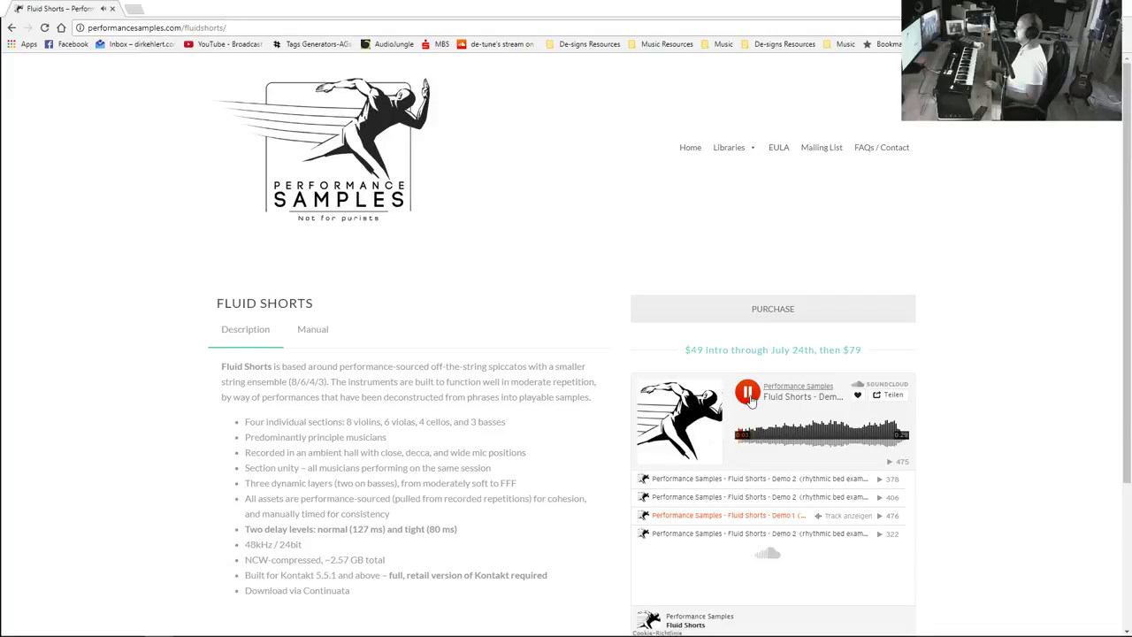
Pause the Fluid Shorts SoundCloud demo and close the Chrome window
{"action": "left_click", "coordinate": [748, 398]}
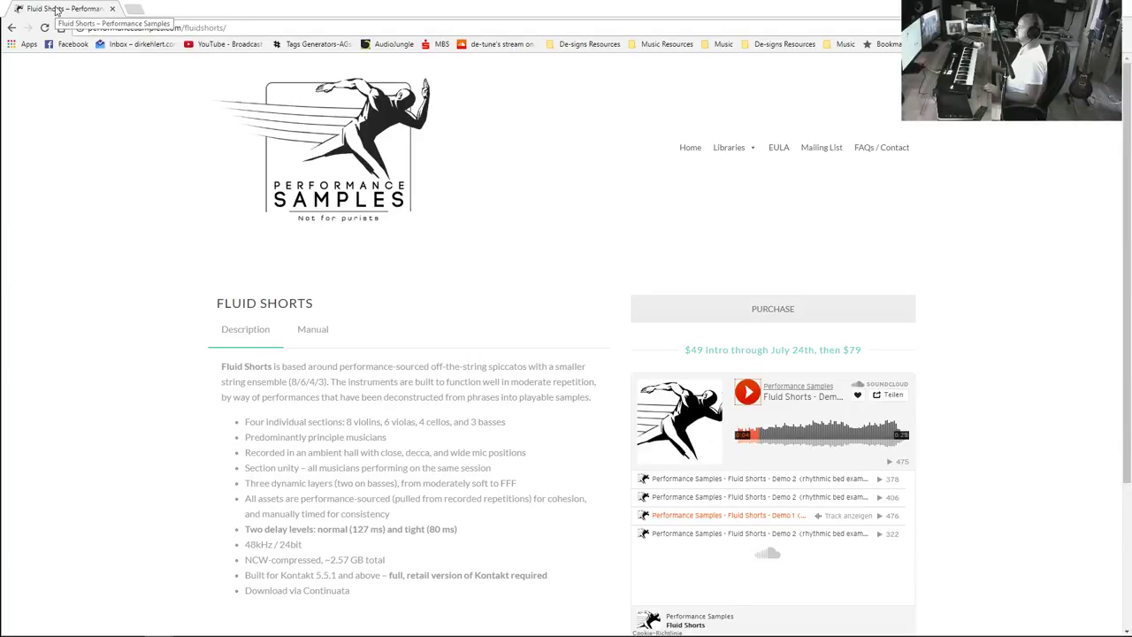
{"action": "left_click_drag", "start_coordinate": [58, 10], "coordinate": [128, 4]}
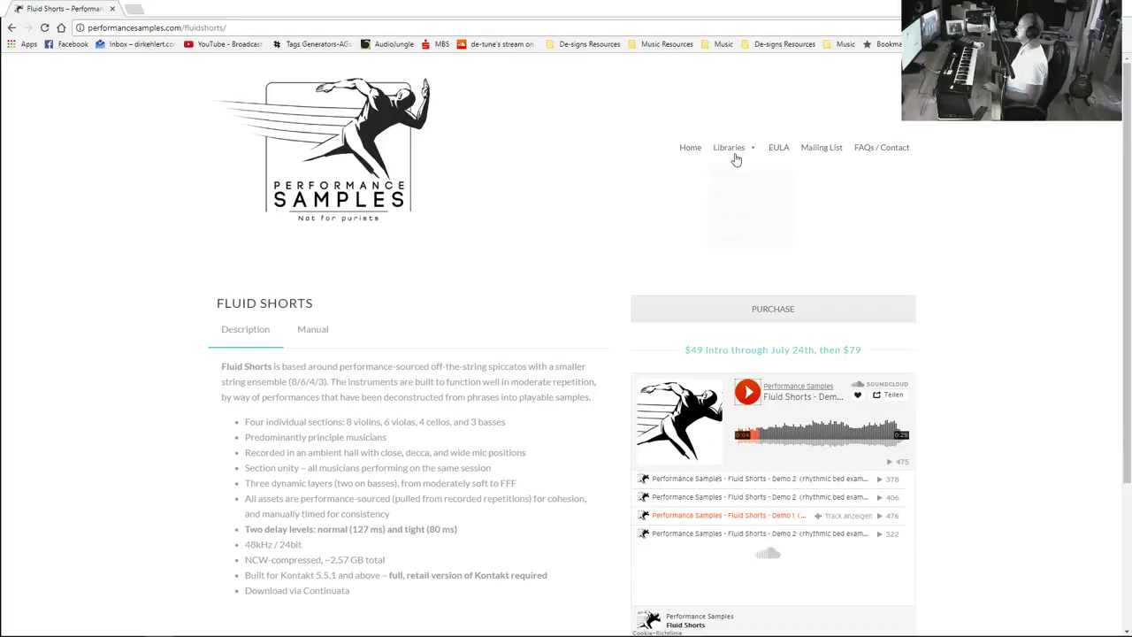
{"action": "mouse_move", "coordinate": [737, 155]}
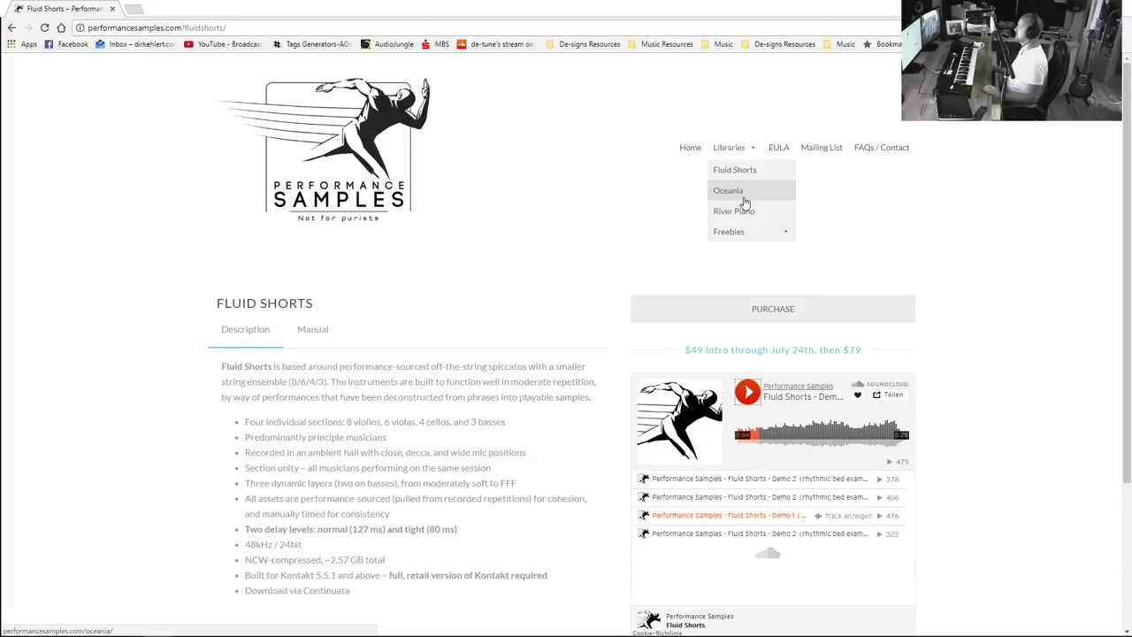
{"action": "mouse_move", "coordinate": [731, 234]}
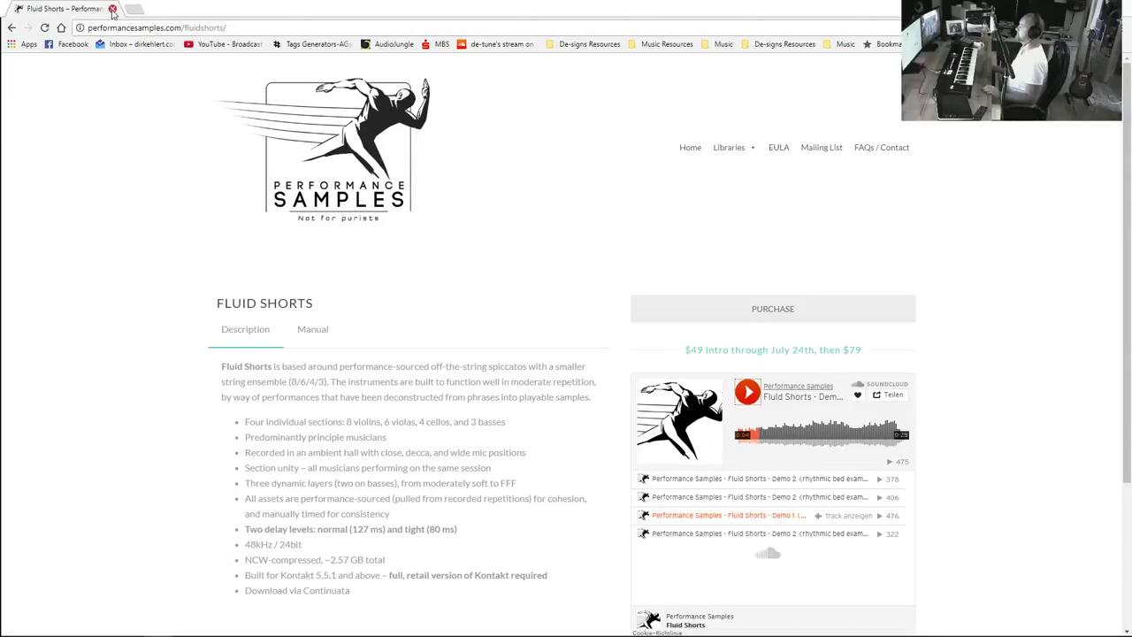
{"action": "left_click", "coordinate": [112, 11]}
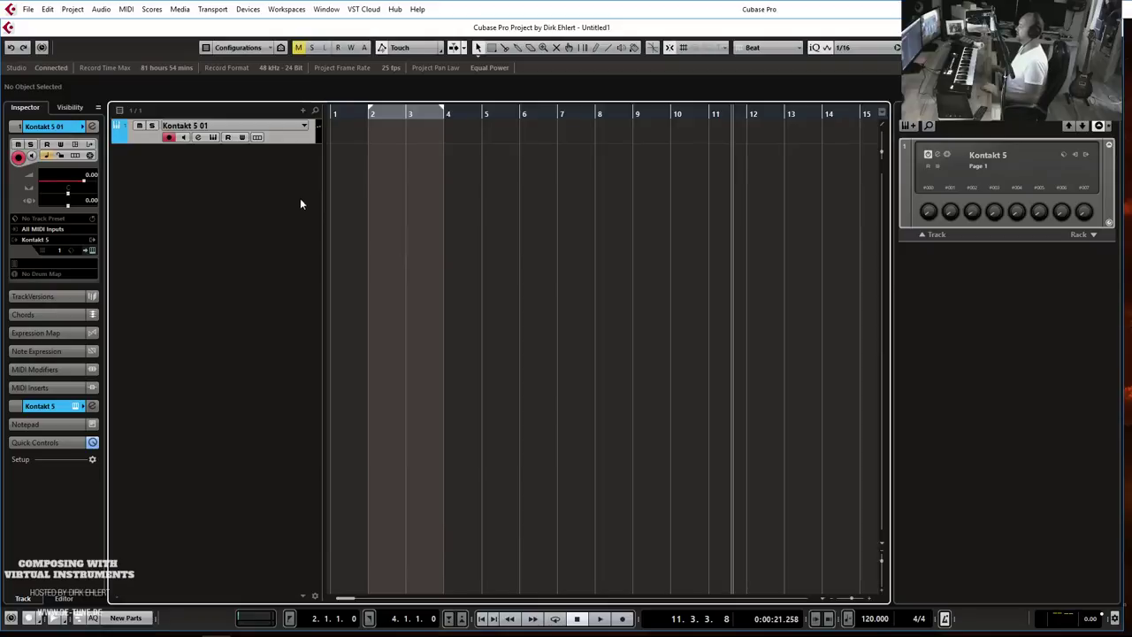
Enlarge the Kontakt 5 01 track so its extra control row shows
{"action": "left_click_drag", "start_coordinate": [285, 143], "coordinate": [289, 166]}
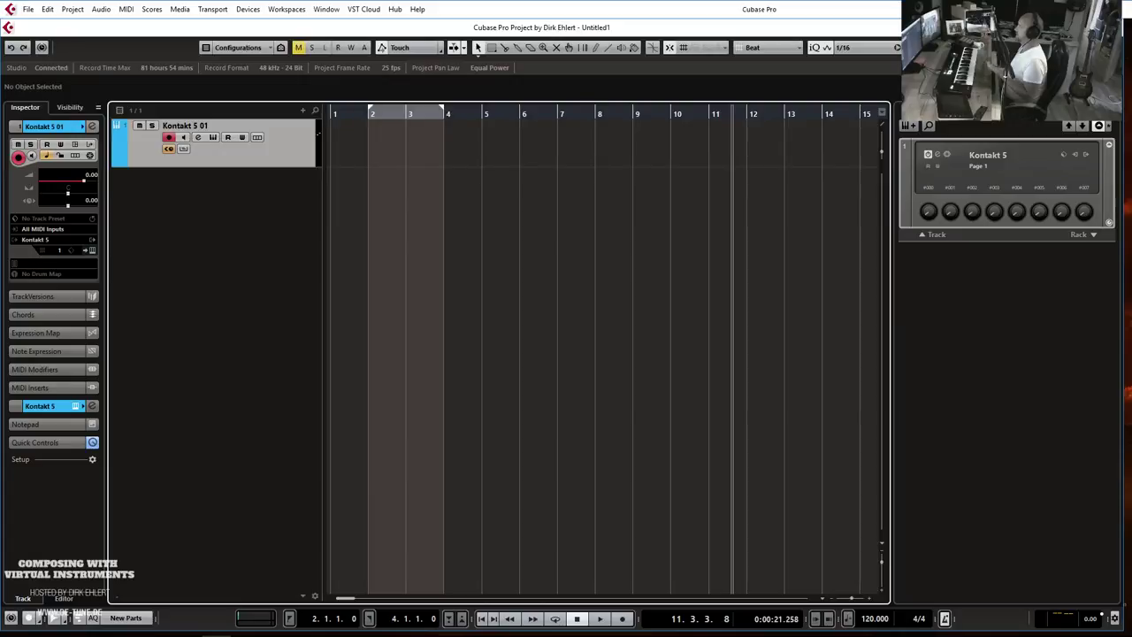
Drag the Voicemeeter window into view over the project
{"action": "left_click_drag", "start_coordinate": [1131, 116], "coordinate": [348, 116]}
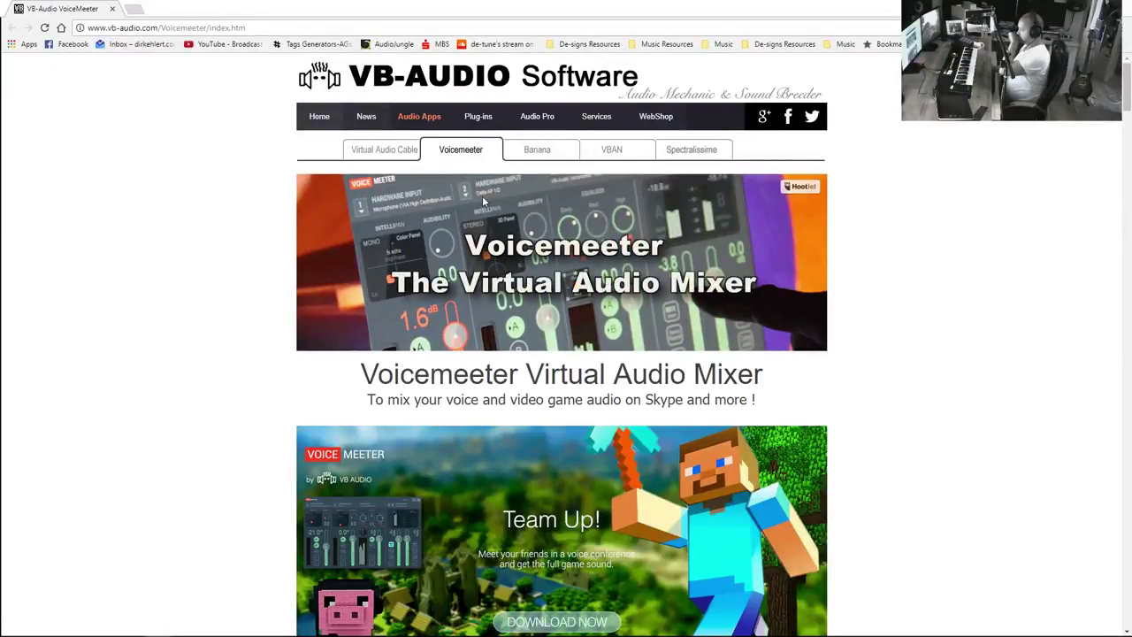
Scroll down and back up the VB-Audio Voicemeeter page, then close Chrome
{"action": "scroll", "coordinate": [362, 270], "scroll_direction": "down", "scroll_amount": 3}
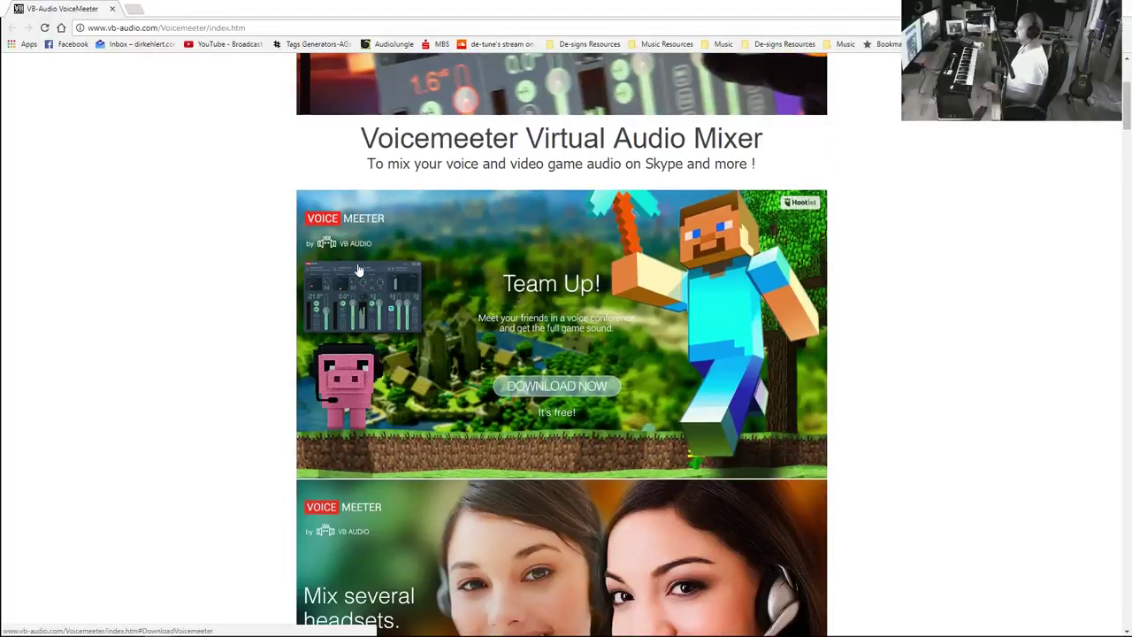
{"action": "scroll", "coordinate": [358, 269], "scroll_direction": "down", "scroll_amount": 4}
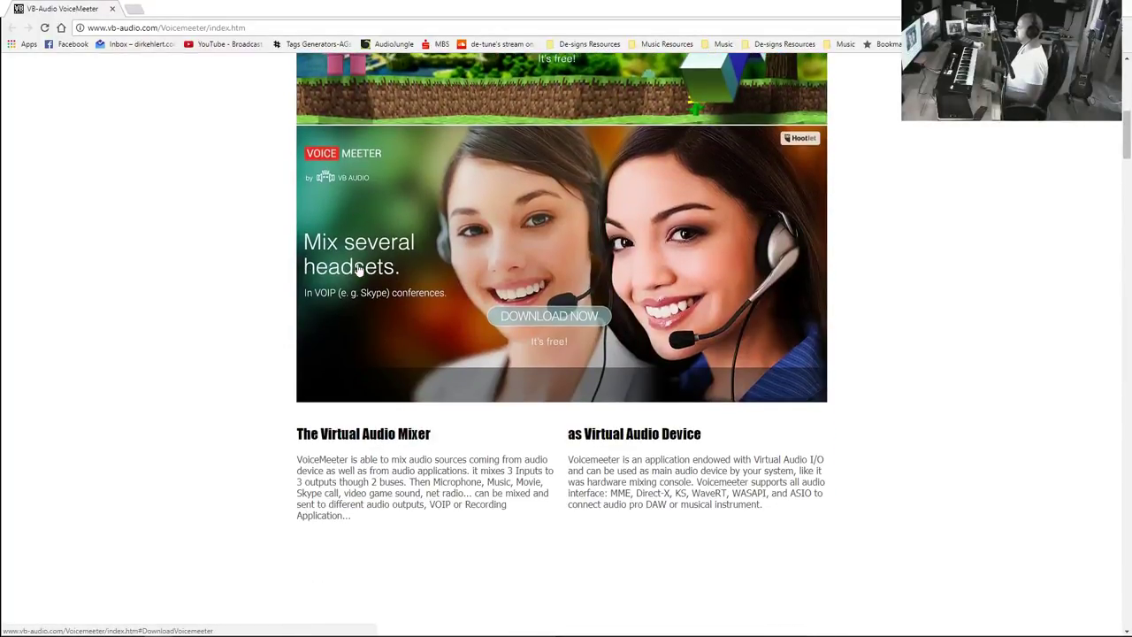
{"action": "scroll", "coordinate": [389, 265], "scroll_direction": "up", "scroll_amount": 2}
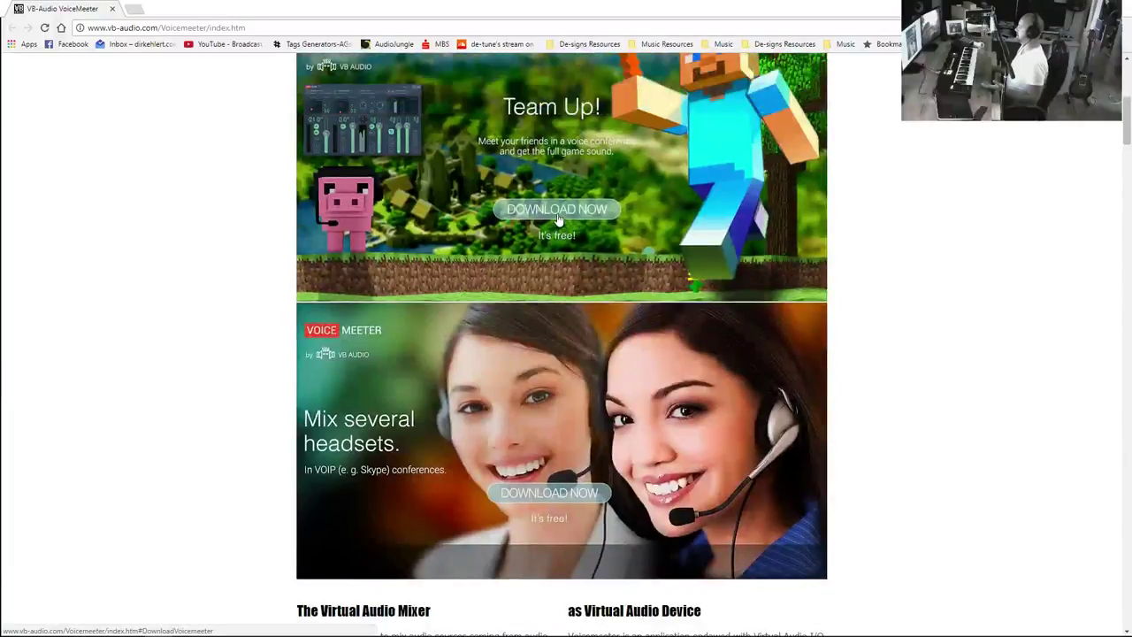
{"action": "scroll", "coordinate": [561, 222], "scroll_direction": "up", "scroll_amount": 2}
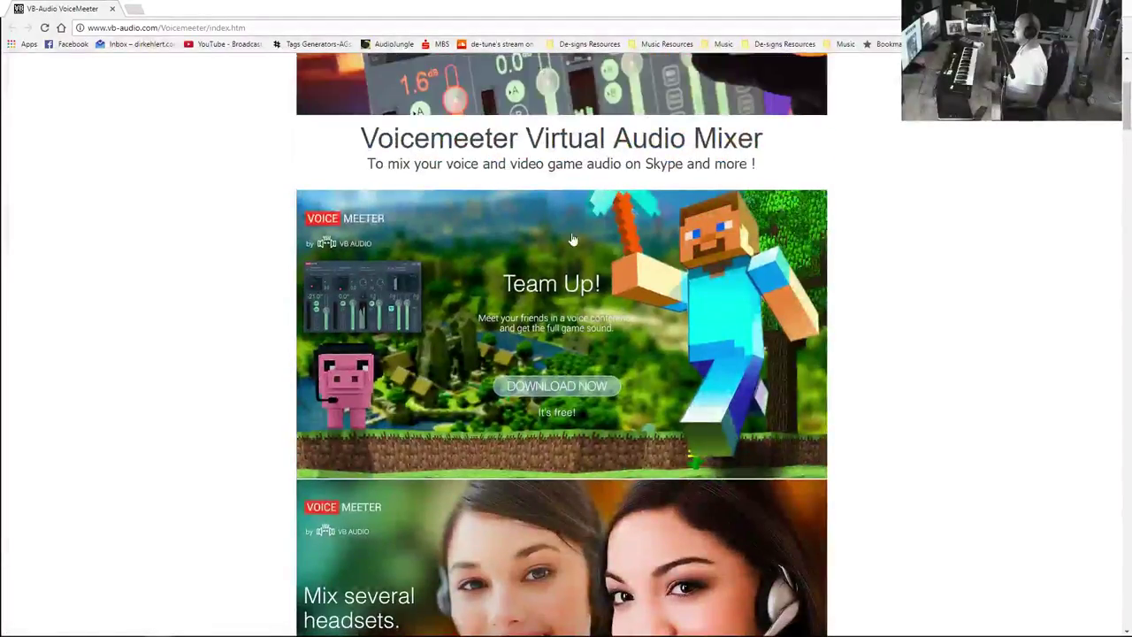
{"action": "scroll", "coordinate": [505, 253], "scroll_direction": "up", "scroll_amount": 3}
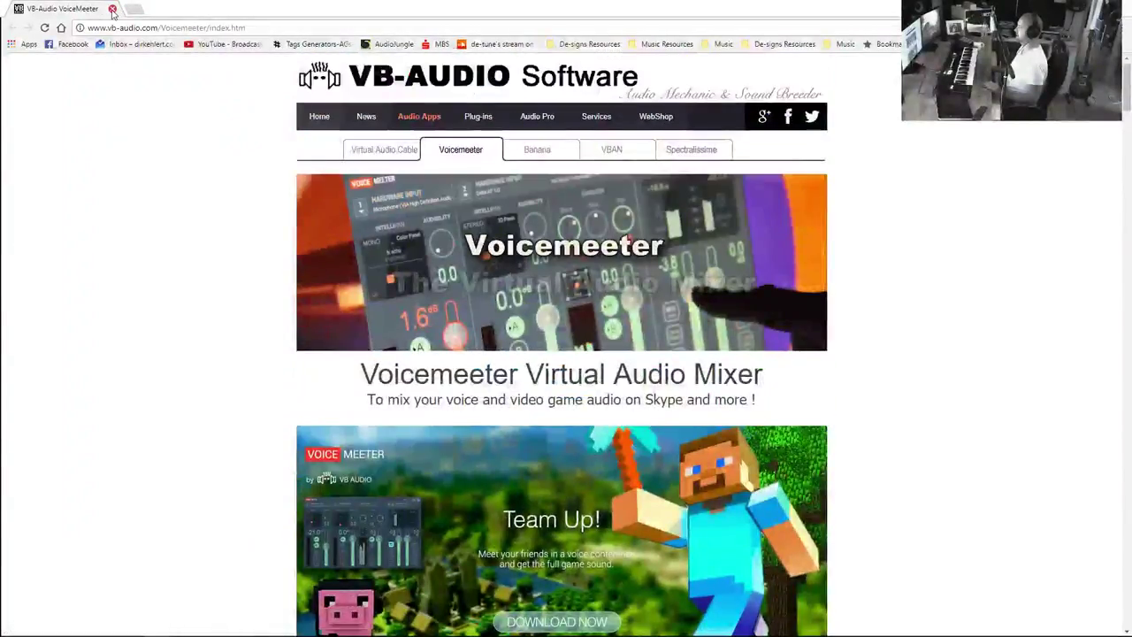
{"action": "left_click", "coordinate": [112, 10]}
Drag the Voicemeeter mixer window off the right edge of the screen
{"action": "left_click_drag", "start_coordinate": [378, 110], "coordinate": [472, 116]}
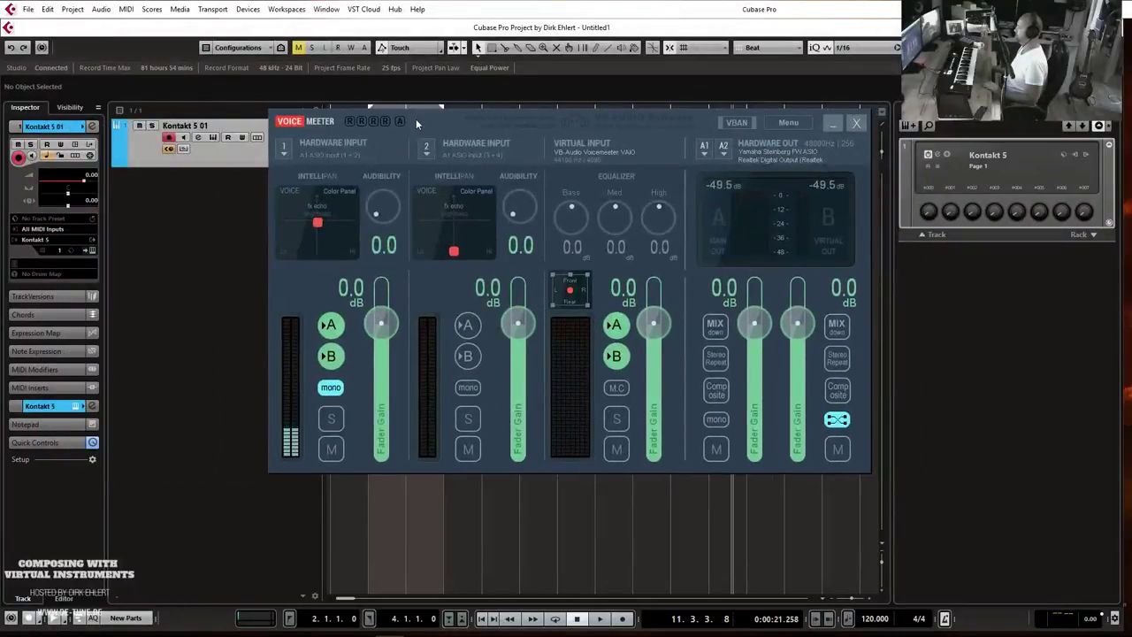
{"action": "left_click_drag", "start_coordinate": [417, 123], "coordinate": [1131, 122]}
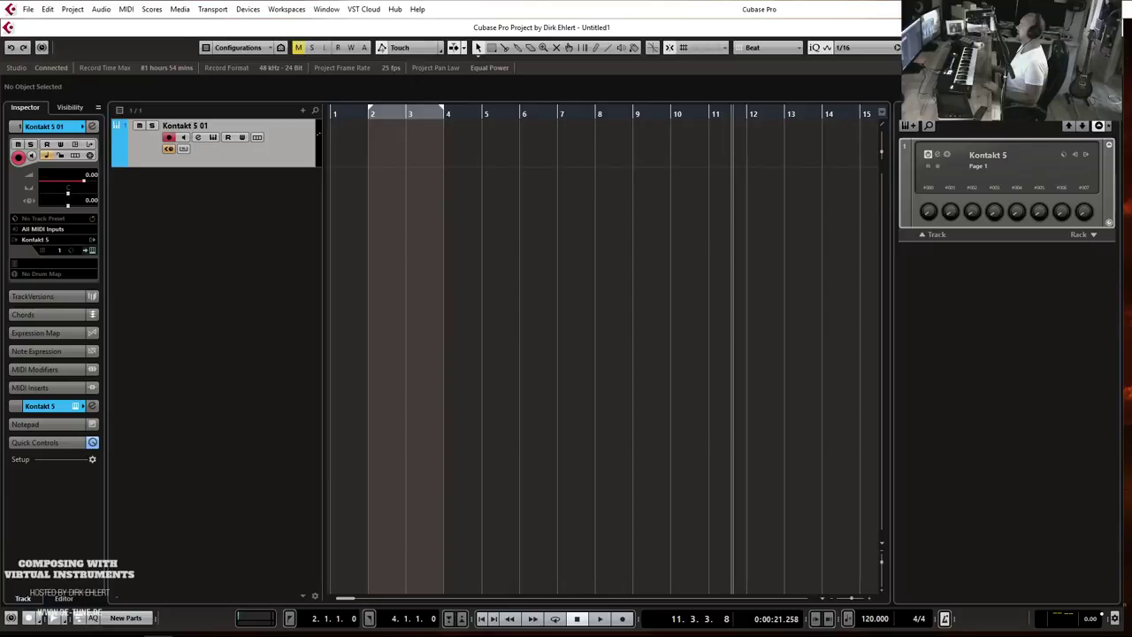
Open Kontakt 5 from the Kontakt 5 01 track's Inspector instrument slot
{"action": "left_click", "coordinate": [217, 186]}
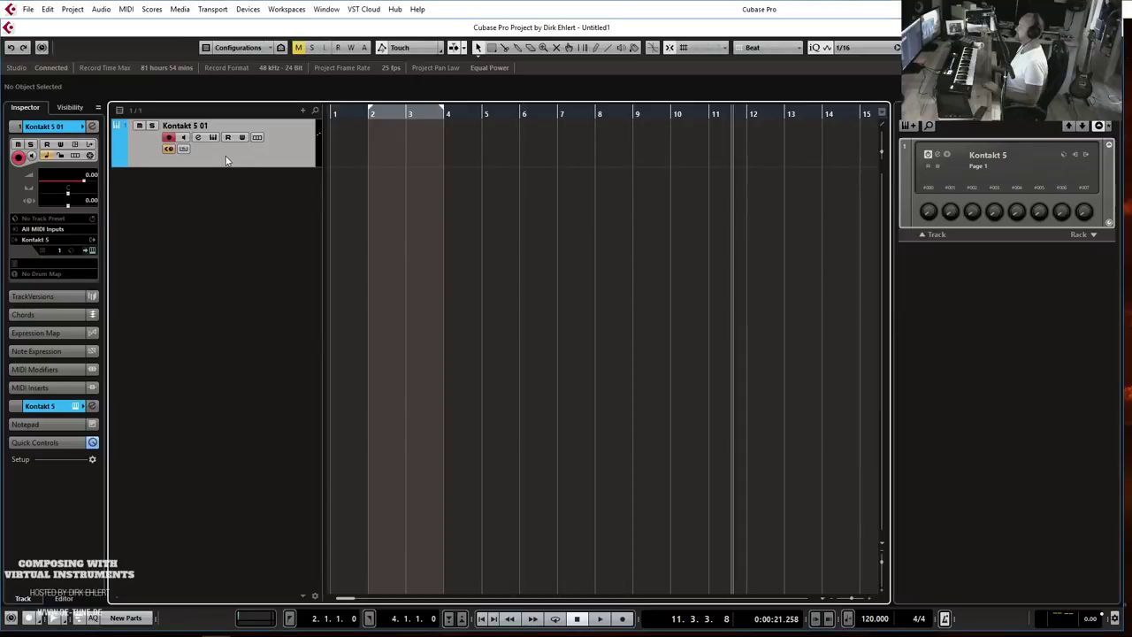
{"action": "left_click", "coordinate": [94, 250]}
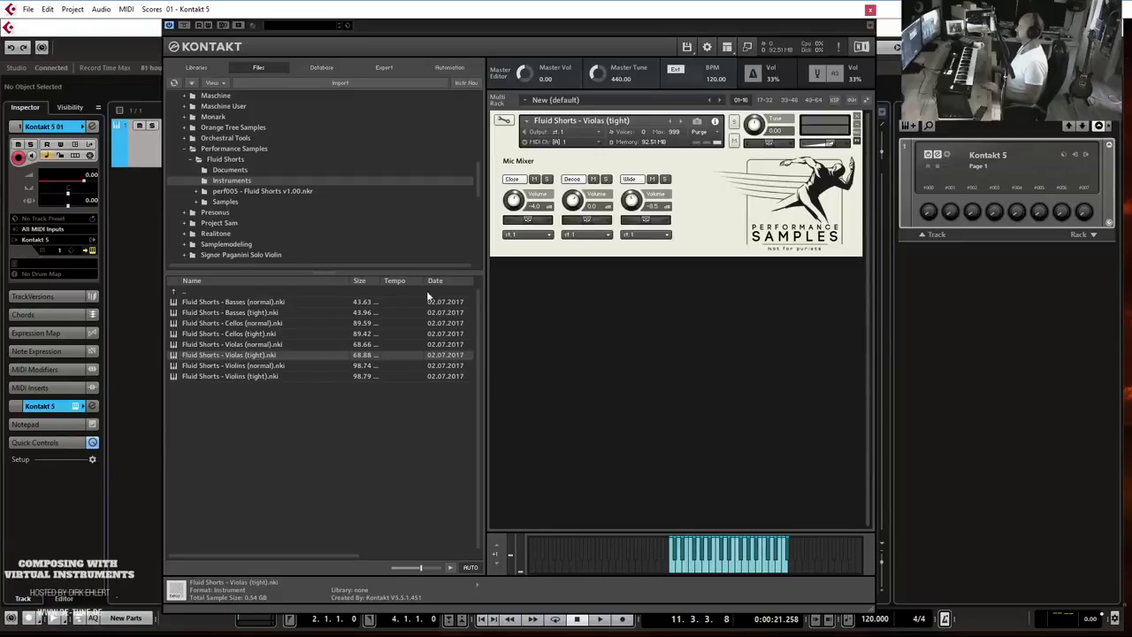
Browse the Fluid Shorts files and load Violins (tight) over the Violas (tight) patch
{"action": "left_click", "coordinate": [206, 305]}
{"action": "left_click", "coordinate": [222, 323]}
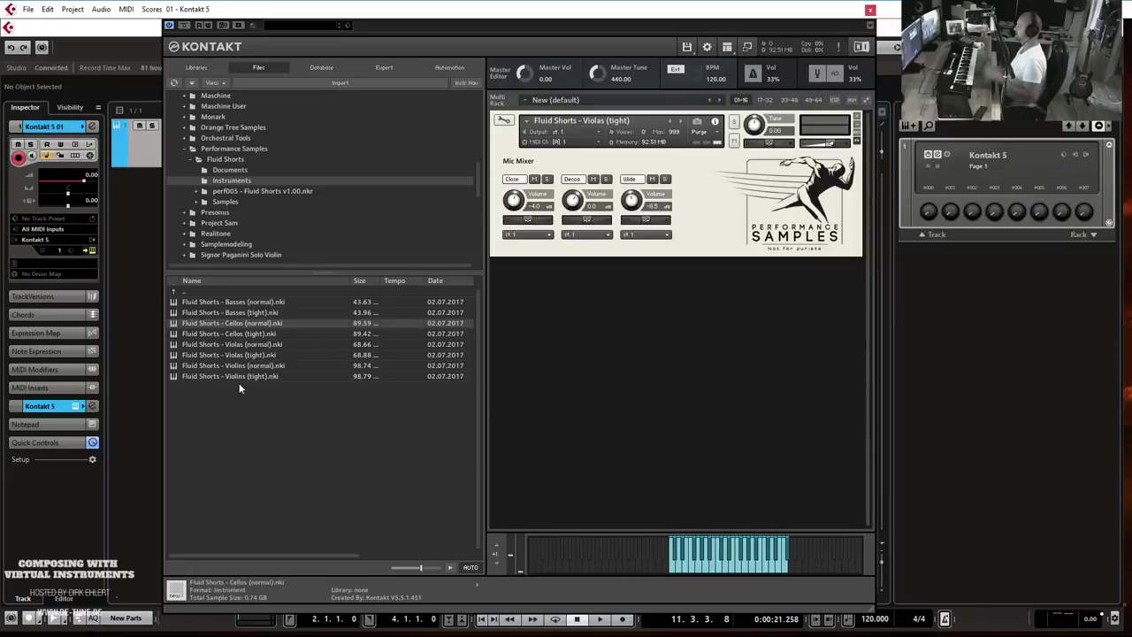
{"action": "left_click", "coordinate": [242, 312]}
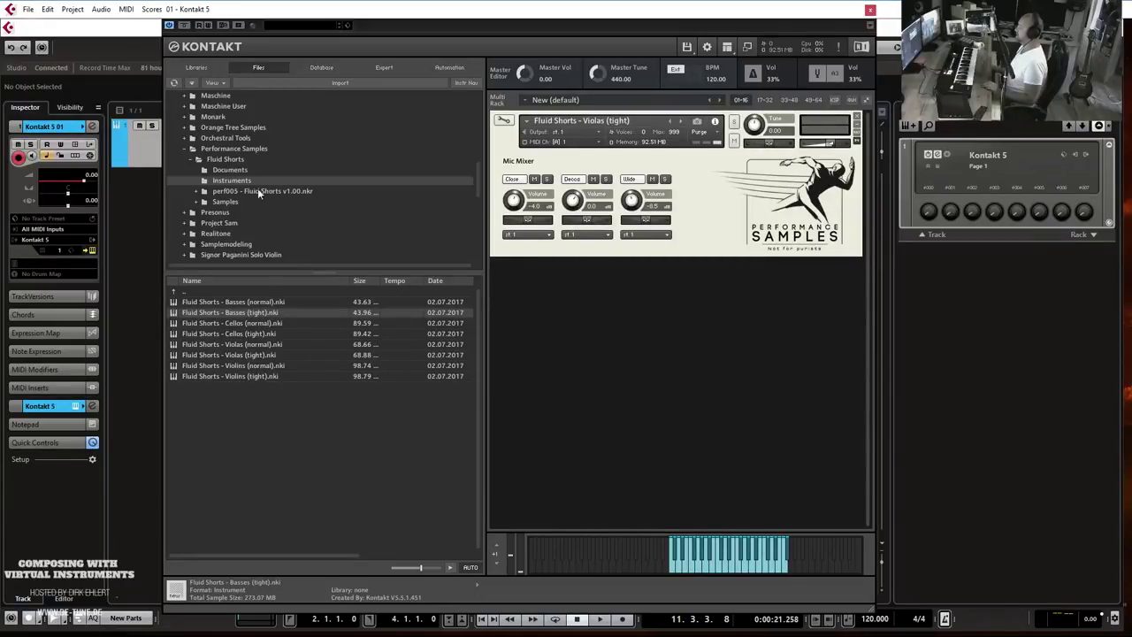
{"action": "left_click", "coordinate": [244, 304]}
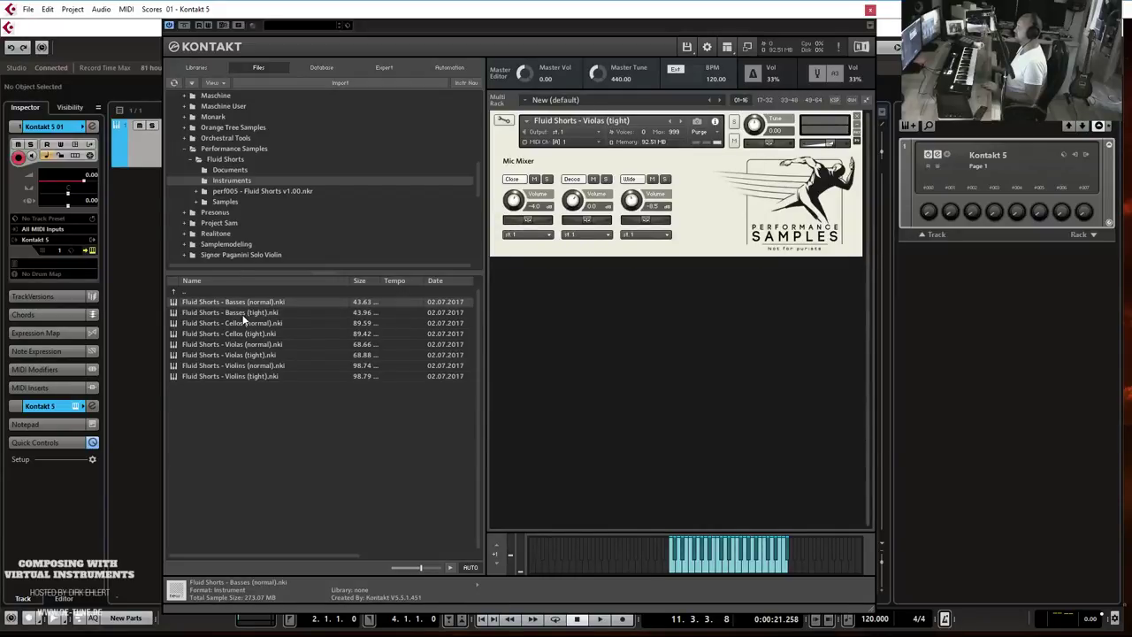
{"action": "left_click", "coordinate": [239, 377]}
{"action": "left_click_drag", "start_coordinate": [723, 245], "coordinate": [723, 245]}
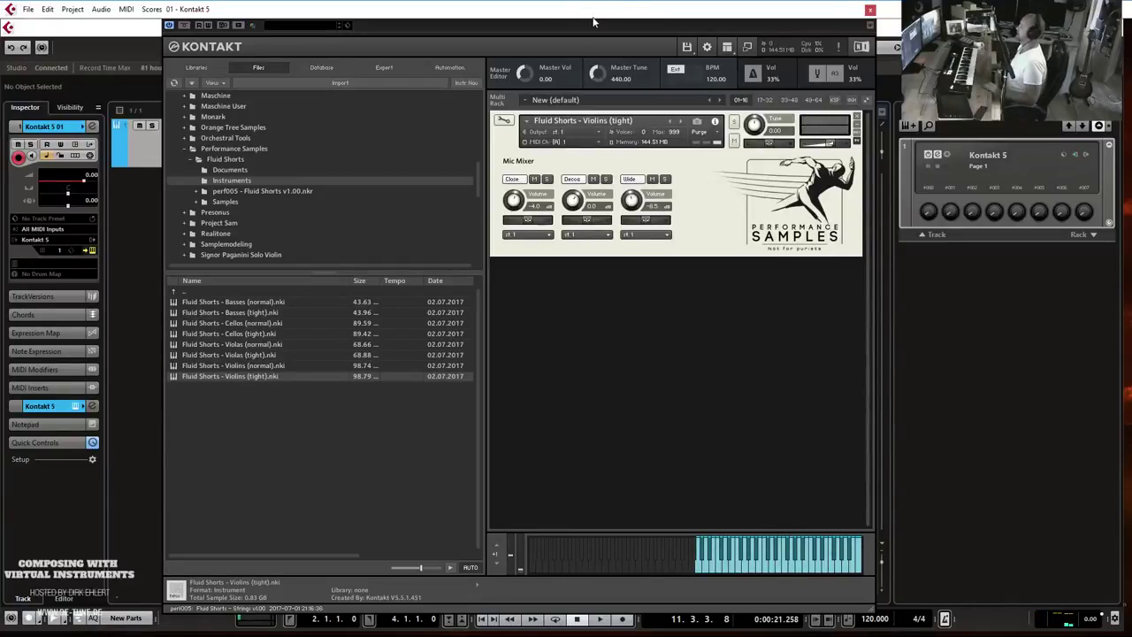
{"action": "left_click_drag", "start_coordinate": [591, 22], "coordinate": [462, 21]}
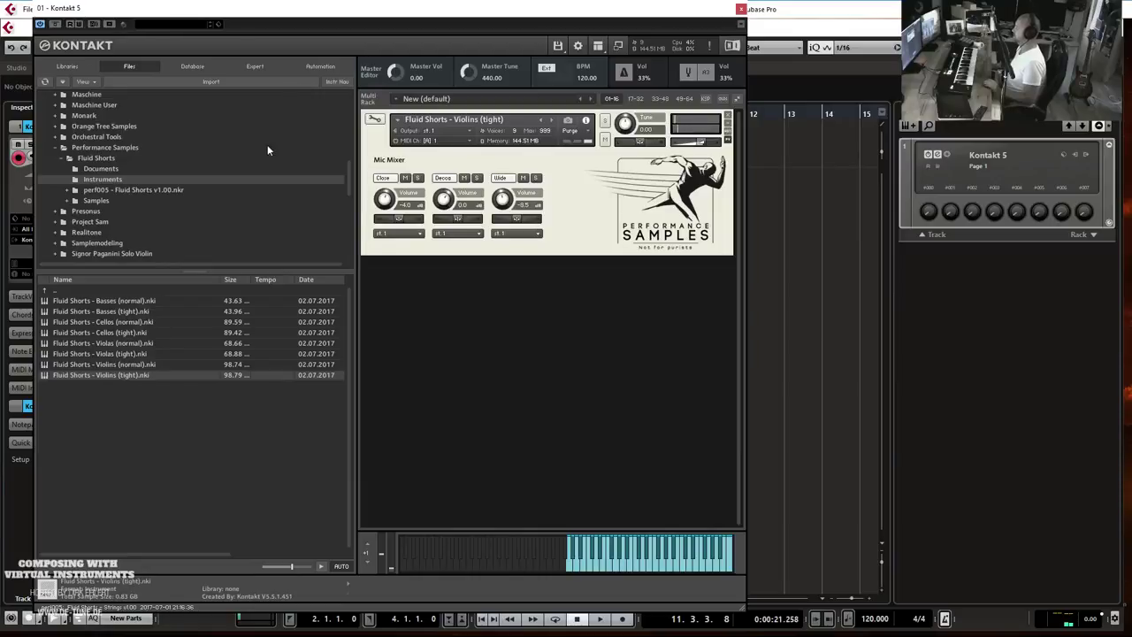
{"action": "left_click", "coordinate": [375, 118]}
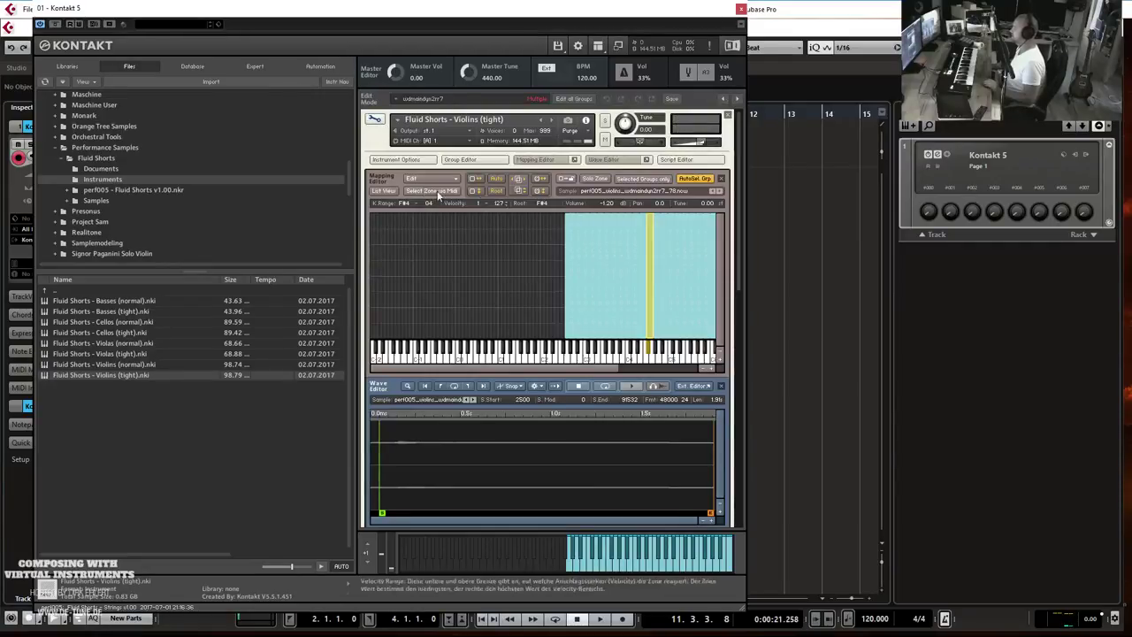
{"action": "left_click", "coordinate": [469, 160]}
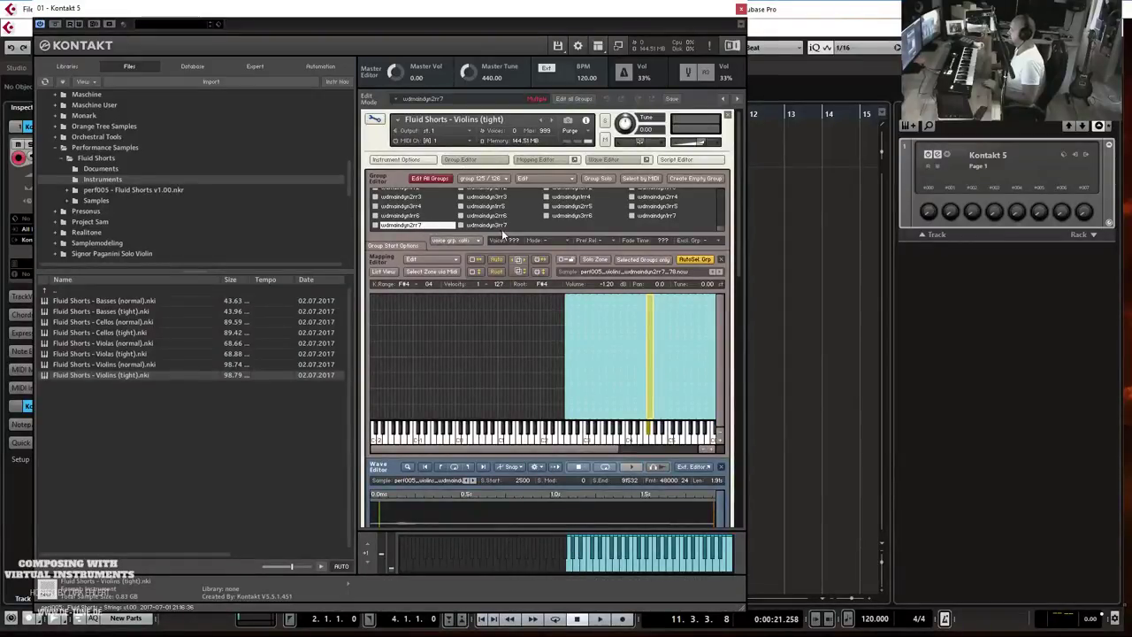
{"action": "left_click_drag", "start_coordinate": [721, 228], "coordinate": [724, 188]}
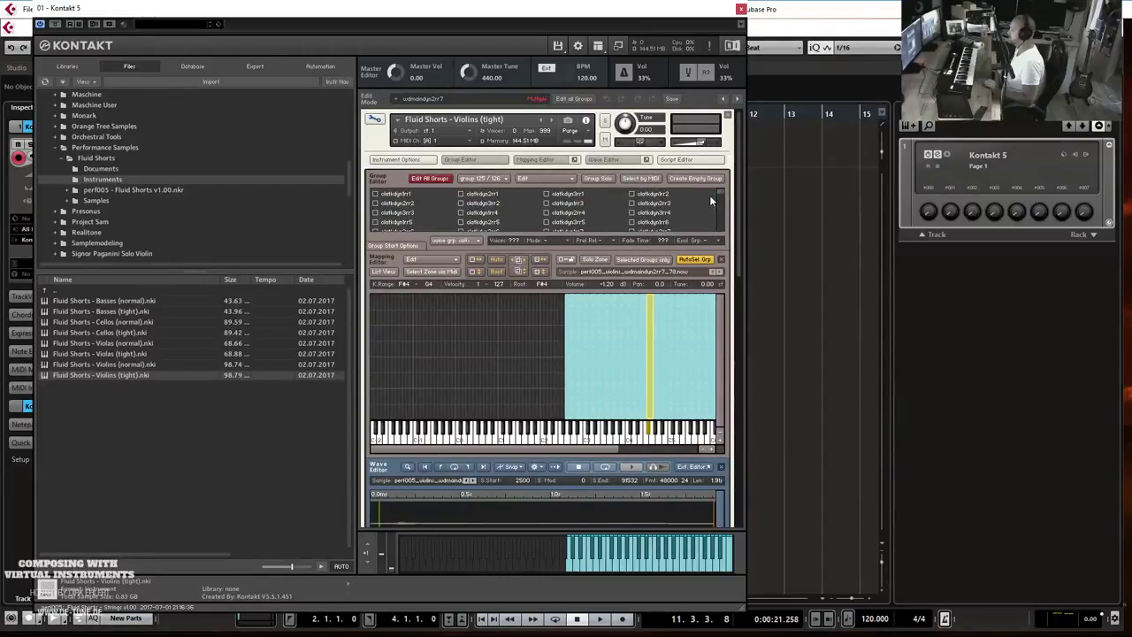
{"action": "left_click", "coordinate": [477, 161]}
{"action": "left_click", "coordinate": [375, 119]}
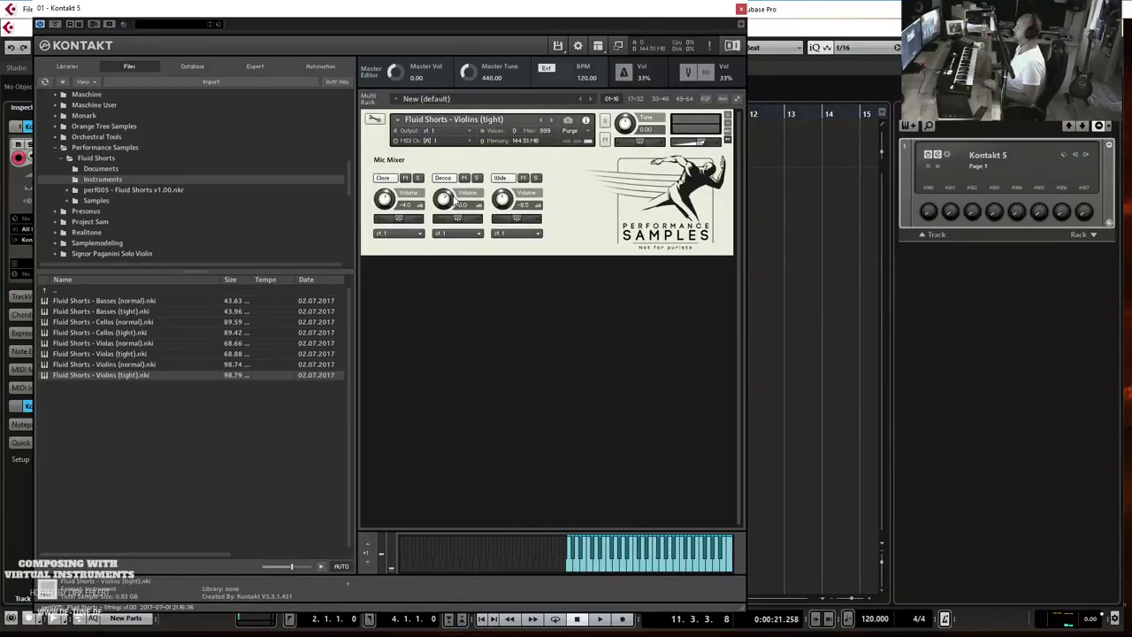
Reset Close and Wide mic volumes to 0.0, solo mics in turn, then enter edit view
{"action": "left_click", "coordinate": [381, 203], "text": "ctrl"}
{"action": "left_click", "coordinate": [509, 207], "text": "ctrl"}
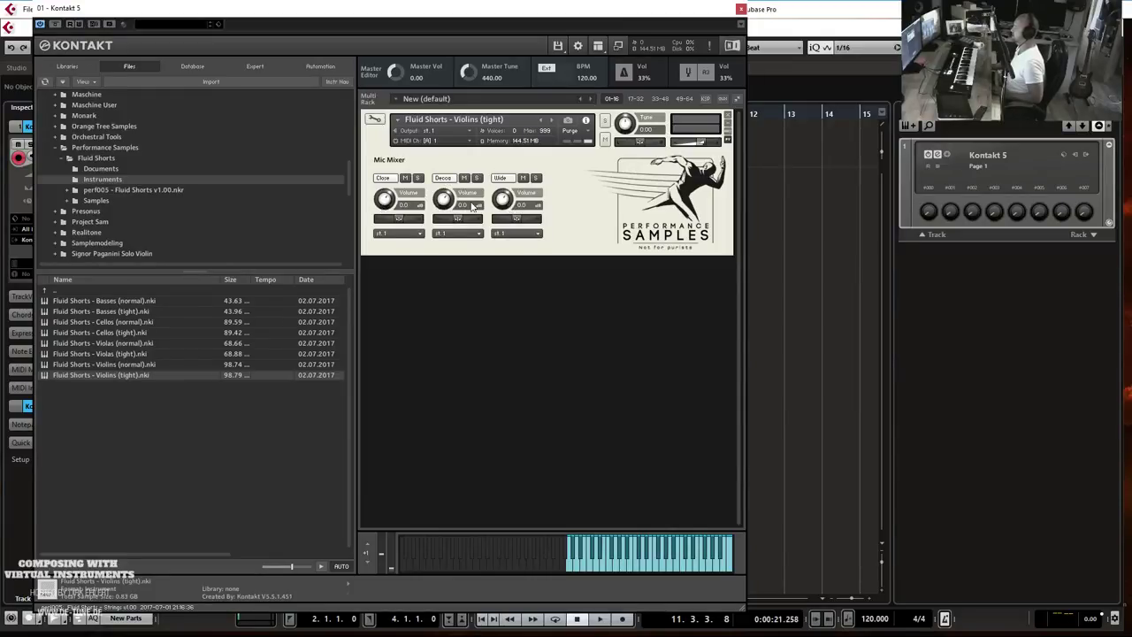
{"action": "left_click", "coordinate": [419, 179]}
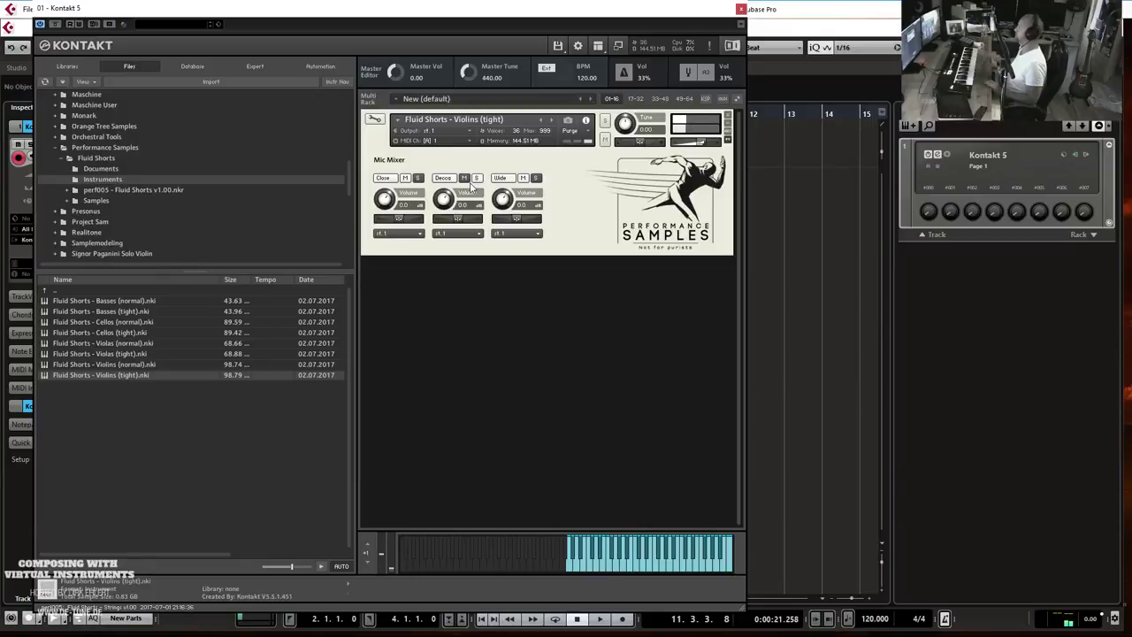
{"action": "left_click", "coordinate": [478, 180]}
{"action": "left_click", "coordinate": [536, 180]}
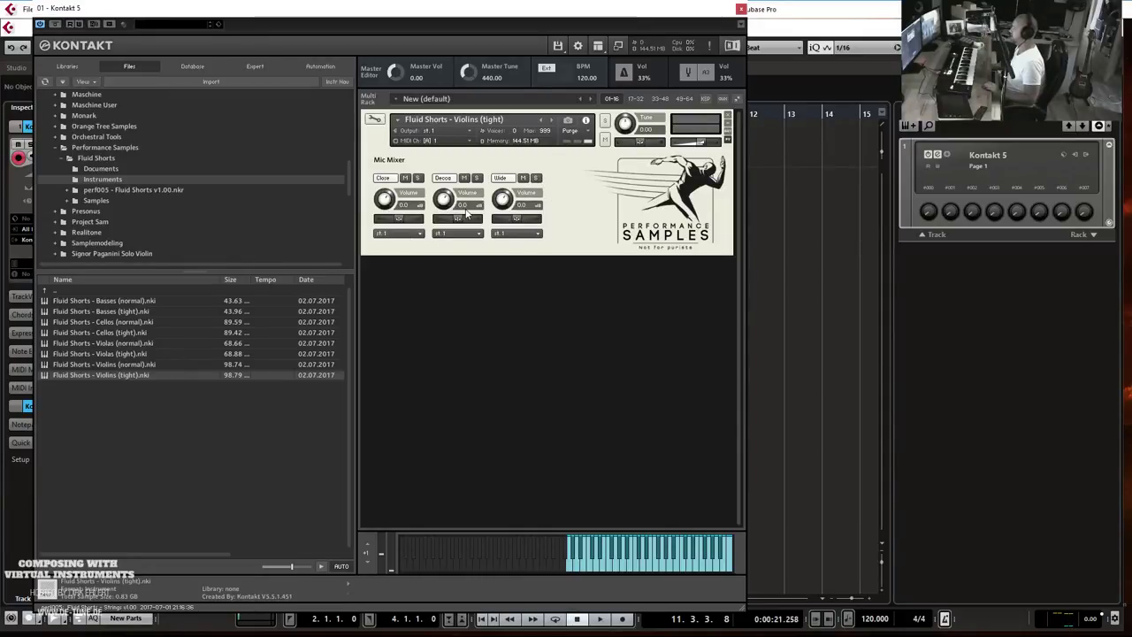
{"action": "left_click", "coordinate": [375, 120]}
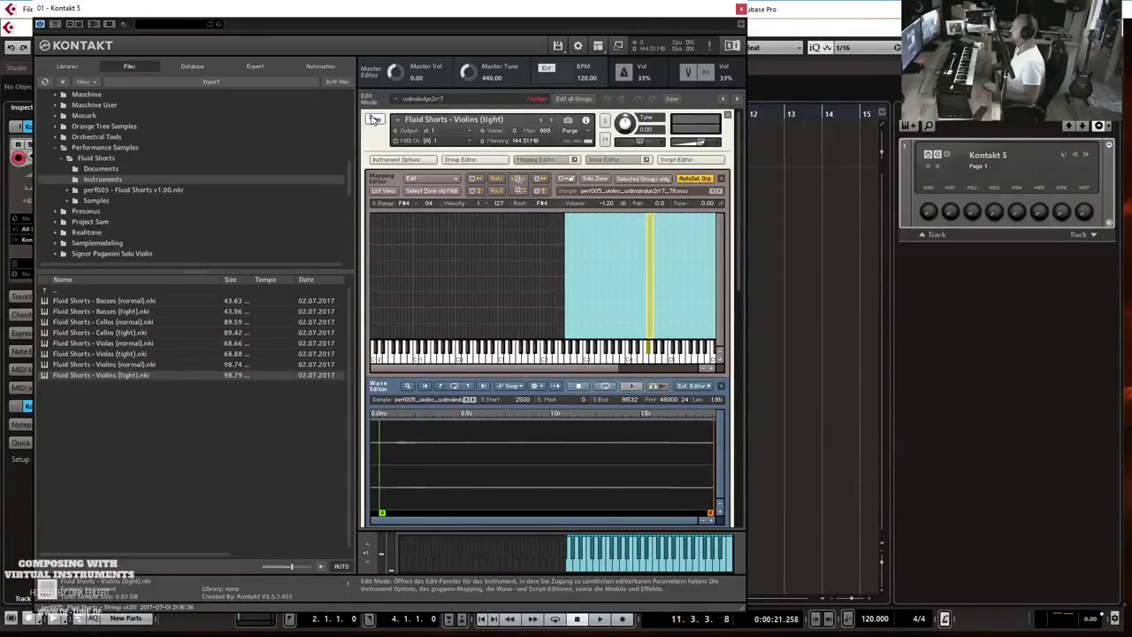
Reload Fluid Shorts - Violins (tight).nki, confirming the replace dialog with Ja
{"action": "left_click", "coordinate": [374, 120]}
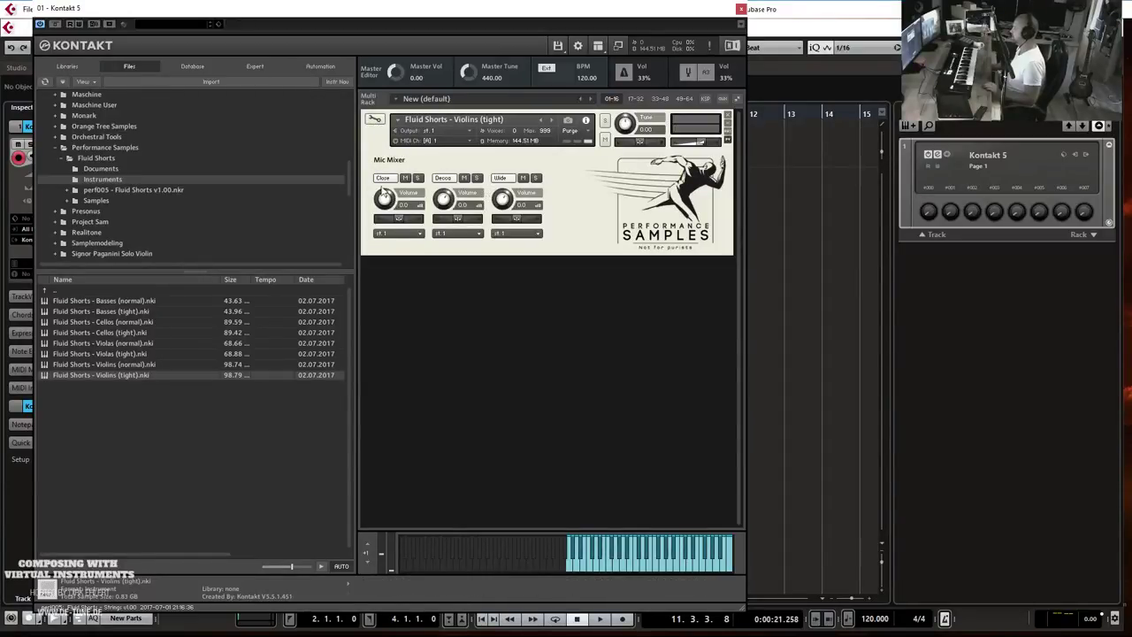
{"action": "double_click", "coordinate": [93, 374]}
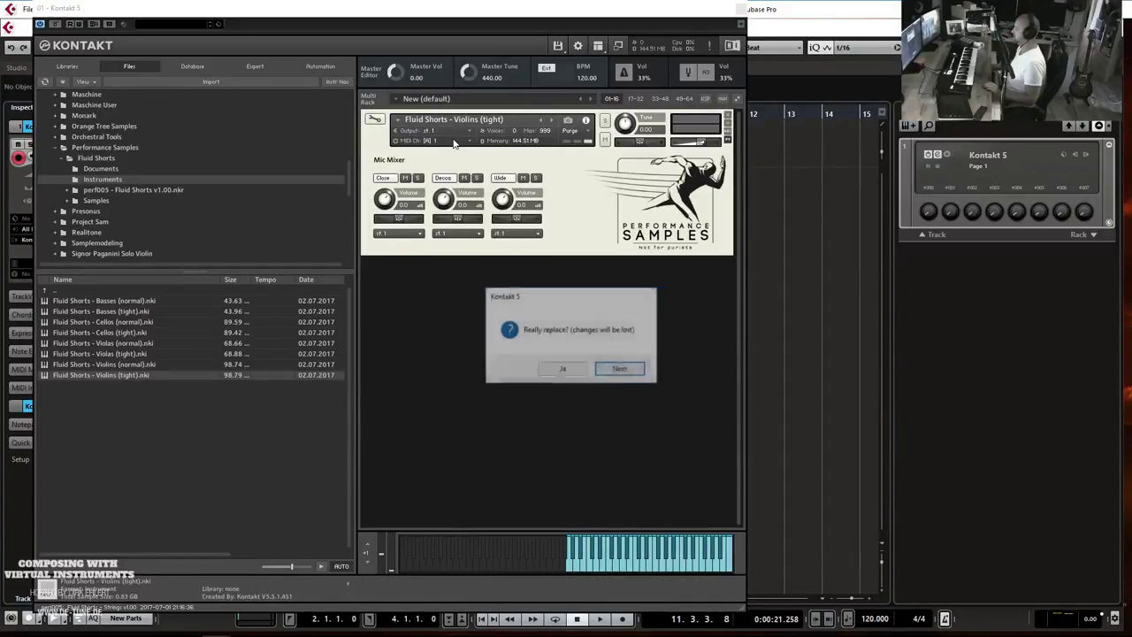
{"action": "left_click", "coordinate": [565, 369]}
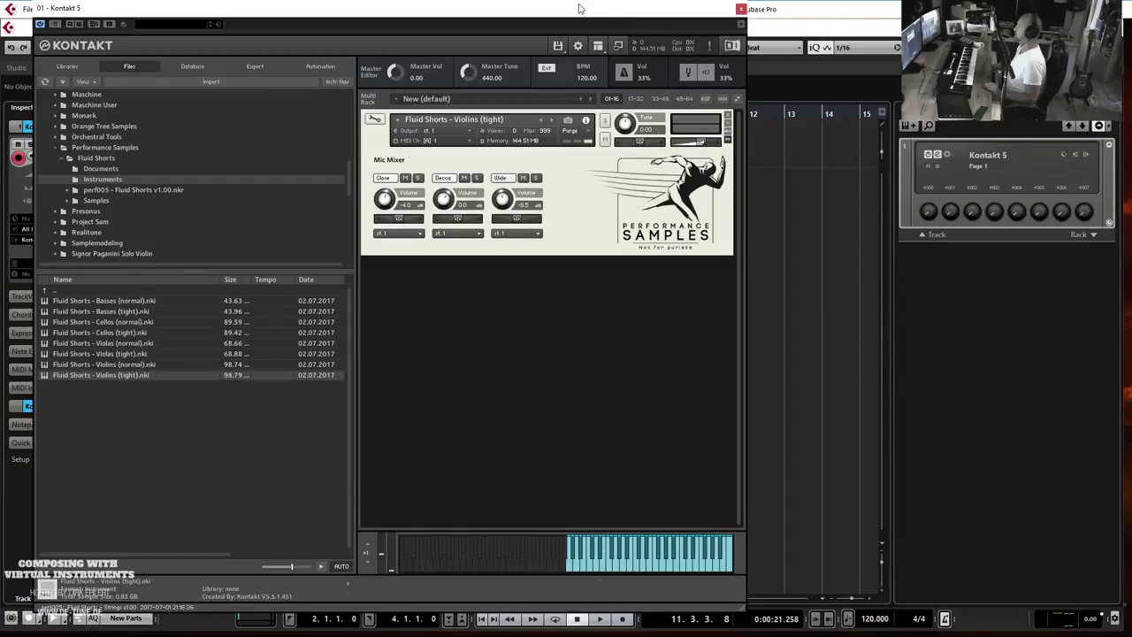
Move the Kontakt window aside, hide it, then bring it back over the project
{"action": "left_click_drag", "start_coordinate": [576, 10], "coordinate": [737, 37]}
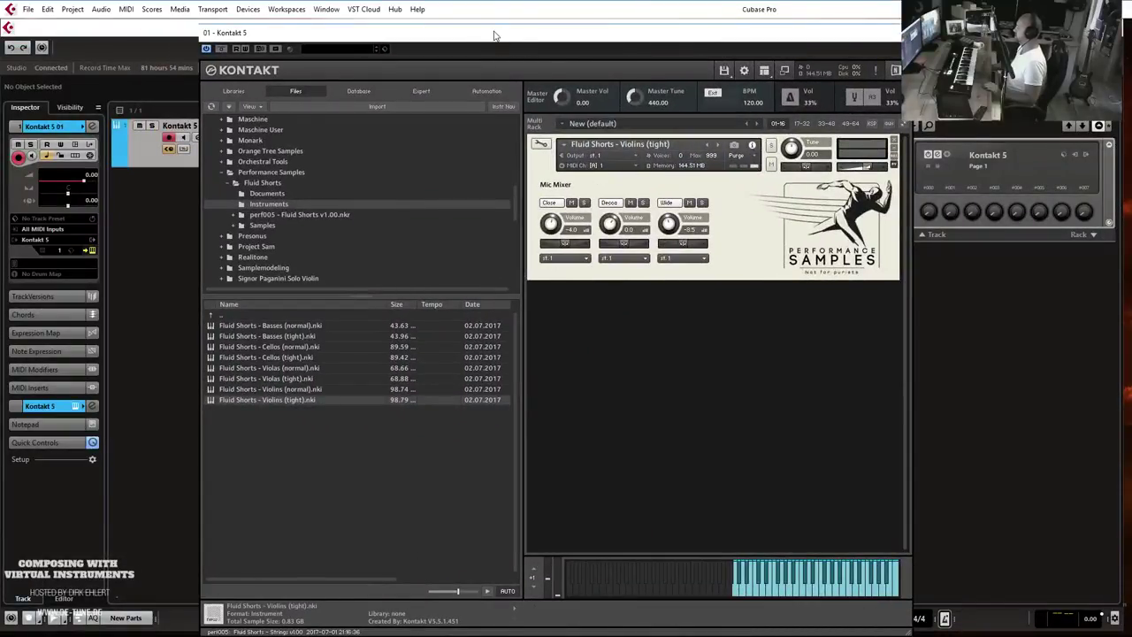
{"action": "left_click_drag", "start_coordinate": [494, 35], "coordinate": [641, 28]}
{"action": "key", "text": "alt+F4"}
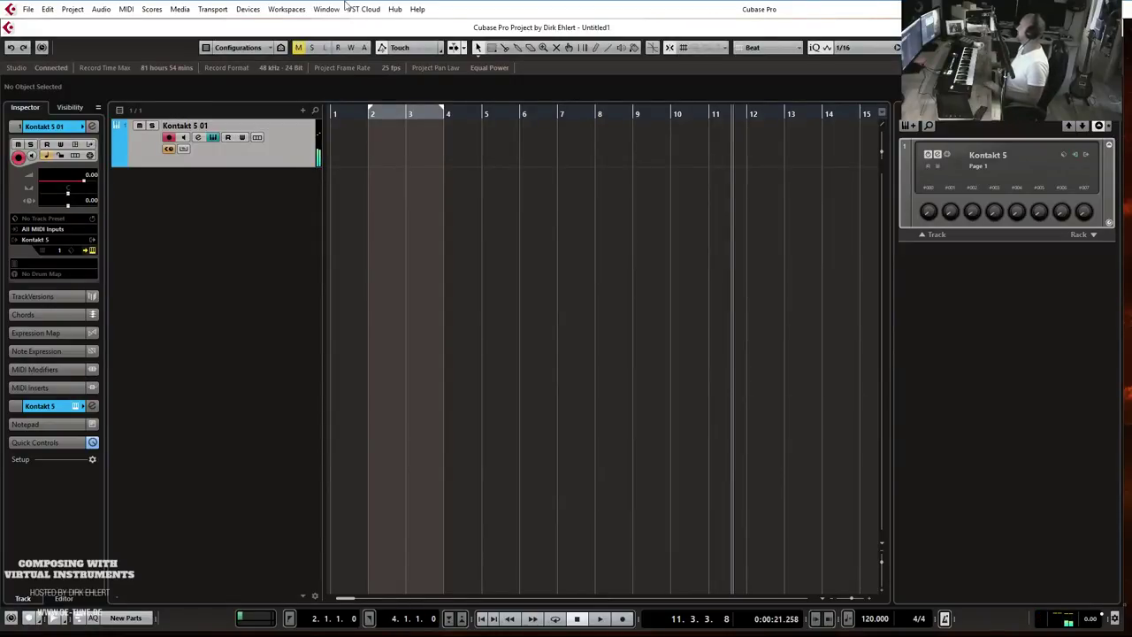
{"action": "left_click_drag", "start_coordinate": [1131, 25], "coordinate": [202, 5]}
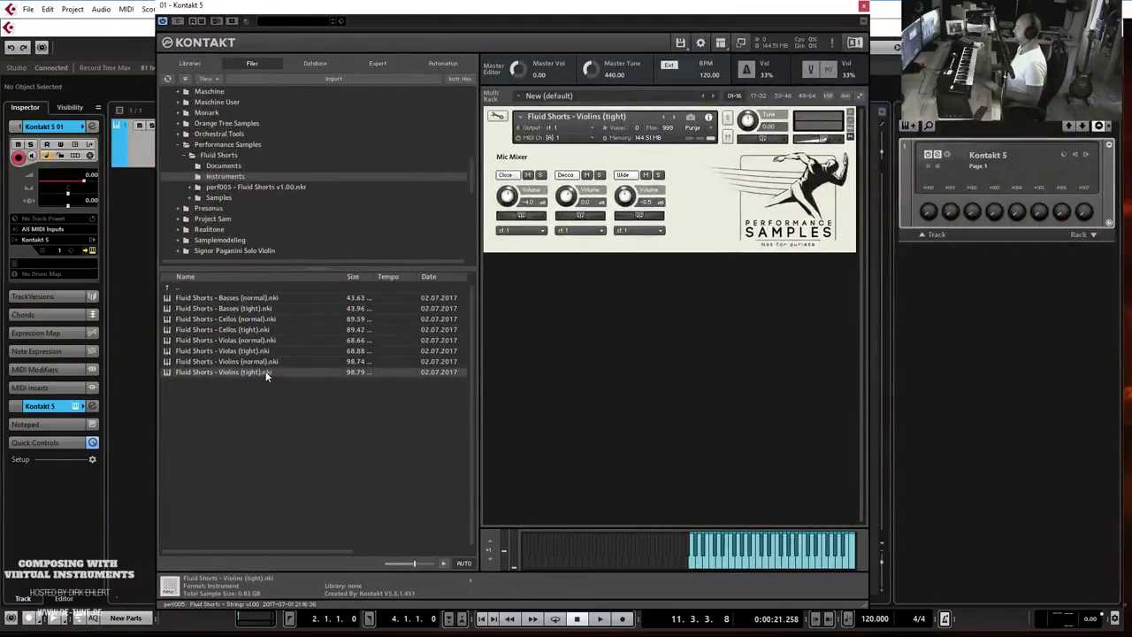
Load Violins (normal), switch back to Violins (tight), and move Kontakt off the project
{"action": "left_click_drag", "start_coordinate": [250, 364], "coordinate": [616, 125]}
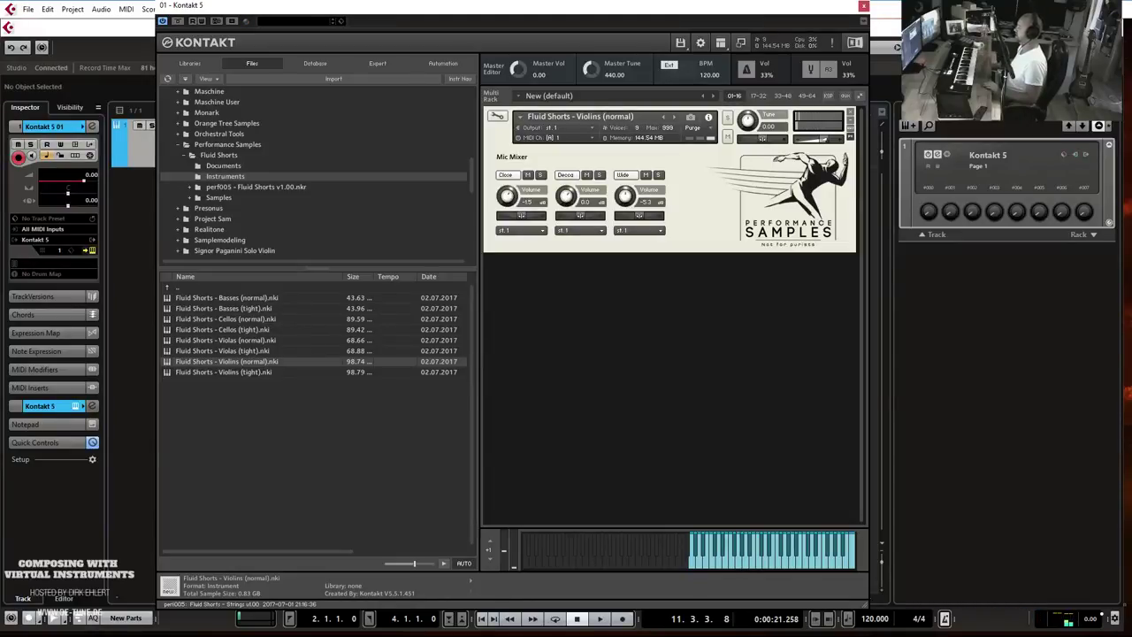
{"action": "left_click", "coordinate": [223, 372]}
{"action": "left_click_drag", "start_coordinate": [429, 255], "coordinate": [584, 232]}
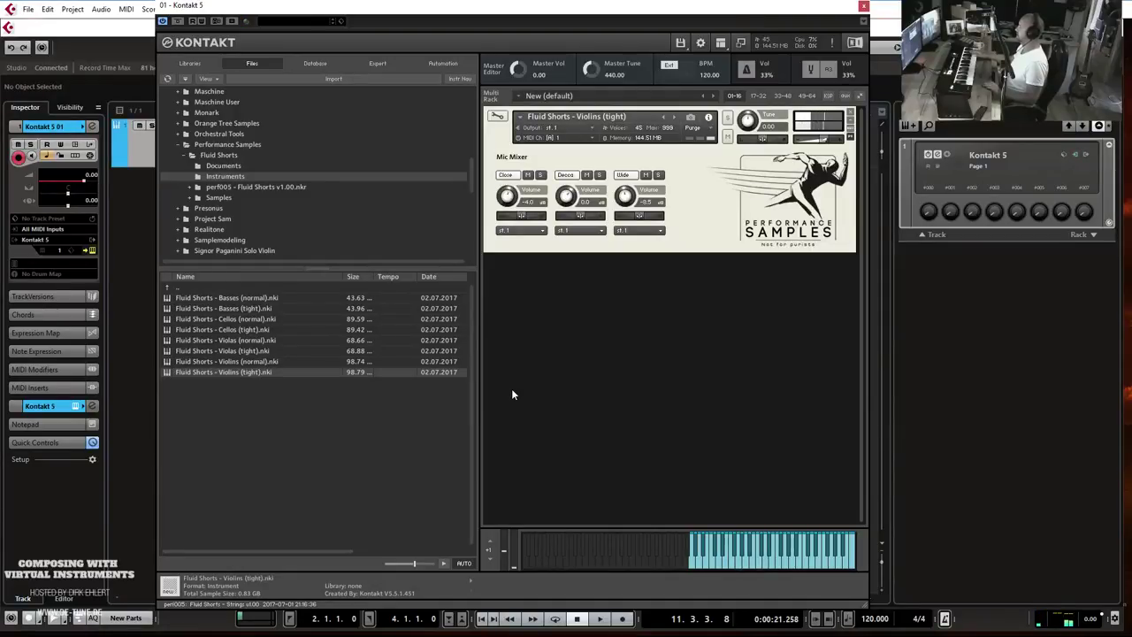
{"action": "left_click_drag", "start_coordinate": [487, 5], "coordinate": [1131, 5]}
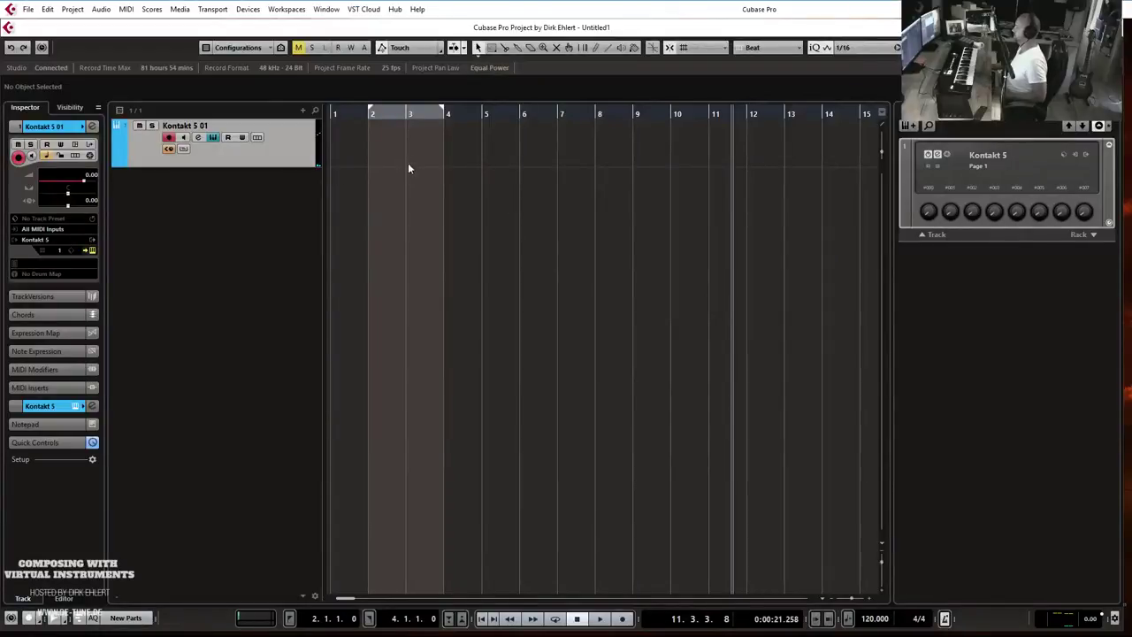
Draw a MIDI part at bar 2 and step-enter notes on a 1/8 grid in the Key Editor
{"action": "mouse_move", "coordinate": [372, 137]}
{"action": "left_mouse_down"}
{"action": "mouse_move", "coordinate": [437, 138]}
{"action": "mouse_move", "coordinate": [412, 131]}
{"action": "left_mouse_up"}
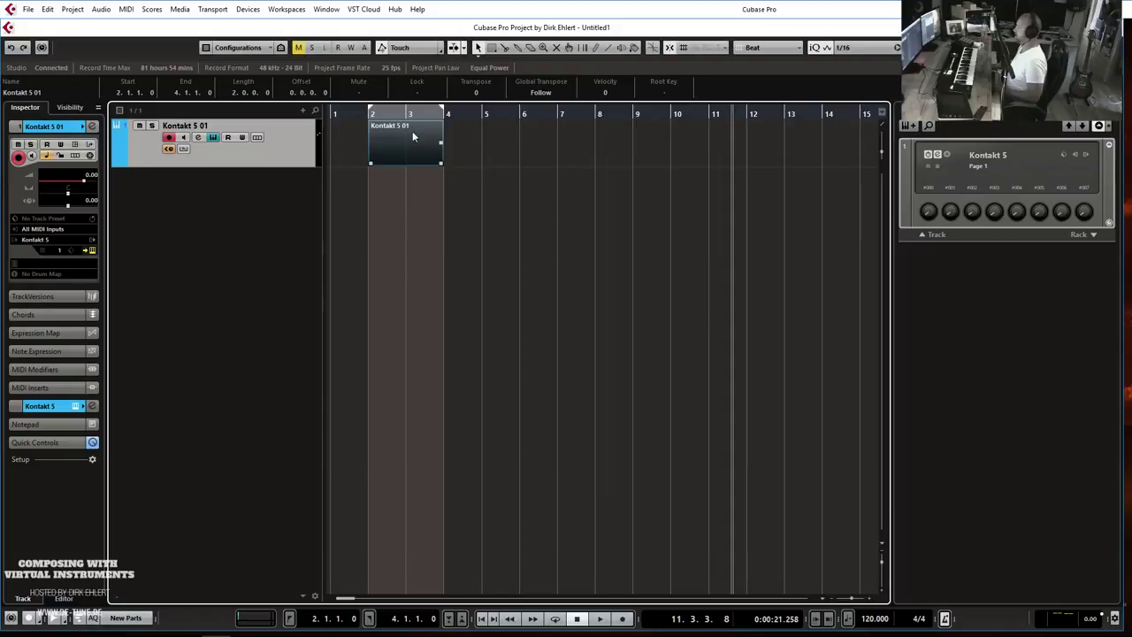
{"action": "double_click", "coordinate": [399, 143]}
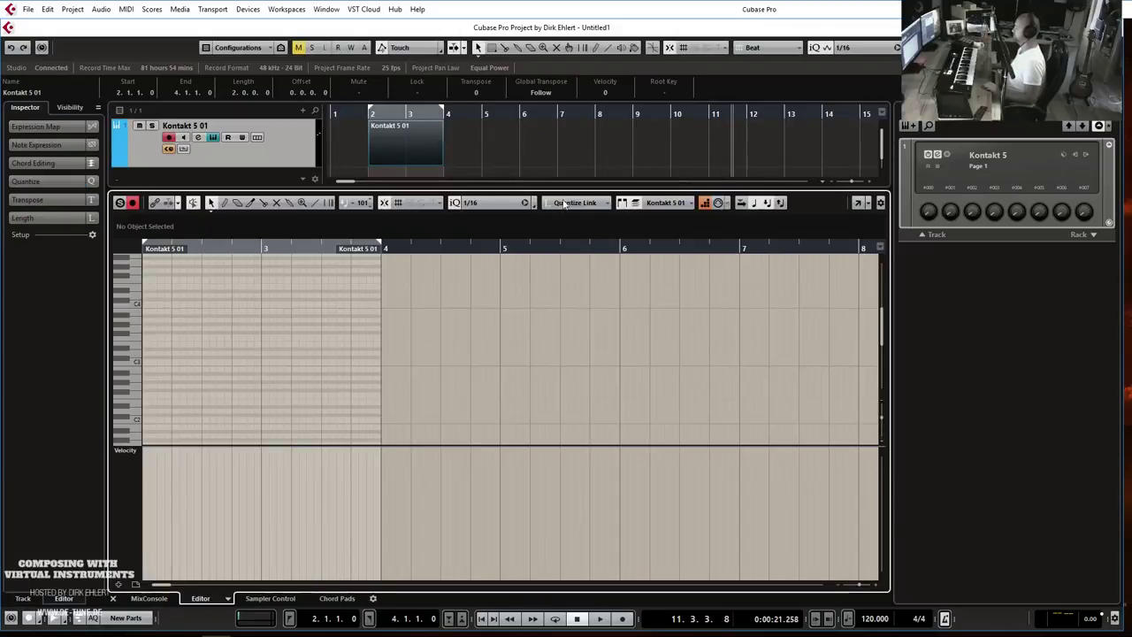
{"action": "left_click", "coordinate": [501, 205]}
{"action": "left_click", "coordinate": [507, 258]}
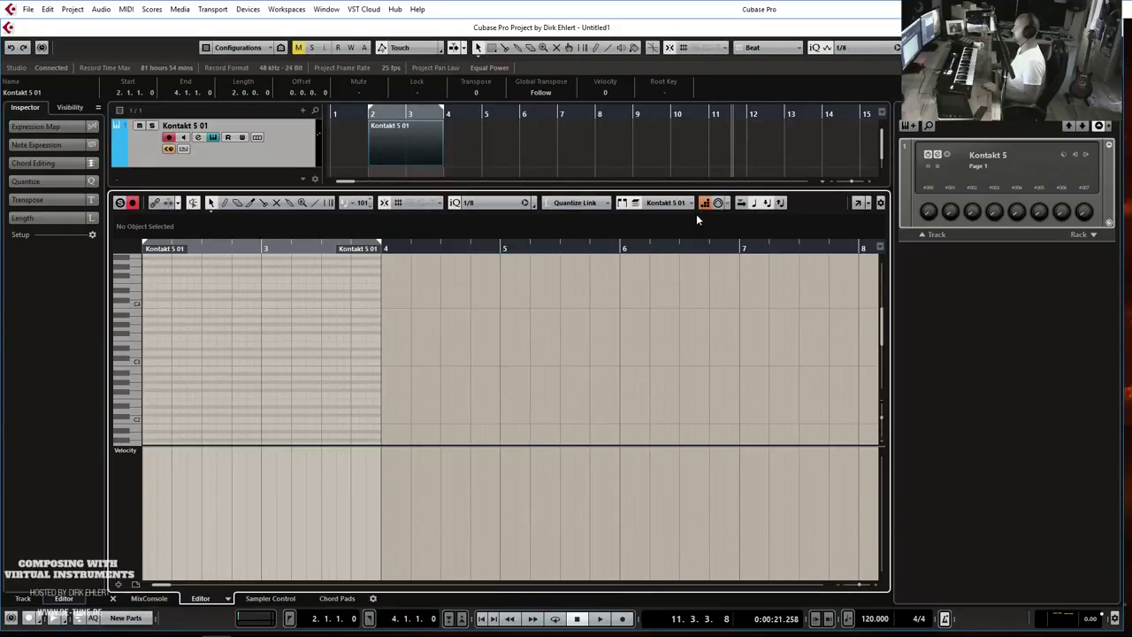
{"action": "left_click", "coordinate": [144, 368]}
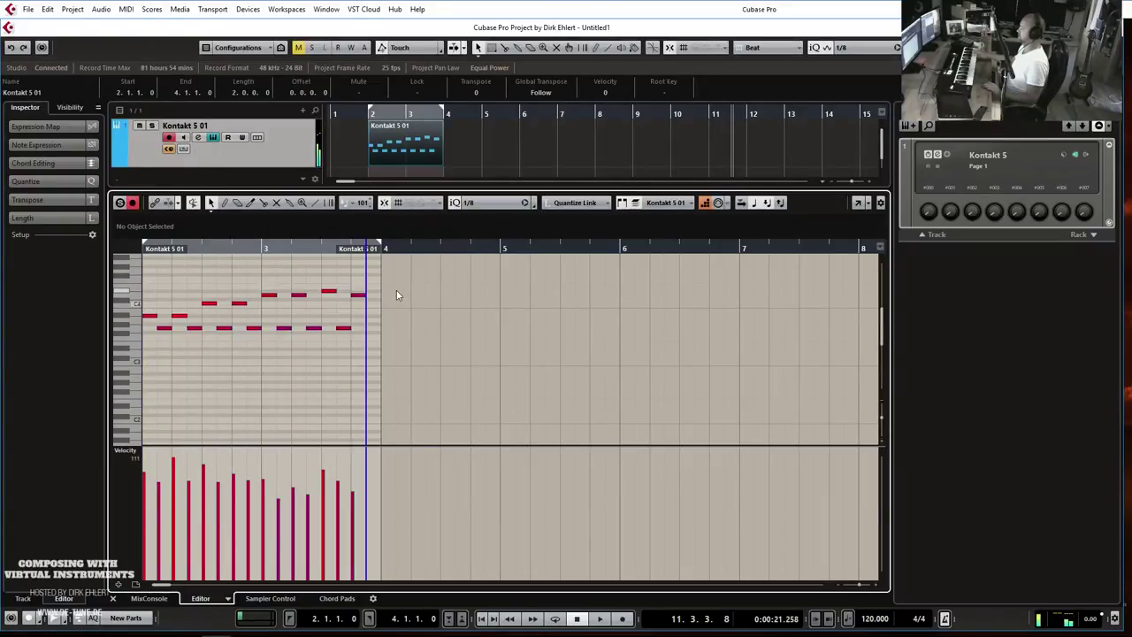
Set the cycle over the part from bar 2, close the Key Editor, and bring Kontakt back
{"action": "key", "text": "h"}
{"action": "key", "text": "KP_1"}
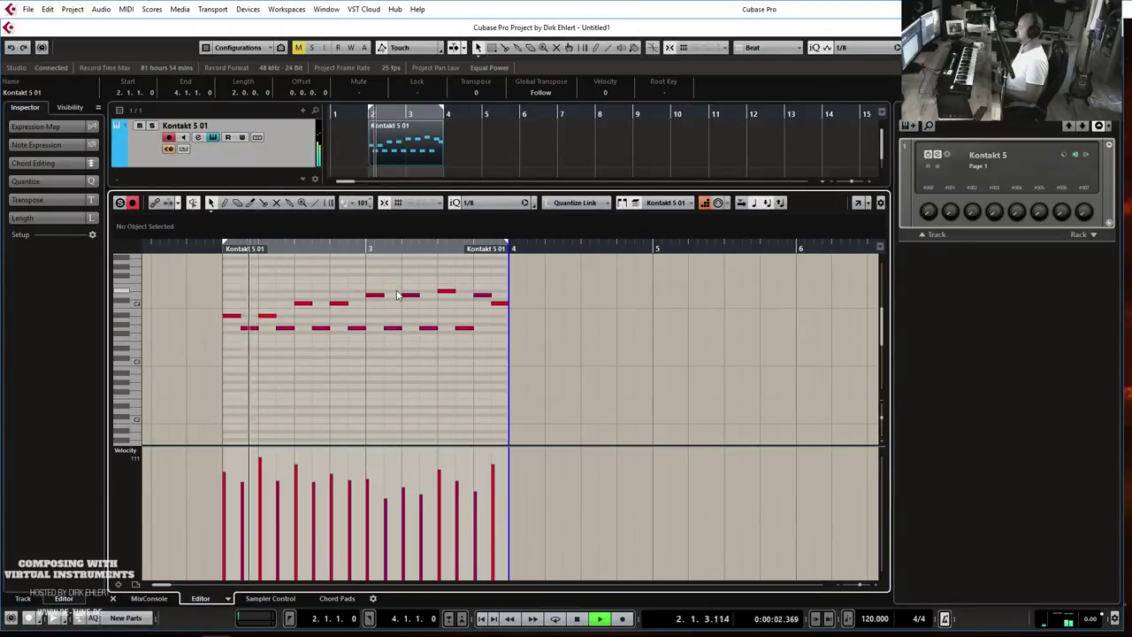
{"action": "left_click", "coordinate": [392, 110]}
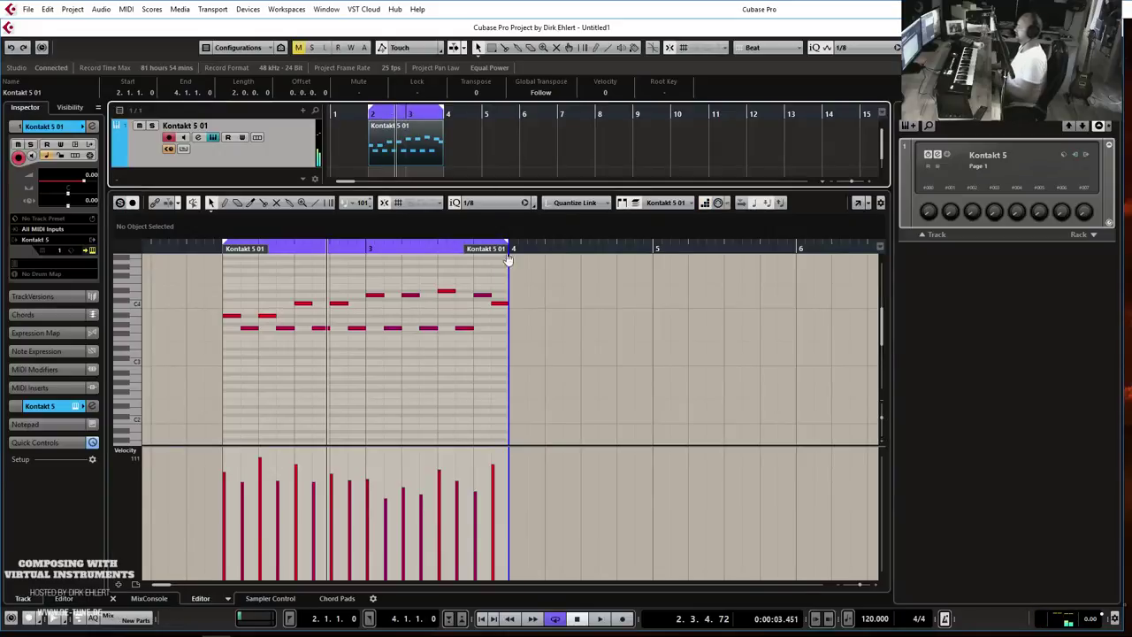
{"action": "key", "text": "Return"}
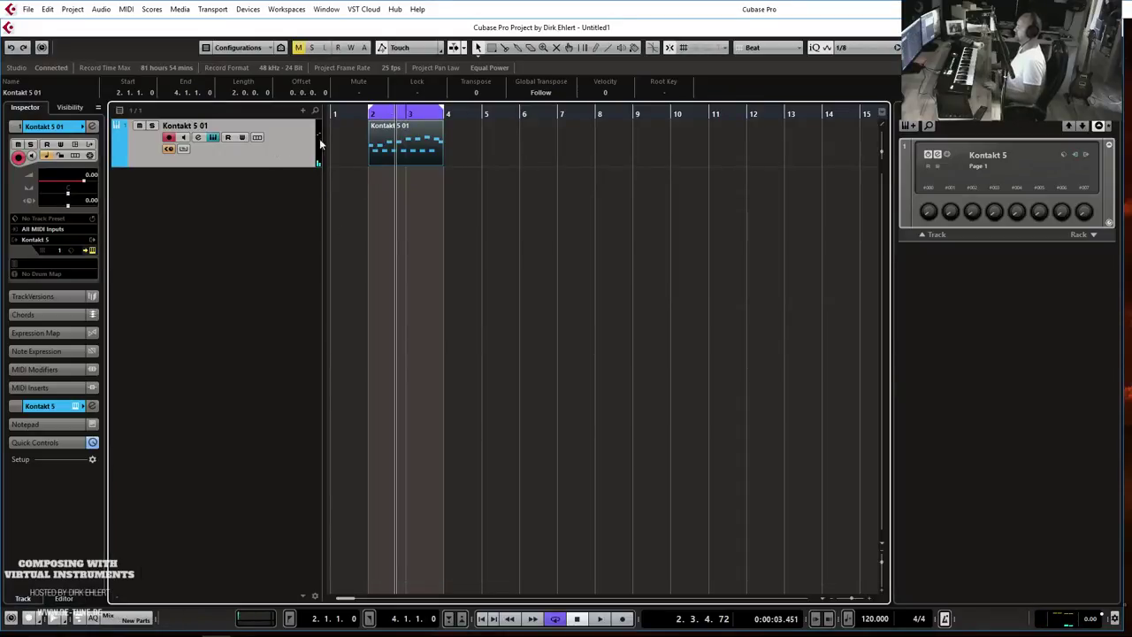
{"action": "left_click_drag", "start_coordinate": [1131, 11], "coordinate": [304, 12]}
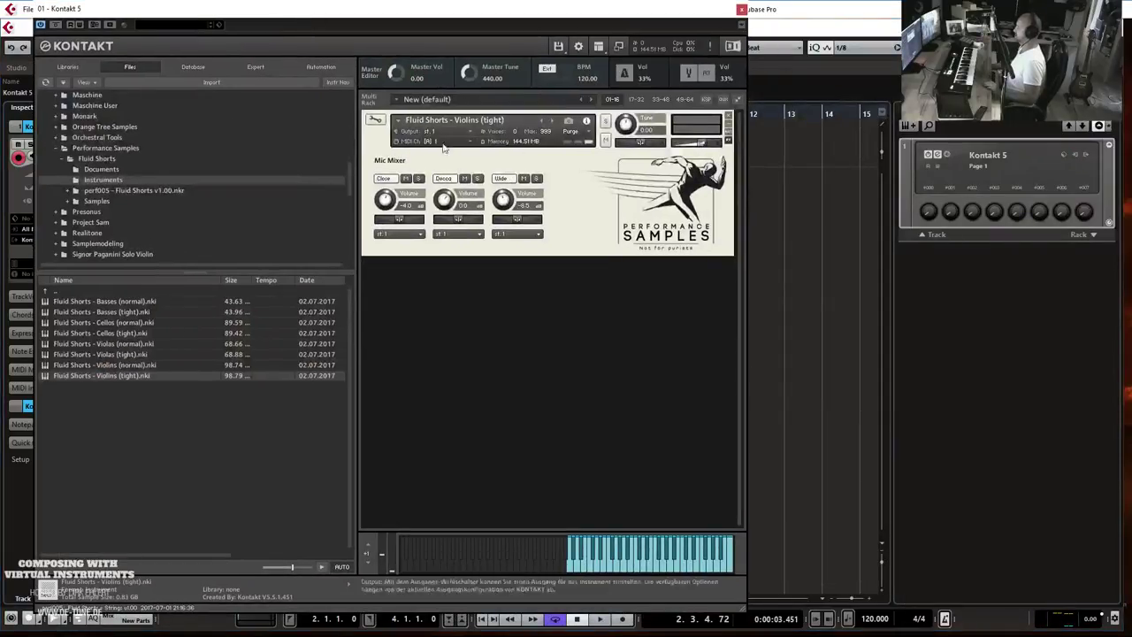
Move Kontakt off the project and play the new violin phrase from the part's start
{"action": "left_click_drag", "start_coordinate": [404, 12], "coordinate": [1131, 11]}
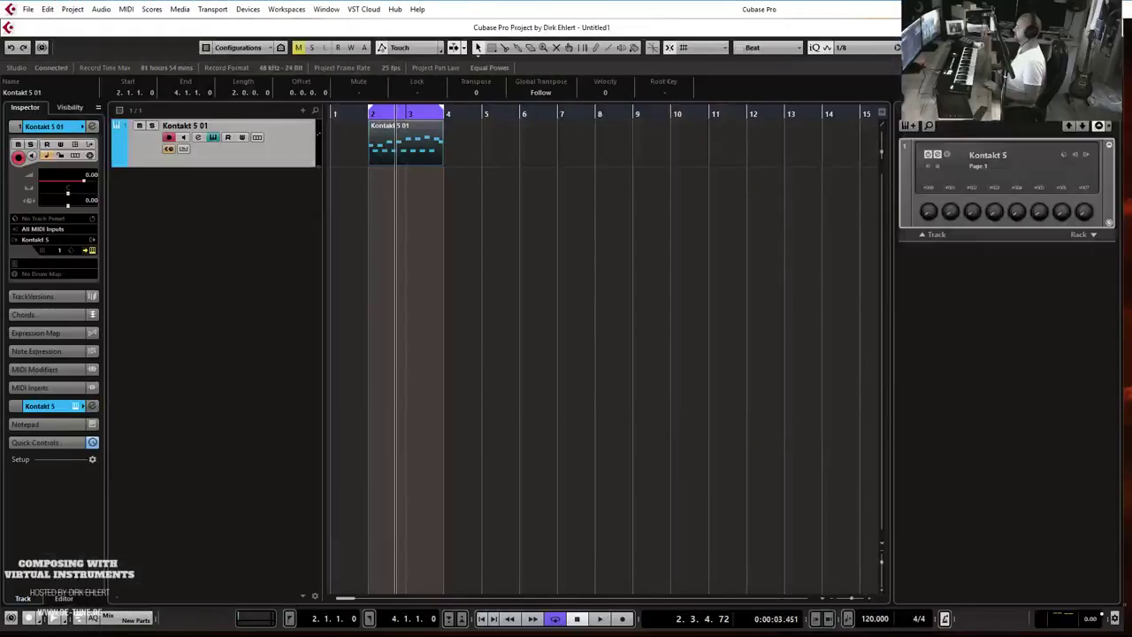
{"action": "key", "text": "KP_1"}
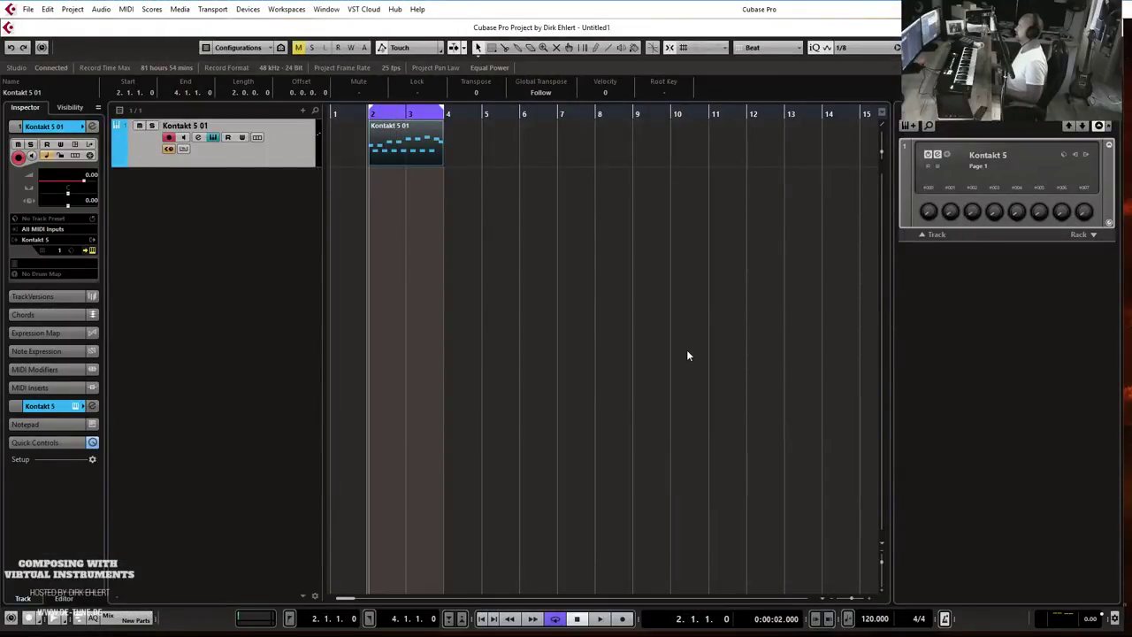
{"action": "key", "text": "space"}
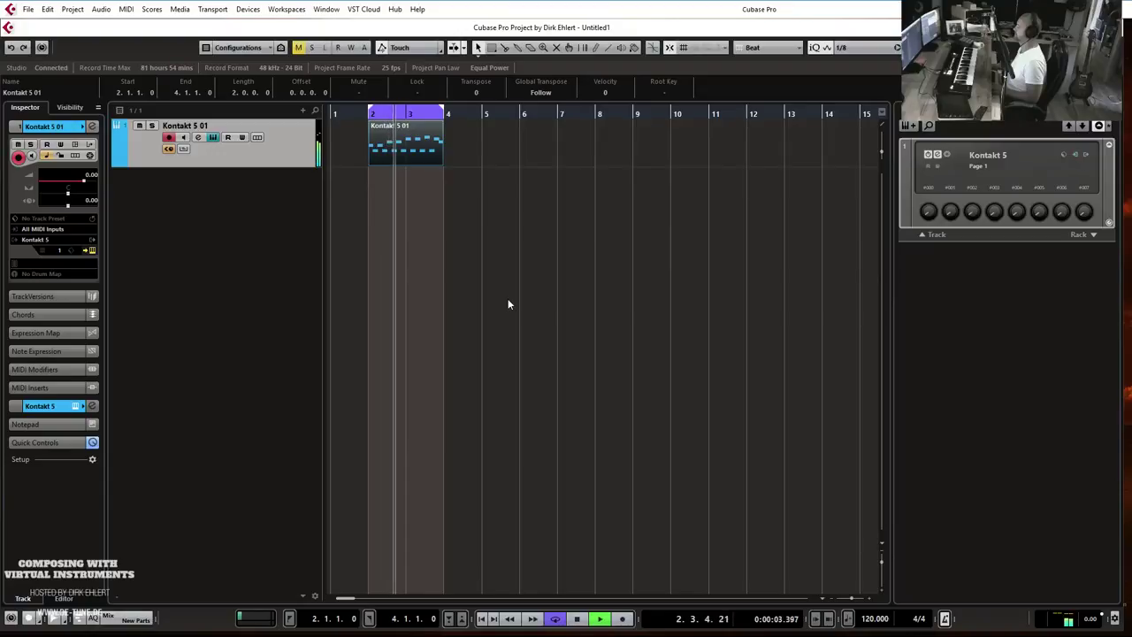
{"action": "key", "text": "space"}
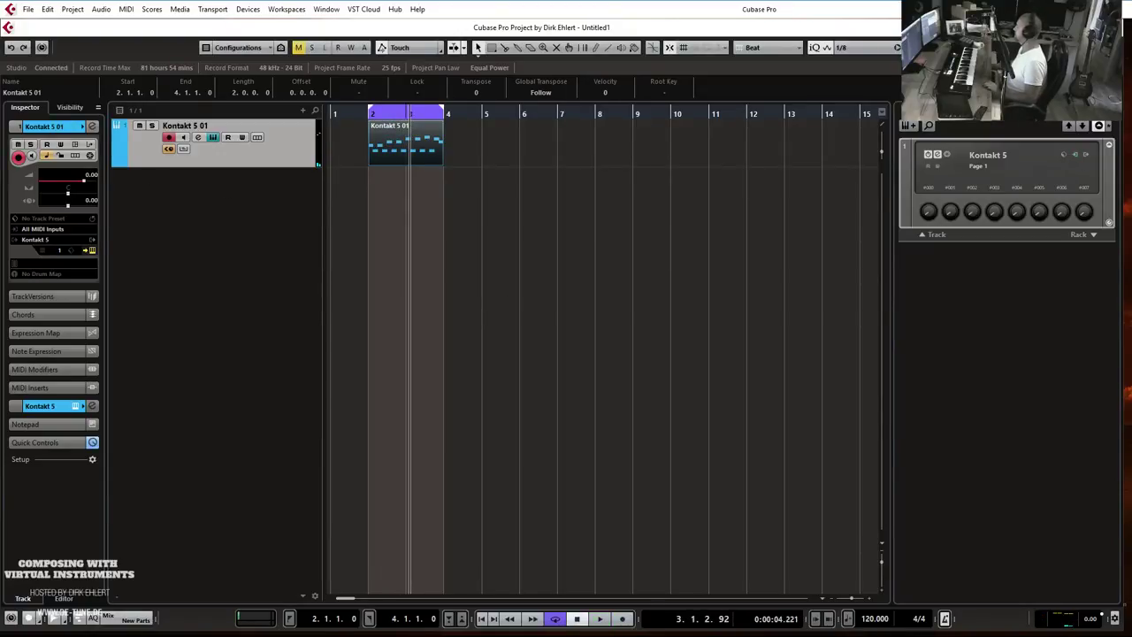
Reopen the Kontakt instrument, move it out of view and refocus the project window
{"action": "left_click", "coordinate": [213, 137]}
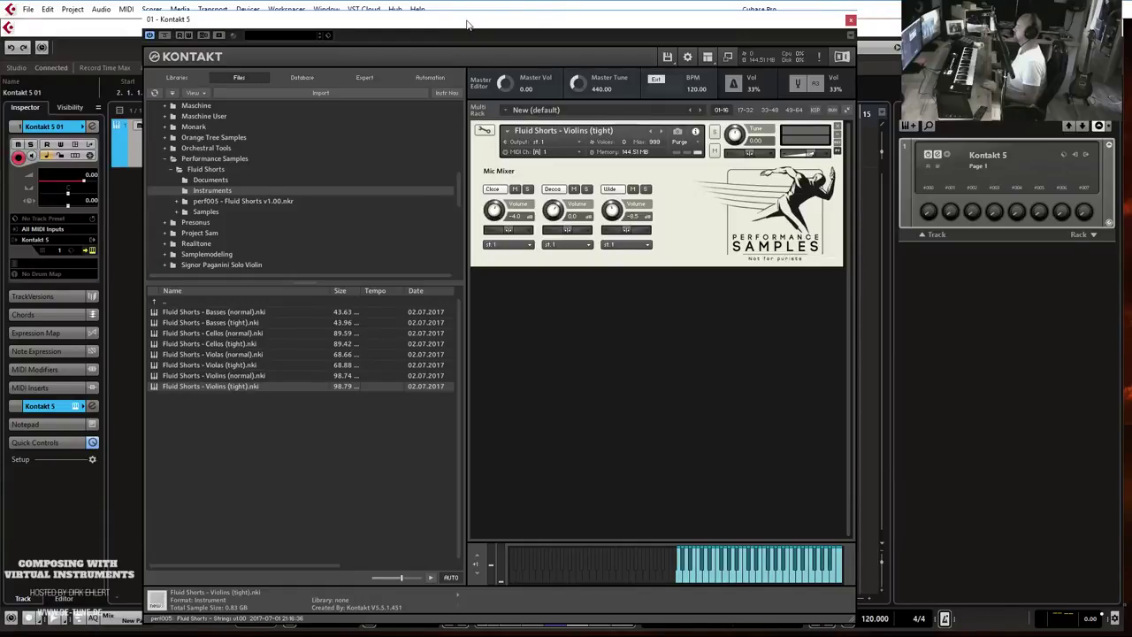
{"action": "left_click_drag", "start_coordinate": [469, 24], "coordinate": [1131, 19]}
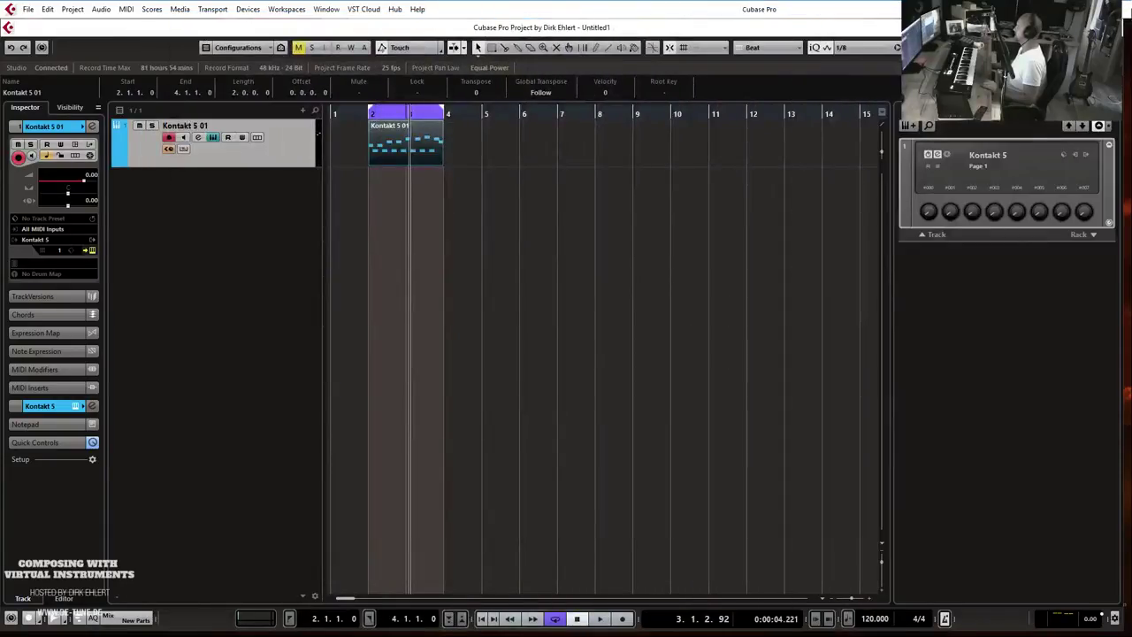
{"action": "left_click", "coordinate": [213, 136]}
Set the Kontakt 5 01 Track Delay to -80 ms, audition from the song start, then bring Kontakt forward
{"action": "double_click", "coordinate": [86, 202]}
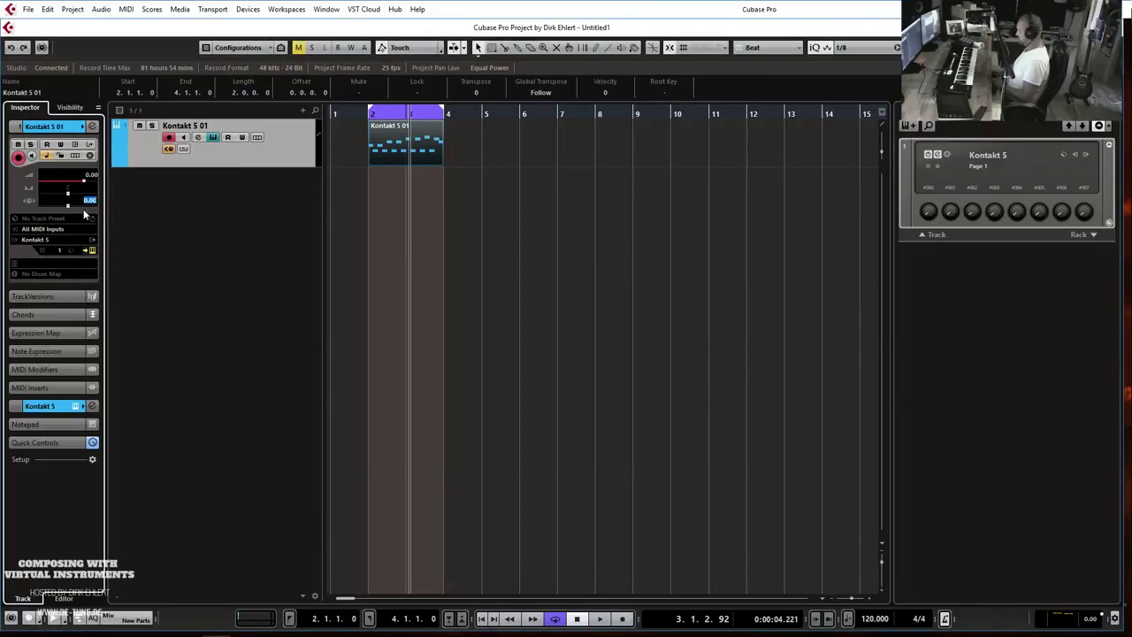
{"action": "type", "text": "-80"}
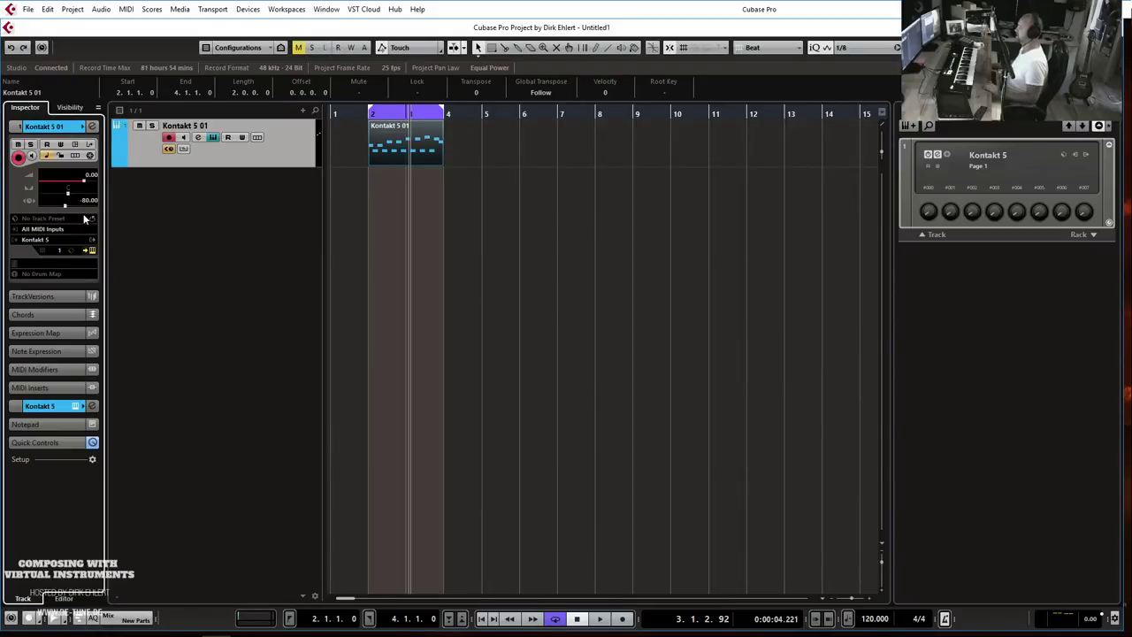
{"action": "left_click", "coordinate": [331, 114]}
{"action": "key", "text": "space"}
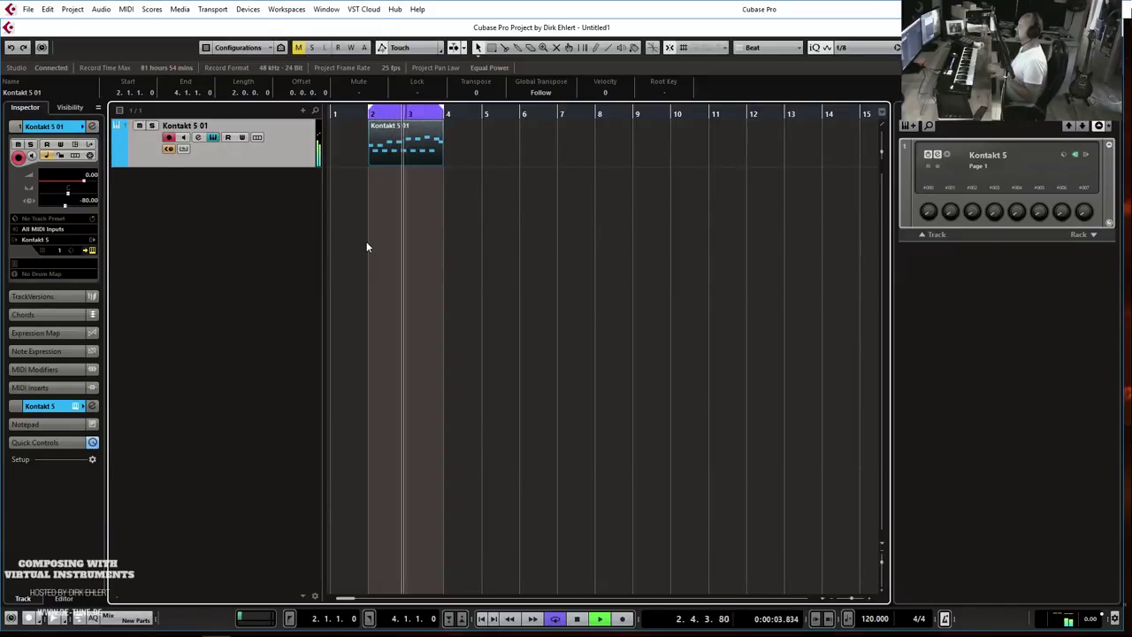
{"action": "key", "text": "space"}
{"action": "key", "text": "alt+Tab"}
Load Violins (normal) in Kontakt, reset the track delay to 0 and audition from the song start
{"action": "left_click_drag", "start_coordinate": [489, 38], "coordinate": [444, 4]}
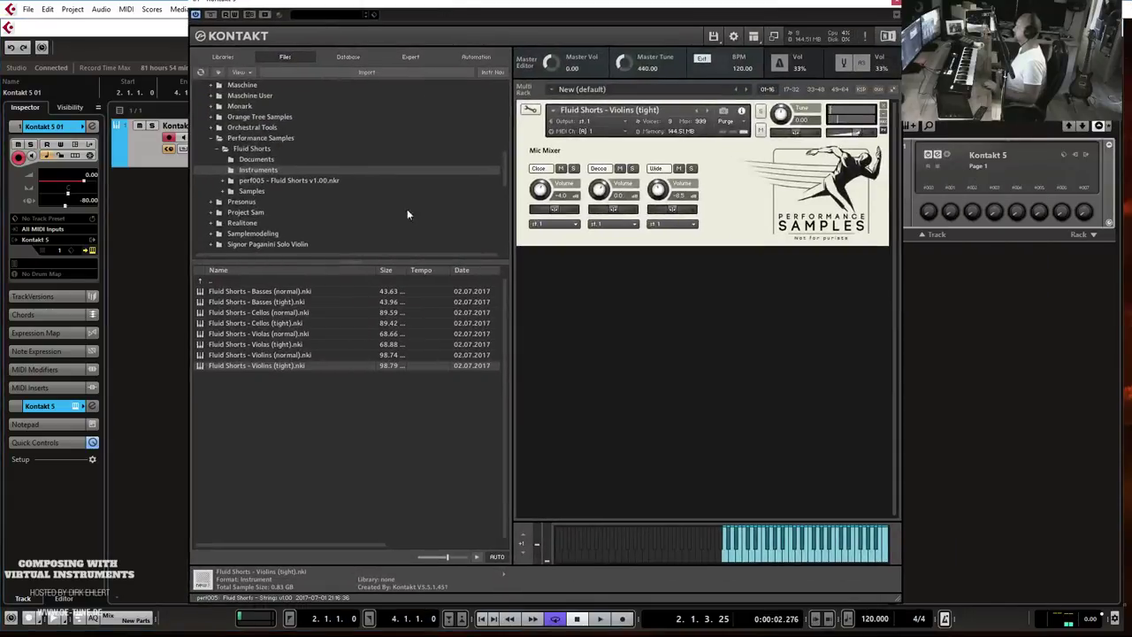
{"action": "double_click", "coordinate": [286, 354]}
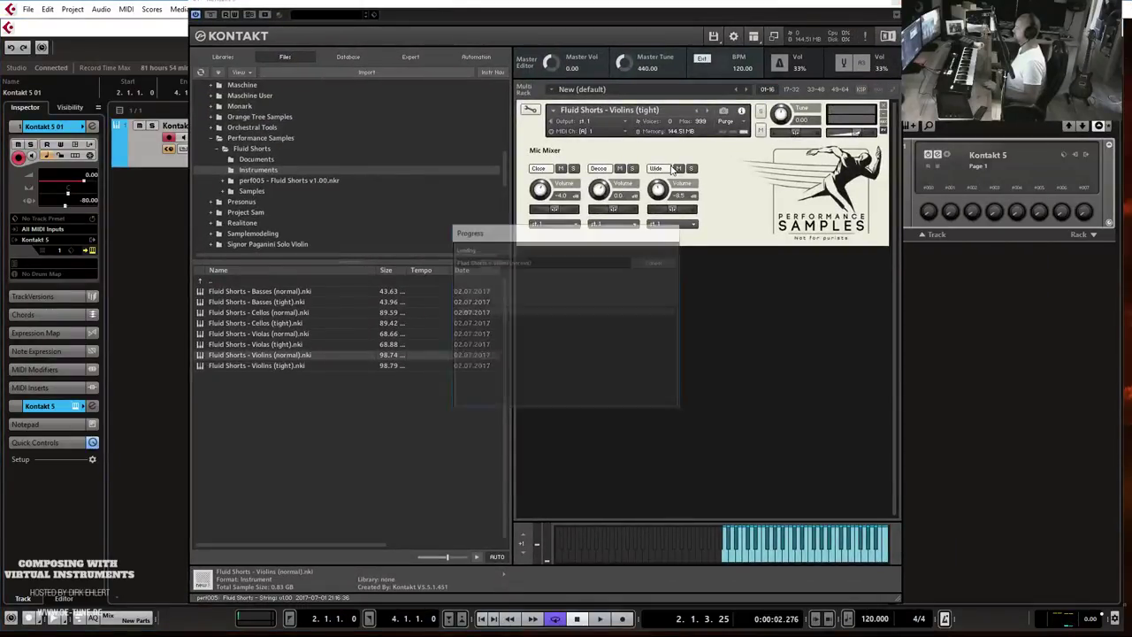
{"action": "left_click_drag", "start_coordinate": [588, 10], "coordinate": [1131, 7]}
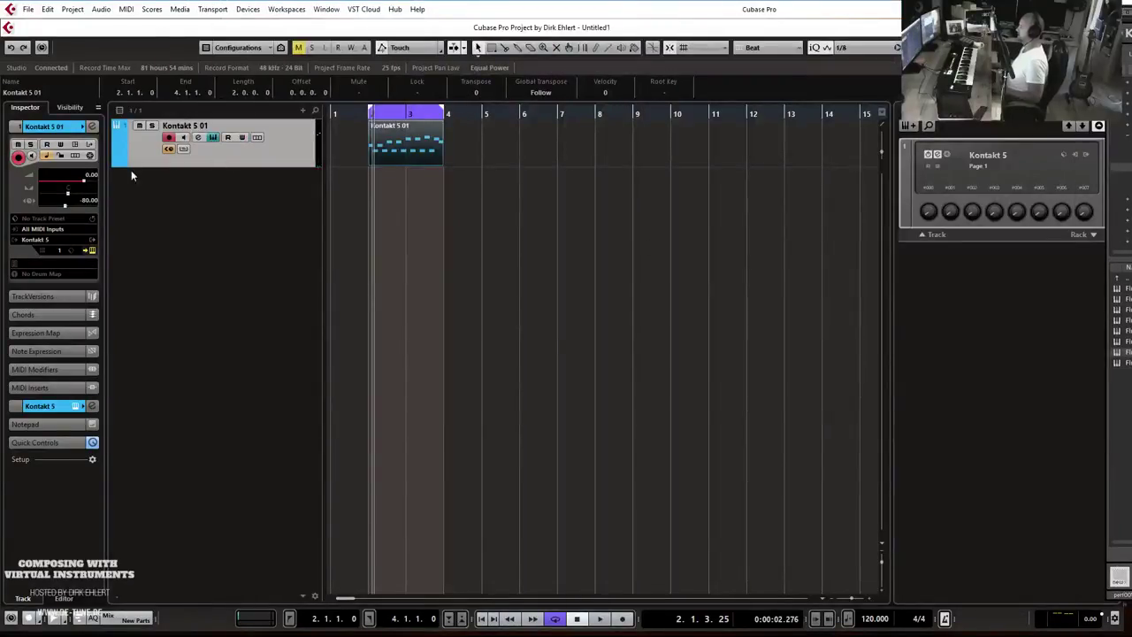
{"action": "type", "text": "0"}
{"action": "key", "text": "Return"}
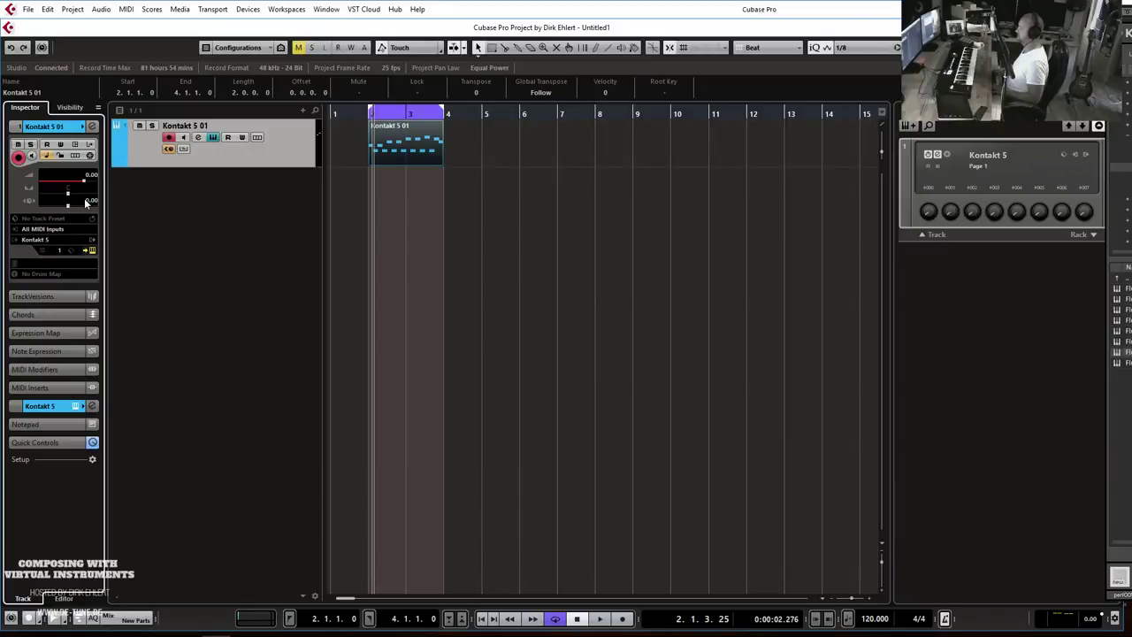
{"action": "left_click", "coordinate": [335, 115]}
{"action": "key", "text": "space"}
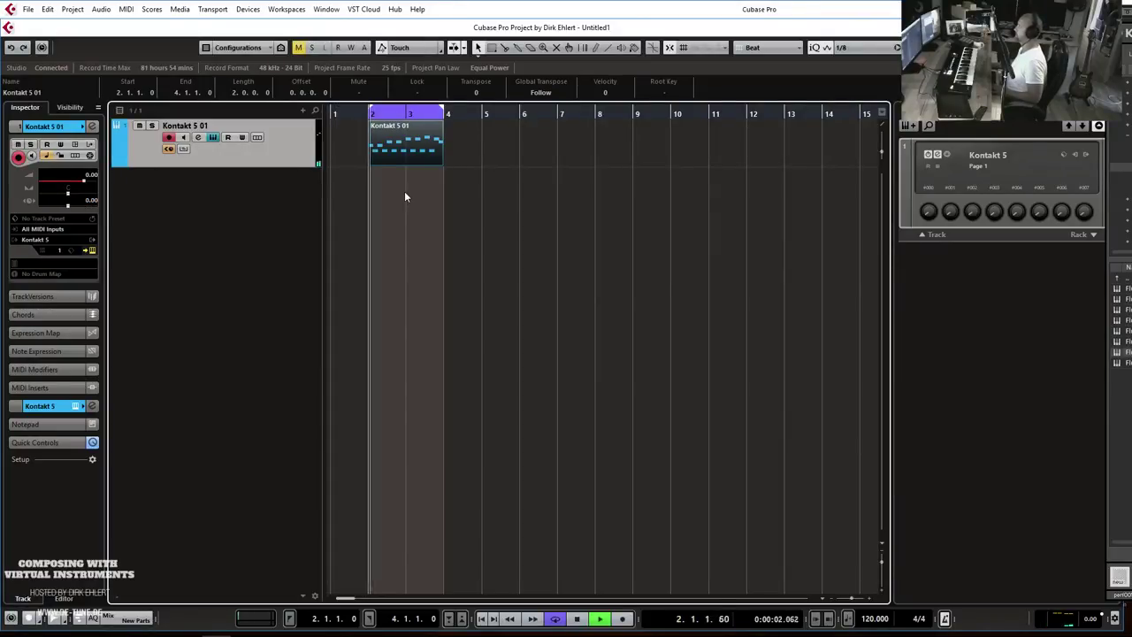
{"action": "key", "text": "space"}
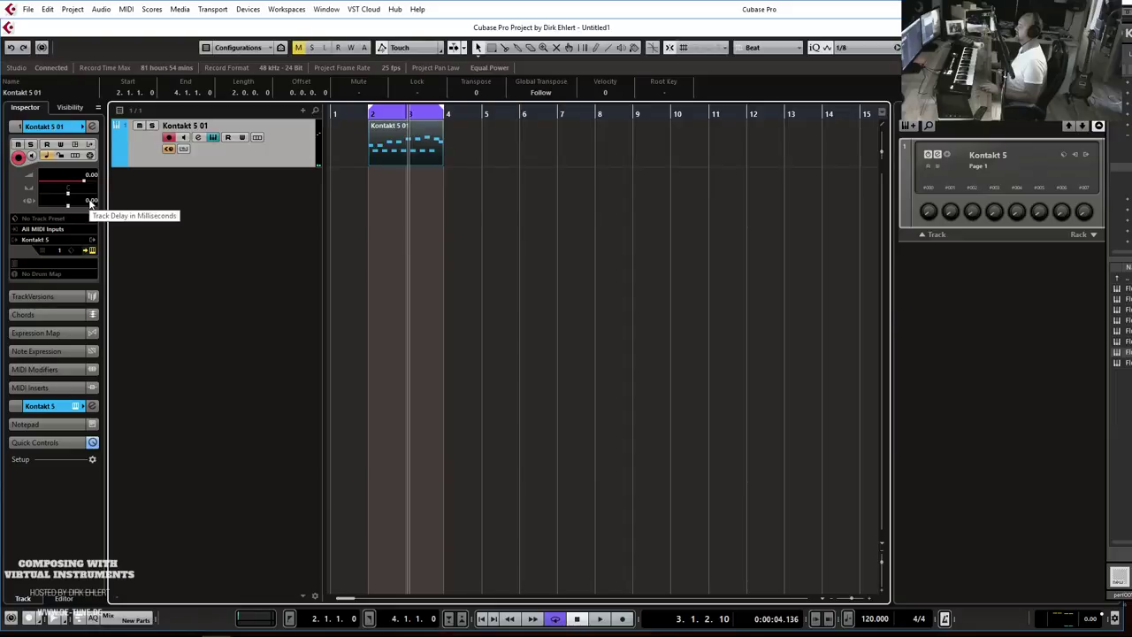
Audition the part with a -127 track delay, then settle the delay at -80
{"action": "double_click", "coordinate": [90, 202]}
{"action": "type", "text": "-127"}
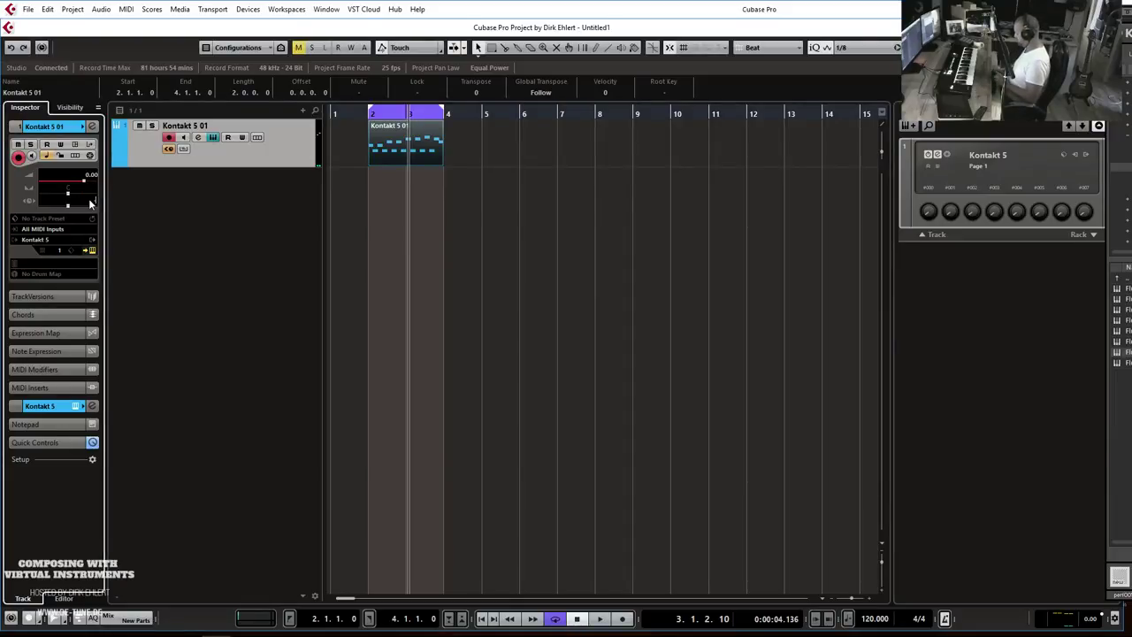
{"action": "key", "text": "Return"}
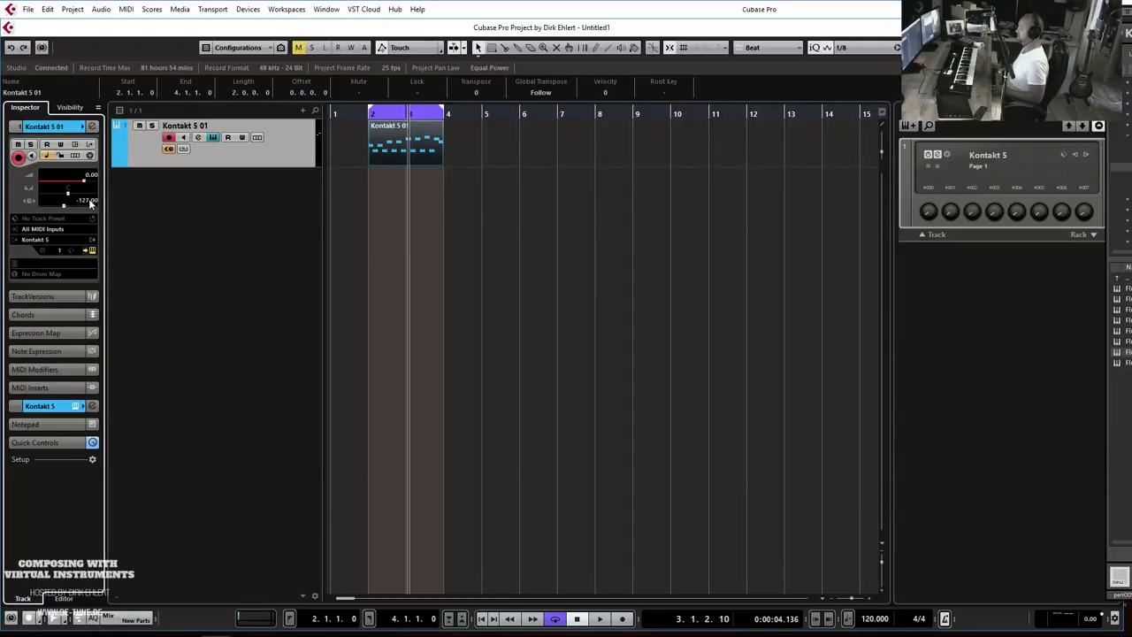
{"action": "left_click", "coordinate": [332, 115]}
{"action": "key", "text": "space"}
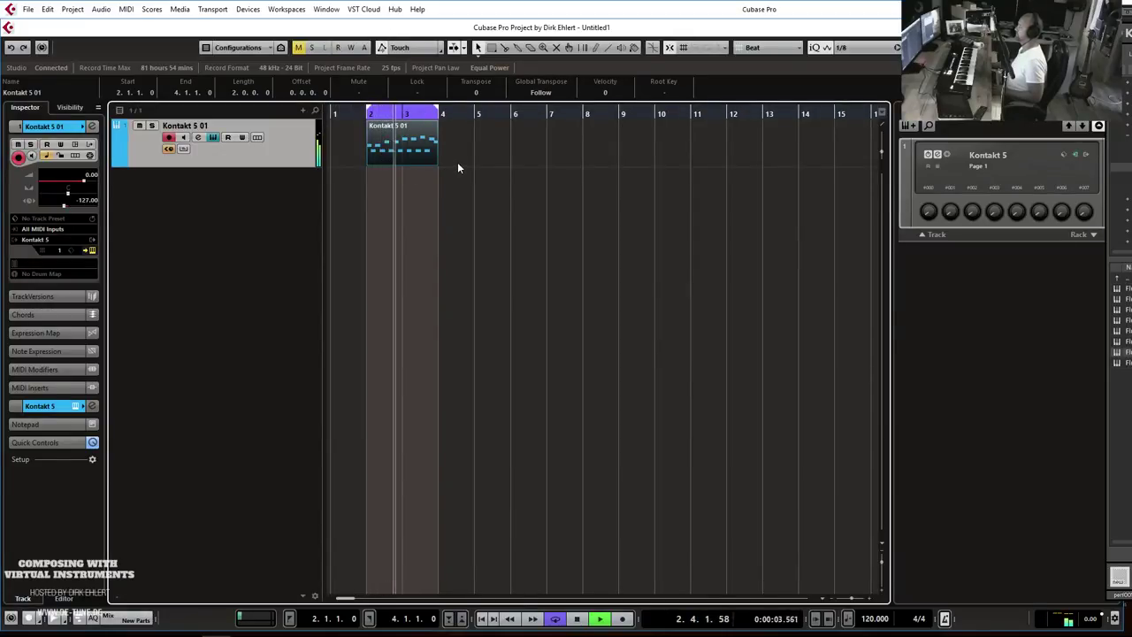
{"action": "key", "text": "space"}
{"action": "double_click", "coordinate": [84, 202]}
{"action": "type", "text": "-80"}
{"action": "key", "text": "Return"}
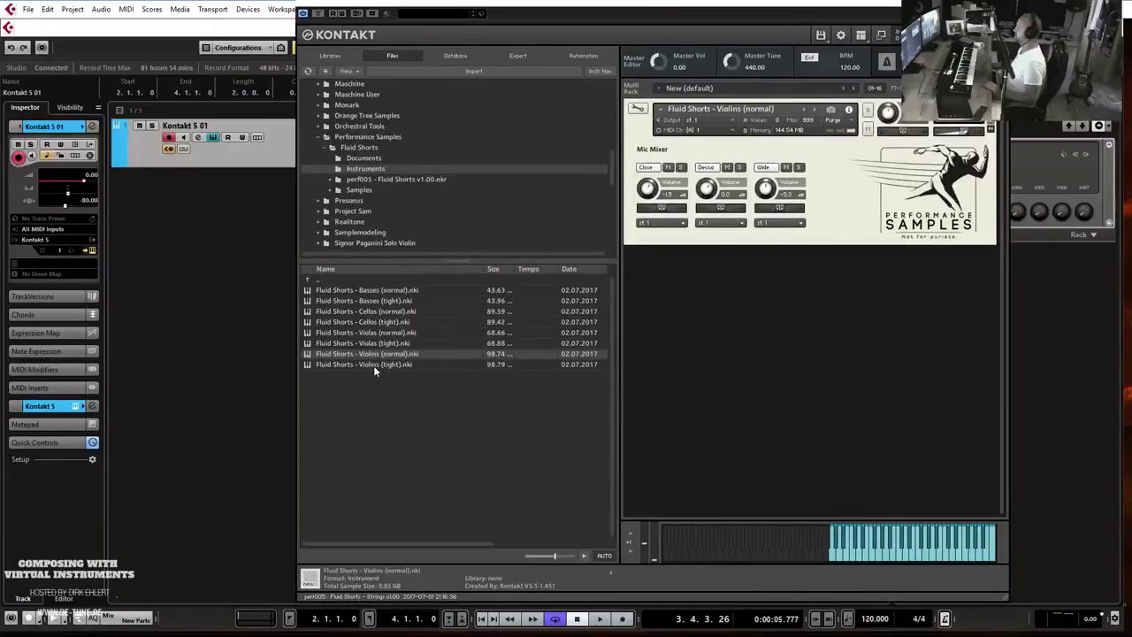
Load Fluid Shorts - Violins (tight).nki from Kontakt's Files browser and rename the Kontakt 5 01 track Vln
{"action": "double_click", "coordinate": [374, 365]}
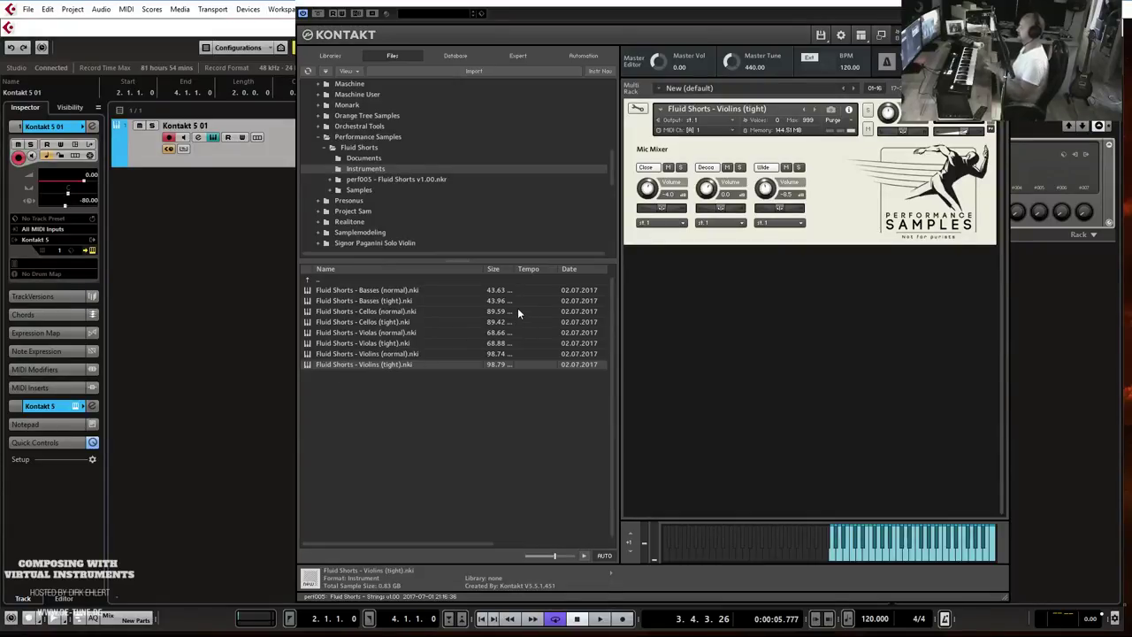
{"action": "left_click_drag", "start_coordinate": [618, 9], "coordinate": [1131, 35]}
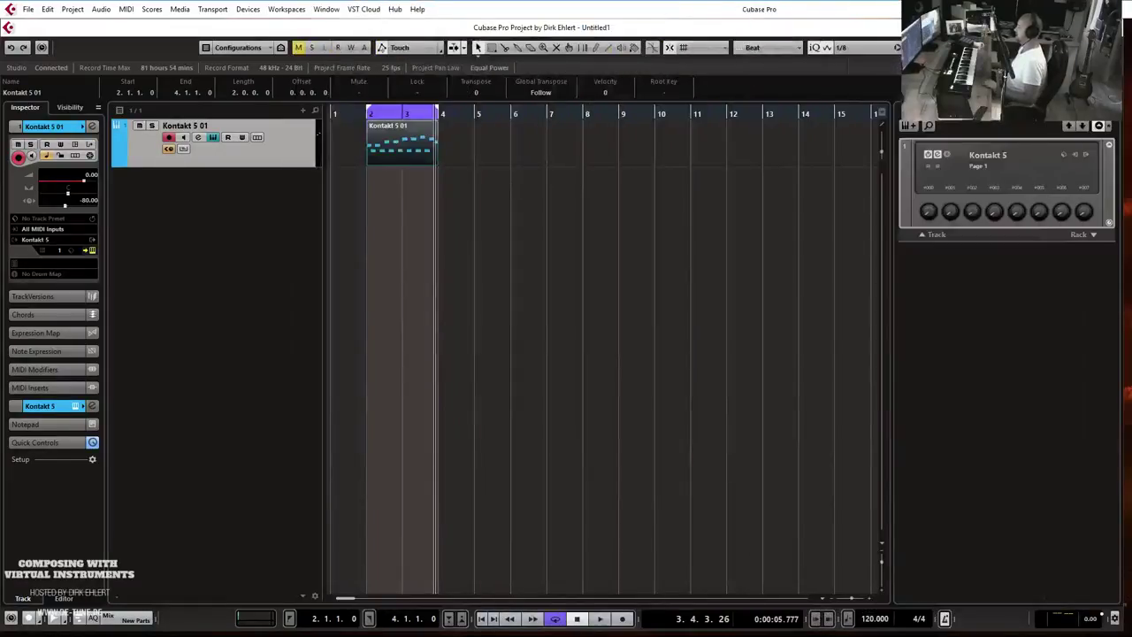
{"action": "double_click", "coordinate": [169, 125]}
{"action": "type", "text": "Vin 1"}
{"action": "key", "text": "Return"}
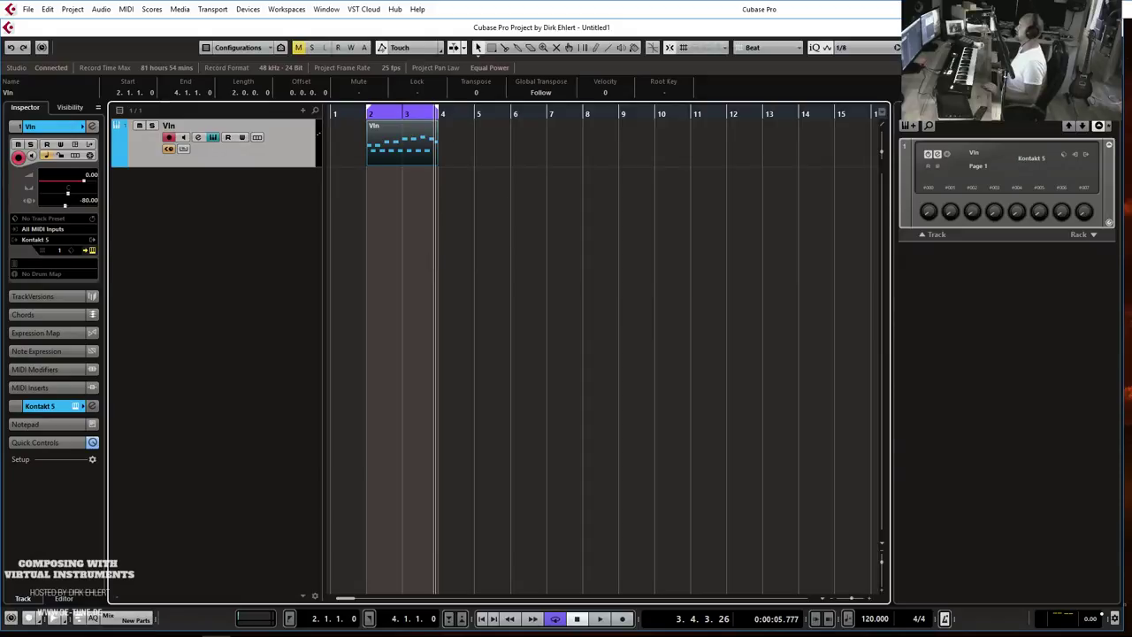
{"action": "left_click_drag", "start_coordinate": [576, 0], "coordinate": [576, 4]}
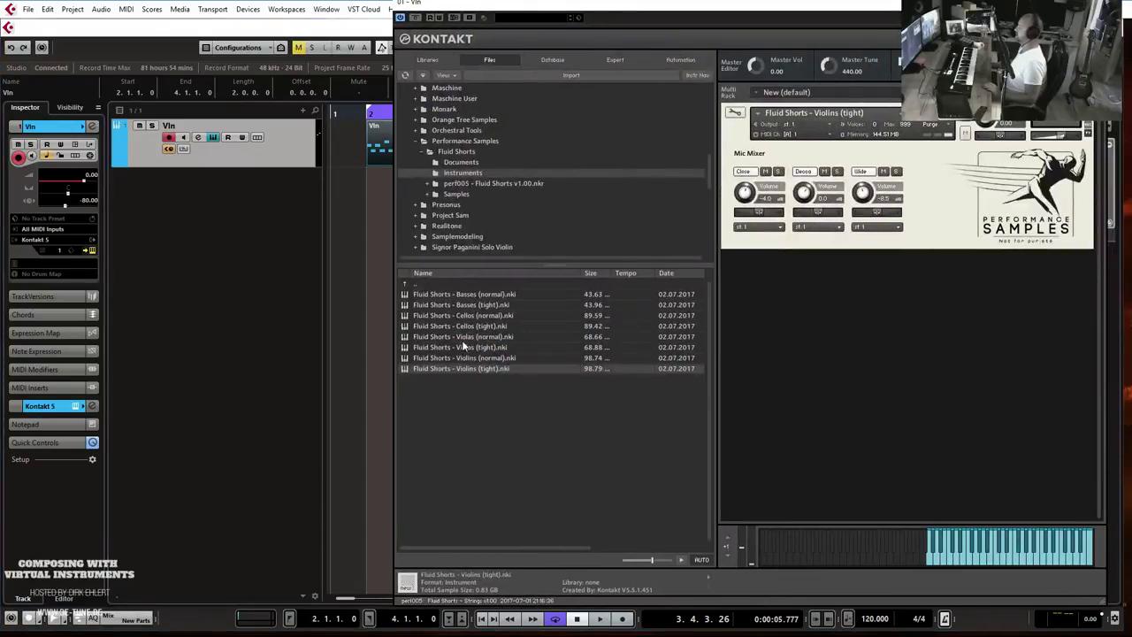
{"action": "left_click_drag", "start_coordinate": [664, 9], "coordinate": [1131, 10]}
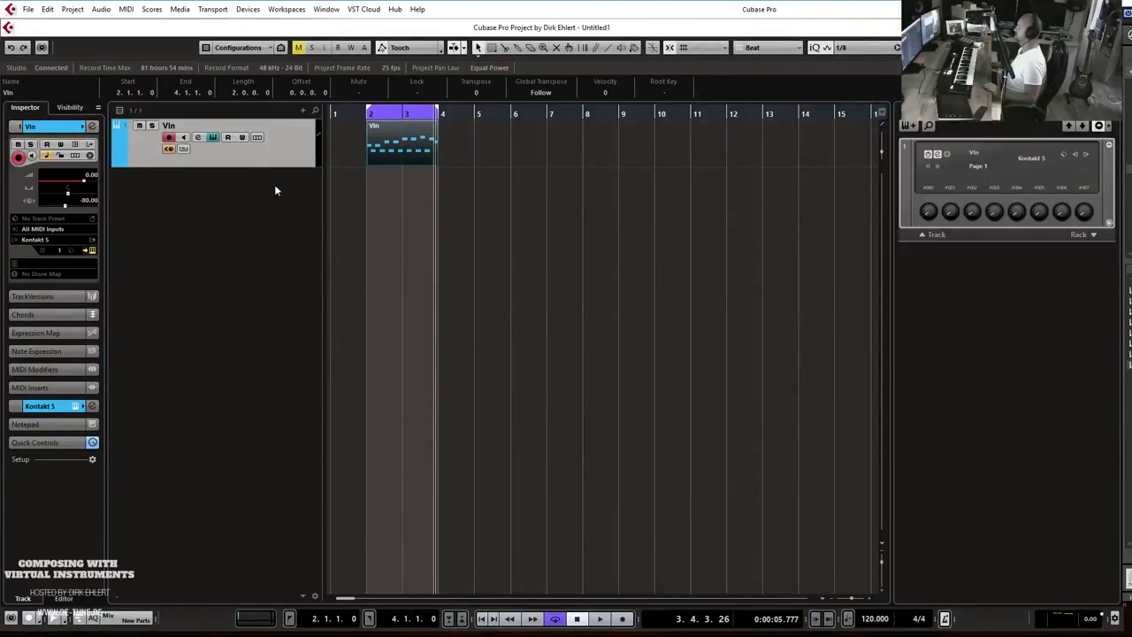
Delete the Vln MIDI part and duplicate the Vln track as Vla
{"action": "right_click", "coordinate": [238, 159]}
{"action": "left_click", "coordinate": [425, 146]}
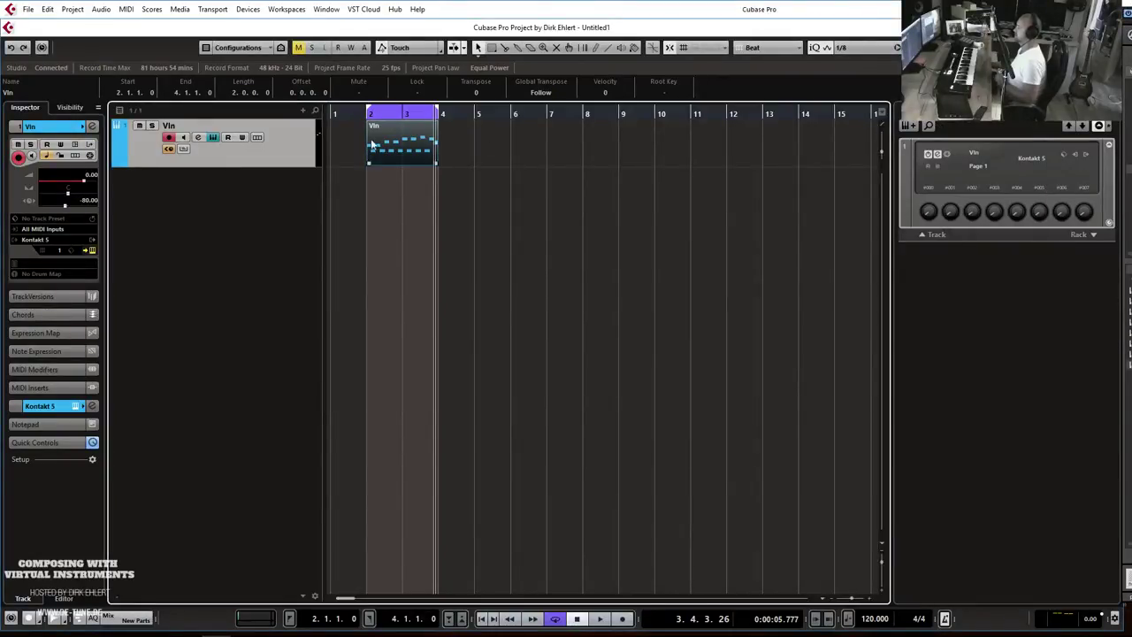
{"action": "key", "text": "Delete"}
{"action": "right_click", "coordinate": [290, 151]}
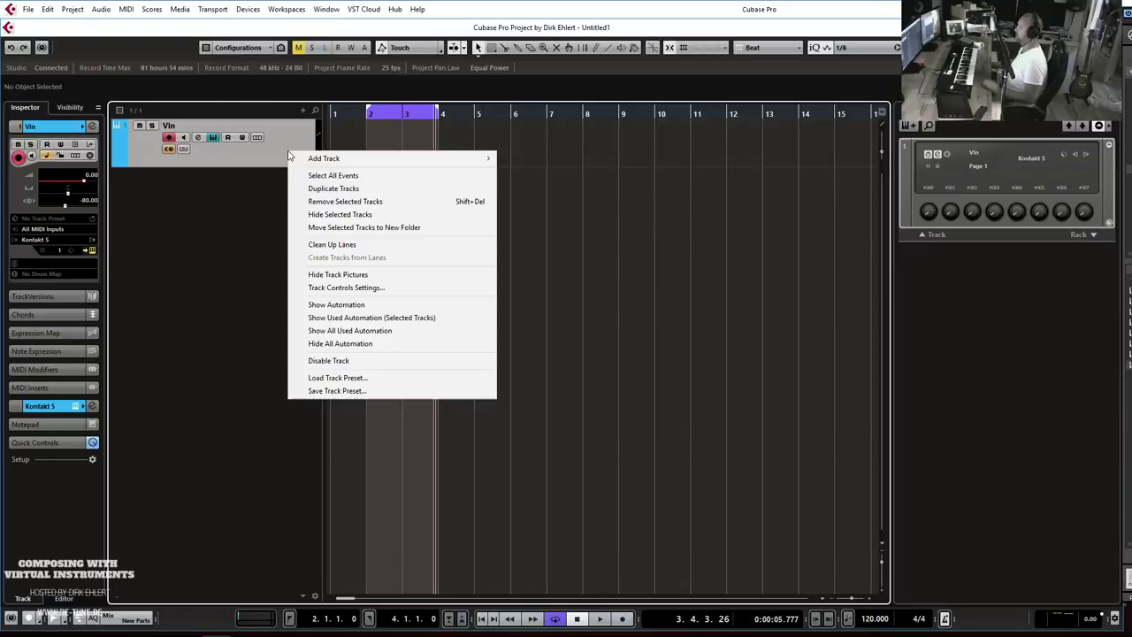
{"action": "left_click", "coordinate": [347, 187]}
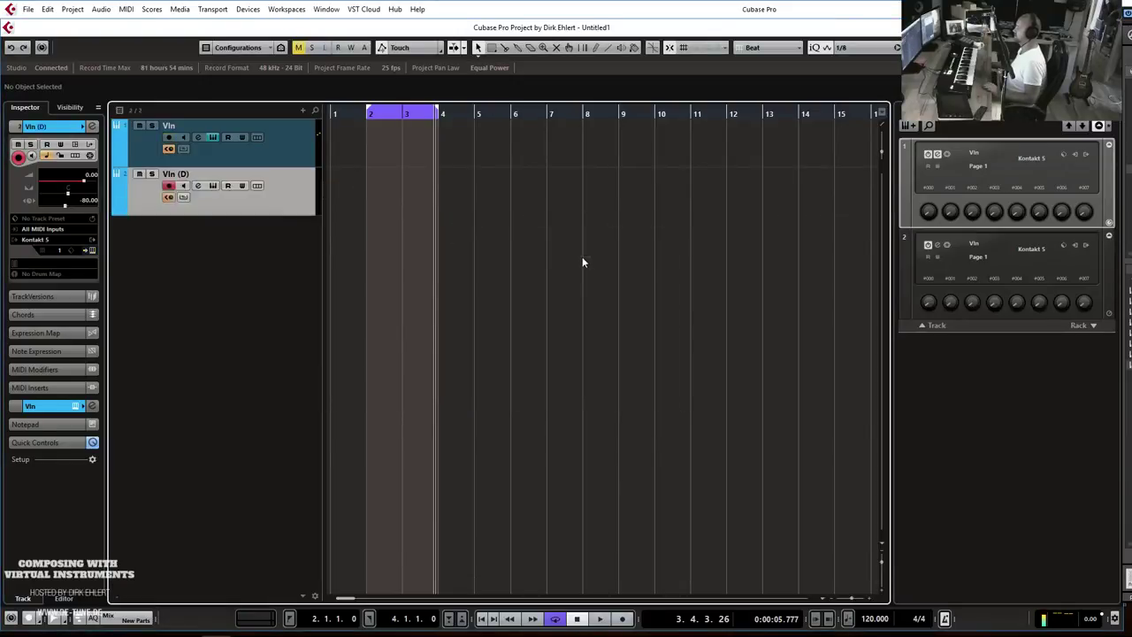
{"action": "double_click", "coordinate": [176, 174]}
{"action": "type", "text": "Vla"}
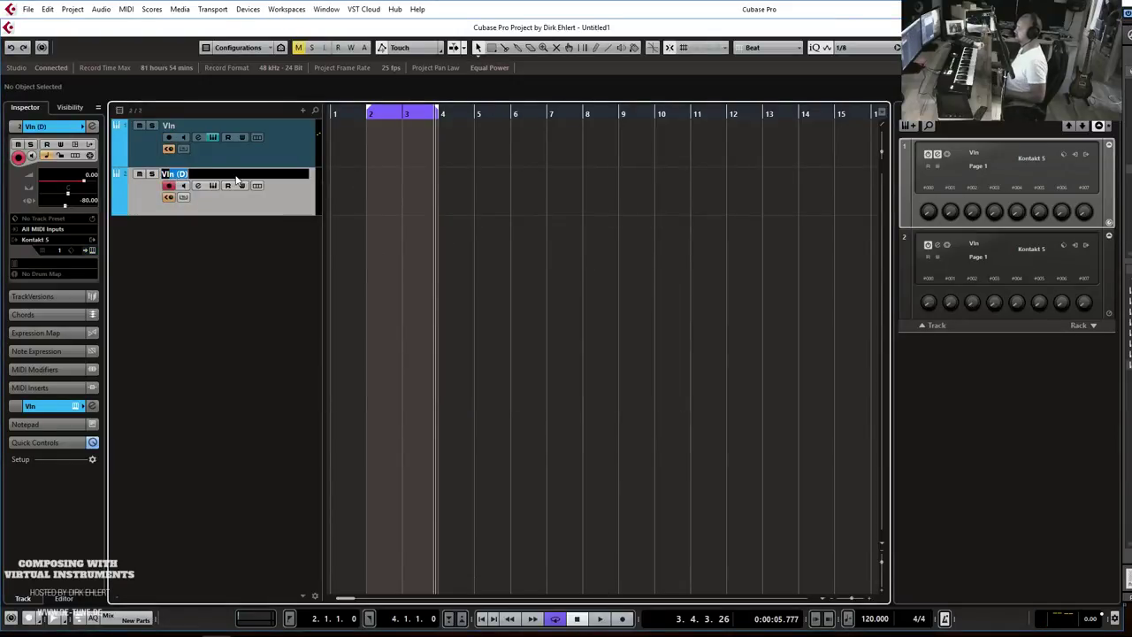
{"action": "key", "text": "Return"}
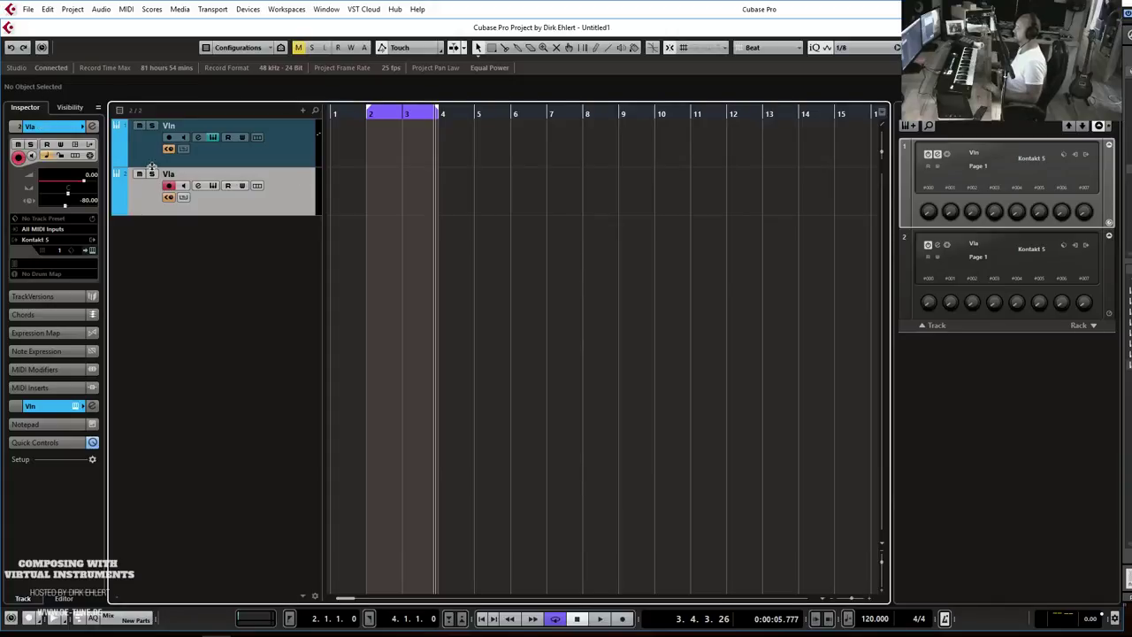
Duplicate Vla into a third track and name it CL
{"action": "right_click", "coordinate": [218, 199]}
{"action": "left_click", "coordinate": [244, 237]}
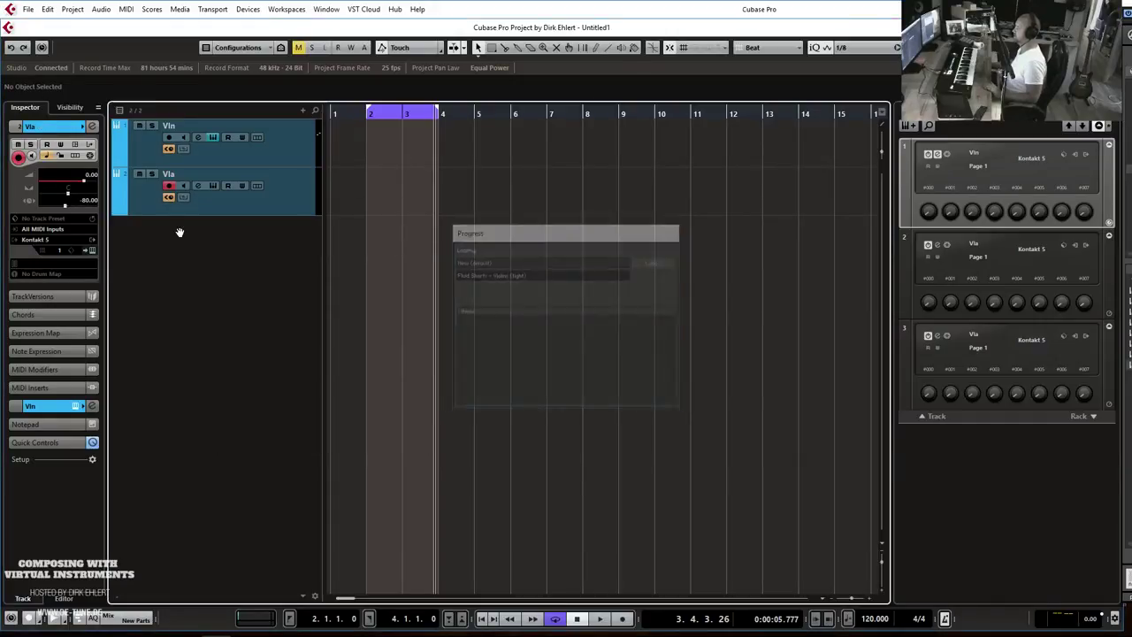
{"action": "double_click", "coordinate": [177, 222]}
{"action": "type", "text": "Cl"}
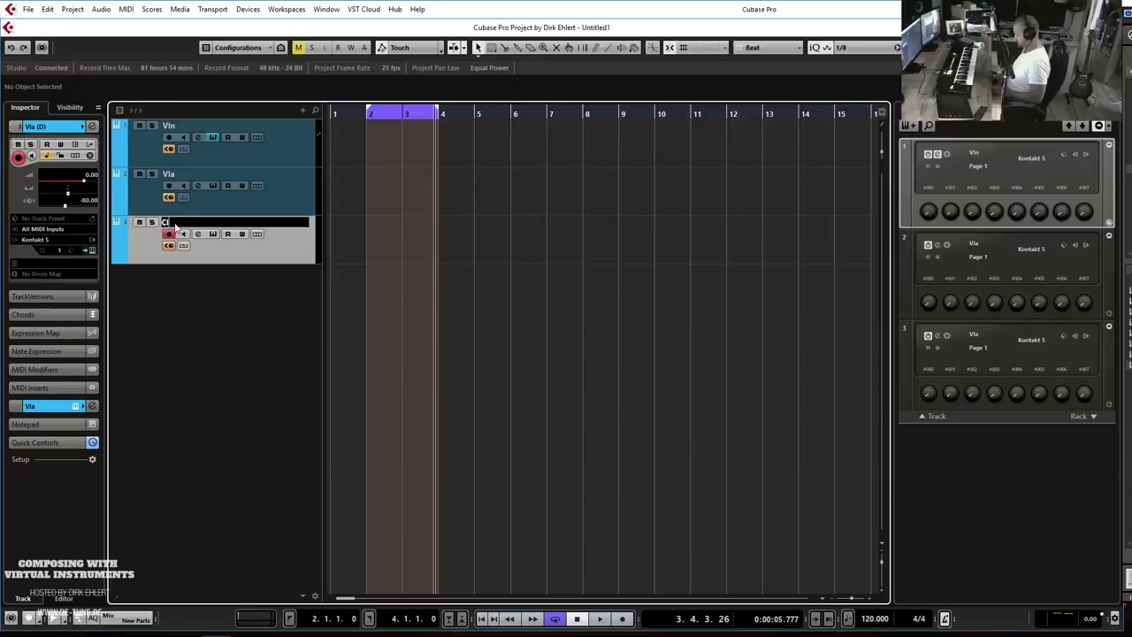
{"action": "type", "text": "e"}
{"action": "key", "text": "Return"}
{"action": "double_click", "coordinate": [176, 226]}
{"action": "type", "text": "Clo"}
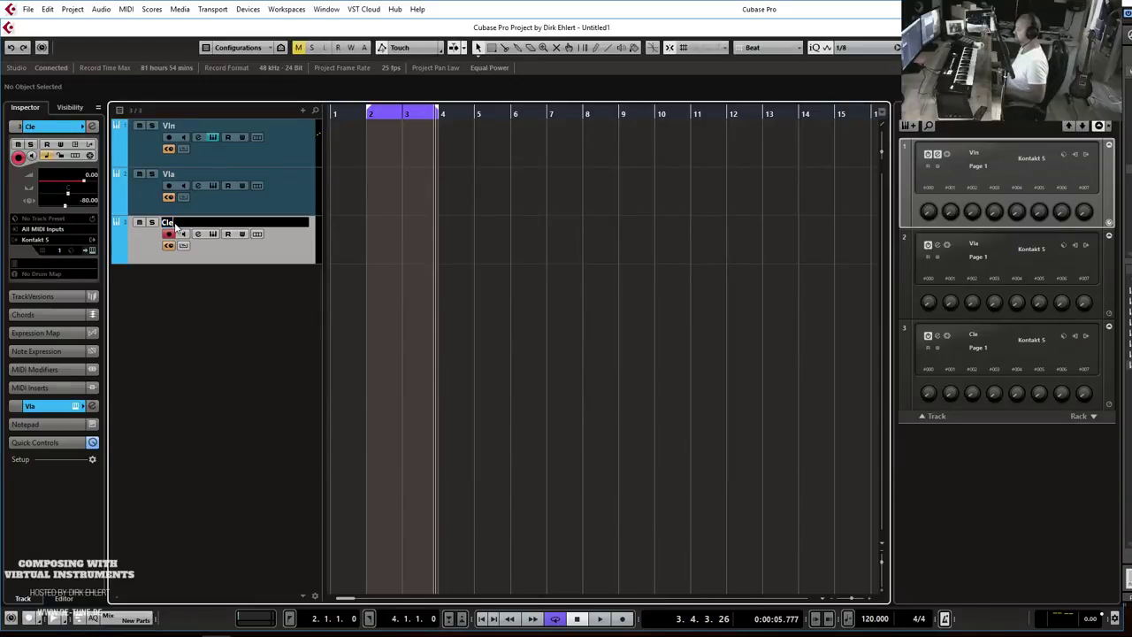
{"action": "key", "text": "Return"}
{"action": "double_click", "coordinate": [176, 226]}
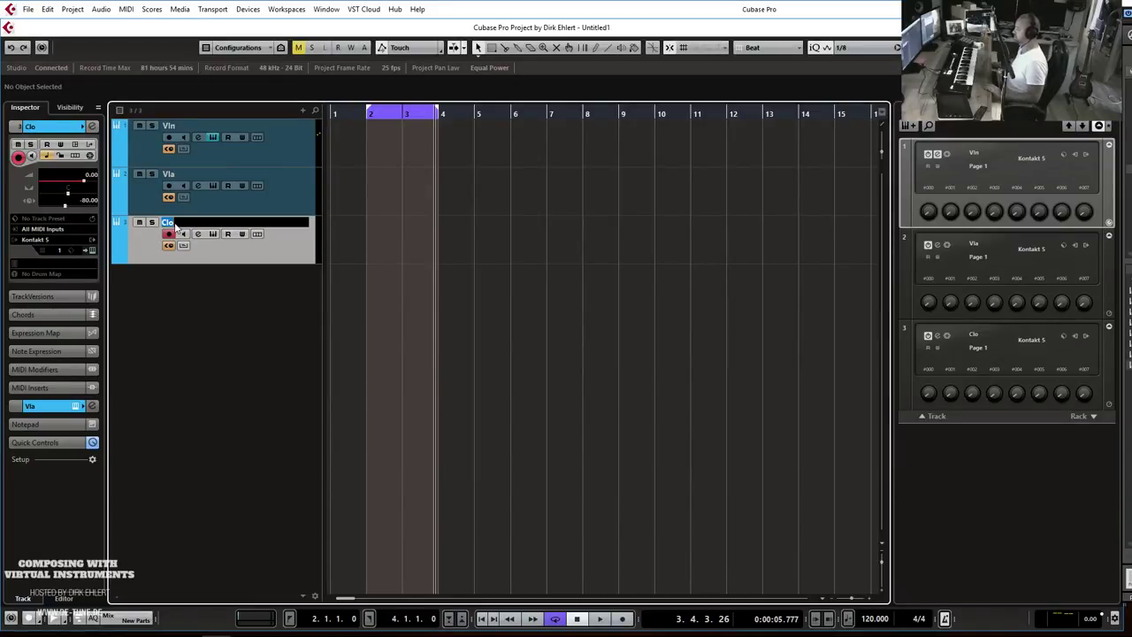
{"action": "type", "text": "CL"}
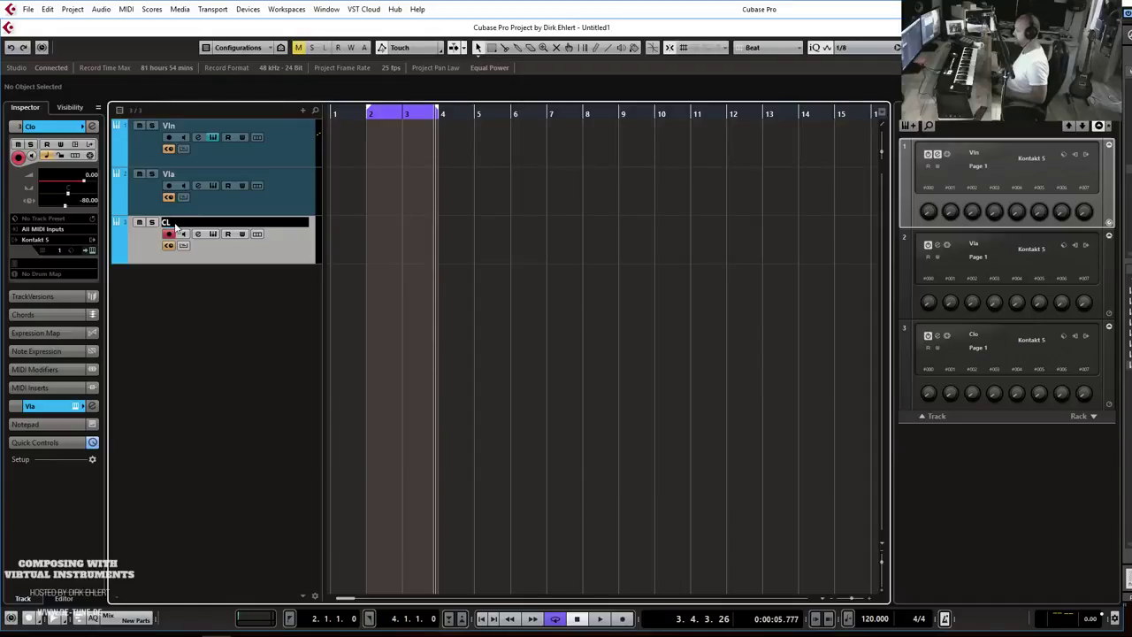
{"action": "key", "text": "Return"}
Duplicate CL into a fourth track named DB
{"action": "right_click", "coordinate": [183, 239]}
{"action": "left_click", "coordinate": [197, 270]}
{"action": "double_click", "coordinate": [177, 271]}
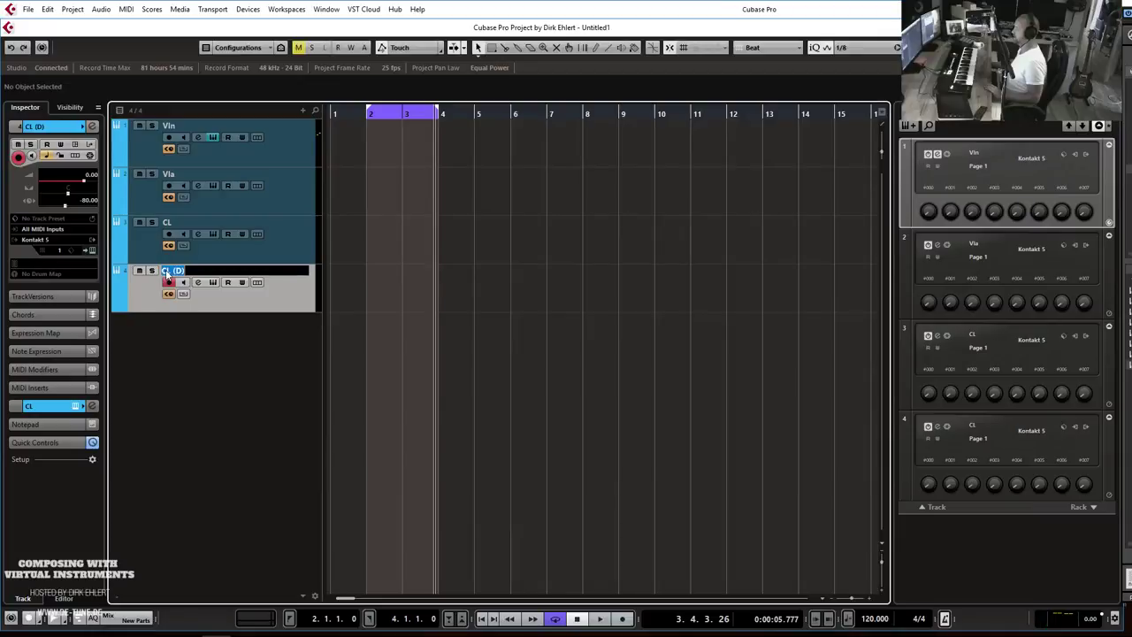
{"action": "type", "text": "DB"}
{"action": "key", "text": "Return"}
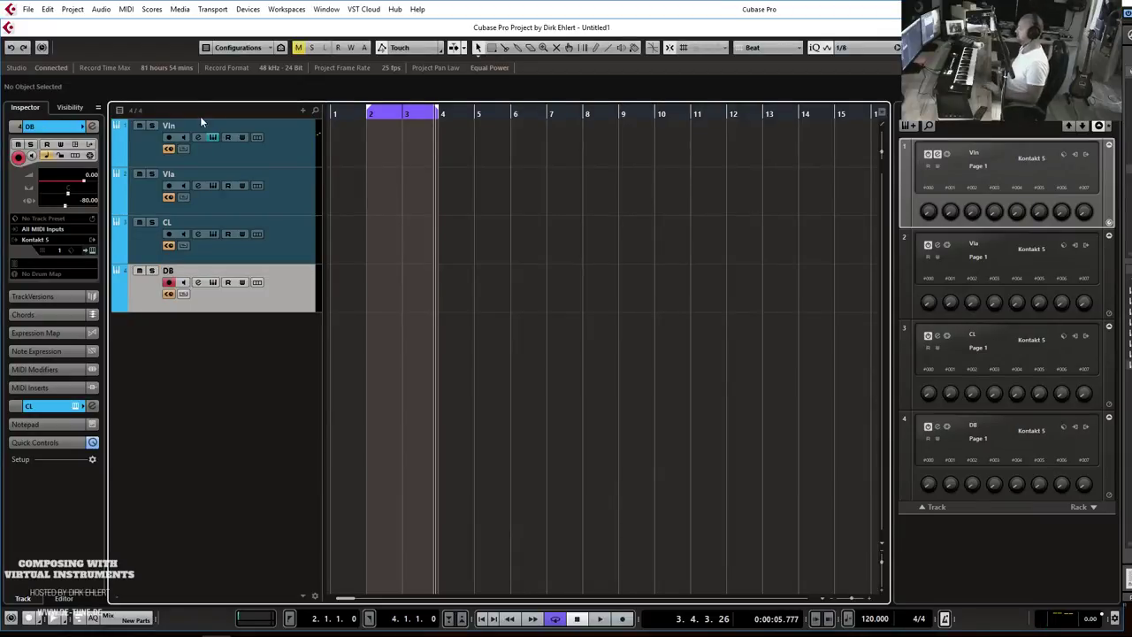
Replace the DB track's Kontakt instrument with Fluid Shorts - Basses (tight)
{"action": "left_click", "coordinate": [92, 251]}
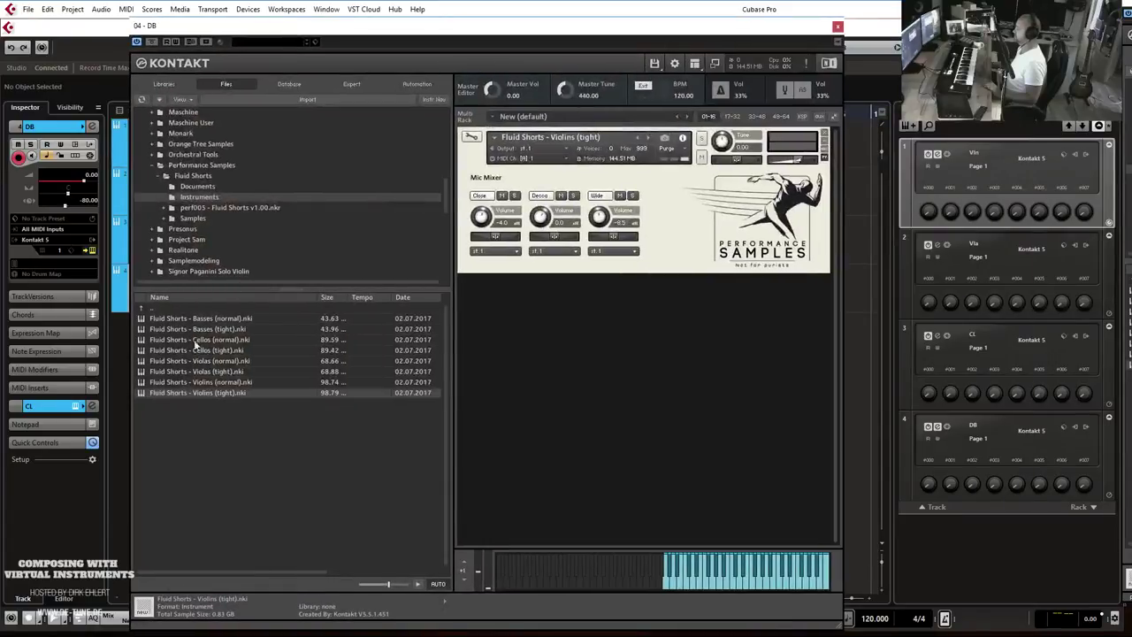
{"action": "left_click_drag", "start_coordinate": [189, 330], "coordinate": [614, 147]}
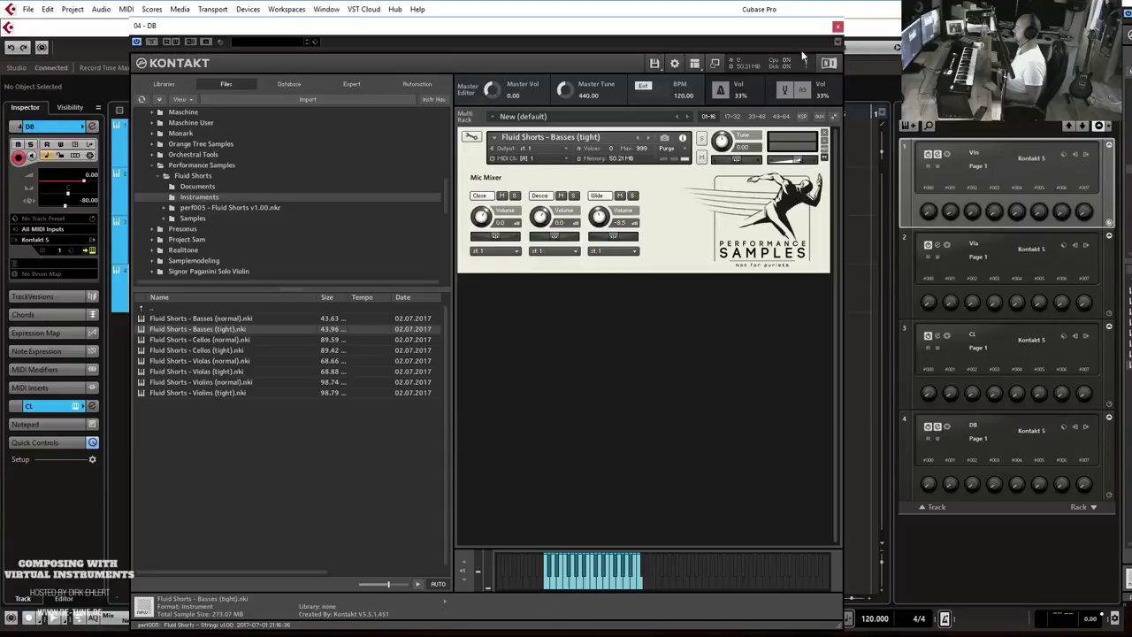
{"action": "left_click", "coordinate": [838, 26]}
Load Fluid Shorts - Cellos (tight) into the CL track's Kontakt
{"action": "left_click", "coordinate": [134, 252]}
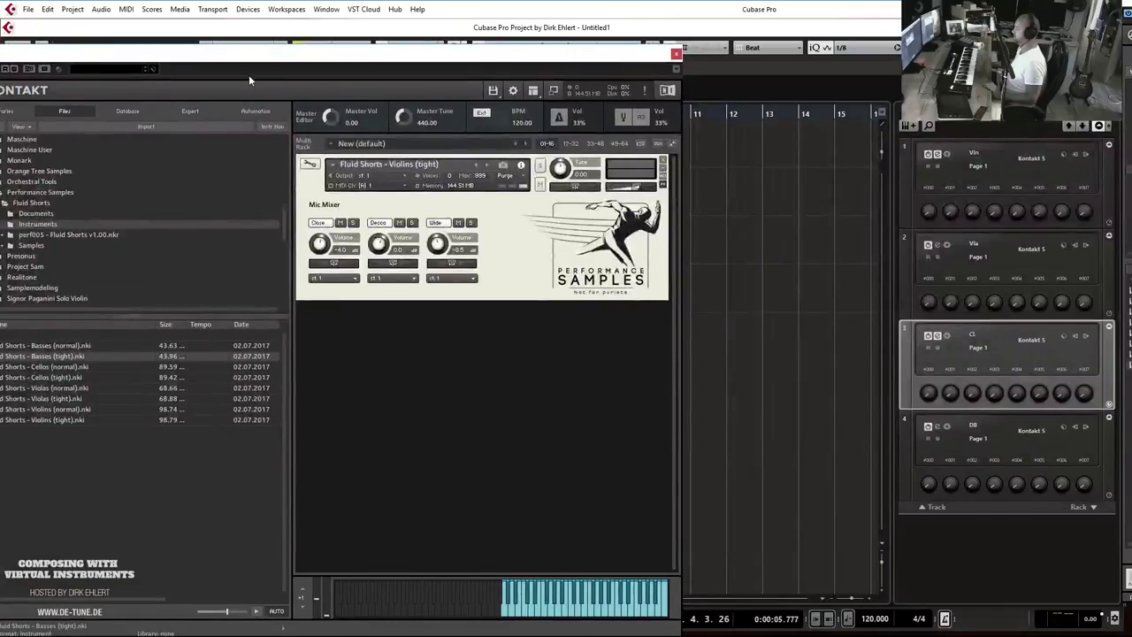
{"action": "left_click_drag", "start_coordinate": [256, 55], "coordinate": [506, 2]}
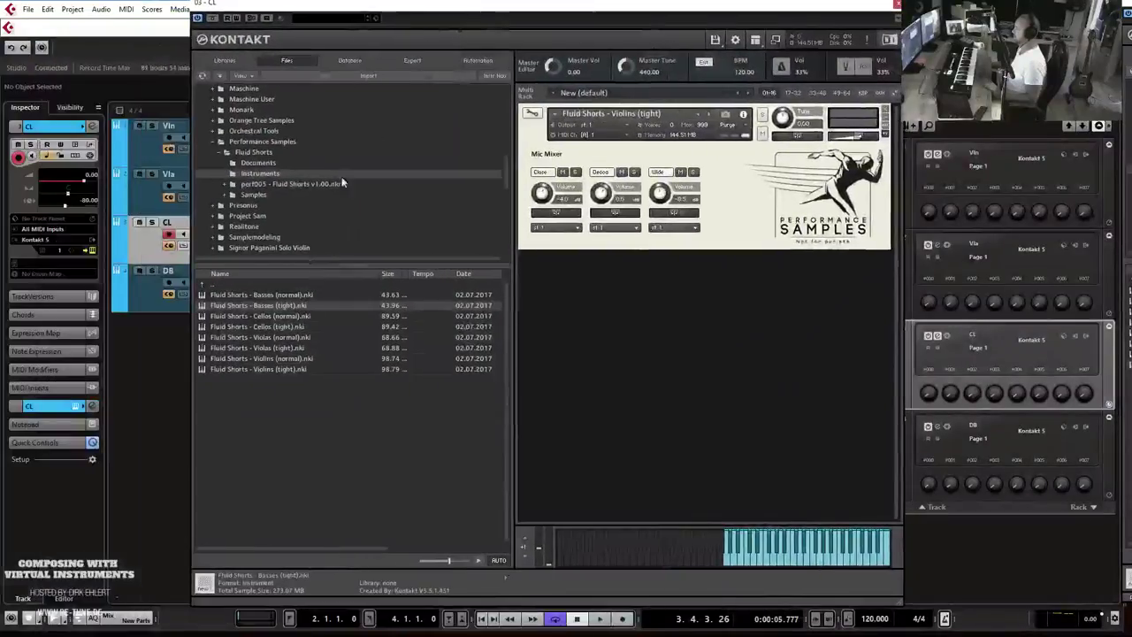
{"action": "double_click", "coordinate": [257, 327]}
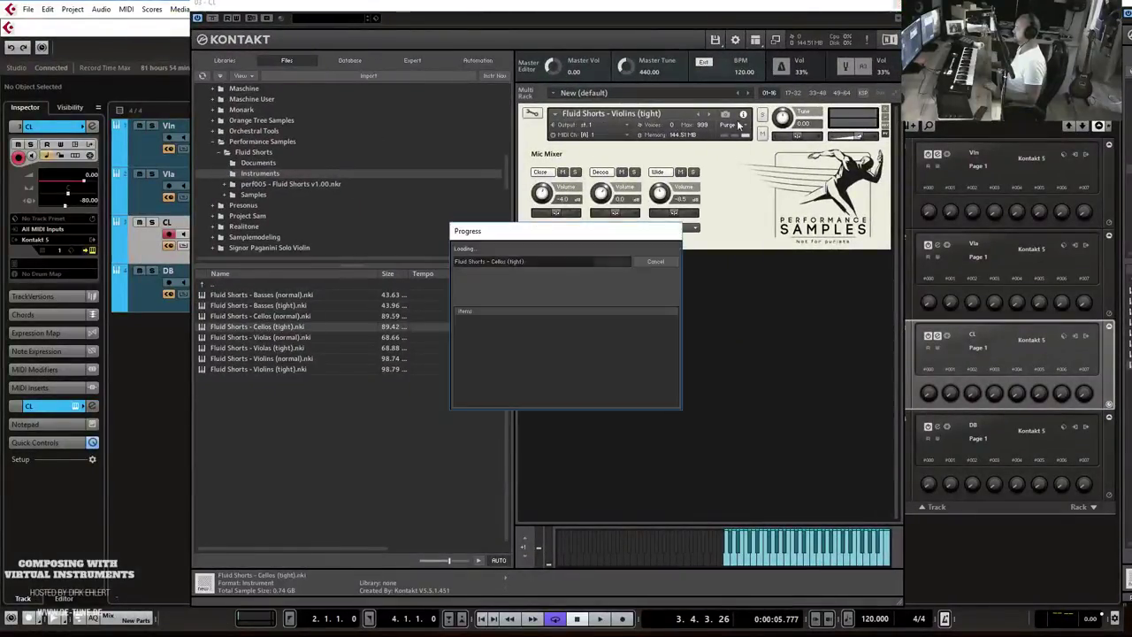
{"action": "left_click", "coordinate": [897, 4]}
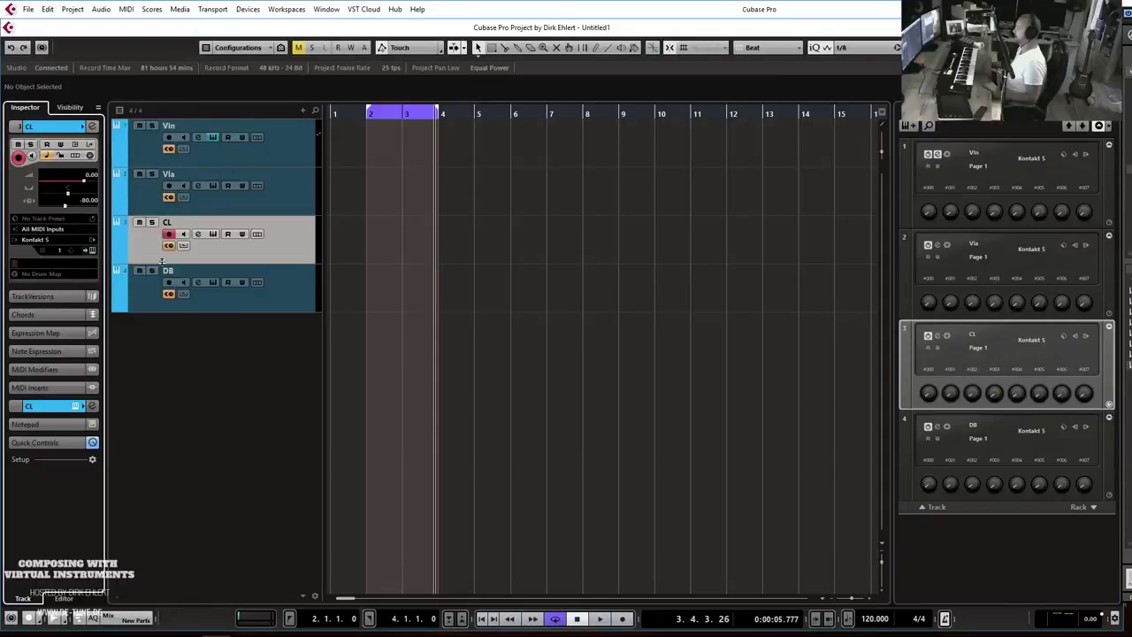
Load Fluid Shorts - Violas (tight) into the Vla track's Kontakt
{"action": "left_click", "coordinate": [146, 196]}
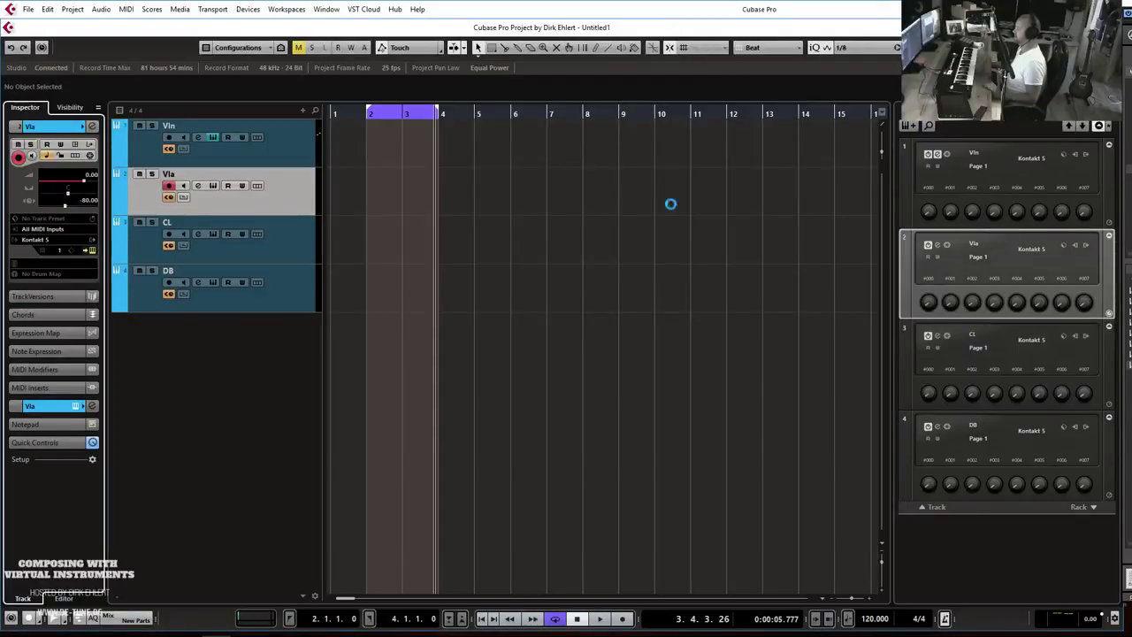
{"action": "left_click", "coordinate": [212, 186]}
{"action": "left_click_drag", "start_coordinate": [287, 23], "coordinate": [262, 20]}
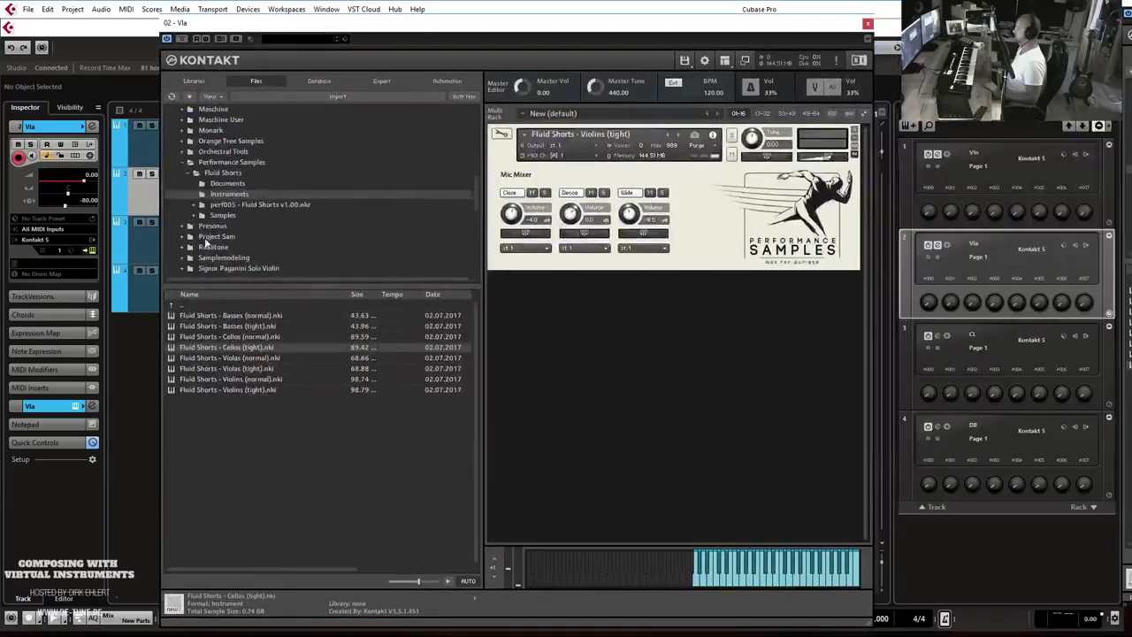
{"action": "double_click", "coordinate": [239, 369]}
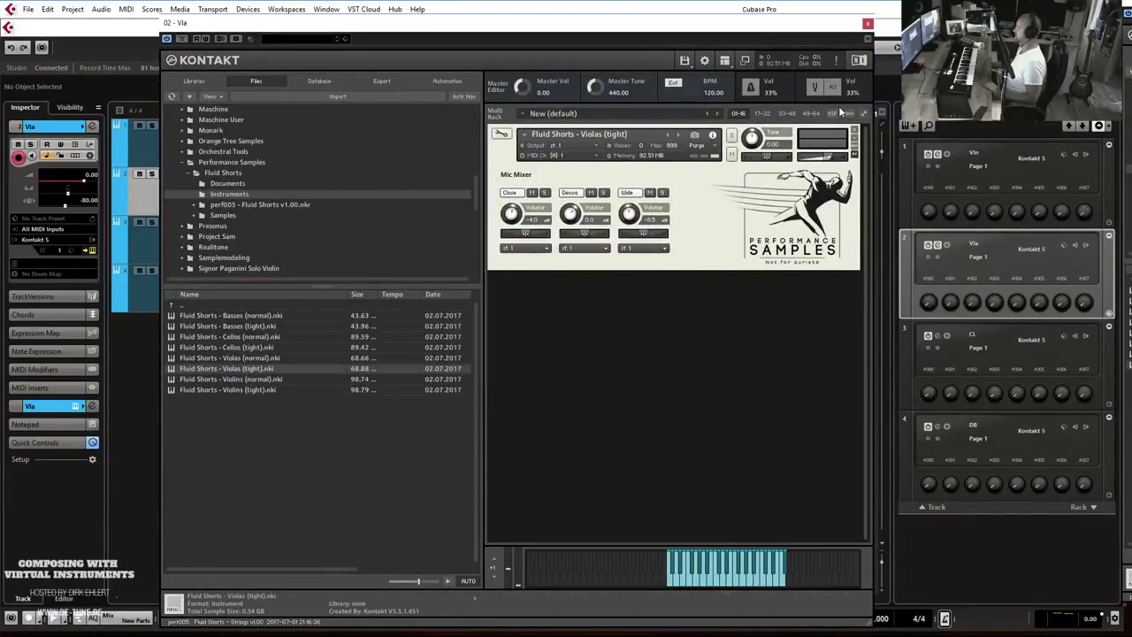
{"action": "left_click", "coordinate": [868, 23]}
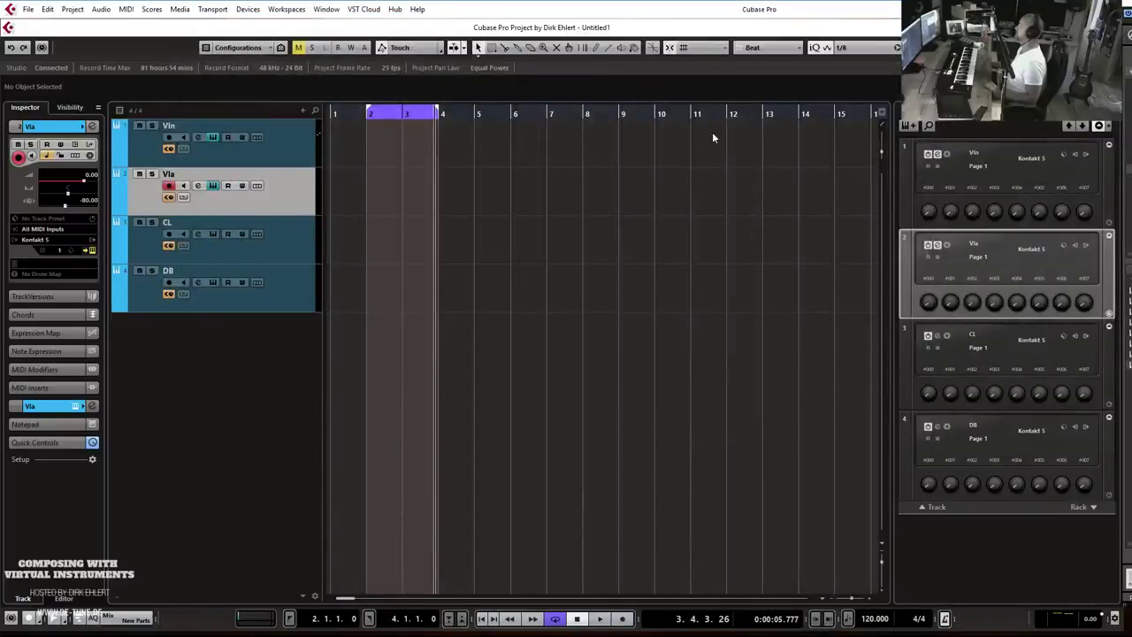
Colour the Vln, Vla, CL and DB tracks green and reduce all four track heights
{"action": "left_click", "coordinate": [294, 135]}
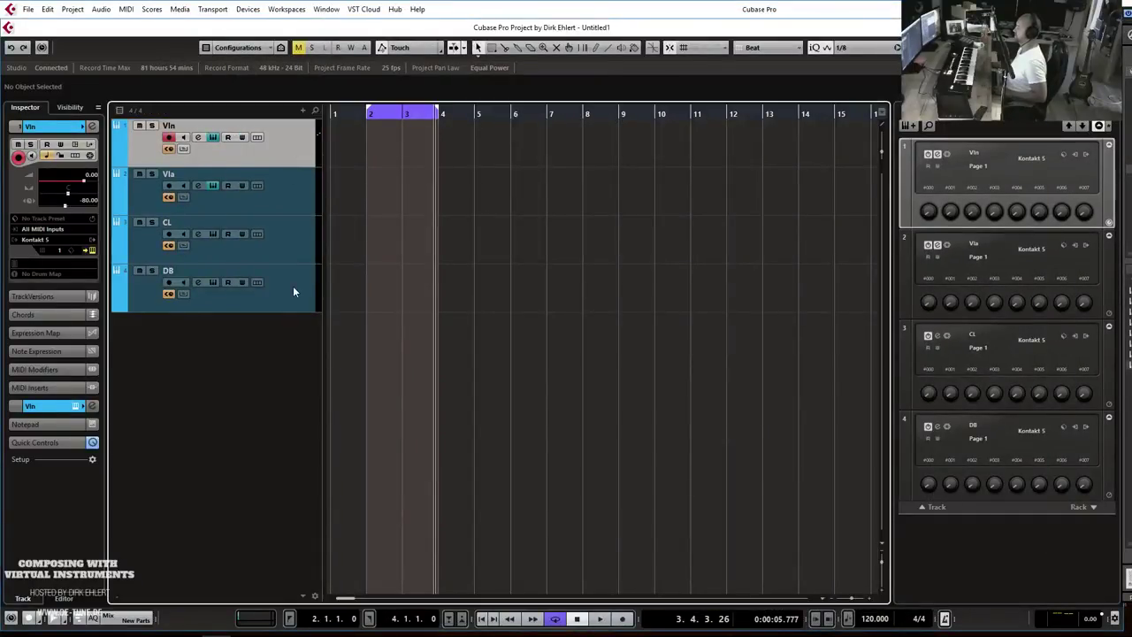
{"action": "left_click", "coordinate": [293, 286], "text": "shift"}
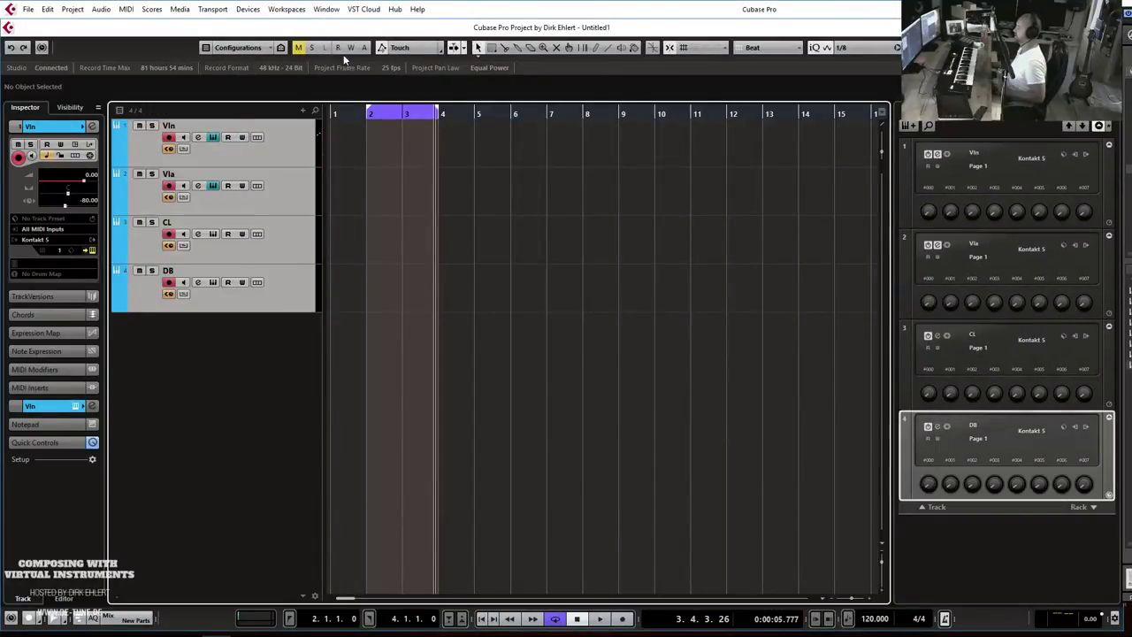
{"action": "left_click", "coordinate": [638, 55]}
{"action": "left_click", "coordinate": [644, 126]}
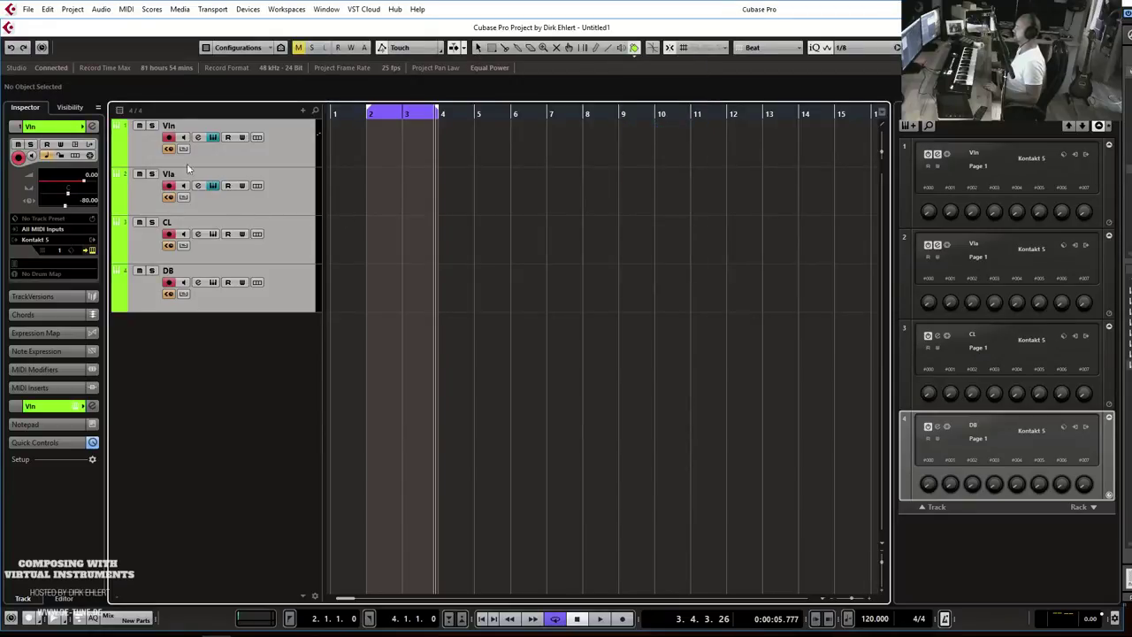
{"action": "left_click_drag", "start_coordinate": [165, 167], "coordinate": [166, 155]}
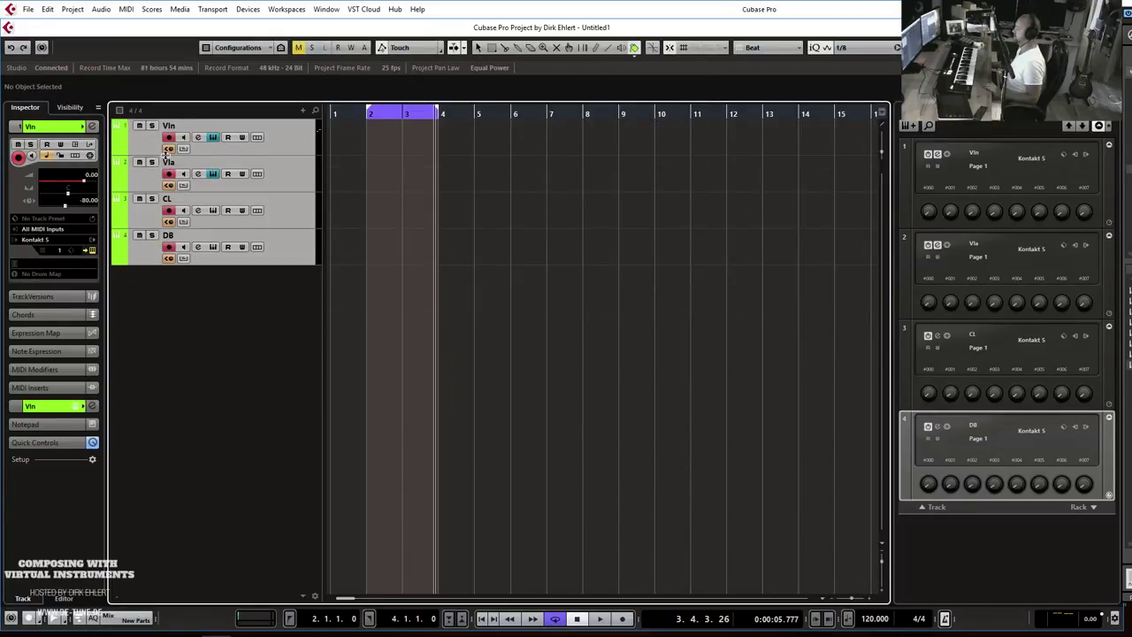
{"action": "left_click", "coordinate": [247, 153]}
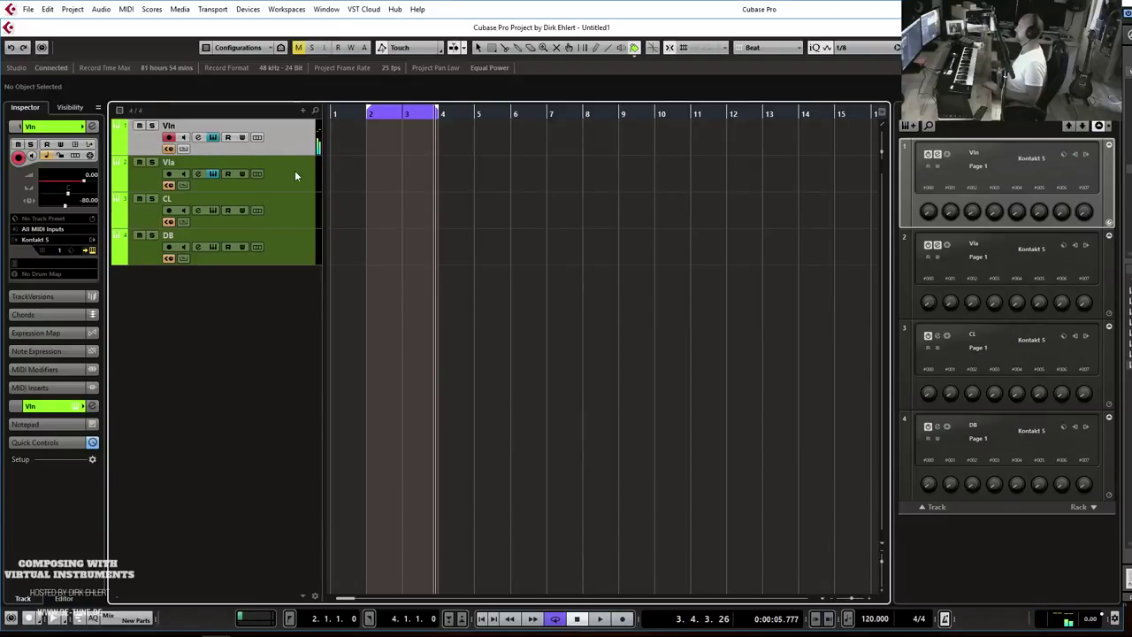
{"action": "left_click", "coordinate": [287, 165]}
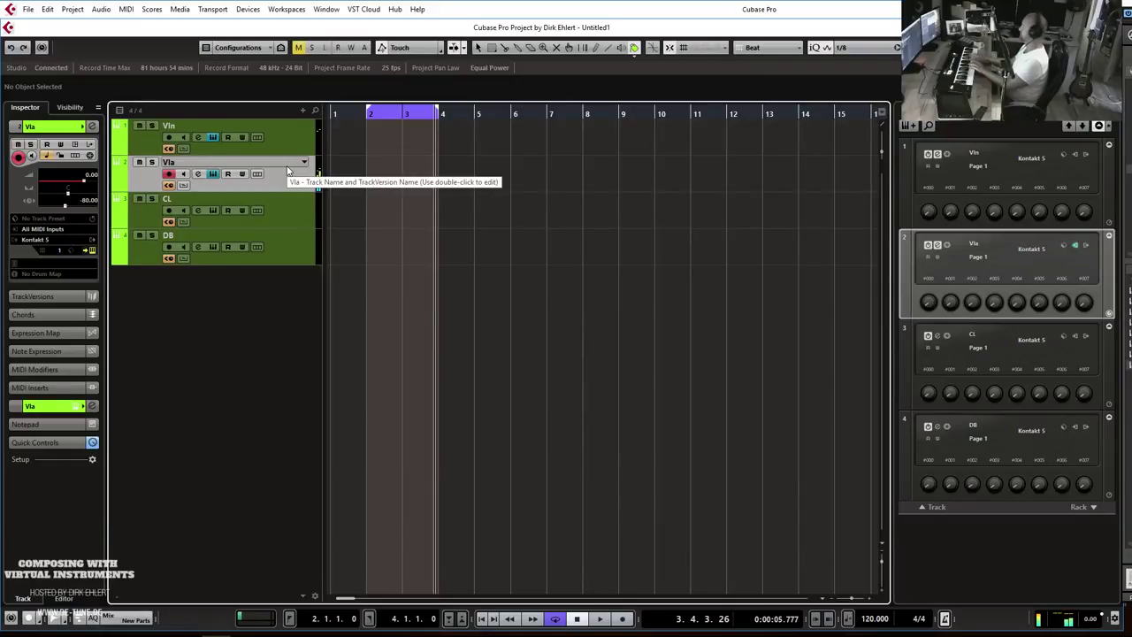
{"action": "left_click", "coordinate": [292, 221]}
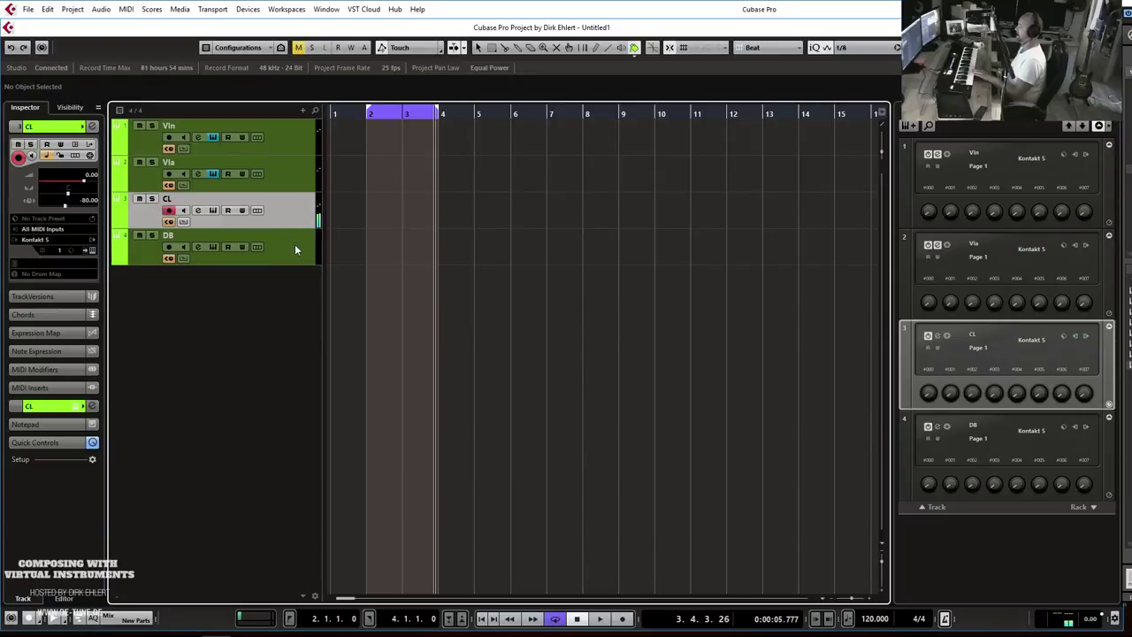
{"action": "left_click", "coordinate": [294, 250]}
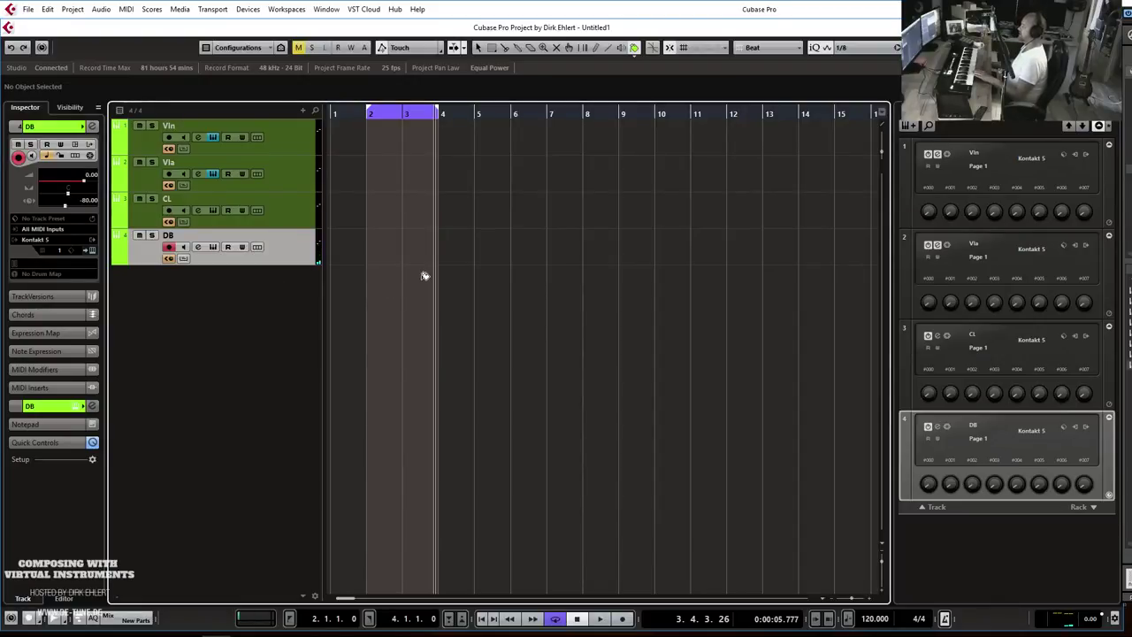
{"action": "left_click", "coordinate": [299, 146]}
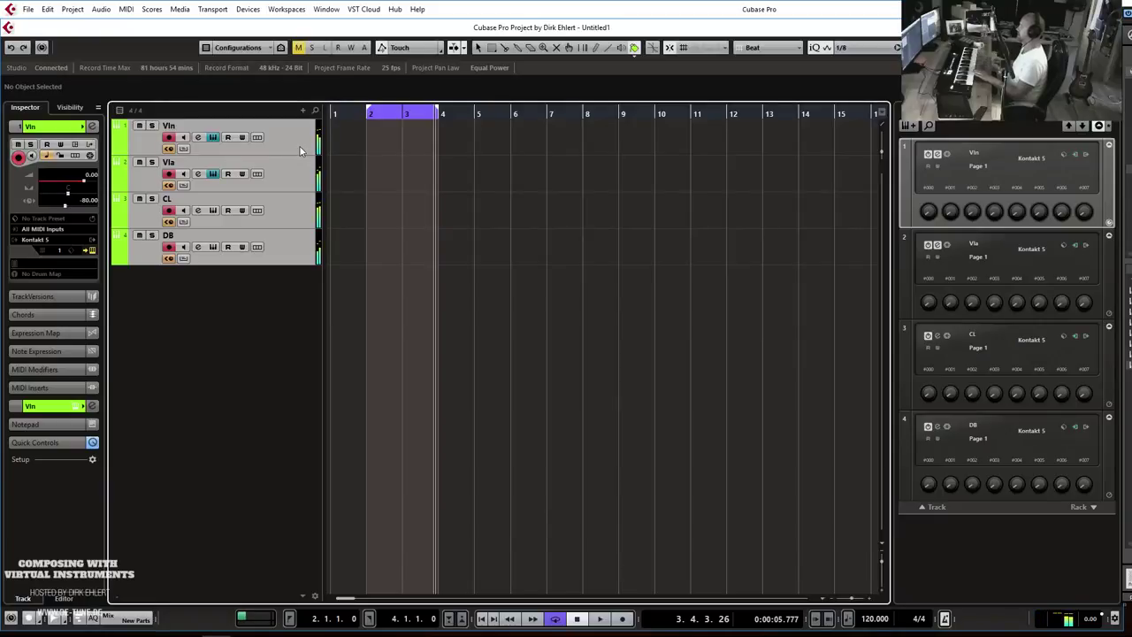
{"action": "left_click", "coordinate": [280, 139]}
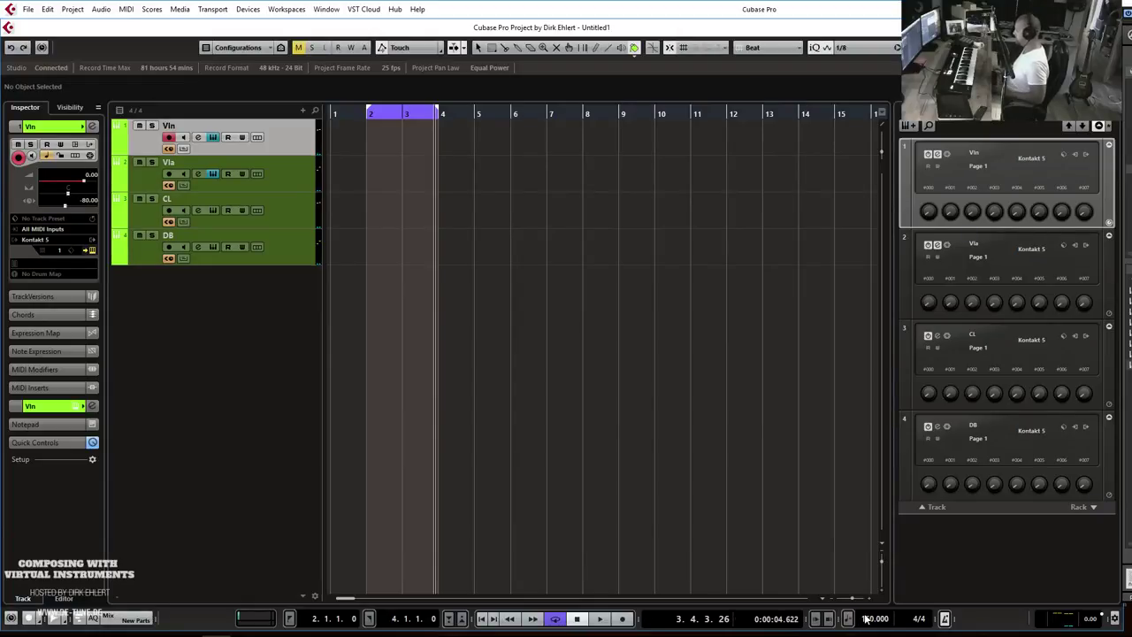
Play back the loop from its start at bar 2
{"action": "key", "text": "KP_1"}
{"action": "key", "text": "space"}
{"action": "key", "text": "space"}
{"action": "key", "text": "KP_1"}
{"action": "key", "text": "space"}
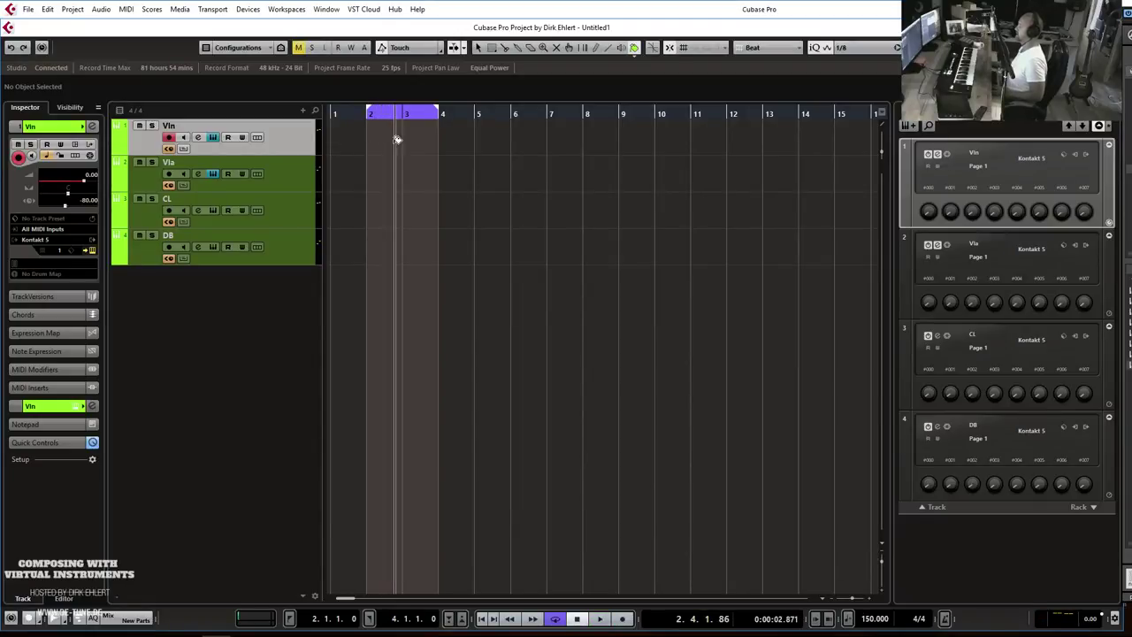
Extend the loop end to bar 6 and draw an empty Vln part spanning bars 2–6
{"action": "left_click_drag", "start_coordinate": [438, 112], "coordinate": [512, 124]}
{"action": "left_click", "coordinate": [384, 182]}
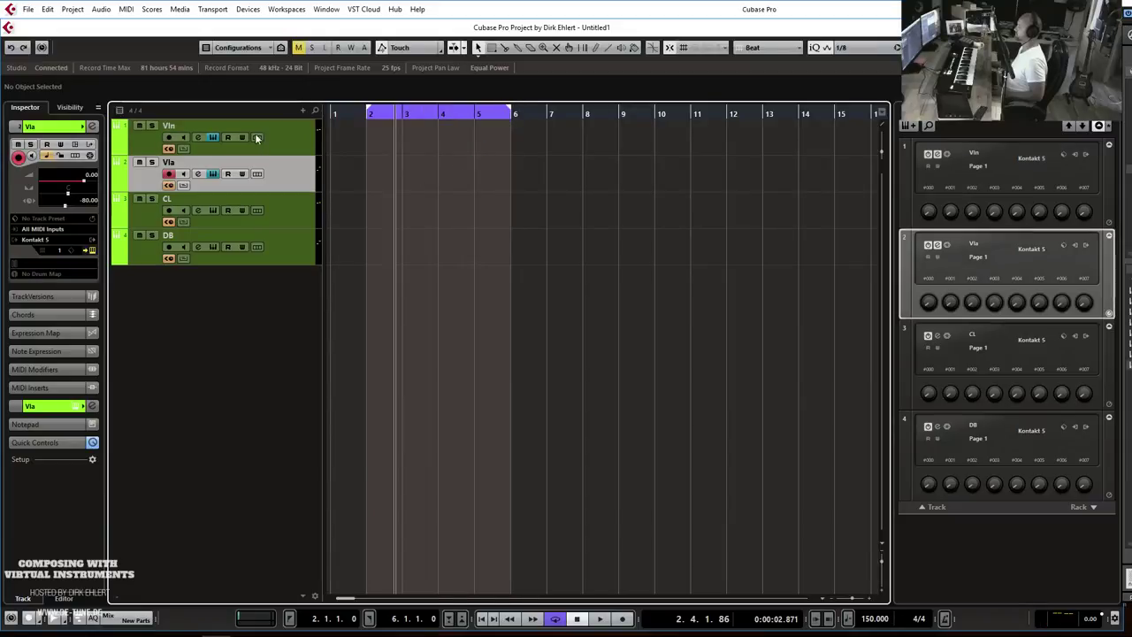
{"action": "left_click", "coordinate": [291, 138]}
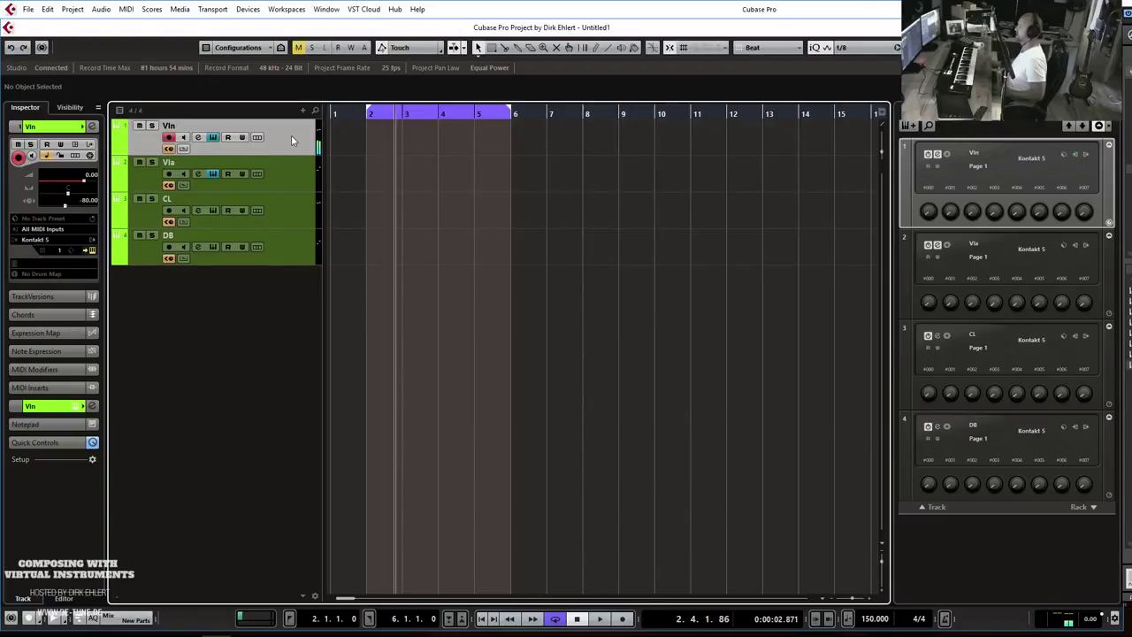
{"action": "left_click_drag", "start_coordinate": [368, 126], "coordinate": [513, 126]}
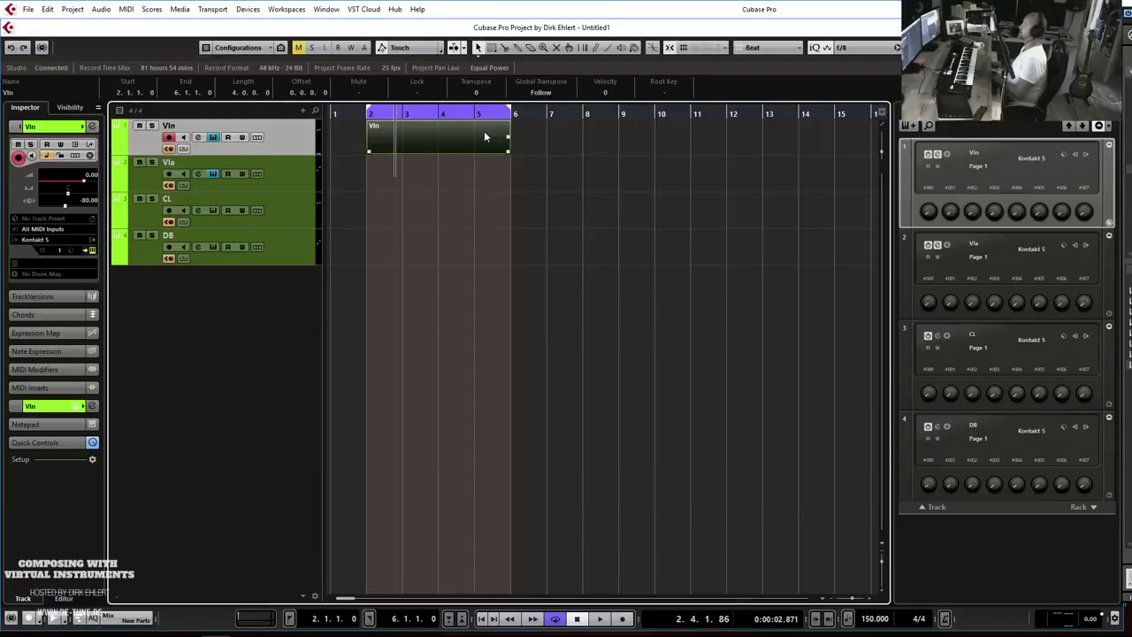
Open the Vln part in the Key Editor at 1/16 quantize and play back the entered notes
{"action": "double_click", "coordinate": [484, 131]}
{"action": "left_click", "coordinate": [461, 210]}
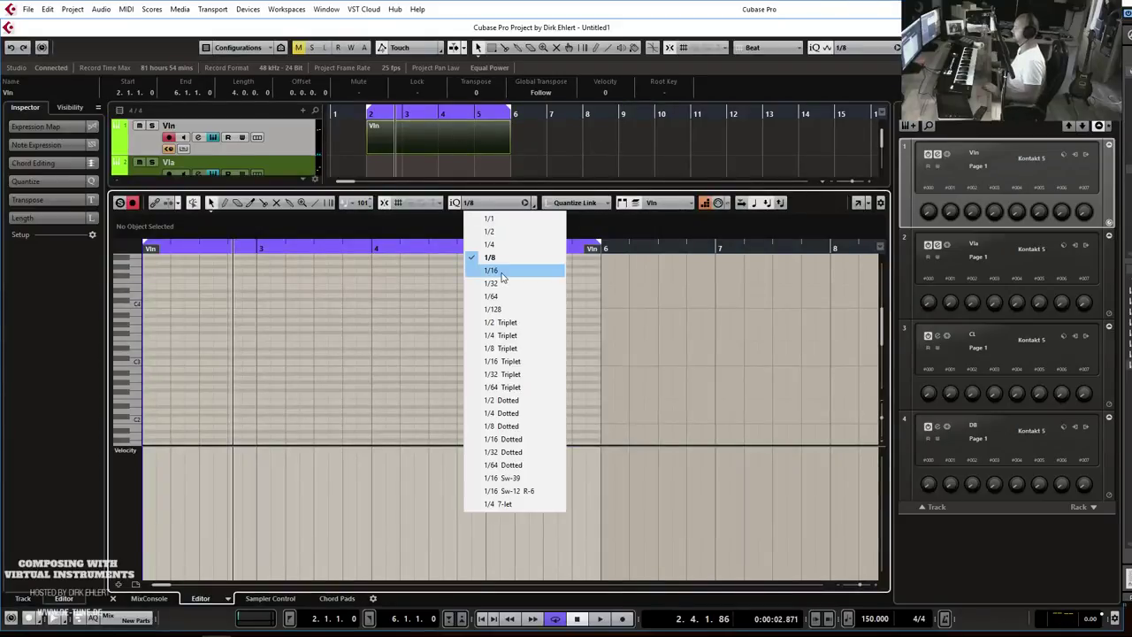
{"action": "left_click", "coordinate": [495, 271]}
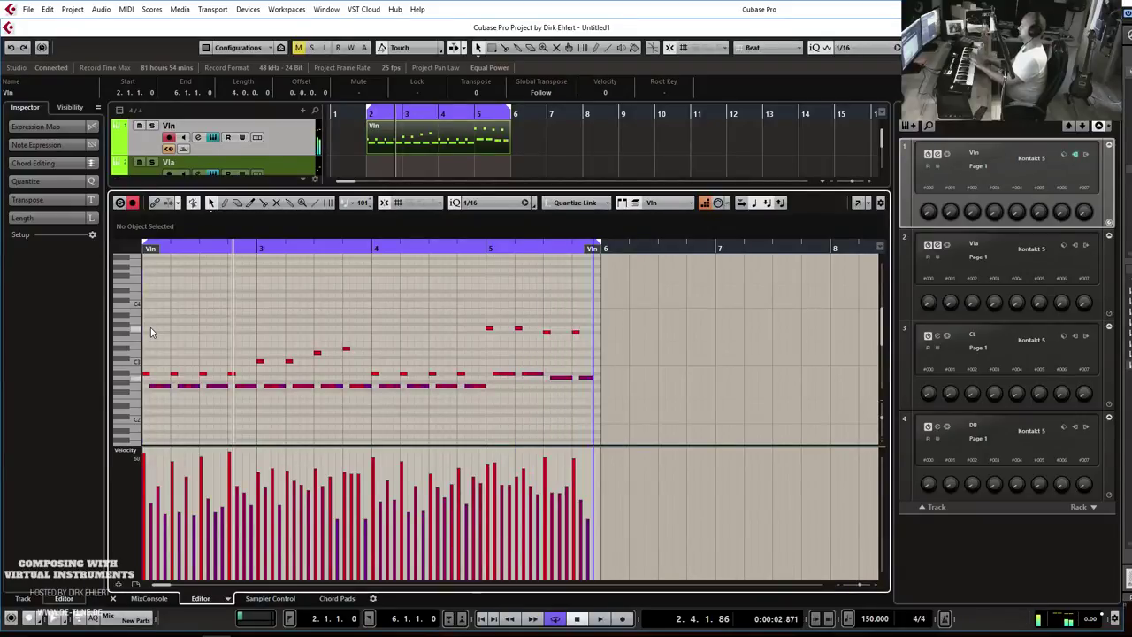
{"action": "key", "text": "space"}
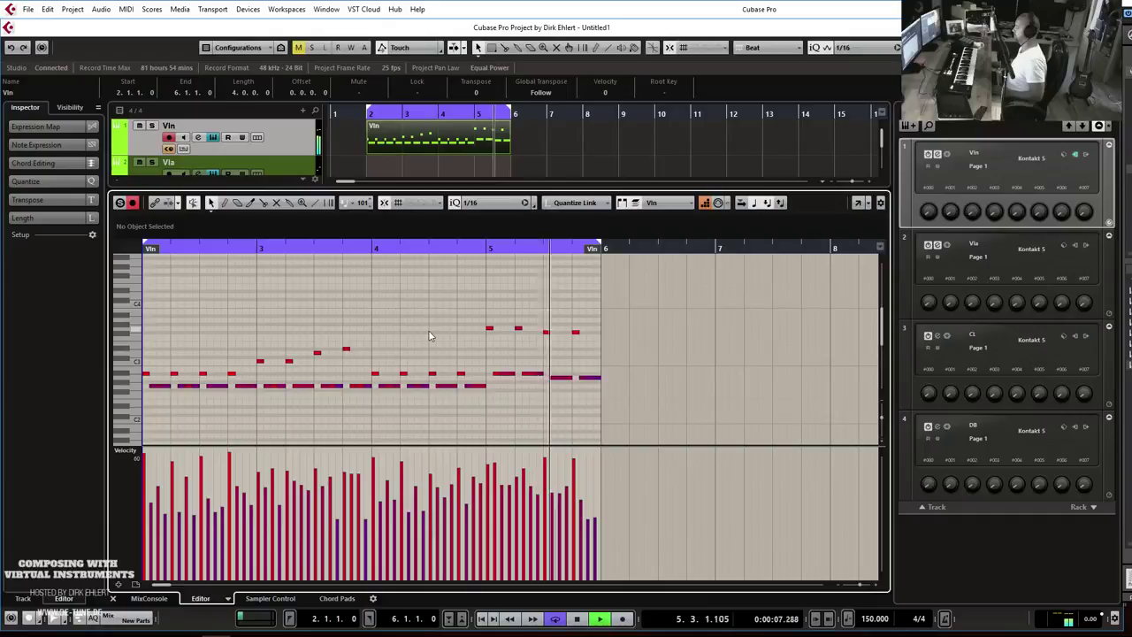
{"action": "key", "text": "space"}
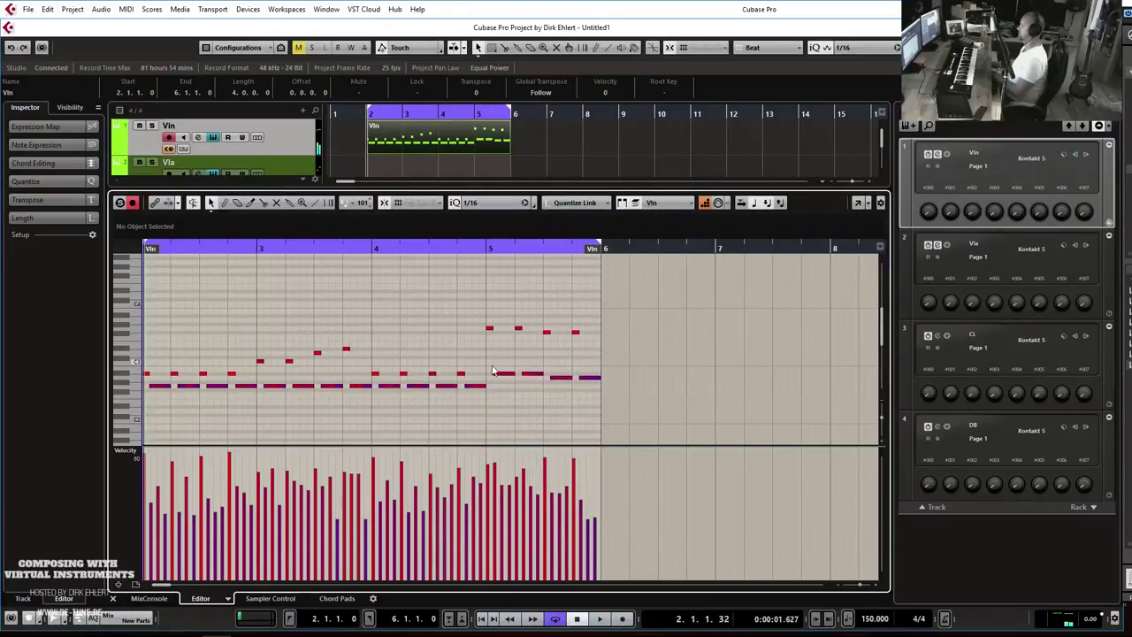
Transpose the last four notes after bar 5 upward, audition the part and close the editor
{"action": "left_click_drag", "start_coordinate": [469, 356], "coordinate": [659, 399]}
{"action": "key", "text": "Up"}
{"action": "key", "text": "Up"}
{"action": "key", "text": "Up"}
{"action": "key", "text": "Up"}
{"action": "key", "text": "Up"}
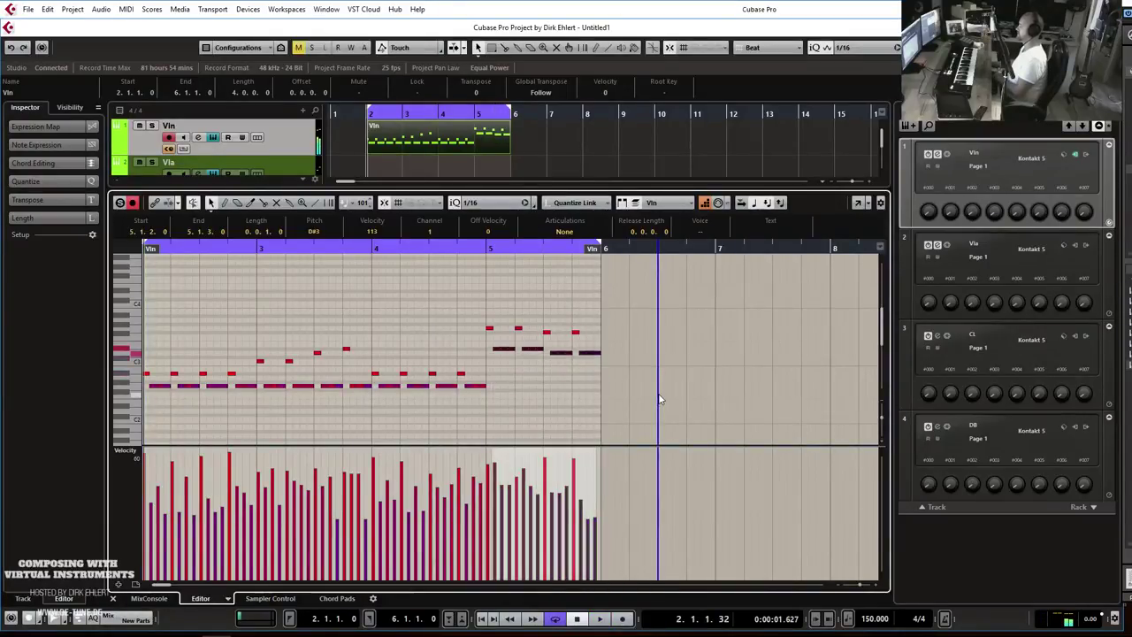
{"action": "left_click", "coordinate": [486, 260]}
{"action": "key", "text": "space"}
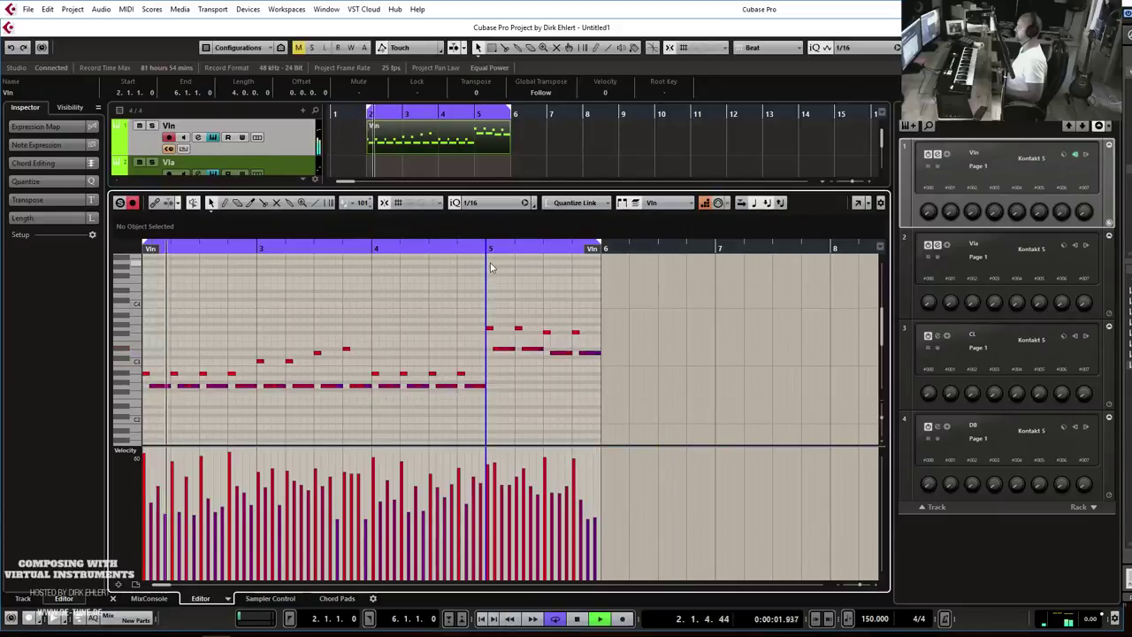
{"action": "left_click", "coordinate": [705, 203]}
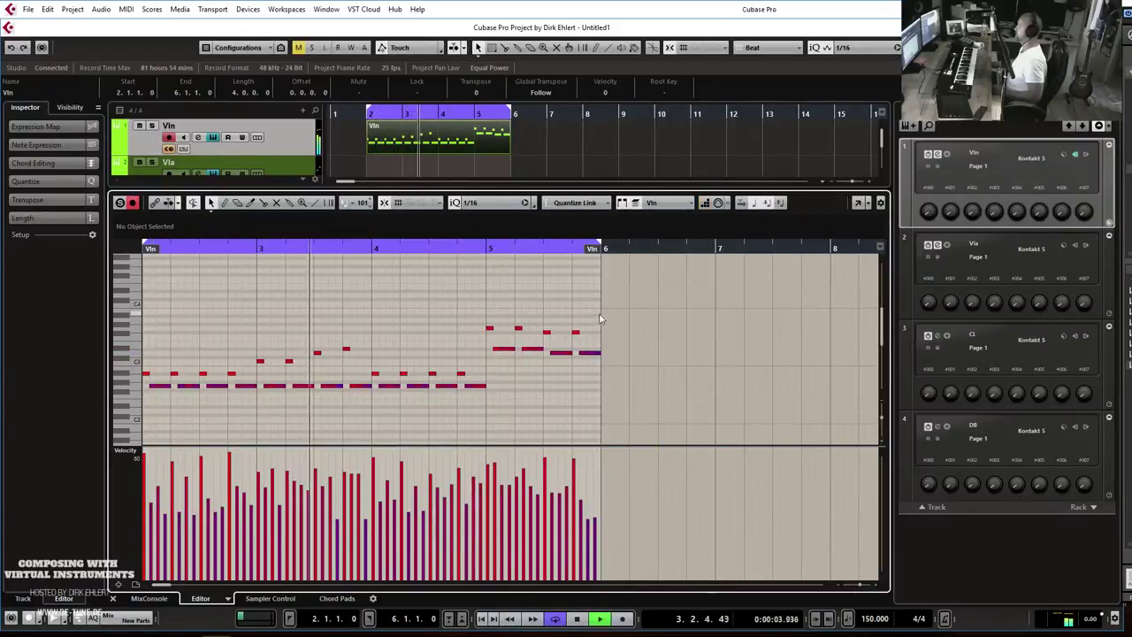
{"action": "key", "text": "g"}
{"action": "key", "text": "h"}
{"action": "key", "text": "h"}
{"action": "key", "text": "g"}
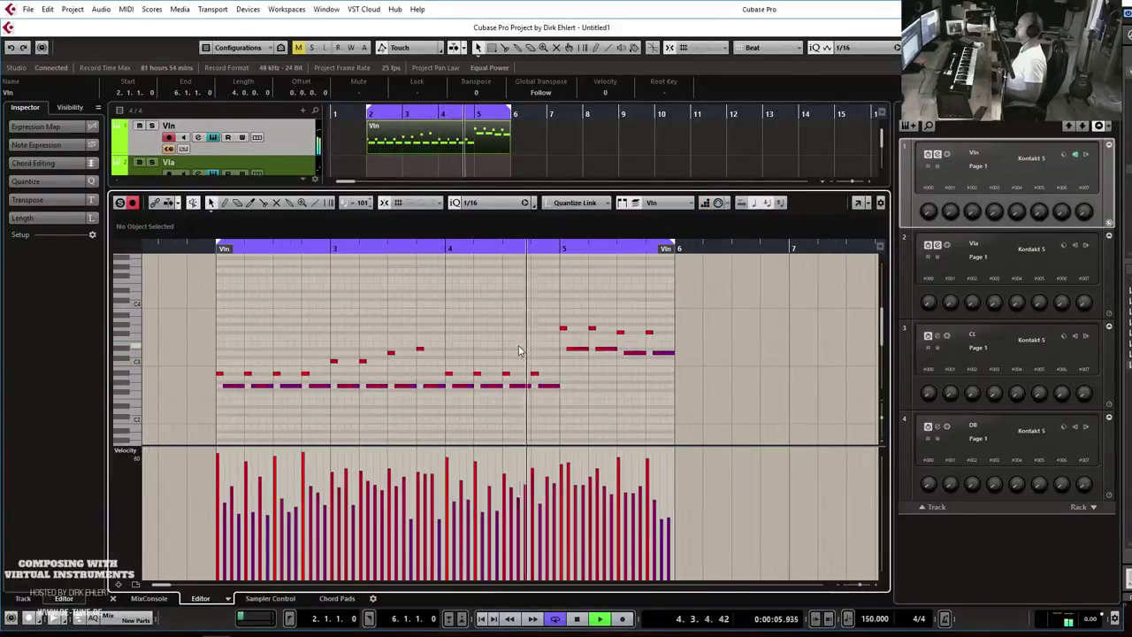
{"action": "key", "text": "space"}
{"action": "key", "text": "Return"}
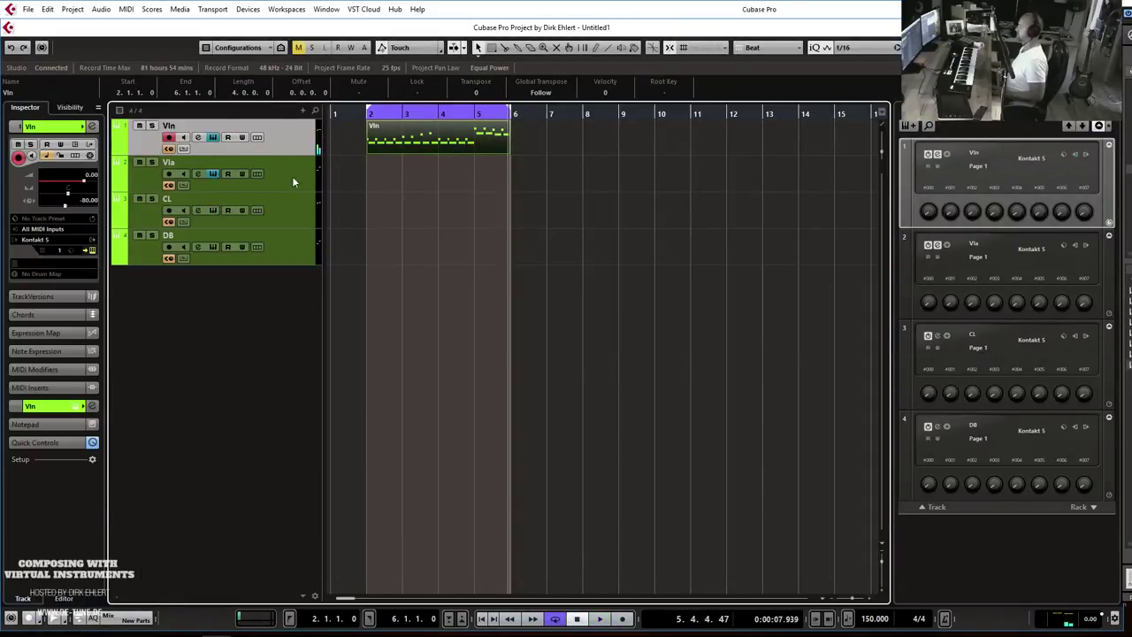
Draw an empty Vla part from bar 2 to bar 6 and open it in the Key Editor
{"action": "left_click", "coordinate": [292, 177]}
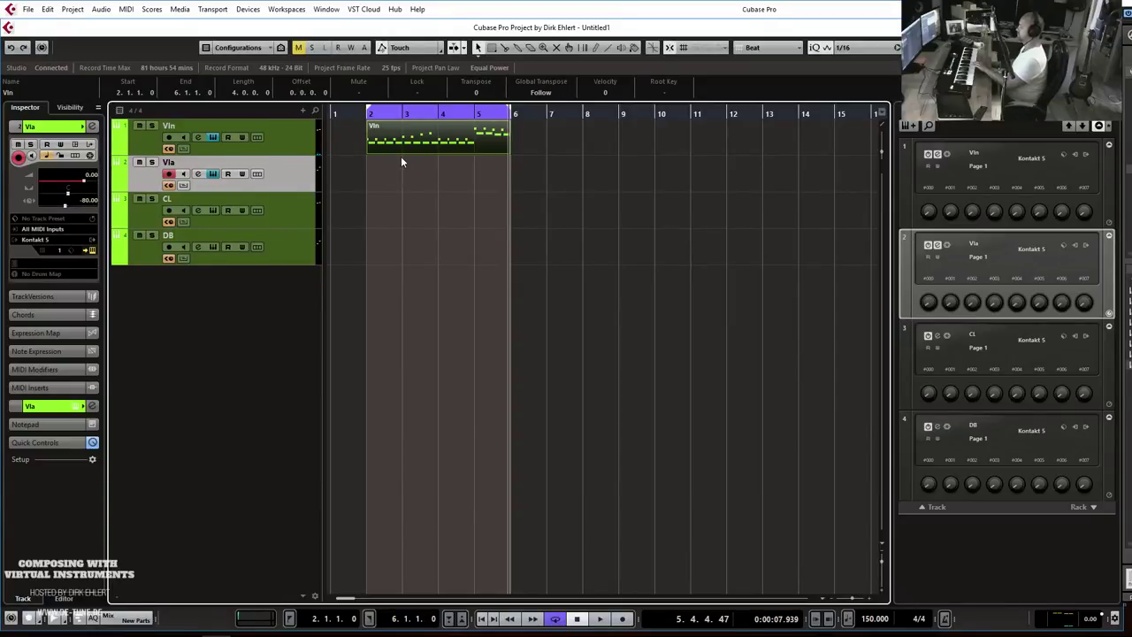
{"action": "key", "text": "space"}
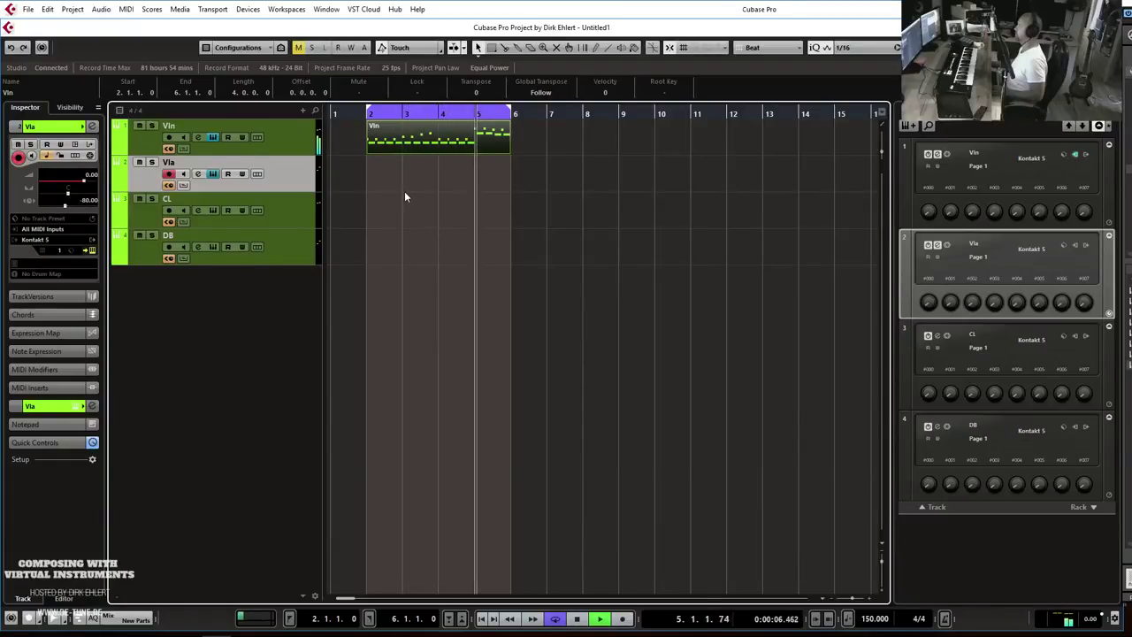
{"action": "key", "text": "space"}
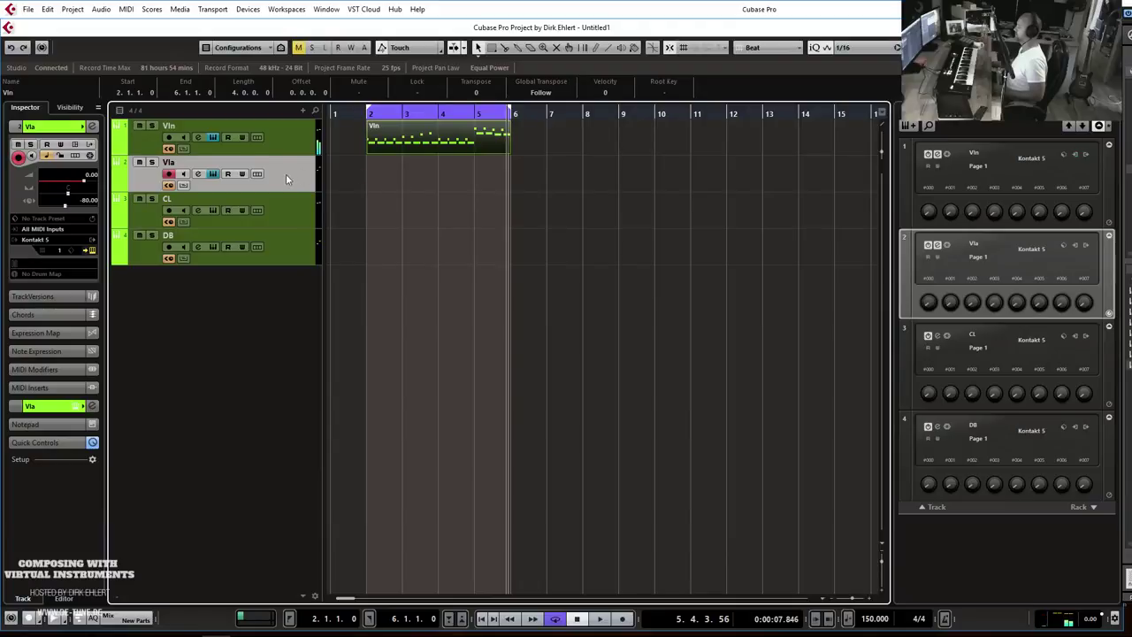
{"action": "left_click_drag", "start_coordinate": [369, 167], "coordinate": [510, 161]}
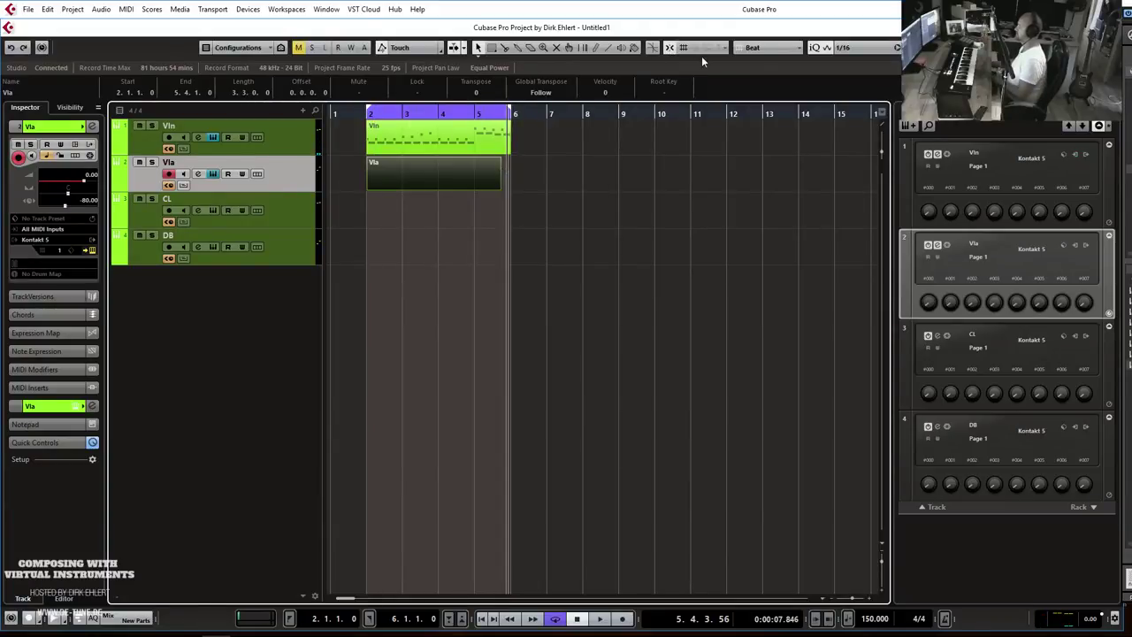
{"action": "double_click", "coordinate": [378, 187]}
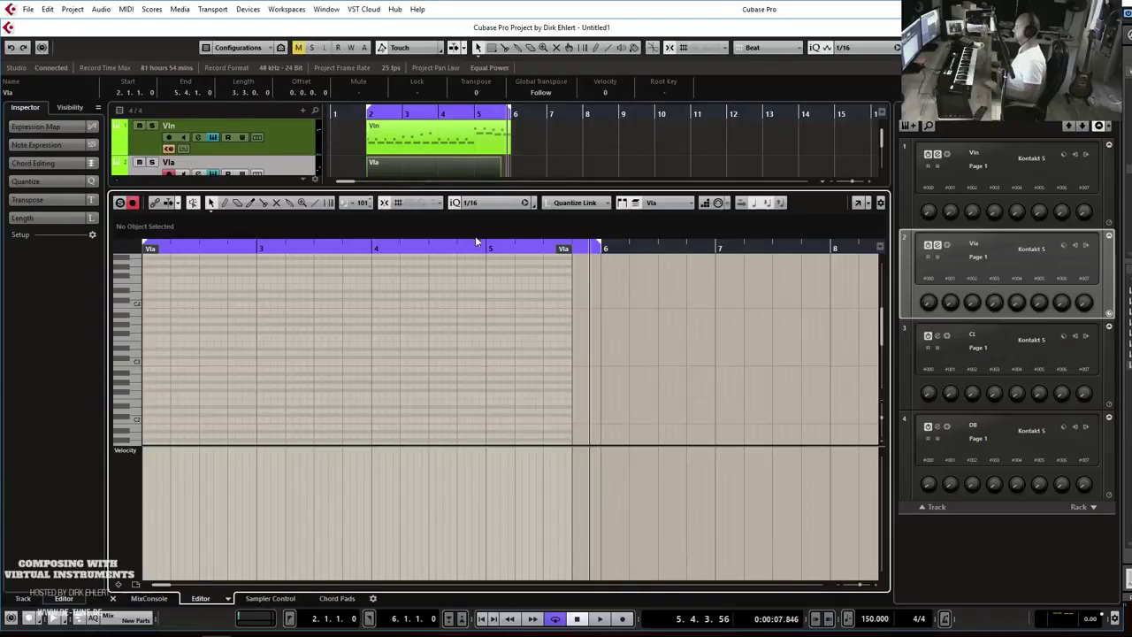
{"action": "left_click_drag", "start_coordinate": [573, 250], "coordinate": [592, 252]}
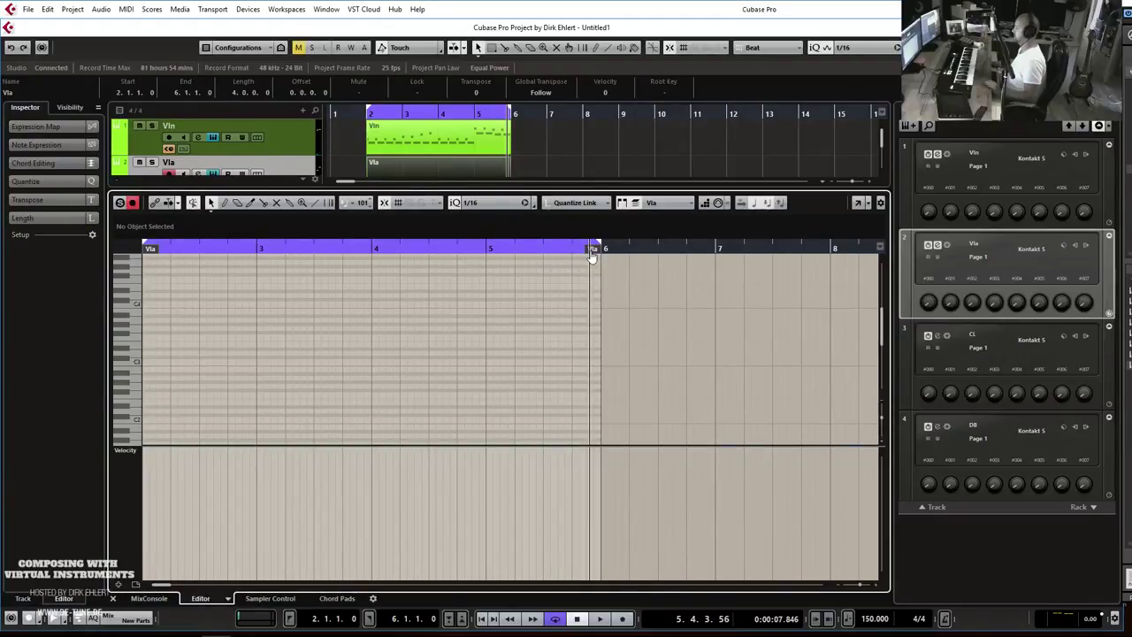
Set the Key Editor grid to Bar and quantize to 1/8
{"action": "left_click", "coordinate": [757, 47]}
{"action": "left_click", "coordinate": [754, 63]}
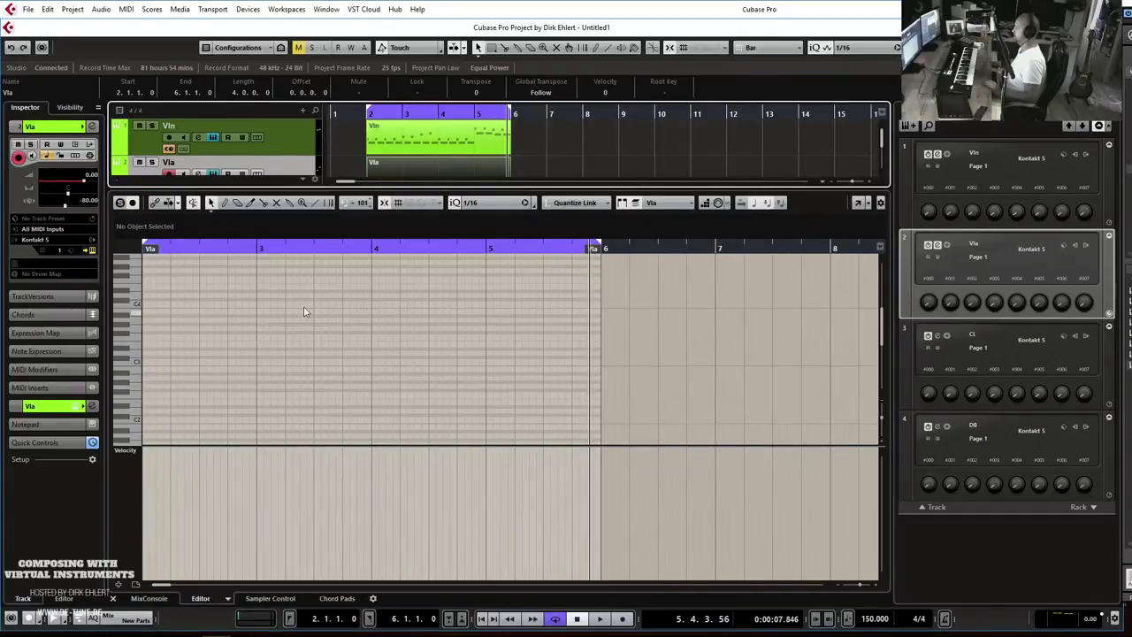
{"action": "left_click", "coordinate": [482, 202]}
{"action": "left_click", "coordinate": [509, 256]}
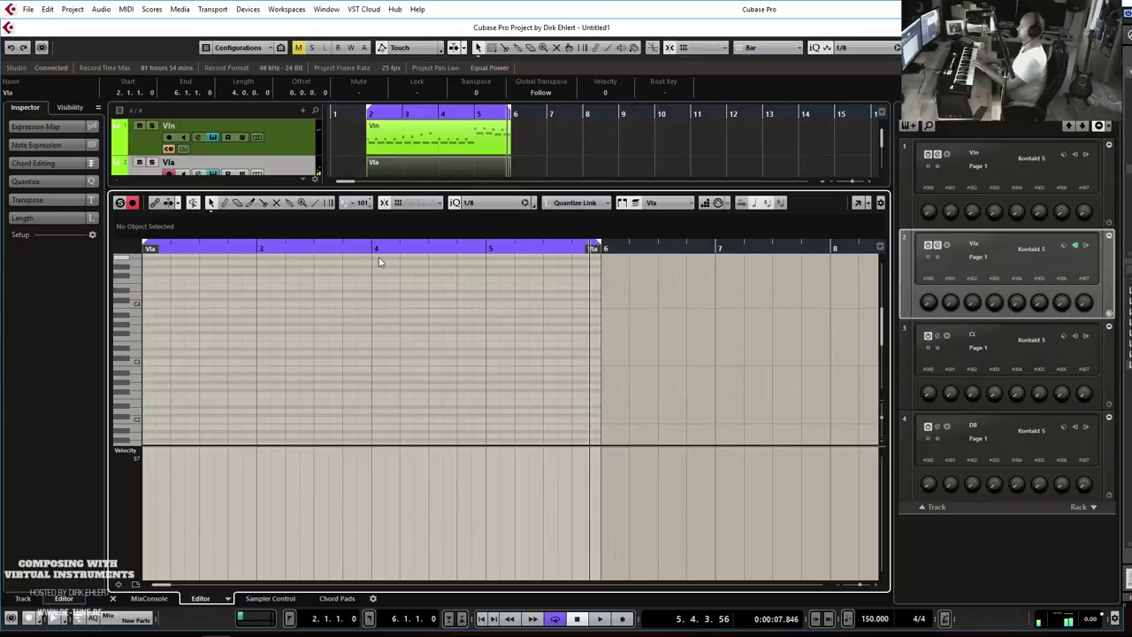
Raise the Vla part's lower bar-4 note to C3
{"action": "left_click", "coordinate": [706, 204]}
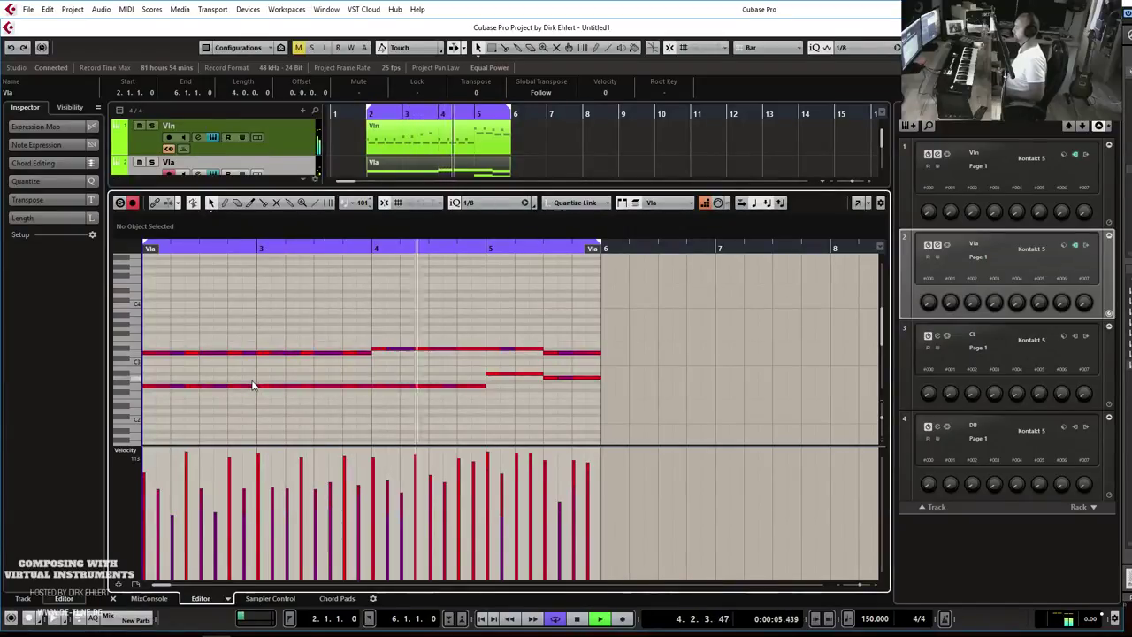
{"action": "key", "text": "space"}
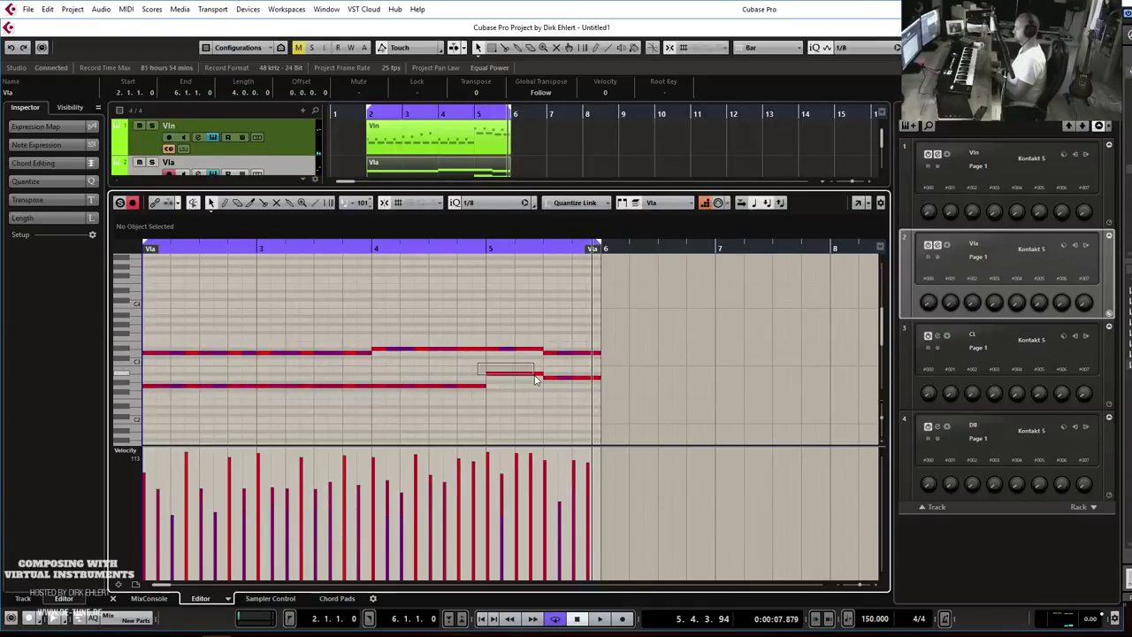
{"action": "left_click_drag", "start_coordinate": [482, 382], "coordinate": [386, 399]}
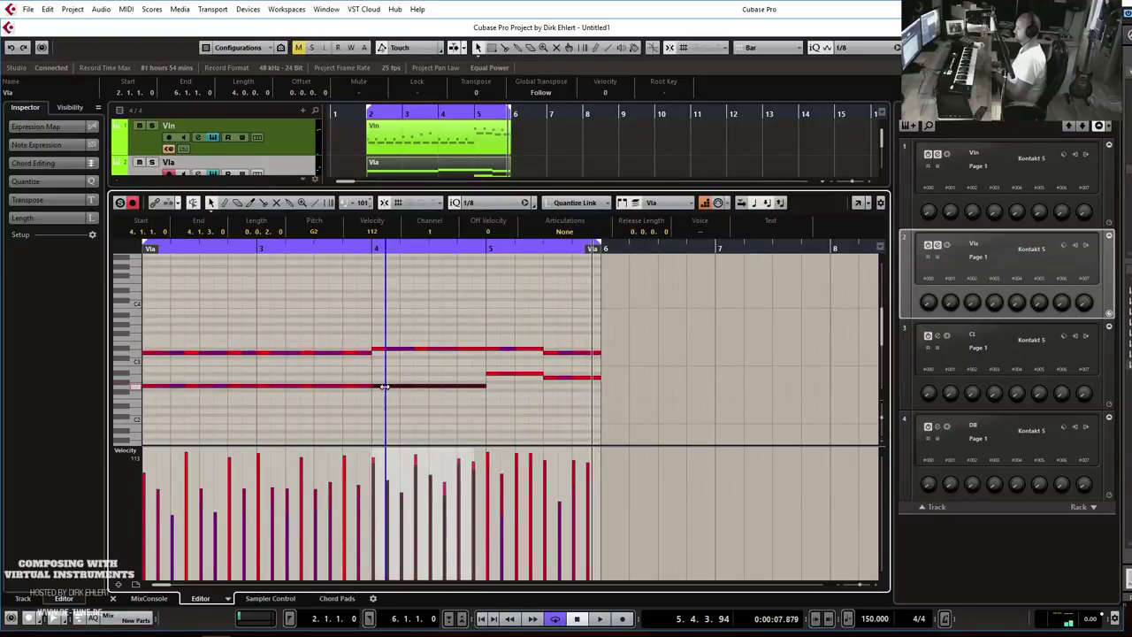
{"action": "key", "text": "Up"}
{"action": "key", "text": "Up"}
{"action": "key", "text": "Up"}
{"action": "key", "text": "Up"}
{"action": "key", "text": "Up"}
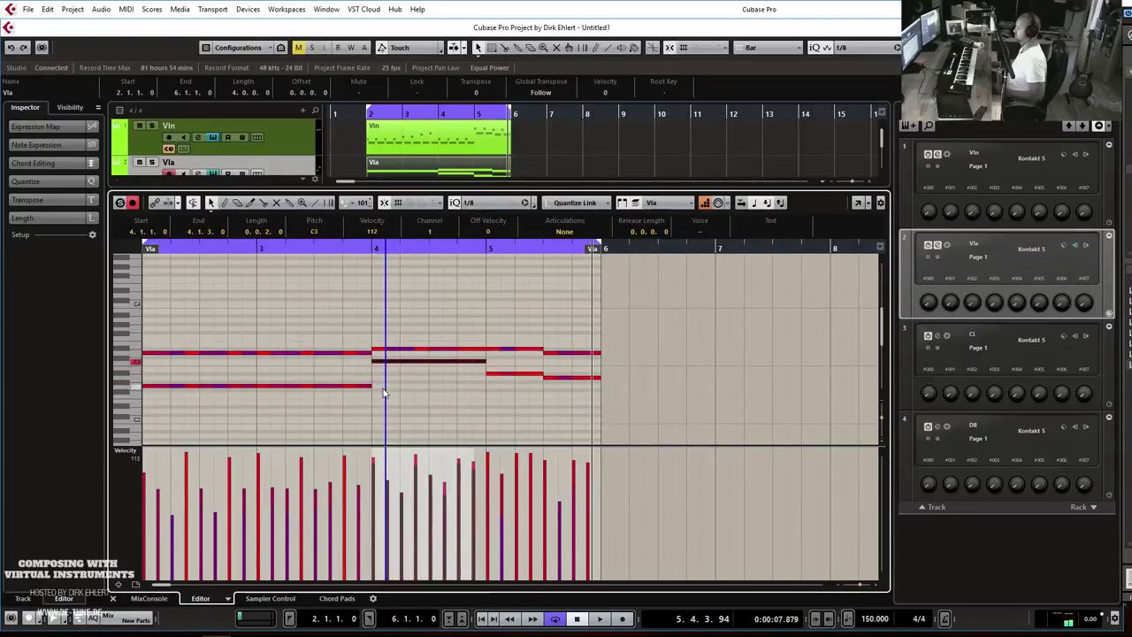
{"action": "scroll", "coordinate": [384, 309], "scroll_direction": "left", "scroll_amount": 3}
Raise the upper bar-4 note three semitones and replay the Vla part from bar 2
{"action": "key", "text": "space"}
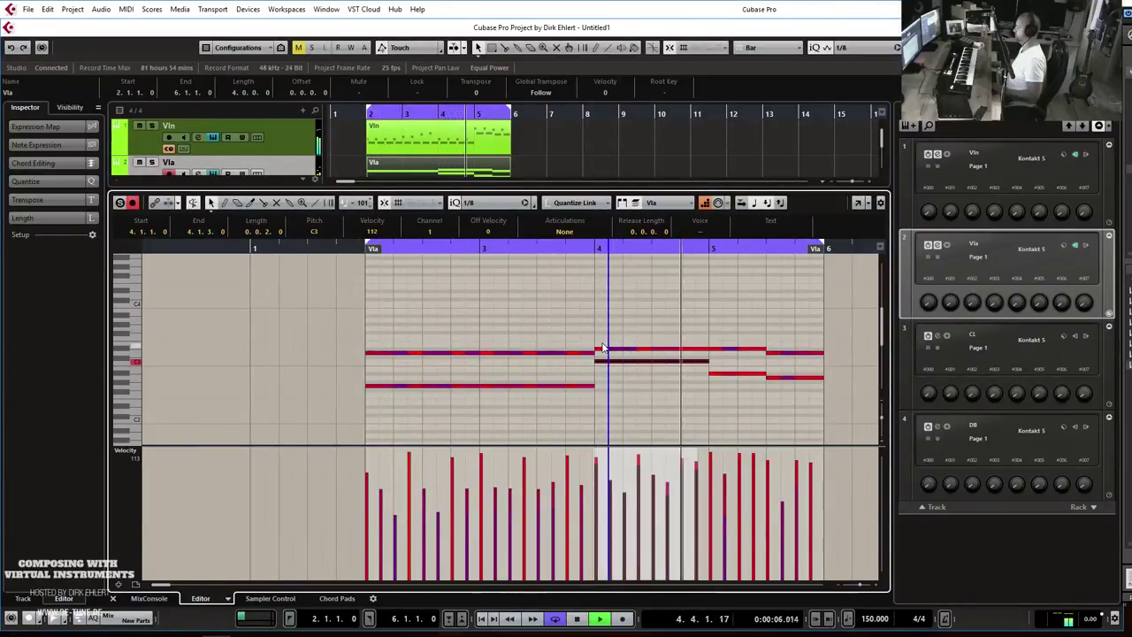
{"action": "key", "text": "space"}
{"action": "left_click_drag", "start_coordinate": [602, 343], "coordinate": [695, 351]}
{"action": "key", "text": "Up"}
{"action": "key", "text": "Up"}
{"action": "key", "text": "Up"}
{"action": "key", "text": "Up"}
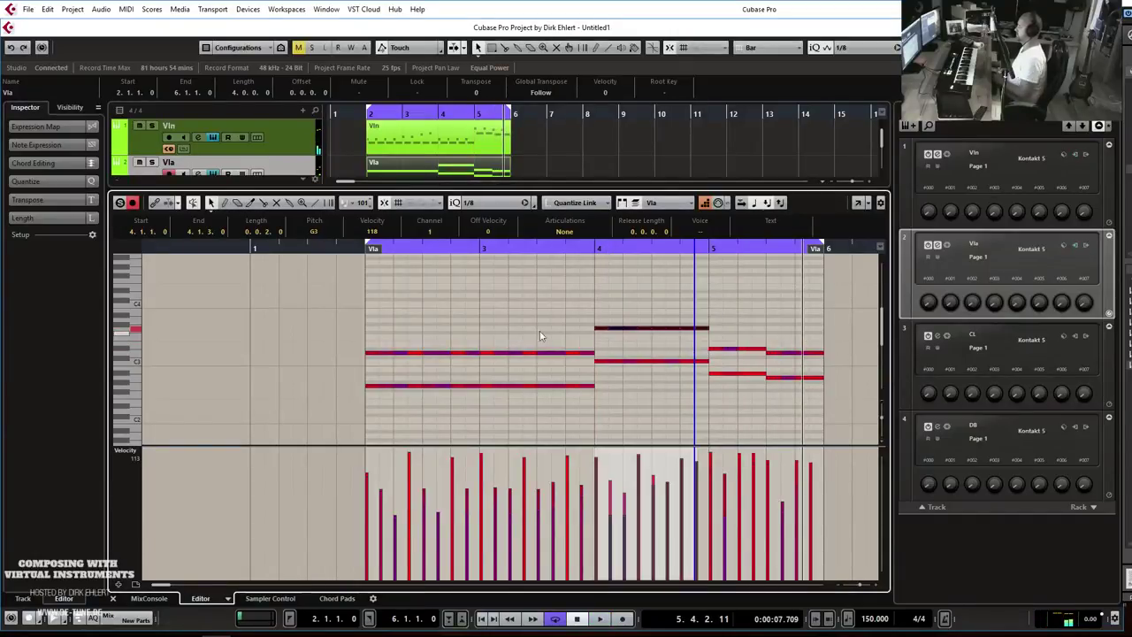
{"action": "left_click", "coordinate": [372, 252]}
{"action": "key", "text": "space"}
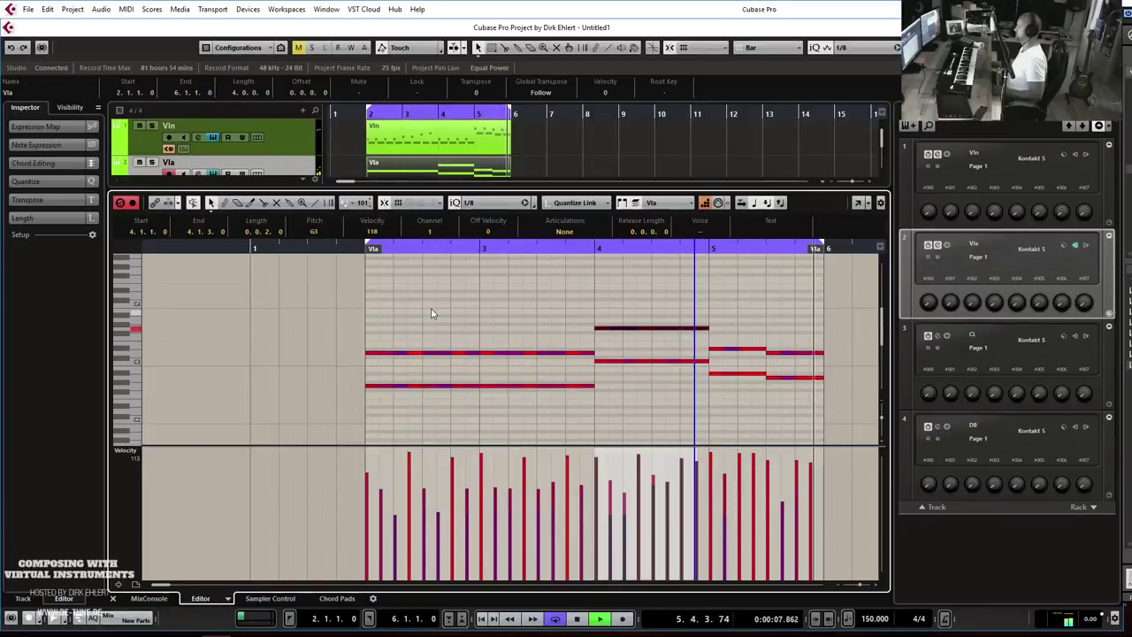
Stop playback, close the note editor and select the CL track
{"action": "key", "text": "space"}
{"action": "key", "text": "Return"}
{"action": "left_click", "coordinate": [302, 212]}
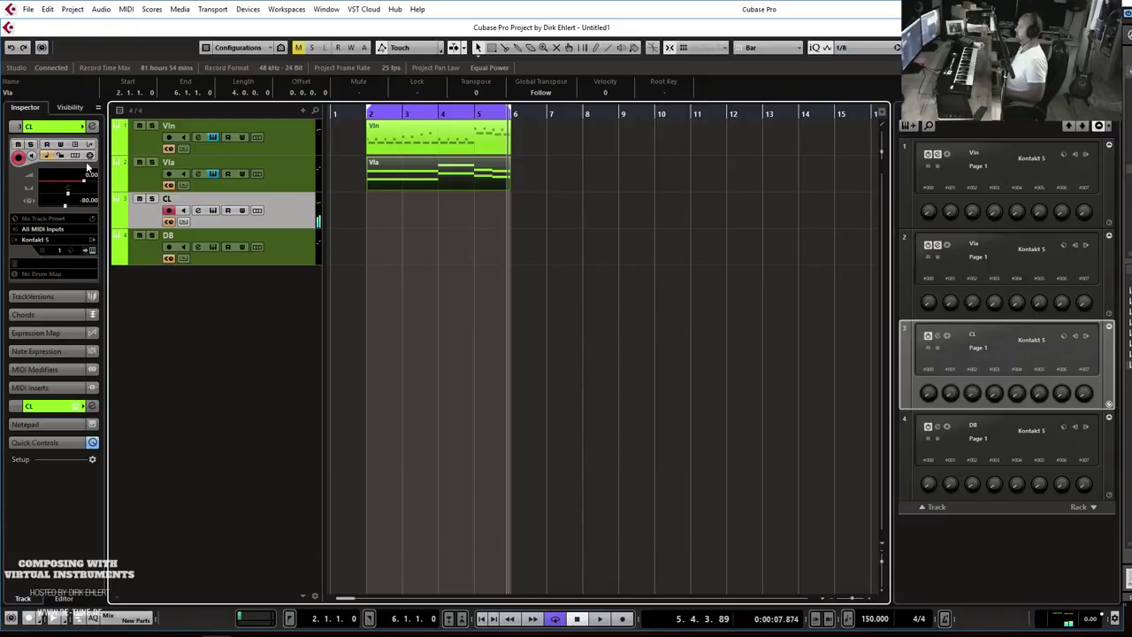
Draw a CL part from bar 2 to bar 6 and delete its stray final note
{"action": "left_click_drag", "start_coordinate": [372, 213], "coordinate": [509, 215]}
{"action": "double_click", "coordinate": [455, 212]}
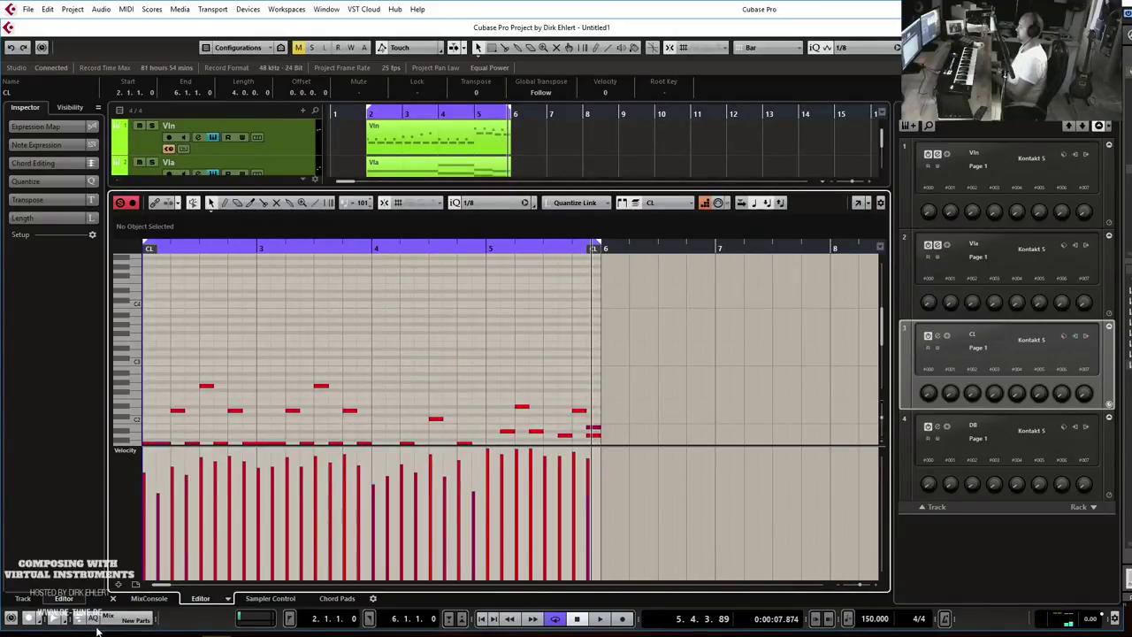
{"action": "scroll", "coordinate": [577, 375], "scroll_direction": "down", "scroll_amount": 3}
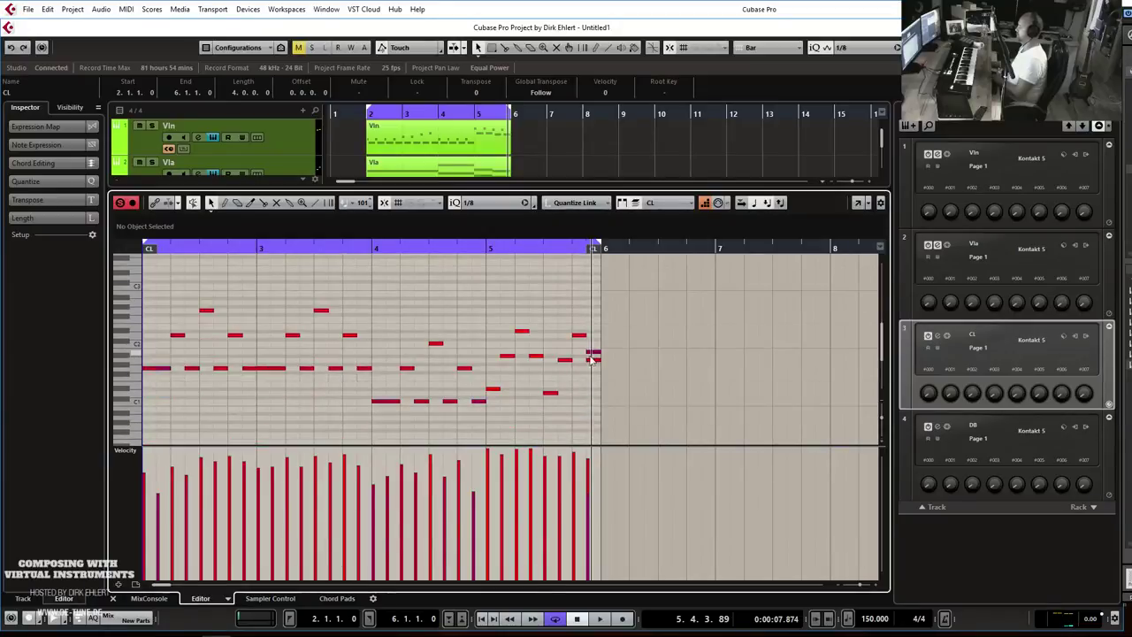
{"action": "left_click", "coordinate": [594, 353]}
{"action": "key", "text": "Delete"}
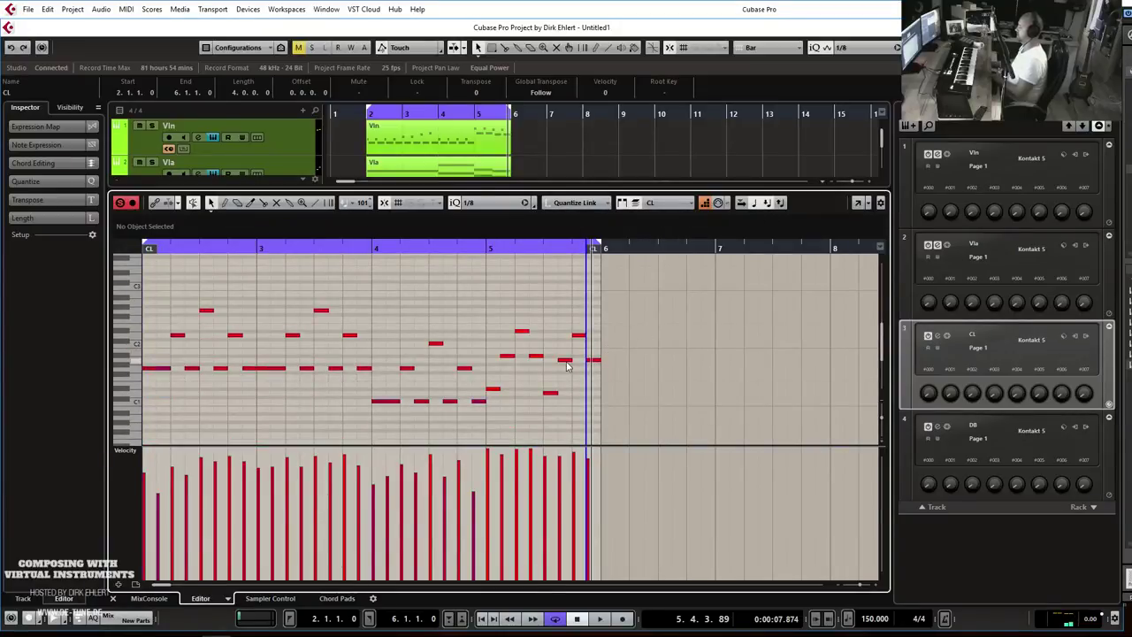
Play the CL line from bar 2, then close the note editor
{"action": "key", "text": "KP_1"}
{"action": "key", "text": "space"}
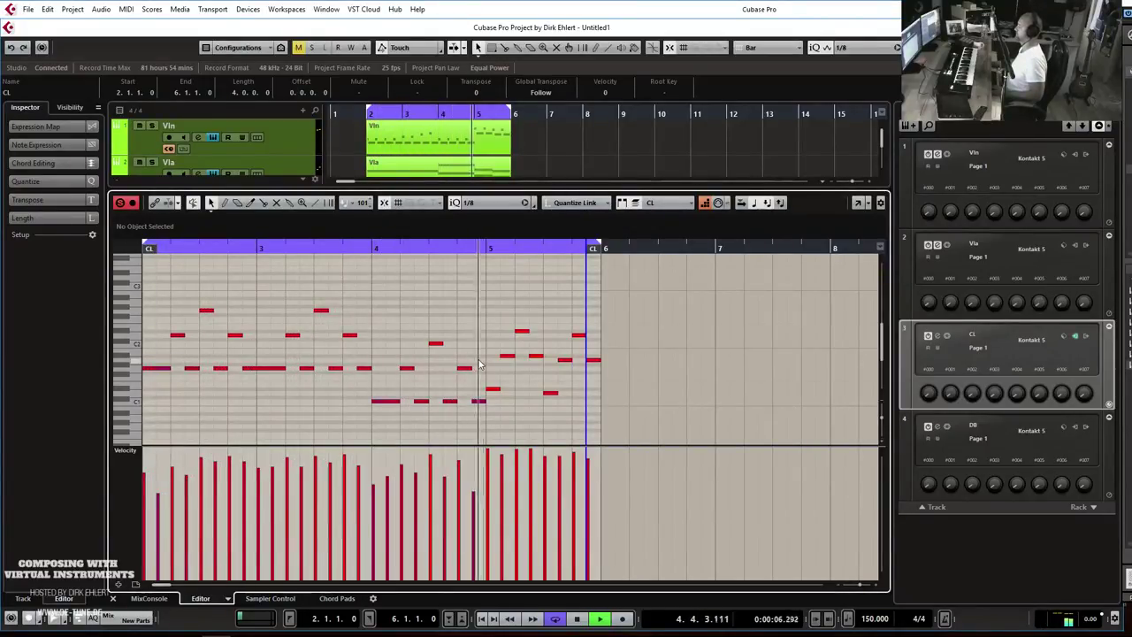
{"action": "key", "text": "space"}
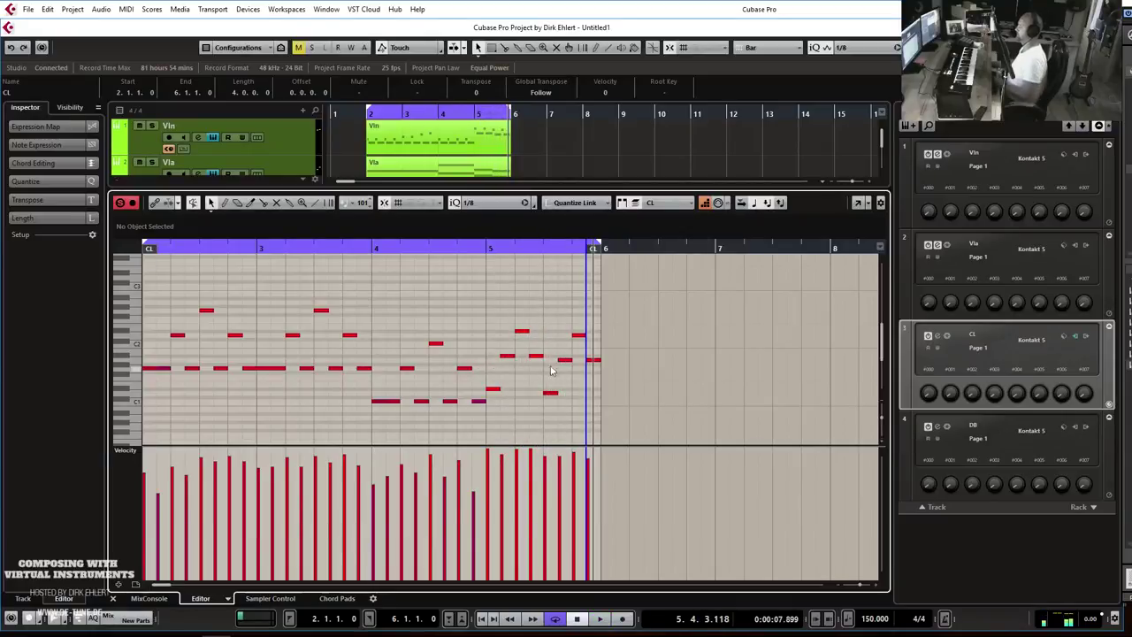
{"action": "key", "text": "Return"}
Open the Vla and CL parts together and play them from bar 2
{"action": "left_click_drag", "start_coordinate": [435, 281], "coordinate": [410, 174]}
{"action": "key", "text": "Return"}
{"action": "key", "text": "KP_1"}
{"action": "scroll", "coordinate": [421, 273], "scroll_direction": "down", "scroll_amount": 2}
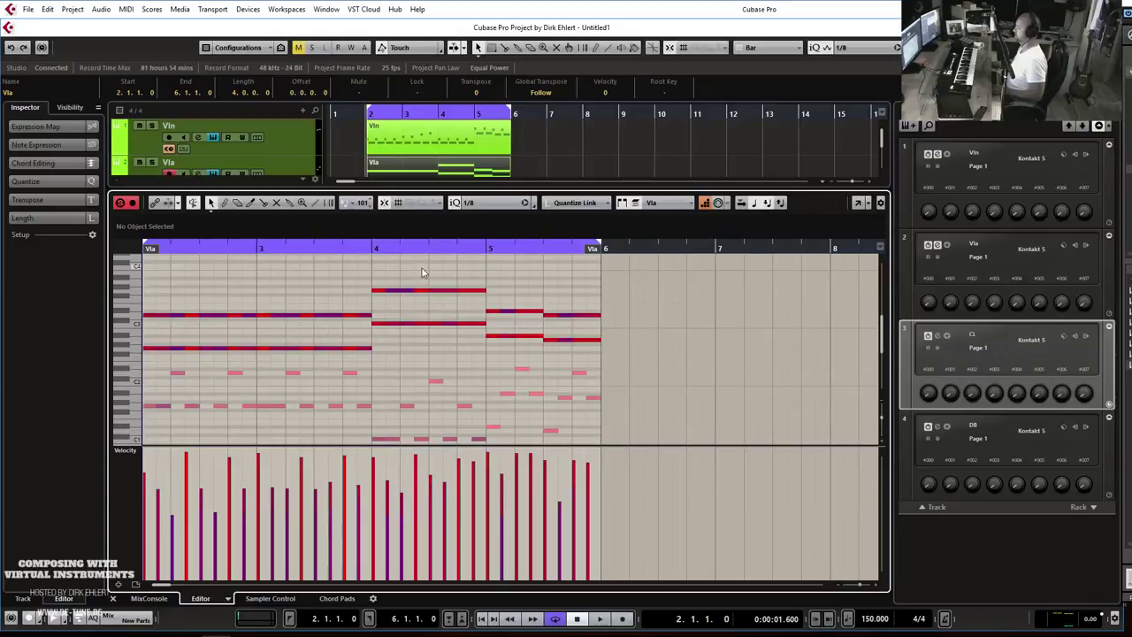
{"action": "key", "text": "space"}
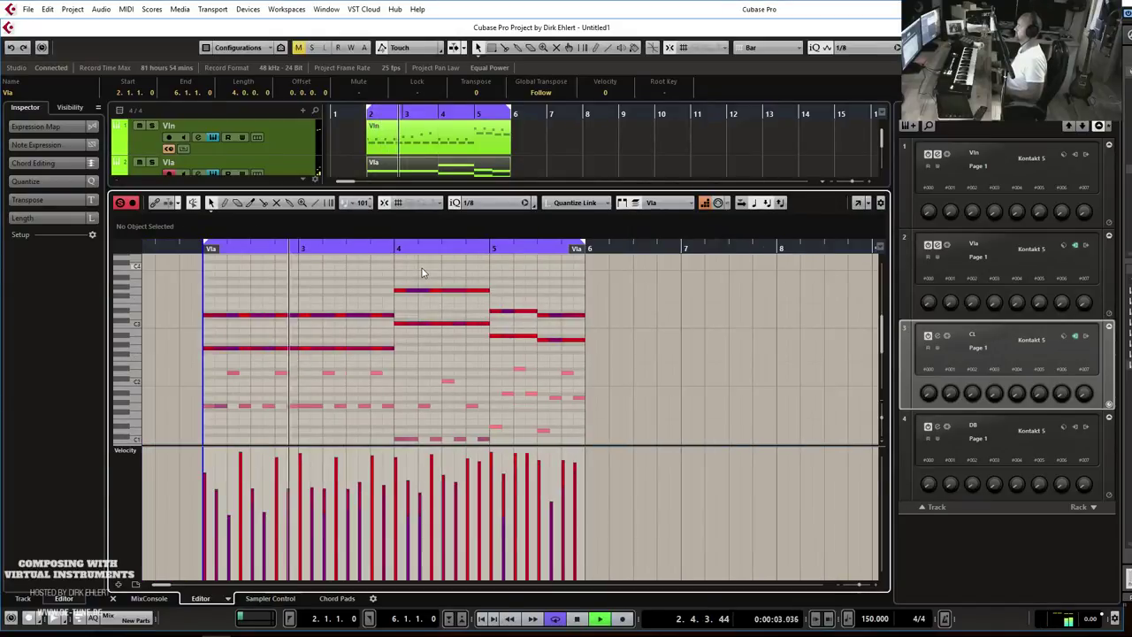
Zoom the note view out, stop playback and close the editor
{"action": "key", "text": "g"}
{"action": "key", "text": "g"}
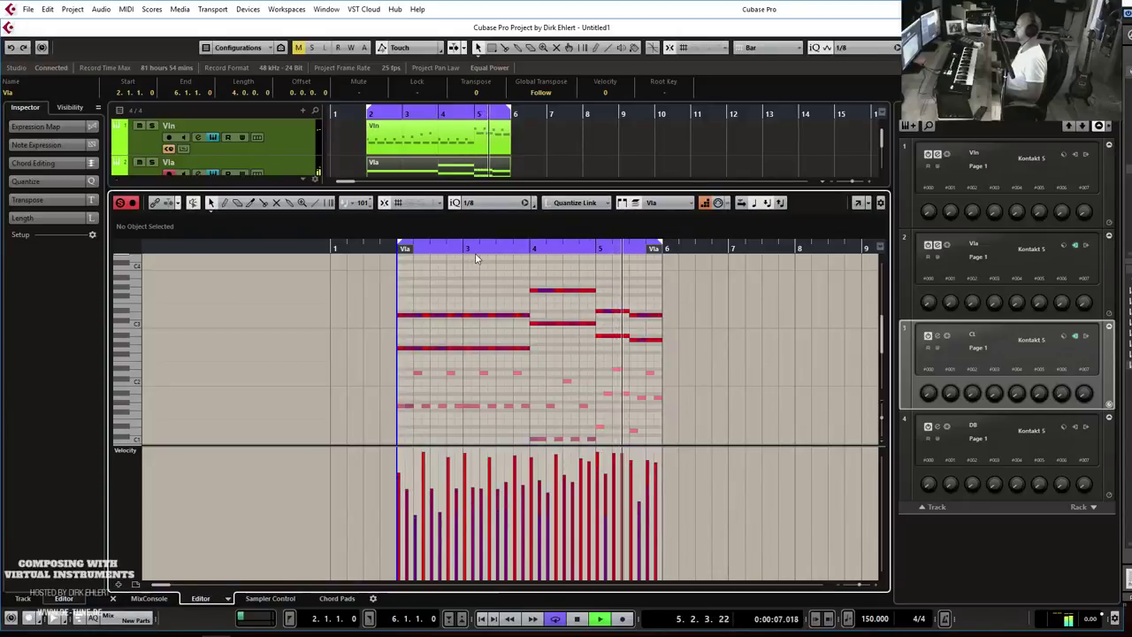
{"action": "key", "text": "space"}
{"action": "key", "text": "Return"}
Open the Vln, Vla and CL parts together and play them from bar 2
{"action": "left_click_drag", "start_coordinate": [460, 298], "coordinate": [413, 125]}
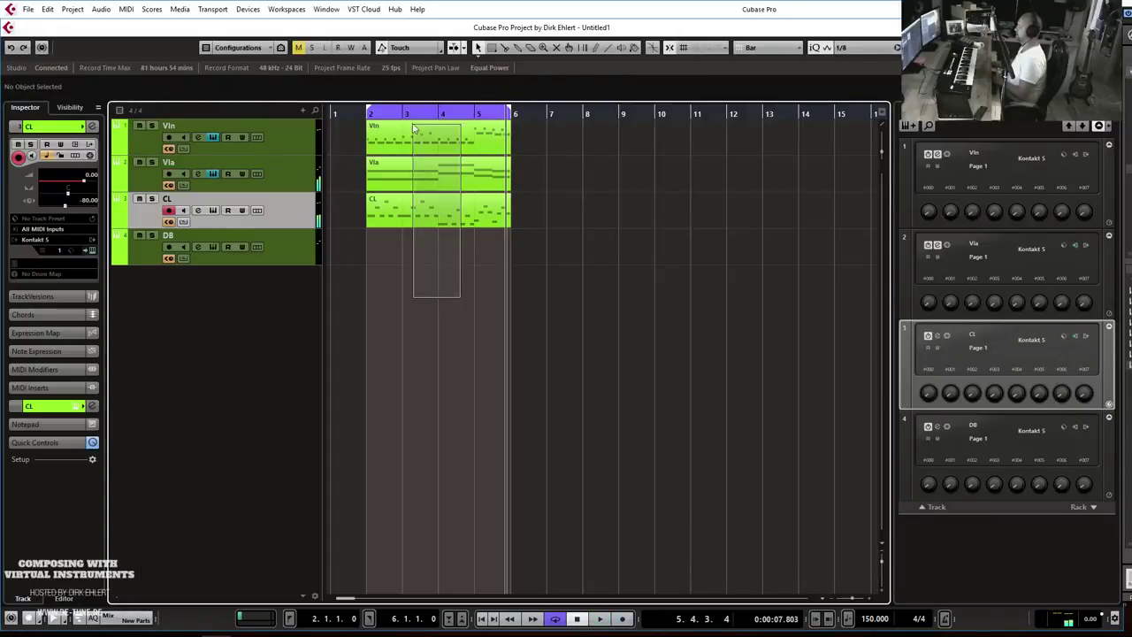
{"action": "key", "text": "Return"}
{"action": "key", "text": "space"}
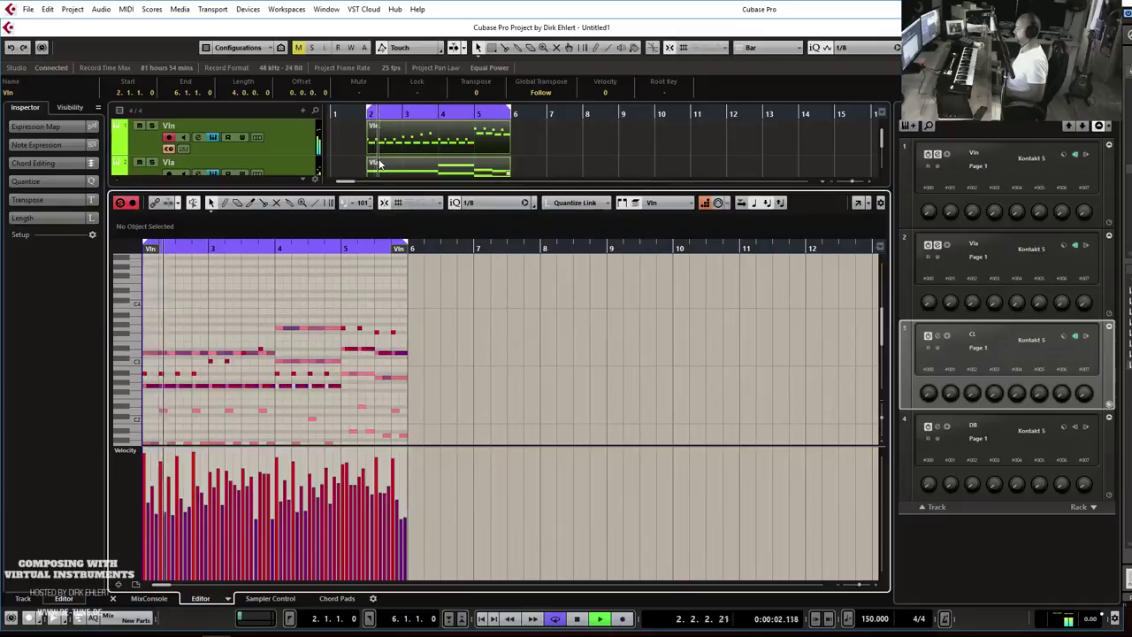
{"action": "scroll", "coordinate": [433, 304], "scroll_direction": "up", "scroll_amount": 2}
{"action": "scroll", "coordinate": [438, 306], "scroll_direction": "down", "scroll_amount": 3}
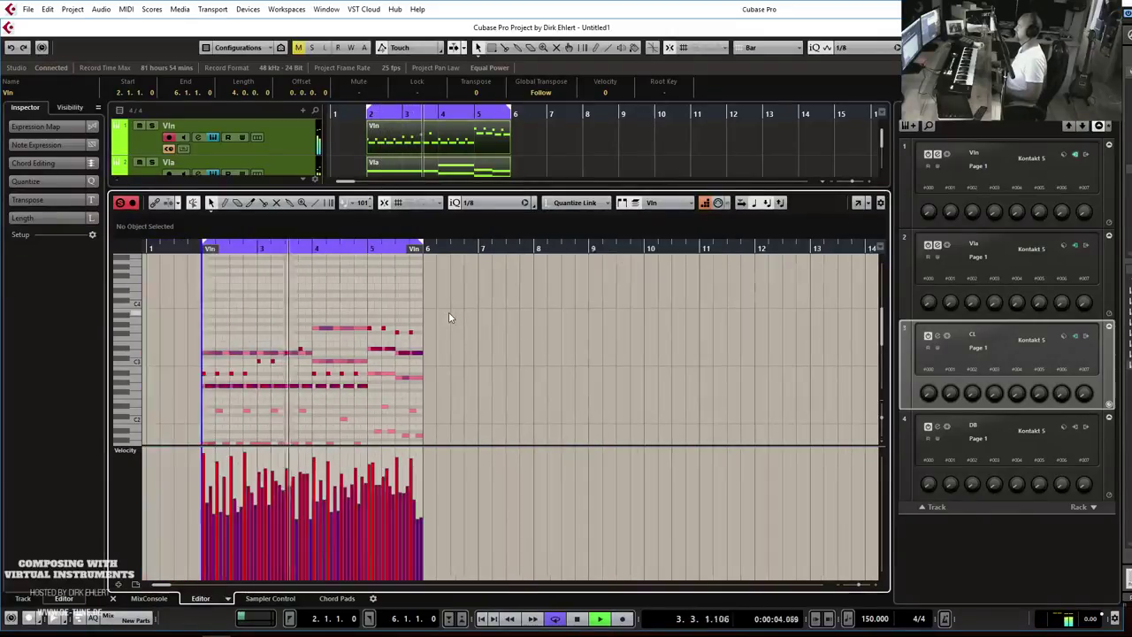
{"action": "scroll", "coordinate": [449, 313], "scroll_direction": "down", "scroll_amount": 1}
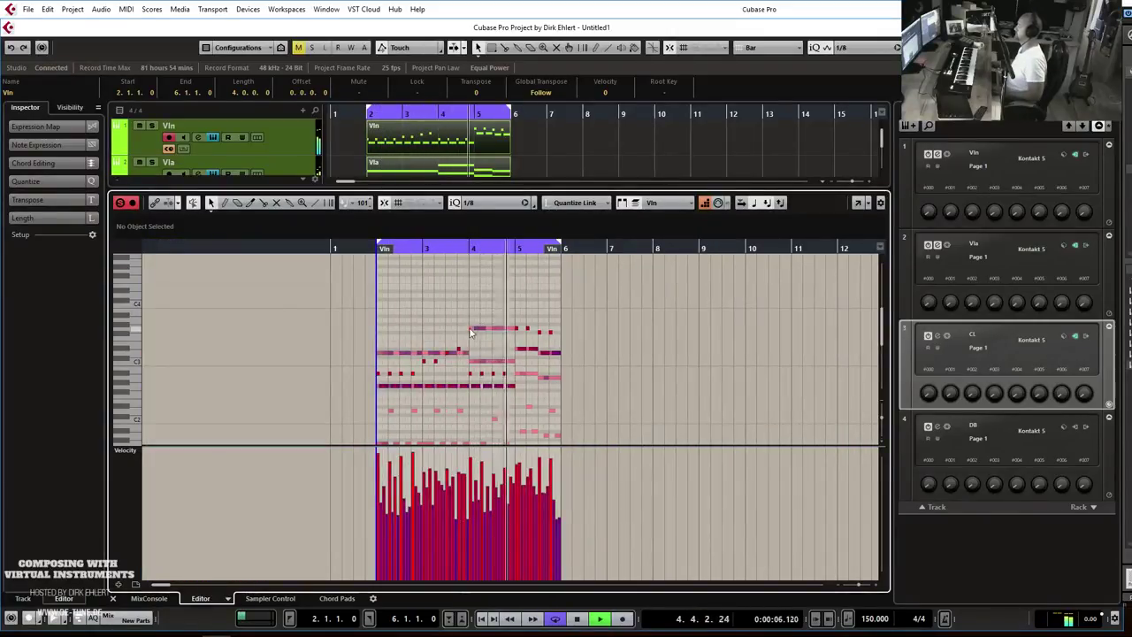
{"action": "key", "text": "space"}
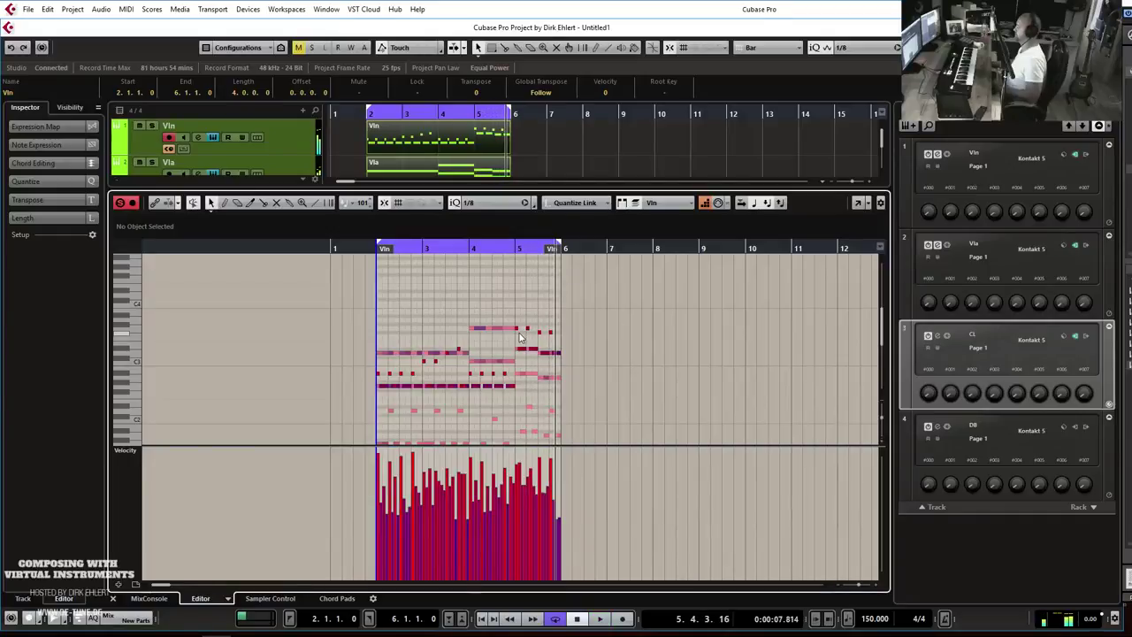
Close the editor, deselect all parts and record-enable the empty DB track
{"action": "key", "text": "Return"}
{"action": "left_click", "coordinate": [538, 288]}
{"action": "left_click", "coordinate": [295, 262]}
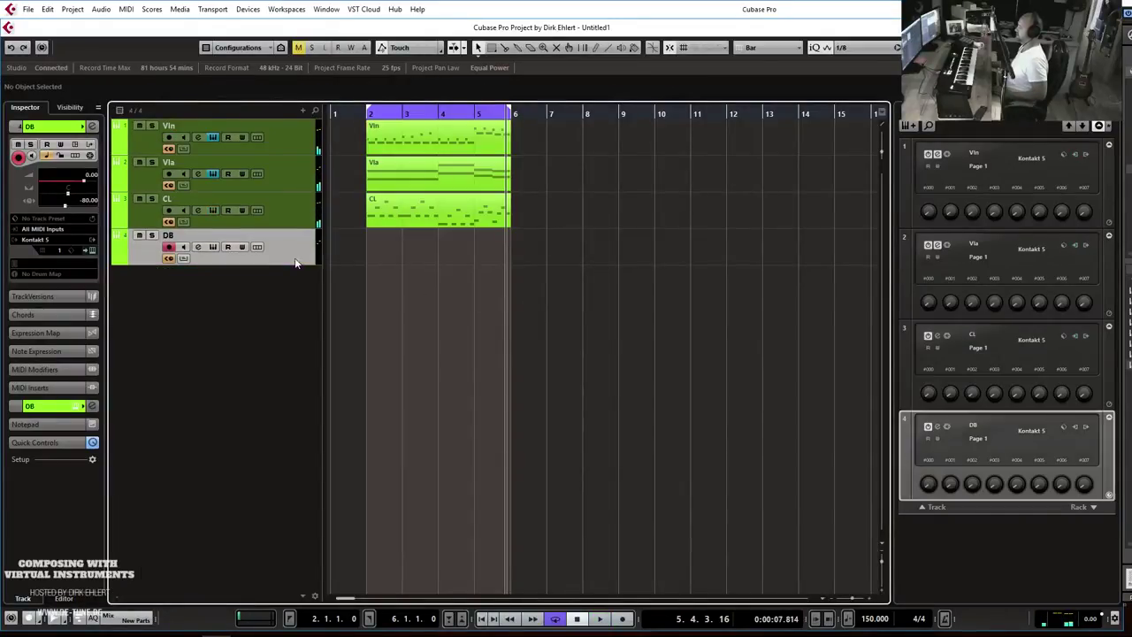
Duplicate the four string tracks Vln, Vla, CL and DB
{"action": "left_click", "coordinate": [298, 149]}
{"action": "right_click", "coordinate": [298, 149]}
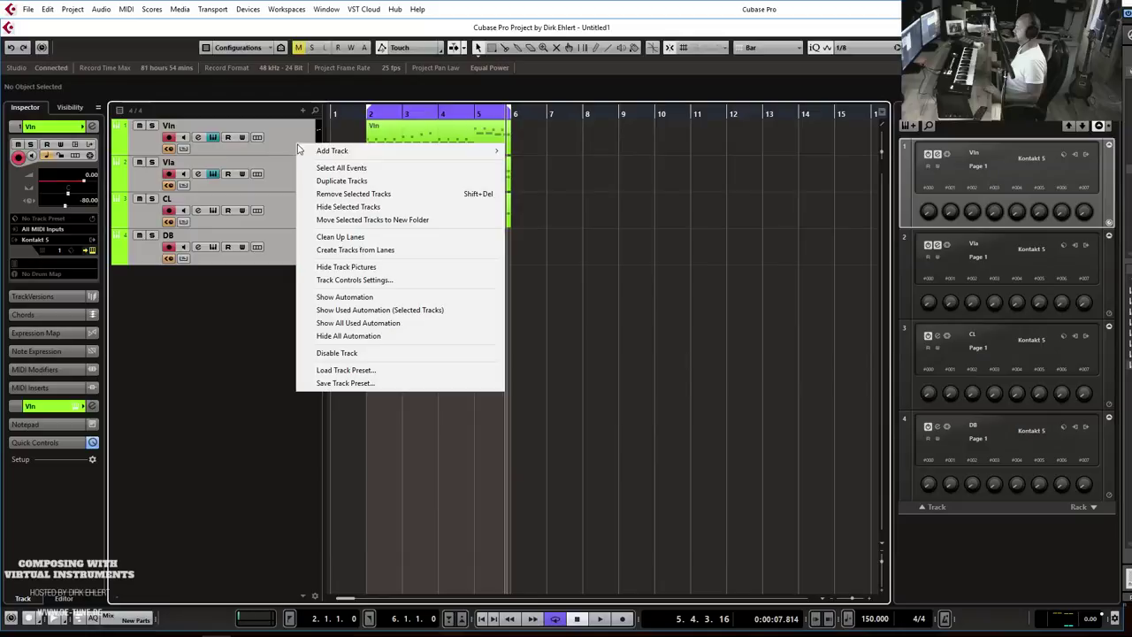
{"action": "left_click", "coordinate": [376, 182]}
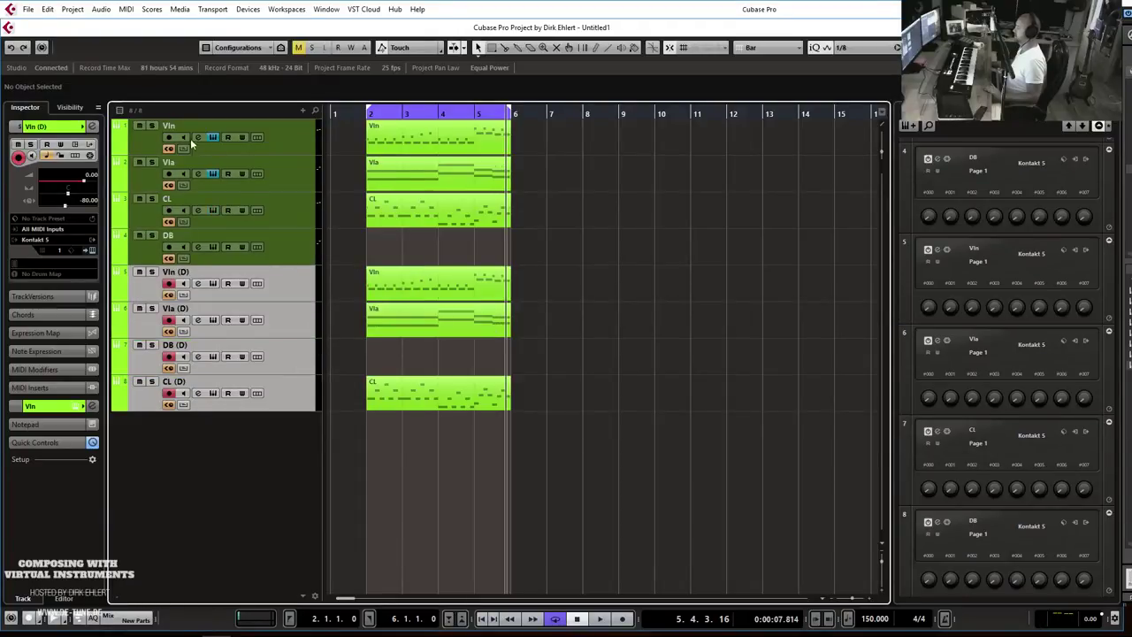
Rename the original Vln and Vla tracks to Vln 80 and Vla 80
{"action": "double_click", "coordinate": [185, 126]}
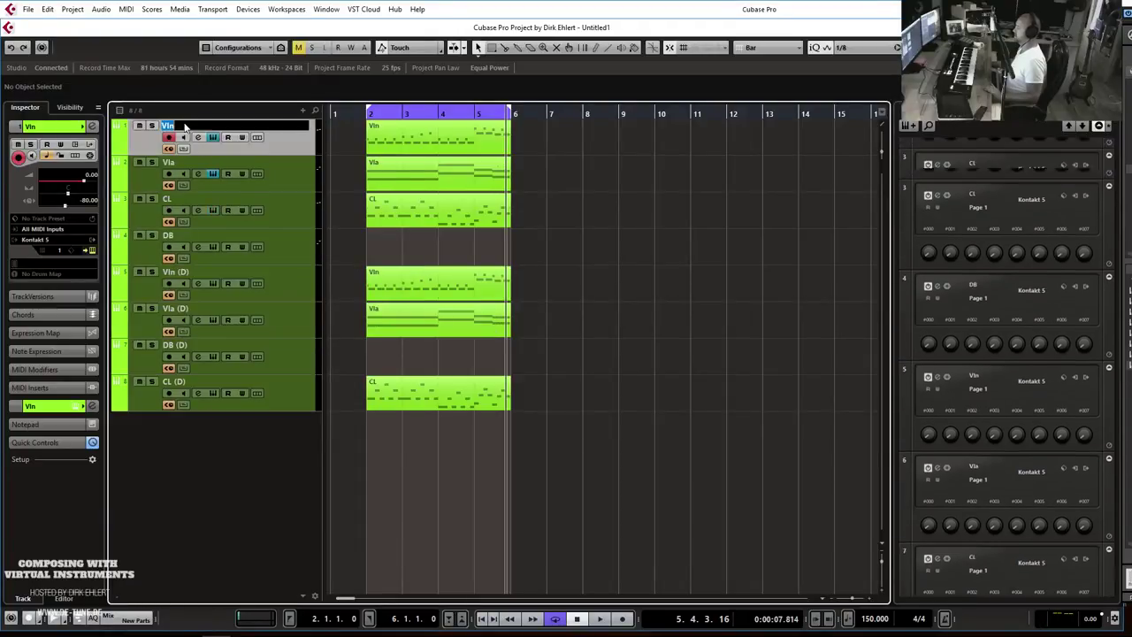
{"action": "left_click", "coordinate": [185, 126]}
{"action": "type", "text": "80"}
{"action": "key", "text": "Return"}
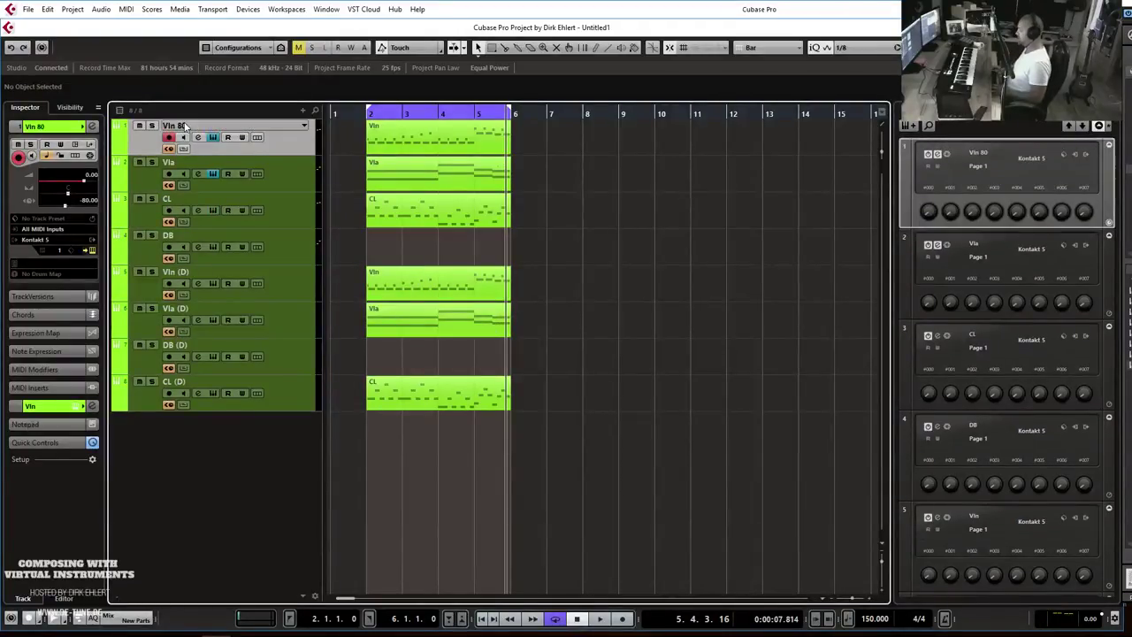
{"action": "left_click", "coordinate": [188, 166]}
{"action": "double_click", "coordinate": [187, 166]}
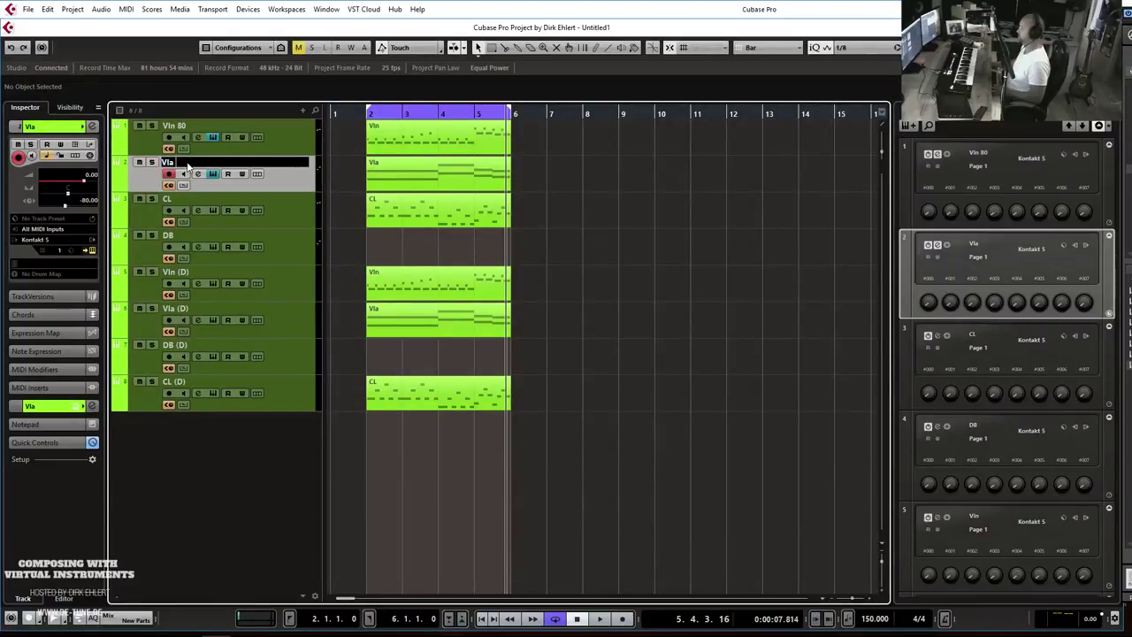
{"action": "type", "text": "80"}
{"action": "key", "text": "Return"}
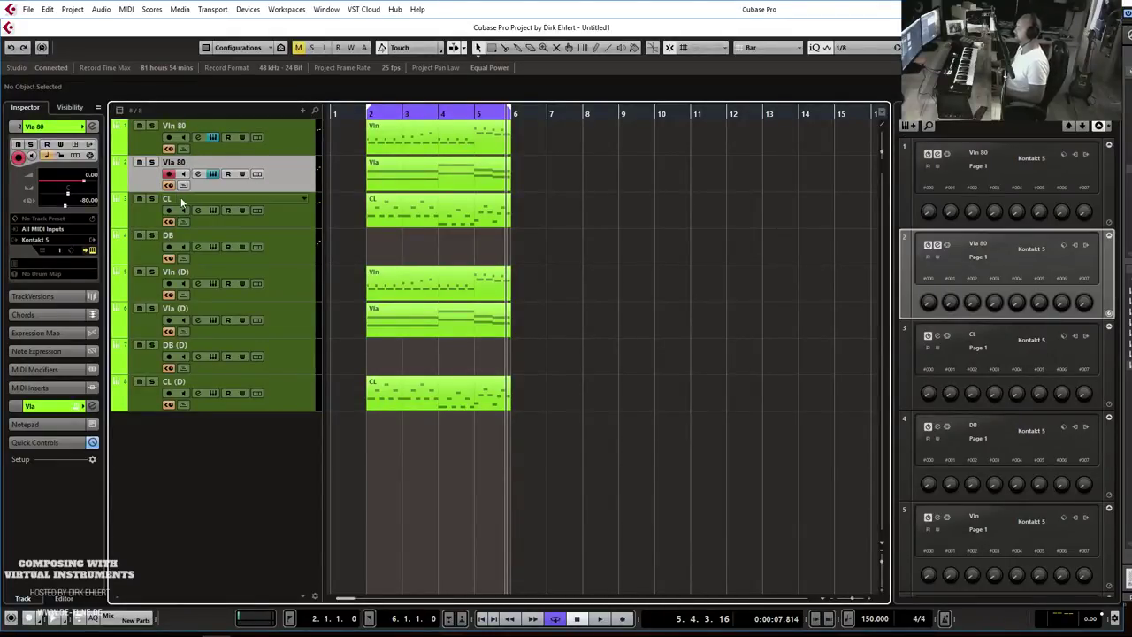
Rename the original CL and DB tracks to CL 80 and DB 80
{"action": "double_click", "coordinate": [183, 202]}
{"action": "key", "text": "Right"}
{"action": "type", "text": "80"}
{"action": "key", "text": "Return"}
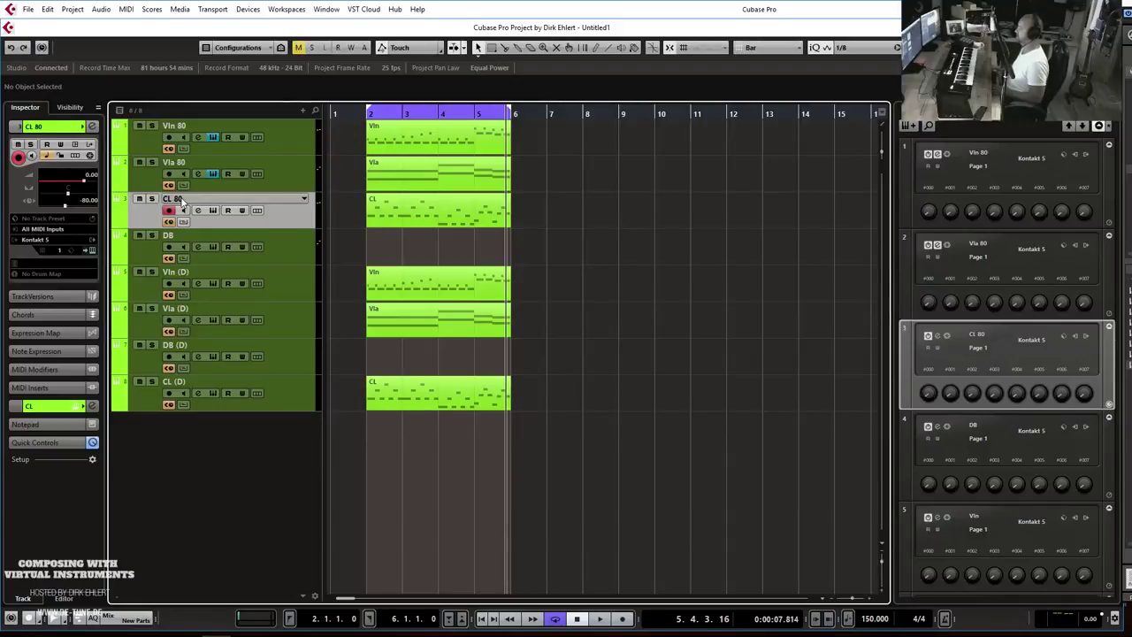
{"action": "double_click", "coordinate": [183, 237]}
{"action": "key", "text": "Right"}
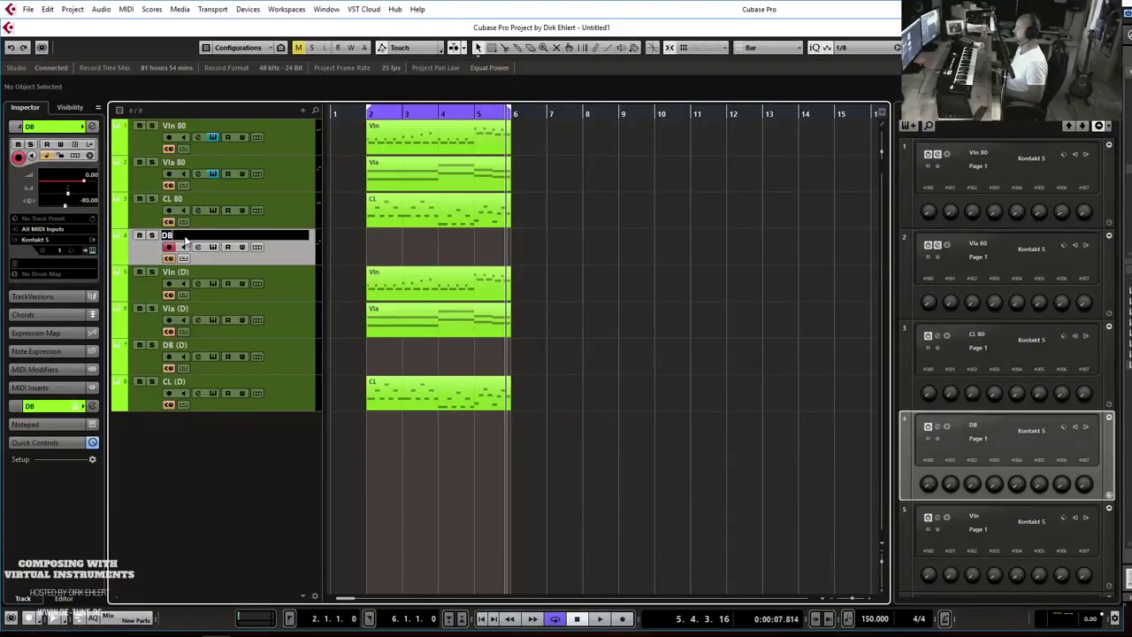
{"action": "type", "text": "80"}
{"action": "key", "text": "Return"}
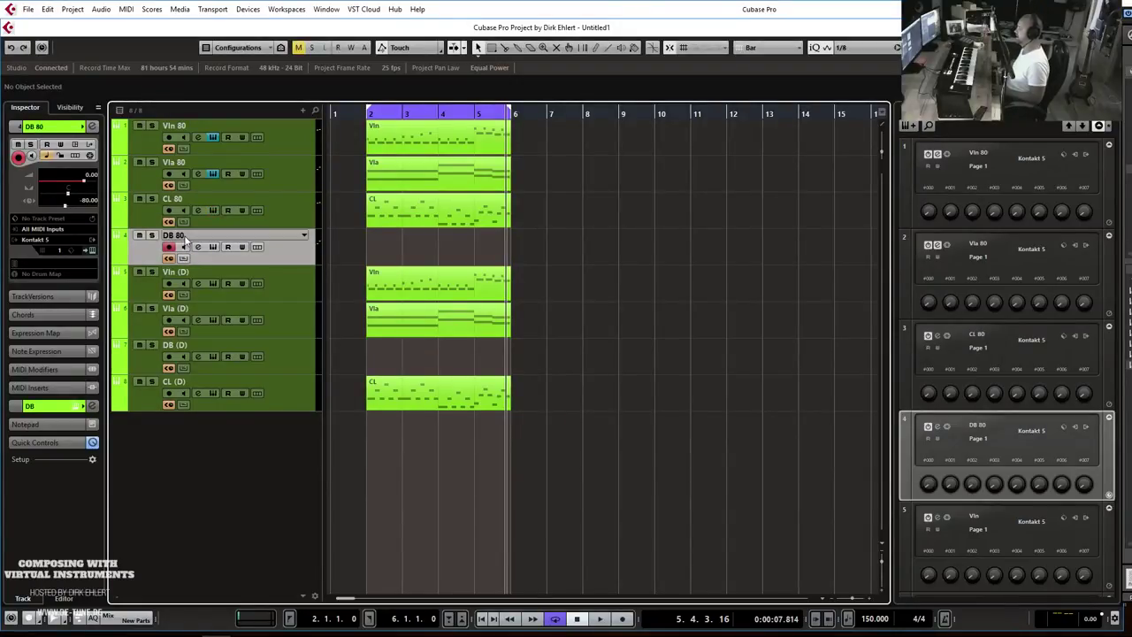
Rename the duplicated tracks to Vln 127, Vla 127 and DB 127
{"action": "double_click", "coordinate": [195, 272]}
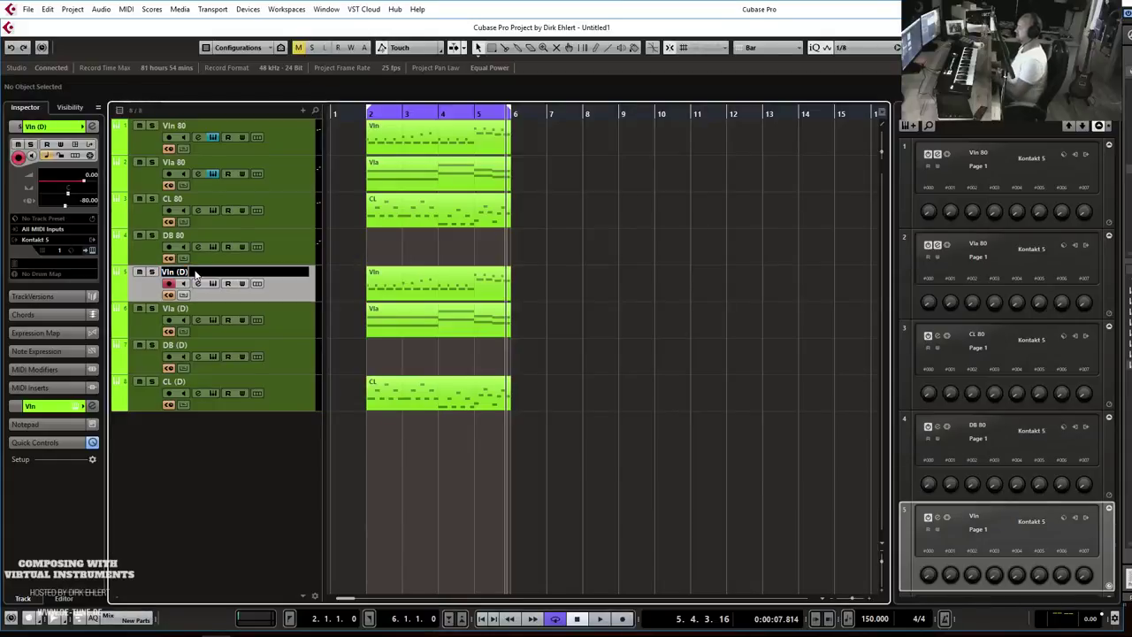
{"action": "type", "text": "Vln 127"}
{"action": "key", "text": "Return"}
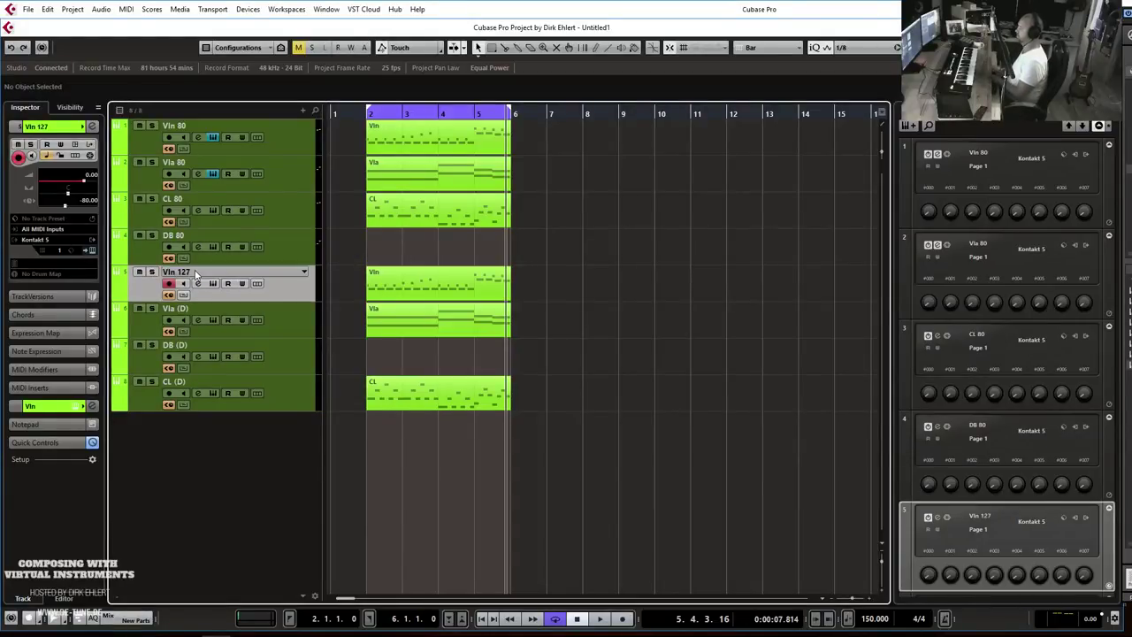
{"action": "double_click", "coordinate": [198, 310]}
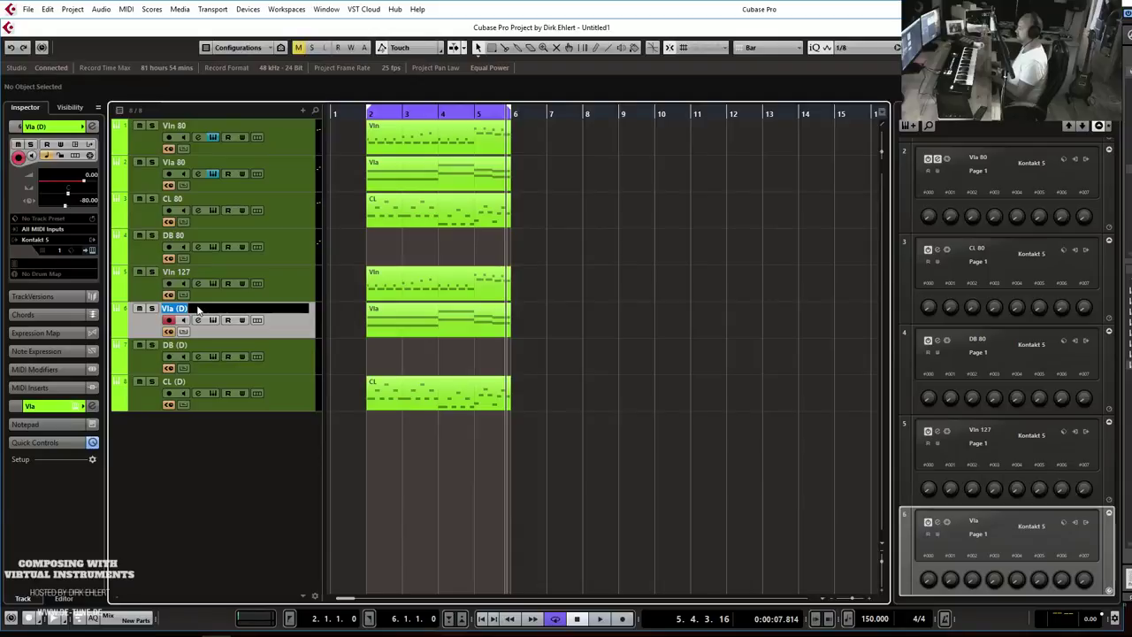
{"action": "type", "text": "Vla 127"}
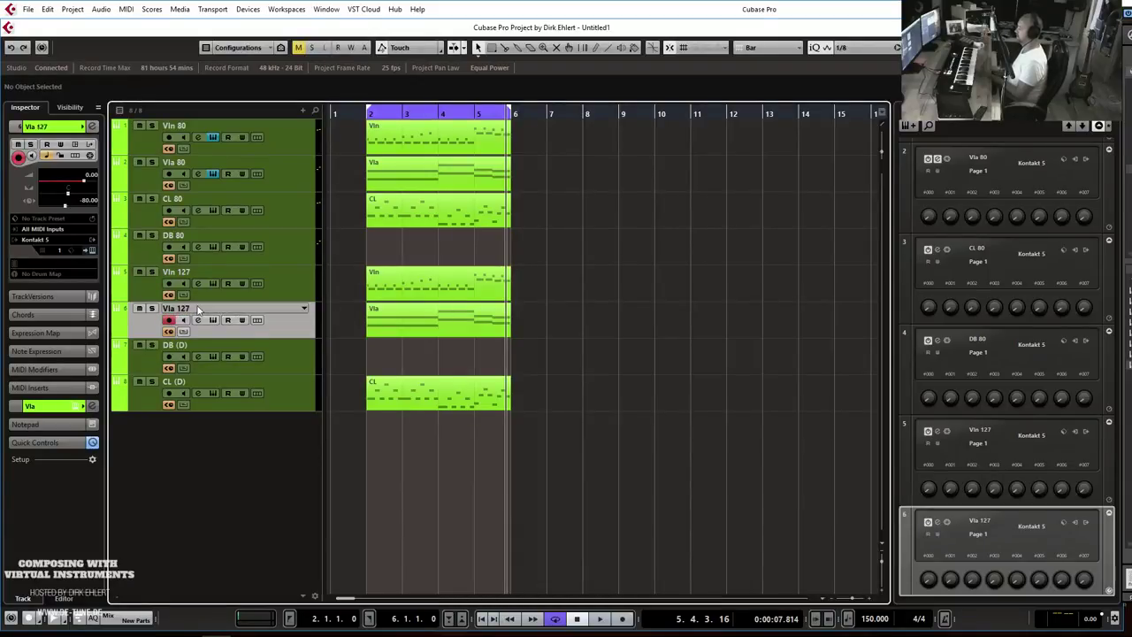
{"action": "key", "text": "Return"}
{"action": "double_click", "coordinate": [188, 345]}
{"action": "left_click", "coordinate": [193, 348]}
{"action": "key", "text": "BackSpace"}
{"action": "key", "text": "BackSpace"}
{"action": "key", "text": "BackSpace"}
{"action": "key", "text": "BackSpace"}
{"action": "type", "text": "127"}
{"action": "key", "text": "Return"}
Move CL (D) above DB 127 and rename it CL 127
{"action": "left_click_drag", "start_coordinate": [209, 382], "coordinate": [208, 351]}
{"action": "double_click", "coordinate": [208, 347]}
{"action": "left_click", "coordinate": [208, 349]}
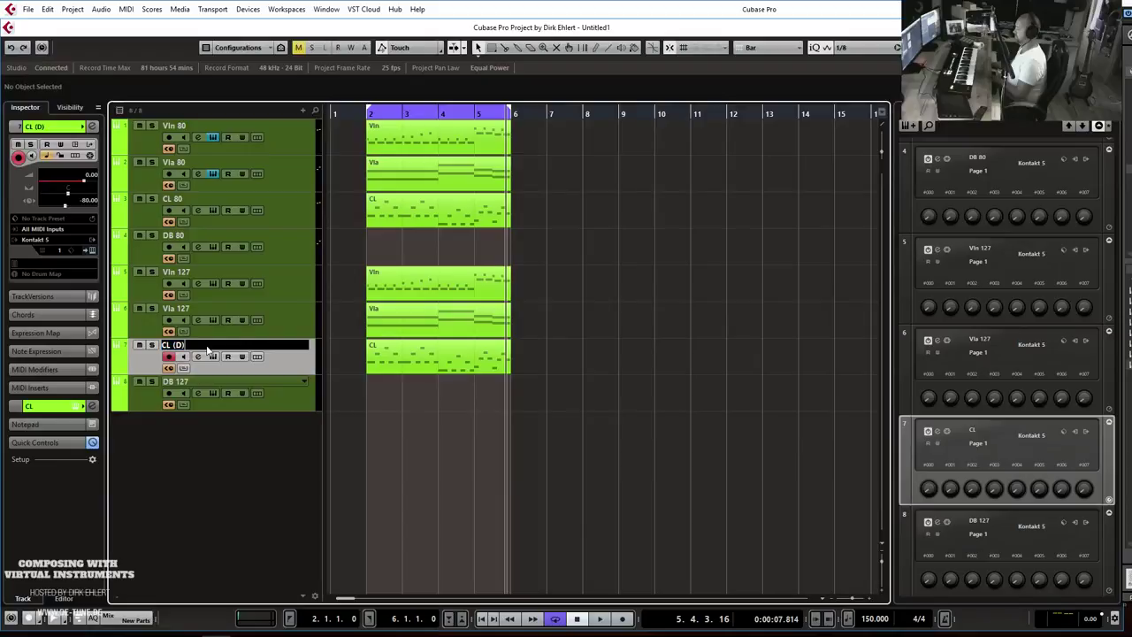
{"action": "type", "text": "12"}
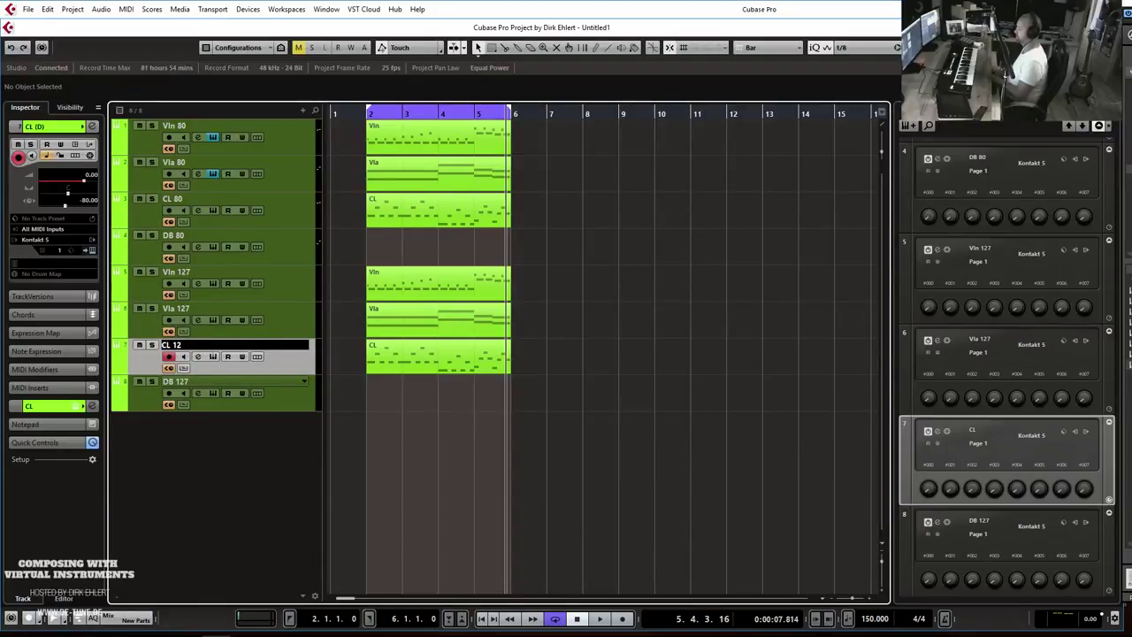
{"action": "type", "text": "7"}
{"action": "key", "text": "Return"}
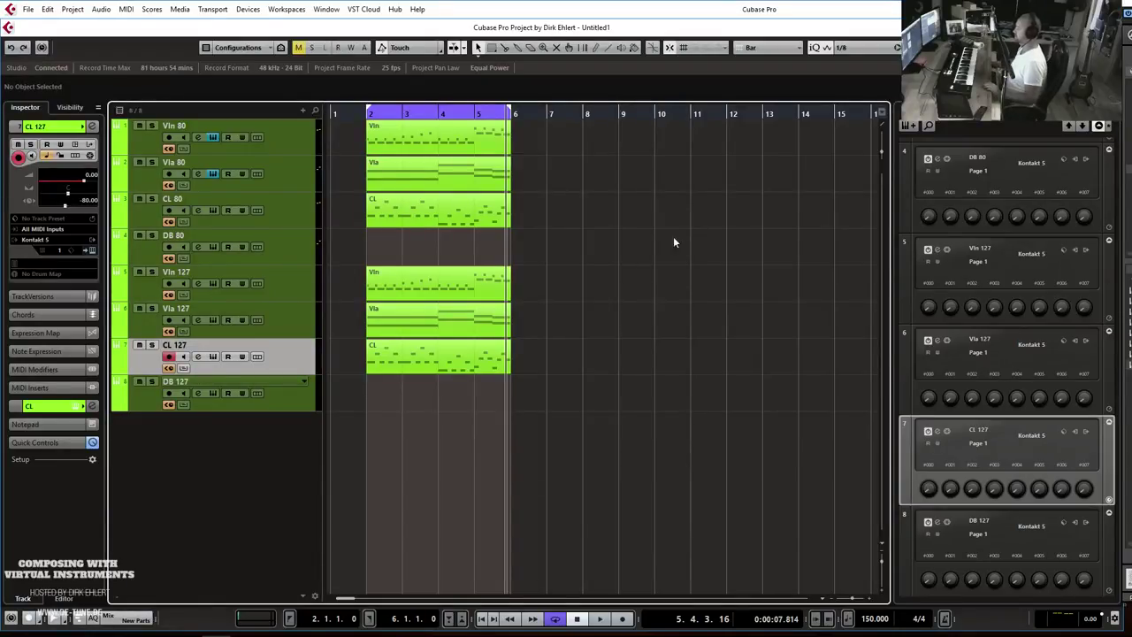
Shift the three 127-track parts past the originals and label them Vln 127, Vla 127, CL 127
{"action": "left_click_drag", "start_coordinate": [465, 248], "coordinate": [495, 380]}
{"action": "left_click_drag", "start_coordinate": [430, 296], "coordinate": [560, 293]}
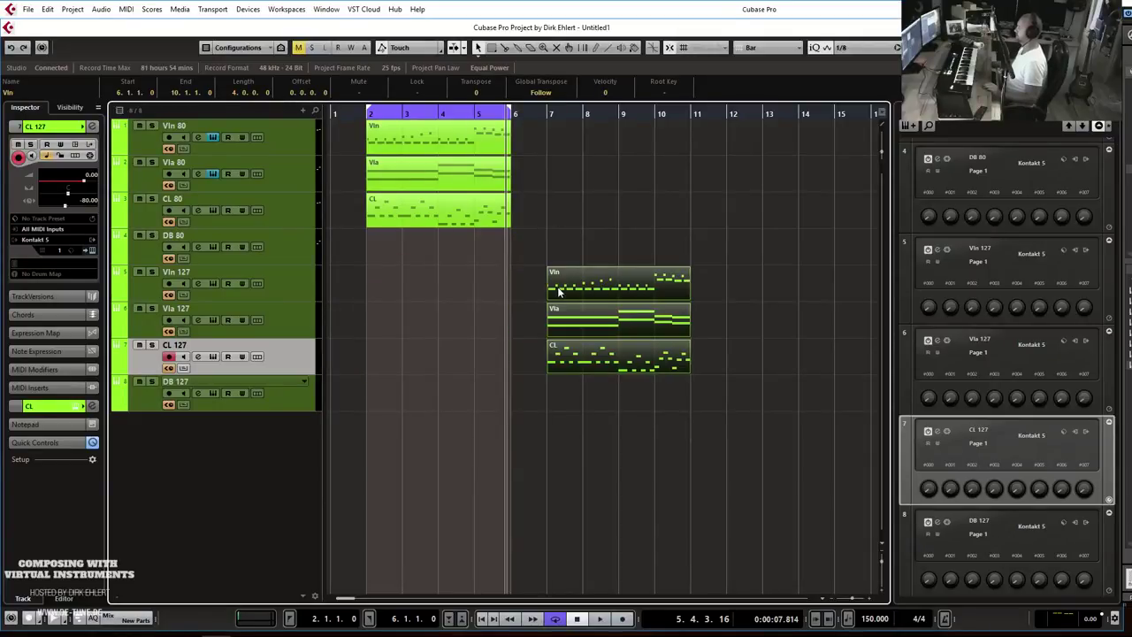
{"action": "left_click", "coordinate": [228, 279]}
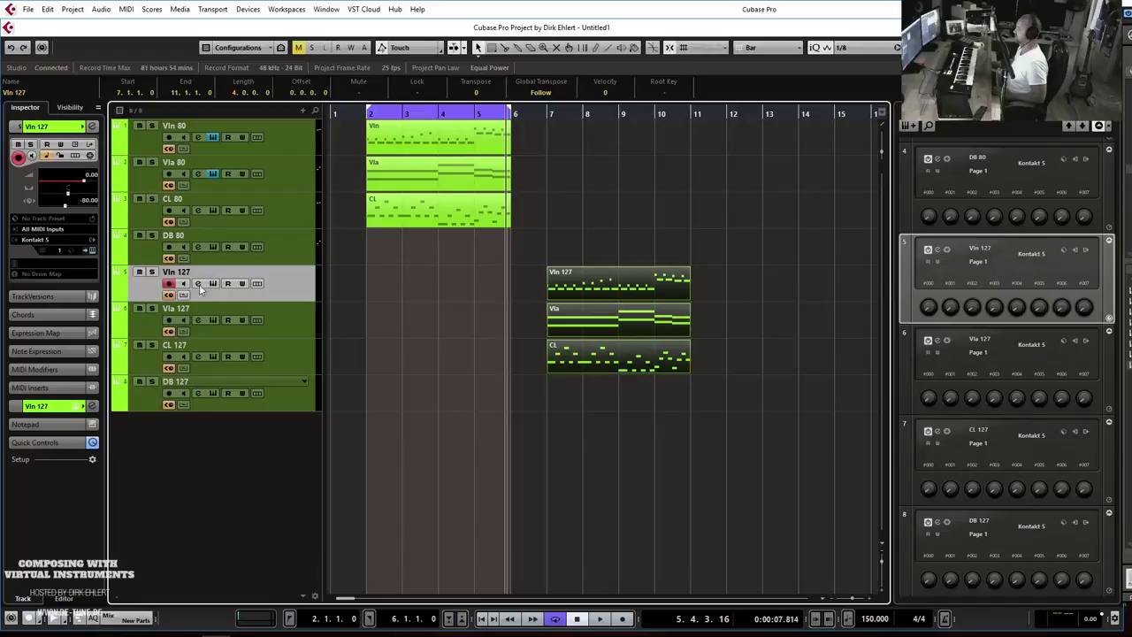
{"action": "left_click", "coordinate": [188, 310]}
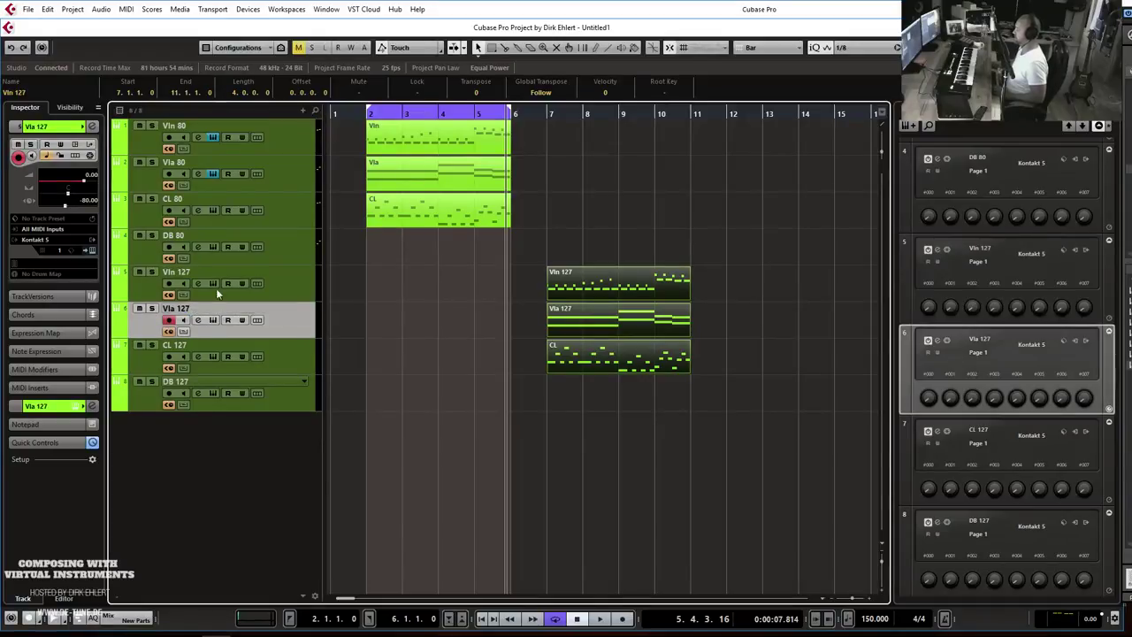
{"action": "left_click", "coordinate": [191, 344]}
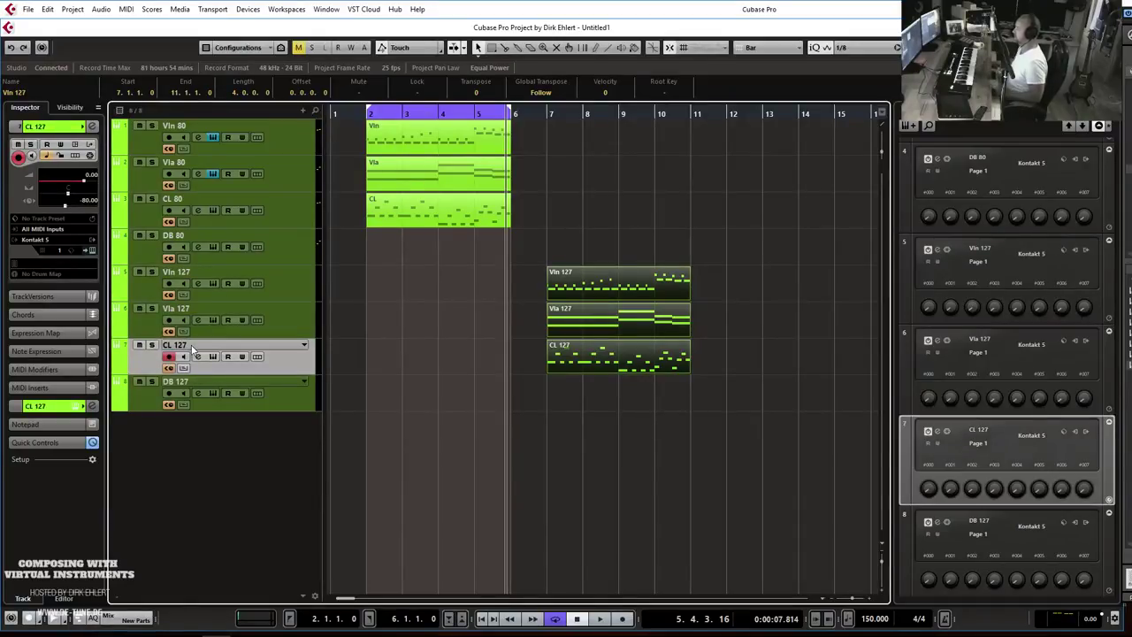
Label the Vln 80, Vla 80 and CL 80 parts with their track names, then deselect
{"action": "double_click", "coordinate": [181, 127]}
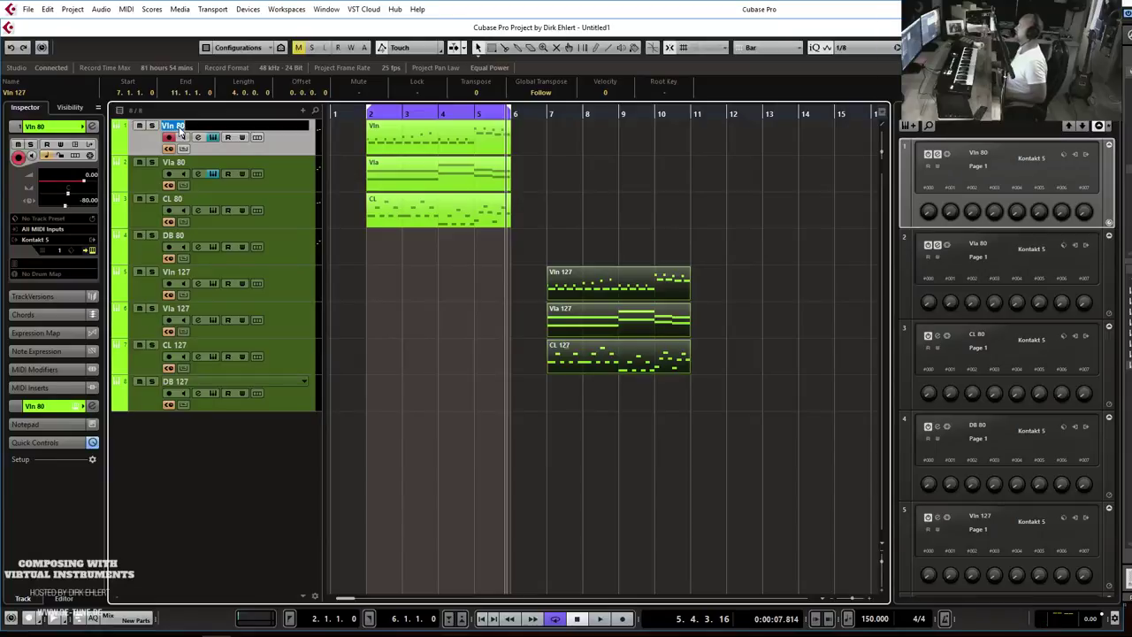
{"action": "key", "text": "Return"}
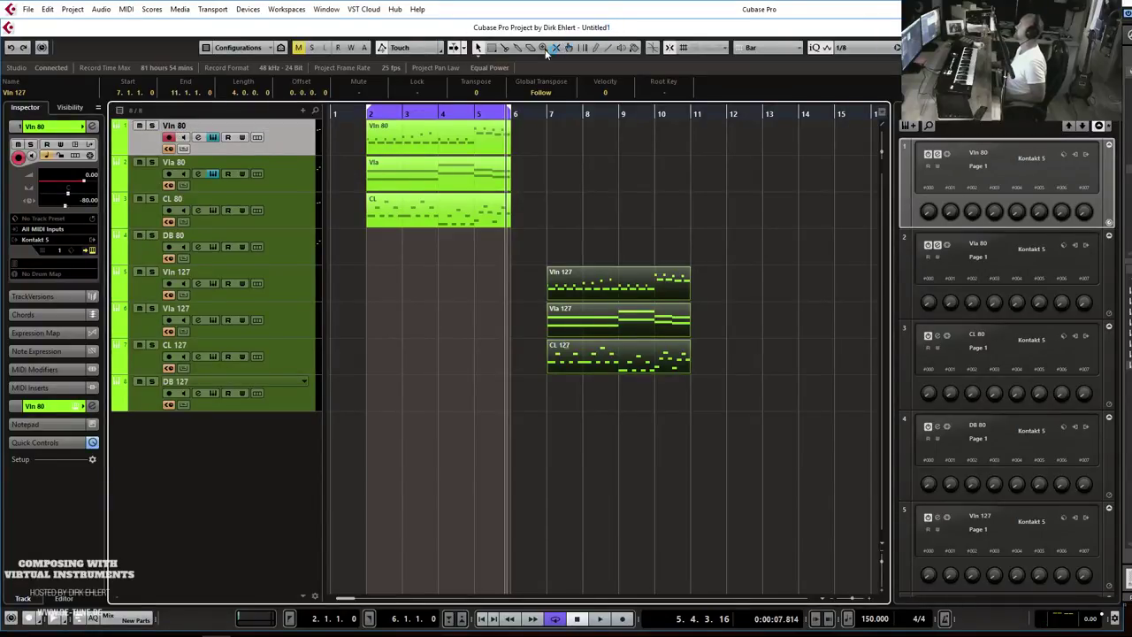
{"action": "left_click", "coordinate": [188, 165]}
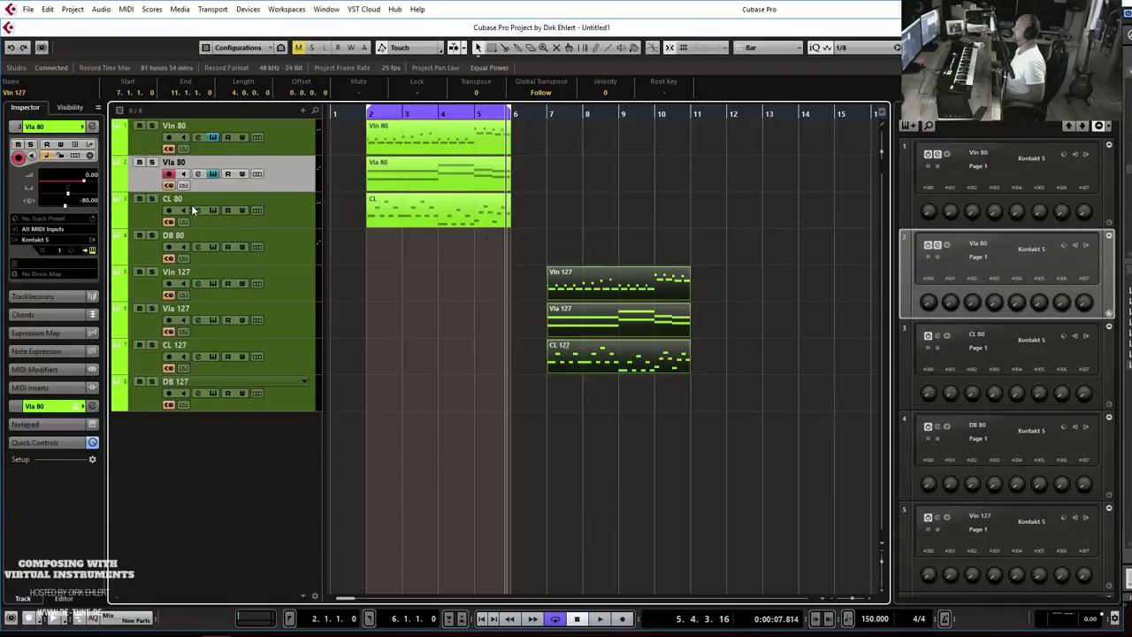
{"action": "left_click", "coordinate": [185, 202]}
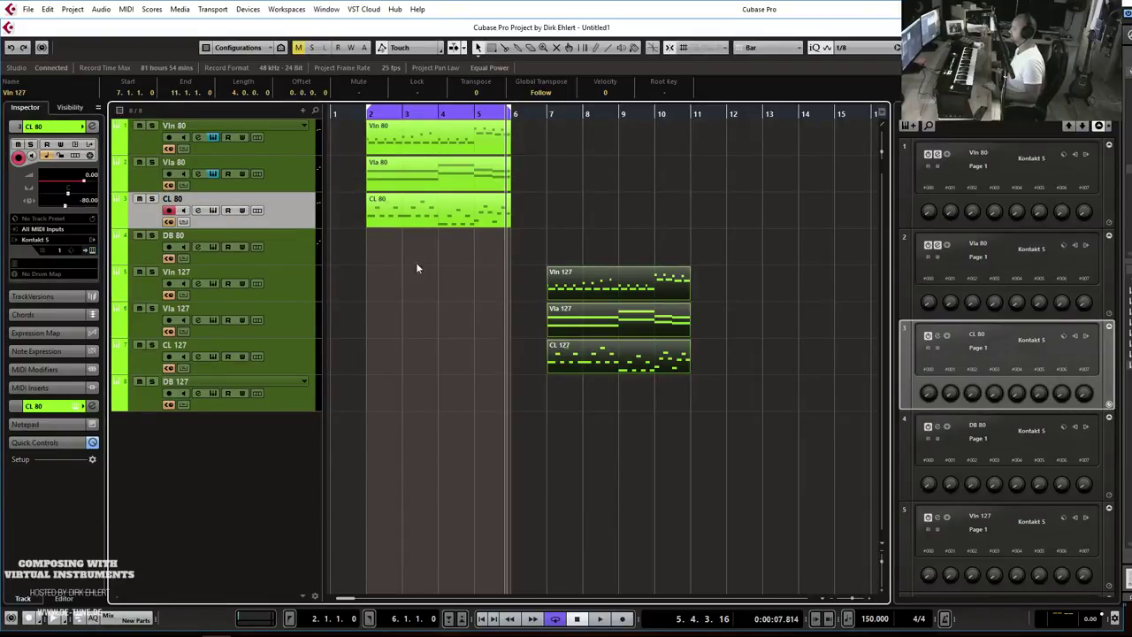
{"action": "left_click", "coordinate": [496, 291]}
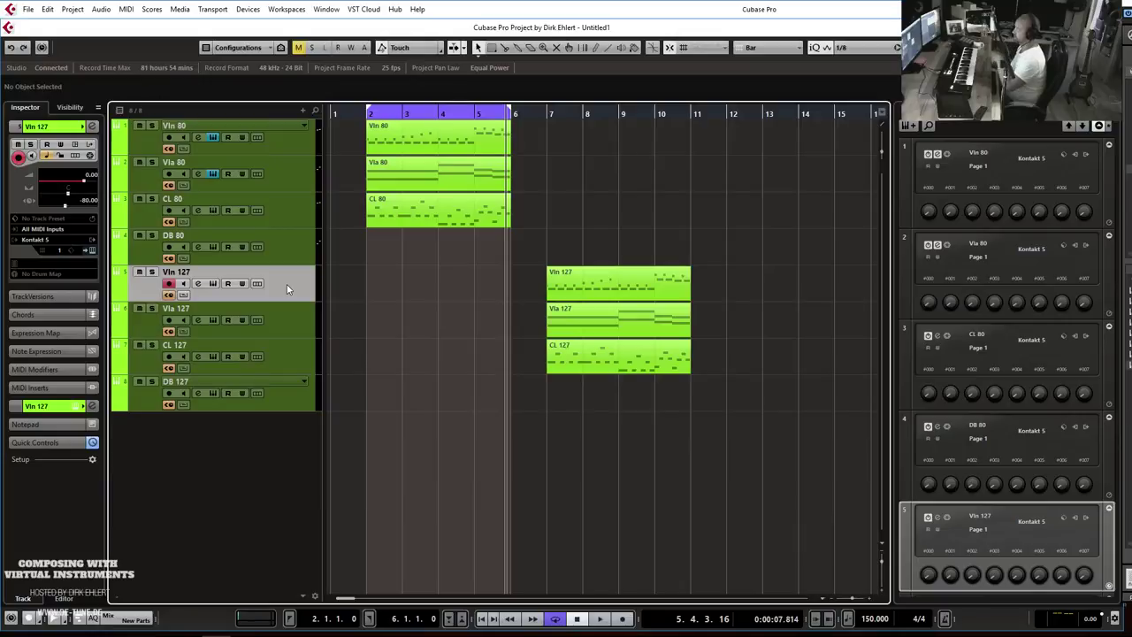
Select the Vla 127 track, then the Vln 127 track
{"action": "left_click", "coordinate": [256, 319]}
{"action": "left_click", "coordinate": [257, 320]}
{"action": "left_click", "coordinate": [270, 316]}
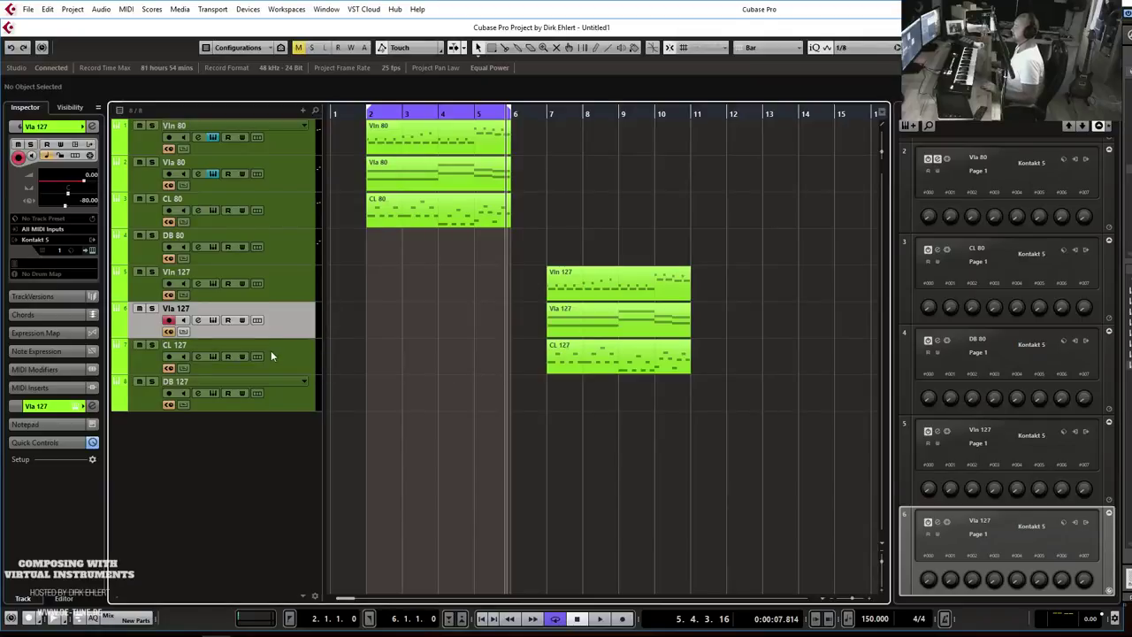
{"action": "left_click", "coordinate": [284, 277]}
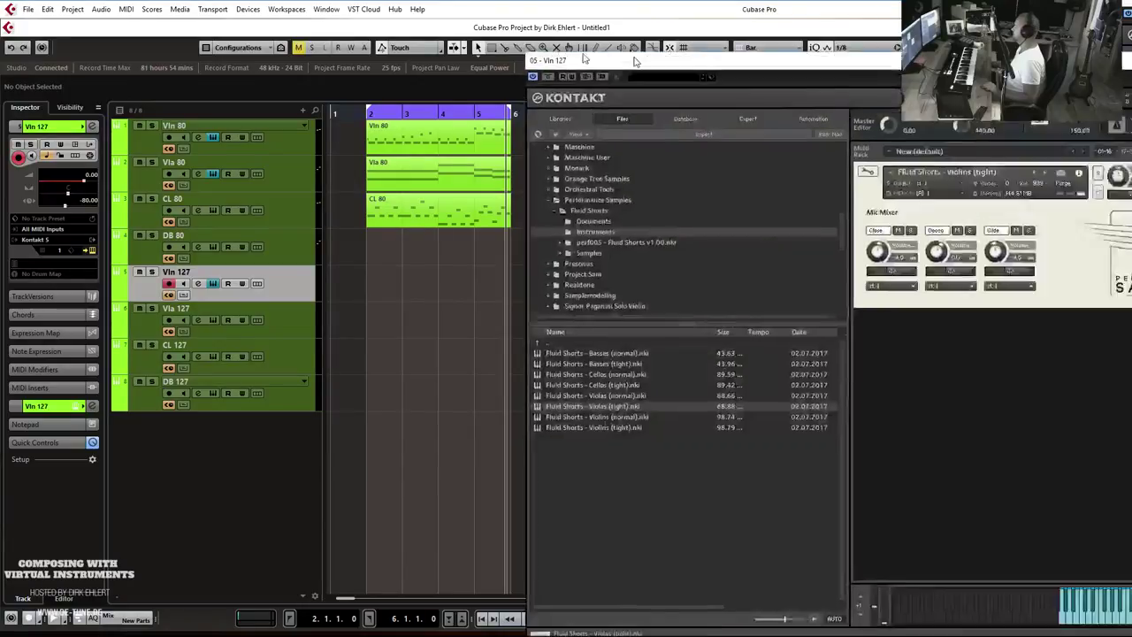
Load the Violins (normal) patch into Vln 127's Kontakt, replacing the tight patch
{"action": "left_click_drag", "start_coordinate": [634, 57], "coordinate": [117, 44]}
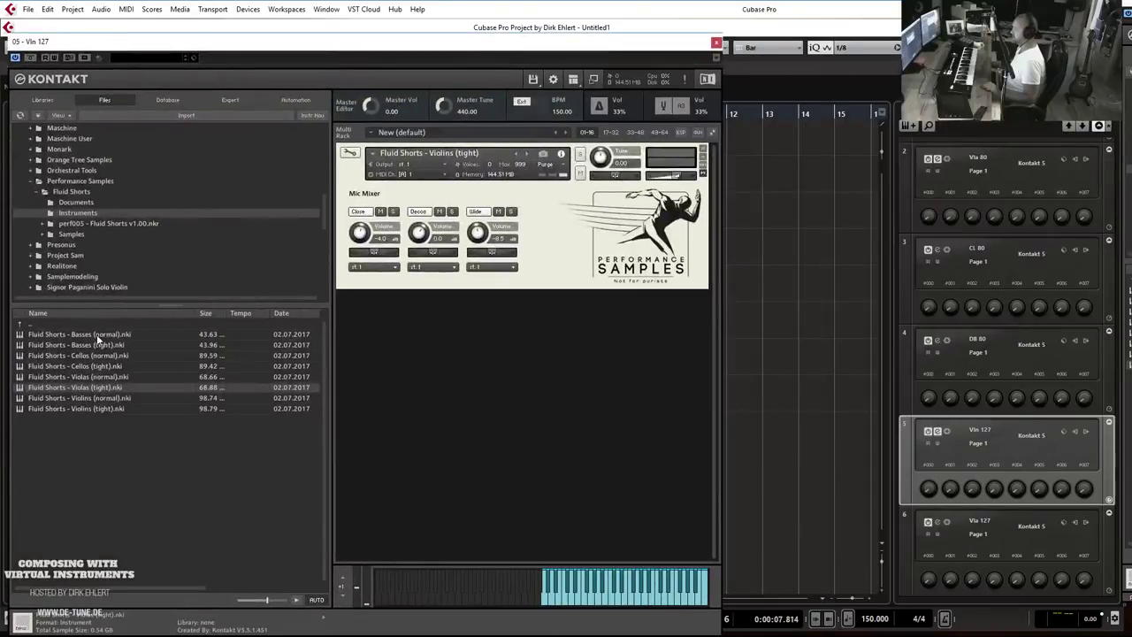
{"action": "left_click", "coordinate": [77, 400]}
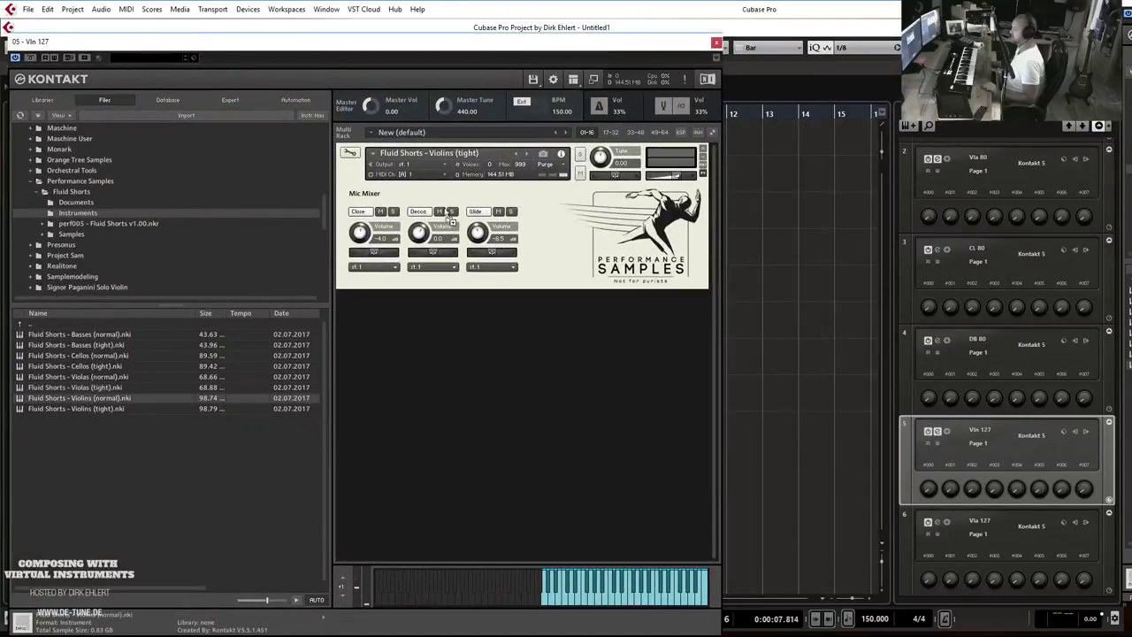
{"action": "left_click_drag", "start_coordinate": [438, 169], "coordinate": [441, 170]}
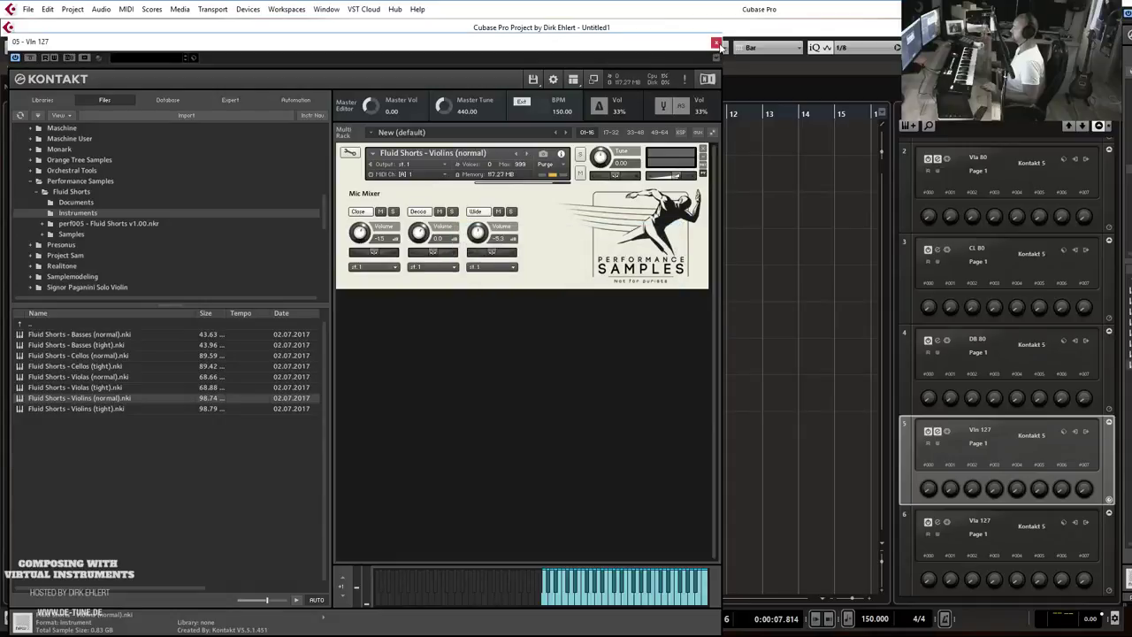
{"action": "left_click", "coordinate": [717, 43]}
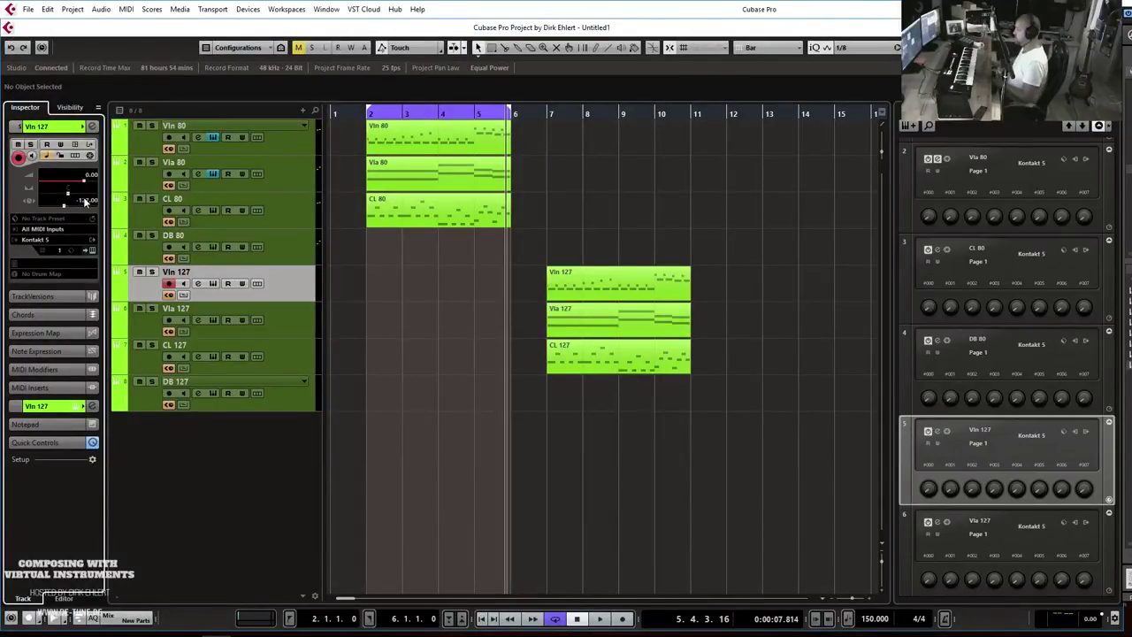
Load the Violas (normal) patch into Vla 127's Kontakt instead of the tight patch
{"action": "left_click", "coordinate": [204, 314]}
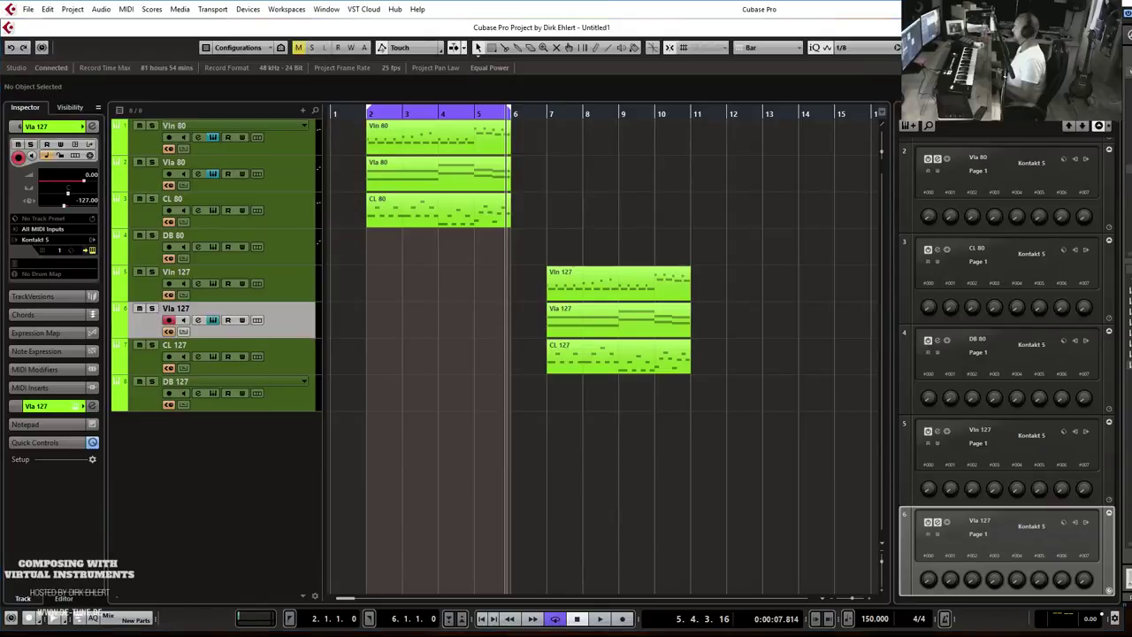
{"action": "left_click_drag", "start_coordinate": [1131, 36], "coordinate": [116, 35]}
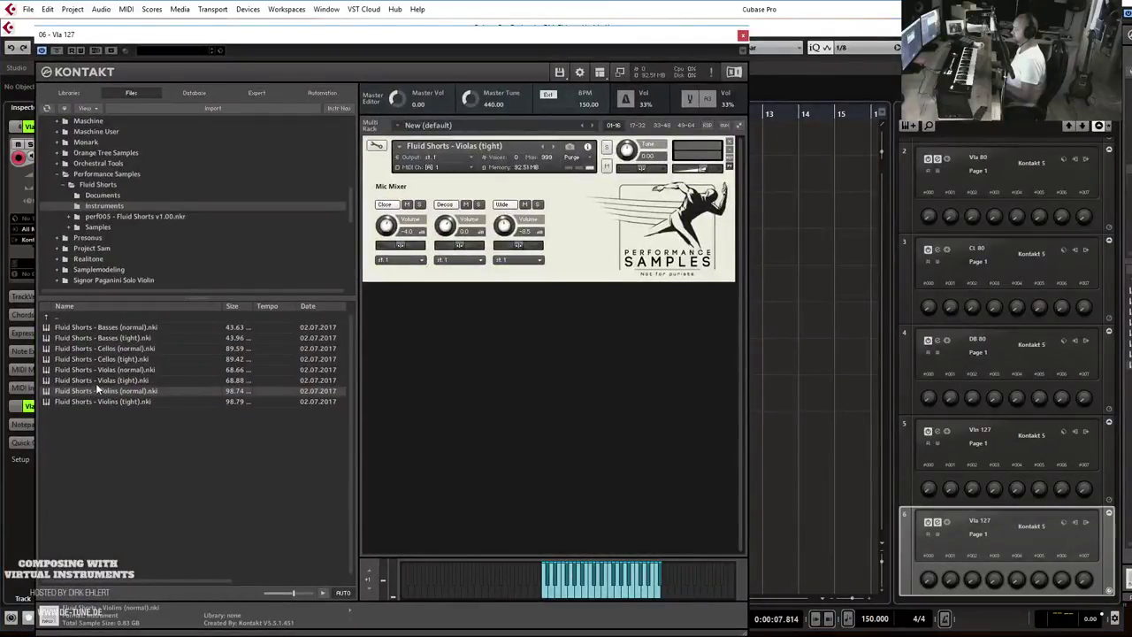
{"action": "left_click_drag", "start_coordinate": [96, 368], "coordinate": [407, 316]}
{"action": "left_click_drag", "start_coordinate": [501, 158], "coordinate": [501, 157]}
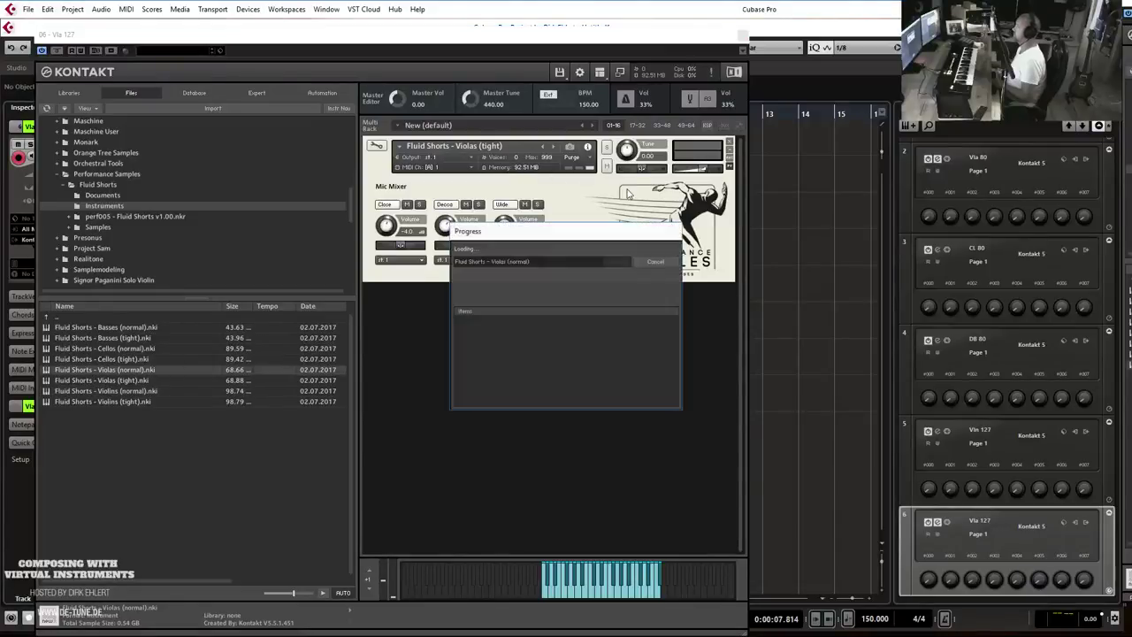
{"action": "left_click", "coordinate": [743, 37]}
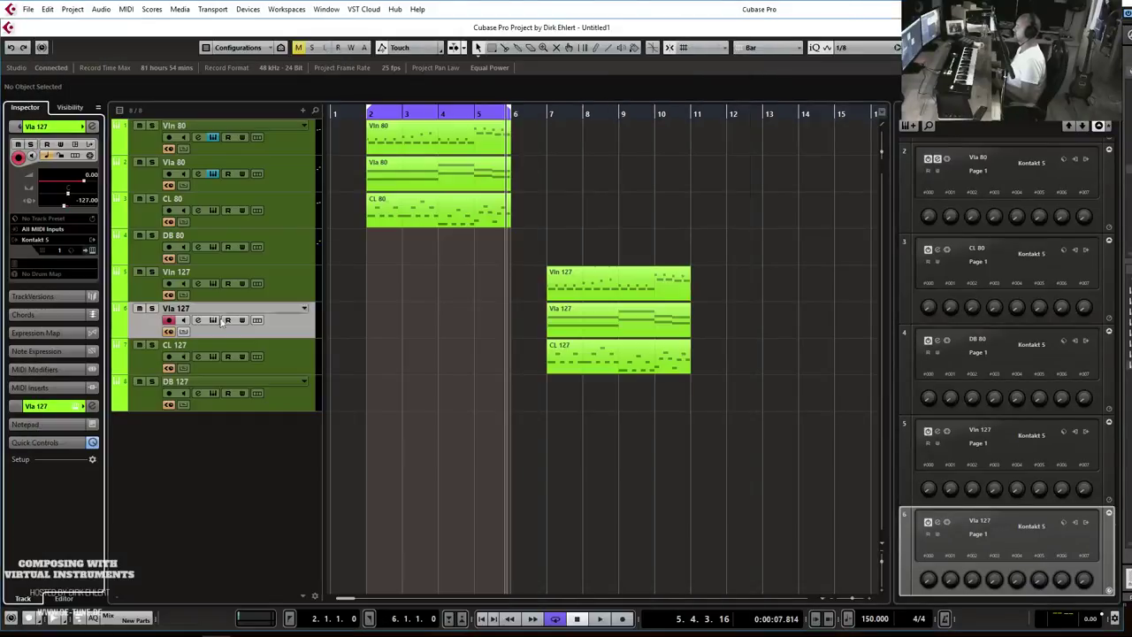
Replace Cellos (tight) with Cellos (normal) in CL 127's Kontakt
{"action": "left_click", "coordinate": [189, 343]}
{"action": "left_click", "coordinate": [92, 250]}
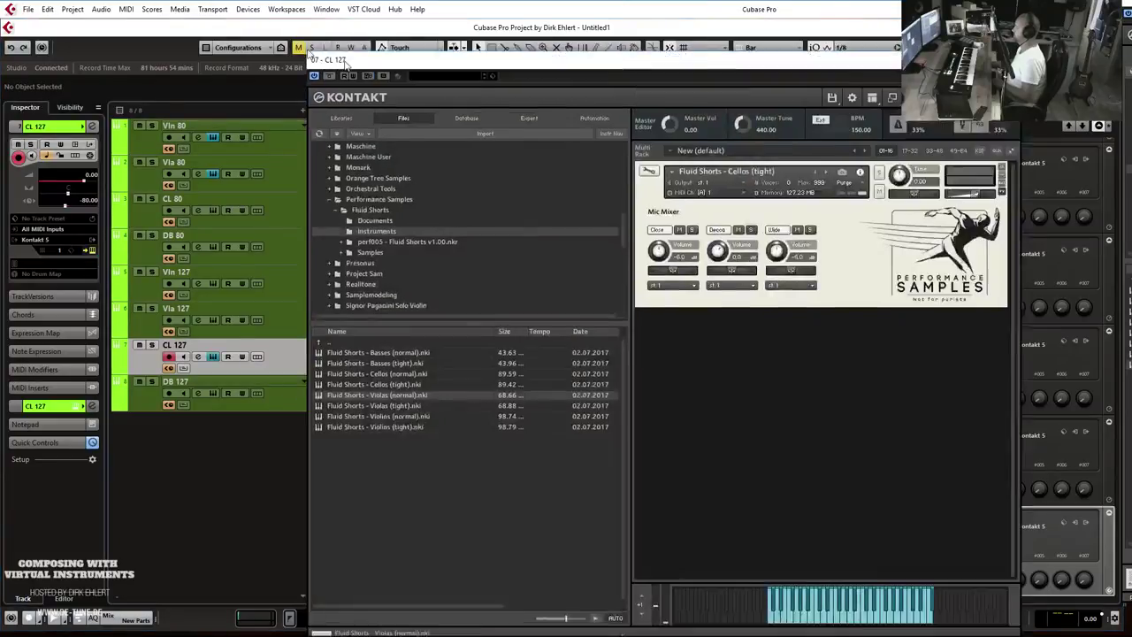
{"action": "left_click_drag", "start_coordinate": [342, 59], "coordinate": [296, 42]}
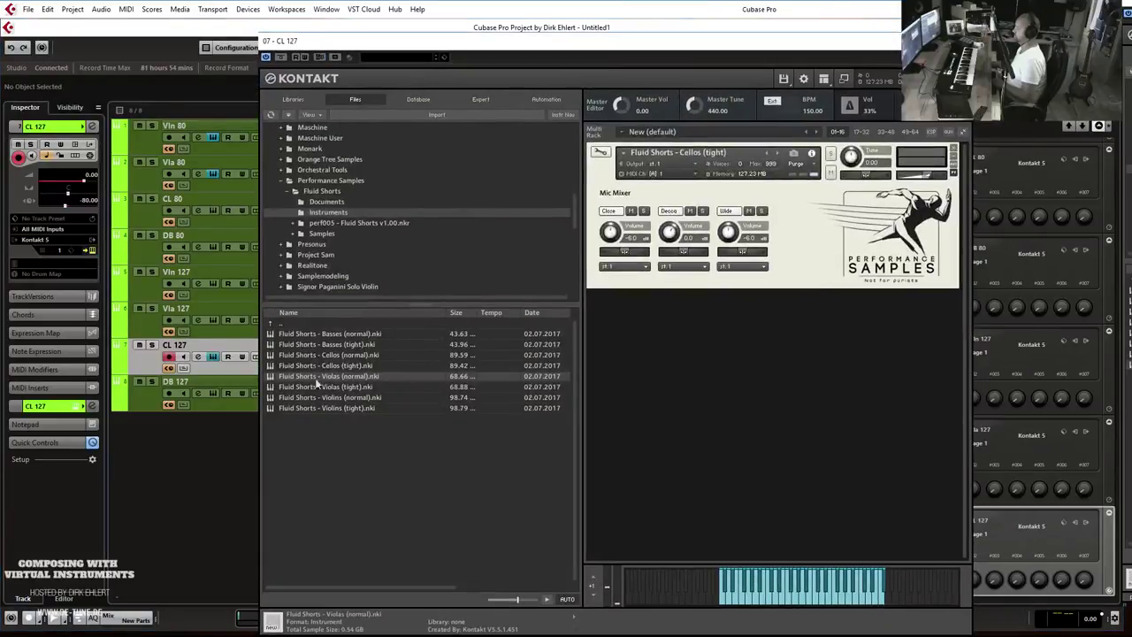
{"action": "left_click", "coordinate": [331, 355]}
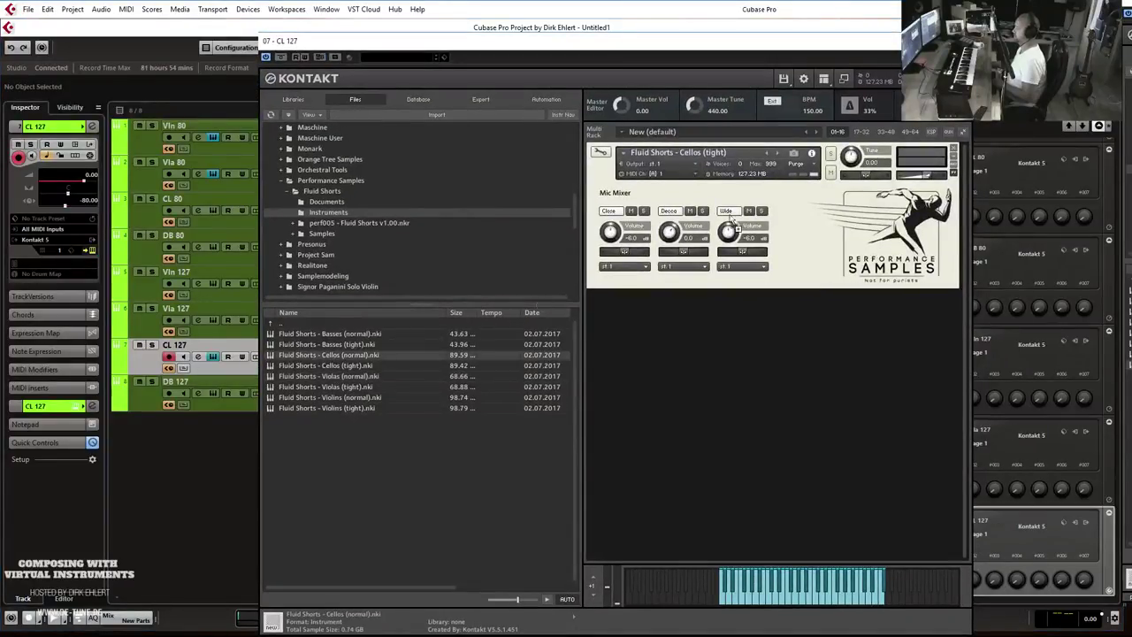
{"action": "left_click_drag", "start_coordinate": [750, 158], "coordinate": [751, 158]}
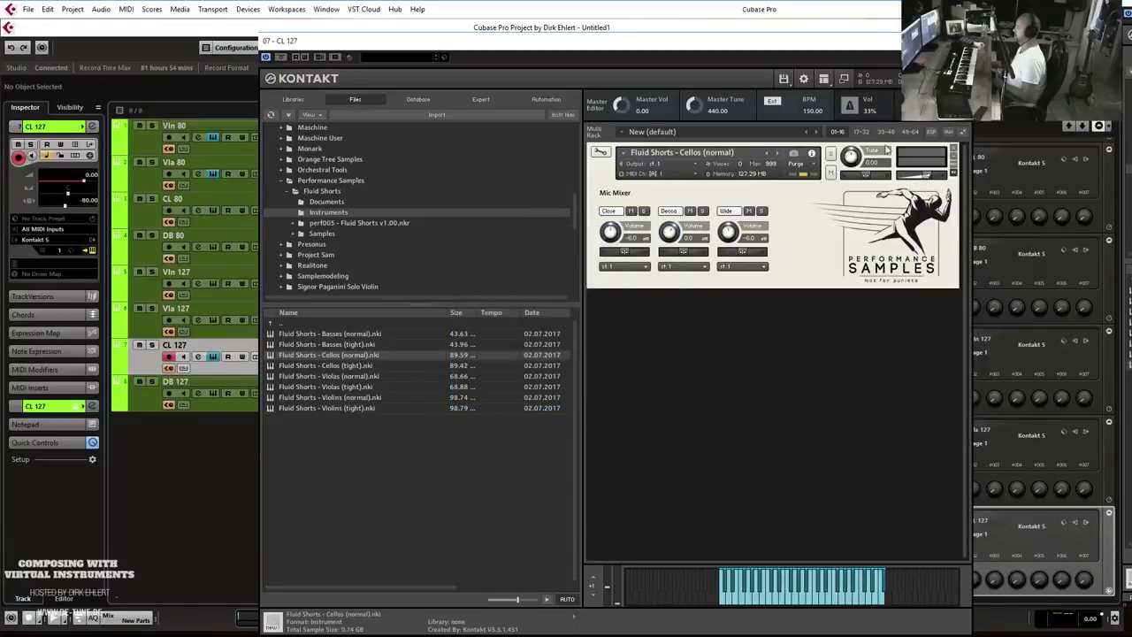
{"action": "left_click", "coordinate": [960, 41]}
Load Fluid Shorts - Basses (normal) for DB 127 and close its Kontakt window
{"action": "left_click", "coordinate": [191, 381]}
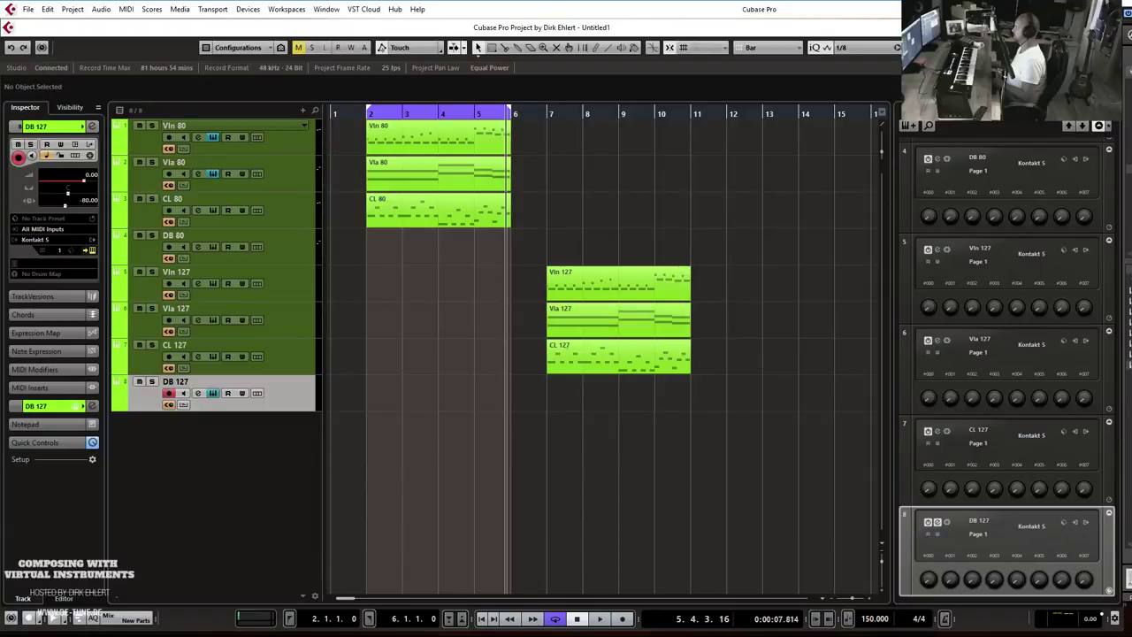
{"action": "left_click_drag", "start_coordinate": [690, 109], "coordinate": [411, 60]}
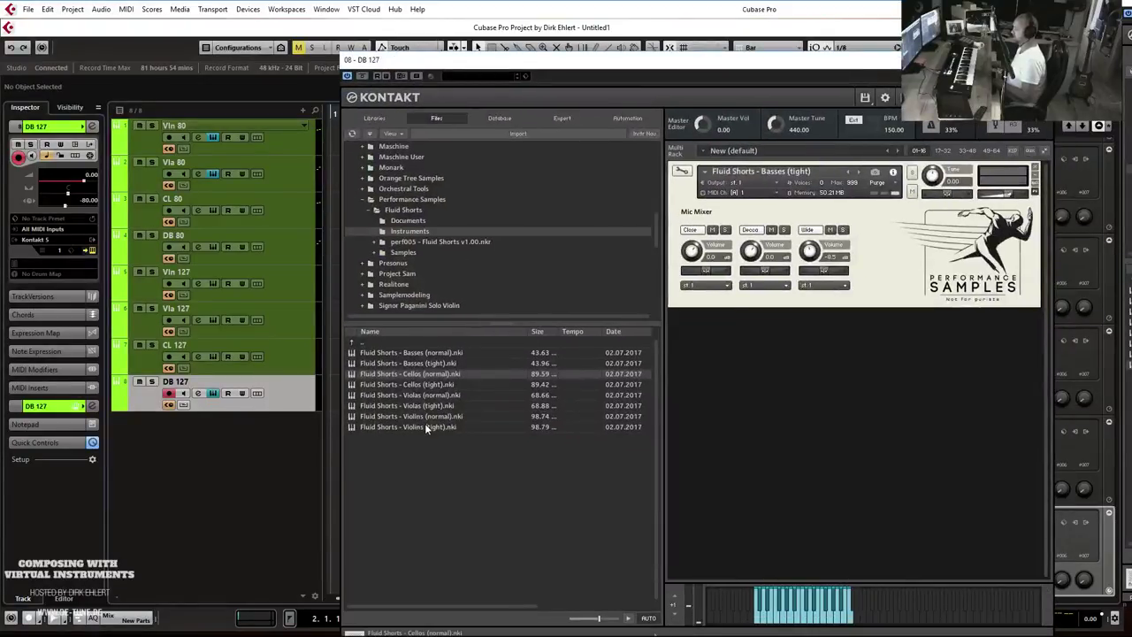
{"action": "left_click", "coordinate": [406, 352]}
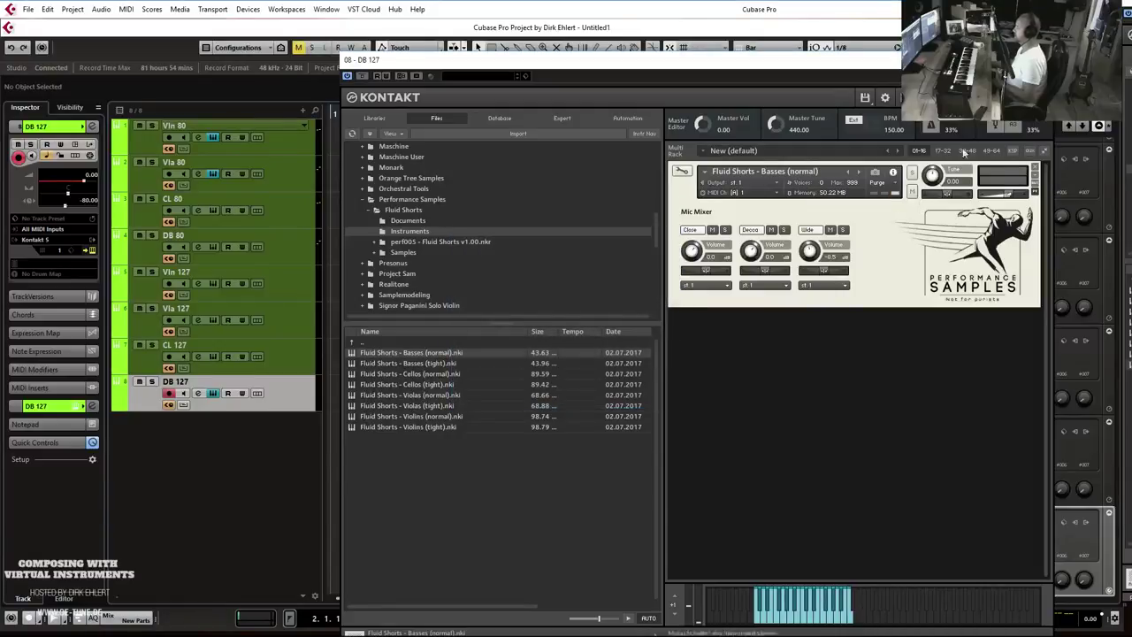
{"action": "left_click", "coordinate": [1041, 60]}
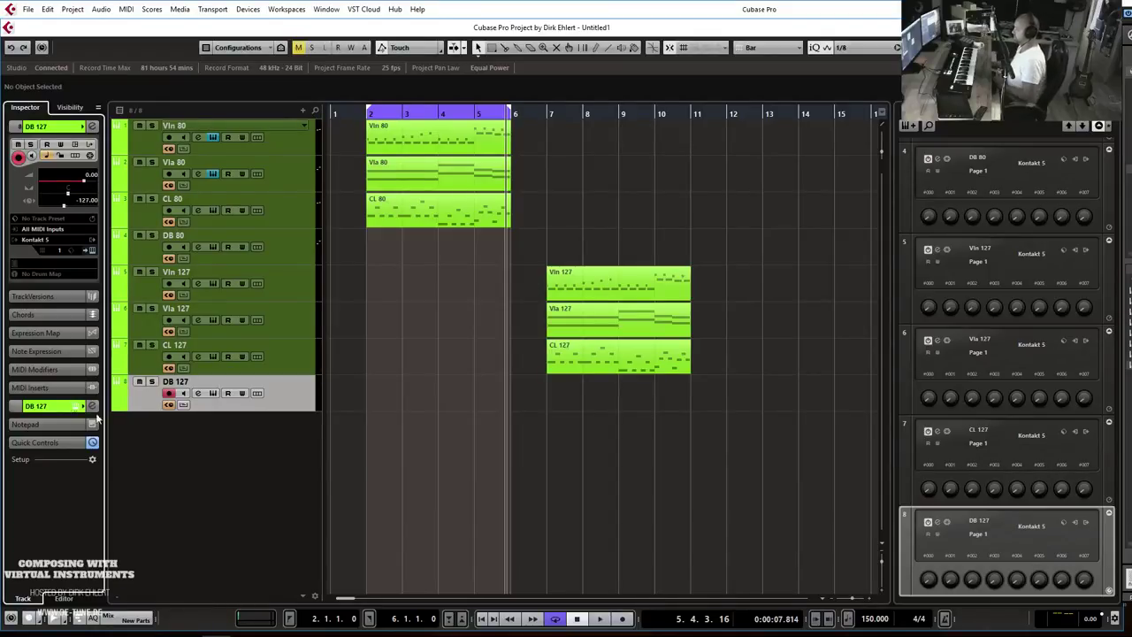
Extend the cycle range's right locator to bar 11 and stop playback
{"action": "left_click", "coordinate": [283, 357]}
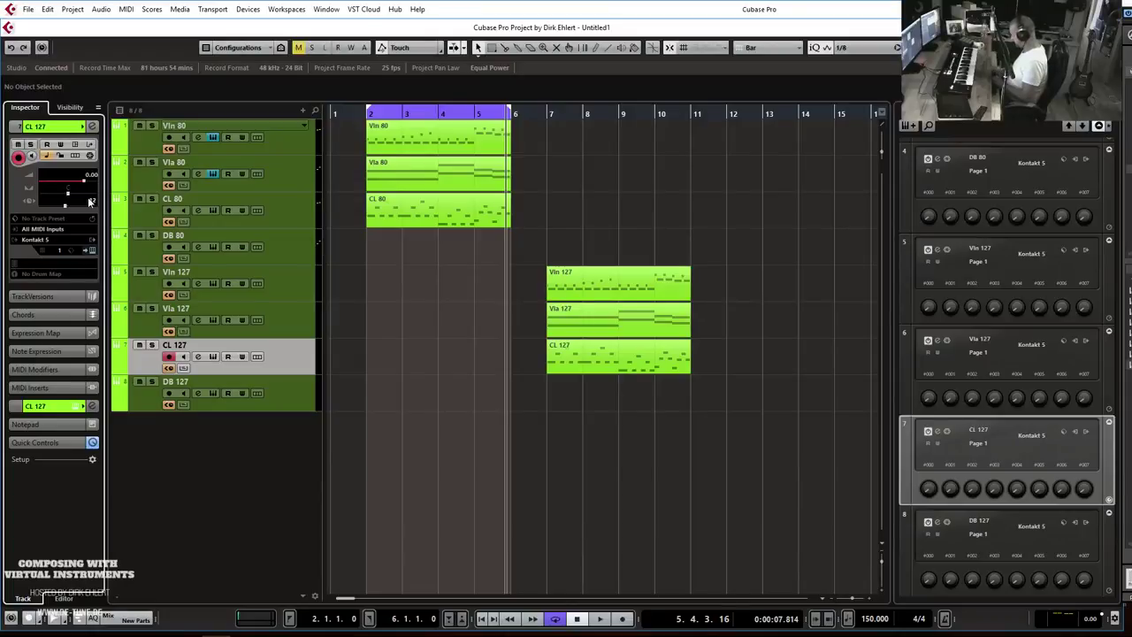
{"action": "left_click_drag", "start_coordinate": [509, 108], "coordinate": [590, 120]}
{"action": "left_click_drag", "start_coordinate": [697, 129], "coordinate": [695, 130]}
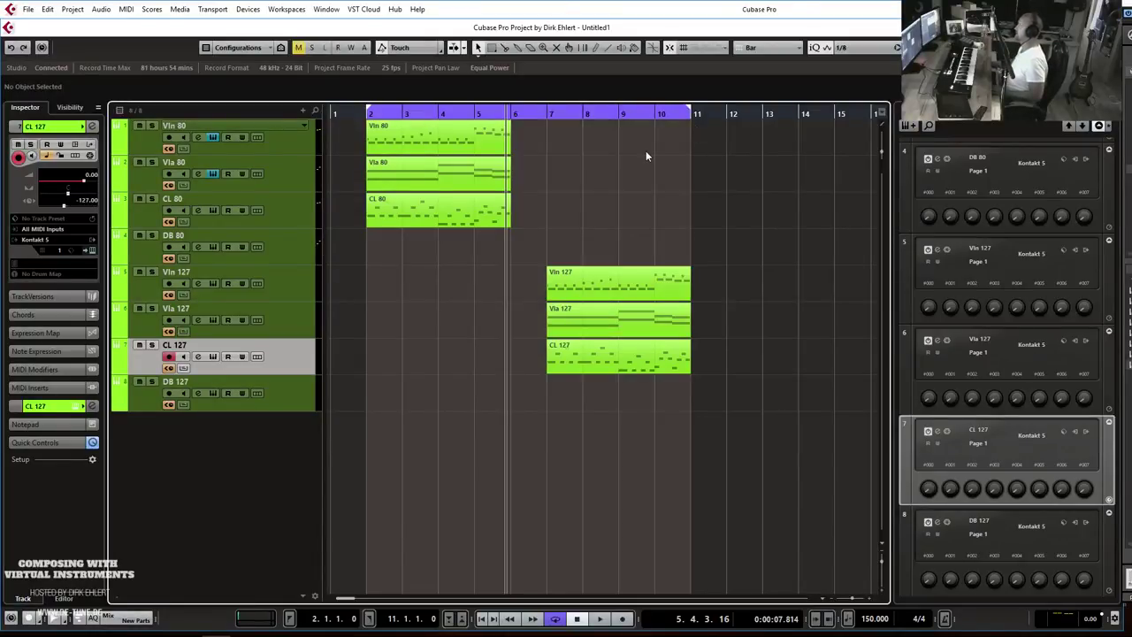
{"action": "key", "text": "space"}
{"action": "key", "text": "space"}
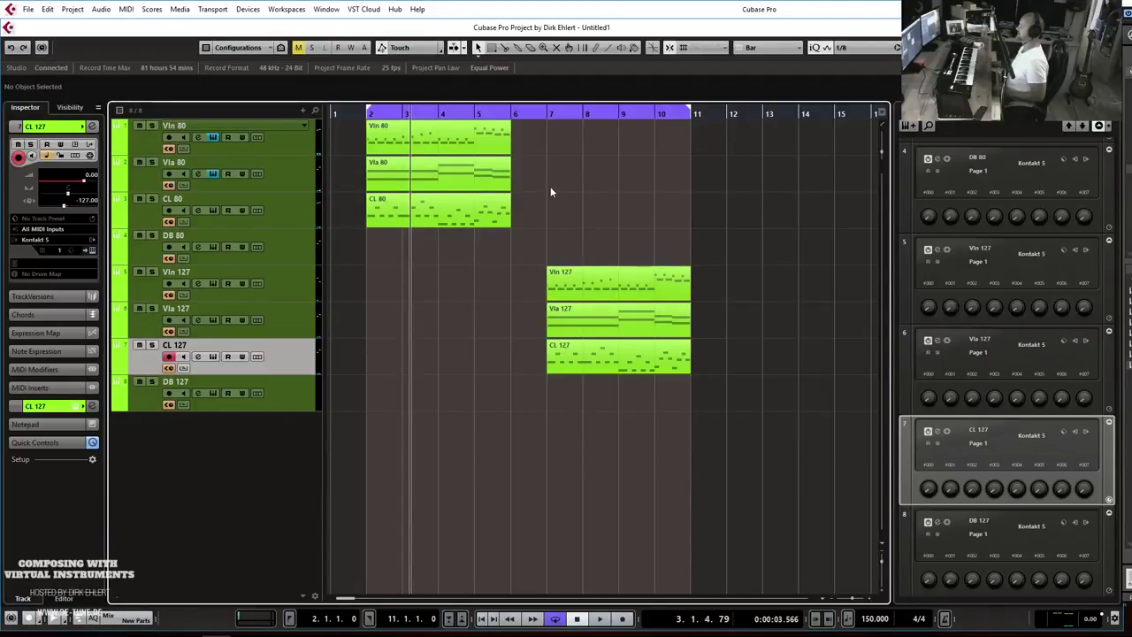
Play the arrangement back from bar 2, then select the DB 80 track
{"action": "left_click", "coordinate": [514, 114]}
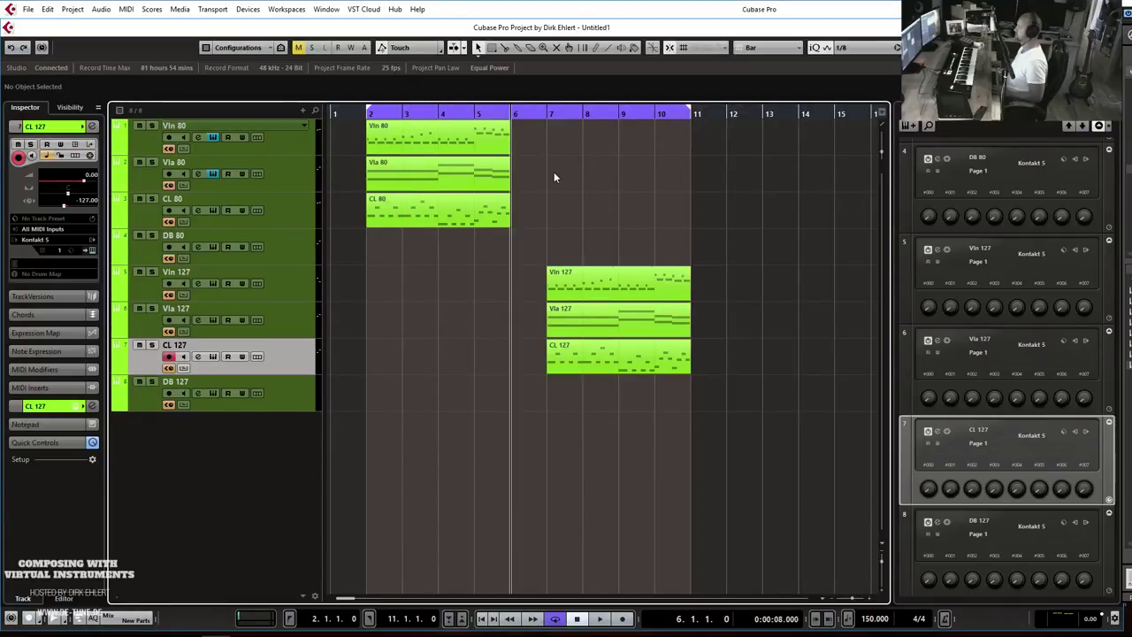
{"action": "key", "text": "1"}
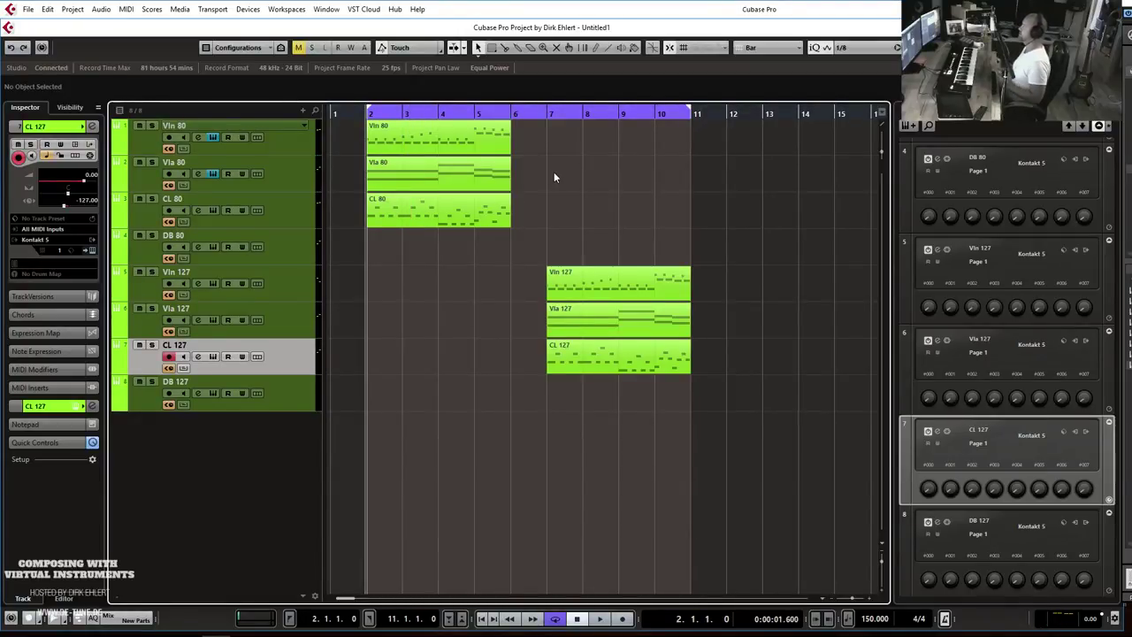
{"action": "key", "text": "space"}
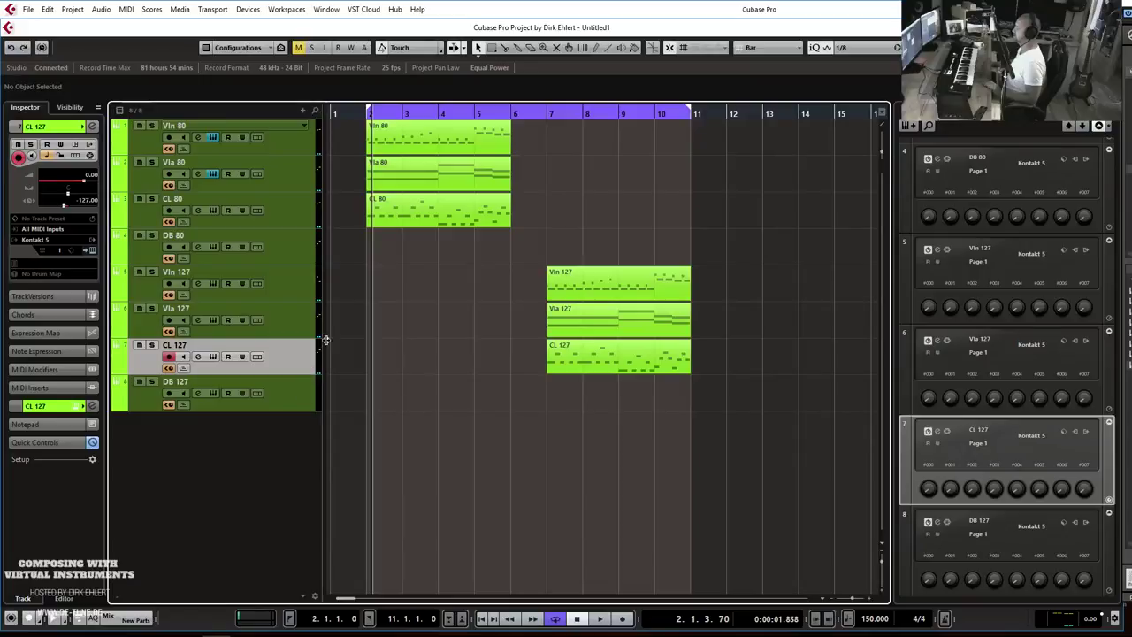
{"action": "left_click", "coordinate": [447, 266]}
{"action": "left_click", "coordinate": [298, 252]}
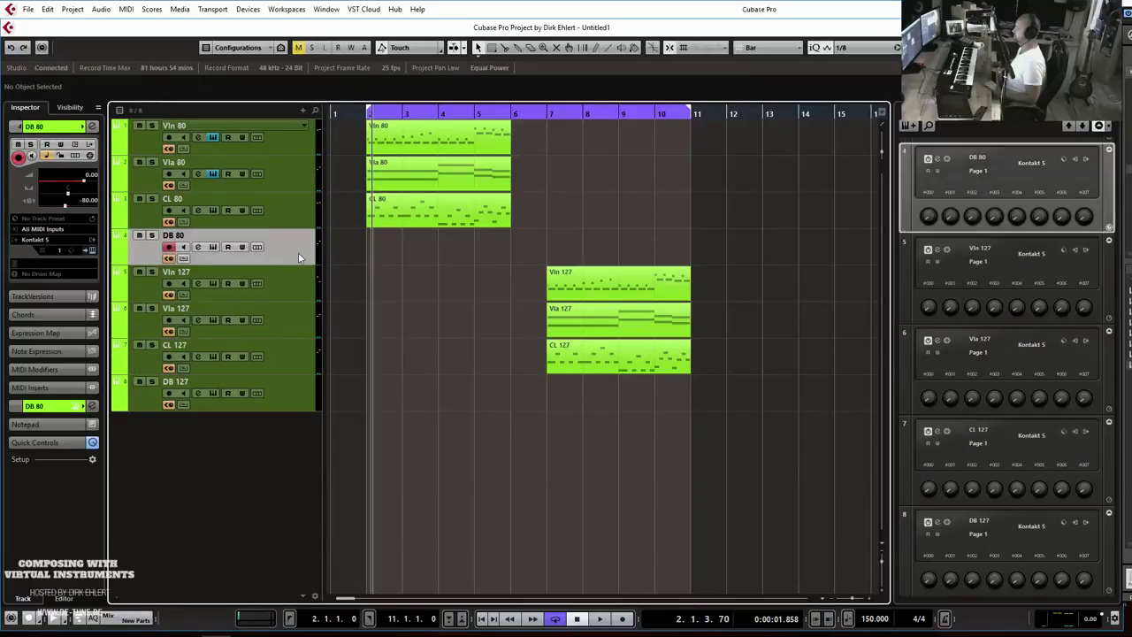
Draw a DB 80 part over bars 2–6 and set grid 1/4 and quantize 1/8
{"action": "left_click_drag", "start_coordinate": [368, 242], "coordinate": [511, 244]}
{"action": "double_click", "coordinate": [396, 260]}
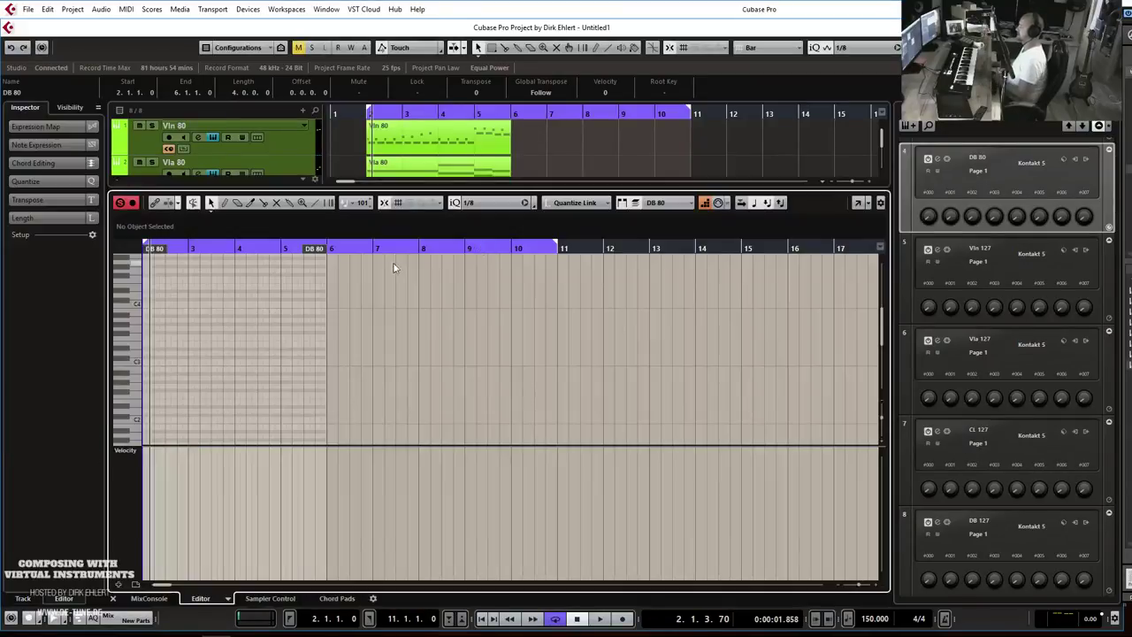
{"action": "left_click", "coordinate": [482, 204]}
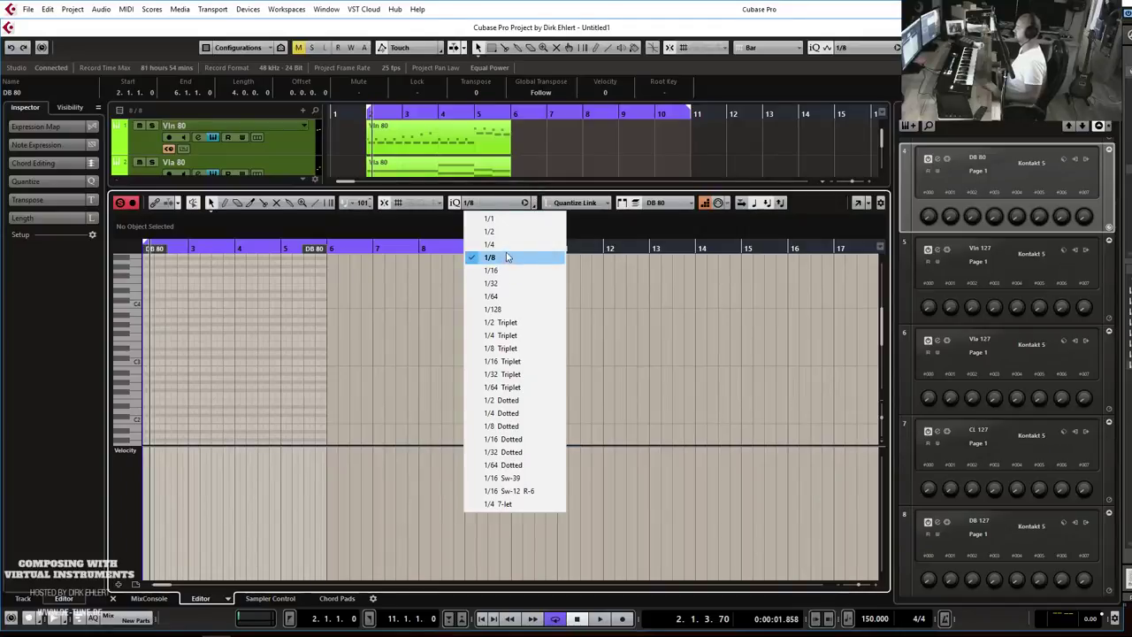
{"action": "left_click", "coordinate": [505, 255]}
{"action": "left_click", "coordinate": [572, 207]}
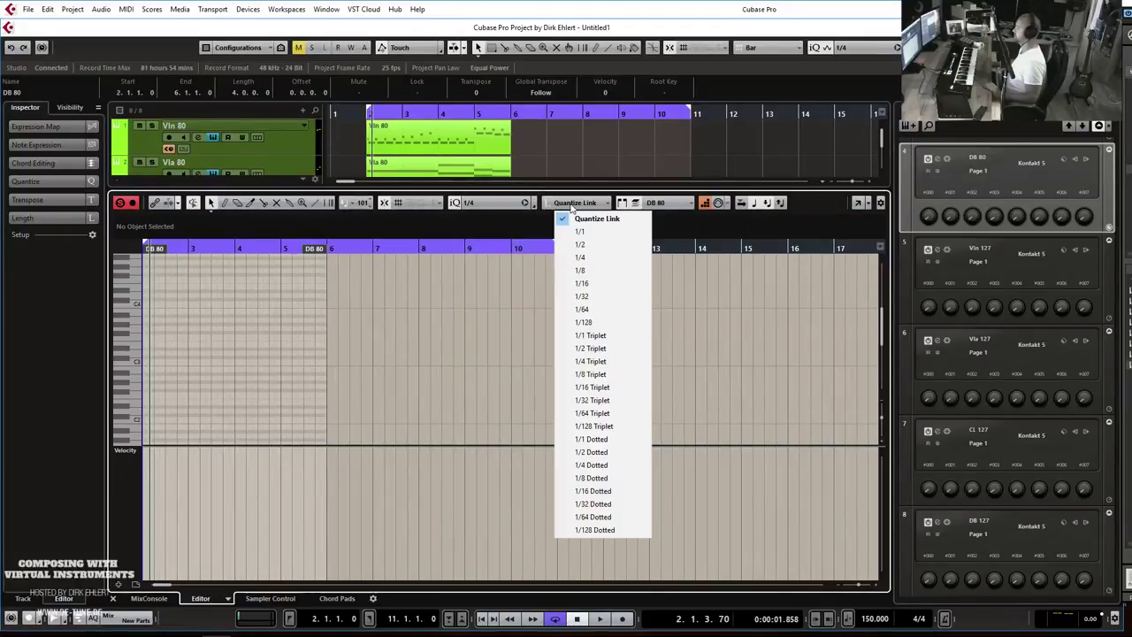
{"action": "left_click", "coordinate": [591, 271]}
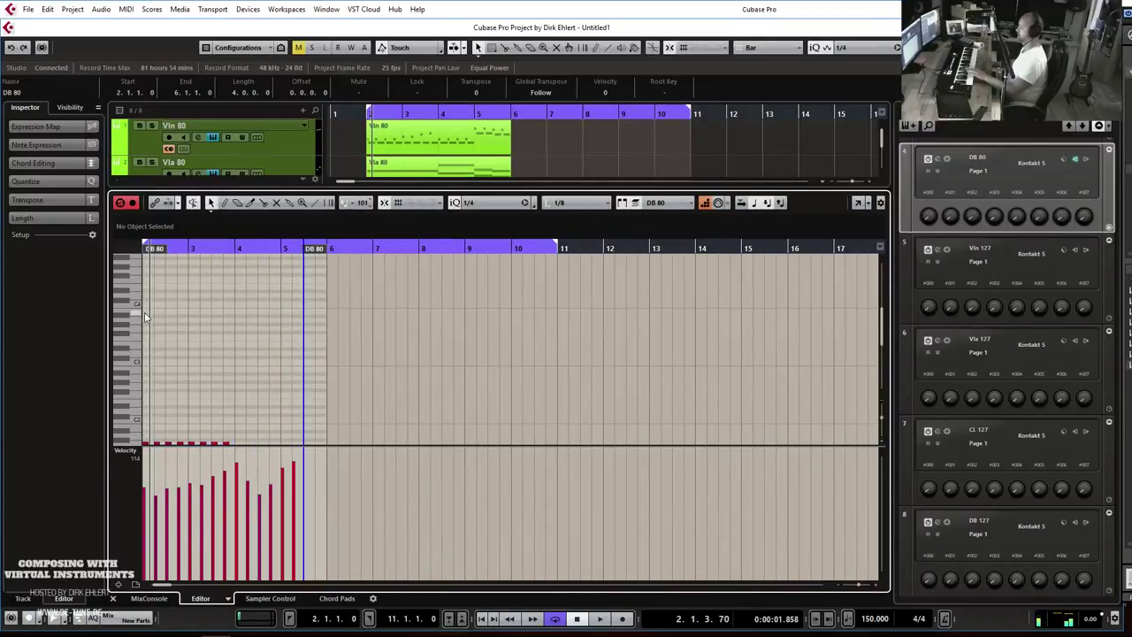
Close the note editor and play the recorded bass line from bar 2
{"action": "scroll", "coordinate": [232, 339], "scroll_direction": "down", "scroll_amount": 3}
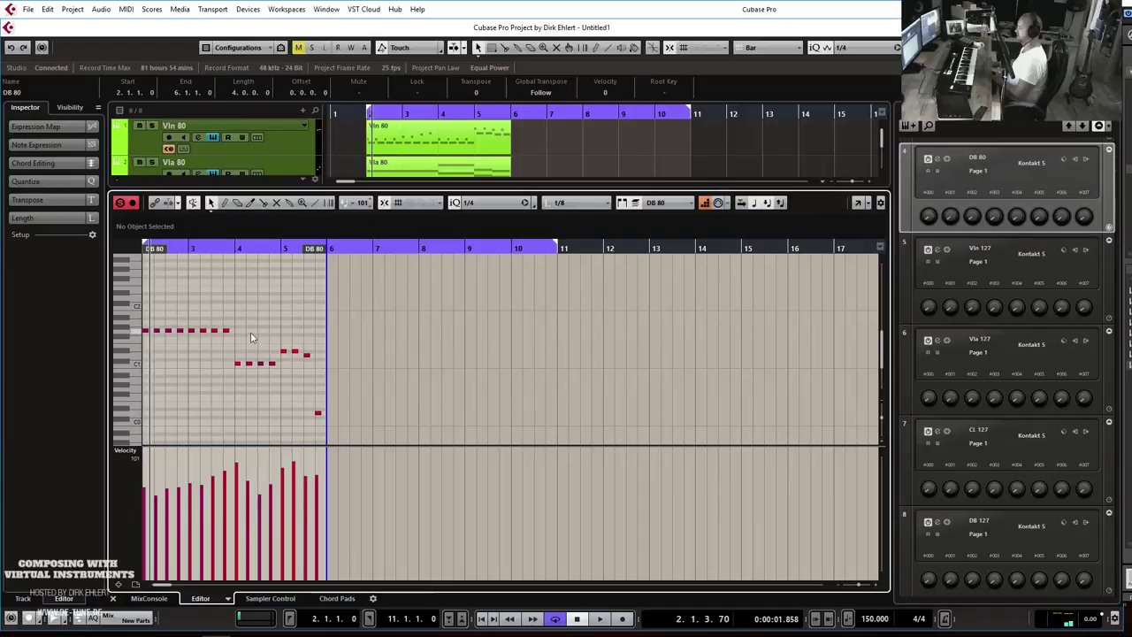
{"action": "key", "text": "Return"}
{"action": "key", "text": "KP_1"}
{"action": "key", "text": "space"}
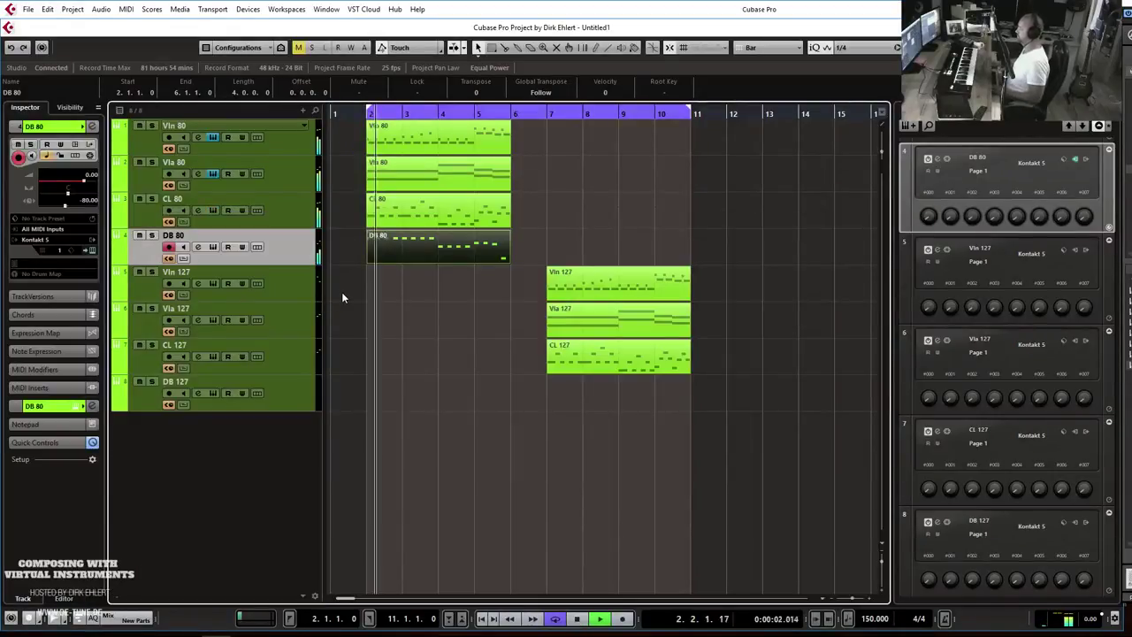
Copy the bass part onto DB 127 and move all four 127 parts to bar 6
{"action": "left_click_drag", "start_coordinate": [418, 253], "coordinate": [602, 387]}
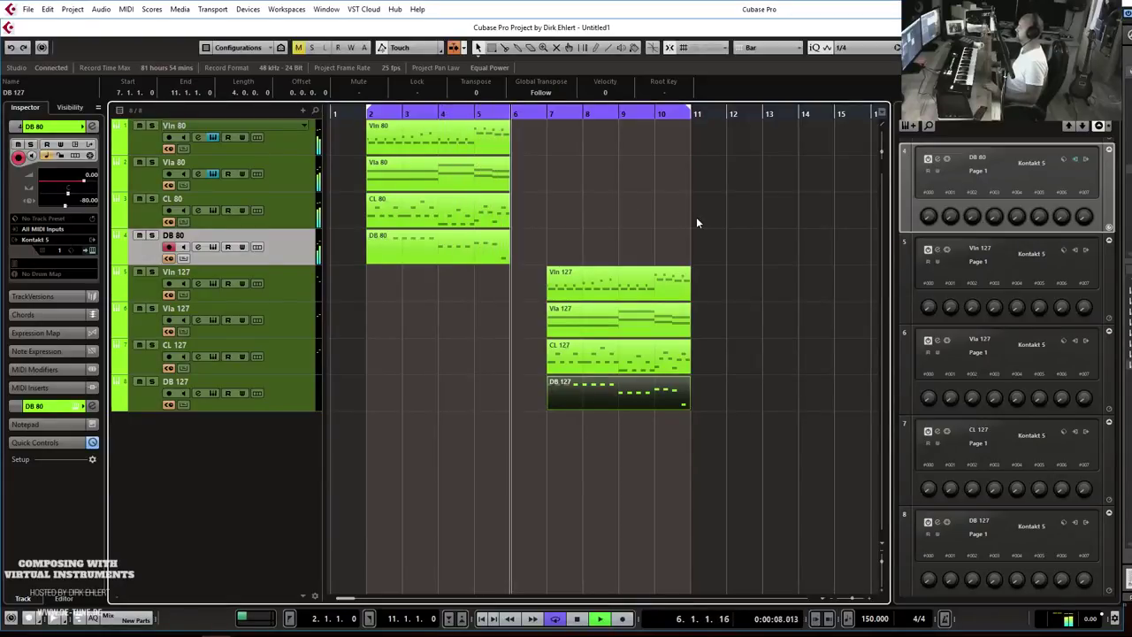
{"action": "key", "text": "space"}
{"action": "left_click_drag", "start_coordinate": [595, 228], "coordinate": [611, 388]}
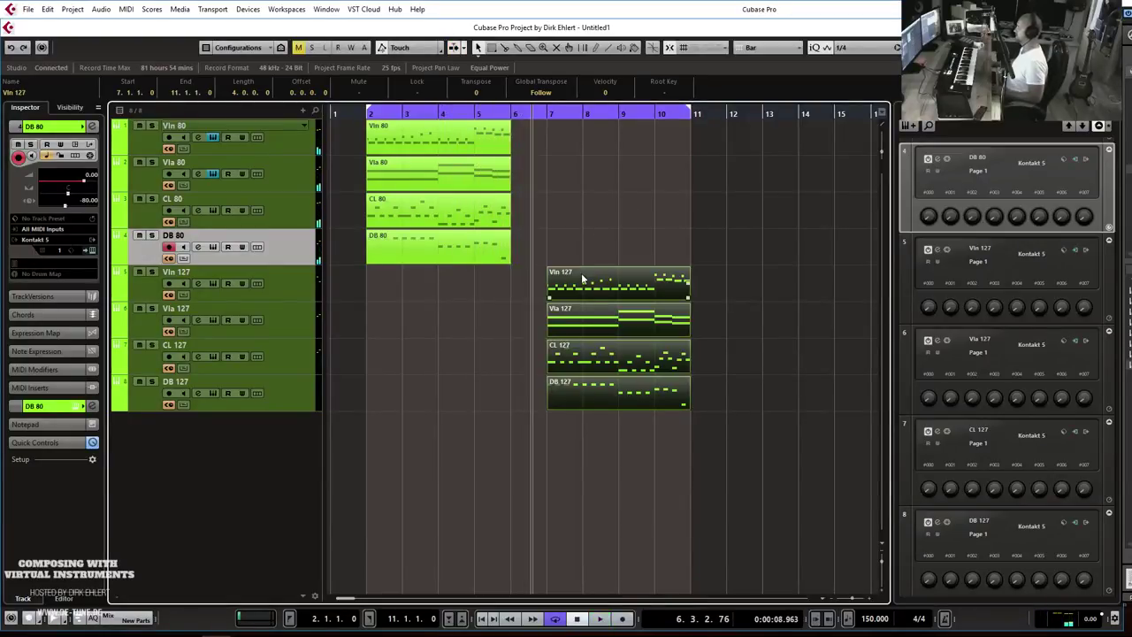
{"action": "left_click_drag", "start_coordinate": [582, 279], "coordinate": [557, 280]}
End the cycle at bar 10, play from bar 2, then select Vln 127
{"action": "left_click_drag", "start_coordinate": [691, 114], "coordinate": [654, 110]}
{"action": "key", "text": "KP_1"}
{"action": "key", "text": "space"}
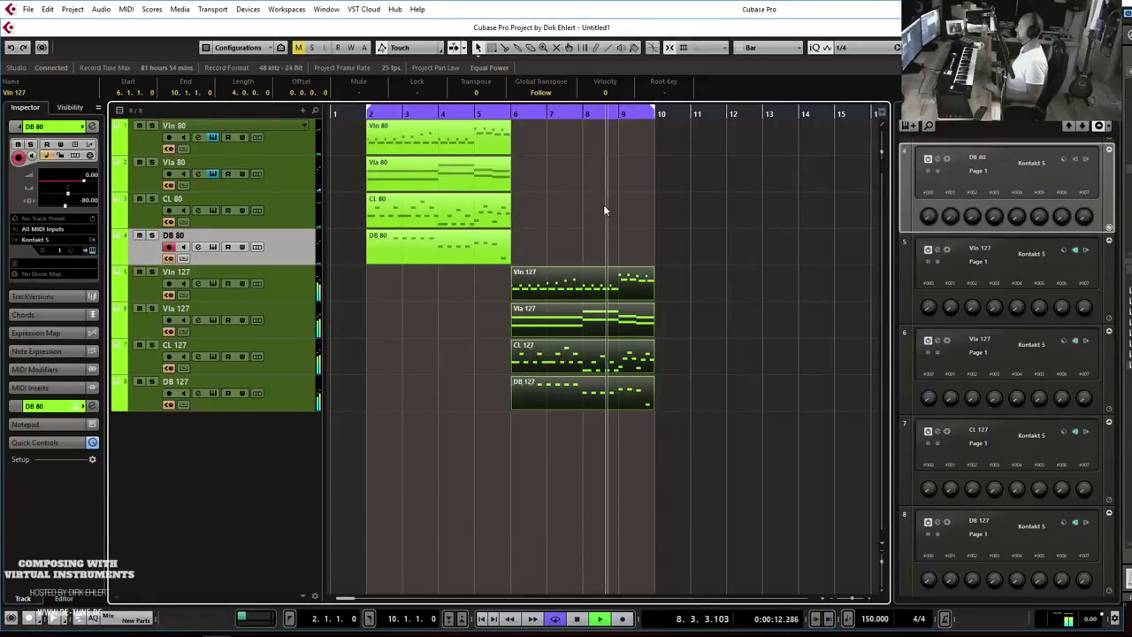
{"action": "key", "text": "space"}
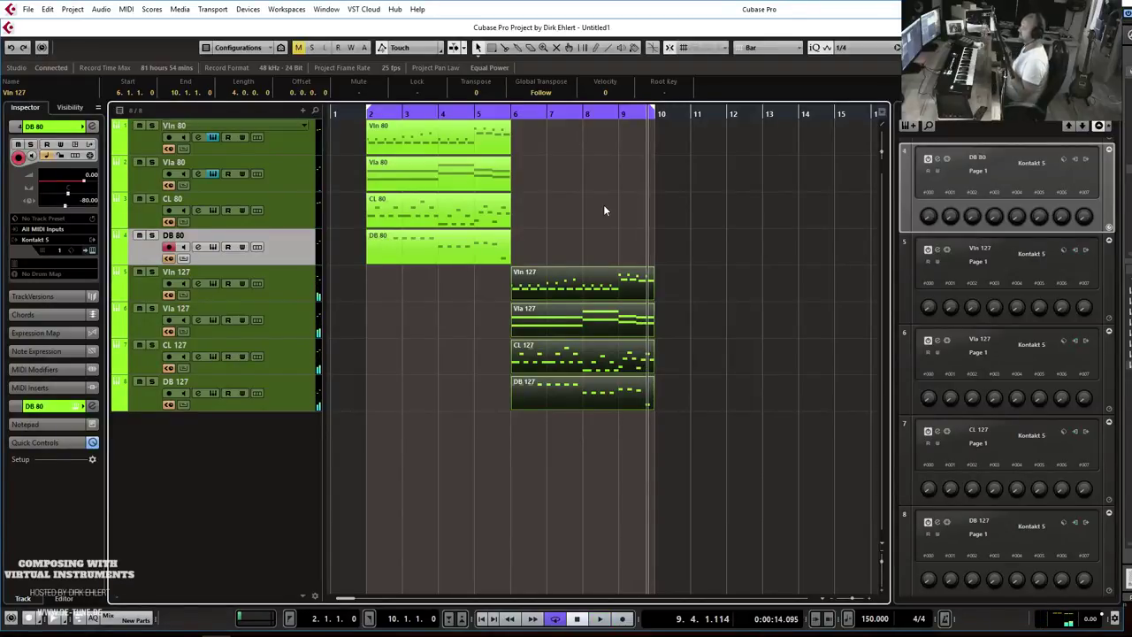
{"action": "left_click", "coordinate": [291, 297]}
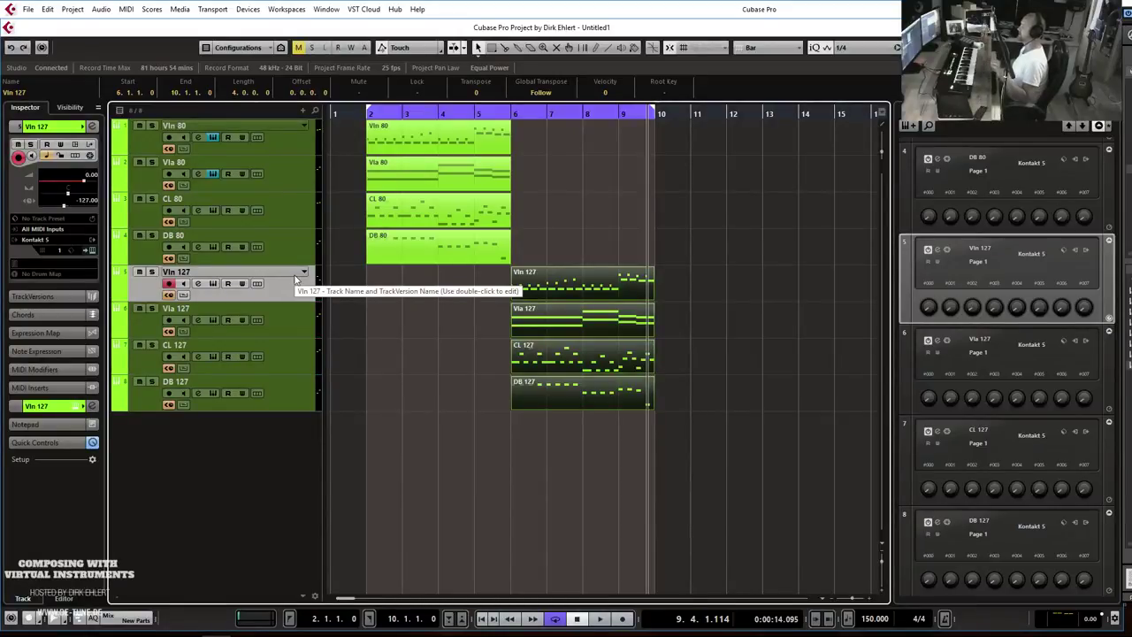
Deselect the 127 parts, play from bar 2 and change the tempo to 80 BPM
{"action": "left_click", "coordinate": [550, 211]}
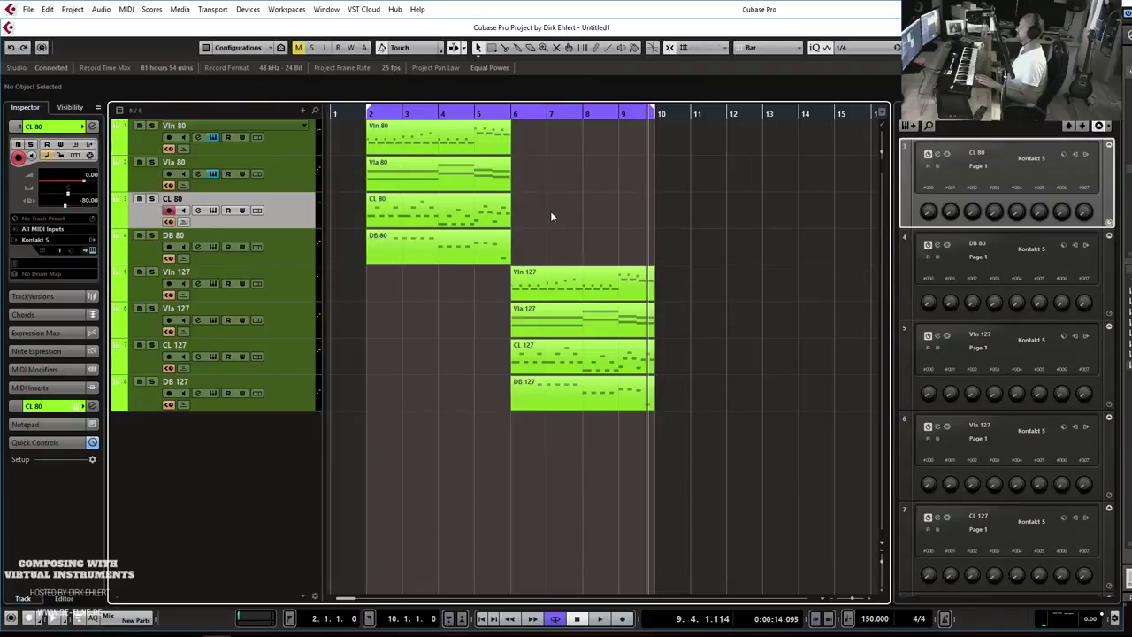
{"action": "key", "text": "space"}
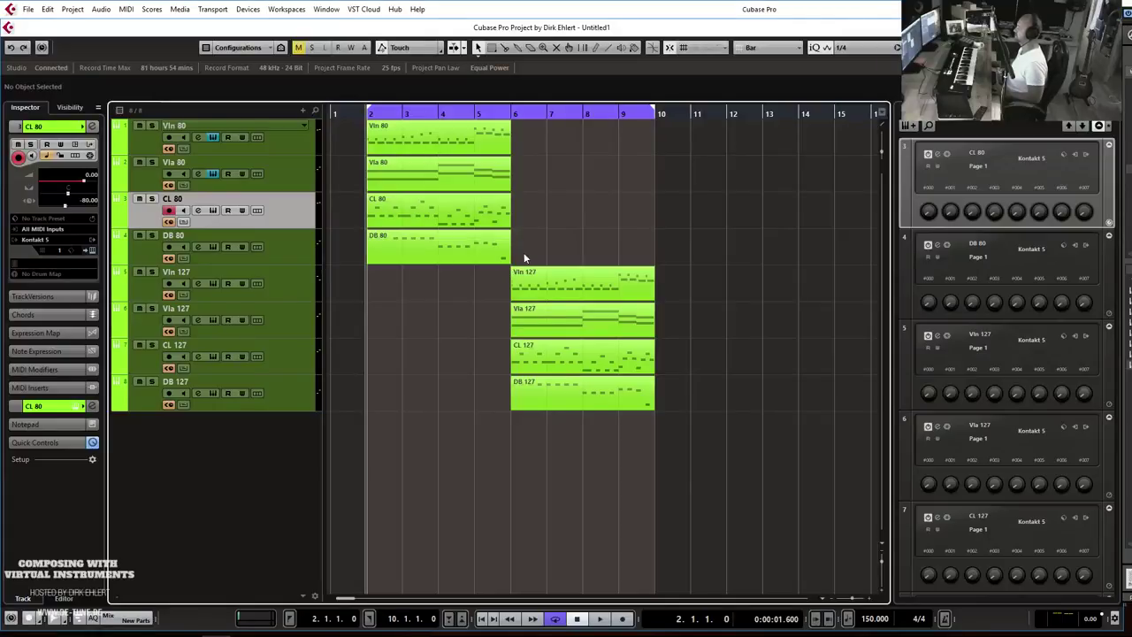
{"action": "key", "text": "space"}
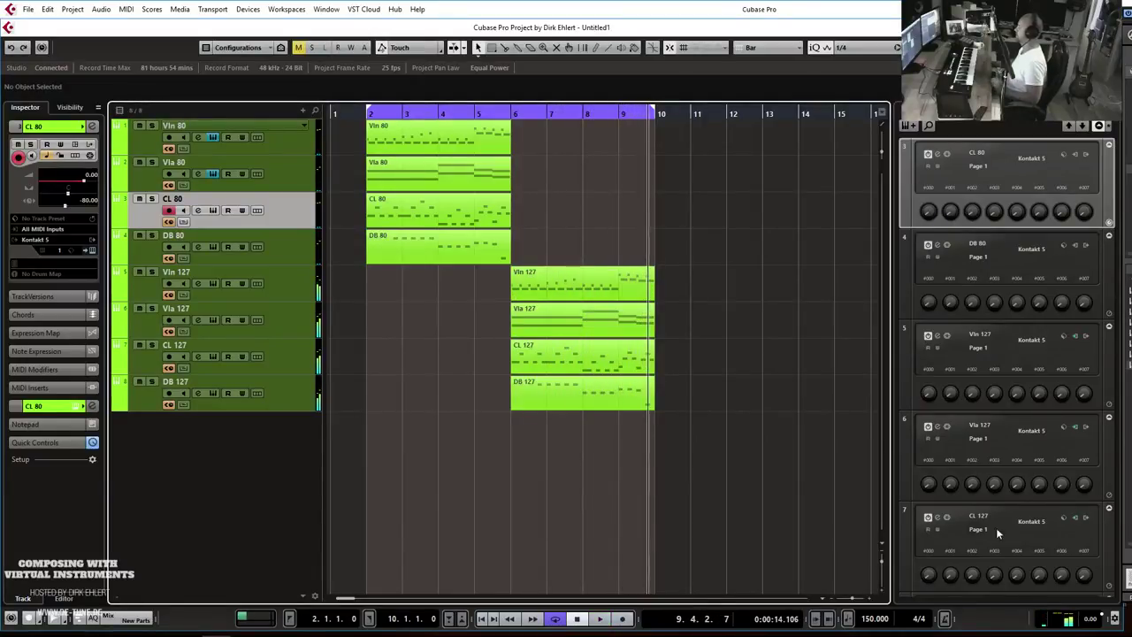
{"action": "double_click", "coordinate": [874, 619]}
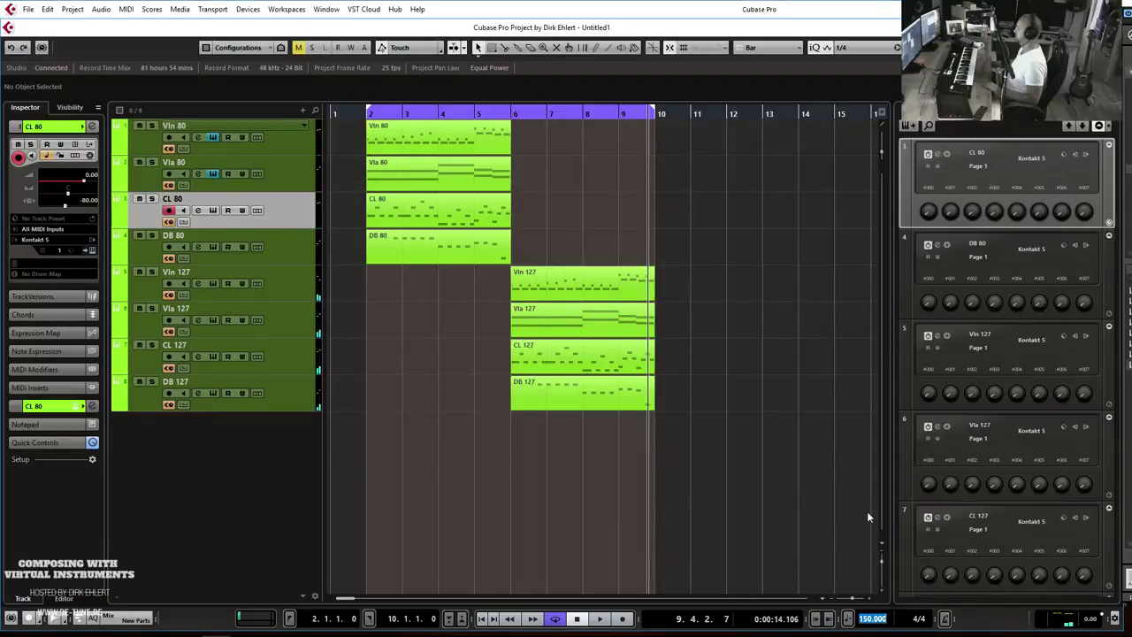
{"action": "type", "text": "80"}
{"action": "key", "text": "Return"}
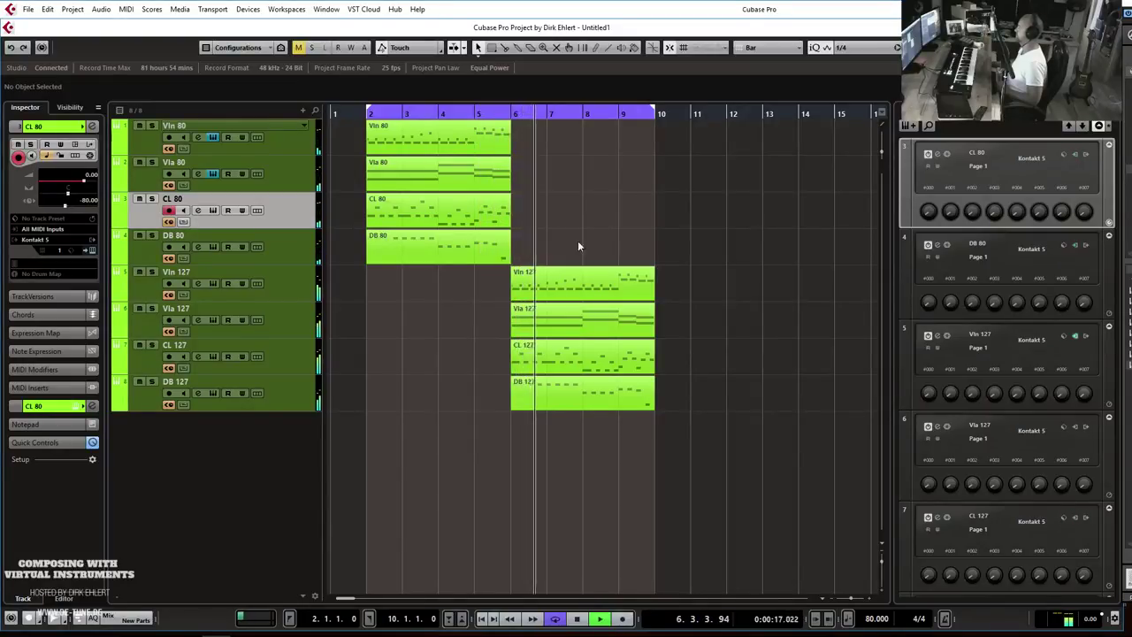
Audition the phrases at the new 180 BPM tempo, then select the four 127 parts
{"action": "key", "text": "space"}
{"action": "key", "text": "space"}
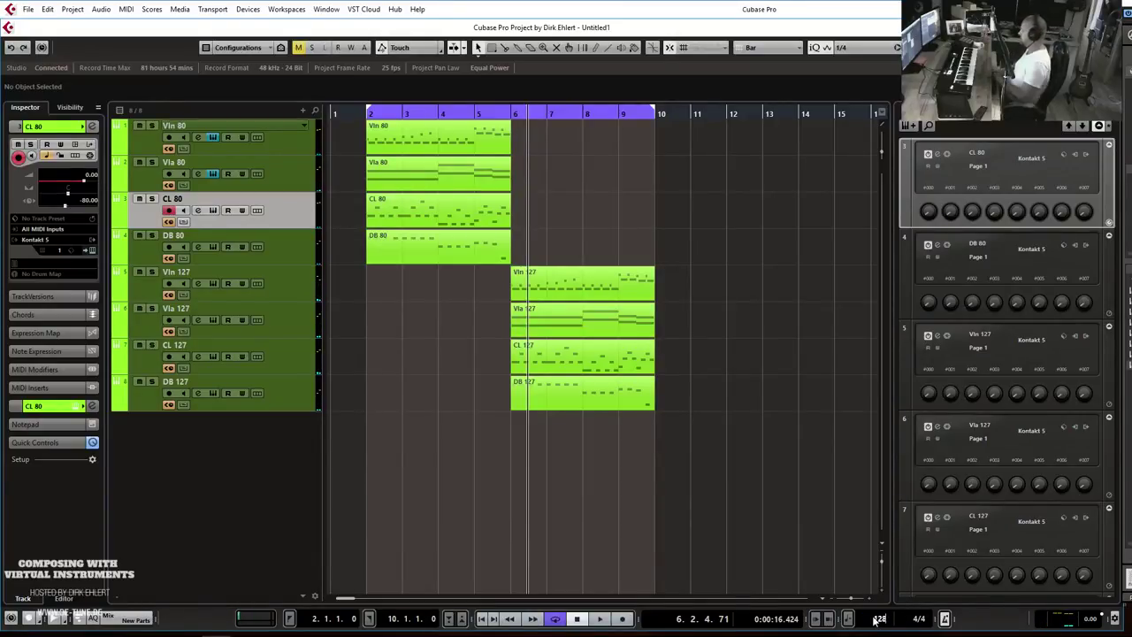
{"action": "key", "text": "space"}
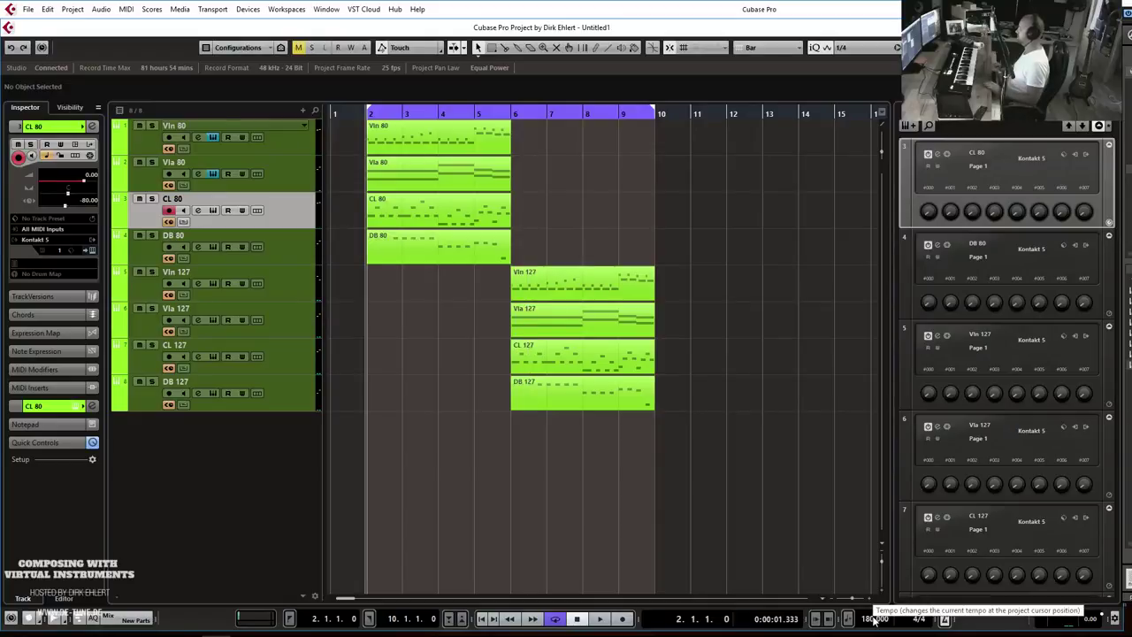
{"action": "key", "text": "space"}
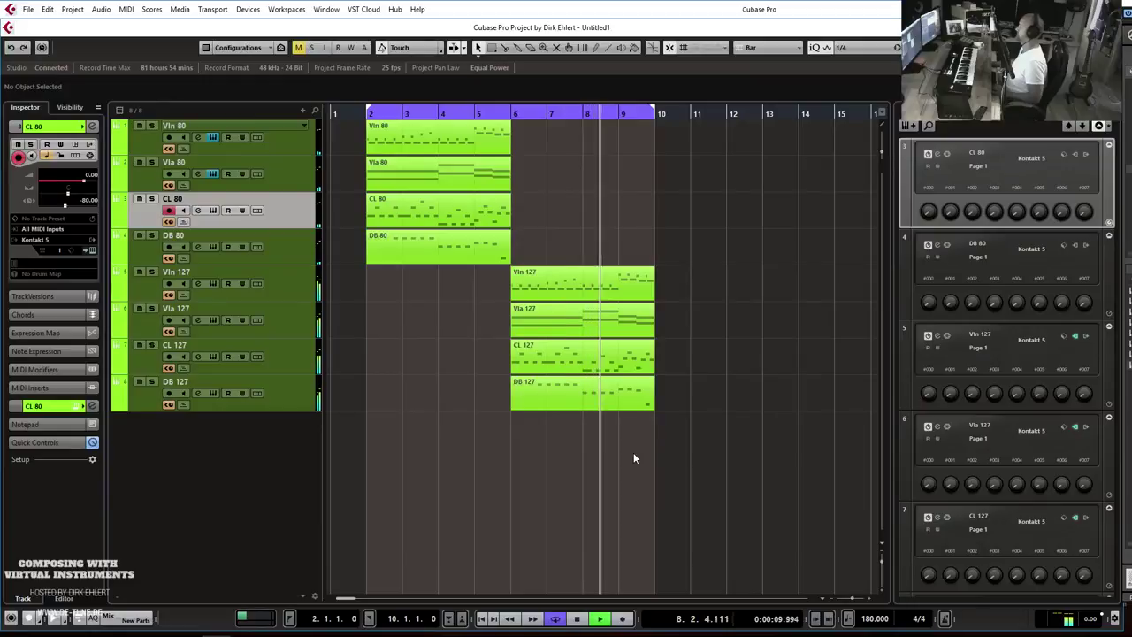
{"action": "key", "text": "space"}
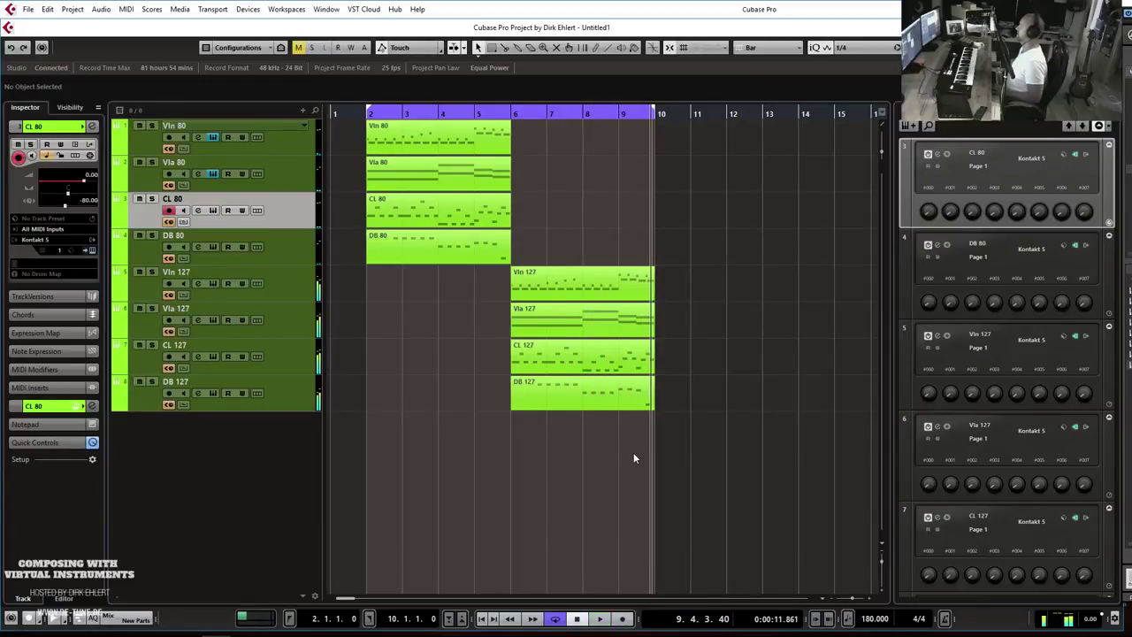
{"action": "left_click_drag", "start_coordinate": [574, 223], "coordinate": [648, 430]}
Delete the four 127 parts and zoom the timeline to frame the remaining parts
{"action": "key", "text": "Delete"}
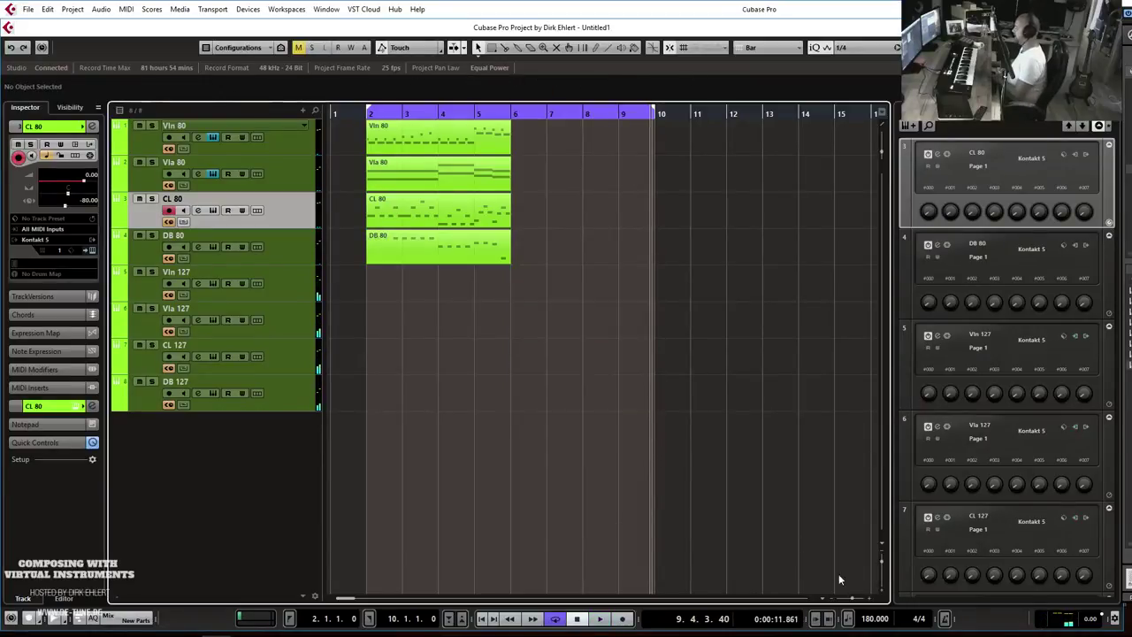
{"action": "double_click", "coordinate": [874, 619]}
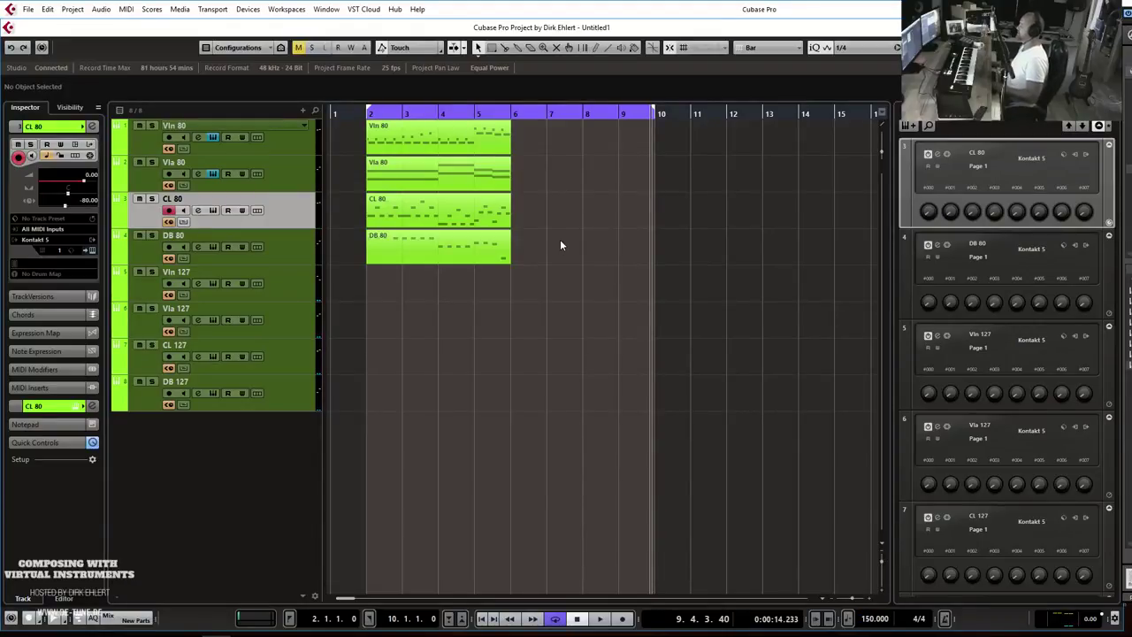
{"action": "left_click", "coordinate": [557, 304]}
{"action": "key", "text": "h"}
{"action": "key", "text": "h"}
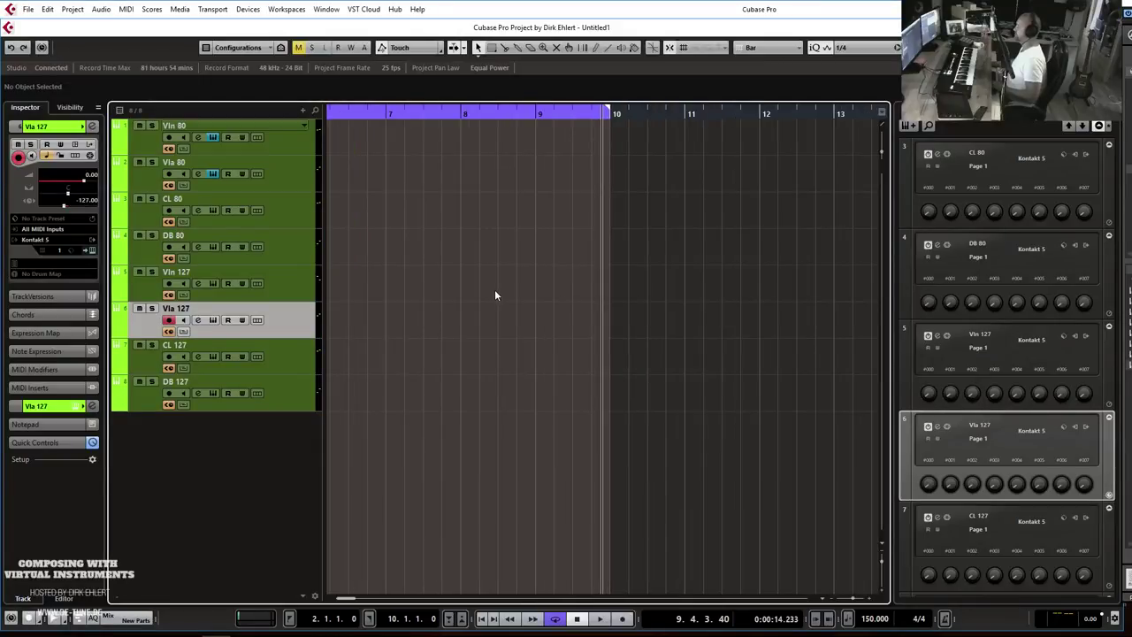
{"action": "key", "text": "g"}
{"action": "scroll", "coordinate": [626, 288], "scroll_direction": "left", "scroll_amount": 5}
{"action": "scroll", "coordinate": [540, 301], "scroll_direction": "right", "scroll_amount": 5}
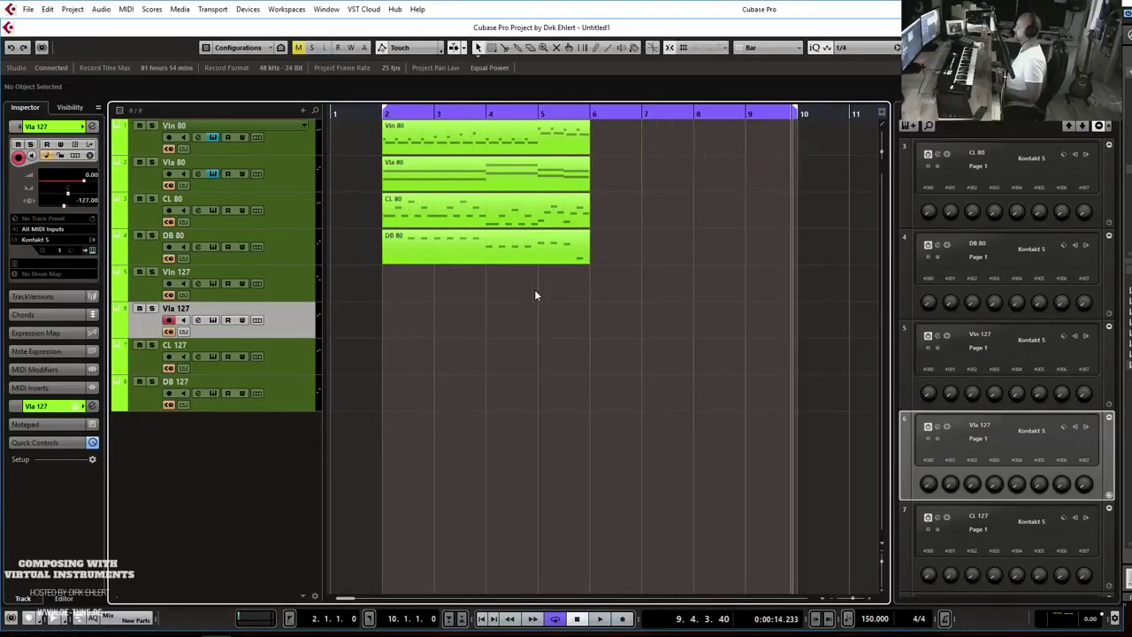
{"action": "scroll", "coordinate": [651, 295], "scroll_direction": "left", "scroll_amount": 5}
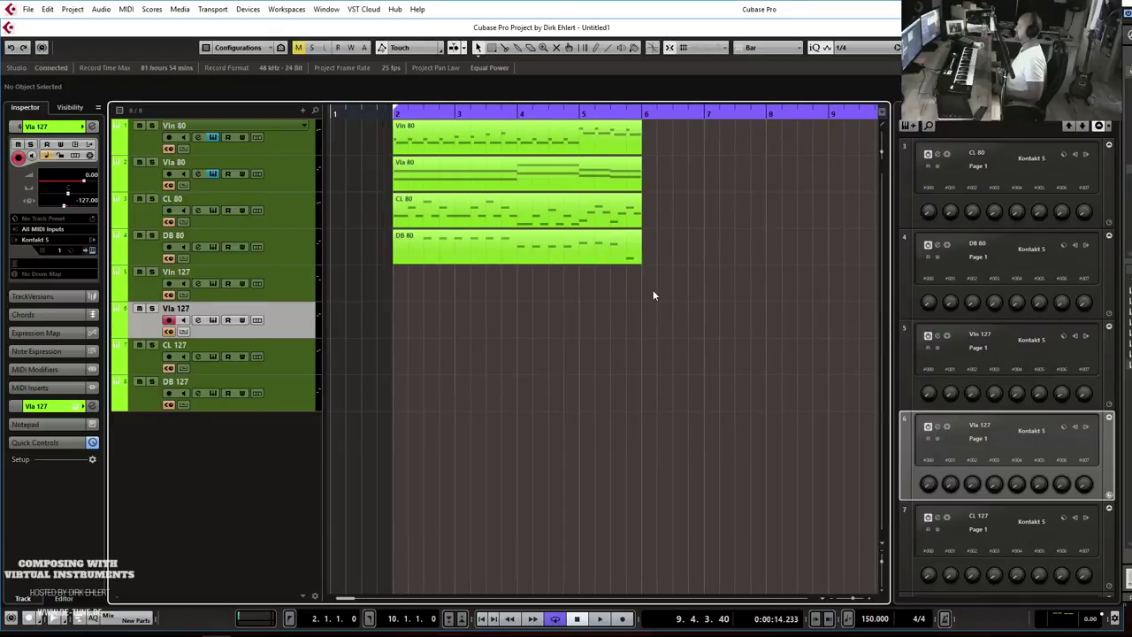
Select all remaining MIDI parts with Ctrl+A and delete them
{"action": "left_click_drag", "start_coordinate": [494, 331], "coordinate": [507, 172]}
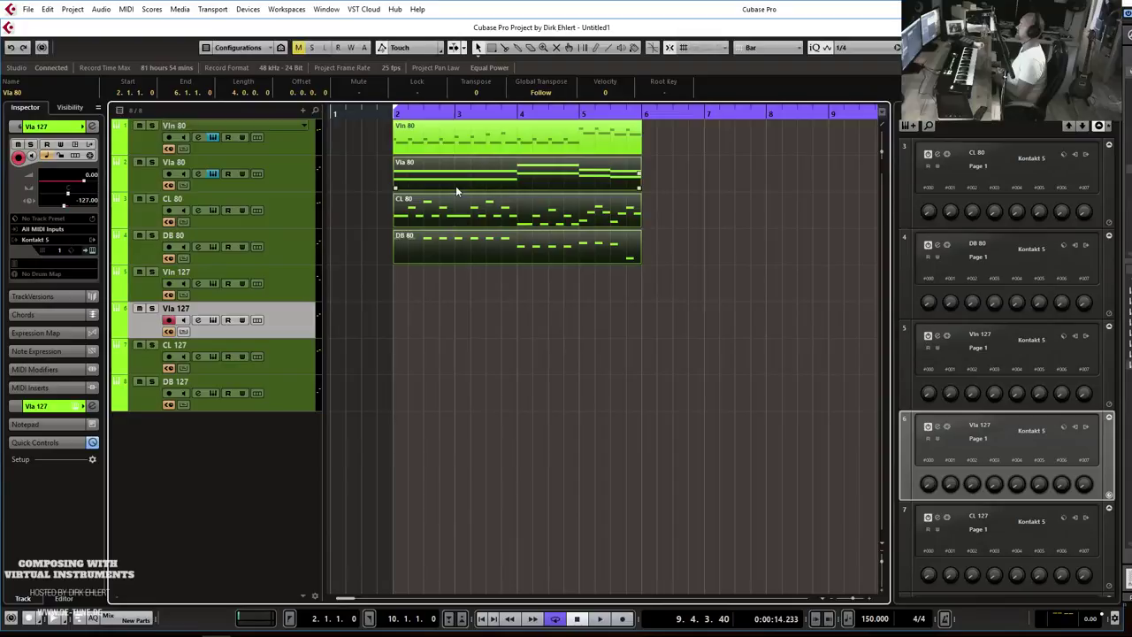
{"action": "mouse_move", "coordinate": [446, 179]}
{"action": "left_mouse_down"}
{"action": "mouse_move", "coordinate": [643, 197]}
{"action": "mouse_move", "coordinate": [298, 177]}
{"action": "mouse_move", "coordinate": [440, 181]}
{"action": "left_mouse_up"}
{"action": "key", "text": "ctrl+a"}
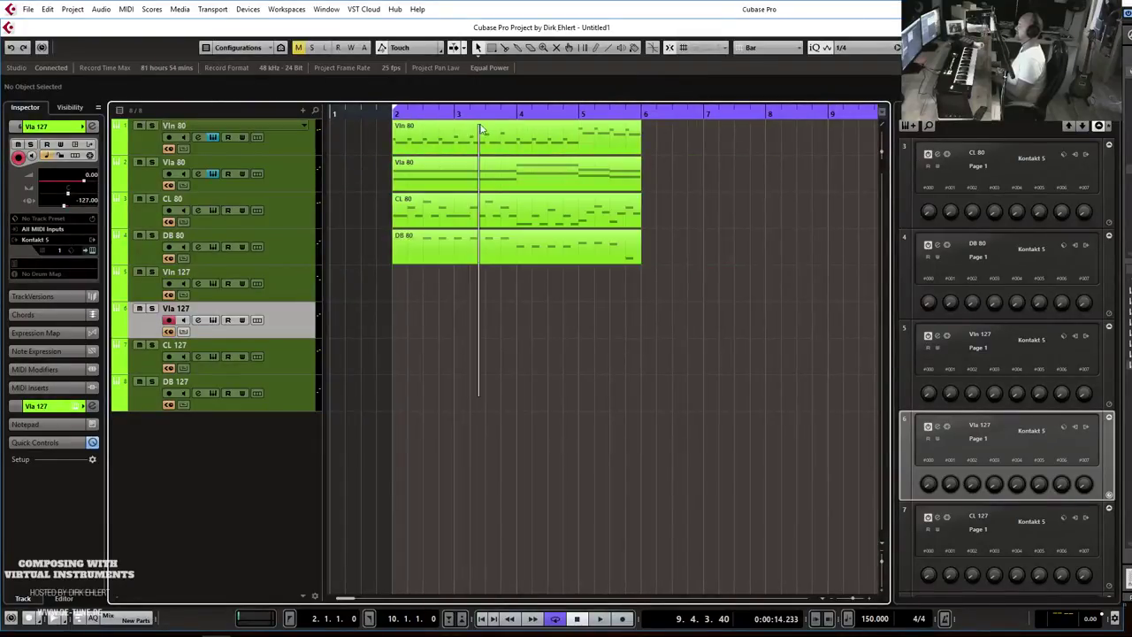
{"action": "key", "text": "Delete"}
{"action": "left_click", "coordinate": [219, 201]}
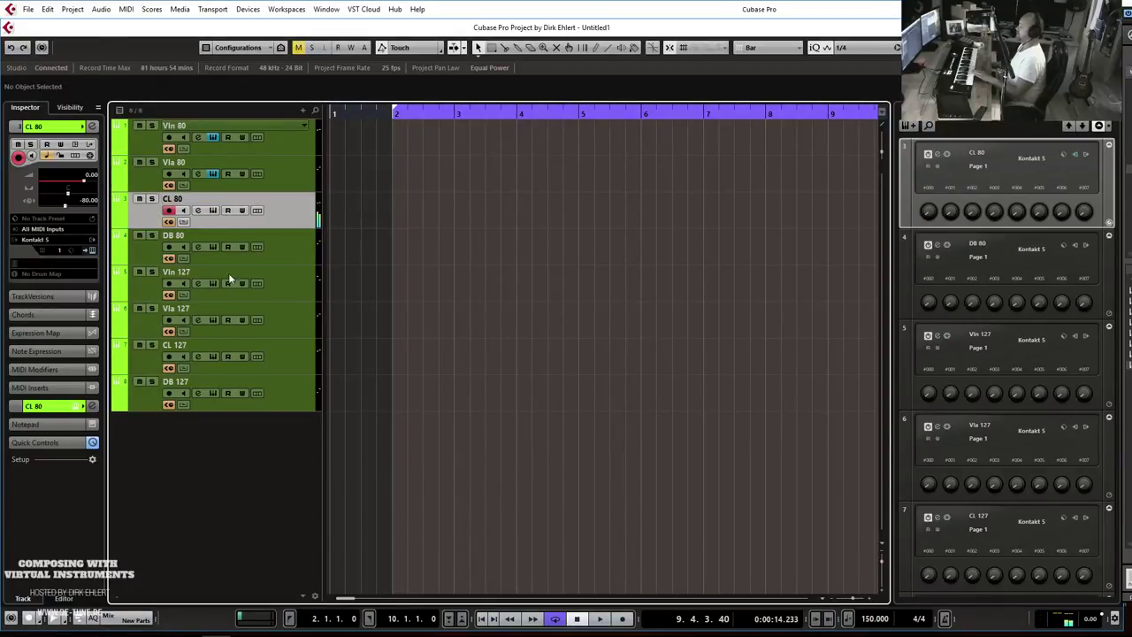
Dial CL 80's Cellos (tight) mic mixer to Close 0.0, Decca -6.0, Wide -8.0, then move the Kontakt window aside
{"action": "left_click", "coordinate": [92, 250]}
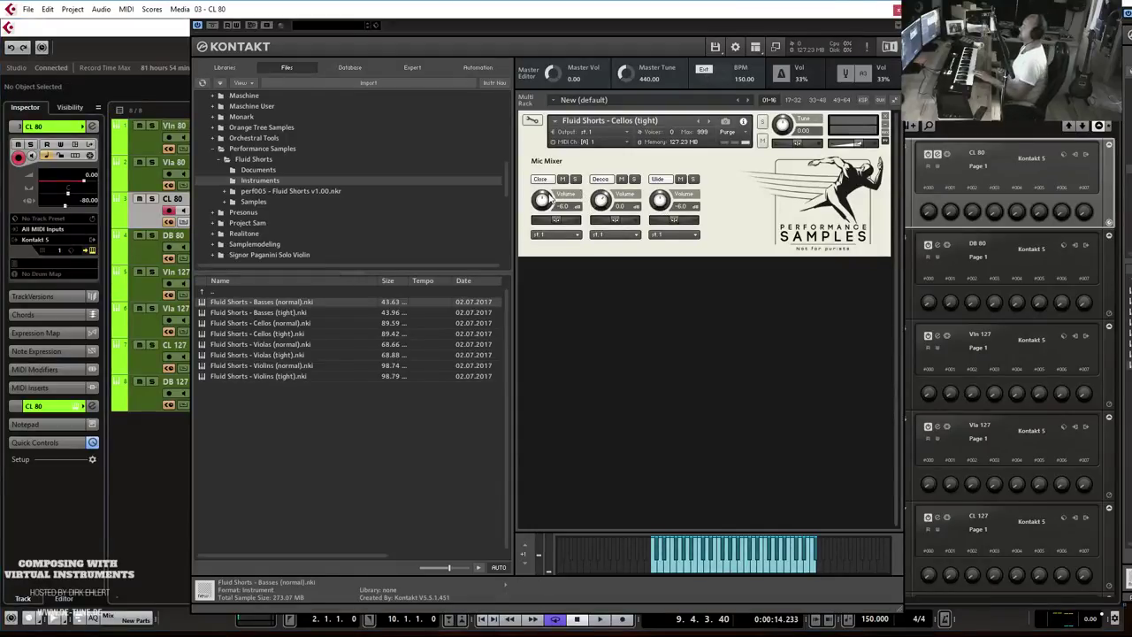
{"action": "left_click_drag", "start_coordinate": [546, 203], "coordinate": [541, 200]}
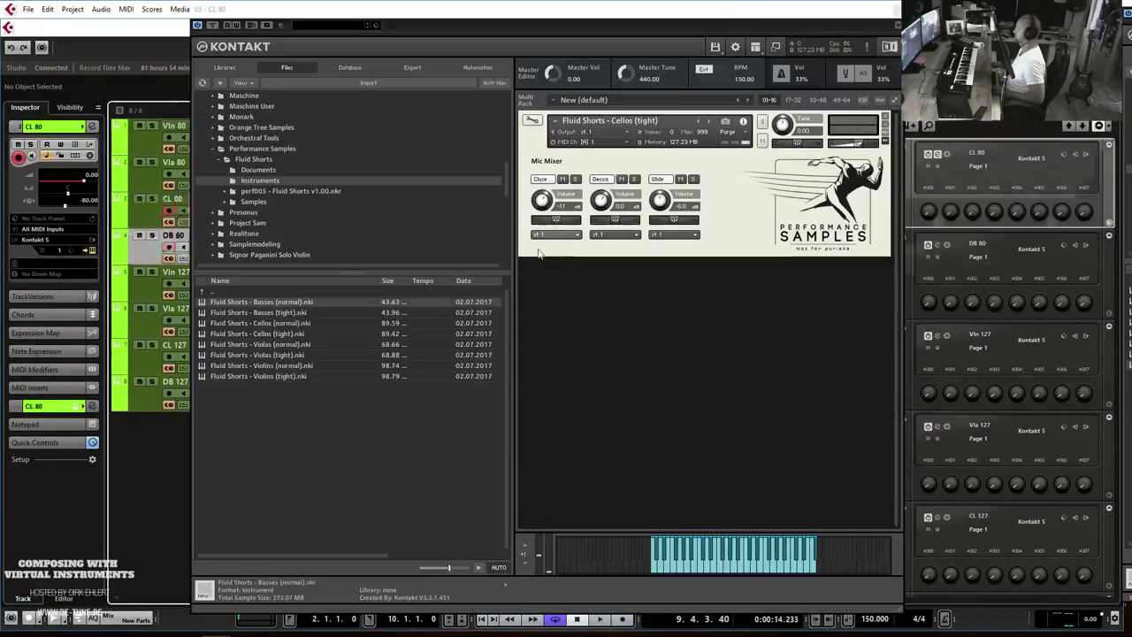
{"action": "left_click", "coordinate": [543, 201], "text": "ctrl"}
{"action": "left_click_drag", "start_coordinate": [601, 203], "coordinate": [602, 210]}
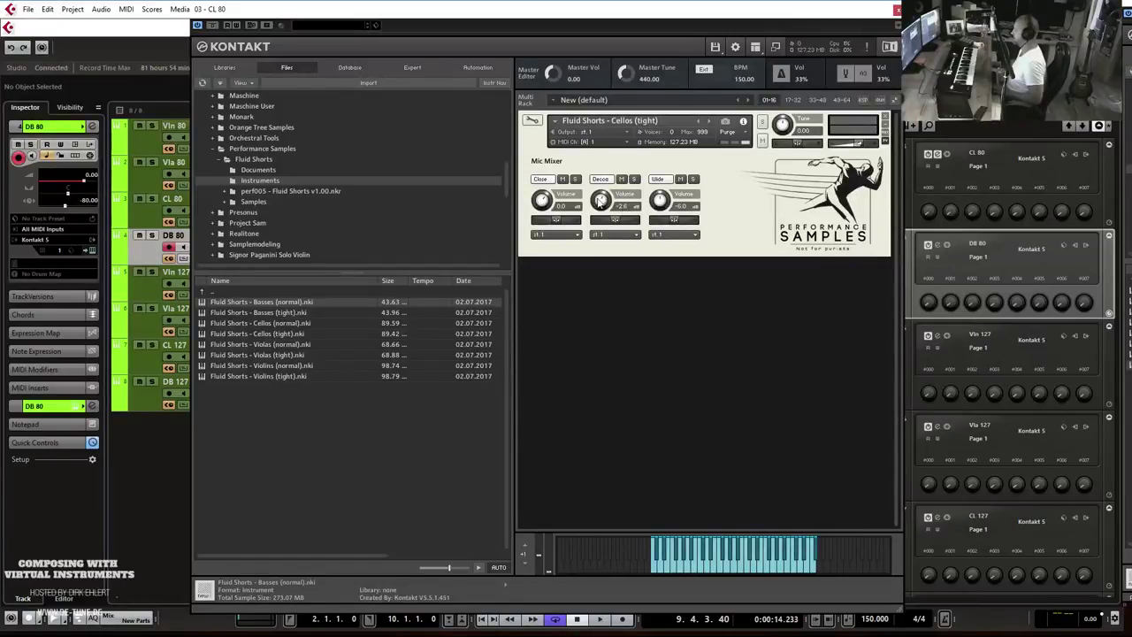
{"action": "left_click_drag", "start_coordinate": [601, 209], "coordinate": [602, 213]}
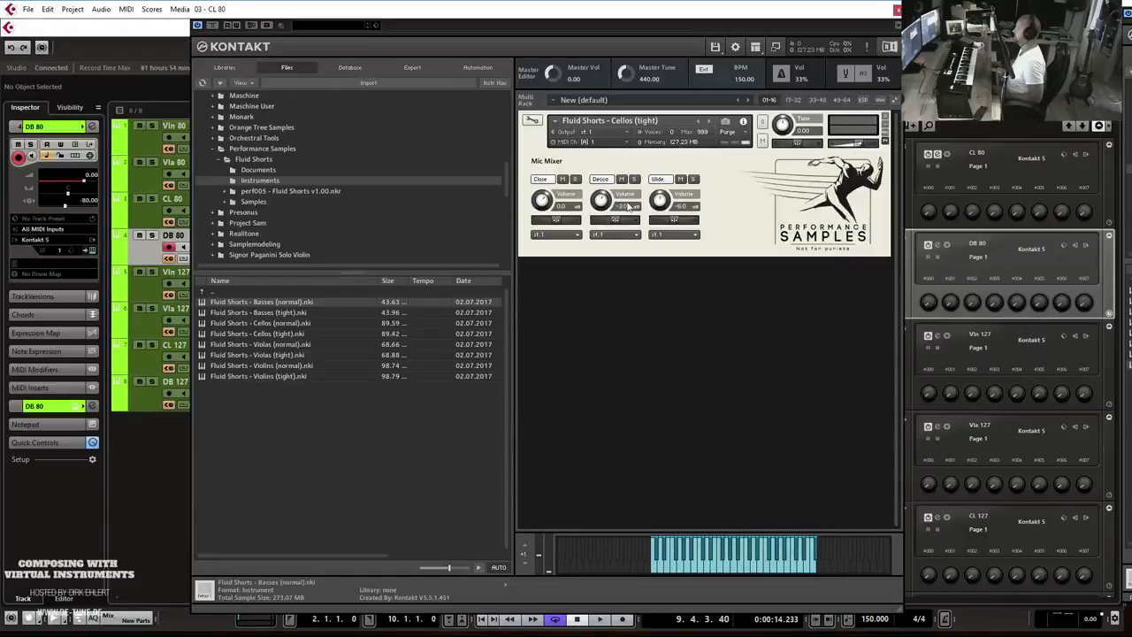
{"action": "left_click_drag", "start_coordinate": [663, 205], "coordinate": [662, 178]}
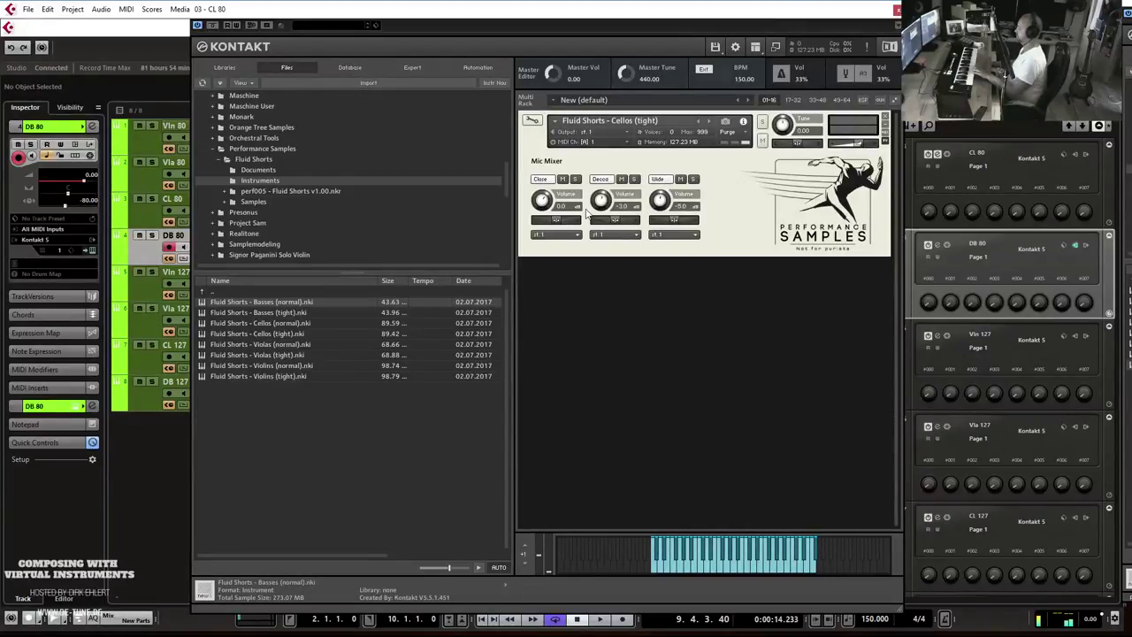
{"action": "left_click", "coordinate": [135, 214]}
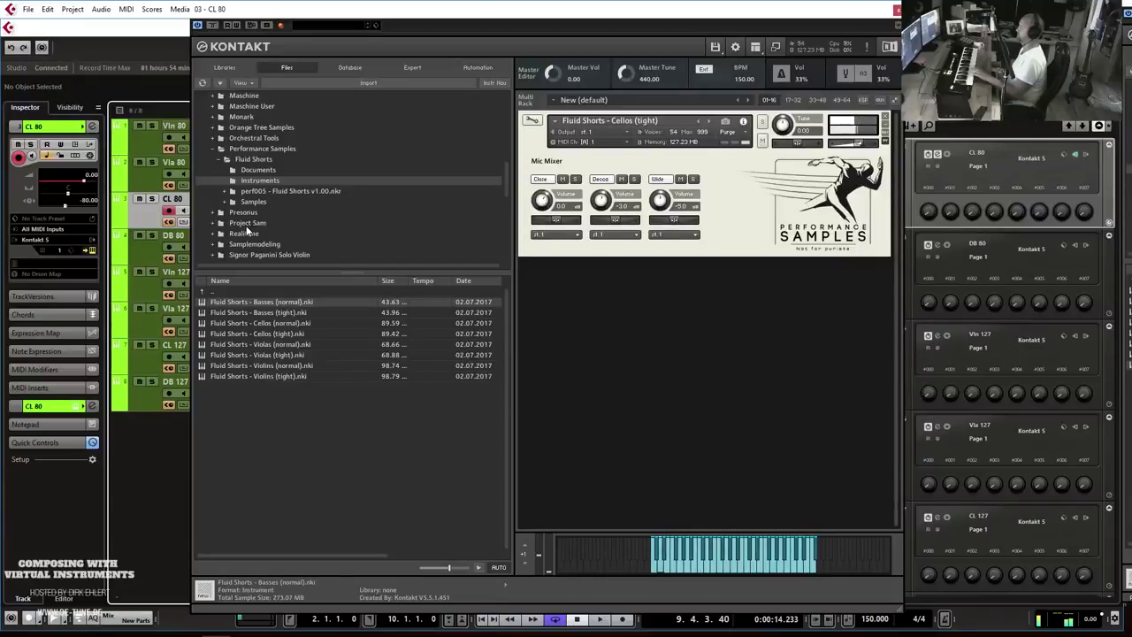
{"action": "left_click_drag", "start_coordinate": [601, 200], "coordinate": [648, 210]}
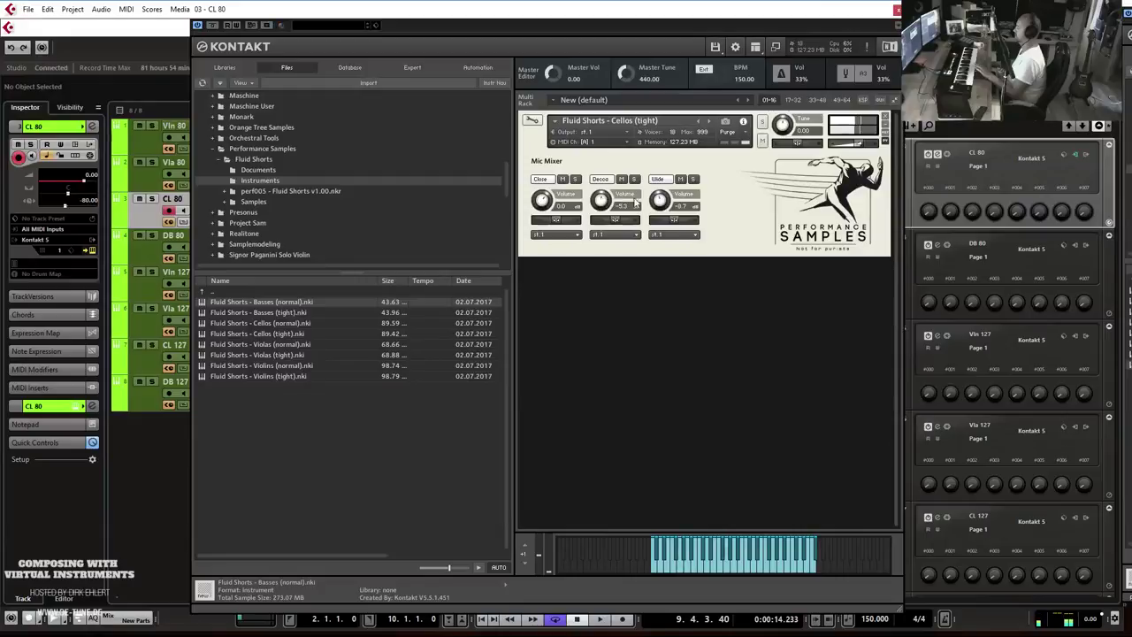
{"action": "left_click_drag", "start_coordinate": [660, 201], "coordinate": [661, 193]}
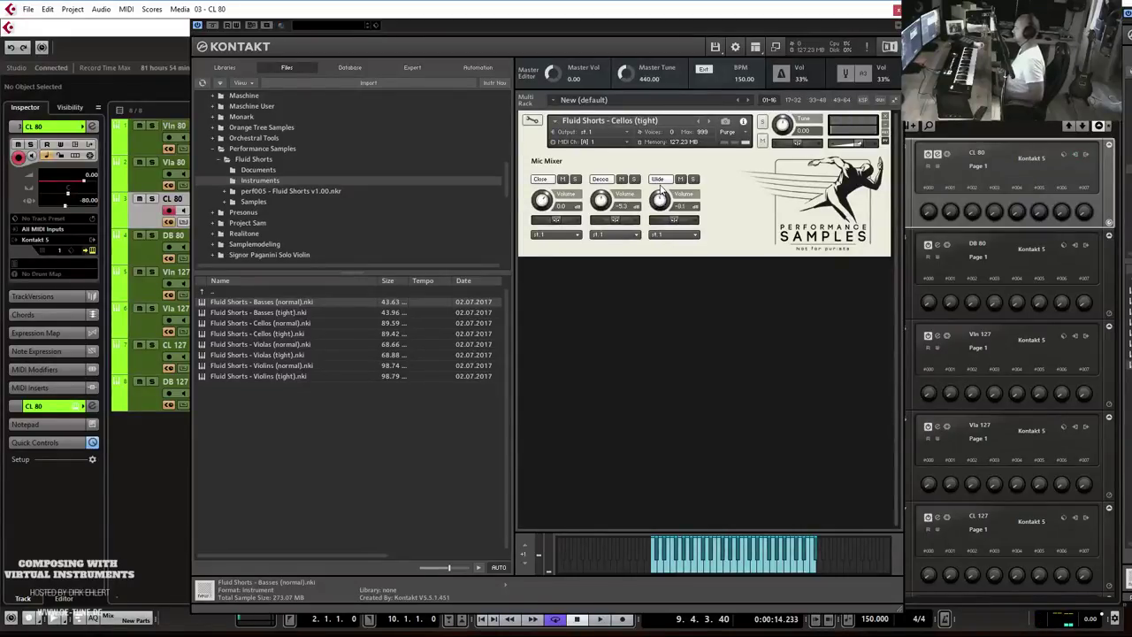
{"action": "left_click_drag", "start_coordinate": [601, 201], "coordinate": [604, 222]}
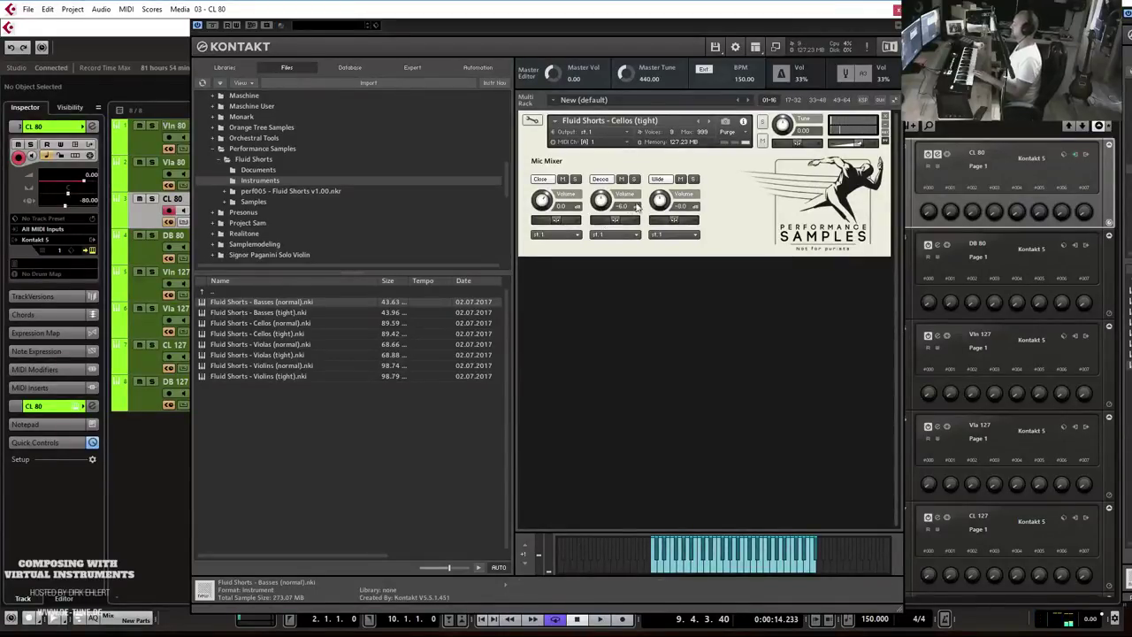
{"action": "left_click_drag", "start_coordinate": [648, 15], "coordinate": [1131, 37]}
Set DB 80's Kontakt mic mixer to Decca -6.0 with Wide nudged up
{"action": "left_click", "coordinate": [271, 242]}
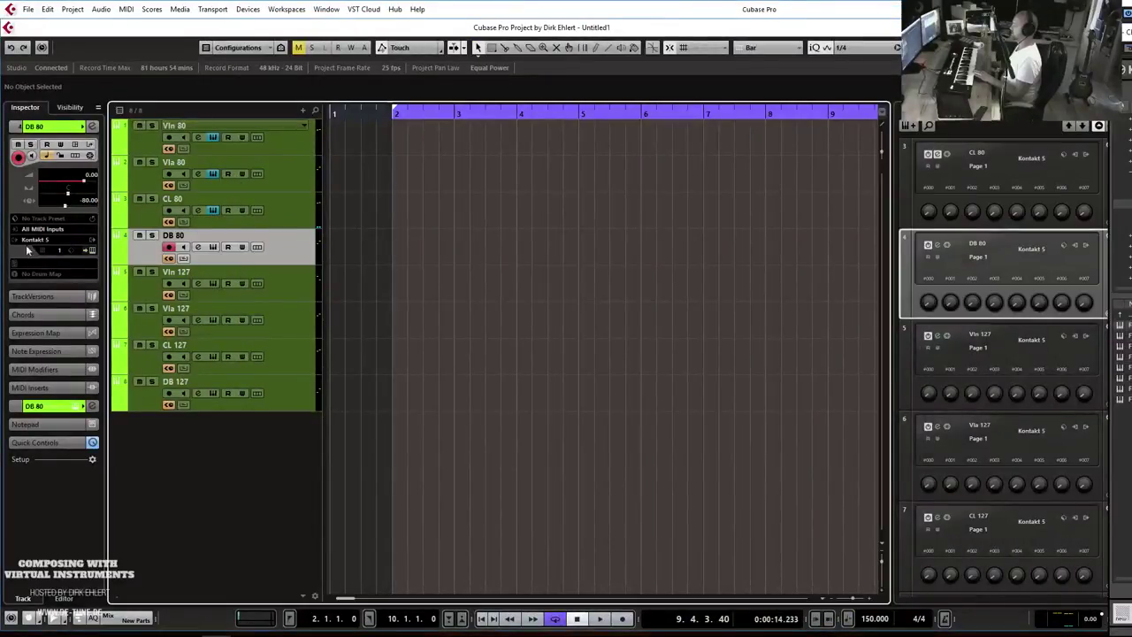
{"action": "left_click", "coordinate": [91, 252]}
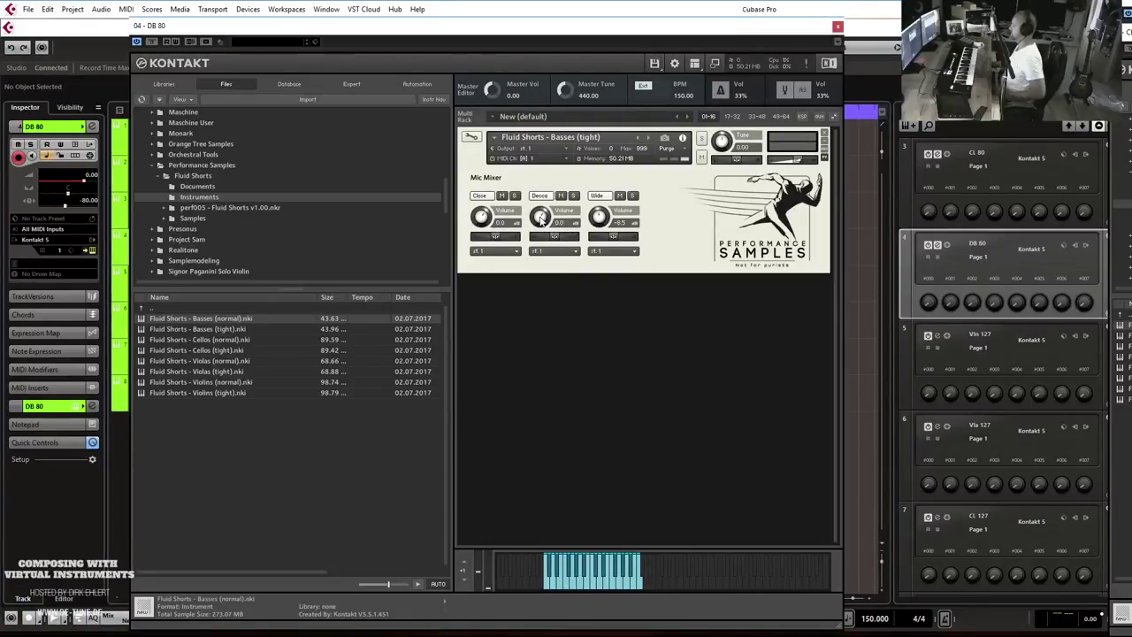
{"action": "left_click_drag", "start_coordinate": [544, 225], "coordinate": [549, 400]}
{"action": "left_click_drag", "start_coordinate": [599, 223], "coordinate": [599, 216]}
{"action": "left_click", "coordinate": [838, 26]}
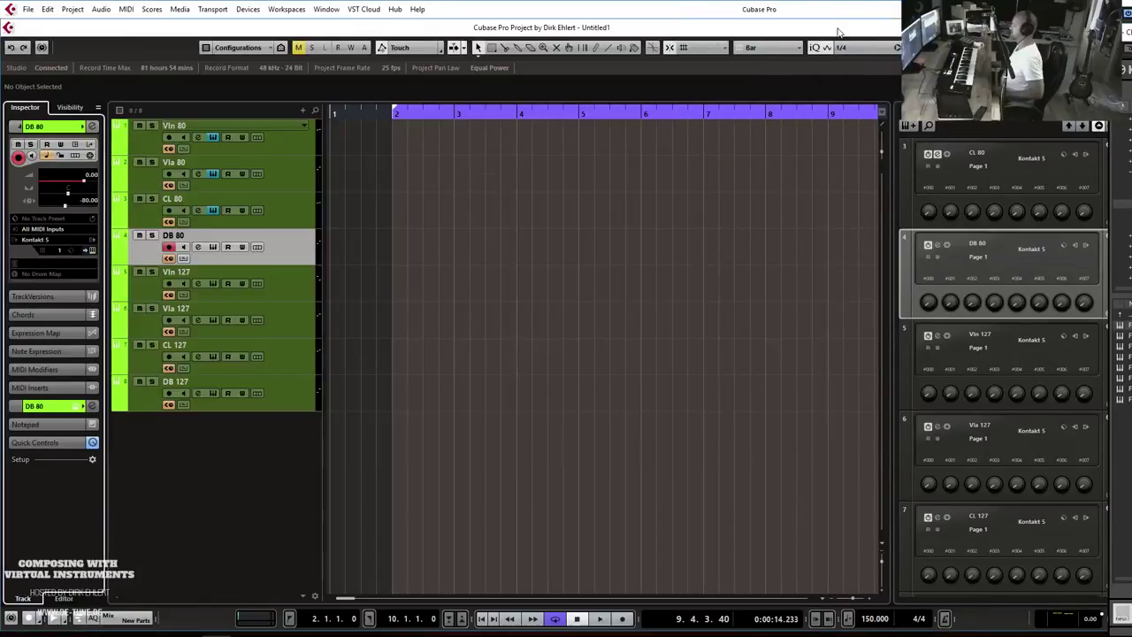
Set Vla 80's Kontakt mic mixer to Close 0.0, Decca about -6, Wide about -8
{"action": "left_click", "coordinate": [191, 172]}
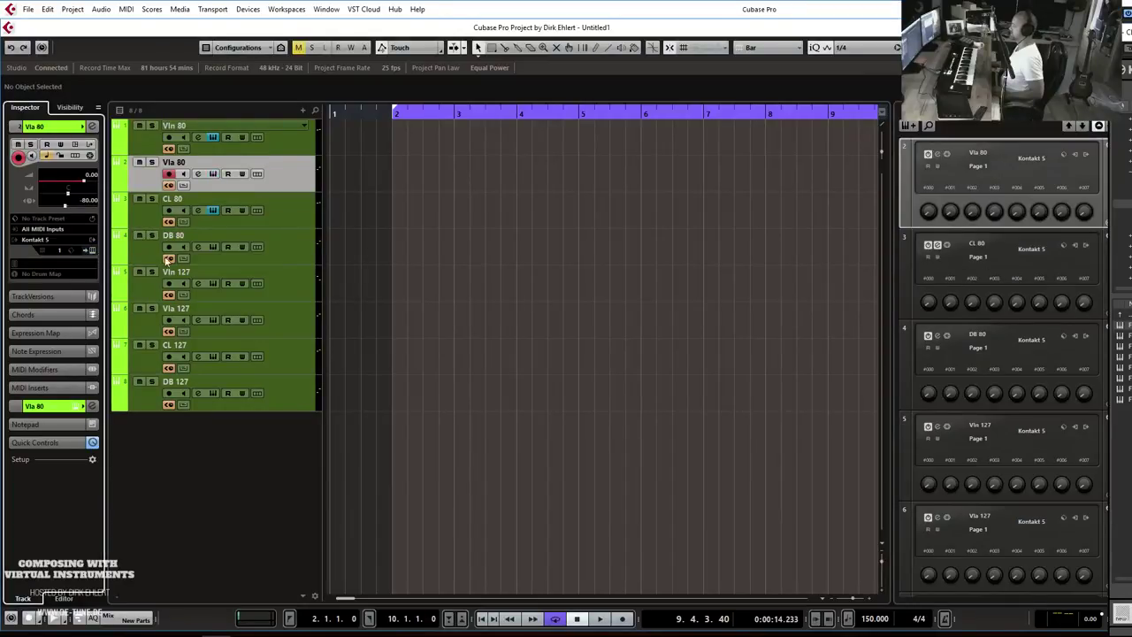
{"action": "left_click", "coordinate": [92, 249]}
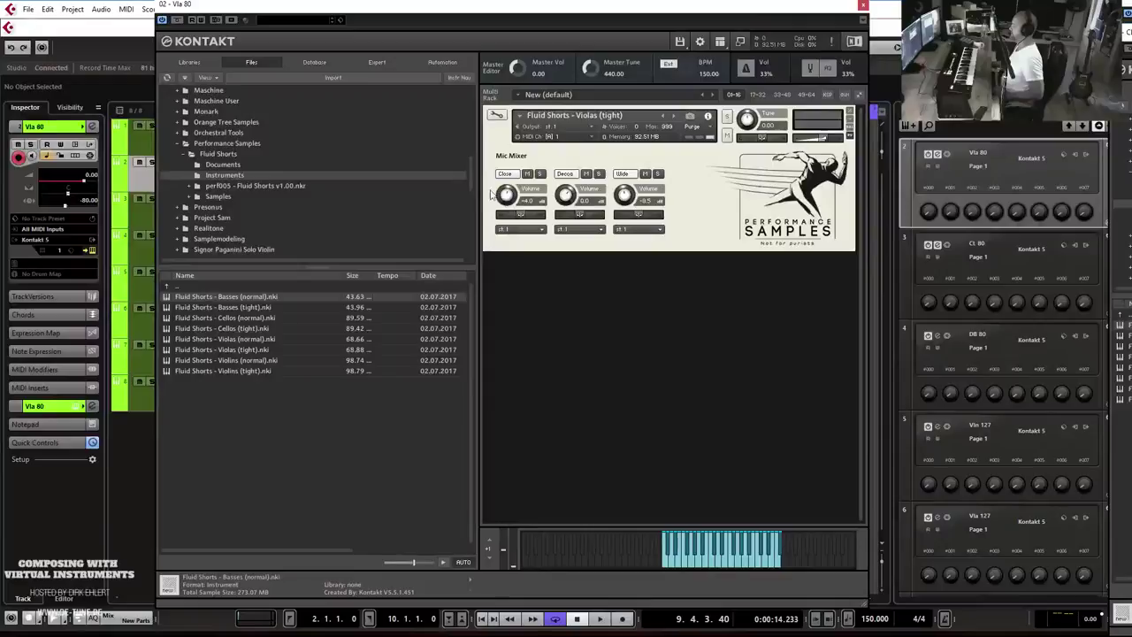
{"action": "left_click", "coordinate": [506, 195], "text": "ctrl"}
{"action": "left_click_drag", "start_coordinate": [566, 197], "coordinate": [568, 220]}
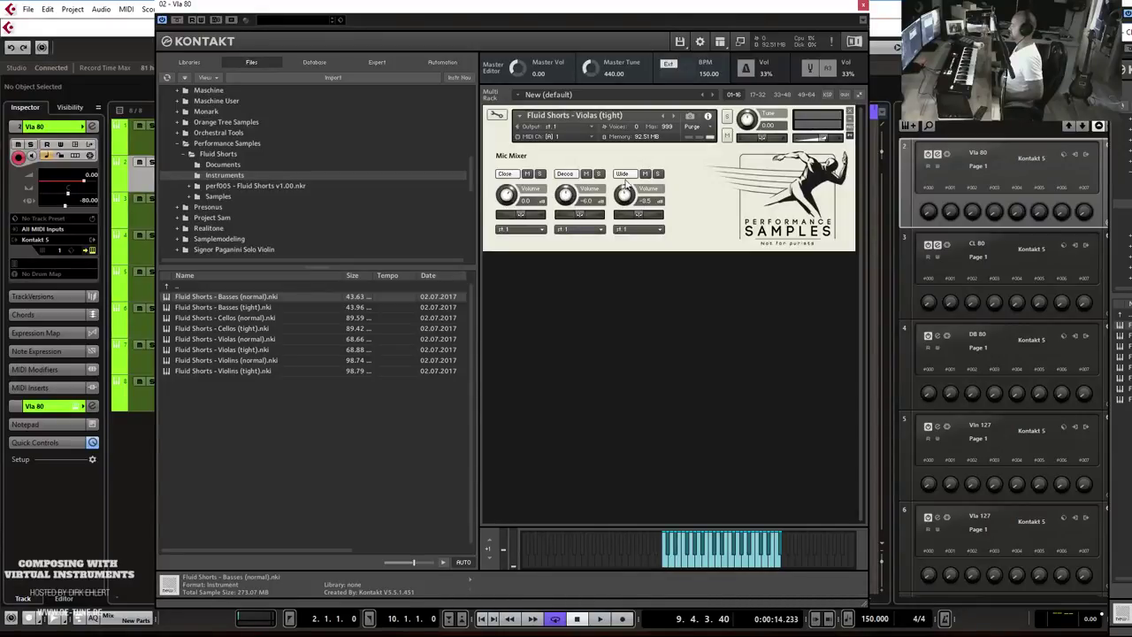
{"action": "left_click_drag", "start_coordinate": [627, 198], "coordinate": [625, 194]}
{"action": "left_click", "coordinate": [864, 5]}
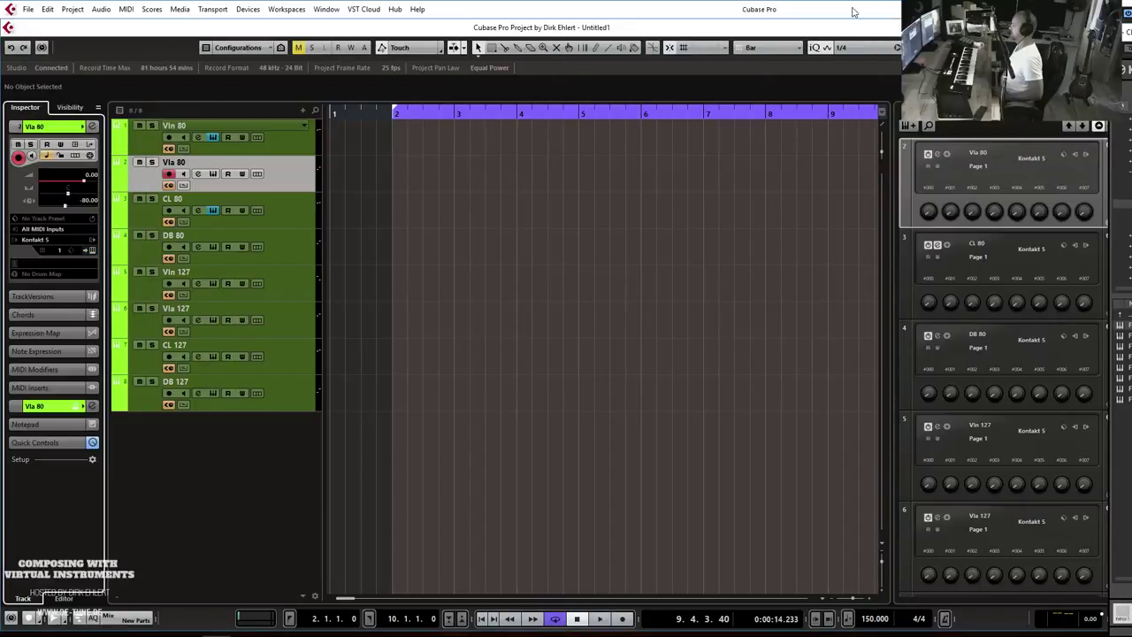
Set Vln 80's Kontakt mic mixer to Close 0.0, Decca -6.0, Wide -8.0
{"action": "left_click", "coordinate": [160, 146]}
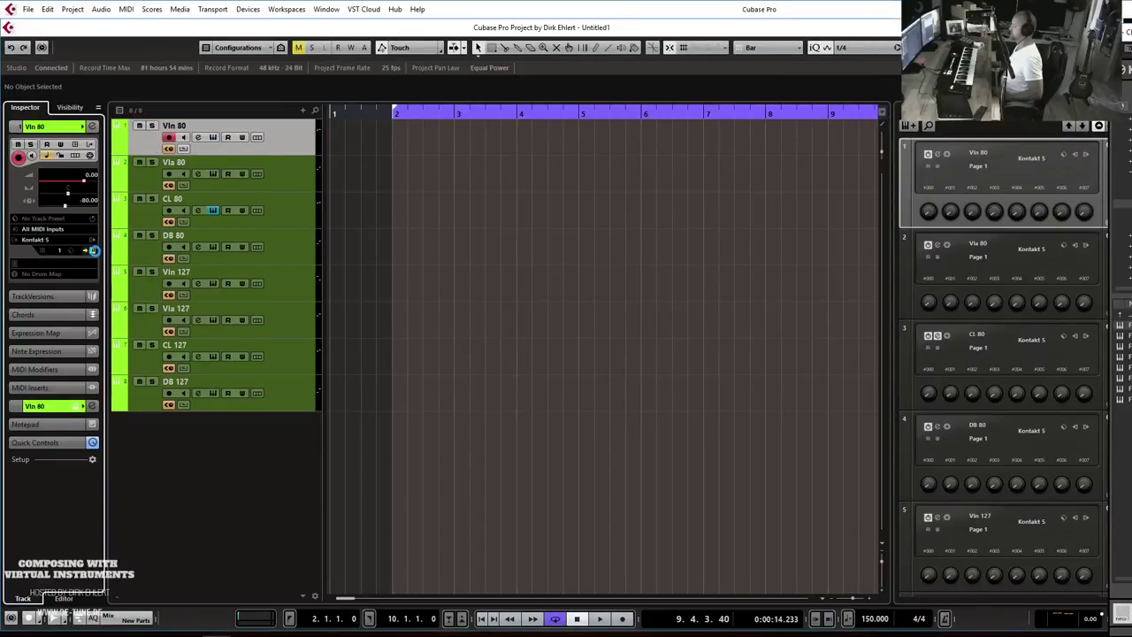
{"action": "left_click", "coordinate": [93, 250]}
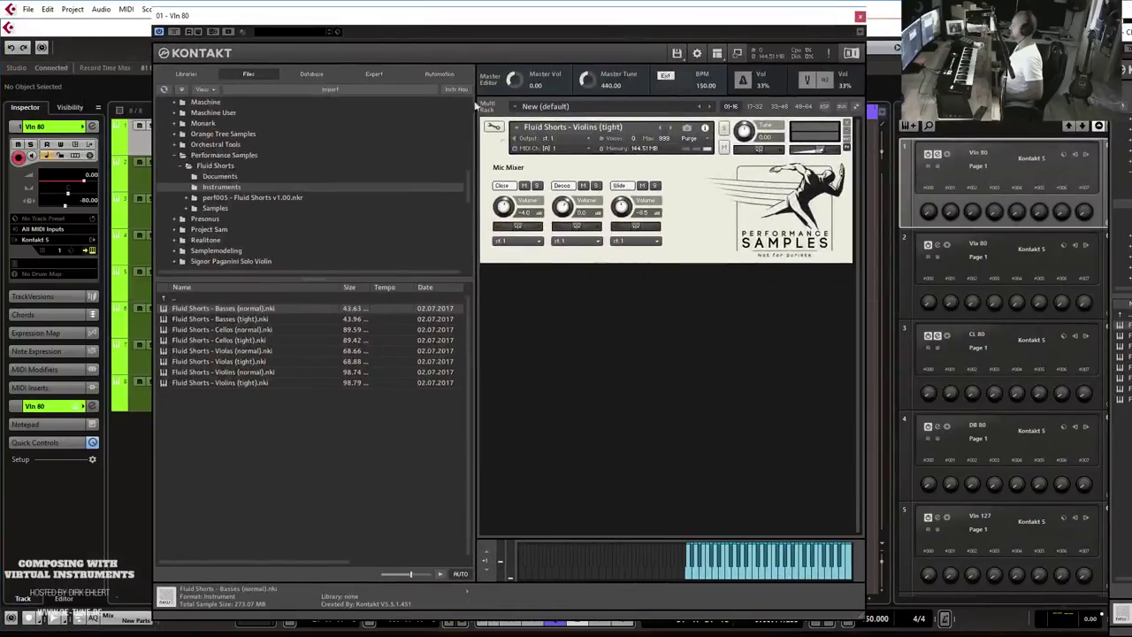
{"action": "left_click", "coordinate": [502, 208], "text": "ctrl"}
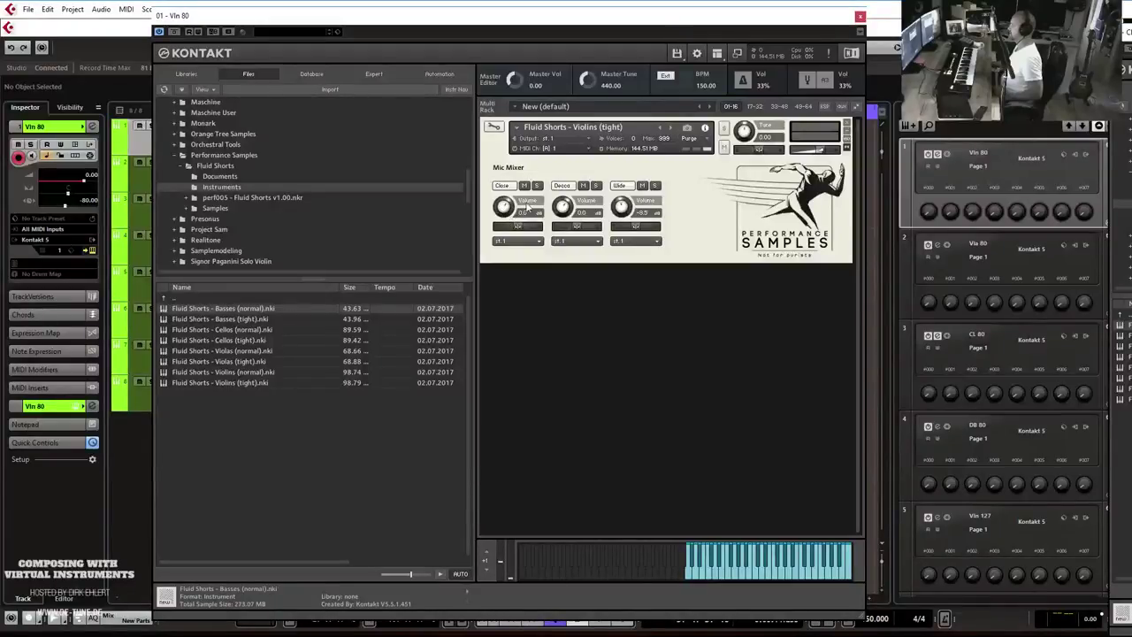
{"action": "left_click_drag", "start_coordinate": [563, 207], "coordinate": [560, 241]}
{"action": "left_click_drag", "start_coordinate": [553, 333], "coordinate": [548, 385]}
{"action": "left_click_drag", "start_coordinate": [622, 212], "coordinate": [621, 196]}
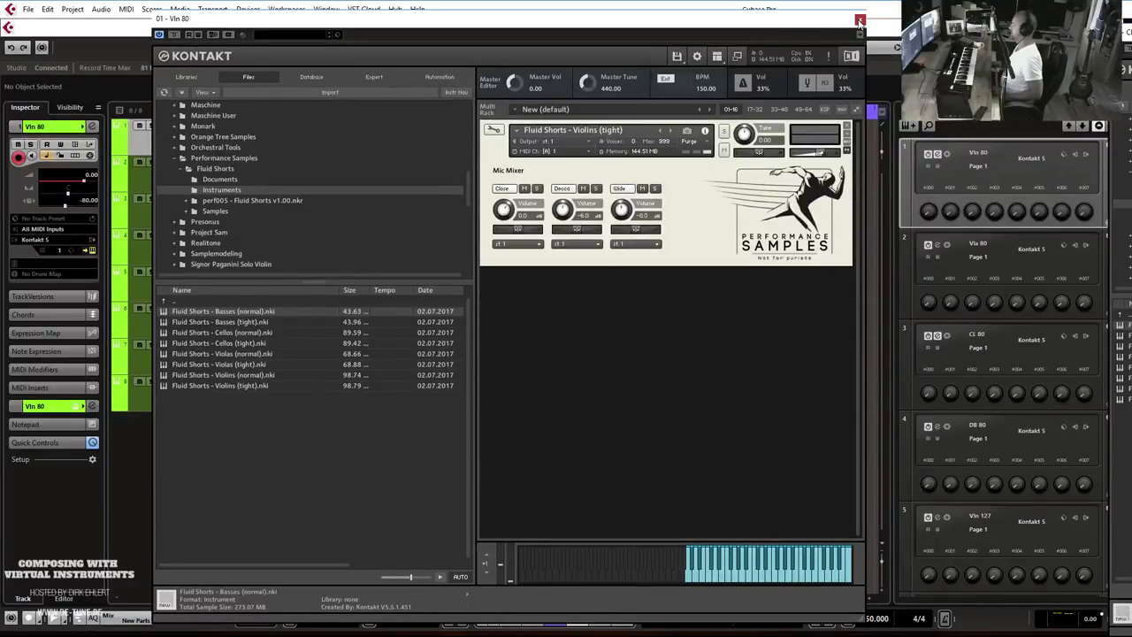
{"action": "left_click", "coordinate": [858, 16]}
Add a stereo FX channel named 'Verb' using the VerbSuite Classics plugin
{"action": "right_click", "coordinate": [216, 429]}
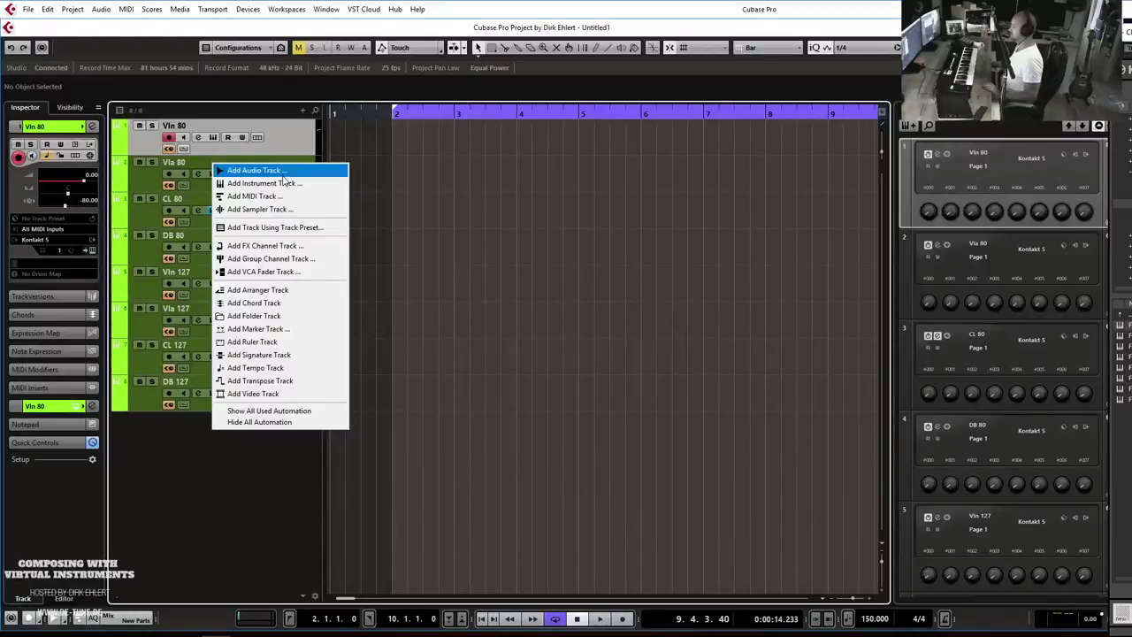
{"action": "left_click", "coordinate": [285, 245]}
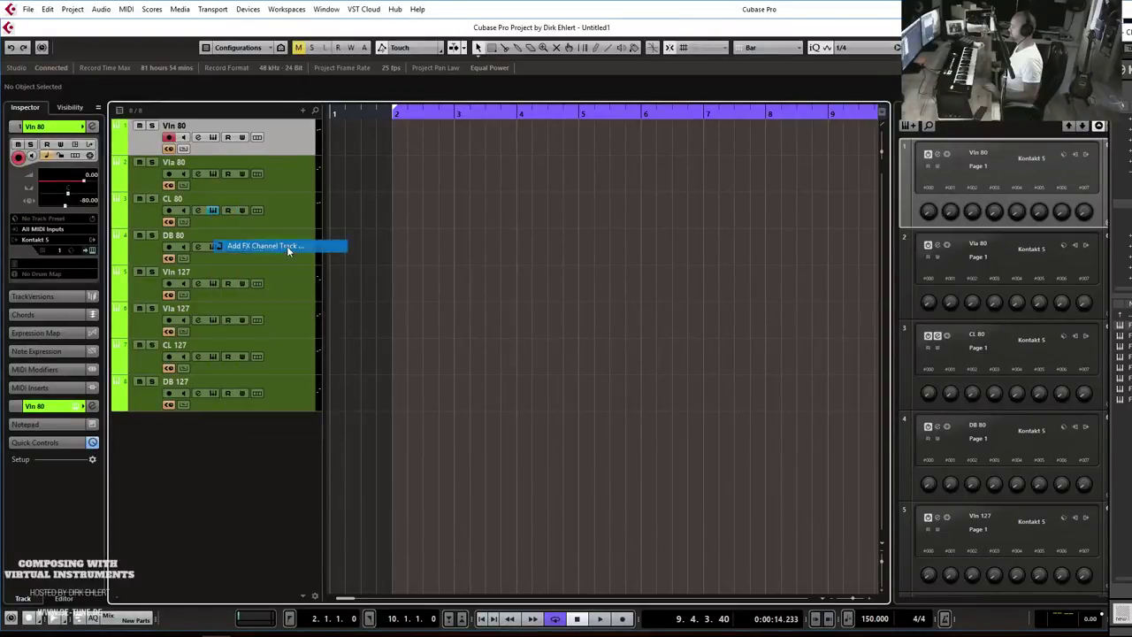
{"action": "left_click", "coordinate": [407, 338]}
{"action": "left_click", "coordinate": [410, 357]}
{"action": "left_click", "coordinate": [333, 331]}
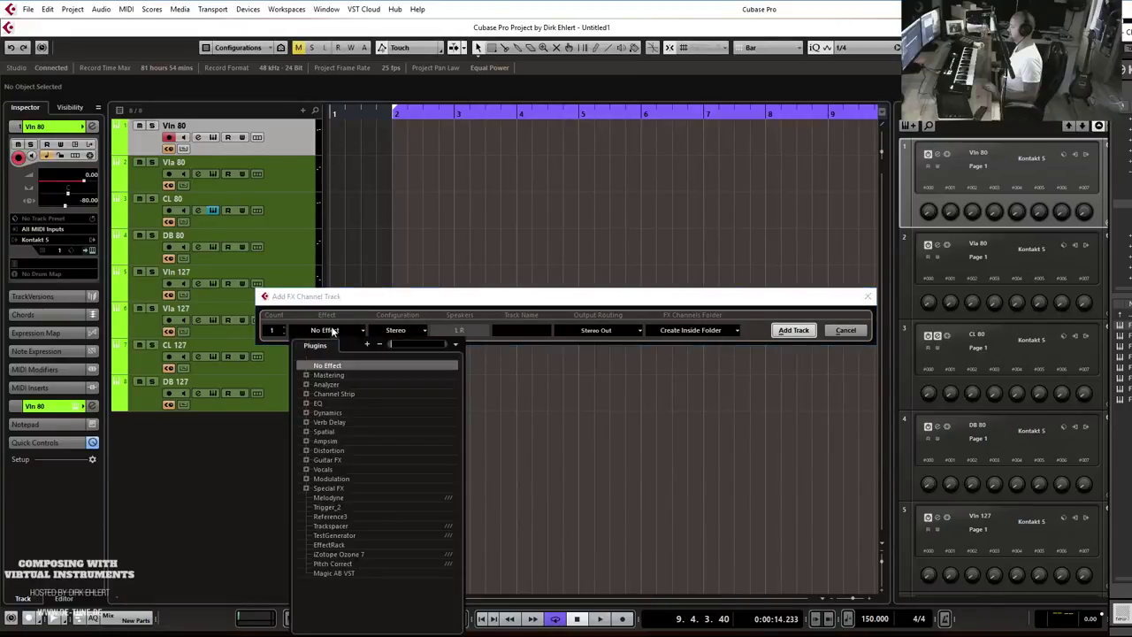
{"action": "left_click", "coordinate": [306, 421]}
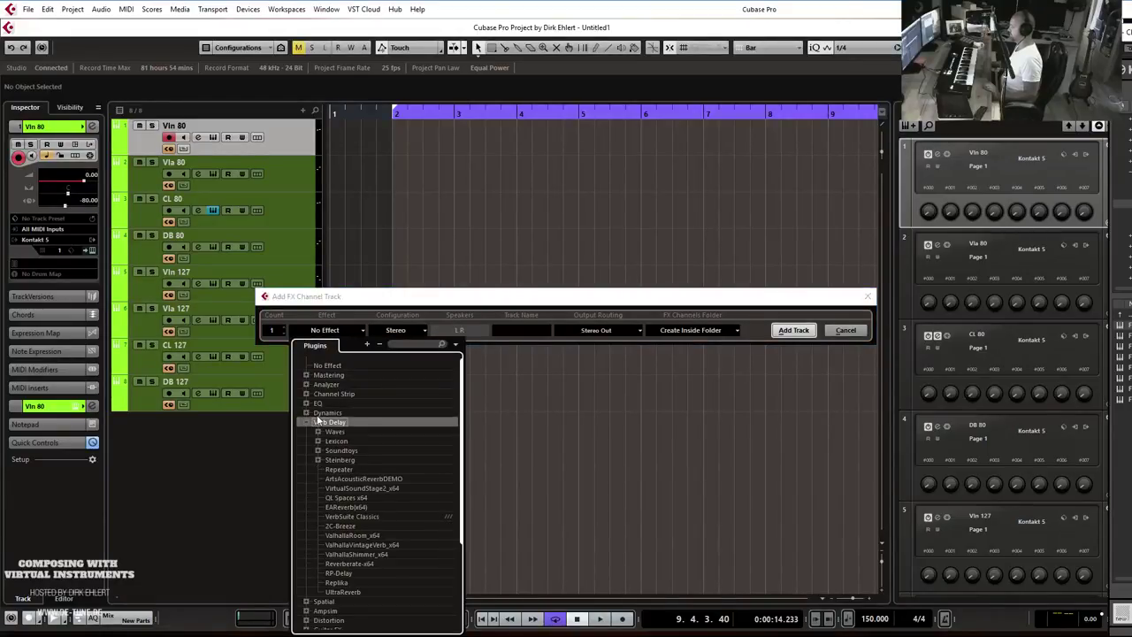
{"action": "left_click", "coordinate": [352, 517]}
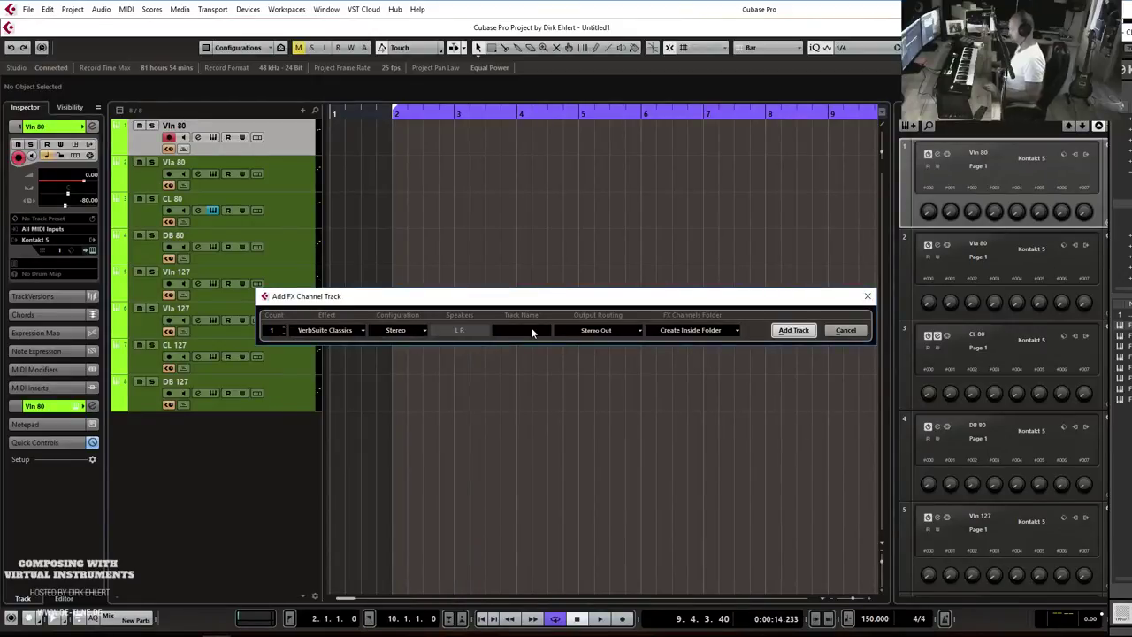
{"action": "type", "text": "Verb"}
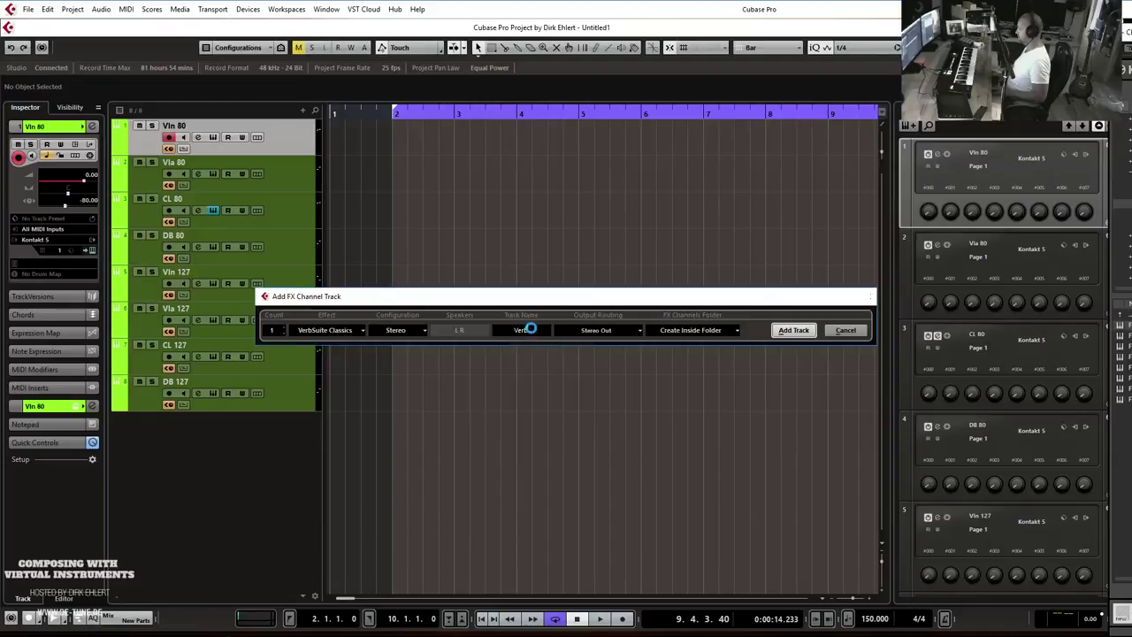
{"action": "key", "text": "Return"}
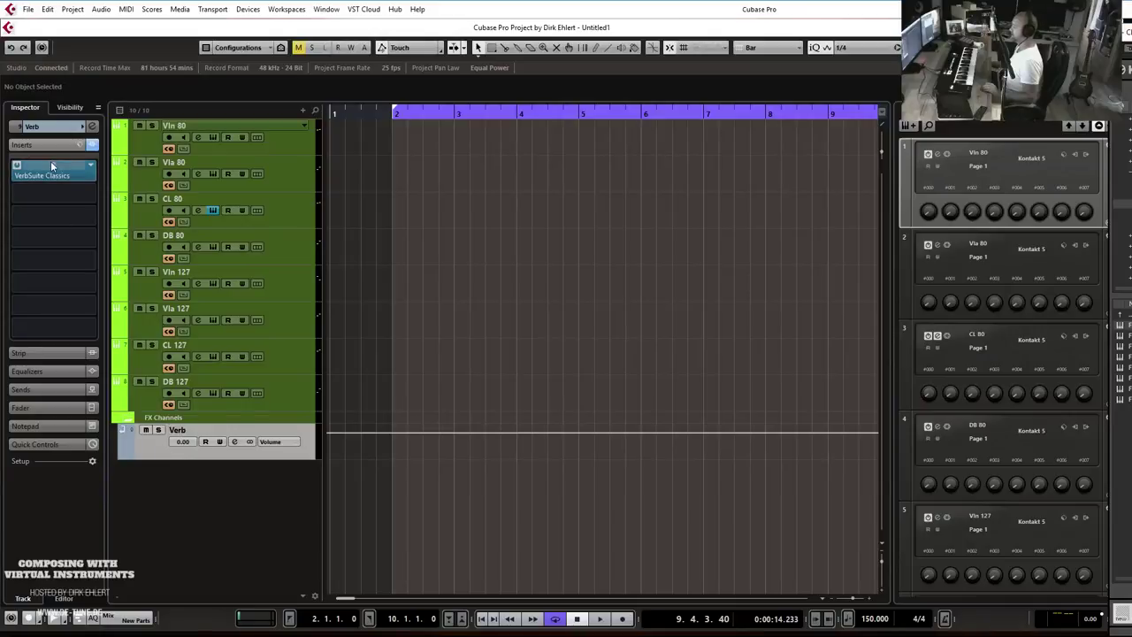
Load the FG-BM7 Boston Hall A hall preset into VerbSuite Classics
{"action": "left_click", "coordinate": [44, 164]}
{"action": "left_click", "coordinate": [637, 277]}
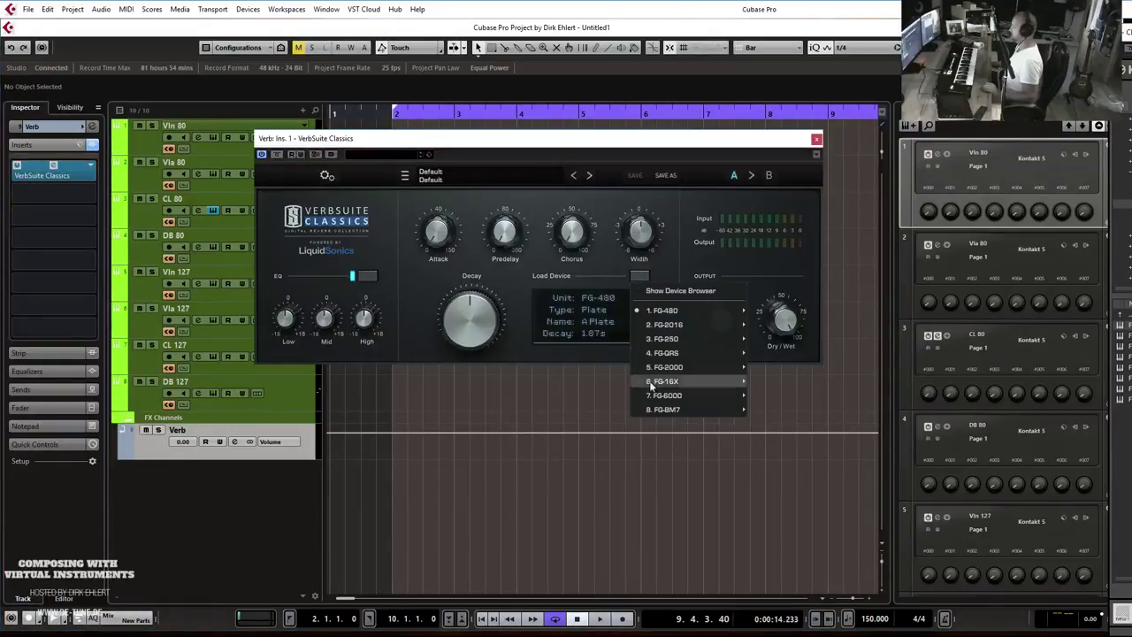
{"action": "mouse_move", "coordinate": [659, 407]}
{"action": "mouse_move", "coordinate": [788, 295]}
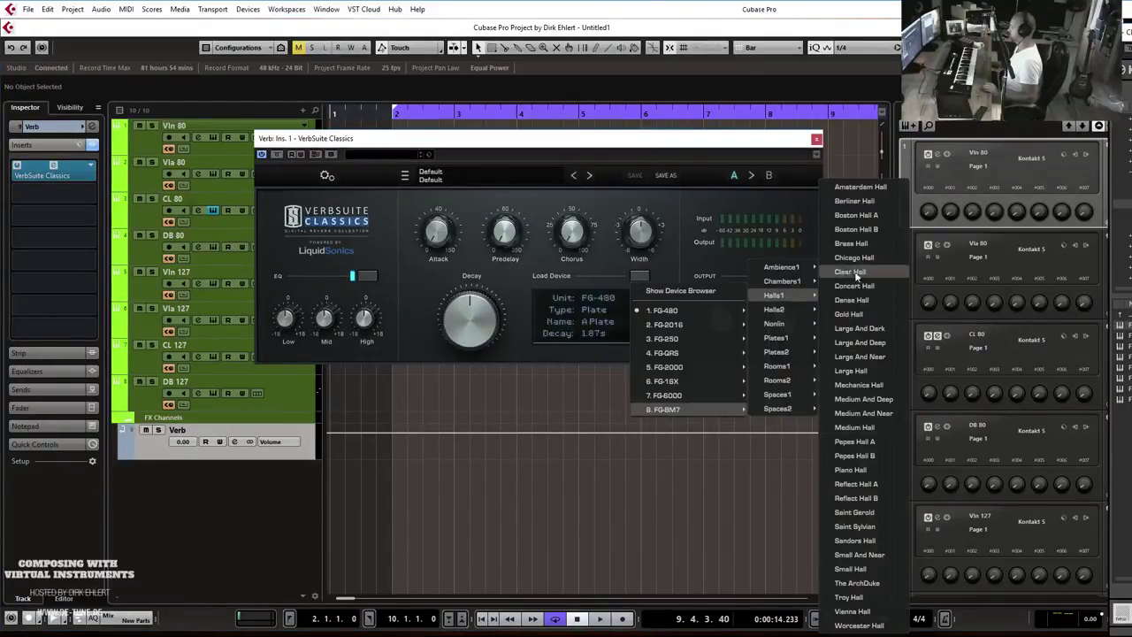
{"action": "left_click", "coordinate": [851, 215]}
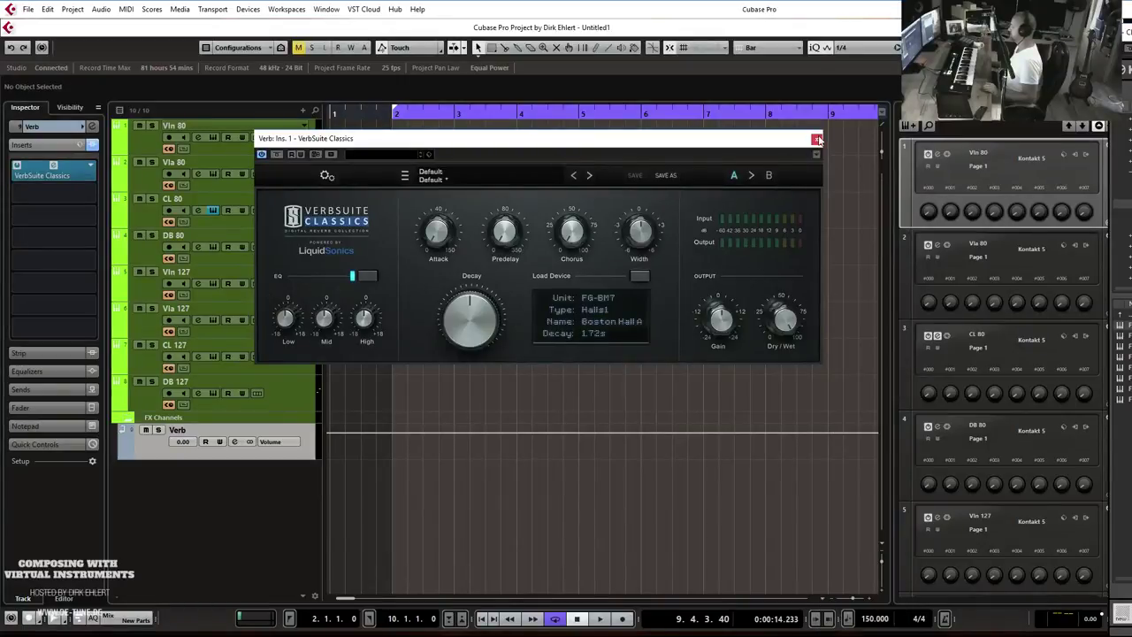
{"action": "left_click", "coordinate": [817, 139]}
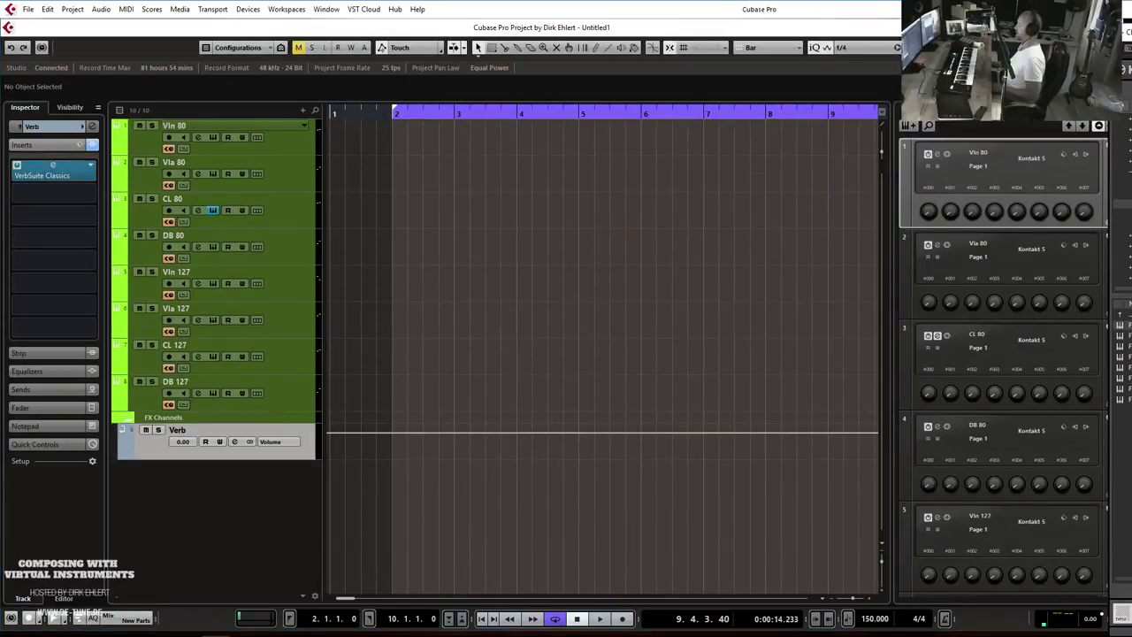
In MixConsole, route Send 1 of all eight string channels to Verb, enable it, level -10
{"action": "key", "text": "F3"}
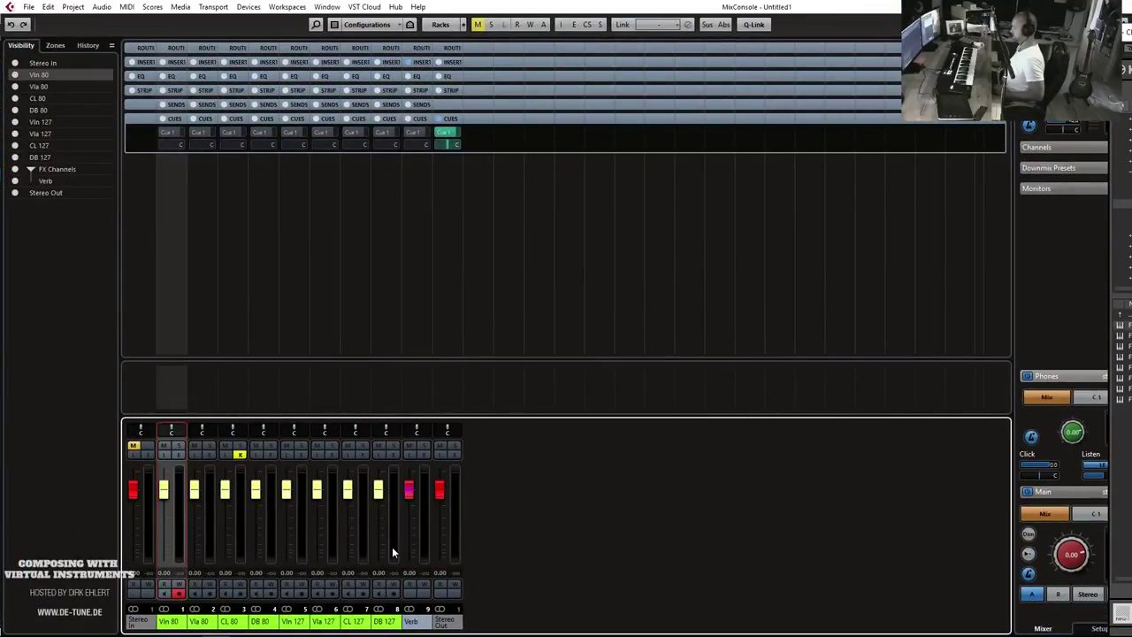
{"action": "left_click", "coordinate": [392, 549], "text": "shift"}
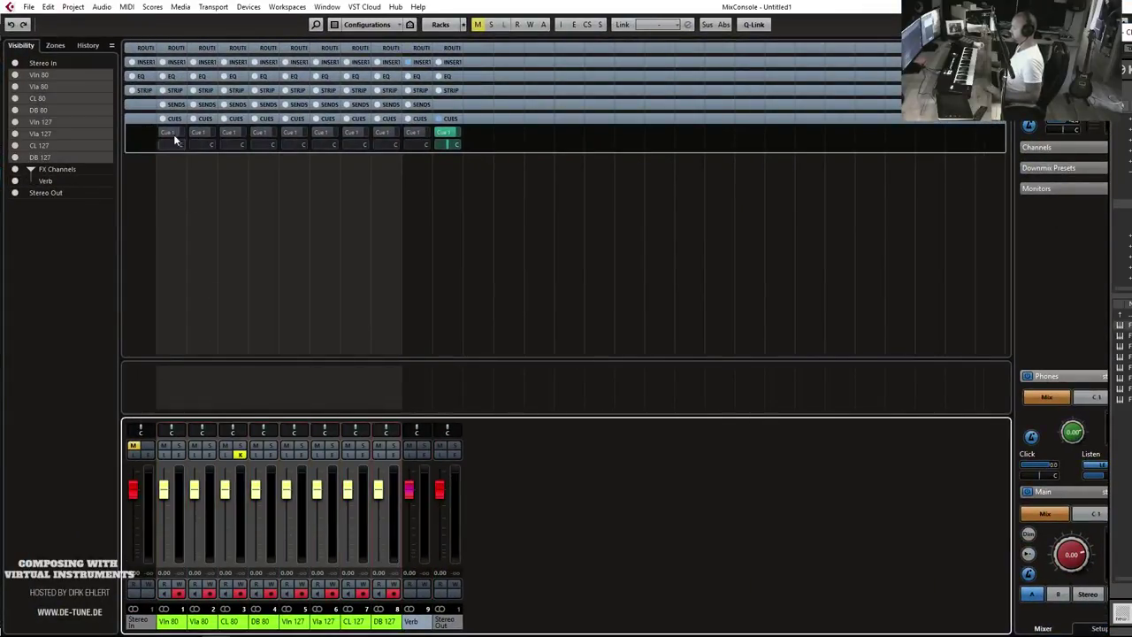
{"action": "left_click", "coordinate": [176, 105]}
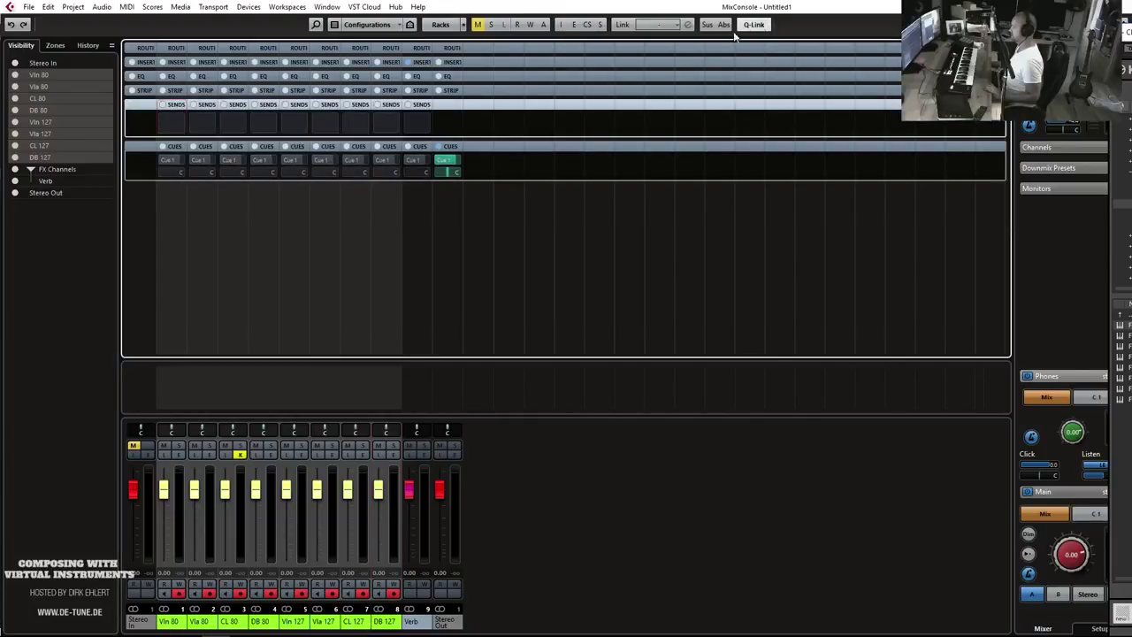
{"action": "left_click", "coordinate": [182, 125]}
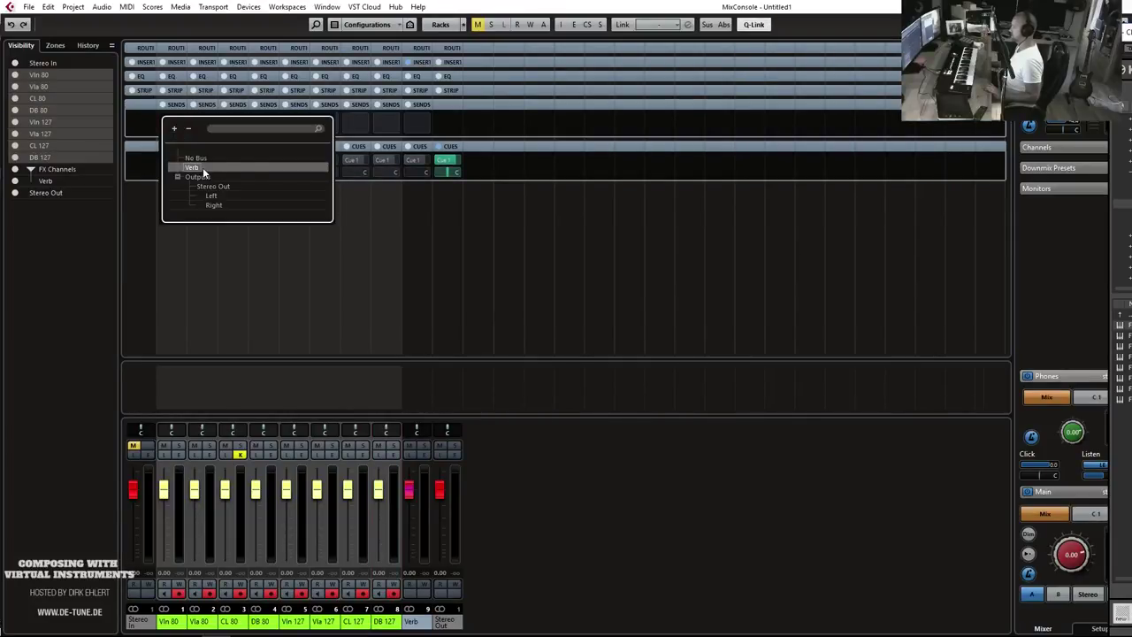
{"action": "left_click", "coordinate": [191, 167]}
{"action": "left_click", "coordinate": [164, 119]}
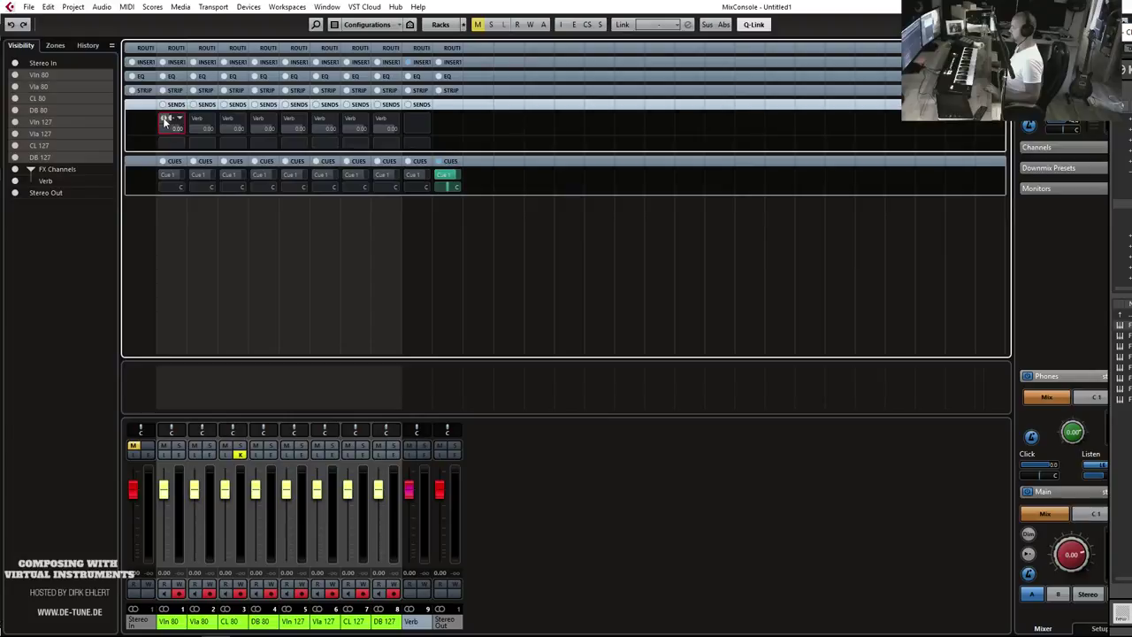
{"action": "left_click", "coordinate": [164, 121]}
{"action": "double_click", "coordinate": [174, 132]}
{"action": "type", "text": "-10"}
{"action": "key", "text": "Return"}
Arm the Vln 80 track and test its Verb send by toggling it off and on
{"action": "left_click", "coordinate": [419, 7]}
{"action": "key", "text": "Escape"}
{"action": "left_click_drag", "start_coordinate": [768, 9], "coordinate": [1131, 146]}
{"action": "left_click", "coordinate": [295, 138]}
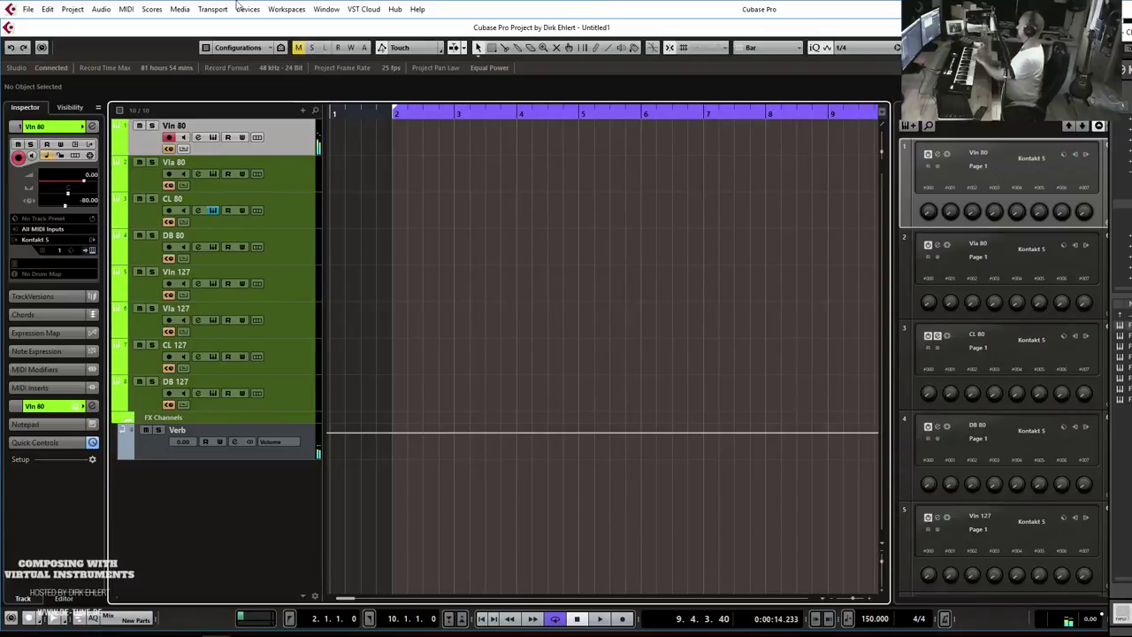
{"action": "key", "text": "F3"}
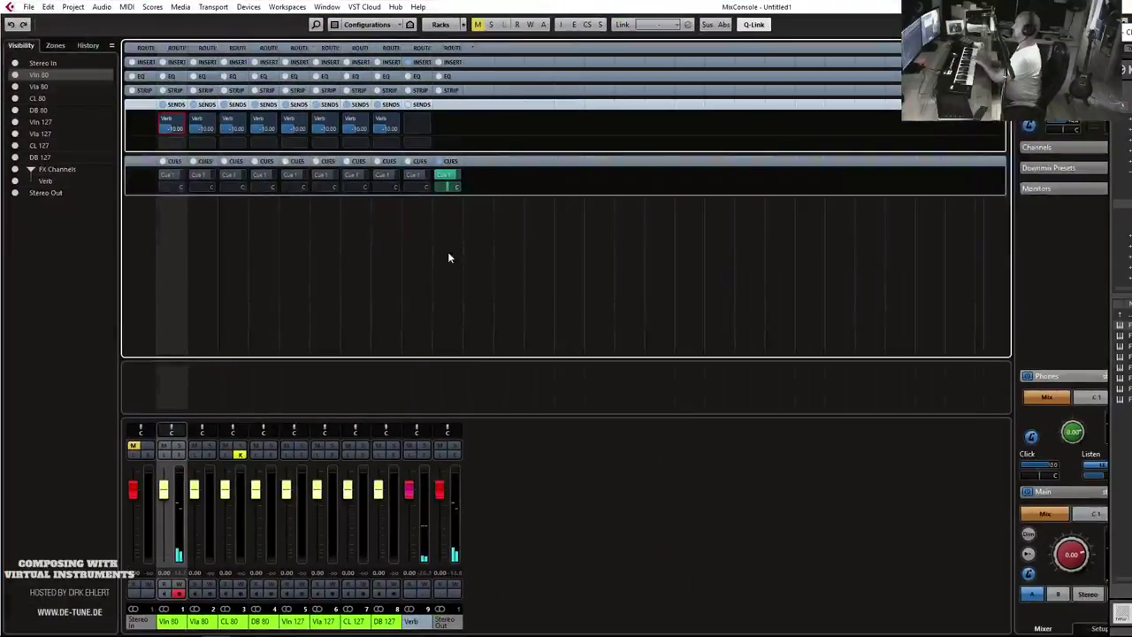
{"action": "left_click", "coordinate": [164, 121]}
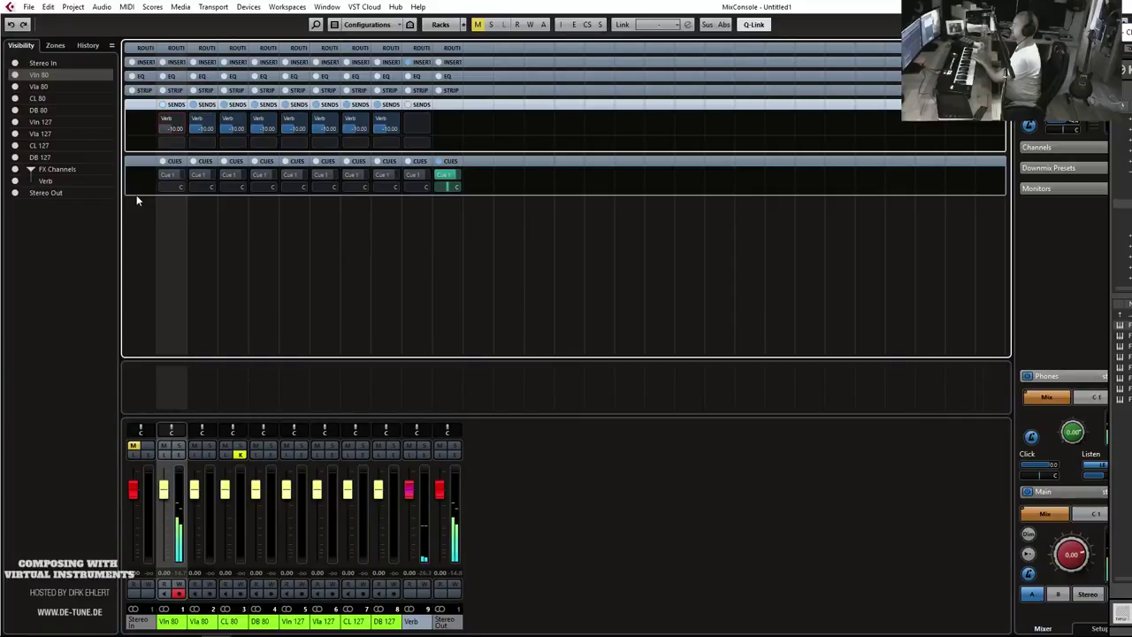
{"action": "left_click", "coordinate": [164, 121]}
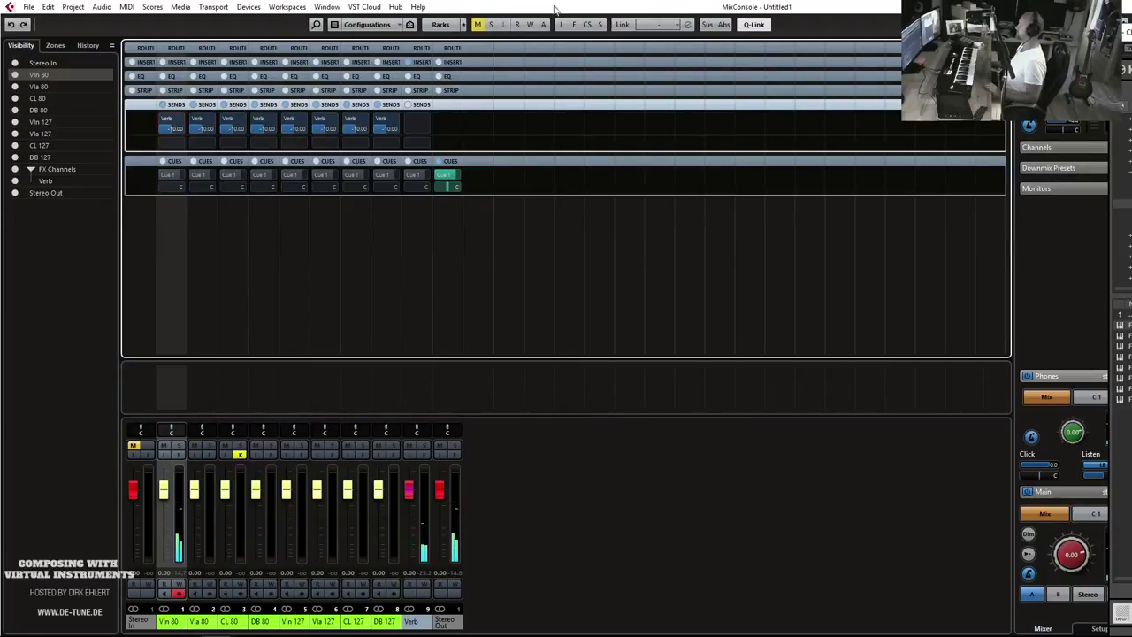
{"action": "left_click", "coordinate": [1097, 7]}
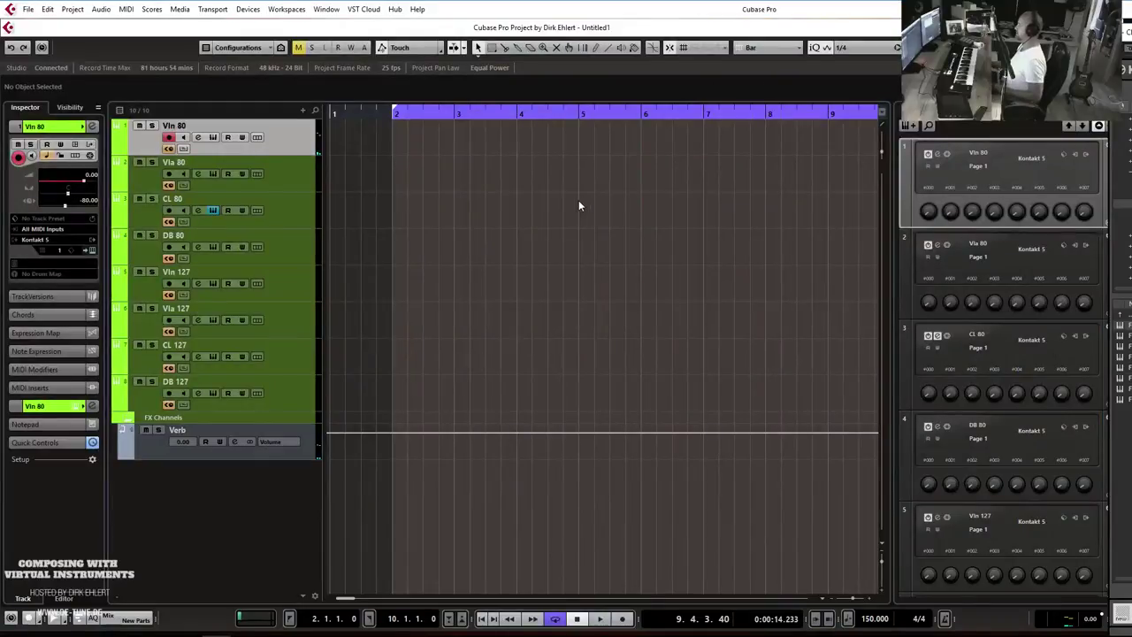
{"action": "left_click", "coordinate": [572, 236]}
{"action": "key", "text": "g"}
{"action": "key", "text": "space"}
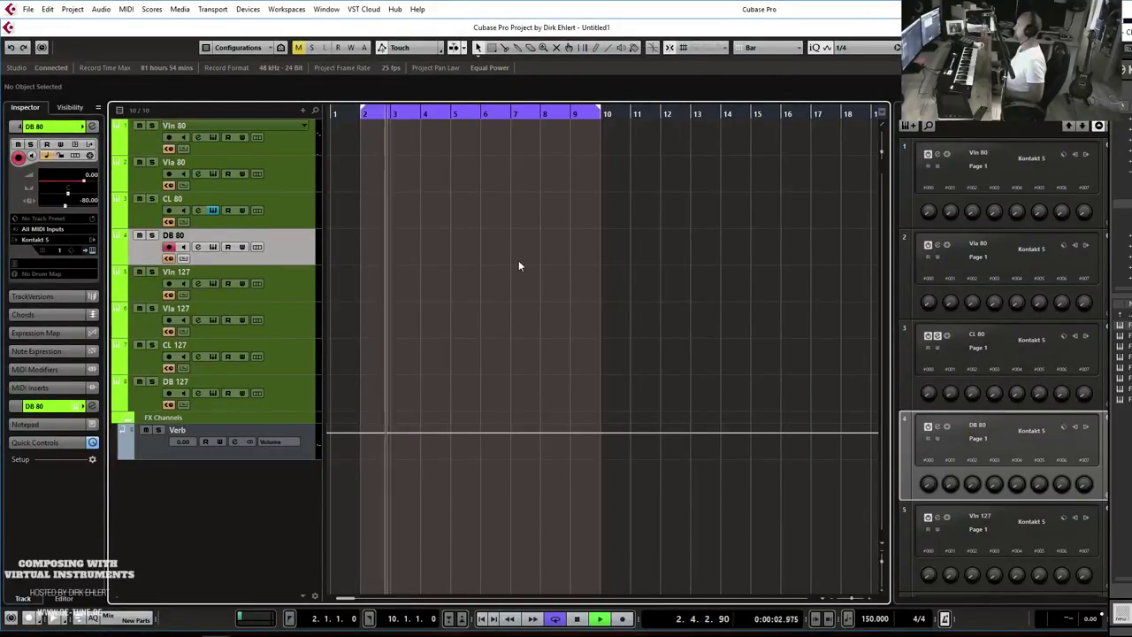
{"action": "key", "text": "space"}
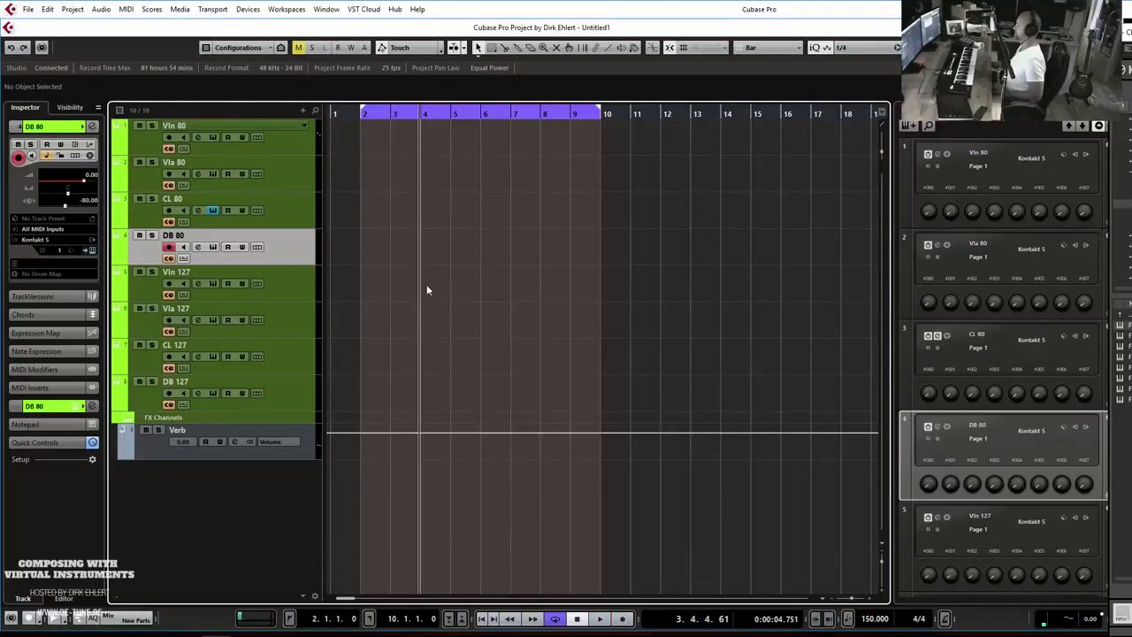
{"action": "key", "text": "h"}
{"action": "key", "text": "h"}
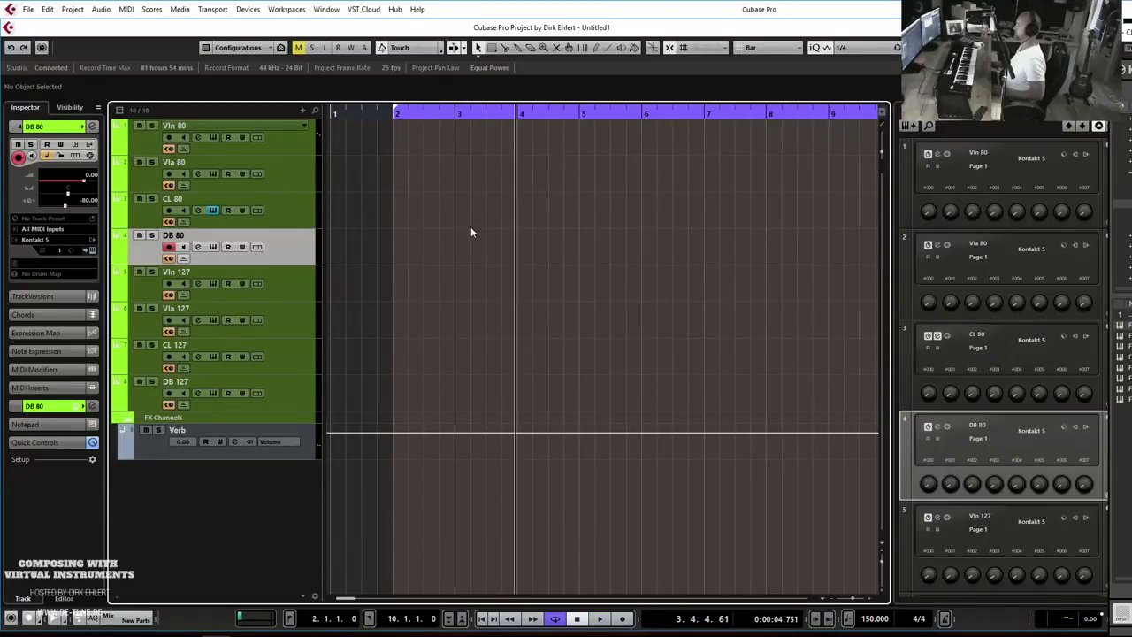
{"action": "left_click", "coordinate": [416, 146]}
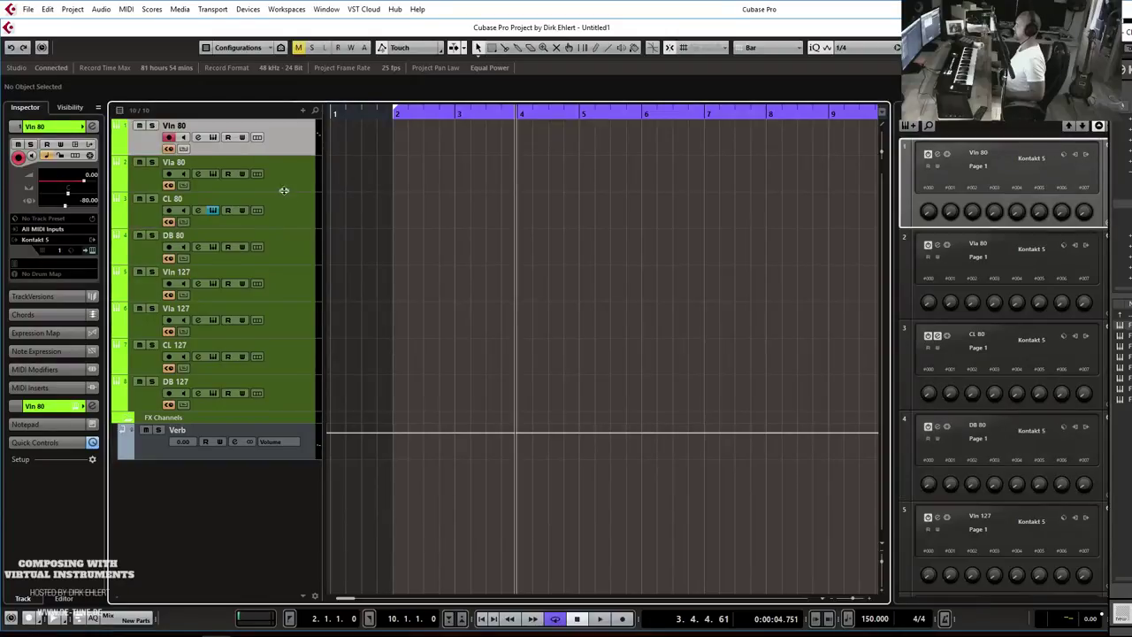
{"action": "left_click", "coordinate": [291, 181]}
{"action": "left_click", "coordinate": [288, 210], "text": "shift"}
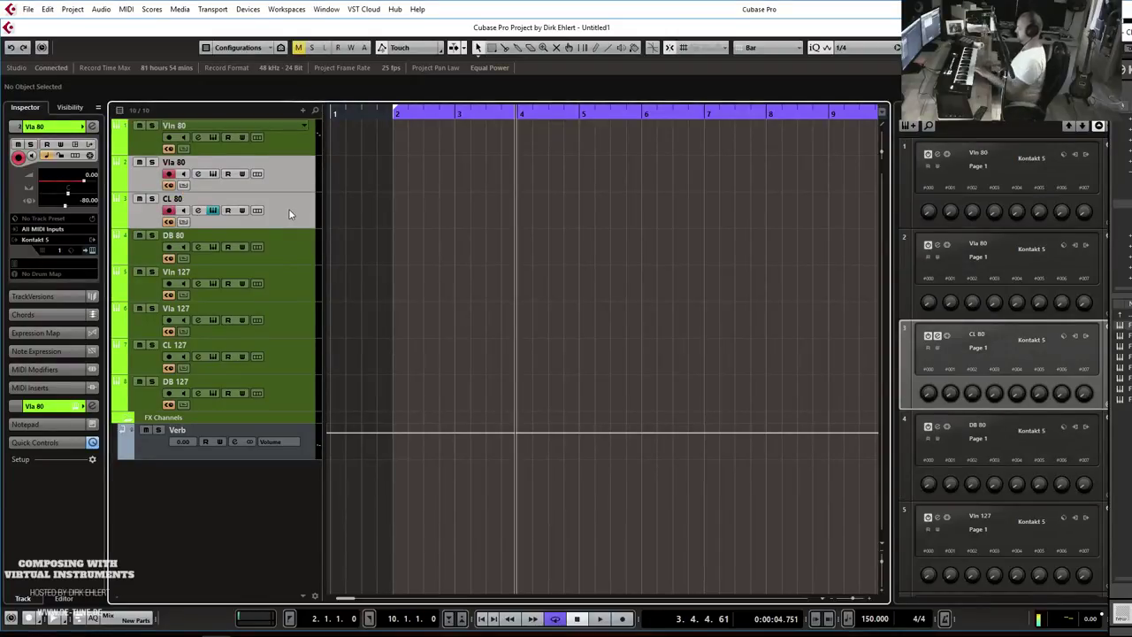
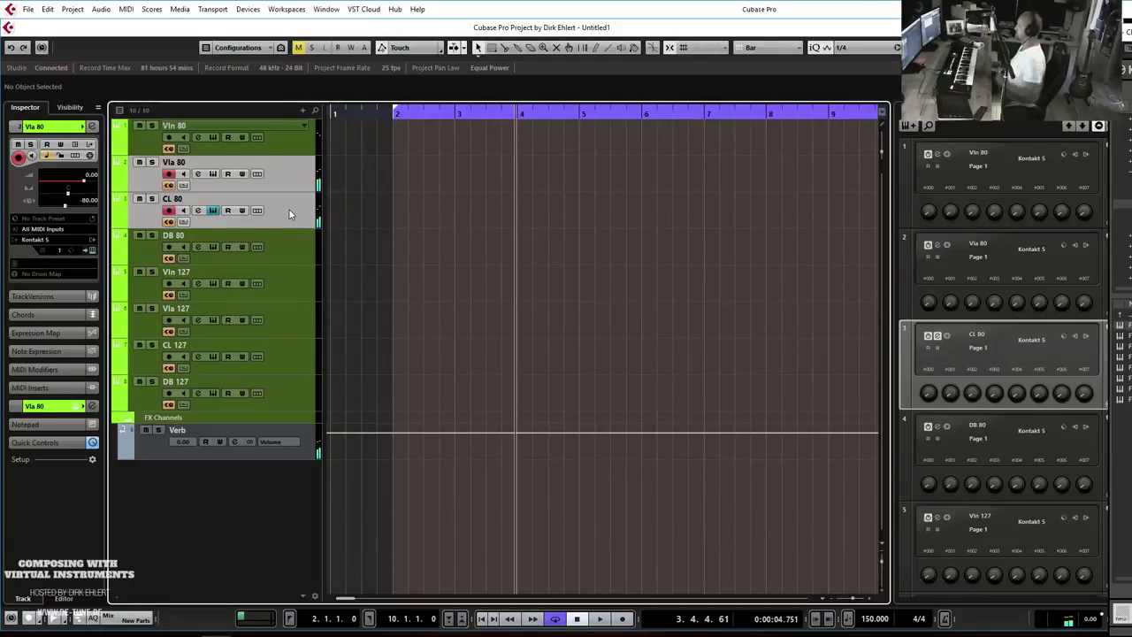
Try a project tempo of 130 BPM and audition it from the project start
{"action": "double_click", "coordinate": [872, 618]}
{"action": "type", "text": "13"}
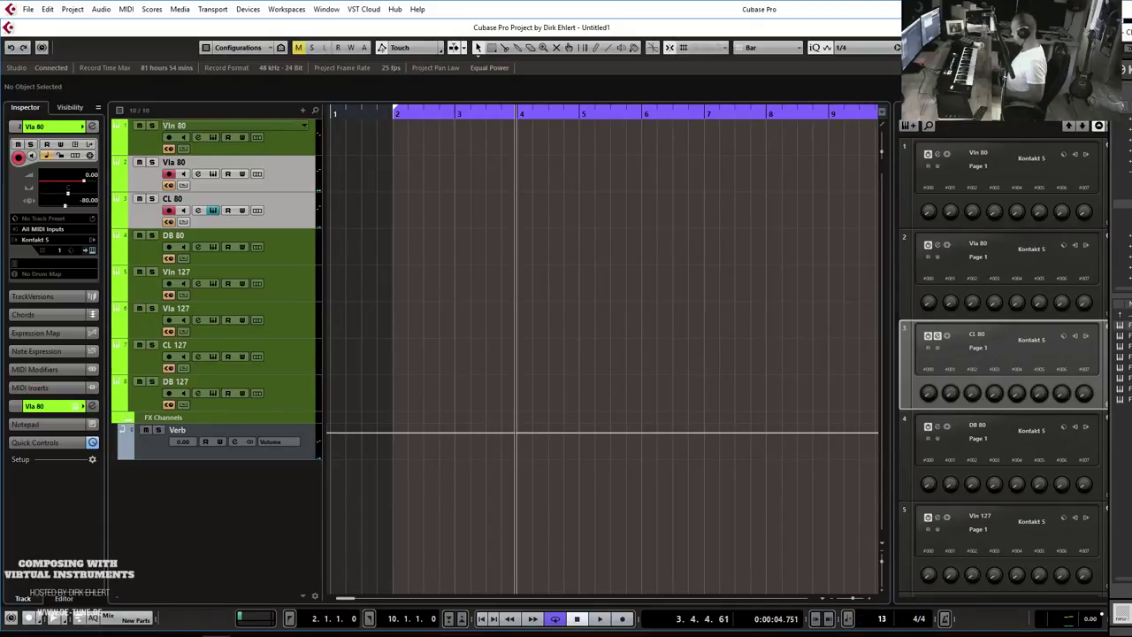
{"action": "type", "text": "01"}
{"action": "key", "text": "Return"}
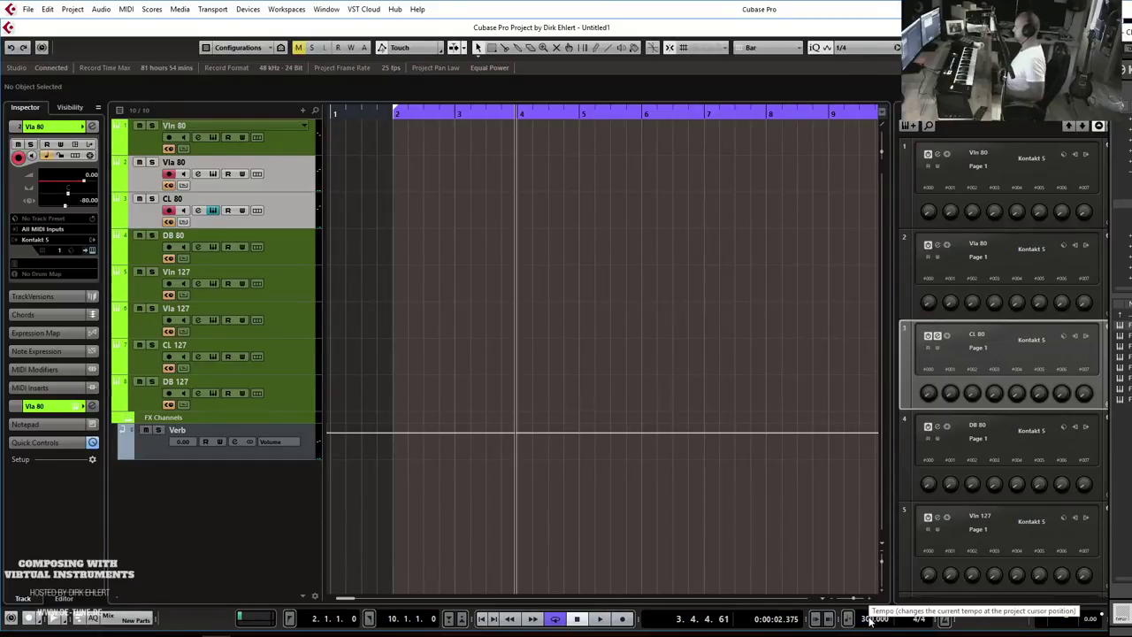
{"action": "double_click", "coordinate": [870, 621]}
{"action": "type", "text": "130"}
{"action": "key", "text": "Return"}
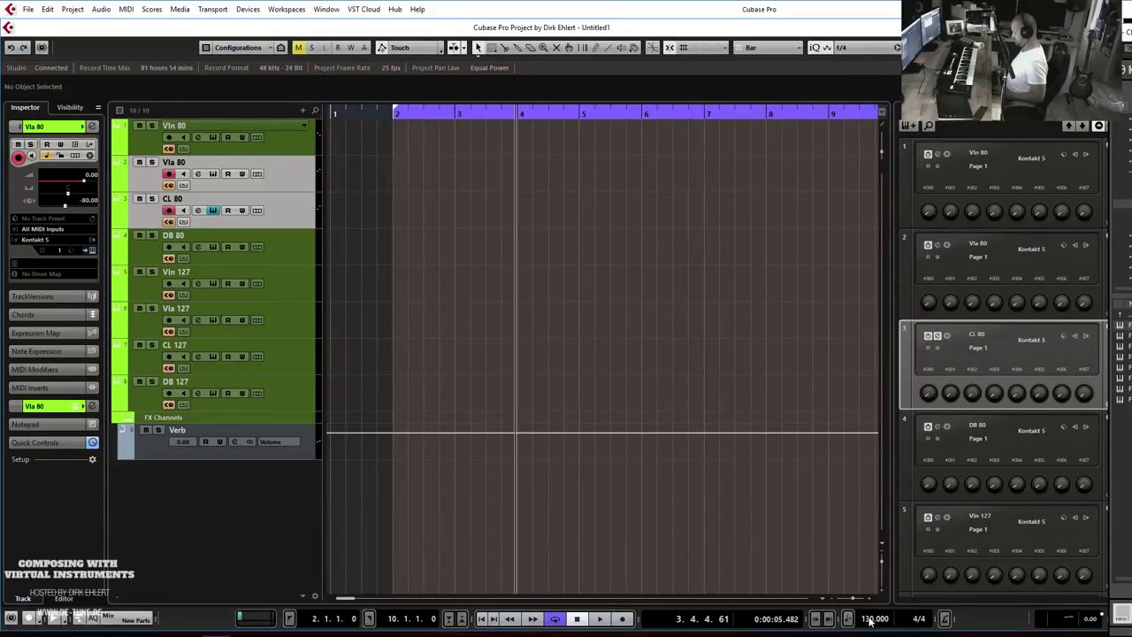
{"action": "key", "text": "Home"}
{"action": "key", "text": "space"}
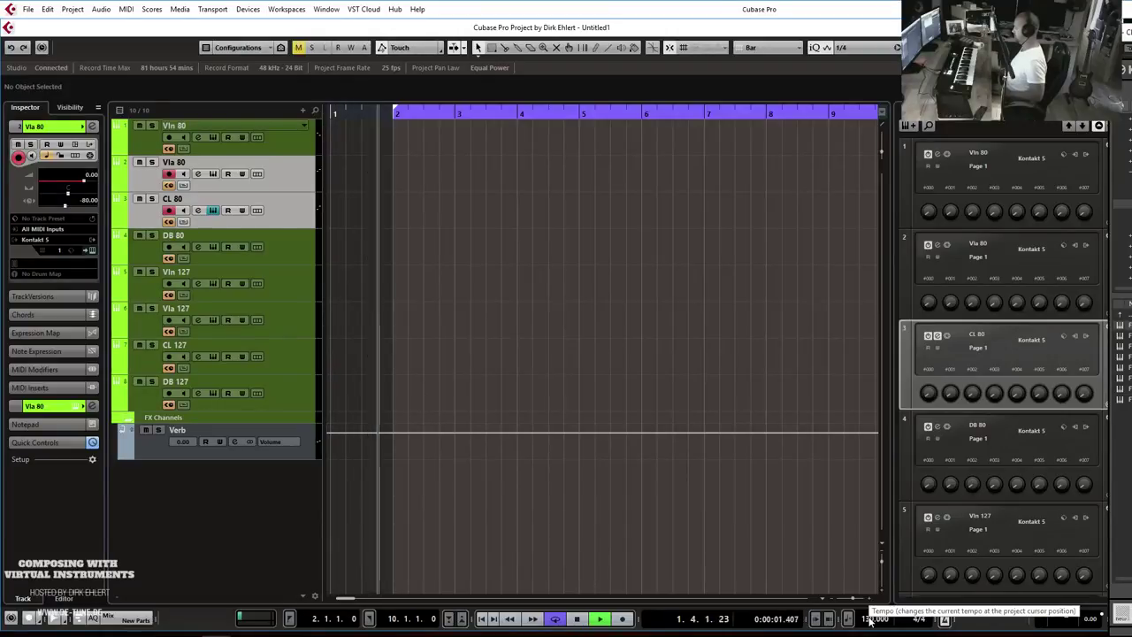
{"action": "key", "text": "space"}
Set the tempo to 138 BPM and play it back from bar 2
{"action": "double_click", "coordinate": [873, 619]}
{"action": "type", "text": "138"}
{"action": "key", "text": "Return"}
{"action": "key", "text": "KP_1"}
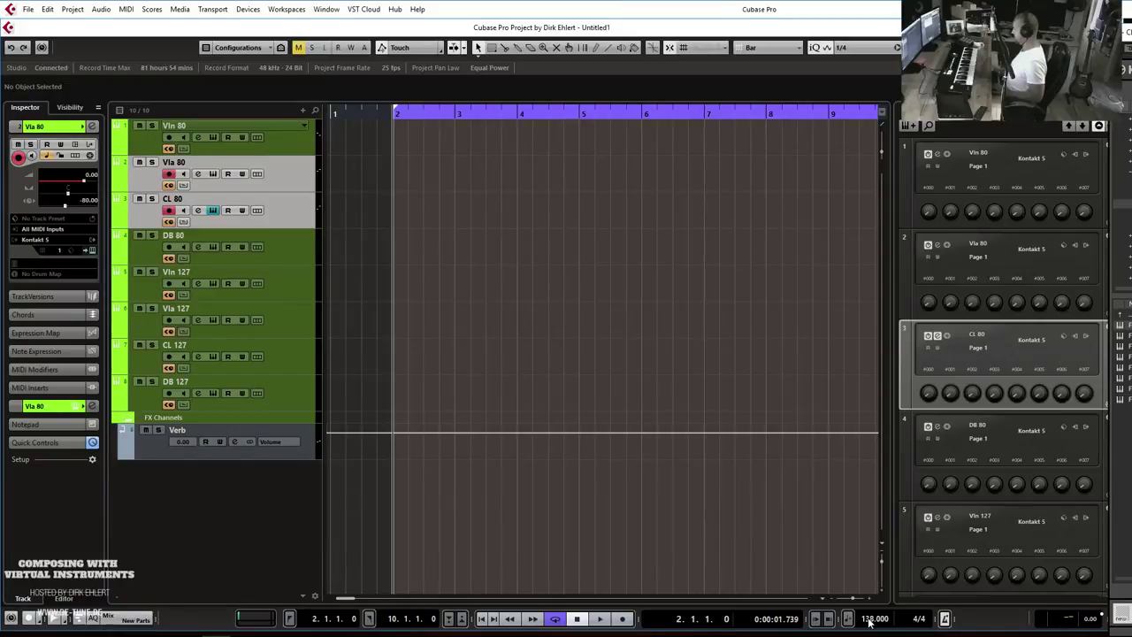
{"action": "key", "text": "space"}
{"action": "key", "text": "space"}
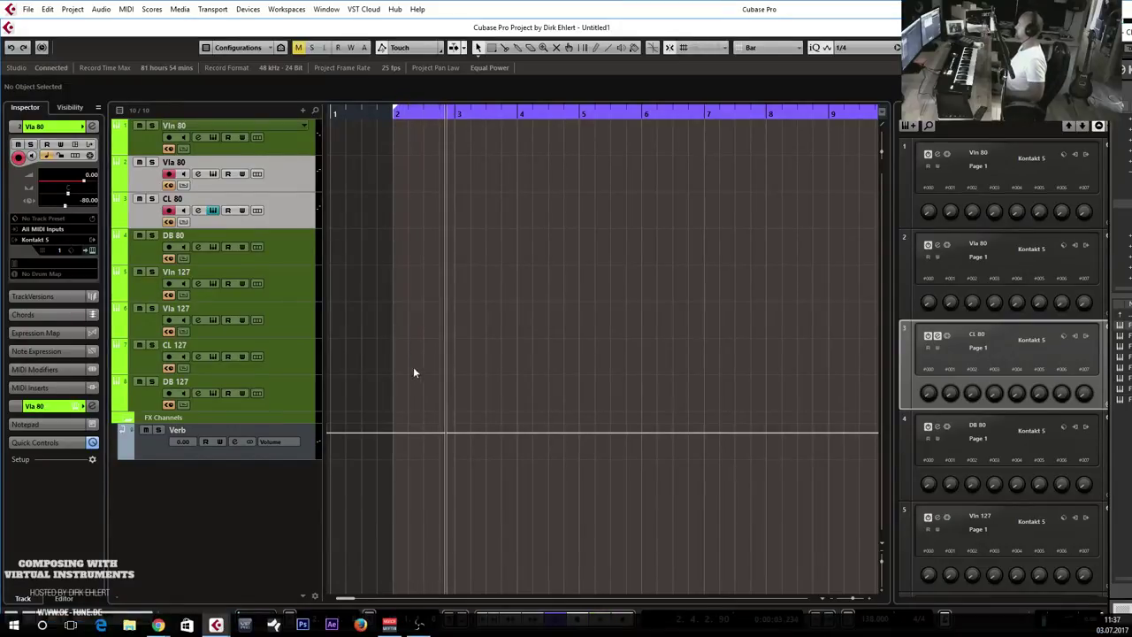
{"action": "left_click", "coordinate": [289, 174]}
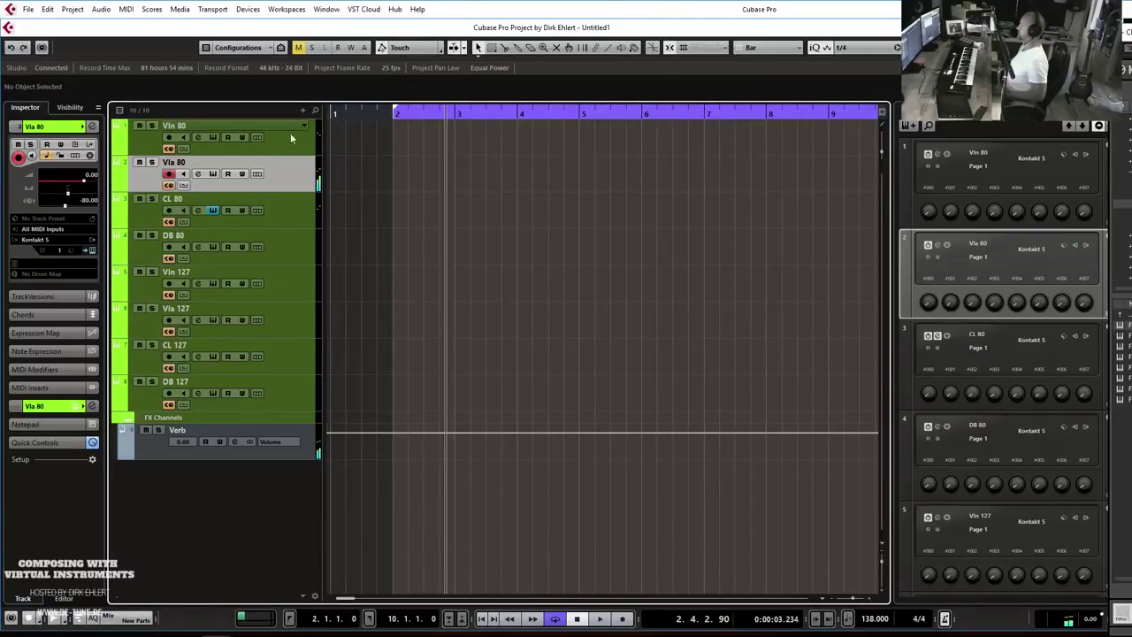
Draw a Vla 80 part over bars 2–6, set quantize to 1/8, enter a viola line, and play it
{"action": "left_click_drag", "start_coordinate": [400, 173], "coordinate": [639, 161]}
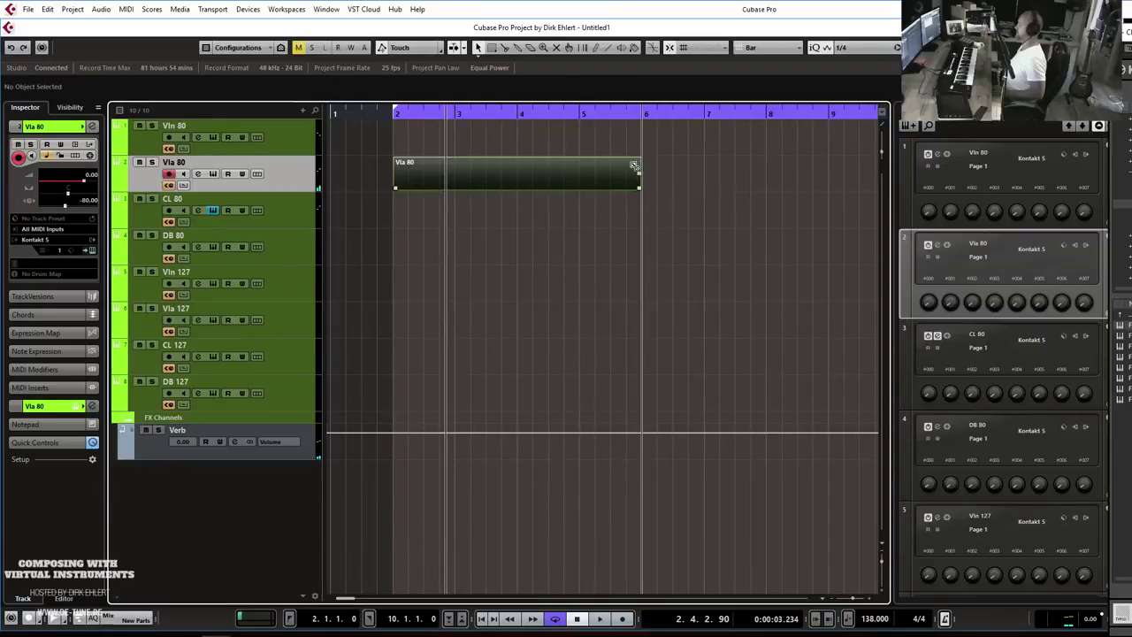
{"action": "double_click", "coordinate": [496, 173]}
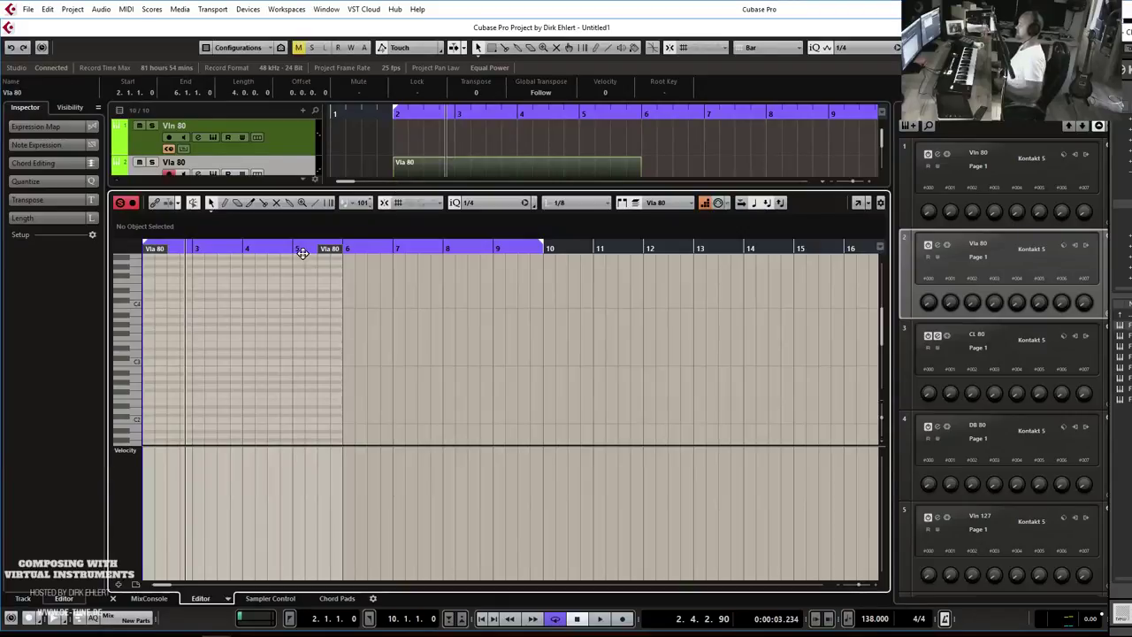
{"action": "left_click", "coordinate": [469, 206]}
{"action": "left_click", "coordinate": [493, 256]}
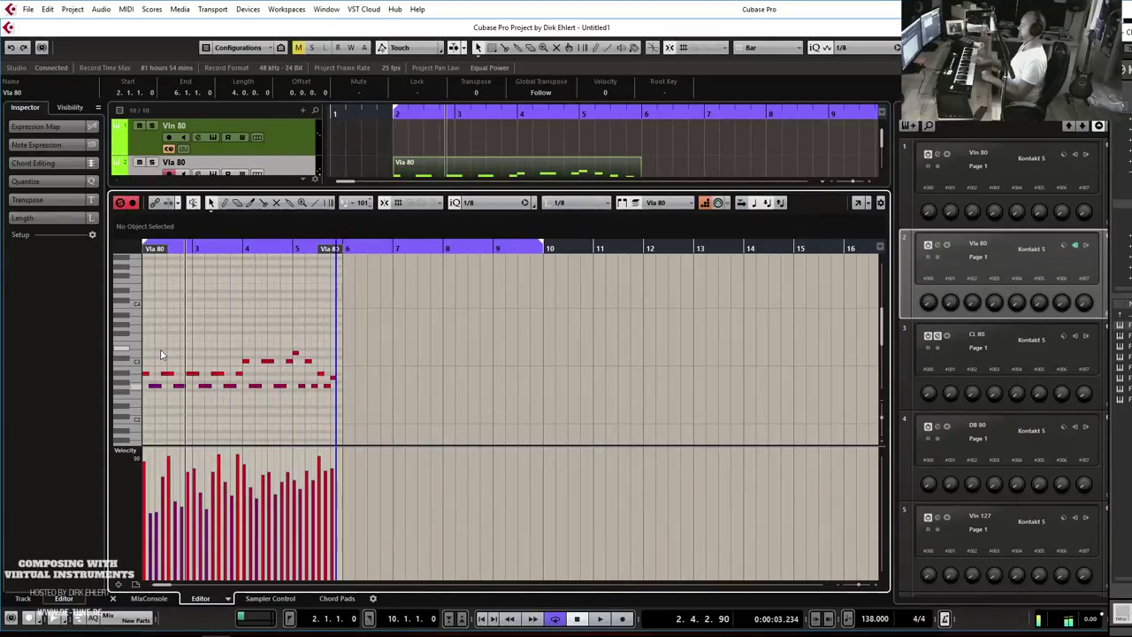
{"action": "key", "text": "Return"}
{"action": "key", "text": "space"}
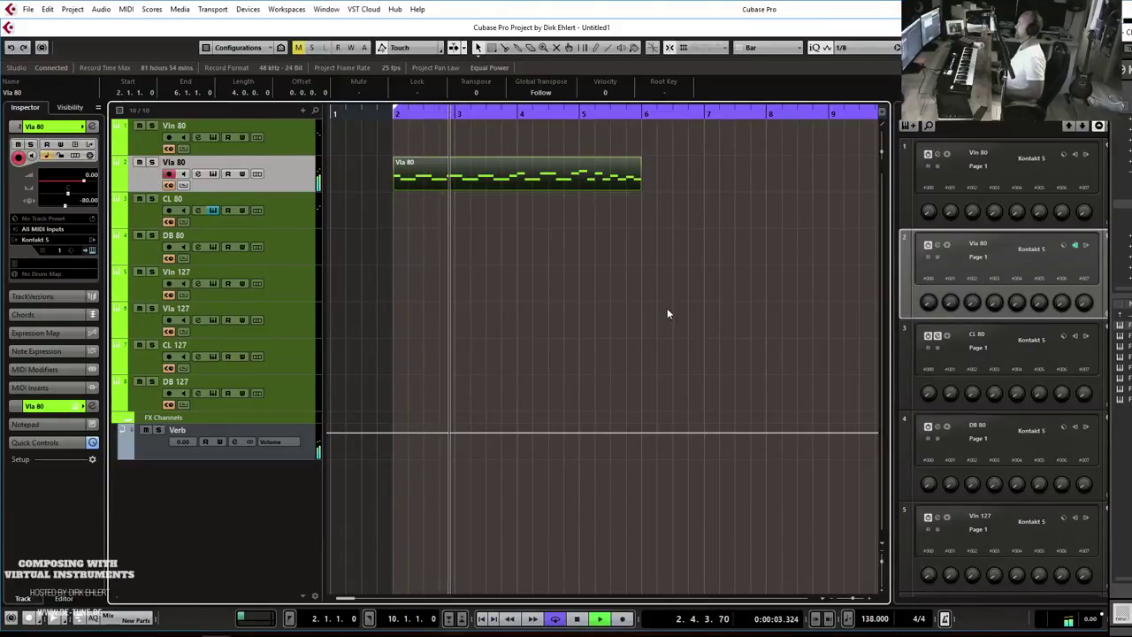
Raise the tempo to 144 BPM and replay the viola part from bar 2
{"action": "key", "text": "g"}
{"action": "key", "text": "g"}
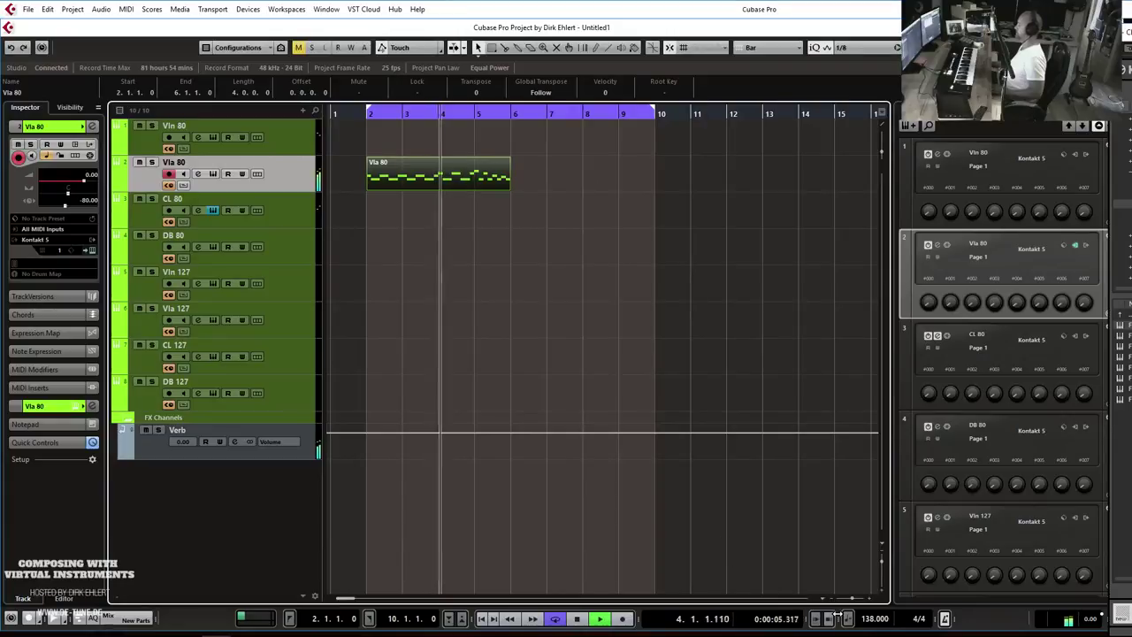
{"action": "key", "text": "space"}
{"action": "left_click", "coordinate": [867, 619]}
{"action": "type", "text": "144"}
{"action": "key", "text": "Return"}
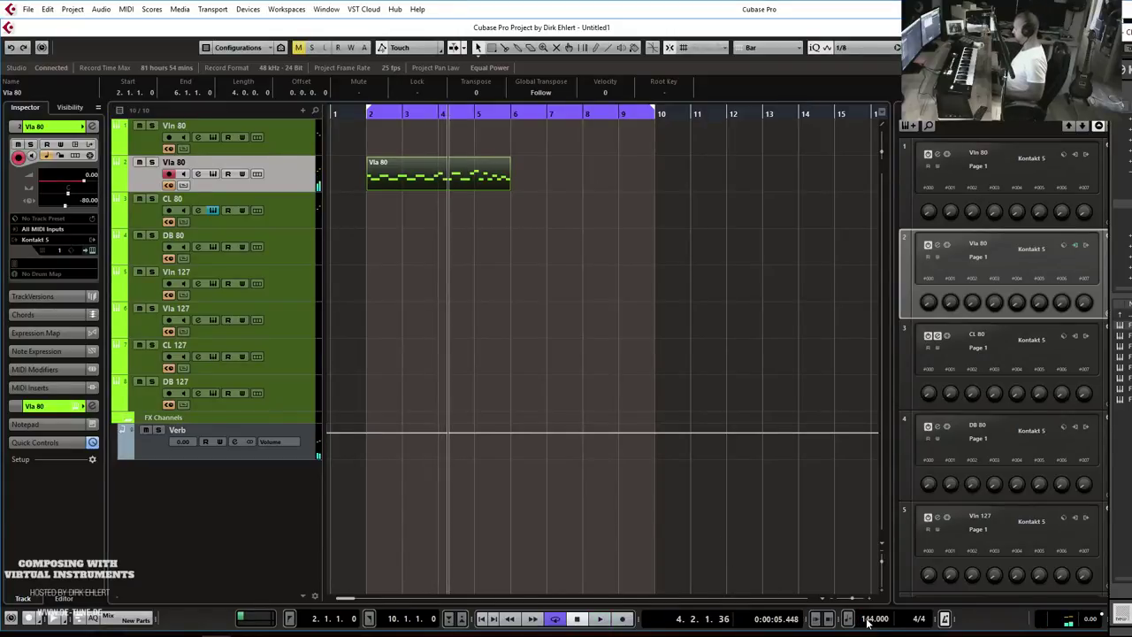
{"action": "key", "text": "KP_1"}
{"action": "key", "text": "space"}
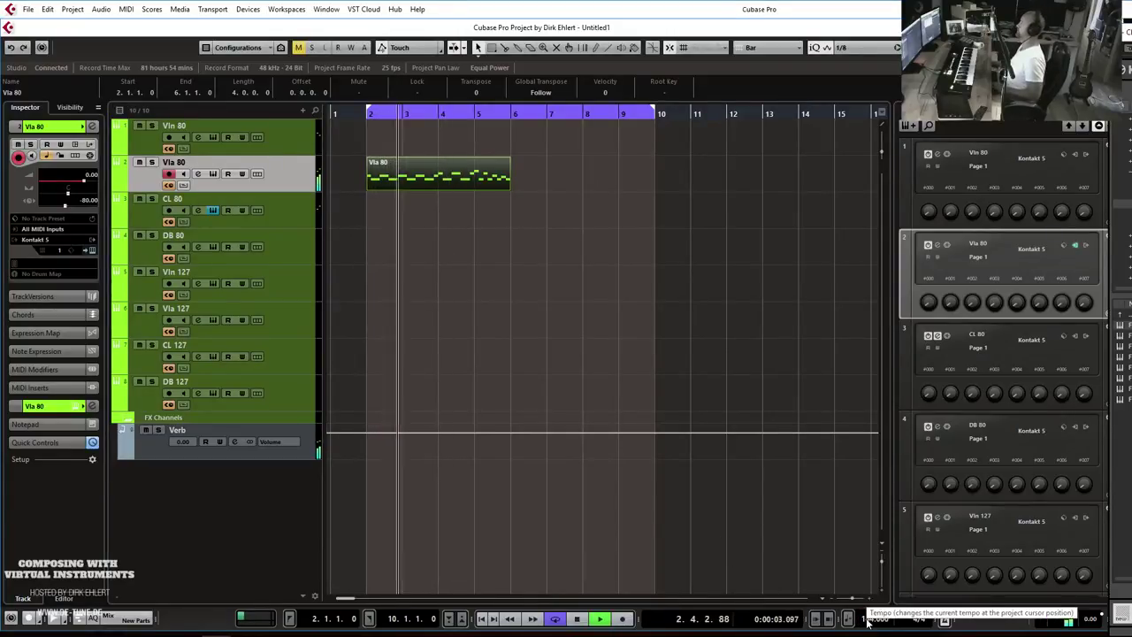
Stop playback and draw a new CL 80 part spanning bars 2 to 6
{"action": "key", "text": "h"}
{"action": "key", "text": "h"}
{"action": "key", "text": "g"}
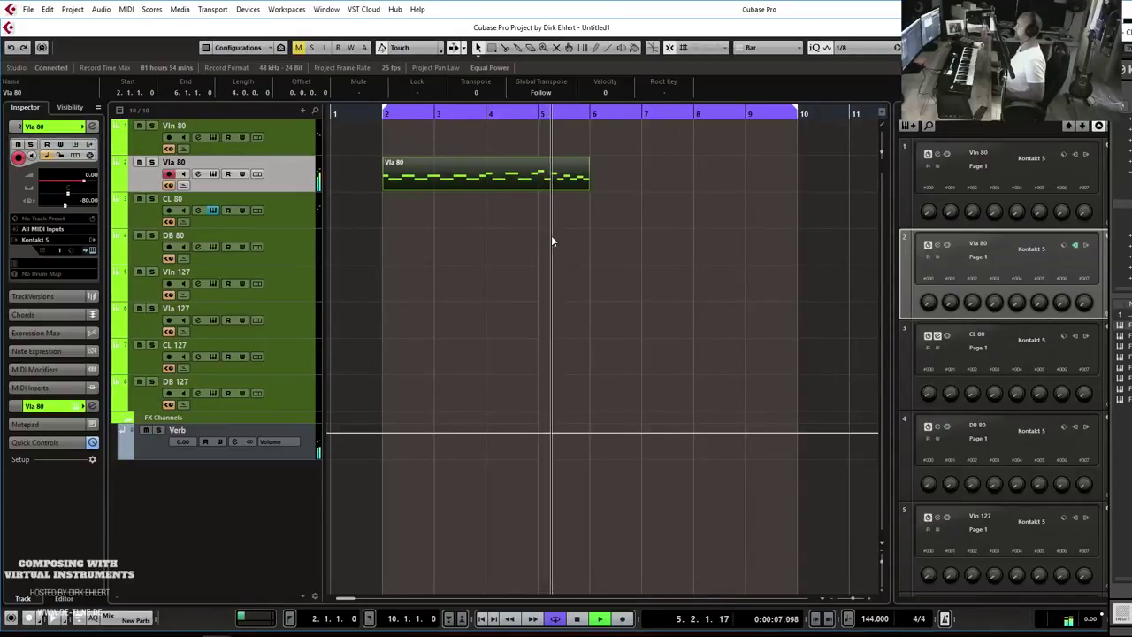
{"action": "key", "text": "space"}
{"action": "left_click", "coordinate": [305, 207]}
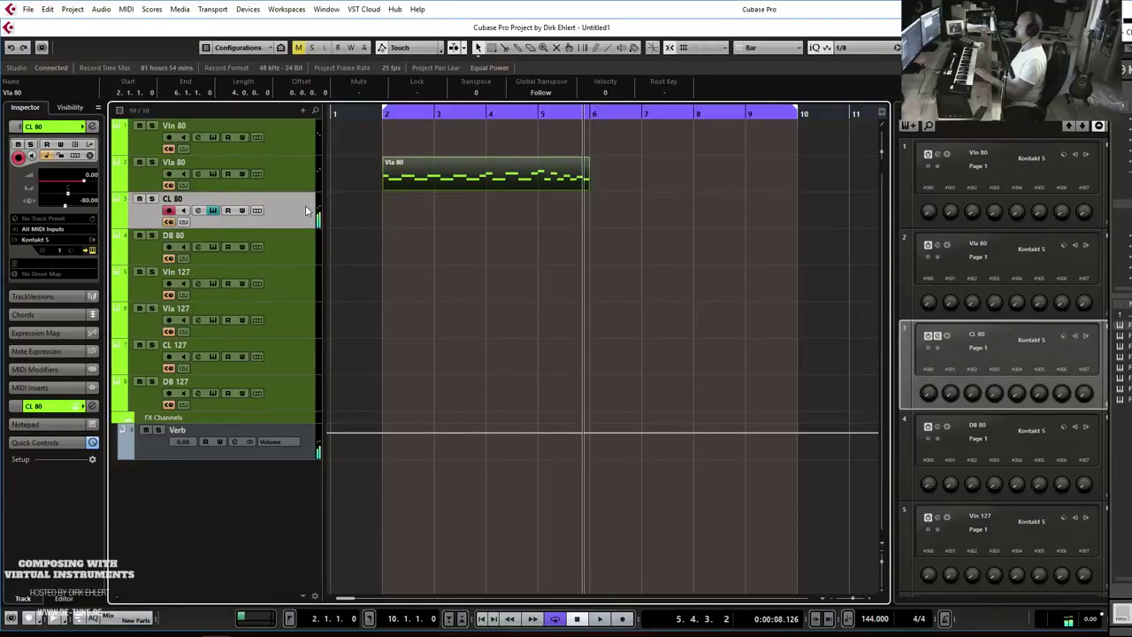
{"action": "left_click_drag", "start_coordinate": [389, 208], "coordinate": [587, 210]}
Enter CL 80 notes, then play the Vla 80 and CL 80 parts together from bar 2
{"action": "double_click", "coordinate": [414, 224]}
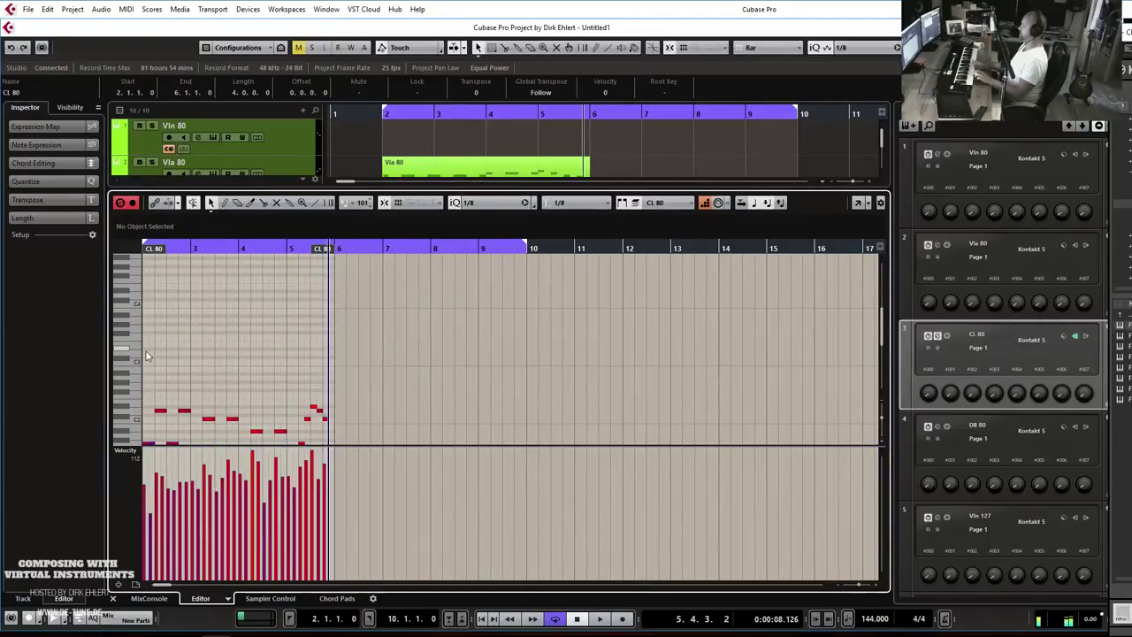
{"action": "key", "text": "Return"}
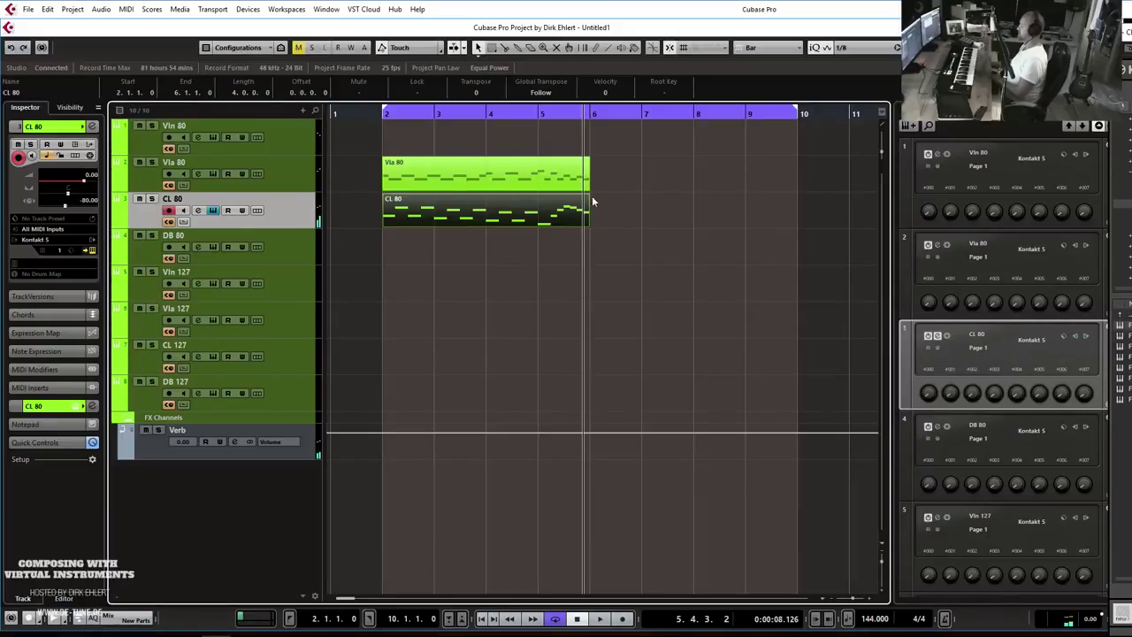
{"action": "left_click_drag", "start_coordinate": [600, 174], "coordinate": [543, 265]}
{"action": "key", "text": "Return"}
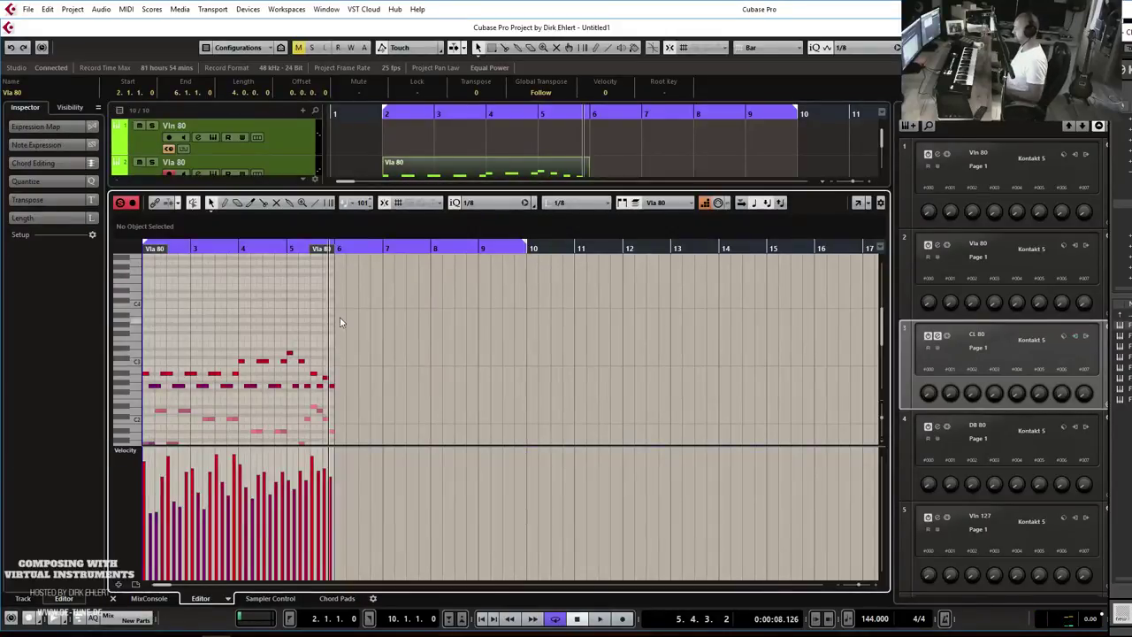
{"action": "key", "text": "g"}
{"action": "key", "text": "KP_1"}
{"action": "key", "text": "space"}
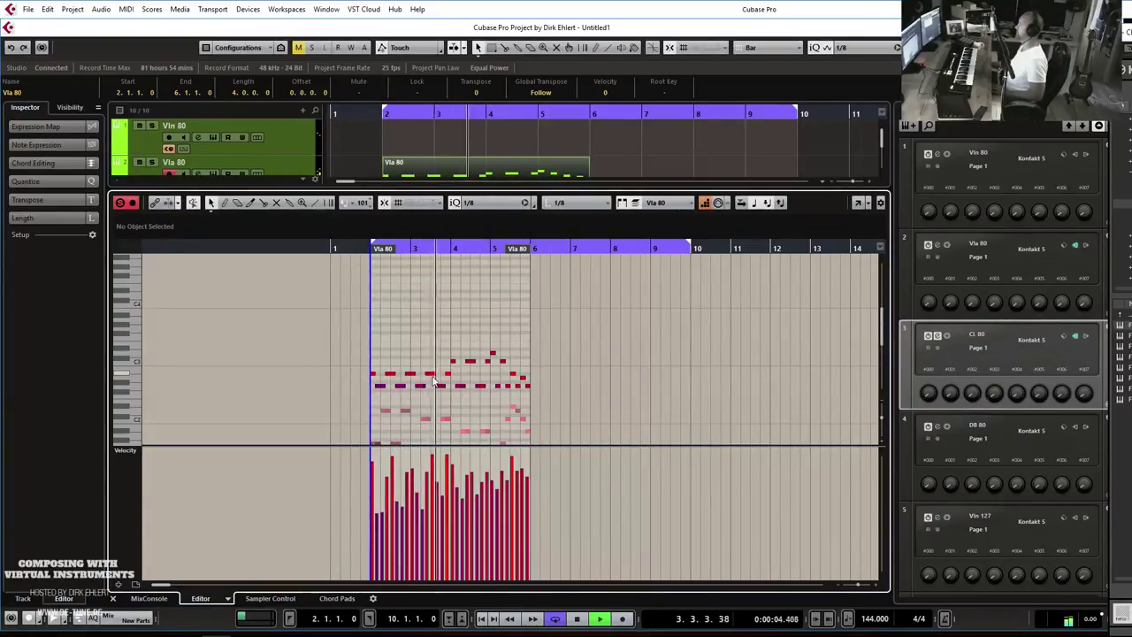
{"action": "scroll", "coordinate": [442, 345], "scroll_direction": "down", "scroll_amount": 2}
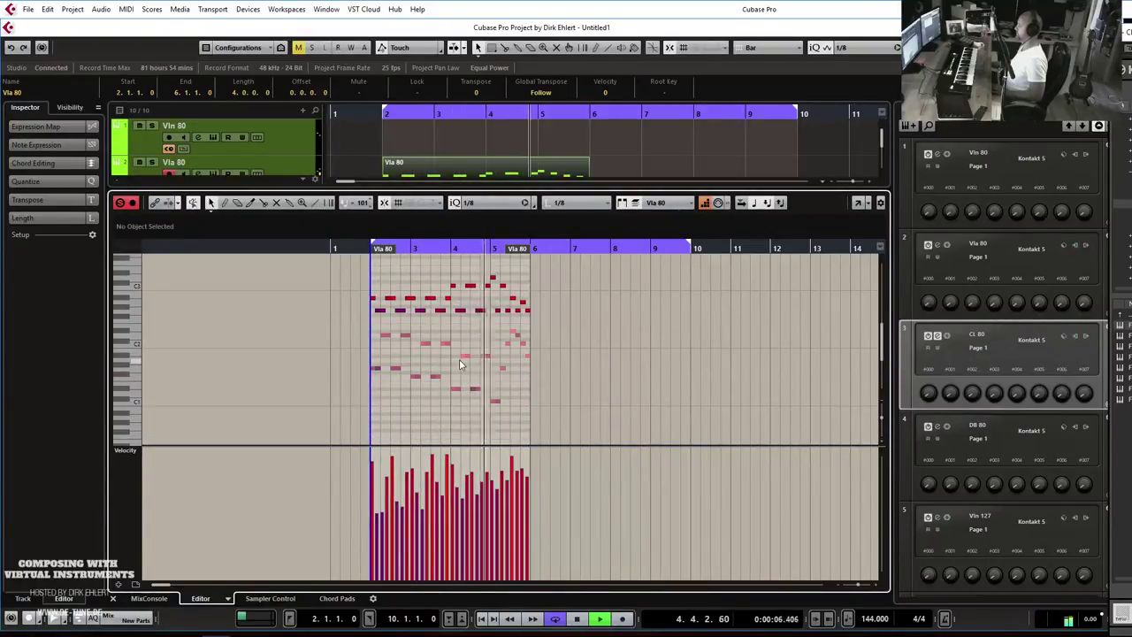
{"action": "key", "text": "space"}
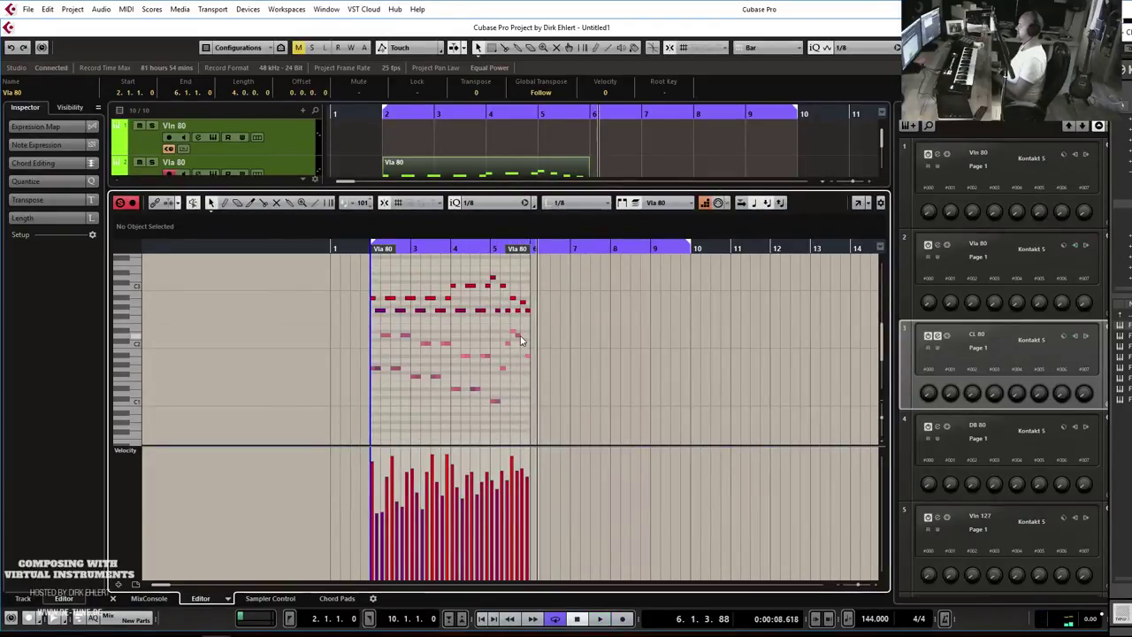
Lower the last two CL 80 notes and replay from bar 2
{"action": "left_click", "coordinate": [521, 343]}
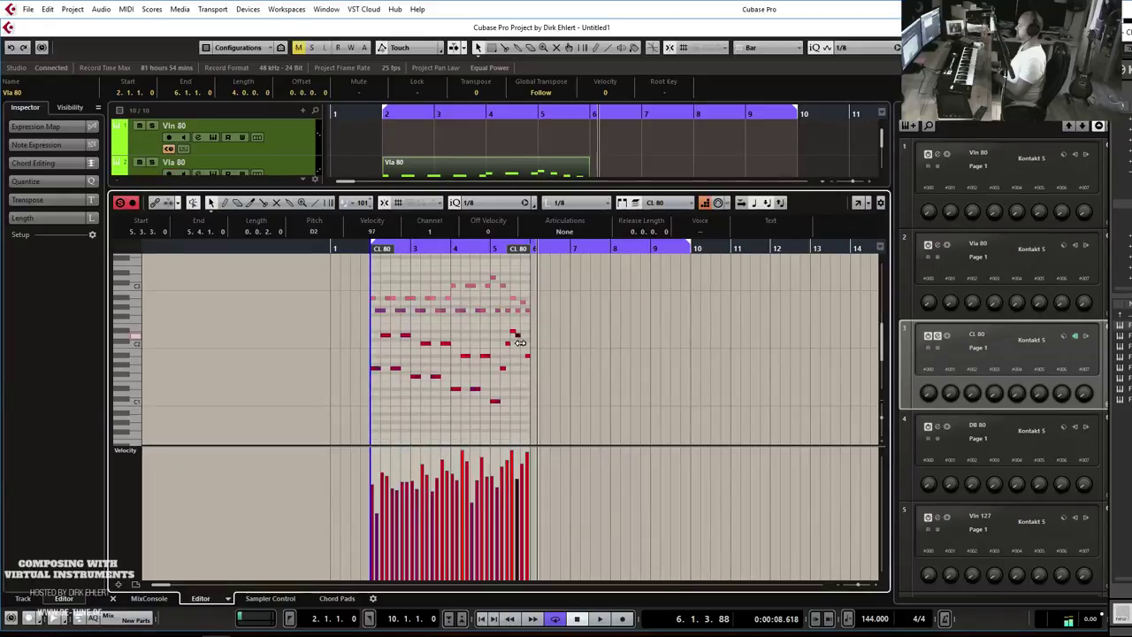
{"action": "left_click_drag", "start_coordinate": [523, 344], "coordinate": [528, 361]}
{"action": "left_click", "coordinate": [371, 250]}
{"action": "key", "text": "space"}
{"action": "scroll", "coordinate": [526, 366], "scroll_direction": "up", "scroll_amount": 4}
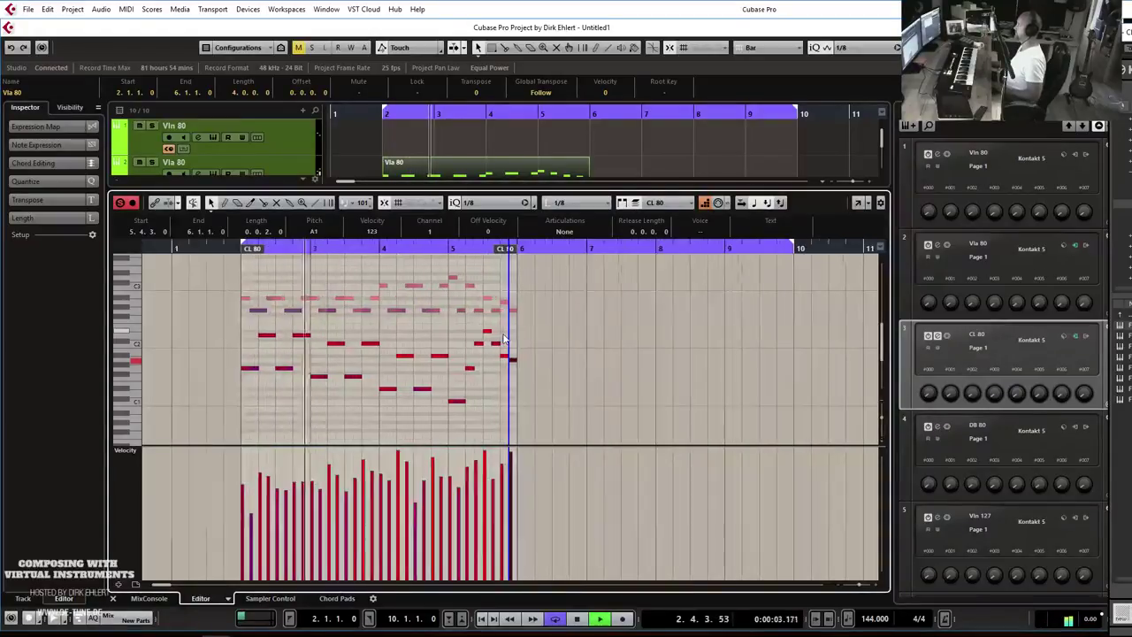
{"action": "scroll", "coordinate": [510, 369], "scroll_direction": "down", "scroll_amount": 1}
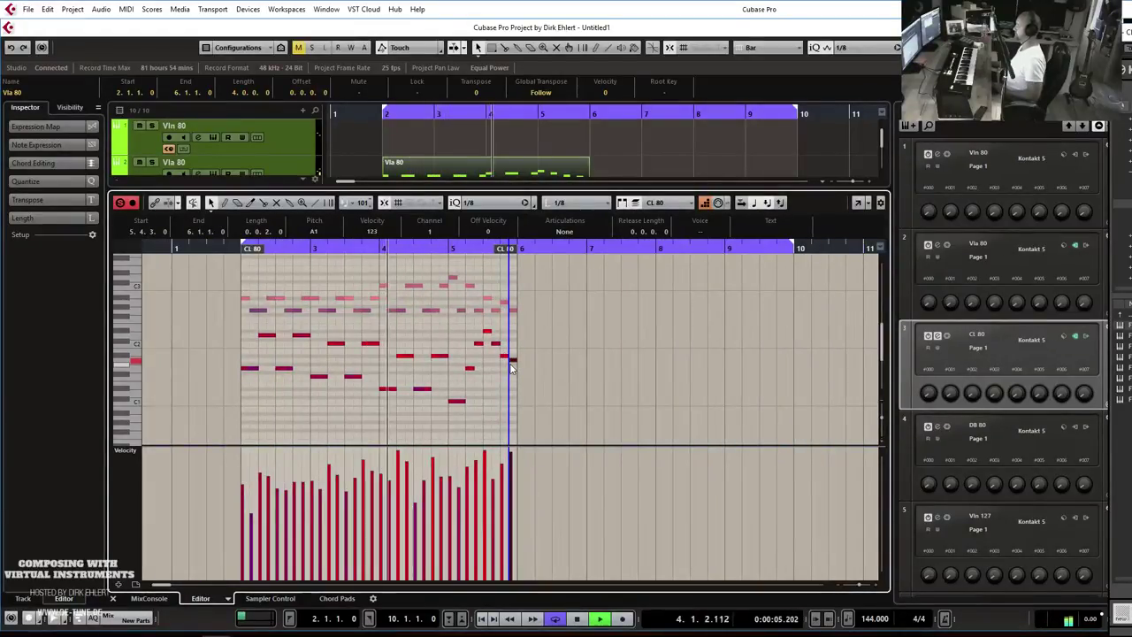
{"action": "scroll", "coordinate": [510, 369], "scroll_direction": "up", "scroll_amount": 2}
{"action": "scroll", "coordinate": [510, 369], "scroll_direction": "up", "scroll_amount": 1}
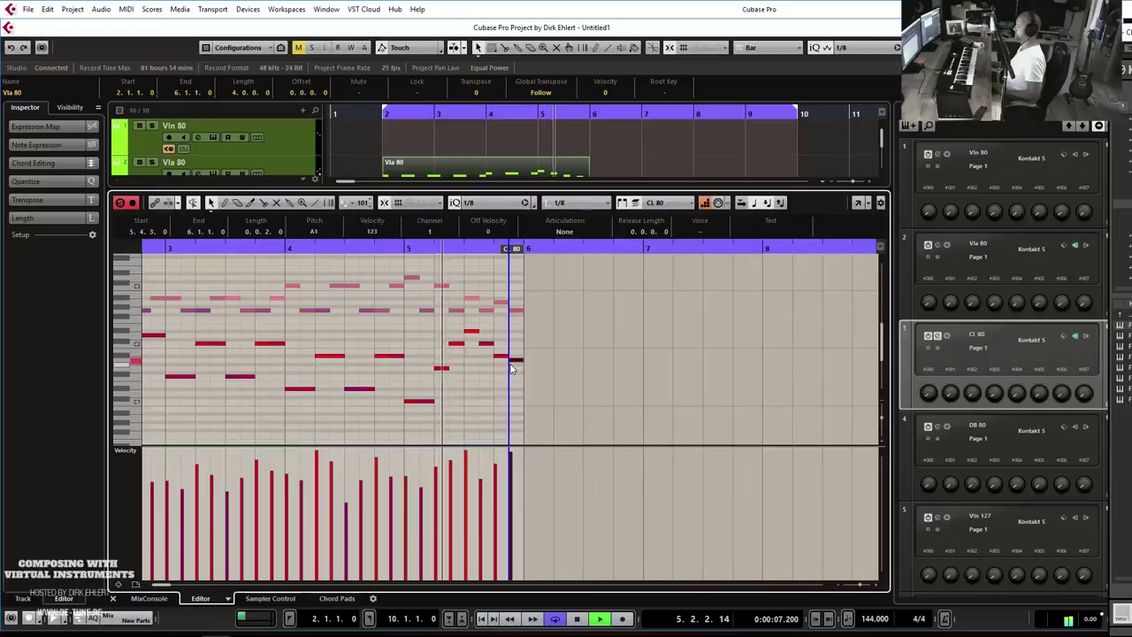
{"action": "key", "text": "space"}
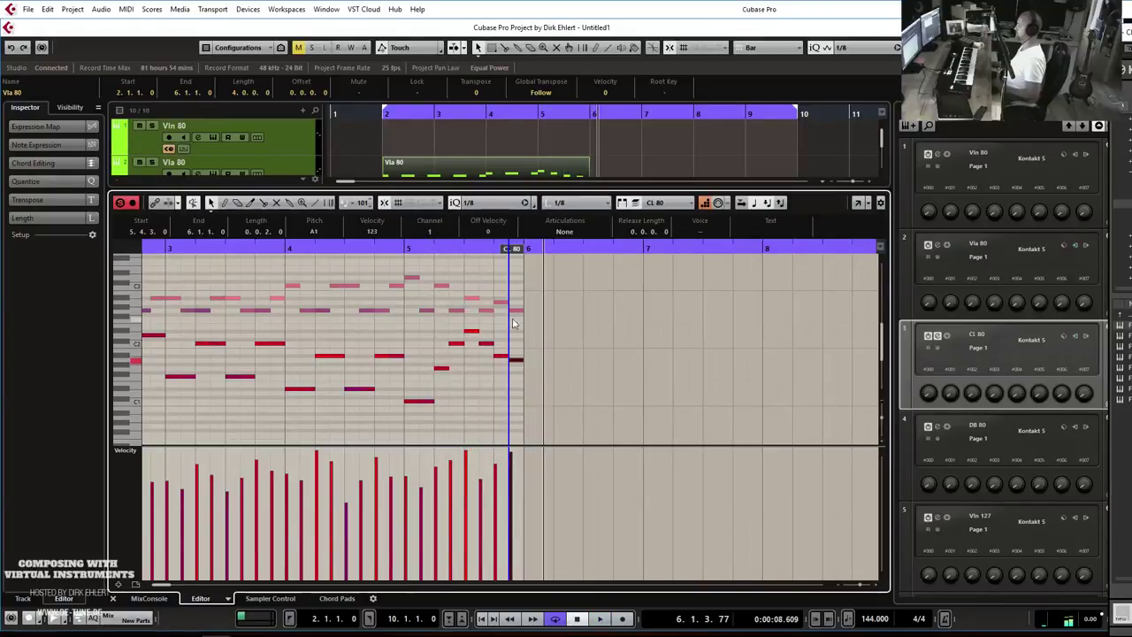
Fine-tune the closing CL 80 notes to C2 and A#1, audition them, and return to the arrangement
{"action": "left_click", "coordinate": [504, 304]}
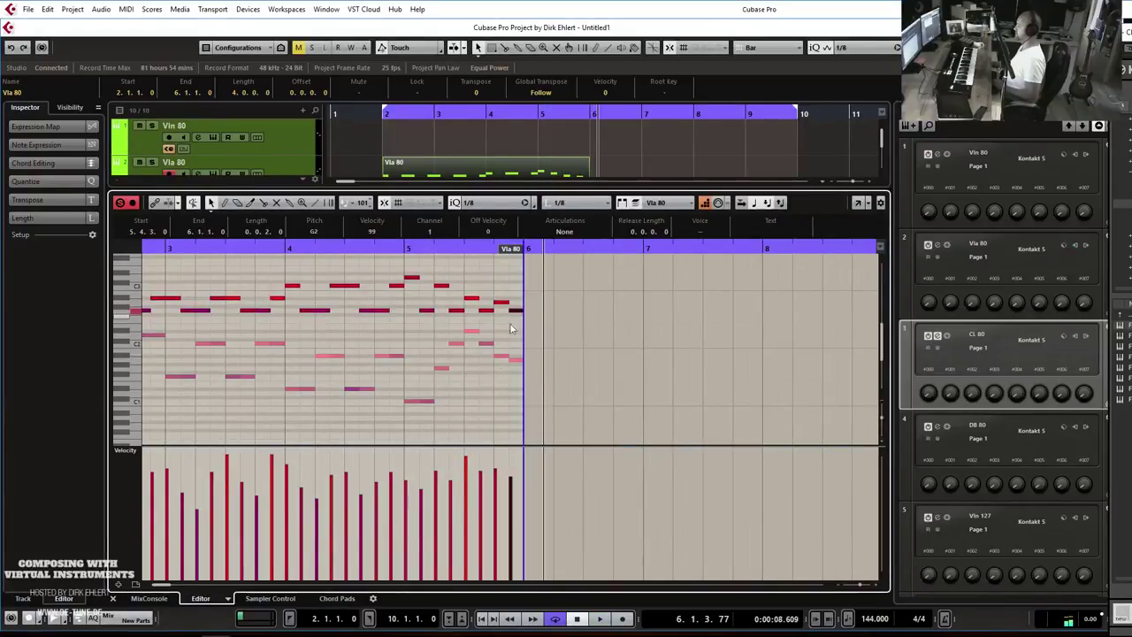
{"action": "left_click", "coordinate": [494, 352]}
{"action": "left_click_drag", "start_coordinate": [488, 344], "coordinate": [488, 336]}
{"action": "left_click", "coordinate": [501, 357]}
{"action": "key", "text": "Down"}
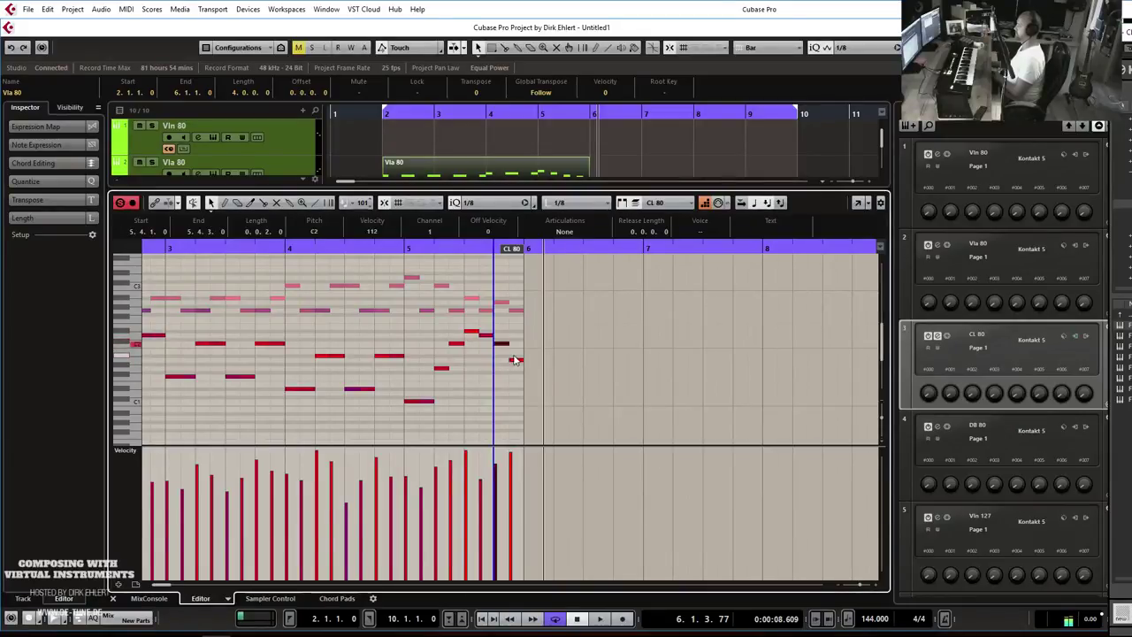
{"action": "left_click", "coordinate": [518, 361]}
{"action": "key", "text": "Up"}
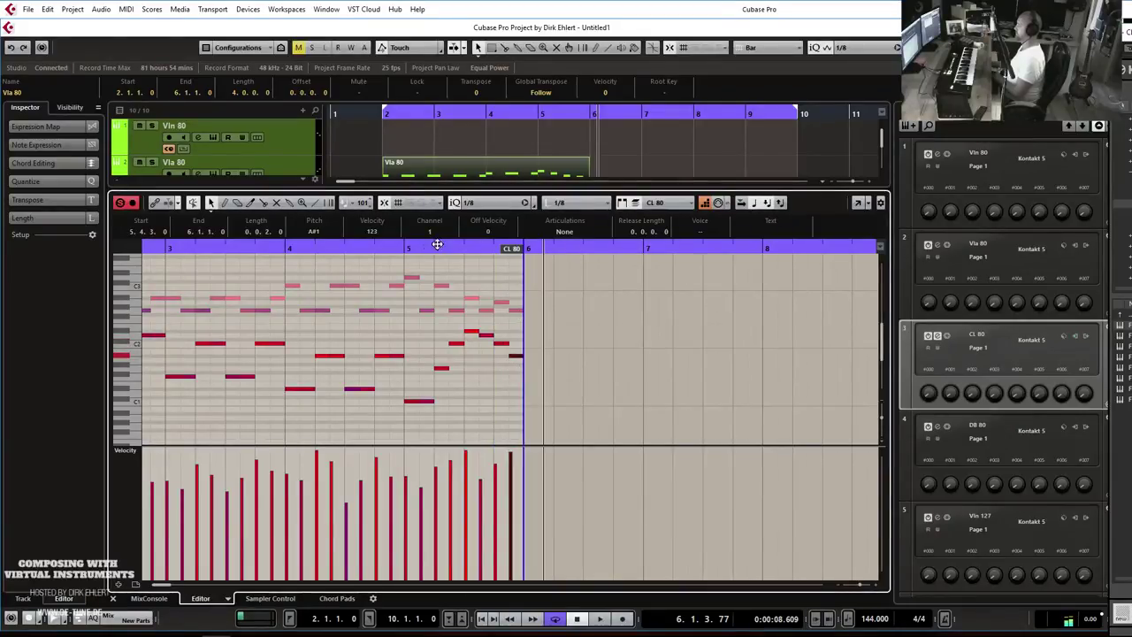
{"action": "left_click", "coordinate": [404, 246]}
{"action": "key", "text": "space"}
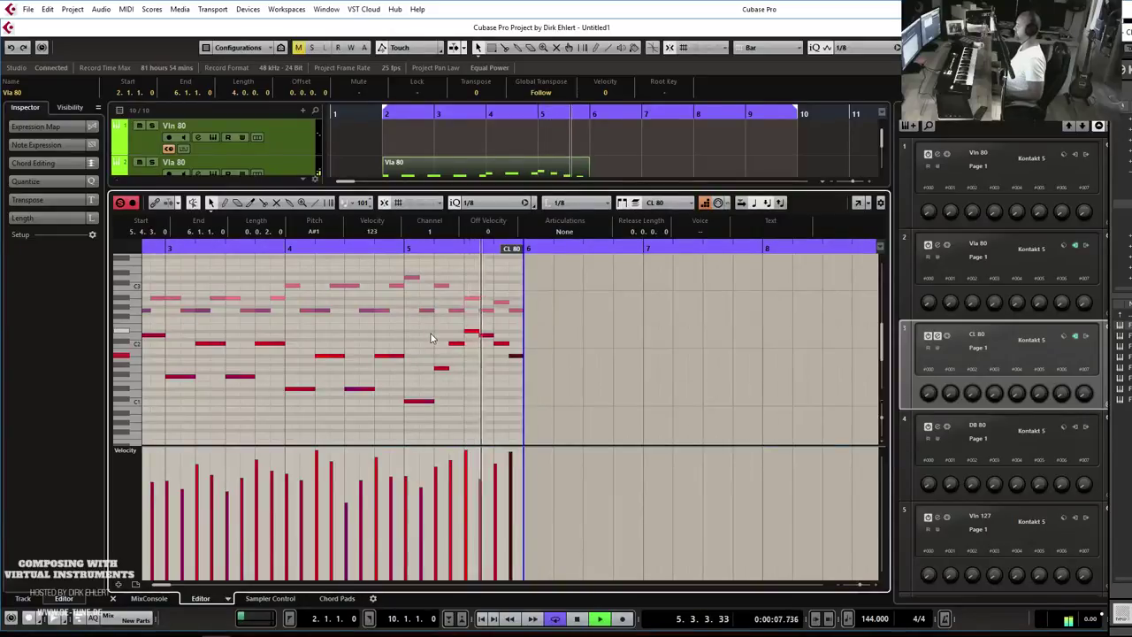
{"action": "key", "text": "space"}
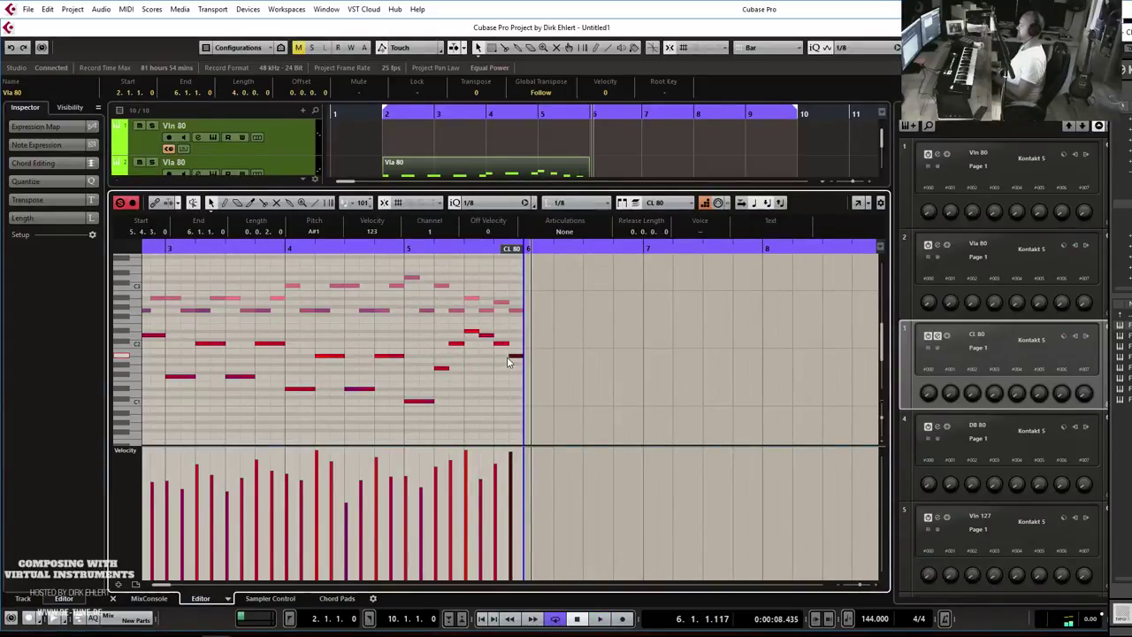
{"action": "key", "text": "Return"}
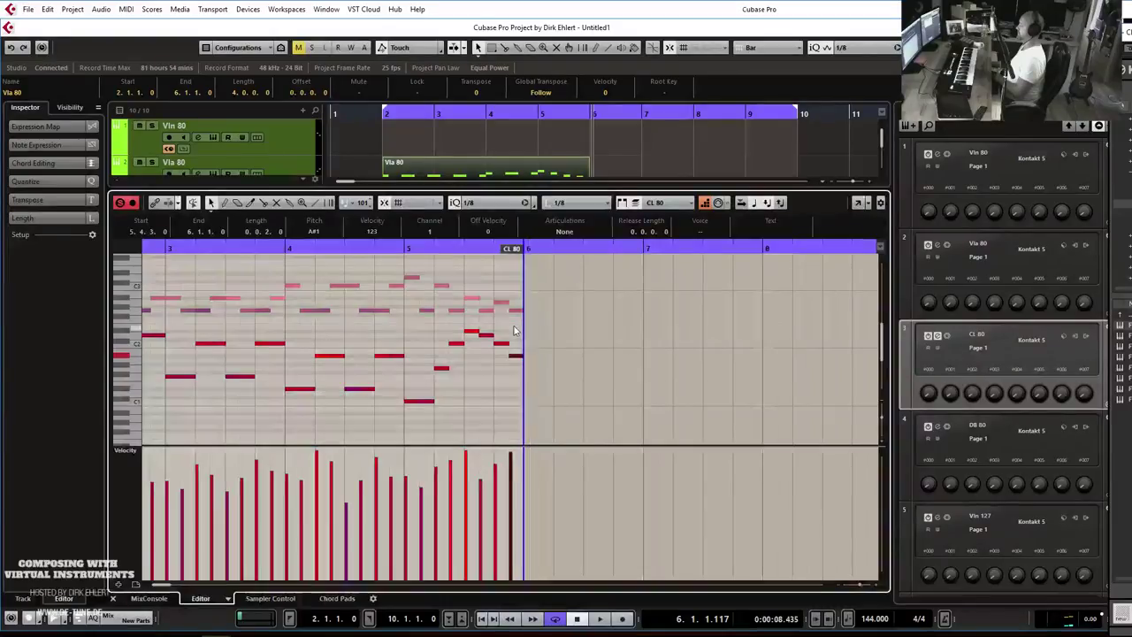
{"action": "left_click", "coordinate": [336, 244]}
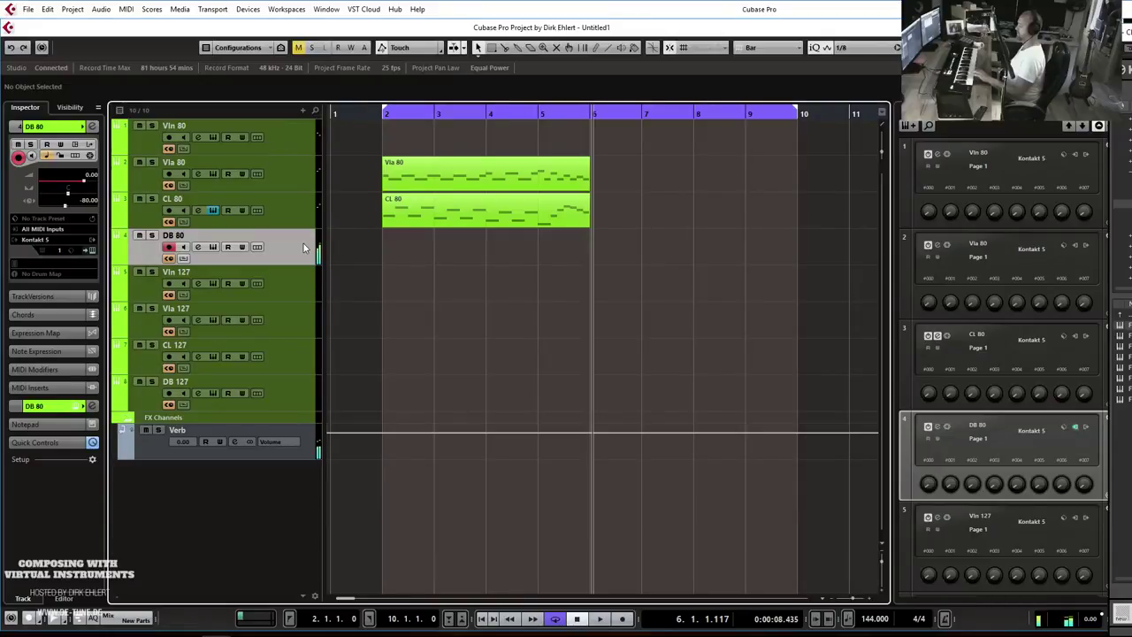
Draw a DB 80 part from bar 2 to 6, enter a bass line, and play it back
{"action": "left_click_drag", "start_coordinate": [393, 251], "coordinate": [602, 232]}
{"action": "double_click", "coordinate": [531, 248]}
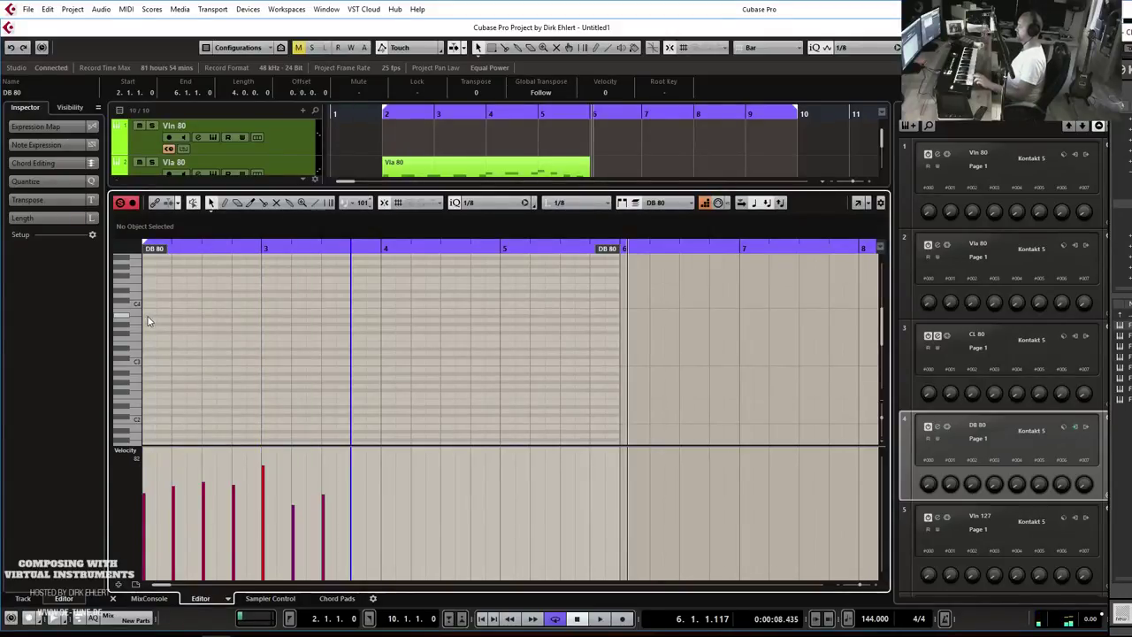
{"action": "scroll", "coordinate": [394, 336], "scroll_direction": "down", "scroll_amount": 6}
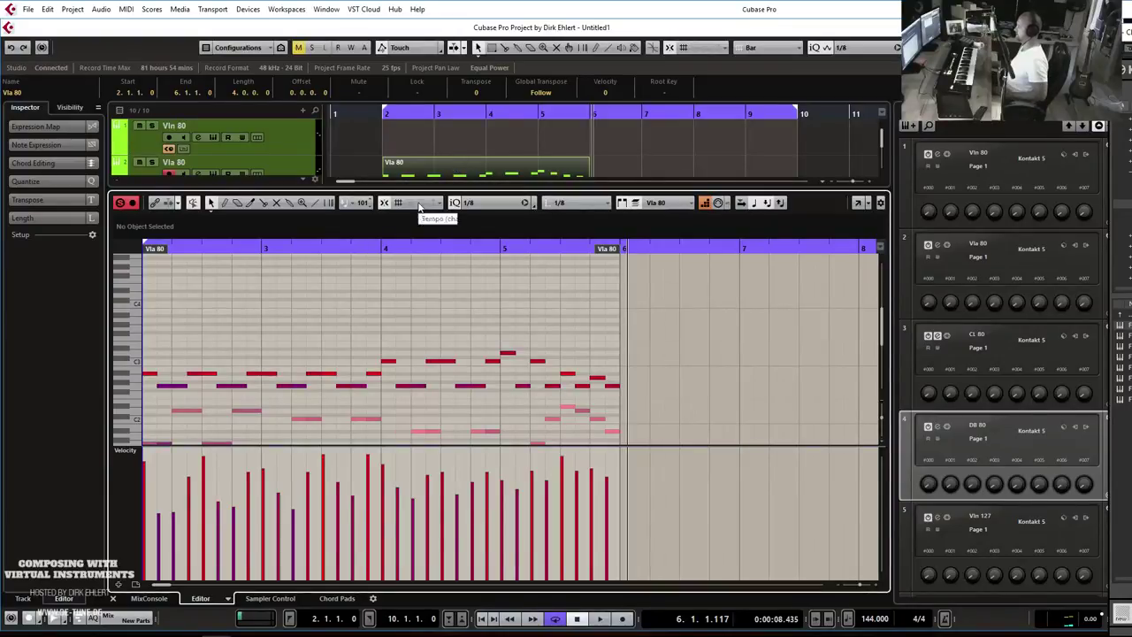
{"action": "scroll", "coordinate": [569, 295], "scroll_direction": "down", "scroll_amount": 3}
{"action": "key", "text": "space"}
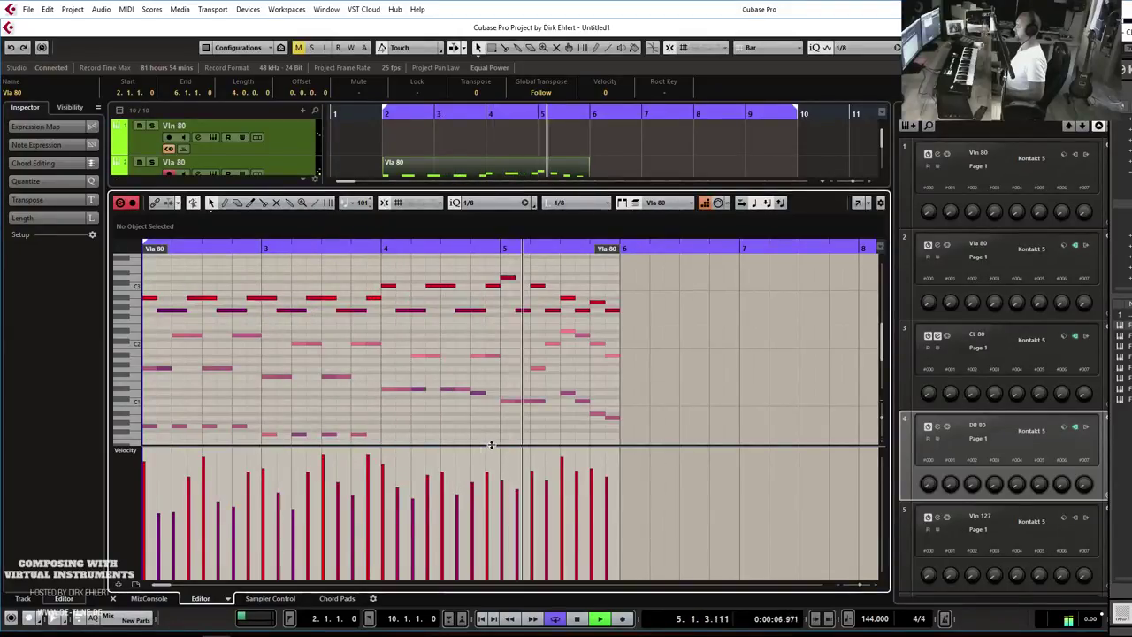
{"action": "left_click_drag", "start_coordinate": [492, 444], "coordinate": [492, 492]}
{"action": "key", "text": "space"}
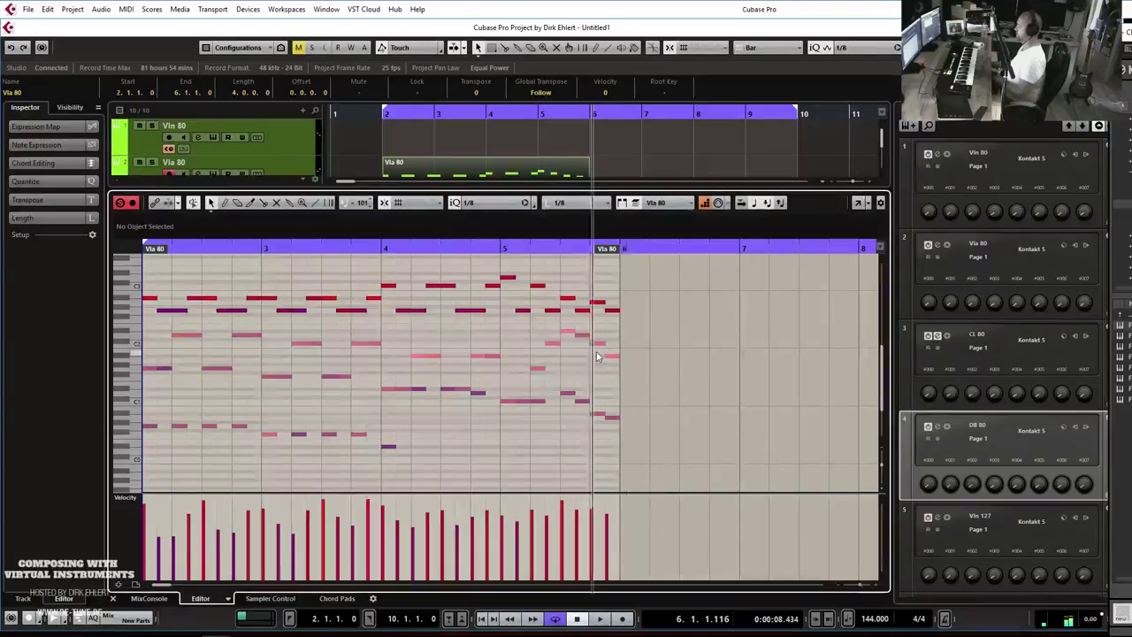
{"action": "key", "text": "Return"}
{"action": "left_click", "coordinate": [289, 139]}
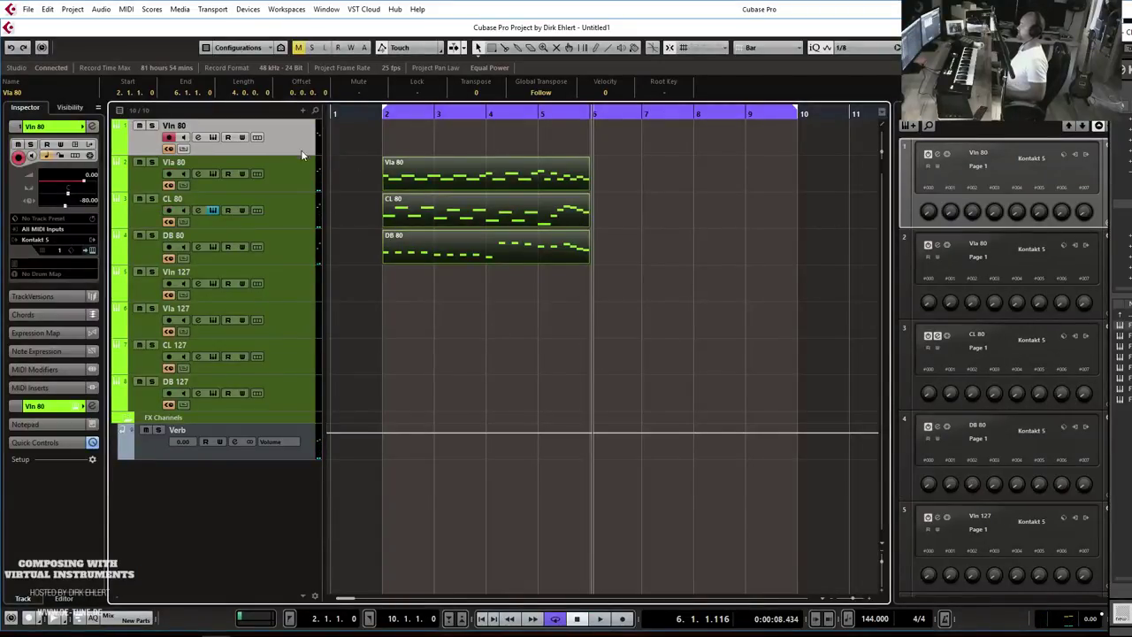
Draw a Vln 80 part over bars 2–6 with 1/16 quantize and Quantize Link, then enter a violin line
{"action": "left_click_drag", "start_coordinate": [393, 137], "coordinate": [588, 138]}
{"action": "key", "text": "Return"}
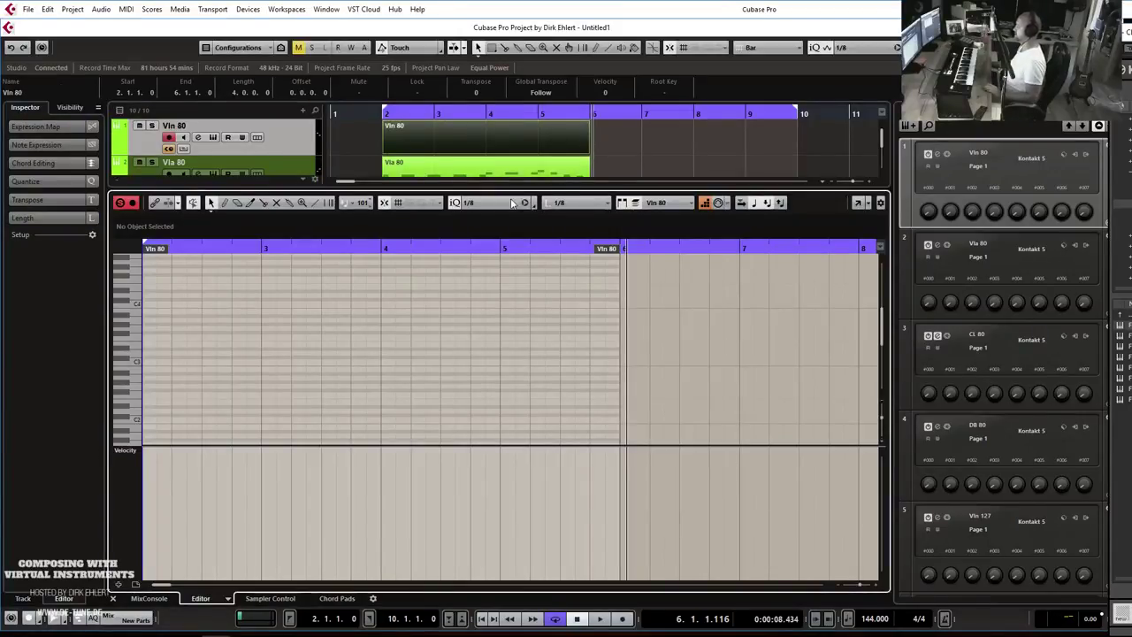
{"action": "left_click", "coordinate": [498, 203]}
{"action": "left_click", "coordinate": [506, 269]}
{"action": "left_click", "coordinate": [581, 206]}
{"action": "left_click", "coordinate": [595, 218]}
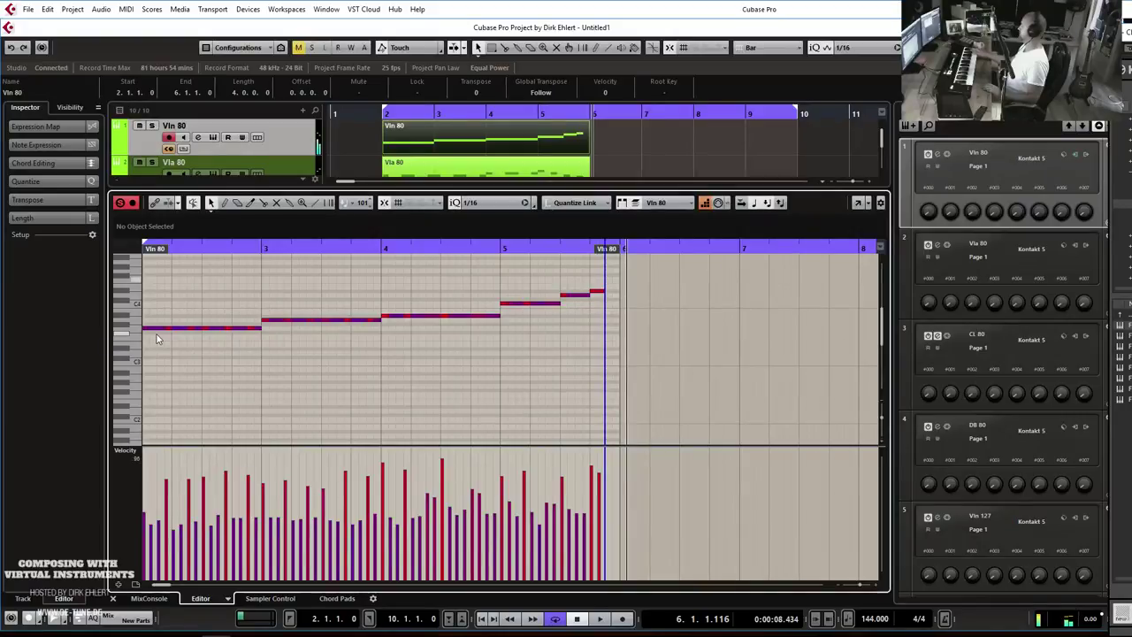
{"action": "key", "text": "Return"}
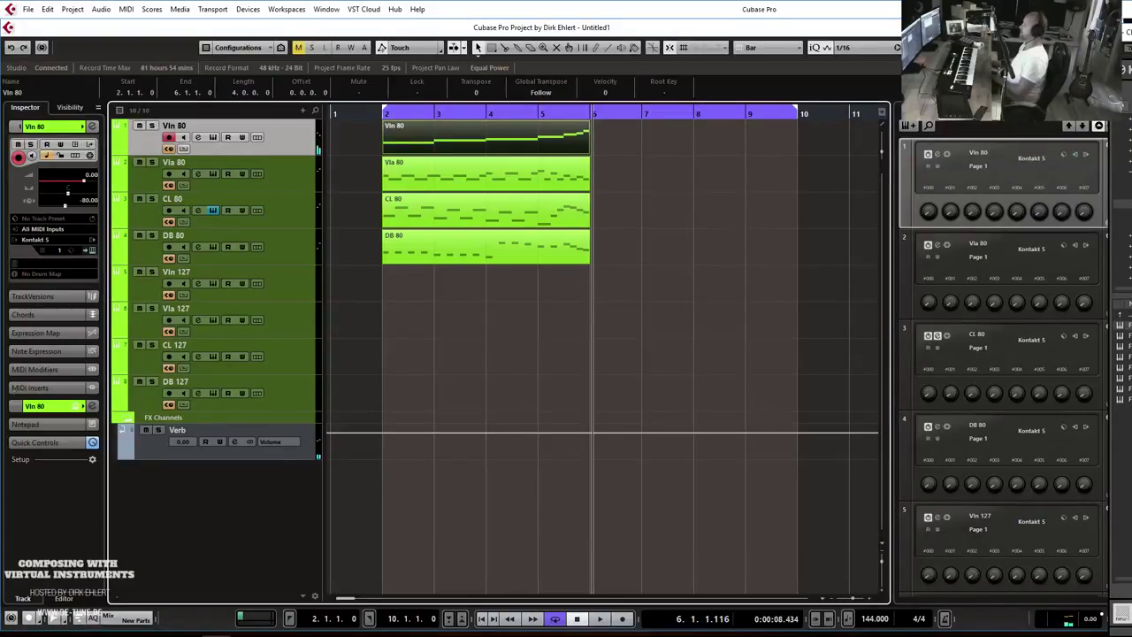
Open all four string parts together and play them from the start
{"action": "left_click_drag", "start_coordinate": [528, 345], "coordinate": [481, 121]}
{"action": "key", "text": "Return"}
{"action": "key", "text": "KP_1"}
{"action": "key", "text": "space"}
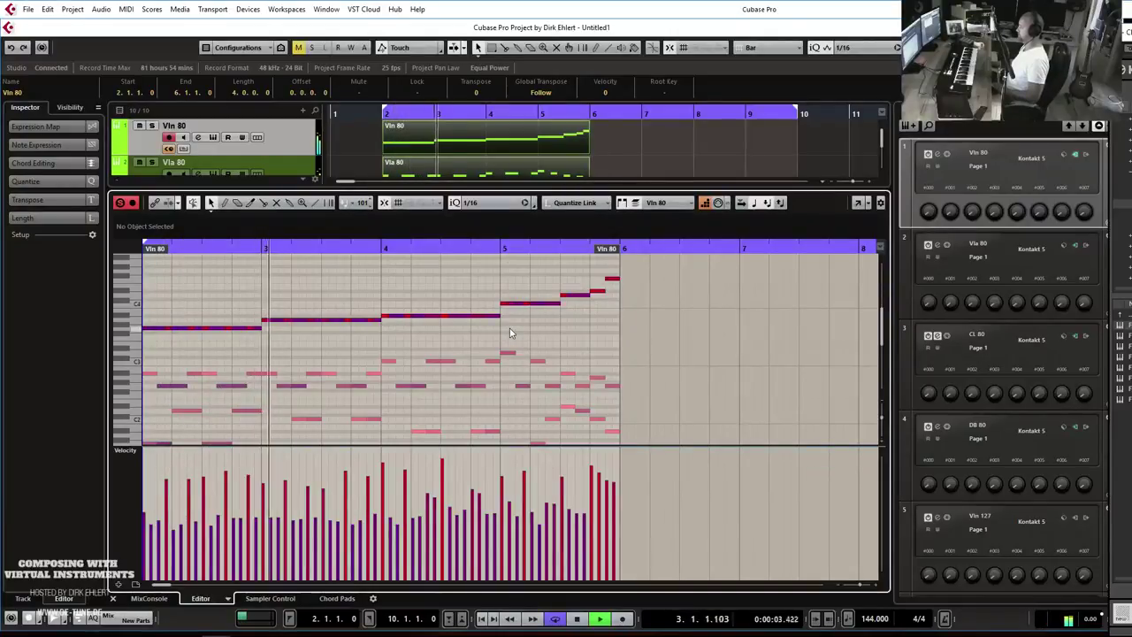
{"action": "scroll", "coordinate": [513, 334], "scroll_direction": "down", "scroll_amount": 3}
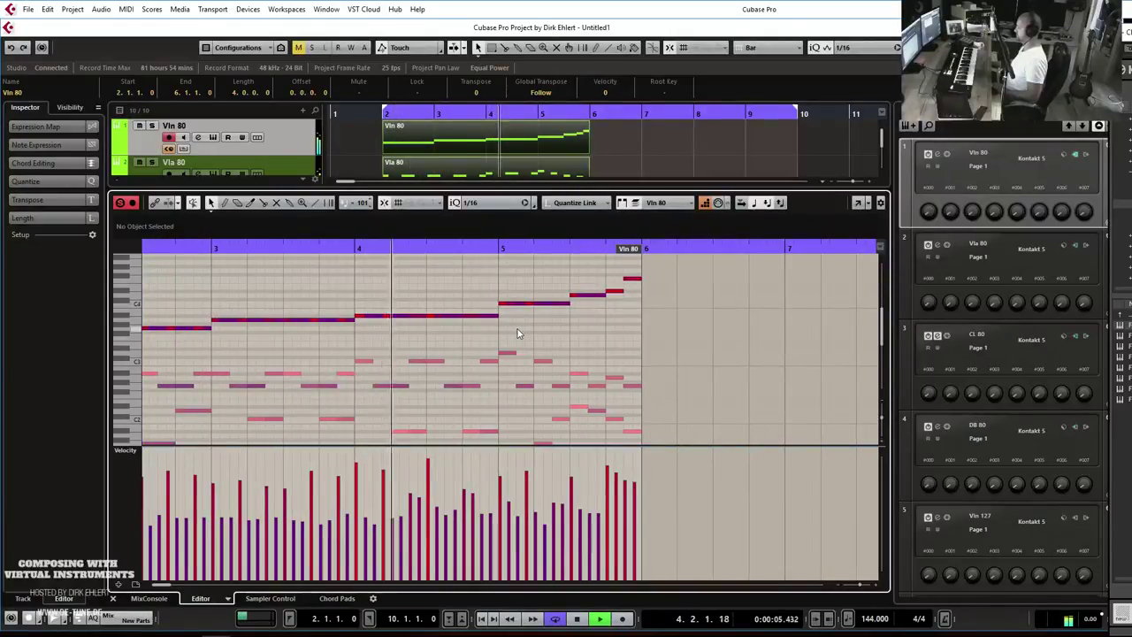
{"action": "scroll", "coordinate": [516, 331], "scroll_direction": "down", "scroll_amount": 1}
{"action": "scroll", "coordinate": [547, 331], "scroll_direction": "up", "scroll_amount": 2}
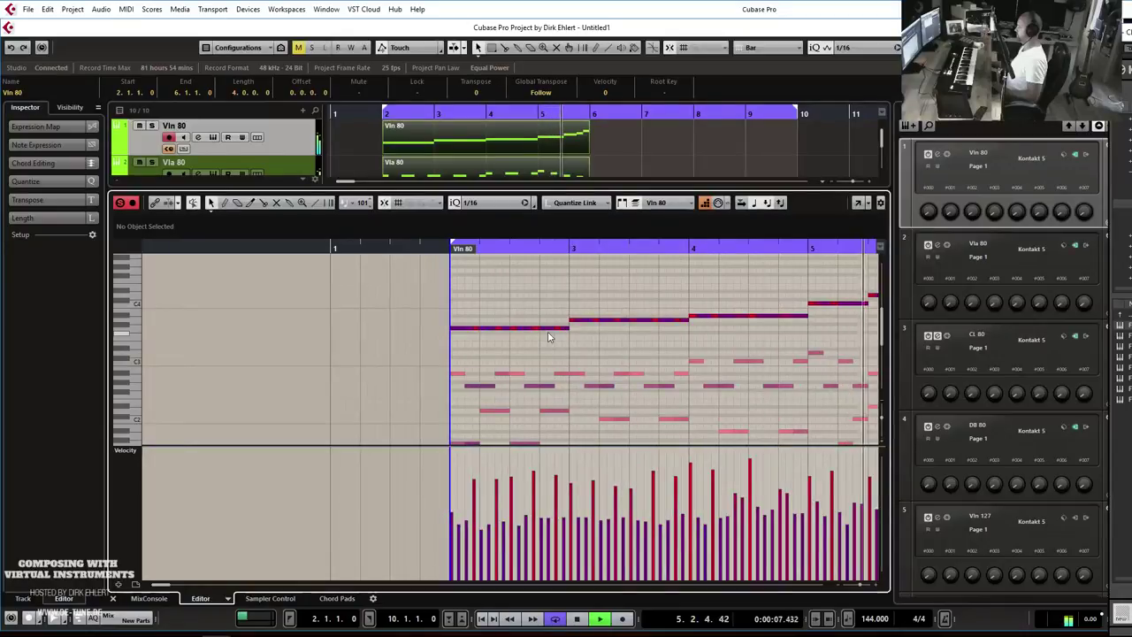
{"action": "scroll", "coordinate": [546, 329], "scroll_direction": "down", "scroll_amount": 2}
{"action": "scroll", "coordinate": [541, 330], "scroll_direction": "down", "scroll_amount": 1}
{"action": "key", "text": "space"}
{"action": "scroll", "coordinate": [715, 276], "scroll_direction": "up", "scroll_amount": 3}
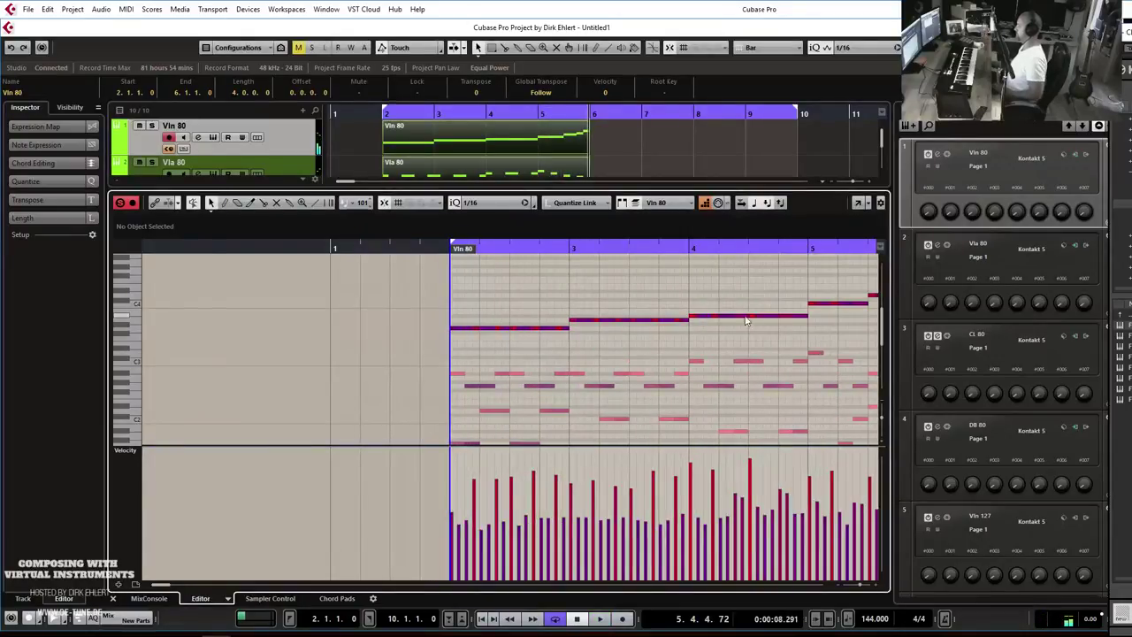
{"action": "scroll", "coordinate": [746, 319], "scroll_direction": "right", "scroll_amount": 2}
Raise the two D#4 notes at bar 5.4 to F4 and replay
{"action": "left_click", "coordinate": [519, 302]}
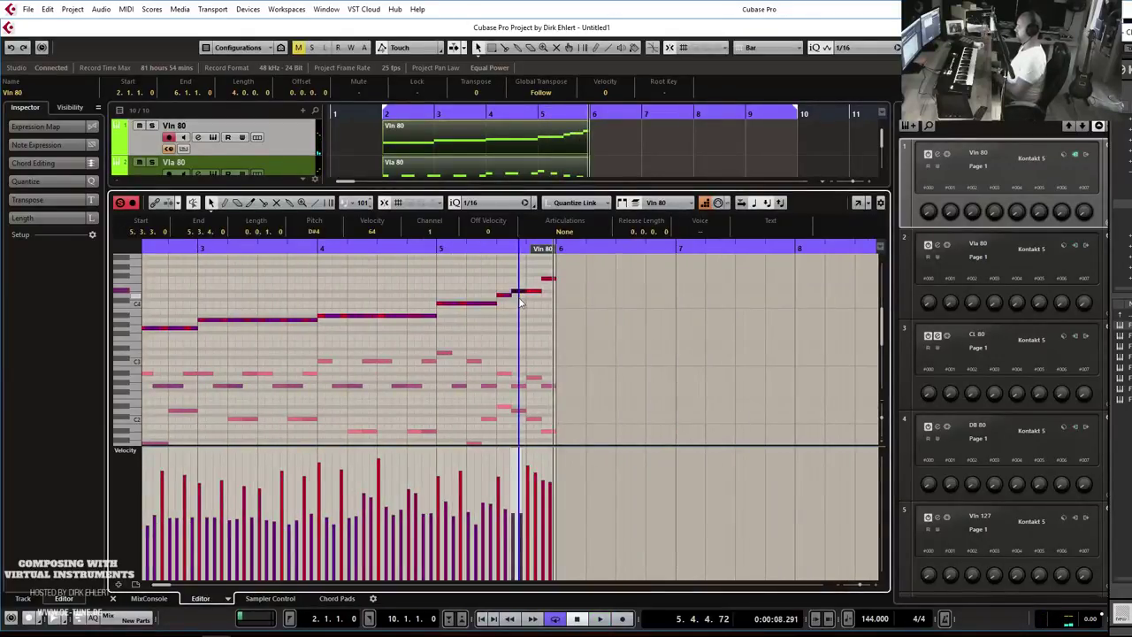
{"action": "left_click_drag", "start_coordinate": [531, 285], "coordinate": [565, 289]}
{"action": "key", "text": "Up"}
{"action": "key", "text": "Up"}
{"action": "key", "text": "Up"}
{"action": "key", "text": "Up"}
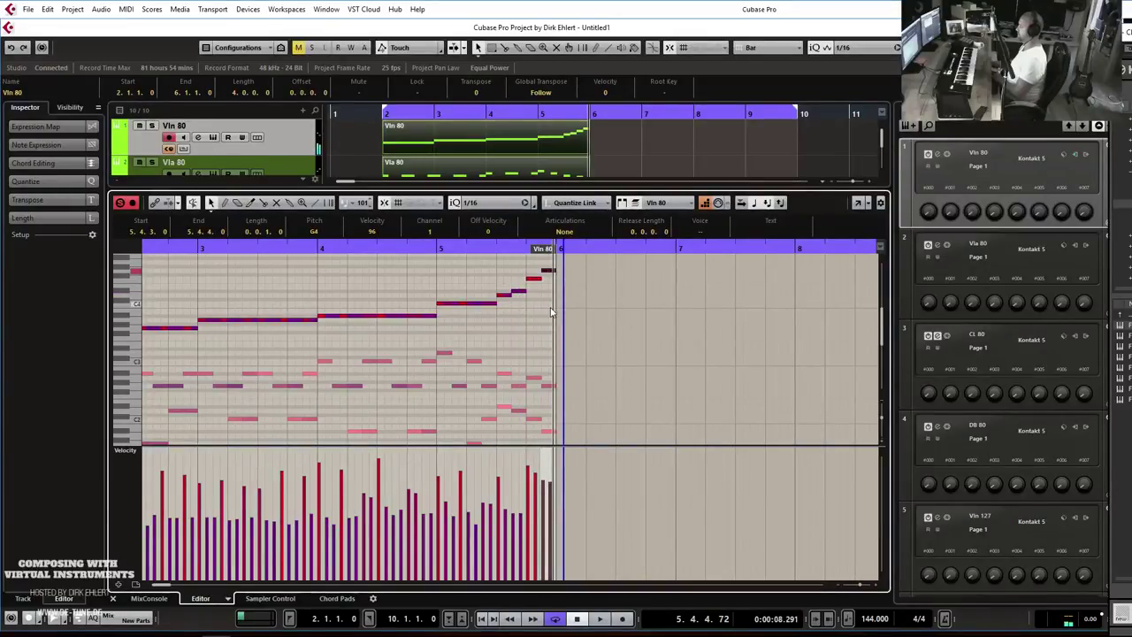
{"action": "key", "text": "space"}
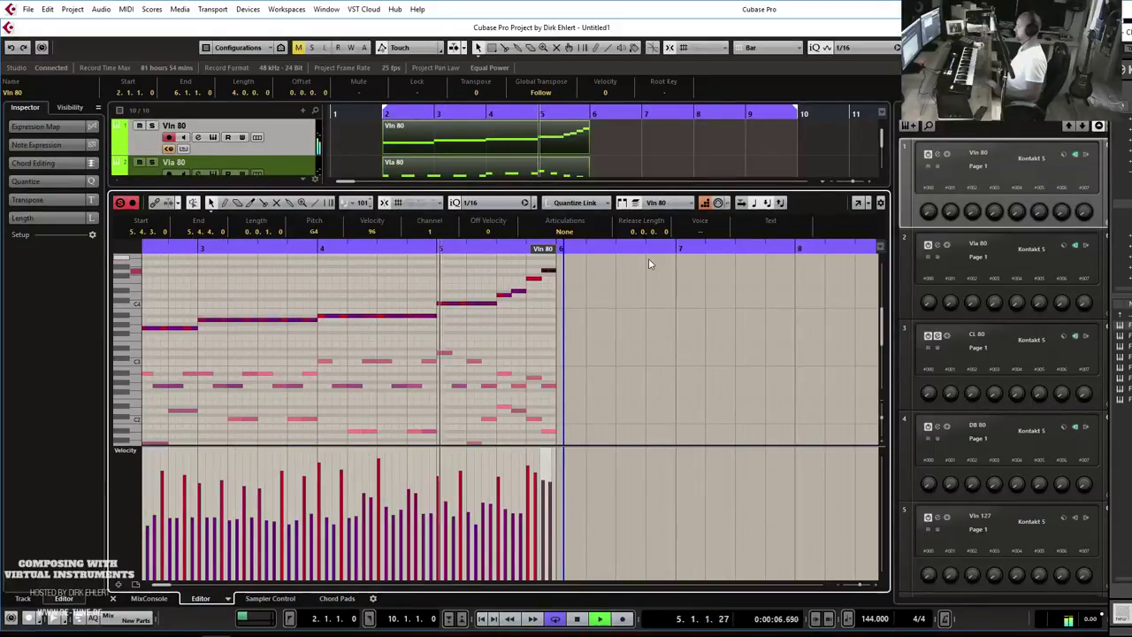
{"action": "key", "text": "space"}
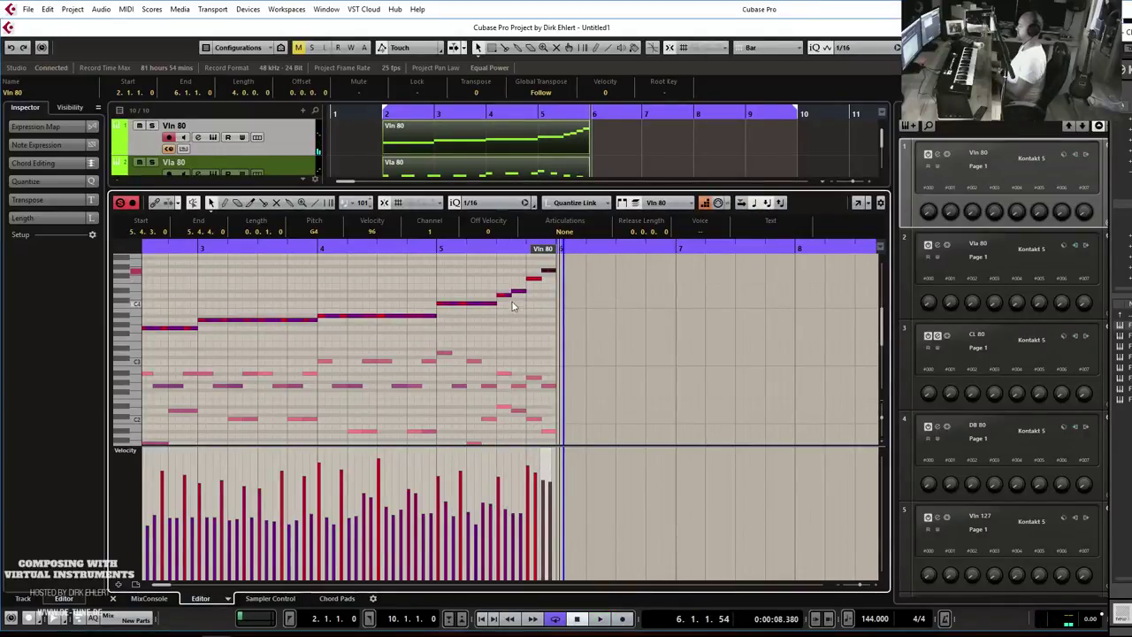
Draw a rising velocity ramp on the last notes and scale violin velocities down to about 43
{"action": "left_click", "coordinate": [512, 421]}
{"action": "left_click_drag", "start_coordinate": [517, 480], "coordinate": [558, 471]}
{"action": "scroll", "coordinate": [635, 329], "scroll_direction": "left", "scroll_amount": 3}
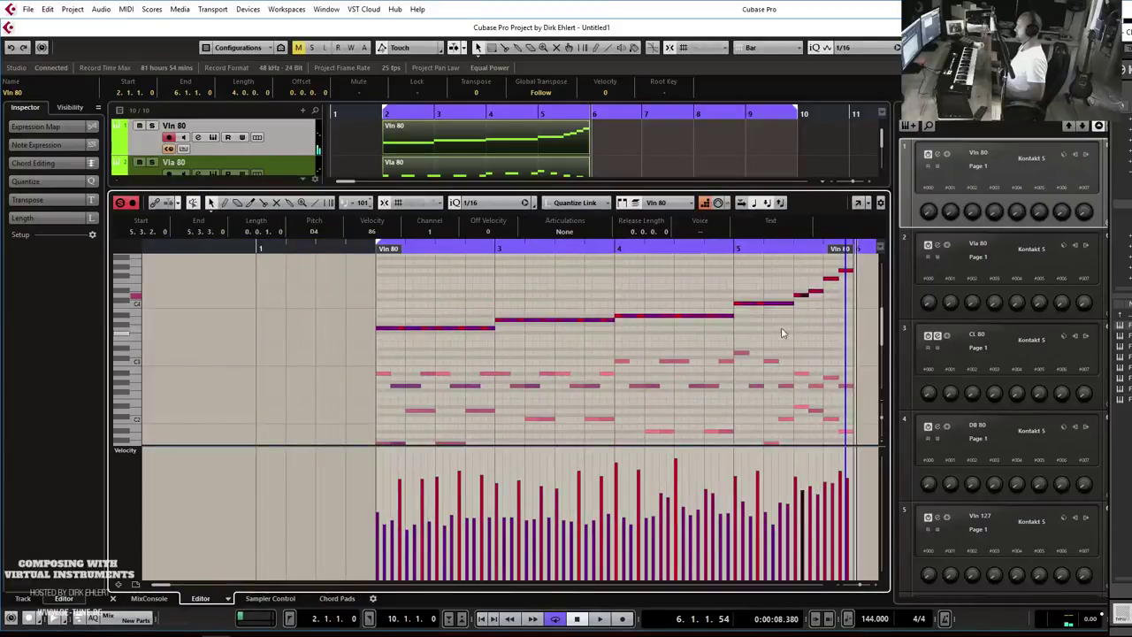
{"action": "left_click_drag", "start_coordinate": [281, 382], "coordinate": [893, 217]}
{"action": "left_click_drag", "start_coordinate": [504, 450], "coordinate": [504, 472]}
{"action": "scroll", "coordinate": [498, 373], "scroll_direction": "down", "scroll_amount": 5}
Play back the softened violin part from bar 2
{"action": "key", "text": "space"}
{"action": "key", "text": "h"}
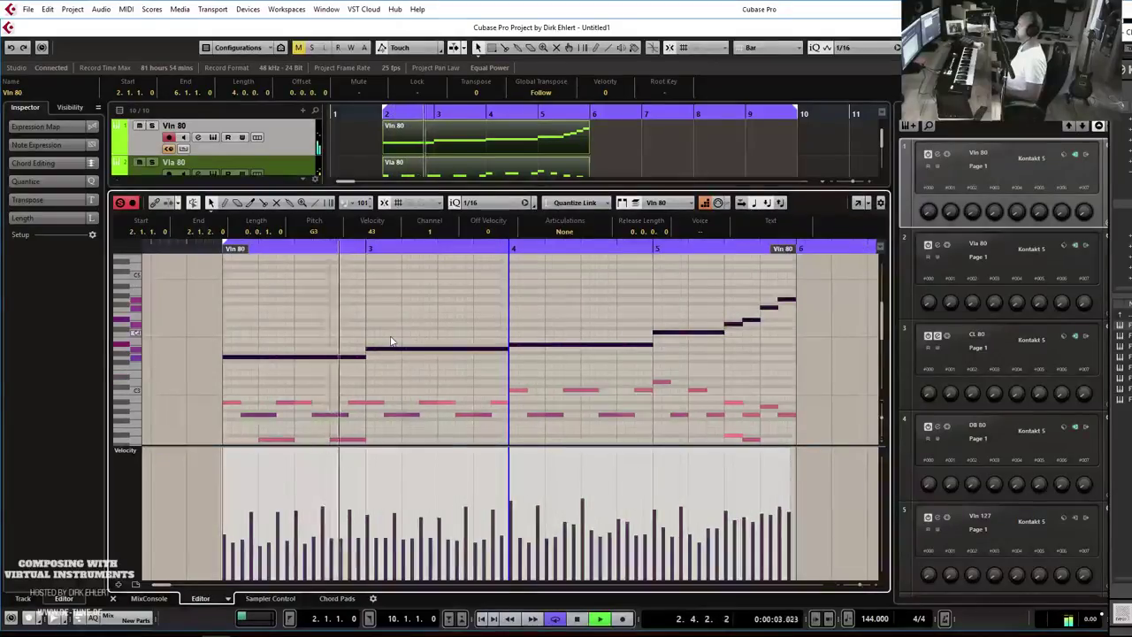
{"action": "key", "text": "g"}
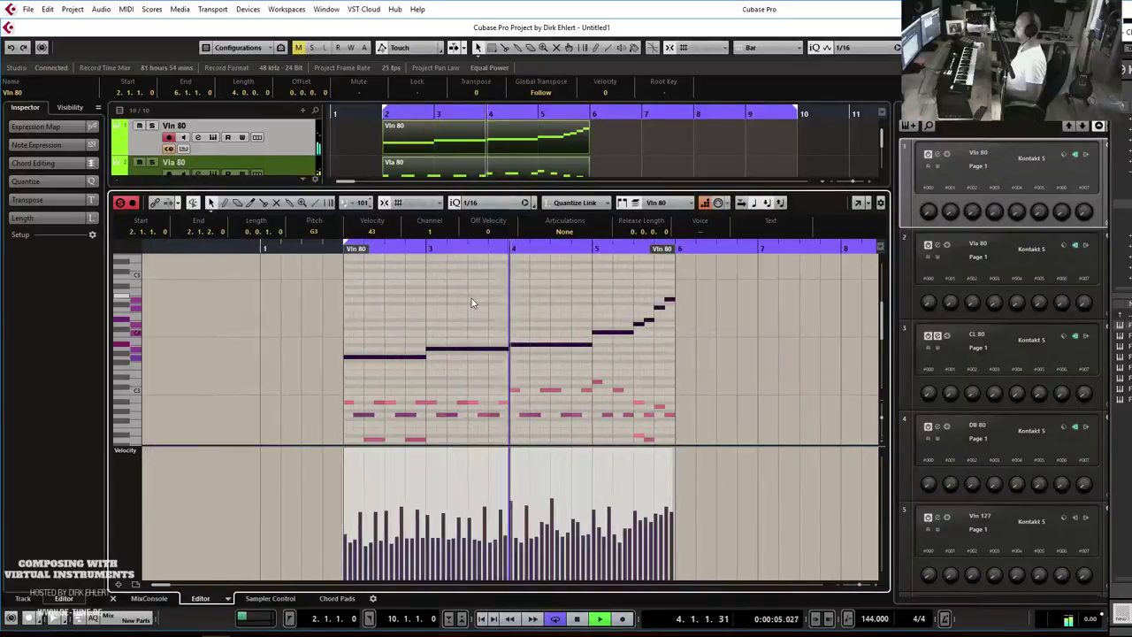
{"action": "key", "text": "h"}
{"action": "key", "text": "h"}
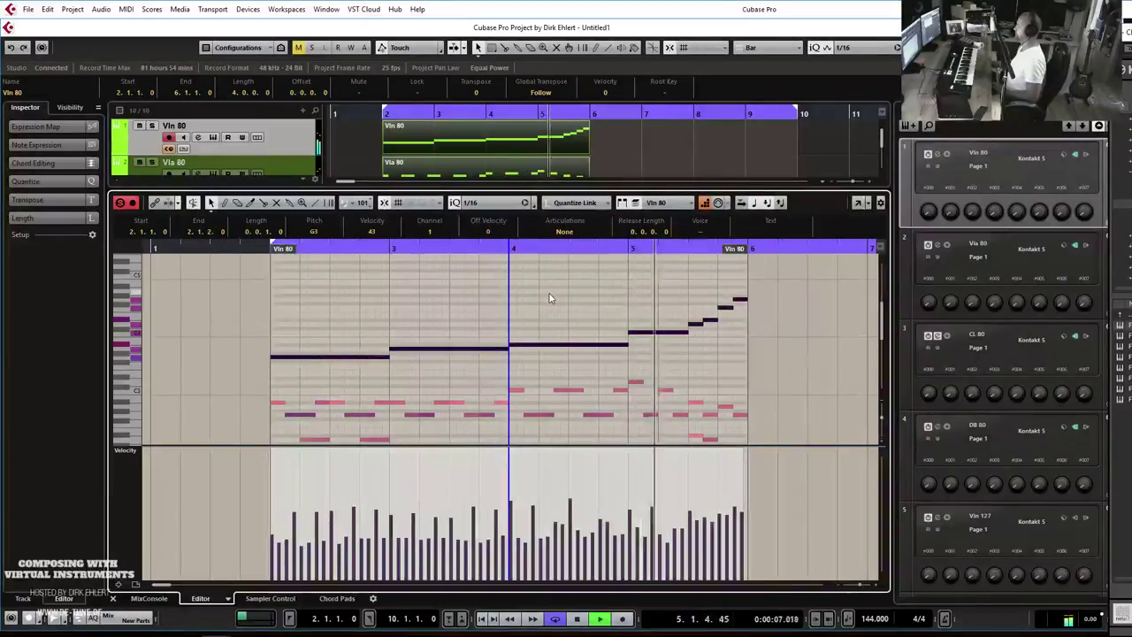
{"action": "key", "text": "g"}
{"action": "key", "text": "g"}
{"action": "key", "text": "space"}
Duplicate all four string parts to bars 6–10
{"action": "key", "text": "Return"}
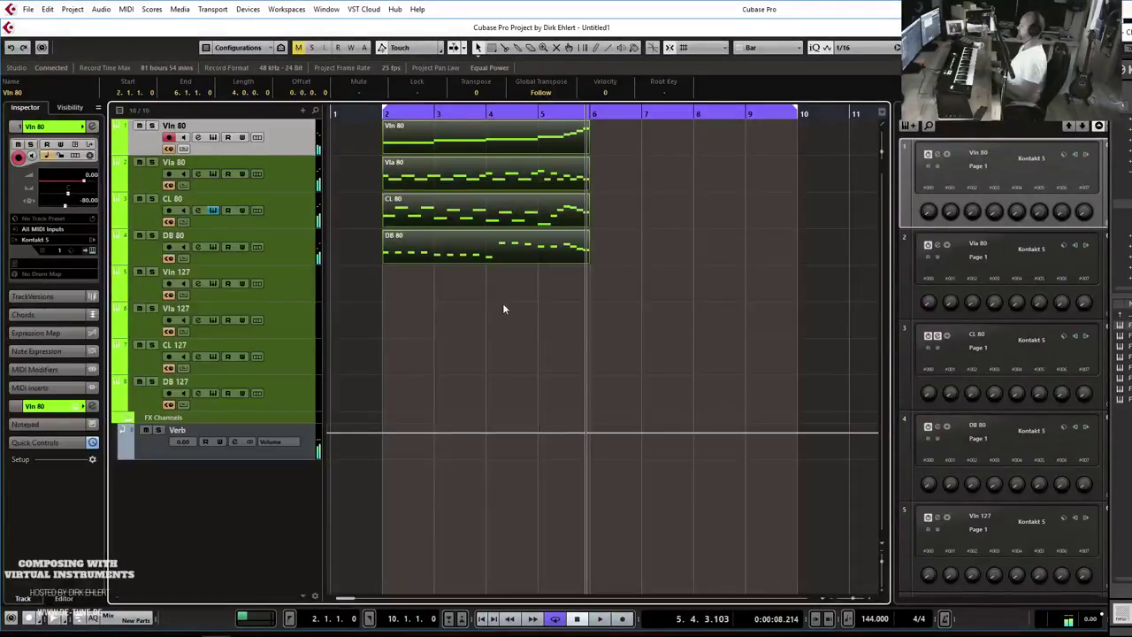
{"action": "left_click_drag", "start_coordinate": [514, 330], "coordinate": [470, 106]}
{"action": "key", "text": "ctrl+d"}
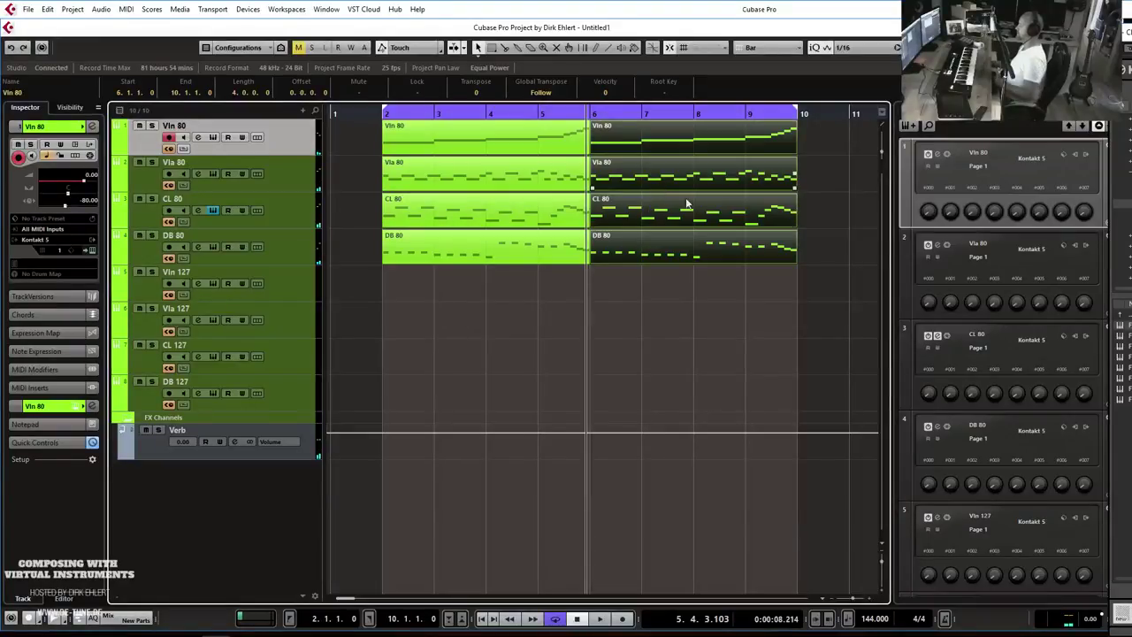
Clear the copied Vln 80 part's notes and enter a new melody from bar 6
{"action": "left_click", "coordinate": [821, 199]}
{"action": "double_click", "coordinate": [677, 149]}
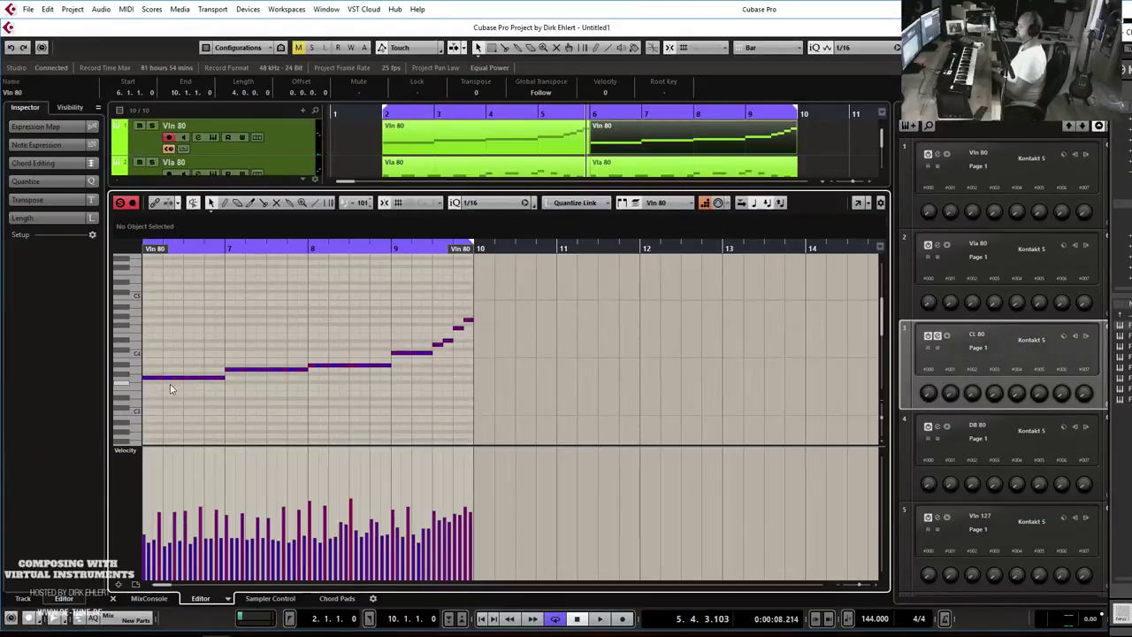
{"action": "key", "text": "ctrl+a"}
{"action": "key", "text": "Delete"}
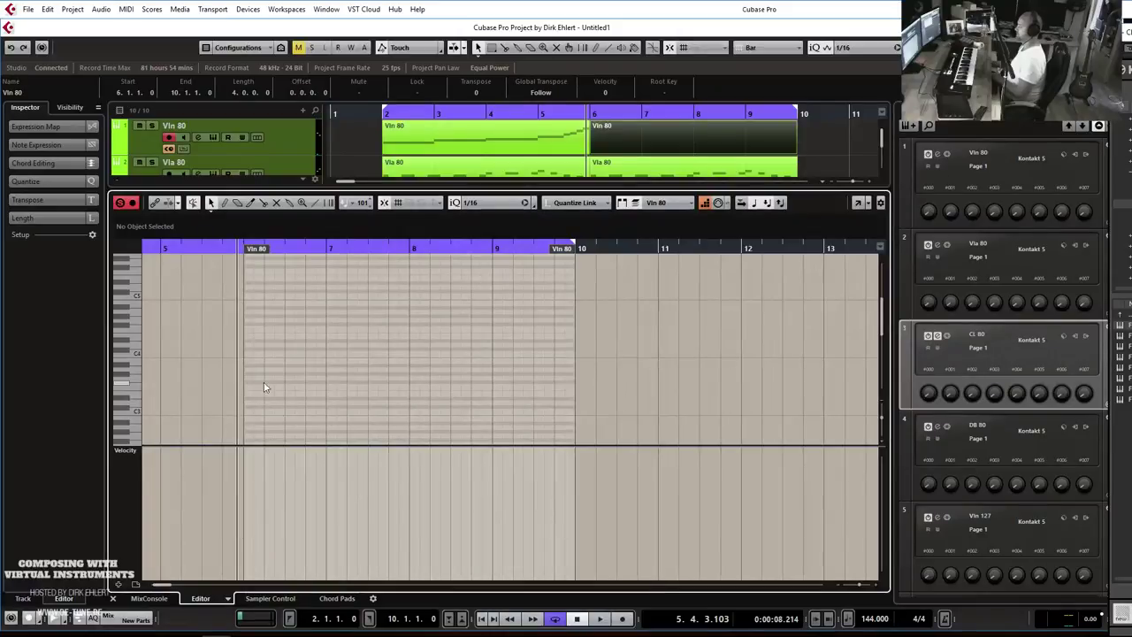
{"action": "left_click", "coordinate": [245, 378]}
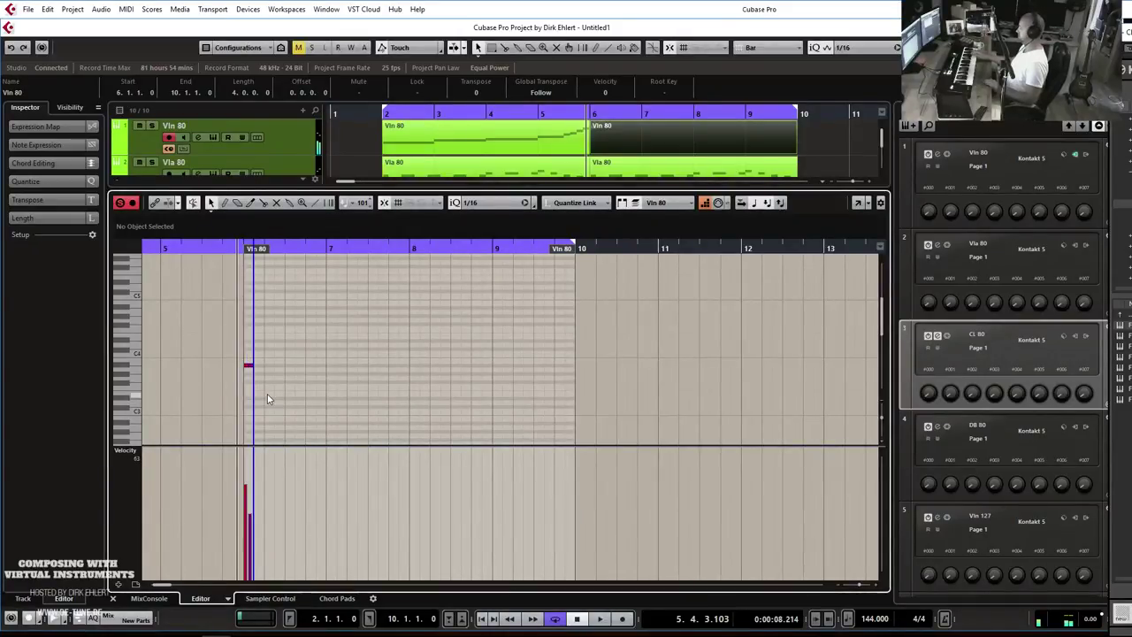
{"action": "left_click_drag", "start_coordinate": [274, 368], "coordinate": [201, 387]}
{"action": "key", "text": "Delete"}
{"action": "left_click", "coordinate": [241, 392]}
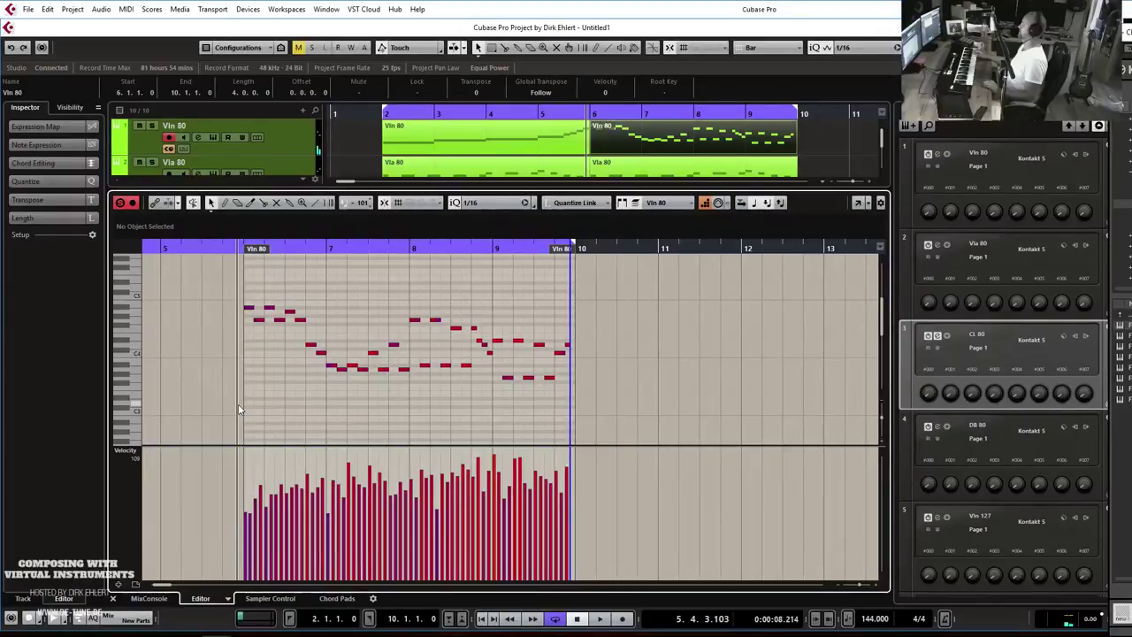
Stop recording, open the Vln 80 parts, and play the violin line from bar 2
{"action": "key", "text": "space"}
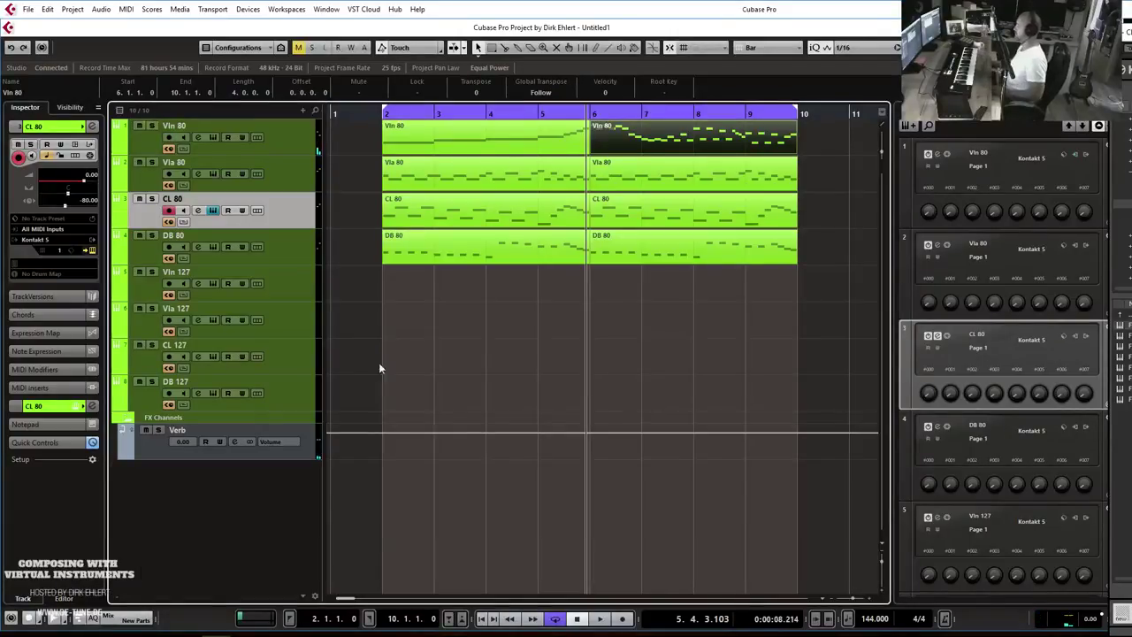
{"action": "double_click", "coordinate": [476, 142]}
{"action": "key", "text": "space"}
{"action": "key", "text": "g"}
{"action": "key", "text": "g"}
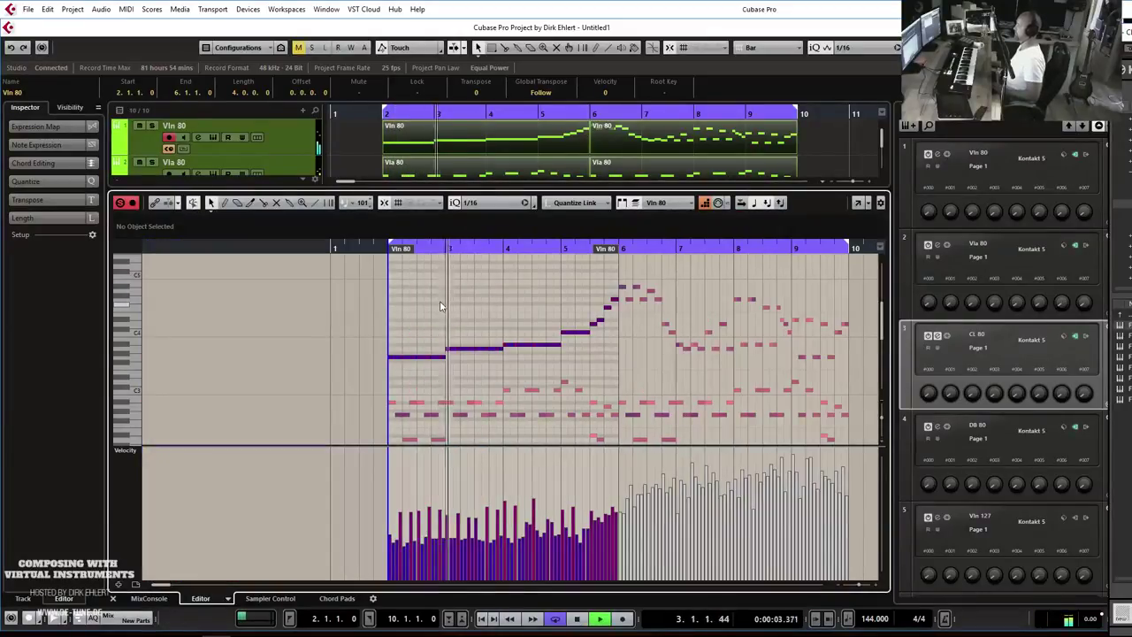
{"action": "key", "text": "h"}
{"action": "key", "text": "h"}
{"action": "key", "text": "g"}
{"action": "key", "text": "g"}
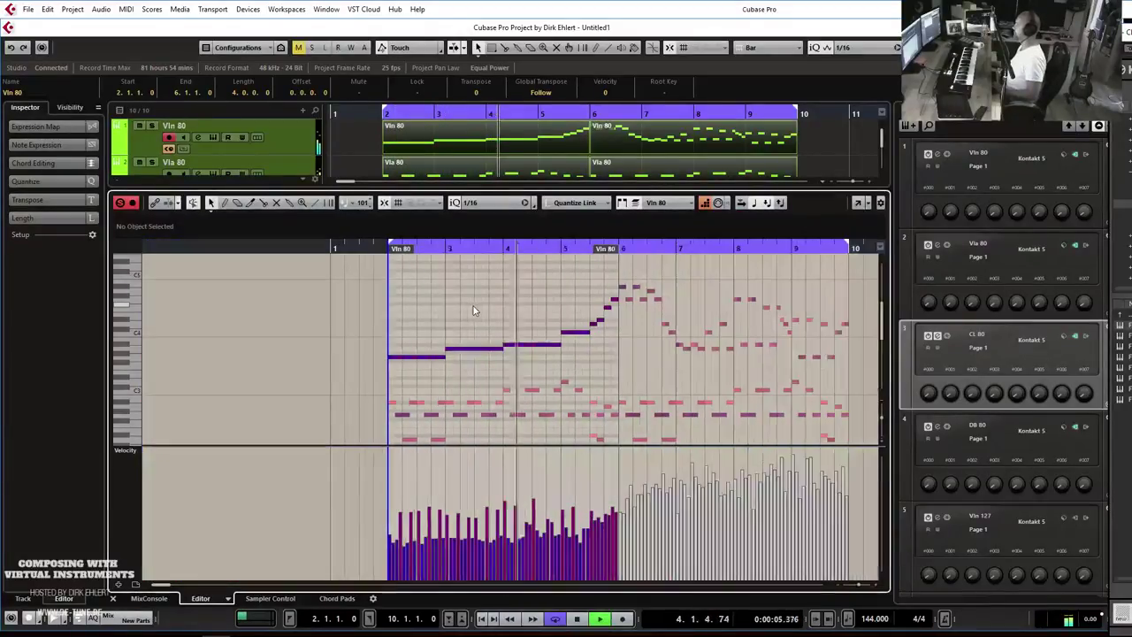
{"action": "scroll", "coordinate": [610, 358], "scroll_direction": "right", "scroll_amount": 3}
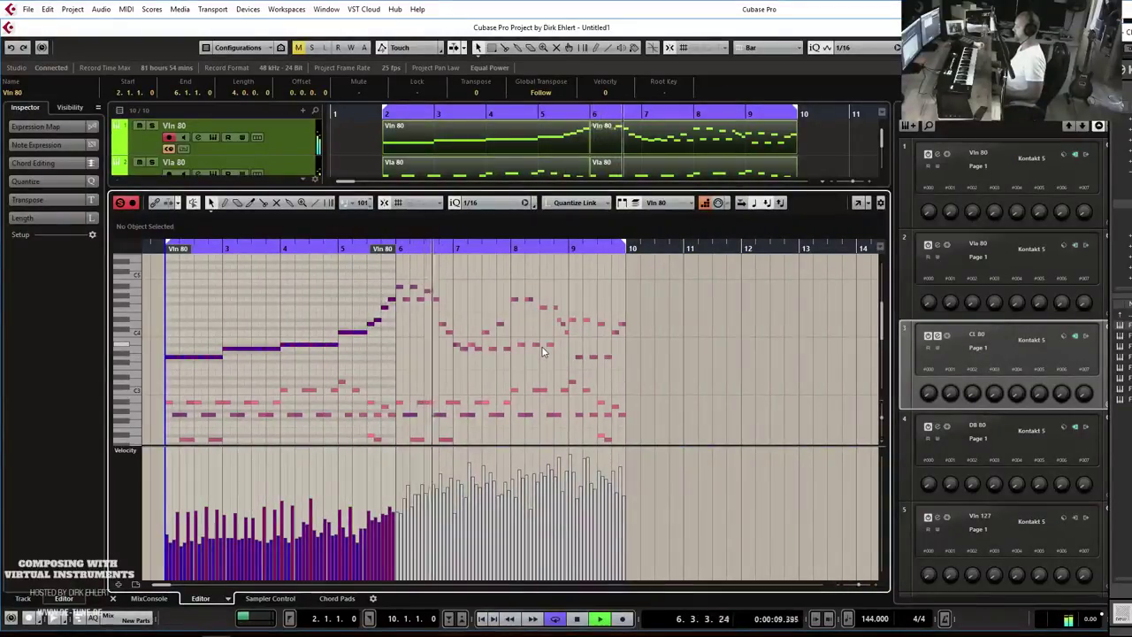
{"action": "key", "text": "h"}
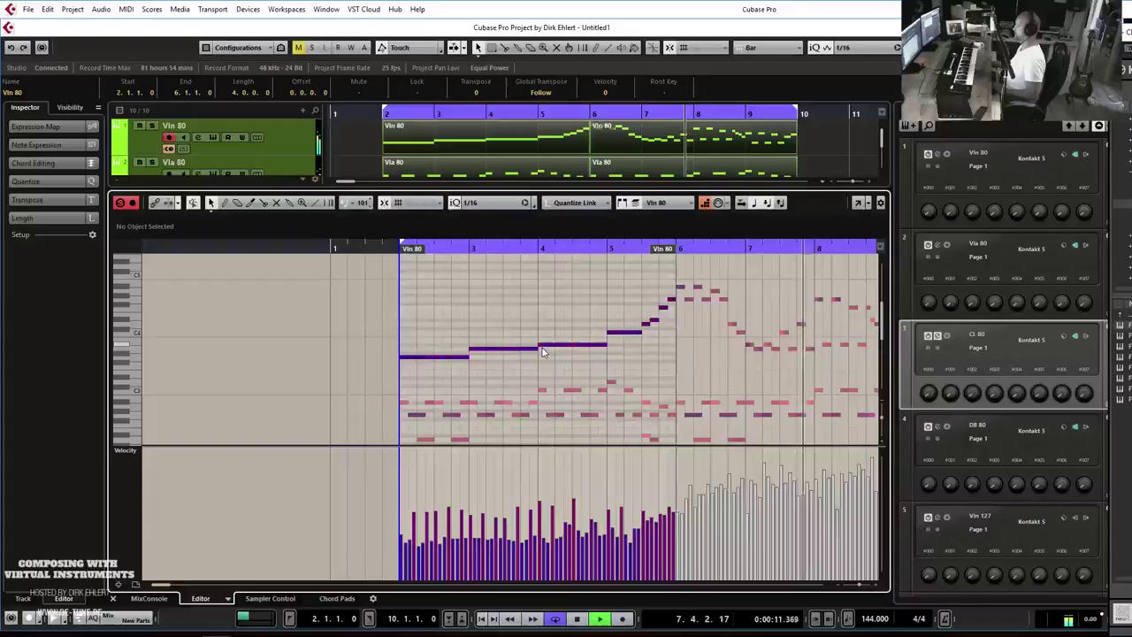
{"action": "scroll", "coordinate": [542, 352], "scroll_direction": "right", "scroll_amount": 4}
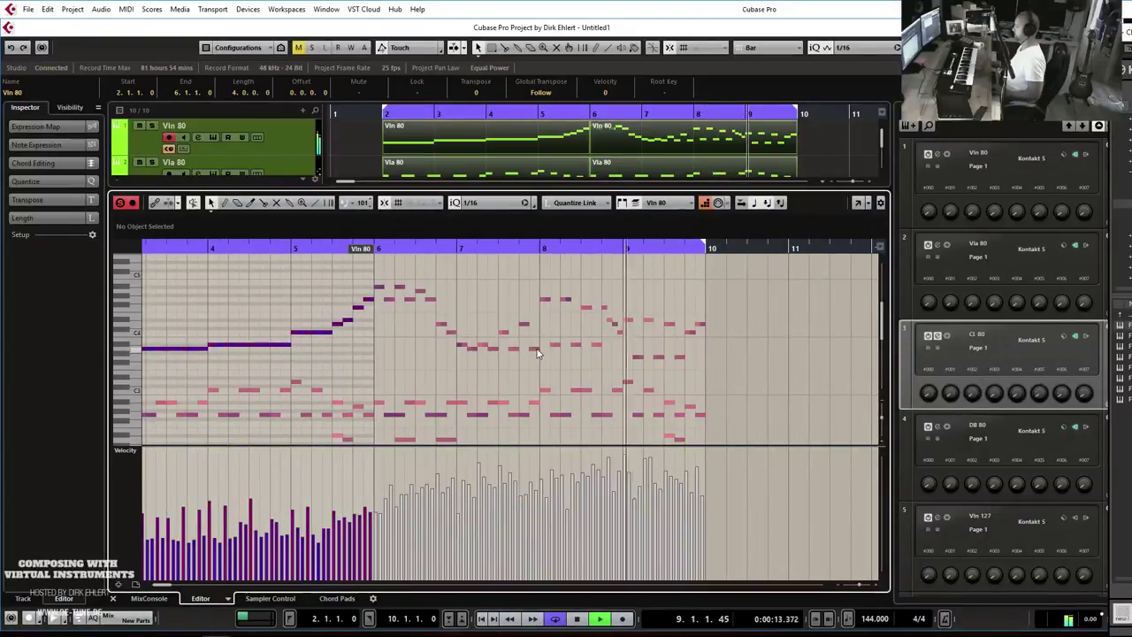
{"action": "key", "text": "space"}
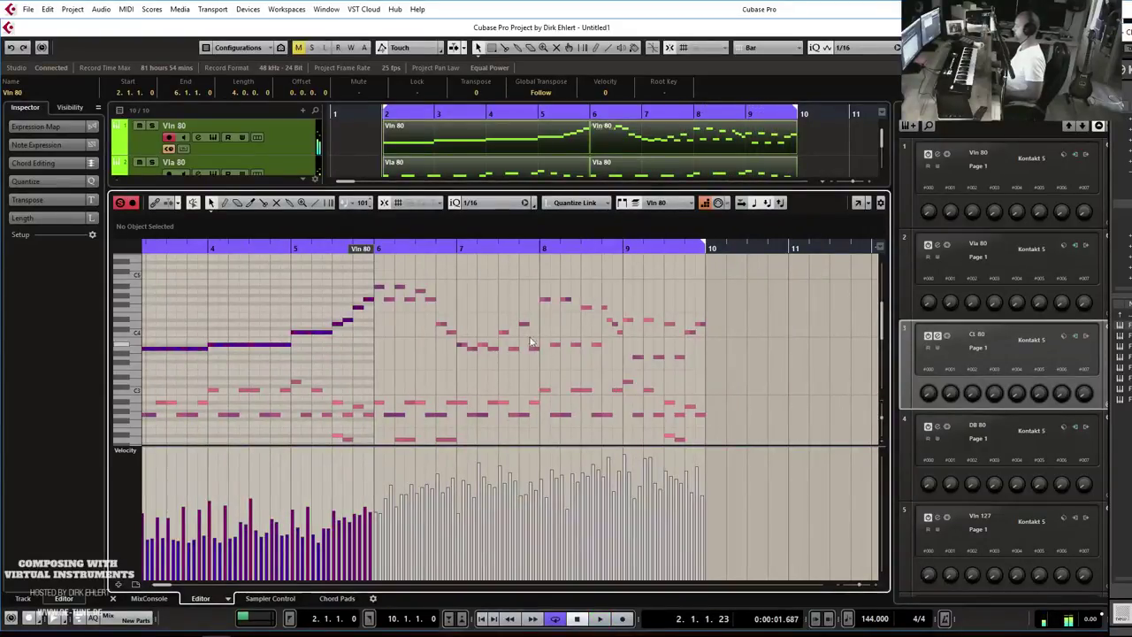
Make the second Vln 80 part active and delete all its notes after bar 6
{"action": "left_click", "coordinate": [392, 269]}
{"action": "left_click", "coordinate": [381, 288]}
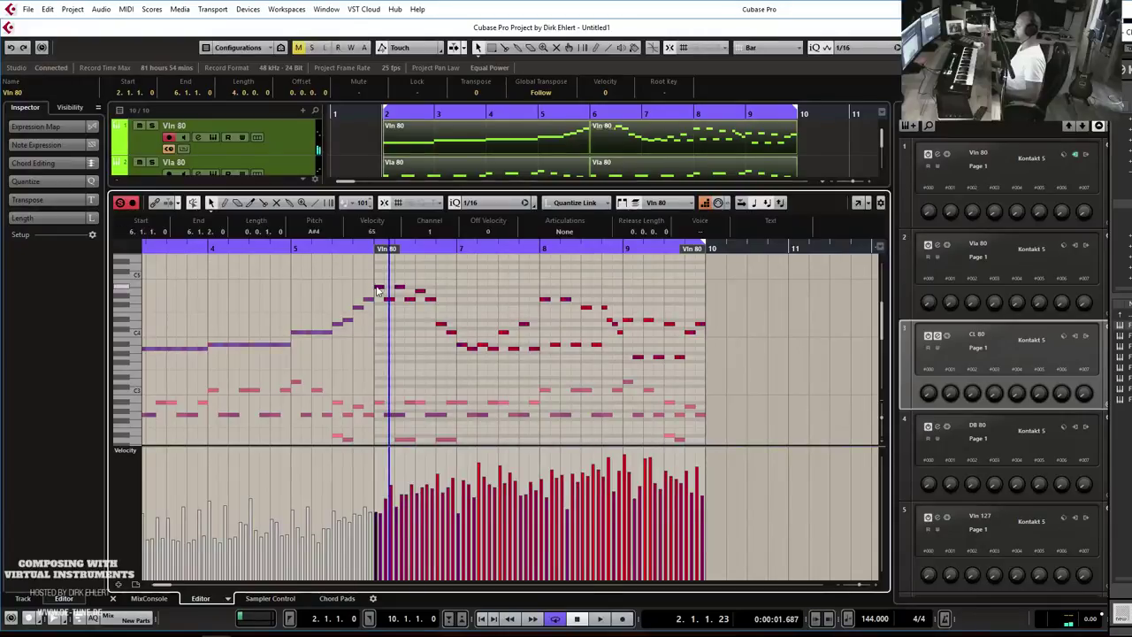
{"action": "key", "text": "h"}
{"action": "left_click", "coordinate": [490, 252]}
{"action": "key", "text": "space"}
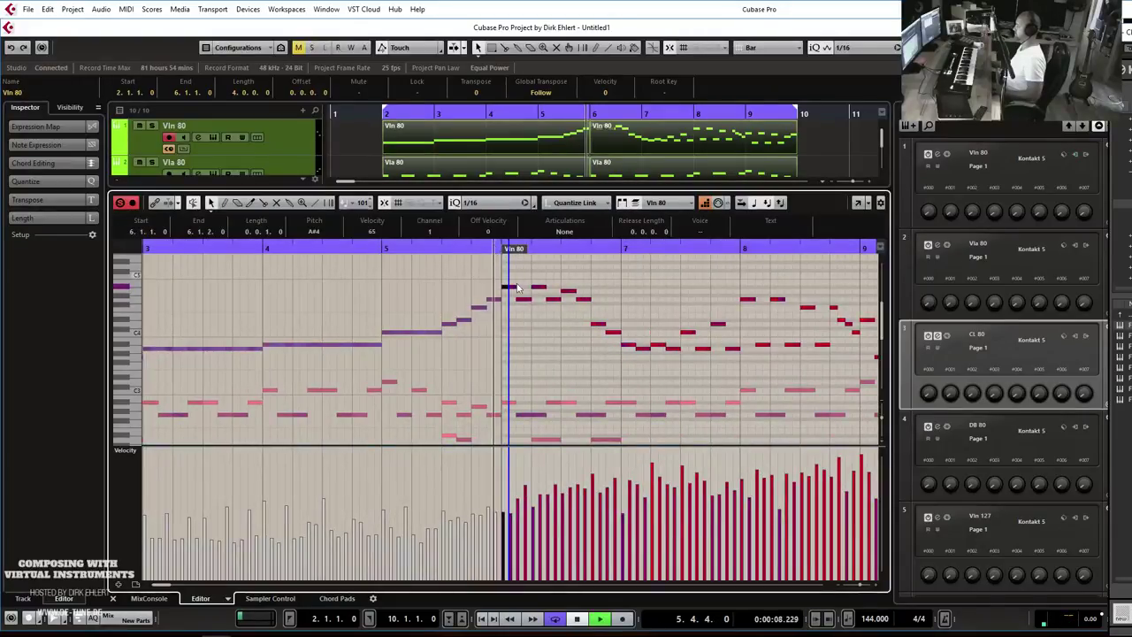
{"action": "key", "text": "g"}
{"action": "key", "text": "g"}
{"action": "key", "text": "g"}
{"action": "key", "text": "space"}
{"action": "left_click_drag", "start_coordinate": [509, 283], "coordinate": [814, 365]}
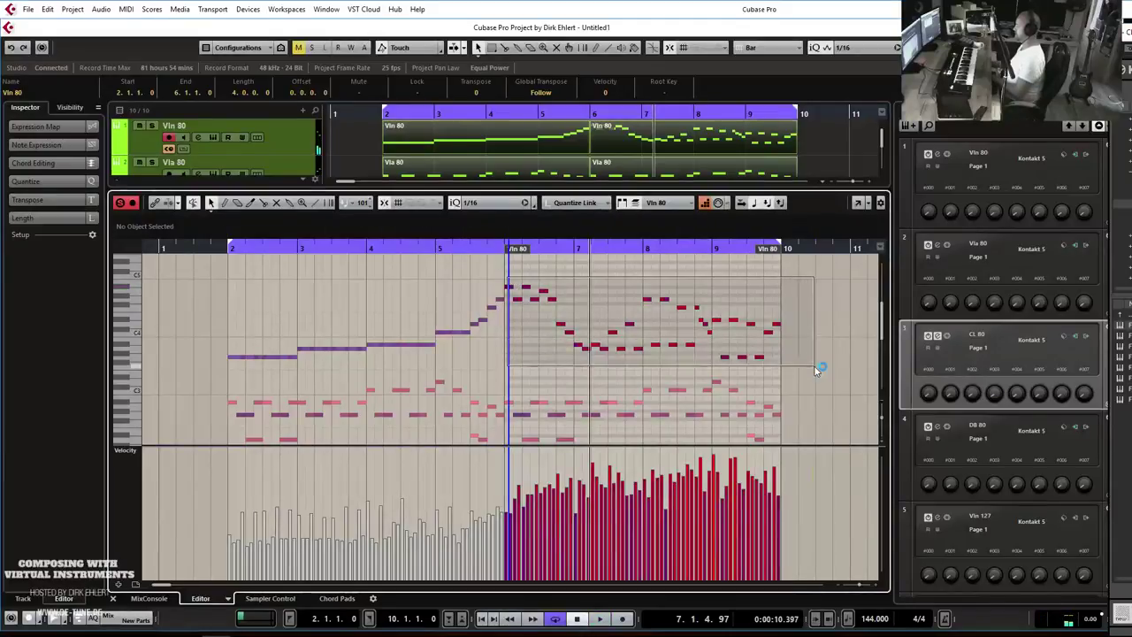
{"action": "key", "text": "Delete"}
Record a new Vln 80 take from bar 6 and undo the last three stray notes
{"action": "left_click", "coordinate": [508, 328]}
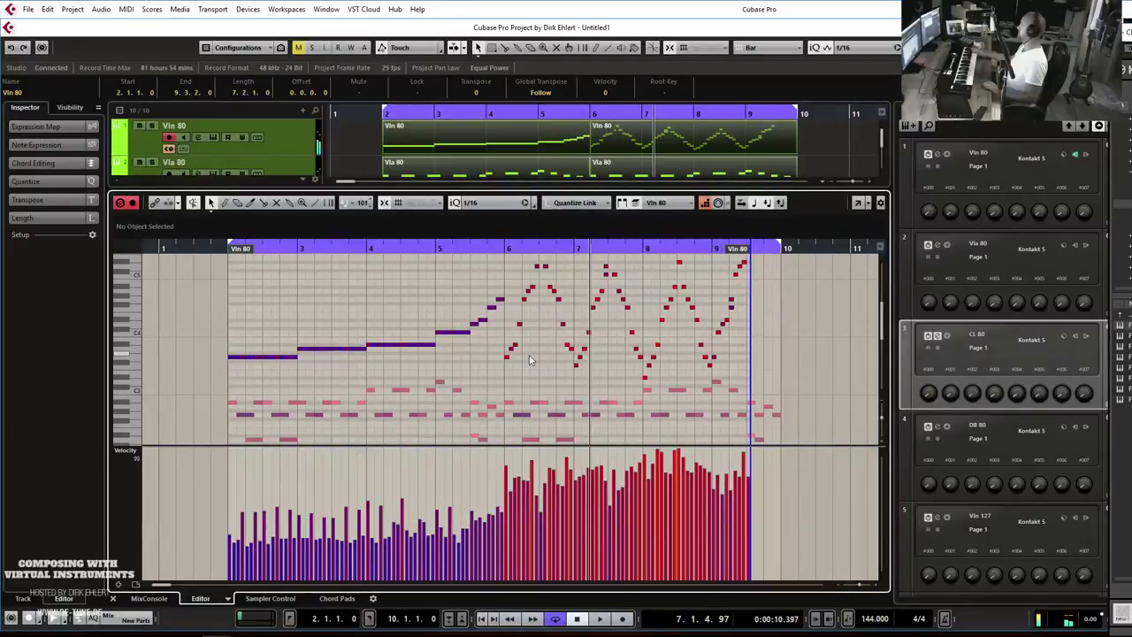
{"action": "key", "text": "space"}
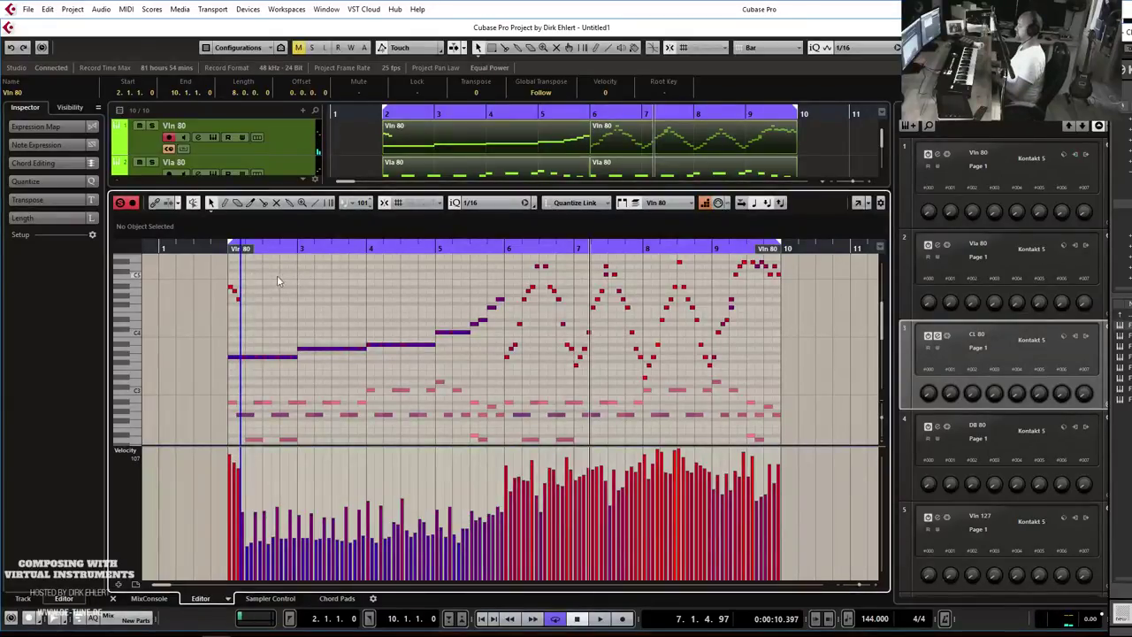
{"action": "key", "text": "ctrl+z"}
{"action": "key", "text": "ctrl+z"}
{"action": "key", "text": "ctrl+z"}
Audition the take, then marquee-select and delete the recorded notes after bar 6
{"action": "left_click", "coordinate": [430, 249]}
{"action": "key", "text": "space"}
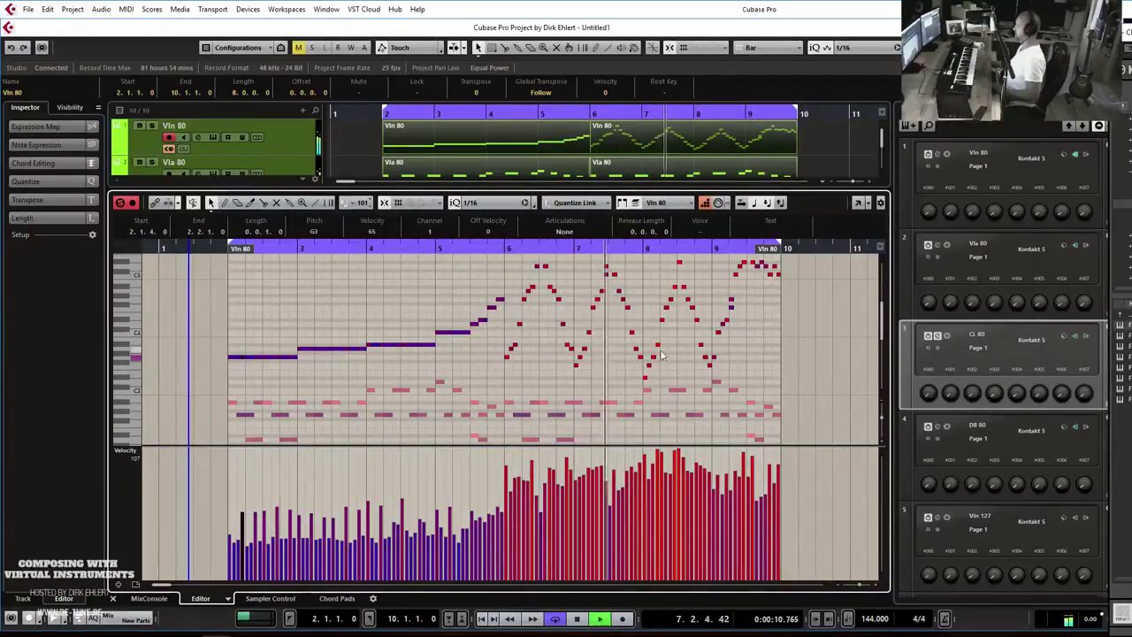
{"action": "scroll", "coordinate": [680, 342], "scroll_direction": "up", "scroll_amount": 2}
{"action": "scroll", "coordinate": [681, 343], "scroll_direction": "down", "scroll_amount": 2}
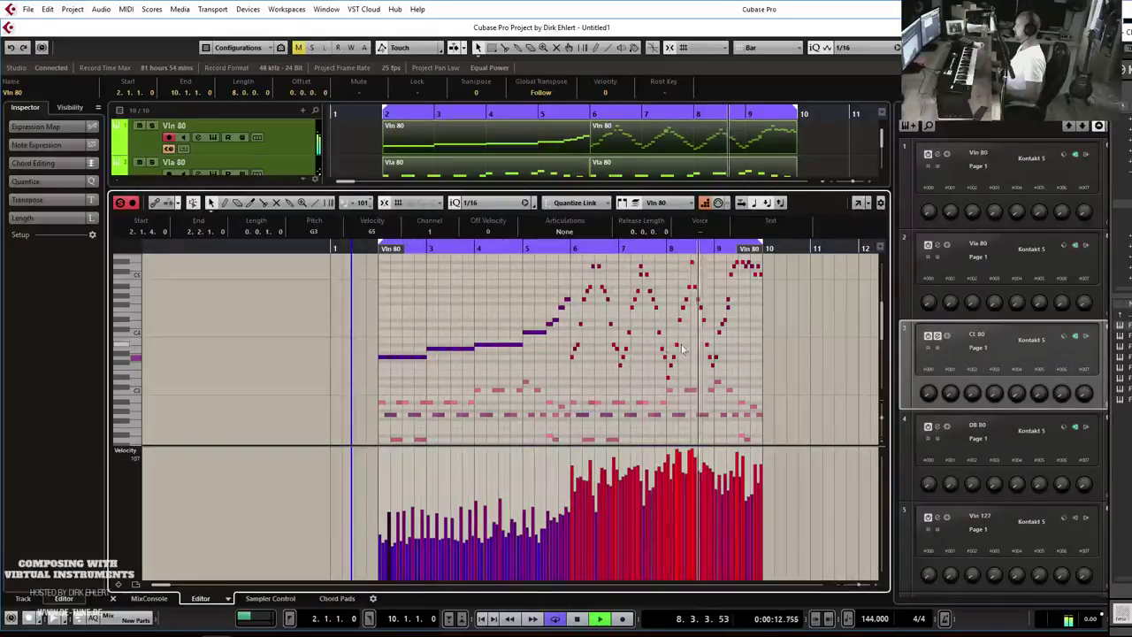
{"action": "scroll", "coordinate": [708, 337], "scroll_direction": "down", "scroll_amount": 1}
{"action": "scroll", "coordinate": [708, 337], "scroll_direction": "up", "scroll_amount": 1}
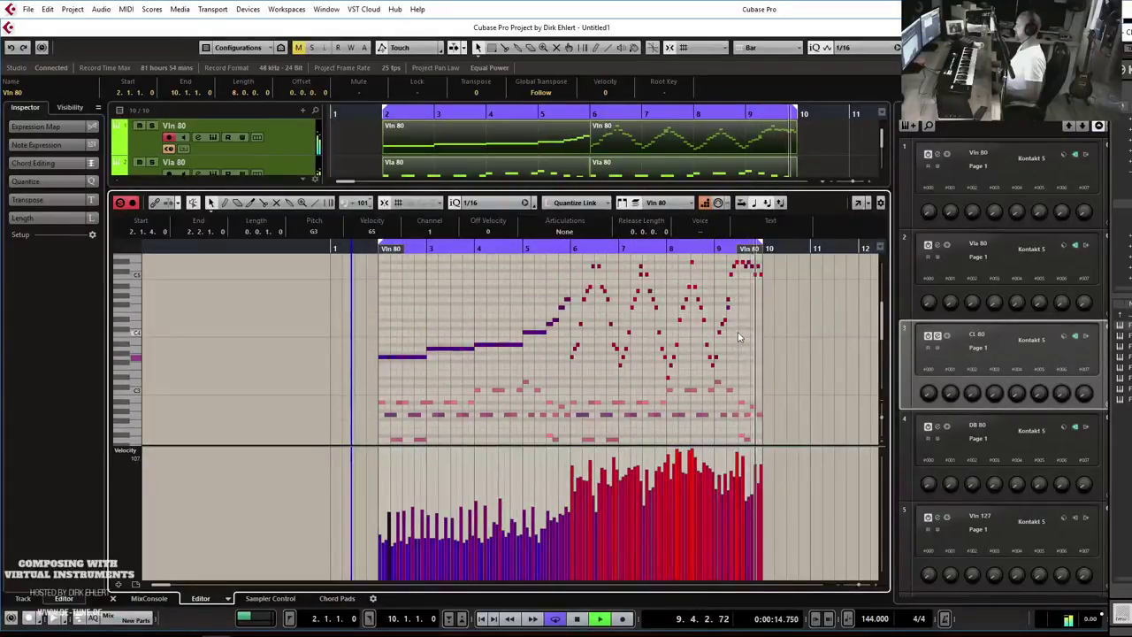
{"action": "scroll", "coordinate": [814, 285], "scroll_direction": "up", "scroll_amount": 1}
{"action": "left_click_drag", "start_coordinate": [810, 272], "coordinate": [575, 433]}
{"action": "key", "text": "Delete"}
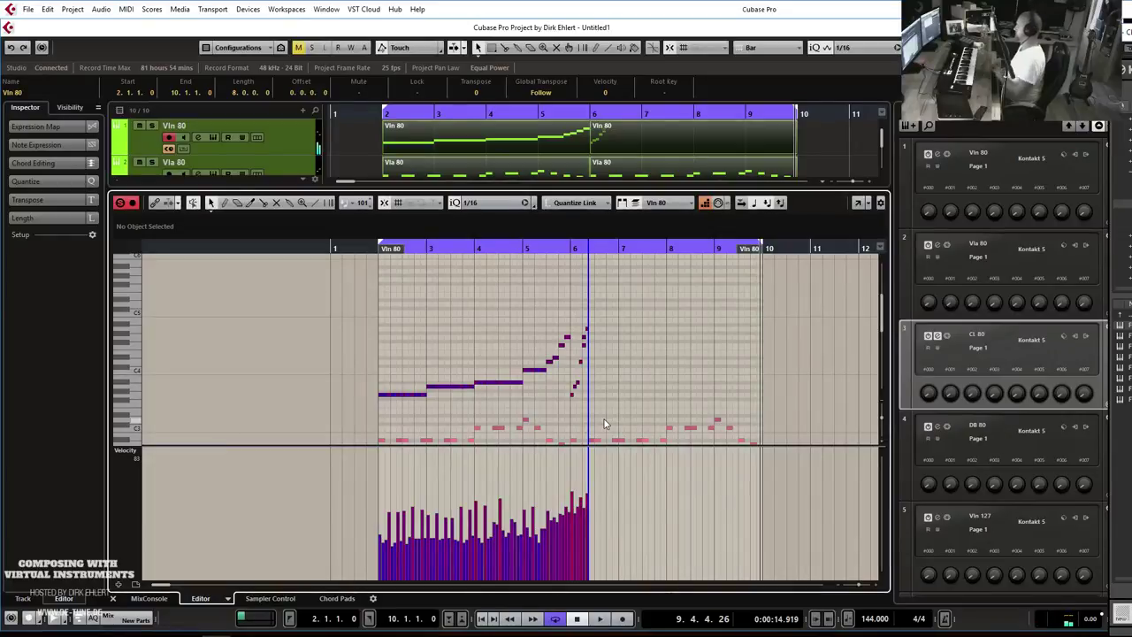
Delete the leftover notes after bar 6 and record a new arching violin melody
{"action": "left_click_drag", "start_coordinate": [647, 313], "coordinate": [572, 407]}
{"action": "key", "text": "Delete"}
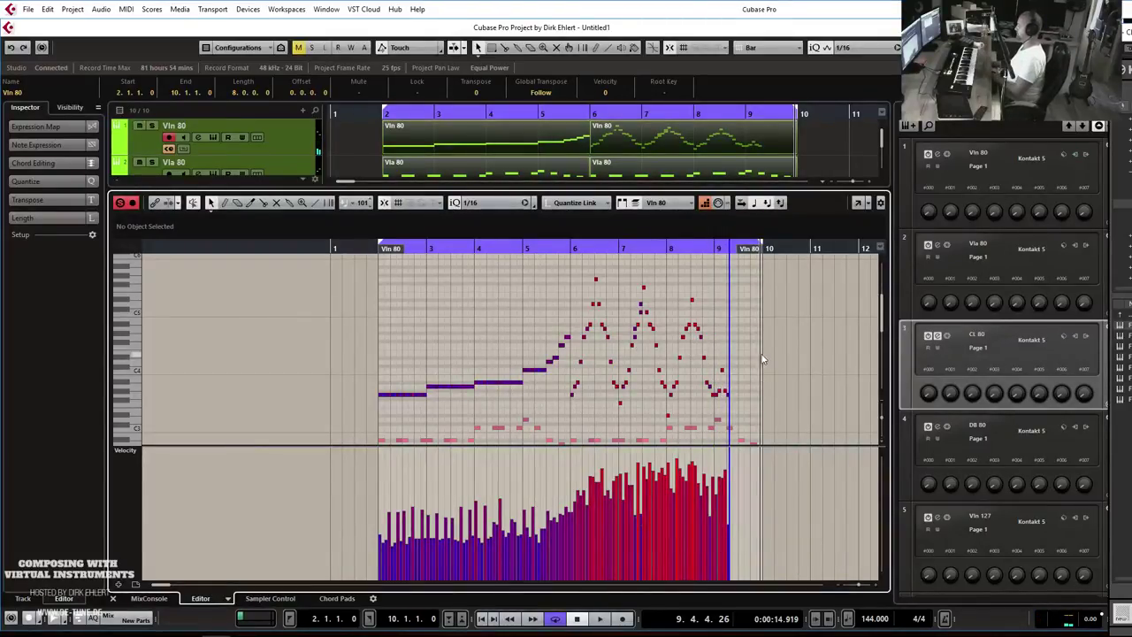
{"action": "key", "text": "space"}
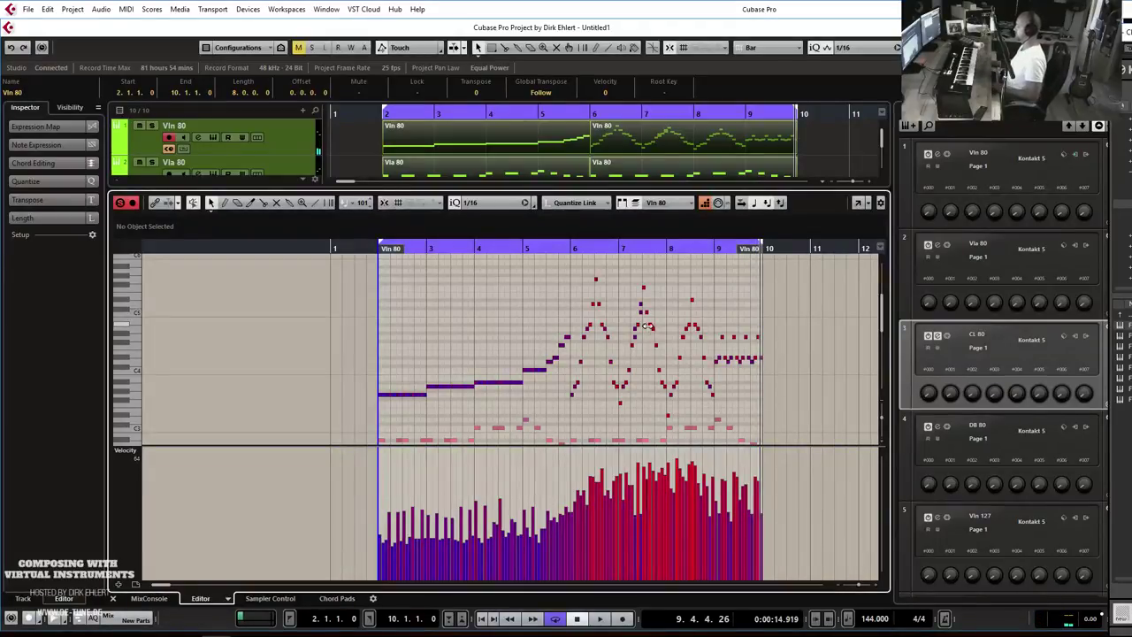
Play the melody back from bar 5 and select the F4, A4 and F5 notes near bar 7
{"action": "scroll", "coordinate": [648, 326], "scroll_direction": "up", "scroll_amount": 4}
{"action": "double_click", "coordinate": [756, 245]}
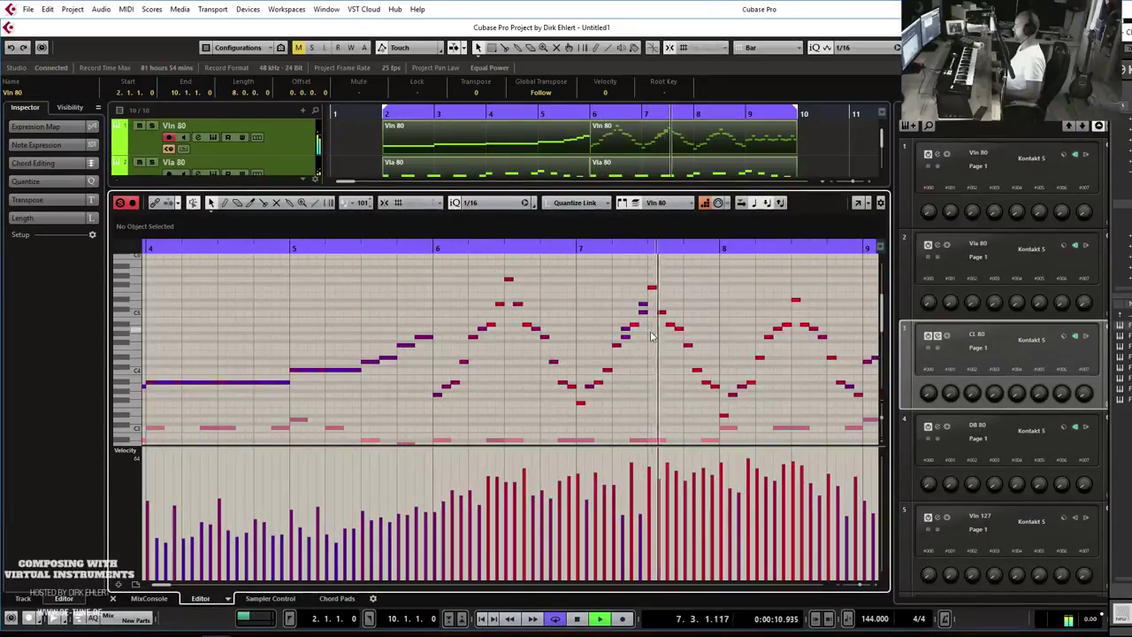
{"action": "key", "text": "space"}
{"action": "left_click", "coordinate": [619, 346]}
{"action": "left_click", "coordinate": [626, 329]}
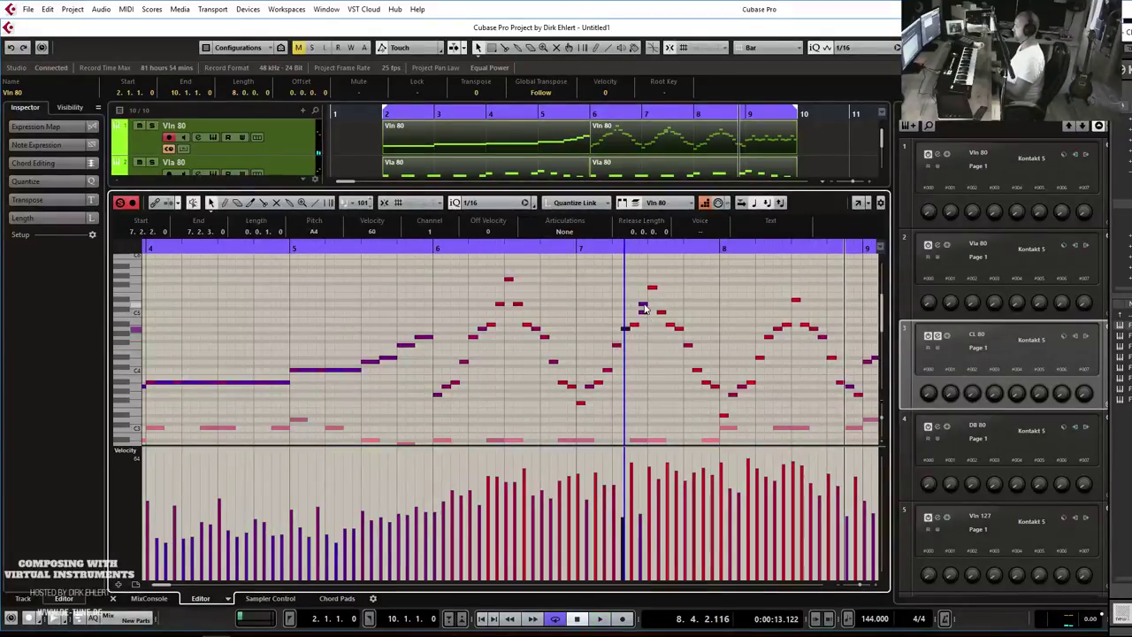
{"action": "left_click", "coordinate": [645, 308]}
Replay from bar 6 zoomed out to bars 4–11, then delete the trailing bar 9 notes
{"action": "scroll", "coordinate": [652, 353], "scroll_direction": "right", "scroll_amount": 2}
{"action": "left_click", "coordinate": [355, 247]}
{"action": "key", "text": "space"}
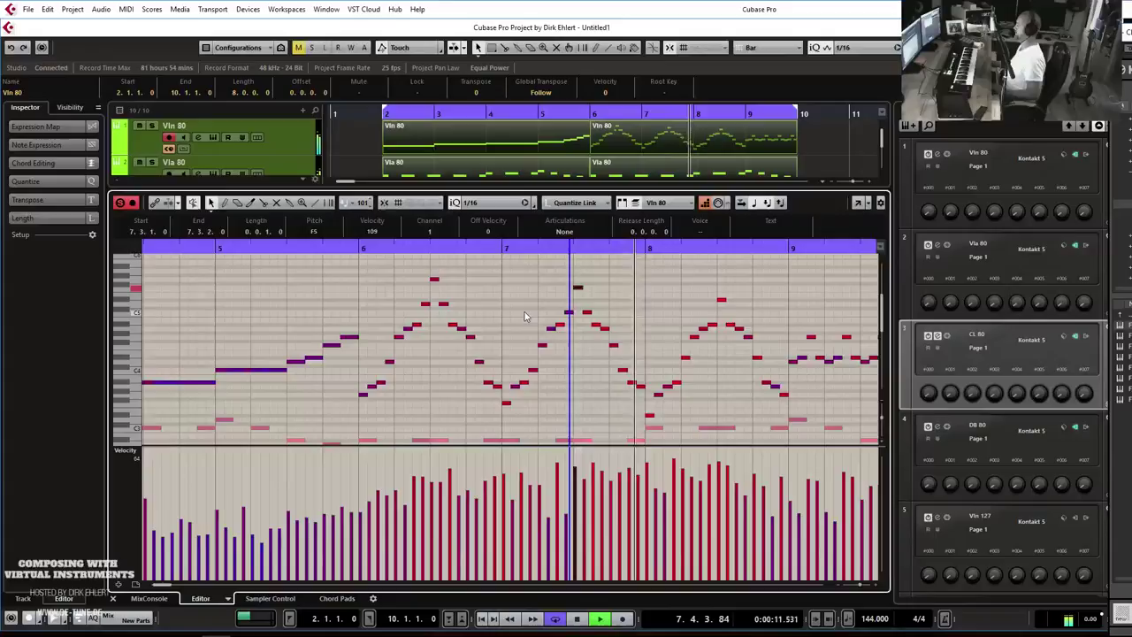
{"action": "key", "text": "g"}
{"action": "key", "text": "g"}
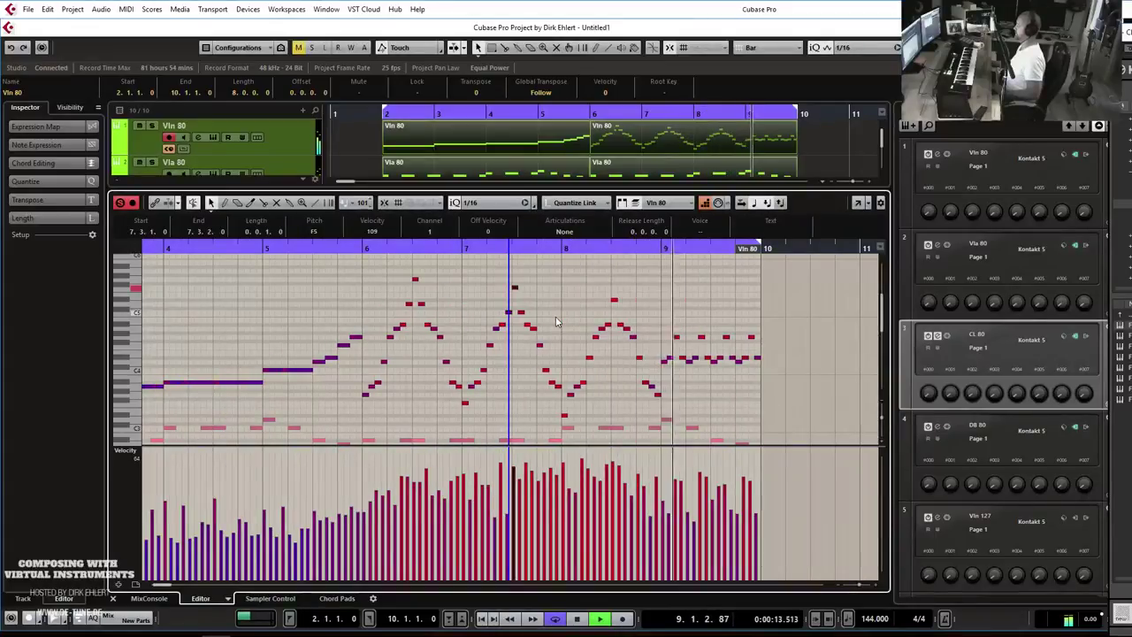
{"action": "key", "text": "space"}
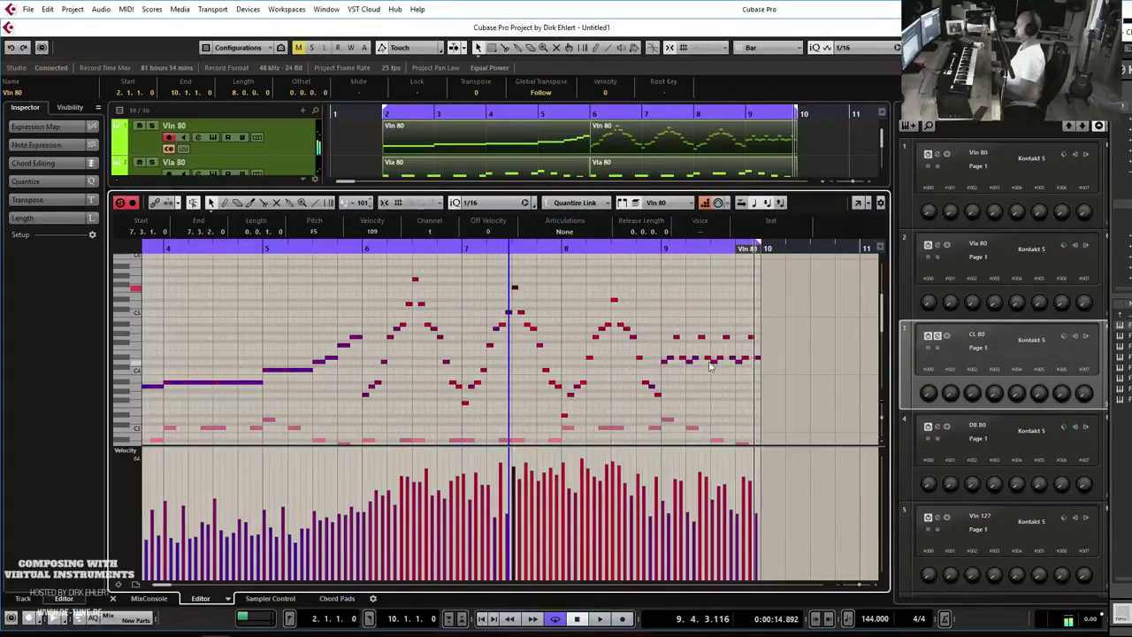
{"action": "left_click_drag", "start_coordinate": [663, 320], "coordinate": [797, 371]}
{"action": "key", "text": "Delete"}
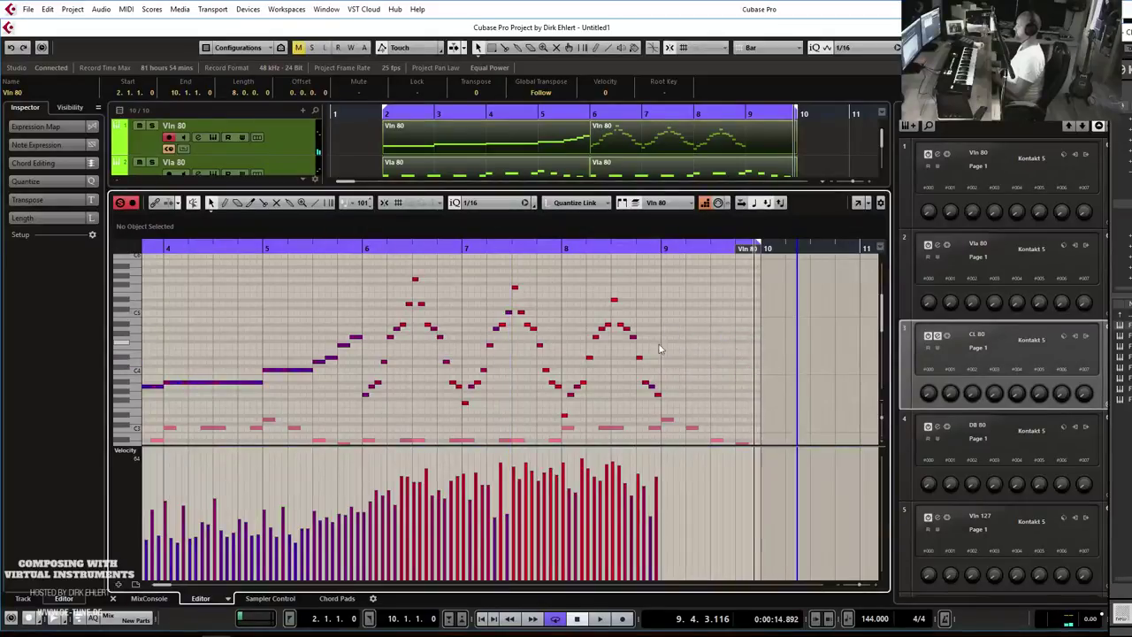
Record a new closing phrase from bar 9 and play it back from bar 6
{"action": "left_click", "coordinate": [661, 351]}
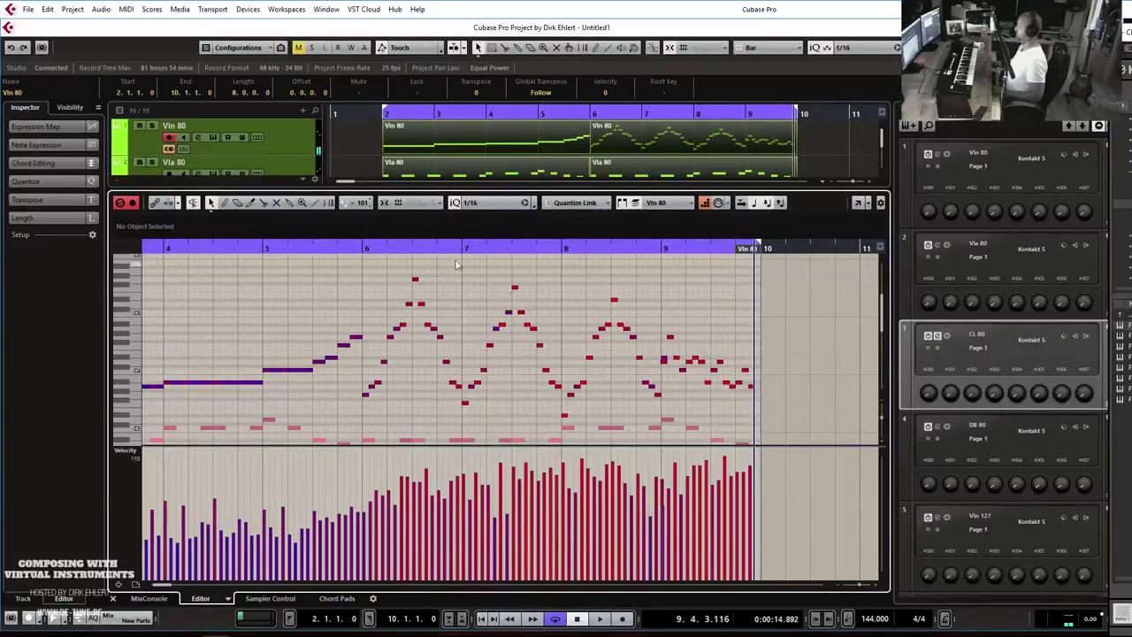
{"action": "left_click", "coordinate": [355, 253]}
{"action": "key", "text": "space"}
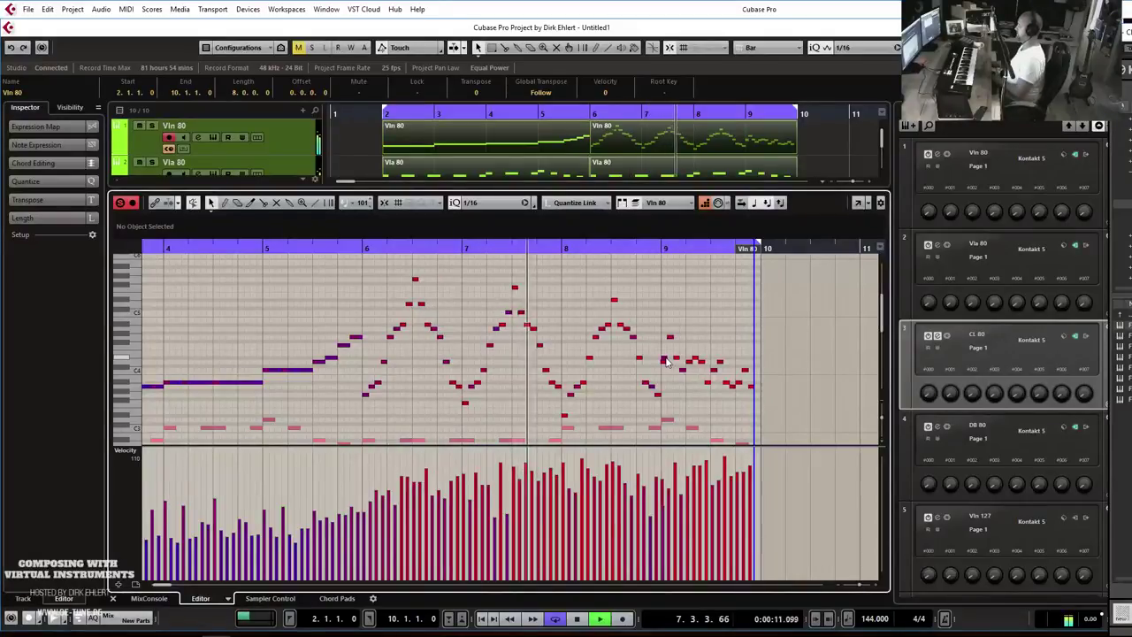
Shift the bar 9 notes one sixteenth later and check them from just before bar 7
{"action": "left_click_drag", "start_coordinate": [661, 326], "coordinate": [778, 406]}
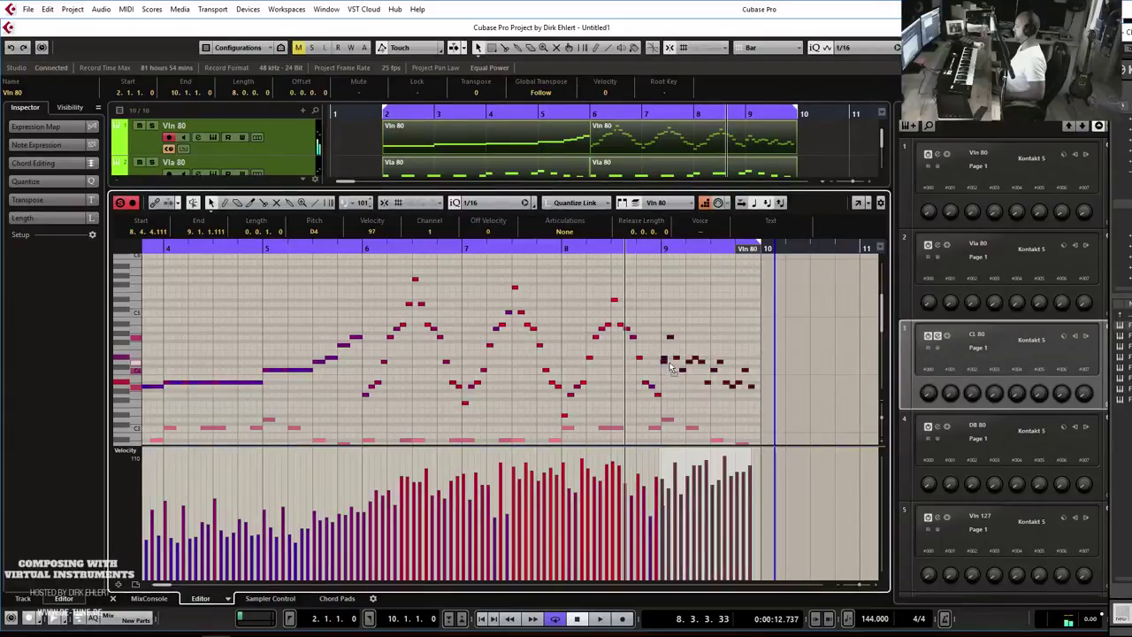
{"action": "left_click_drag", "start_coordinate": [664, 362], "coordinate": [670, 365]}
{"action": "left_click", "coordinate": [670, 368]}
{"action": "left_click", "coordinate": [670, 363]}
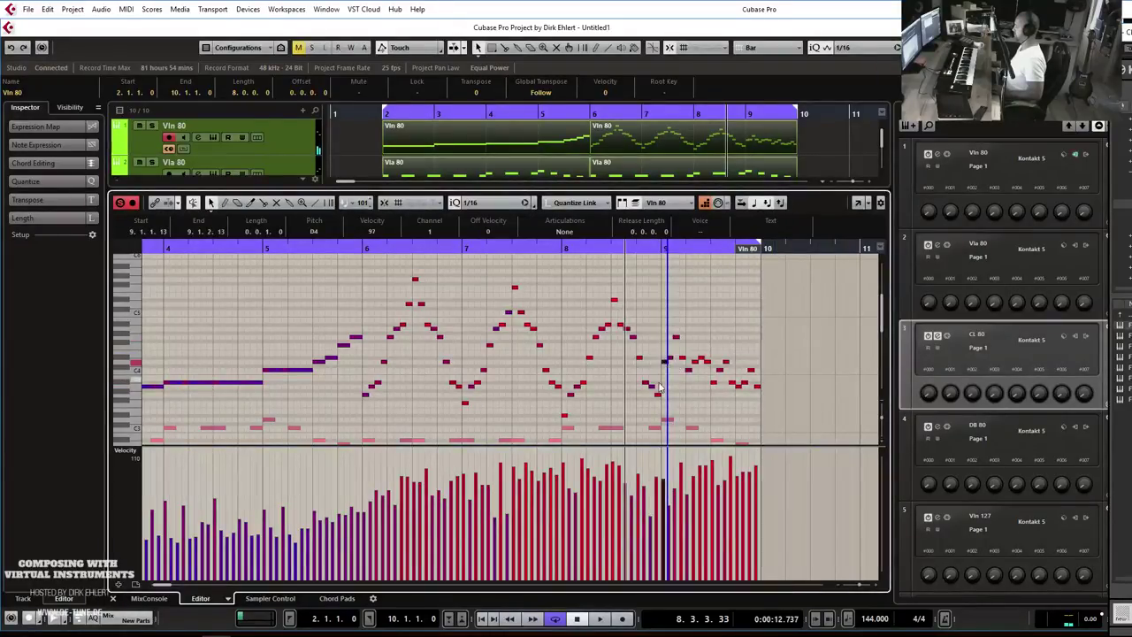
{"action": "left_click", "coordinate": [460, 246]}
{"action": "key", "text": "space"}
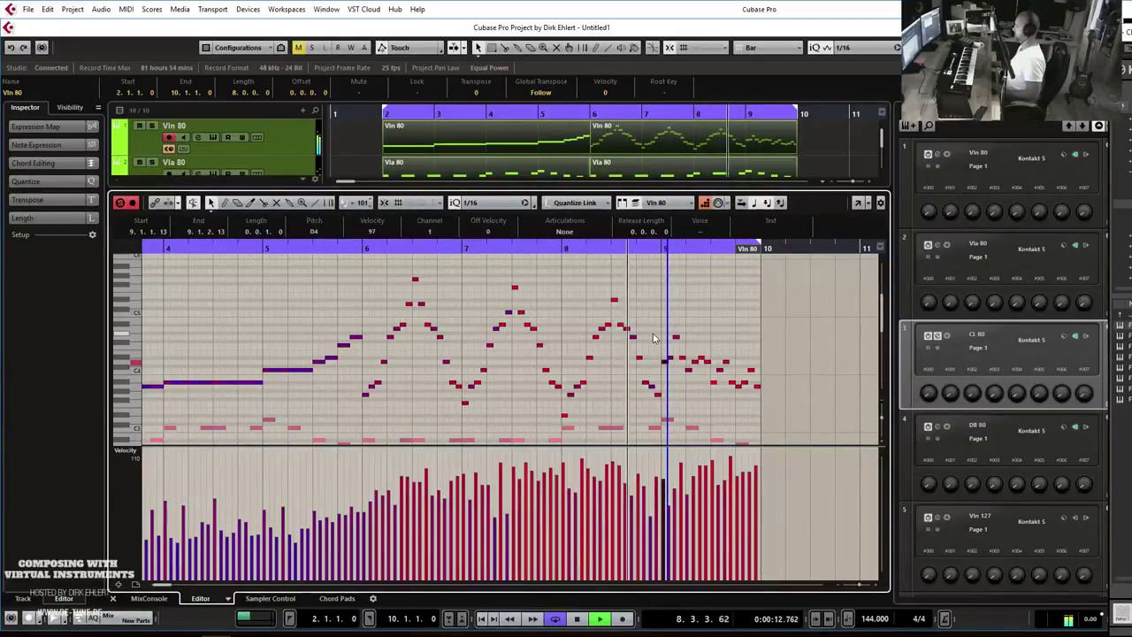
{"action": "key", "text": "space"}
{"action": "key", "text": "Return"}
{"action": "left_click_drag", "start_coordinate": [708, 326], "coordinate": [667, 152]}
{"action": "key", "text": "ctrl+d"}
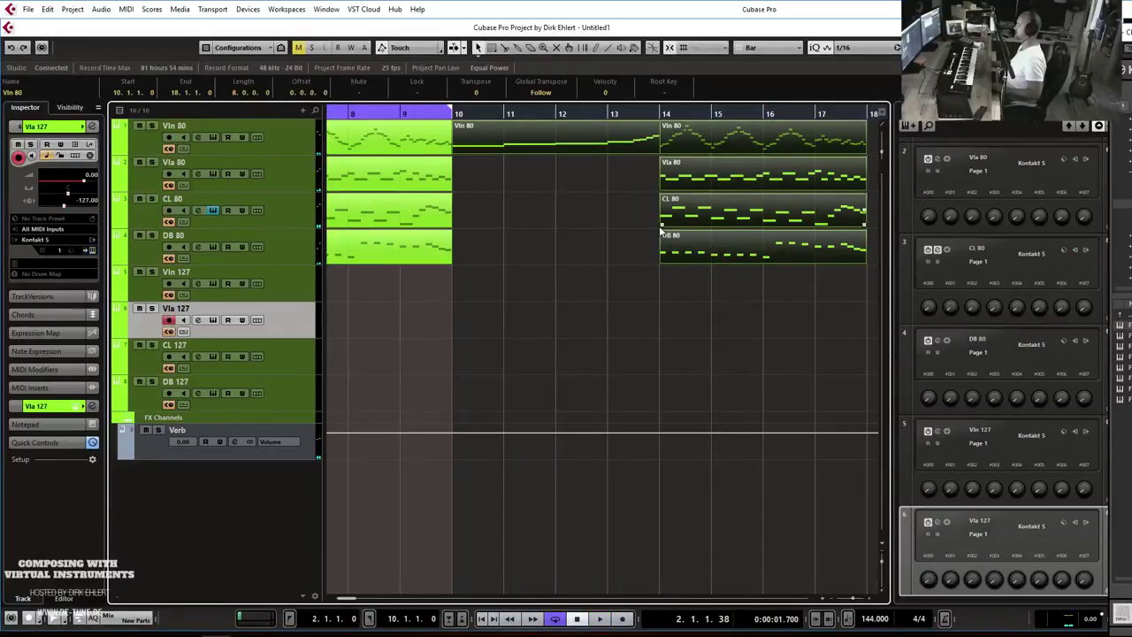
{"action": "key", "text": "ctrl+z"}
{"action": "key", "text": "g"}
{"action": "key", "text": "g"}
{"action": "key", "text": "g"}
{"action": "left_click_drag", "start_coordinate": [446, 330], "coordinate": [483, 108]}
{"action": "left_click", "coordinate": [543, 353]}
{"action": "left_click", "coordinate": [363, 152]}
{"action": "left_click_drag", "start_coordinate": [469, 151], "coordinate": [622, 151]}
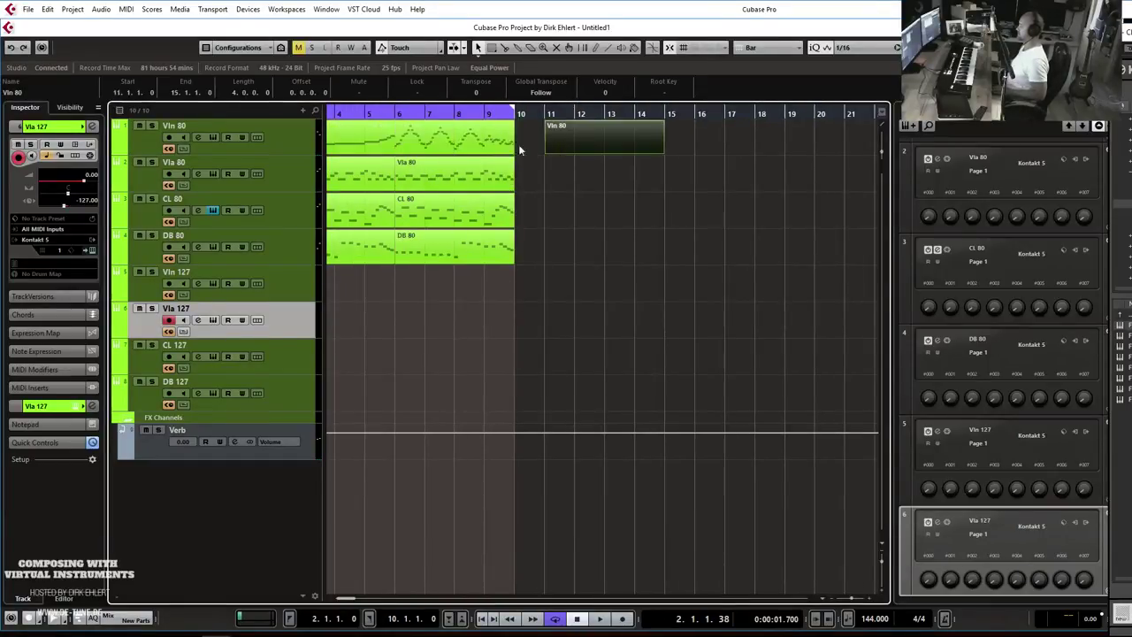
{"action": "key", "text": "Delete"}
{"action": "left_click_drag", "start_coordinate": [437, 301], "coordinate": [427, 108]}
{"action": "left_click", "coordinate": [437, 156]}
{"action": "left_click", "coordinate": [397, 148], "text": "alt"}
{"action": "left_click_drag", "start_coordinate": [434, 283], "coordinate": [449, 140]}
{"action": "key", "text": "ctrl+d"}
{"action": "left_click", "coordinate": [398, 116]}
{"action": "key", "text": "space"}
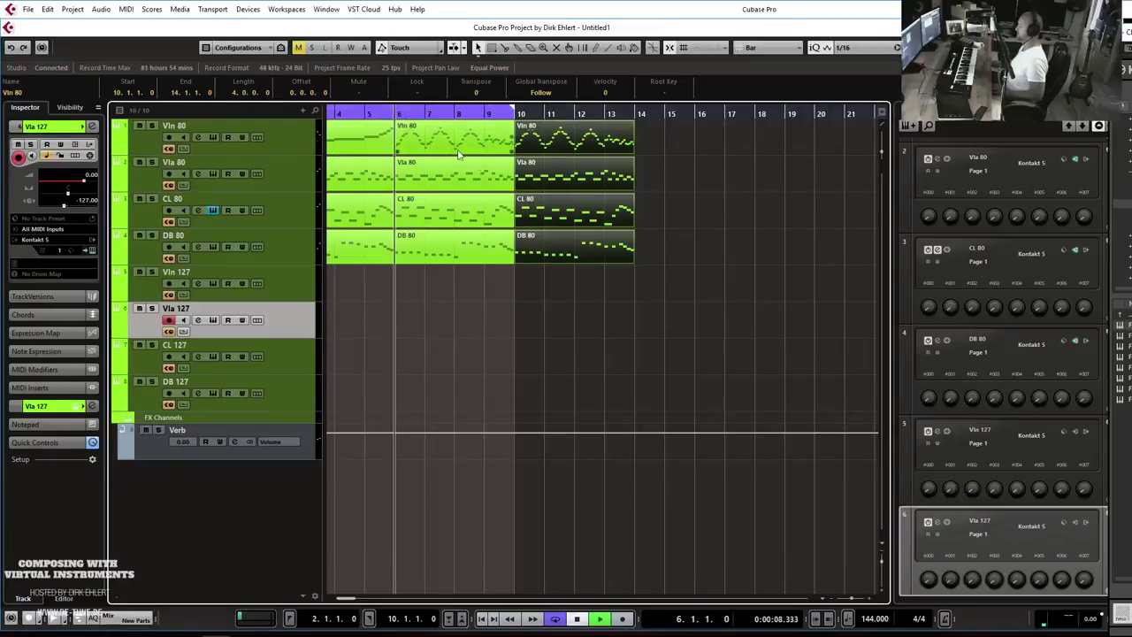
{"action": "key", "text": "g"}
{"action": "key", "text": "g"}
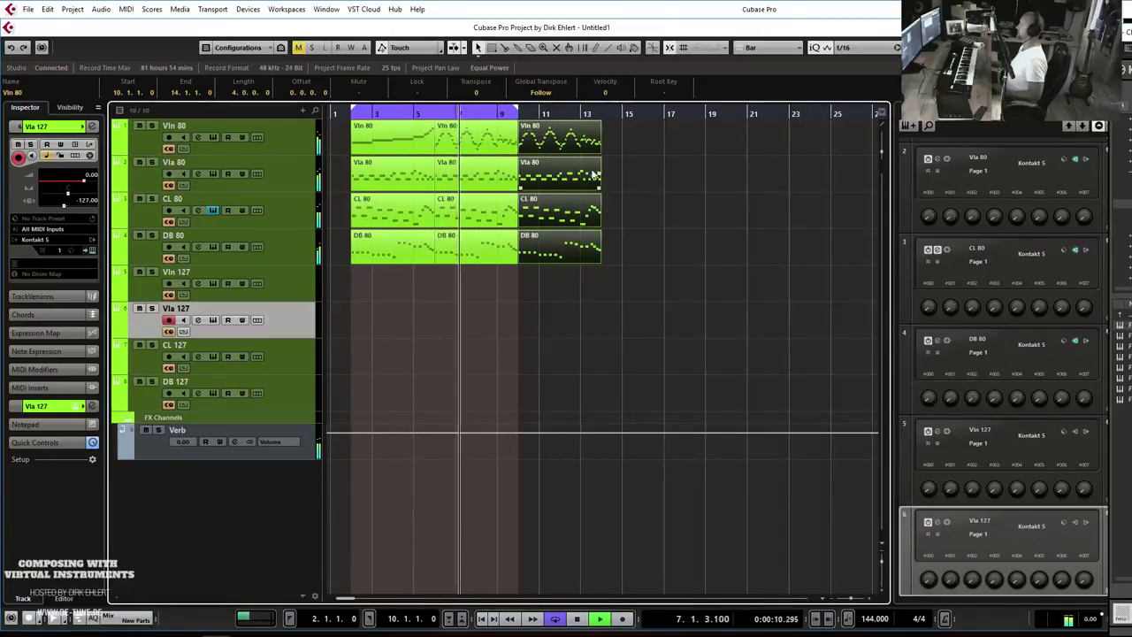
{"action": "key", "text": "h"}
{"action": "key", "text": "h"}
{"action": "key", "text": "g"}
{"action": "key", "text": "g"}
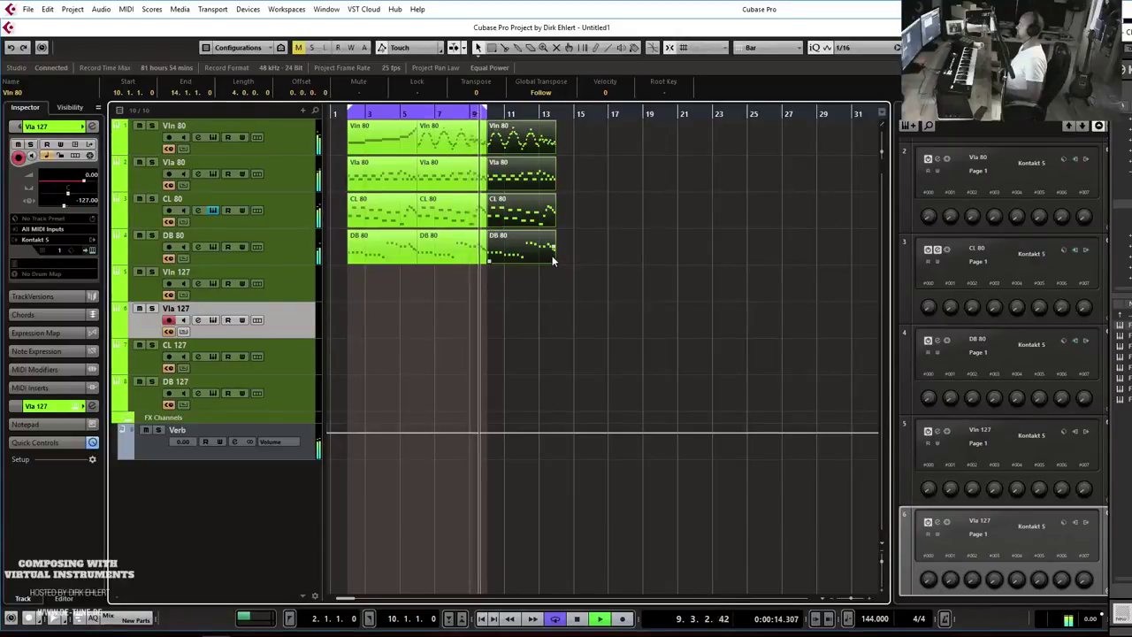
Glue the last Vln 80, Vla 80, CL 80 and DB 80 parts into their previous parts
{"action": "left_click_drag", "start_coordinate": [487, 113], "coordinate": [556, 120]}
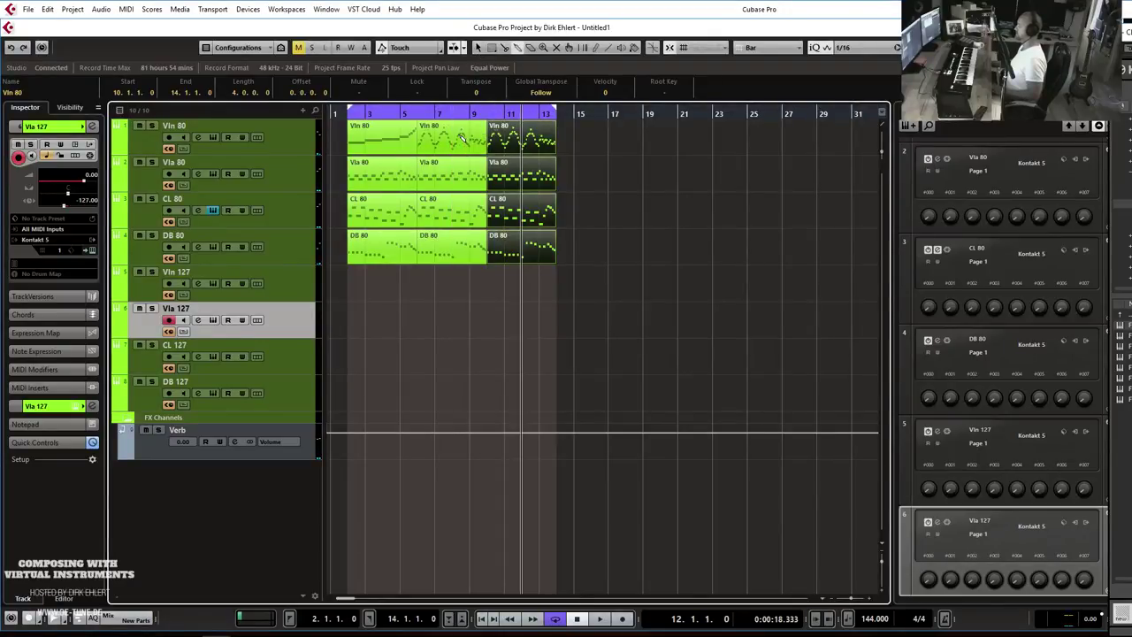
{"action": "left_click", "coordinate": [461, 139]}
{"action": "left_click", "coordinate": [465, 184]}
{"action": "left_click", "coordinate": [464, 221]}
{"action": "left_click", "coordinate": [434, 258]}
{"action": "key", "text": "1"}
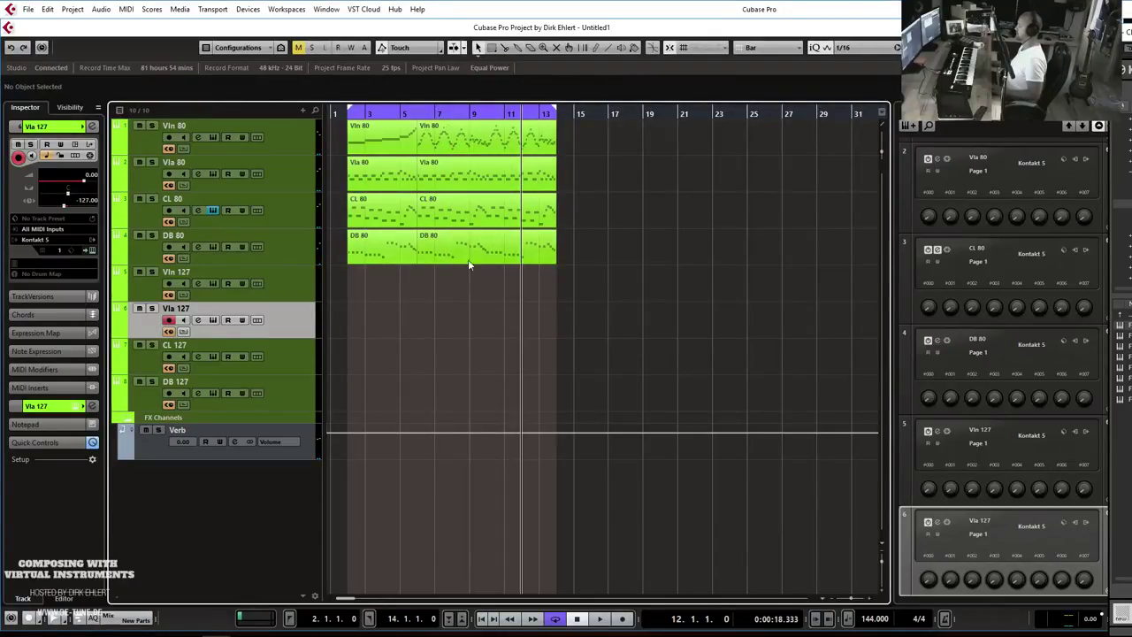
Move the long parts later, duplicate the opening parts, and place the long parts right after the copies
{"action": "left_click_drag", "start_coordinate": [490, 105], "coordinate": [491, 105]}
{"action": "left_click_drag", "start_coordinate": [455, 139], "coordinate": [625, 283]}
{"action": "key", "text": "ctrl+d"}
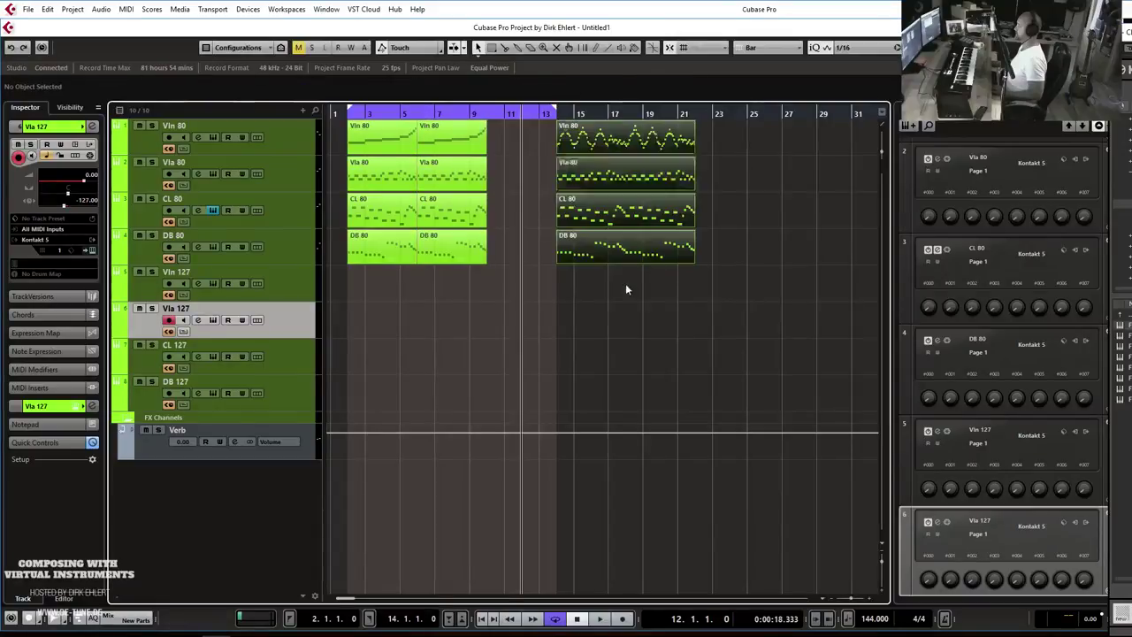
{"action": "left_click_drag", "start_coordinate": [585, 141], "coordinate": [515, 140]}
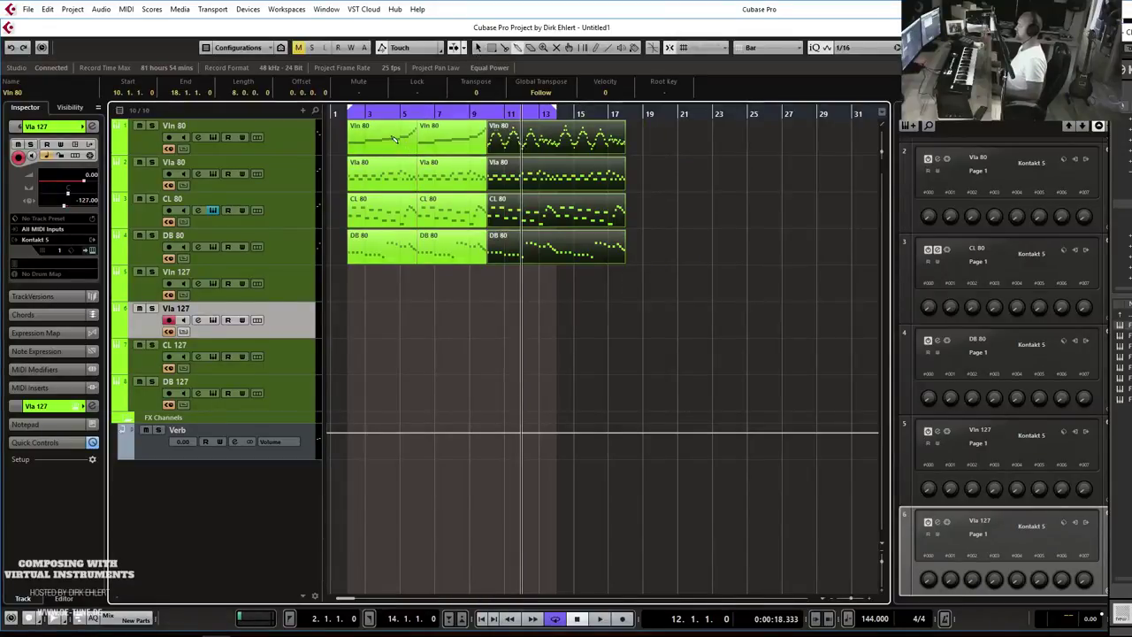
Undo an accidental CL 80 merge and play the arrangement from bar 2
{"action": "left_click", "coordinate": [394, 205]}
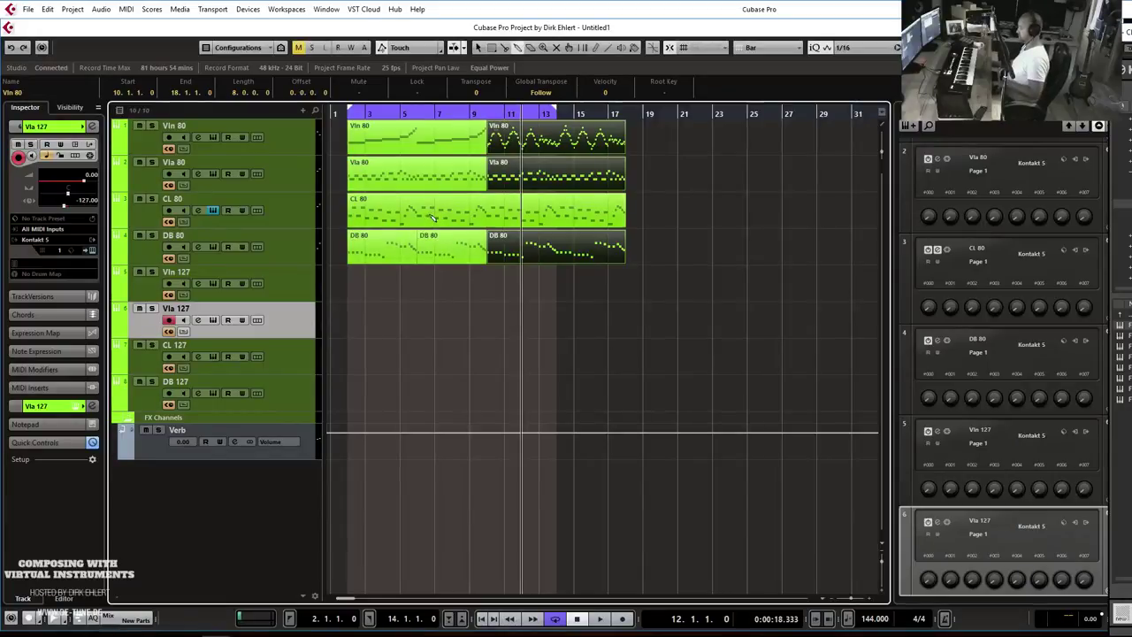
{"action": "key", "text": "ctrl+z"}
{"action": "left_click", "coordinate": [463, 314]}
{"action": "left_click", "coordinate": [348, 114]}
{"action": "key", "text": "space"}
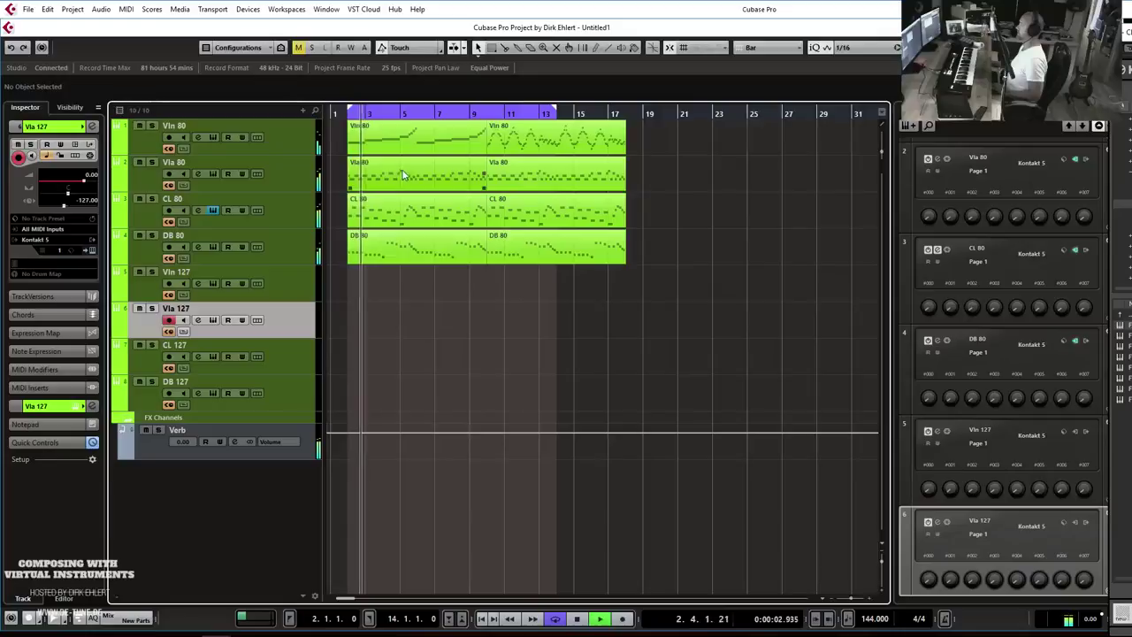
Delete the Vln 80 notes in bars 2–5 and trim the part to start at bar 6
{"action": "key", "text": "g"}
{"action": "double_click", "coordinate": [396, 149]}
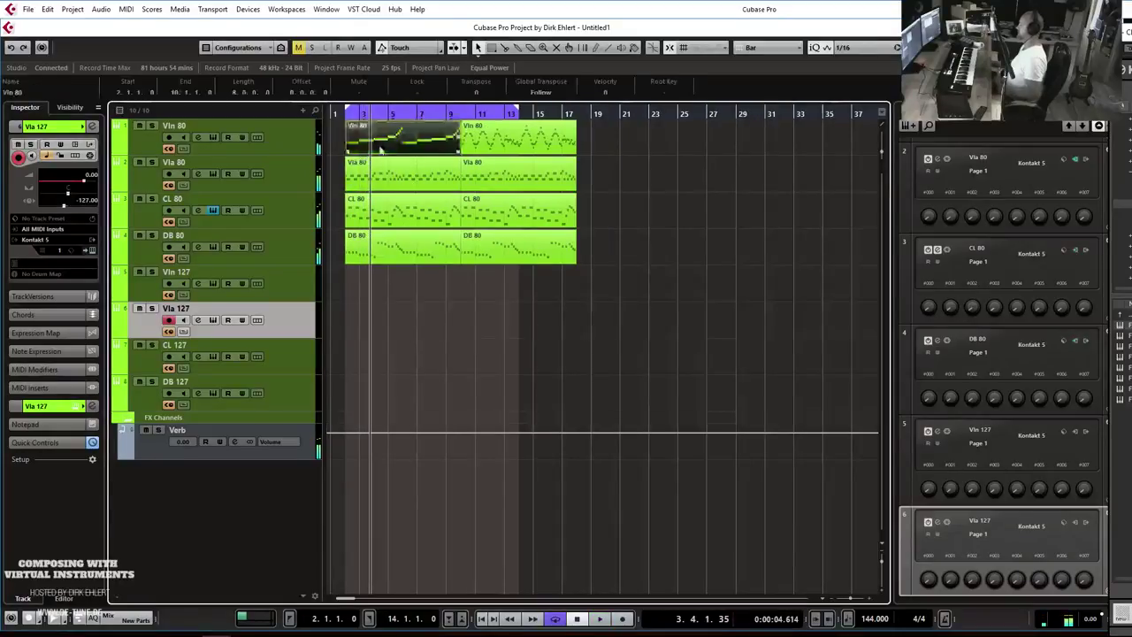
{"action": "left_click_drag", "start_coordinate": [539, 293], "coordinate": [131, 409]}
{"action": "key", "text": "Delete"}
{"action": "key", "text": "Return"}
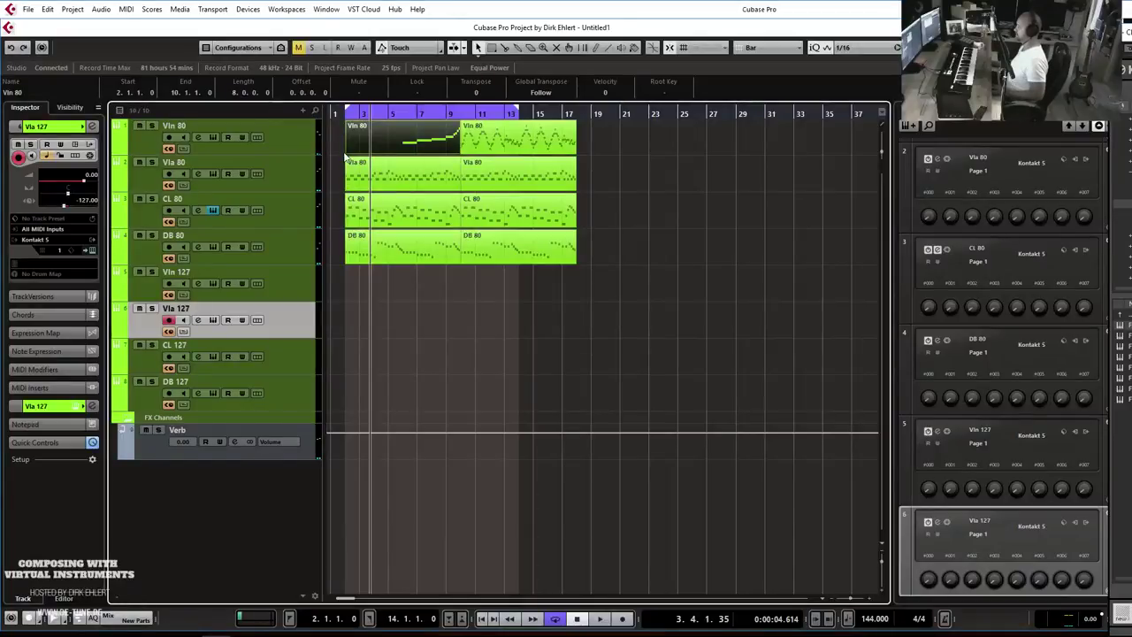
{"action": "left_click_drag", "start_coordinate": [349, 150], "coordinate": [404, 153]}
{"action": "key", "text": "KP_0"}
{"action": "key", "text": "space"}
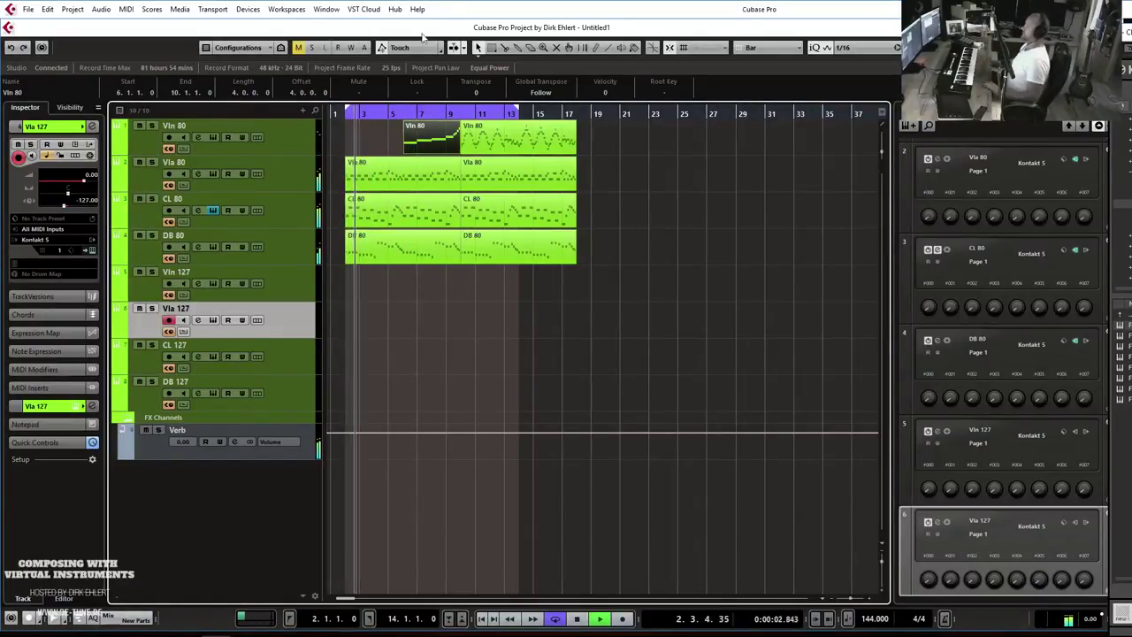
Turn off Cycle and extend the right locator to bar 18
{"action": "left_click", "coordinate": [627, 217]}
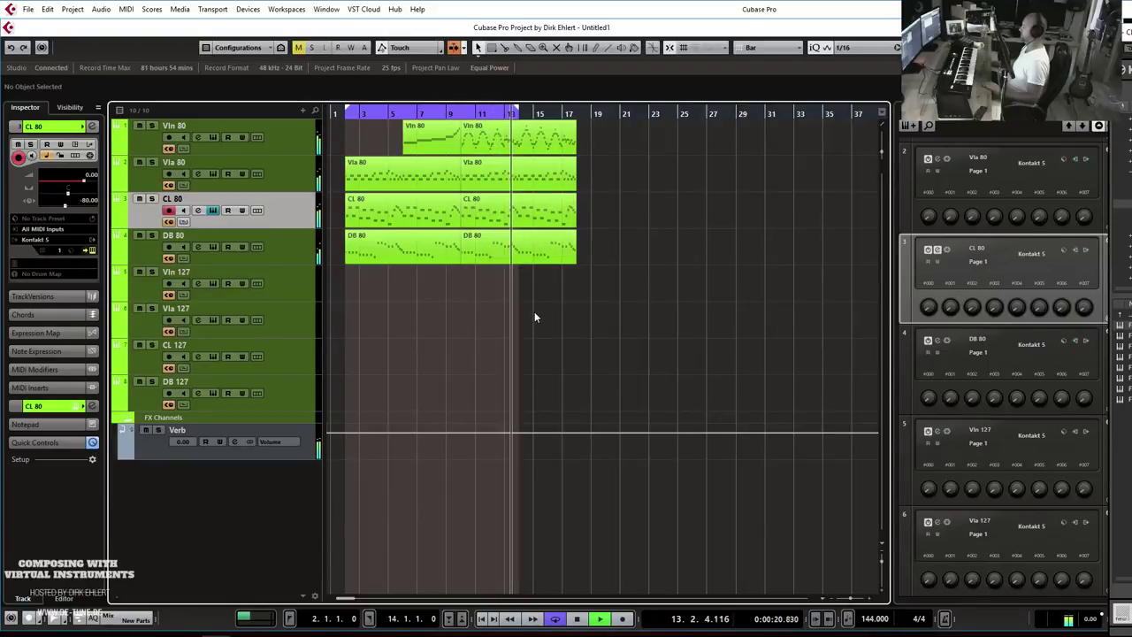
{"action": "left_click", "coordinate": [517, 112]}
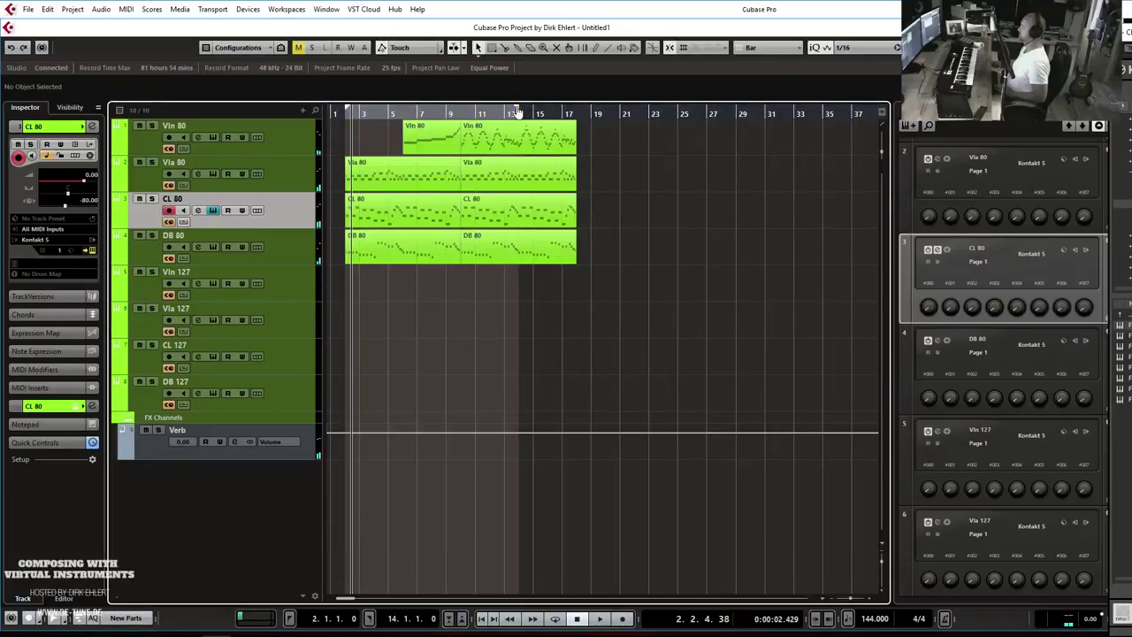
{"action": "left_click_drag", "start_coordinate": [576, 115], "coordinate": [577, 116]}
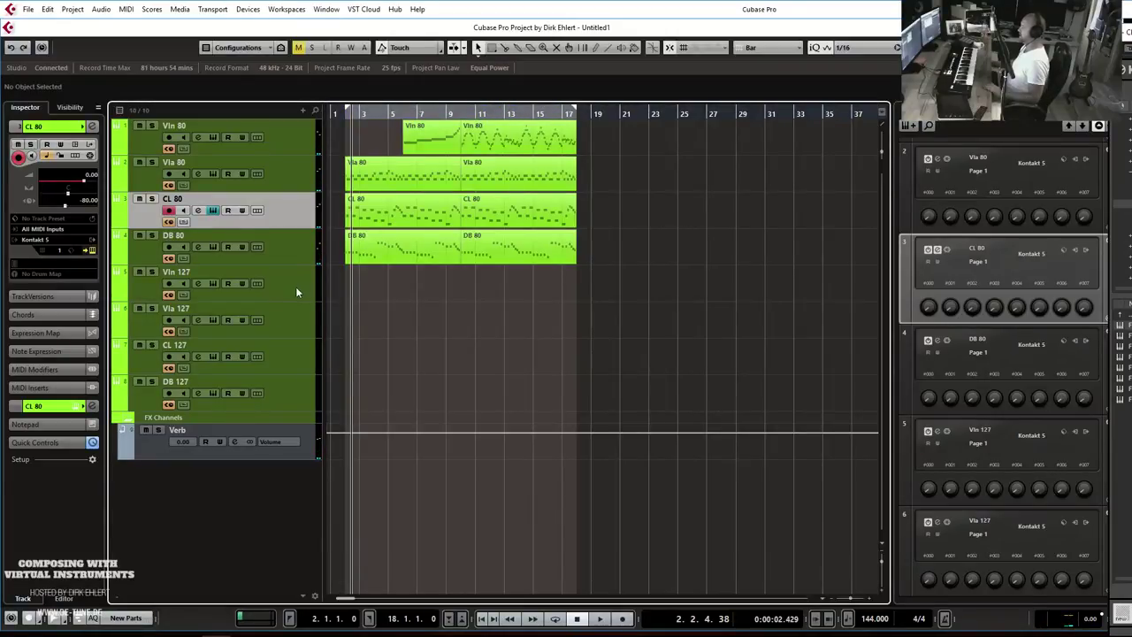
{"action": "right_click", "coordinate": [295, 249]}
Duplicate DB 80 as the PS SoloVln track and open its Kontakt instrument window
{"action": "left_click", "coordinate": [355, 284]}
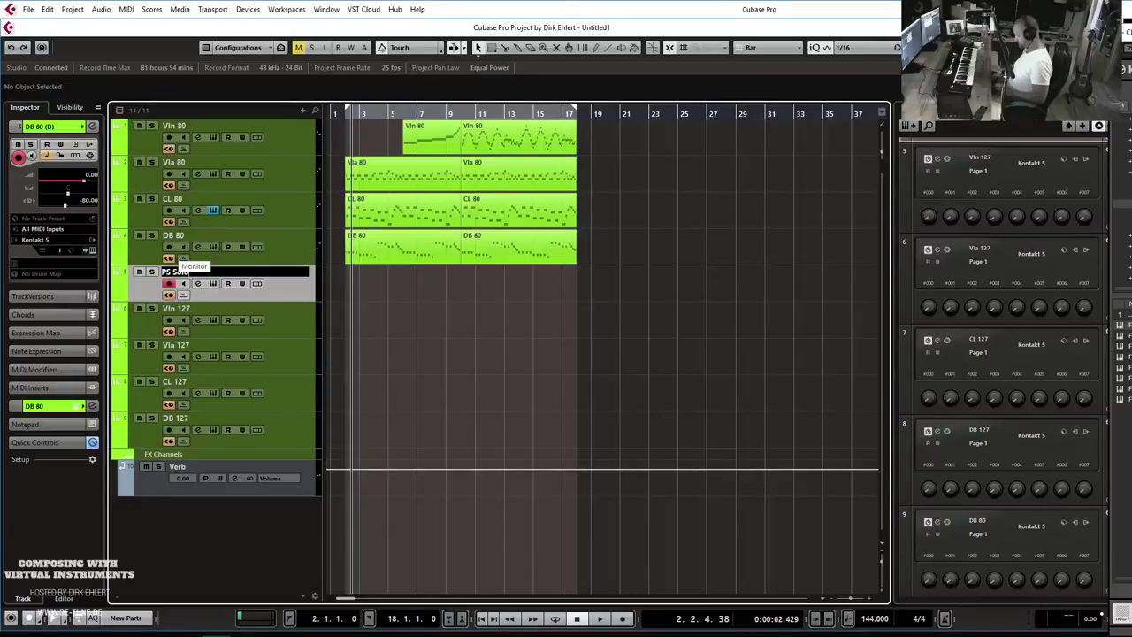
{"action": "left_click", "coordinate": [91, 251]}
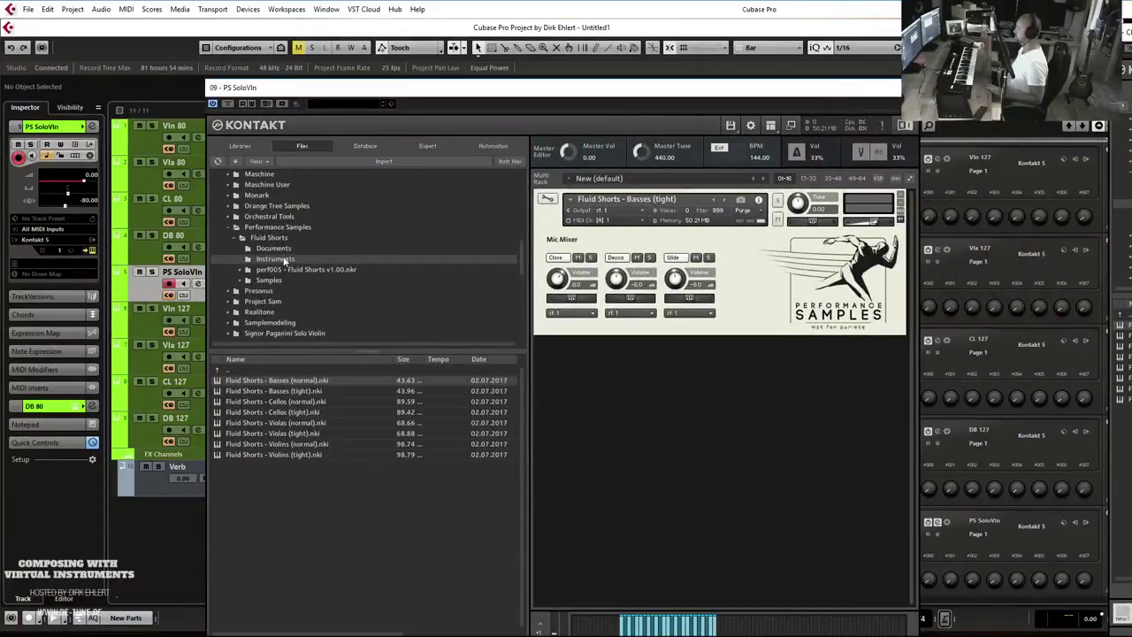
Load Solo Violin Legato from D: > Performance Samples, close Kontakt, and audition from bar 9
{"action": "scroll", "coordinate": [303, 224], "scroll_direction": "up", "scroll_amount": 10}
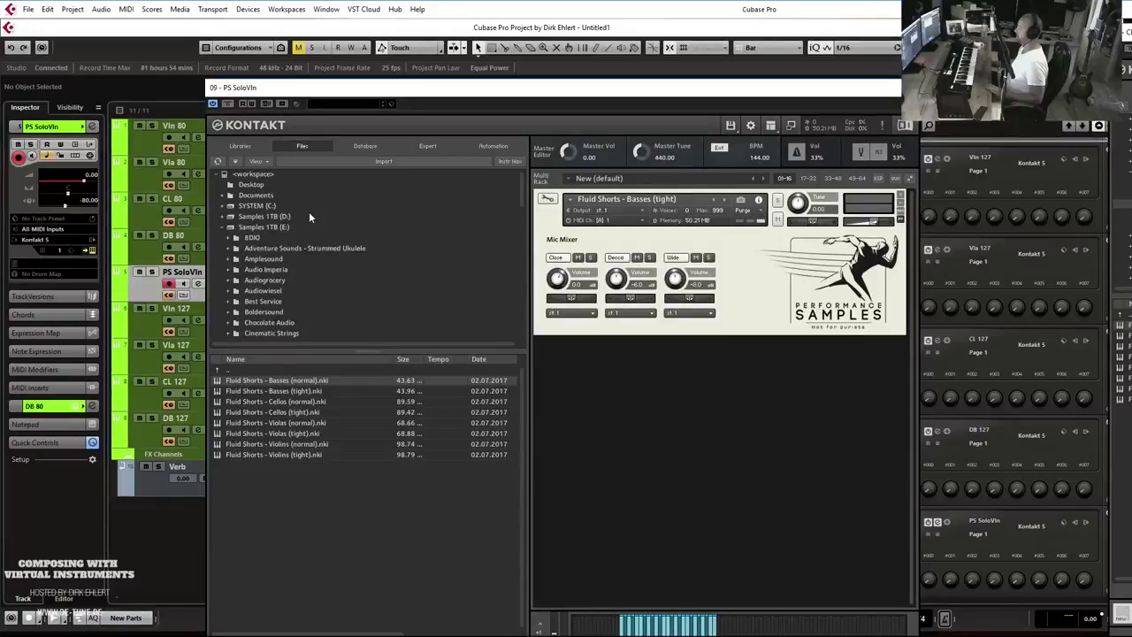
{"action": "left_click", "coordinate": [286, 216]}
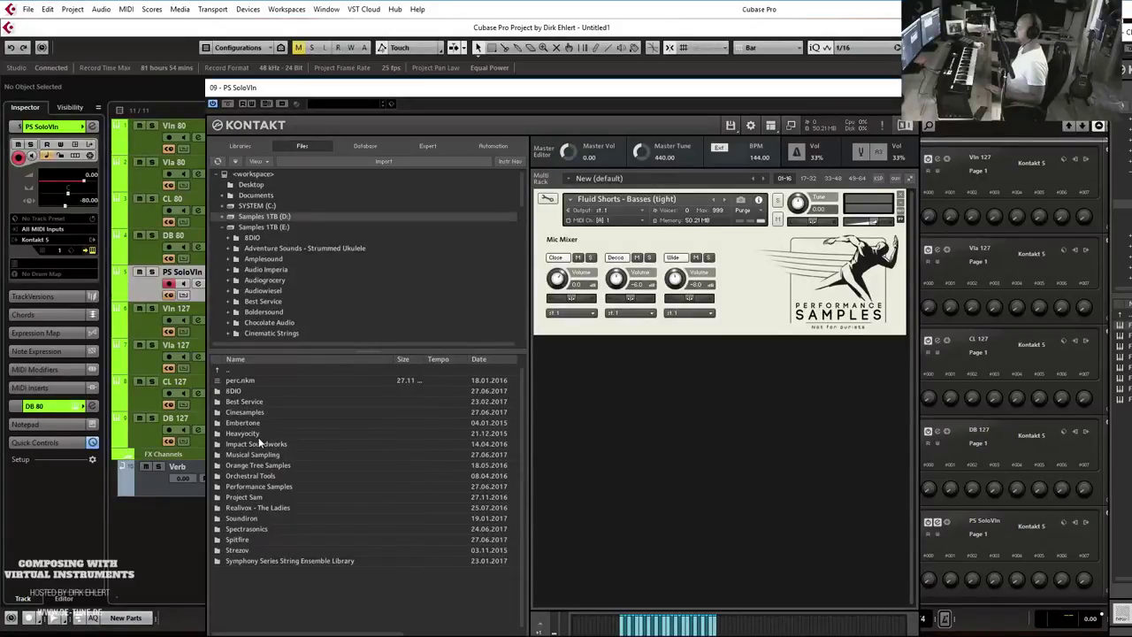
{"action": "double_click", "coordinate": [258, 487]}
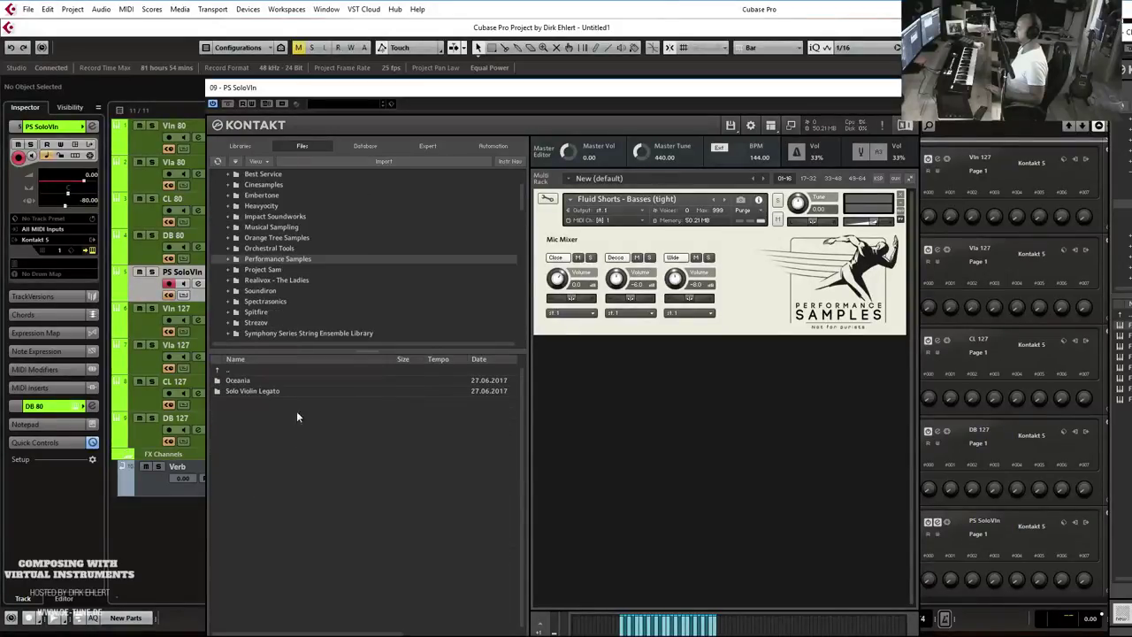
{"action": "double_click", "coordinate": [254, 391]}
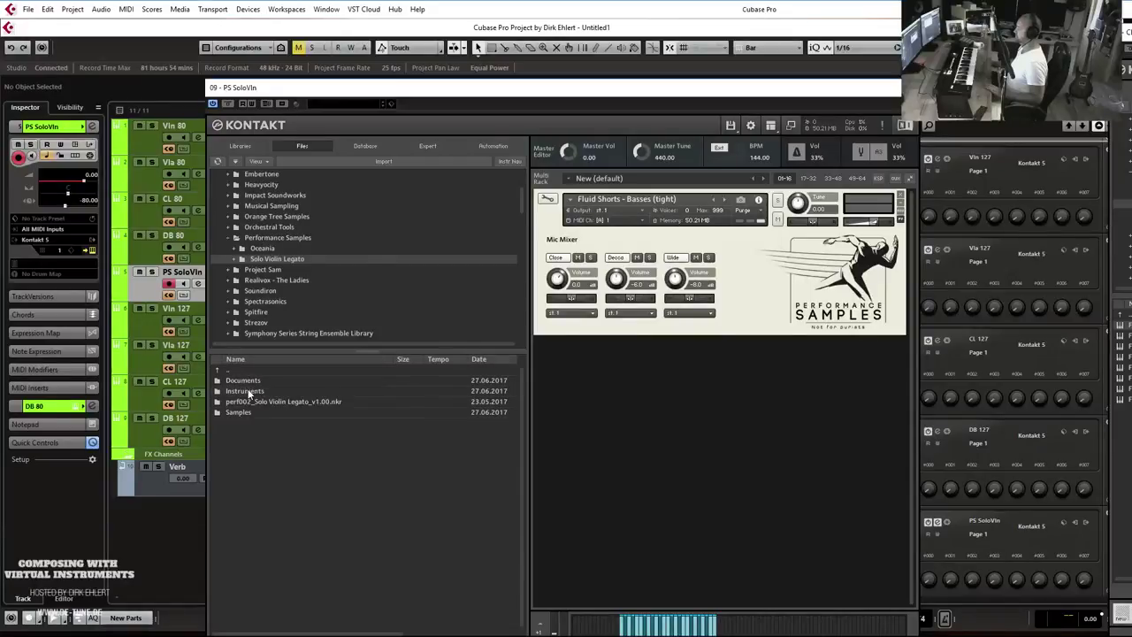
{"action": "double_click", "coordinate": [251, 391]}
{"action": "left_click_drag", "start_coordinate": [741, 208], "coordinate": [742, 209]}
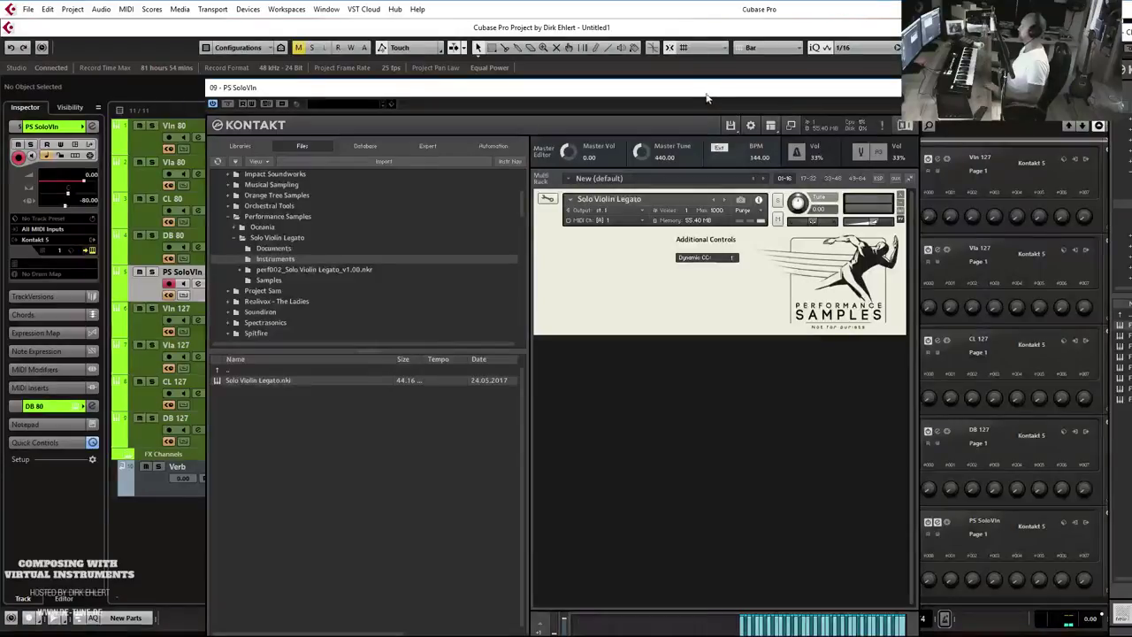
{"action": "key", "text": "ctrl+w"}
{"action": "left_click", "coordinate": [434, 113]}
{"action": "key", "text": "space"}
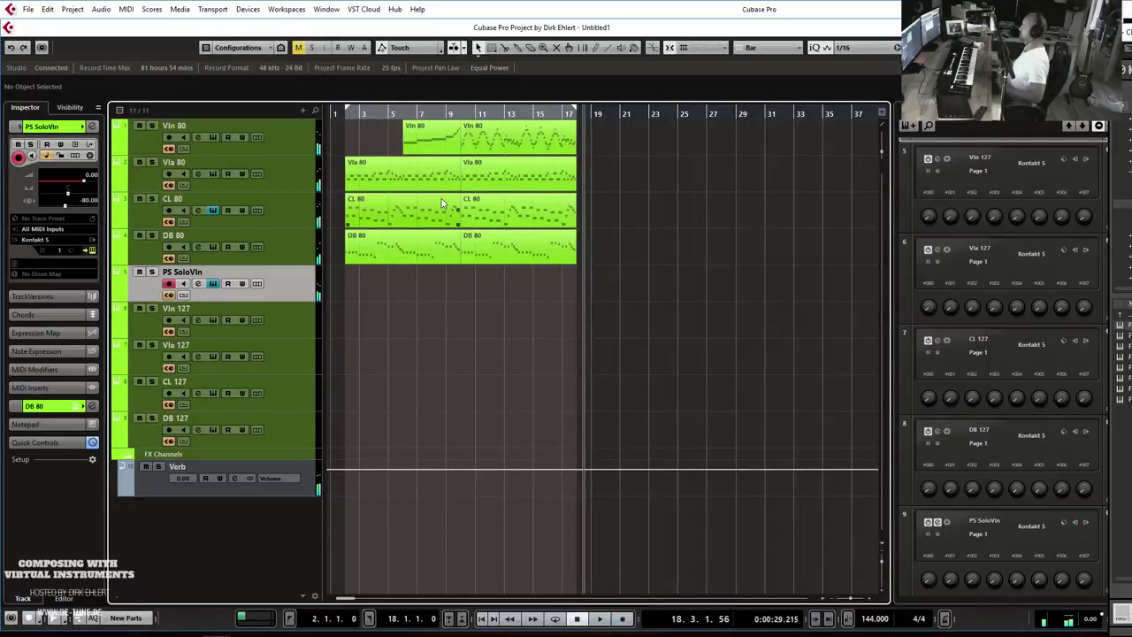
Record a solo violin take on PS SoloVln starting at bar 9 through bar 18
{"action": "left_click", "coordinate": [447, 110]}
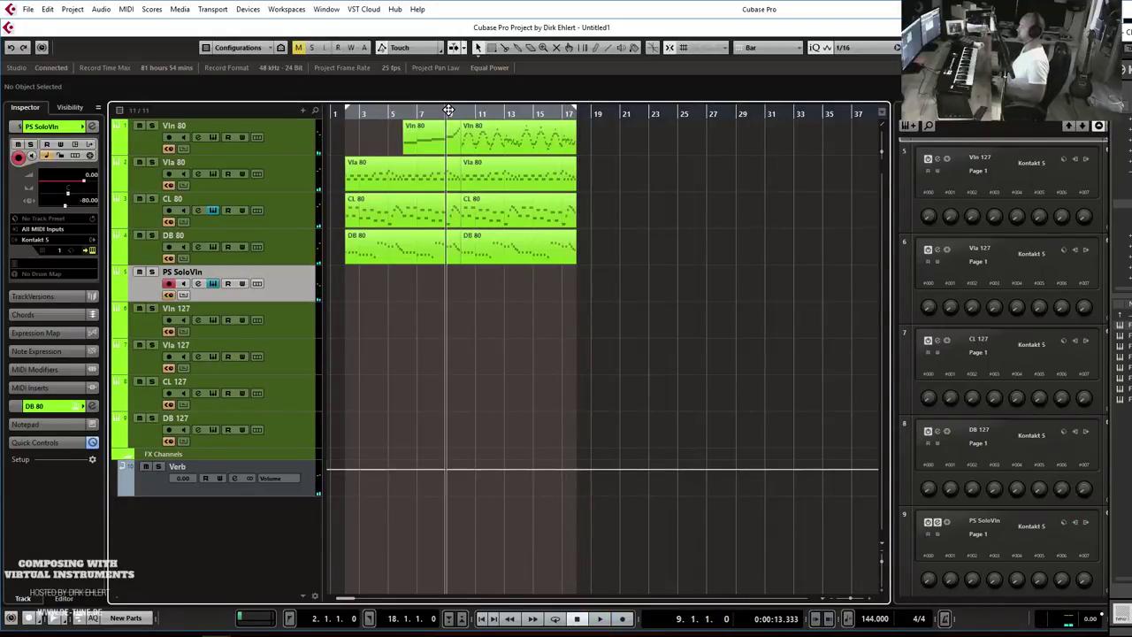
{"action": "key", "text": "KP_Multiply"}
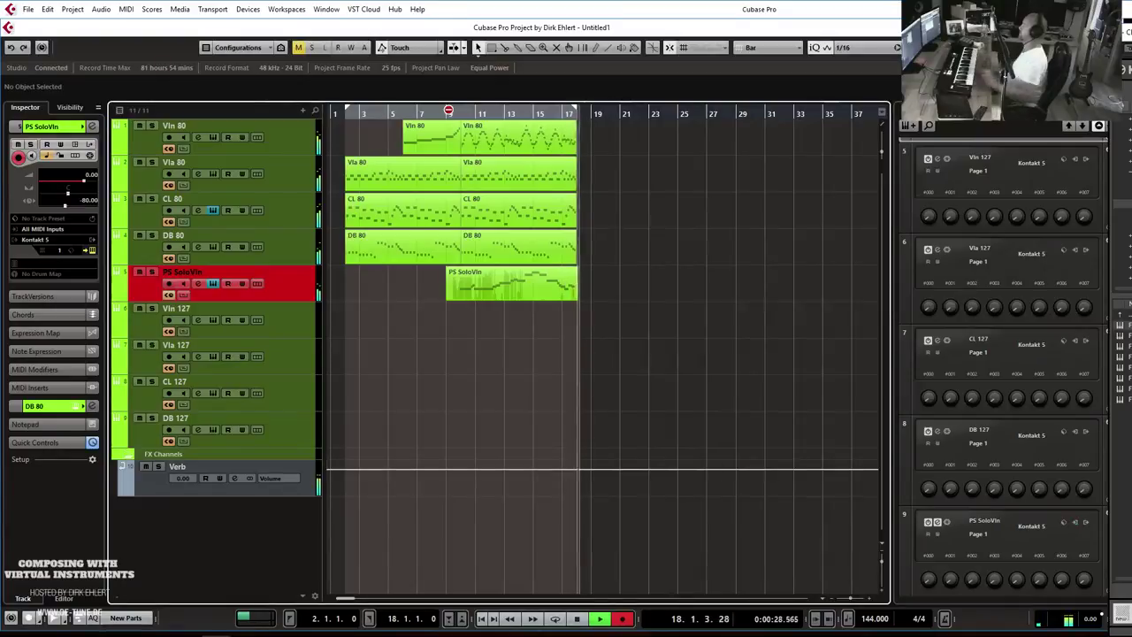
{"action": "key", "text": "space"}
Quantize all solo violin notes to a 1/8 grid and add a short A#6 near bar 9
{"action": "double_click", "coordinate": [561, 283]}
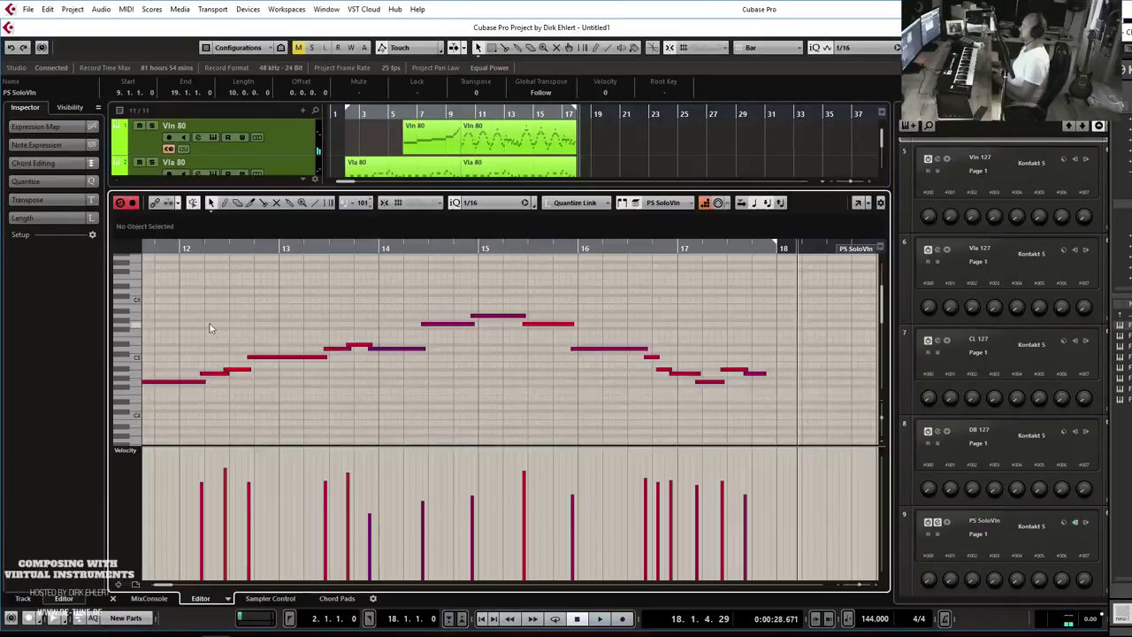
{"action": "key", "text": "ctrl+a"}
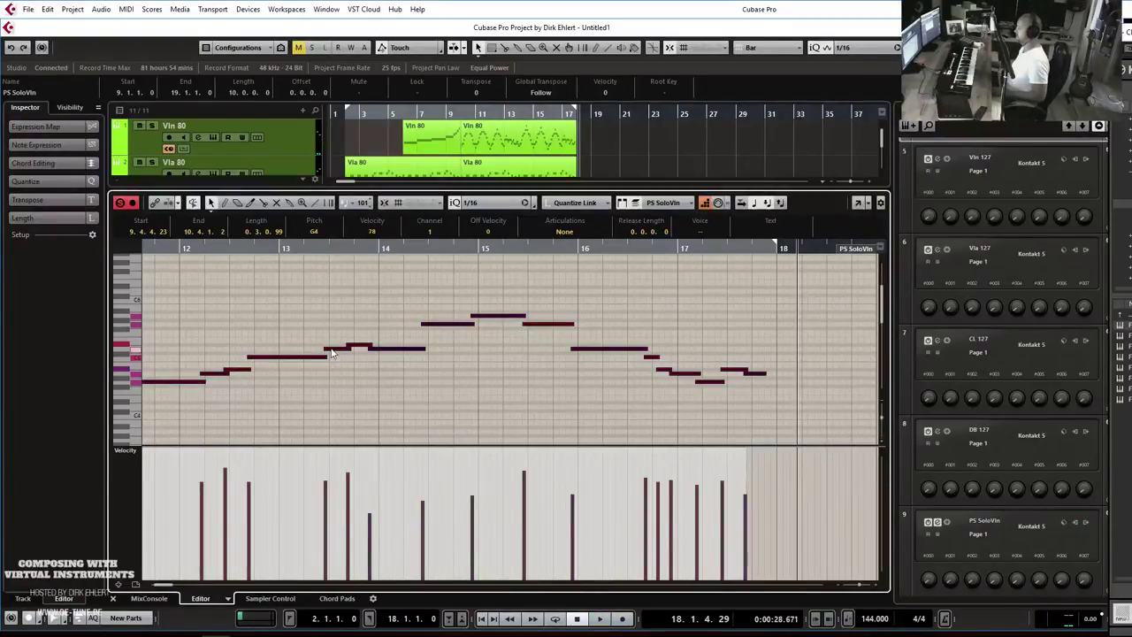
{"action": "left_click_drag", "start_coordinate": [339, 353], "coordinate": [335, 353]}
{"action": "left_click", "coordinate": [476, 206]}
{"action": "left_click", "coordinate": [509, 259]}
{"action": "key", "text": "q"}
{"action": "key", "text": "q"}
{"action": "scroll", "coordinate": [500, 271], "scroll_direction": "left", "scroll_amount": 8}
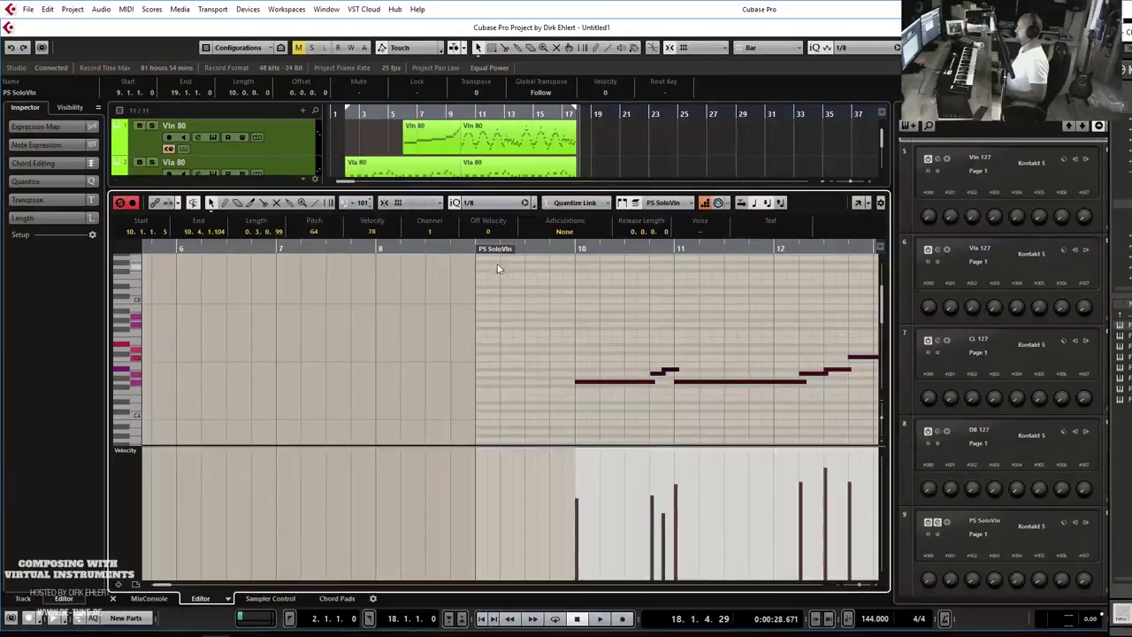
{"action": "double_click", "coordinate": [522, 255]}
Audition the edited solo violin line from bar 9
{"action": "key", "text": "space"}
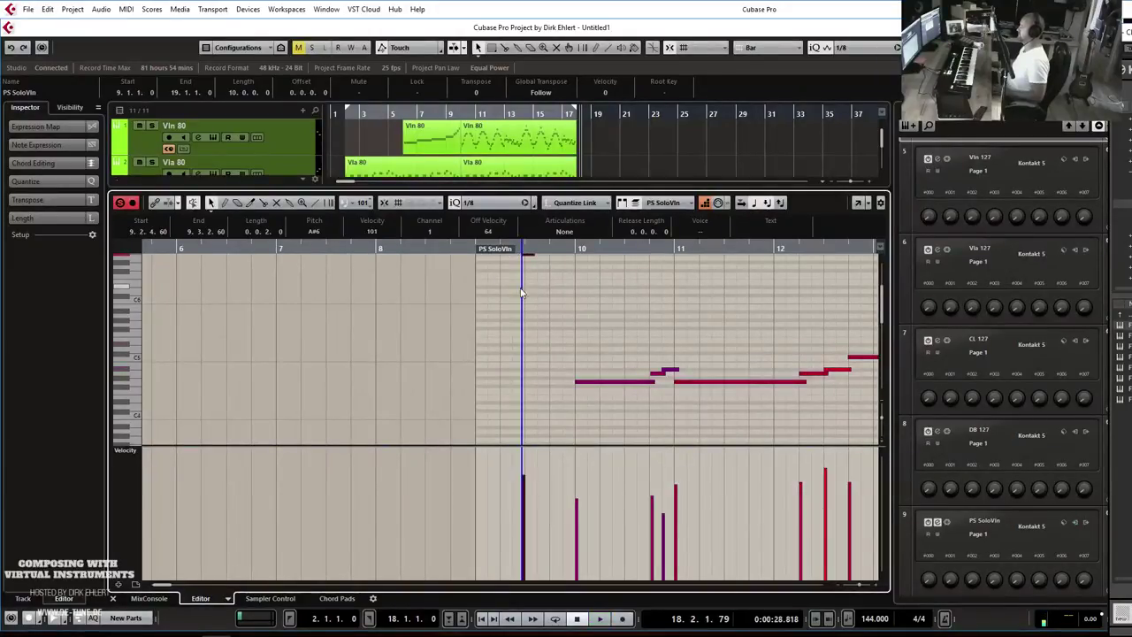
{"action": "key", "text": "space"}
{"action": "scroll", "coordinate": [526, 273], "scroll_direction": "up", "scroll_amount": 2}
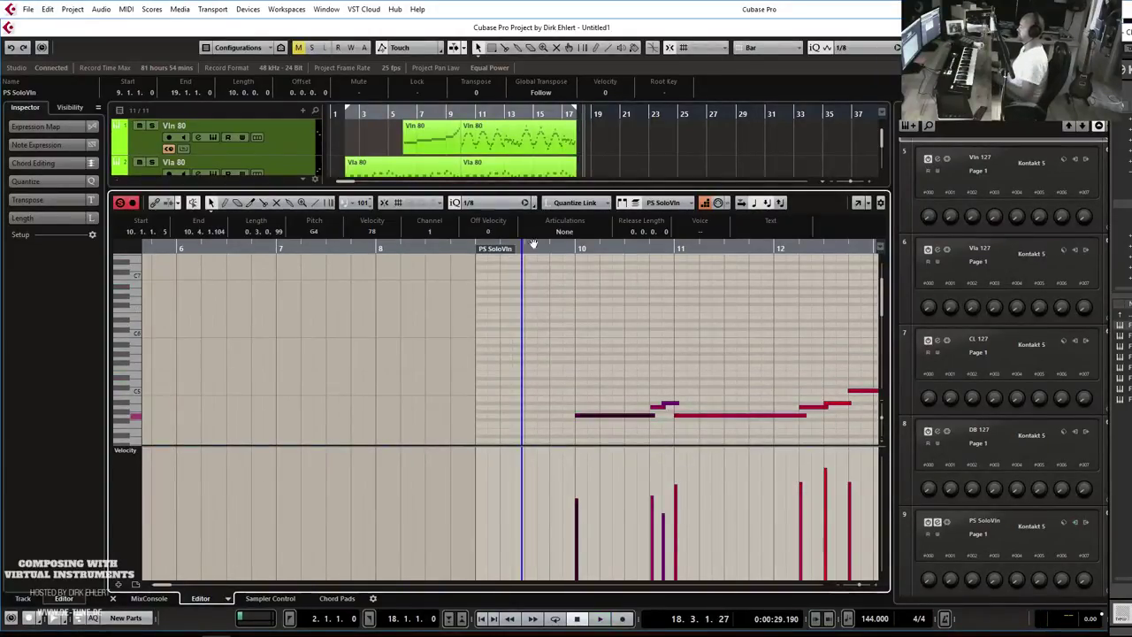
{"action": "left_click", "coordinate": [523, 250]}
{"action": "key", "text": "space"}
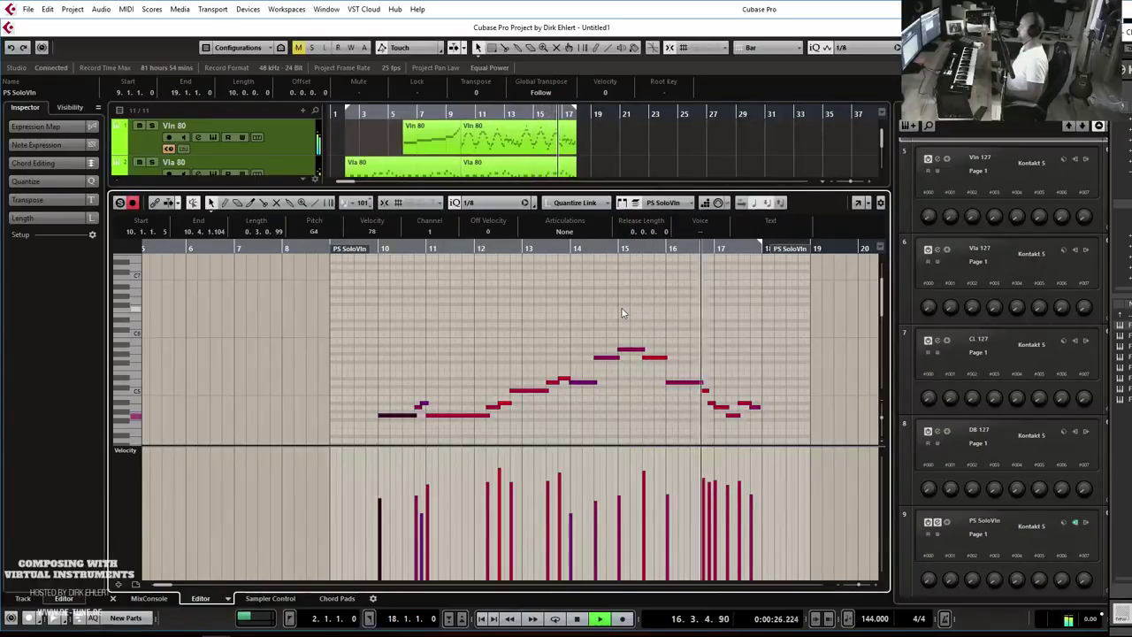
{"action": "key", "text": "space"}
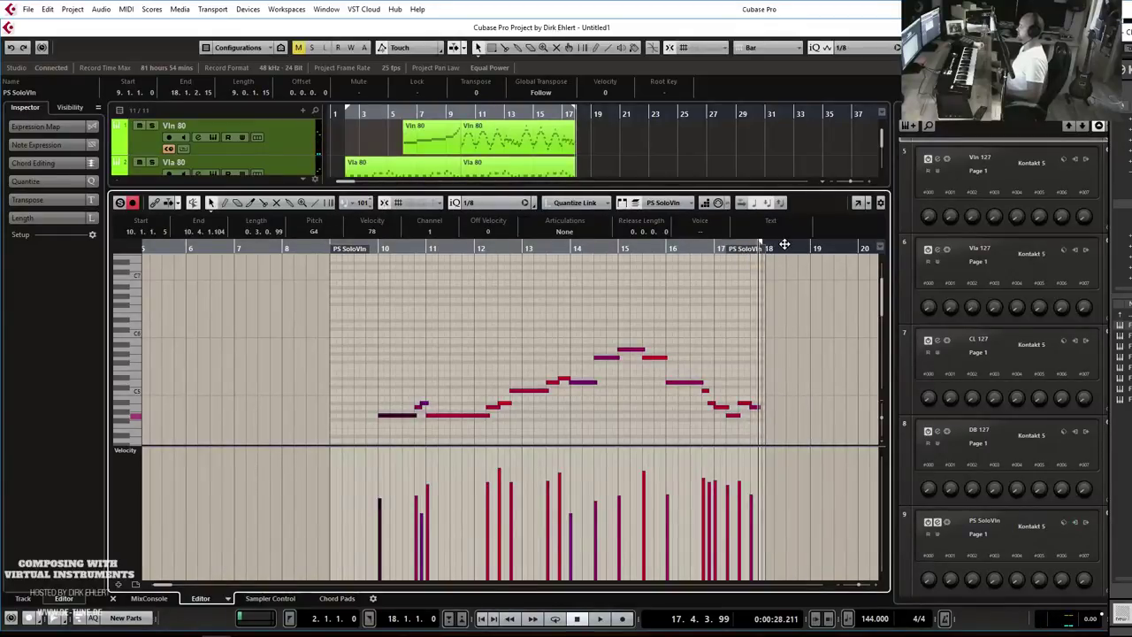
{"action": "left_click", "coordinate": [753, 249]}
{"action": "left_click", "coordinate": [754, 253]}
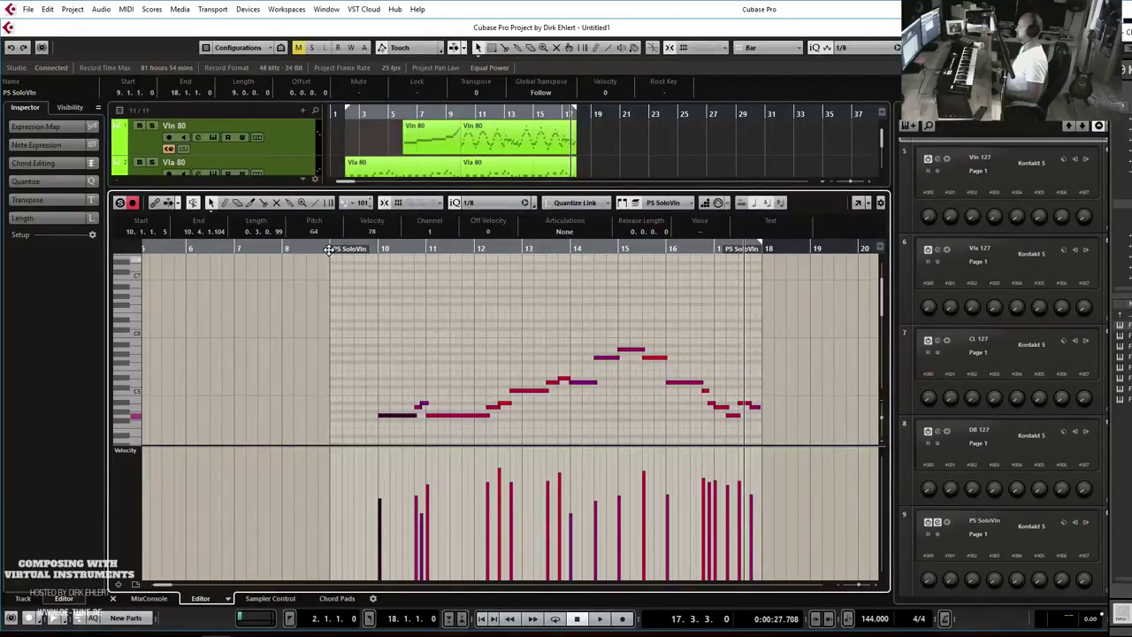
Trim the PS SoloVln part to start at bar 10 and play the project from the start
{"action": "left_click_drag", "start_coordinate": [350, 254], "coordinate": [395, 256]}
{"action": "left_click", "coordinate": [493, 331]}
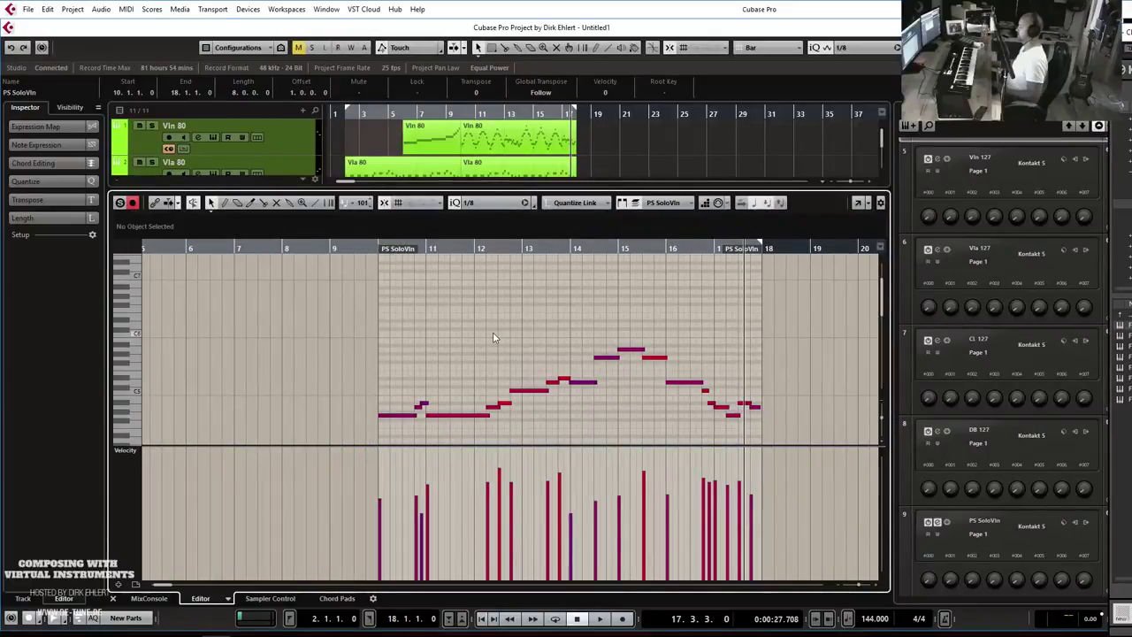
{"action": "key", "text": "Return"}
{"action": "key", "text": "Home"}
{"action": "key", "text": "space"}
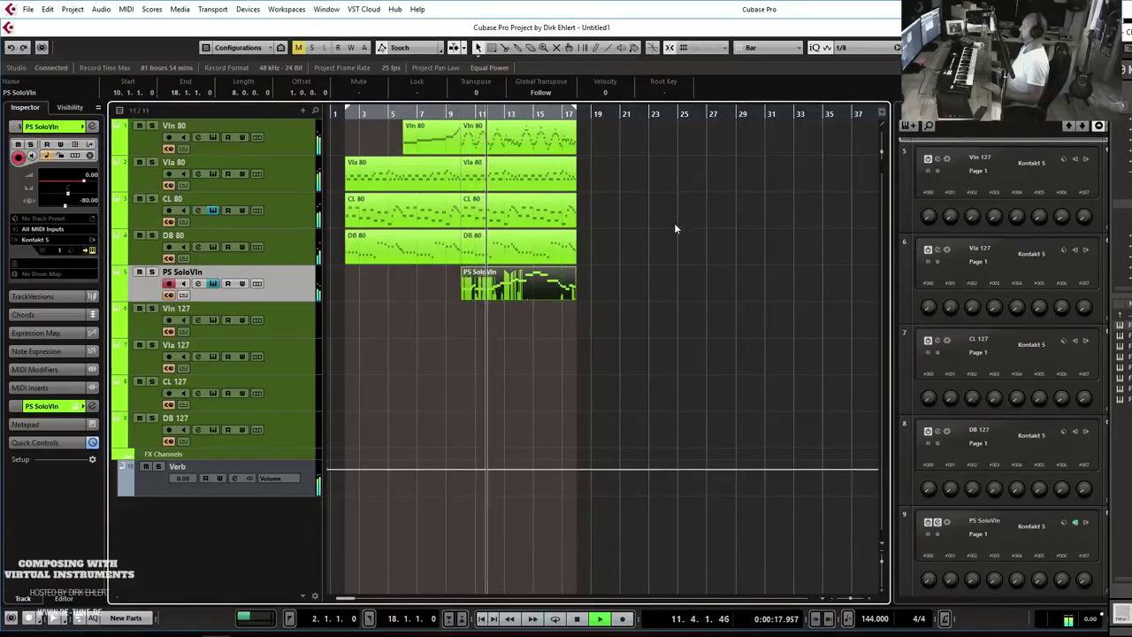
Move the Kontakt window aside to uncover the PS SoloVln track's Inspector
{"action": "left_click_drag", "start_coordinate": [1131, 97], "coordinate": [638, 59]}
{"action": "left_click_drag", "start_coordinate": [774, 59], "coordinate": [1131, 42]}
{"action": "left_click", "coordinate": [304, 273]}
{"action": "left_click", "coordinate": [88, 201]}
{"action": "left_click", "coordinate": [88, 202]}
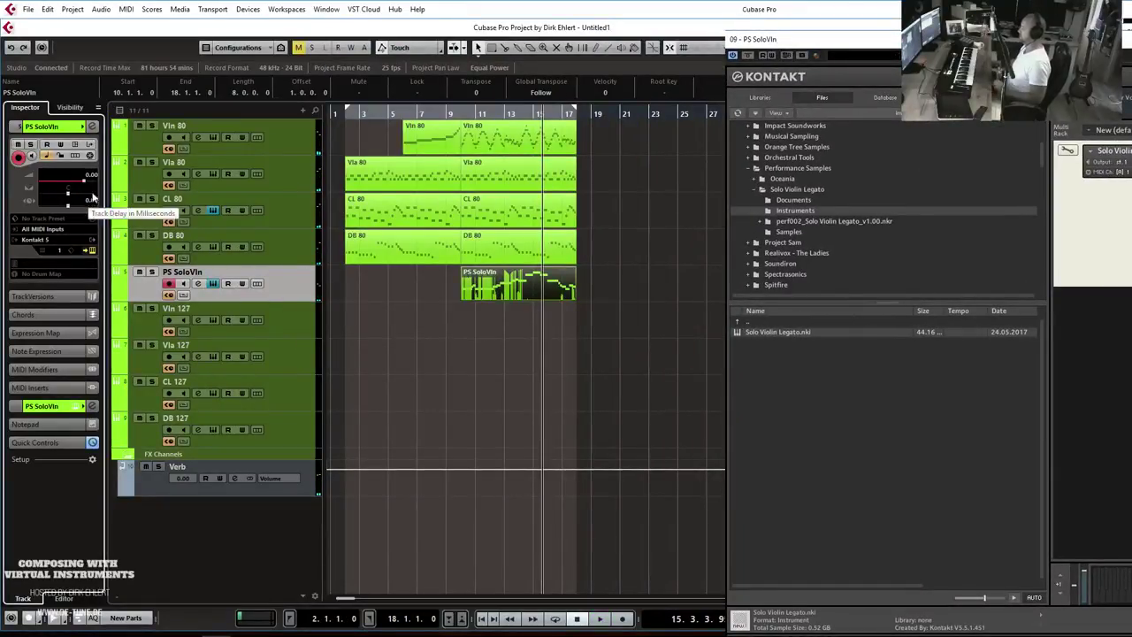
Solo PS SoloVln and audition it from bar 9
{"action": "key", "text": "s"}
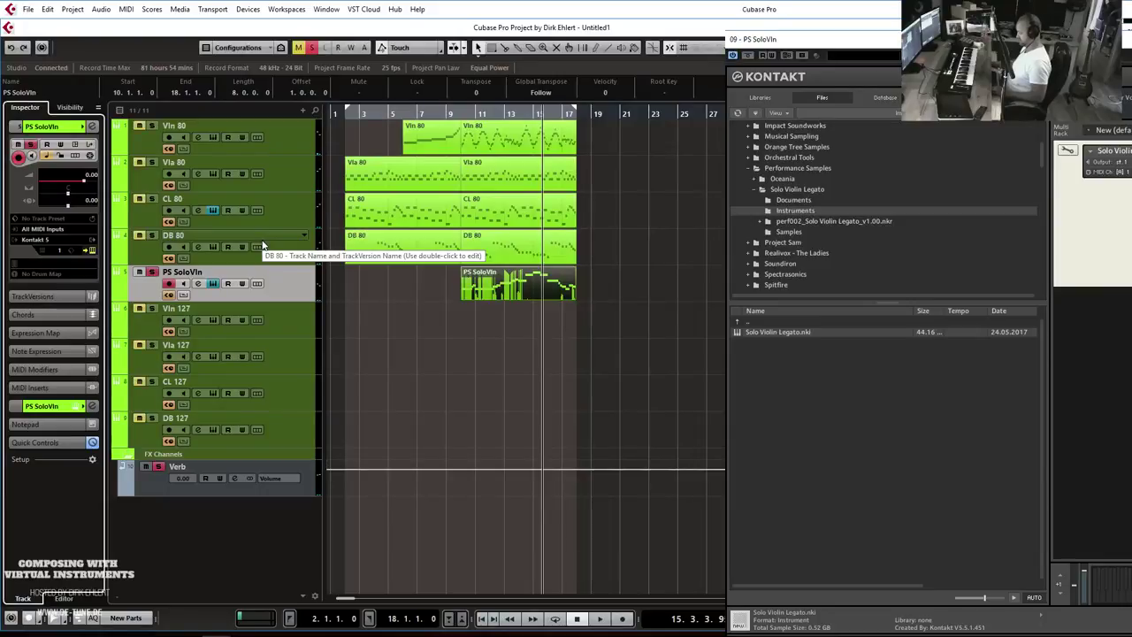
{"action": "left_click", "coordinate": [446, 113]}
{"action": "key", "text": "space"}
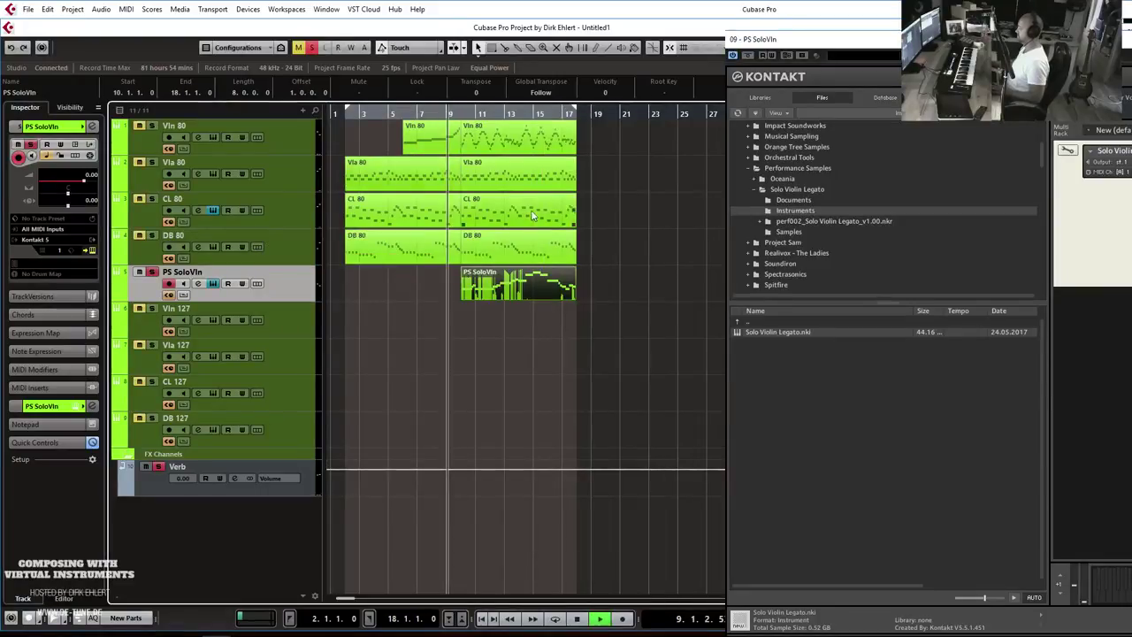
{"action": "key", "text": "h"}
{"action": "key", "text": "h"}
{"action": "key", "text": "h"}
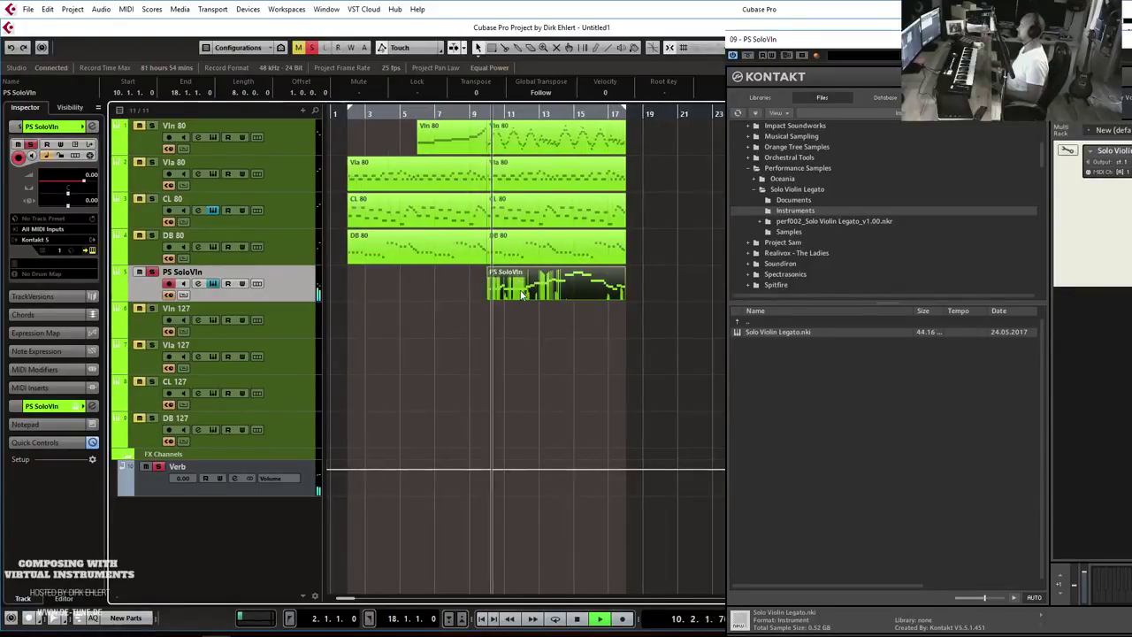
{"action": "key", "text": "g"}
{"action": "key", "text": "g"}
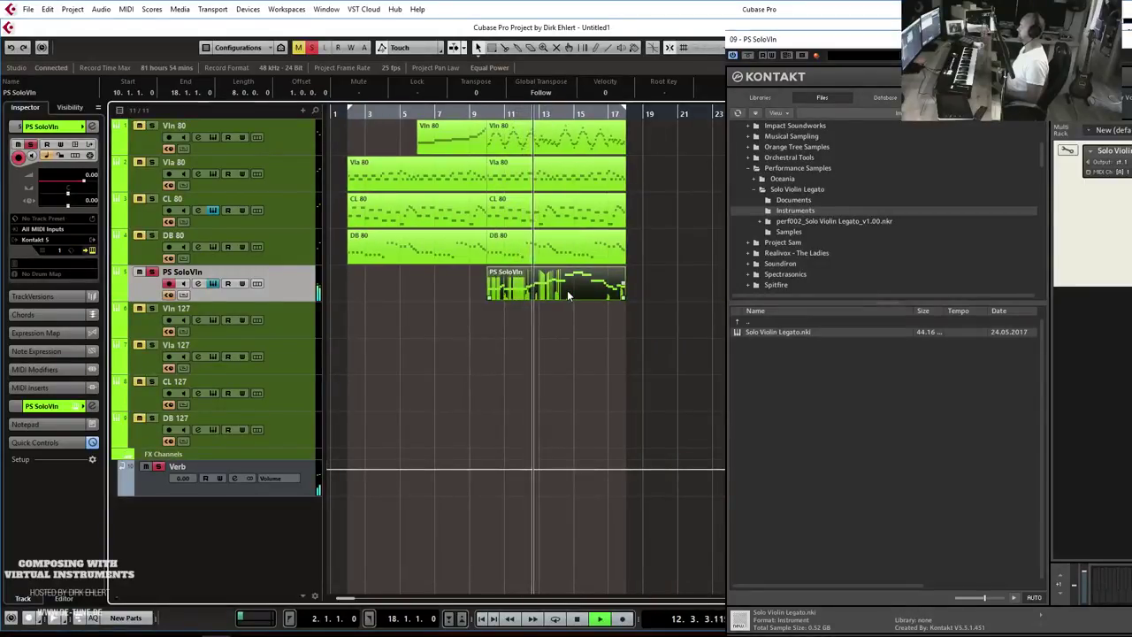
{"action": "key", "text": "space"}
Set the PS SoloVln track delay to -100 ms and replay from bar 9 to check
{"action": "double_click", "coordinate": [77, 203]}
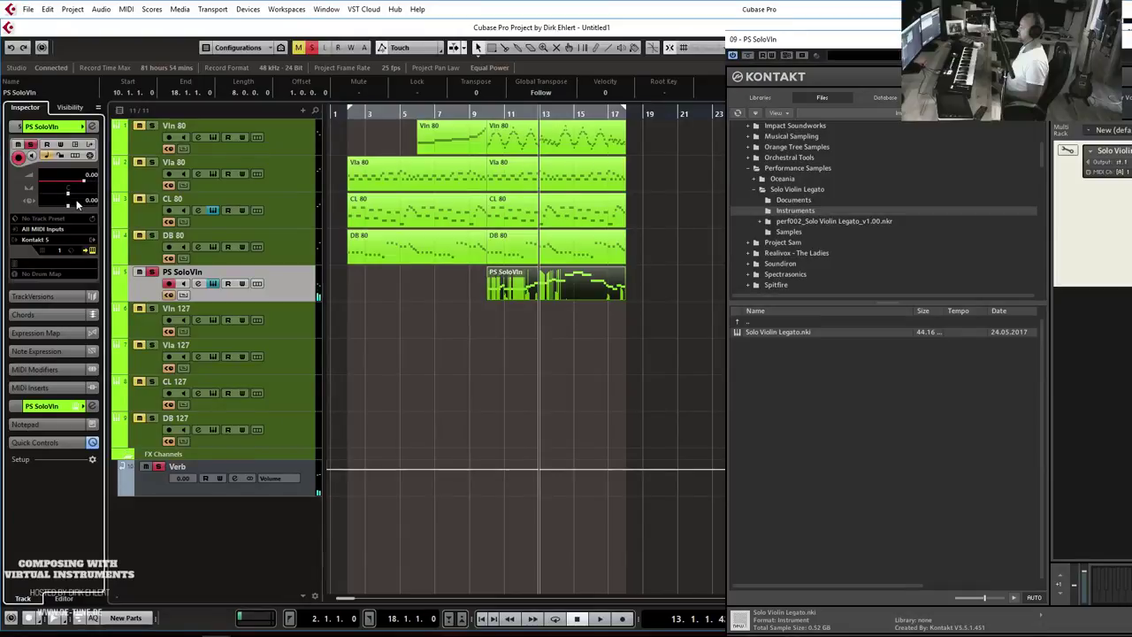
{"action": "type", "text": "-10"}
{"action": "key", "text": "Return"}
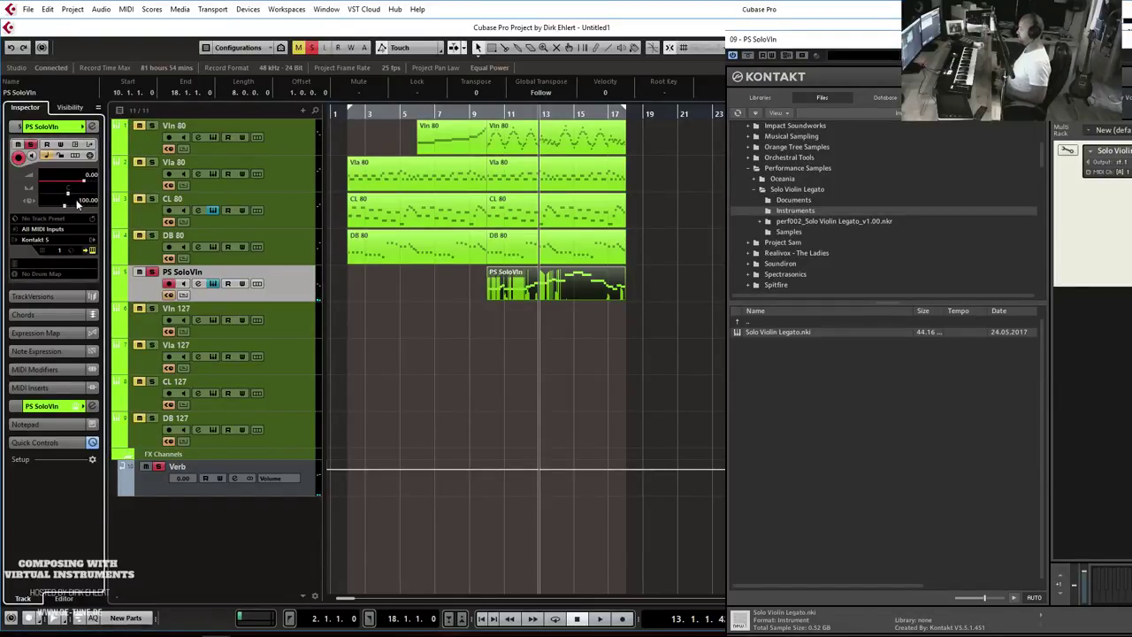
{"action": "left_click", "coordinate": [469, 111]}
{"action": "key", "text": "space"}
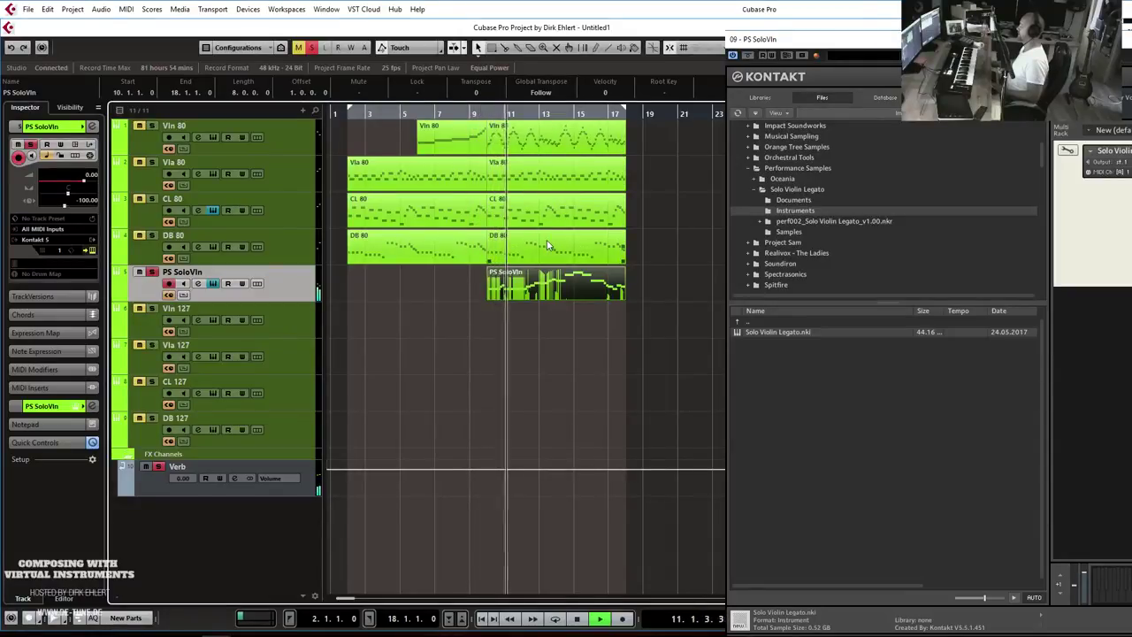
{"action": "key", "text": "h"}
{"action": "key", "text": "h"}
{"action": "key", "text": "h"}
{"action": "key", "text": "h"}
{"action": "key", "text": "h"}
{"action": "key", "text": "h"}
{"action": "key", "text": "g"}
{"action": "key", "text": "g"}
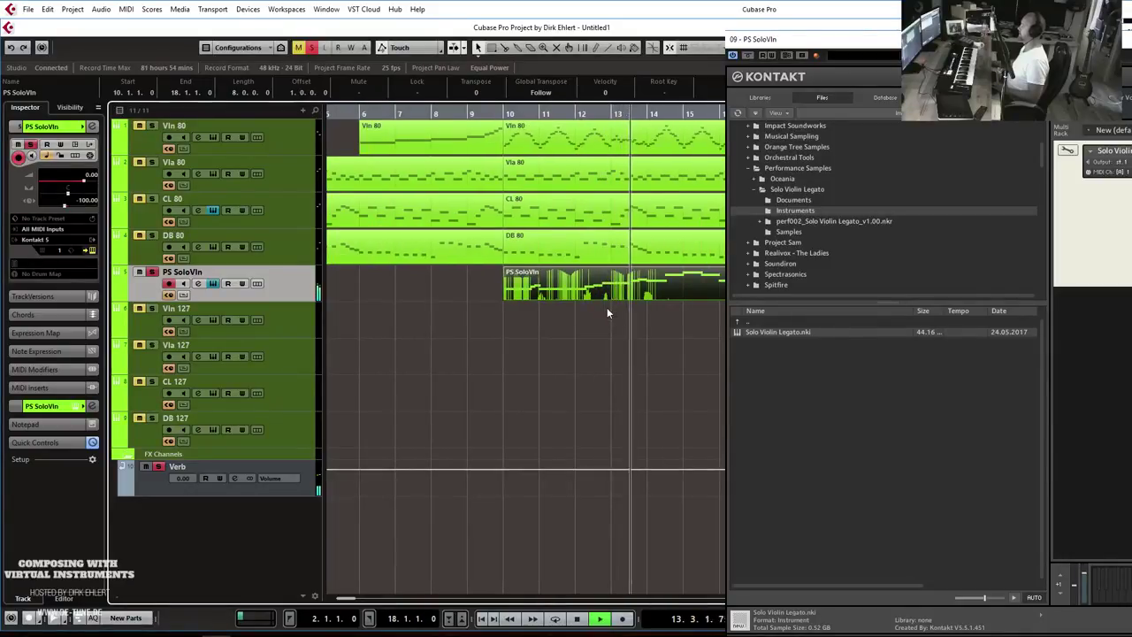
{"action": "key", "text": "g"}
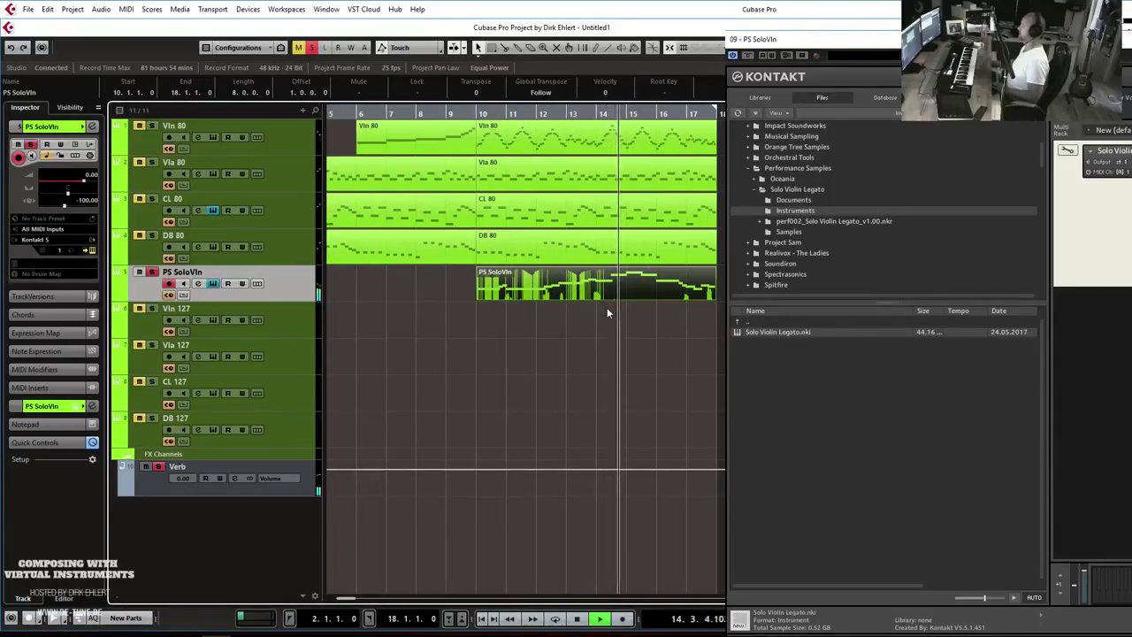
{"action": "key", "text": "g"}
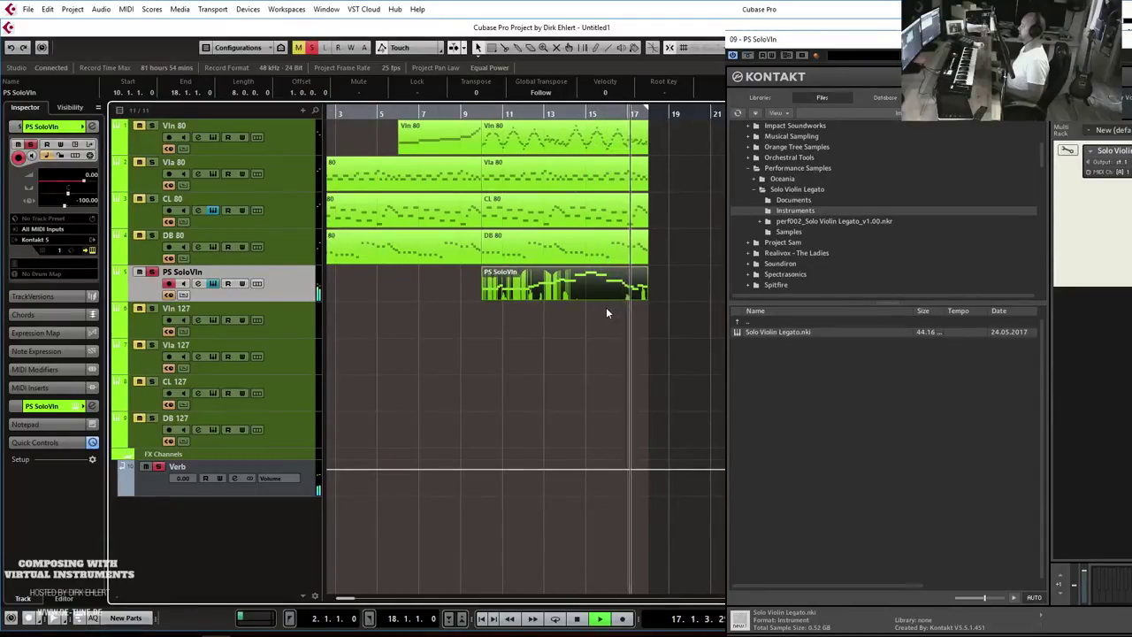
{"action": "key", "text": "space"}
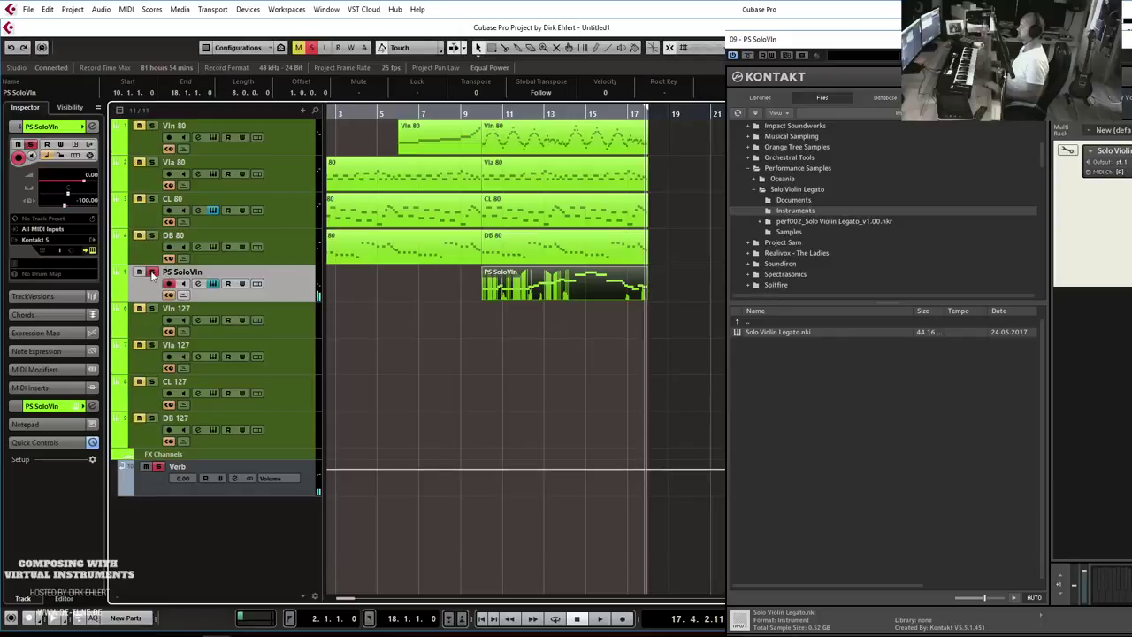
Unsolo PS SoloVln and open its part's notes from bar 10
{"action": "left_click", "coordinate": [153, 273]}
{"action": "left_click", "coordinate": [480, 111]}
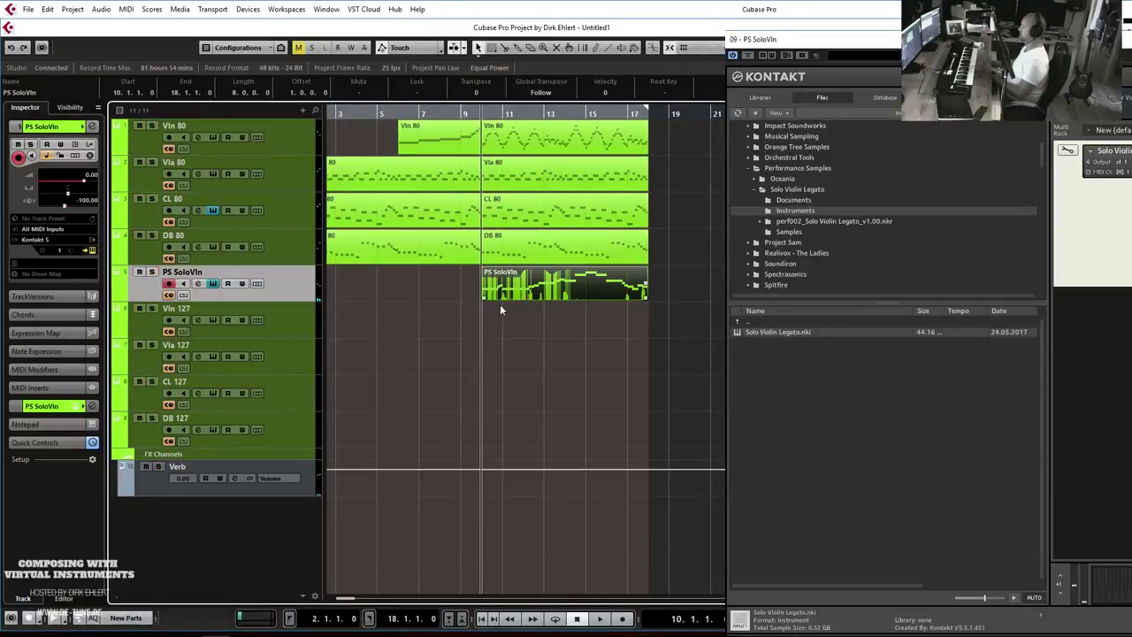
{"action": "double_click", "coordinate": [500, 297]}
Move the C5 note's start to bar 13, lengthen the G4 note in bar 11, and play back the edits
{"action": "key", "text": "space"}
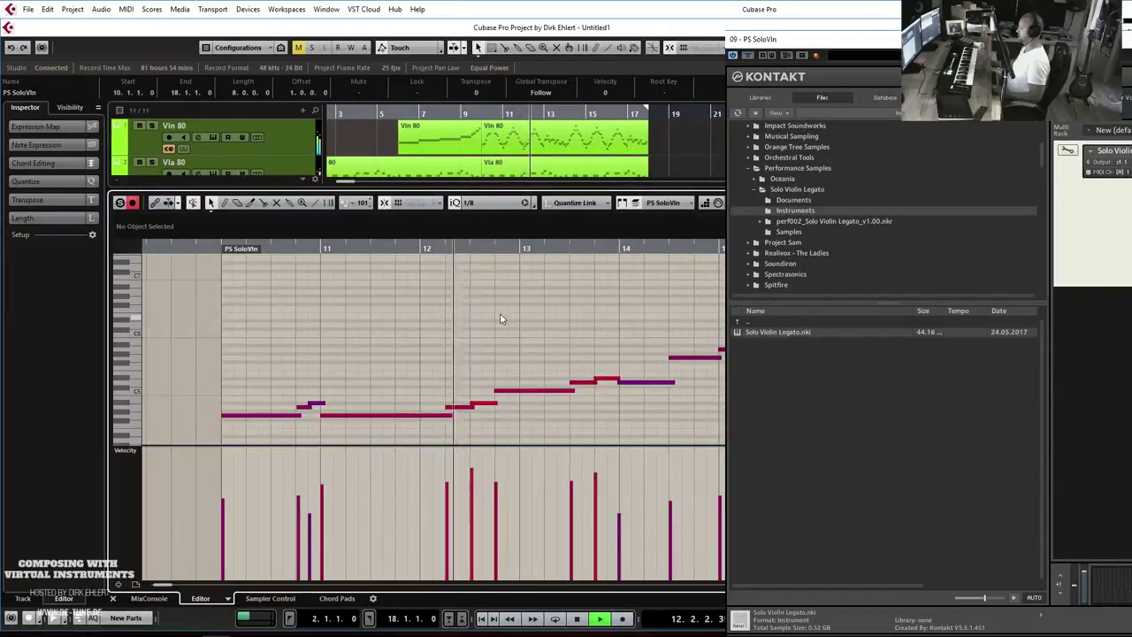
{"action": "key", "text": "space"}
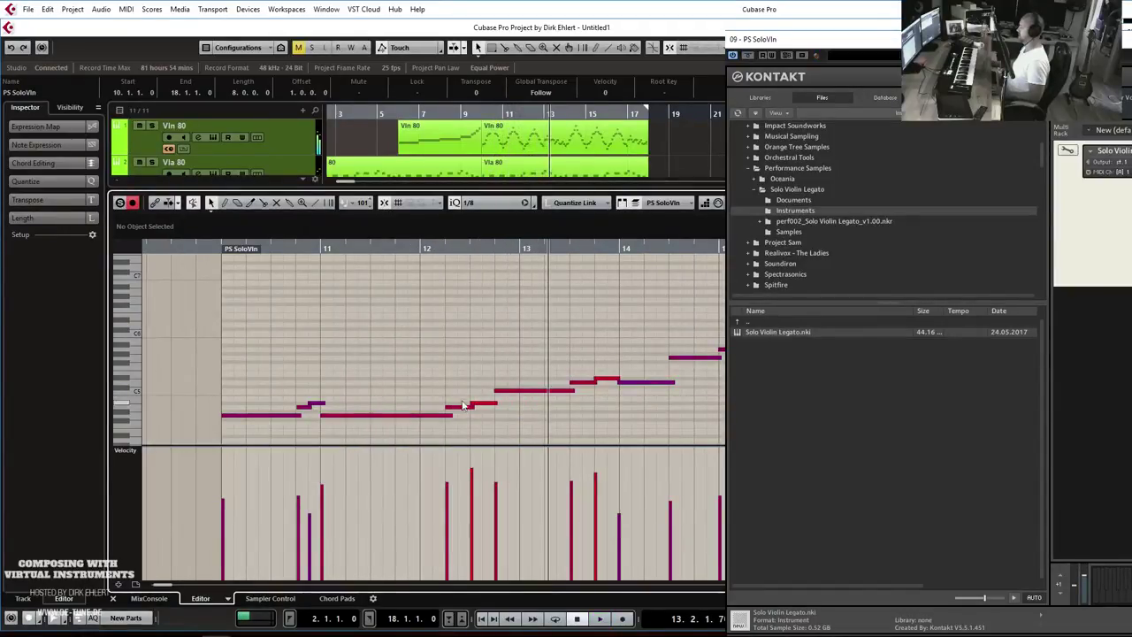
{"action": "left_click", "coordinate": [462, 406]}
{"action": "left_click_drag", "start_coordinate": [461, 408], "coordinate": [521, 391]}
{"action": "left_click_drag", "start_coordinate": [452, 415], "coordinate": [482, 415]}
{"action": "key", "text": "space"}
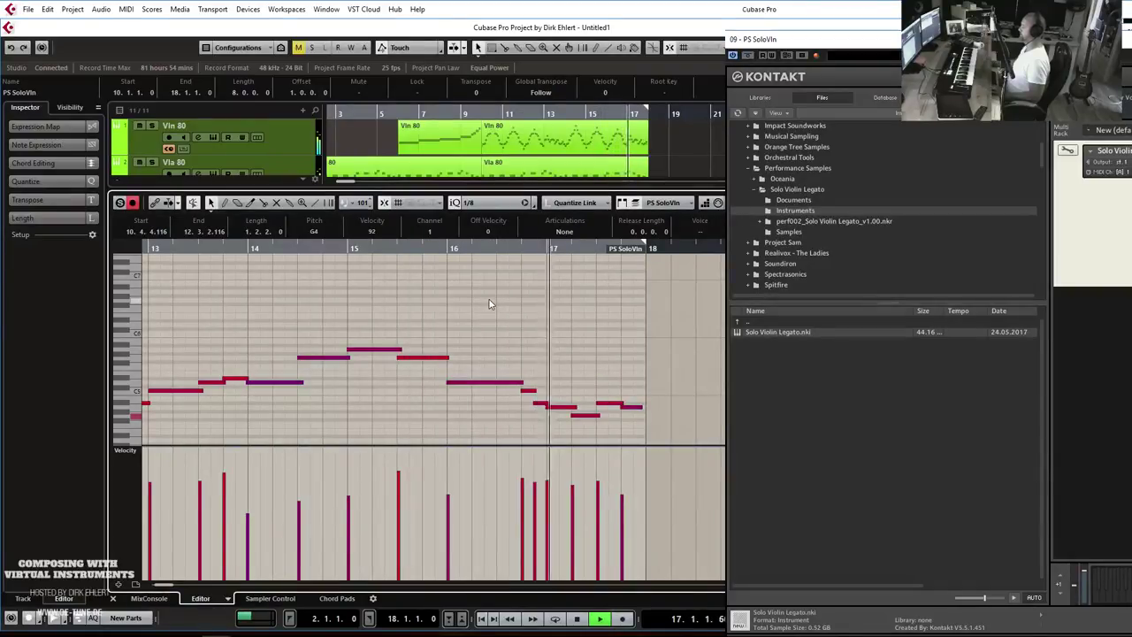
{"action": "key", "text": "space"}
Close the note editor, zoom out, and colour the PS SoloVln track cyan
{"action": "key", "text": "Return"}
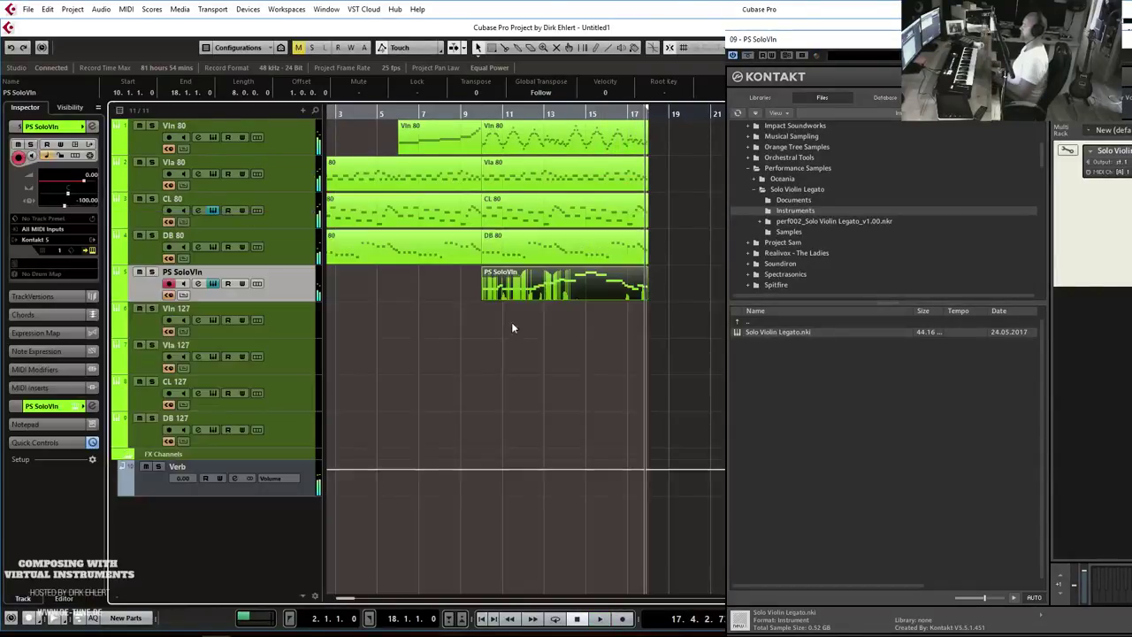
{"action": "key", "text": "g"}
{"action": "key", "text": "g"}
{"action": "key", "text": "g"}
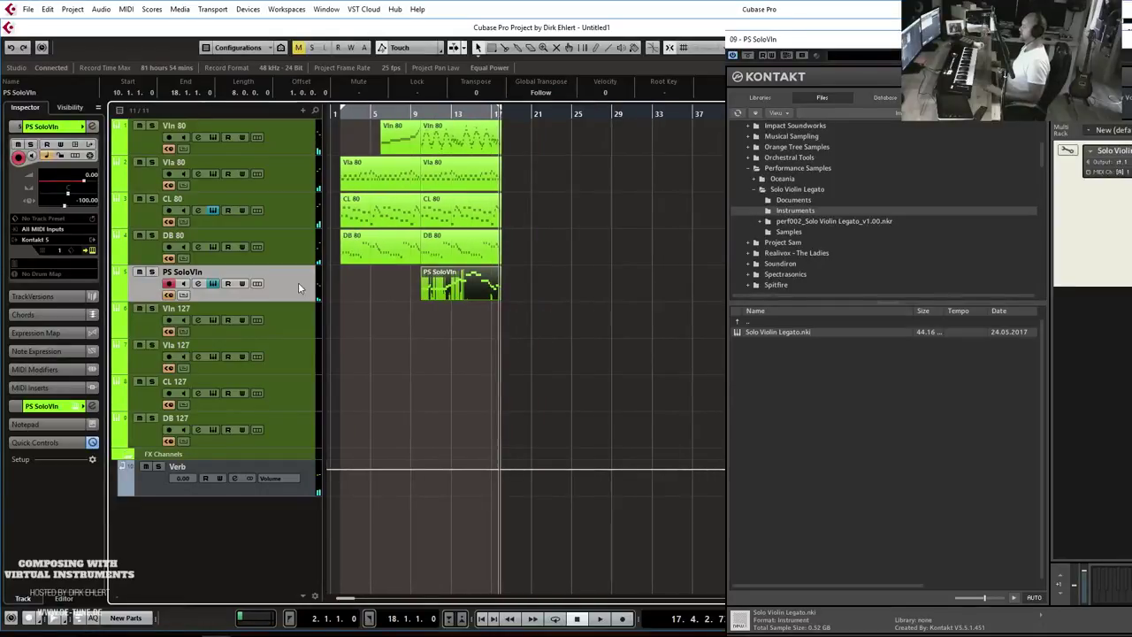
{"action": "left_click", "coordinate": [90, 129]}
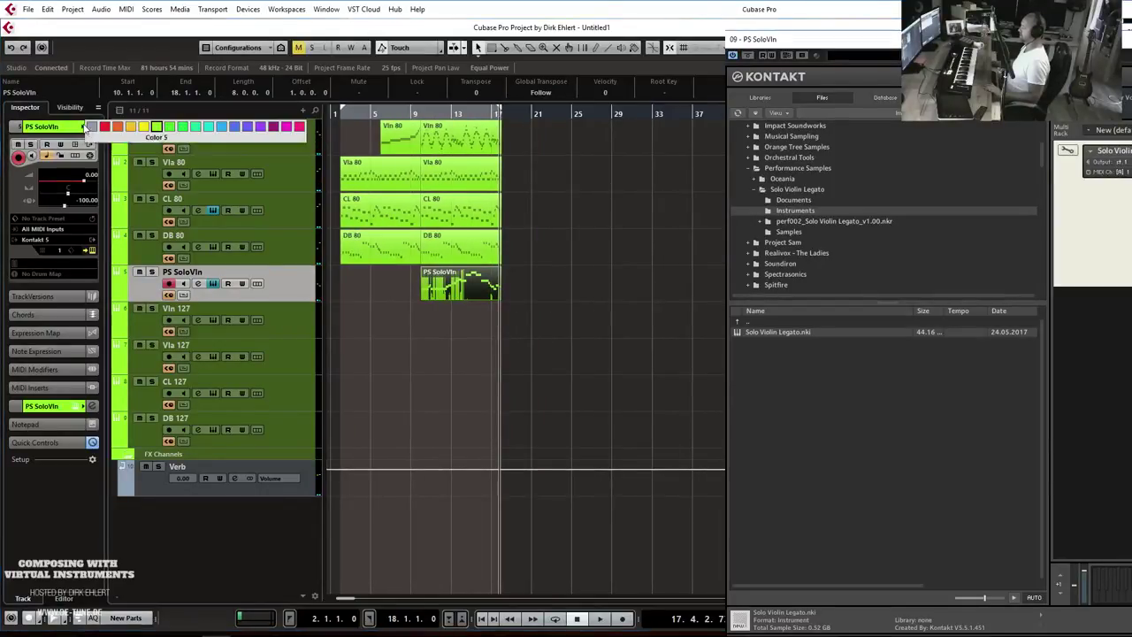
{"action": "left_click", "coordinate": [209, 129]}
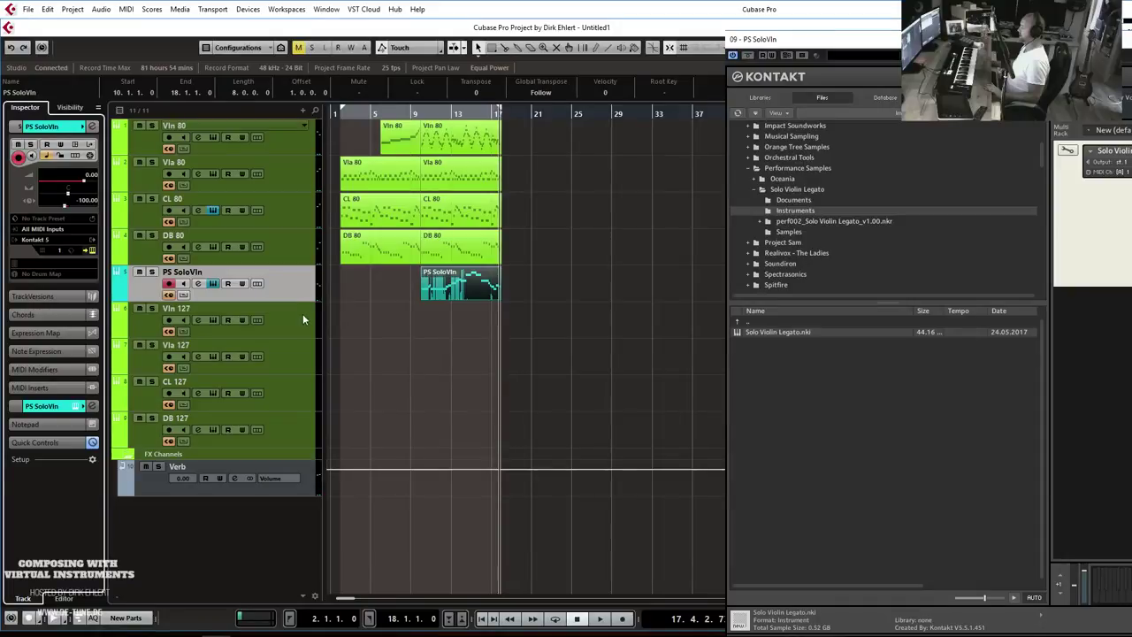
Duplicate the PS SoloVln track and move the copy below DB 127
{"action": "right_click", "coordinate": [303, 284]}
{"action": "left_click", "coordinate": [344, 324]}
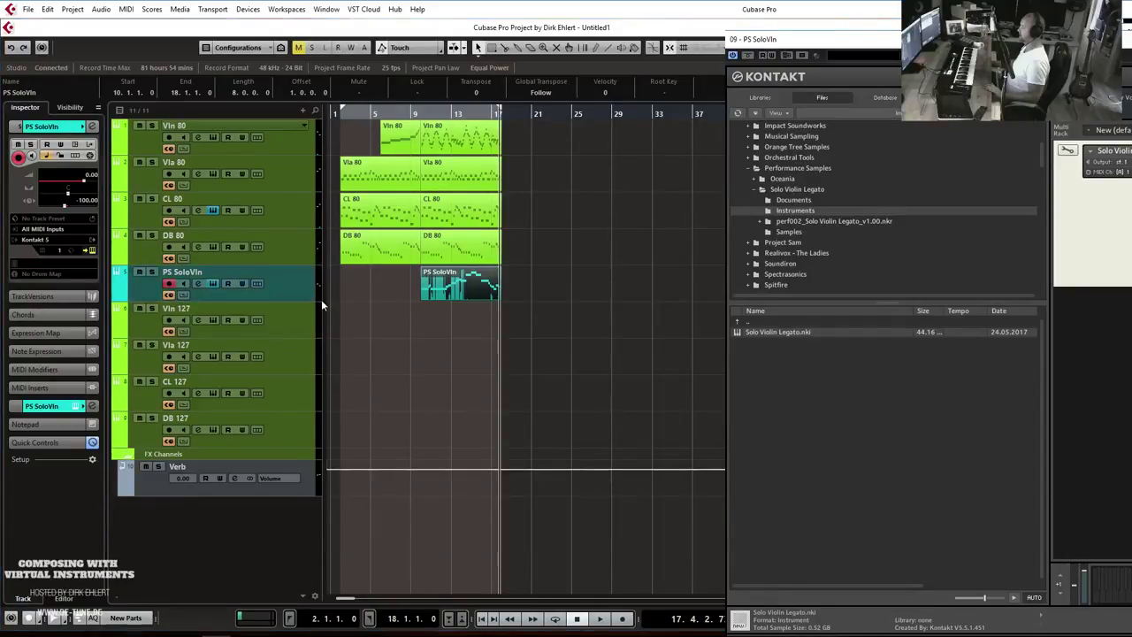
{"action": "left_click_drag", "start_coordinate": [273, 332], "coordinate": [277, 470]}
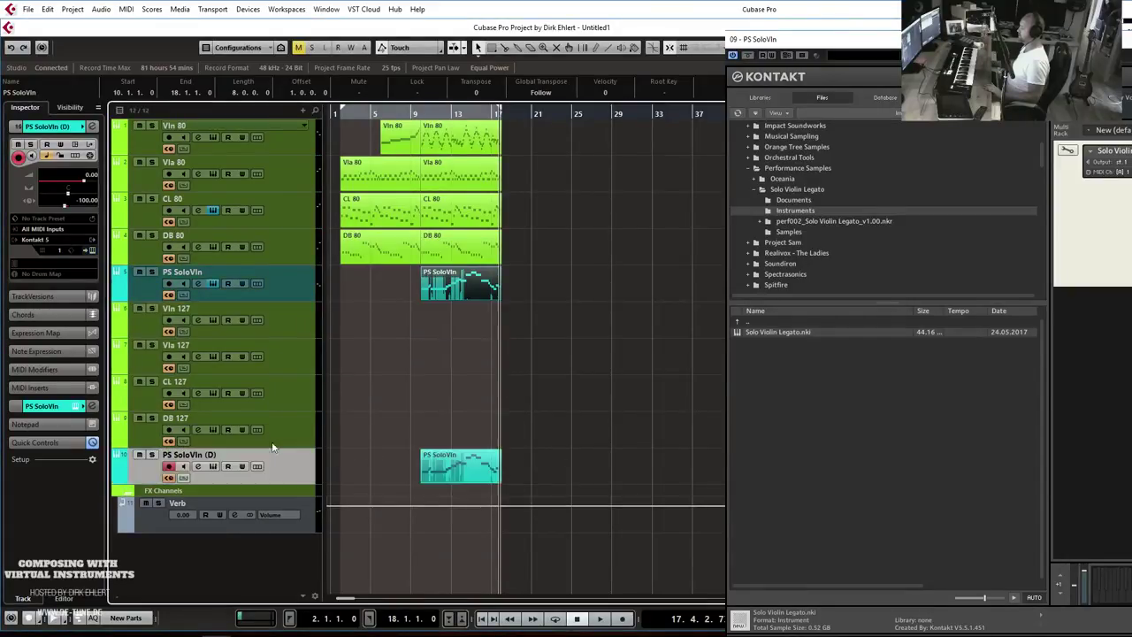
Shrink the Vln 127 through DB 127 tracks to minimum height, then select PS SoloVln (D)
{"action": "left_click", "coordinate": [300, 430]}
{"action": "left_click", "coordinate": [289, 336], "text": "shift"}
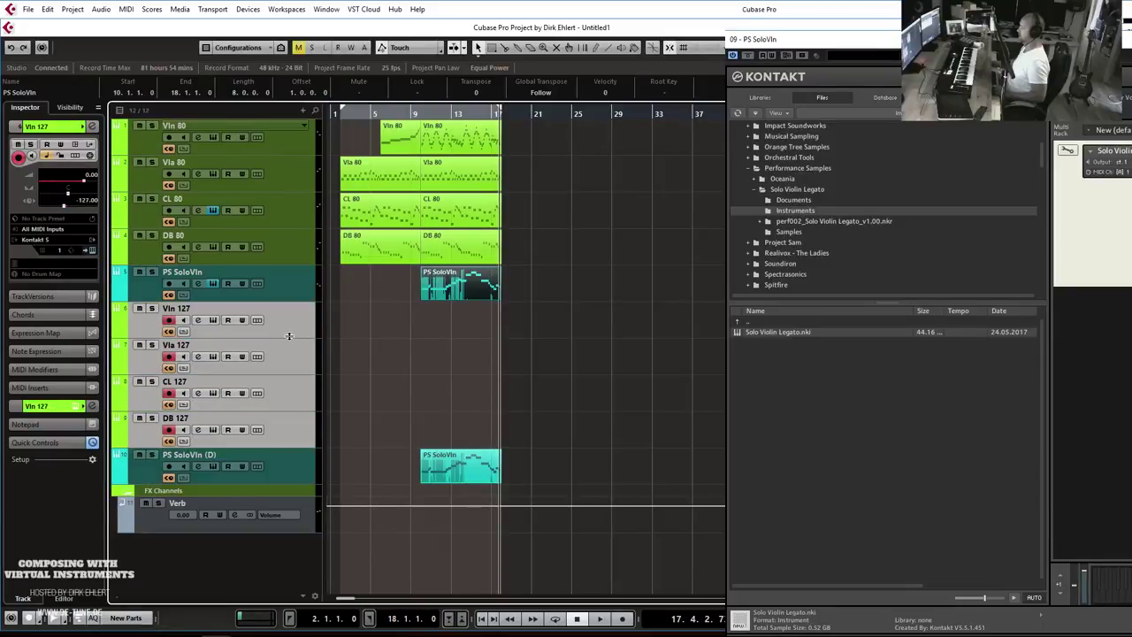
{"action": "left_click_drag", "start_coordinate": [289, 326], "coordinate": [290, 304]}
{"action": "left_click", "coordinate": [292, 349]}
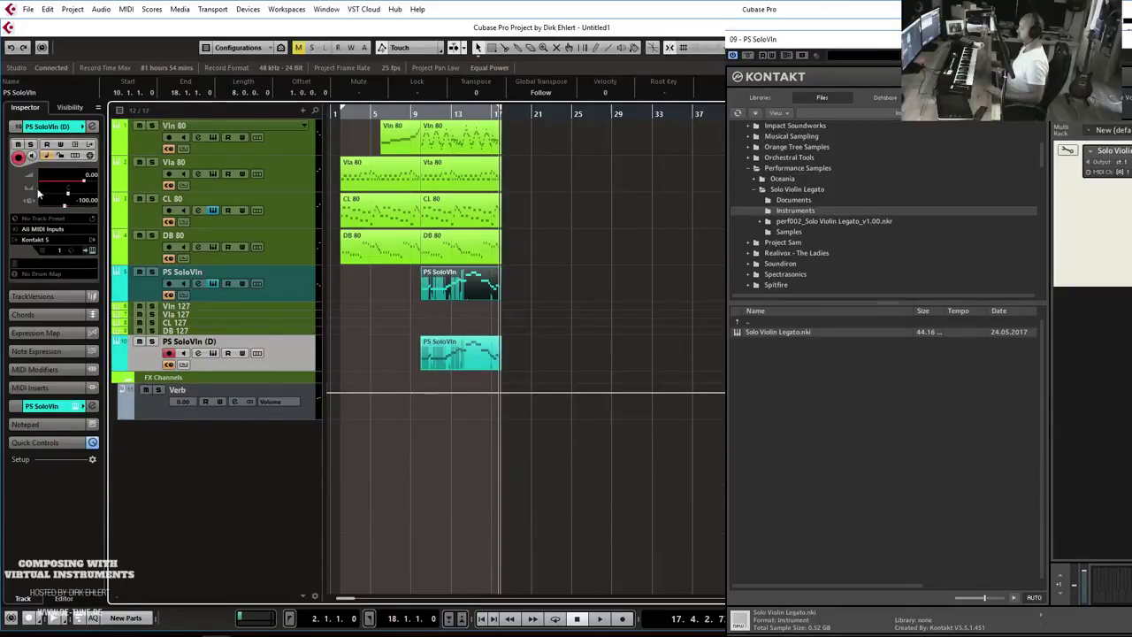
{"action": "left_click", "coordinate": [85, 129]}
Colour the duplicate track red, load Oceania - Women - Main into Kontakt, and move its window aside
{"action": "left_click", "coordinate": [104, 128]}
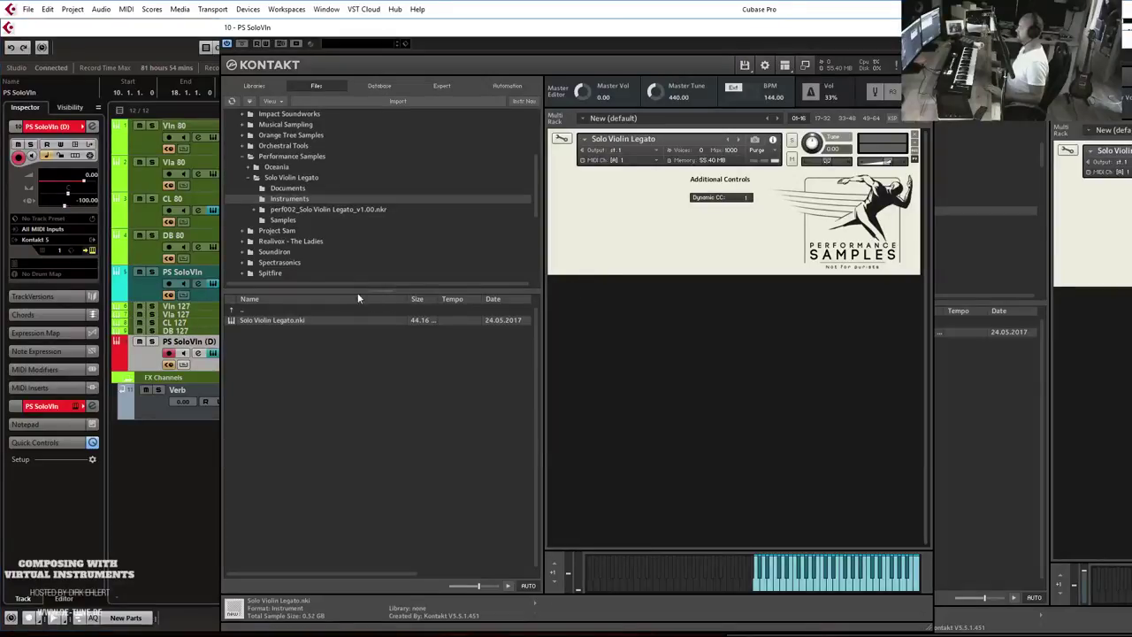
{"action": "left_click", "coordinate": [278, 169]}
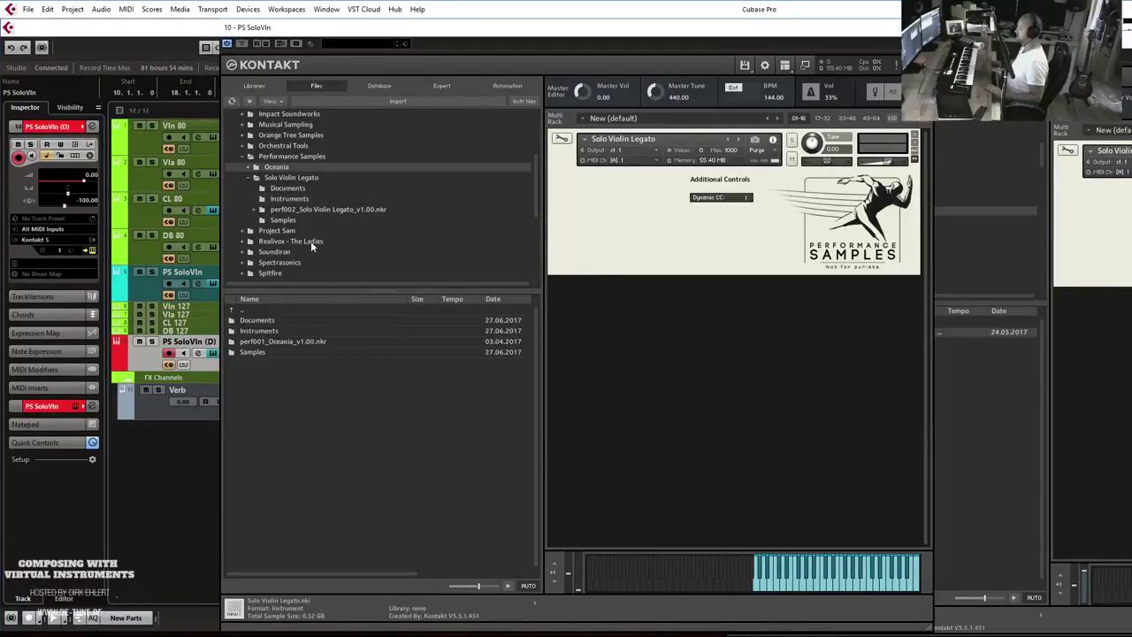
{"action": "double_click", "coordinate": [280, 330]}
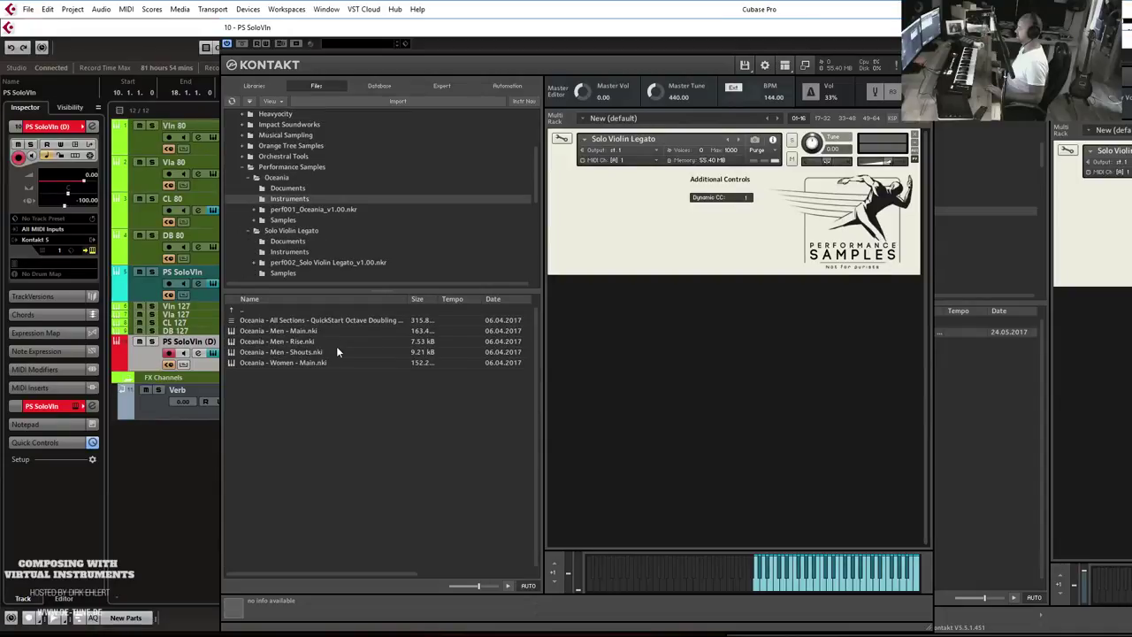
{"action": "left_click", "coordinate": [283, 362]}
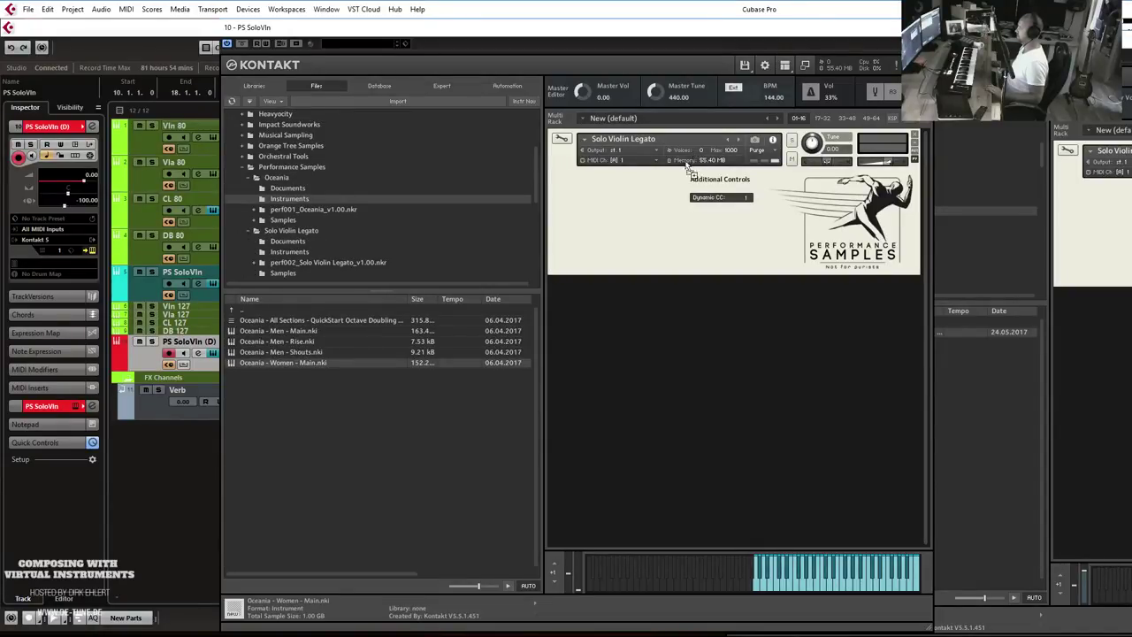
{"action": "left_click_drag", "start_coordinate": [597, 236], "coordinate": [599, 252]}
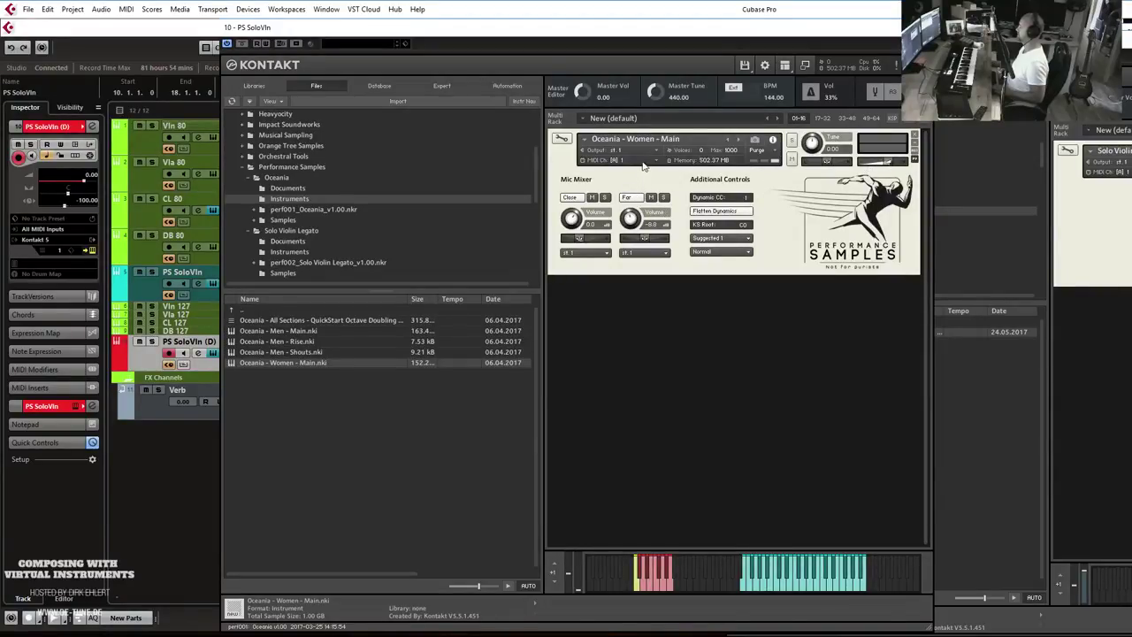
{"action": "left_click_drag", "start_coordinate": [668, 34], "coordinate": [1131, 66]}
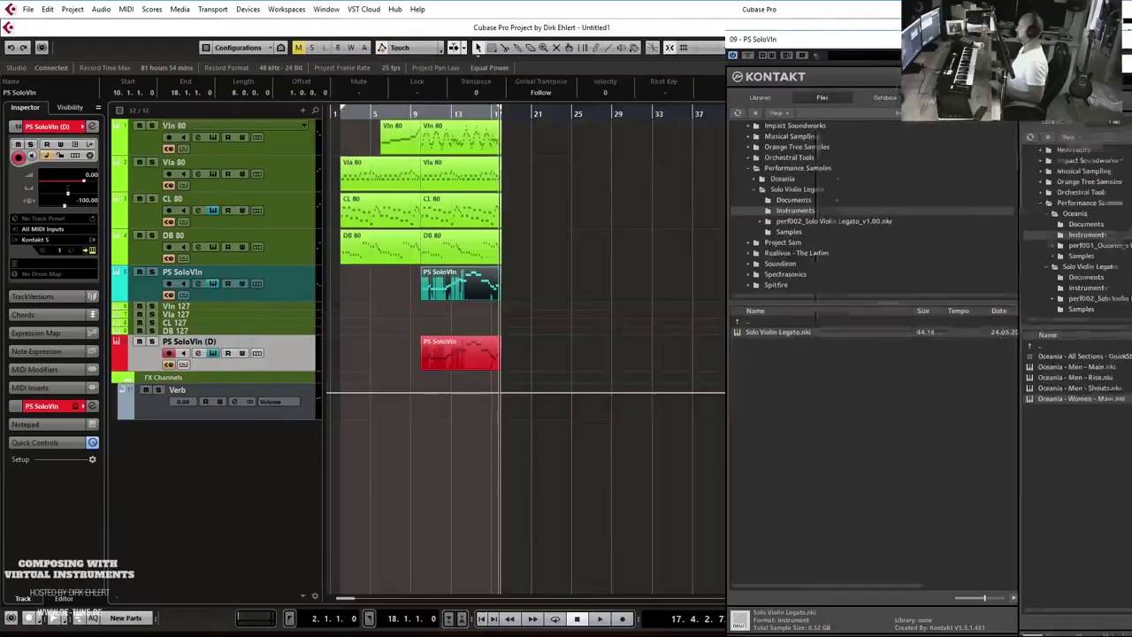
Delete the red PS SoloVln (D) part and duplicate the five parts to bars 17–25
{"action": "left_click", "coordinate": [472, 360]}
{"action": "key", "text": "Delete"}
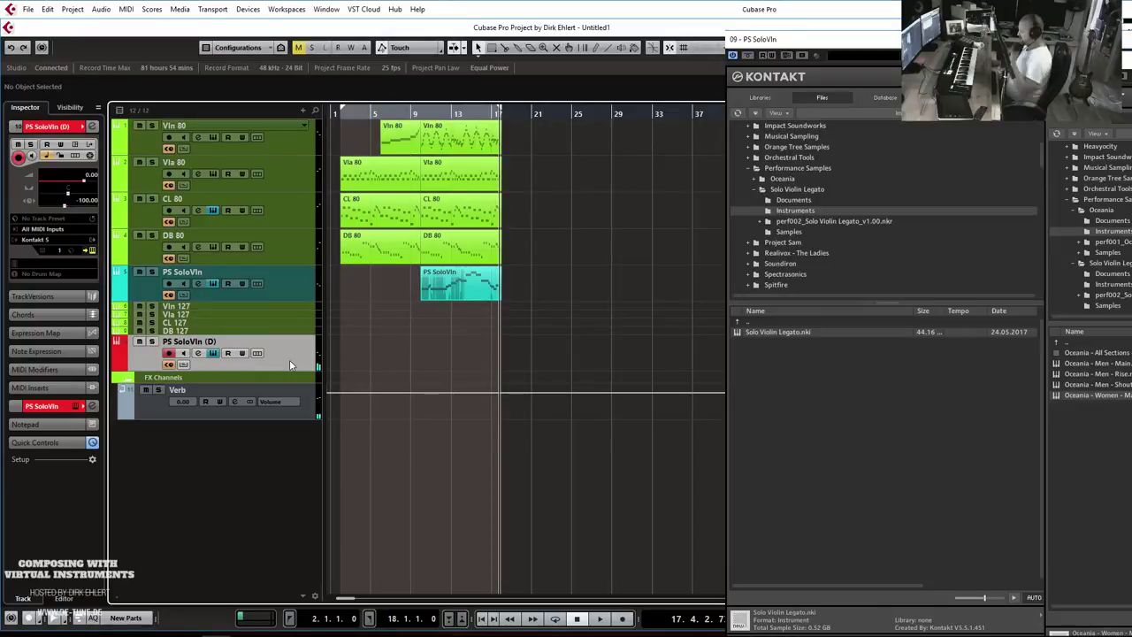
{"action": "left_click_drag", "start_coordinate": [517, 339], "coordinate": [417, 118]}
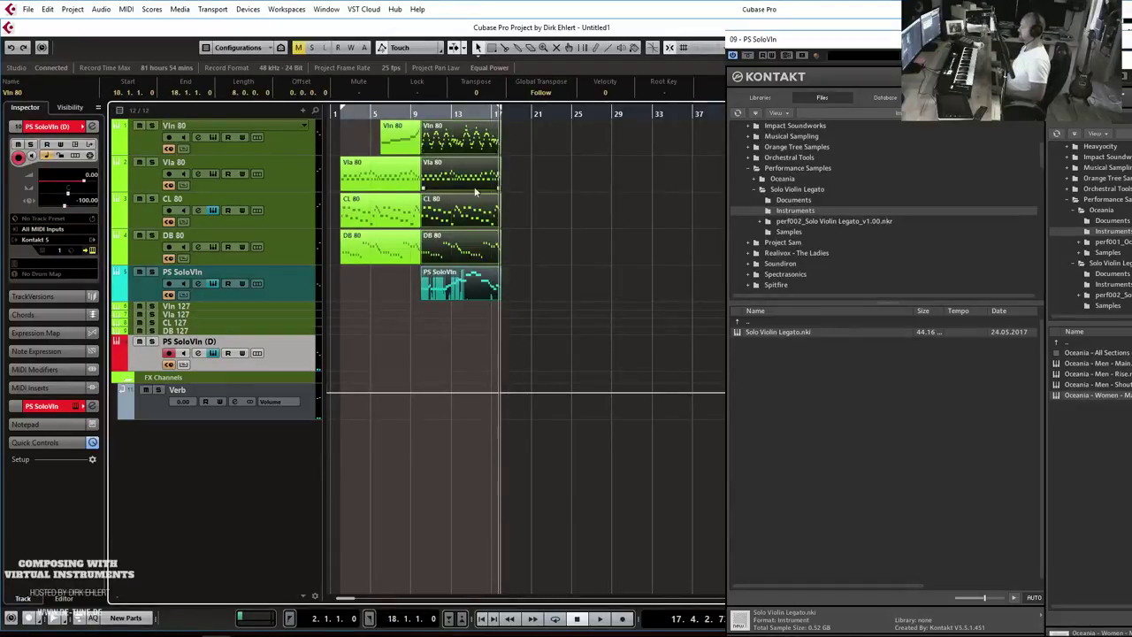
{"action": "key", "text": "ctrl+d"}
Zoom in and show the PS SoloVln notes in its track's in-place editor
{"action": "left_click", "coordinate": [242, 299]}
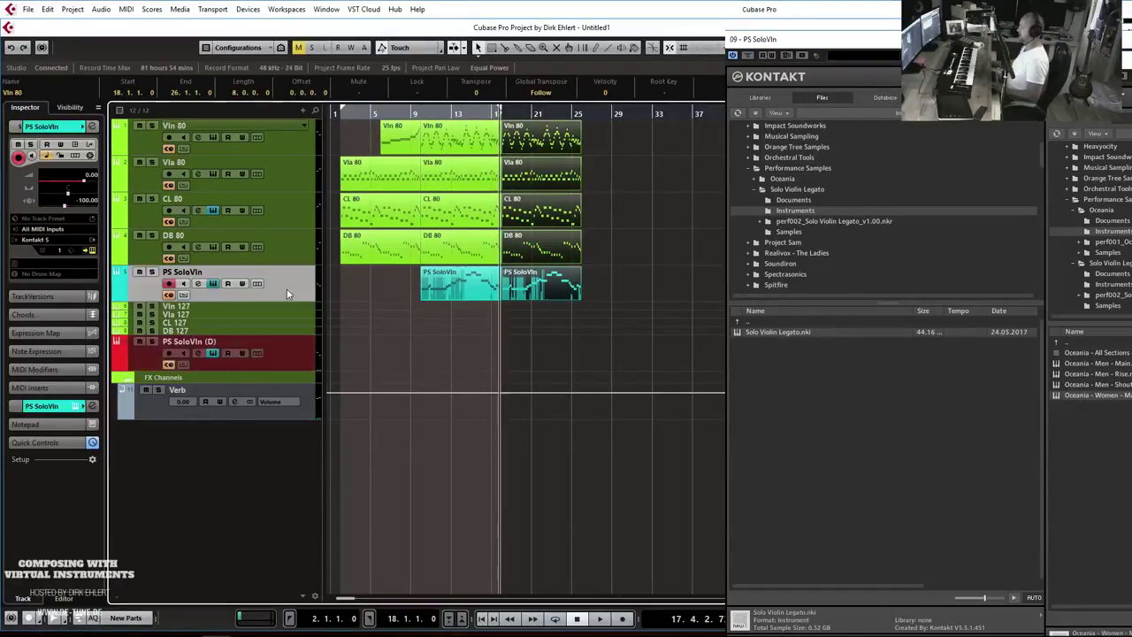
{"action": "key", "text": "h"}
{"action": "key", "text": "h"}
{"action": "key", "text": "h"}
{"action": "scroll", "coordinate": [699, 290], "scroll_direction": "right", "scroll_amount": 5}
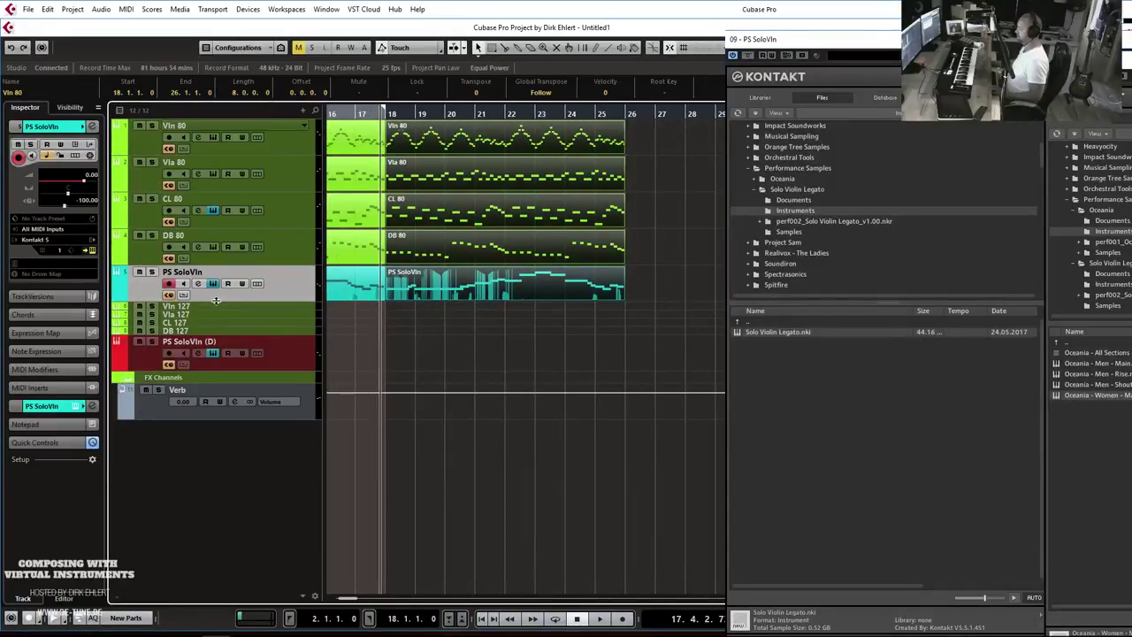
{"action": "left_click", "coordinate": [182, 296]}
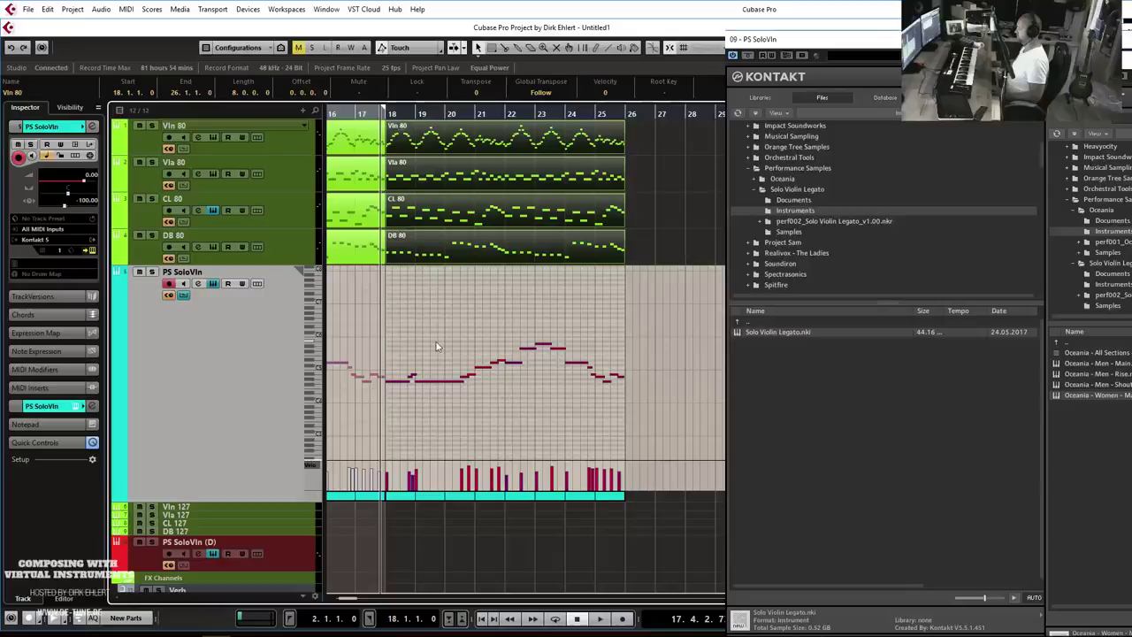
{"action": "left_click", "coordinate": [306, 547]}
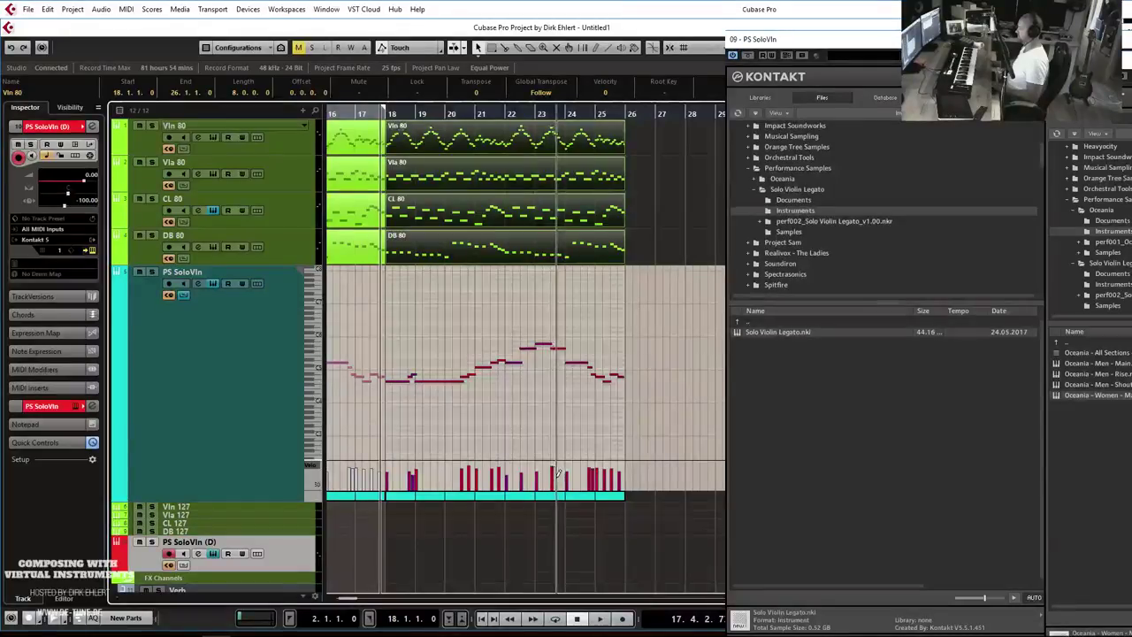
{"action": "key", "text": "h"}
{"action": "key", "text": "h"}
{"action": "key", "text": "h"}
{"action": "left_click", "coordinate": [535, 113]}
{"action": "key", "text": "space"}
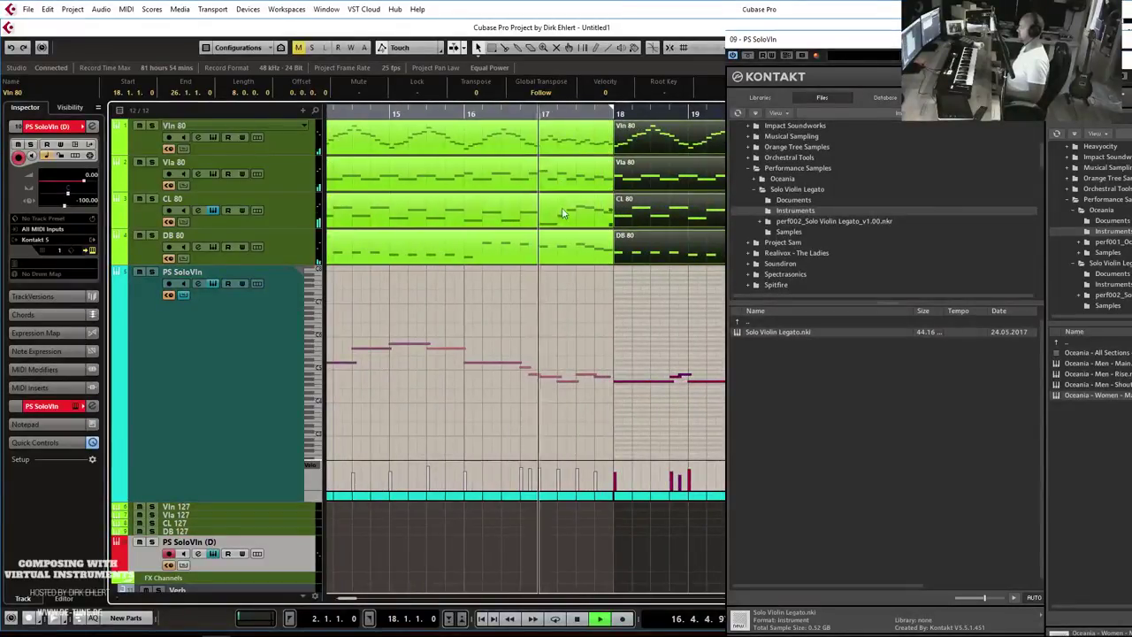
{"action": "key", "text": "g"}
{"action": "key", "text": "g"}
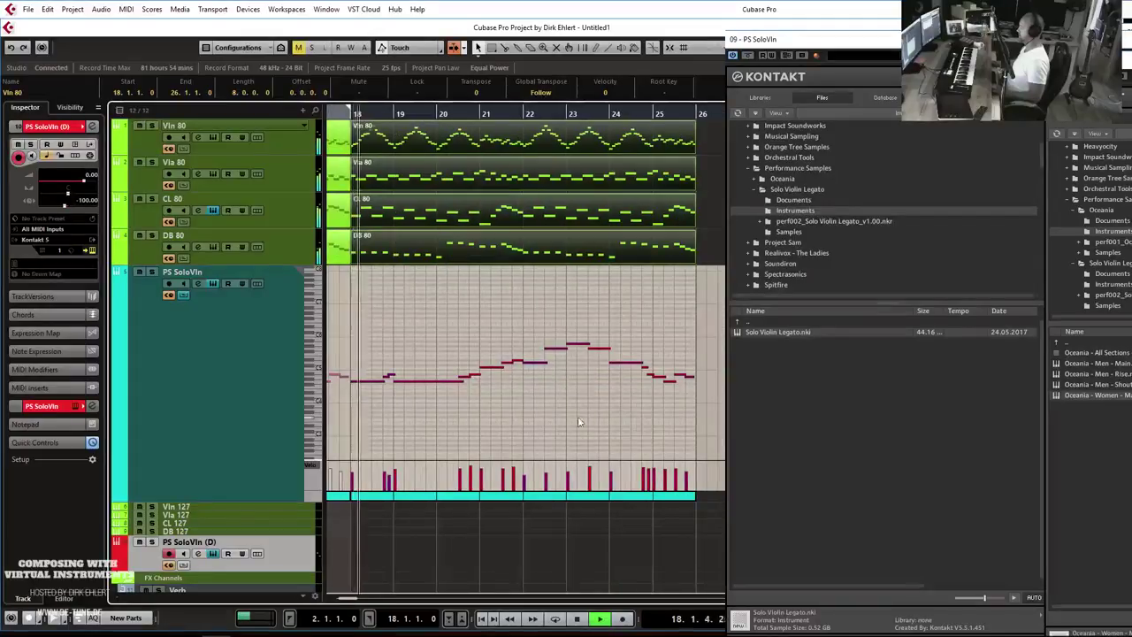
{"action": "key", "text": "space"}
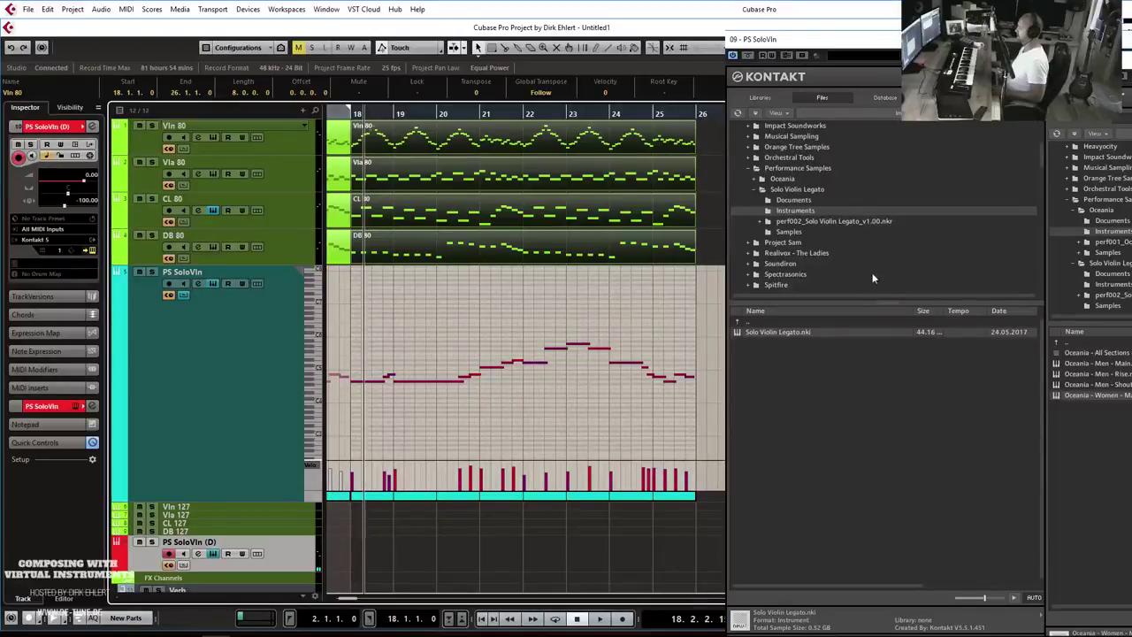
{"action": "scroll", "coordinate": [645, 425], "scroll_direction": "left", "scroll_amount": 2}
Move the Kontakt window out of view and play the arrangement from bar 17
{"action": "left_click", "coordinate": [415, 111]}
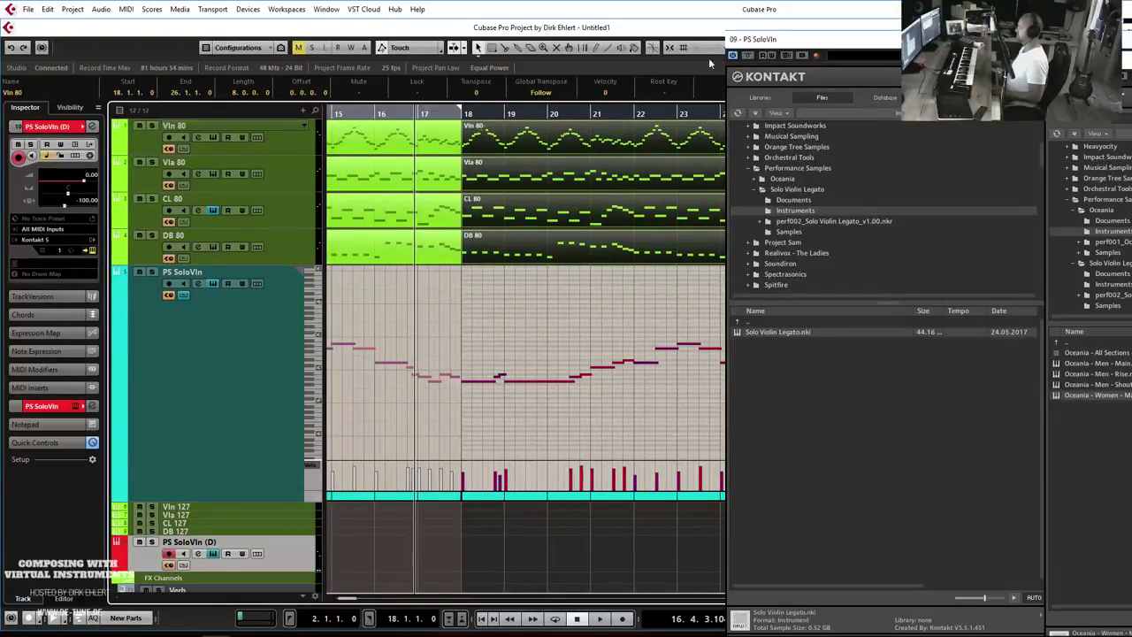
{"action": "left_click_drag", "start_coordinate": [778, 39], "coordinate": [1131, 39]}
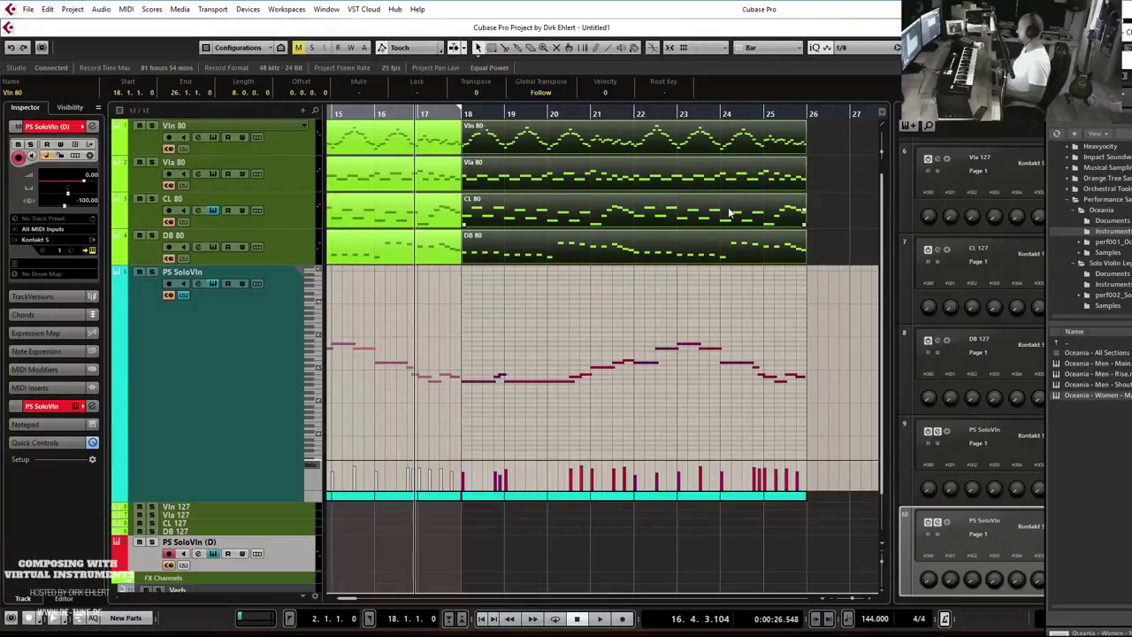
{"action": "key", "text": "space"}
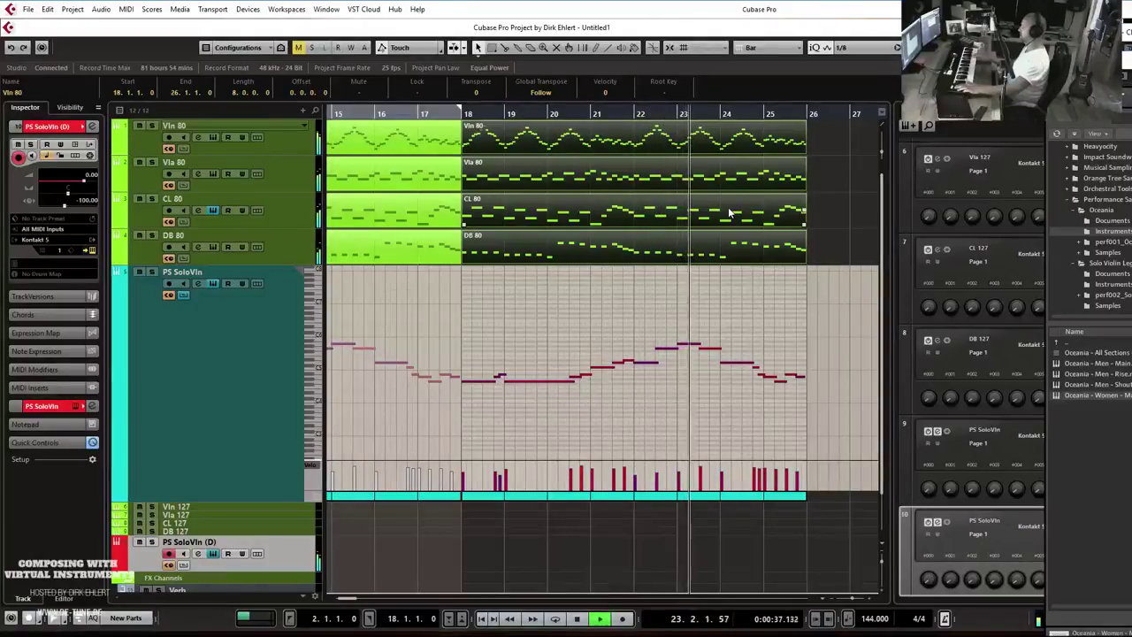
{"action": "key", "text": "space"}
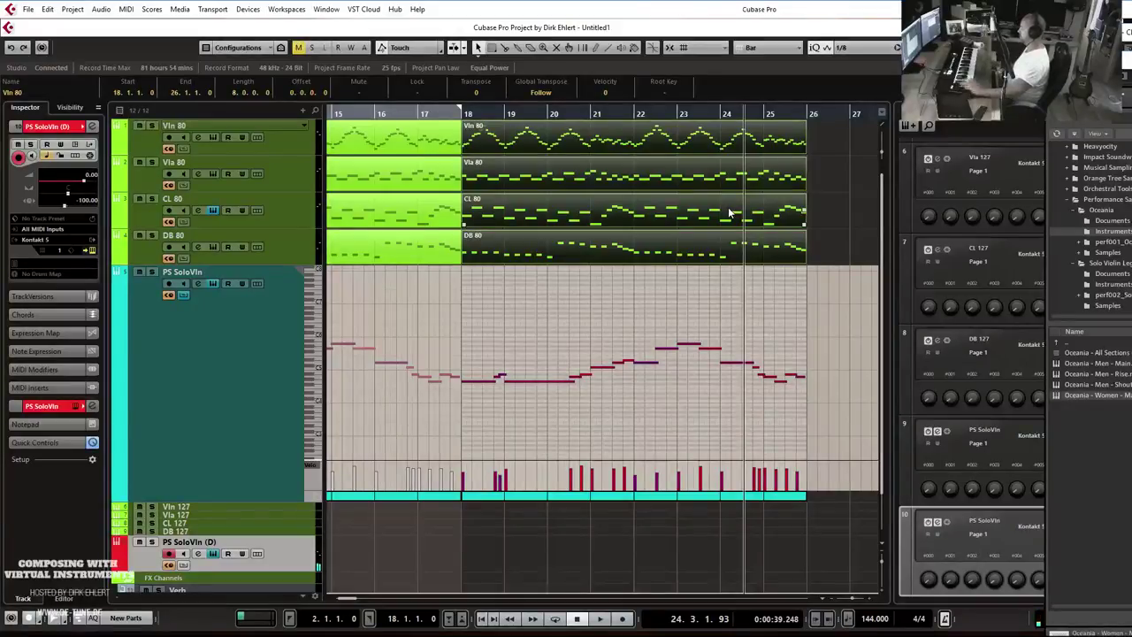
{"action": "left_click", "coordinate": [413, 114]}
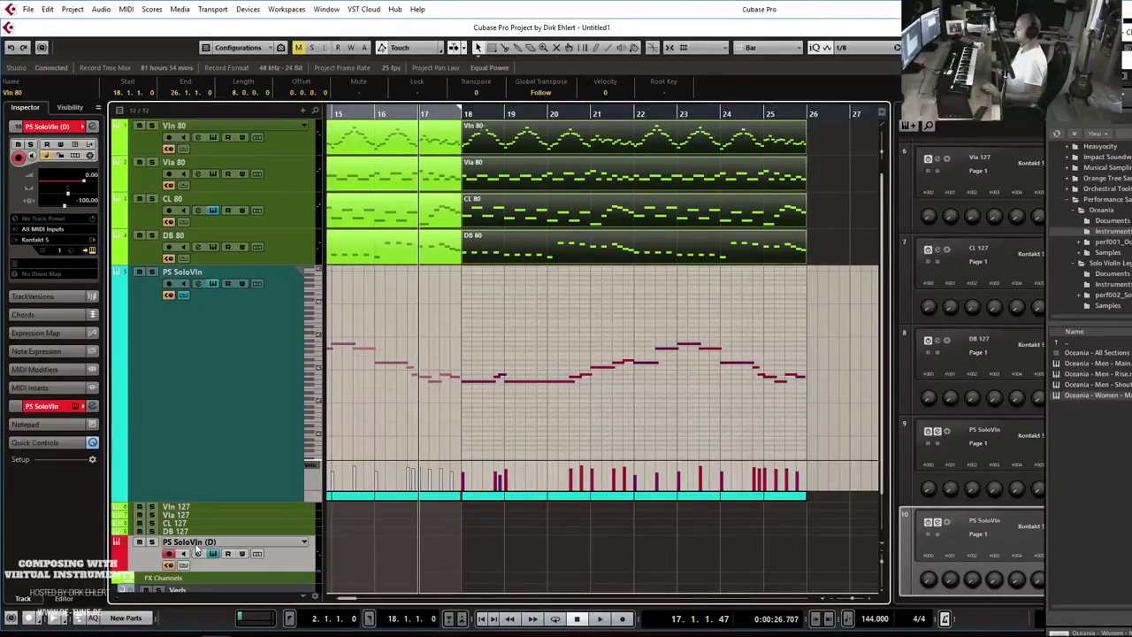
Rename the PS SoloVln (D) track to 'PS Oceania Women'
{"action": "double_click", "coordinate": [164, 542]}
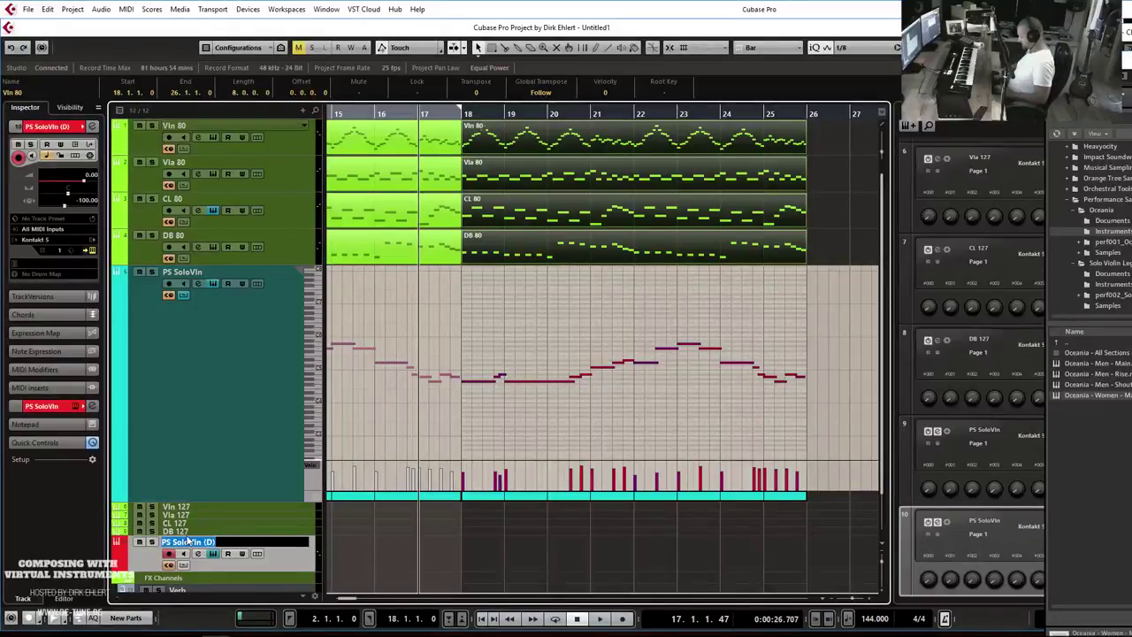
{"action": "type", "text": "PS Oceania Women"}
{"action": "key", "text": "Return"}
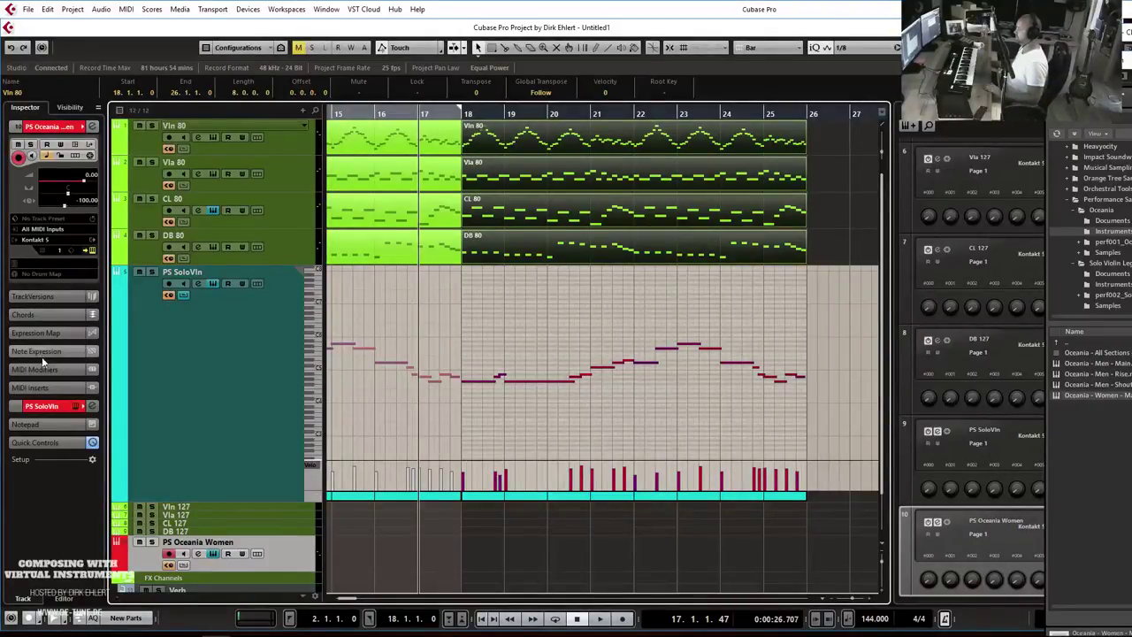
{"action": "left_click", "coordinate": [49, 407]}
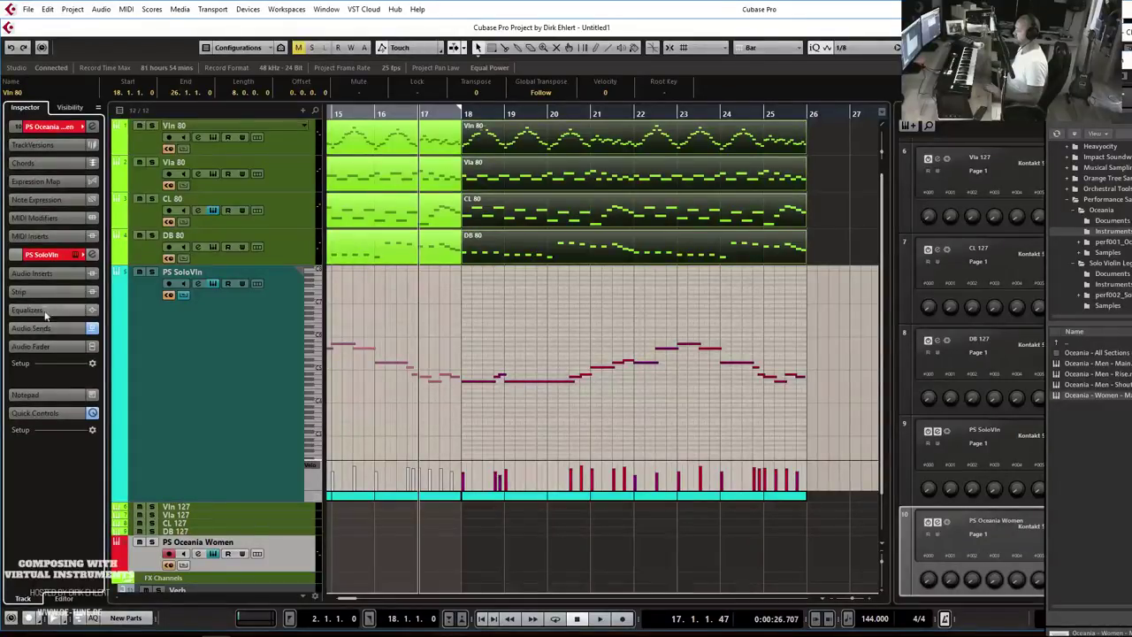
Insert the Waves CLA-76 Stereo compressor in the track's first insert slot
{"action": "left_click", "coordinate": [49, 274]}
{"action": "left_click", "coordinate": [53, 301]}
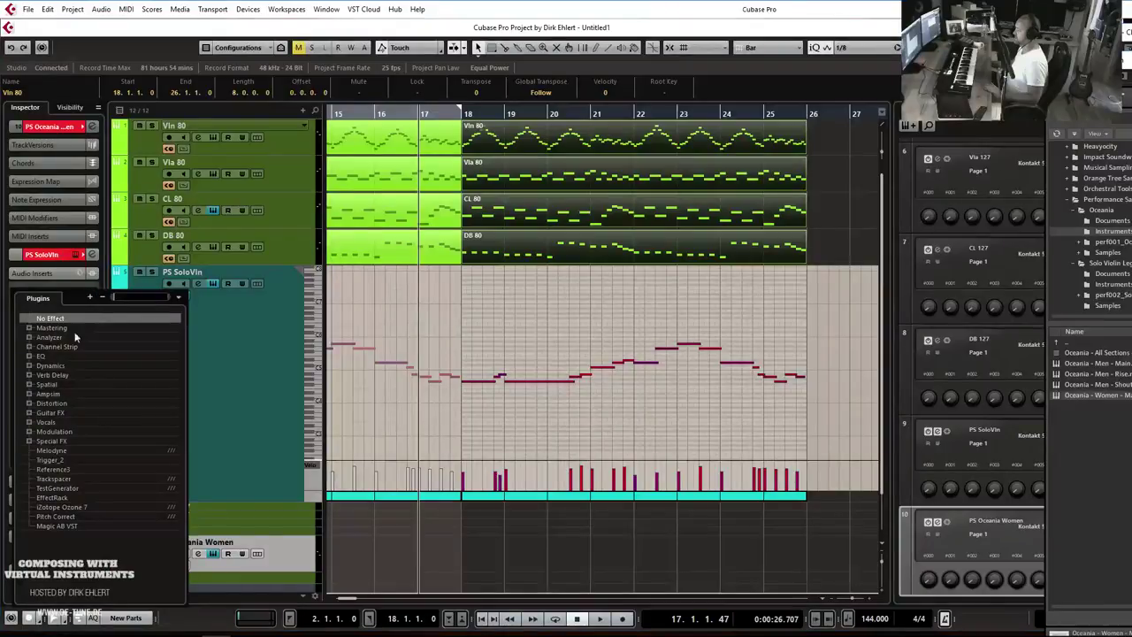
{"action": "left_click", "coordinate": [29, 366]}
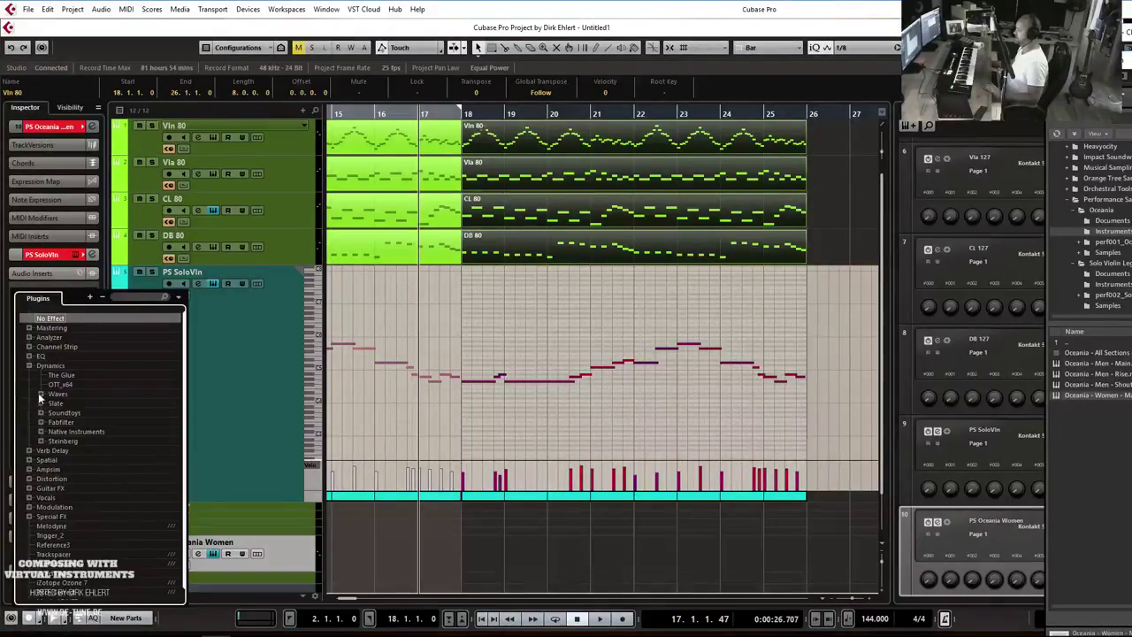
{"action": "left_click", "coordinate": [40, 393]}
{"action": "left_click", "coordinate": [80, 460]}
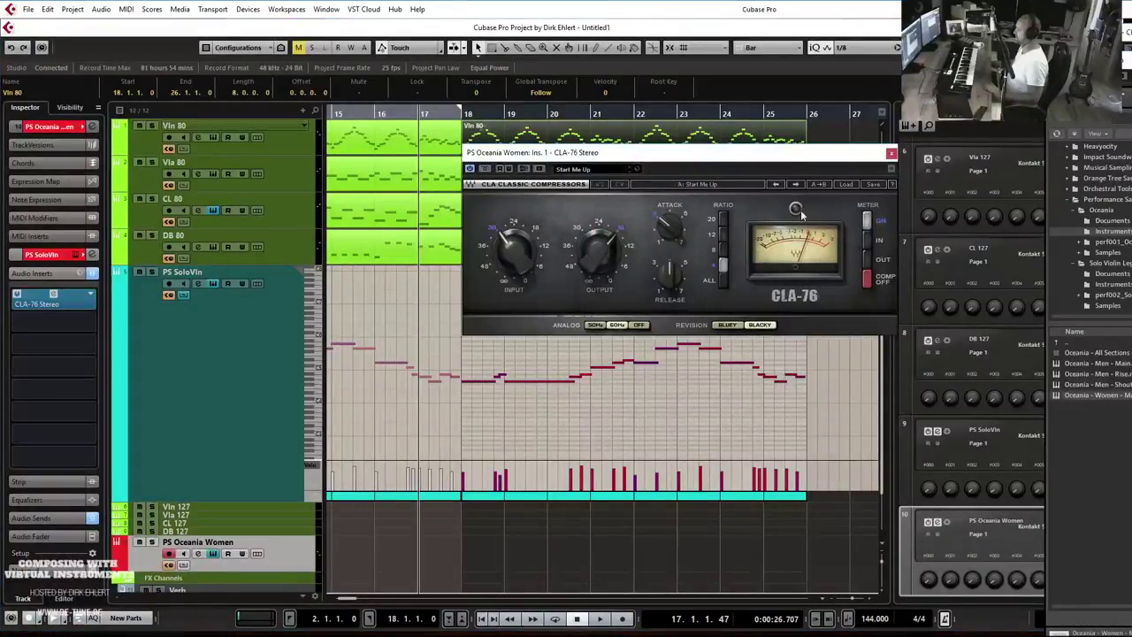
Load the Bluey Vocal preset on the CLA-76 and close its window
{"action": "left_click", "coordinate": [844, 184]}
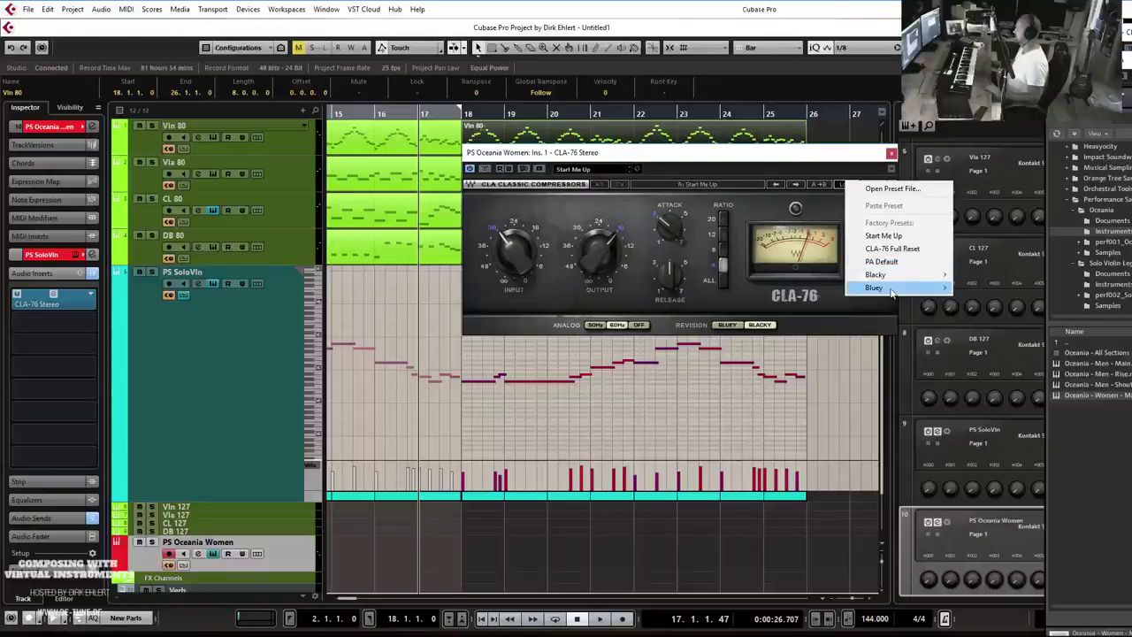
{"action": "mouse_move", "coordinate": [892, 290]}
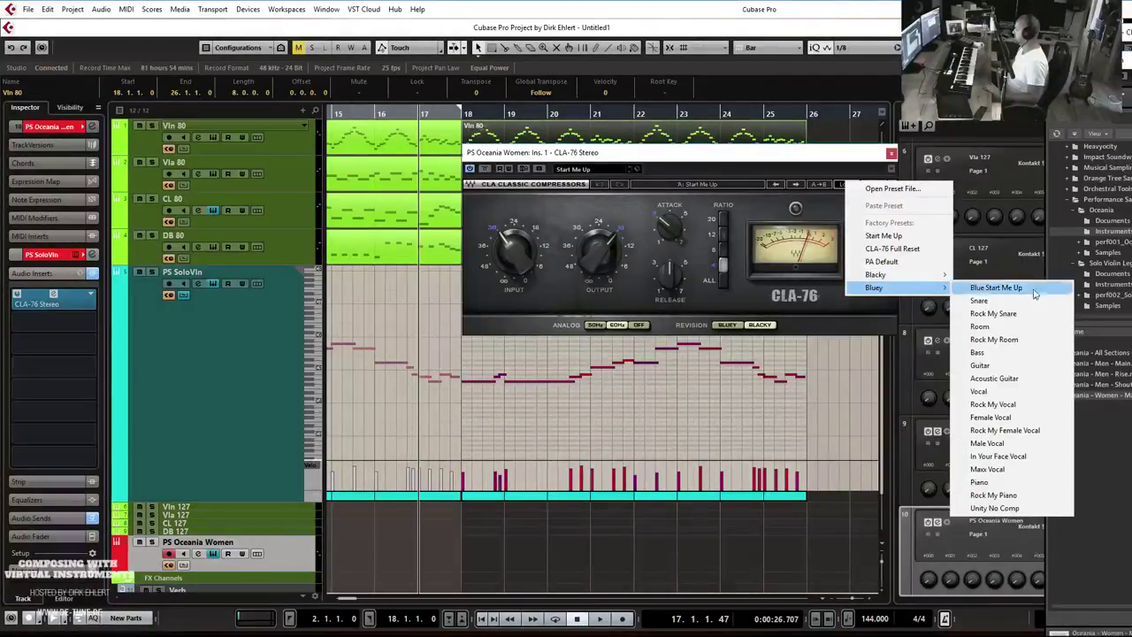
{"action": "left_click", "coordinate": [1035, 391]}
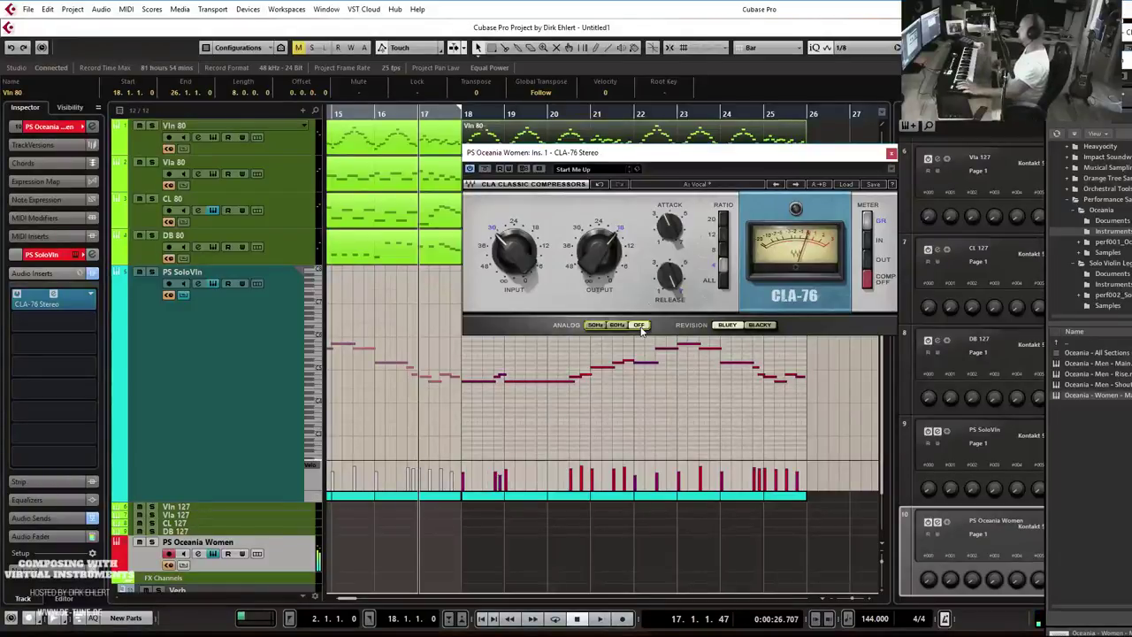
{"action": "left_click", "coordinate": [891, 155]}
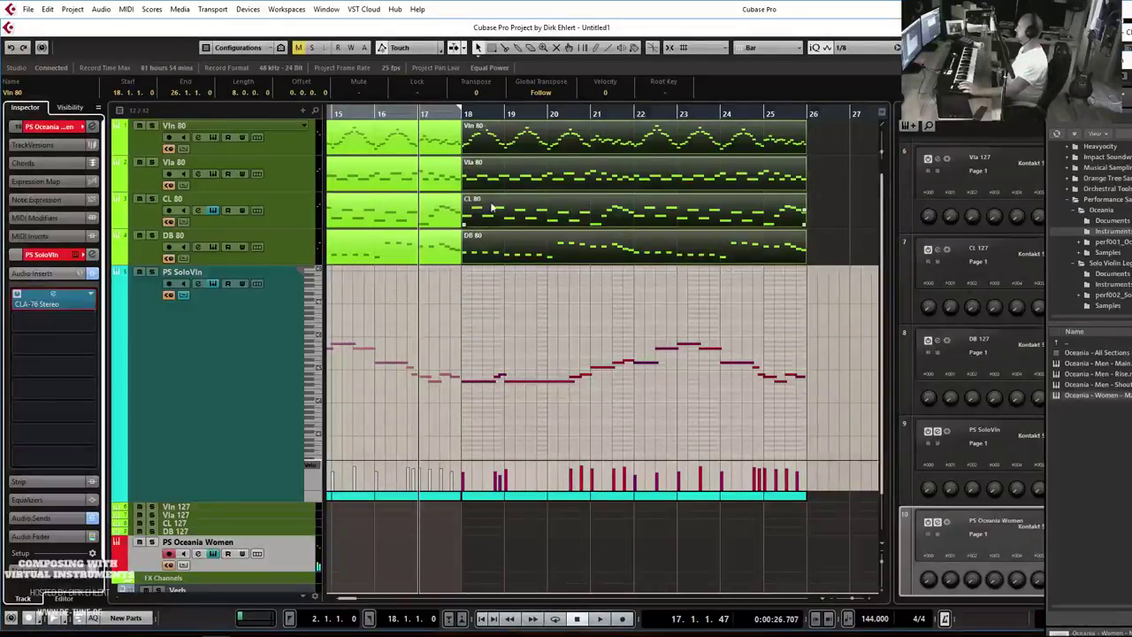
Record a PS Oceania Women choir part from bar 17 and open it for note editing
{"action": "left_click", "coordinate": [421, 117]}
{"action": "key", "text": "KP_Multiply"}
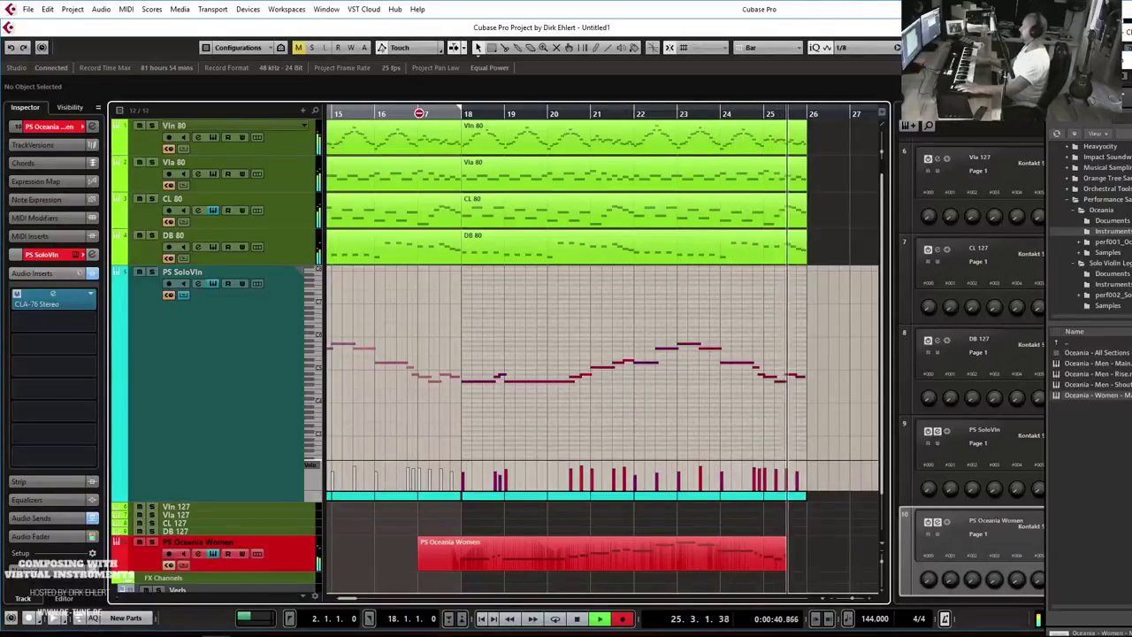
{"action": "key", "text": "space"}
{"action": "left_click", "coordinate": [540, 130]}
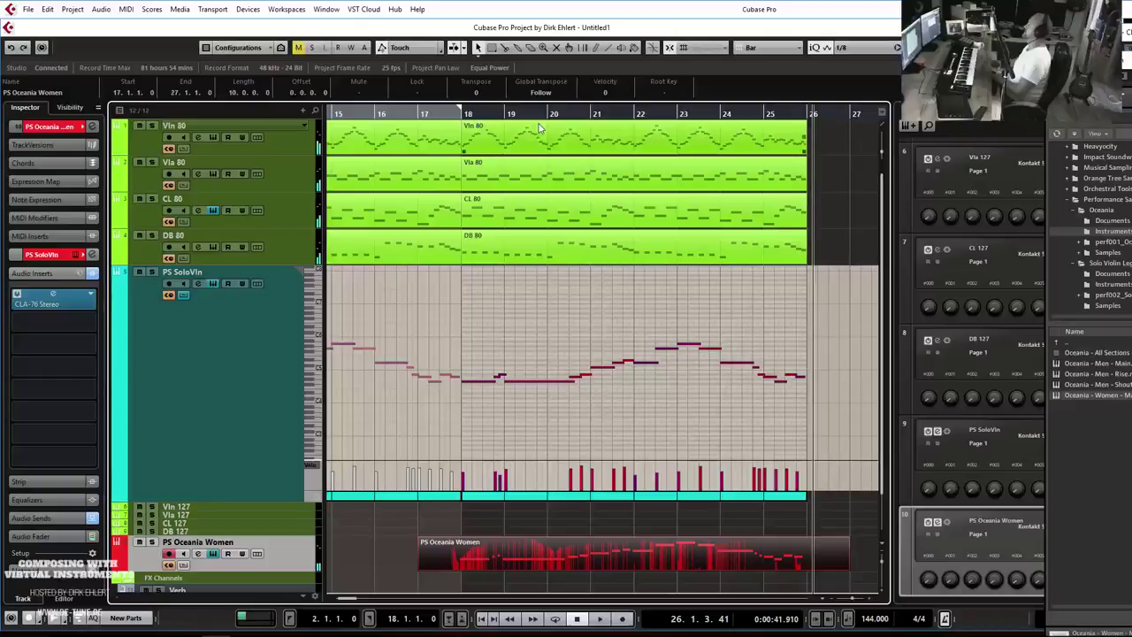
{"action": "double_click", "coordinate": [514, 563]}
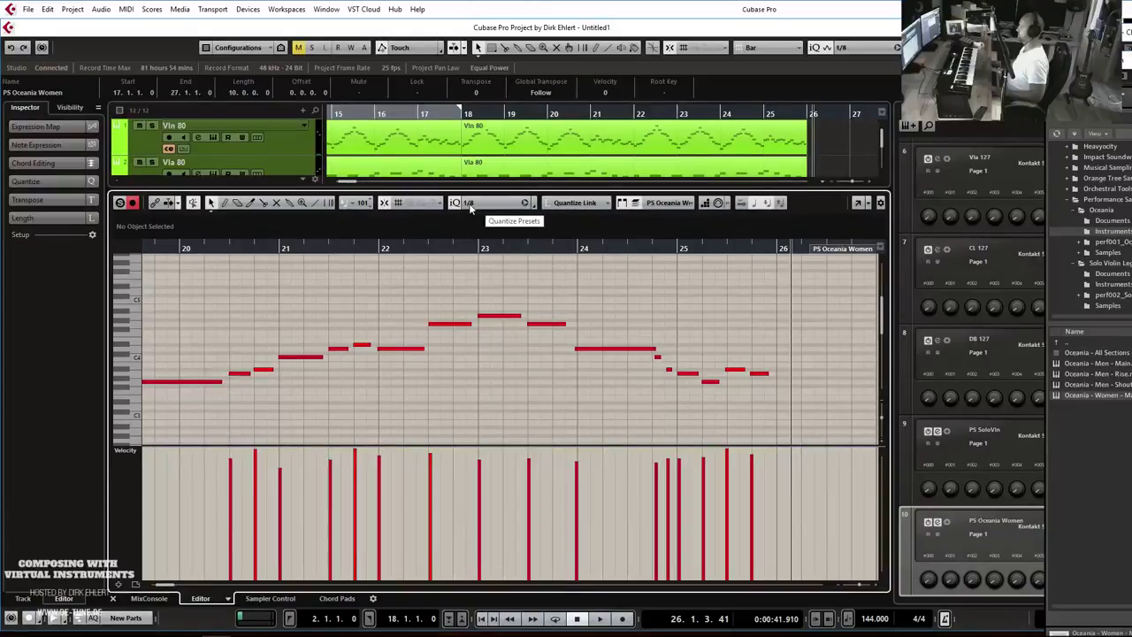
Play the recorded choir part from late bar 17 in the note editor, then close it
{"action": "scroll", "coordinate": [591, 350], "scroll_direction": "left", "scroll_amount": 5}
{"action": "left_click", "coordinate": [402, 248]}
{"action": "key", "text": "space"}
{"action": "key", "text": "h"}
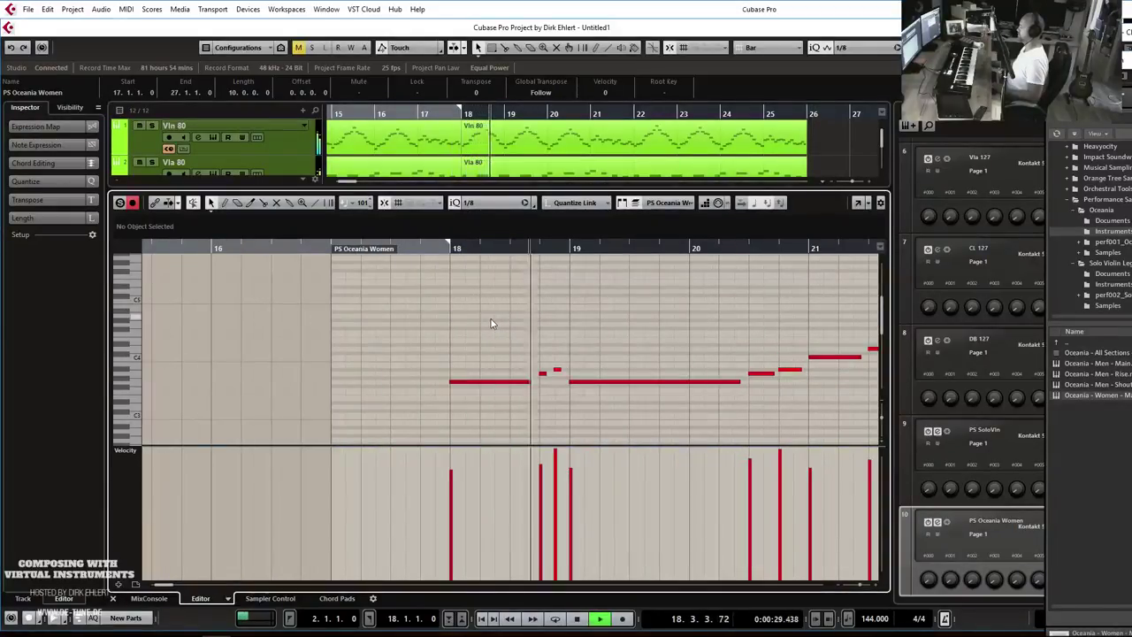
{"action": "key", "text": "g"}
{"action": "key", "text": "g"}
{"action": "key", "text": "g"}
{"action": "key", "text": "g"}
{"action": "key", "text": "g"}
{"action": "key", "text": "g"}
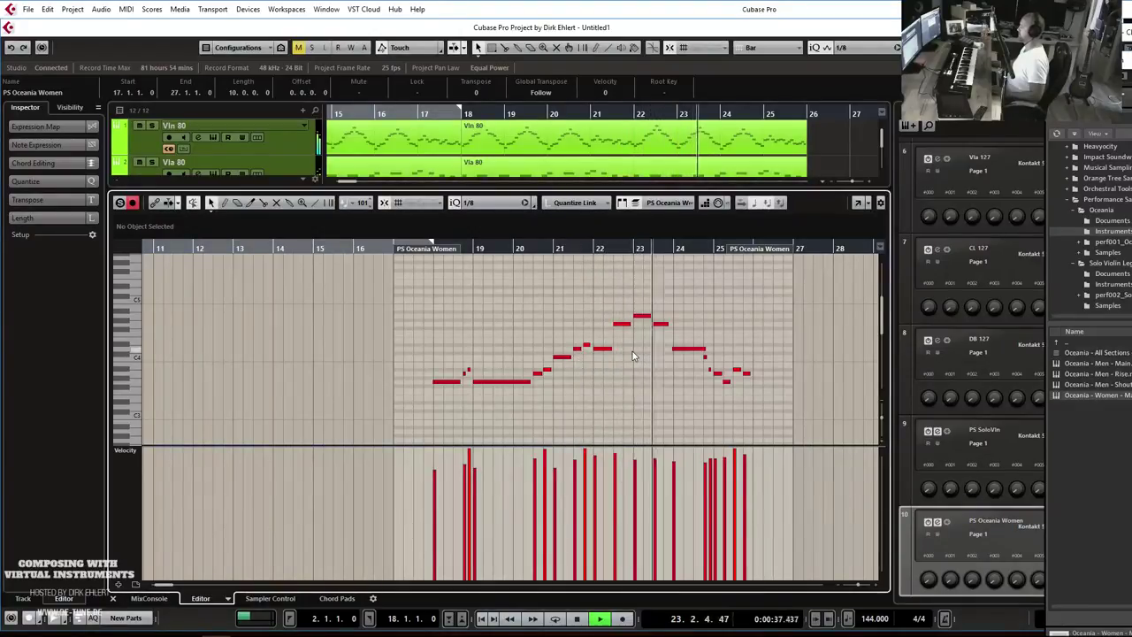
{"action": "key", "text": "Return"}
{"action": "key", "text": "space"}
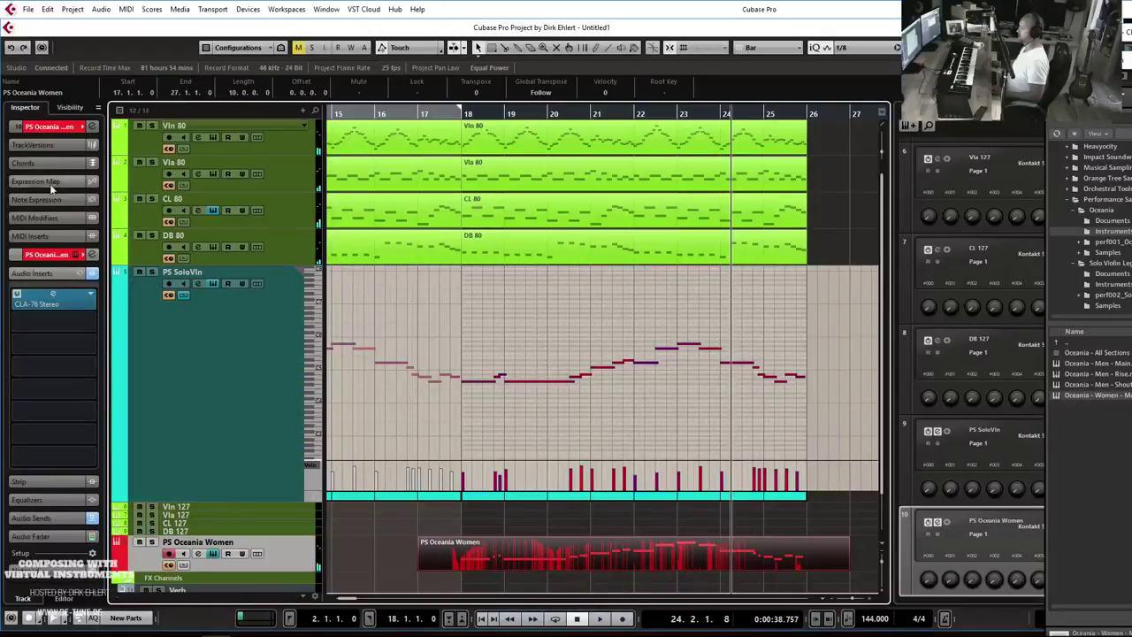
Pan PS Oceania Women to -70, zoom out, and close the SoloVln in-place editor
{"action": "left_click", "coordinate": [49, 126]}
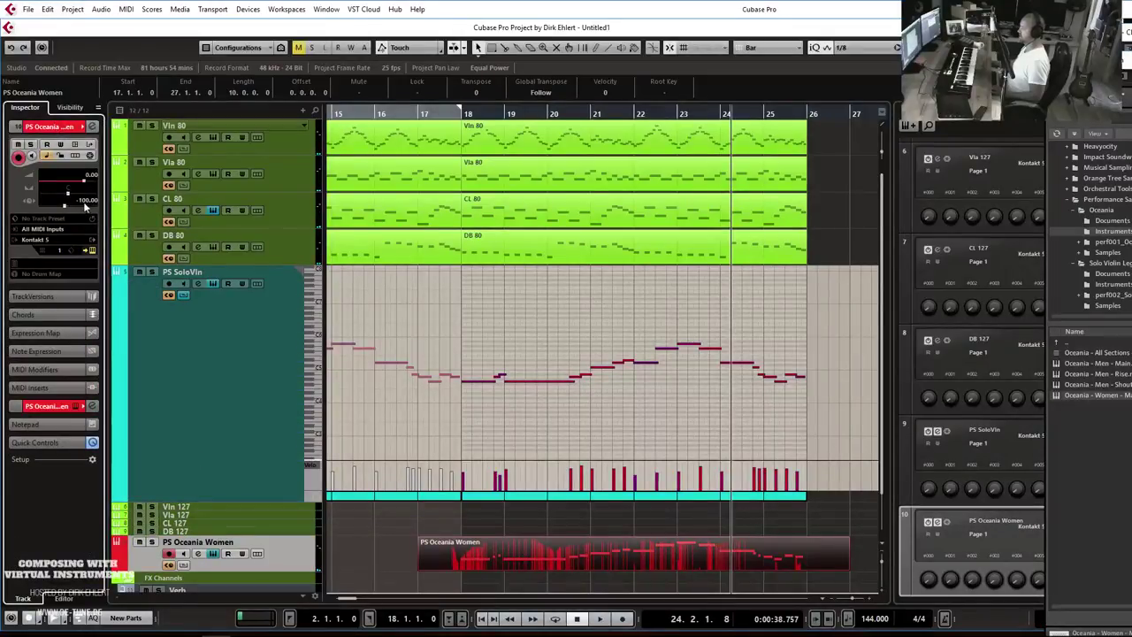
{"action": "type", "text": "-70"}
{"action": "key", "text": "Return"}
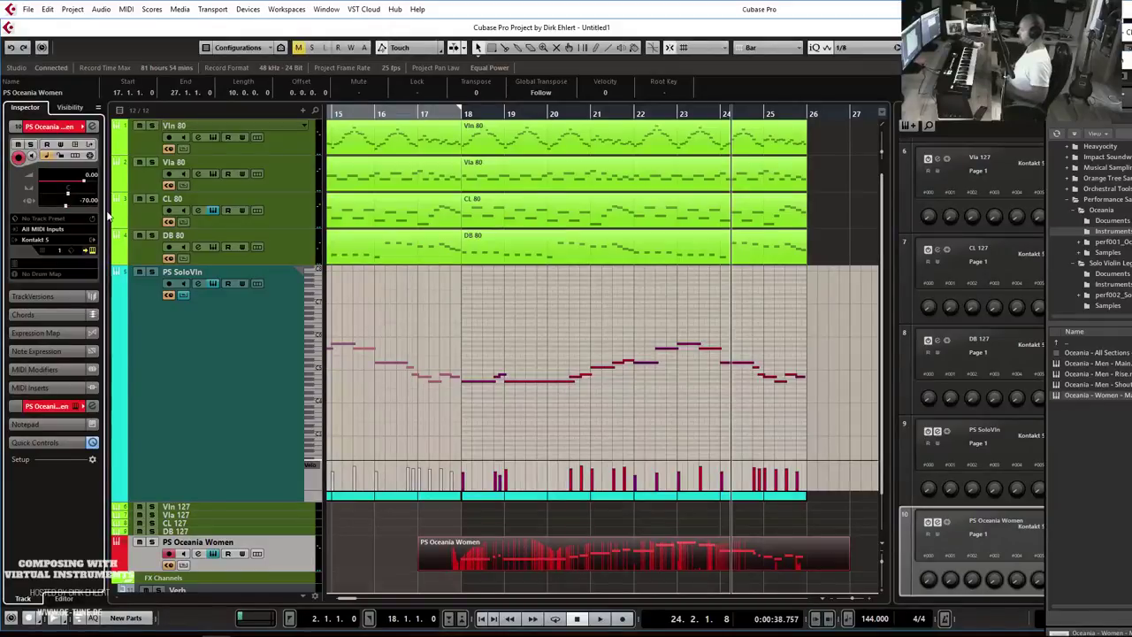
{"action": "key", "text": "g"}
{"action": "key", "text": "g"}
{"action": "key", "text": "g"}
{"action": "key", "text": "g"}
{"action": "key", "text": "g"}
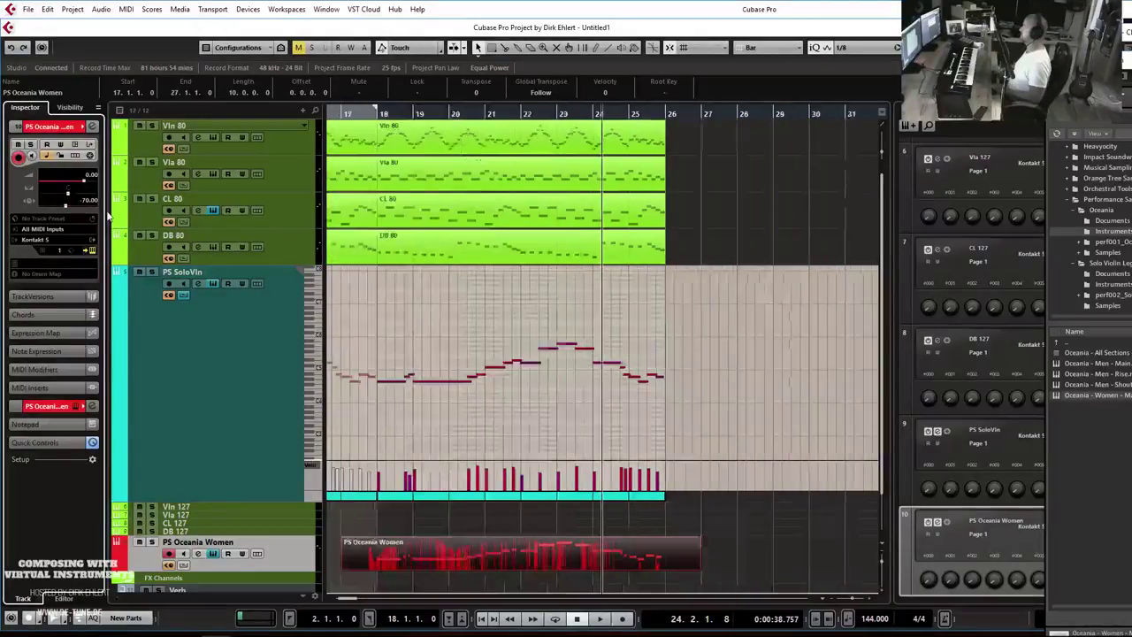
{"action": "key", "text": "KP_1"}
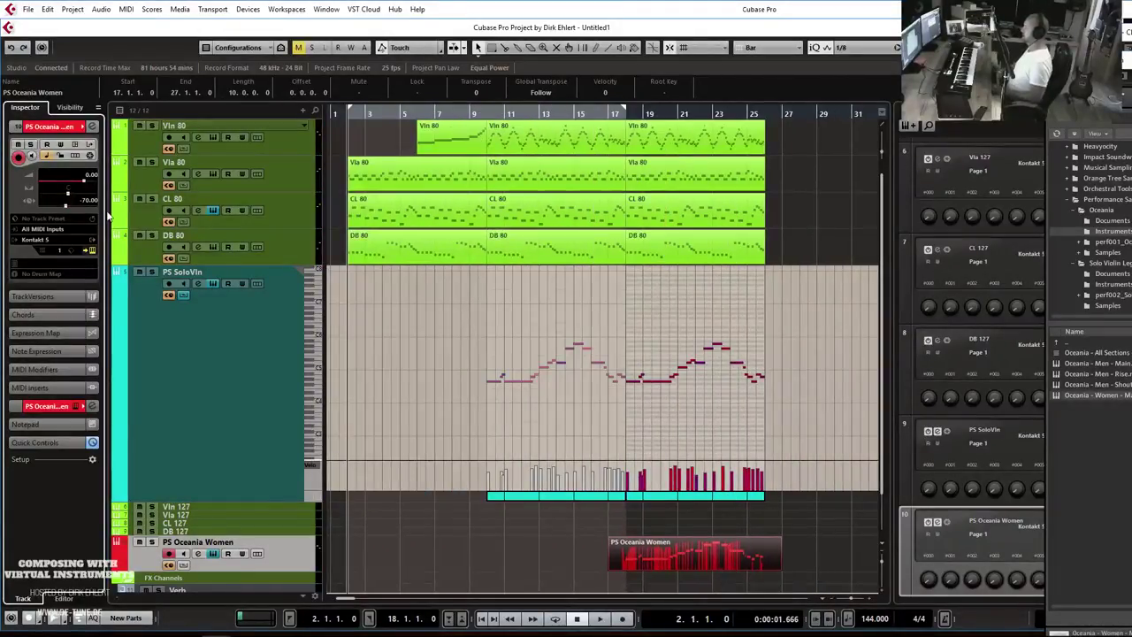
{"action": "left_click", "coordinate": [212, 283]}
Trim the PS Oceania Women part to end at bar 25 during playback, then close the instrument window
{"action": "key", "text": "g"}
{"action": "key", "text": "g"}
{"action": "key", "text": "g"}
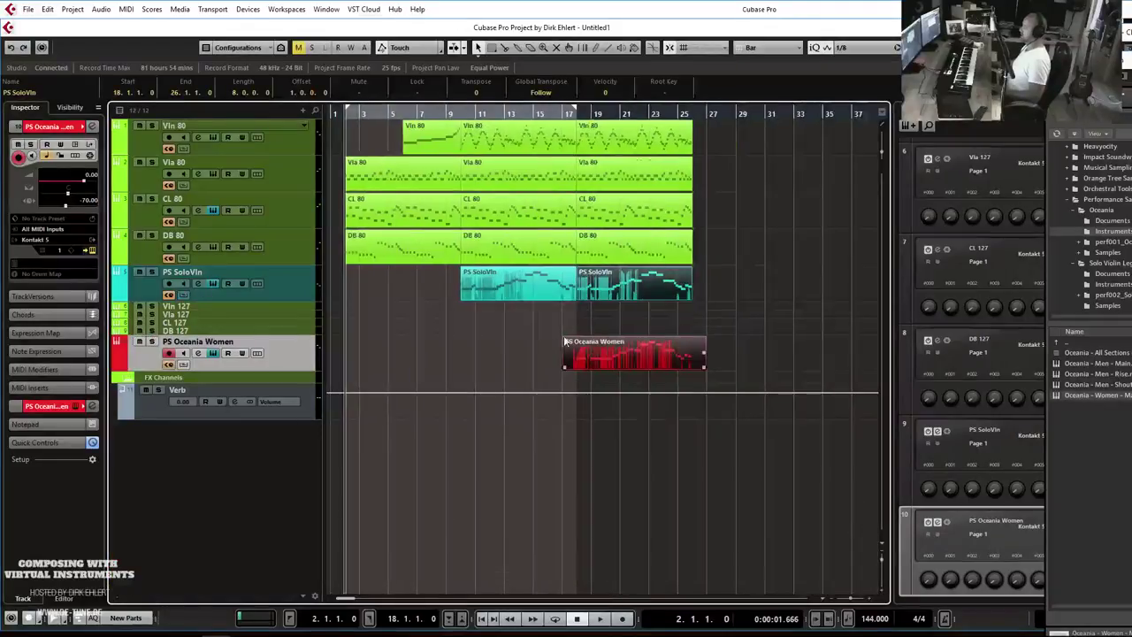
{"action": "key", "text": "space"}
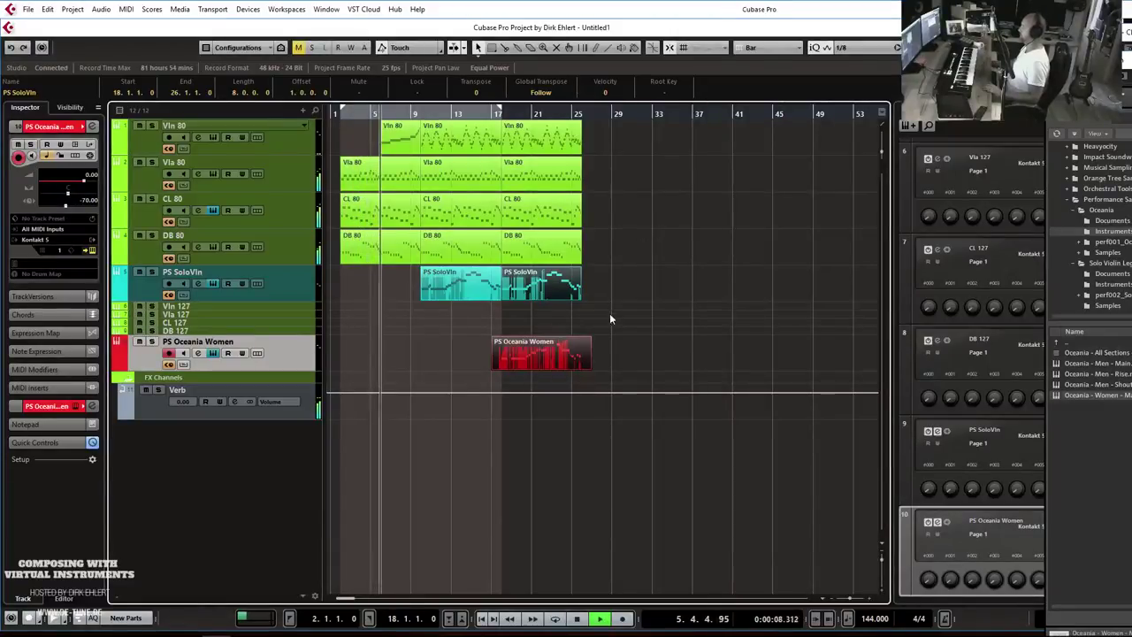
{"action": "left_click", "coordinate": [608, 353]}
{"action": "left_click_drag", "start_coordinate": [591, 365], "coordinate": [582, 365]}
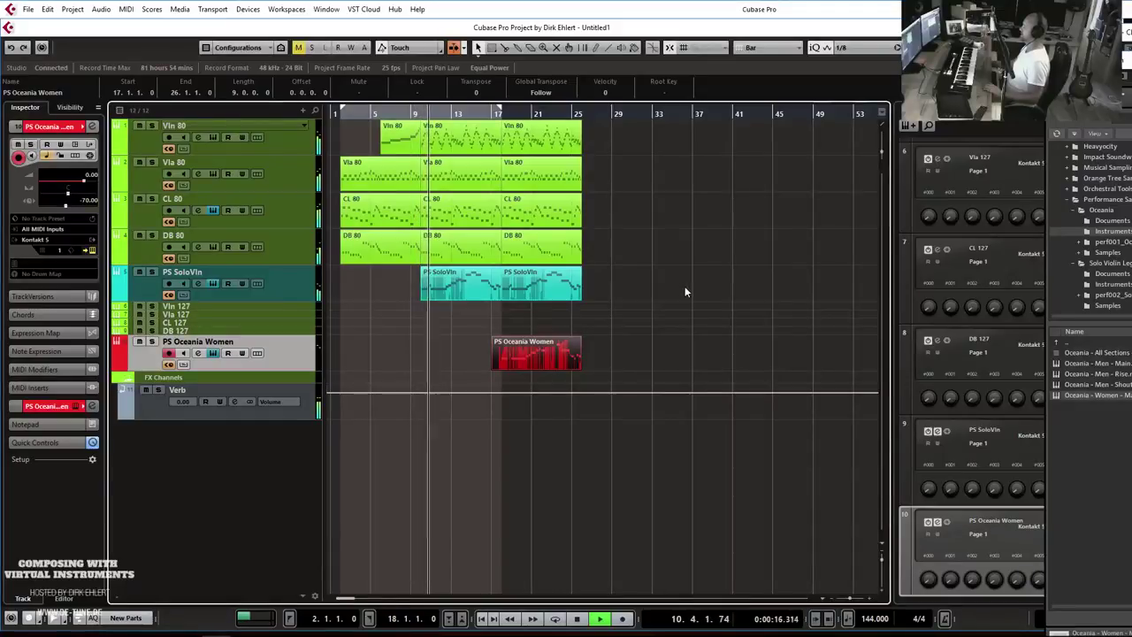
{"action": "left_click", "coordinate": [304, 280]}
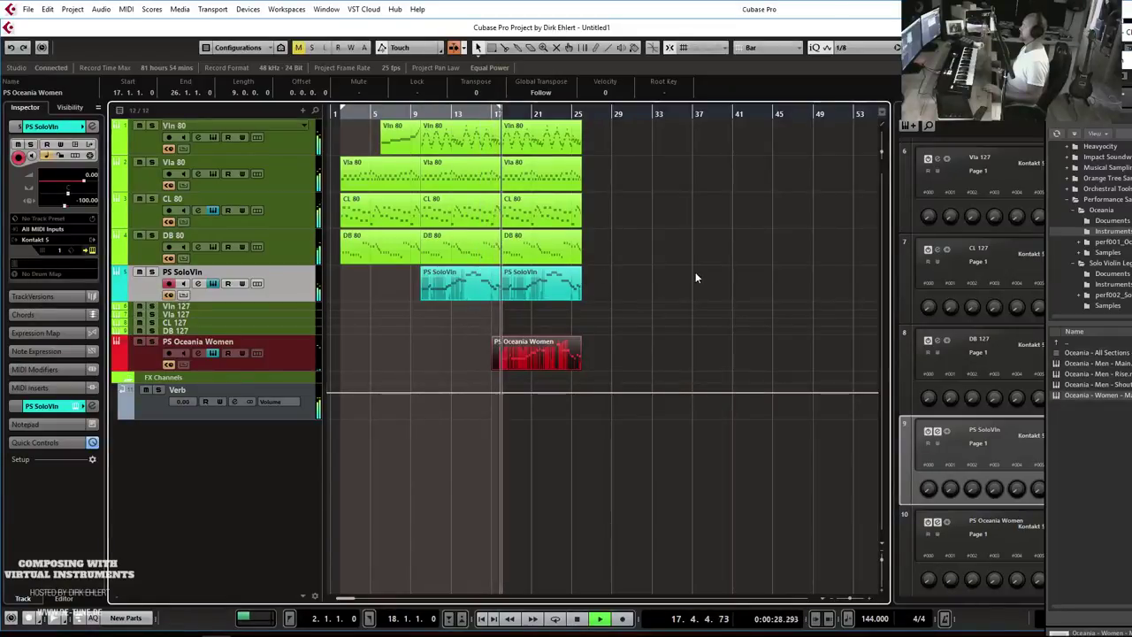
{"action": "left_click", "coordinate": [297, 358]}
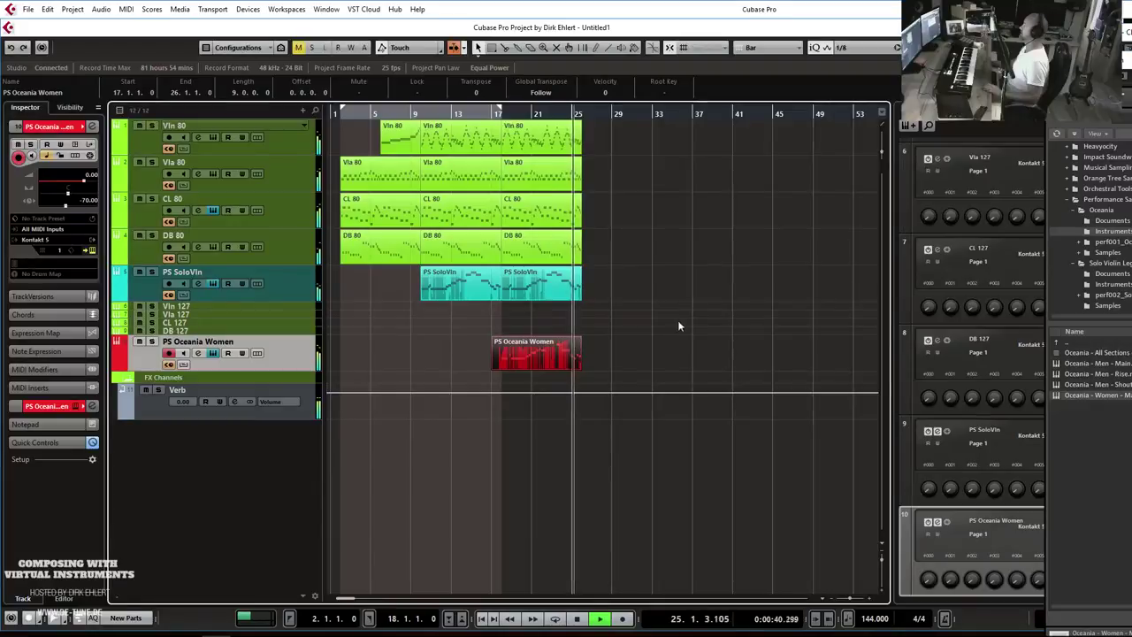
{"action": "key", "text": "space"}
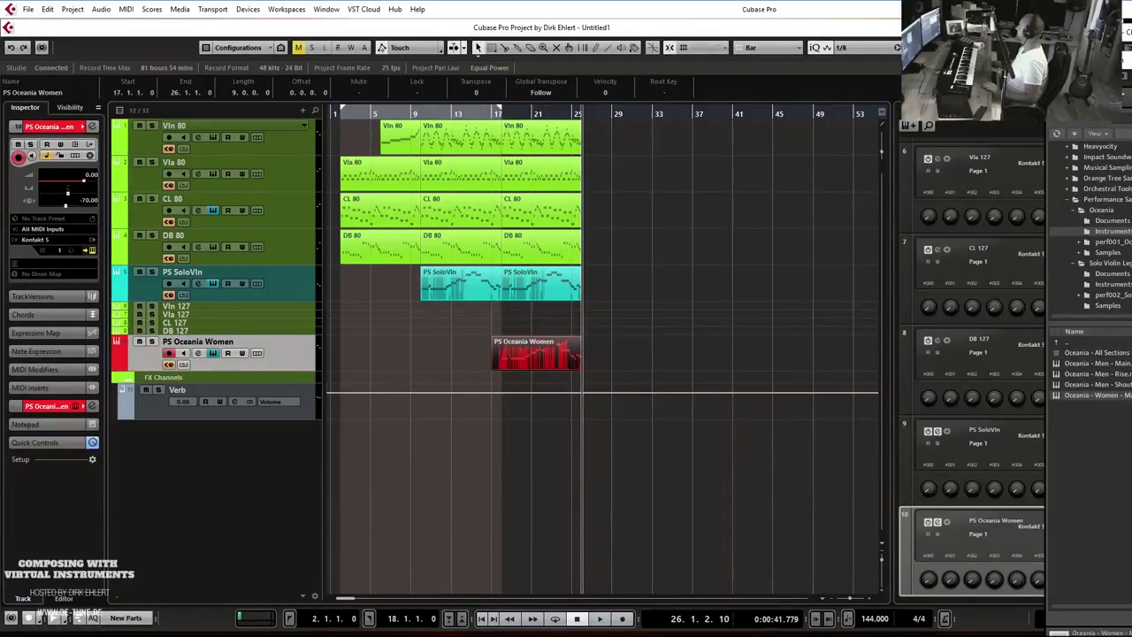
{"action": "key", "text": "alt+F4"}
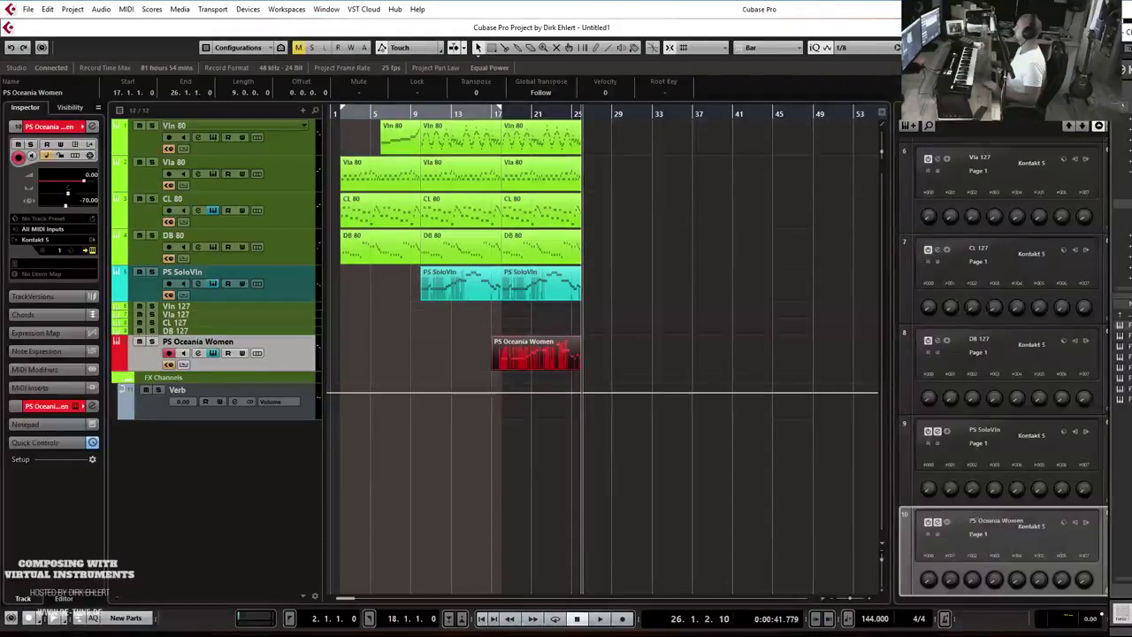
{"action": "key", "text": "alt+Tab"}
{"action": "scroll", "coordinate": [580, 164], "scroll_direction": "down", "scroll_amount": 5}
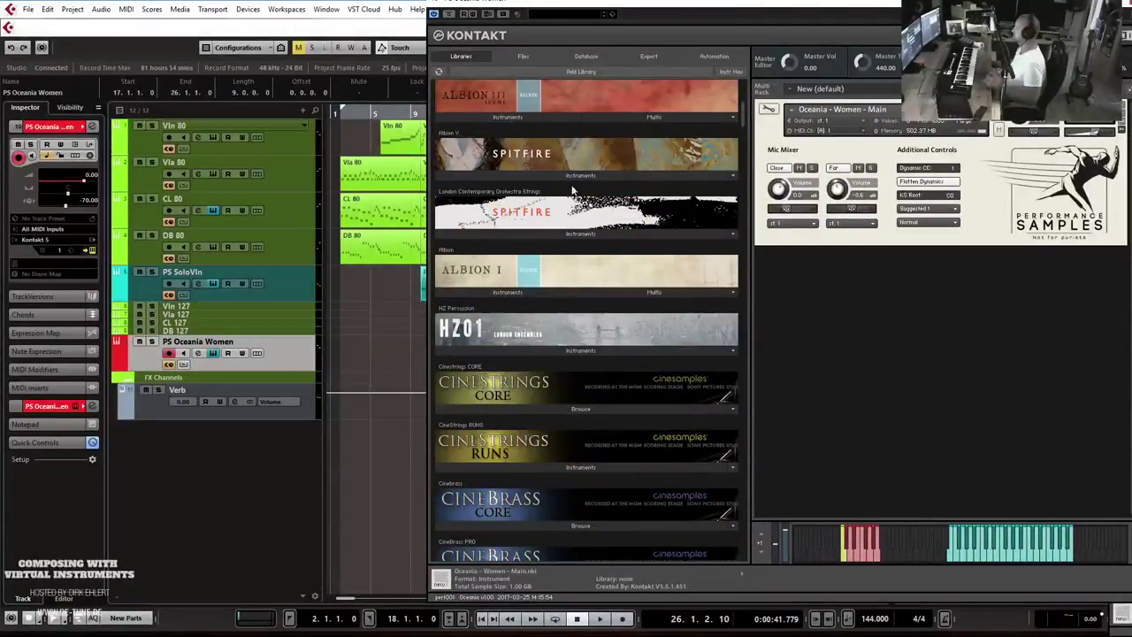
{"action": "left_click", "coordinate": [1121, 2]}
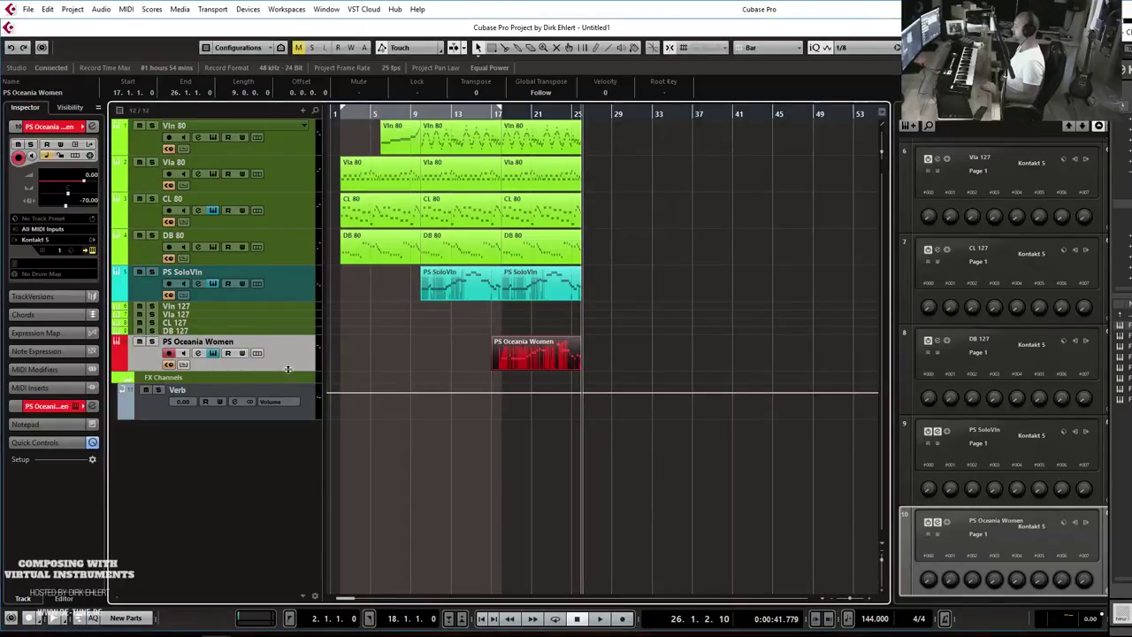
Shrink the PS Oceania Women track, extend the cycle range through bar 25, and open the MixConsole
{"action": "left_click_drag", "start_coordinate": [285, 370], "coordinate": [291, 363]}
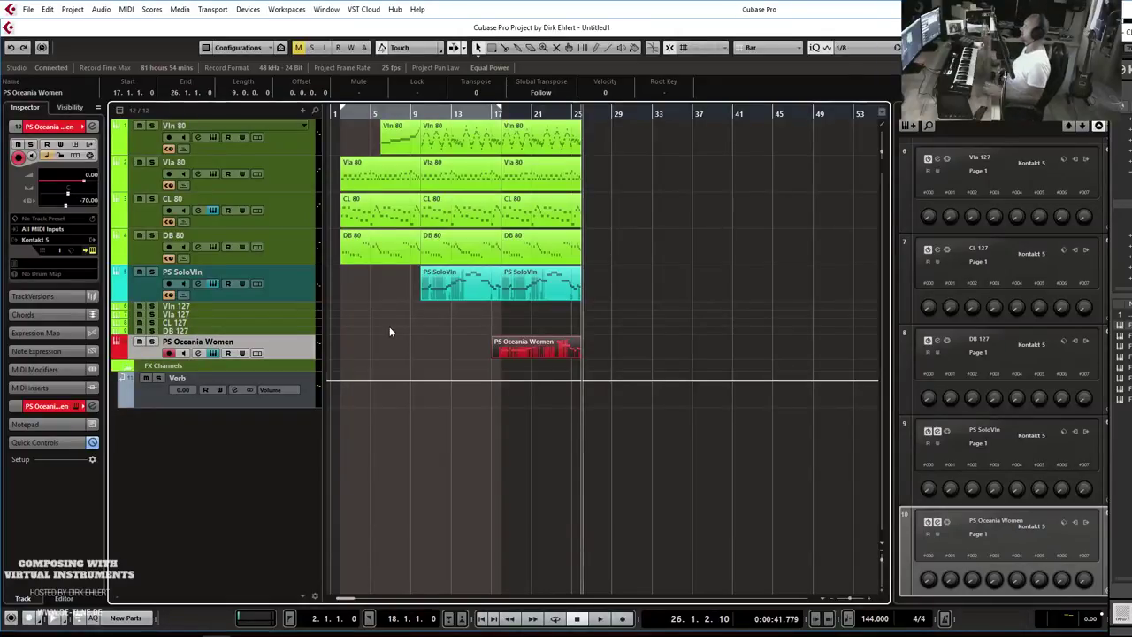
{"action": "key", "text": "KP_1"}
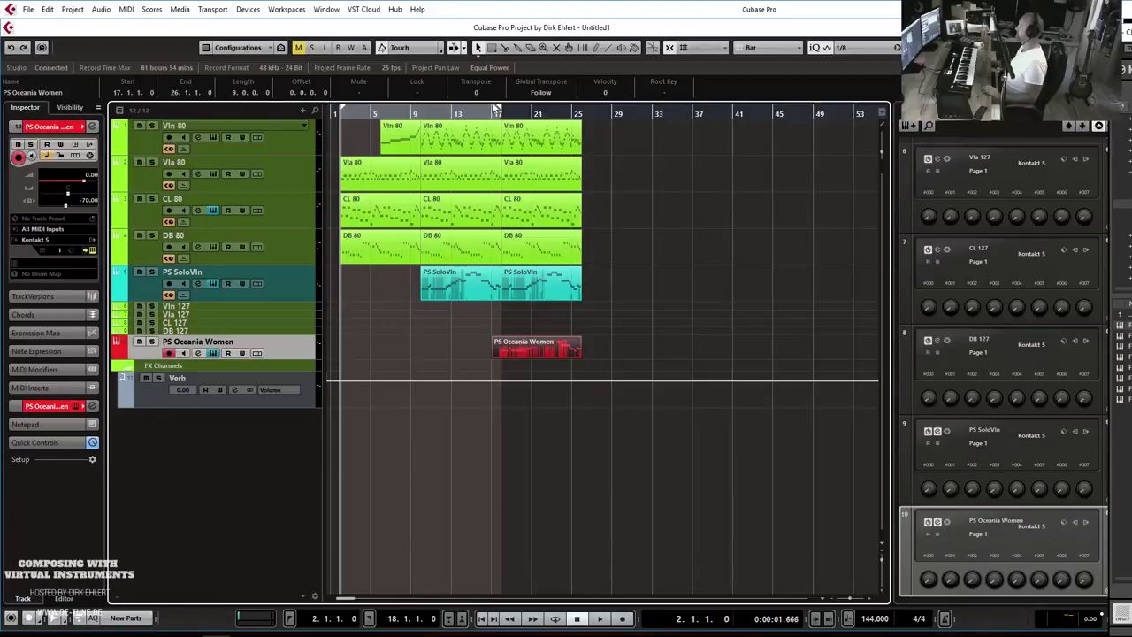
{"action": "left_click_drag", "start_coordinate": [496, 107], "coordinate": [579, 128]}
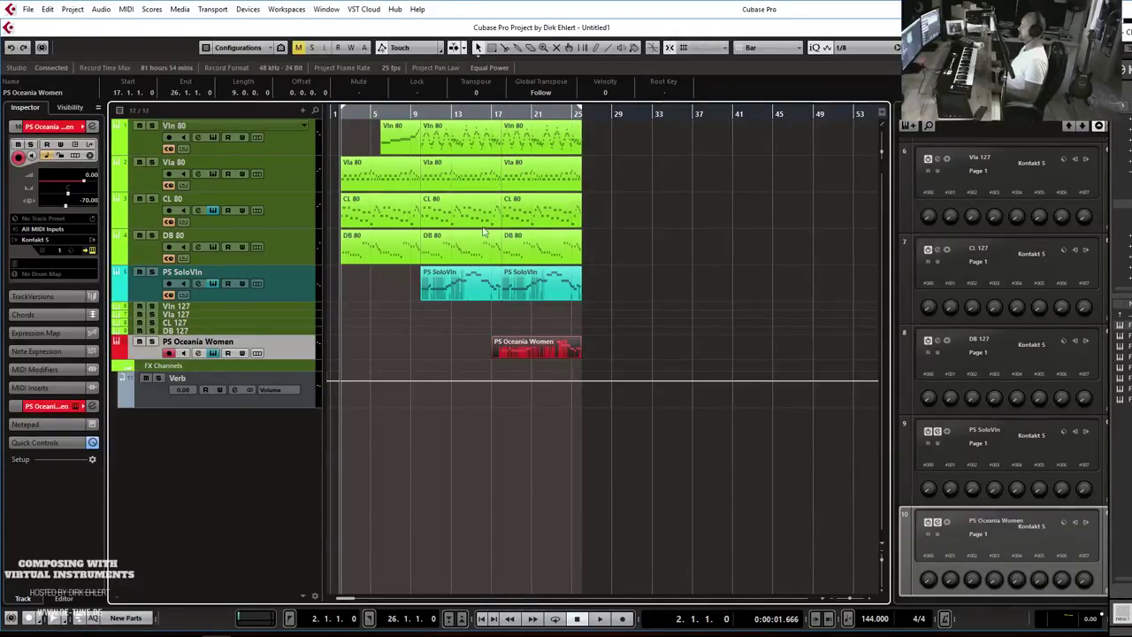
{"action": "key", "text": "F3"}
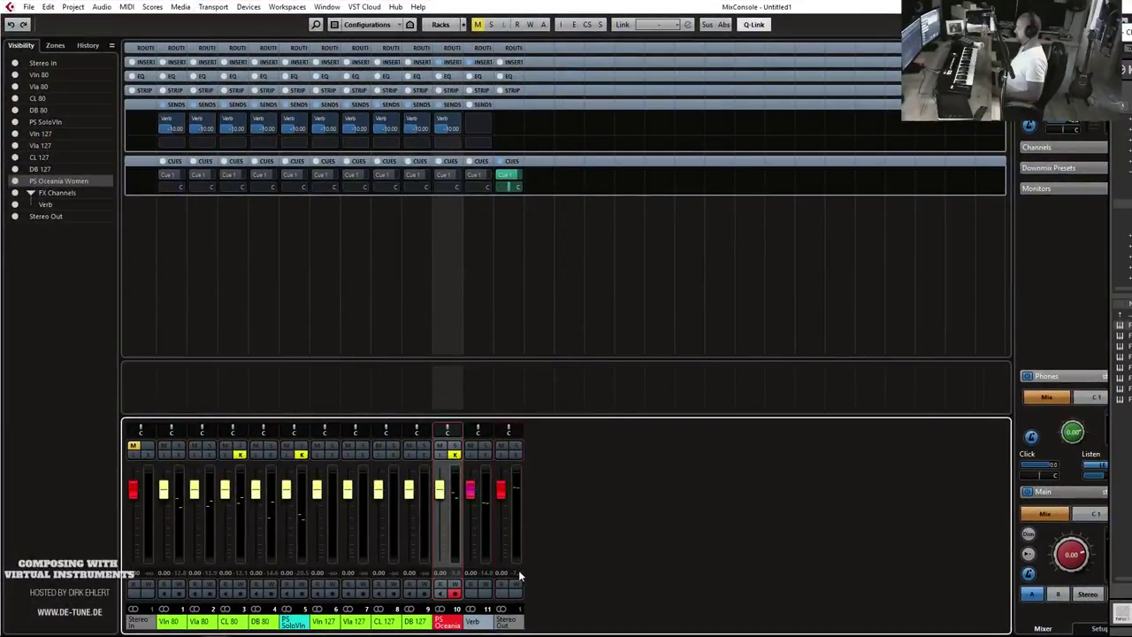
Set the Vln 80 through DB 80 channel levels to -5 dB
{"action": "left_click", "coordinate": [499, 178]}
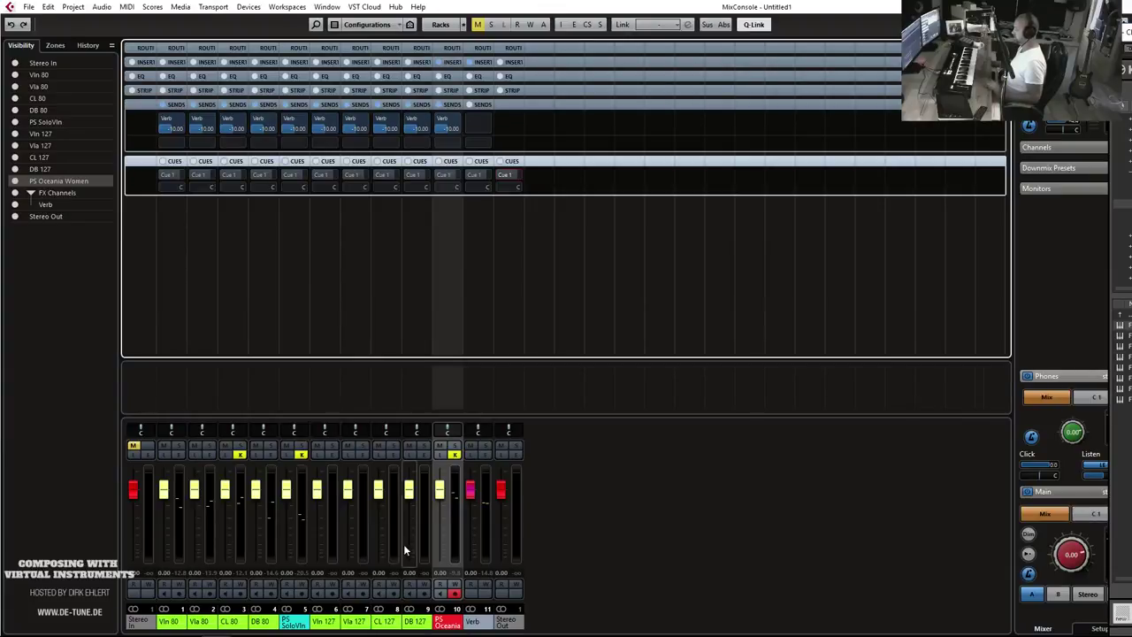
{"action": "left_click", "coordinate": [450, 539]}
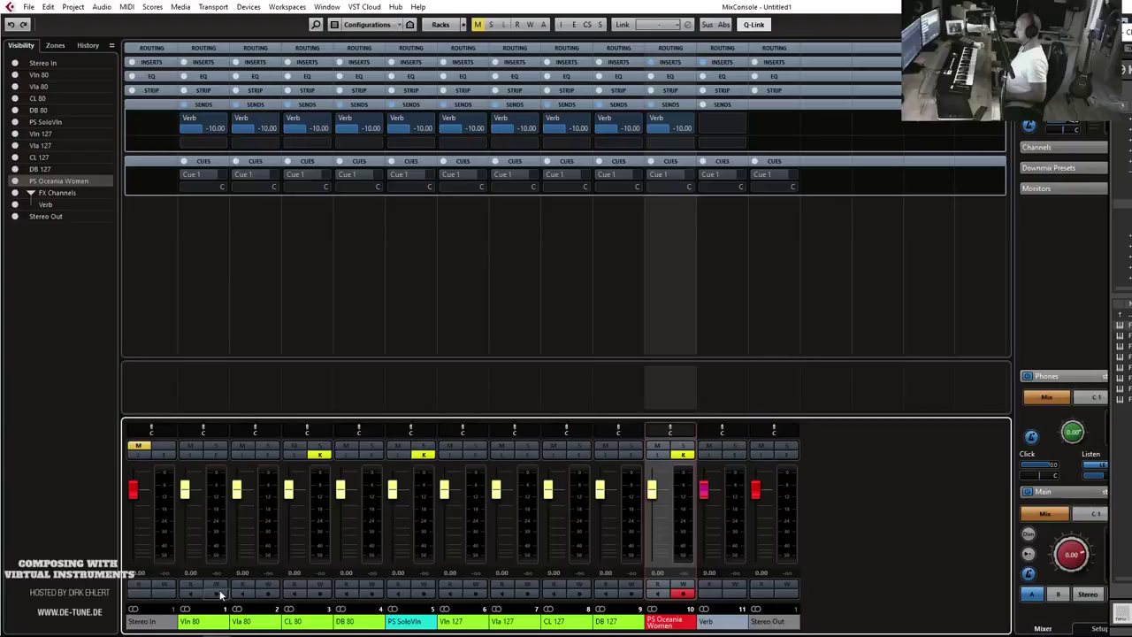
{"action": "left_click", "coordinate": [219, 542]}
{"action": "left_click", "coordinate": [375, 545], "text": "shift"}
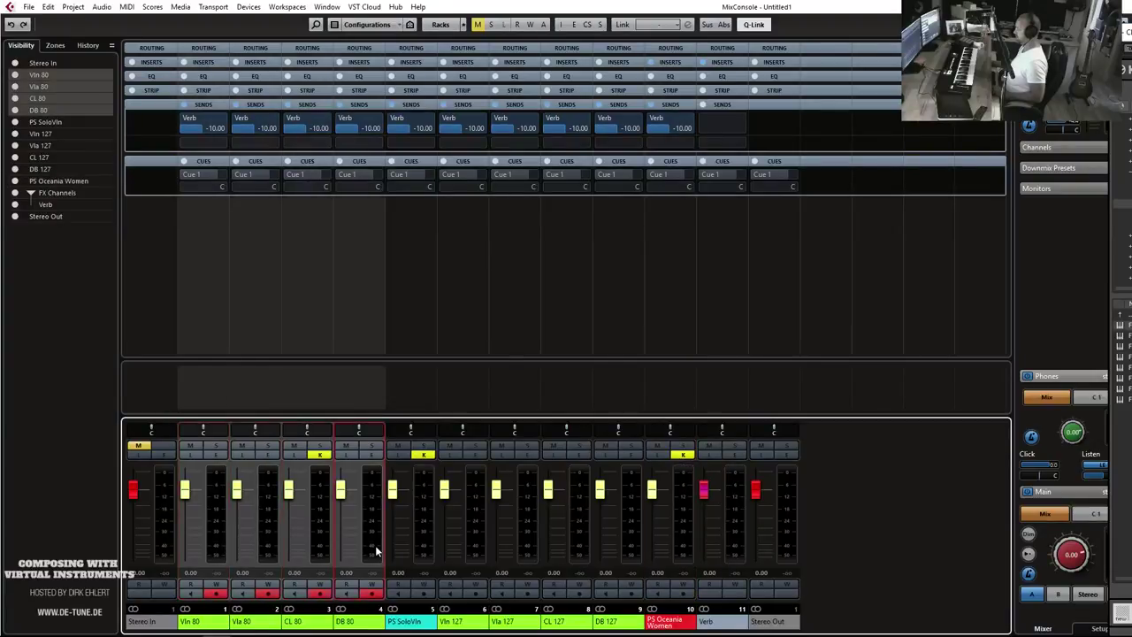
{"action": "left_click", "coordinate": [345, 574]}
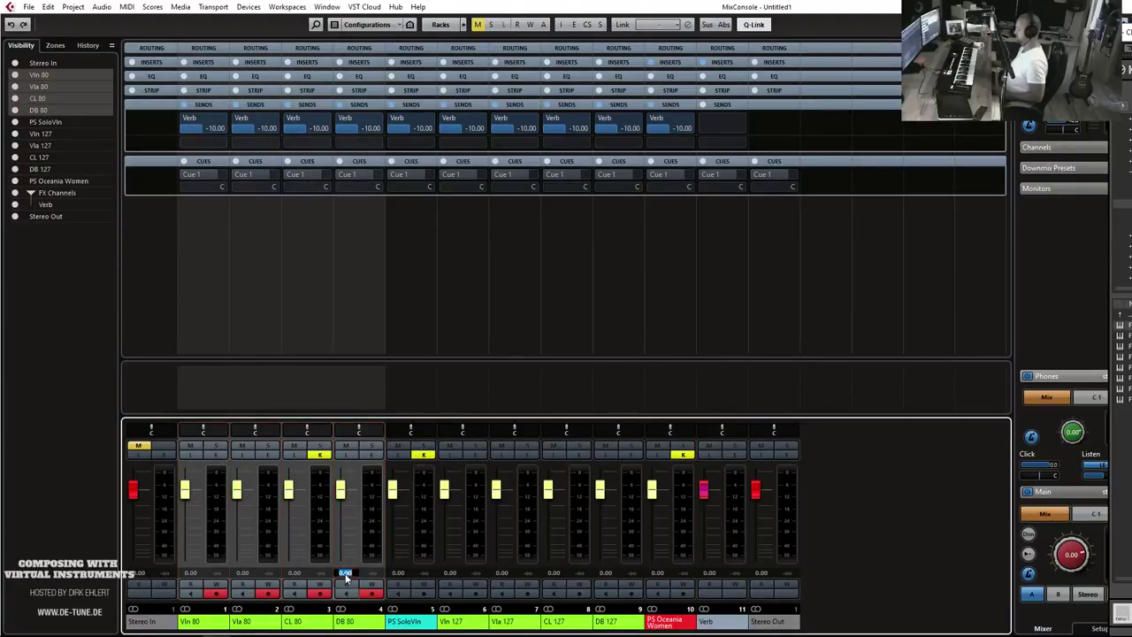
{"action": "type", "text": "-5"}
{"action": "key", "text": "Return"}
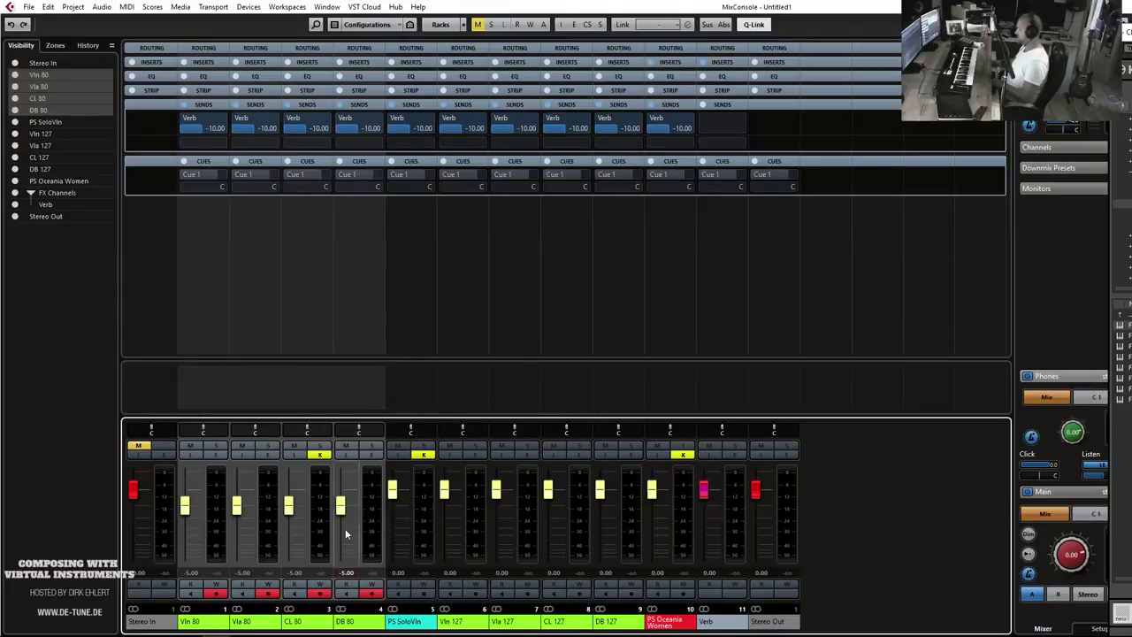
Load the Rock My Vocal preset into PS Oceania Women's CLA-76 compressor and close the mixer
{"action": "left_click", "coordinate": [485, 529]}
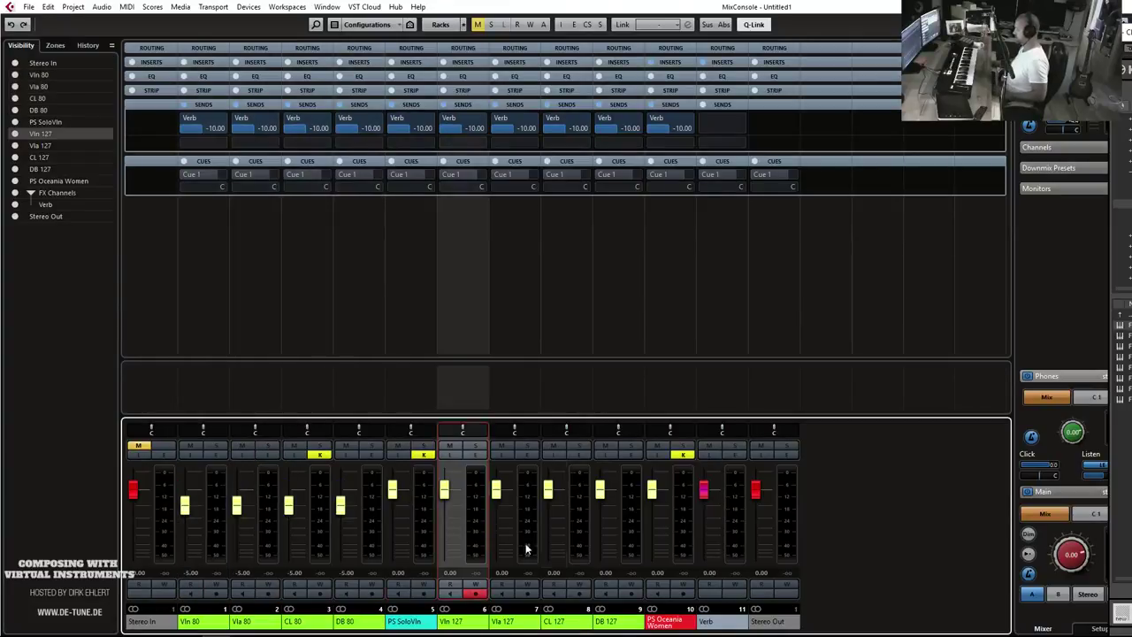
{"action": "left_click", "coordinate": [636, 543], "text": "shift"}
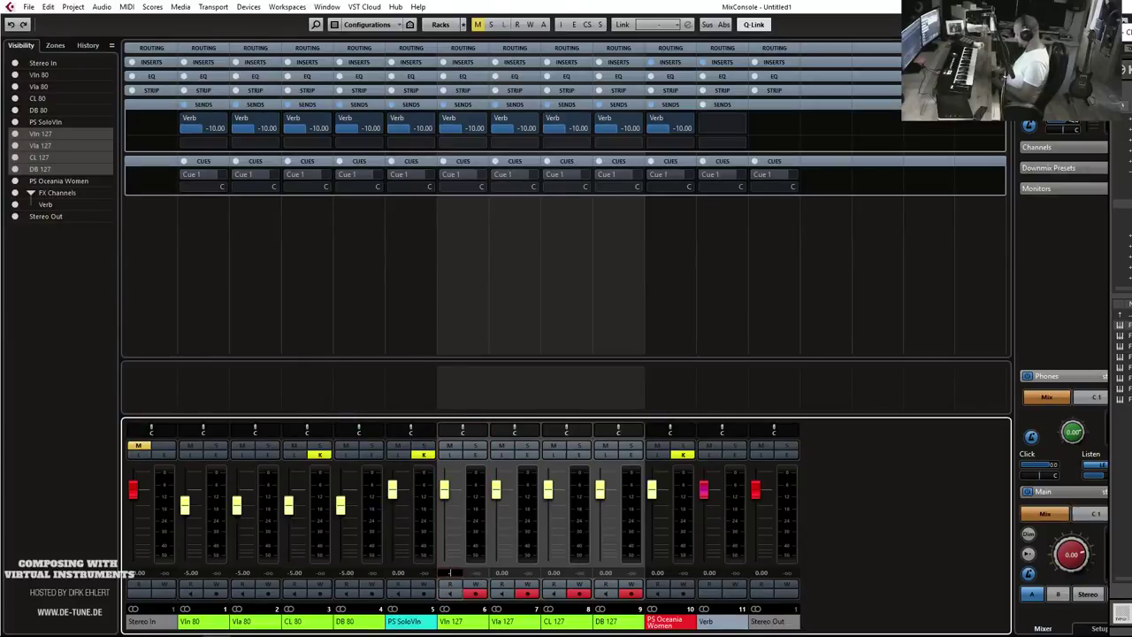
{"action": "left_click", "coordinate": [423, 533]}
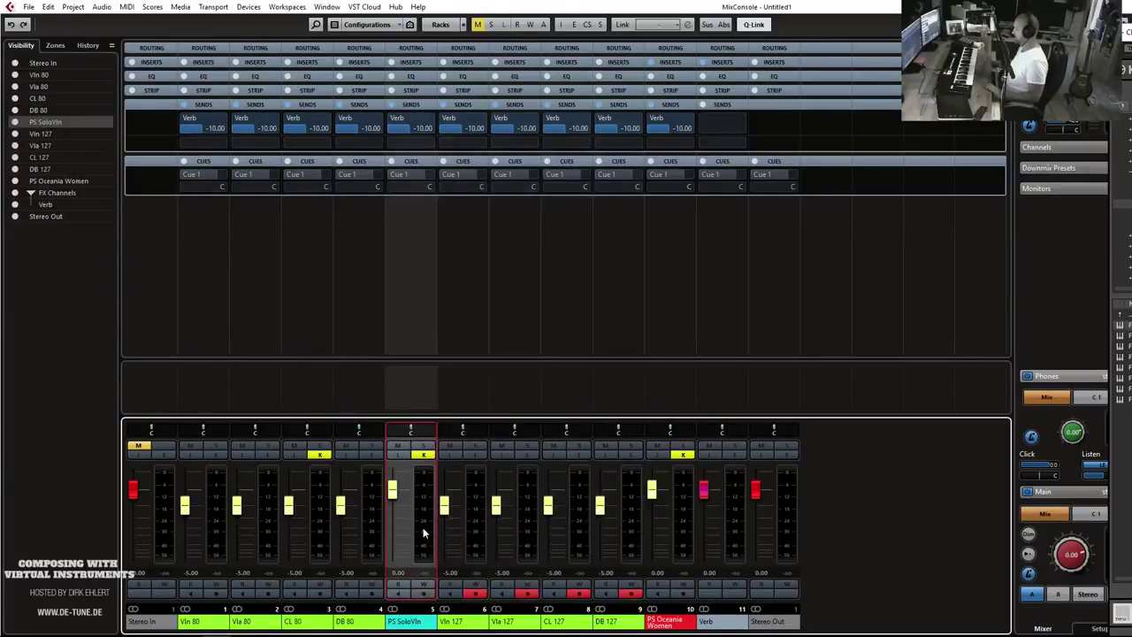
{"action": "left_click", "coordinate": [685, 533]}
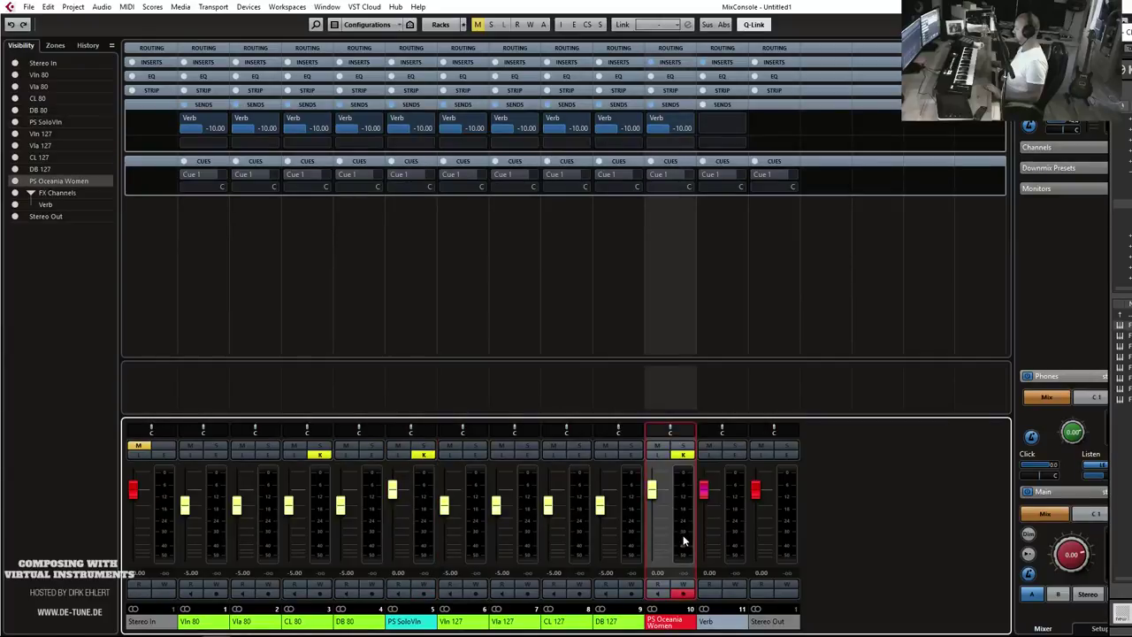
{"action": "left_click", "coordinate": [670, 63]}
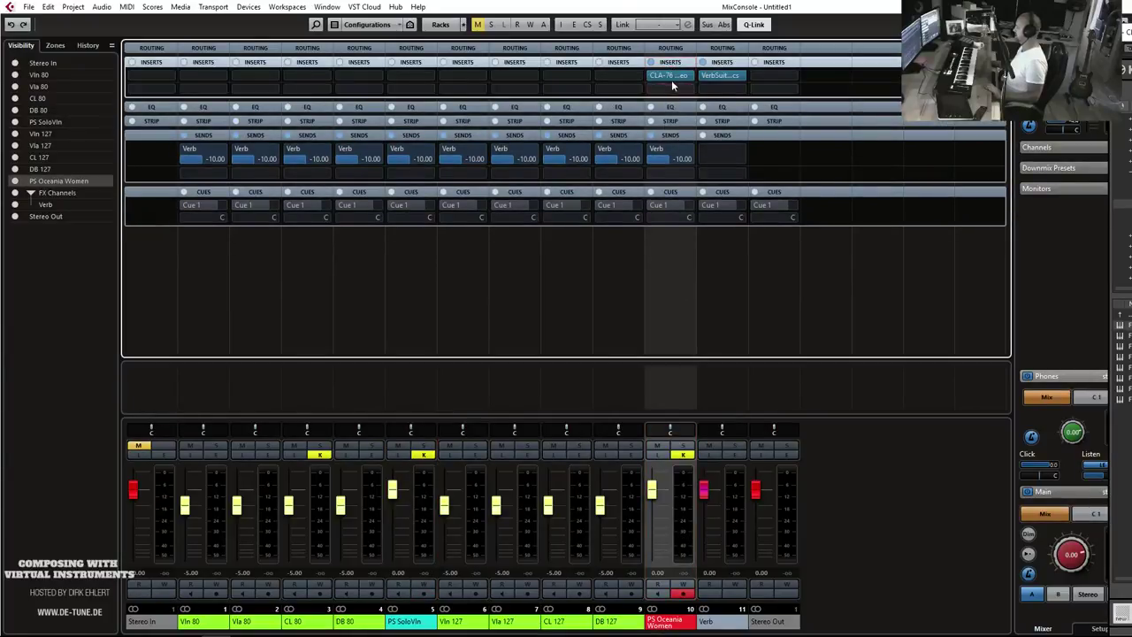
{"action": "left_click", "coordinate": [666, 78]}
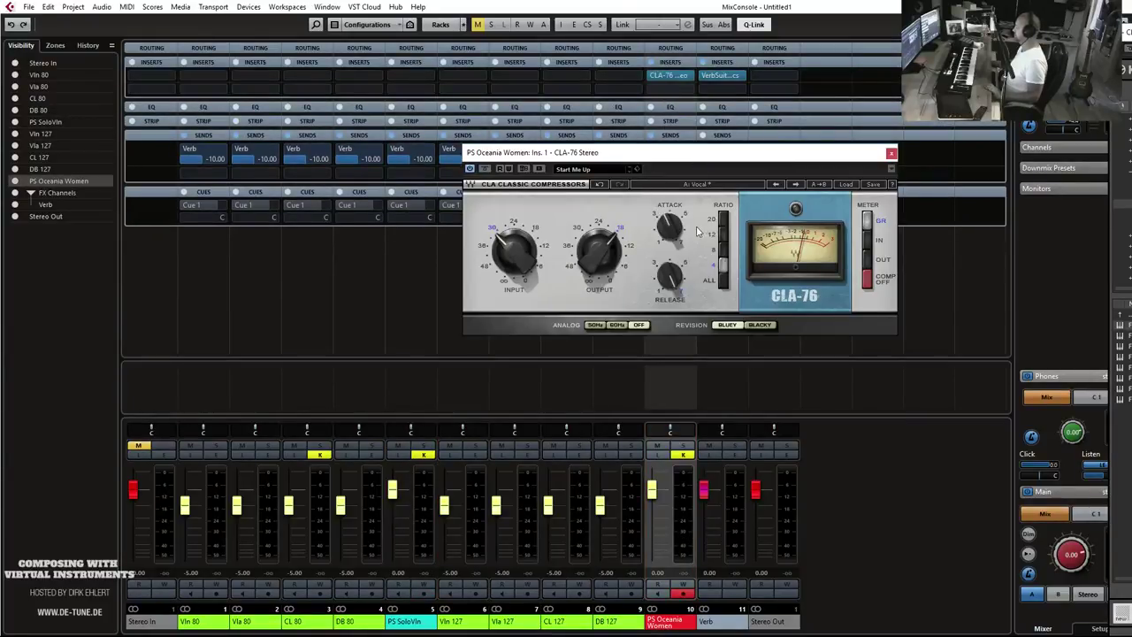
{"action": "left_click", "coordinate": [845, 185]}
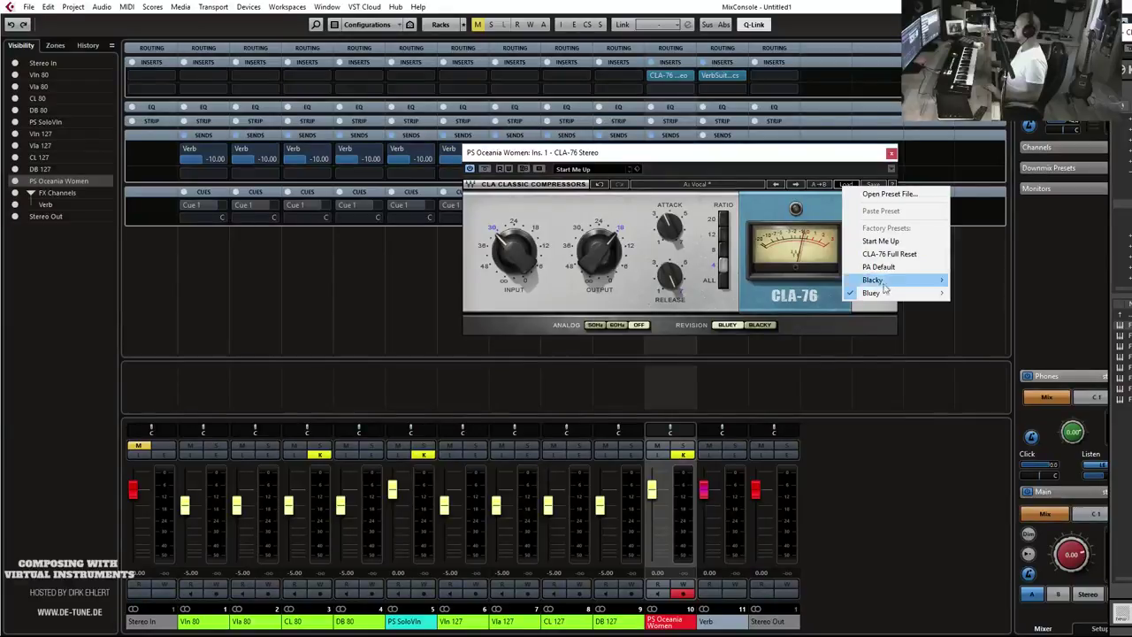
{"action": "mouse_move", "coordinate": [885, 293]}
{"action": "left_click", "coordinate": [990, 410]}
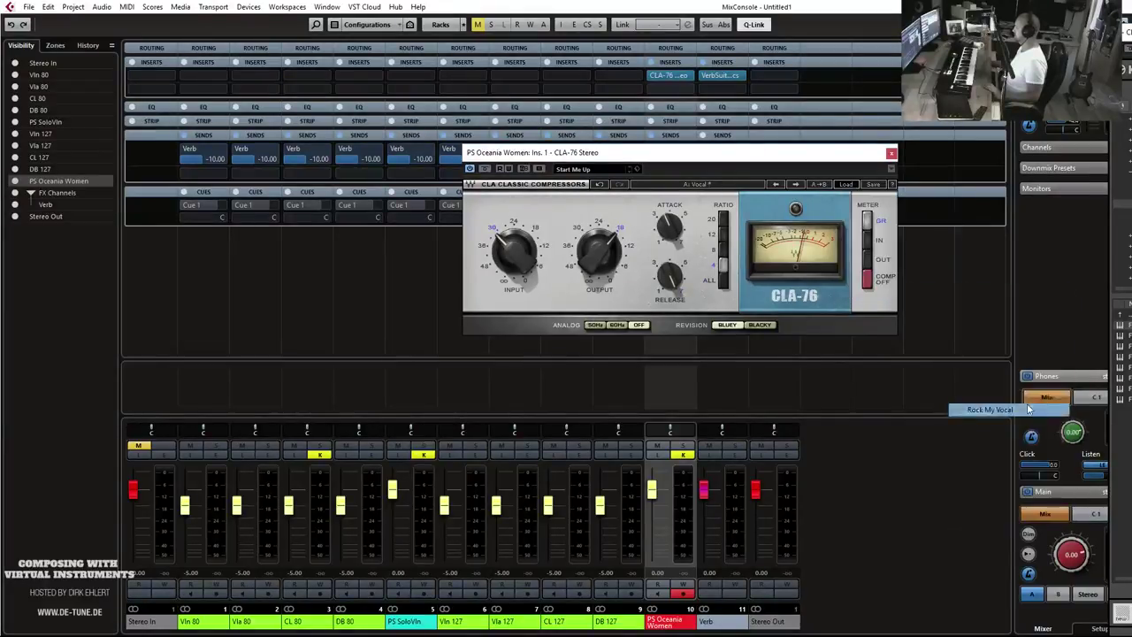
{"action": "left_click", "coordinate": [891, 154]}
{"action": "left_click", "coordinate": [1095, 7]}
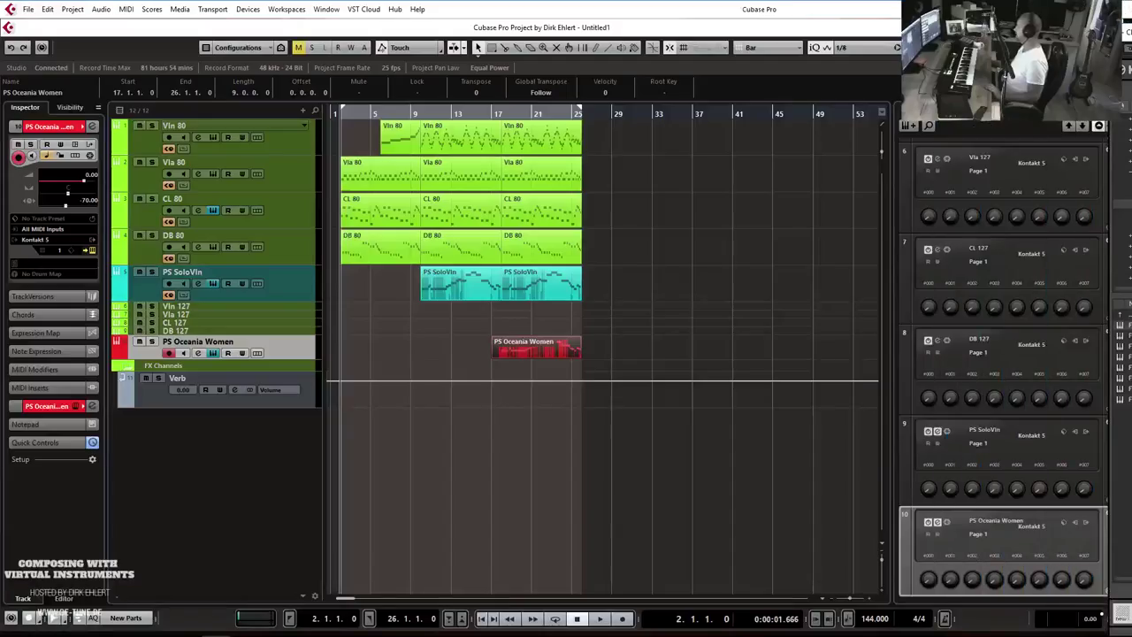
Start playback from bar 7
{"action": "left_click", "coordinate": [475, 115]}
{"action": "left_click", "coordinate": [396, 114]}
{"action": "key", "text": "space"}
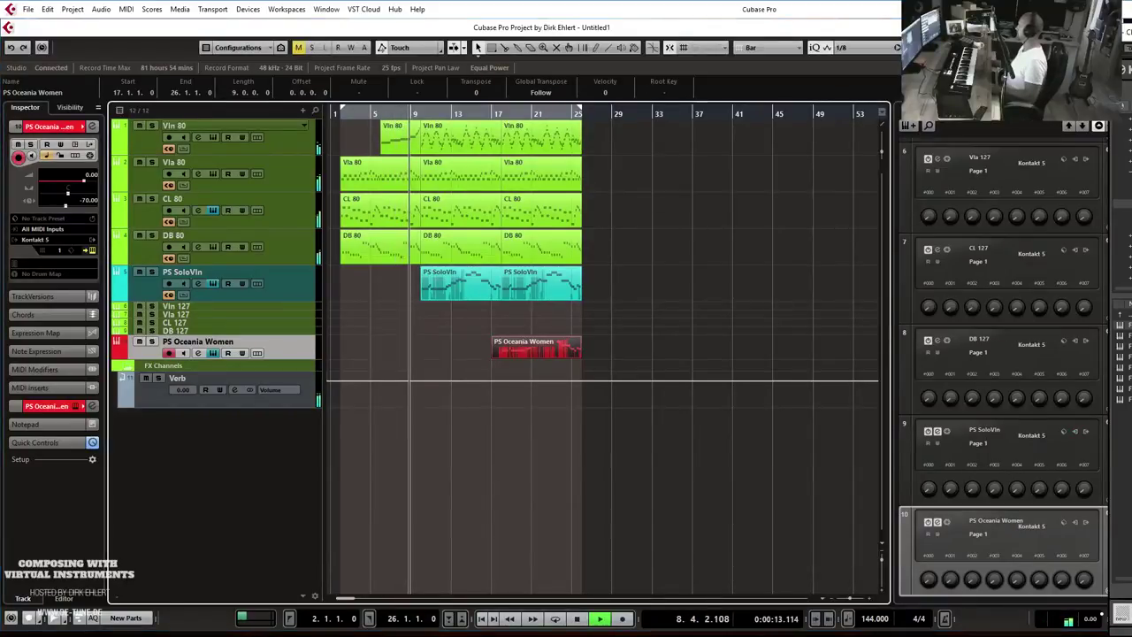
Lower PS SoloVln to -2.06 dB, PS Oceania Women to -2.79 dB and its Verb send to -3.66 dB
{"action": "key", "text": "F3"}
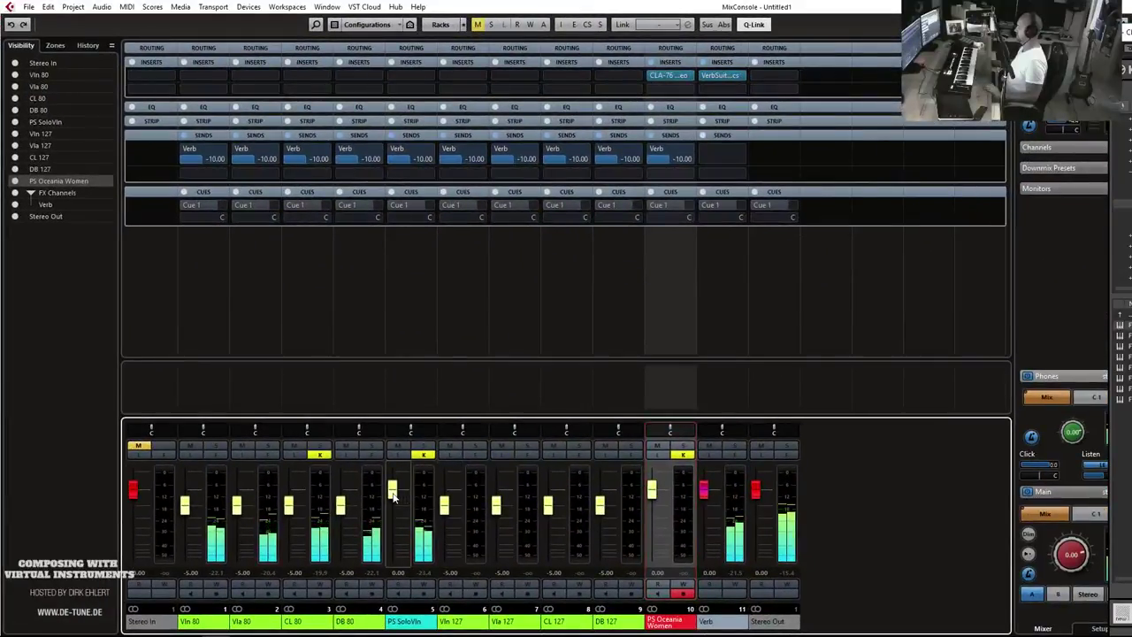
{"action": "left_click_drag", "start_coordinate": [393, 503], "coordinate": [394, 504]}
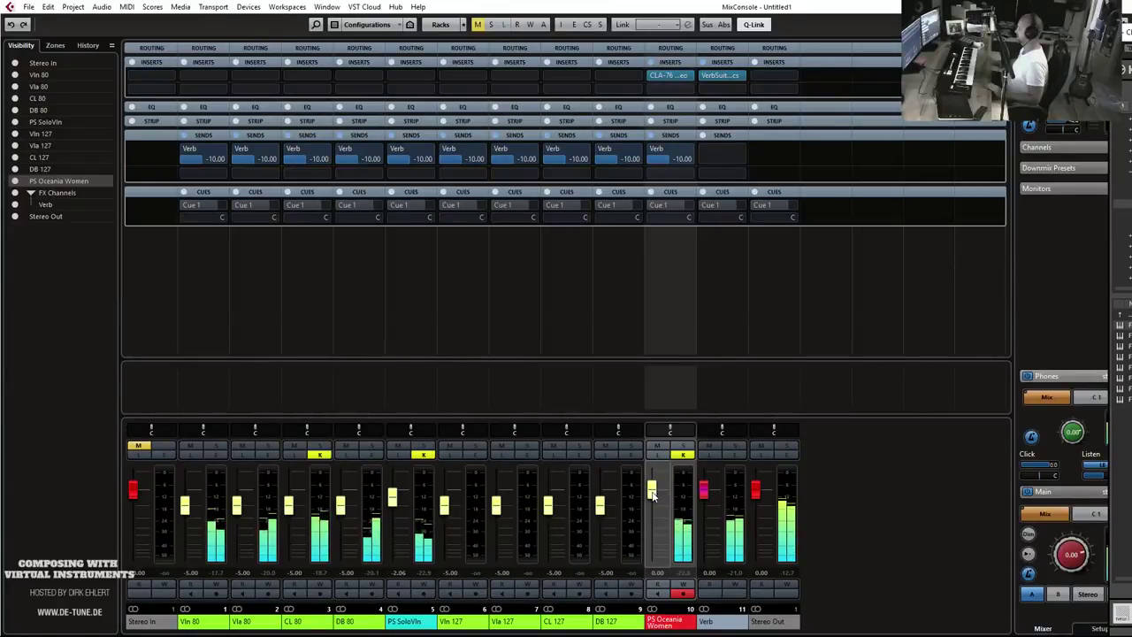
{"action": "left_click_drag", "start_coordinate": [669, 161], "coordinate": [679, 163]}
{"action": "left_click_drag", "start_coordinate": [652, 496], "coordinate": [652, 503]}
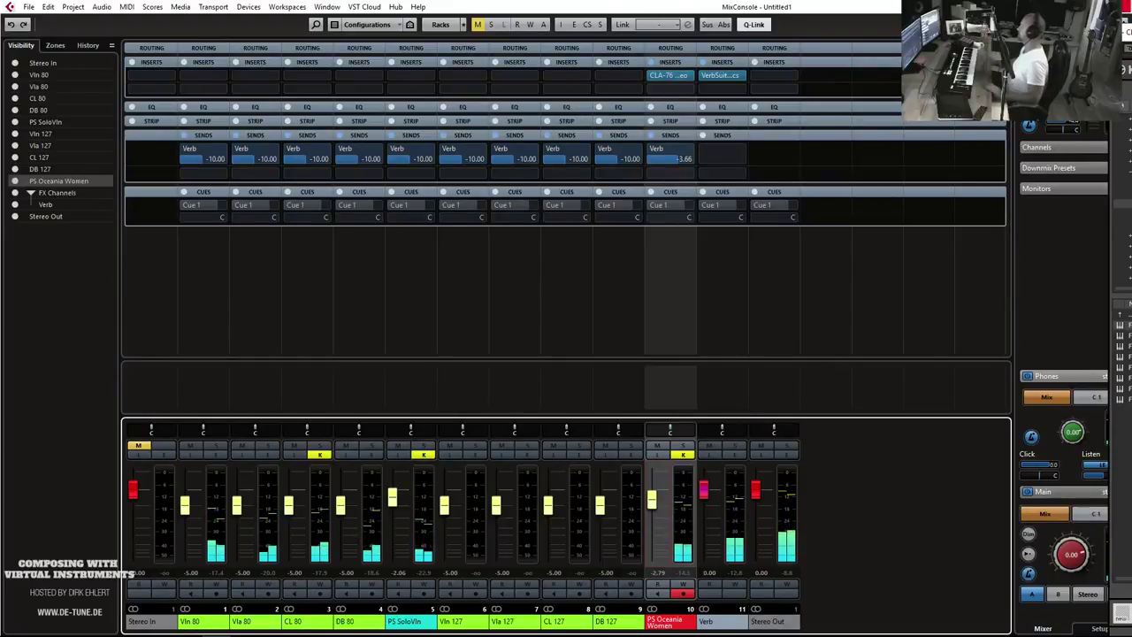
{"action": "left_click_drag", "start_coordinate": [1018, 7], "coordinate": [1131, 73]}
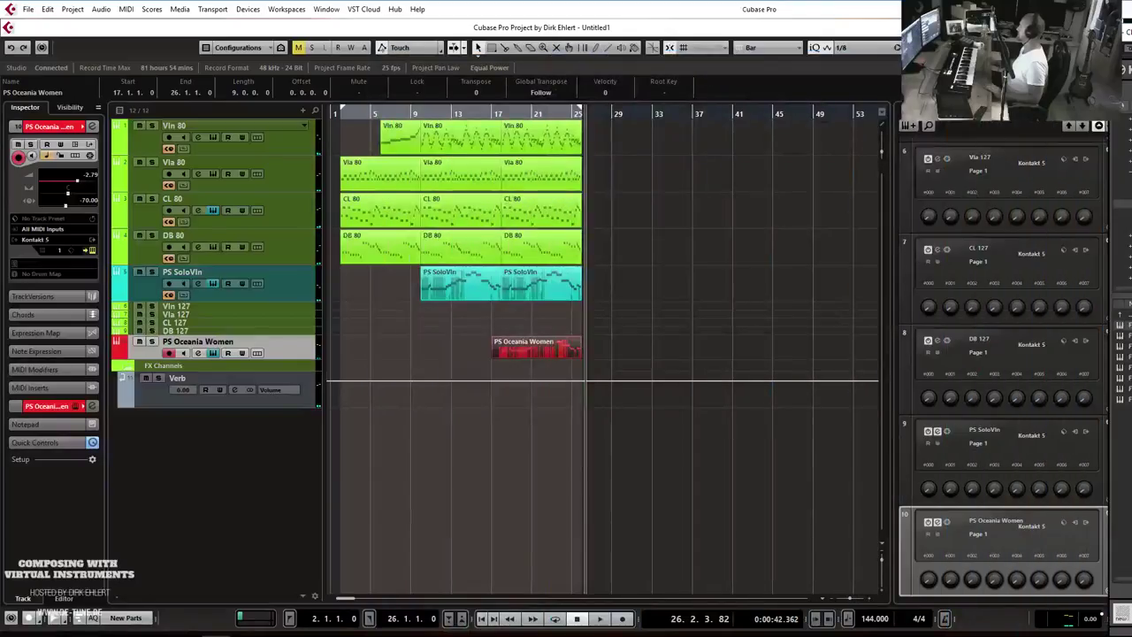
Copy the opening Vla, CL and DB 80 parts to just after bar 25
{"action": "left_click", "coordinate": [675, 189]}
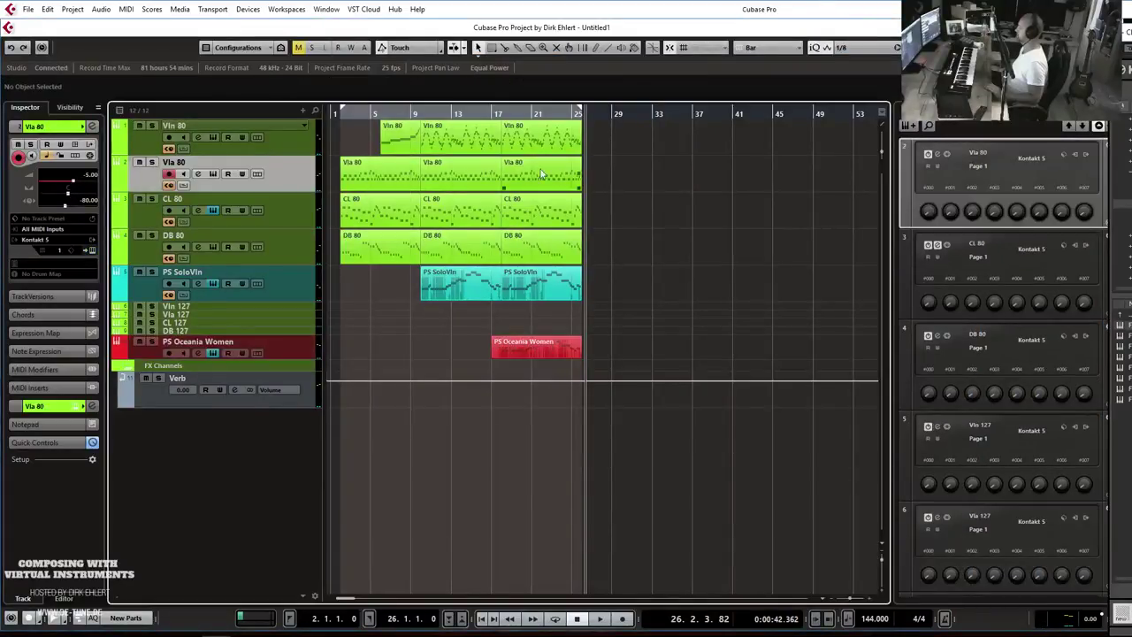
{"action": "left_click_drag", "start_coordinate": [351, 151], "coordinate": [351, 263]}
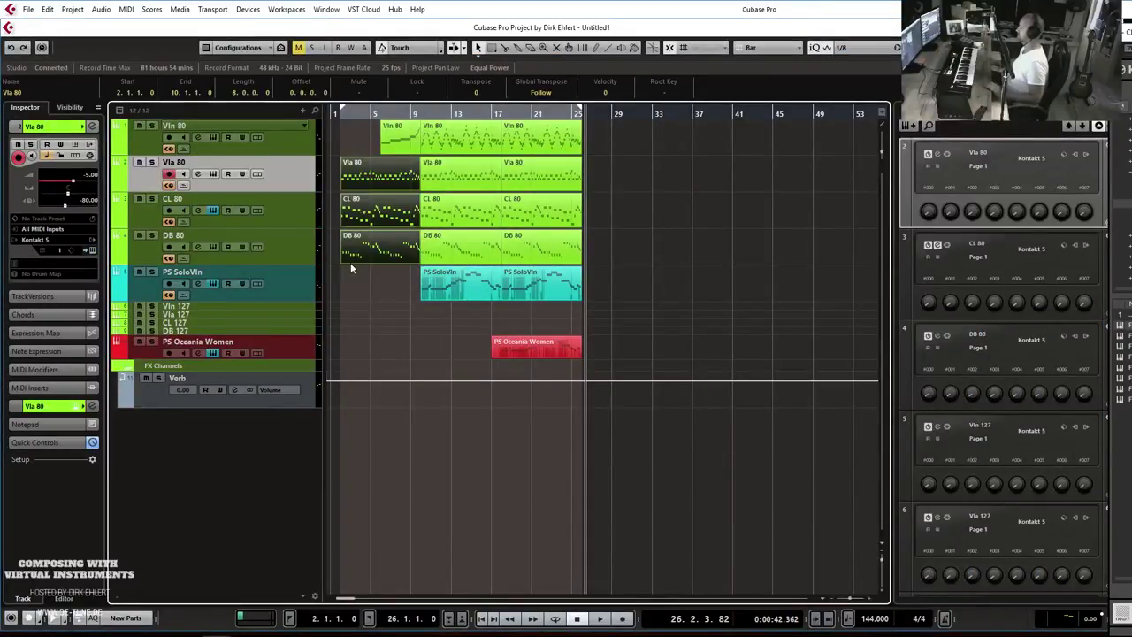
{"action": "left_click_drag", "start_coordinate": [368, 180], "coordinate": [599, 189]}
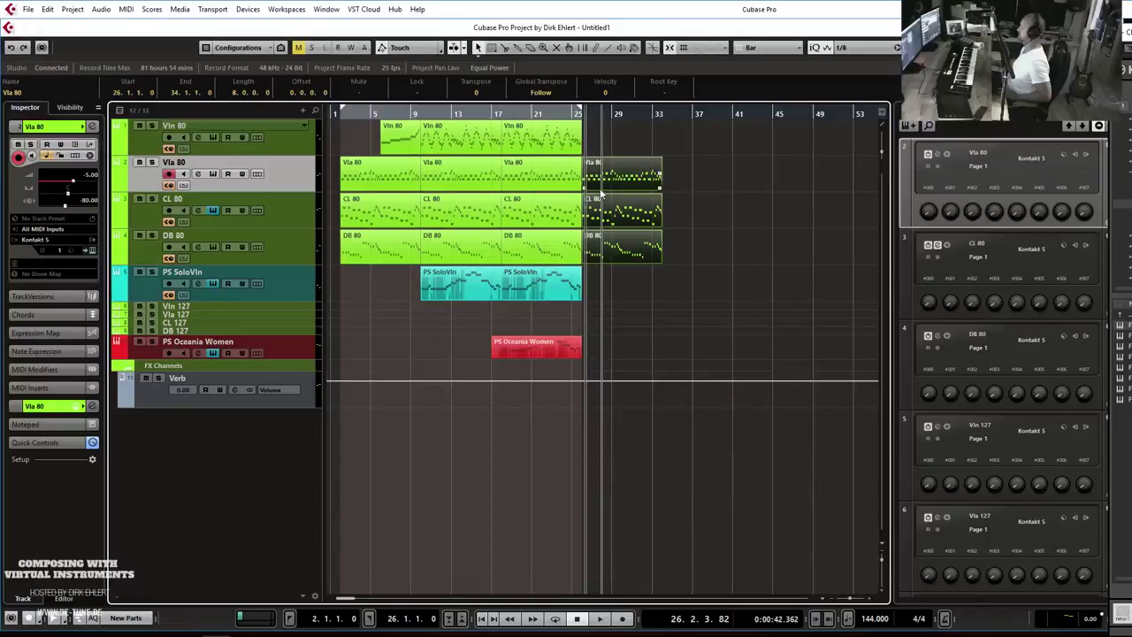
Audition the copied parts during playback, zooming in and out, then bring up the mixer
{"action": "key", "text": "space"}
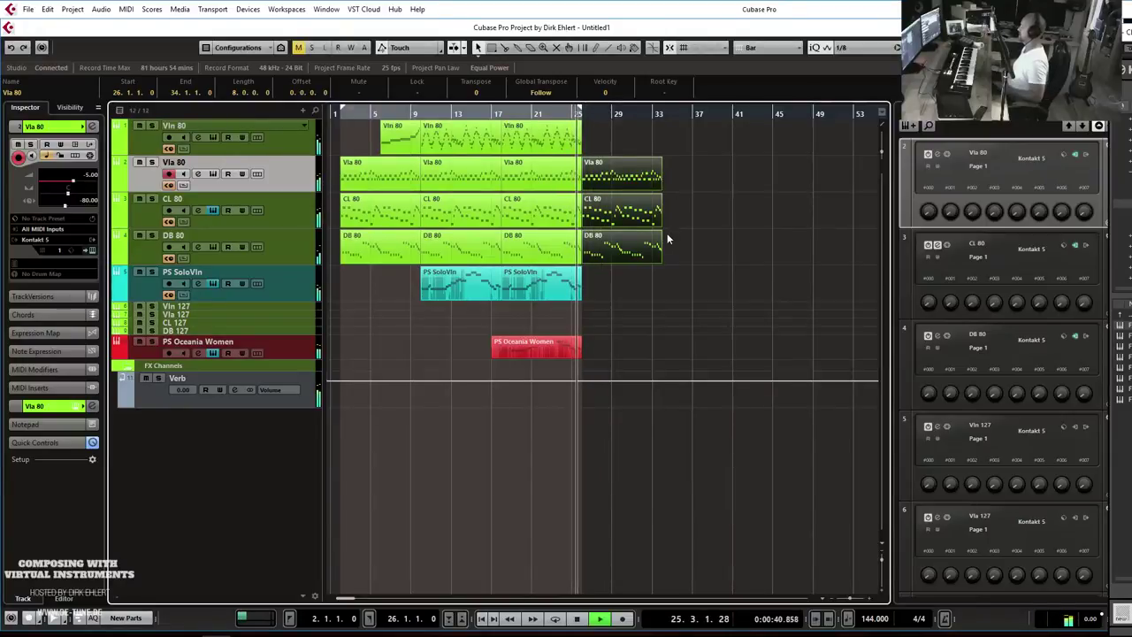
{"action": "key", "text": "h"}
{"action": "key", "text": "h"}
{"action": "key", "text": "h"}
{"action": "key", "text": "h"}
{"action": "key", "text": "h"}
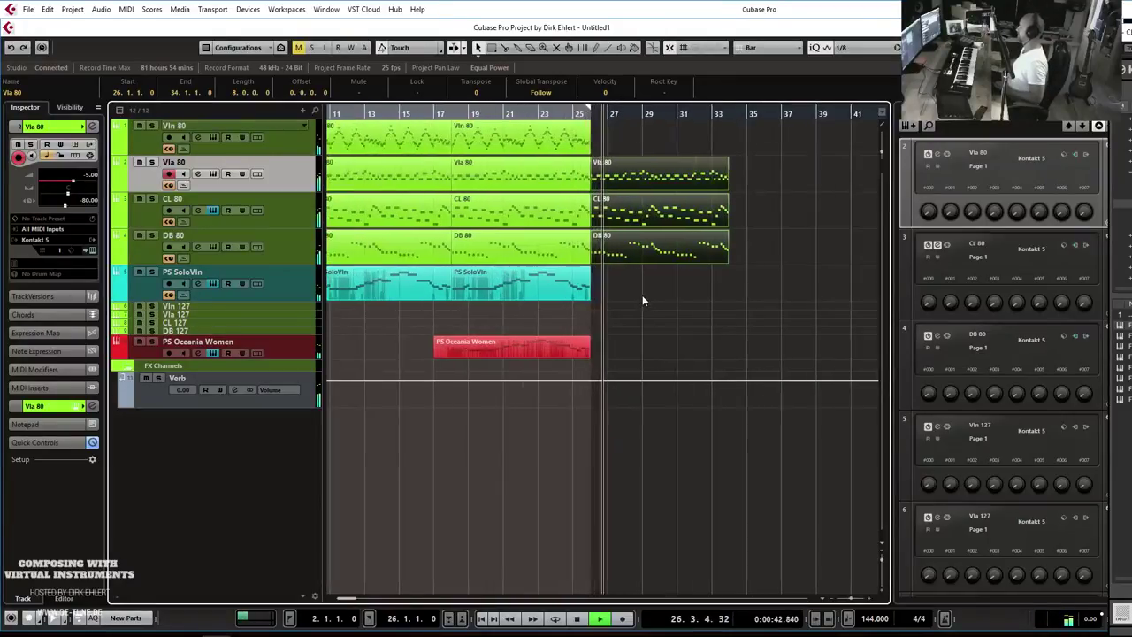
{"action": "key", "text": "g"}
{"action": "key", "text": "g"}
{"action": "key", "text": "g"}
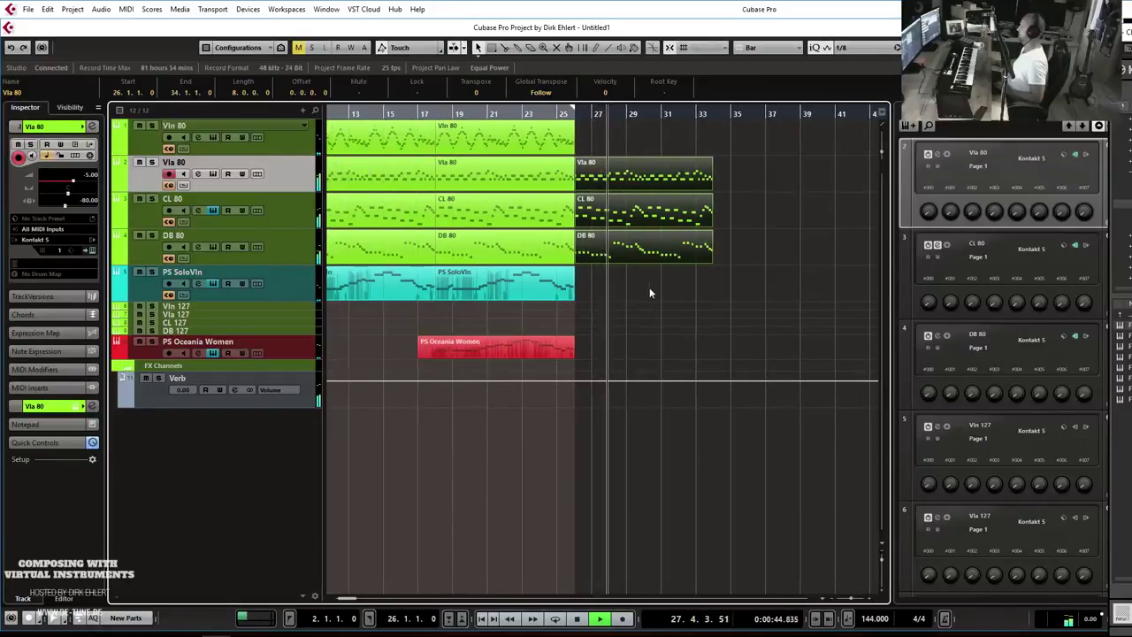
{"action": "key", "text": "h"}
{"action": "key", "text": "h"}
{"action": "key", "text": "h"}
{"action": "key", "text": "h"}
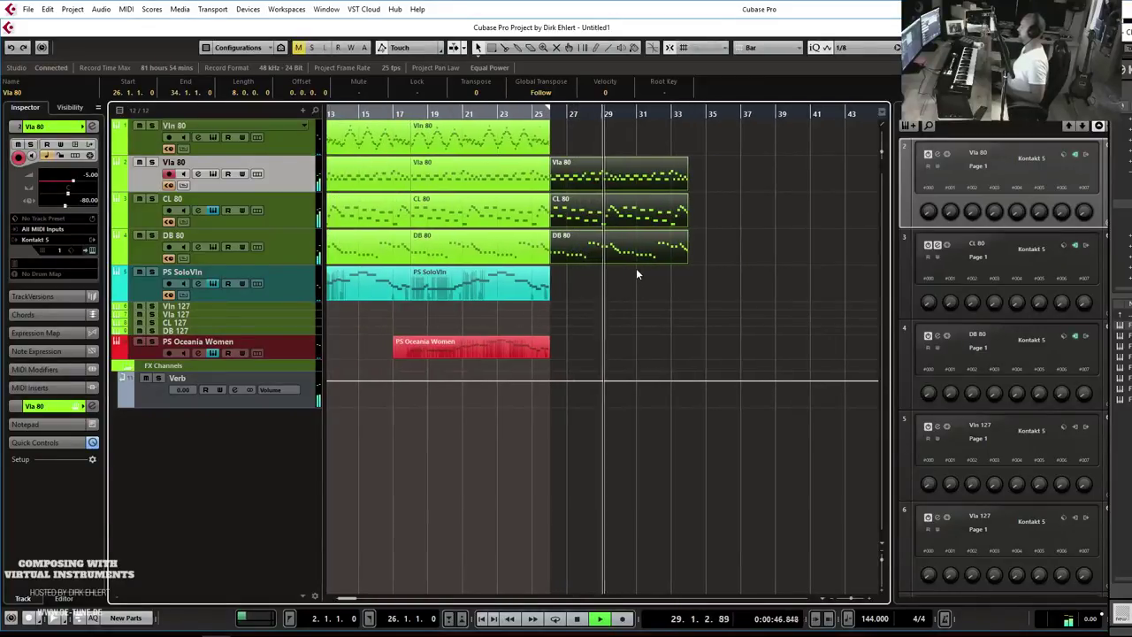
{"action": "key", "text": "g"}
{"action": "key", "text": "g"}
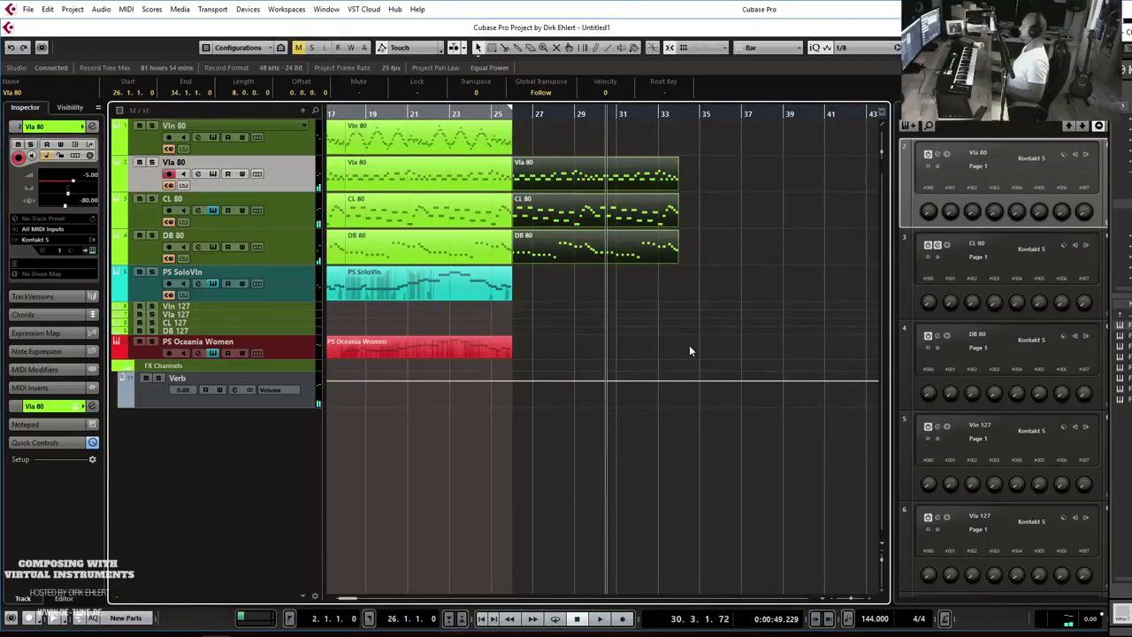
{"action": "key", "text": "F3"}
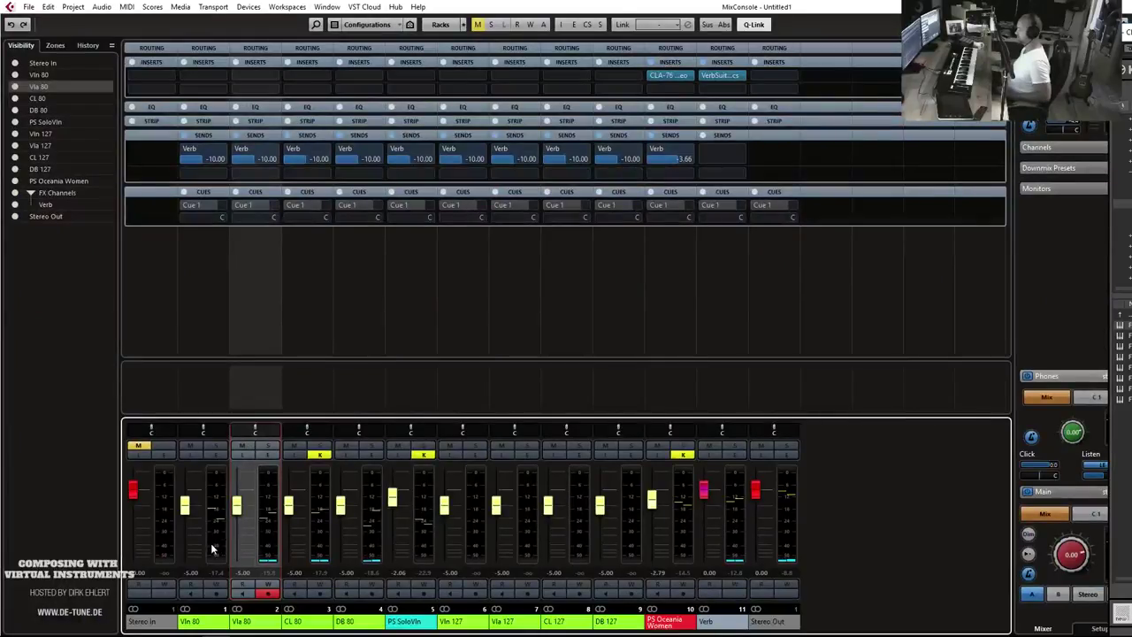
Add a group channel for Vln 80 through DB 80, keeping Stereo Out as its output
{"action": "left_click", "coordinate": [212, 548]}
{"action": "left_click", "coordinate": [363, 544], "text": "shift"}
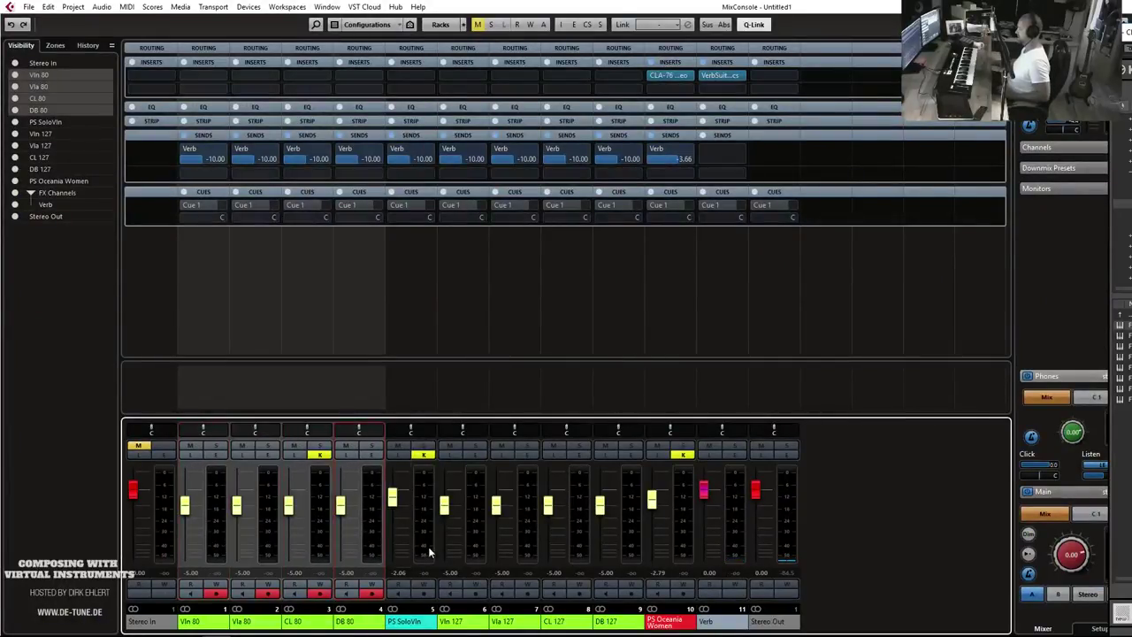
{"action": "right_click", "coordinate": [350, 529]}
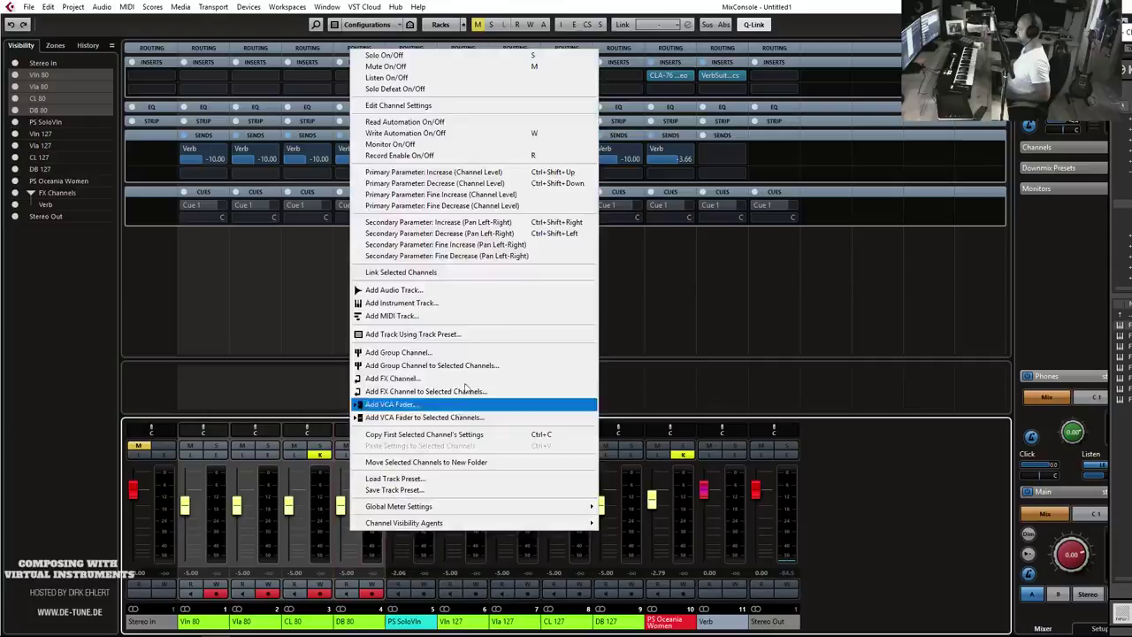
{"action": "left_click", "coordinate": [468, 364]}
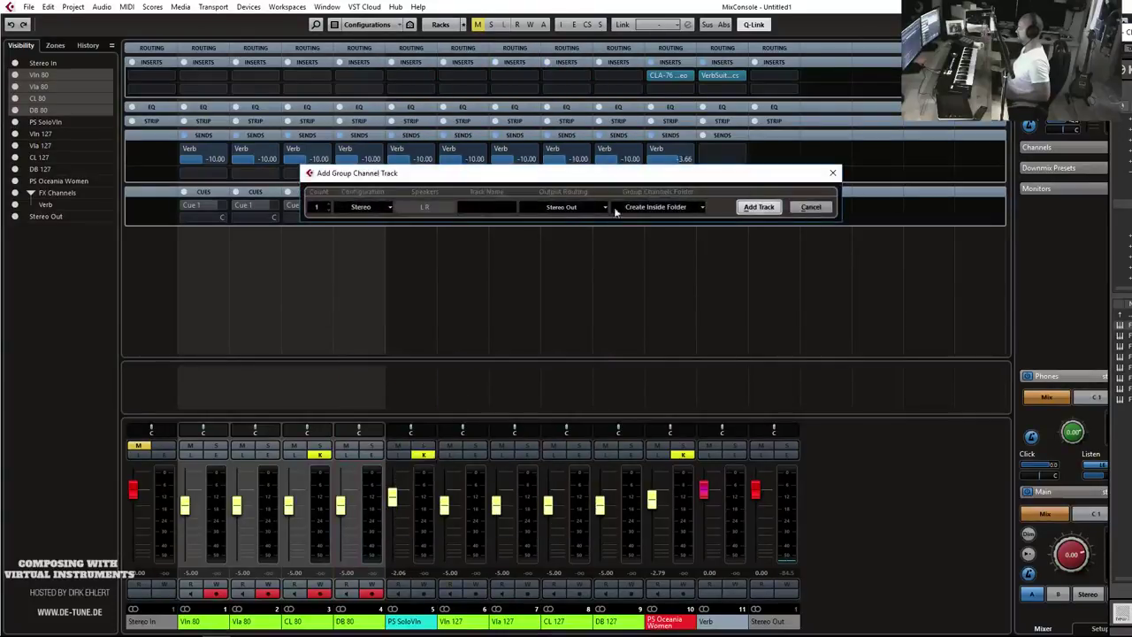
{"action": "left_click", "coordinate": [557, 207]}
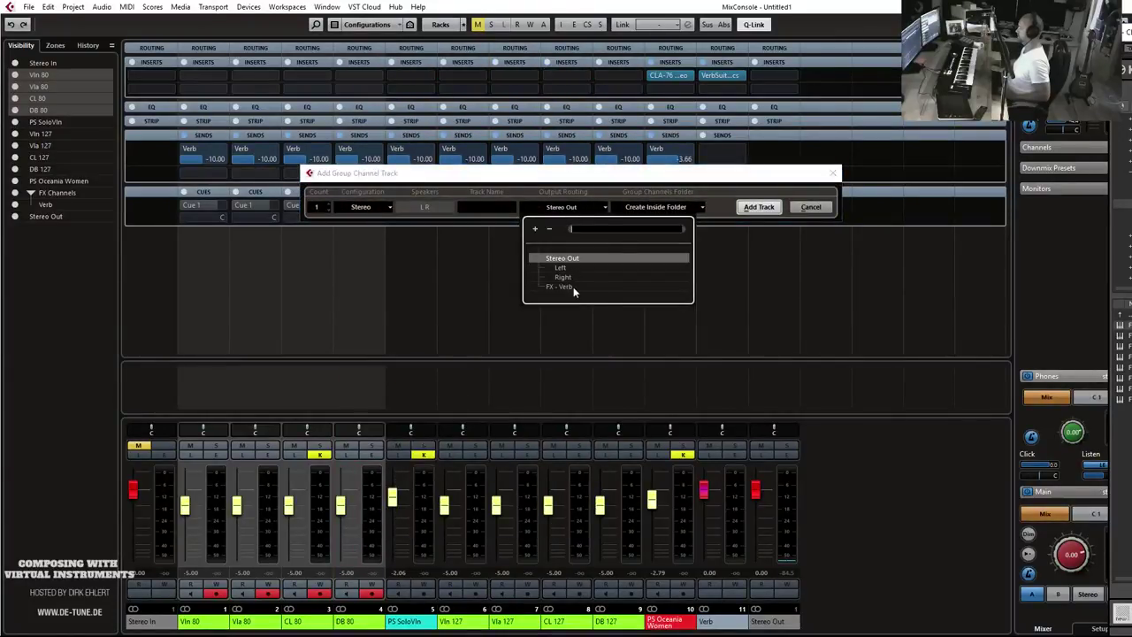
{"action": "left_click", "coordinate": [578, 206]}
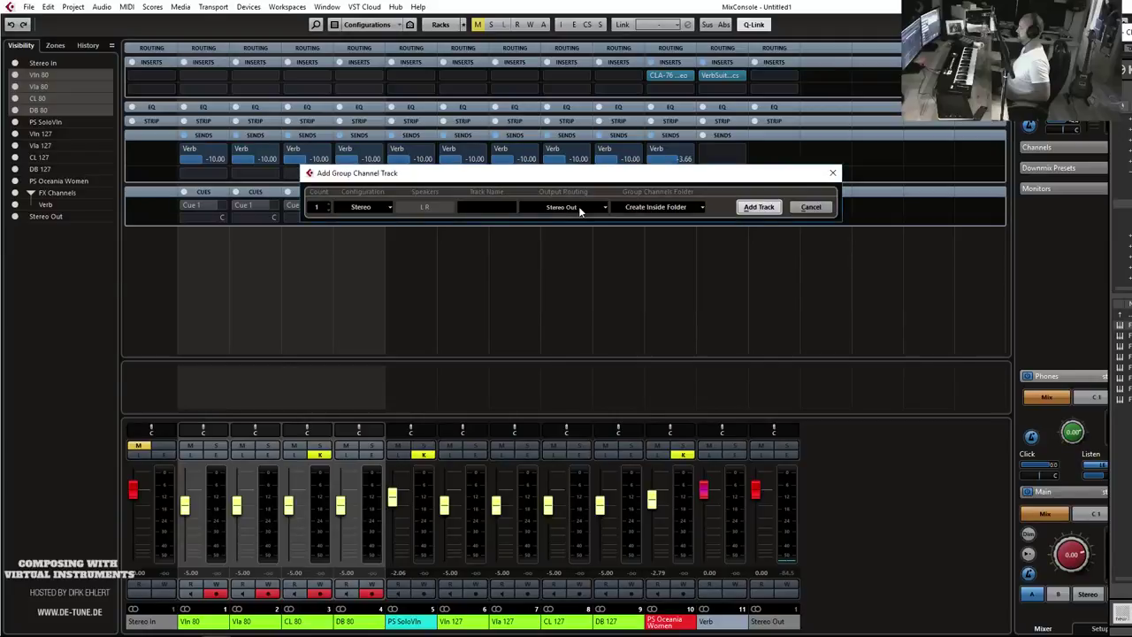
Name the group 'Fluid Shorts', place it outside a folder and create it
{"action": "left_click", "coordinate": [484, 205]}
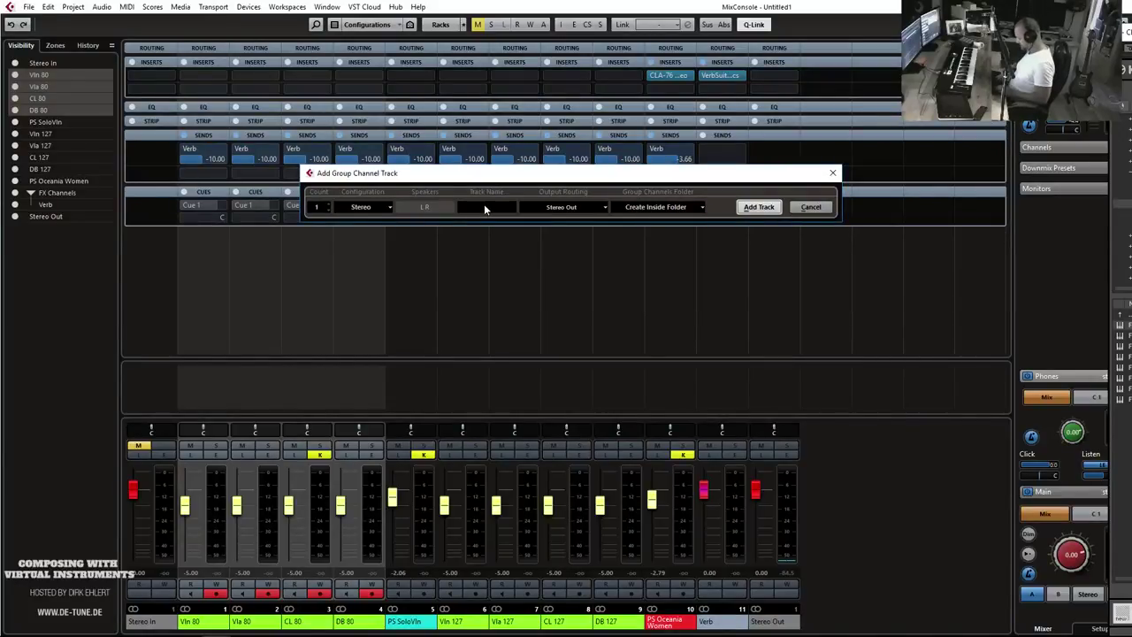
{"action": "type", "text": "Fluid Shorts"}
{"action": "key", "text": "Return"}
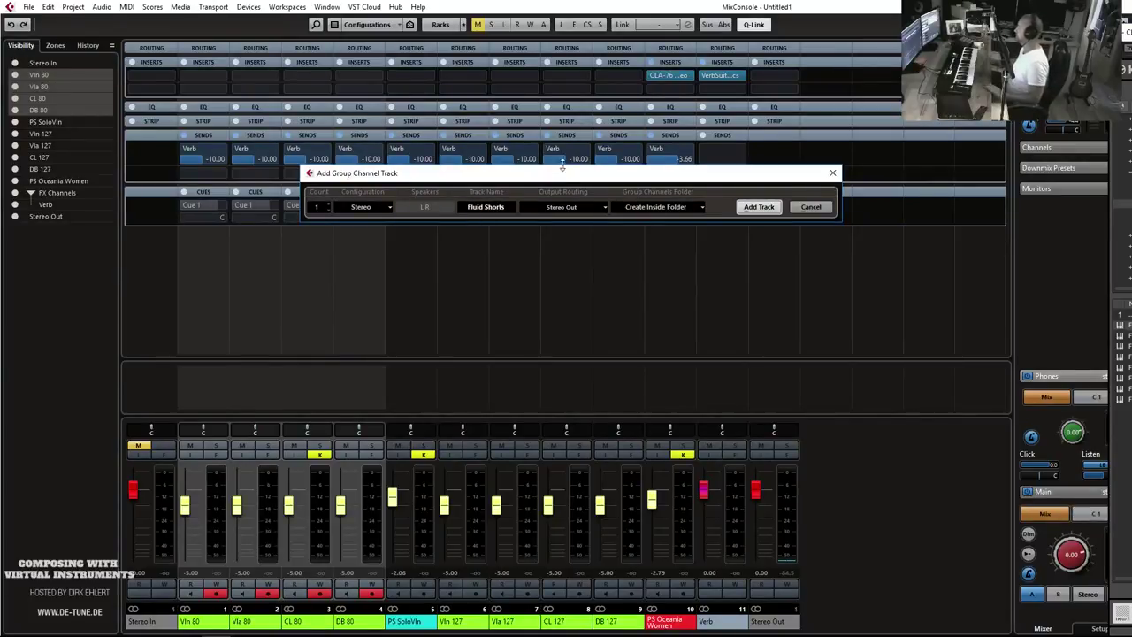
{"action": "left_click", "coordinate": [676, 207]}
{"action": "left_click", "coordinate": [672, 220]}
{"action": "left_click", "coordinate": [673, 209]}
{"action": "left_click", "coordinate": [690, 232]}
{"action": "left_click", "coordinate": [761, 208]}
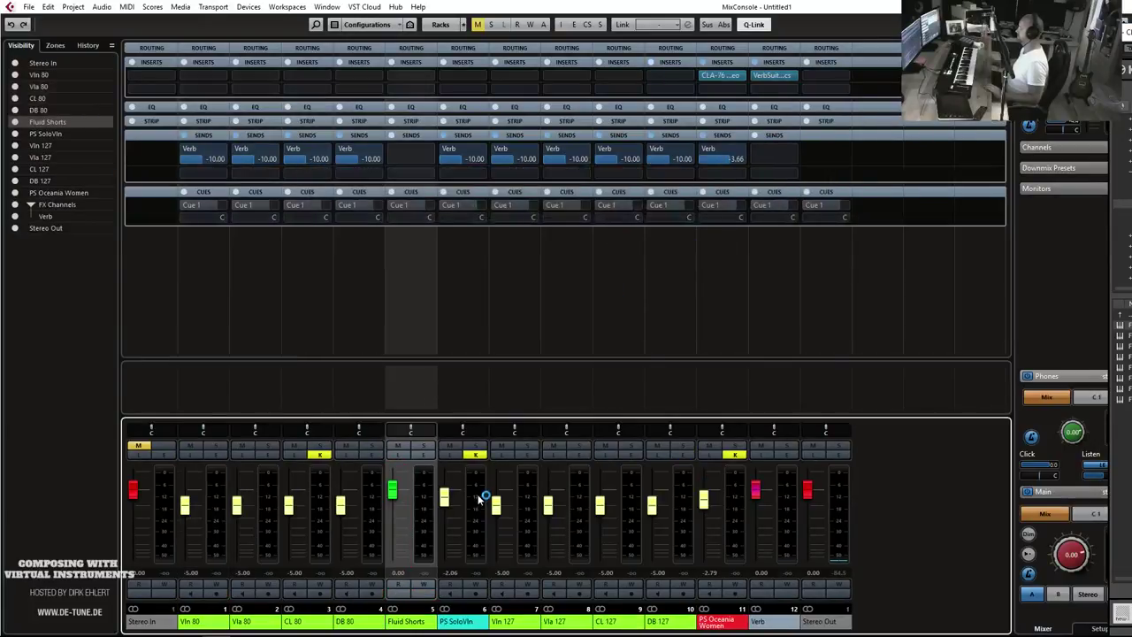
Delete the Vln, Vla, CL and DB 127 tracks, then select DB 80 and reopen the mixer
{"action": "left_click", "coordinate": [528, 549]}
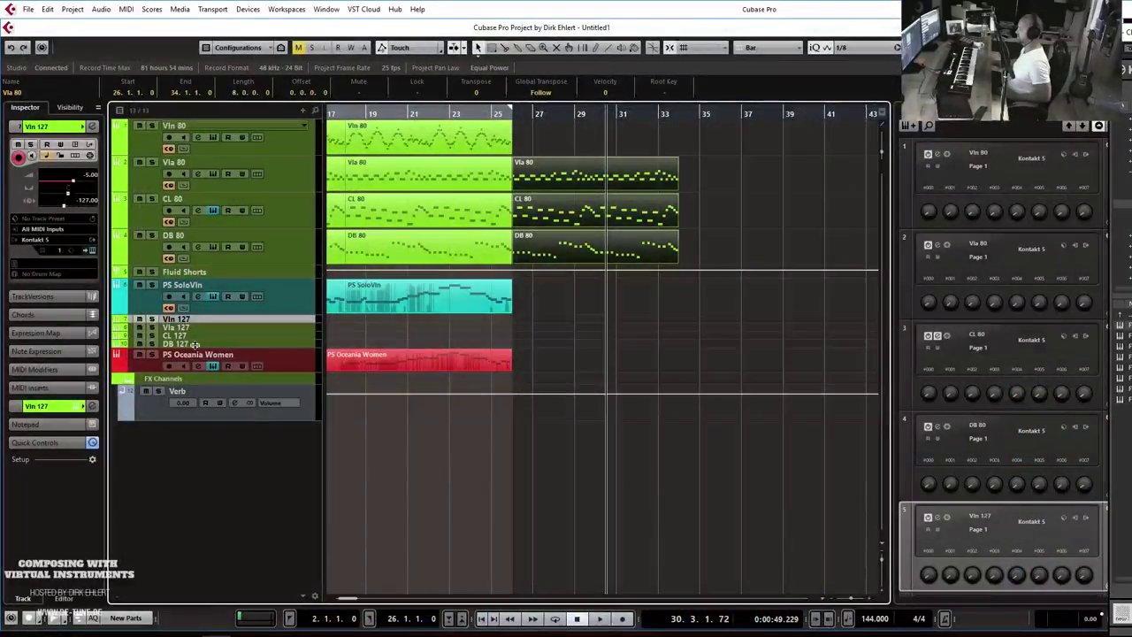
{"action": "left_click", "coordinate": [197, 344], "text": "shift"}
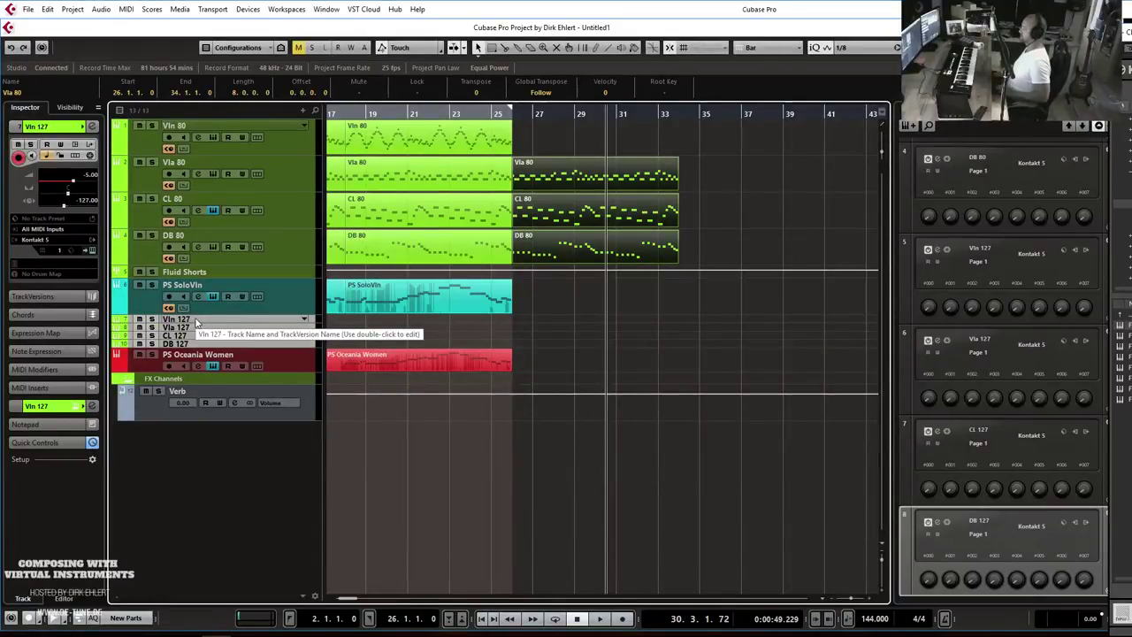
{"action": "key", "text": "Delete"}
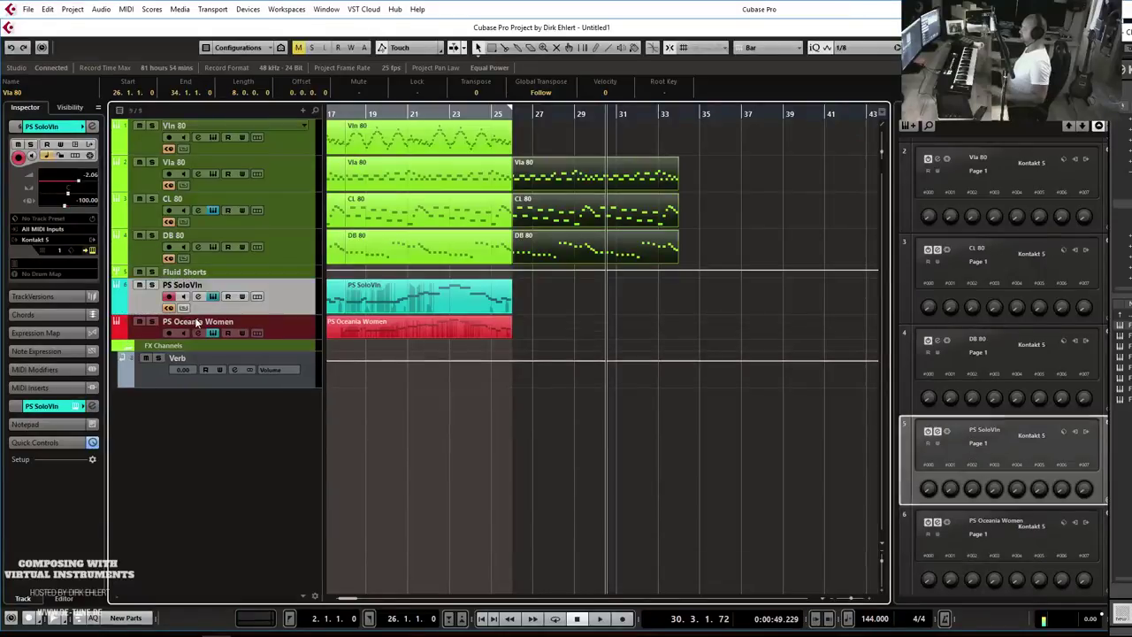
{"action": "left_click", "coordinate": [278, 245]}
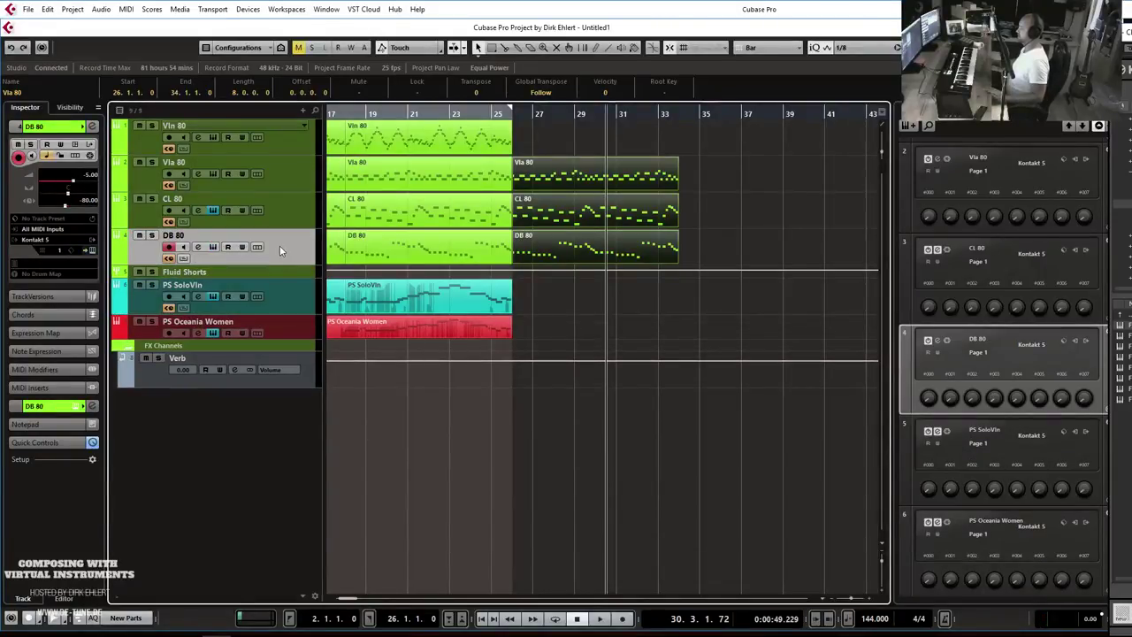
{"action": "key", "text": "F3"}
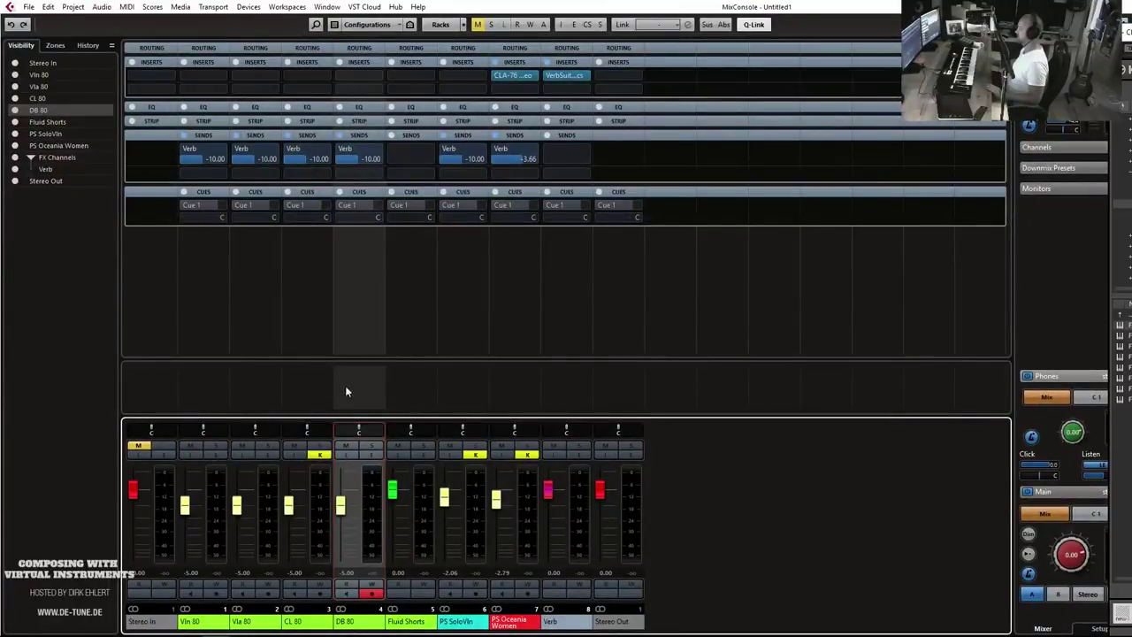
Play the project and solo the Fluid Shorts group to audition it
{"action": "left_click", "coordinate": [425, 526]}
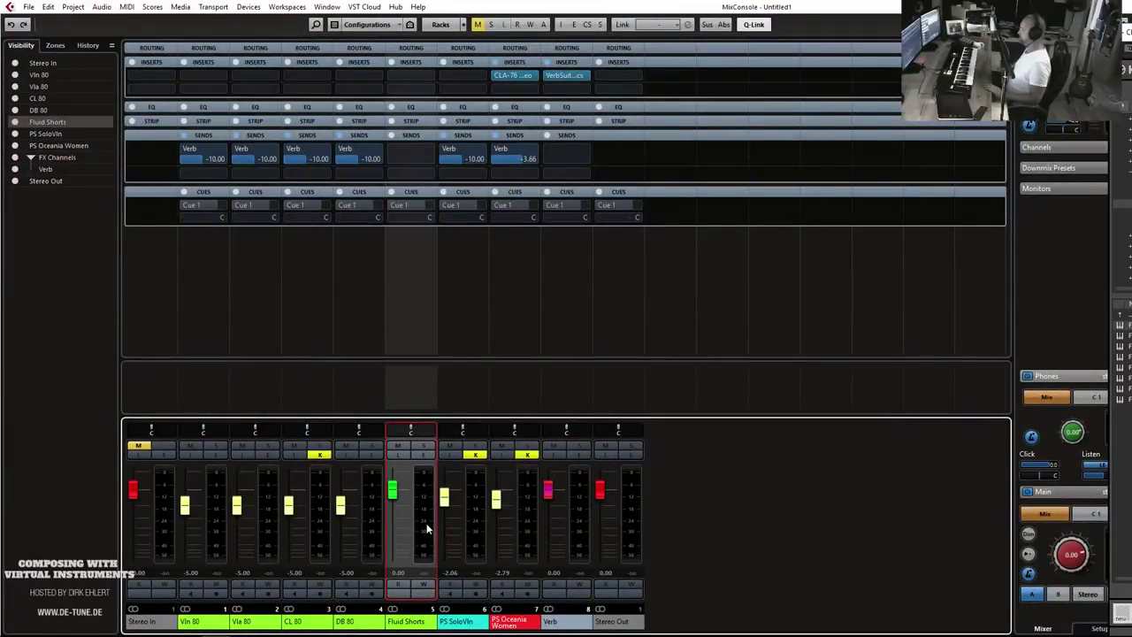
{"action": "key", "text": "space"}
{"action": "left_click", "coordinate": [424, 445]}
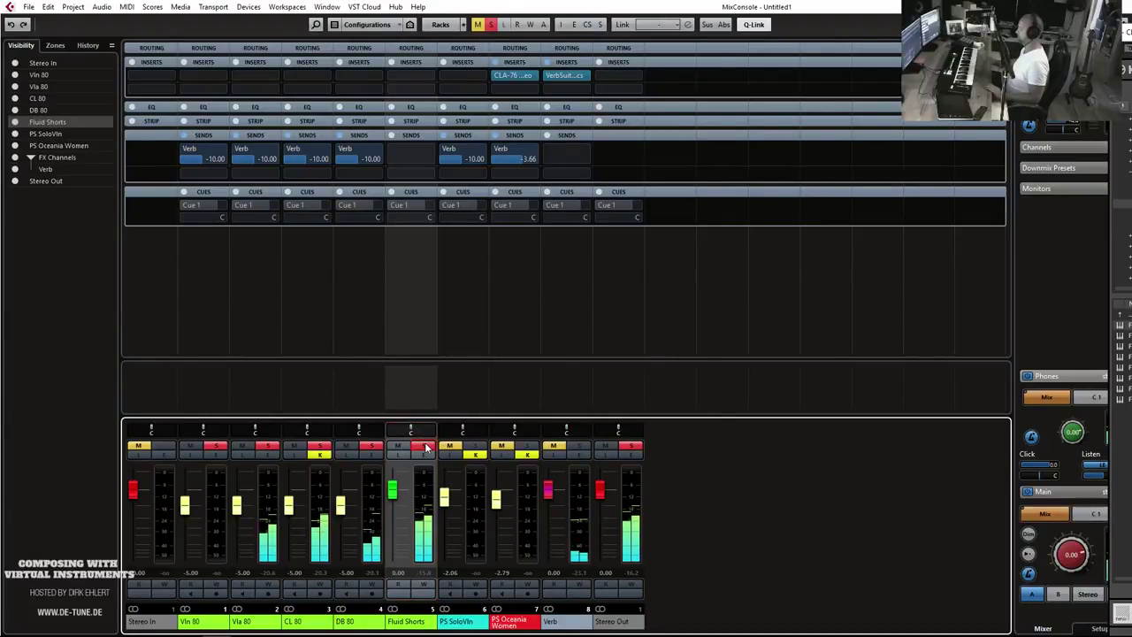
{"action": "left_click", "coordinate": [425, 445]}
{"action": "left_click", "coordinate": [307, 50]}
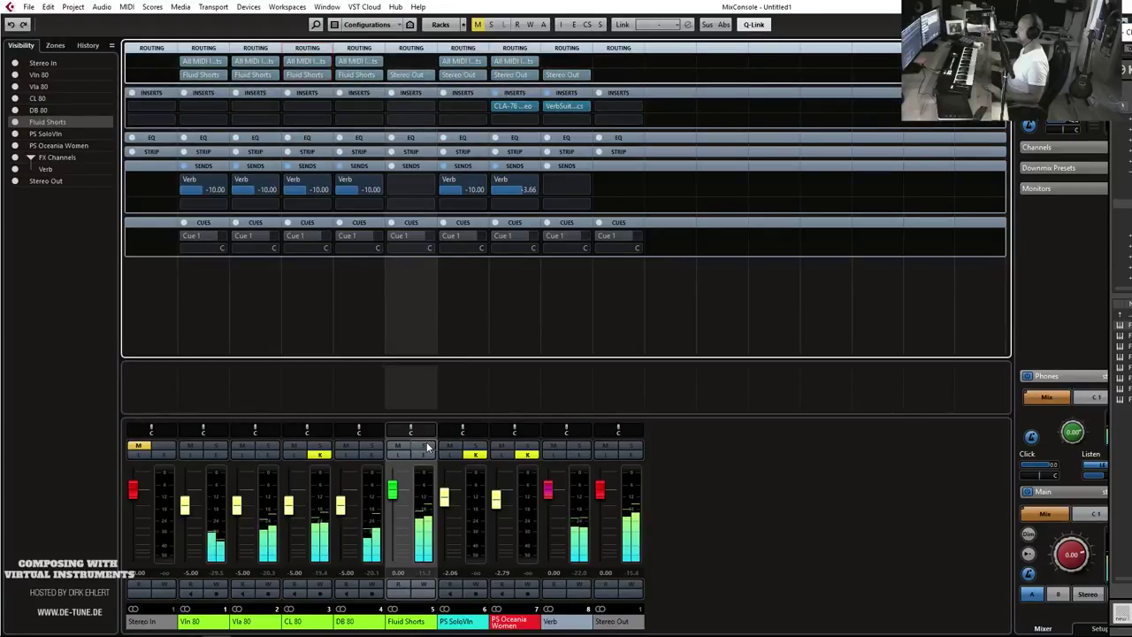
{"action": "left_click", "coordinate": [425, 447]}
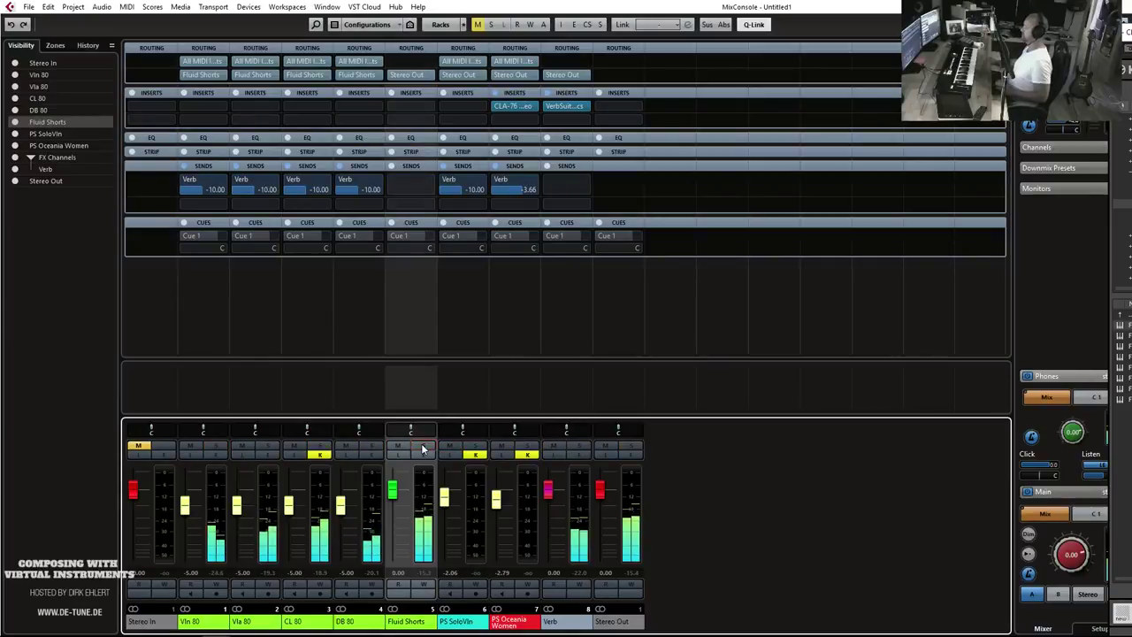
{"action": "left_click", "coordinate": [423, 447]}
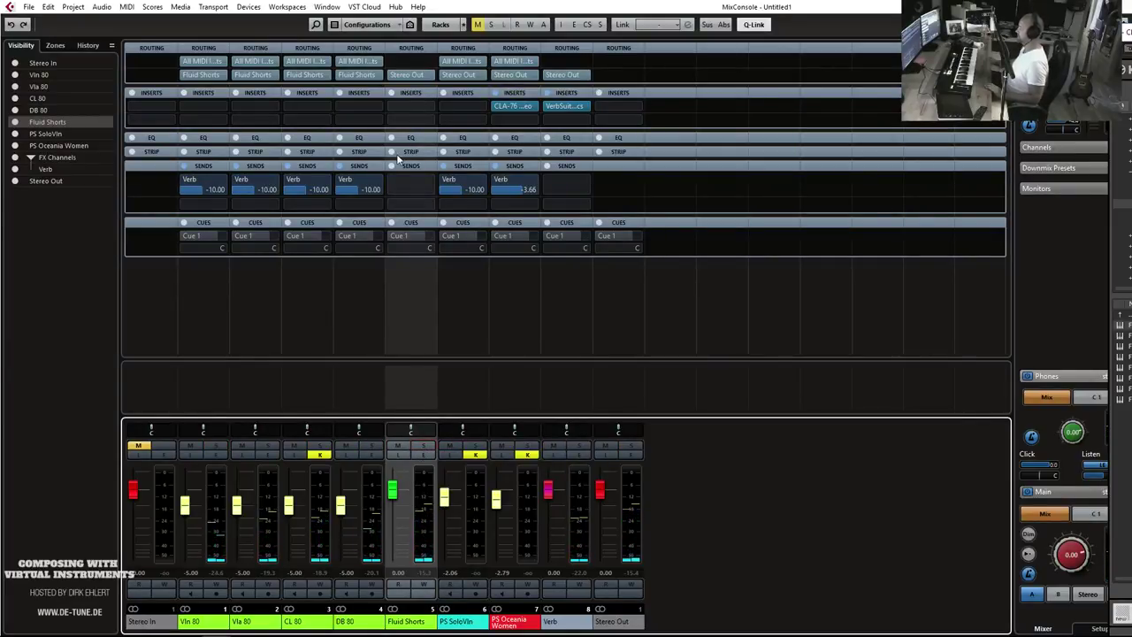
Set the send slot of Vln 80 through DB 80 to No Bus
{"action": "left_click", "coordinate": [378, 507]}
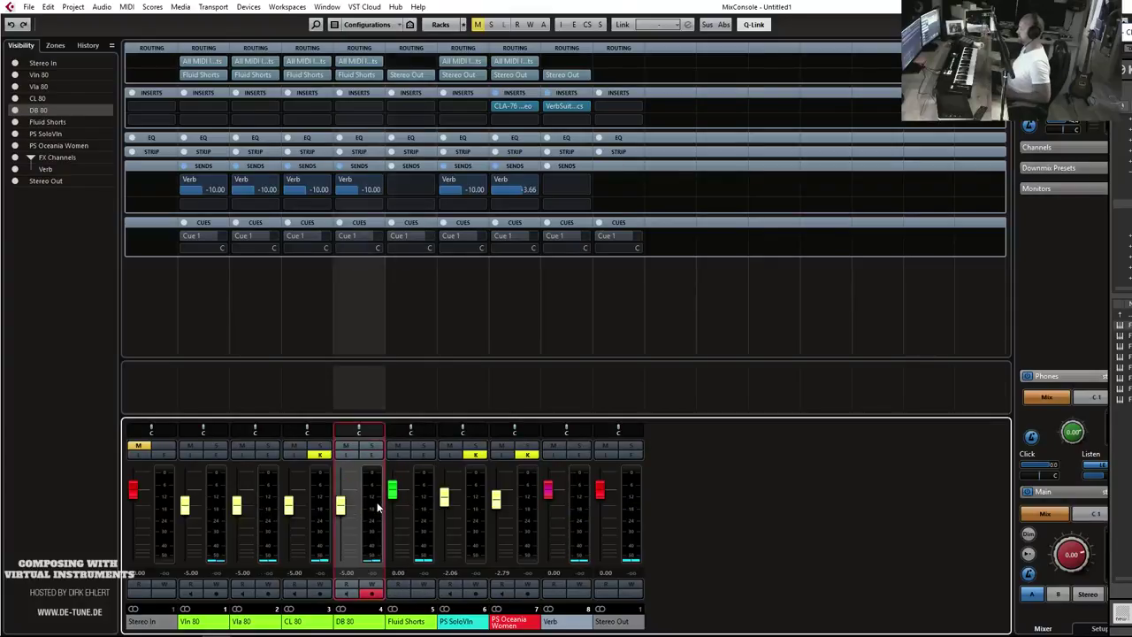
{"action": "left_click", "coordinate": [212, 506], "text": "shift"}
{"action": "left_click", "coordinate": [222, 188]}
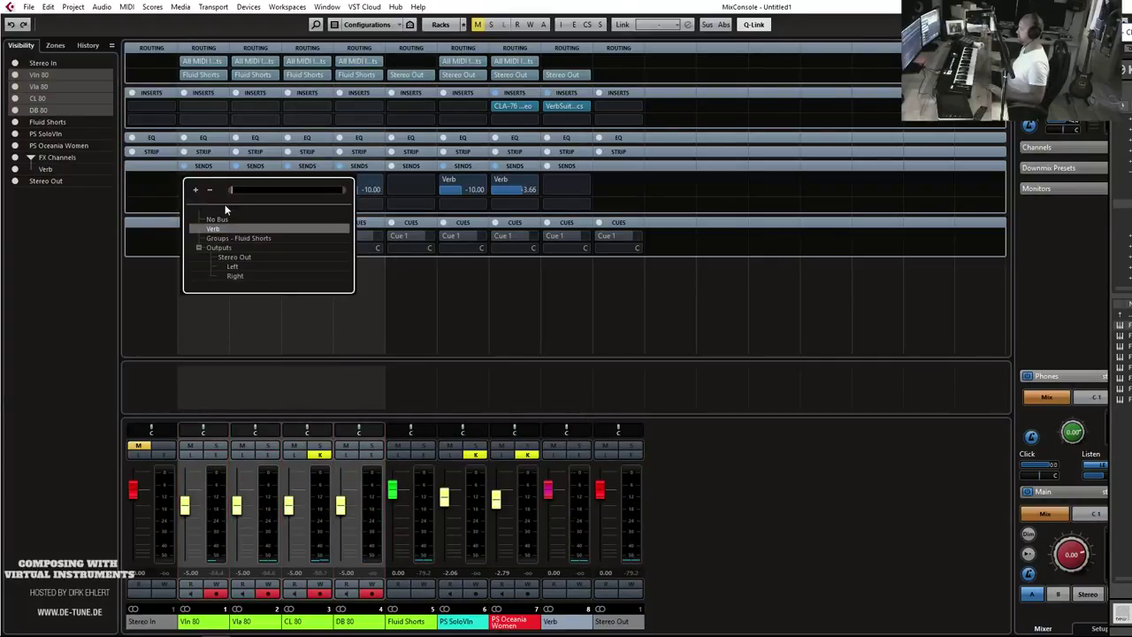
{"action": "left_click", "coordinate": [221, 218]}
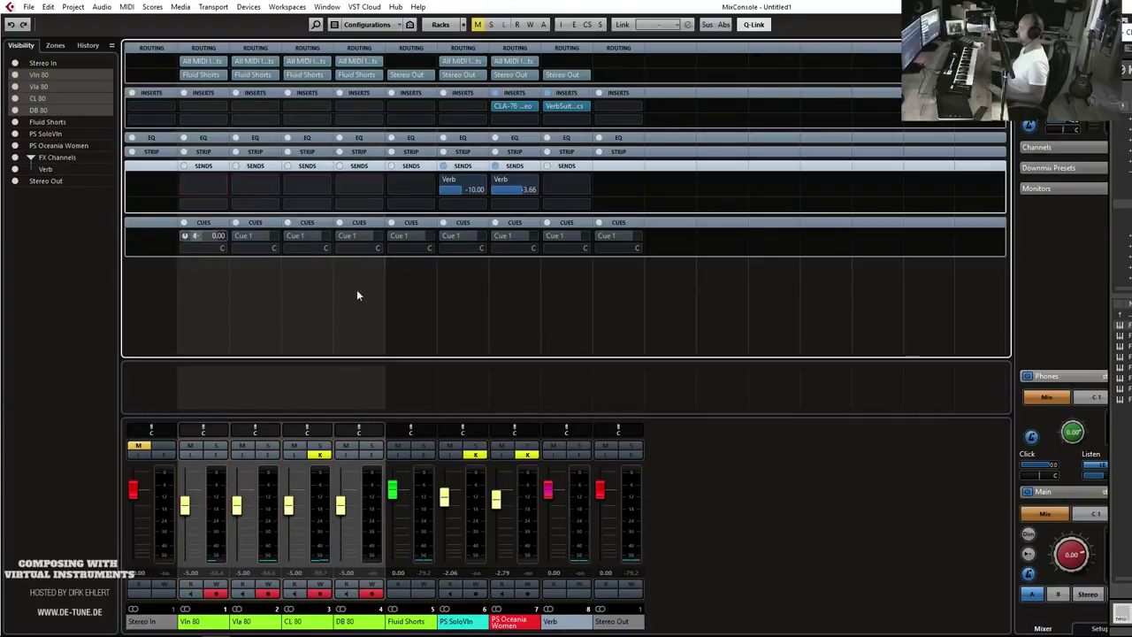
Send Fluid Shorts to Verb, enabled at -10 dB, and briefly solo it to check
{"action": "left_click", "coordinate": [435, 252]}
{"action": "left_click", "coordinate": [428, 180]}
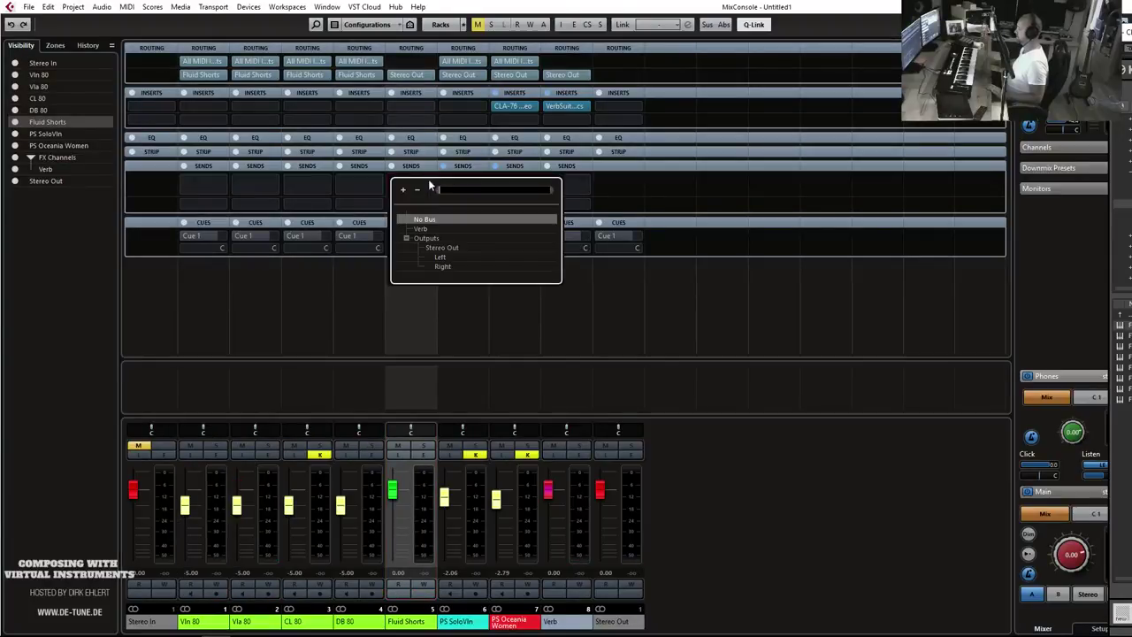
{"action": "left_click", "coordinate": [423, 227]}
{"action": "left_click", "coordinate": [393, 181]}
{"action": "double_click", "coordinate": [406, 191]}
{"action": "type", "text": "-10"}
{"action": "key", "text": "Return"}
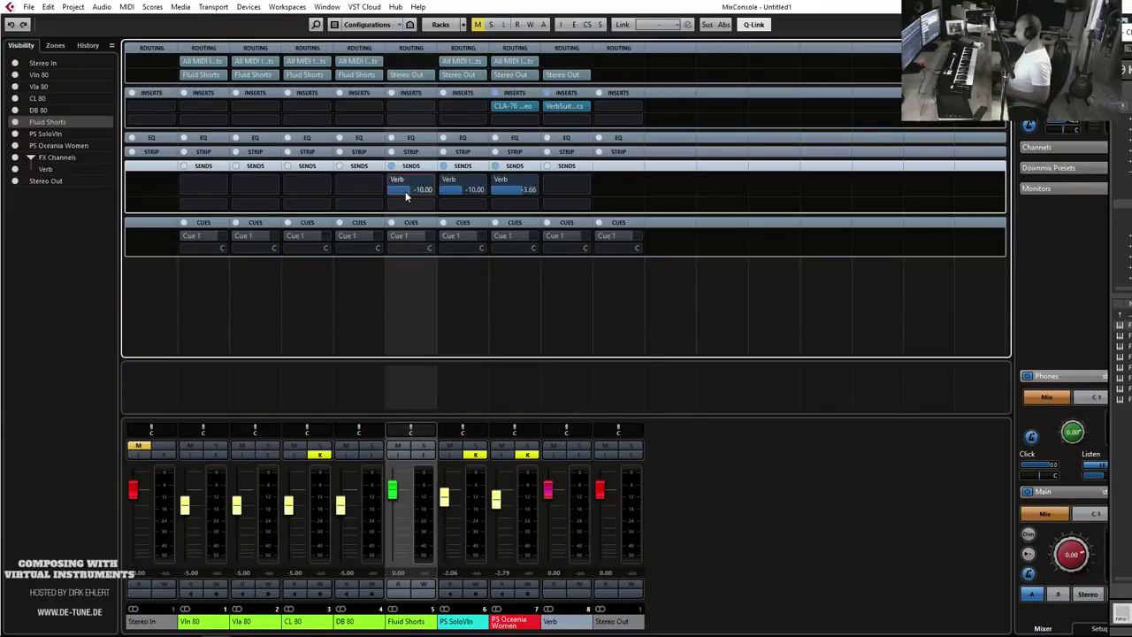
{"action": "left_click", "coordinate": [424, 447]}
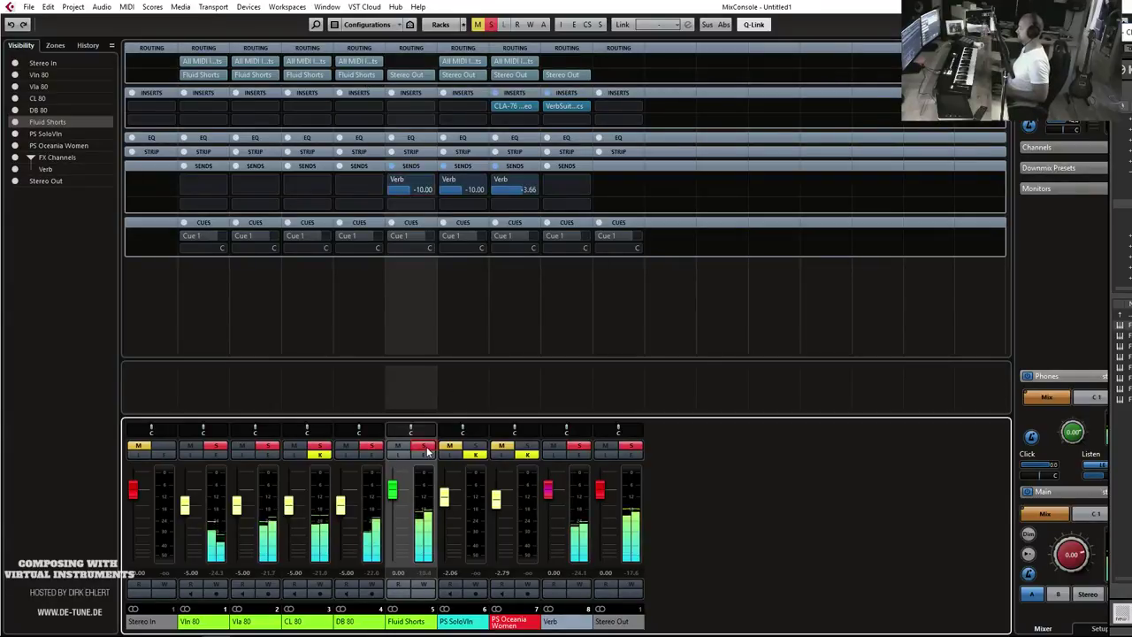
{"action": "left_click", "coordinate": [426, 447]}
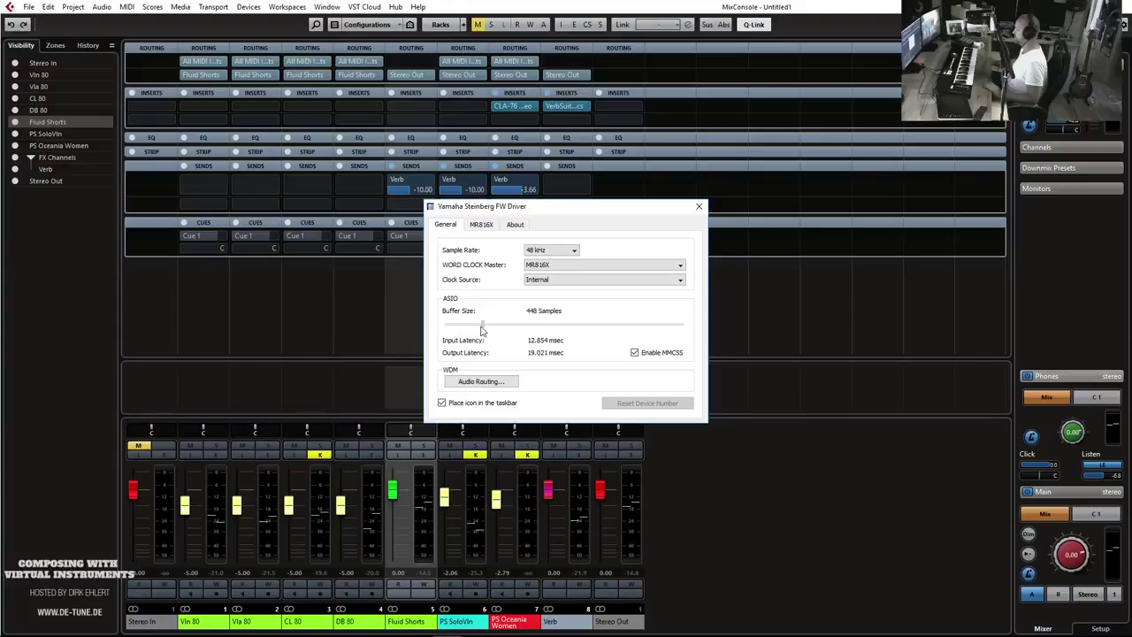
Close the driver settings and play the project from the start with the VST performance meter showing
{"action": "left_click", "coordinate": [698, 207]}
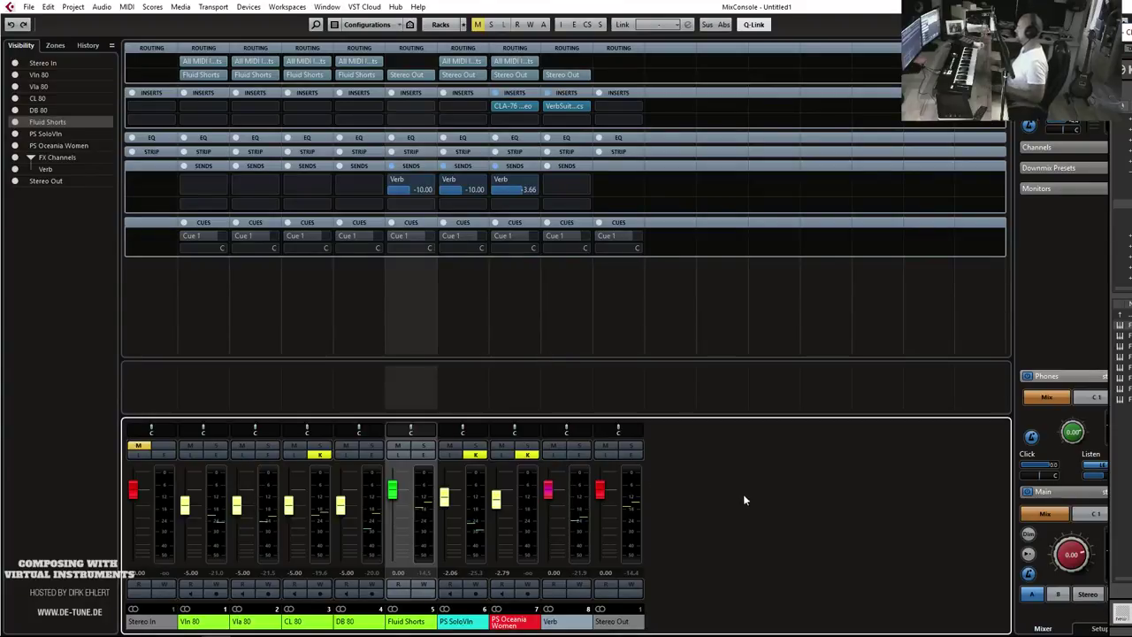
{"action": "key", "text": "F3"}
{"action": "key", "text": "F3"}
{"action": "key", "text": "F3"}
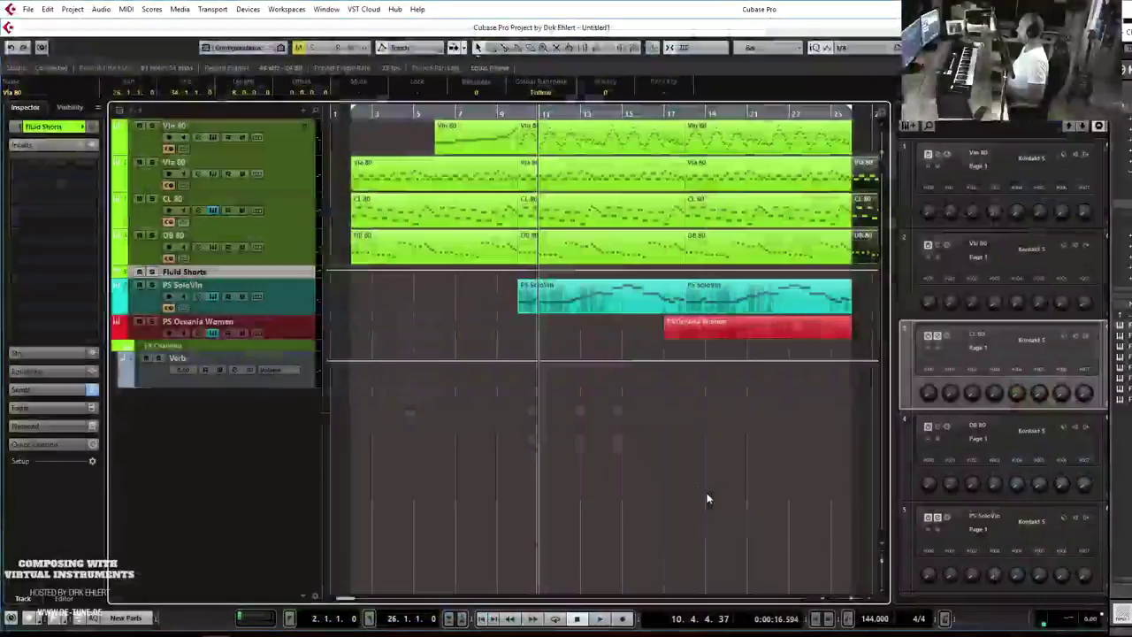
{"action": "key", "text": "KP_1"}
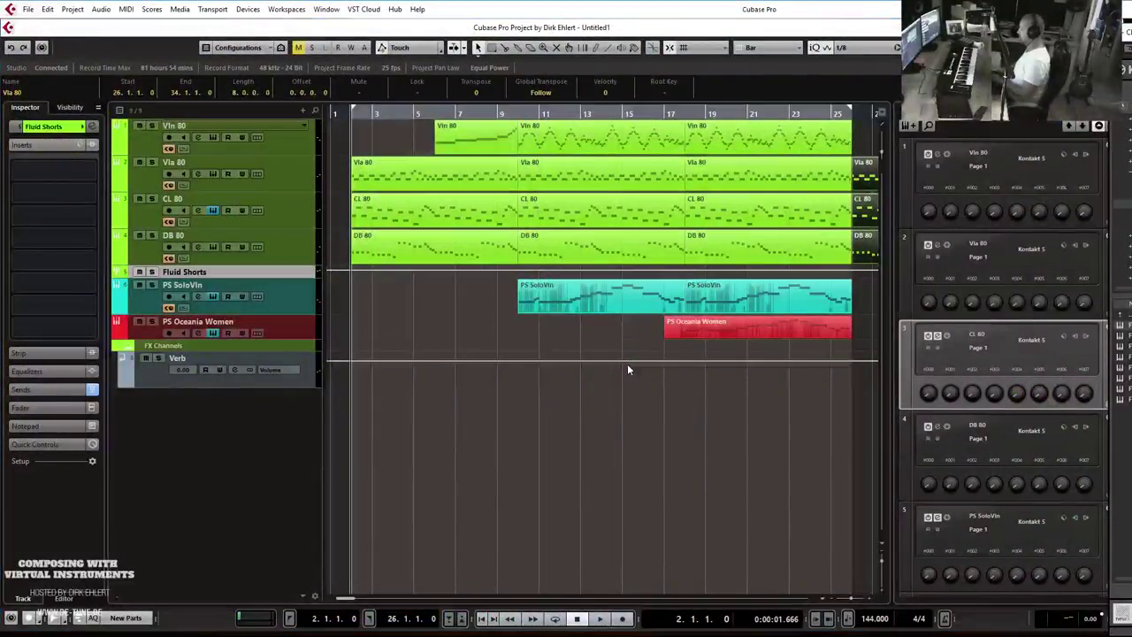
{"action": "key", "text": "F12"}
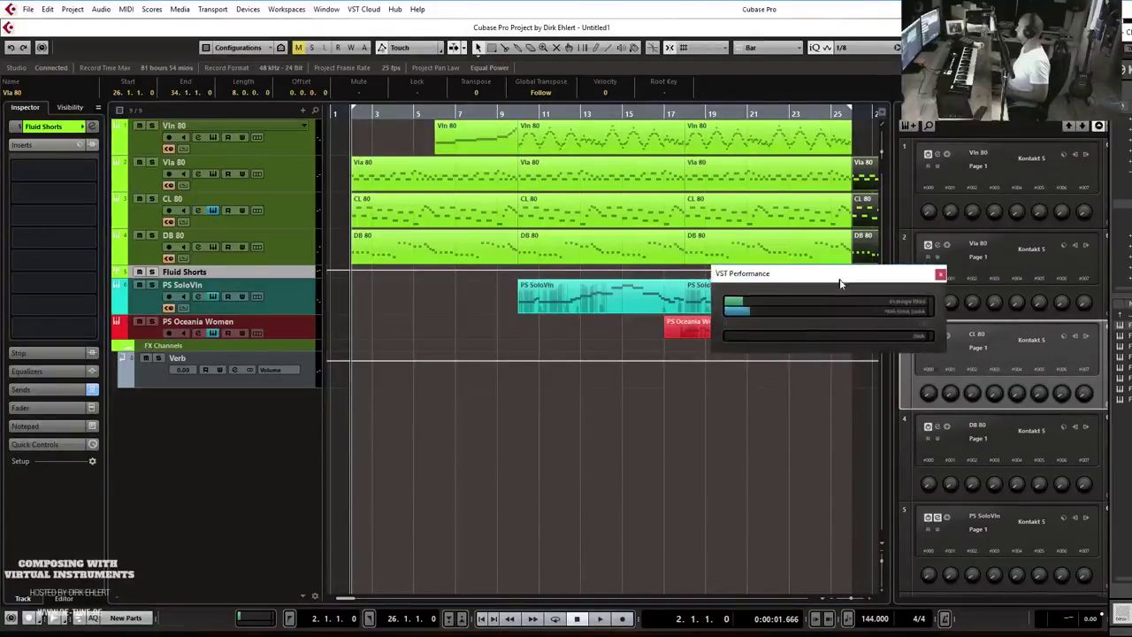
{"action": "left_click_drag", "start_coordinate": [840, 276], "coordinate": [746, 425]}
{"action": "key", "text": "space"}
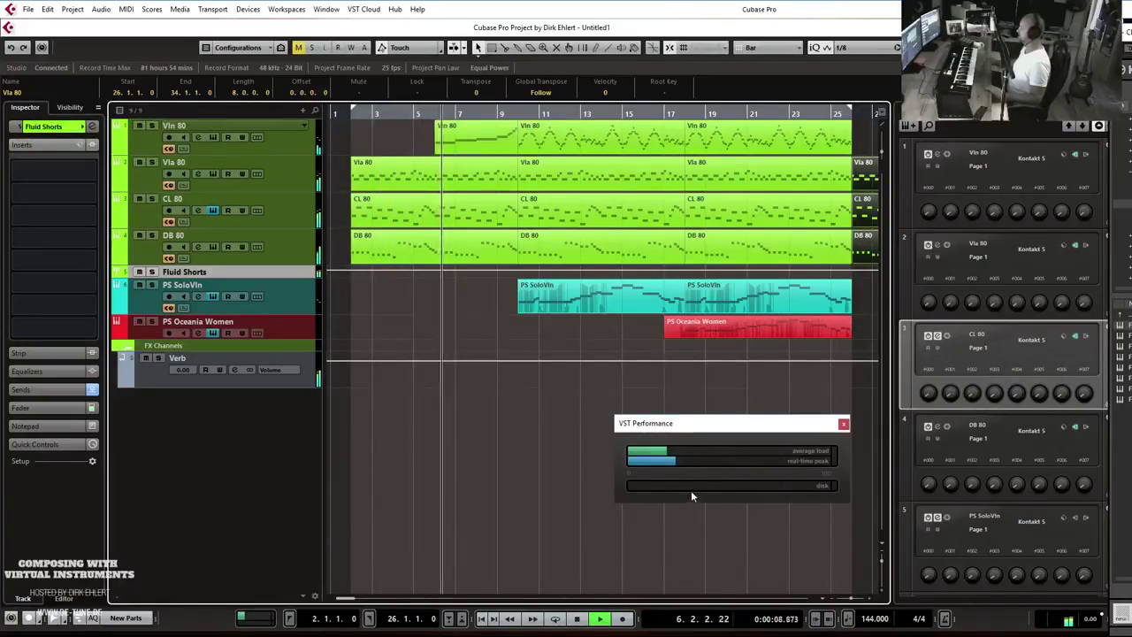
Close the performance meter, bring the mixer back and open the Save As dialog
{"action": "left_click", "coordinate": [844, 425]}
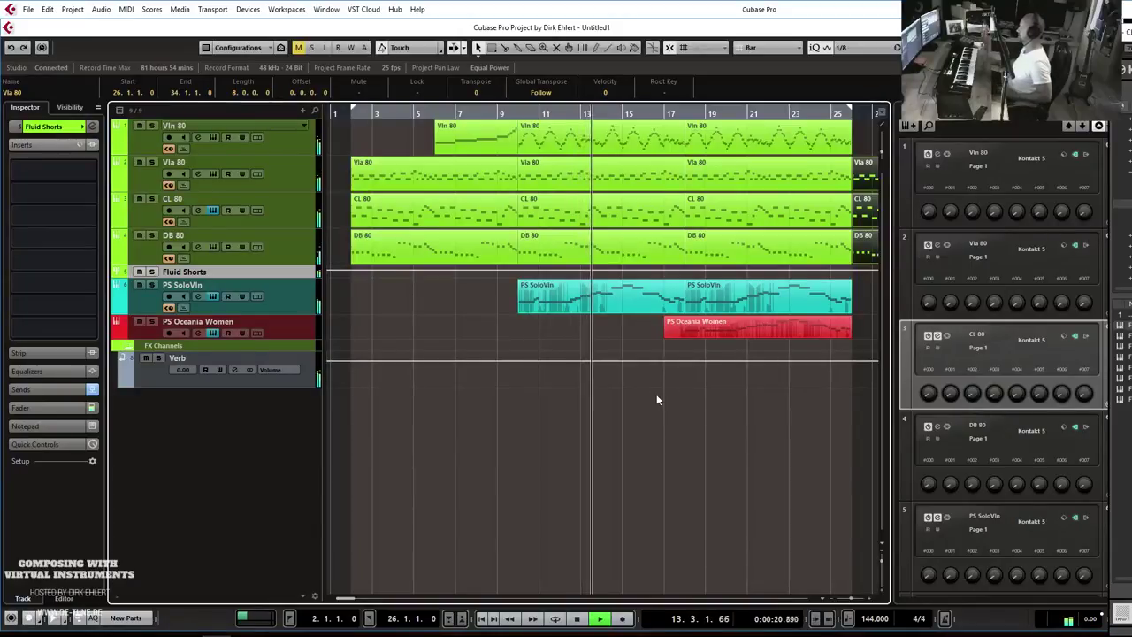
{"action": "key", "text": "F3"}
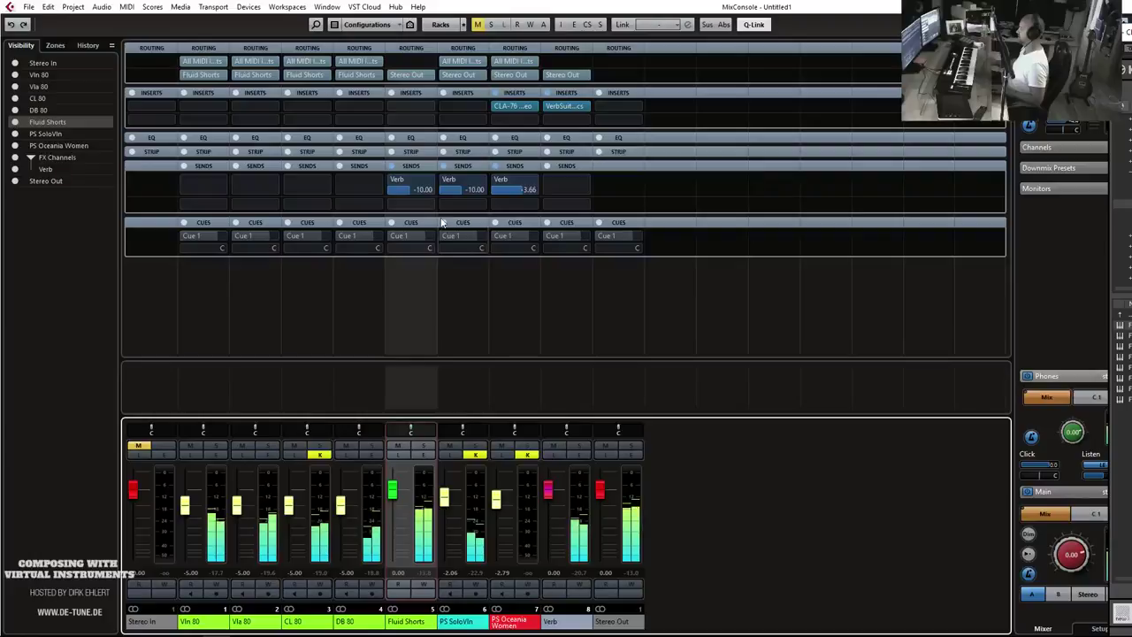
{"action": "key", "text": "ctrl+shift+s"}
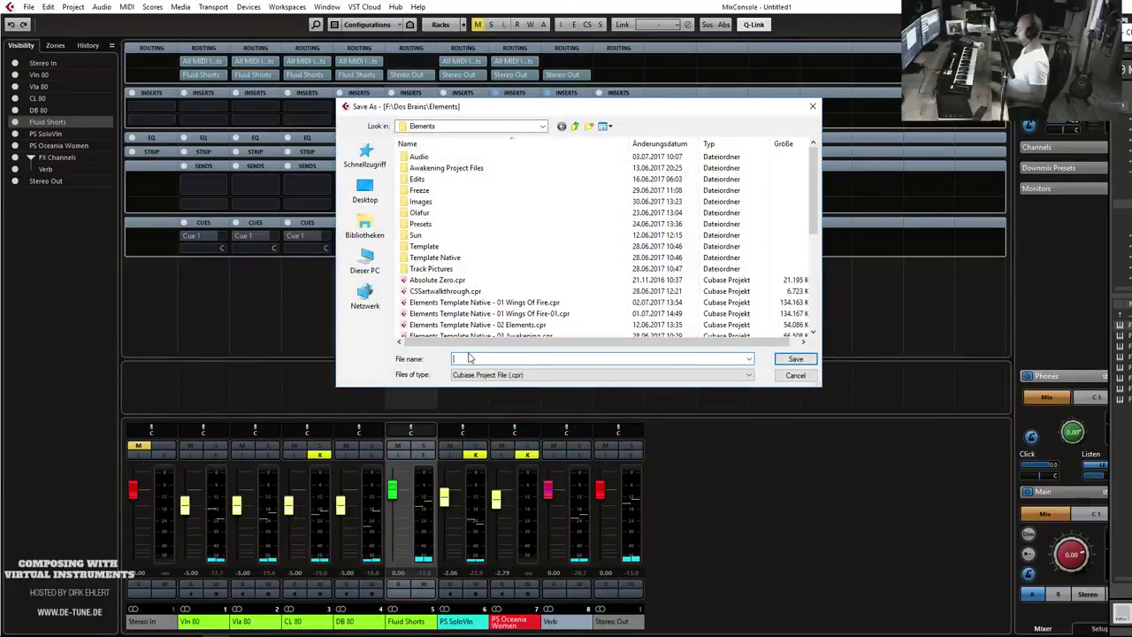
Navigate to the CWVI folder on the Projects (F:) drive
{"action": "left_click", "coordinate": [499, 127]}
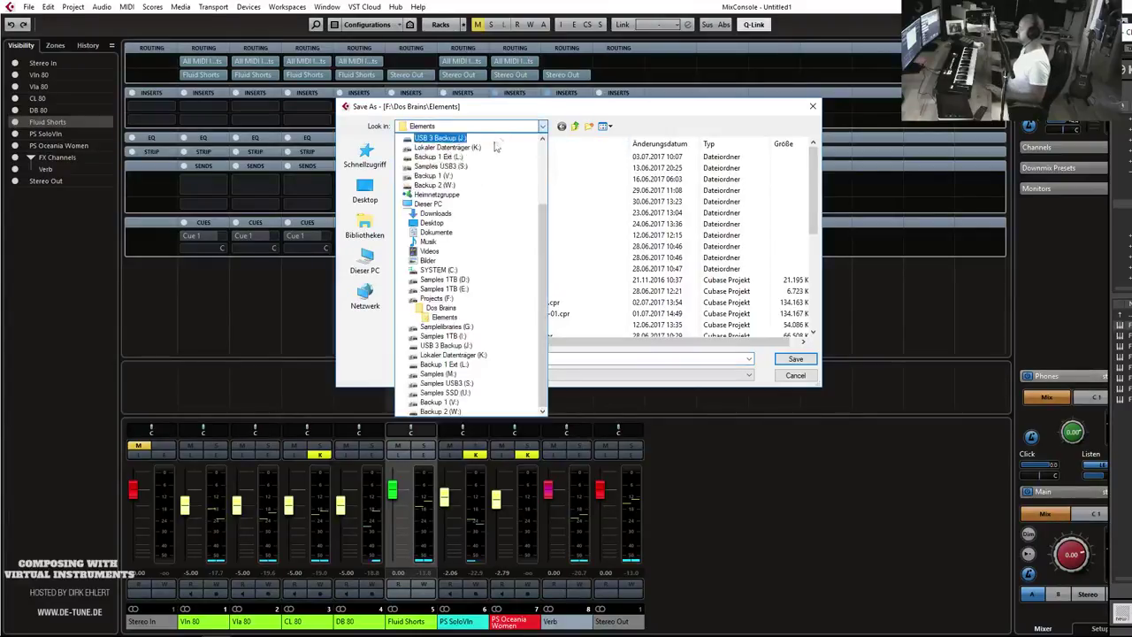
{"action": "left_click", "coordinate": [437, 299]}
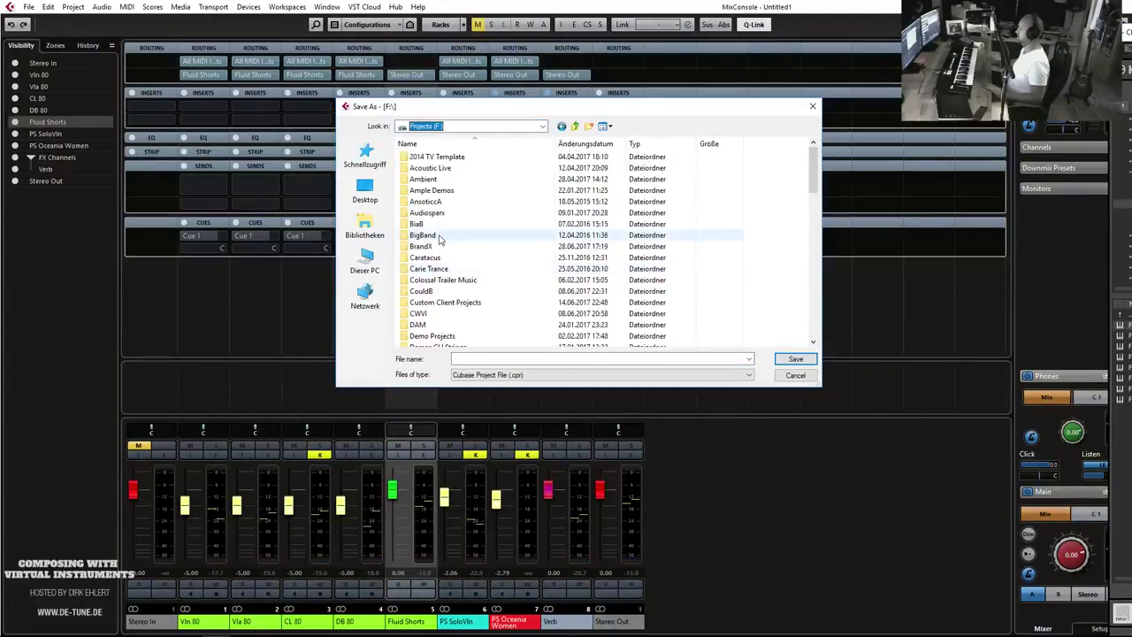
{"action": "double_click", "coordinate": [418, 313]}
{"action": "left_click", "coordinate": [477, 359]}
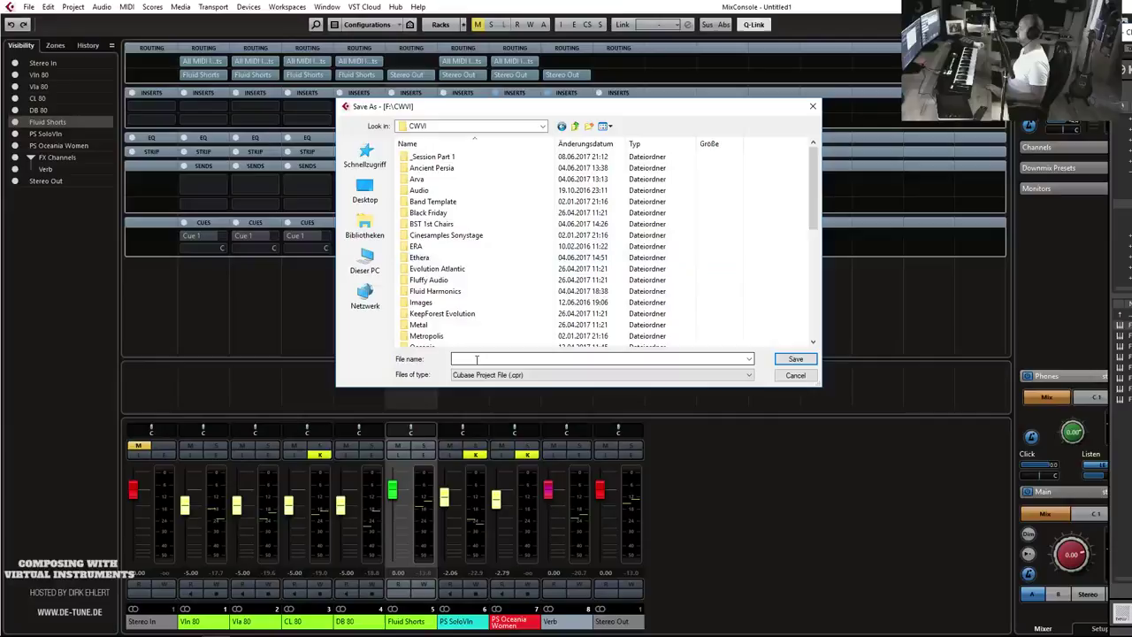
Create a new folder in CWVI named 'Performance Samples', fixing the misspelled name
{"action": "right_click", "coordinate": [757, 227]}
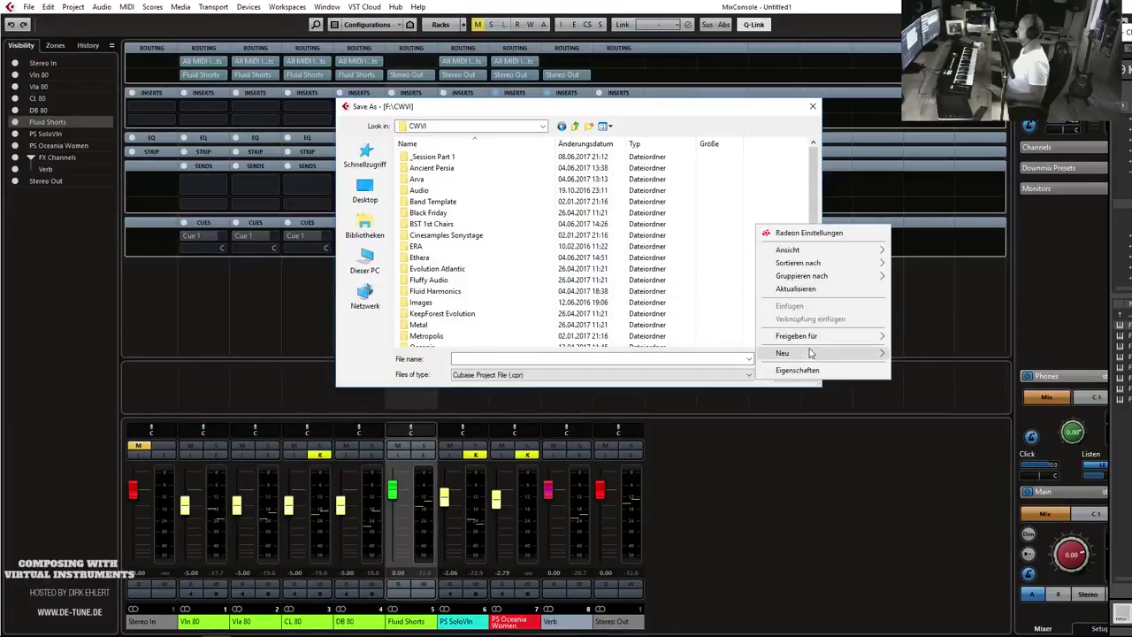
{"action": "mouse_move", "coordinate": [814, 355]}
{"action": "left_click", "coordinate": [918, 354]}
{"action": "type", "text": "Performance Smaples"}
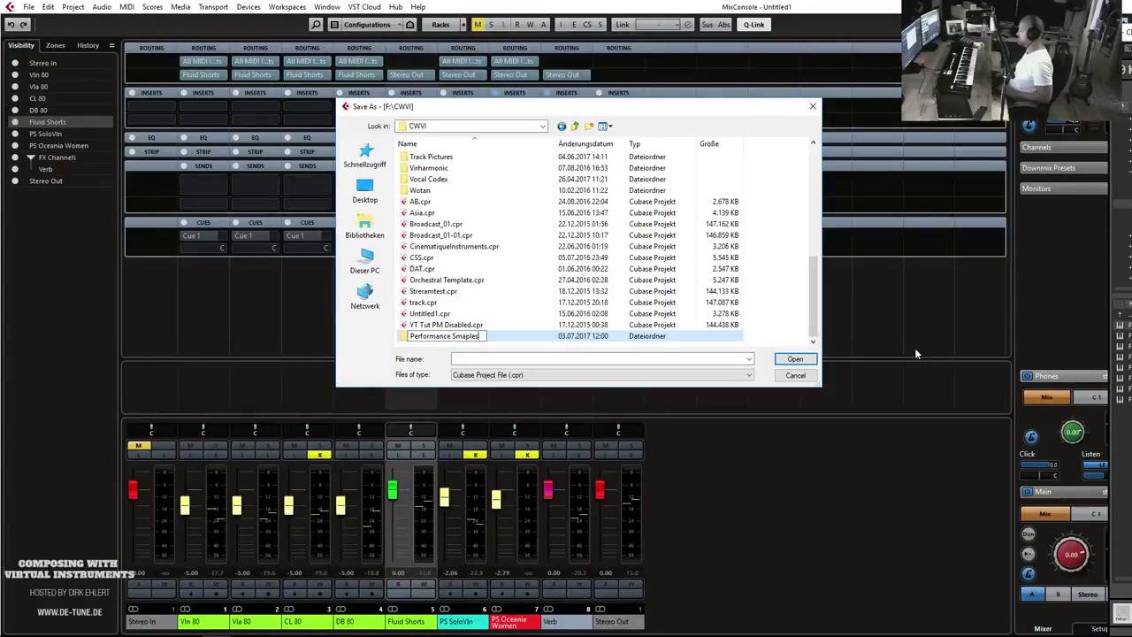
{"action": "key", "text": "Return"}
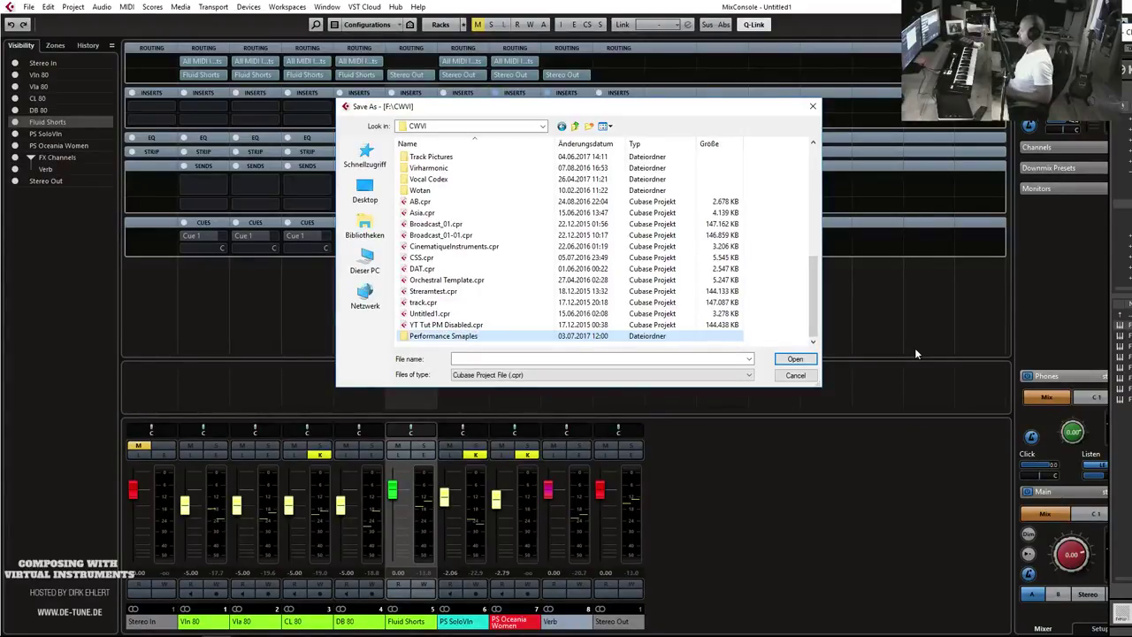
{"action": "left_click", "coordinate": [469, 339]}
{"action": "left_click", "coordinate": [459, 337]}
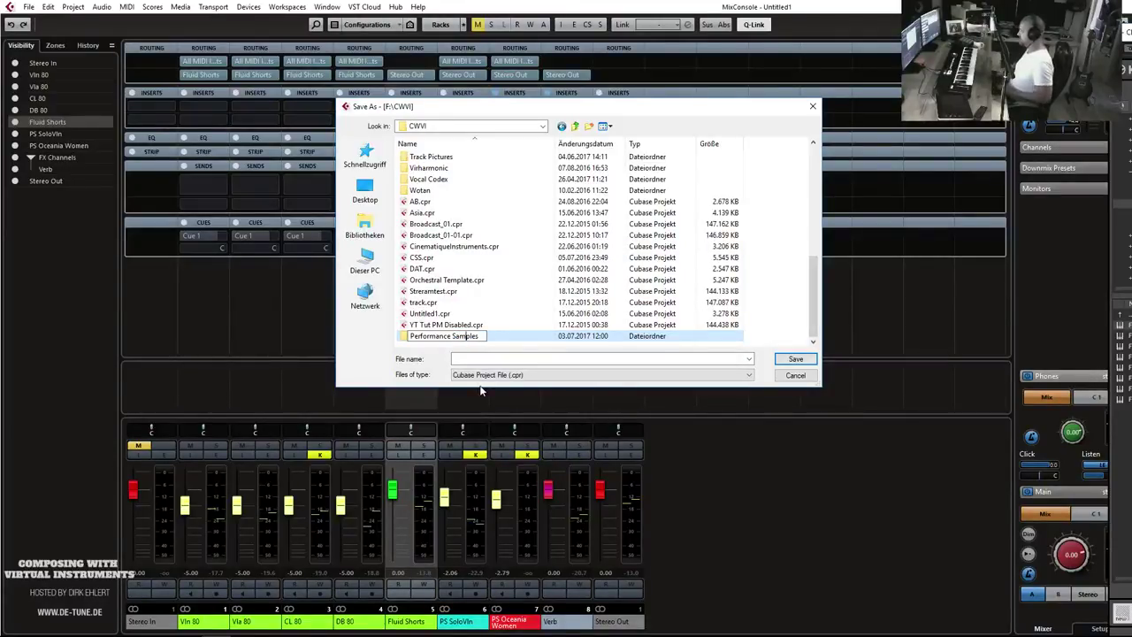
{"action": "key", "text": "Return"}
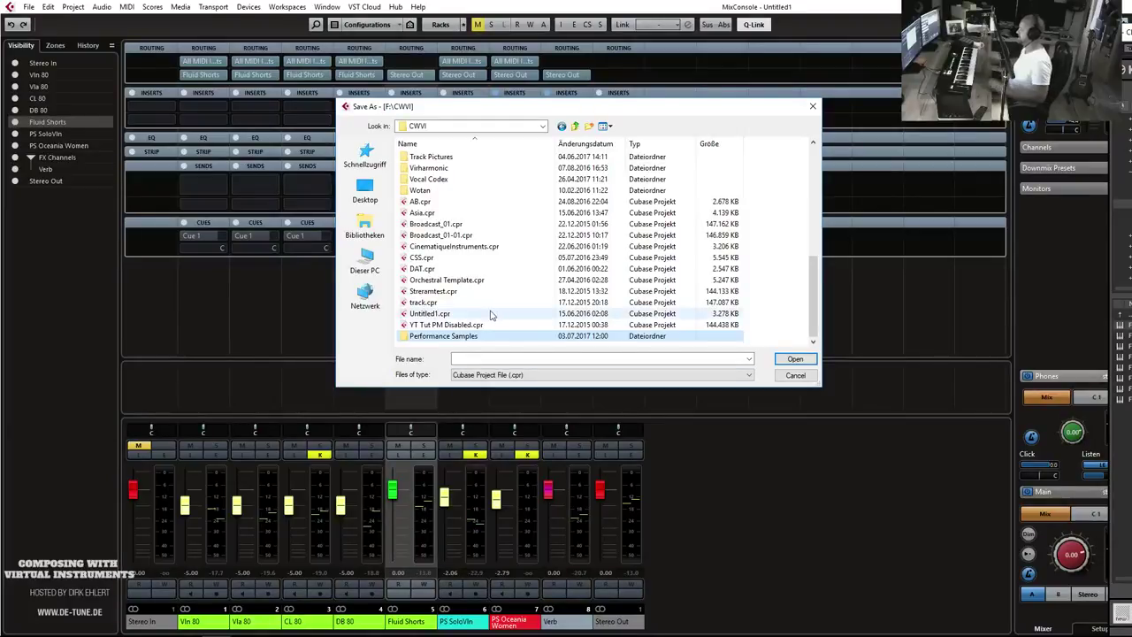
Save the project as 'Fluid Shorts' inside the Performance Samples folder
{"action": "double_click", "coordinate": [462, 337]}
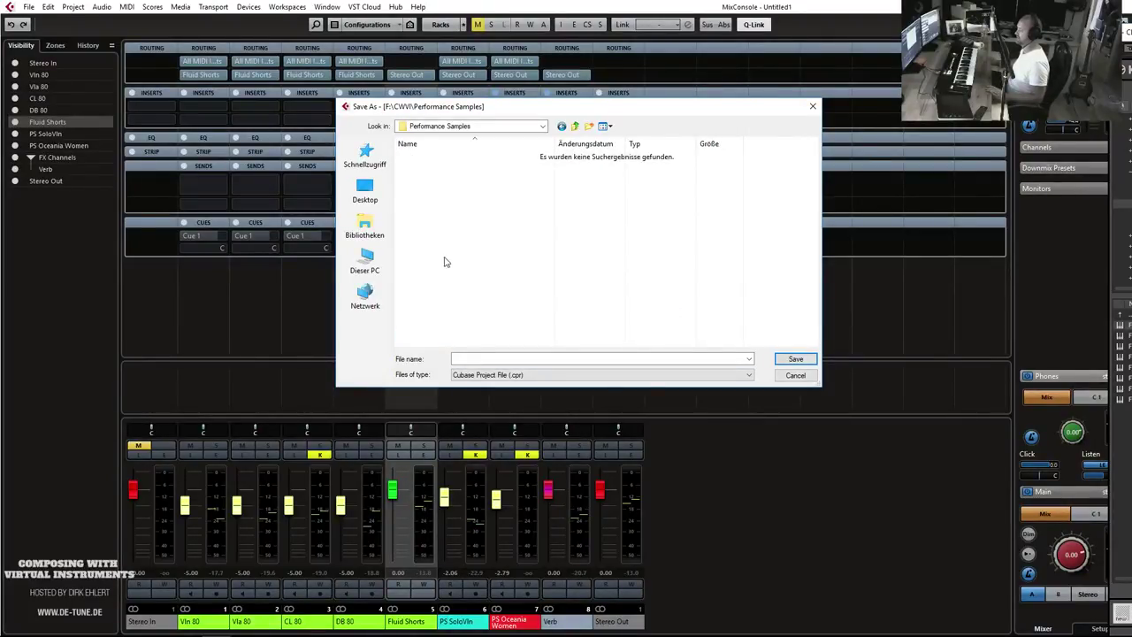
{"action": "left_click", "coordinate": [477, 357]}
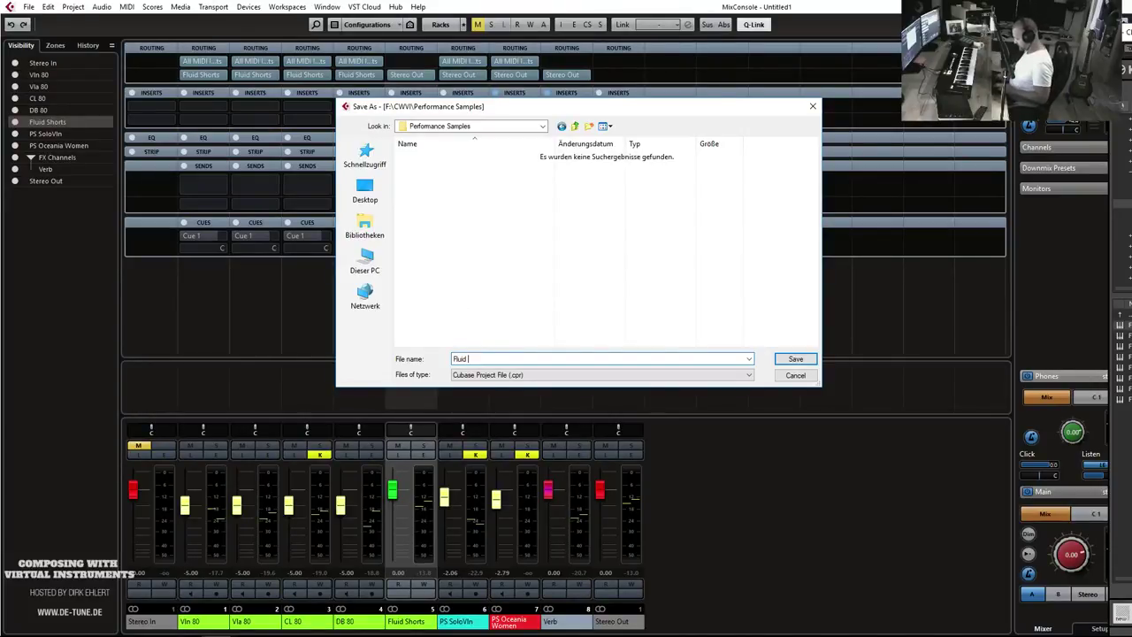
{"action": "type", "text": "Fluid Shorts"}
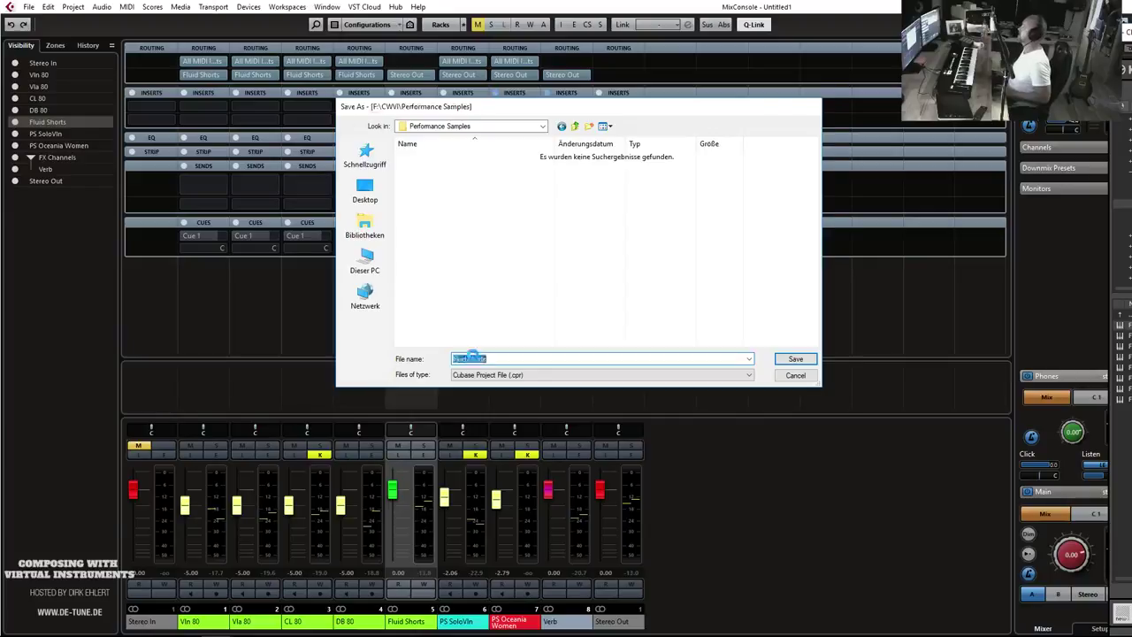
{"action": "key", "text": "Return"}
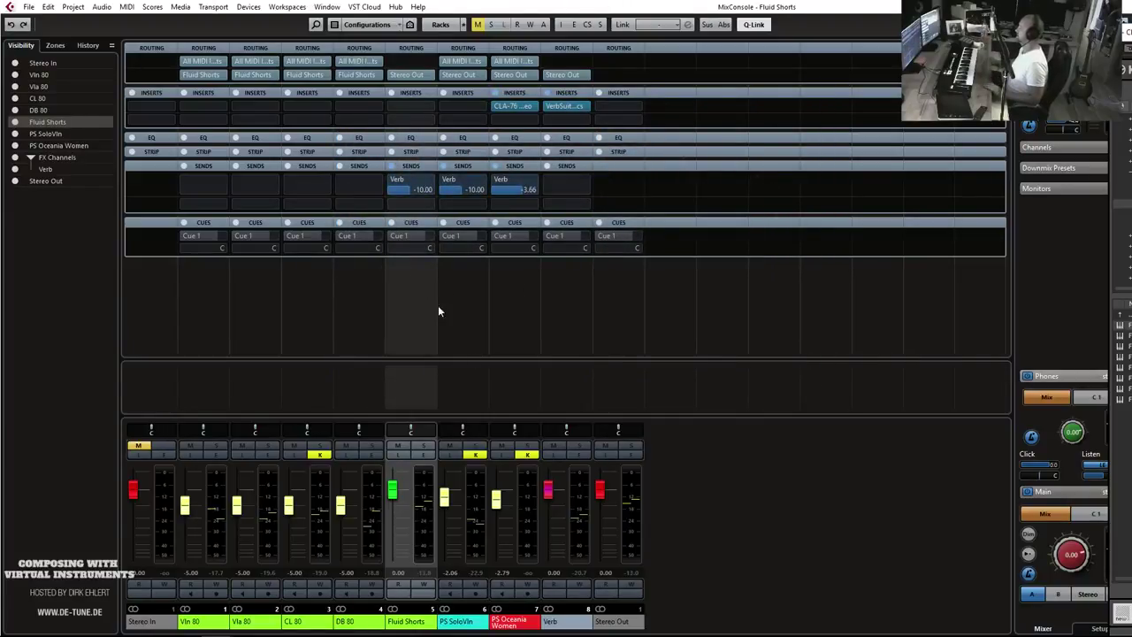
Load Virtual Mix Rack from the Channel Strip category into Fluid Shorts' first insert slot
{"action": "left_click", "coordinate": [414, 110]}
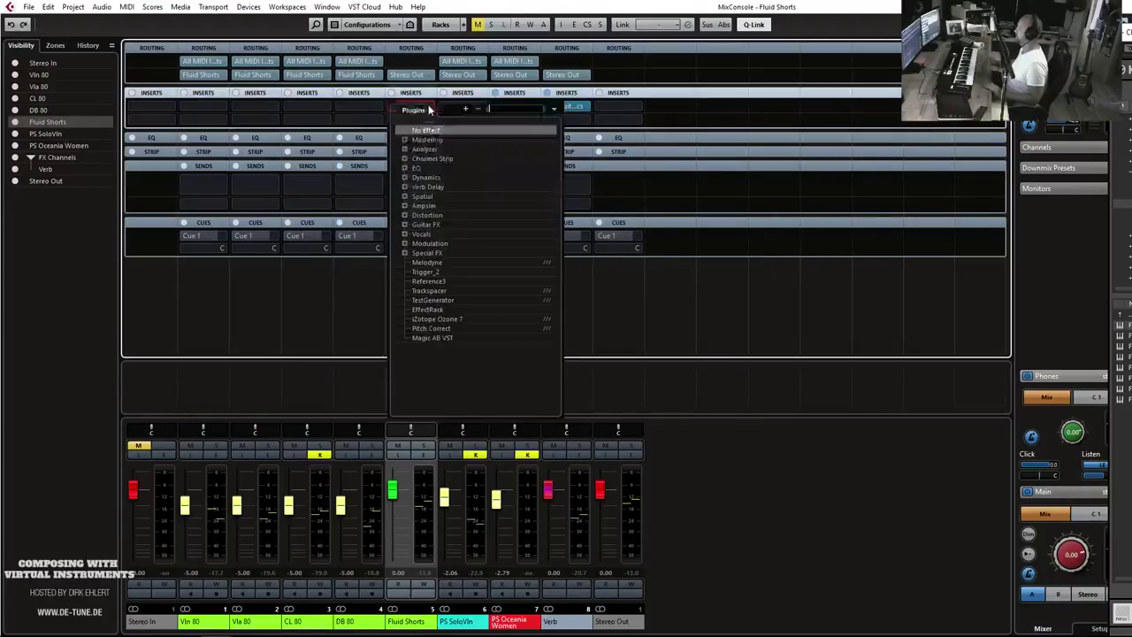
{"action": "left_click", "coordinate": [405, 178]}
{"action": "left_click", "coordinate": [404, 178]}
{"action": "left_click", "coordinate": [405, 159]}
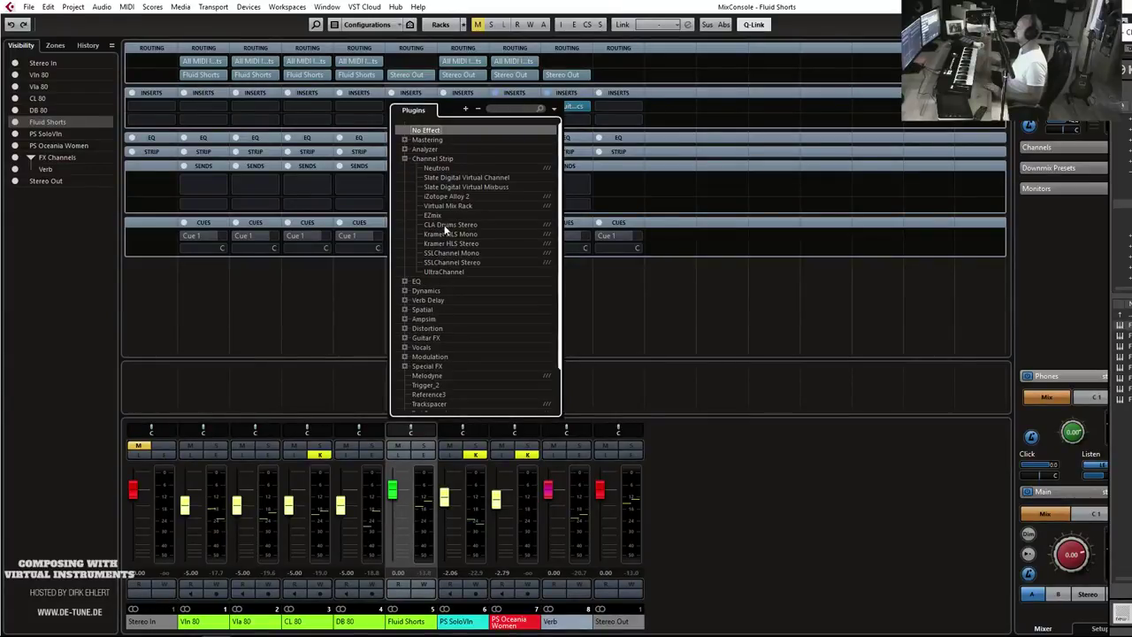
{"action": "left_click", "coordinate": [446, 206]}
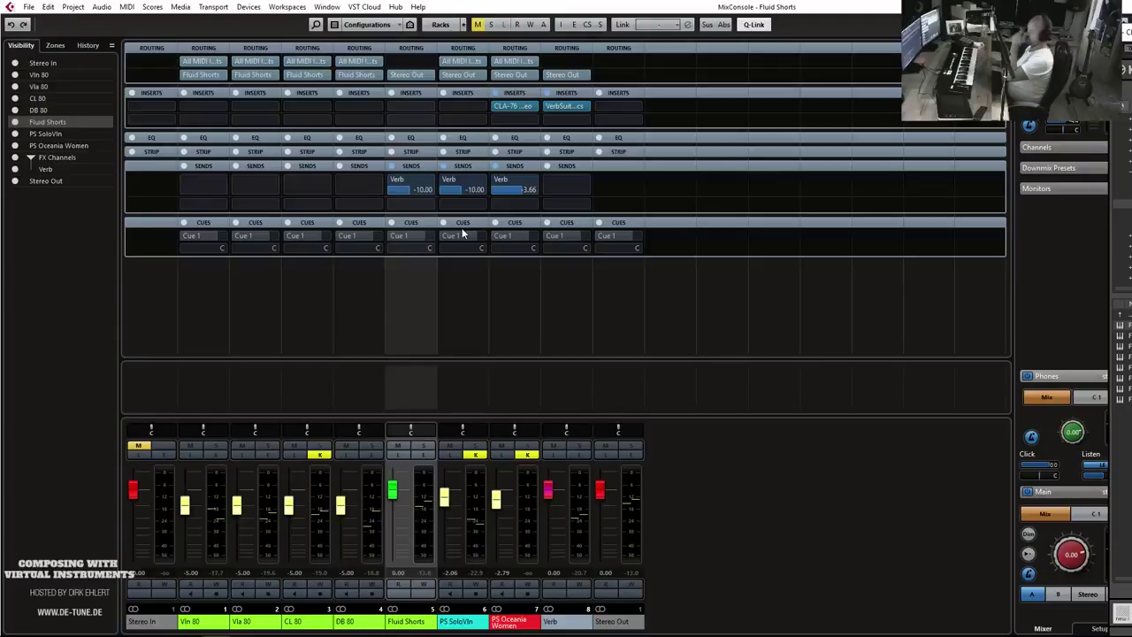
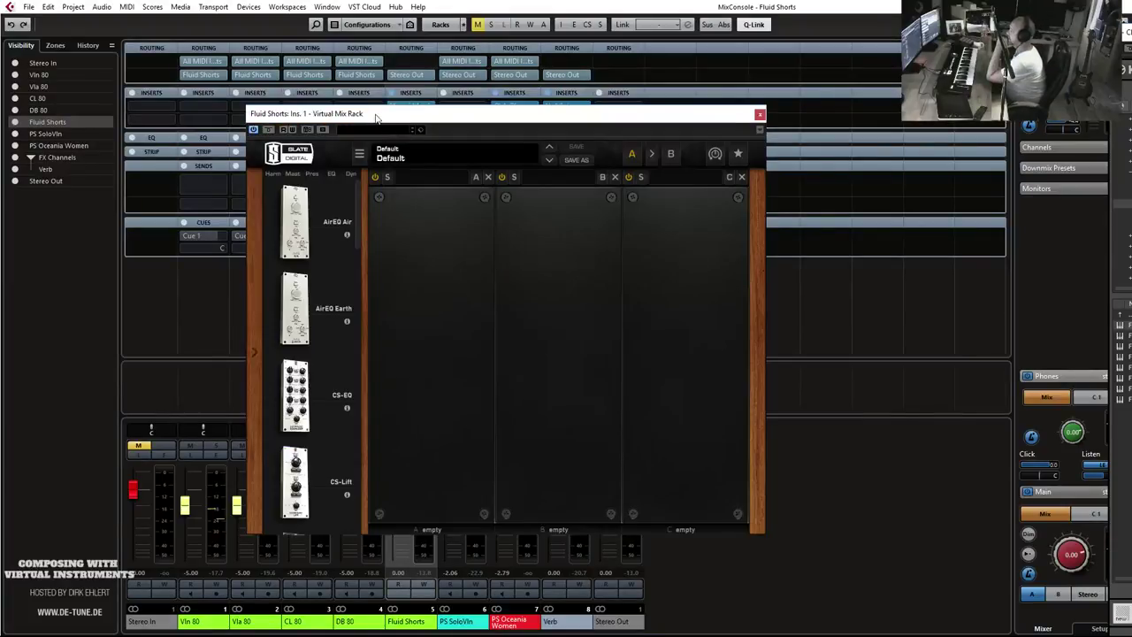
Put the Hollywood tube module in slot A and turn up its Saturation
{"action": "left_click_drag", "start_coordinate": [385, 123], "coordinate": [436, 107]}
{"action": "left_click_drag", "start_coordinate": [409, 182], "coordinate": [412, 395]}
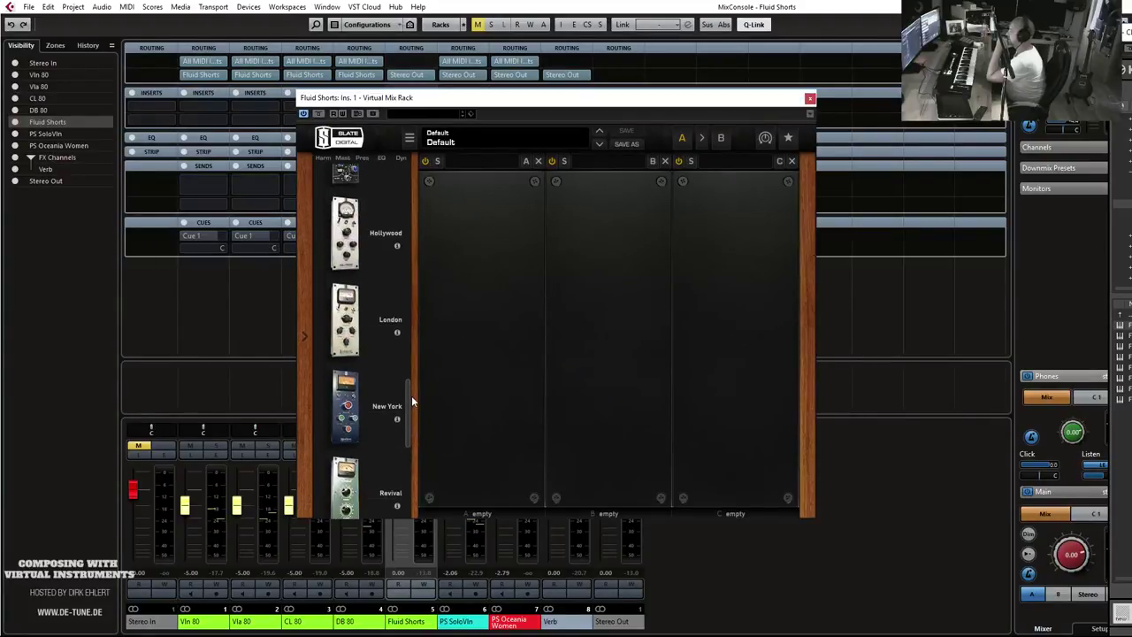
{"action": "left_click_drag", "start_coordinate": [338, 244], "coordinate": [476, 289]}
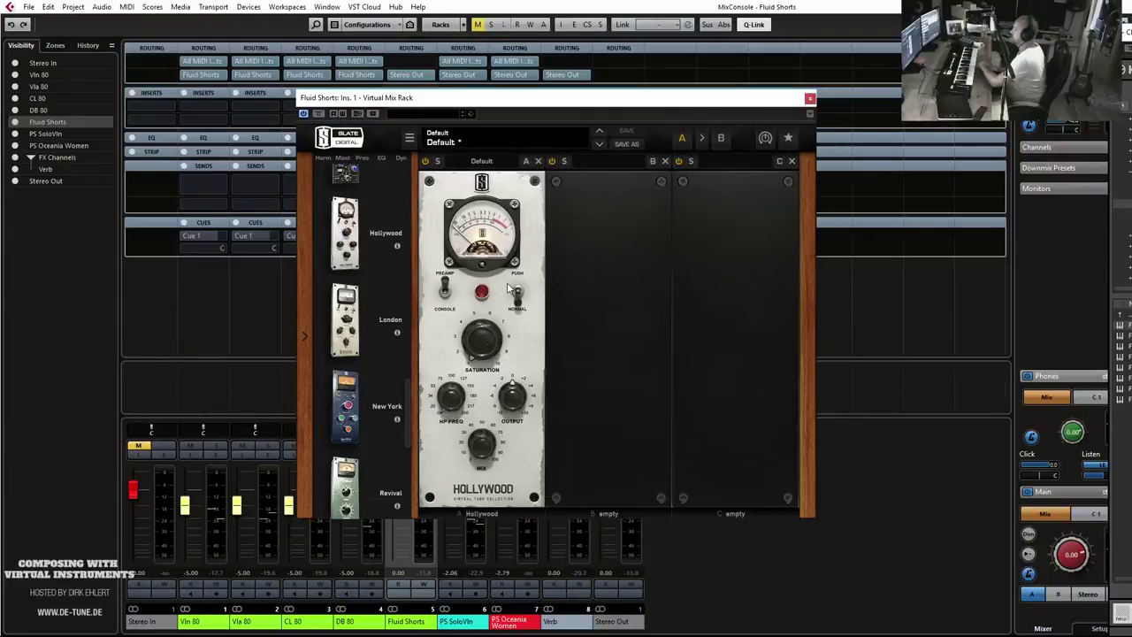
{"action": "left_click_drag", "start_coordinate": [482, 338], "coordinate": [470, 263]}
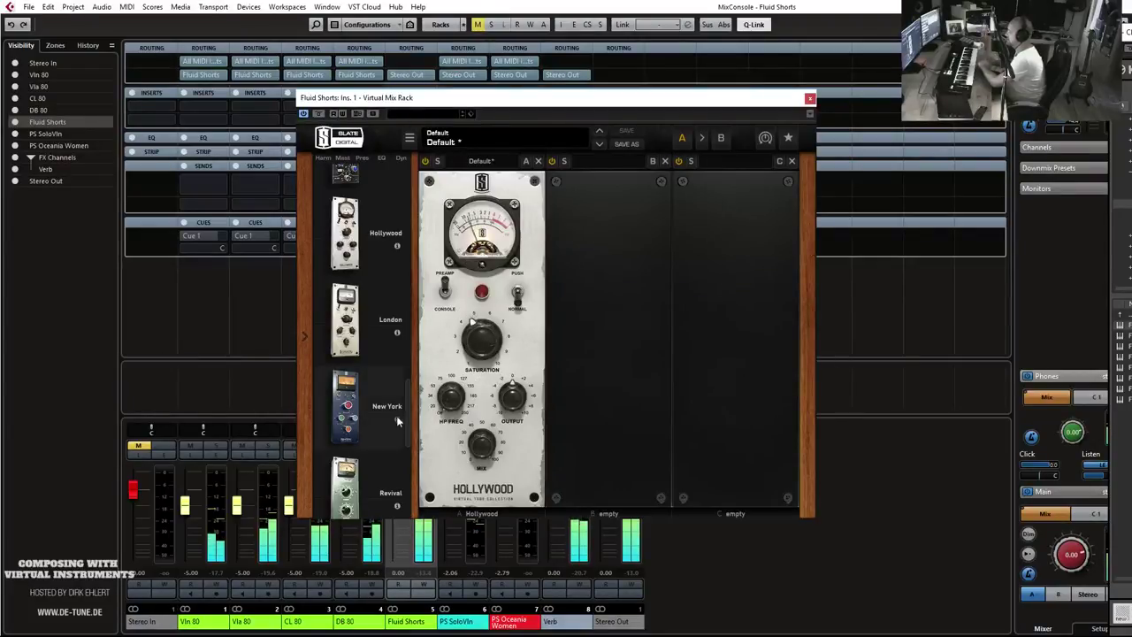
Try the FG-N EQ in slot B with its high-pass raised to 52.3Hz
{"action": "left_click_drag", "start_coordinate": [407, 404], "coordinate": [413, 294]}
{"action": "scroll", "coordinate": [381, 276], "scroll_direction": "up", "scroll_amount": 5}
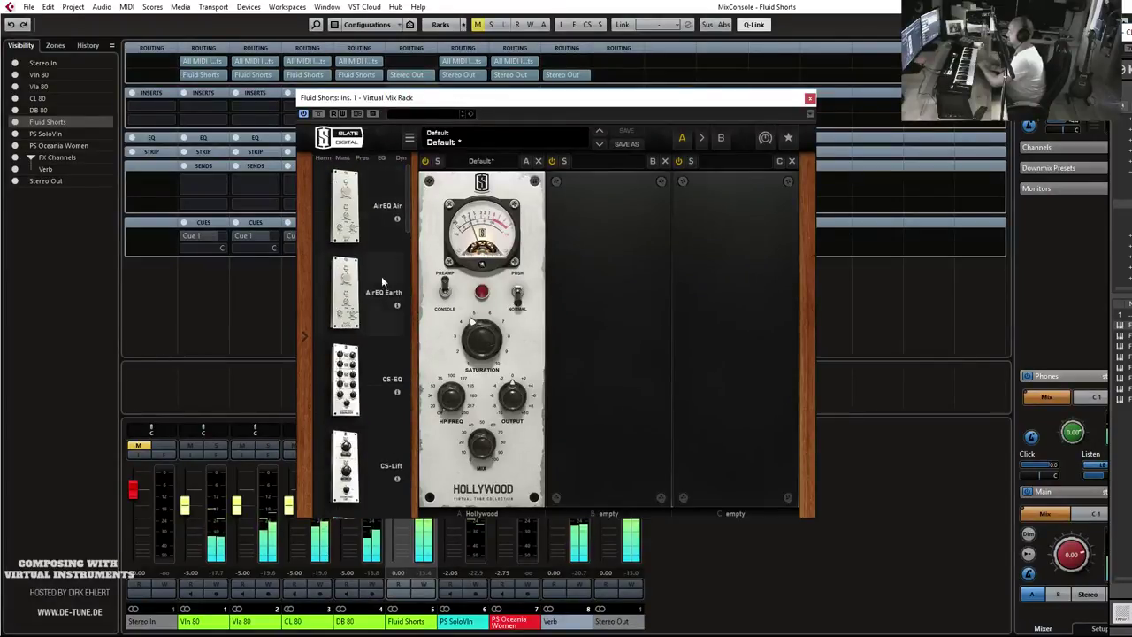
{"action": "scroll", "coordinate": [384, 270], "scroll_direction": "down", "scroll_amount": 8}
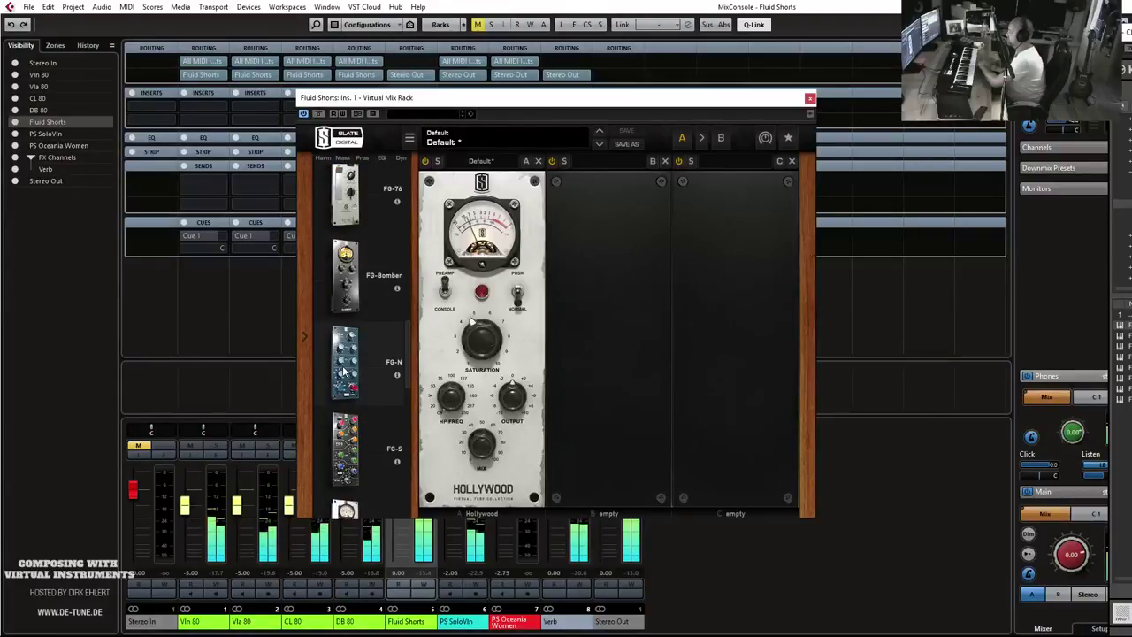
{"action": "left_click_drag", "start_coordinate": [344, 372], "coordinate": [584, 358]}
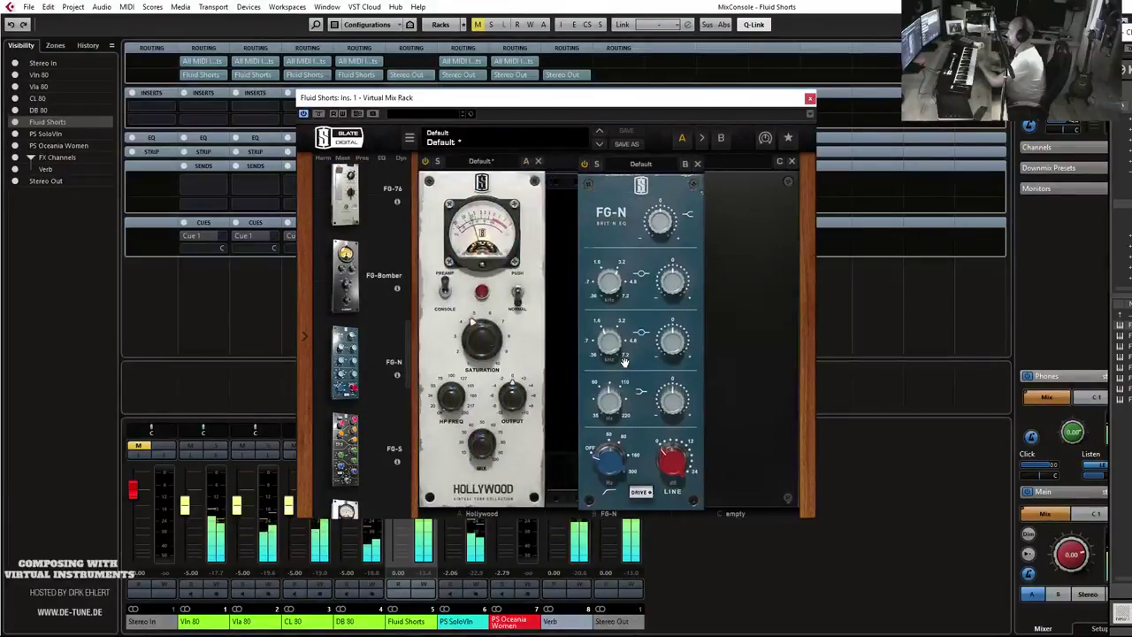
{"action": "left_click_drag", "start_coordinate": [585, 452], "coordinate": [581, 423]}
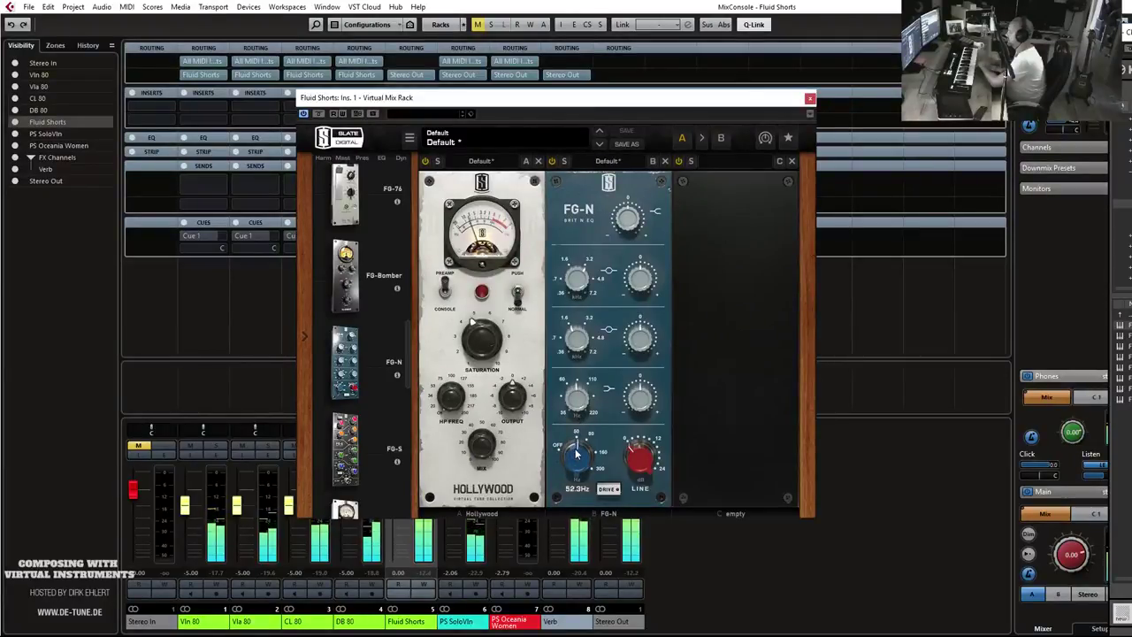
Replace FG-N with the FG-S EQ in slot B, low-cut filter at about 50Hz
{"action": "left_click", "coordinate": [665, 162]}
{"action": "left_click_drag", "start_coordinate": [345, 465], "coordinate": [608, 416]}
{"action": "left_click_drag", "start_coordinate": [608, 492], "coordinate": [604, 436]}
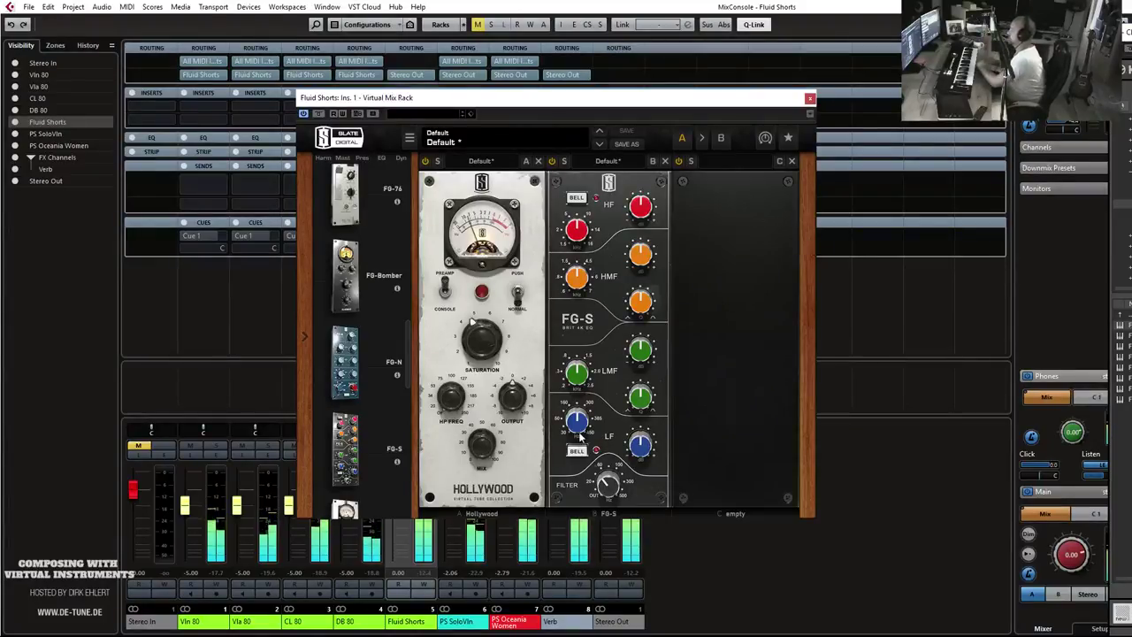
{"action": "left_click_drag", "start_coordinate": [412, 365], "coordinate": [422, 215]}
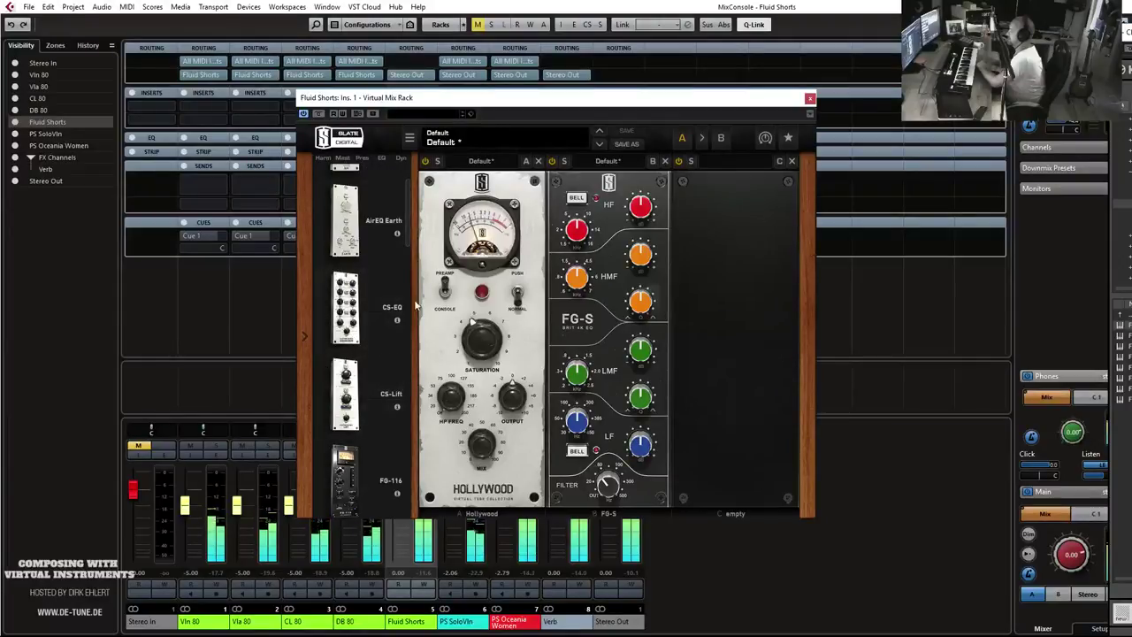
Close the Virtual Mix Rack and stop playback in the project arrangement
{"action": "left_click", "coordinate": [809, 98]}
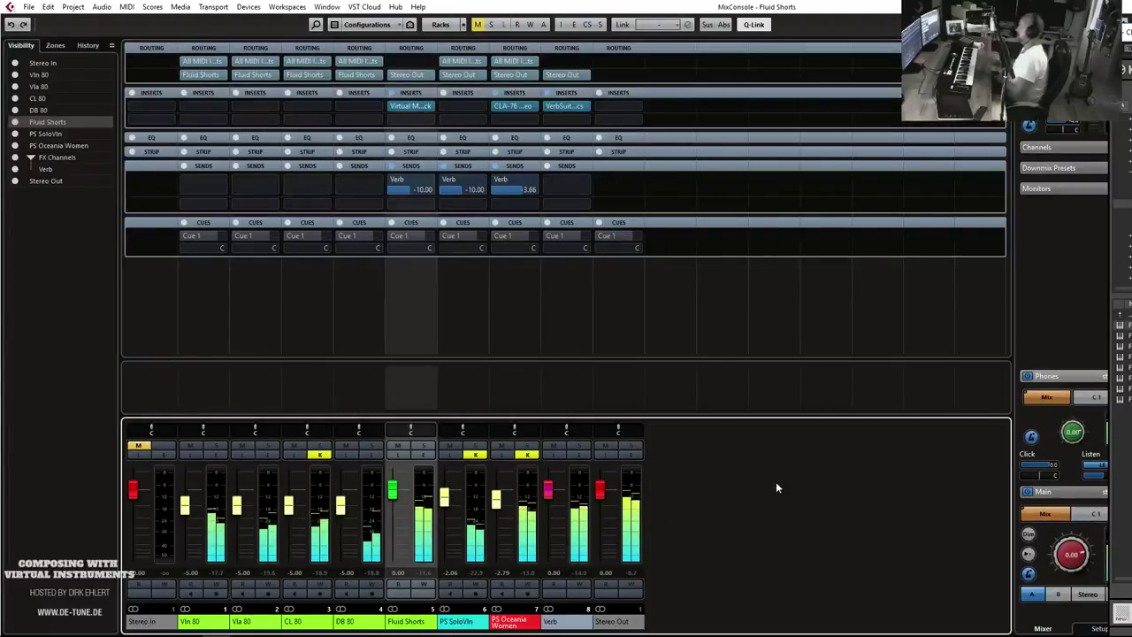
{"action": "key", "text": "F3"}
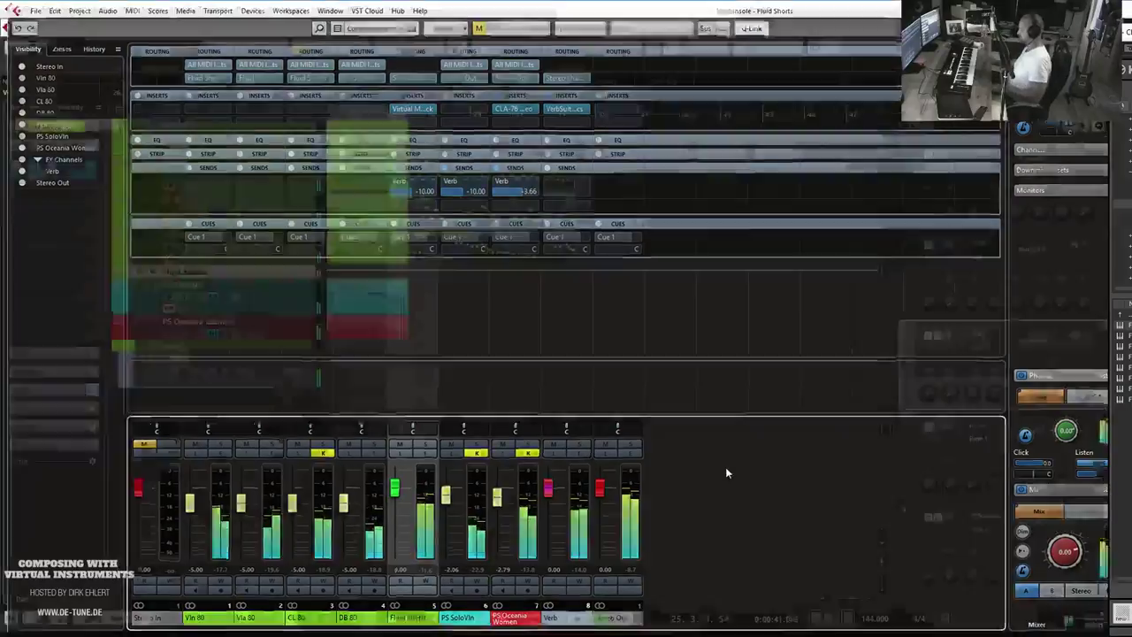
{"action": "key", "text": "space"}
{"action": "scroll", "coordinate": [678, 368], "scroll_direction": "left", "scroll_amount": 5}
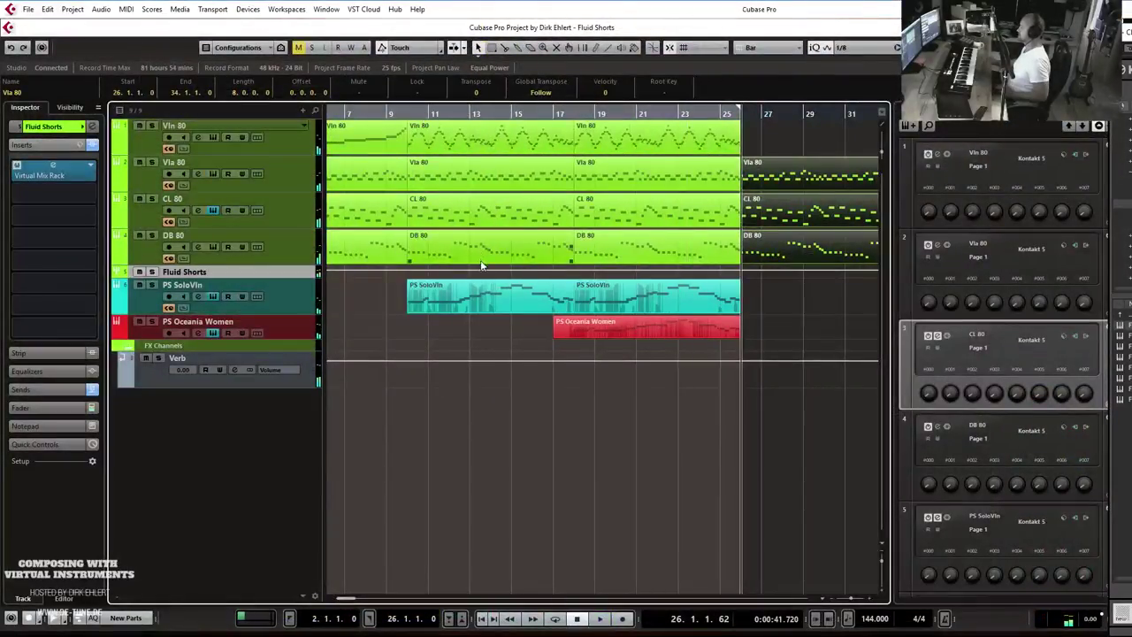
Cycle-loop bars 10–26 of the string parts, start playback, and return to the MixConsole
{"action": "left_click_drag", "start_coordinate": [495, 271], "coordinate": [662, 130]}
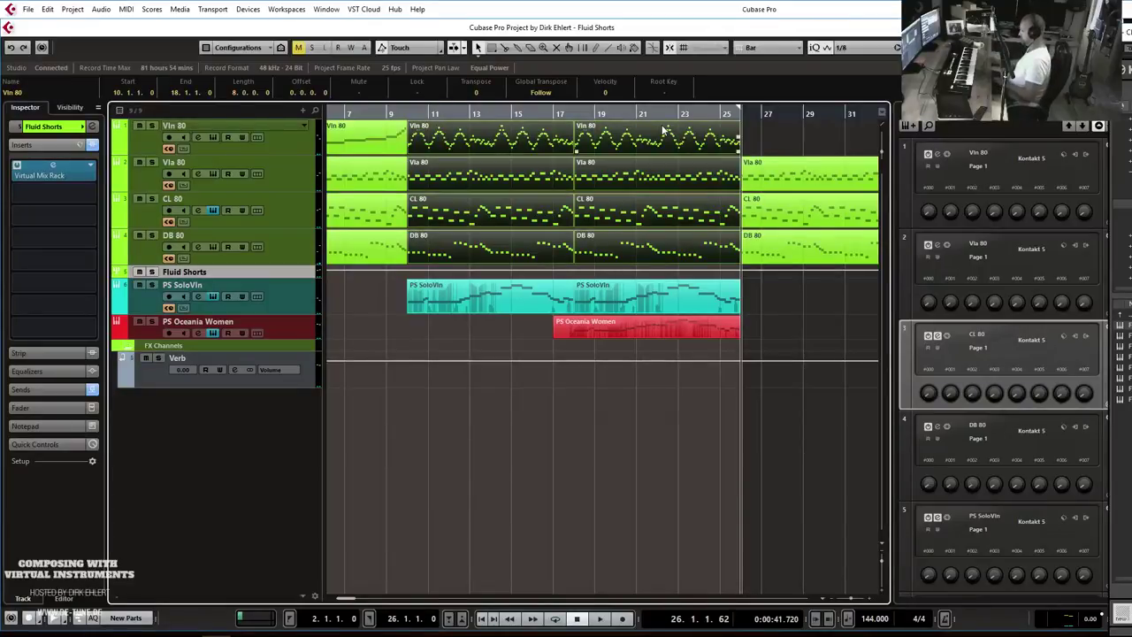
{"action": "key", "text": "p"}
{"action": "key", "text": "KP_1"}
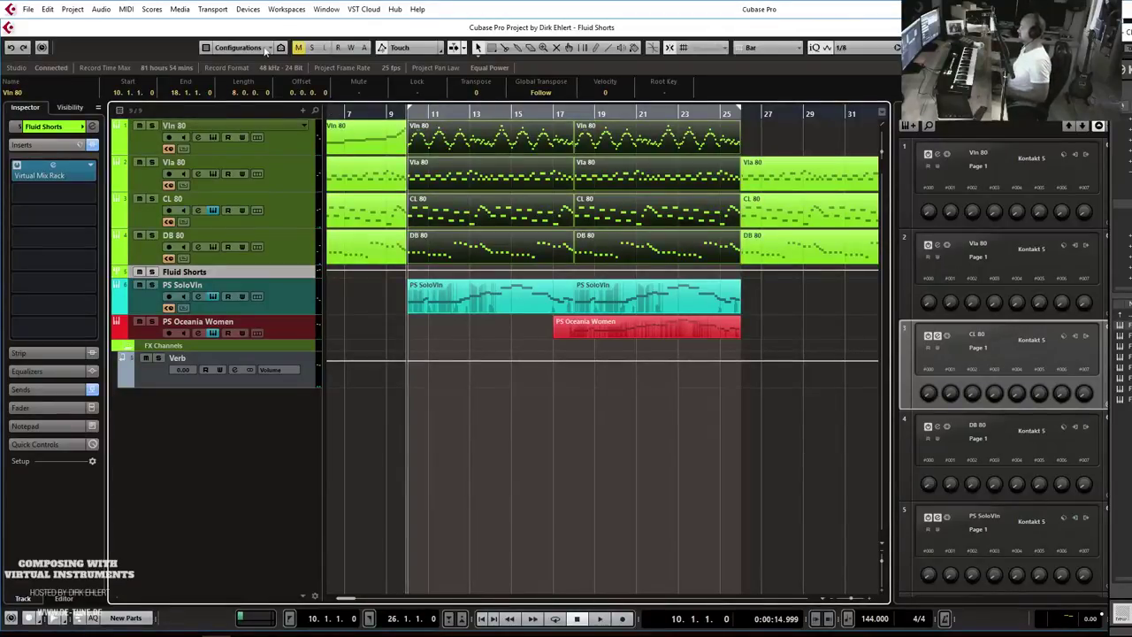
{"action": "left_click", "coordinate": [449, 108]}
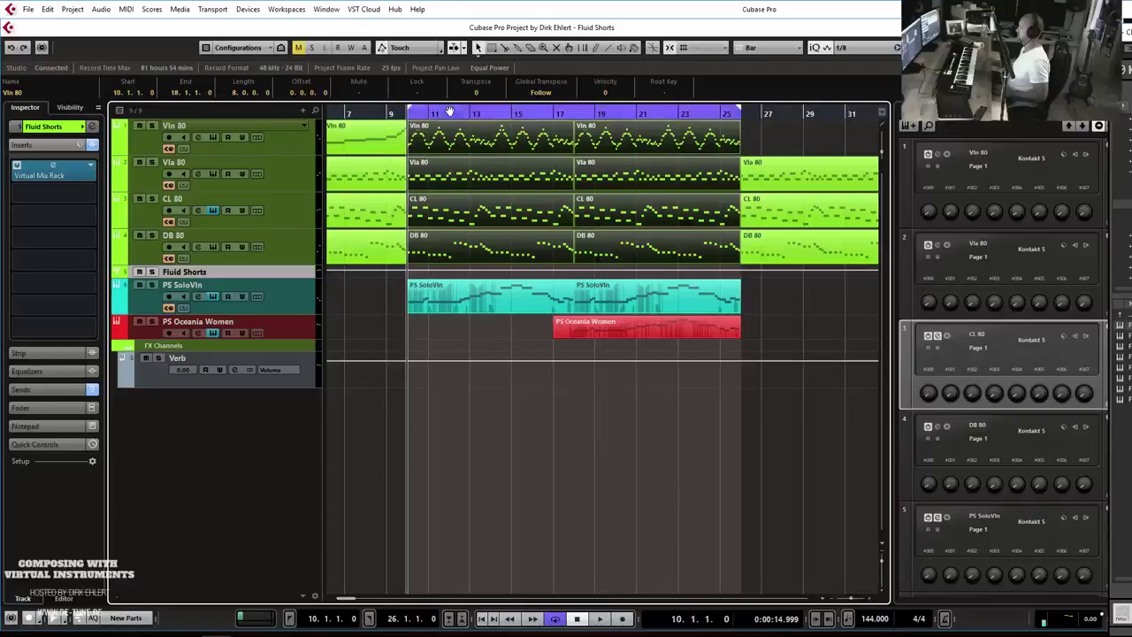
{"action": "key", "text": "space"}
{"action": "key", "text": "F3"}
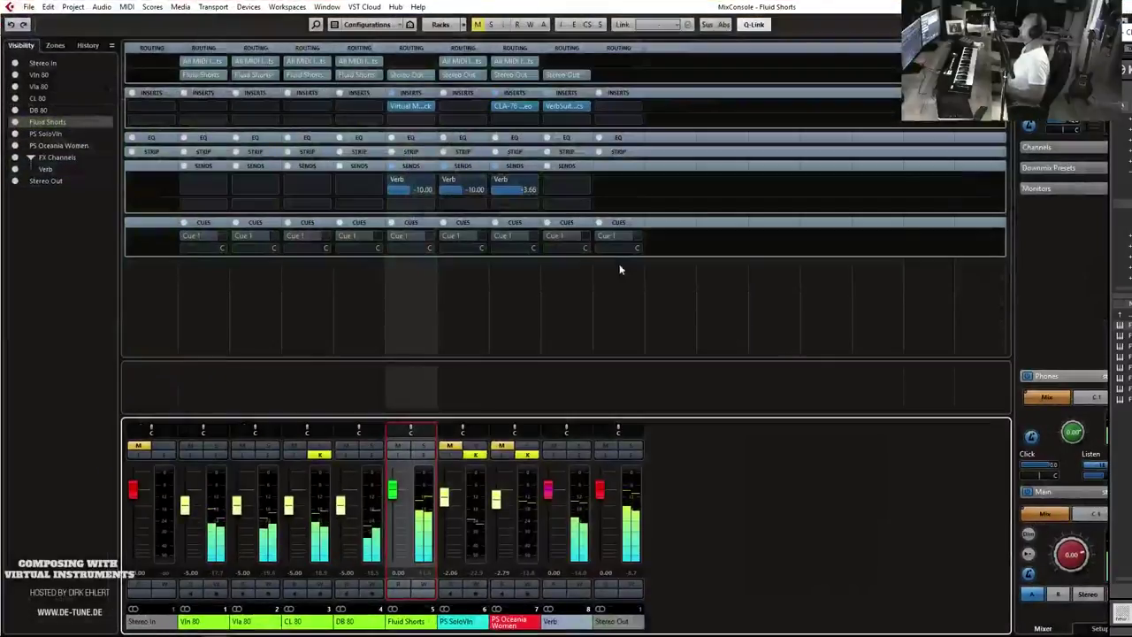
Reopen the Fluid Shorts mix rack and drop FG-116 Vintage into slot C
{"action": "left_click", "coordinate": [413, 108]}
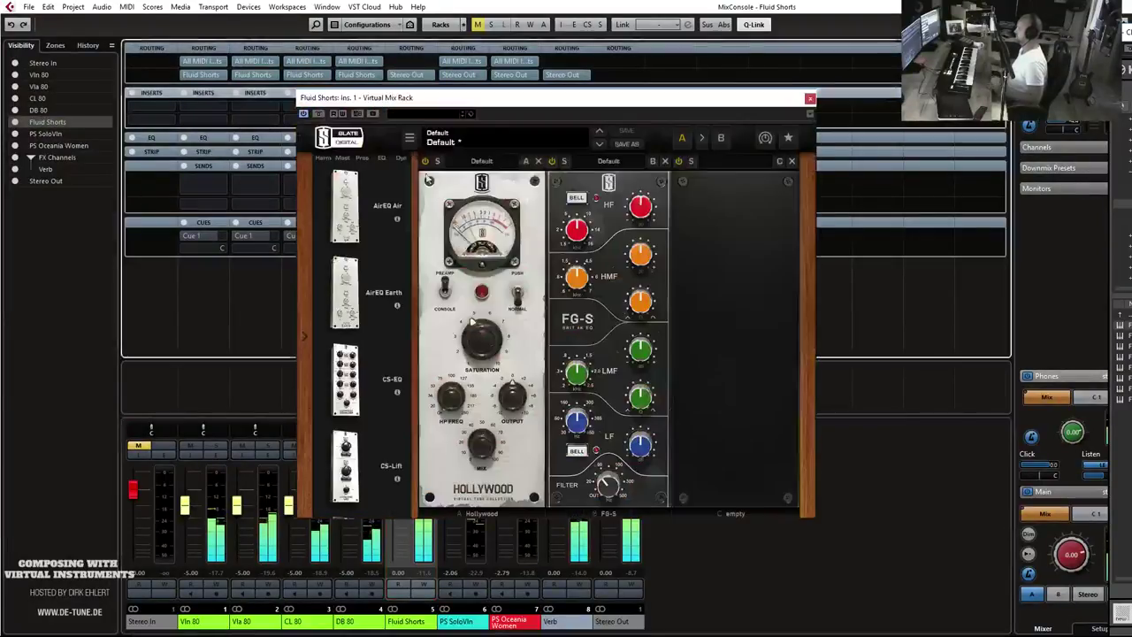
{"action": "scroll", "coordinate": [406, 220], "scroll_direction": "down", "scroll_amount": 5}
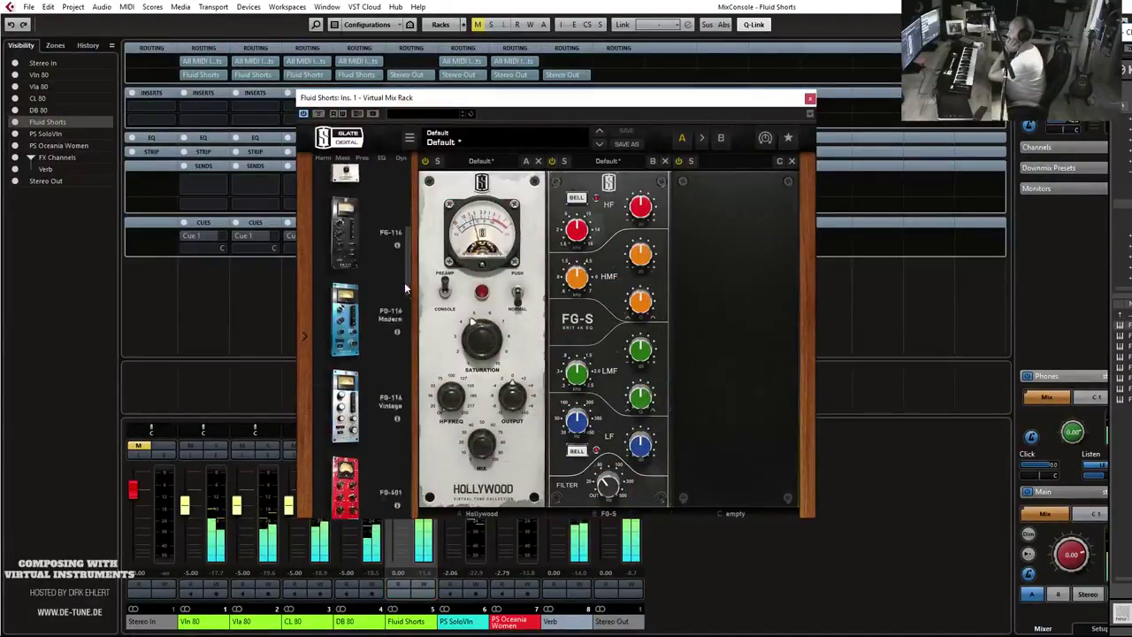
{"action": "left_click_drag", "start_coordinate": [387, 392], "coordinate": [707, 387]}
Set the FG-116 input to -26.3dB, lengthen its release and nudge the attack up
{"action": "left_click_drag", "start_coordinate": [706, 297], "coordinate": [705, 270]}
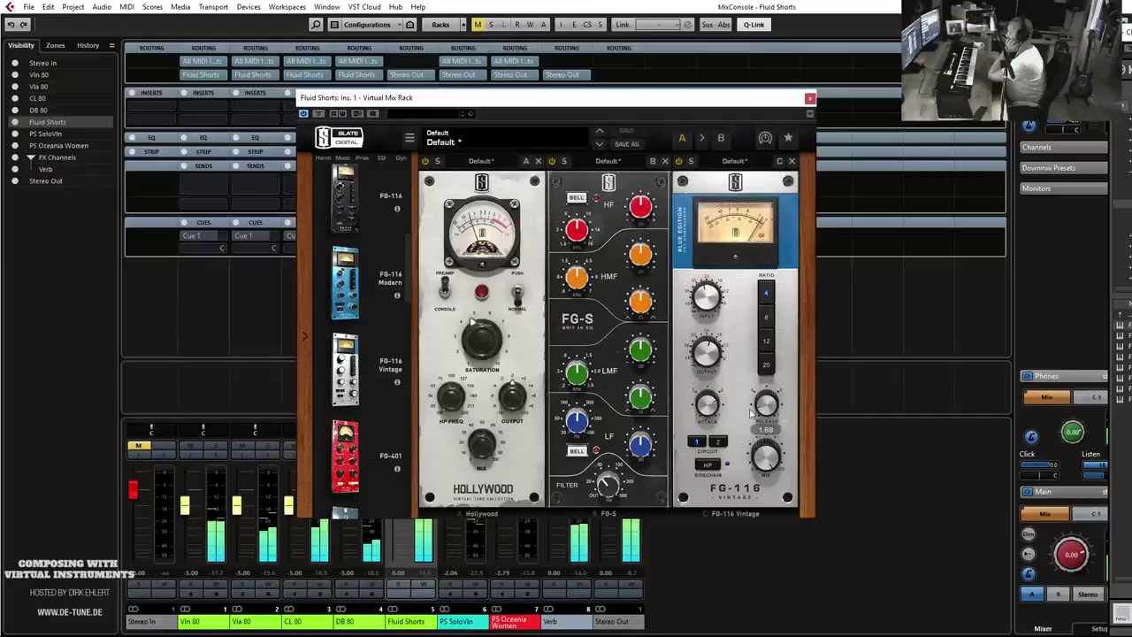
{"action": "left_click_drag", "start_coordinate": [765, 411], "coordinate": [761, 337]}
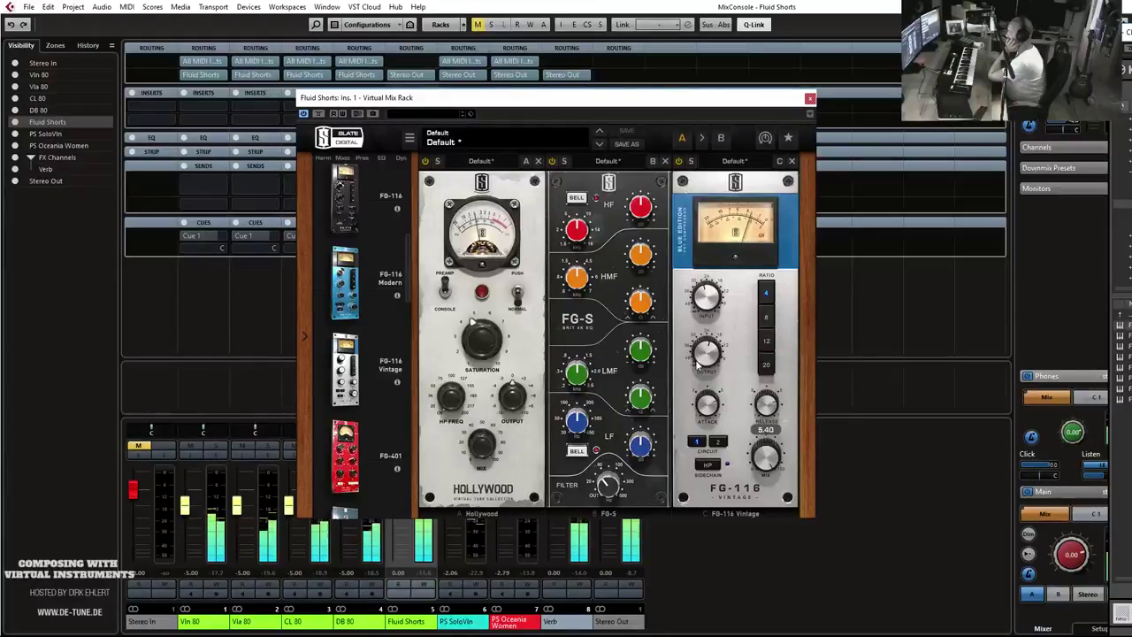
{"action": "left_click_drag", "start_coordinate": [711, 402], "coordinate": [713, 398]}
{"action": "mouse_move", "coordinate": [707, 354]}
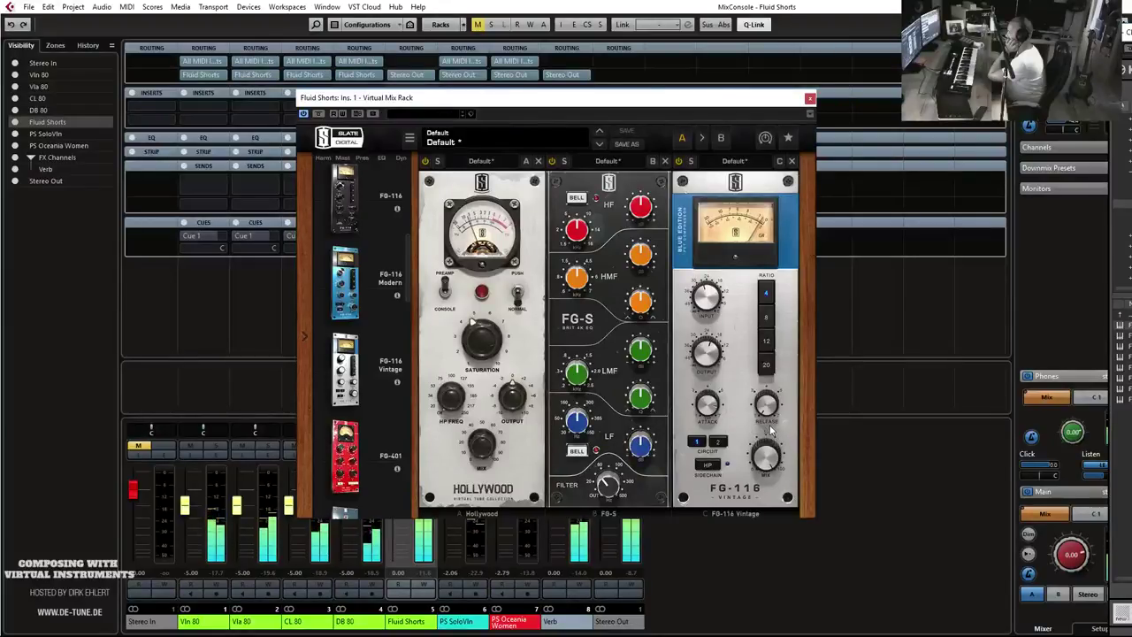
{"action": "left_click_drag", "start_coordinate": [766, 407], "coordinate": [766, 400]}
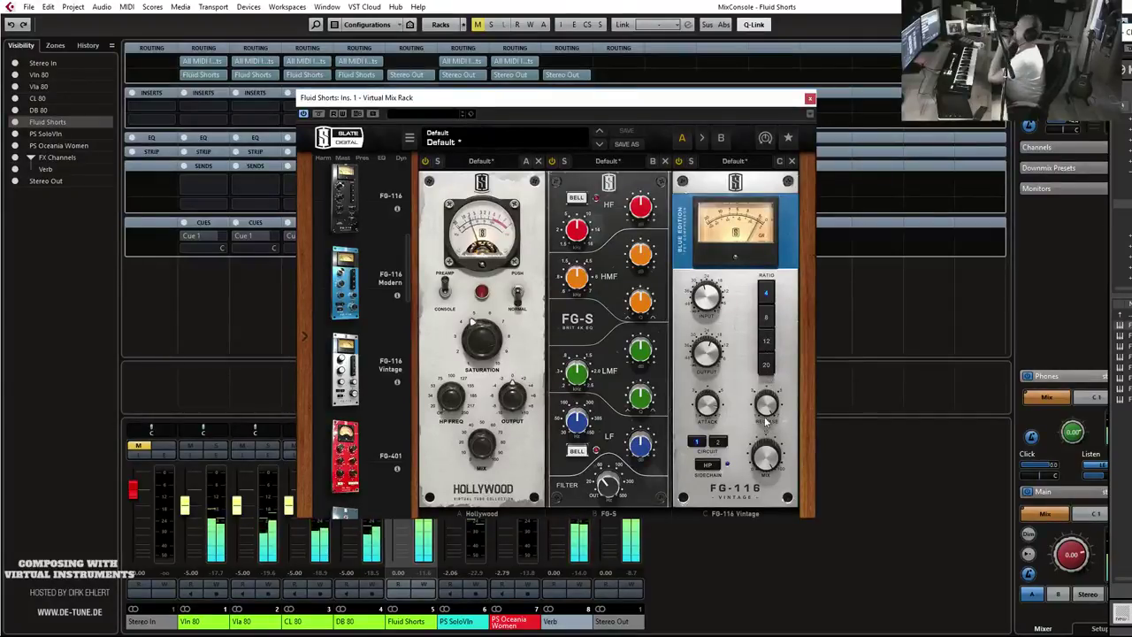
{"action": "mouse_move", "coordinate": [765, 411]}
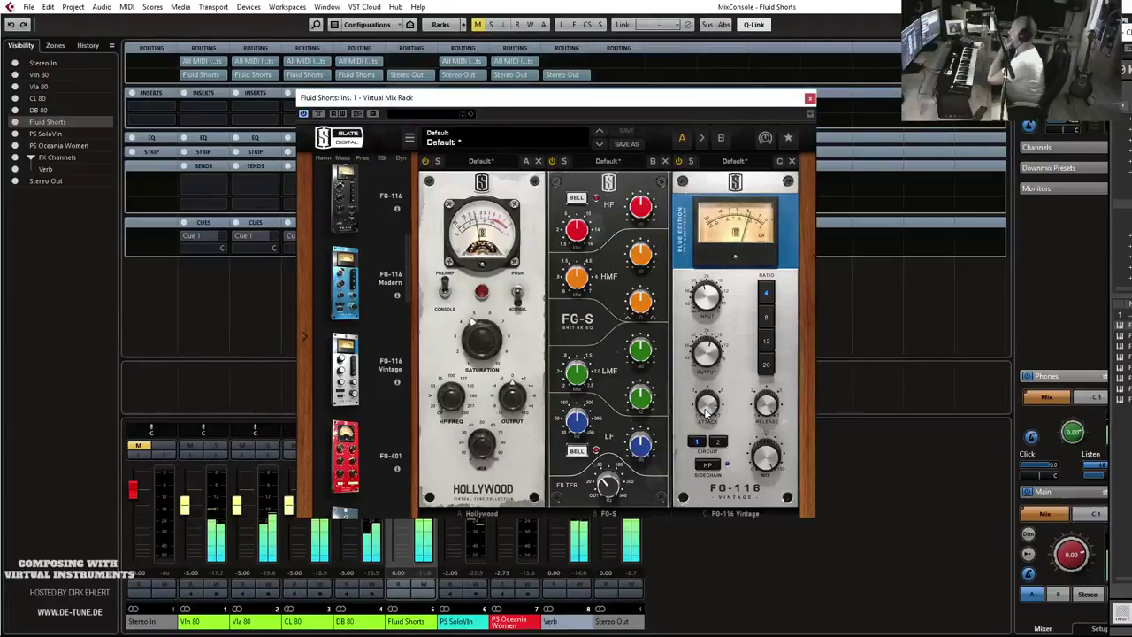
{"action": "mouse_move", "coordinate": [715, 412]}
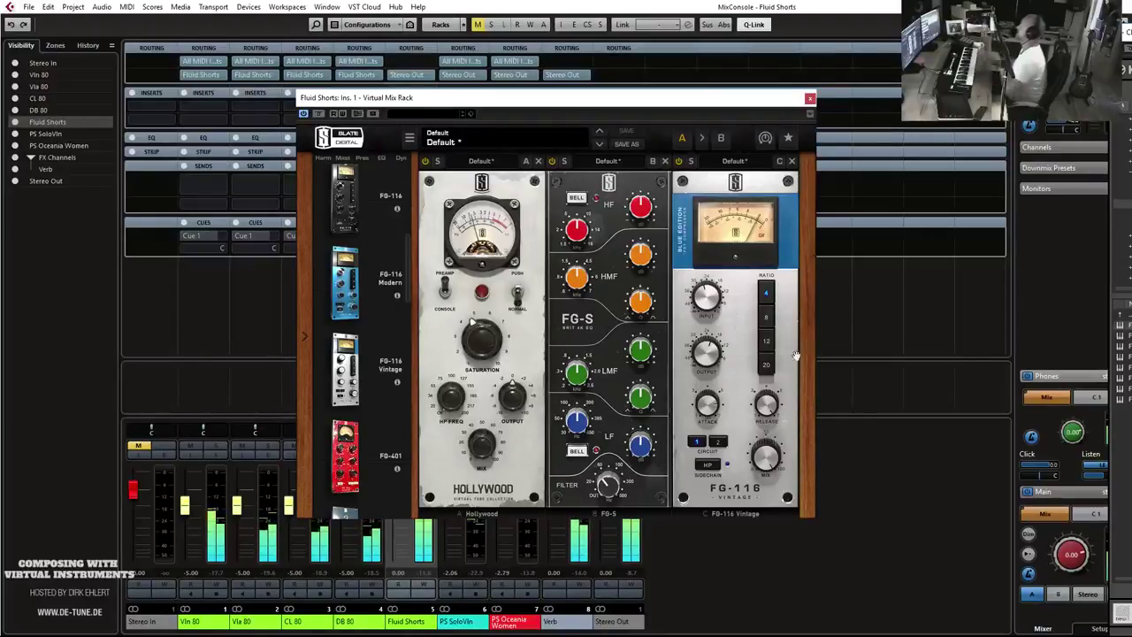
Drop AirEQ Air into slot D after the FG-116, then close the Virtual Mix Rack
{"action": "left_click", "coordinate": [884, 492]}
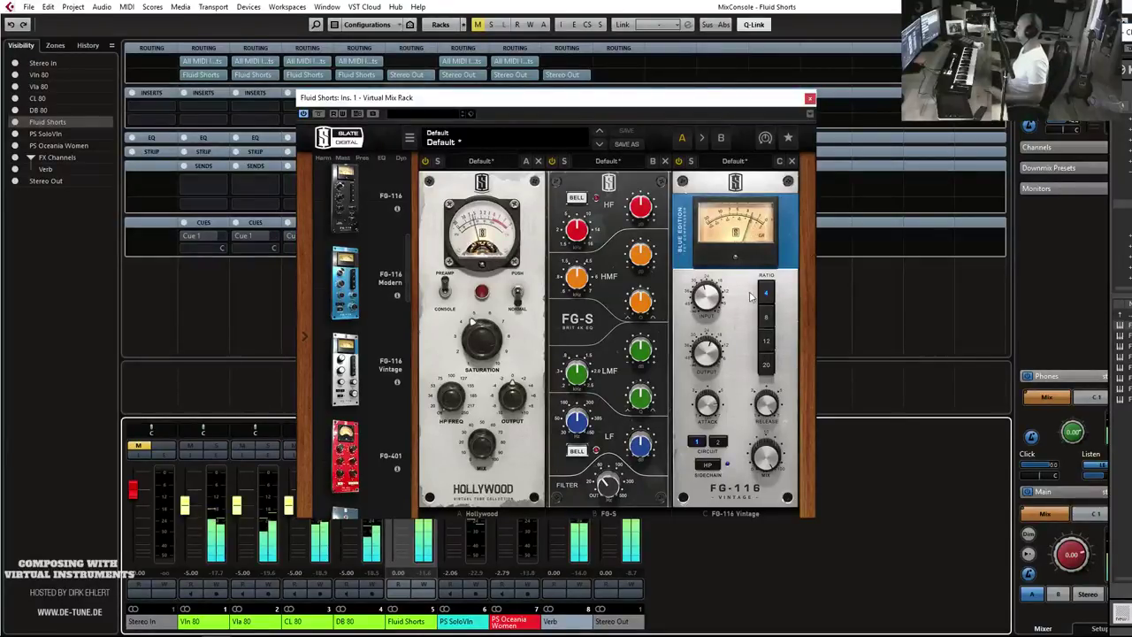
{"action": "mouse_move", "coordinate": [723, 299]}
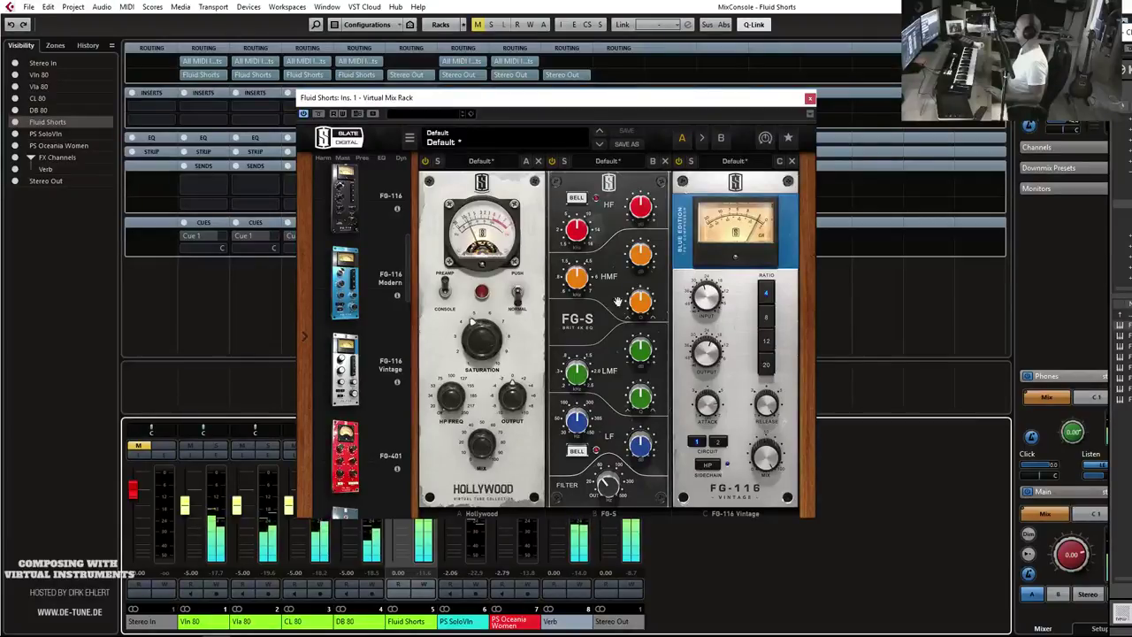
{"action": "scroll", "coordinate": [383, 262], "scroll_direction": "up", "scroll_amount": 5}
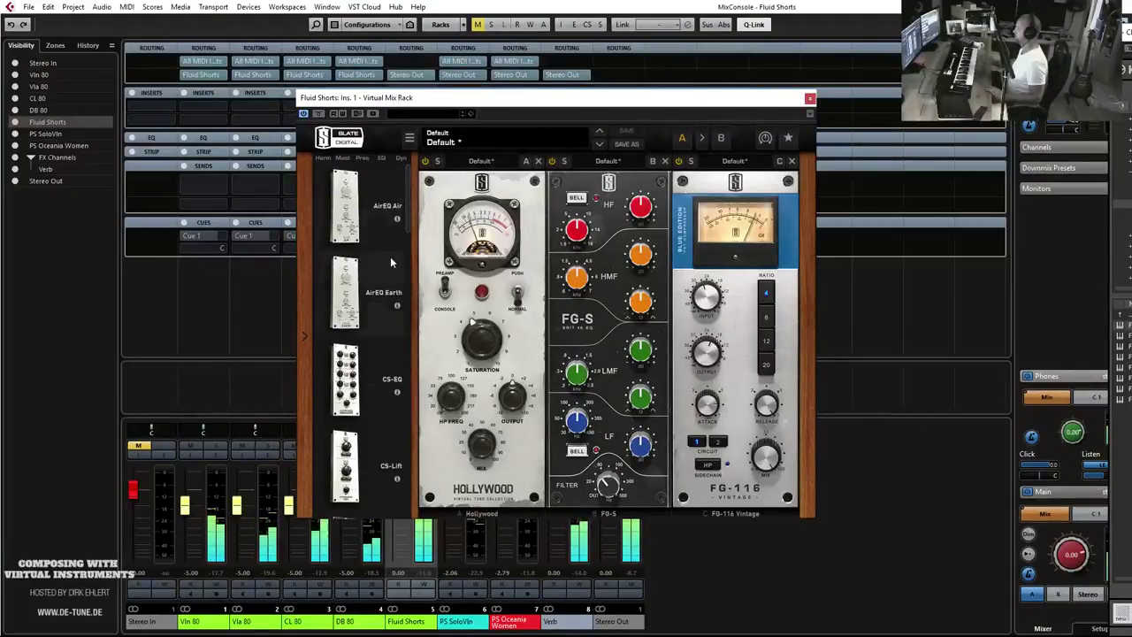
{"action": "left_click_drag", "start_coordinate": [363, 209], "coordinate": [868, 276]}
{"action": "mouse_move", "coordinate": [854, 278]}
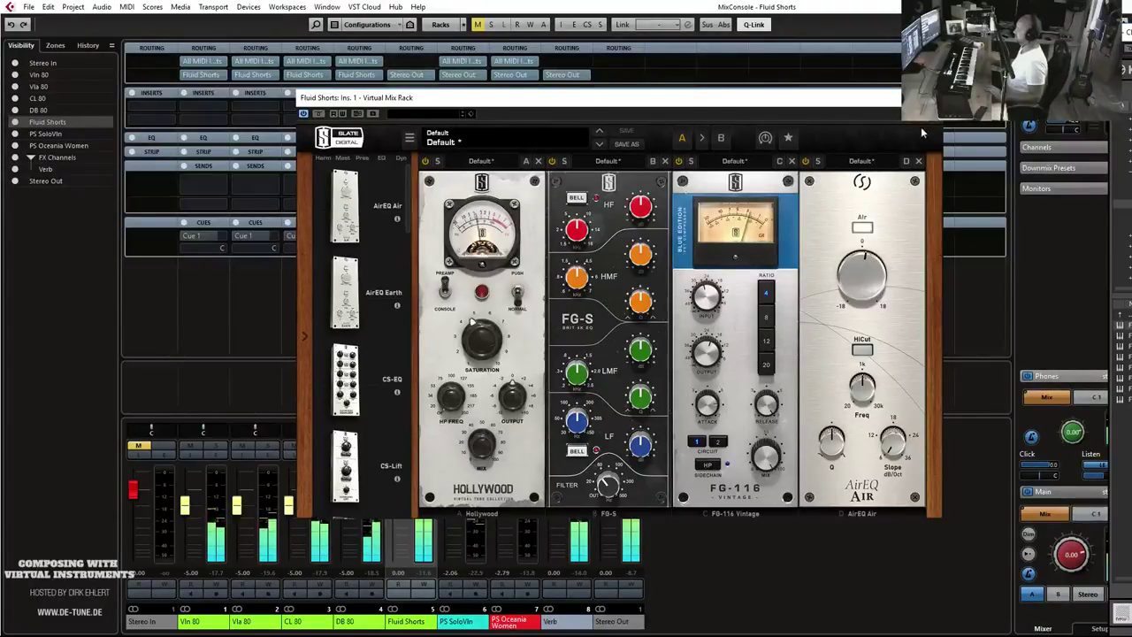
{"action": "left_click", "coordinate": [934, 98]}
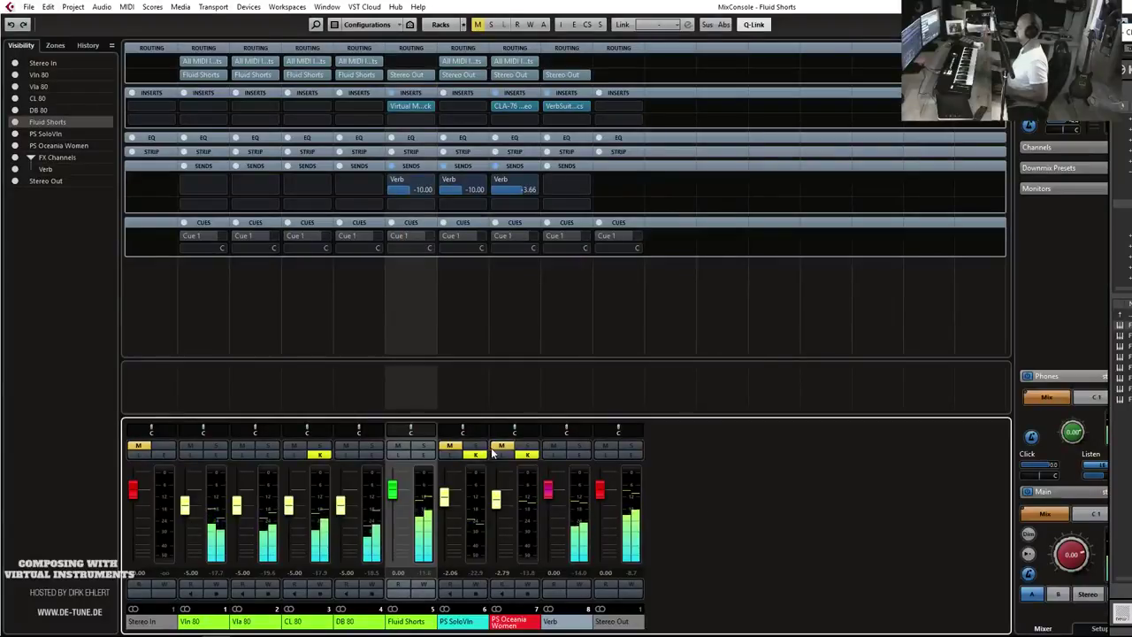
Unmute PS SoloVln and PS Oceania Women, and set the PS SoloVln fader to 0.00 dB
{"action": "left_click", "coordinate": [449, 446]}
{"action": "left_click", "coordinate": [502, 446]}
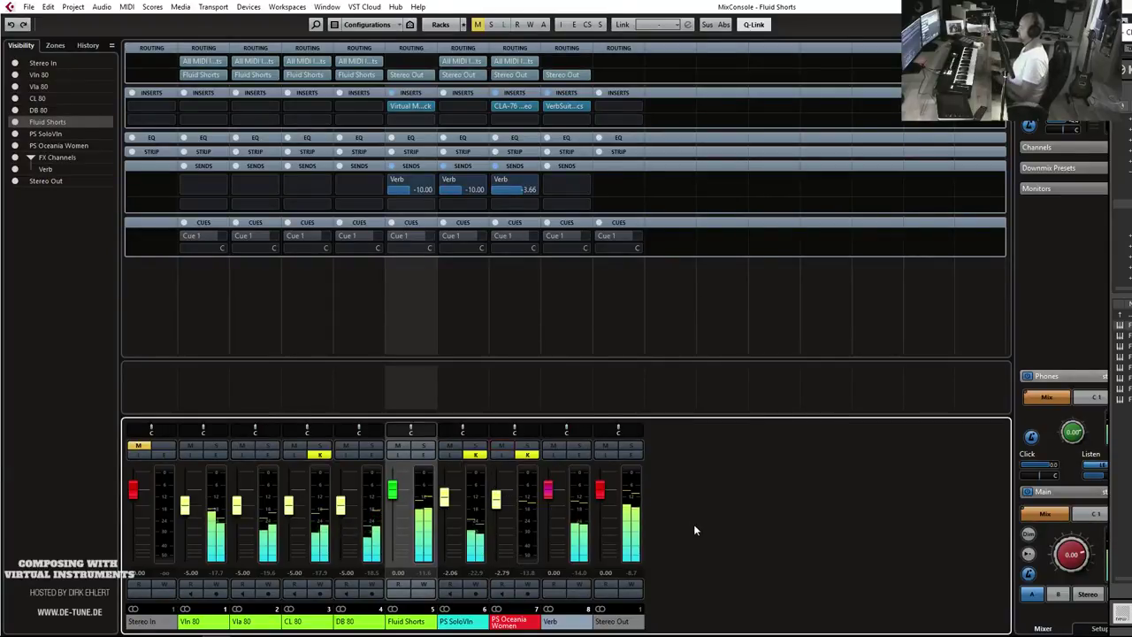
{"action": "left_click_drag", "start_coordinate": [445, 501], "coordinate": [445, 495]}
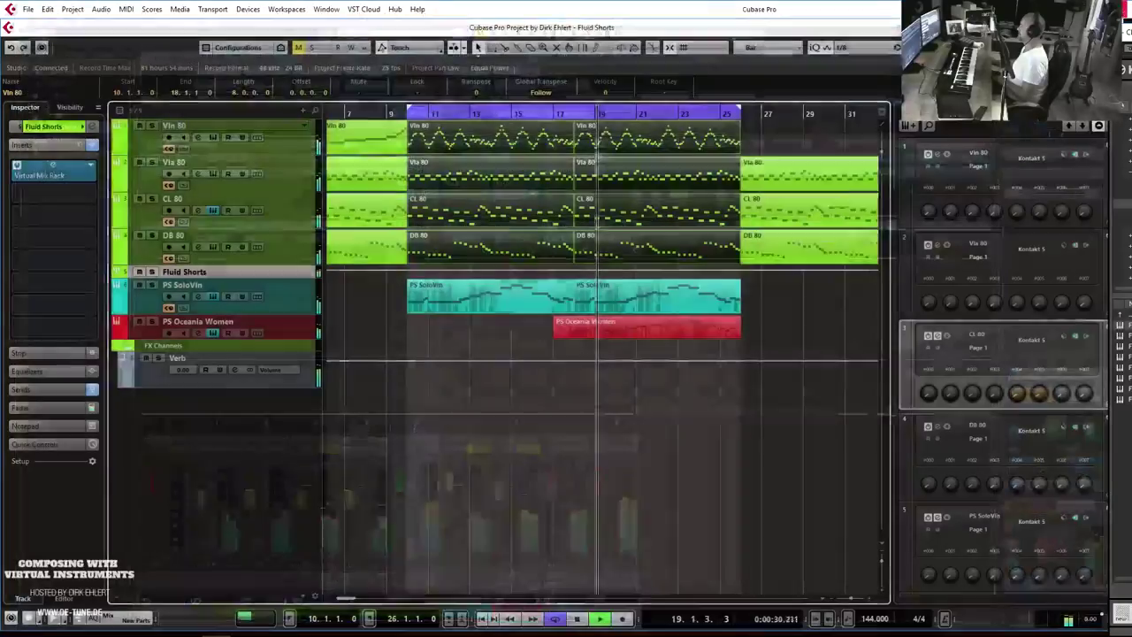
Clear the part selection, stop playback, and drag the Voicemeeter mixer over the project
{"action": "left_click", "coordinate": [787, 461]}
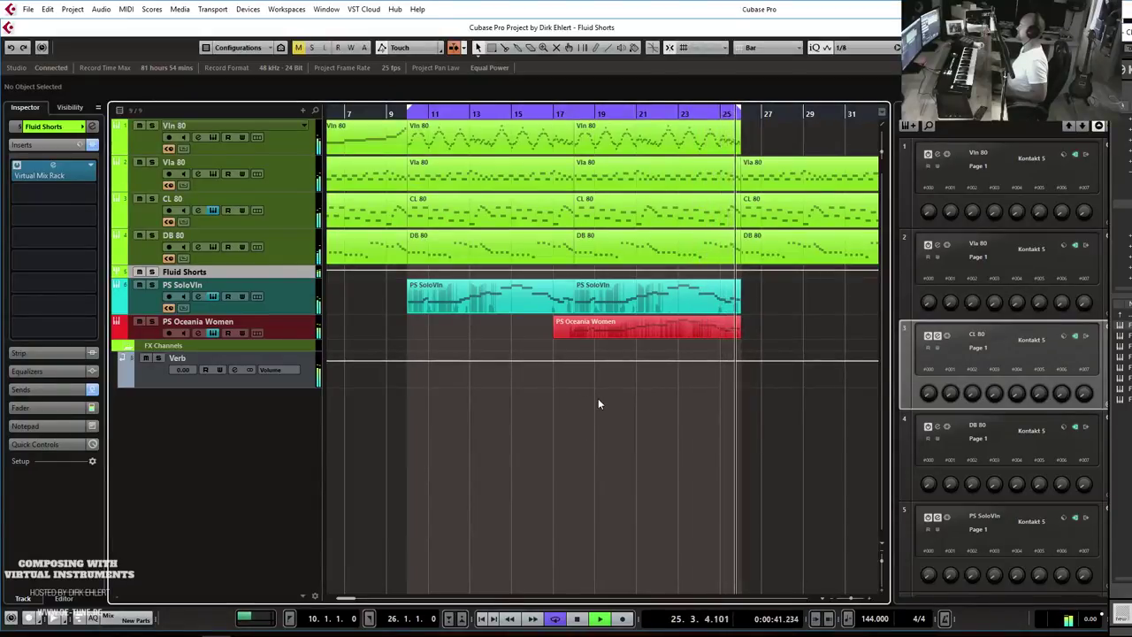
{"action": "key", "text": "space"}
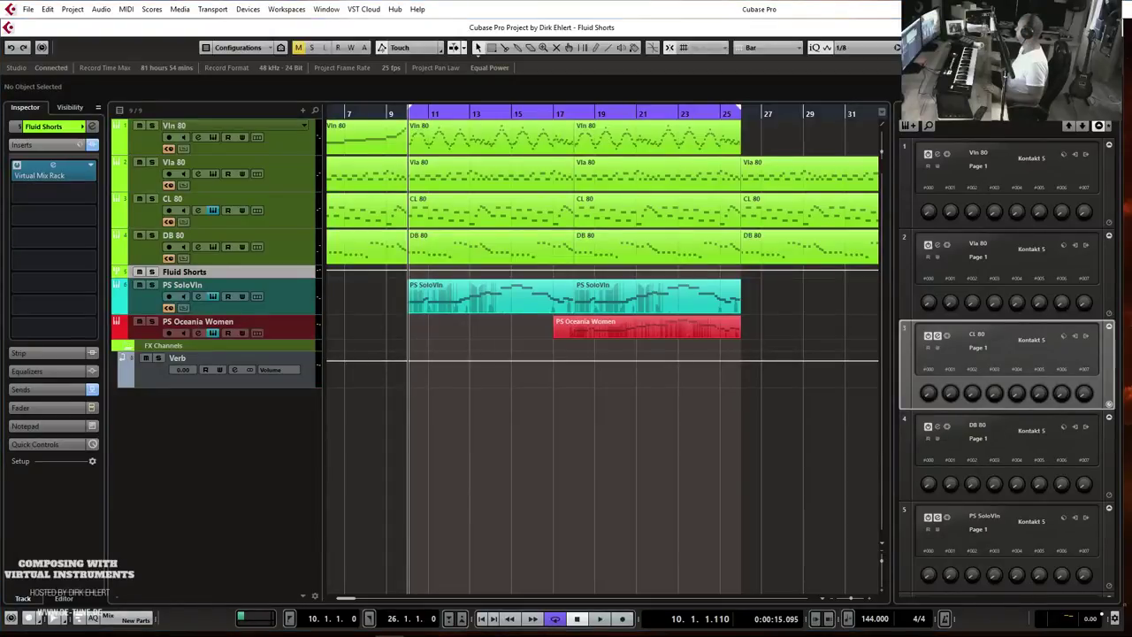
{"action": "left_click_drag", "start_coordinate": [1131, 159], "coordinate": [465, 72]}
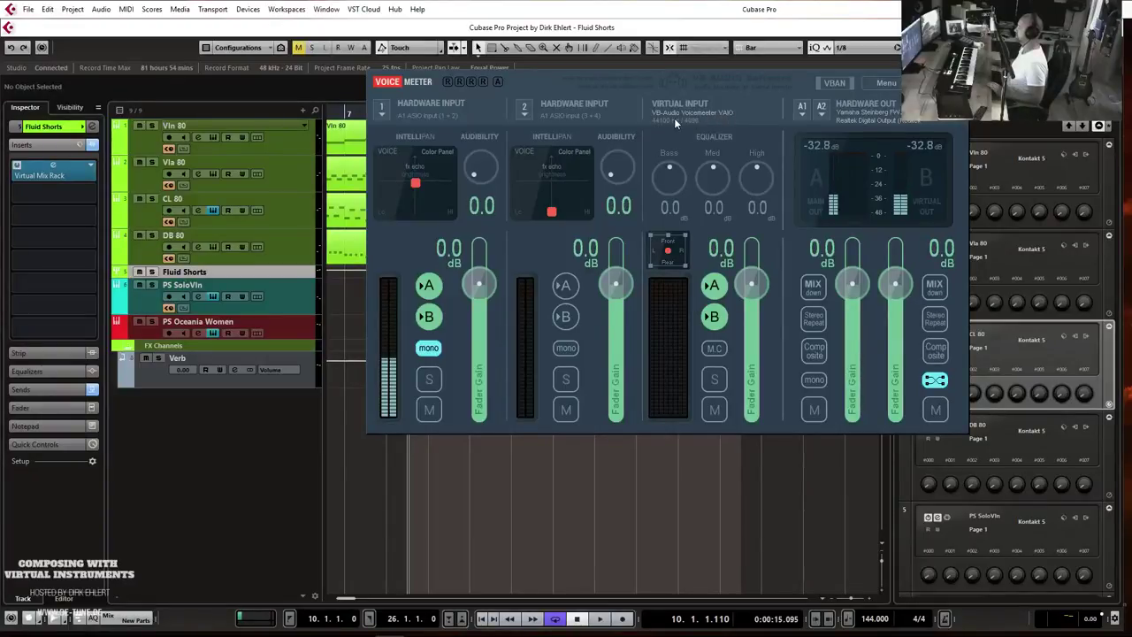
Start Cubase playback, then drag the Voicemeeter mixer off the right edge of the screen
{"action": "left_click", "coordinate": [508, 535]}
{"action": "key", "text": "space"}
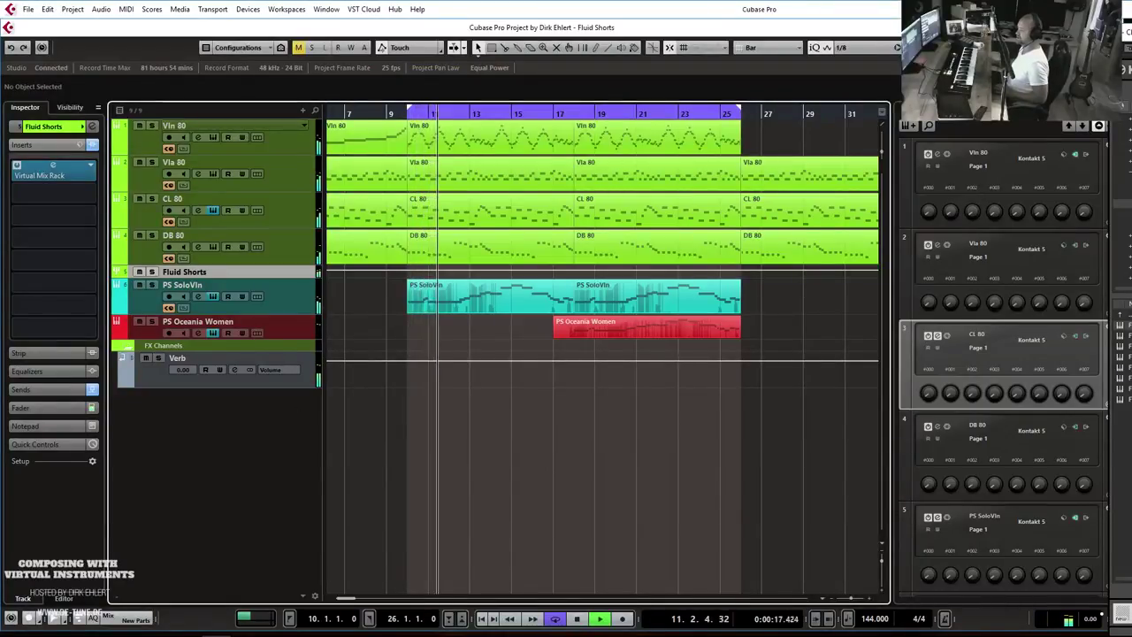
{"action": "key", "text": "alt+Tab"}
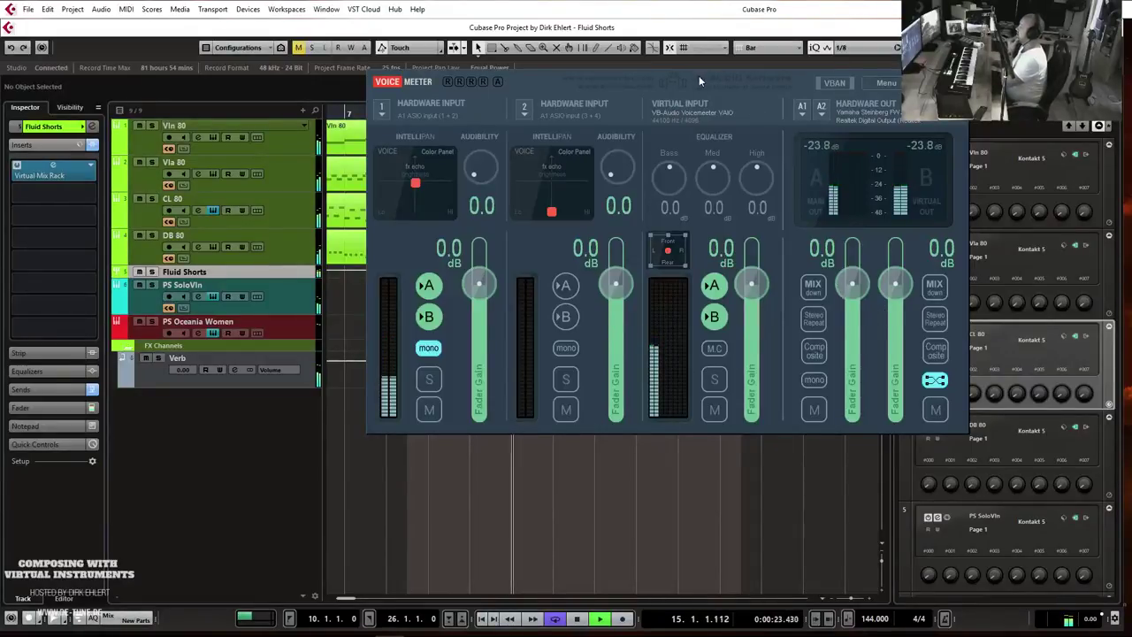
{"action": "left_click_drag", "start_coordinate": [526, 79], "coordinate": [1131, 81]}
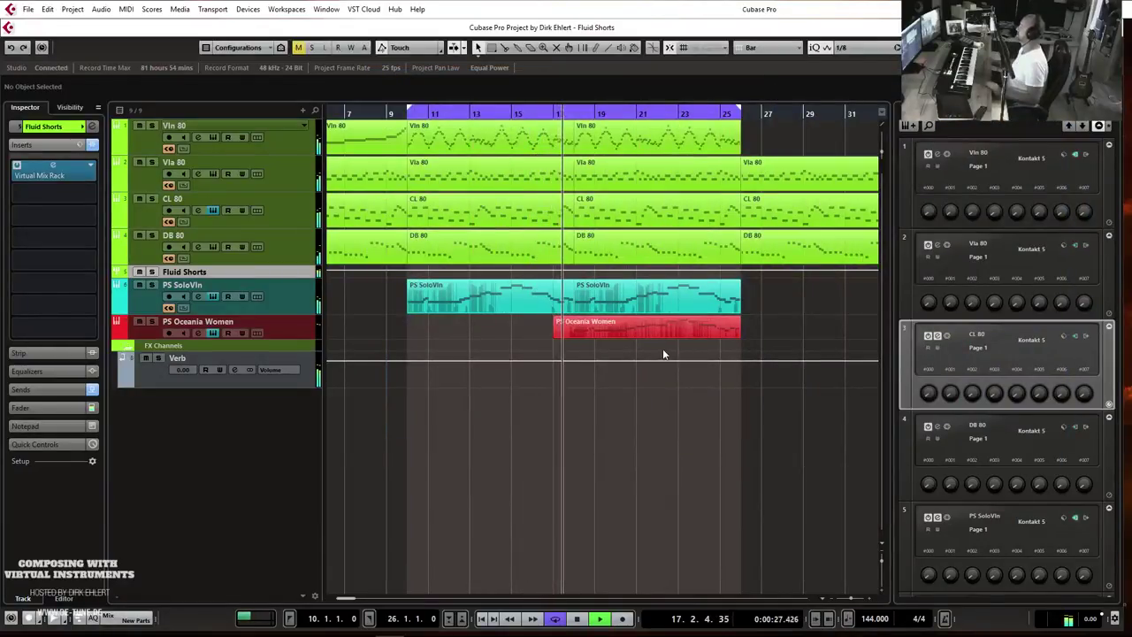
Stop playback, zoom out to bars 1–37, and set both locators to bar 2
{"action": "left_click", "coordinate": [792, 310]}
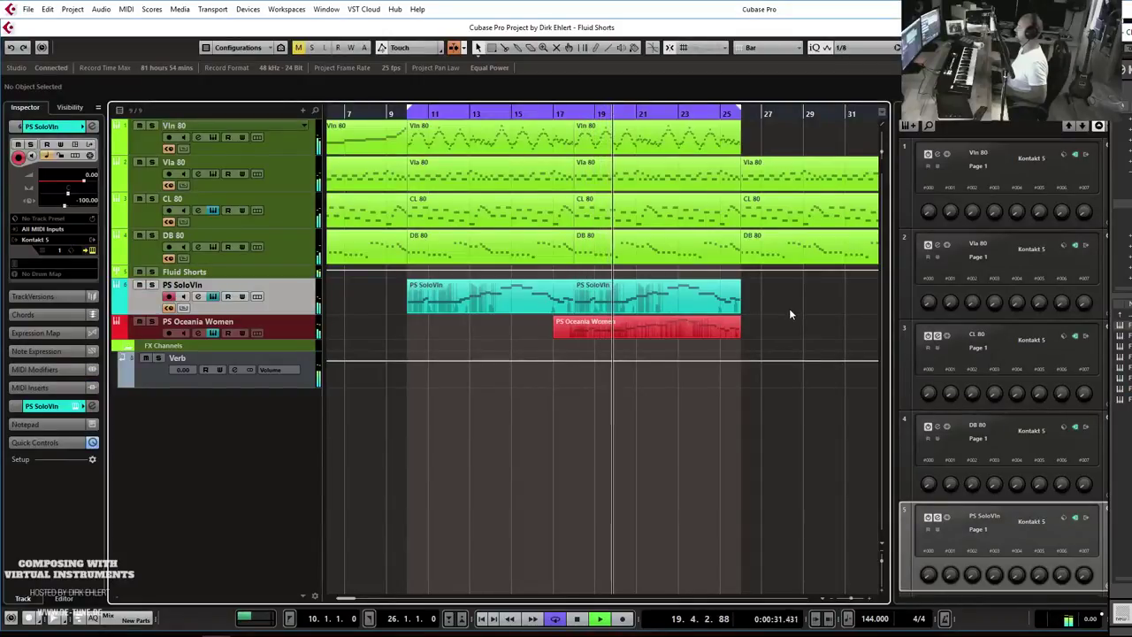
{"action": "key", "text": "space"}
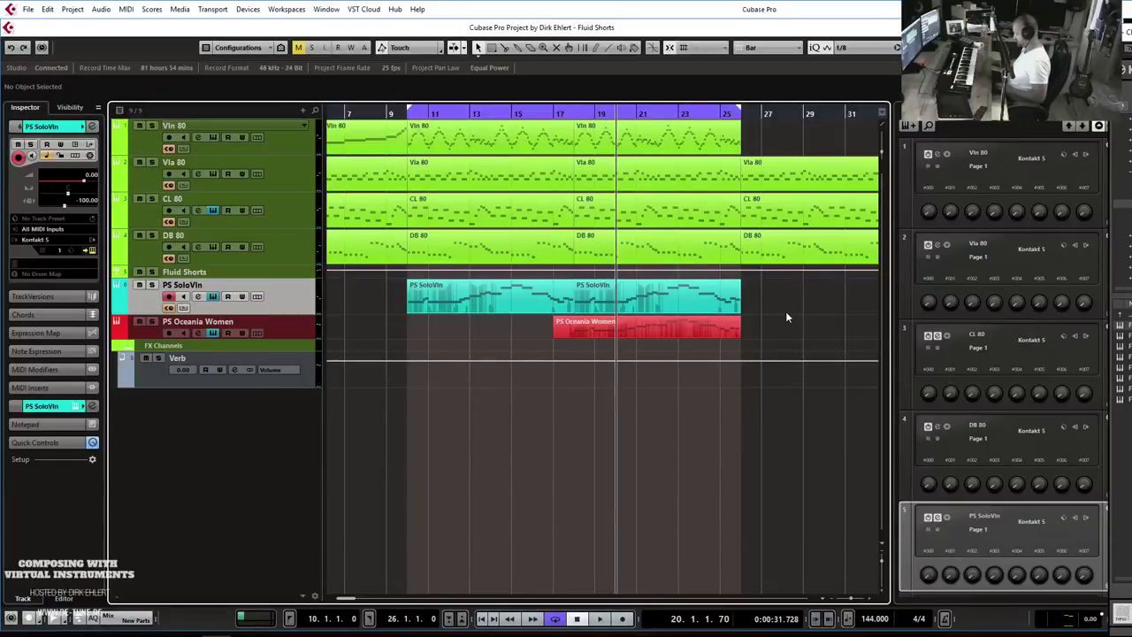
{"action": "key", "text": "g"}
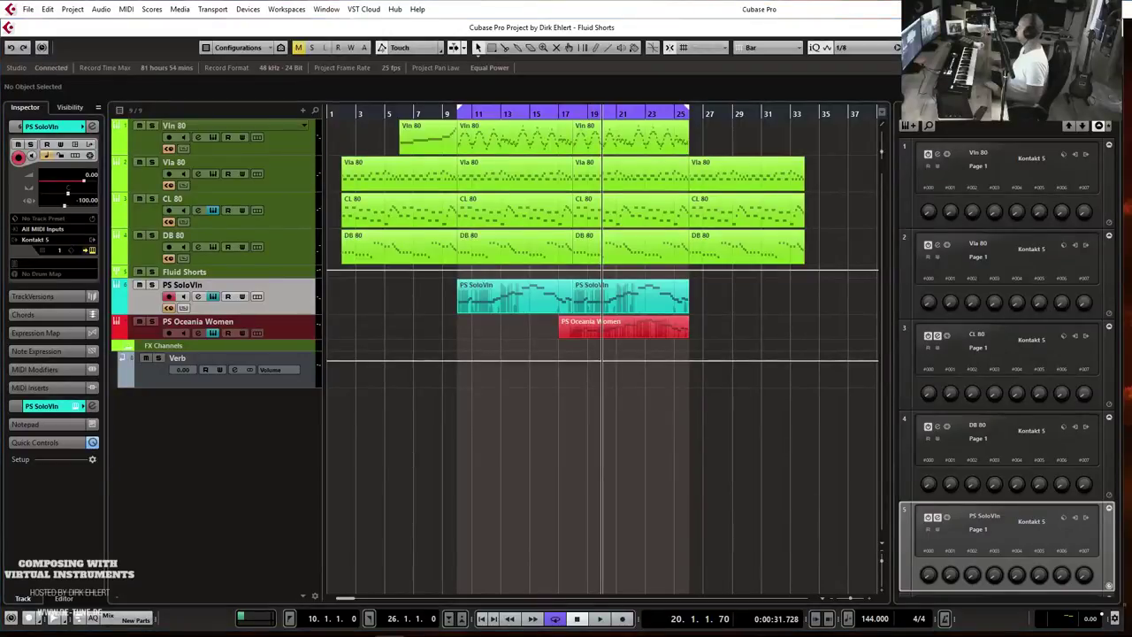
{"action": "left_click_drag", "start_coordinate": [1131, 301], "coordinate": [701, 288]}
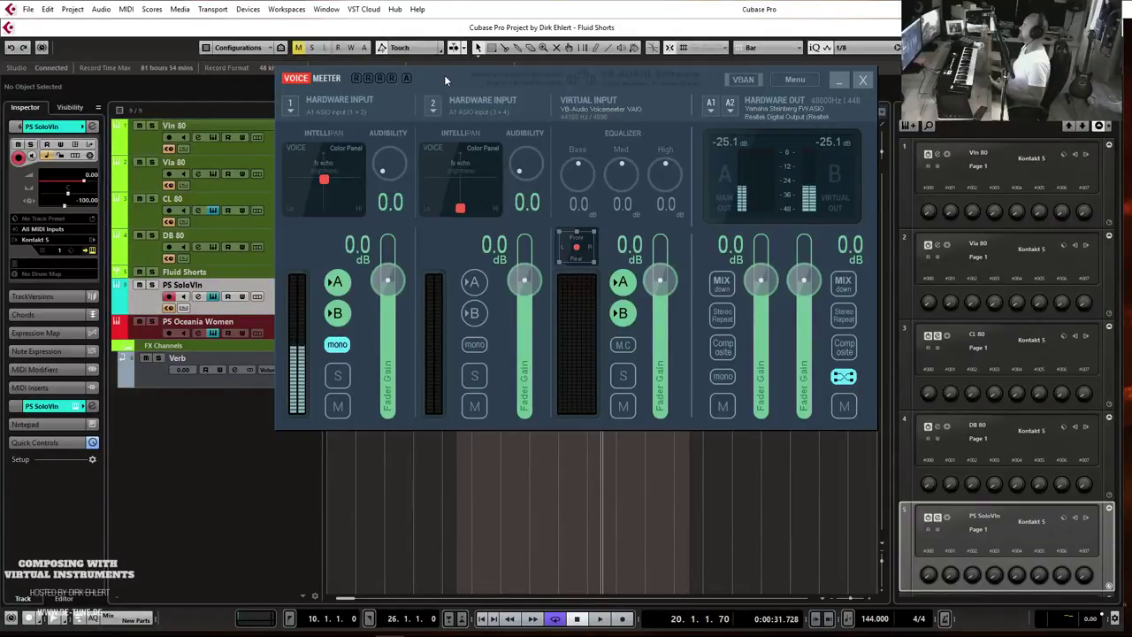
{"action": "left_click_drag", "start_coordinate": [446, 80], "coordinate": [1131, 97]}
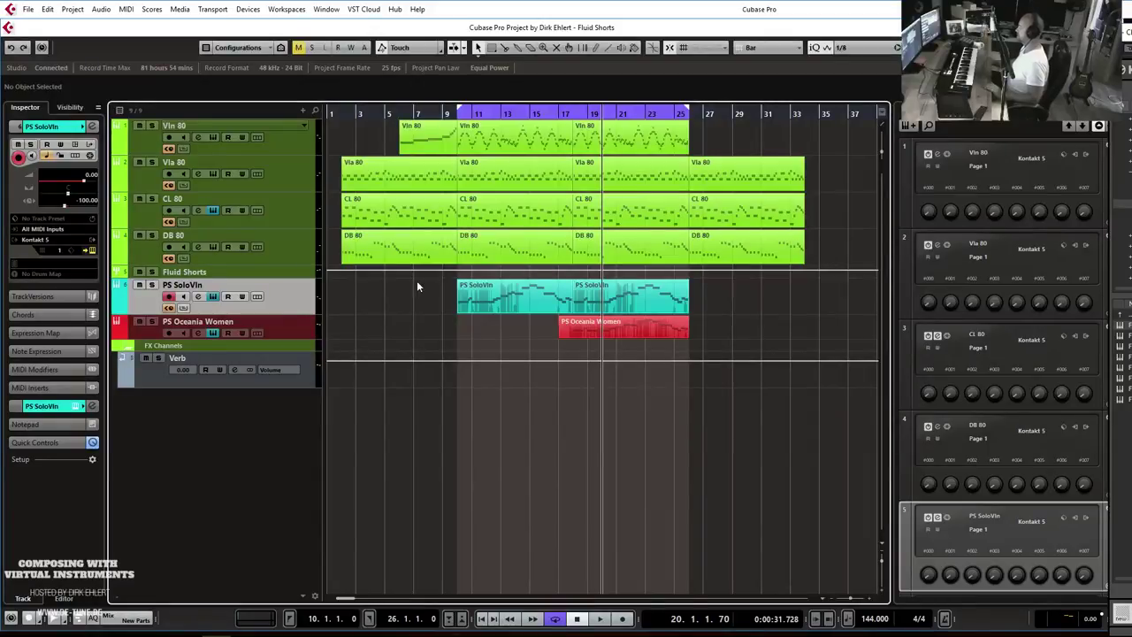
{"action": "left_click", "coordinate": [341, 112]}
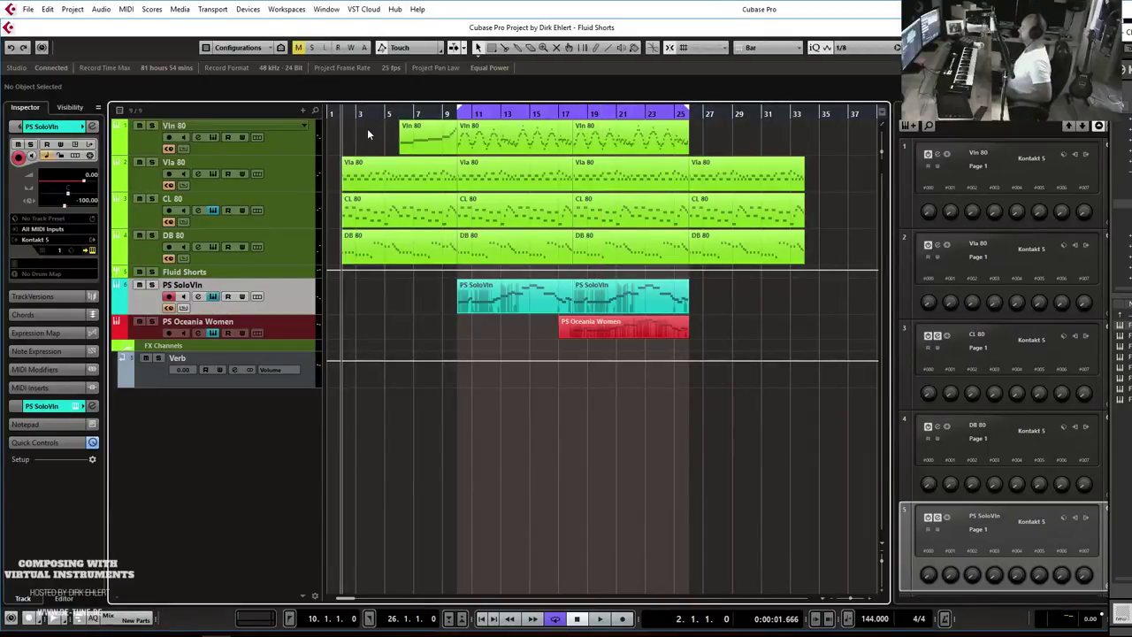
{"action": "key", "text": "p"}
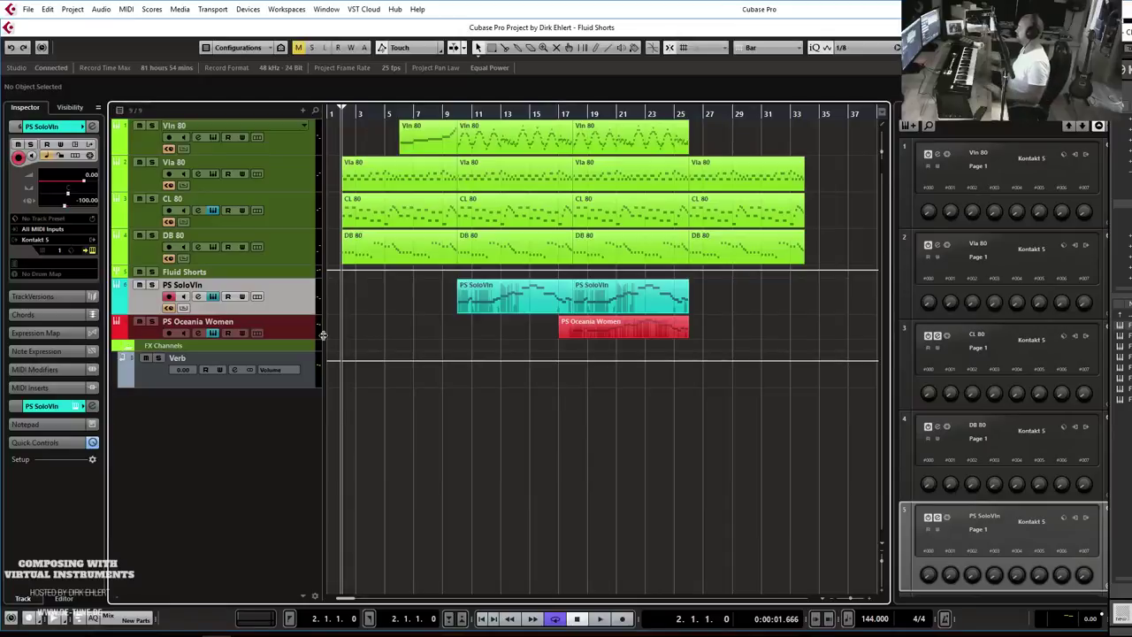
Duplicate the PS Oceania Women track and delete the red event from the (D) copy
{"action": "right_click", "coordinate": [298, 324]}
{"action": "right_click", "coordinate": [286, 324]}
{"action": "left_click", "coordinate": [344, 361]}
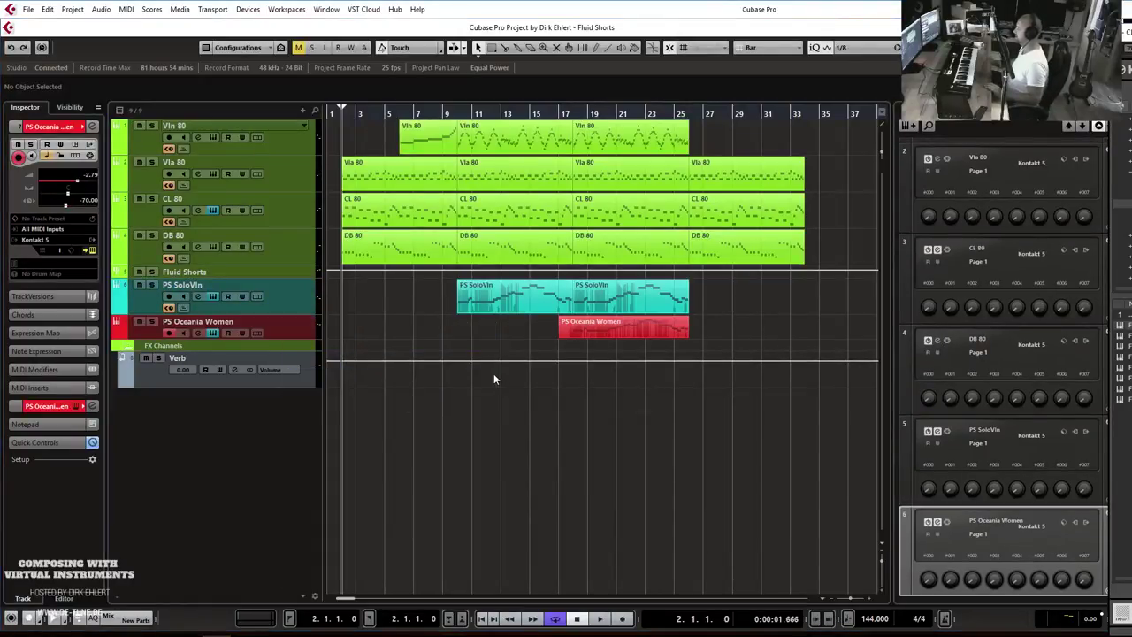
{"action": "left_click_drag", "start_coordinate": [705, 352], "coordinate": [523, 363]}
{"action": "key", "text": "Delete"}
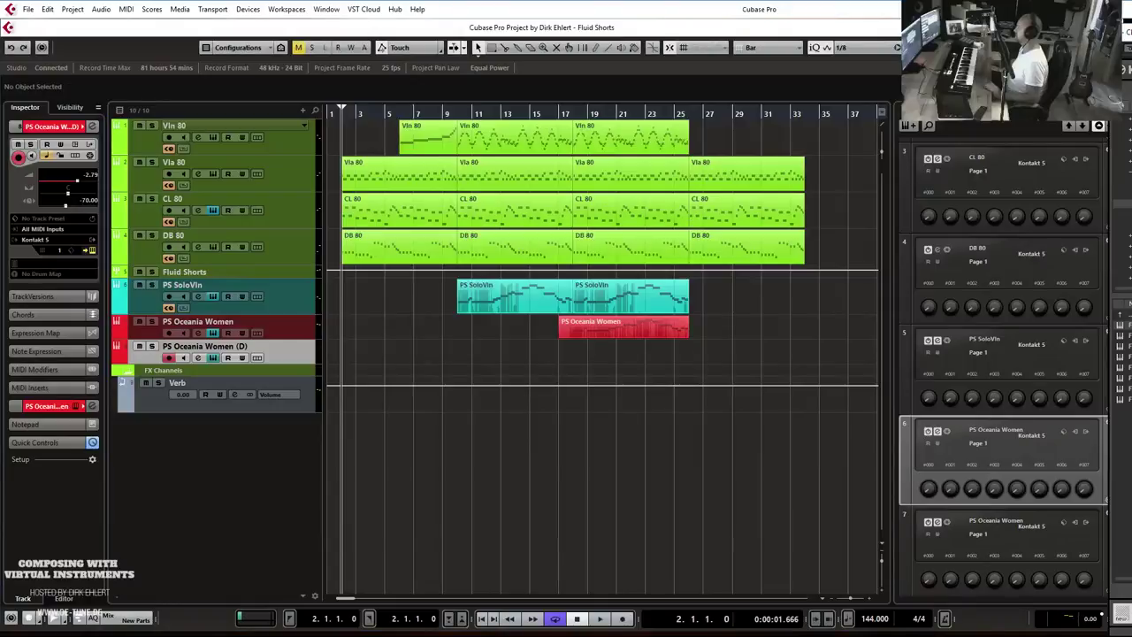
{"action": "left_click_drag", "start_coordinate": [1131, 496], "coordinate": [630, 85]}
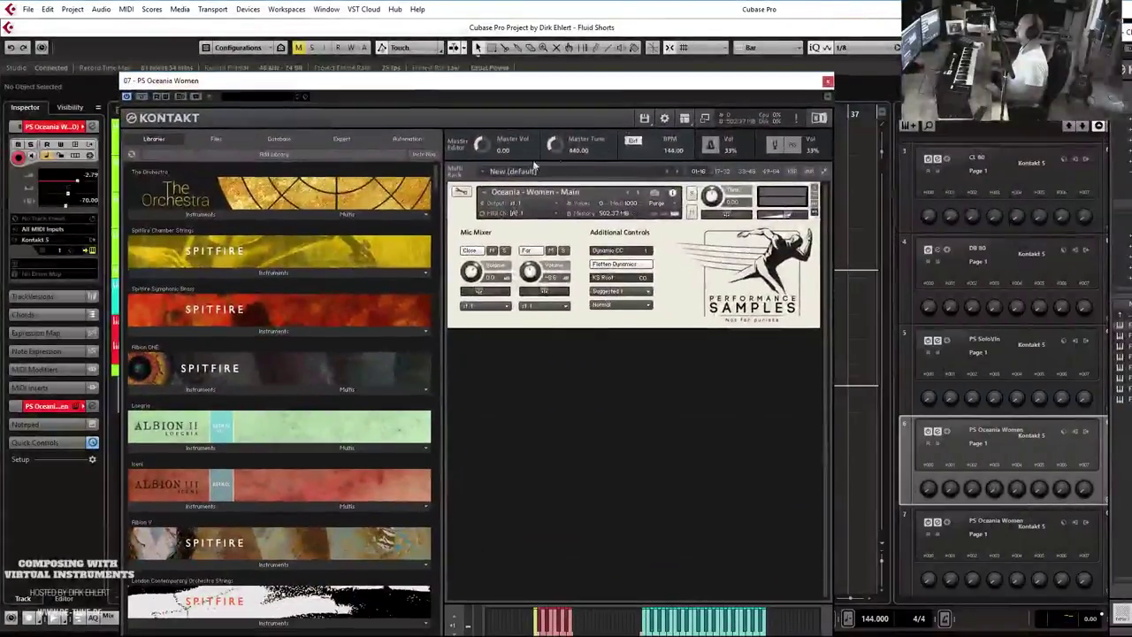
Scroll Kontakt's Libraries to Action Strikes and load Action Strikes - Instrument.nki into the rack
{"action": "left_click_drag", "start_coordinate": [435, 182], "coordinate": [417, 465]}
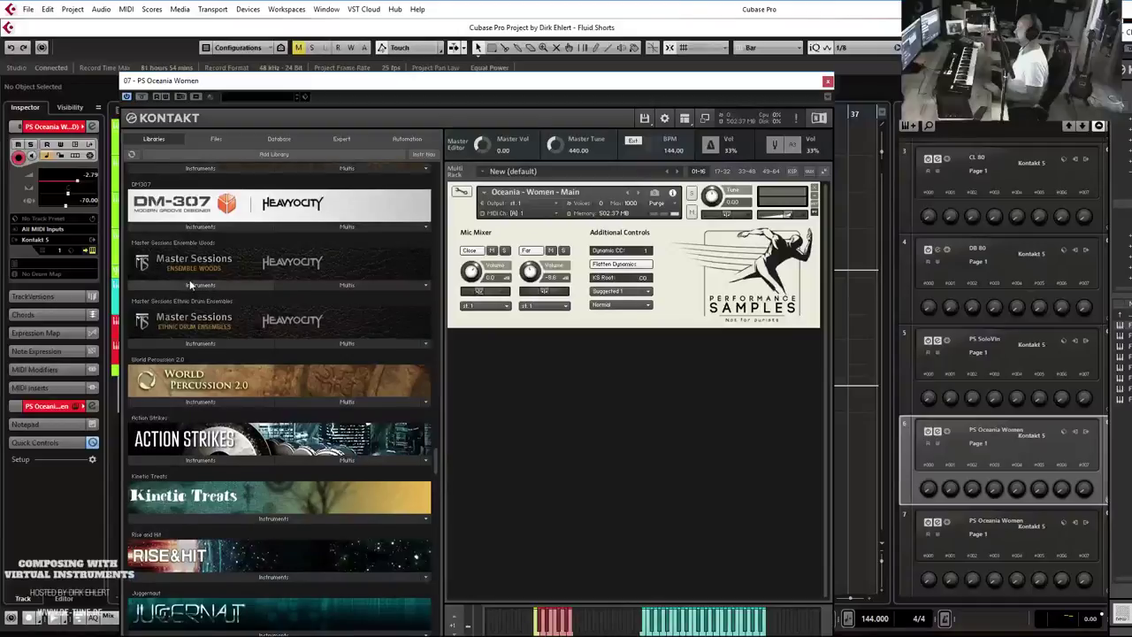
{"action": "scroll", "coordinate": [190, 284], "scroll_direction": "up", "scroll_amount": 1}
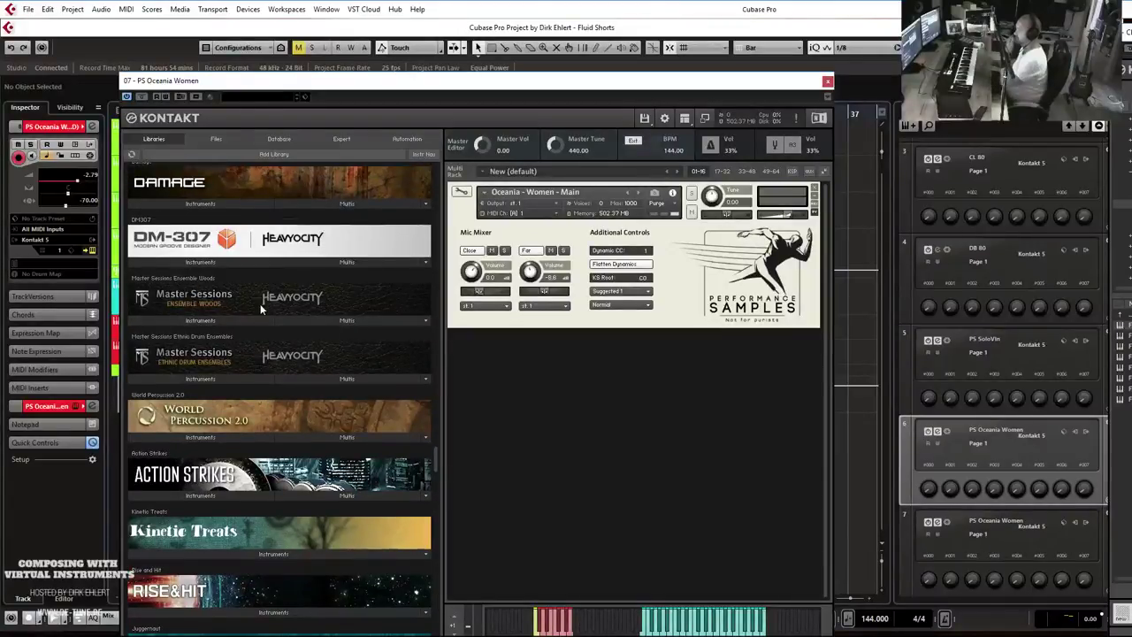
{"action": "left_click_drag", "start_coordinate": [436, 456], "coordinate": [437, 160]}
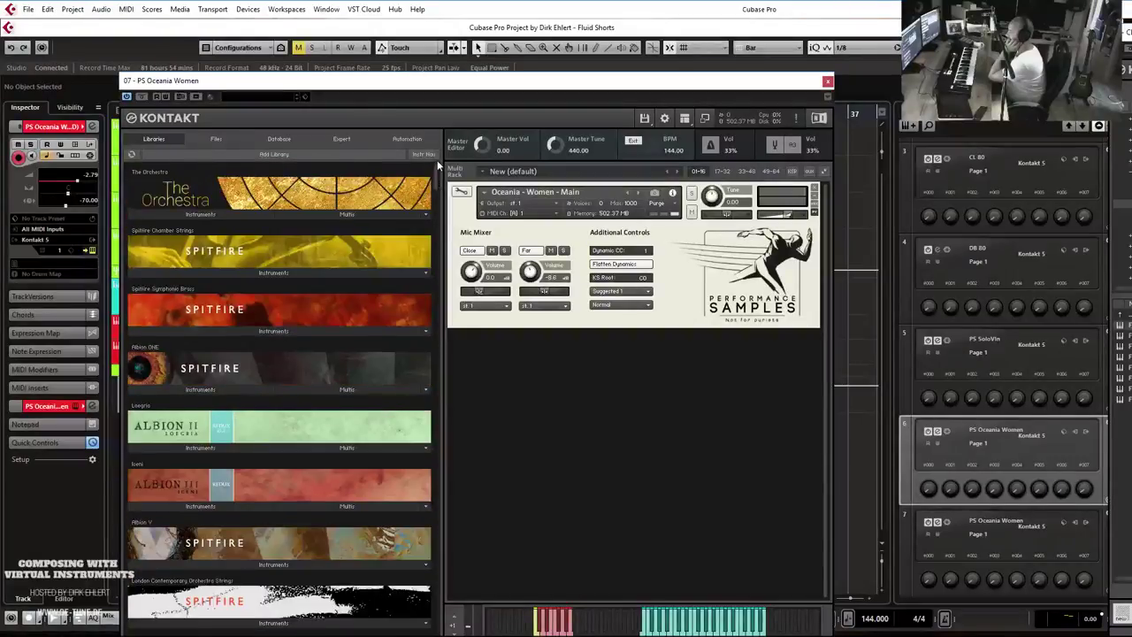
{"action": "scroll", "coordinate": [362, 305], "scroll_direction": "down", "scroll_amount": 3}
{"action": "scroll", "coordinate": [337, 381], "scroll_direction": "down", "scroll_amount": 4}
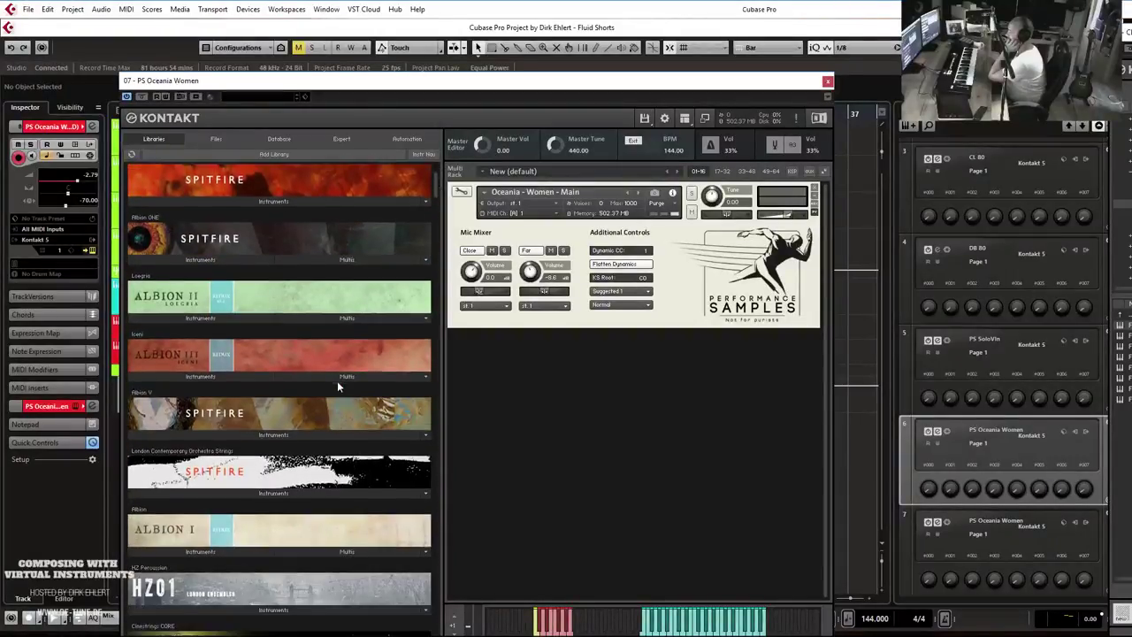
{"action": "scroll", "coordinate": [353, 354], "scroll_direction": "down", "scroll_amount": 1}
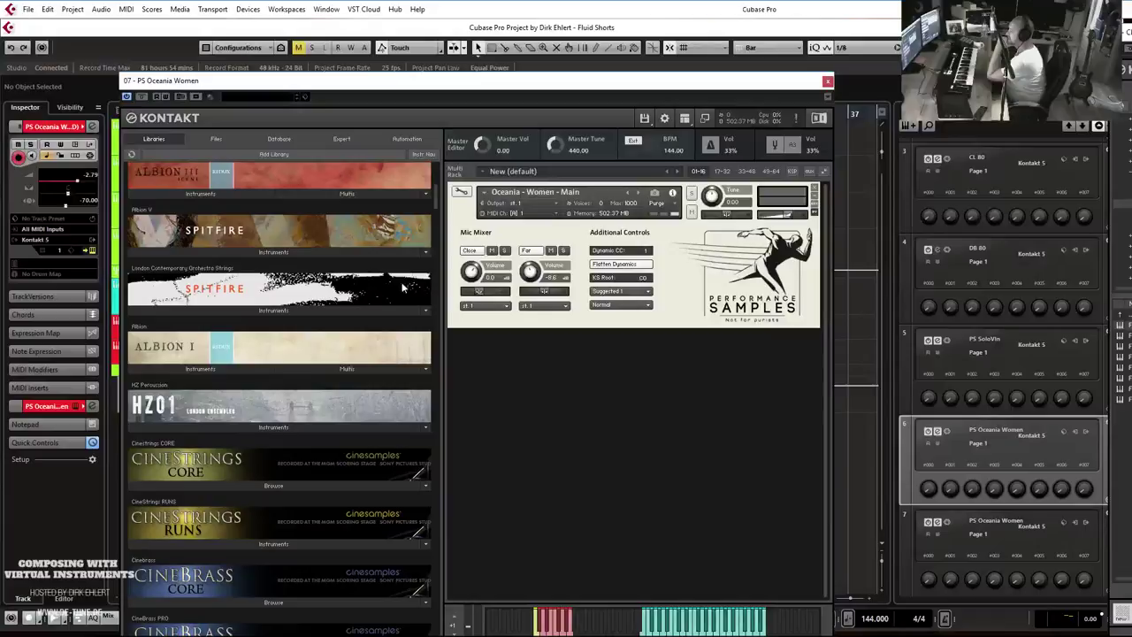
{"action": "left_click_drag", "start_coordinate": [437, 193], "coordinate": [430, 435]}
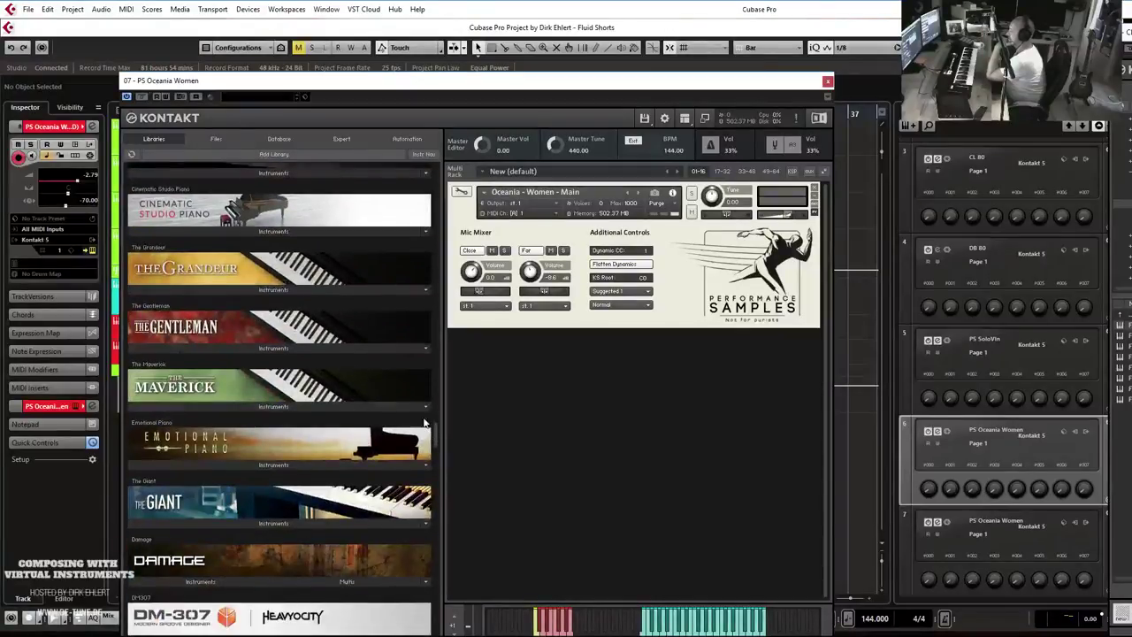
{"action": "scroll", "coordinate": [324, 380], "scroll_direction": "down", "scroll_amount": 5}
{"action": "scroll", "coordinate": [325, 376], "scroll_direction": "down", "scroll_amount": 5}
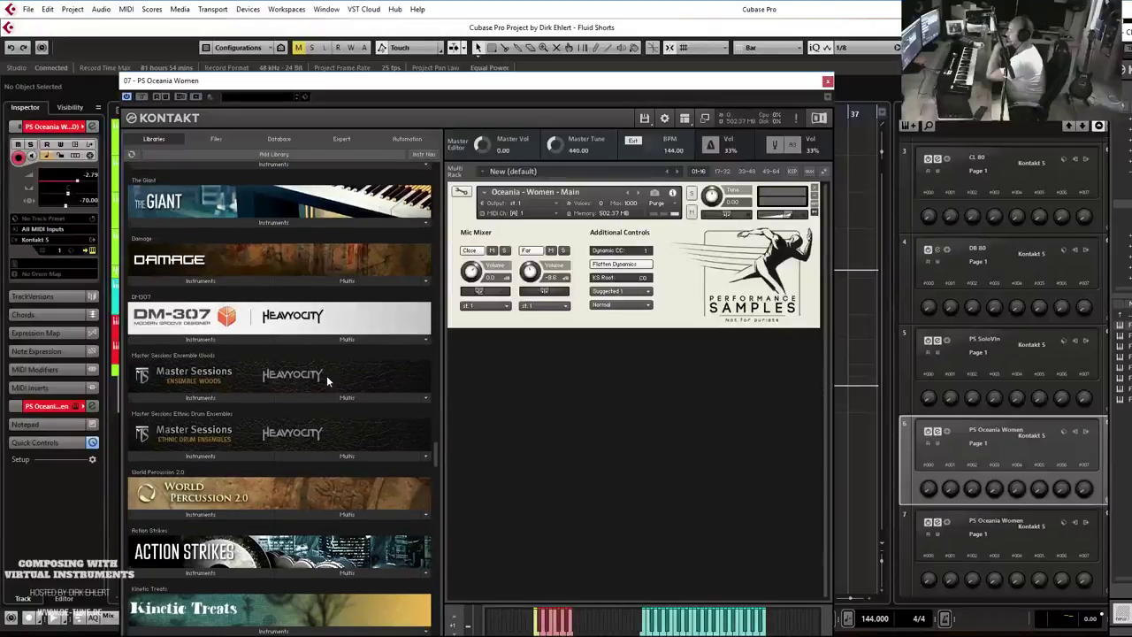
{"action": "scroll", "coordinate": [326, 375], "scroll_direction": "down", "scroll_amount": 1}
{"action": "left_click", "coordinate": [189, 537]}
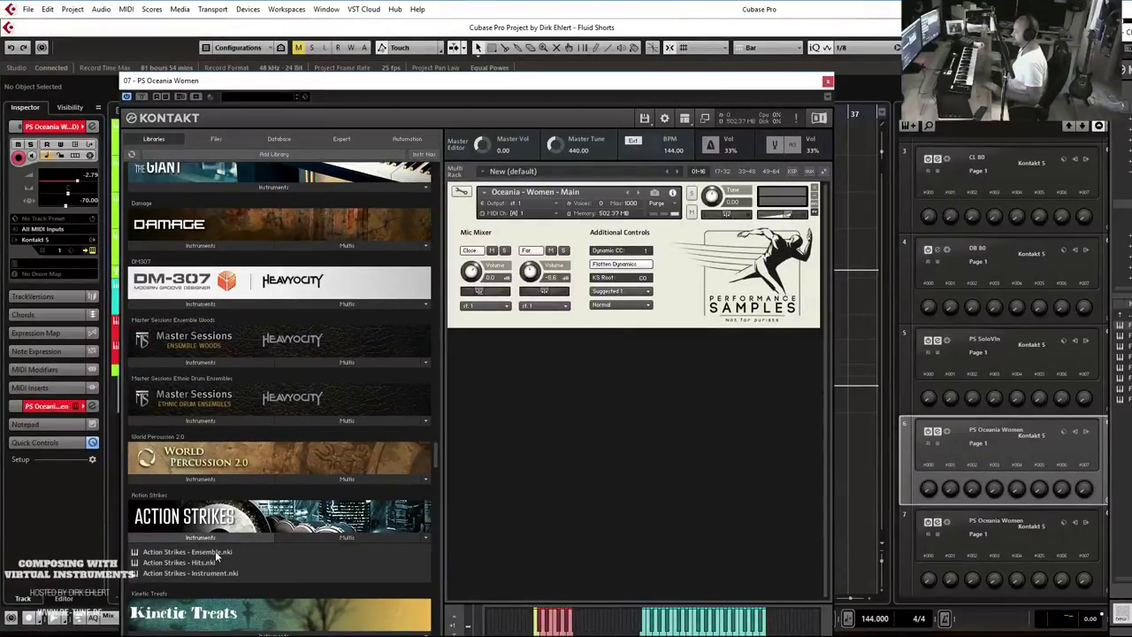
{"action": "left_click_drag", "start_coordinate": [209, 571], "coordinate": [641, 356]}
{"action": "left_click_drag", "start_coordinate": [572, 202], "coordinate": [571, 202]}
Close the loading progress dialog and browse, then collapse, the Damage library's folders
{"action": "left_click", "coordinate": [660, 263]}
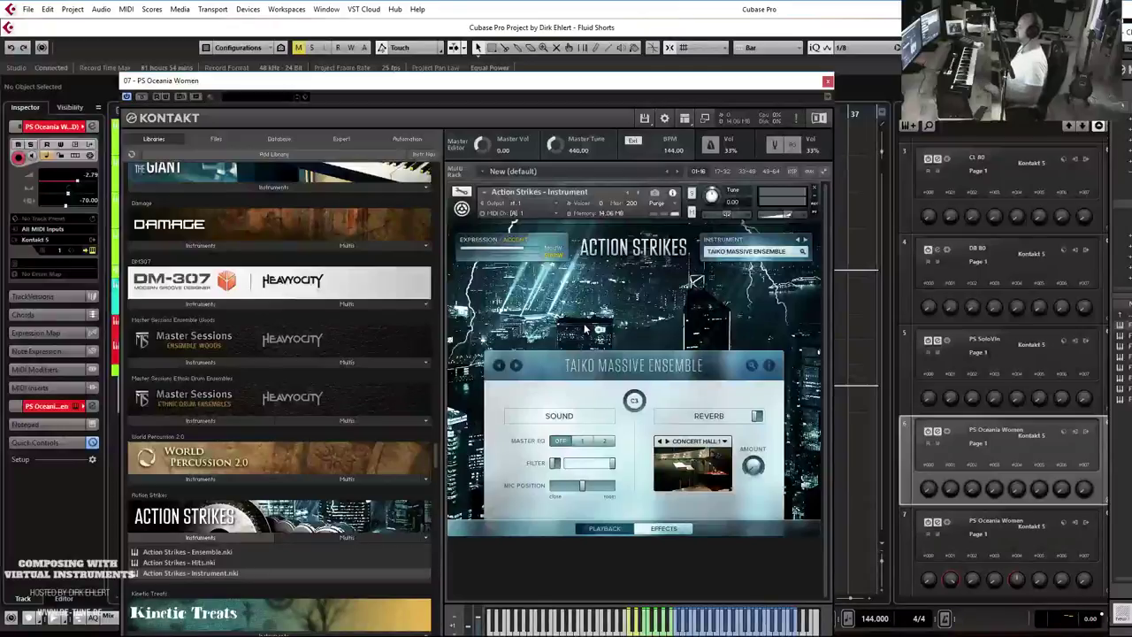
{"action": "left_click", "coordinate": [197, 246]}
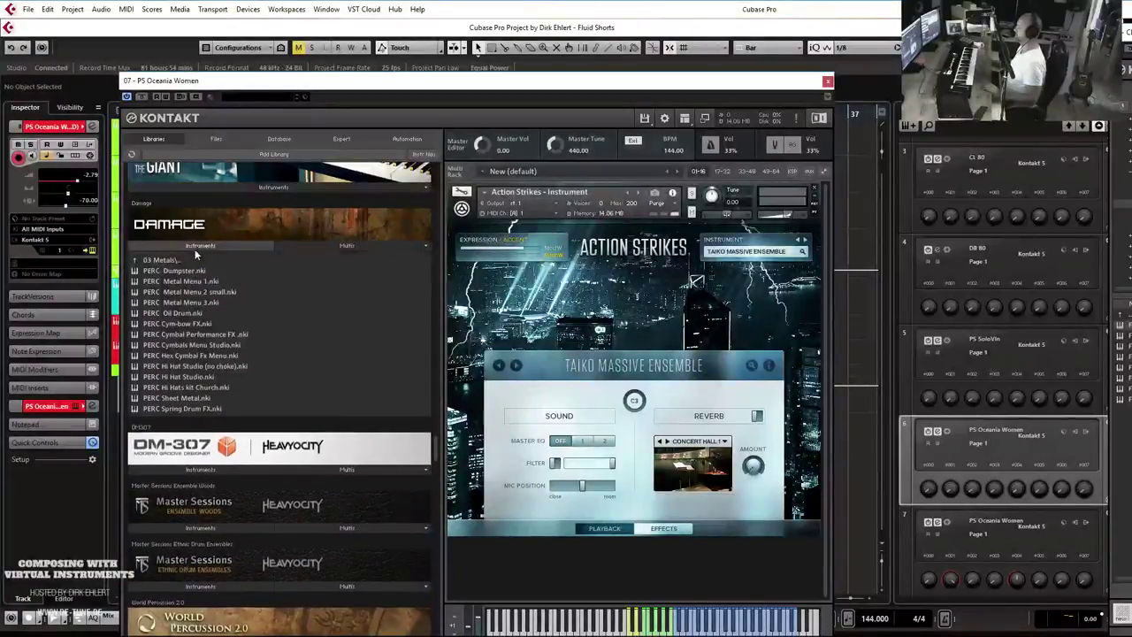
{"action": "left_click", "coordinate": [181, 260]}
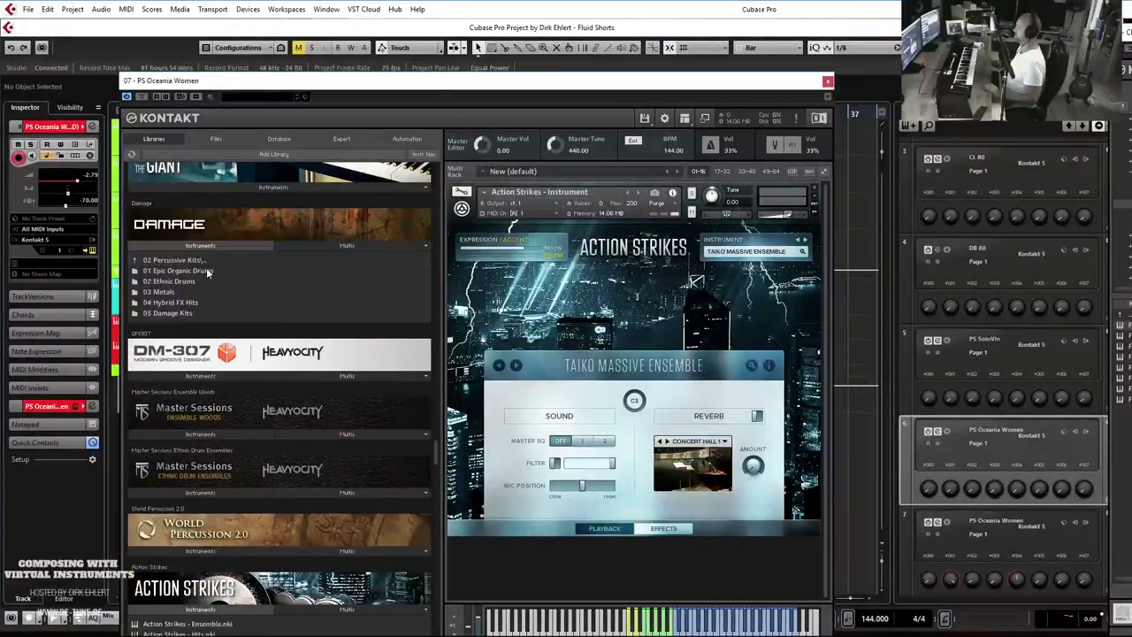
{"action": "left_click", "coordinate": [198, 244]}
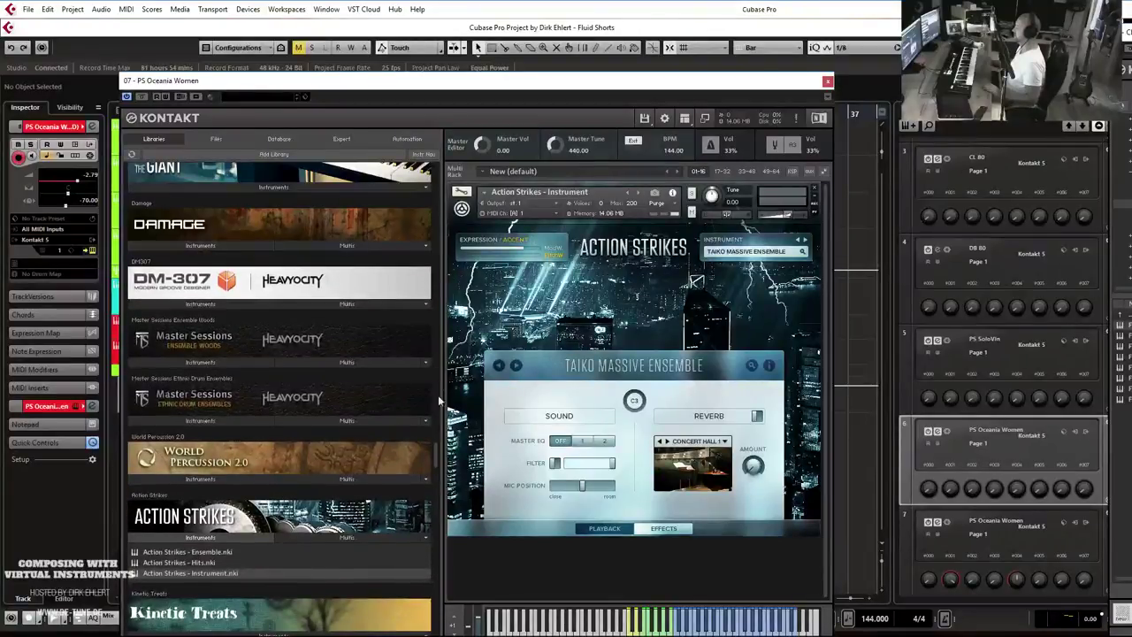
{"action": "left_click_drag", "start_coordinate": [435, 460], "coordinate": [435, 165]}
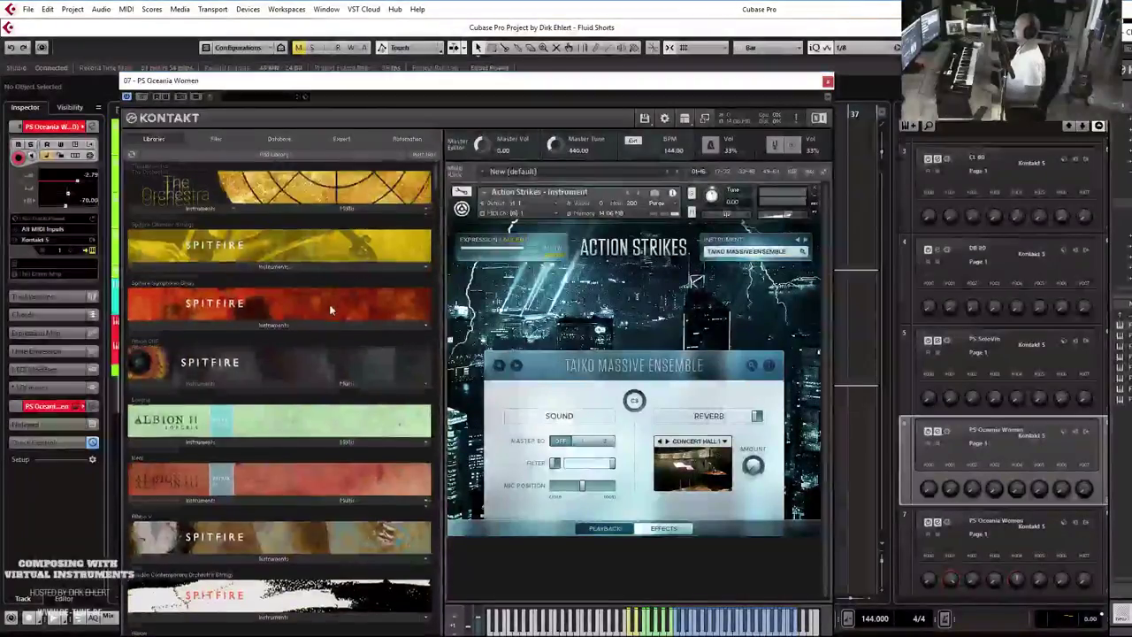
Load HZ01's Low Hits - Low Boom.nki in place of Action Strikes
{"action": "scroll", "coordinate": [330, 309], "scroll_direction": "down", "scroll_amount": 1}
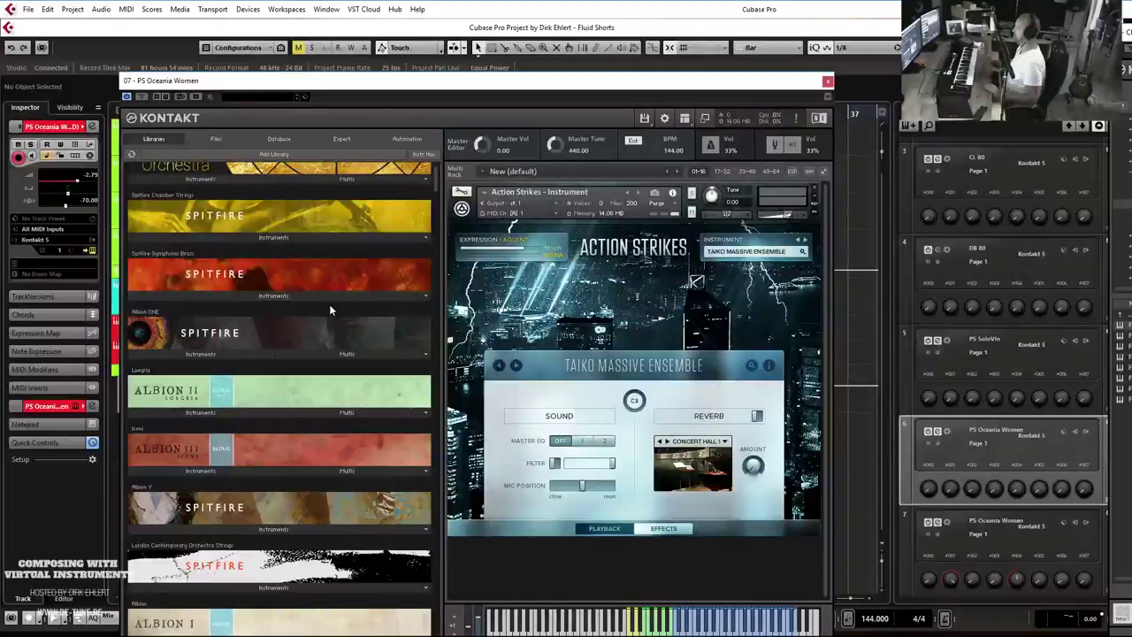
{"action": "scroll", "coordinate": [329, 309], "scroll_direction": "down", "scroll_amount": 5}
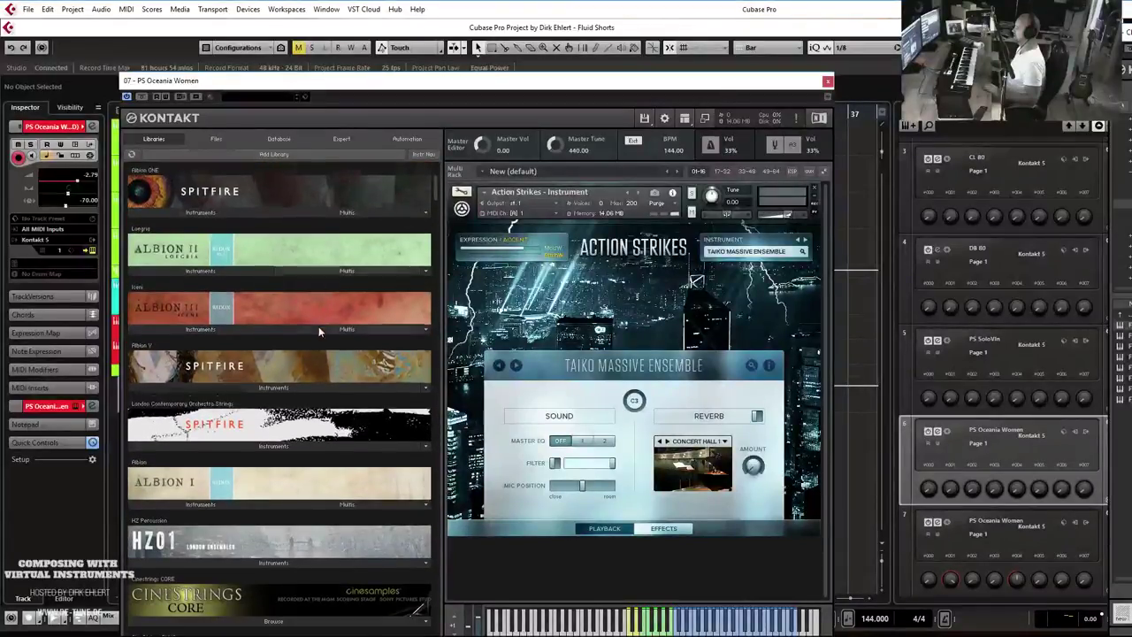
{"action": "scroll", "coordinate": [321, 331], "scroll_direction": "down", "scroll_amount": 2}
{"action": "left_click", "coordinate": [315, 487]}
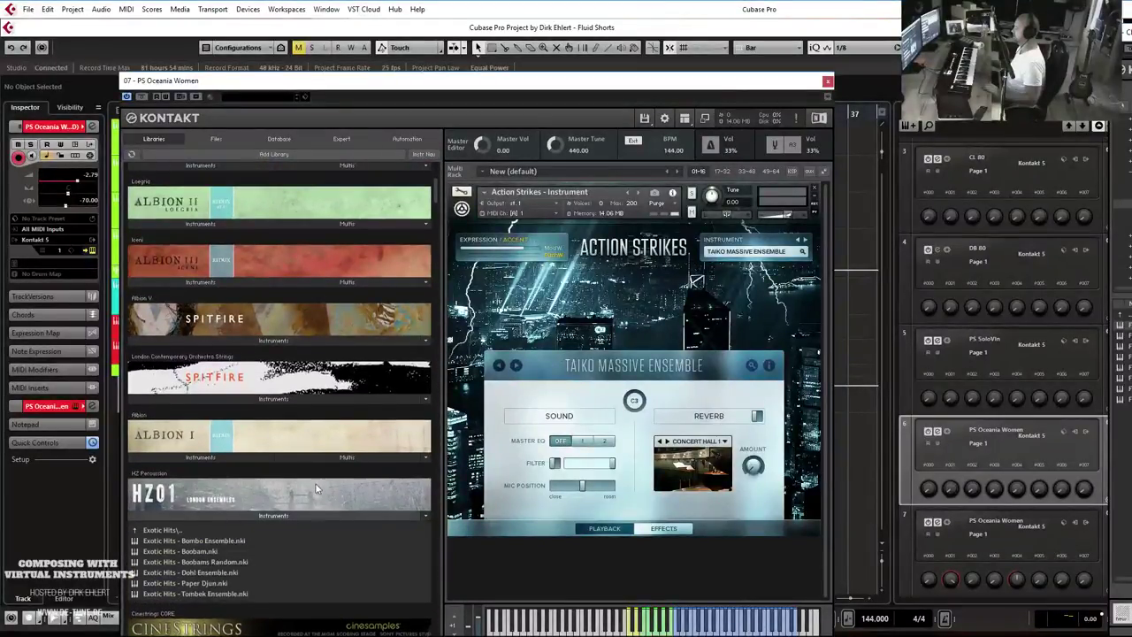
{"action": "scroll", "coordinate": [314, 478], "scroll_direction": "down", "scroll_amount": 1}
{"action": "left_click", "coordinate": [227, 493]}
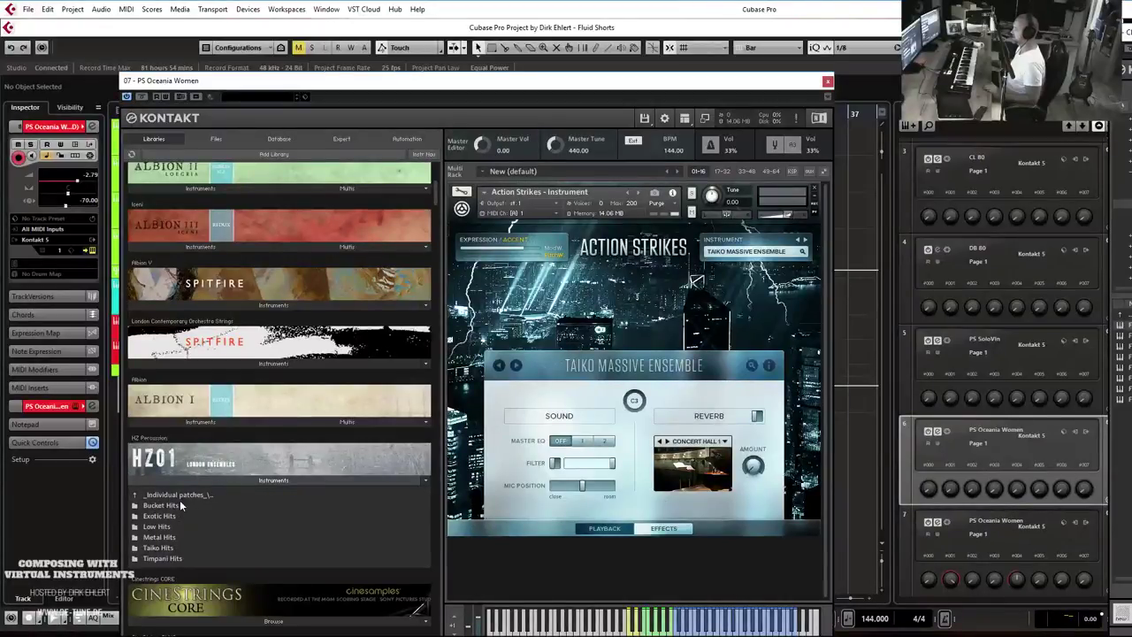
{"action": "left_click", "coordinate": [167, 527]}
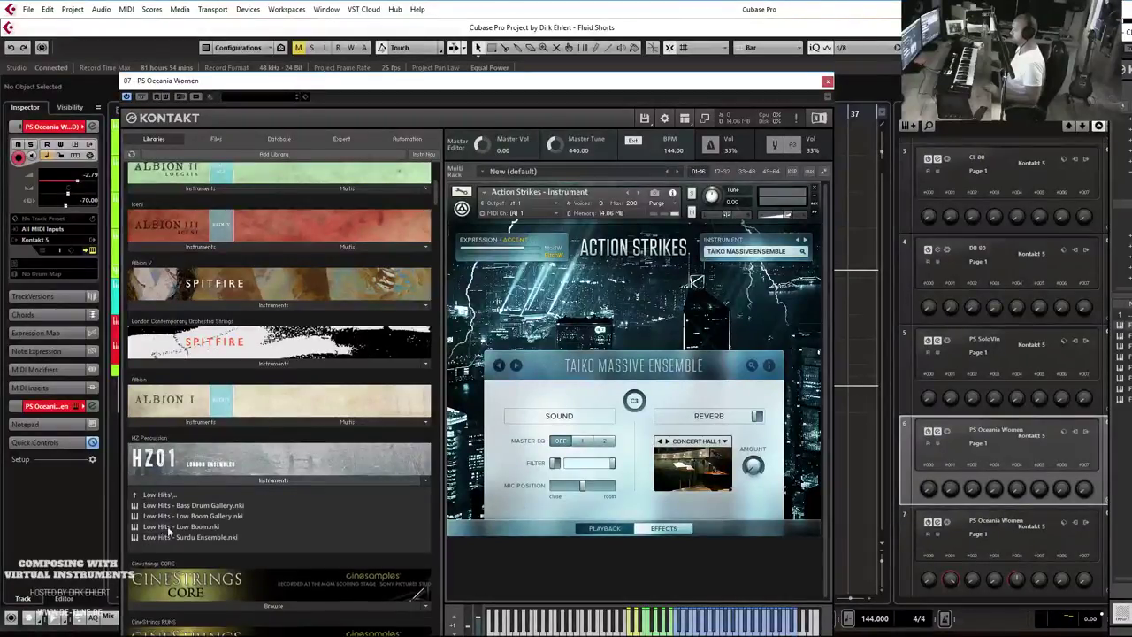
{"action": "left_click_drag", "start_coordinate": [193, 528], "coordinate": [381, 477]}
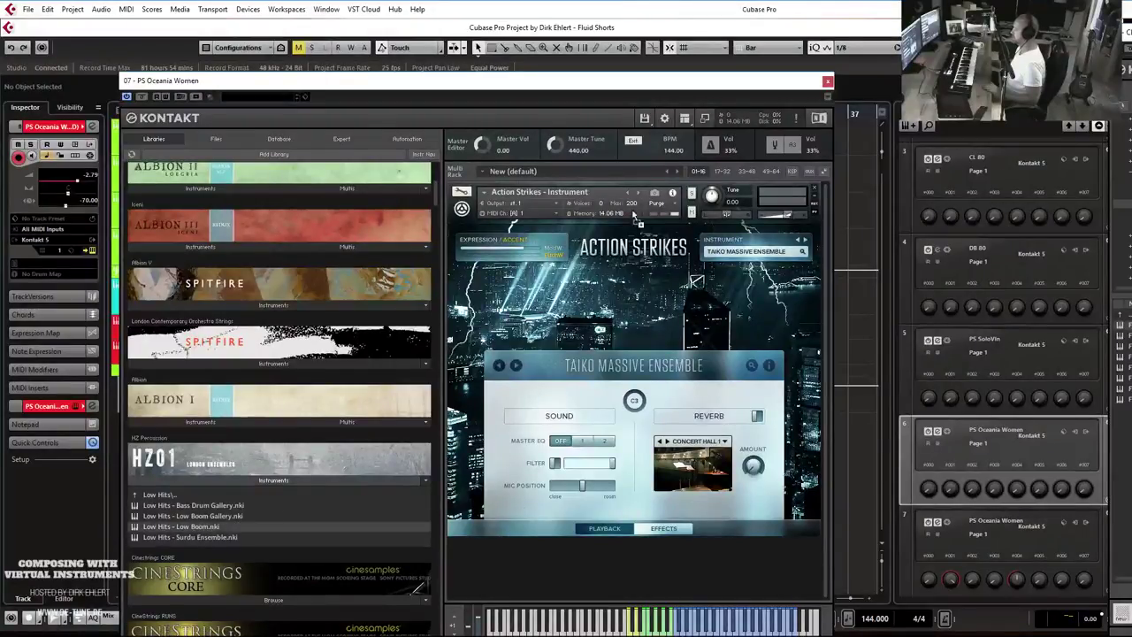
{"action": "left_click_drag", "start_coordinate": [656, 306], "coordinate": [536, 326]}
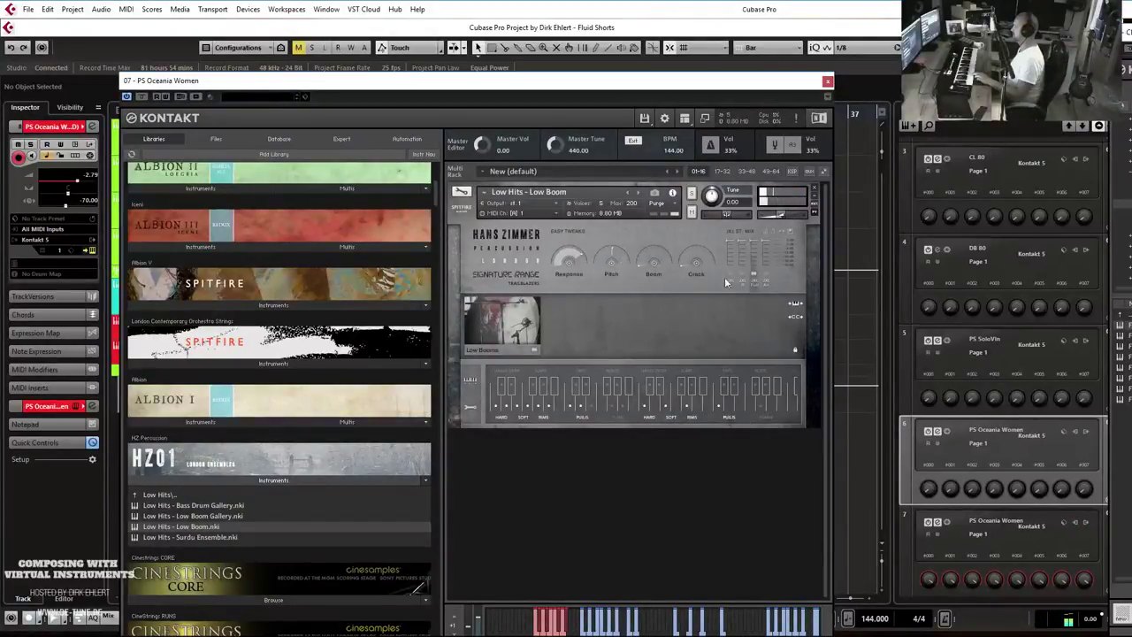
Unload Low Boom's third mic, swap in Taiko Hits - Low Taiko (confirm Ja), and show the MixConsole
{"action": "left_click", "coordinate": [755, 275]}
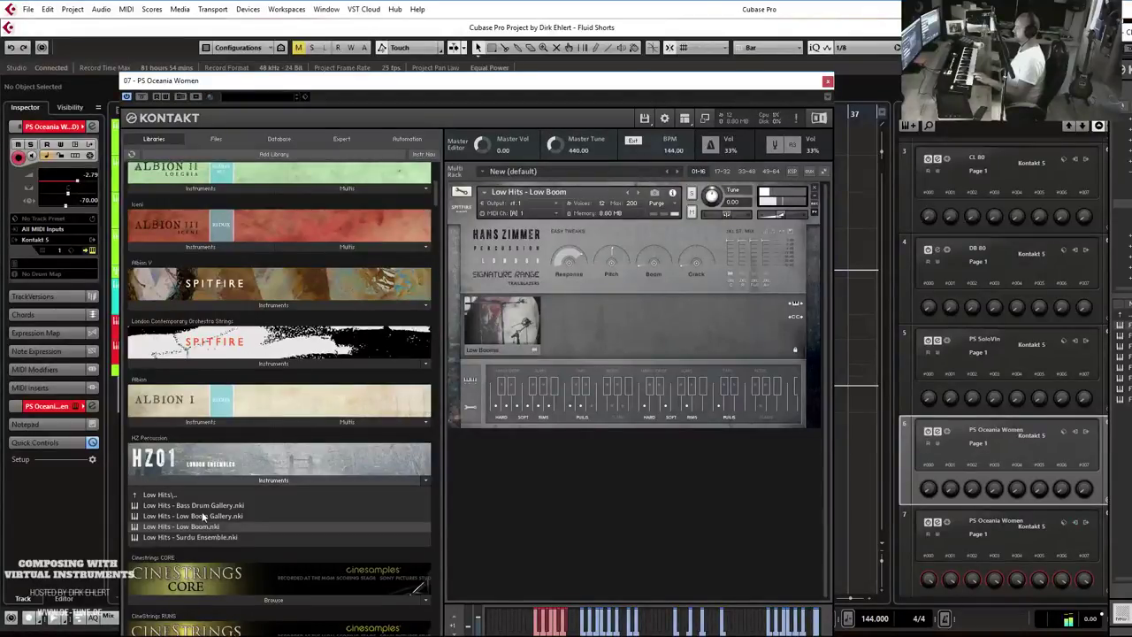
{"action": "left_click", "coordinate": [182, 493]}
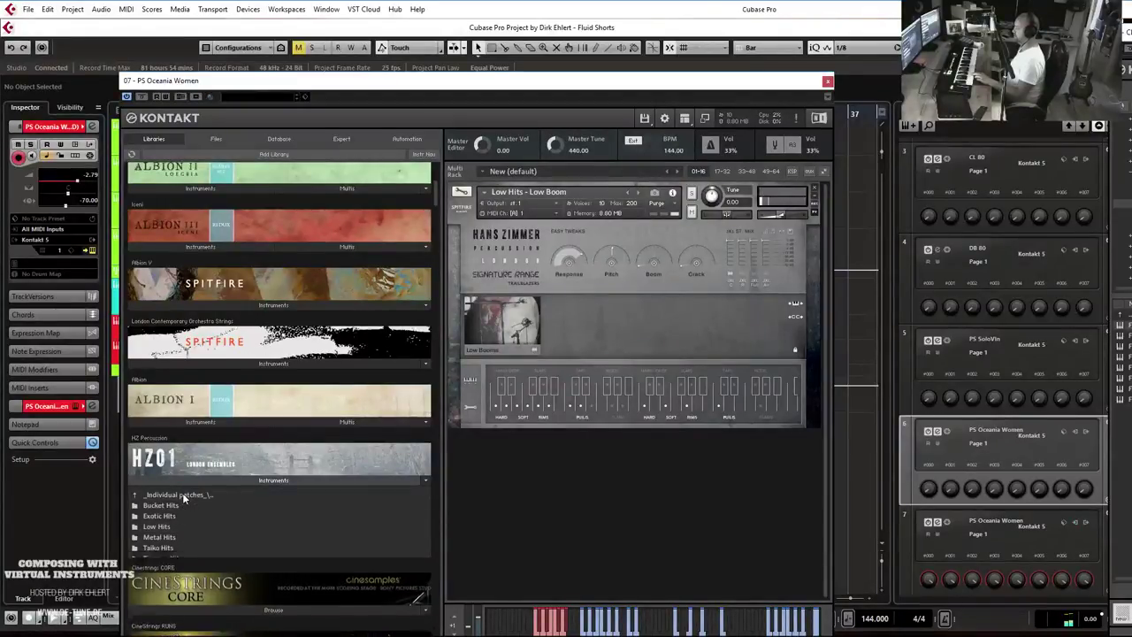
{"action": "left_click", "coordinate": [171, 550]}
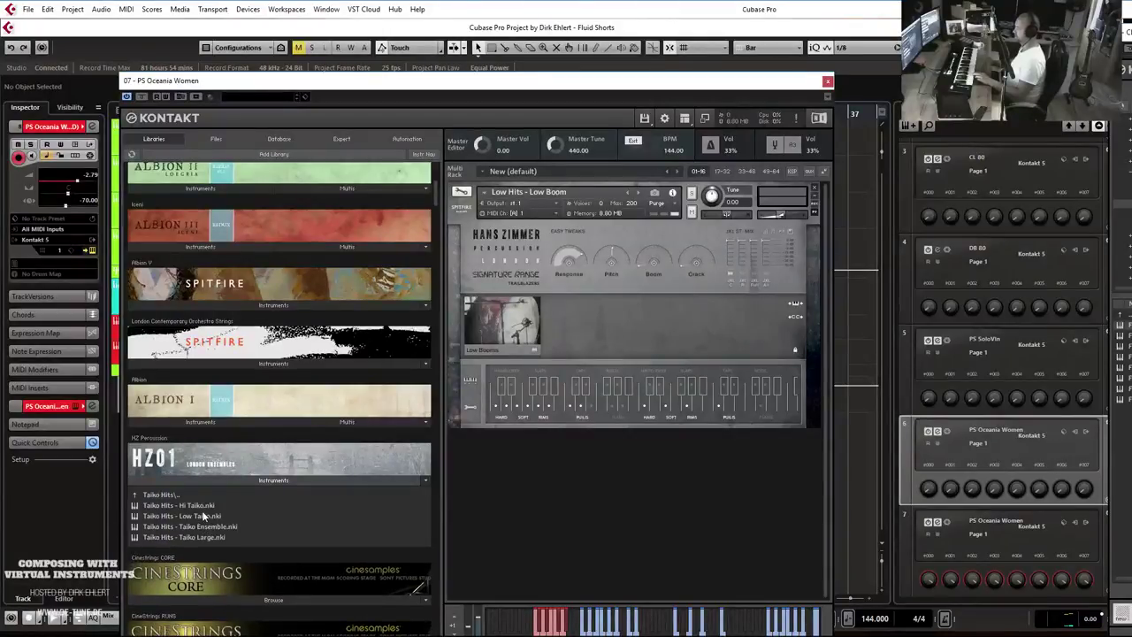
{"action": "left_click_drag", "start_coordinate": [196, 520], "coordinate": [614, 246]}
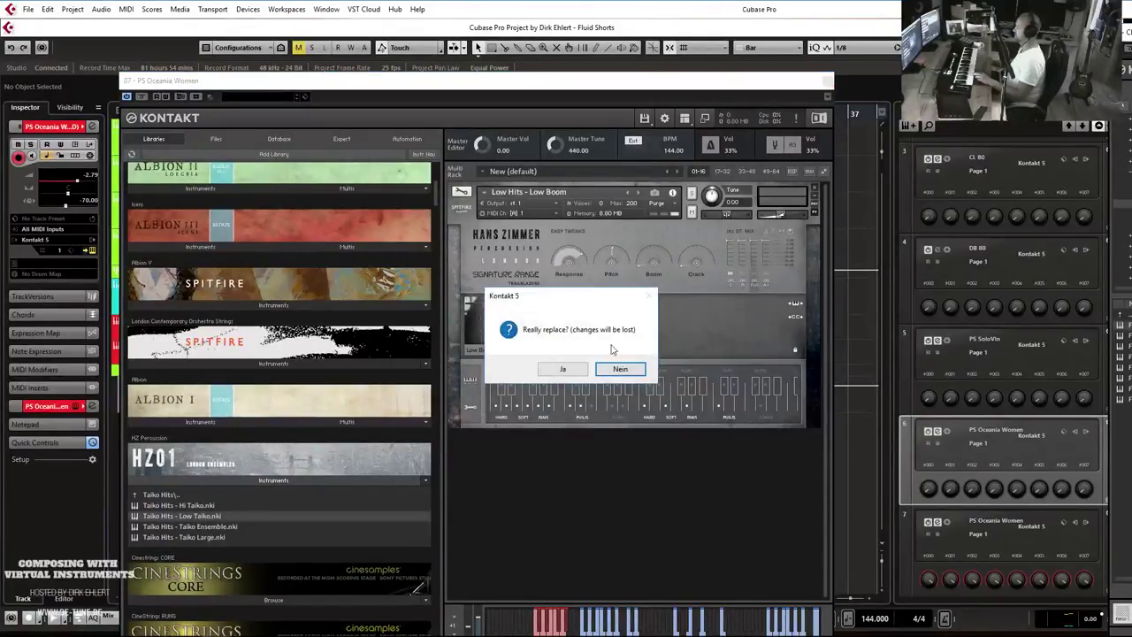
{"action": "left_click", "coordinate": [562, 369]}
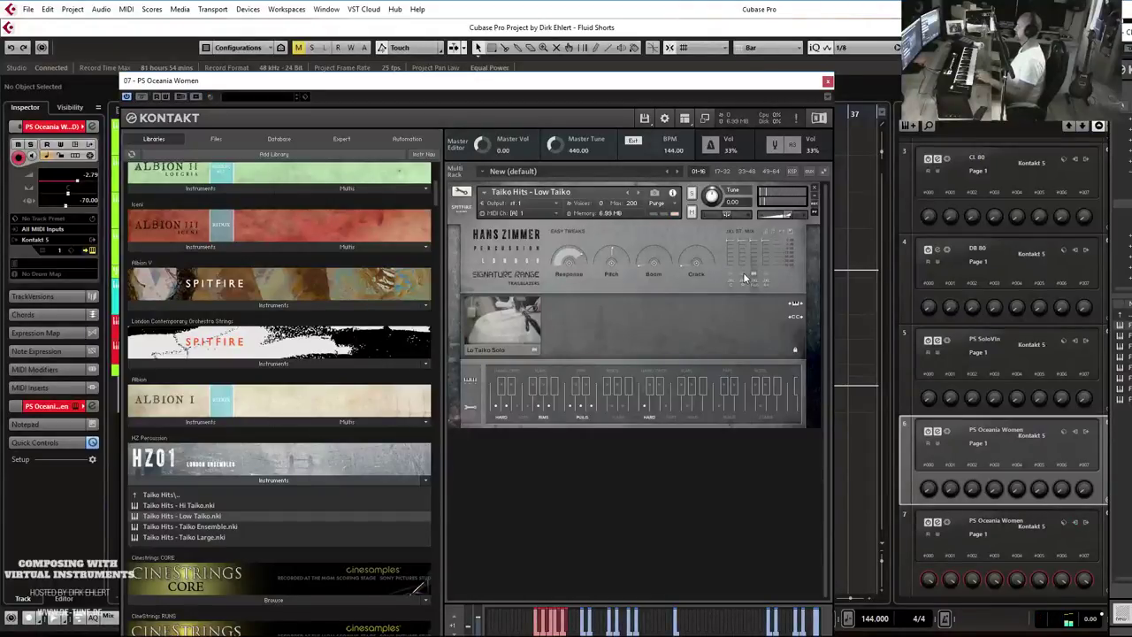
{"action": "key", "text": "F3"}
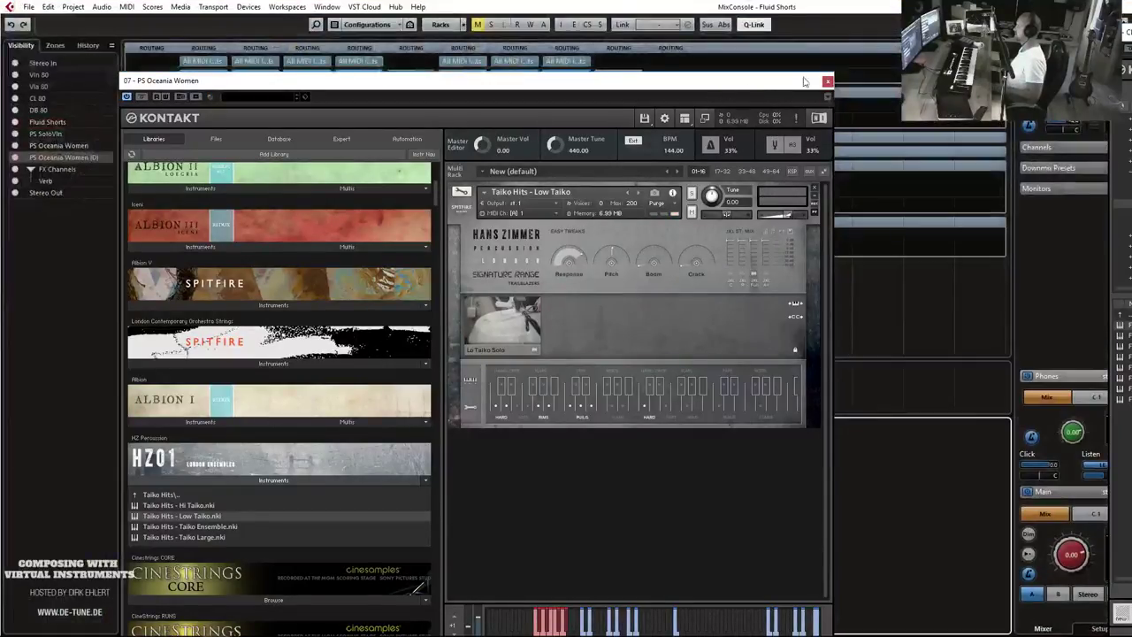
Bypass the Verb send on channel 8 and lower its fader to -8.43 dB
{"action": "left_click_drag", "start_coordinate": [776, 84], "coordinate": [1131, 87]}
{"action": "left_click", "coordinate": [567, 191]}
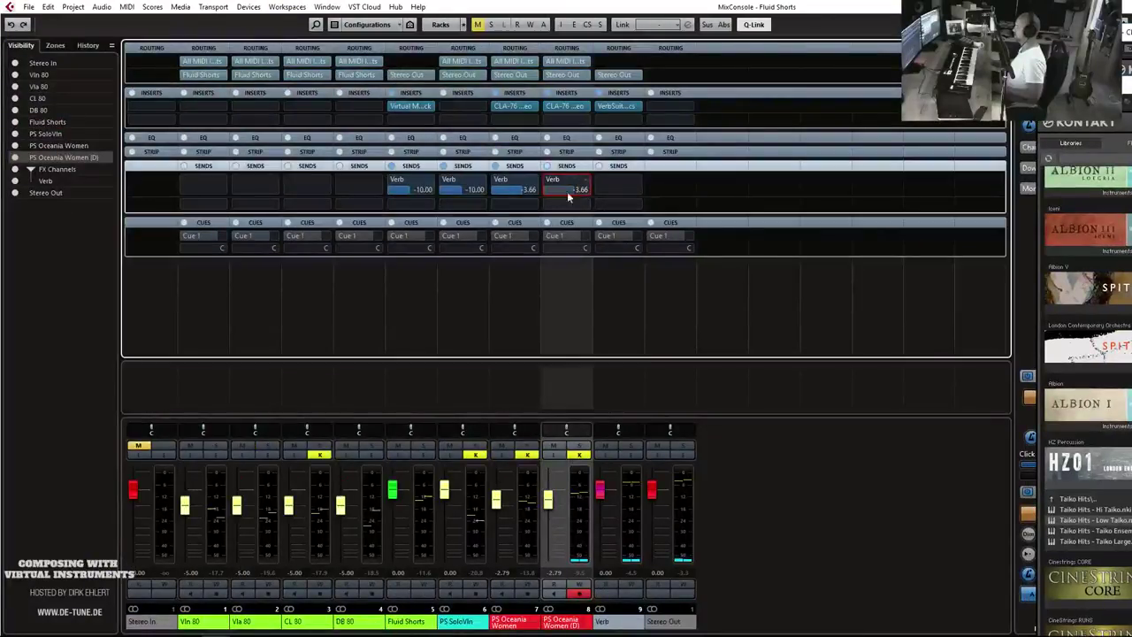
{"action": "left_click_drag", "start_coordinate": [550, 501], "coordinate": [549, 518]}
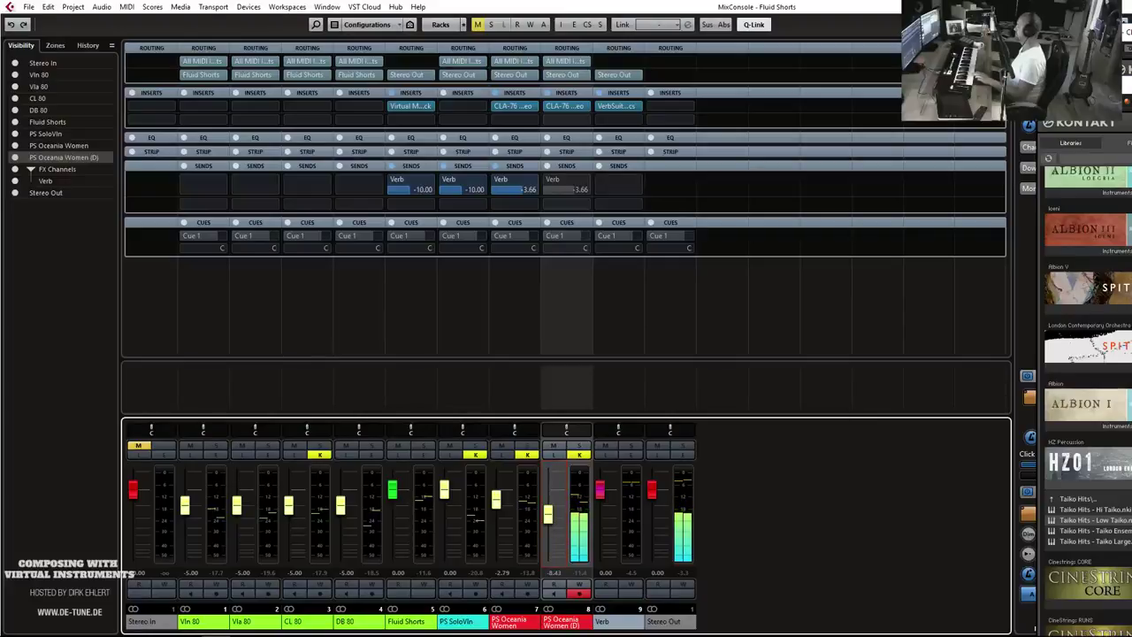
{"action": "left_click_drag", "start_coordinate": [1131, 83], "coordinate": [673, 3]}
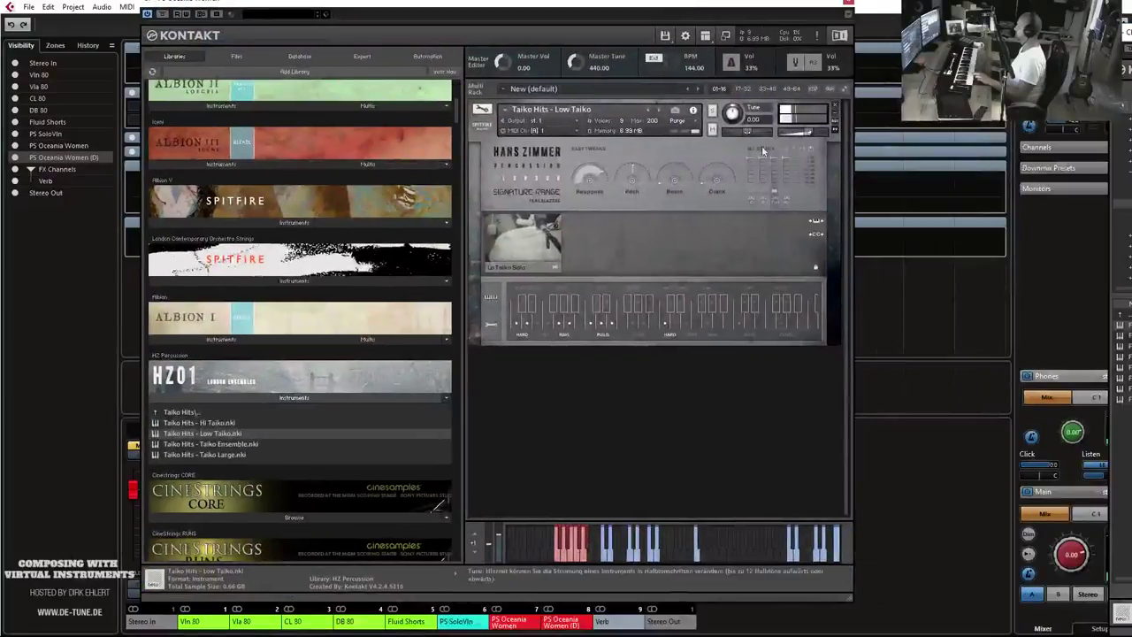
Replace Low Taiko in Kontakt with Taiko Ensemble.nki, confirming the swap with Ja
{"action": "left_click", "coordinate": [753, 193]}
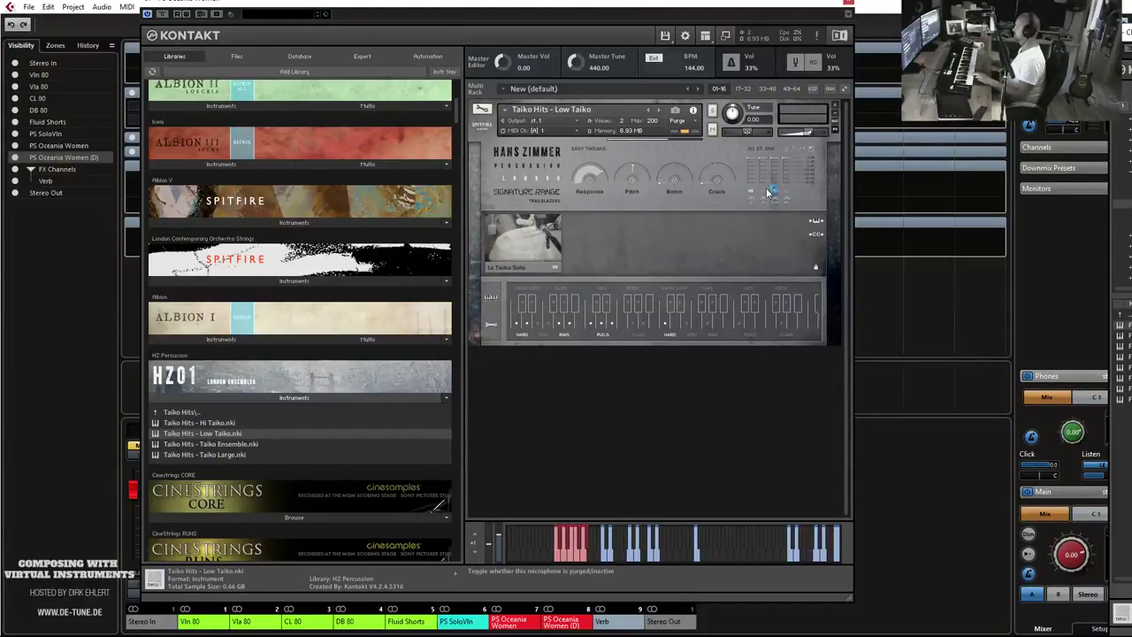
{"action": "left_click", "coordinate": [775, 193]}
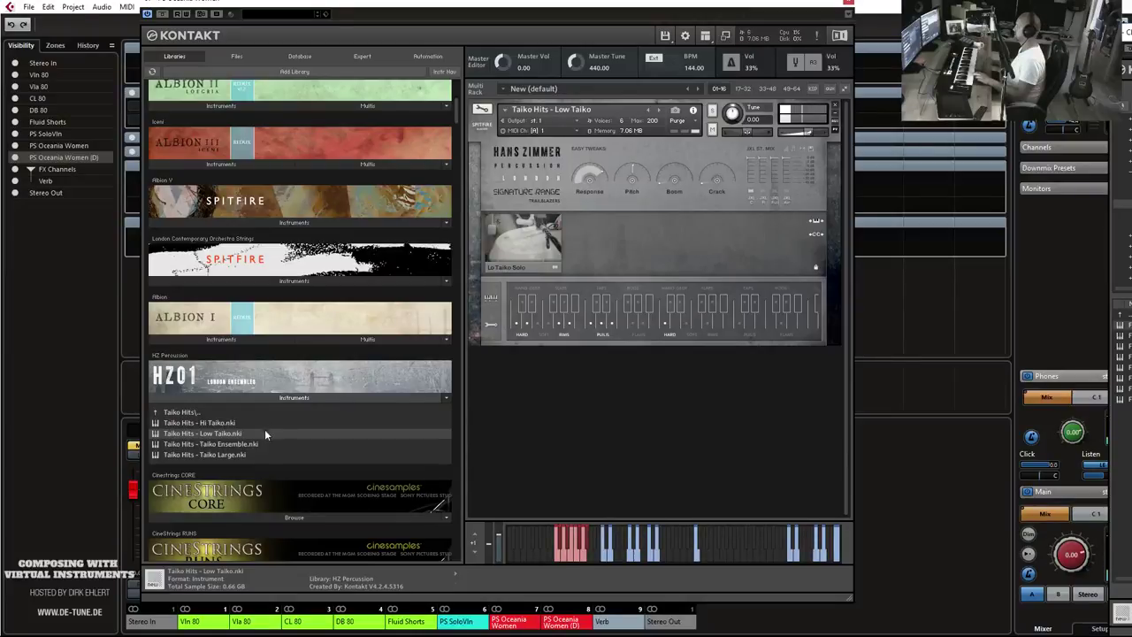
{"action": "left_click_drag", "start_coordinate": [231, 449], "coordinate": [427, 321]}
{"action": "left_click_drag", "start_coordinate": [599, 115], "coordinate": [600, 116]}
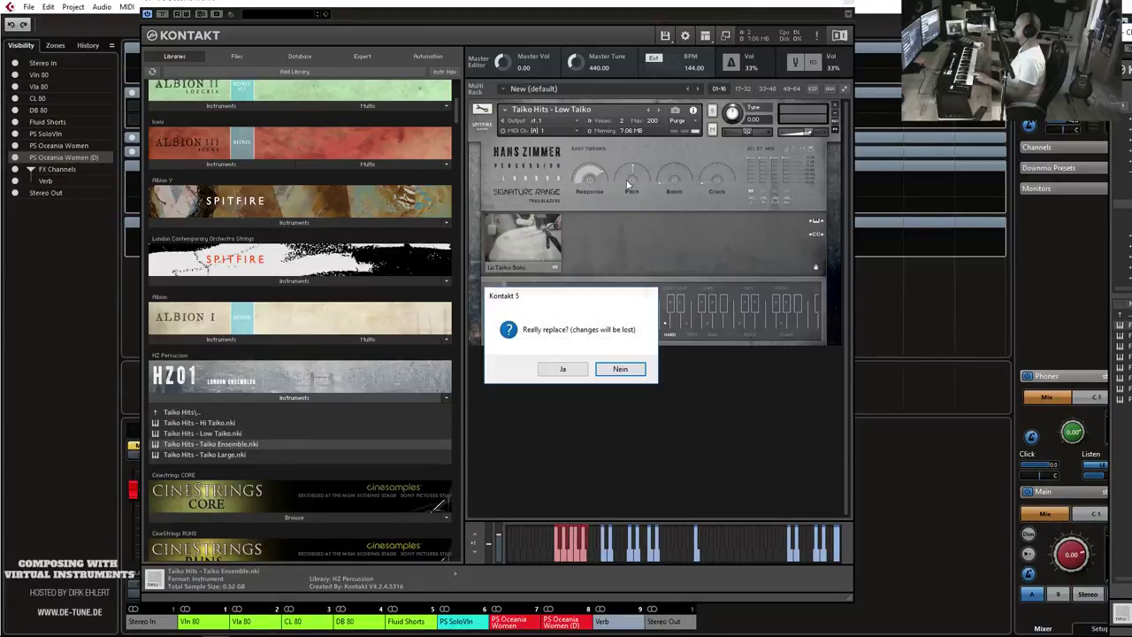
{"action": "left_click", "coordinate": [559, 369]}
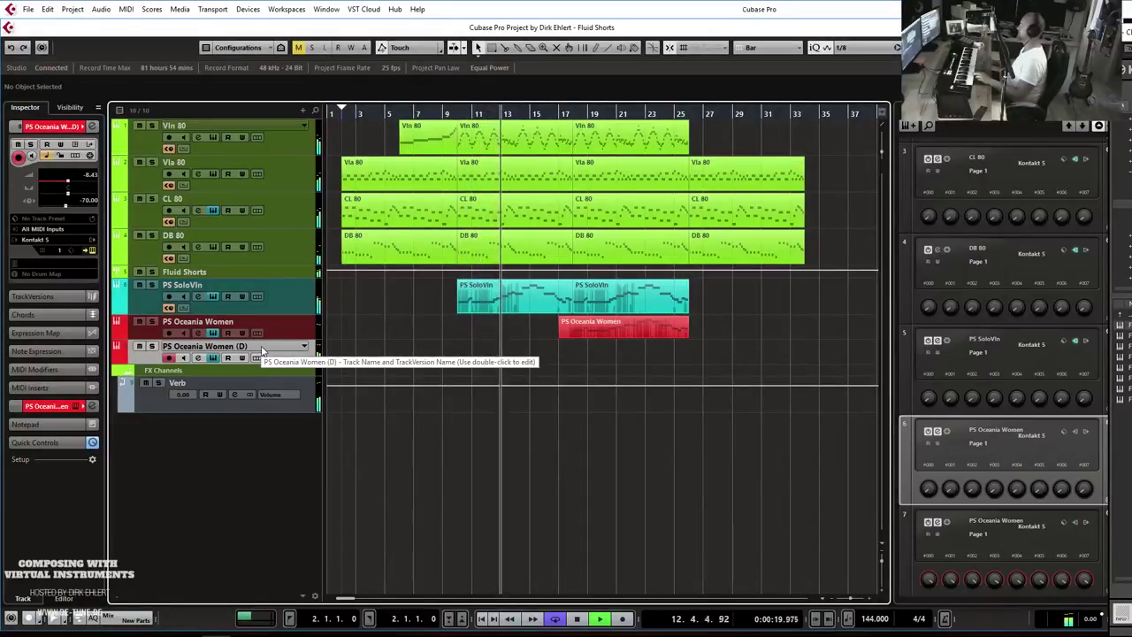
Stop playback and scroll Kontakt's Libraries down to Master Sessions Ethnic Drum Ensembles
{"action": "key", "text": "space"}
{"action": "left_click_drag", "start_coordinate": [1131, 34], "coordinate": [413, 1]}
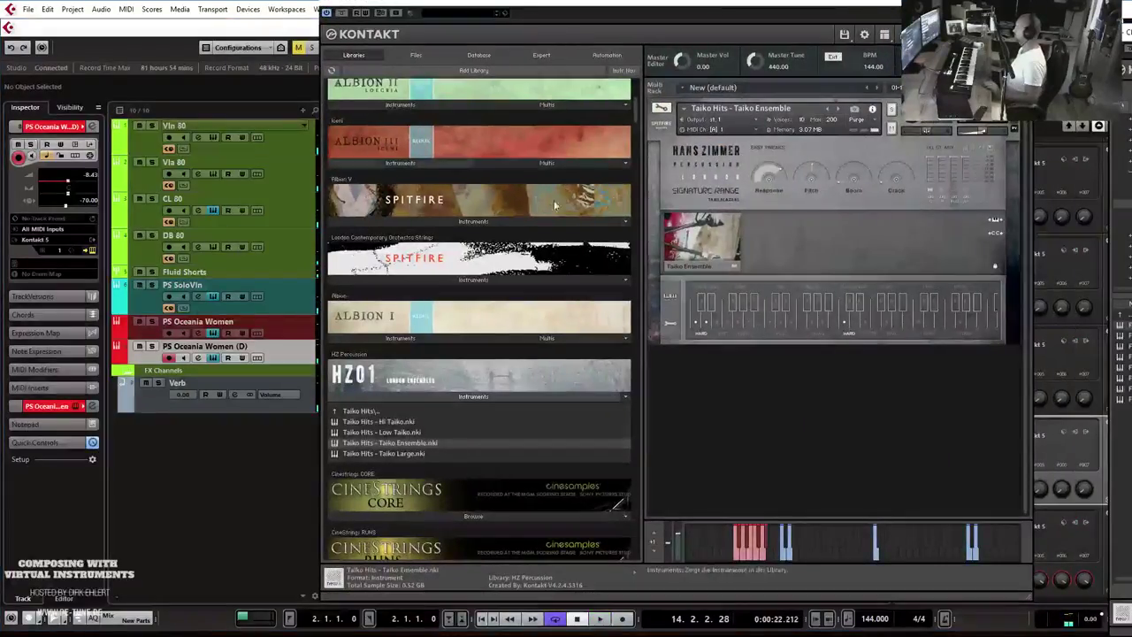
{"action": "left_click_drag", "start_coordinate": [635, 117], "coordinate": [633, 223]}
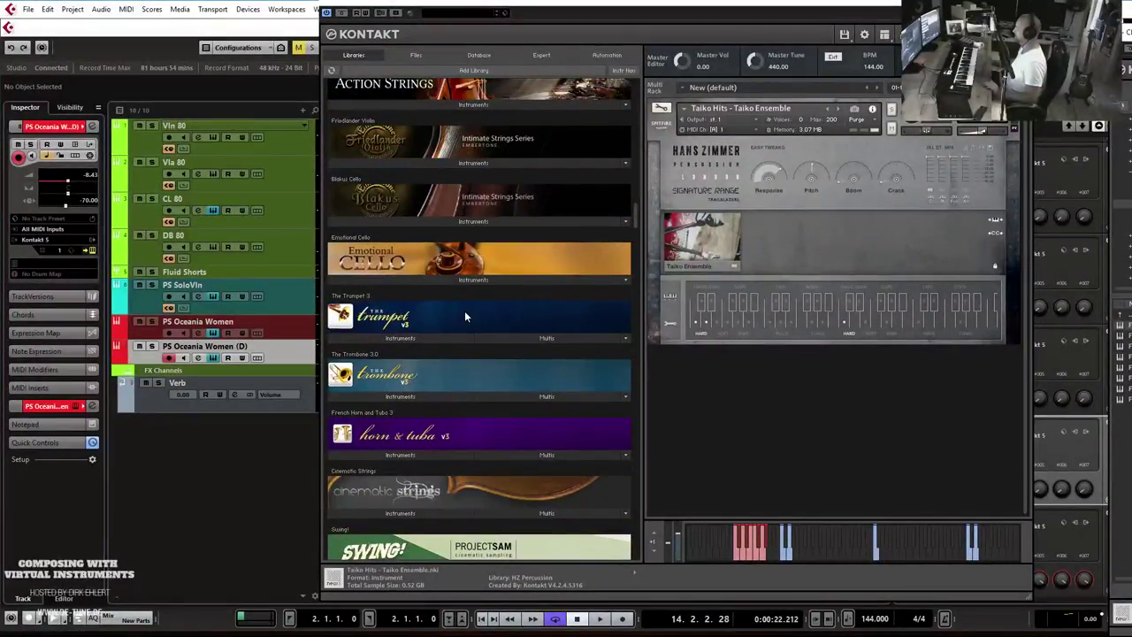
{"action": "scroll", "coordinate": [464, 310], "scroll_direction": "down", "scroll_amount": 1}
{"action": "scroll", "coordinate": [464, 312], "scroll_direction": "down", "scroll_amount": 4}
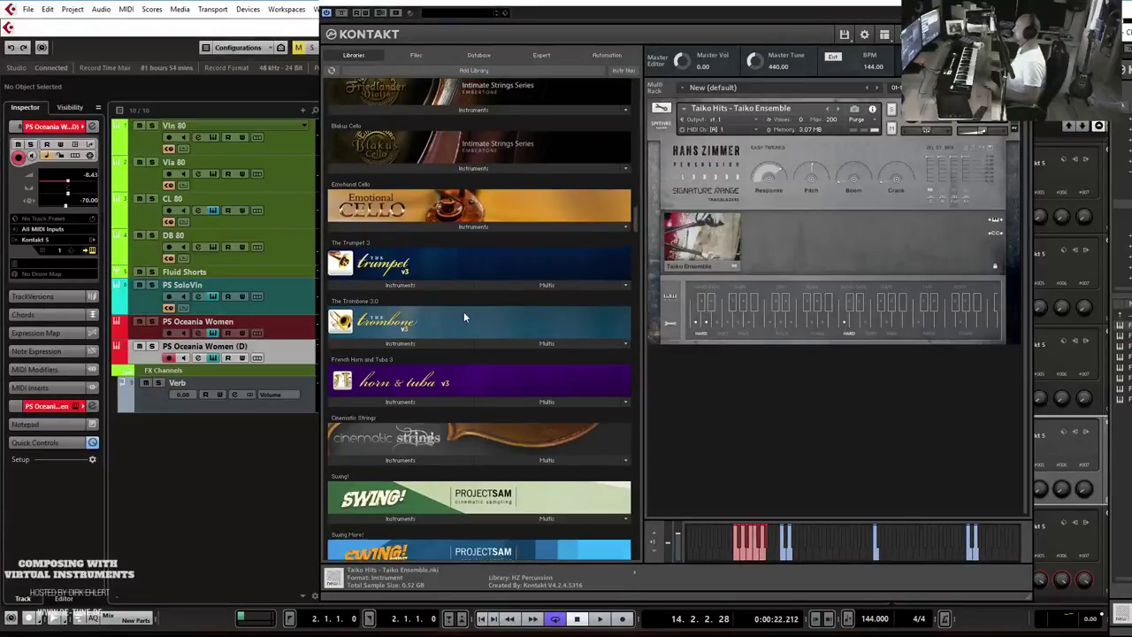
{"action": "scroll", "coordinate": [451, 356], "scroll_direction": "down", "scroll_amount": 1}
{"action": "left_click_drag", "start_coordinate": [638, 226], "coordinate": [643, 365]}
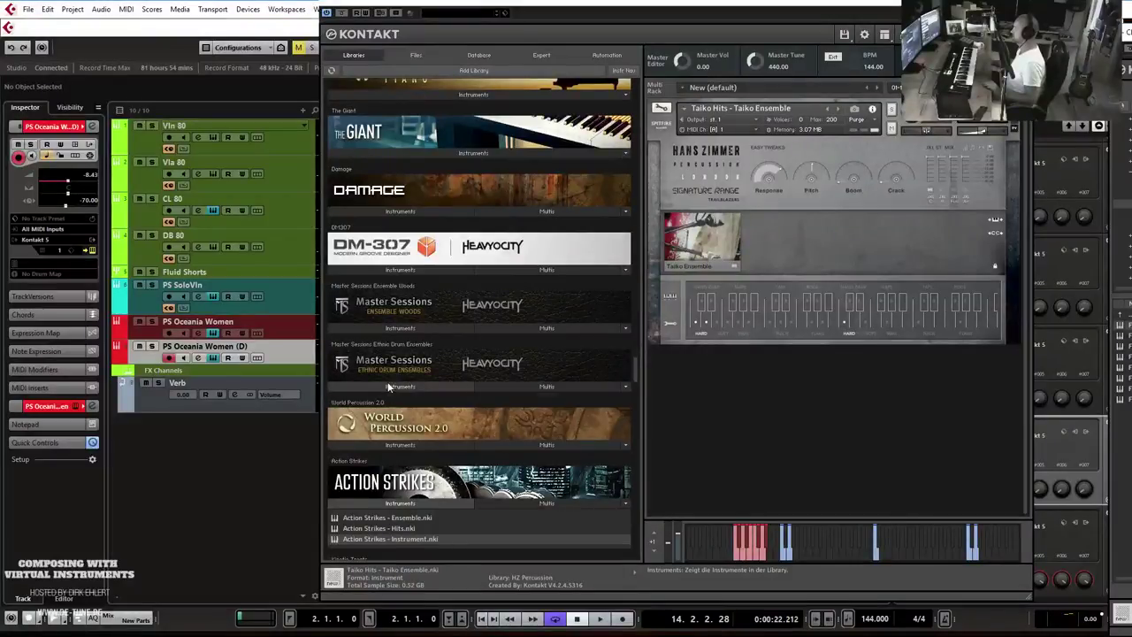
Load Straight 8ths Breakout 1 (C1-B1).nki from Ethnic Drum Ensembles and close Kontakt
{"action": "left_click", "coordinate": [389, 386]}
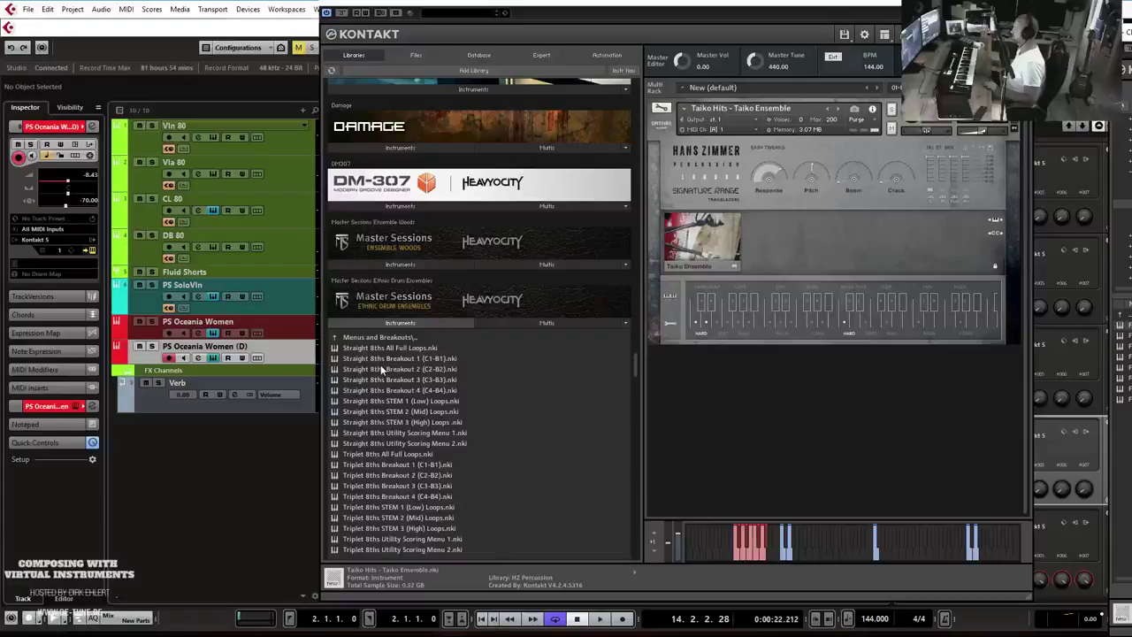
{"action": "double_click", "coordinate": [383, 348]}
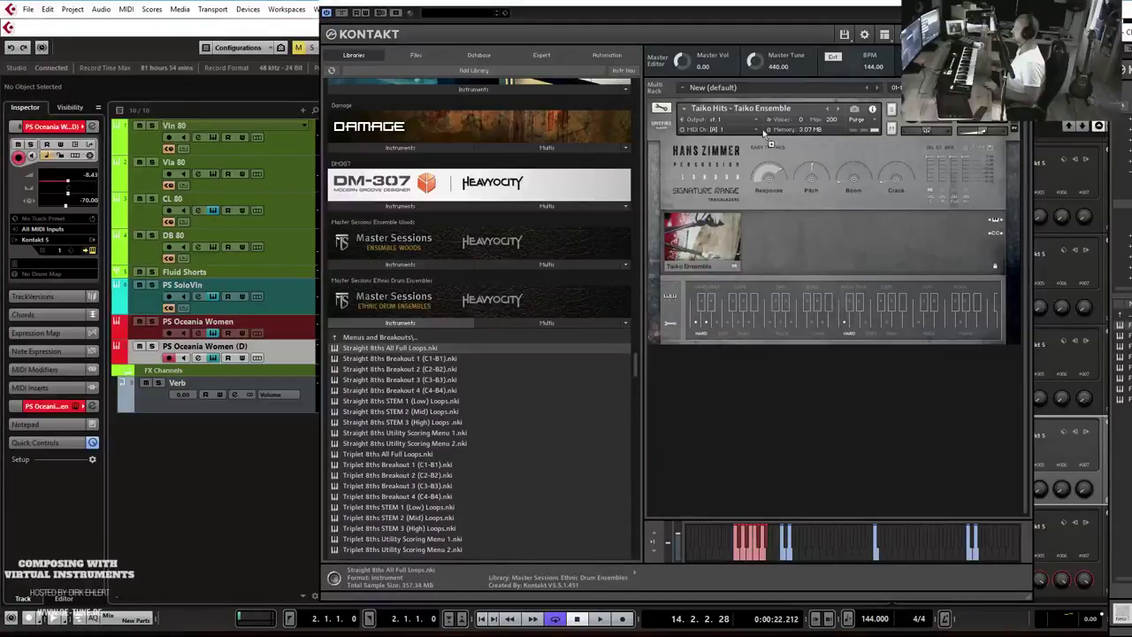
{"action": "left_click", "coordinate": [558, 370]}
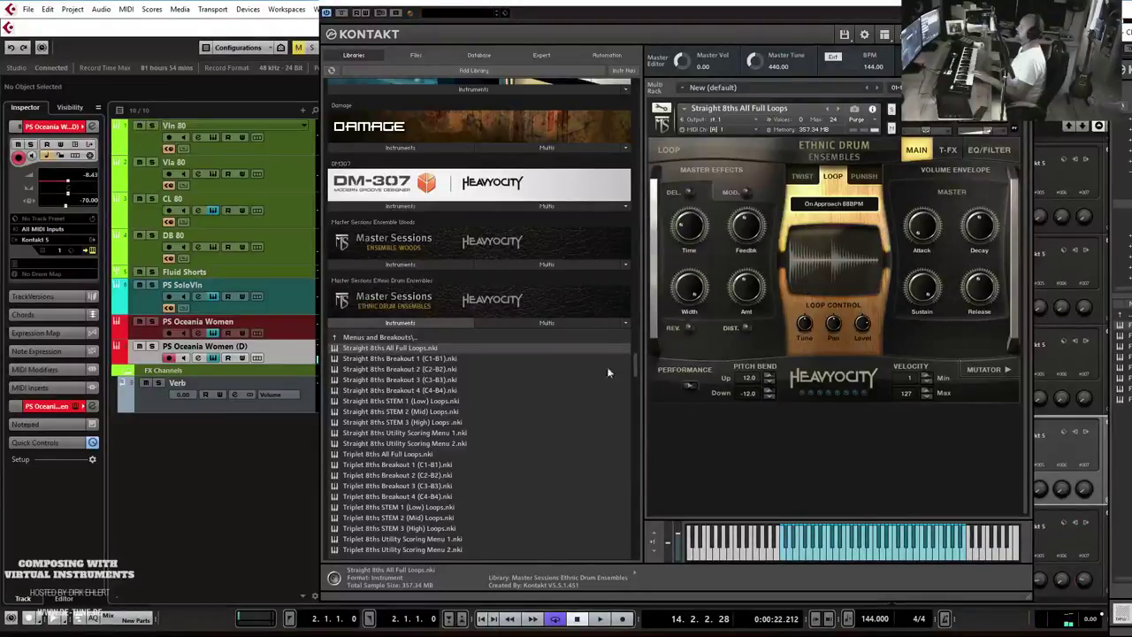
{"action": "double_click", "coordinate": [447, 359]}
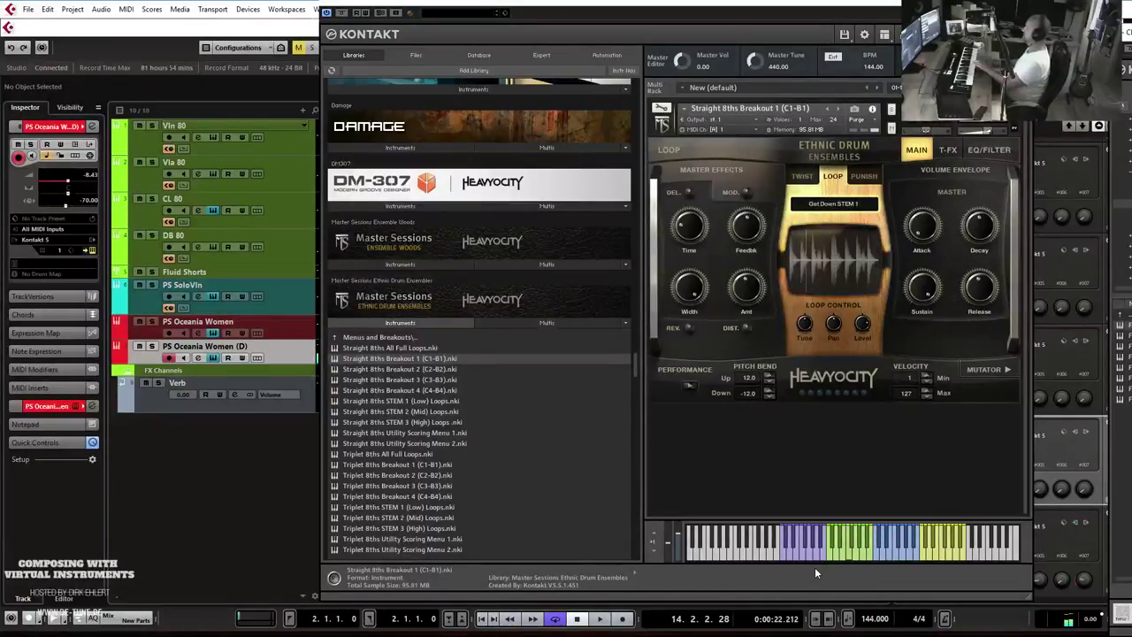
{"action": "left_click", "coordinate": [1020, 4]}
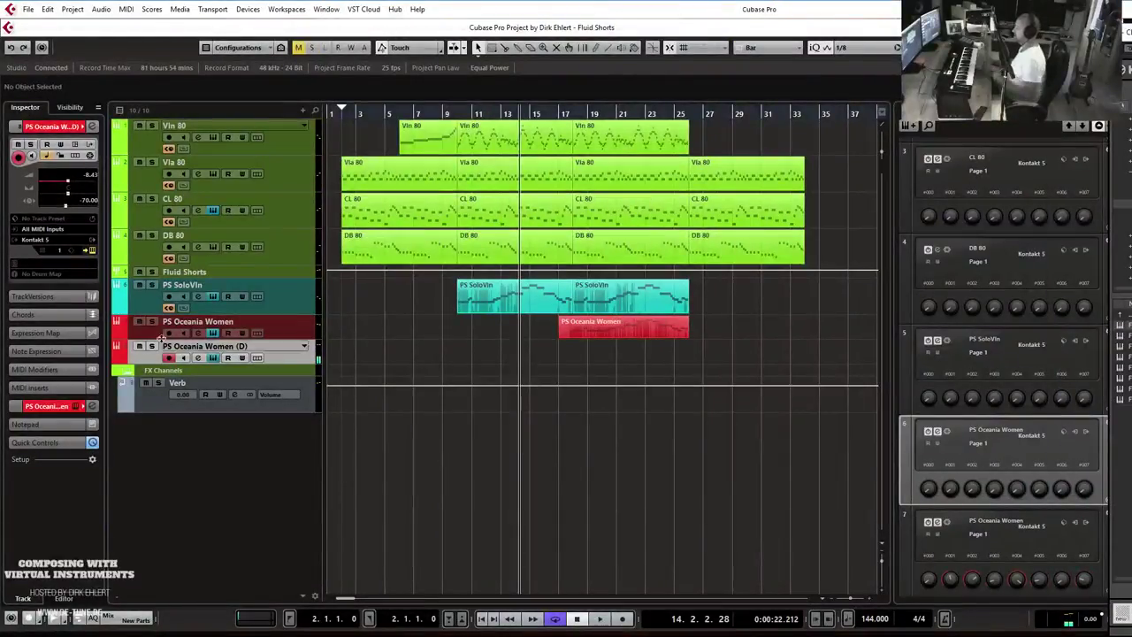
Colour the track yellow, rename it HC MS EthnDrEns Loops Breakout 1, draw a part from bar 10 to 18
{"action": "left_click", "coordinate": [81, 128]}
{"action": "left_click", "coordinate": [130, 128]}
{"action": "double_click", "coordinate": [190, 347]}
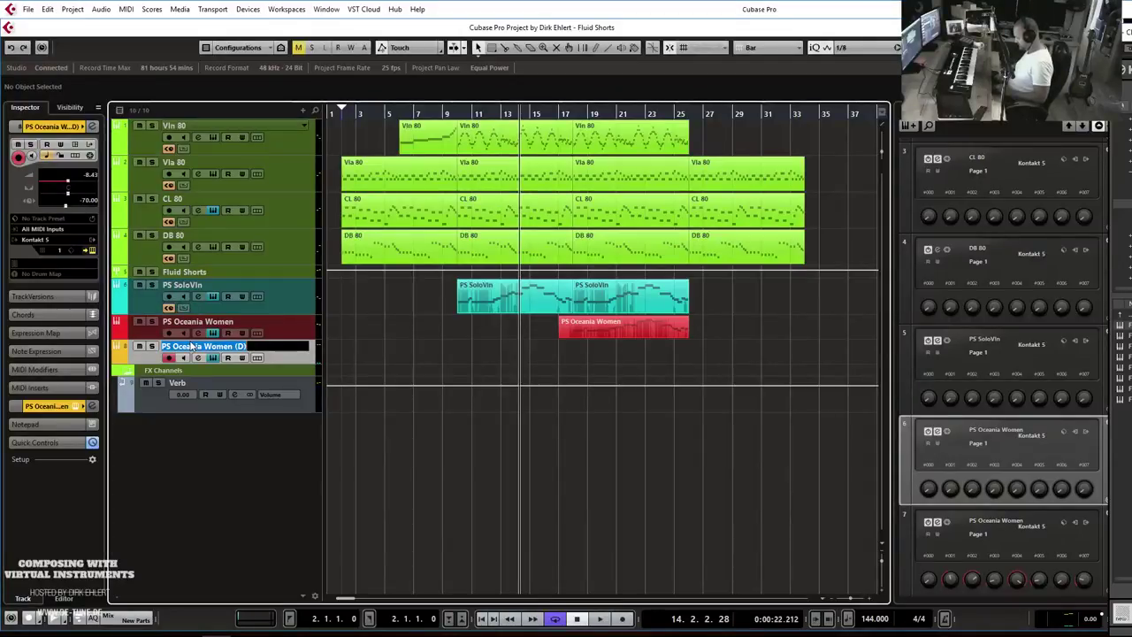
{"action": "type", "text": "HC"}
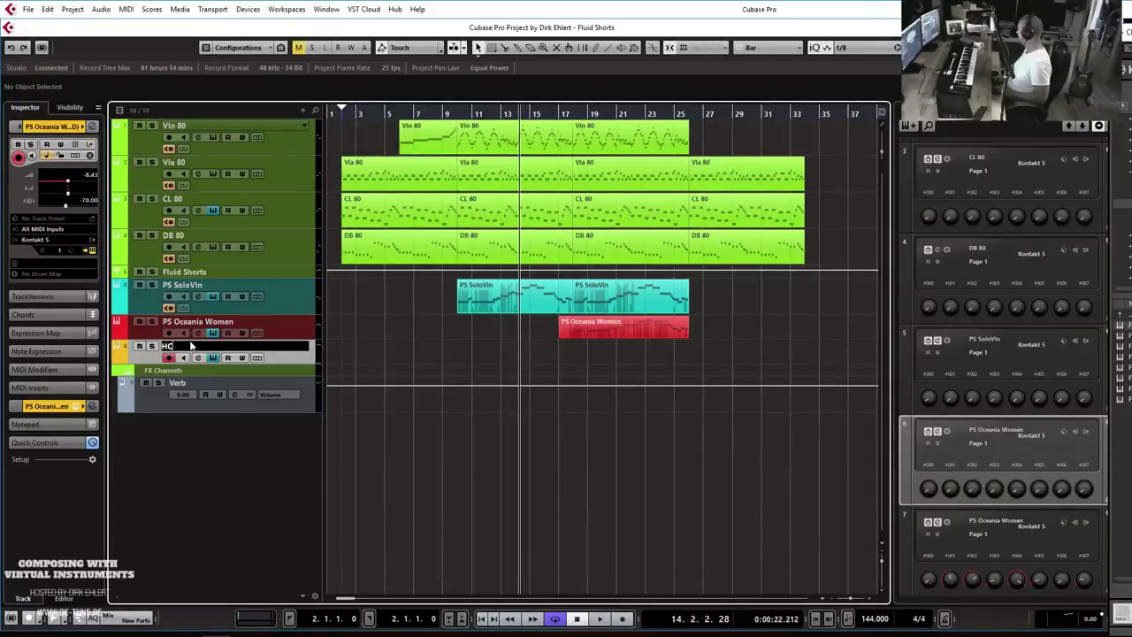
{"action": "type", "text": " MS hnDrEns Loops Breakout 1"}
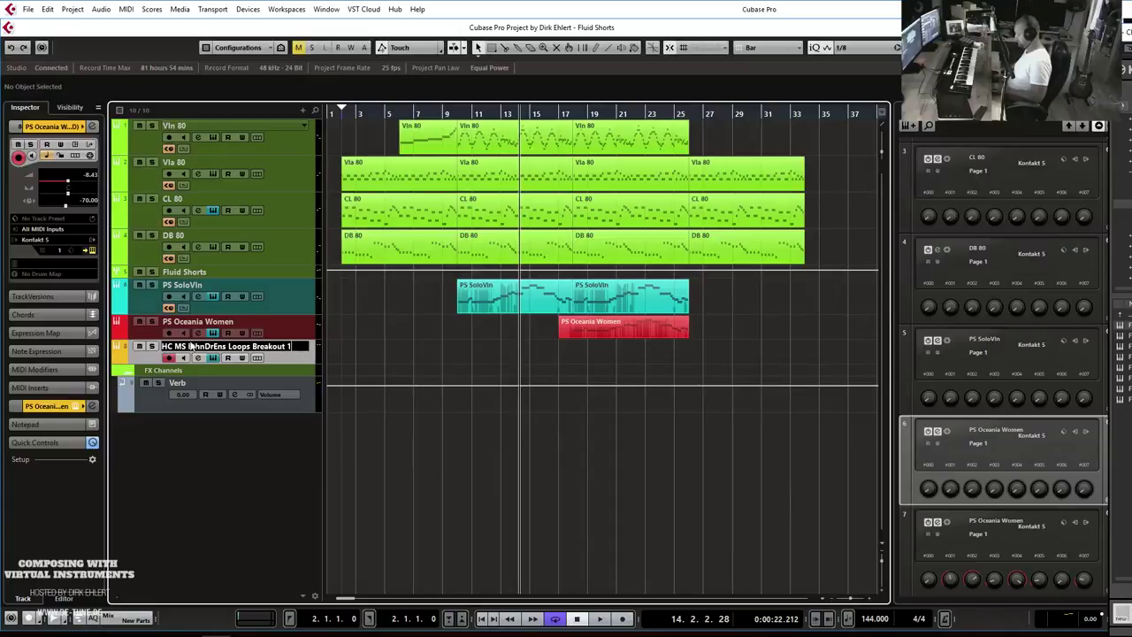
{"action": "key", "text": "Return"}
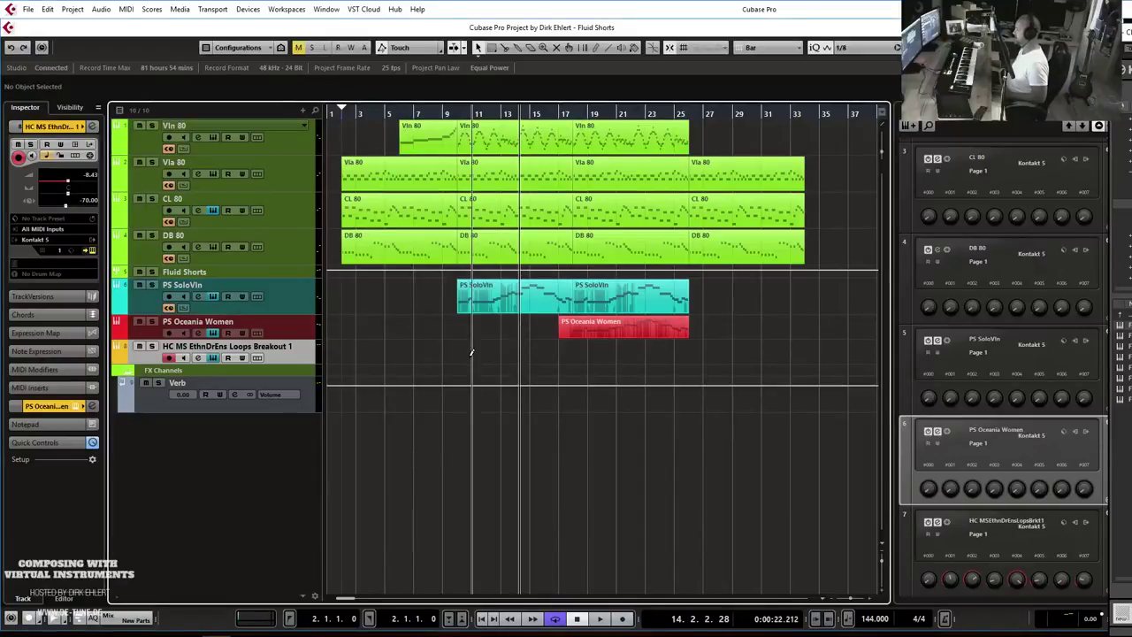
{"action": "left_click_drag", "start_coordinate": [466, 350], "coordinate": [574, 345]}
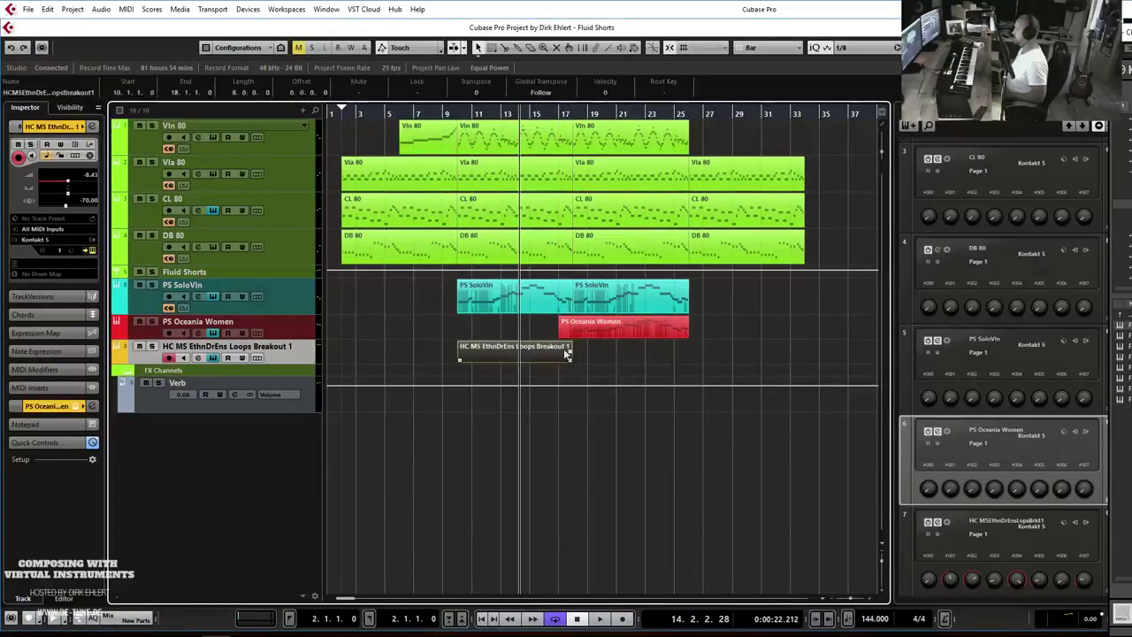
Draw one long note across the empty part and raise the track's volume during playback
{"action": "double_click", "coordinate": [522, 351]}
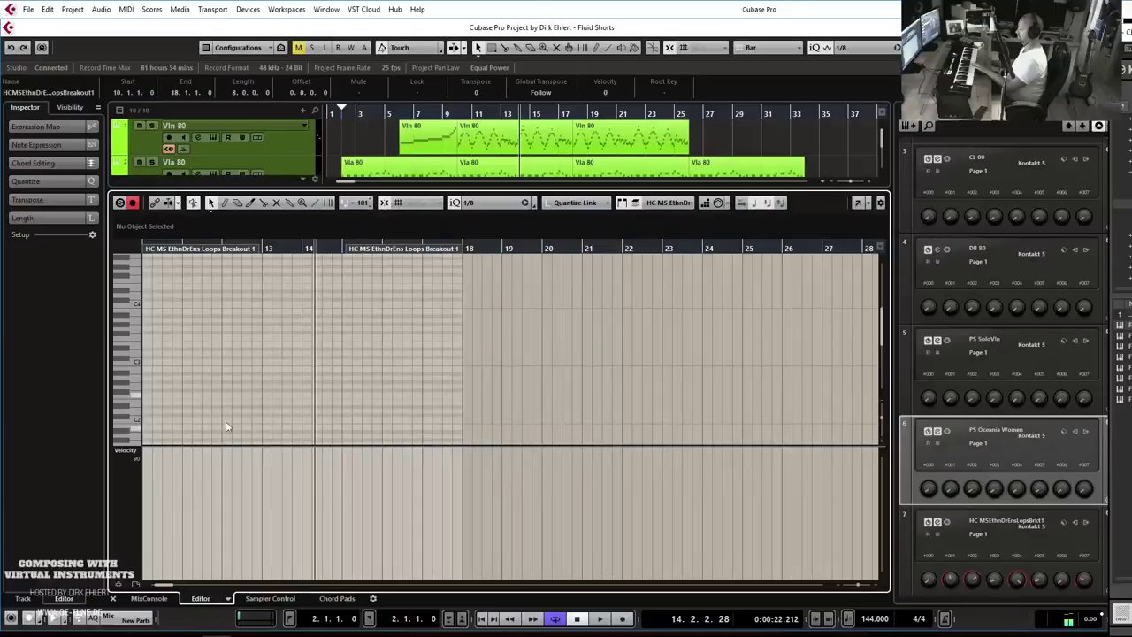
{"action": "mouse_move", "coordinate": [148, 395]}
{"action": "left_mouse_down"}
{"action": "mouse_move", "coordinate": [292, 395]}
{"action": "mouse_move", "coordinate": [469, 369]}
{"action": "mouse_move", "coordinate": [460, 395]}
{"action": "left_mouse_up"}
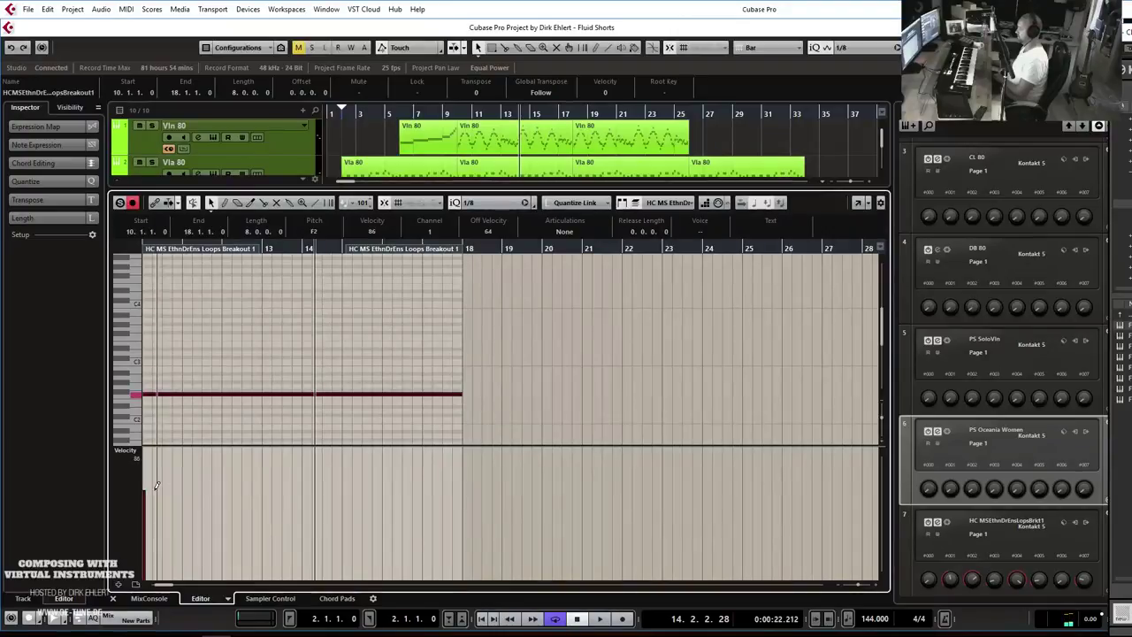
{"action": "key", "text": "Return"}
{"action": "double_click", "coordinate": [442, 113]}
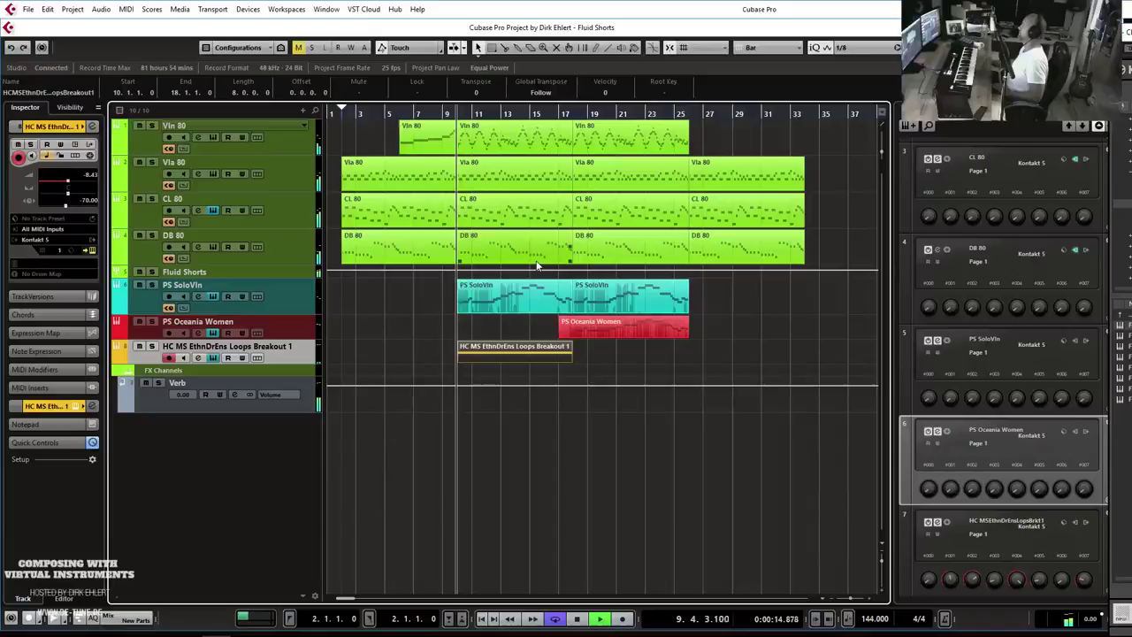
{"action": "left_click_drag", "start_coordinate": [68, 180], "coordinate": [75, 184]}
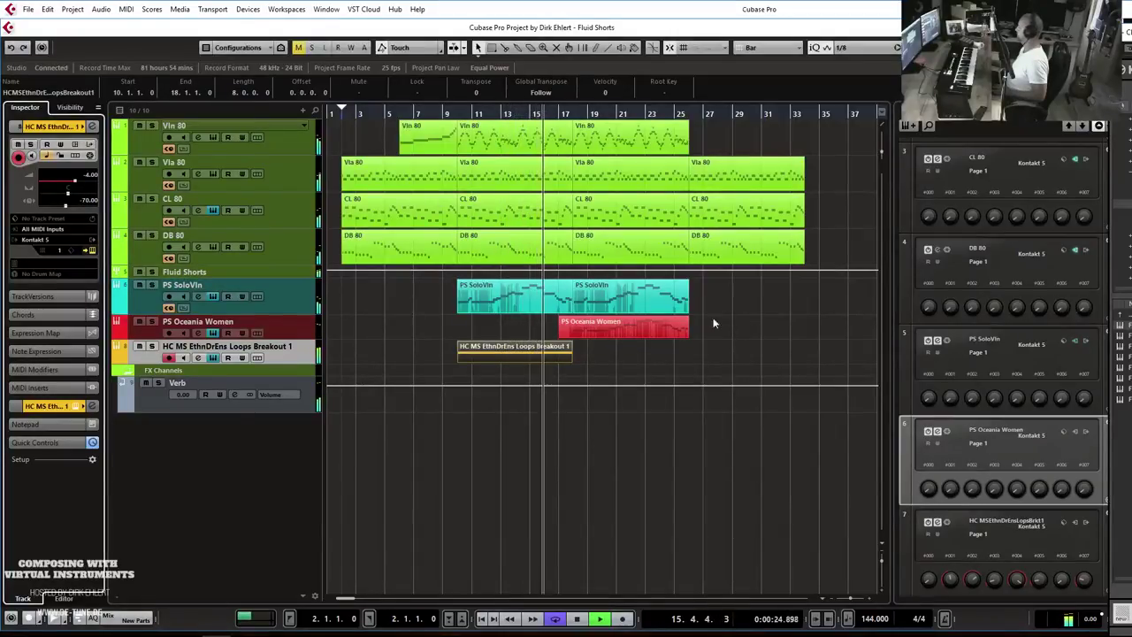
{"action": "key", "text": "space"}
Transpose the long note up two semitones to A#2 and play back from bar 8
{"action": "double_click", "coordinate": [513, 351]}
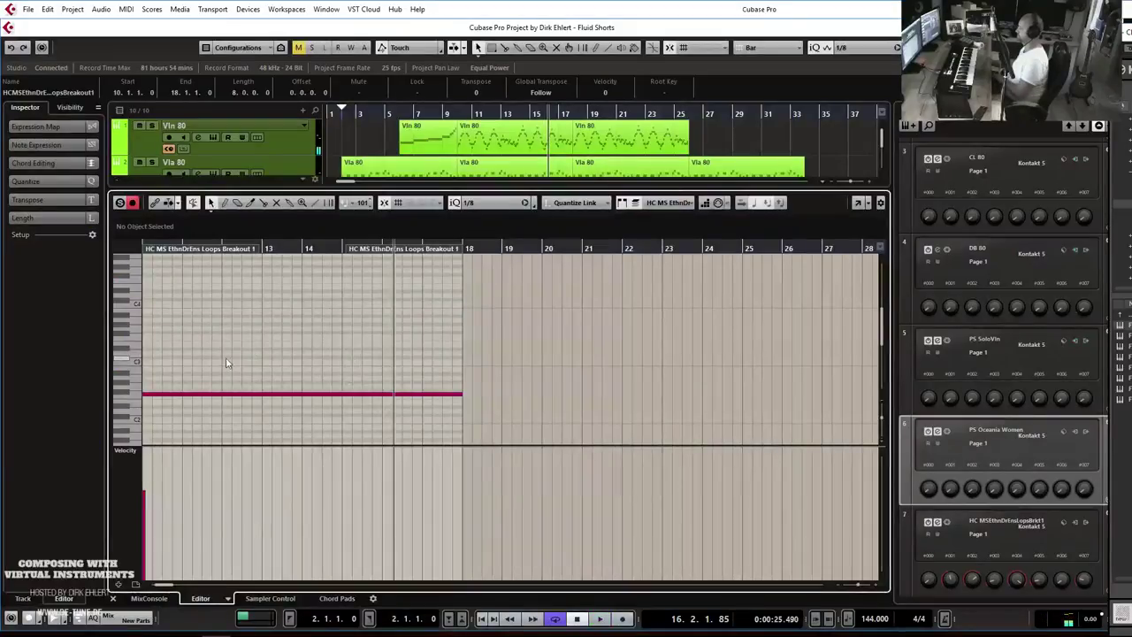
{"action": "key", "text": "Up"}
{"action": "key", "text": "Up"}
{"action": "key", "text": "Up"}
{"action": "key", "text": "Up"}
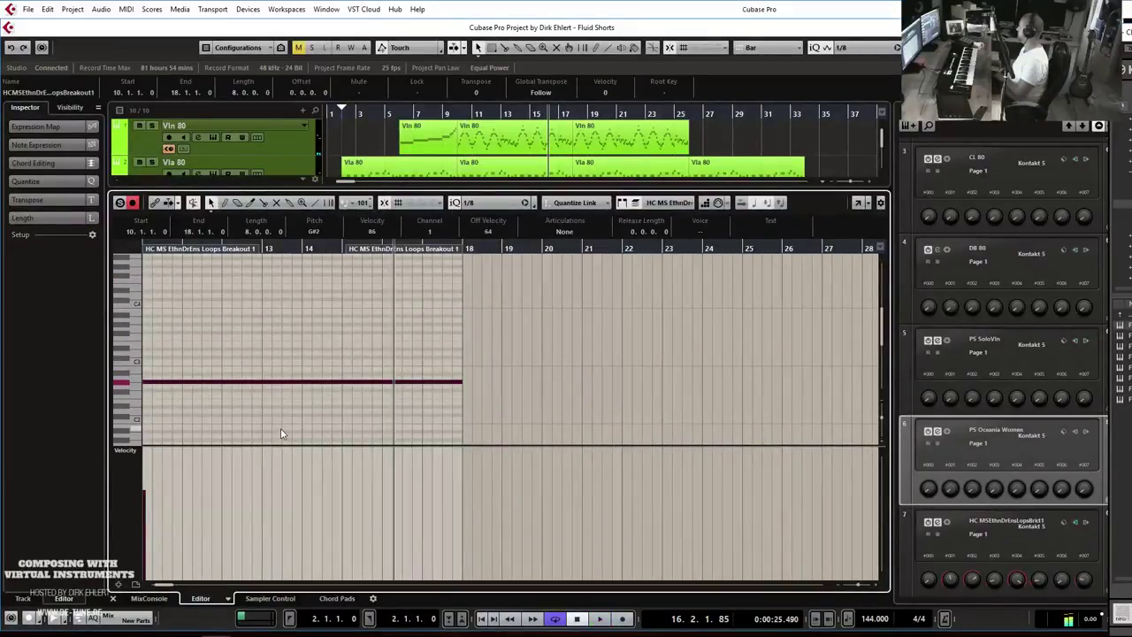
{"action": "key", "text": "Up"}
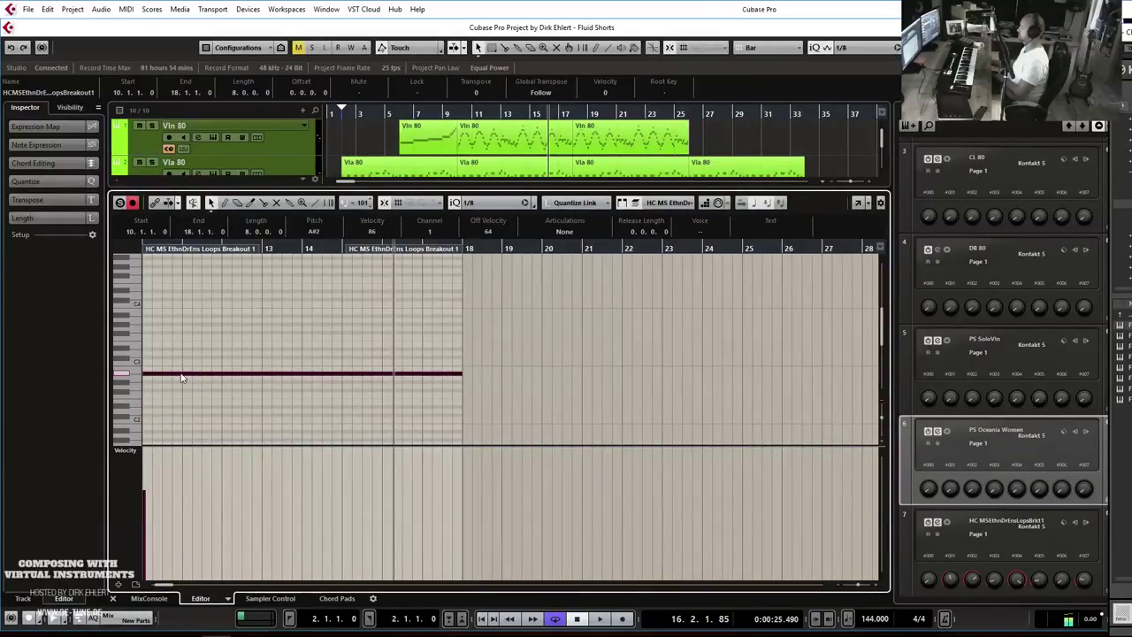
{"action": "key", "text": "Return"}
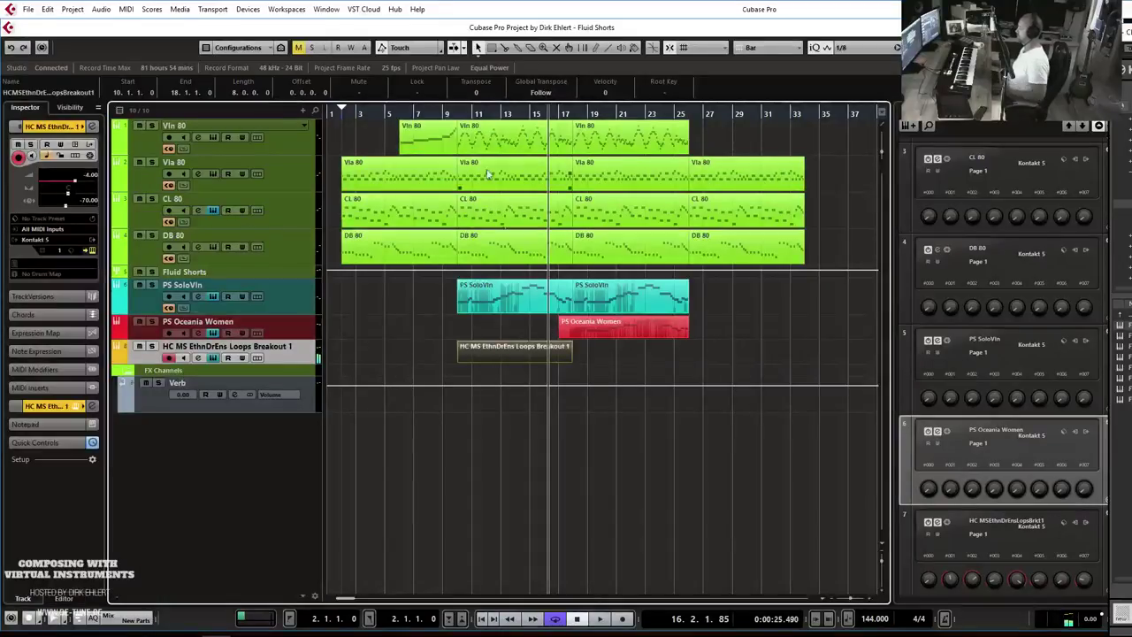
{"action": "left_click", "coordinate": [430, 116]}
{"action": "key", "text": "space"}
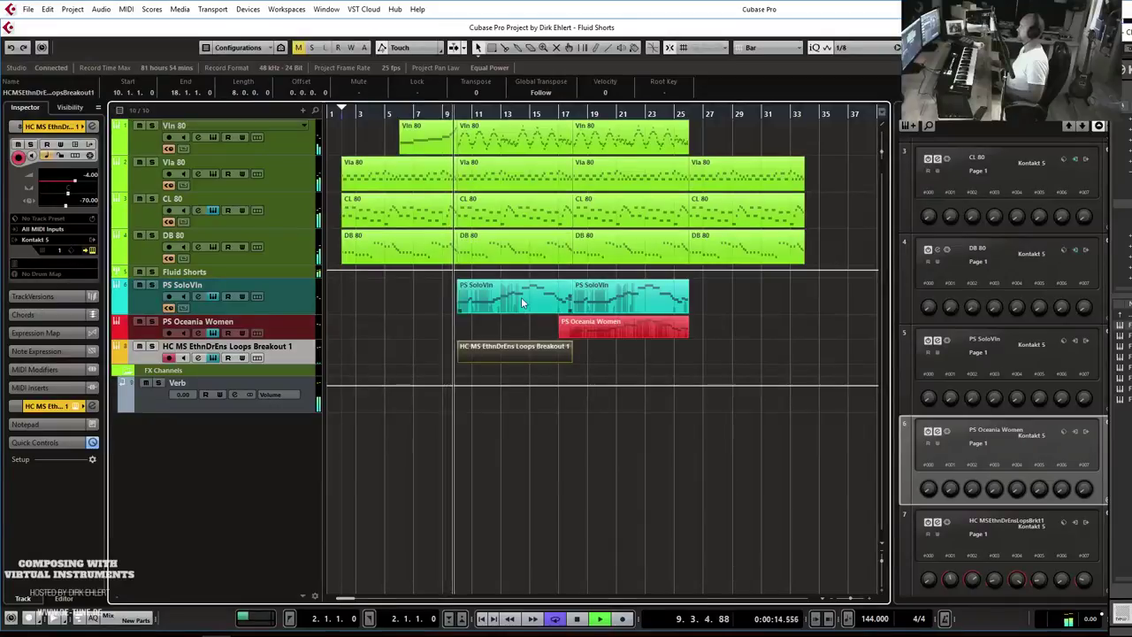
{"action": "key", "text": "g"}
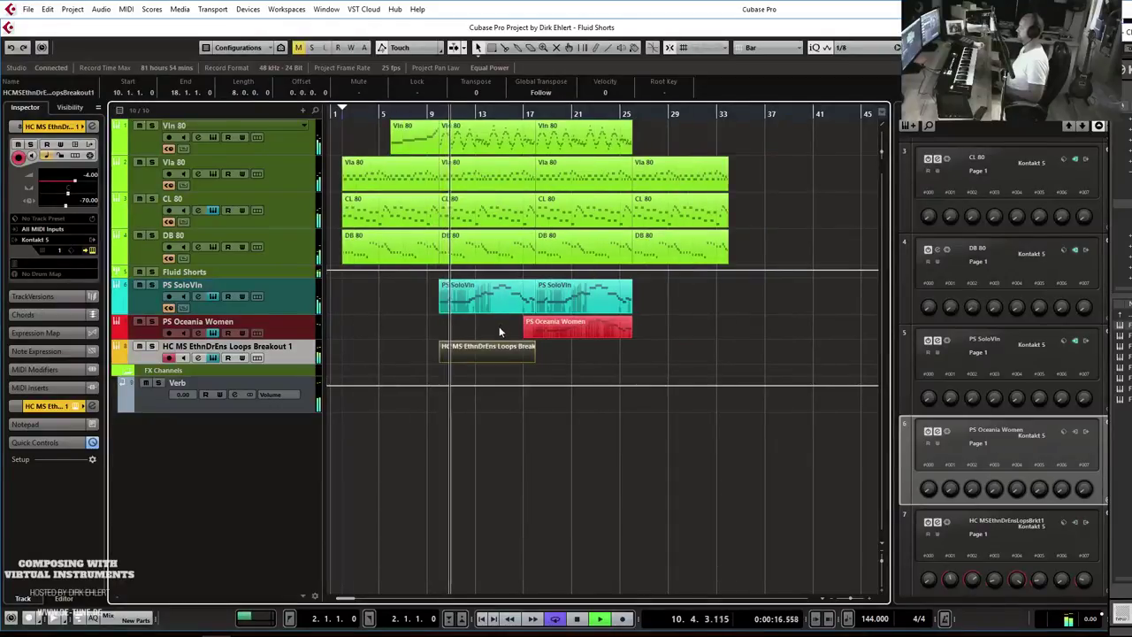
{"action": "key", "text": "h"}
{"action": "key", "text": "h"}
{"action": "key", "text": "h"}
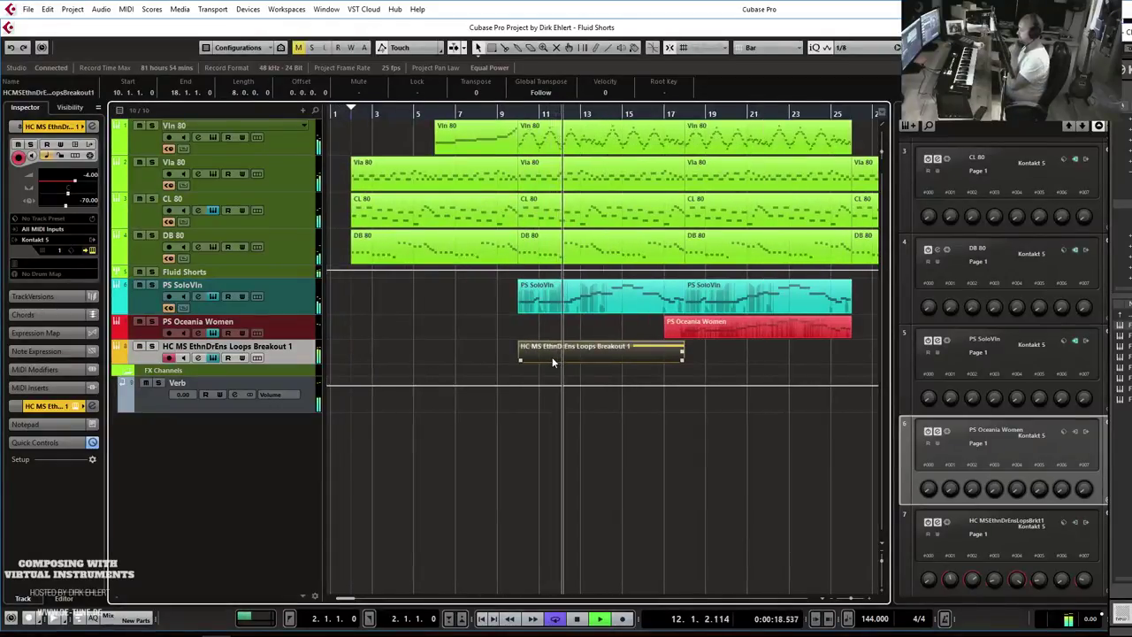
Add a G#4 note from bar 14 at velocity 67, split the low note there, and raise its velocity
{"action": "key", "text": "space"}
{"action": "double_click", "coordinate": [627, 355]}
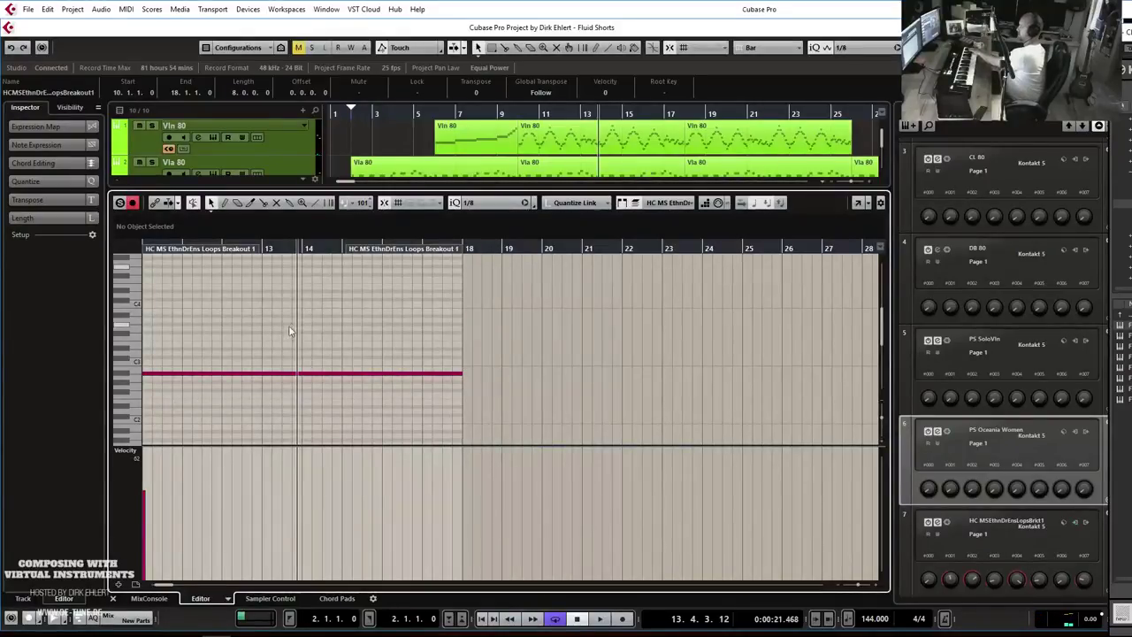
{"action": "left_click_drag", "start_coordinate": [304, 265], "coordinate": [463, 262]}
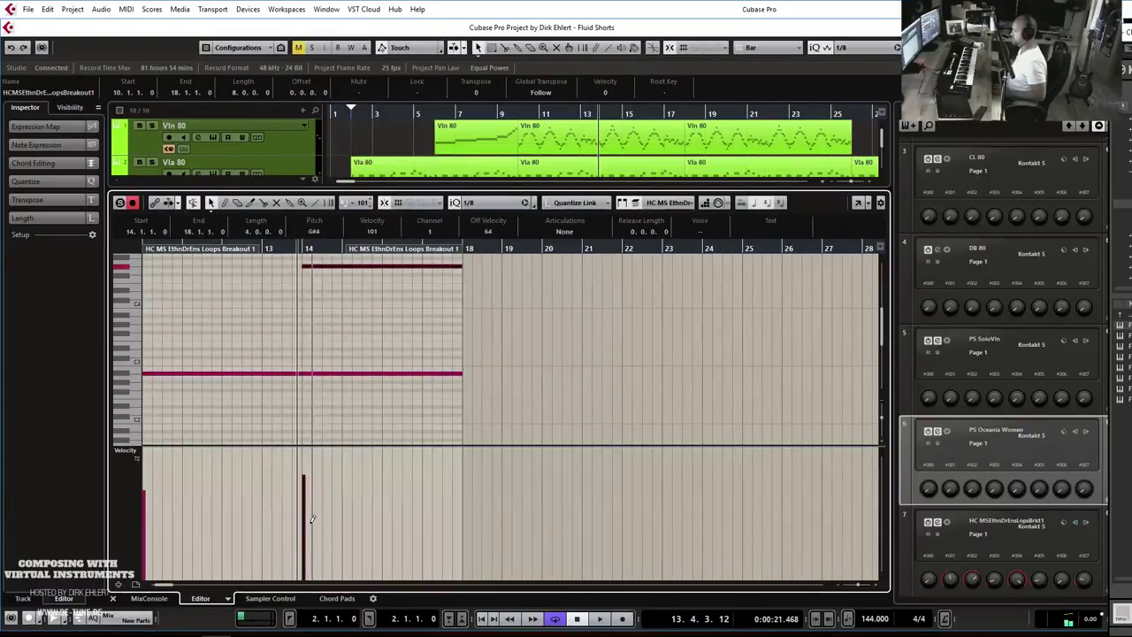
{"action": "left_click_drag", "start_coordinate": [305, 510], "coordinate": [318, 515]}
{"action": "left_click", "coordinate": [305, 373], "text": "alt"}
{"action": "left_click", "coordinate": [317, 394]}
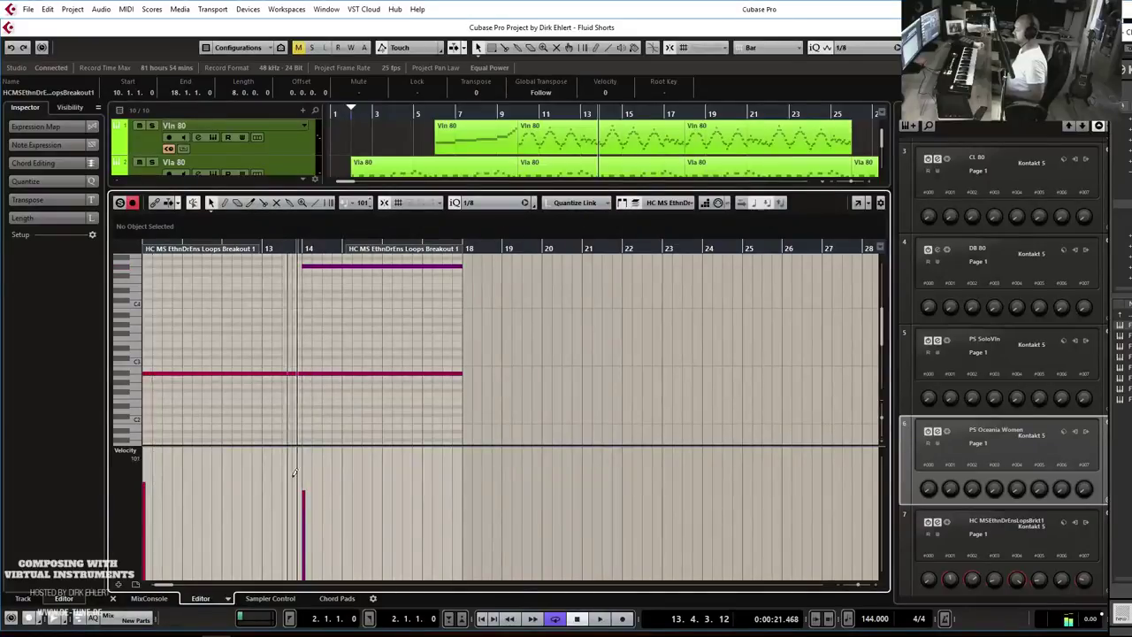
{"action": "left_click_drag", "start_coordinate": [318, 374], "coordinate": [324, 357]}
{"action": "key", "text": "Return"}
Play the arrangement from bar 9 and reselect the HC MS EthnDrEns part
{"action": "left_click", "coordinate": [501, 113]}
{"action": "key", "text": "space"}
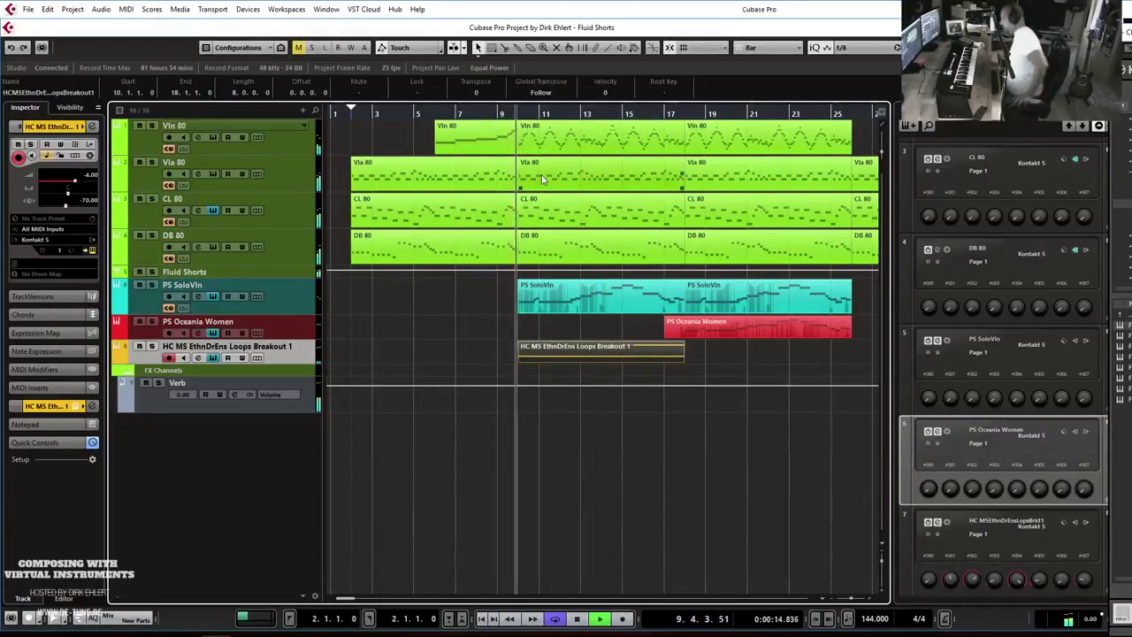
{"action": "key", "text": "g"}
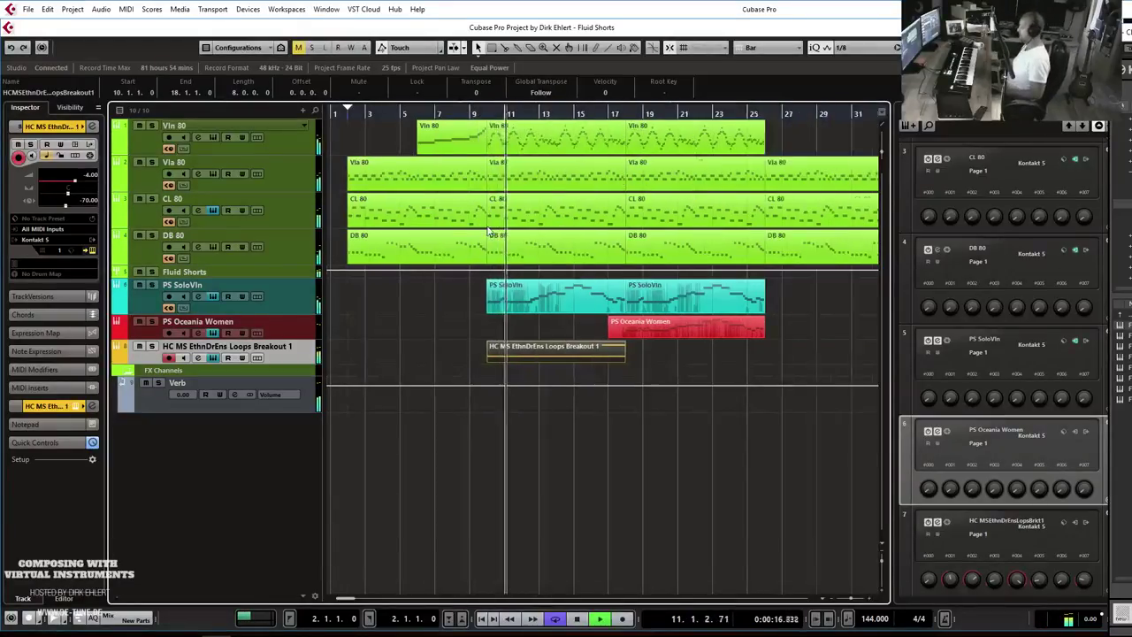
{"action": "key", "text": "g"}
{"action": "left_click", "coordinate": [619, 355]}
{"action": "left_click", "coordinate": [553, 354]}
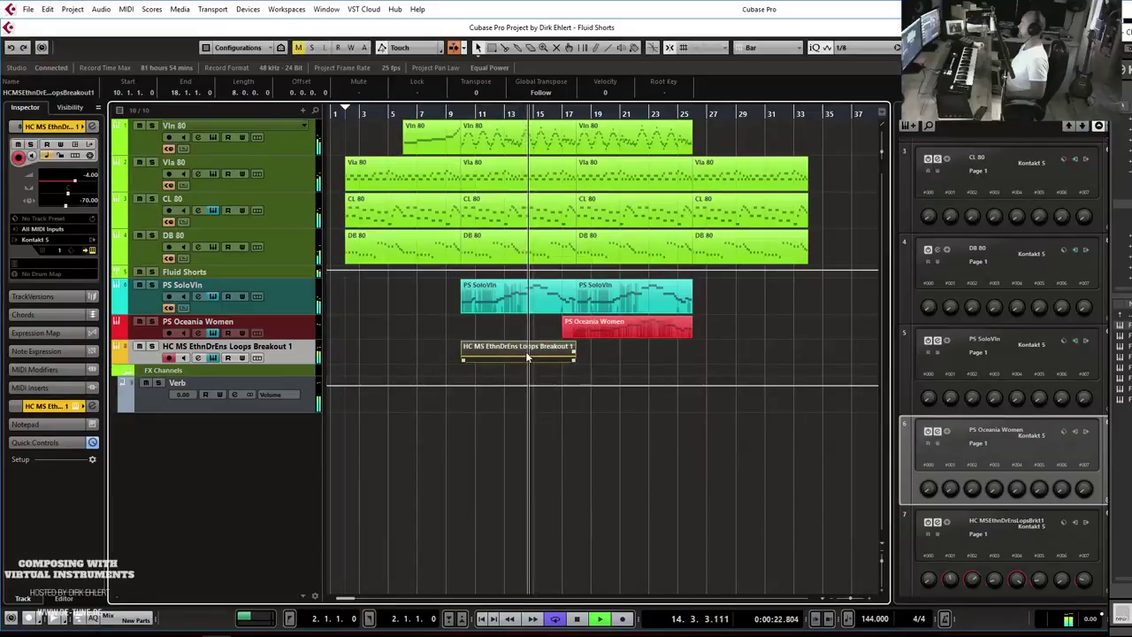
{"action": "key", "text": "space"}
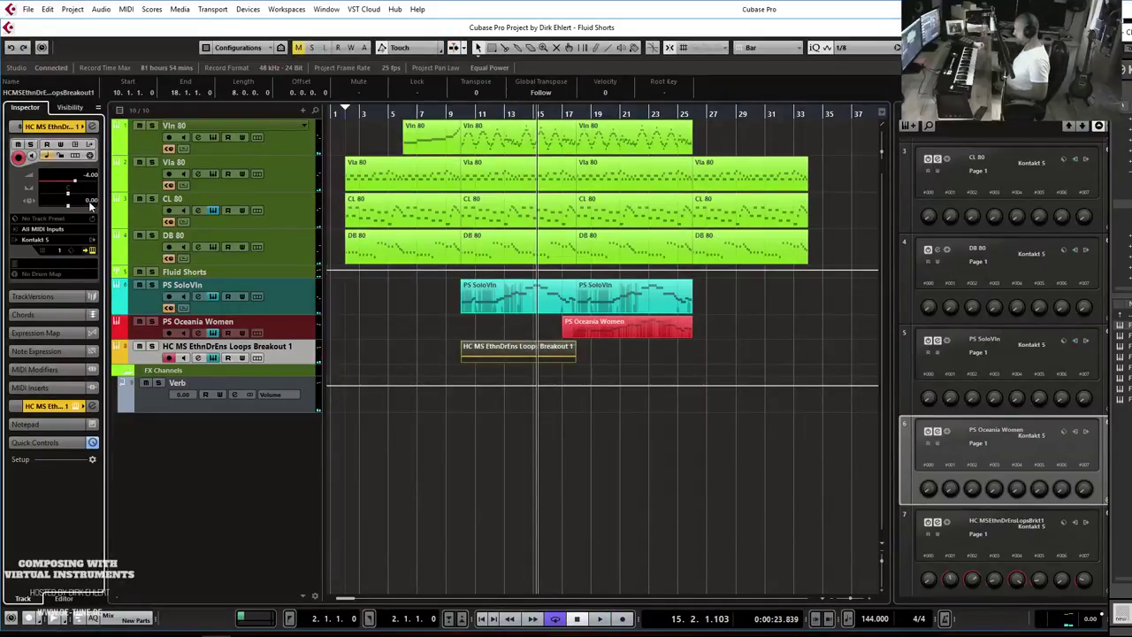
{"action": "left_click", "coordinate": [447, 113]}
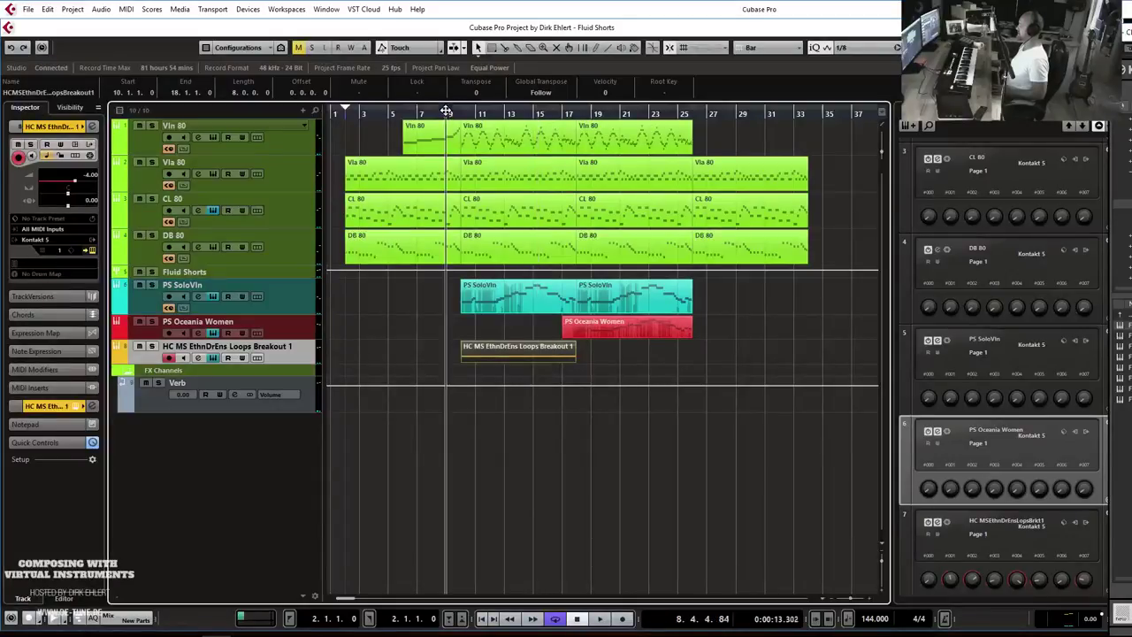
{"action": "key", "text": "space"}
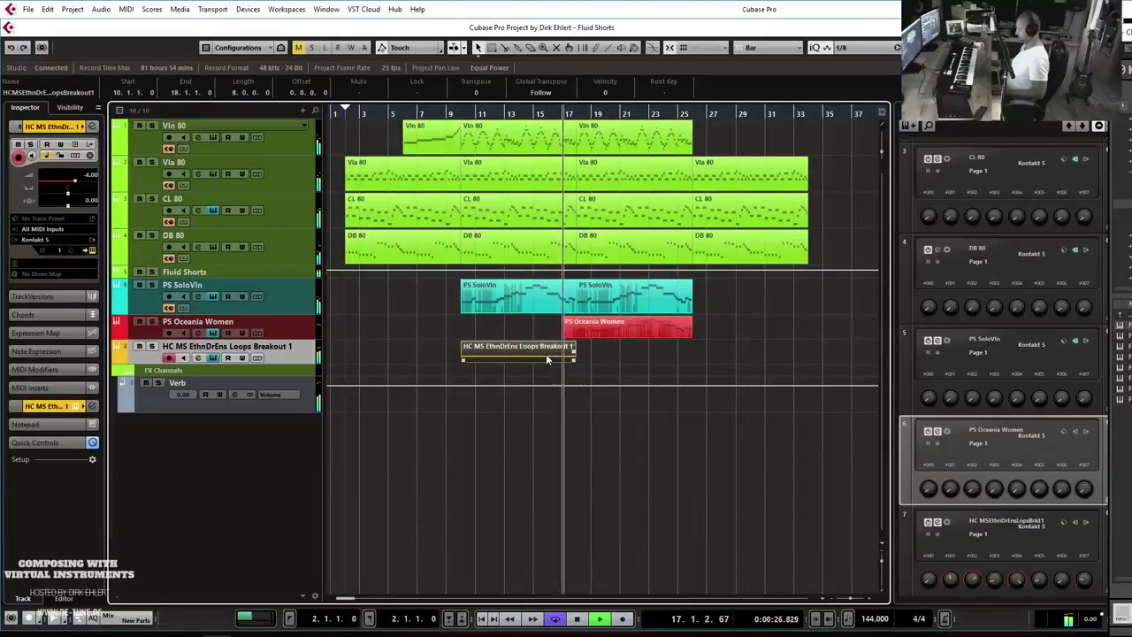
{"action": "key", "text": "space"}
{"action": "key", "text": "ctrl+d"}
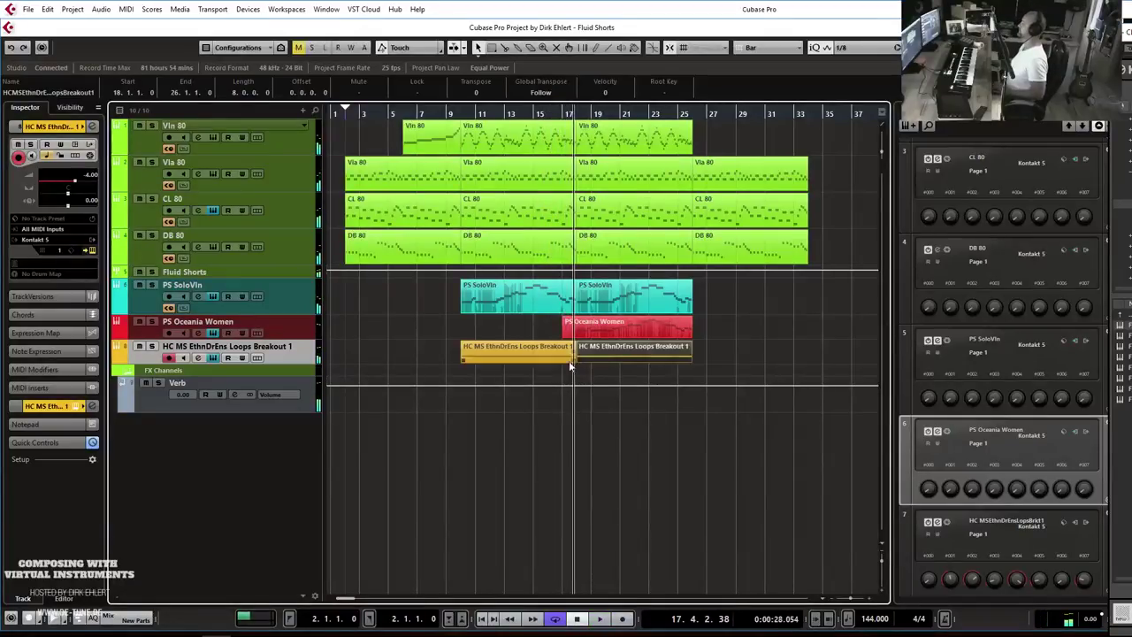
{"action": "double_click", "coordinate": [622, 353]}
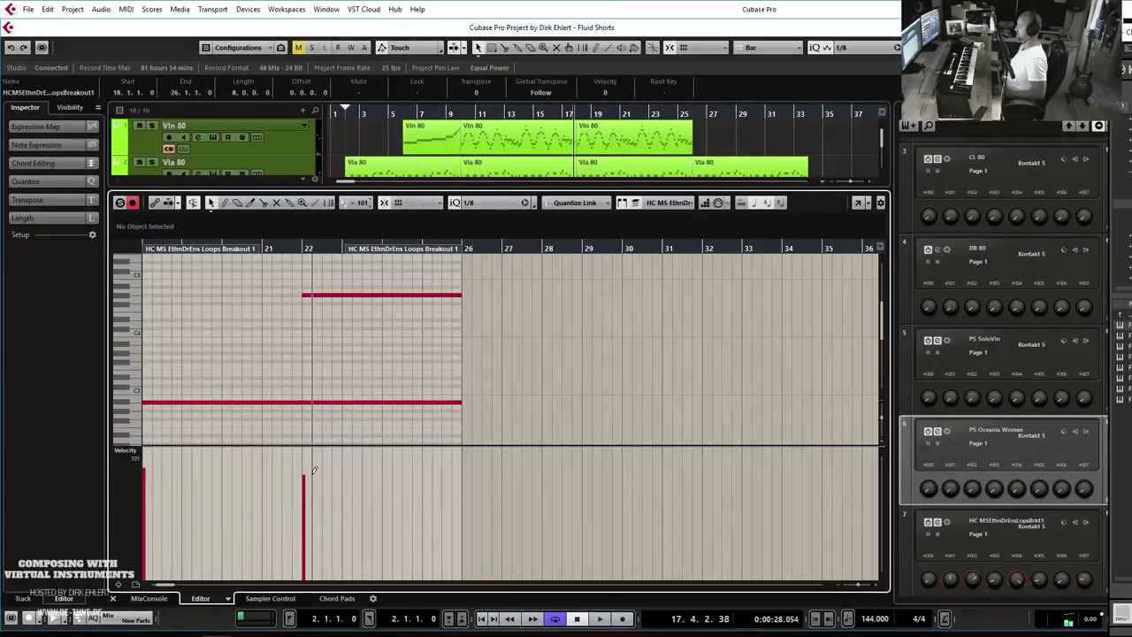
{"action": "left_click_drag", "start_coordinate": [304, 295], "coordinate": [152, 307]}
{"action": "left_click", "coordinate": [197, 325]}
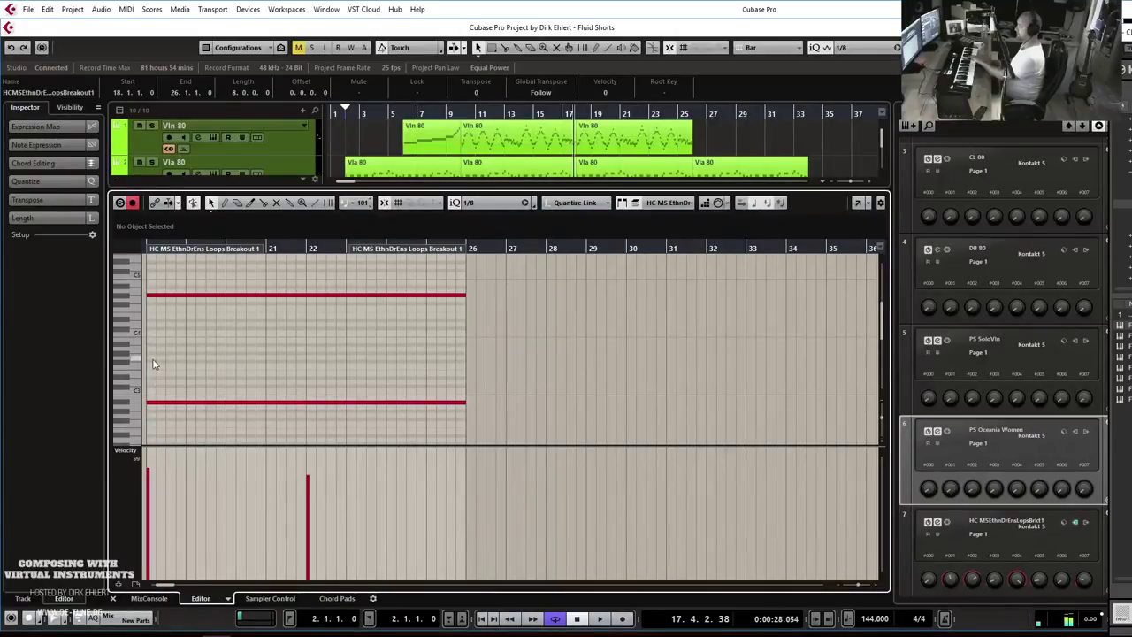
{"action": "left_click_drag", "start_coordinate": [149, 363], "coordinate": [460, 350]}
{"action": "key", "text": "s"}
{"action": "scroll", "coordinate": [382, 320], "scroll_direction": "left", "scroll_amount": 2}
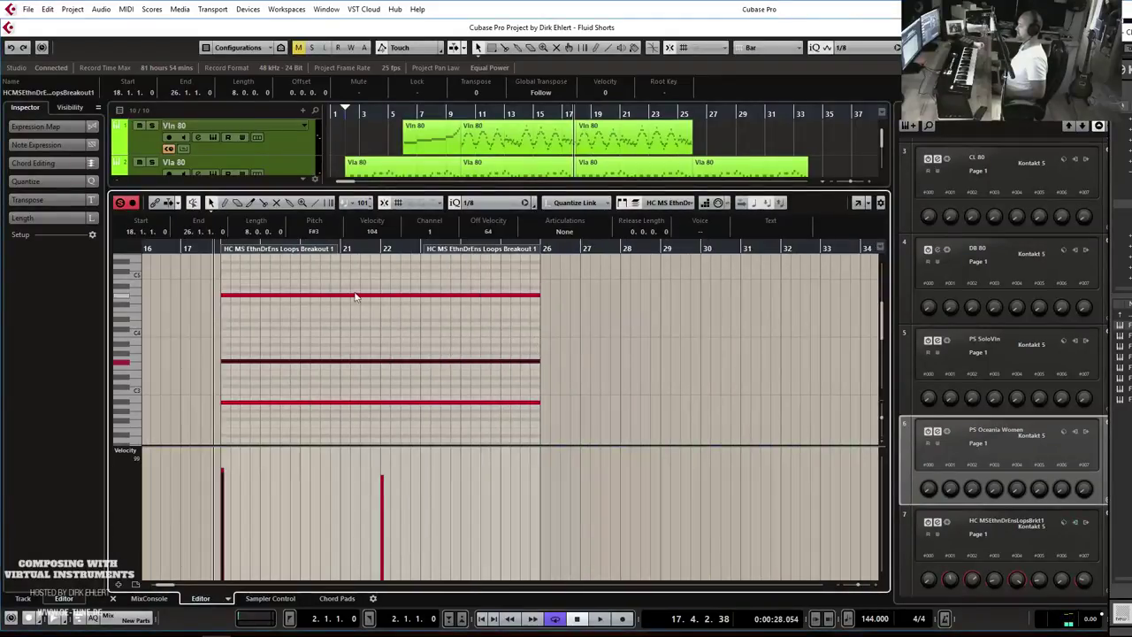
{"action": "key", "text": "space"}
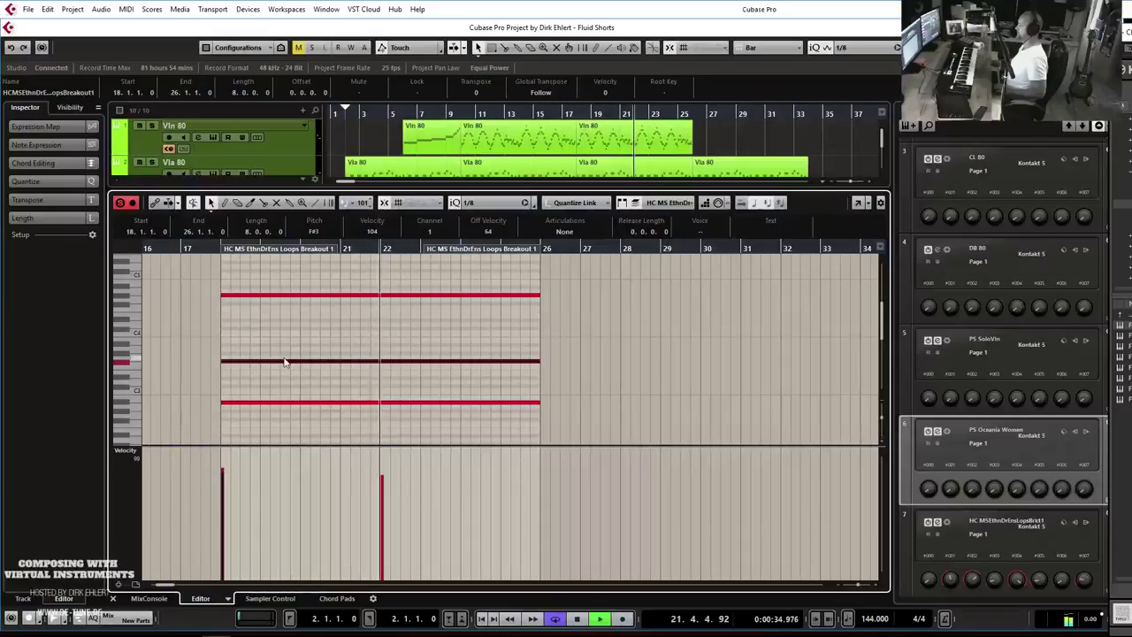
{"action": "key", "text": "space"}
{"action": "key", "text": "Return"}
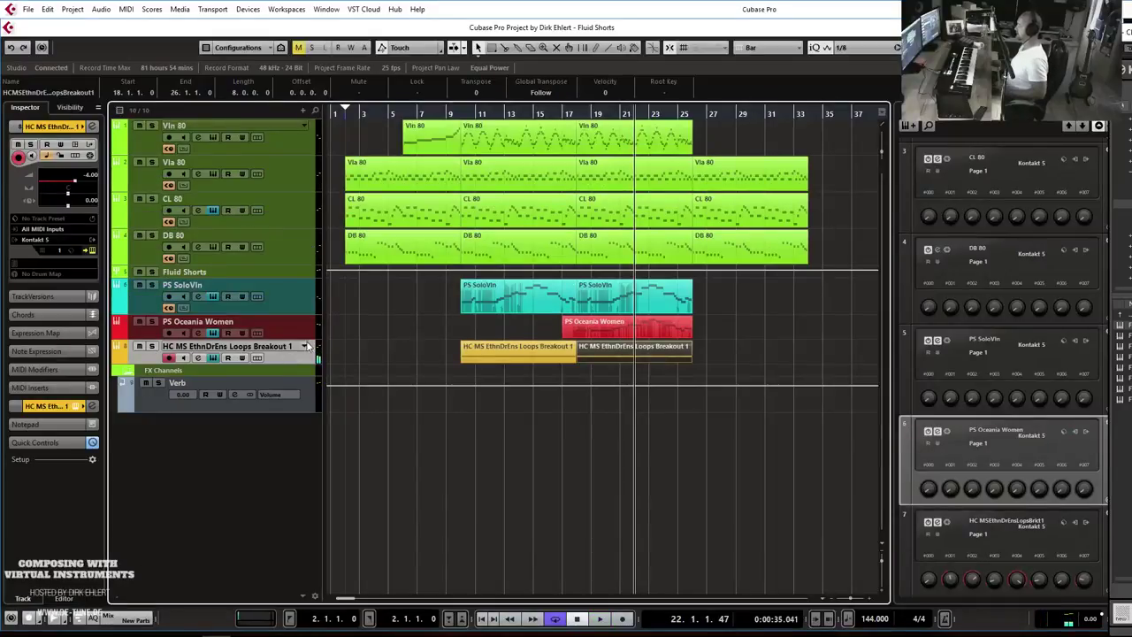
Play from bar 9 and select the second HC MS drum part
{"action": "left_click", "coordinate": [449, 113]}
{"action": "key", "text": "space"}
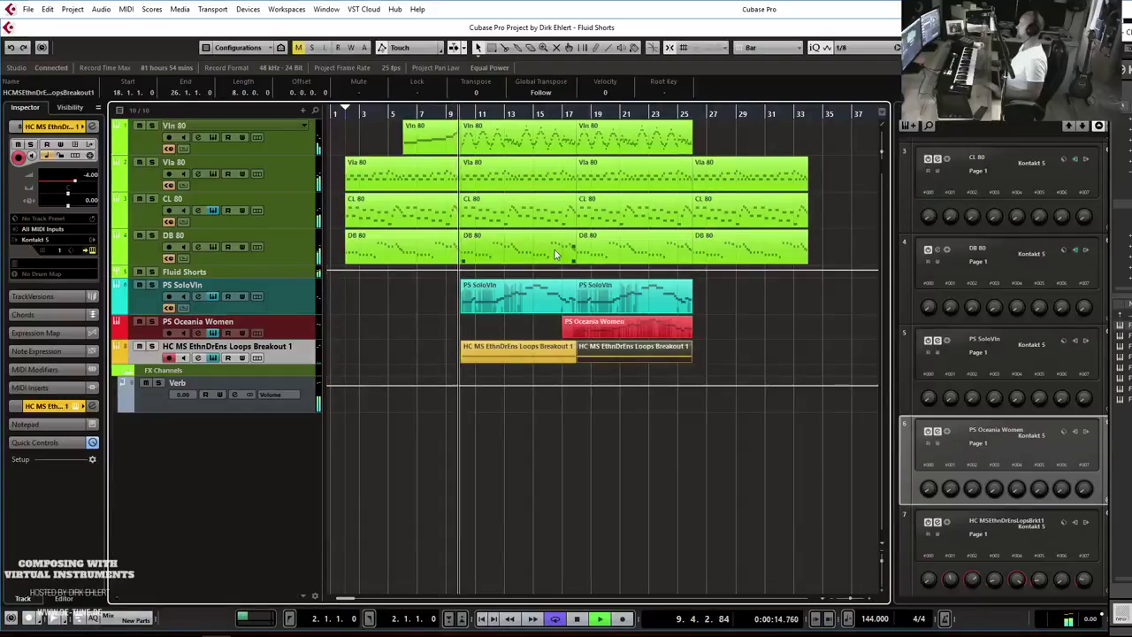
{"action": "key", "text": "g"}
{"action": "key", "text": "g"}
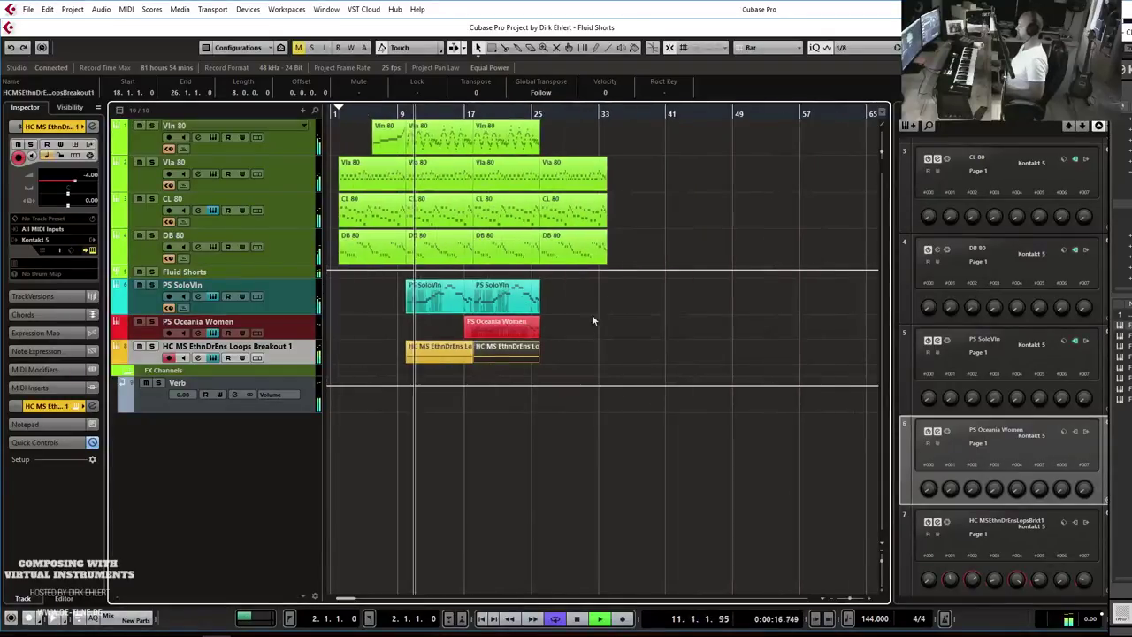
{"action": "left_click", "coordinate": [599, 324]}
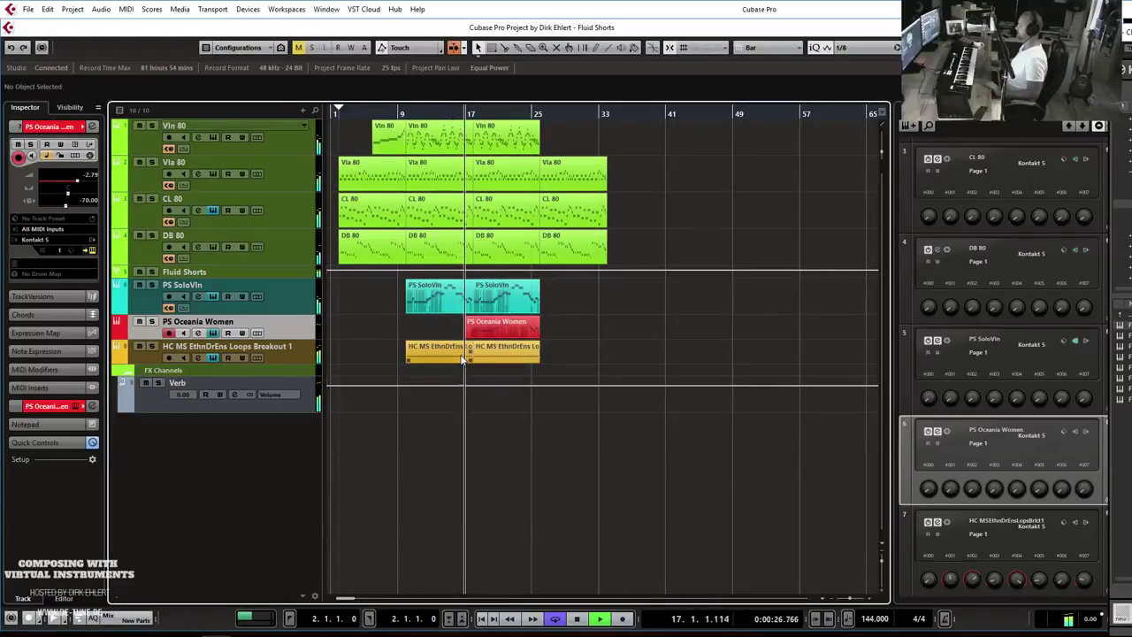
{"action": "key", "text": "h"}
{"action": "left_click", "coordinate": [608, 352]}
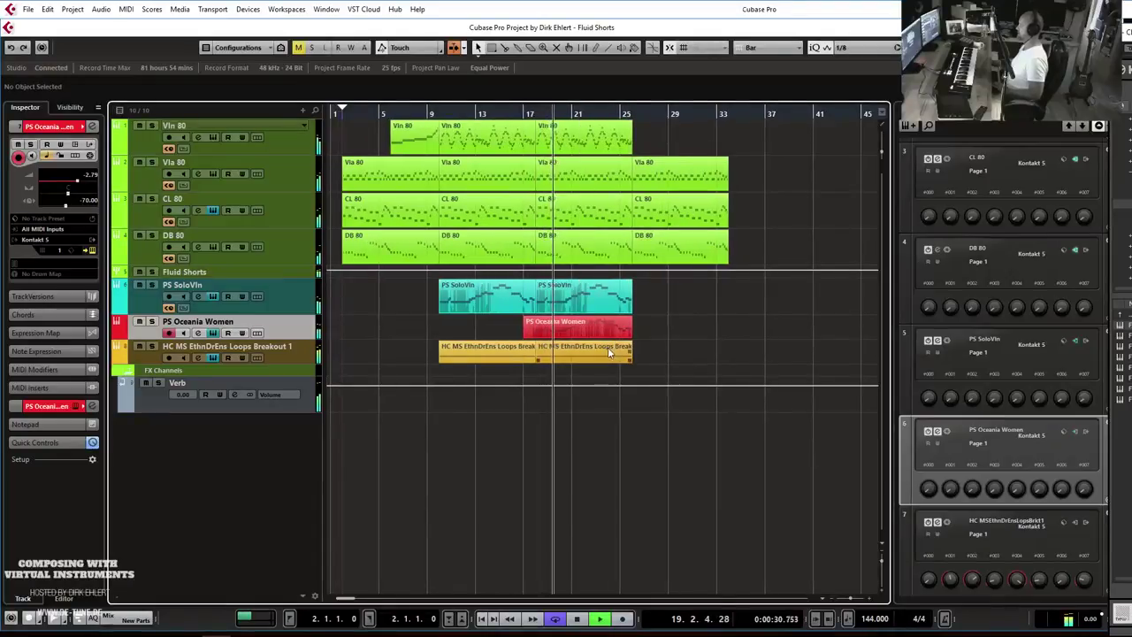
{"action": "key", "text": "g"}
{"action": "key", "text": "space"}
Transpose the part's lower note down to F2
{"action": "key", "text": "Return"}
{"action": "left_click_drag", "start_coordinate": [210, 380], "coordinate": [349, 447]}
{"action": "key", "text": "Down"}
{"action": "key", "text": "Down"}
{"action": "key", "text": "Down"}
{"action": "key", "text": "Down"}
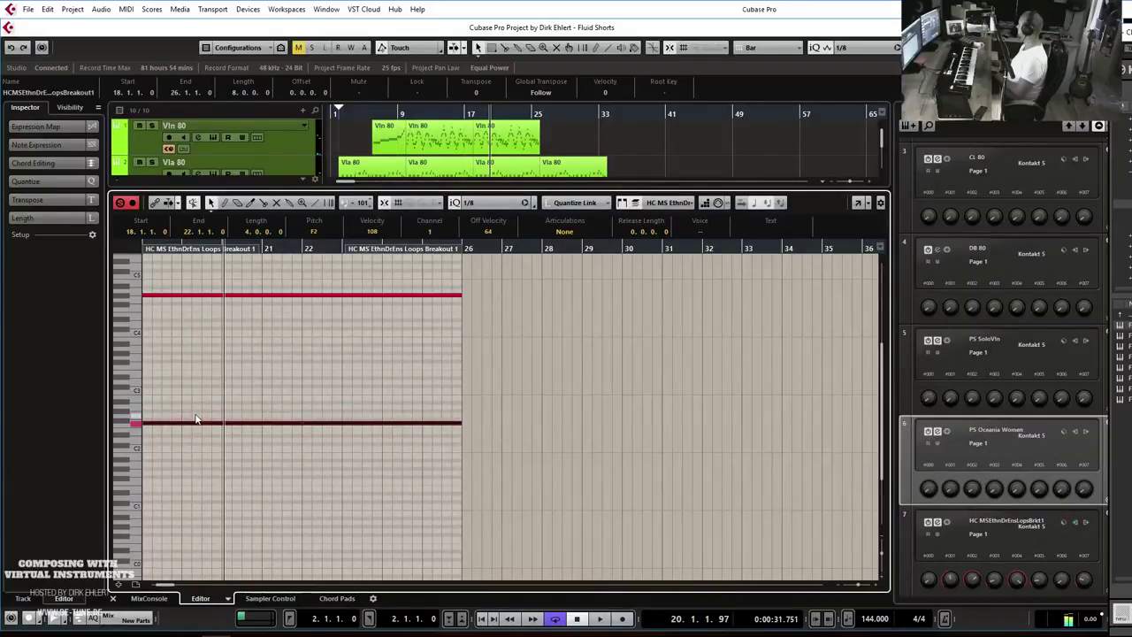
{"action": "key", "text": "Down"}
{"action": "key", "text": "Down"}
{"action": "key", "text": "Up"}
{"action": "key", "text": "Up"}
{"action": "key", "text": "Return"}
Play back from bar 17 while adjusting the timeline zoom
{"action": "left_click", "coordinate": [455, 113]}
{"action": "key", "text": "space"}
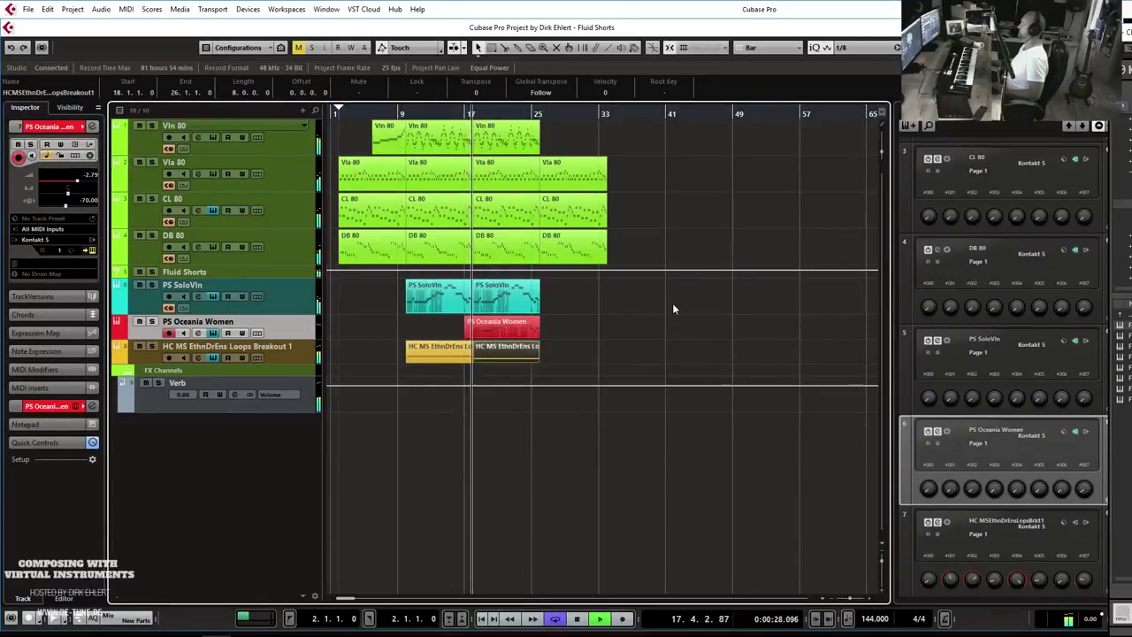
{"action": "key", "text": "h"}
{"action": "key", "text": "g"}
{"action": "key", "text": "g"}
{"action": "key", "text": "g"}
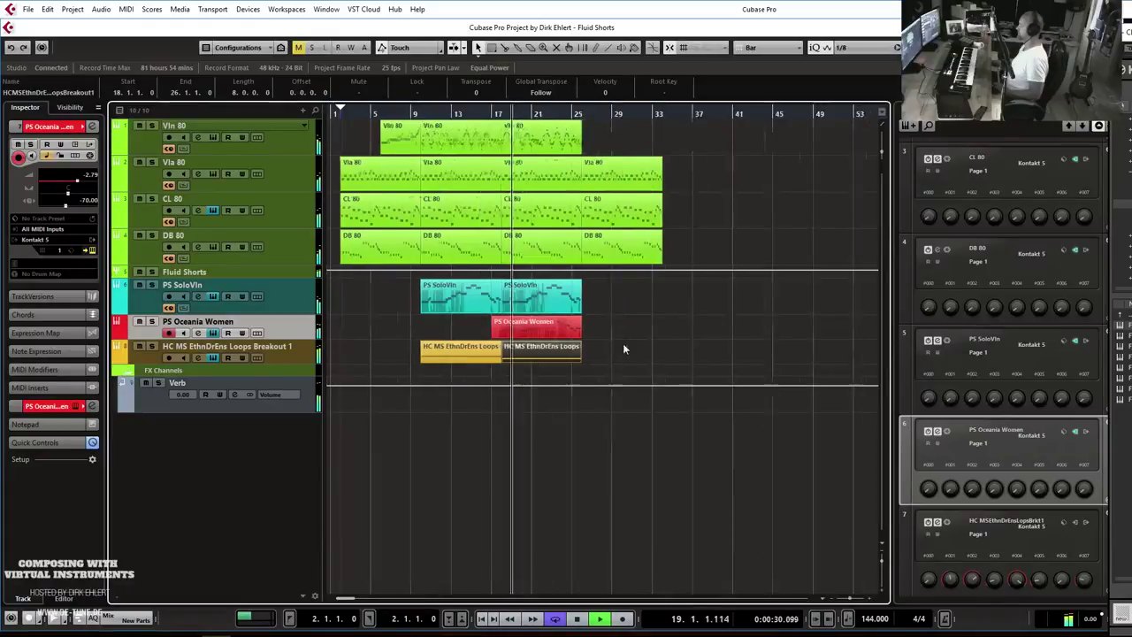
{"action": "key", "text": "h"}
{"action": "key", "text": "h"}
{"action": "key", "text": "h"}
{"action": "key", "text": "h"}
{"action": "key", "text": "h"}
{"action": "key", "text": "h"}
{"action": "key", "text": "g"}
{"action": "key", "text": "g"}
{"action": "key", "text": "g"}
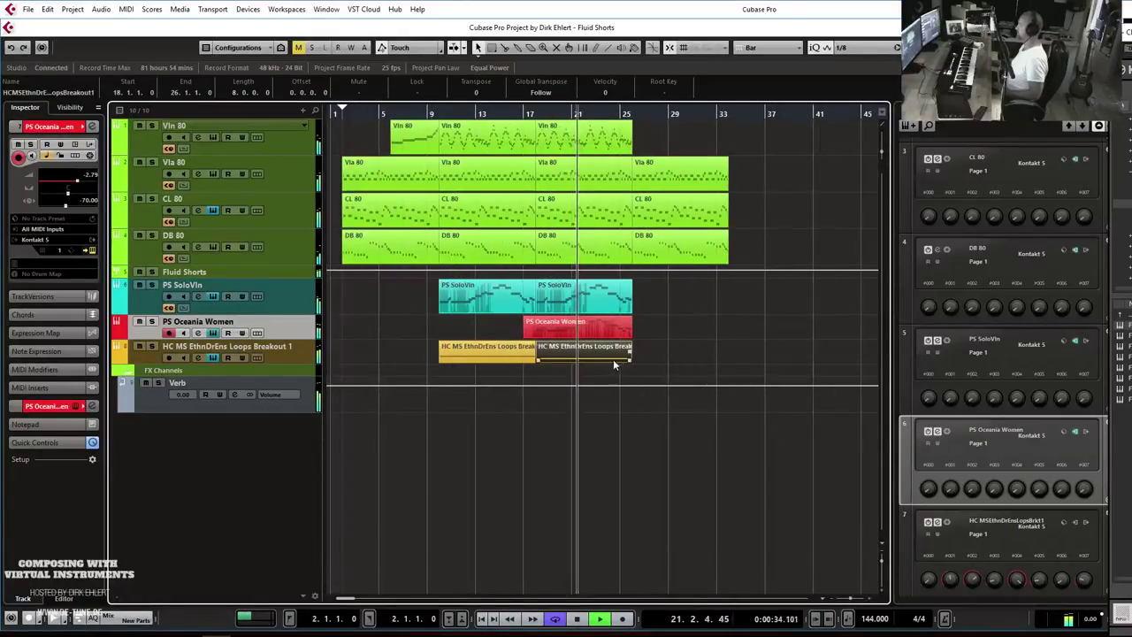
{"action": "key", "text": "h"}
{"action": "key", "text": "h"}
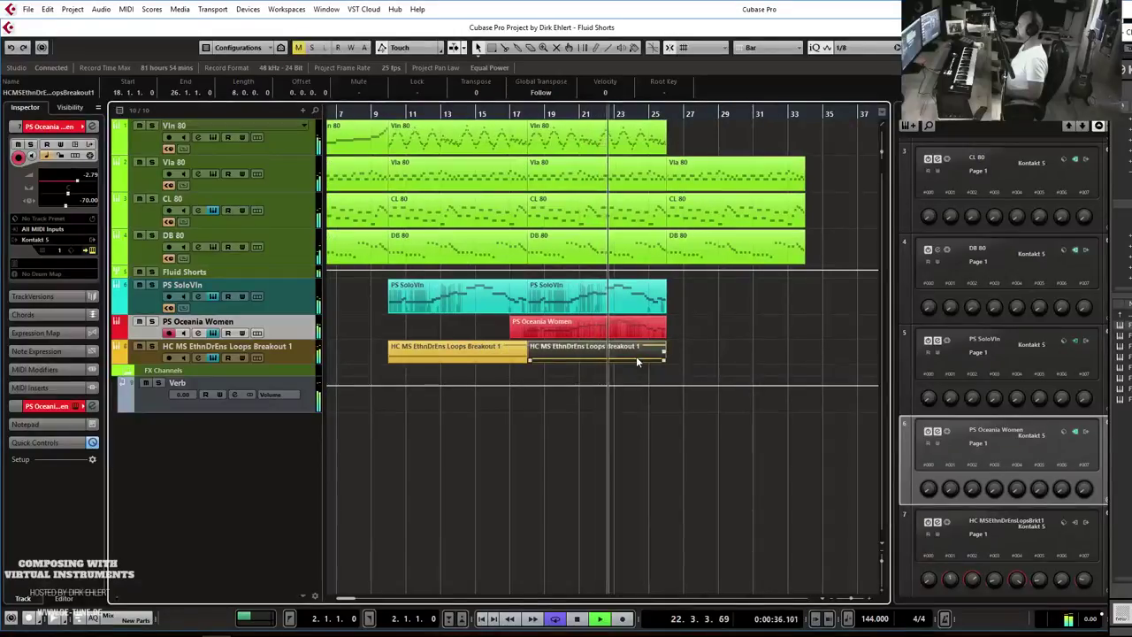
{"action": "key", "text": "g"}
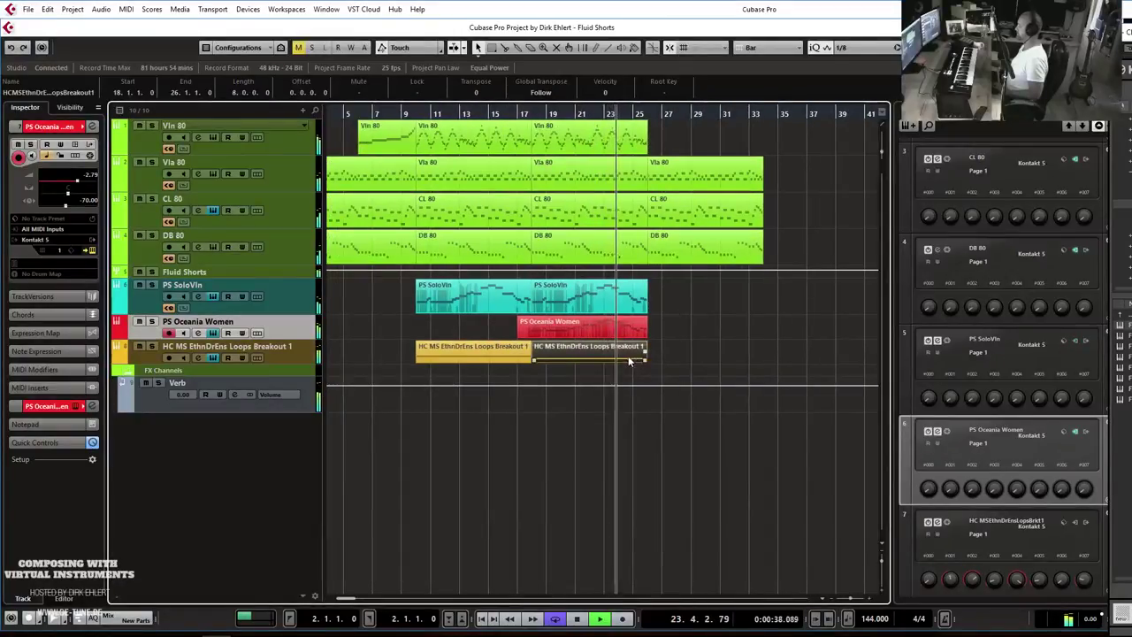
{"action": "key", "text": "space"}
Inspect the notes of the left and right HC MS drum parts in the note editor
{"action": "key", "text": "Return"}
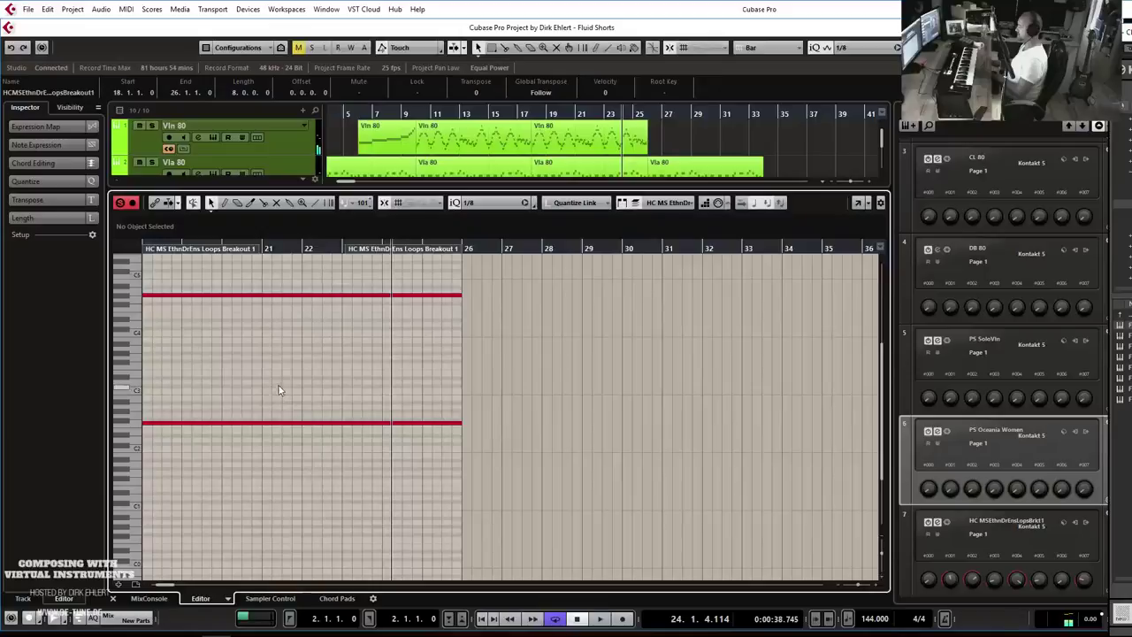
{"action": "key", "text": "Return"}
{"action": "double_click", "coordinate": [569, 351]}
{"action": "scroll", "coordinate": [313, 331], "scroll_direction": "up", "scroll_amount": 3}
{"action": "scroll", "coordinate": [312, 333], "scroll_direction": "down", "scroll_amount": 2}
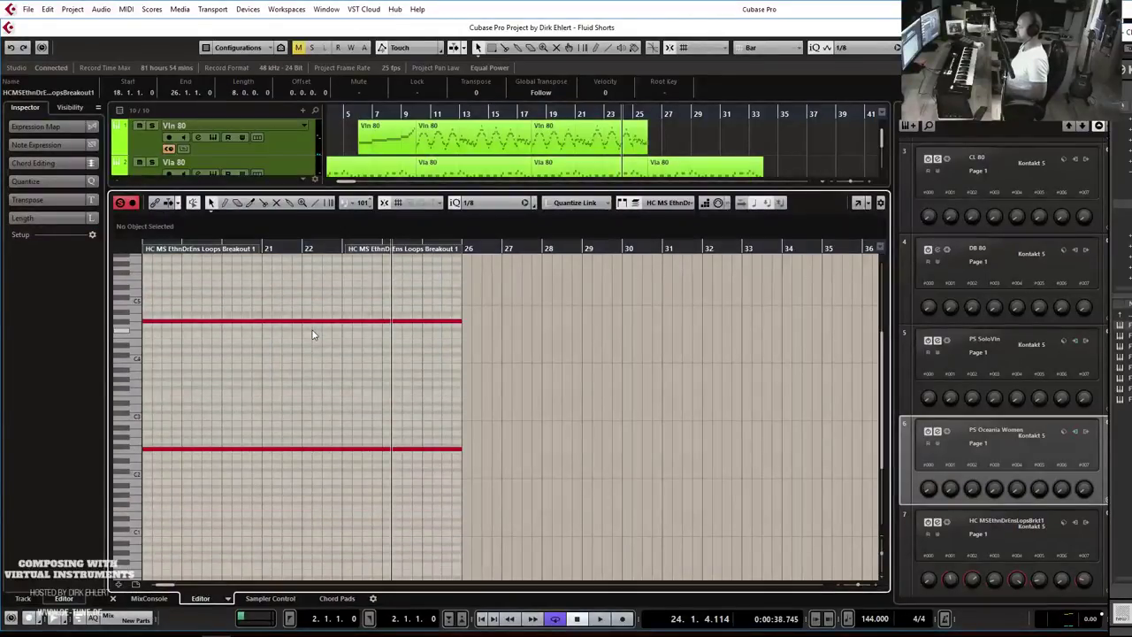
{"action": "key", "text": "Return"}
{"action": "left_click", "coordinate": [458, 356]}
{"action": "double_click", "coordinate": [457, 356]}
{"action": "key", "text": "Return"}
{"action": "double_click", "coordinate": [572, 352]}
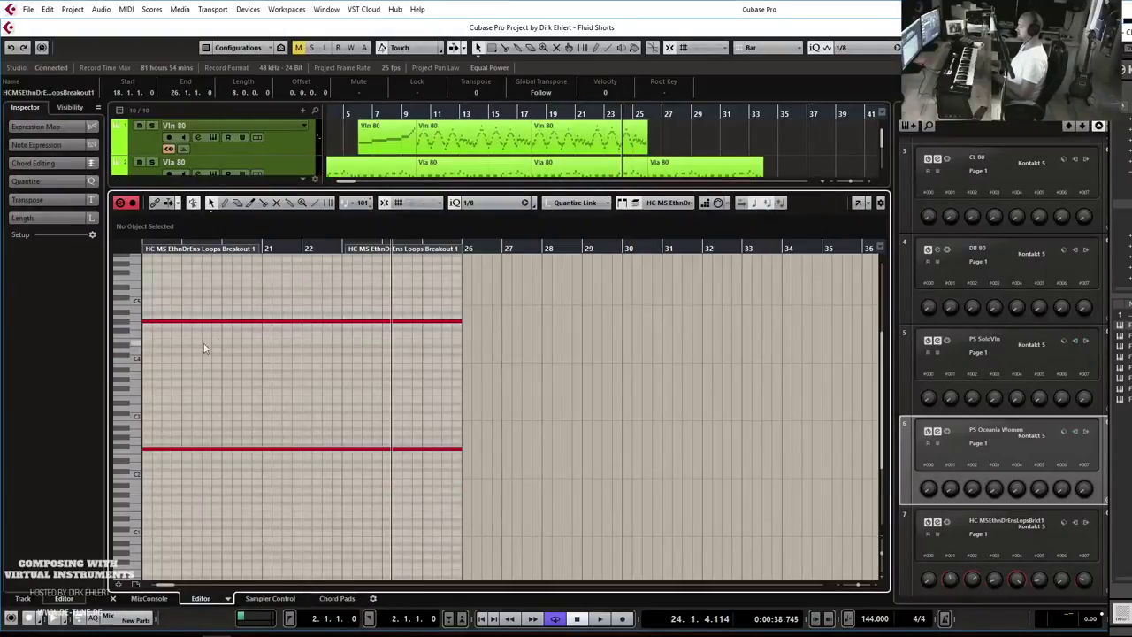
Draw a sustained F#3 note from bar 18, show its velocity, and play the part back
{"action": "left_click_drag", "start_coordinate": [144, 390], "coordinate": [456, 393]}
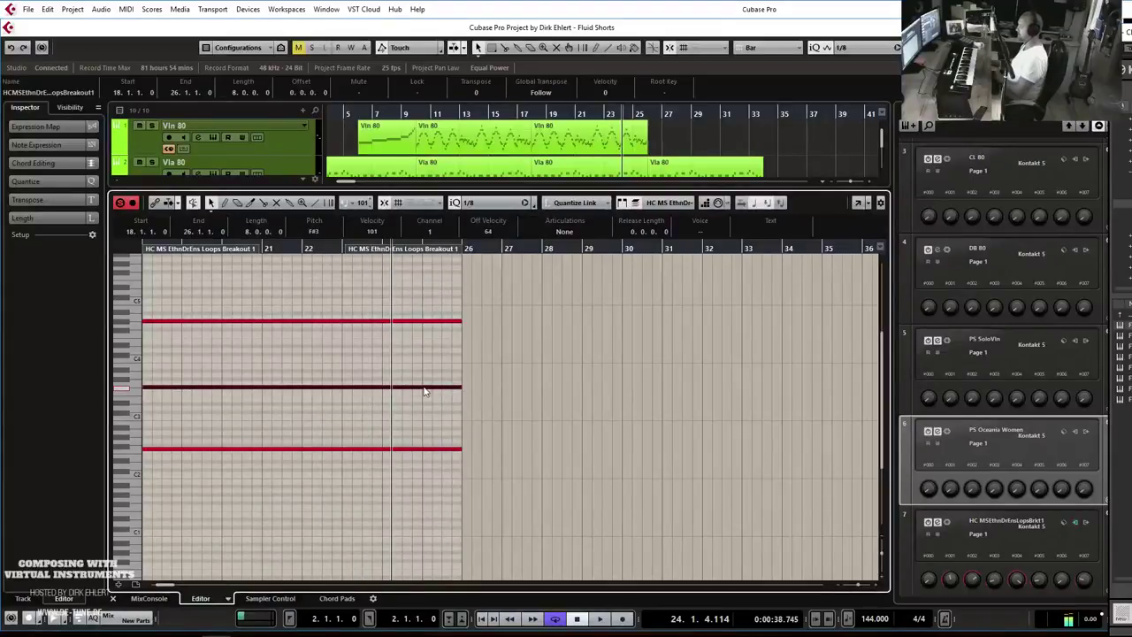
{"action": "left_click", "coordinate": [121, 583]}
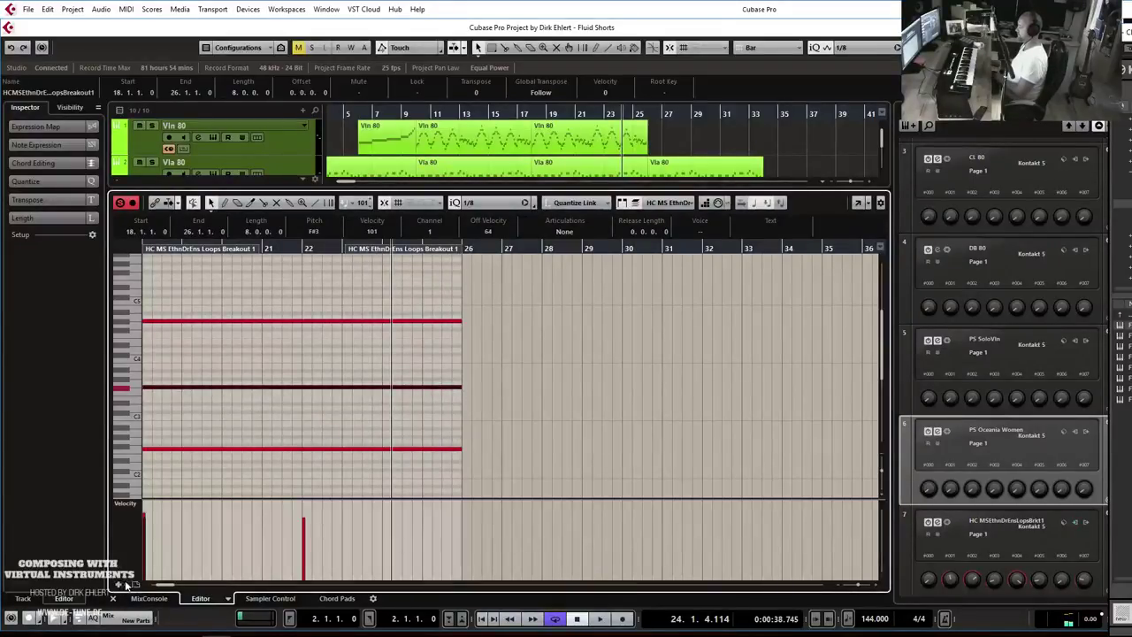
{"action": "scroll", "coordinate": [354, 359], "scroll_direction": "left", "scroll_amount": 5}
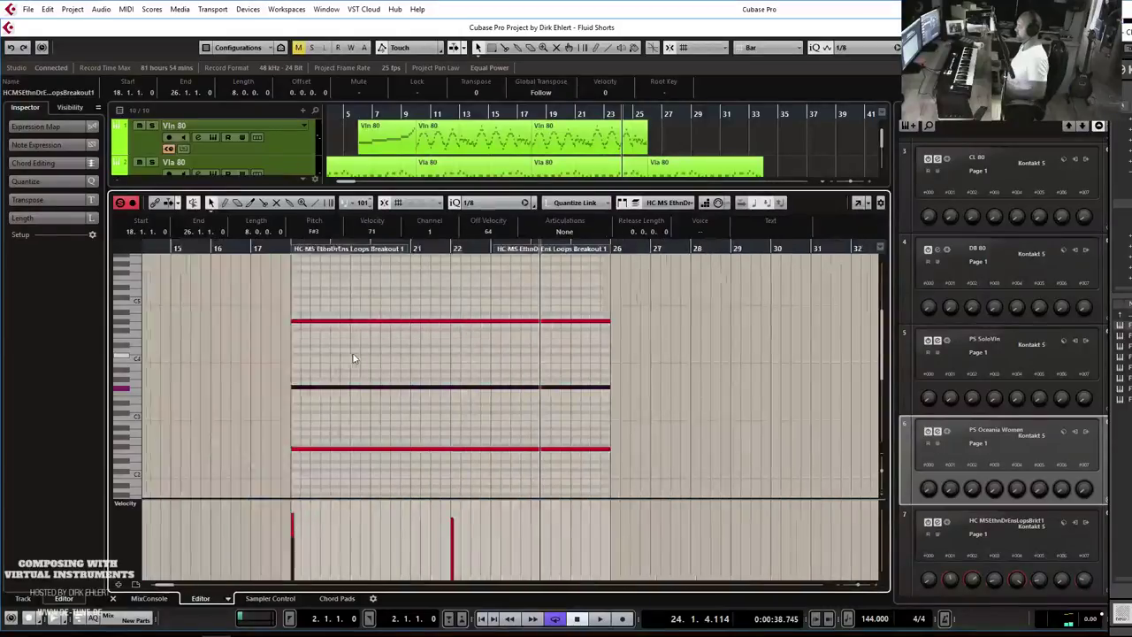
{"action": "left_click", "coordinate": [360, 250]}
{"action": "key", "text": "space"}
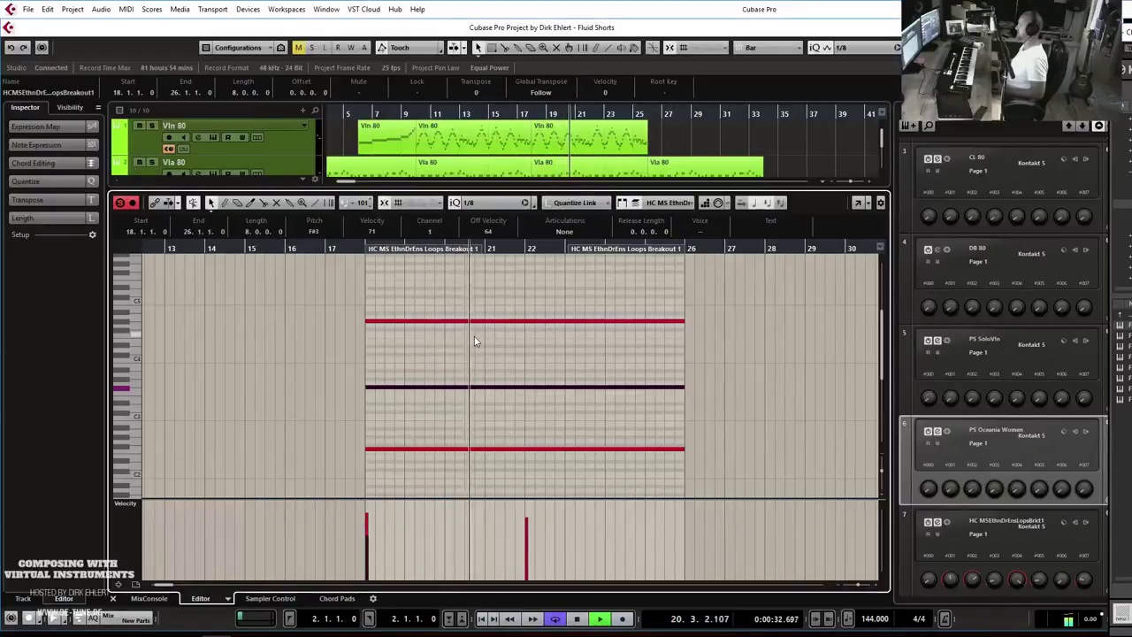
{"action": "key", "text": "Return"}
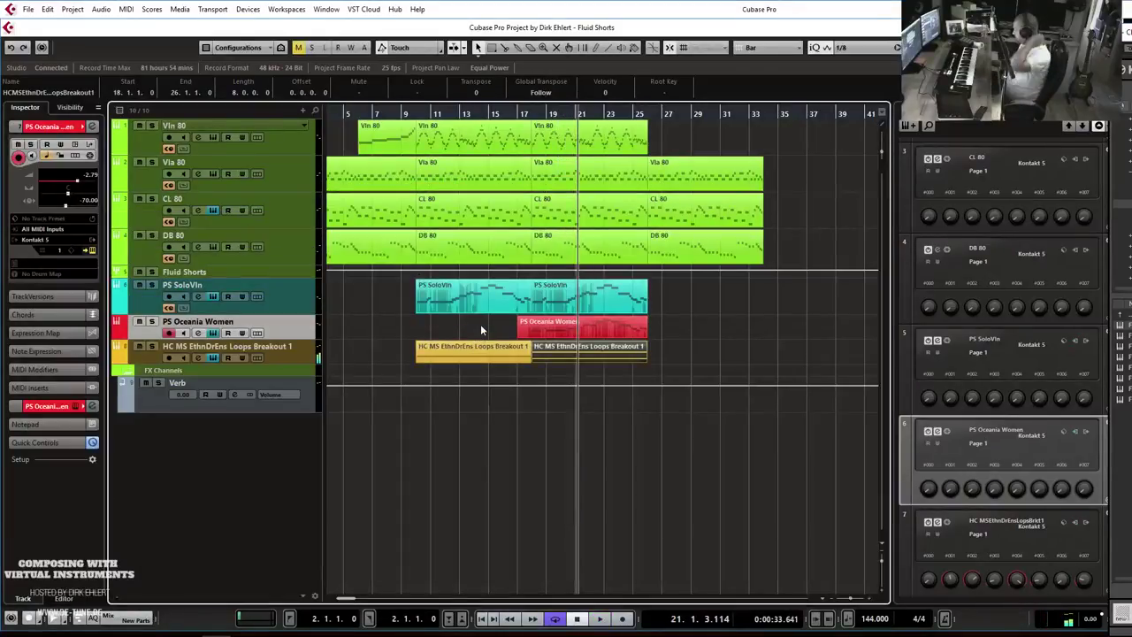
Play back from bar 17 to review the drum part
{"action": "left_click", "coordinate": [520, 112]}
{"action": "key", "text": "space"}
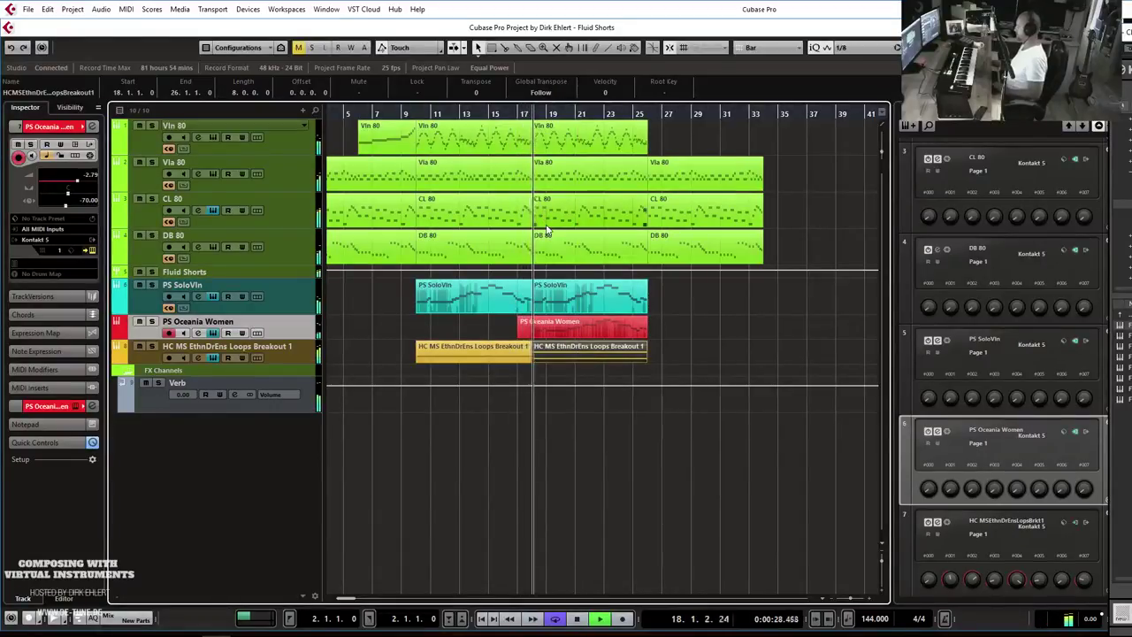
{"action": "key", "text": "h"}
{"action": "key", "text": "g"}
{"action": "key", "text": "g"}
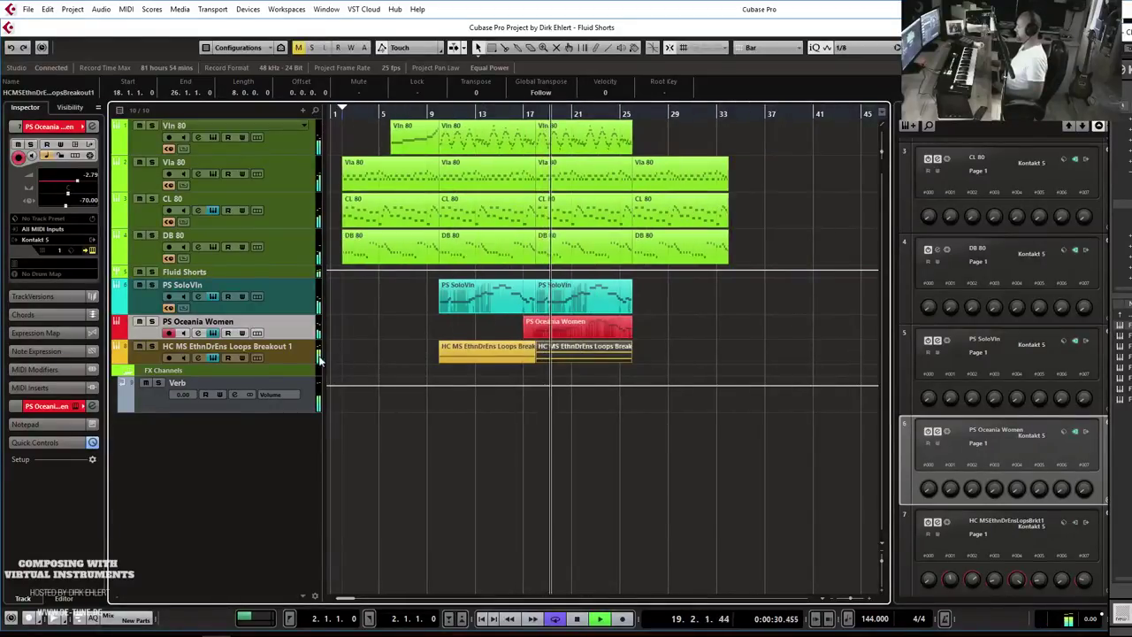
{"action": "key", "text": "space"}
Duplicate the HC MS EthnDrEns track via Duplicate Tracks and open the copy's Kontakt instrument
{"action": "left_click", "coordinate": [290, 357]}
{"action": "right_click", "coordinate": [292, 355]}
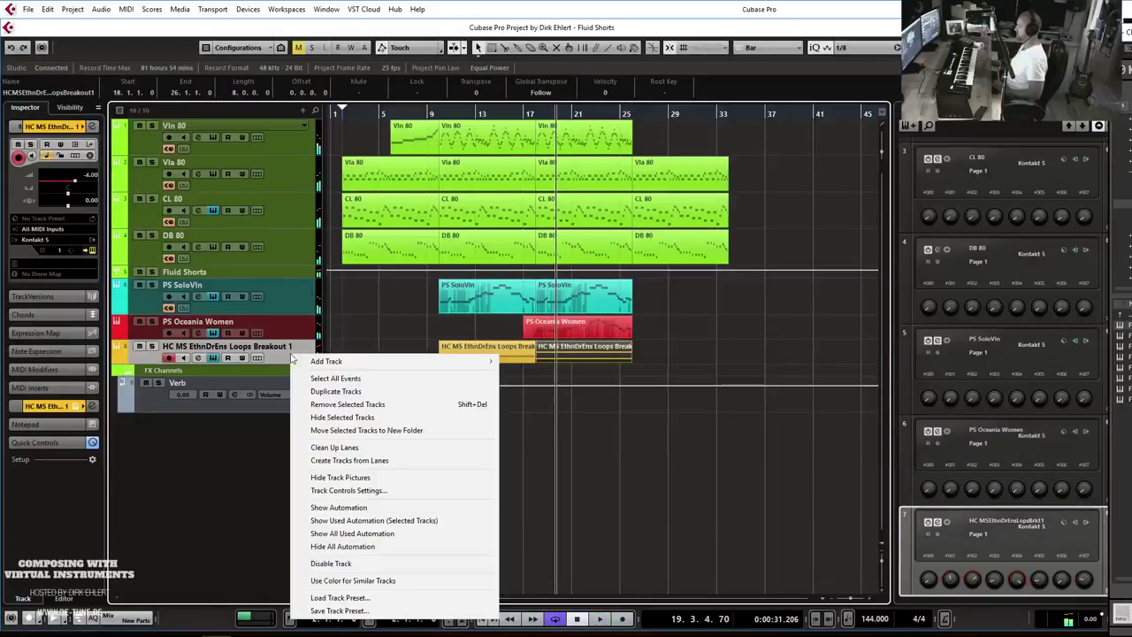
{"action": "left_click", "coordinate": [344, 392]}
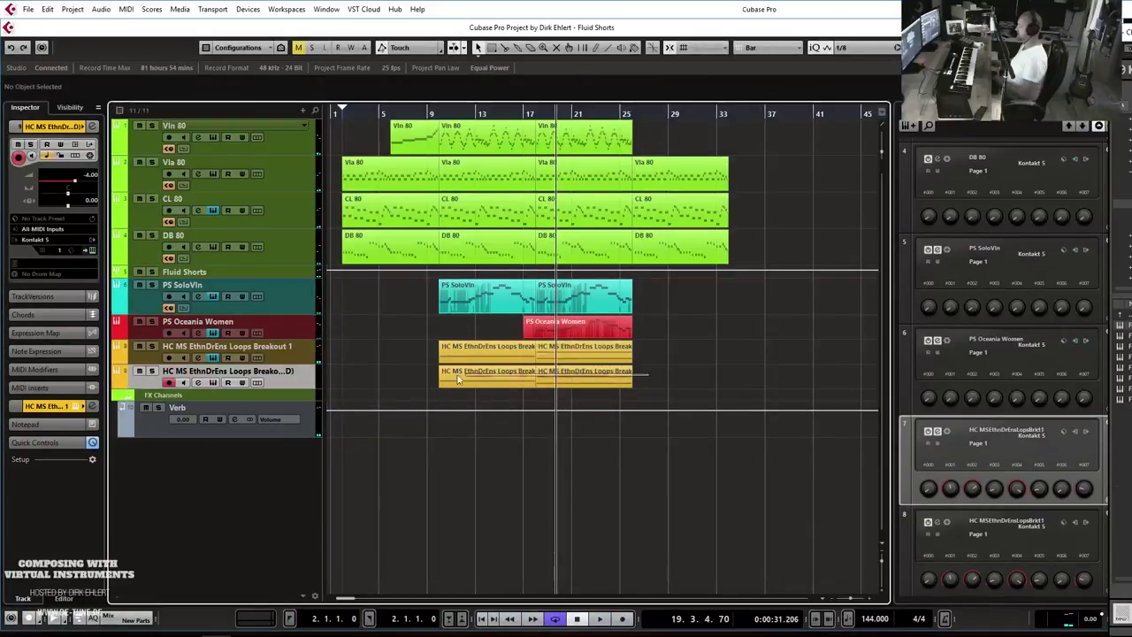
{"action": "left_click", "coordinate": [292, 373]}
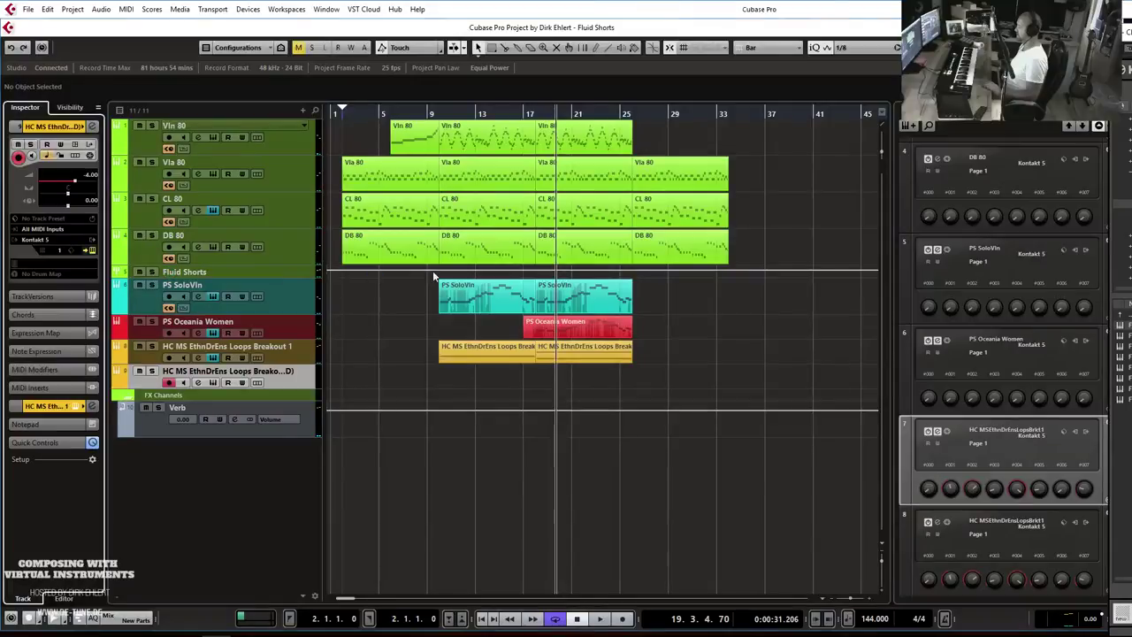
{"action": "left_click", "coordinate": [213, 382]}
Load an instrument from Quick-Load's 04_Percussion > Cinesamples > DPB folder and dismiss the file-not-found error
{"action": "left_click_drag", "start_coordinate": [635, 30], "coordinate": [594, 7]}
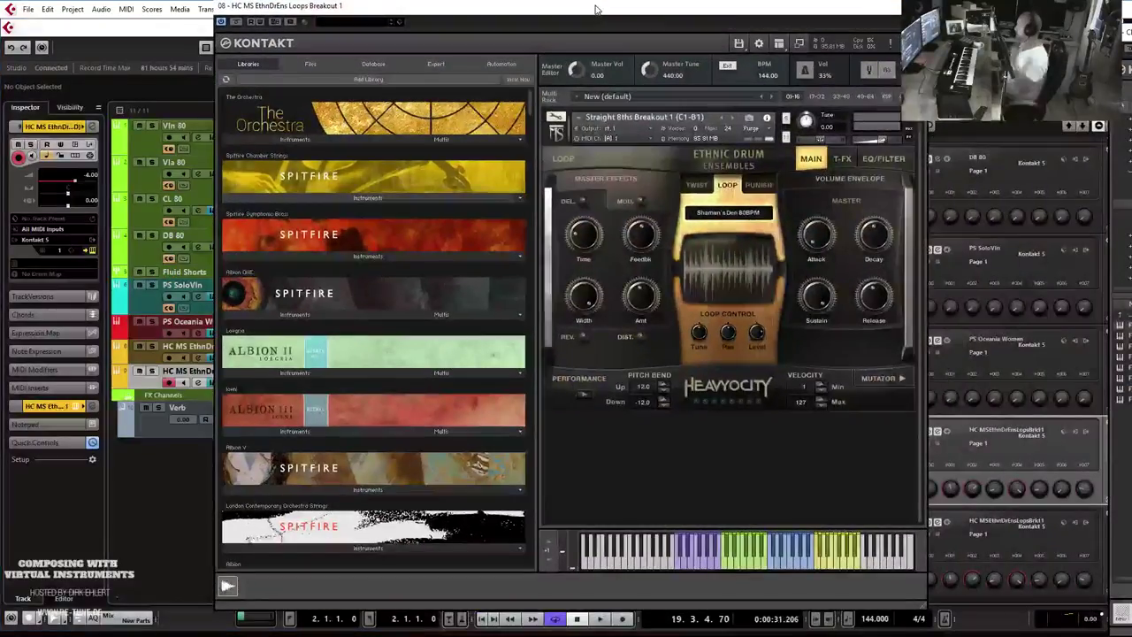
{"action": "double_click", "coordinate": [606, 451]}
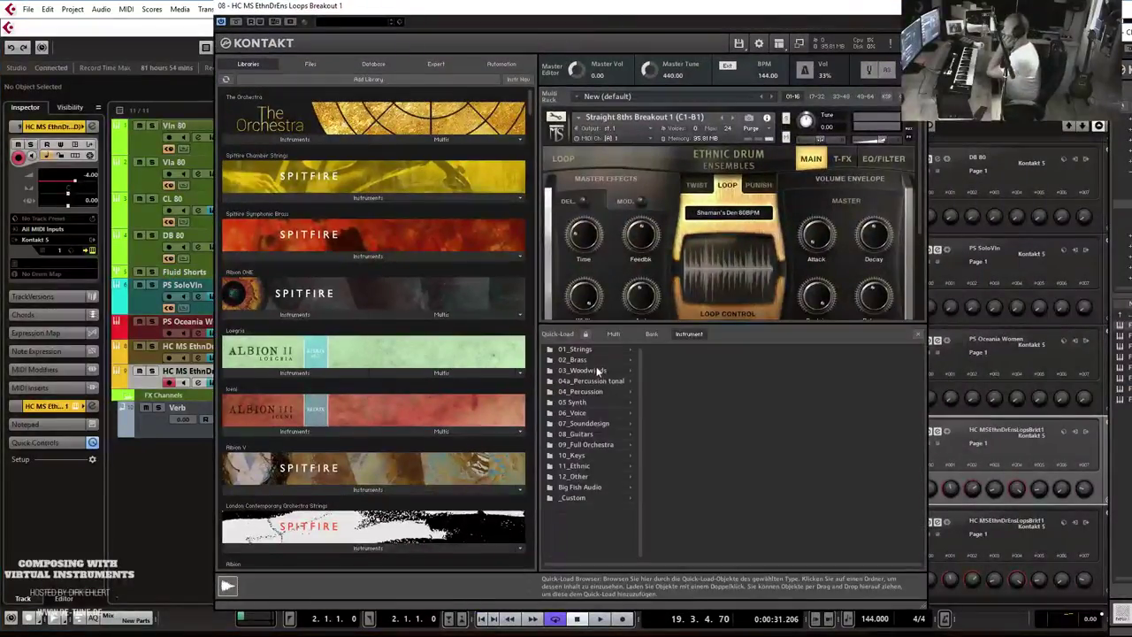
{"action": "left_click", "coordinate": [585, 391]}
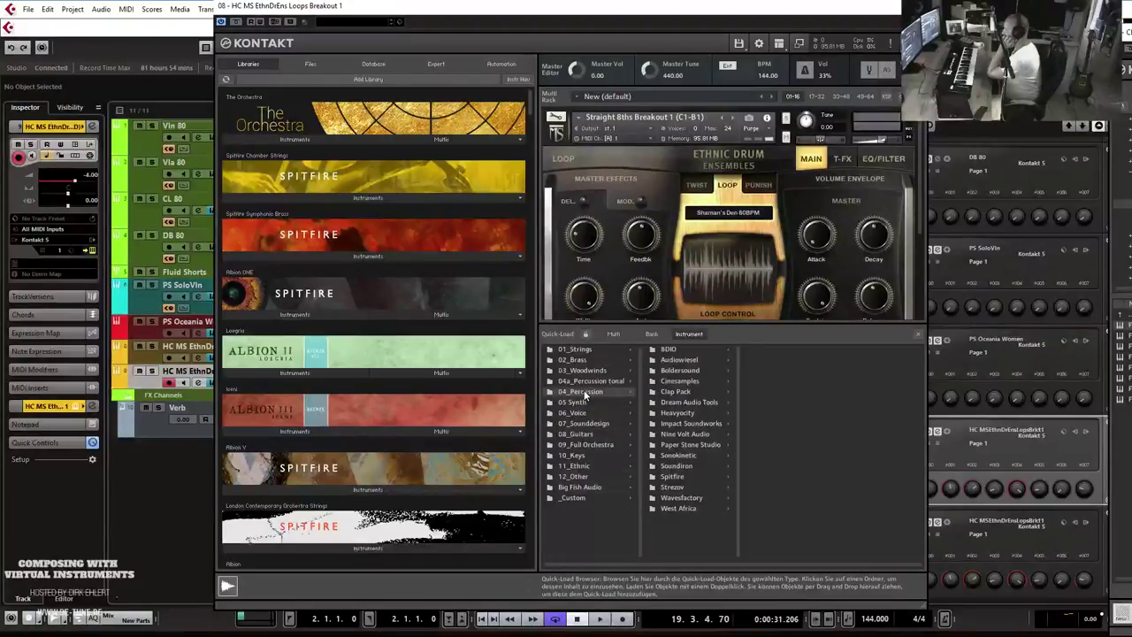
{"action": "left_click", "coordinate": [670, 382]}
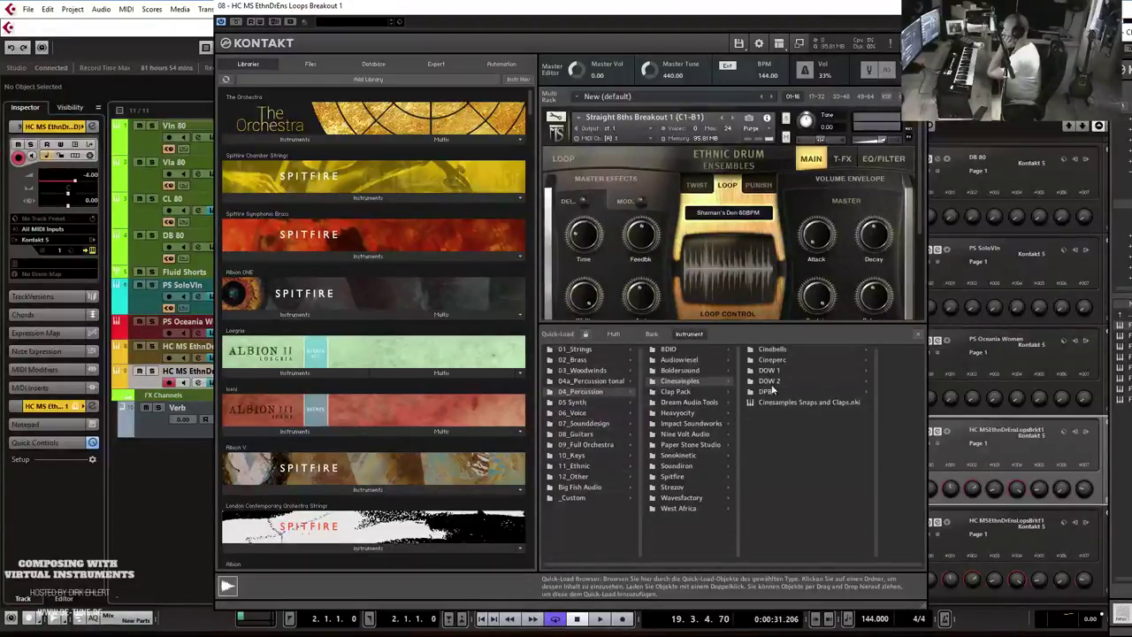
{"action": "left_click", "coordinate": [804, 390]}
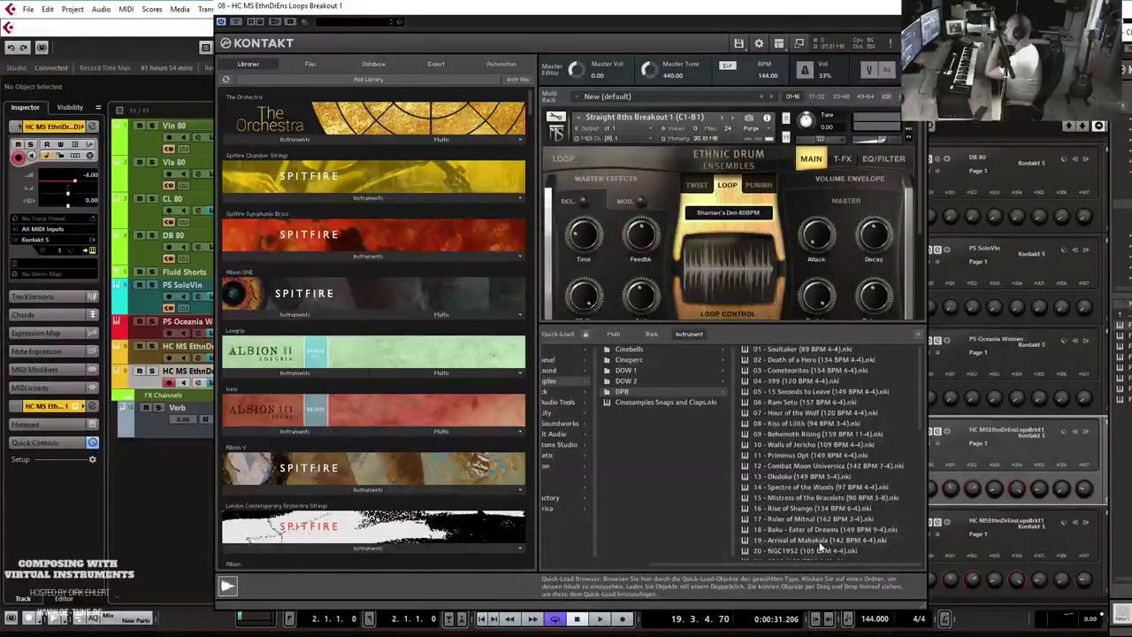
{"action": "double_click", "coordinate": [584, 382]}
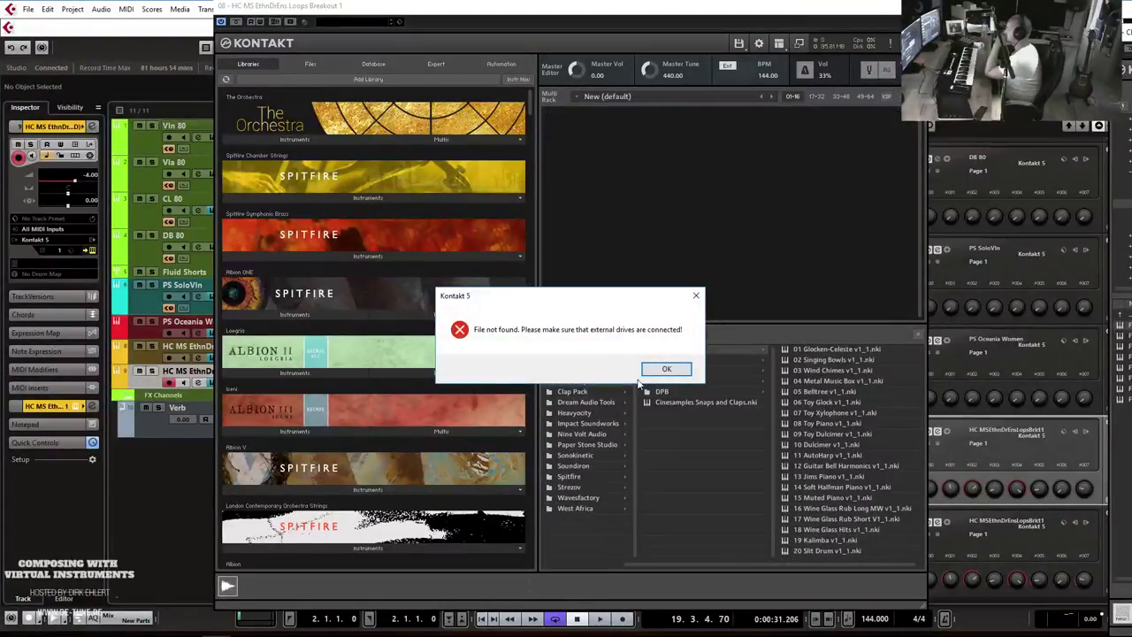
{"action": "left_click", "coordinate": [659, 370]}
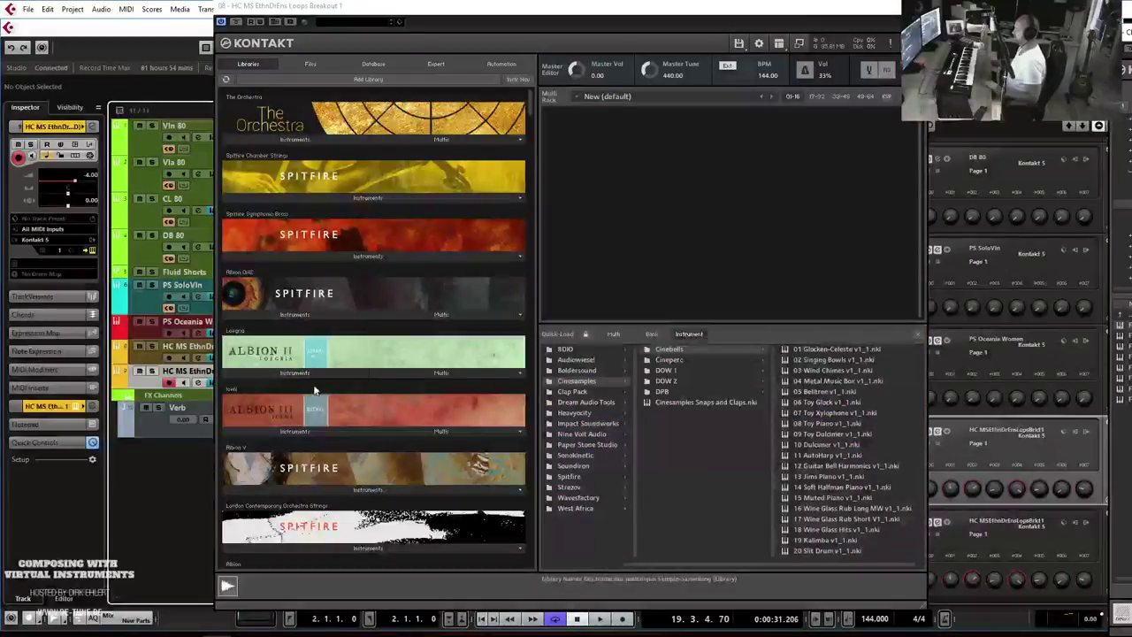
Browse Files to Cinesamples > Deep Percussion Beds and remove the old DPB loops from Quick-Load
{"action": "left_click", "coordinate": [310, 64]}
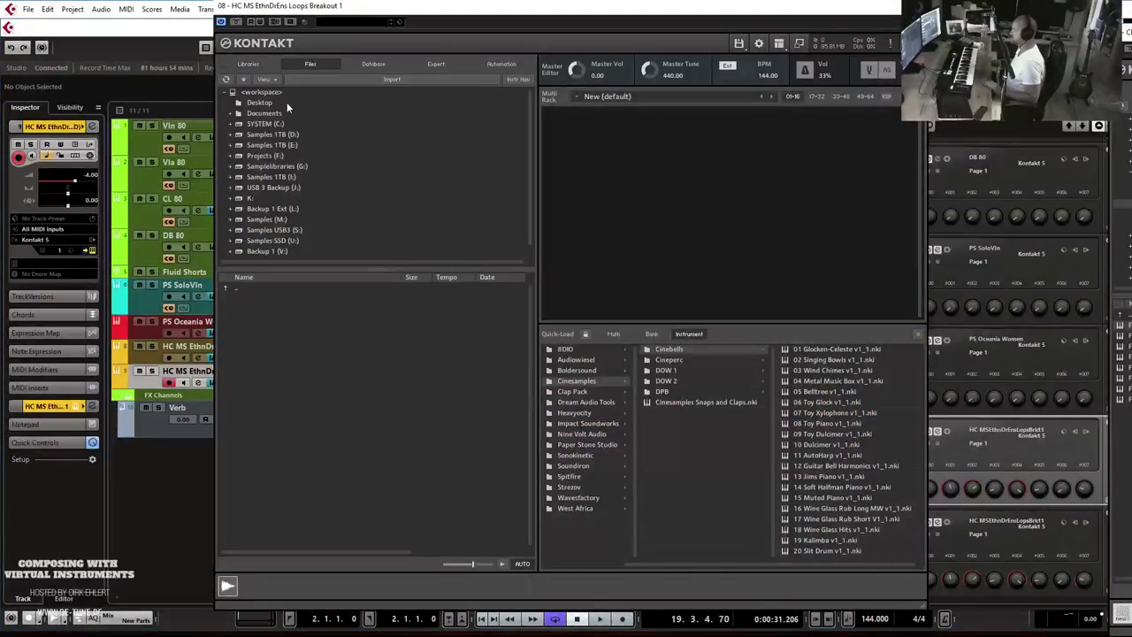
{"action": "left_click", "coordinate": [277, 231]}
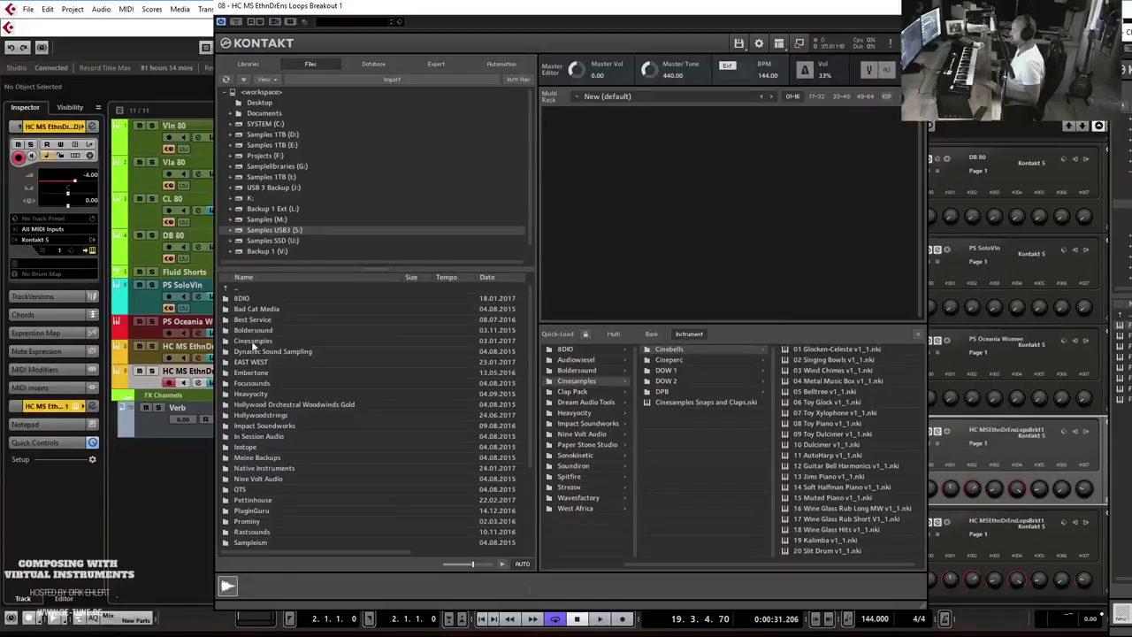
{"action": "double_click", "coordinate": [253, 342]}
{"action": "double_click", "coordinate": [259, 352]}
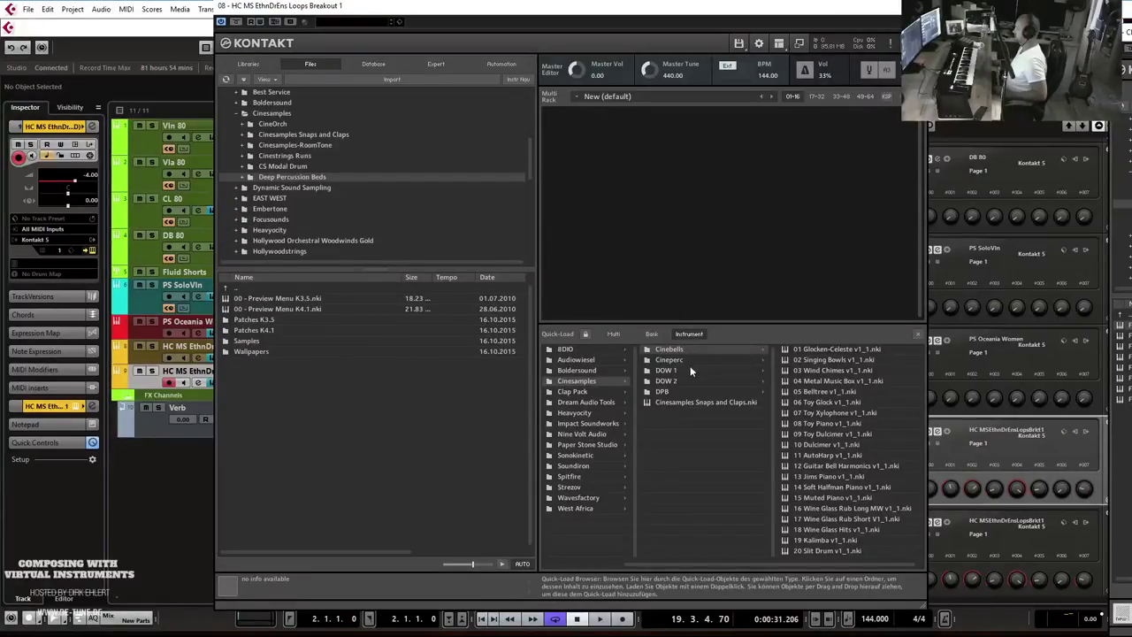
{"action": "left_click", "coordinate": [681, 392]}
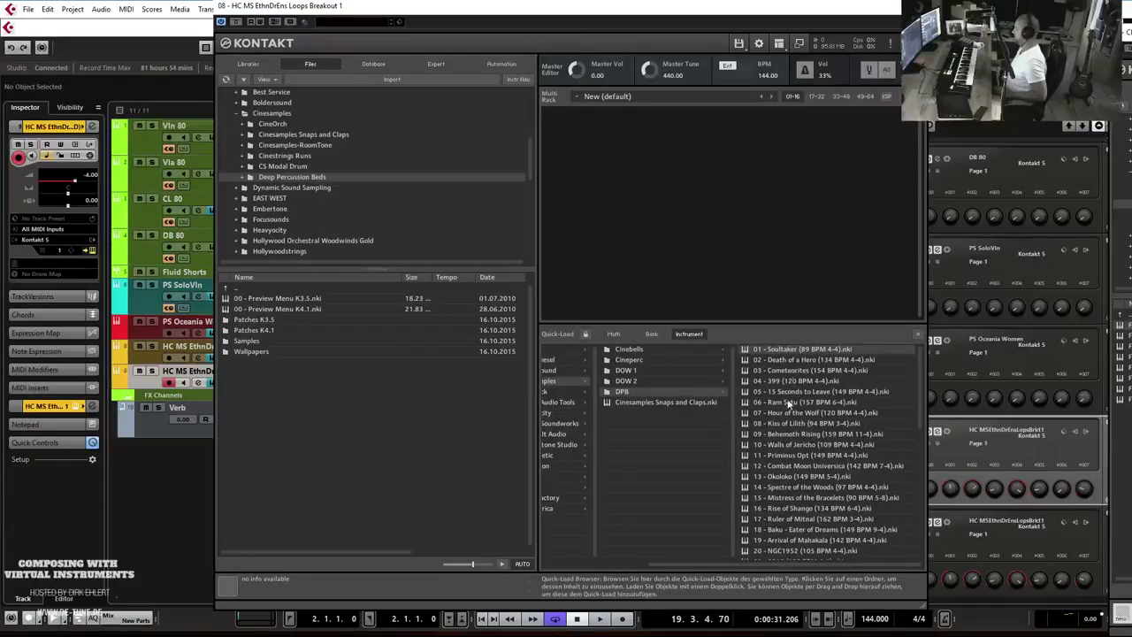
{"action": "scroll", "coordinate": [792, 423], "scroll_direction": "down", "scroll_amount": 6}
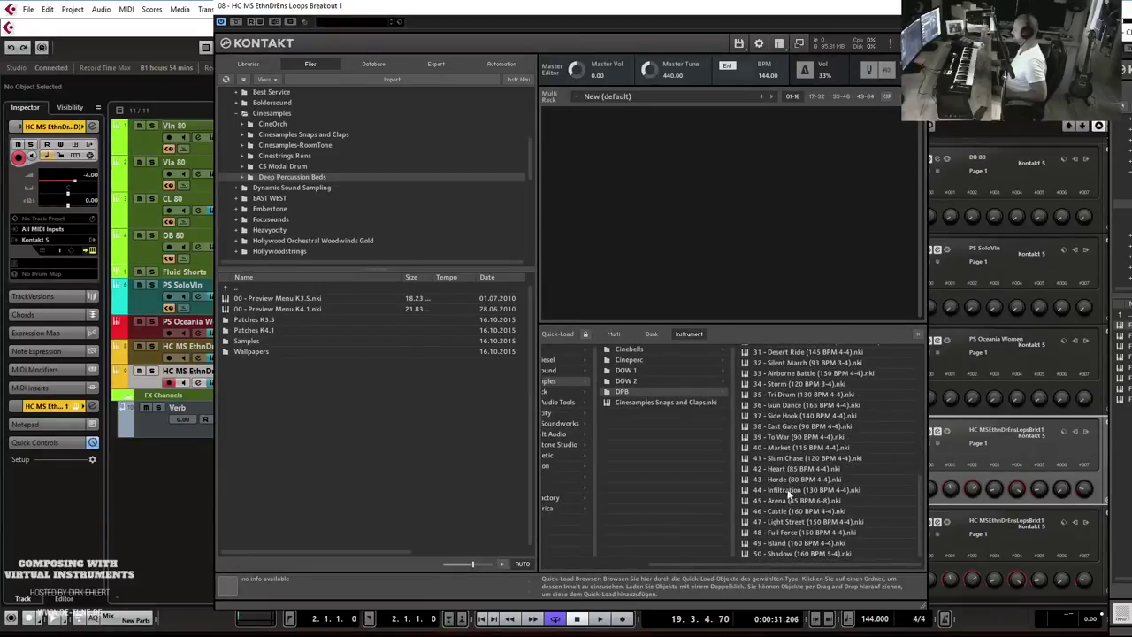
{"action": "left_click", "coordinate": [785, 554], "text": "shift"}
{"action": "right_click", "coordinate": [786, 475]}
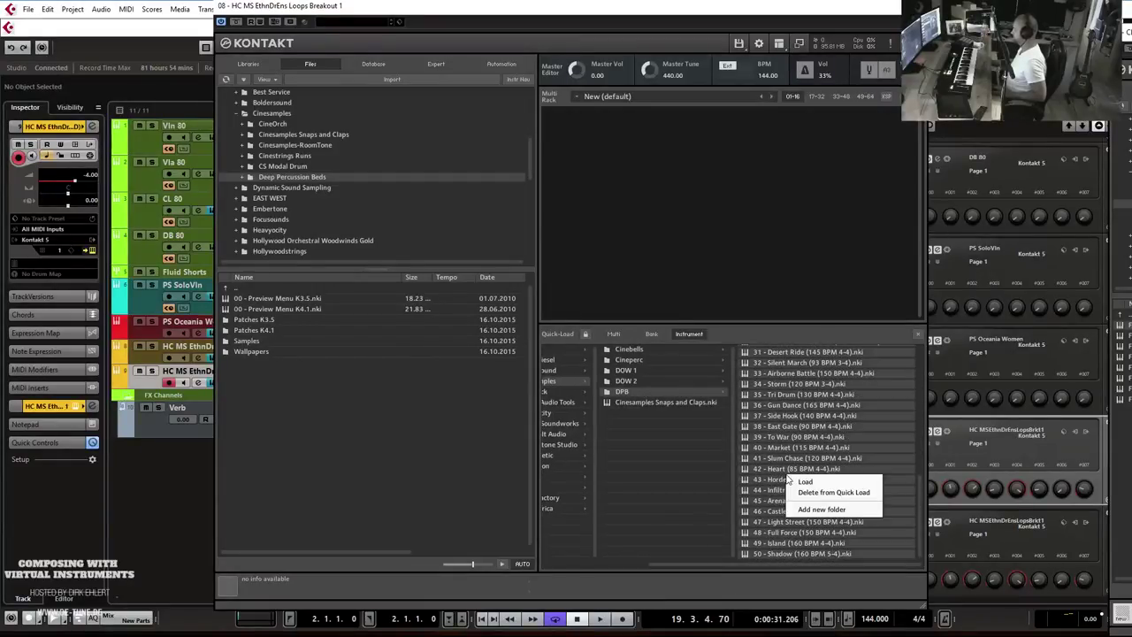
{"action": "left_click", "coordinate": [810, 494]}
Add the Patches K4.1 loops to Quick-Load and load 19 - Arrival of Mahakala
{"action": "double_click", "coordinate": [261, 330]}
{"action": "left_click", "coordinate": [295, 300]}
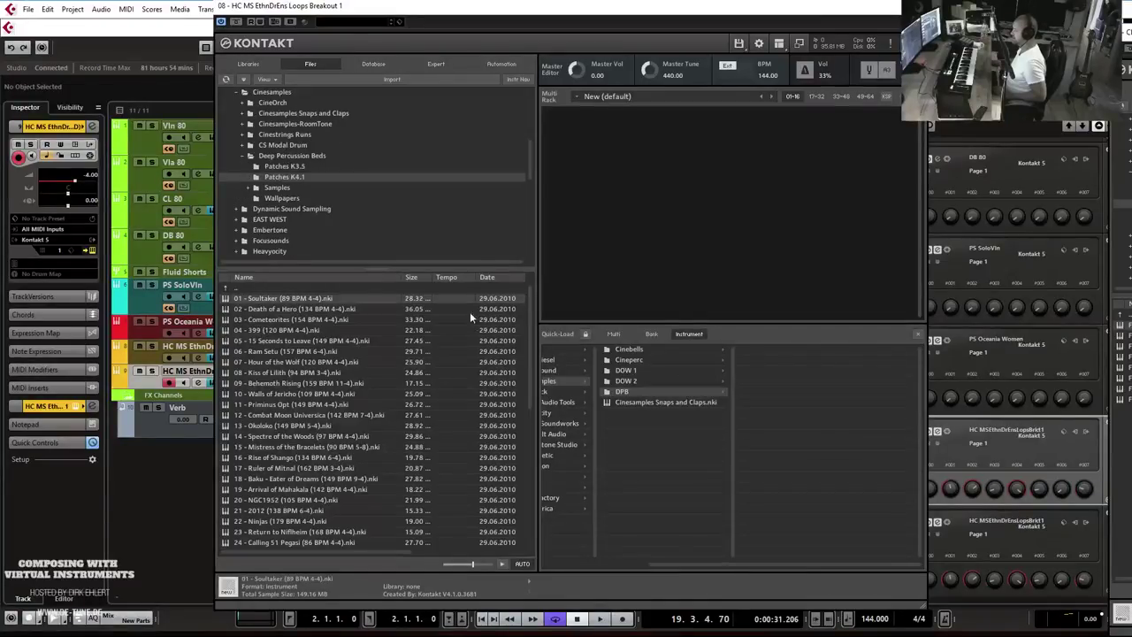
{"action": "left_click_drag", "start_coordinate": [529, 301], "coordinate": [569, 503]}
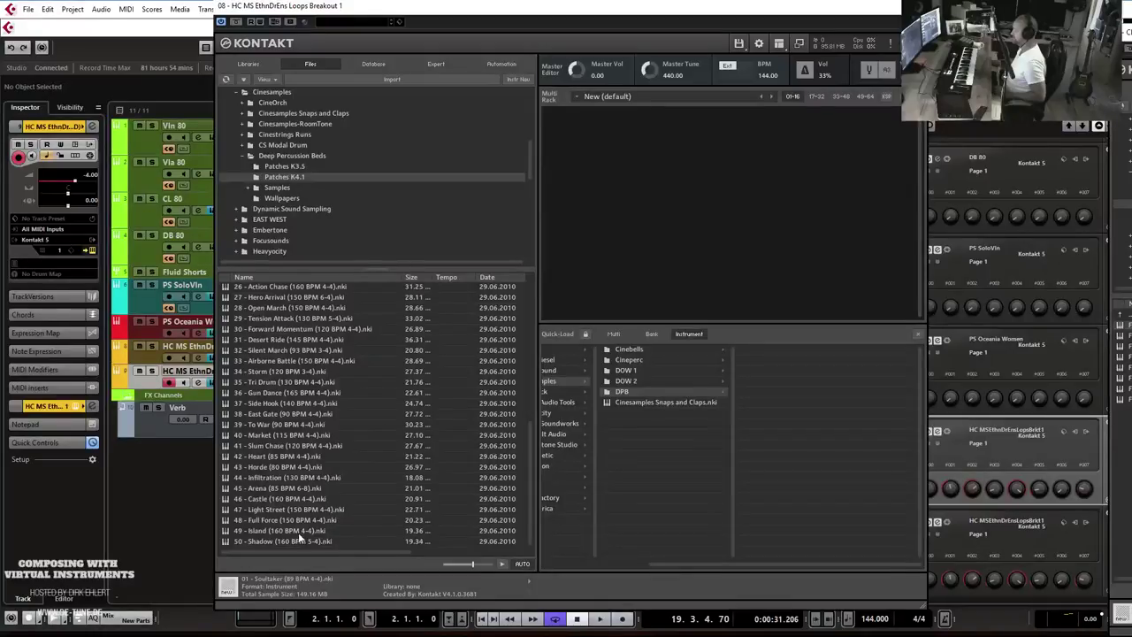
{"action": "left_click_drag", "start_coordinate": [288, 541], "coordinate": [804, 487]}
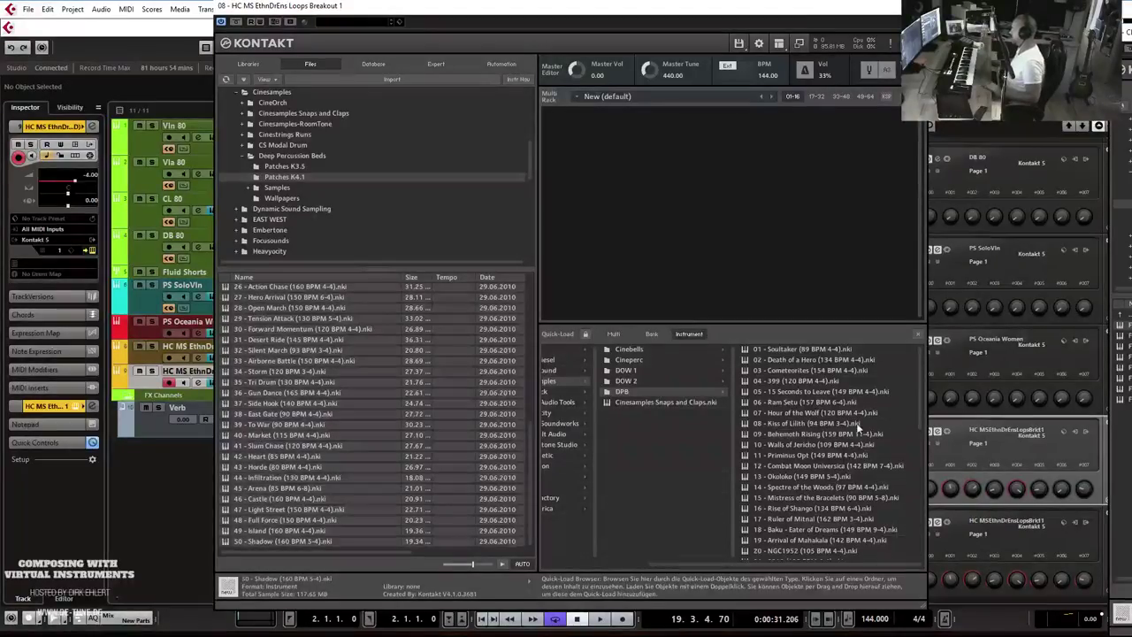
{"action": "double_click", "coordinate": [821, 541]}
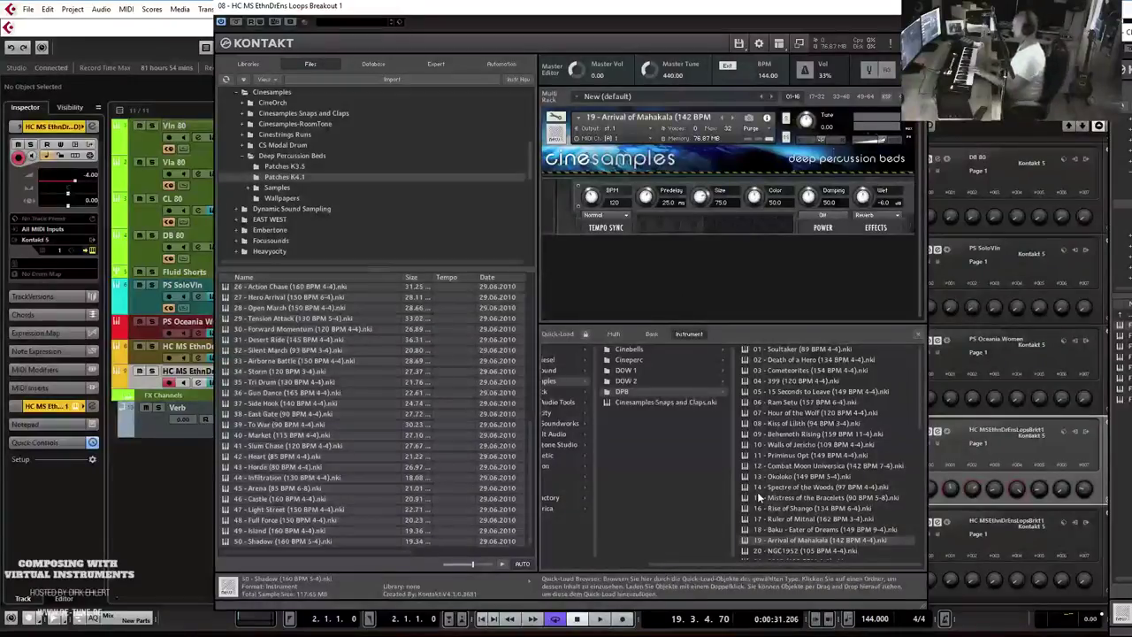
{"action": "left_click", "coordinate": [918, 333]}
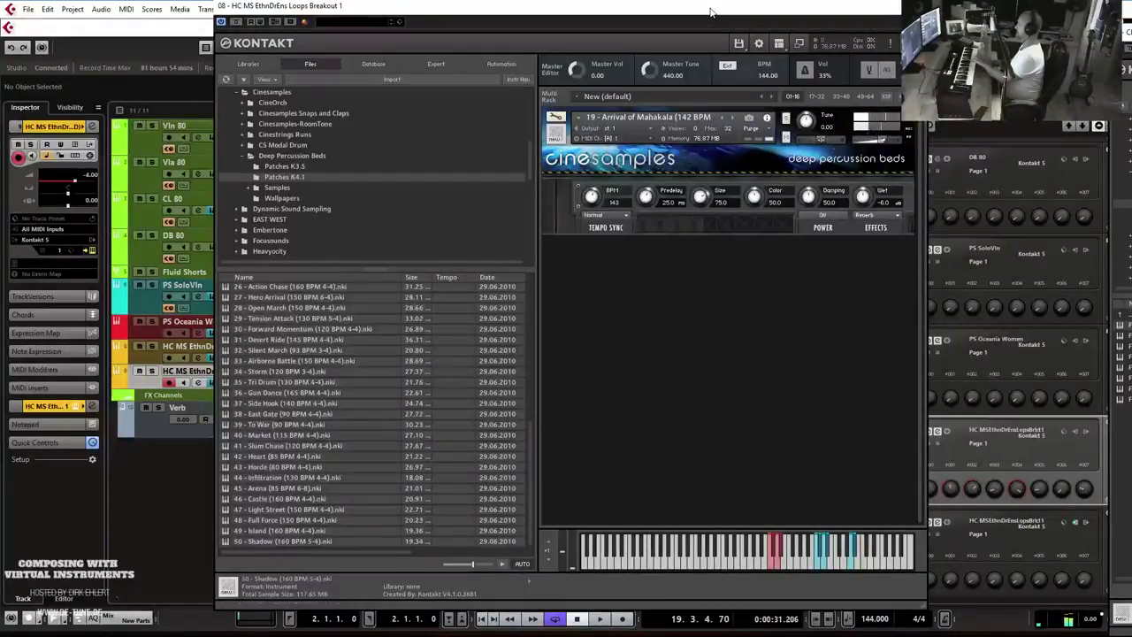
{"action": "left_click_drag", "start_coordinate": [682, 8], "coordinate": [1131, 22]}
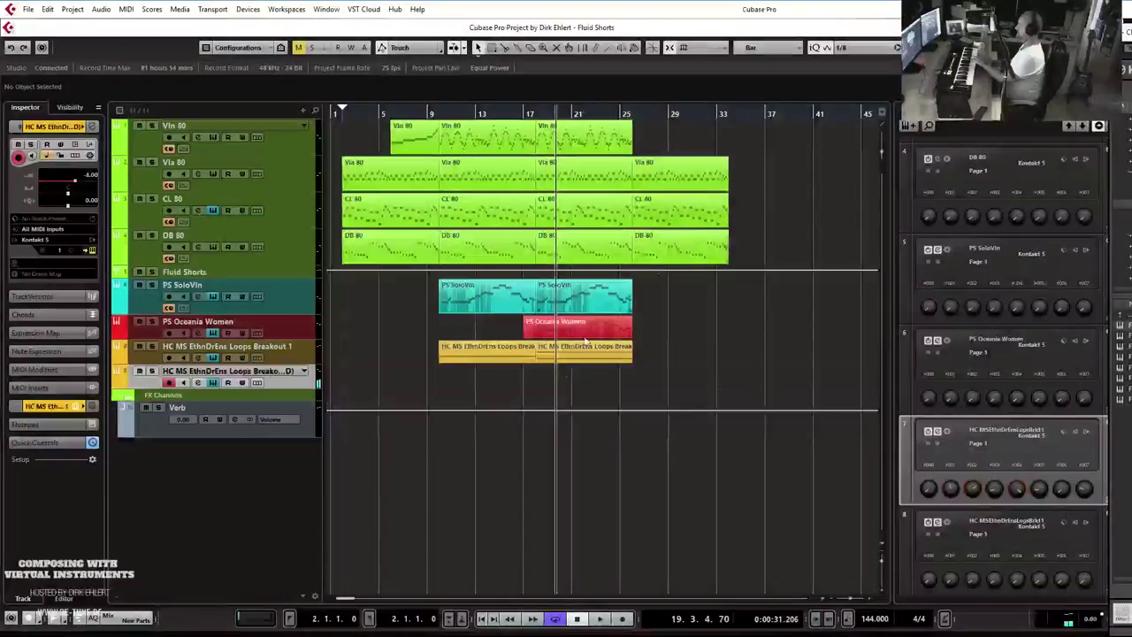
Draw an empty part on track 9 at bar 18 holding one long C3 note
{"action": "left_click_drag", "start_coordinate": [542, 376], "coordinate": [579, 377]}
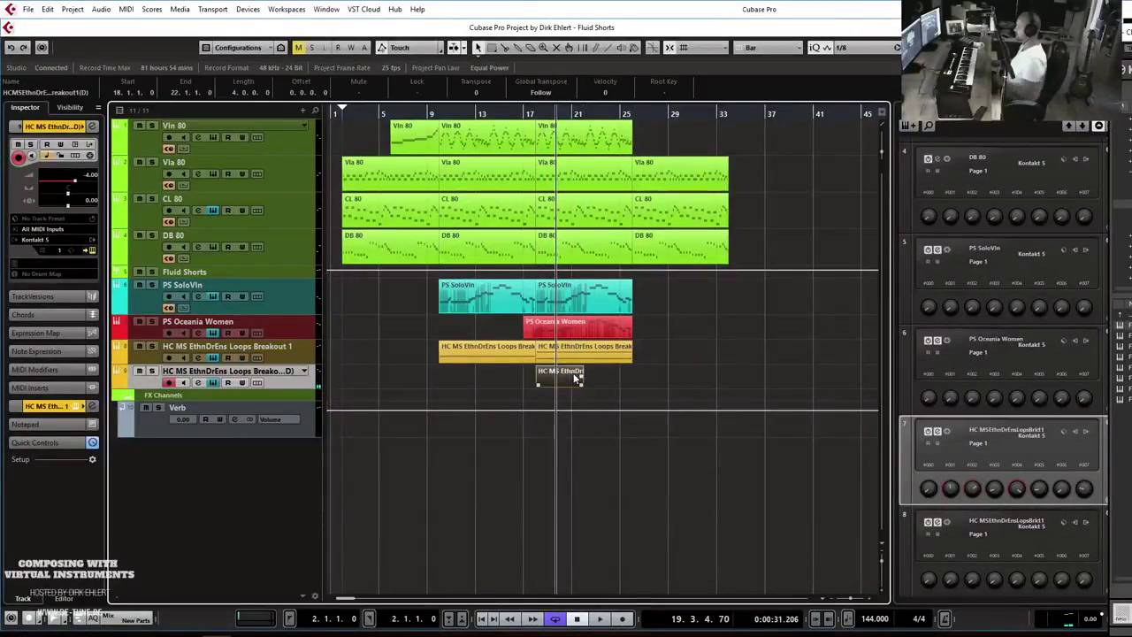
{"action": "double_click", "coordinate": [562, 376]}
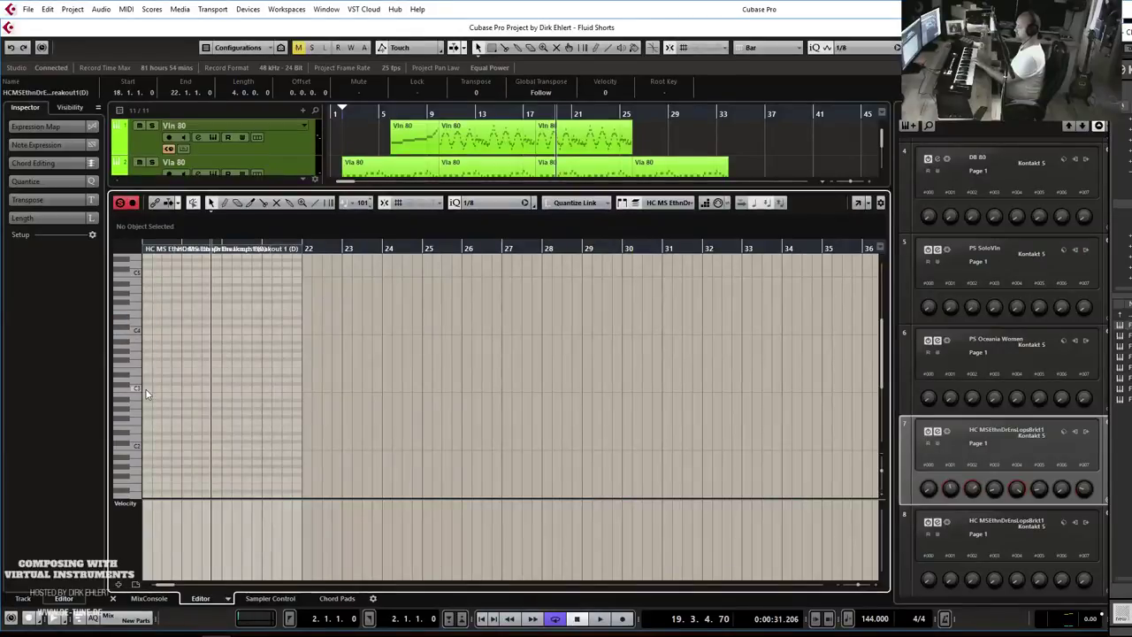
{"action": "left_click_drag", "start_coordinate": [147, 386], "coordinate": [234, 386]}
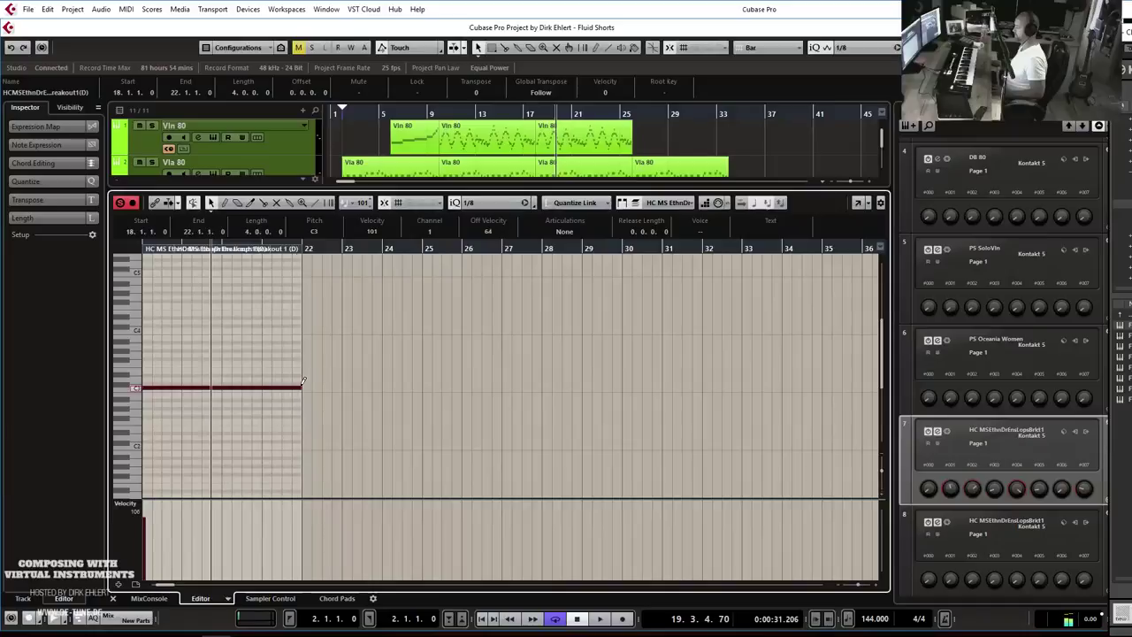
{"action": "key", "text": "ctrl+e"}
Play from near bar 14 and lower the track volume to -8.31
{"action": "left_click", "coordinate": [494, 114]}
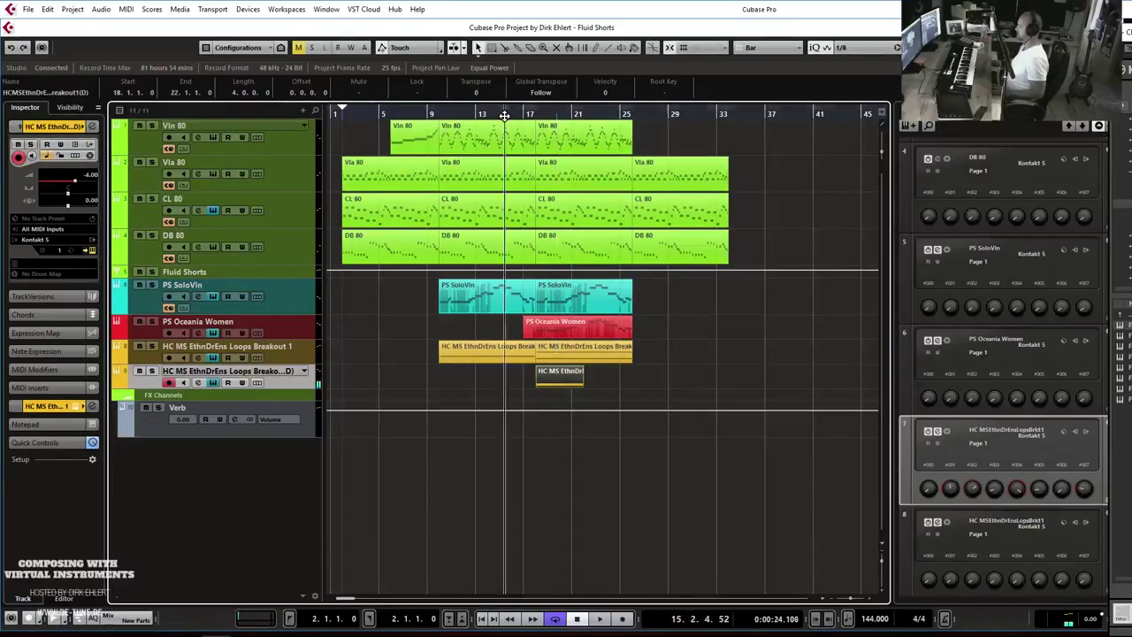
{"action": "key", "text": "space"}
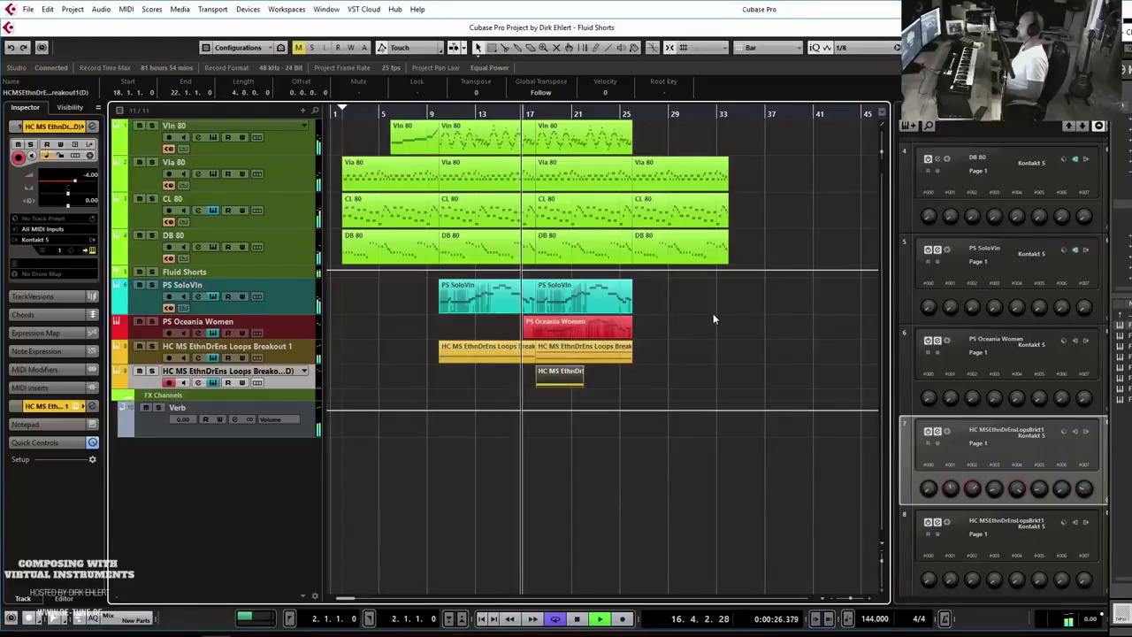
{"action": "key", "text": "g"}
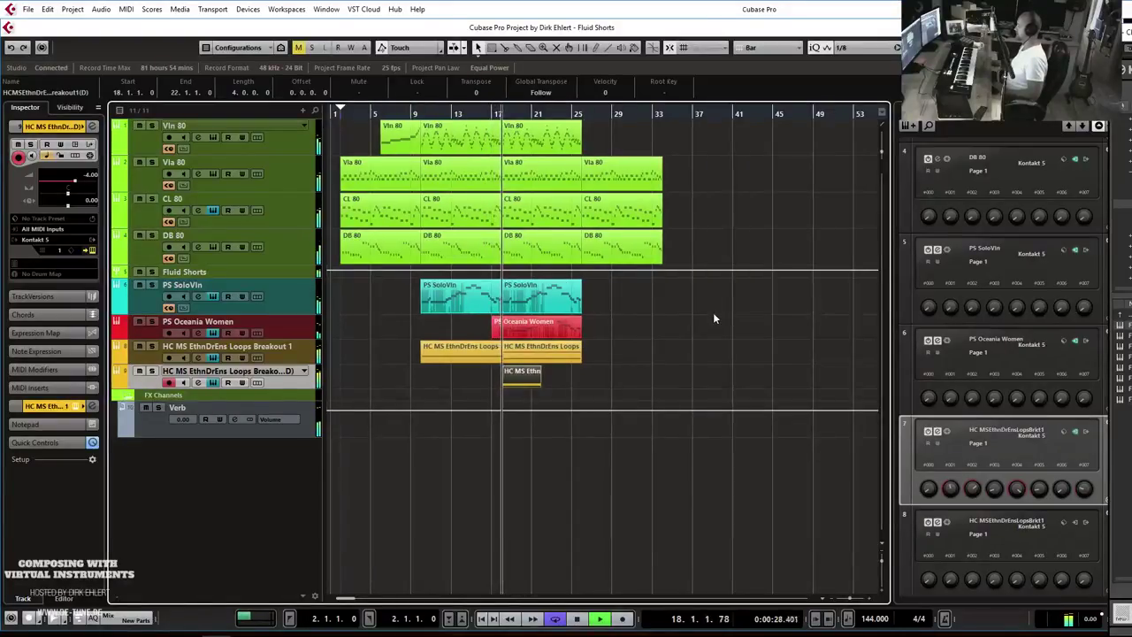
{"action": "key", "text": "h"}
{"action": "left_click_drag", "start_coordinate": [75, 183], "coordinate": [68, 186]}
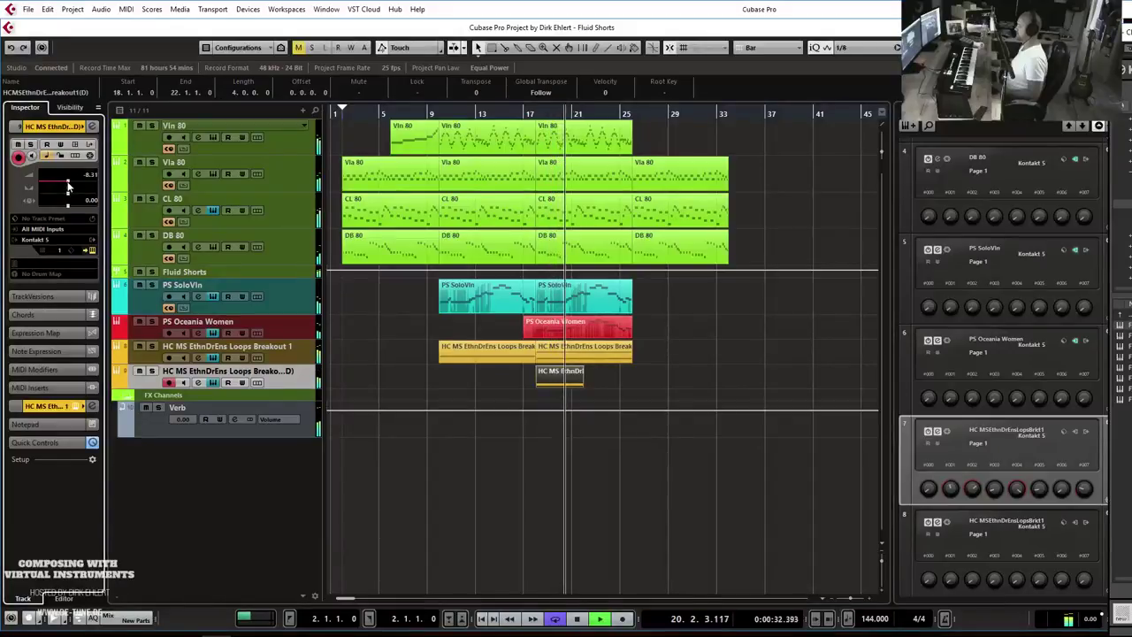
Duplicate the part to bar 22 and lengthen the copy's D#3 note to about bar 29
{"action": "left_click", "coordinate": [563, 381]}
{"action": "key", "text": "ctrl+d"}
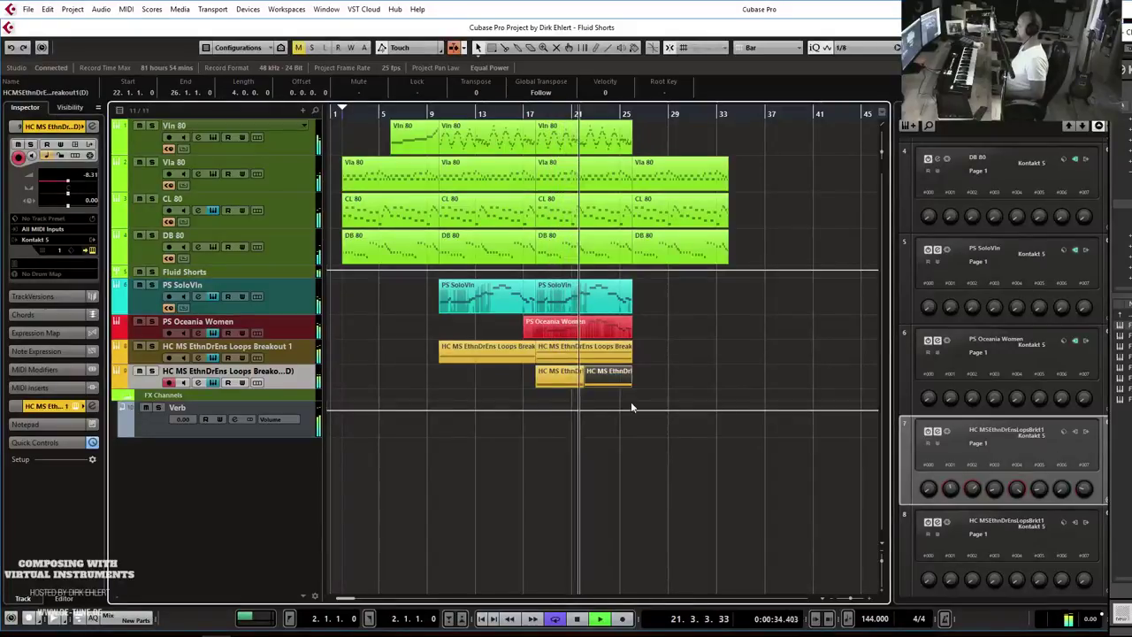
{"action": "key", "text": "space"}
{"action": "double_click", "coordinate": [612, 383]}
{"action": "left_click_drag", "start_coordinate": [139, 378], "coordinate": [232, 443]}
{"action": "left_click", "coordinate": [193, 369]}
{"action": "left_click", "coordinate": [190, 372]}
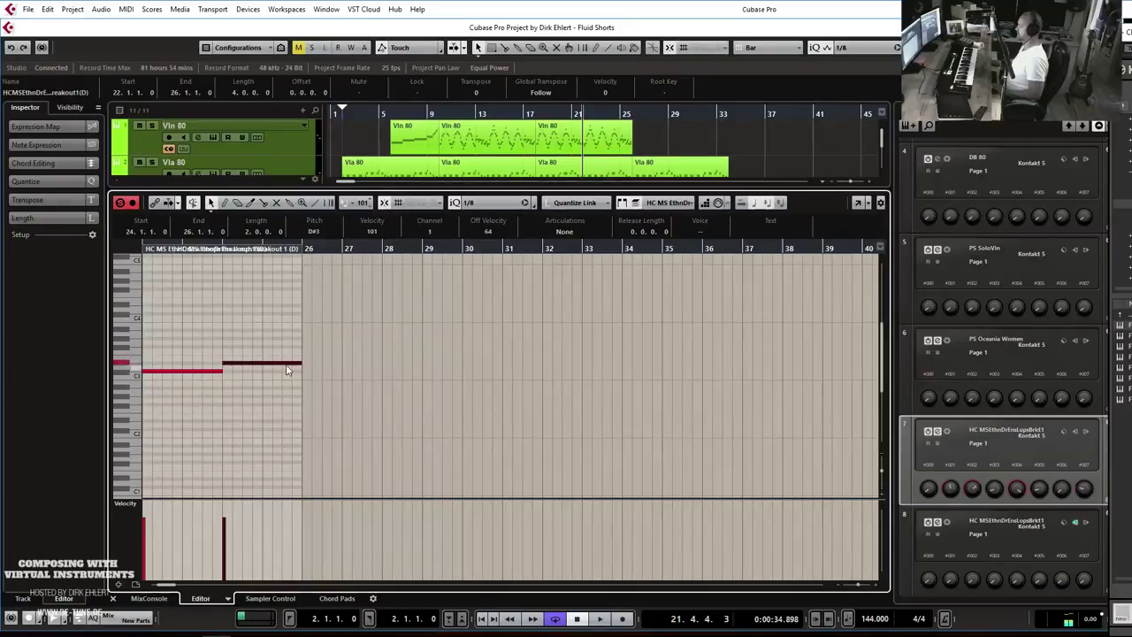
{"action": "left_click_drag", "start_coordinate": [301, 362], "coordinate": [418, 373]}
Extend the copied part to about bar 29 and play the project from the start
{"action": "key", "text": "Return"}
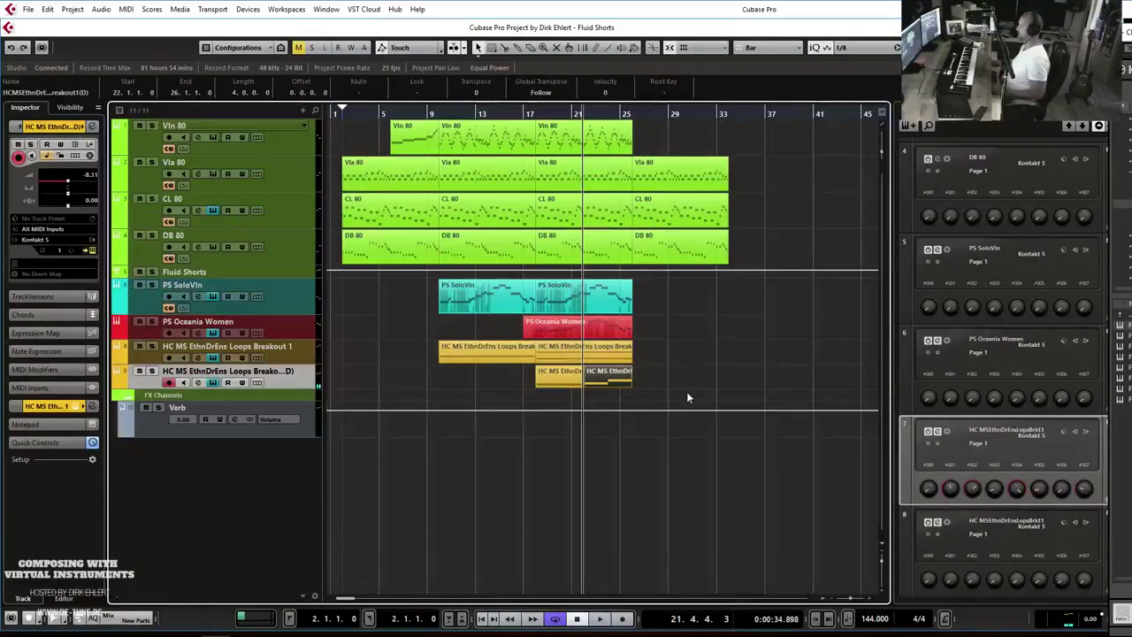
{"action": "left_click_drag", "start_coordinate": [634, 390], "coordinate": [663, 393]}
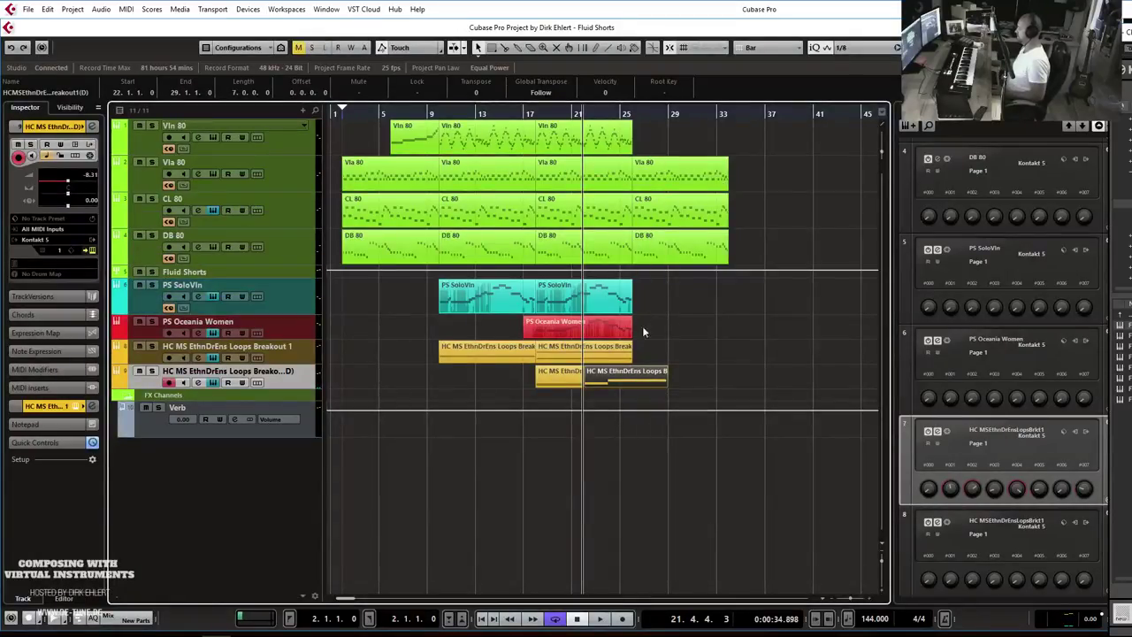
{"action": "key", "text": "Home"}
{"action": "key", "text": "space"}
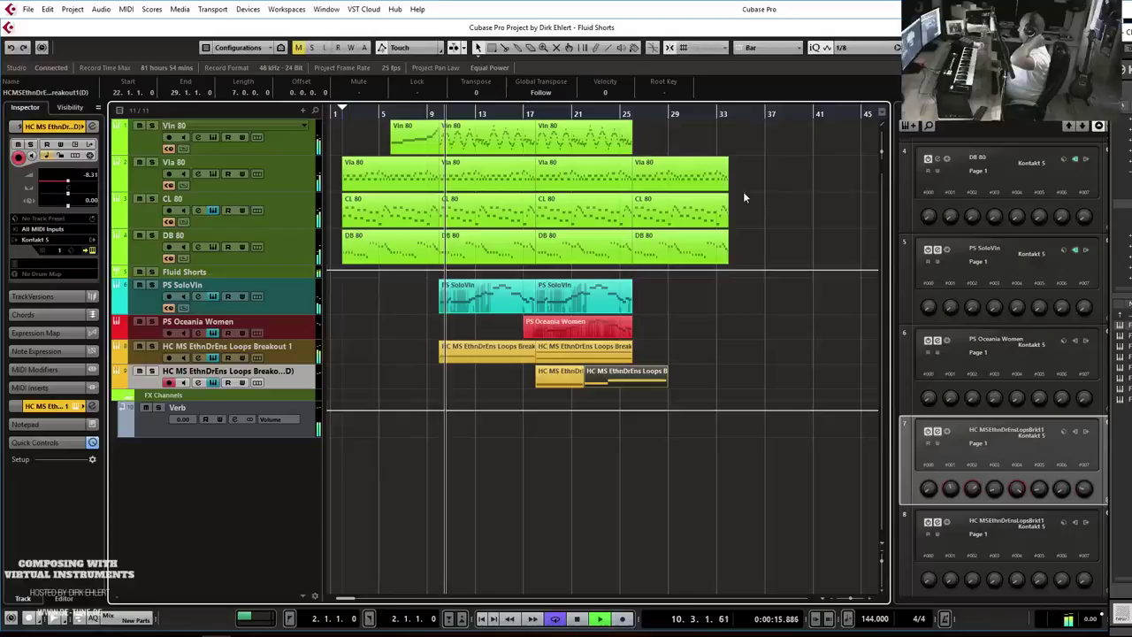
{"action": "right_click", "coordinate": [870, 112]}
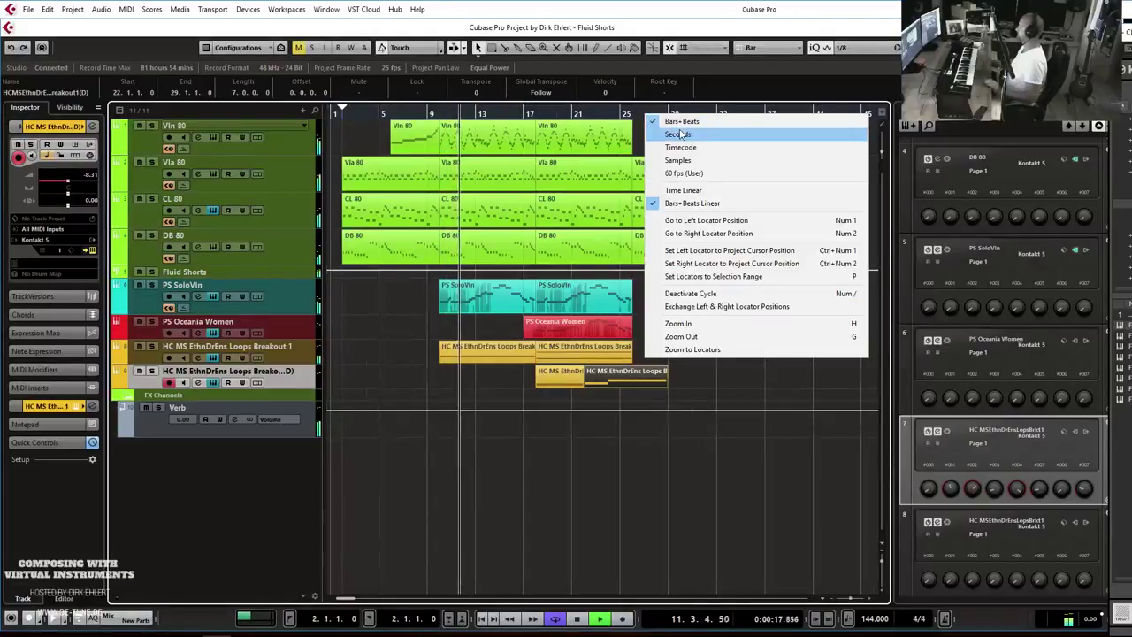
{"action": "left_click", "coordinate": [902, 132]}
{"action": "right_click", "coordinate": [709, 113]}
{"action": "left_click", "coordinate": [746, 118]}
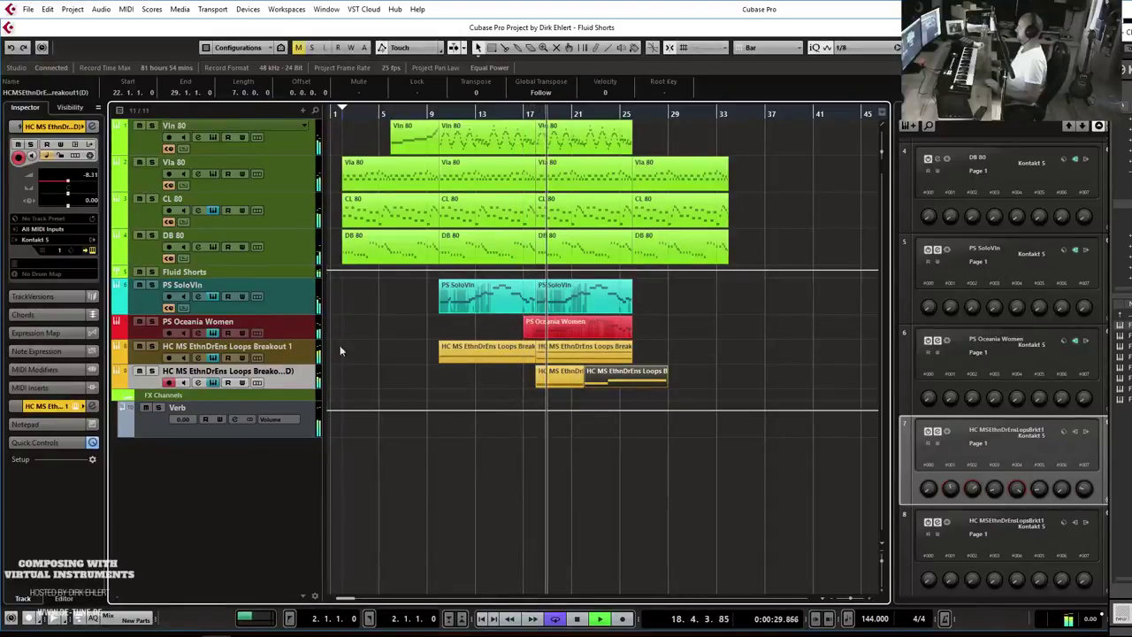
{"action": "left_click", "coordinate": [290, 359]}
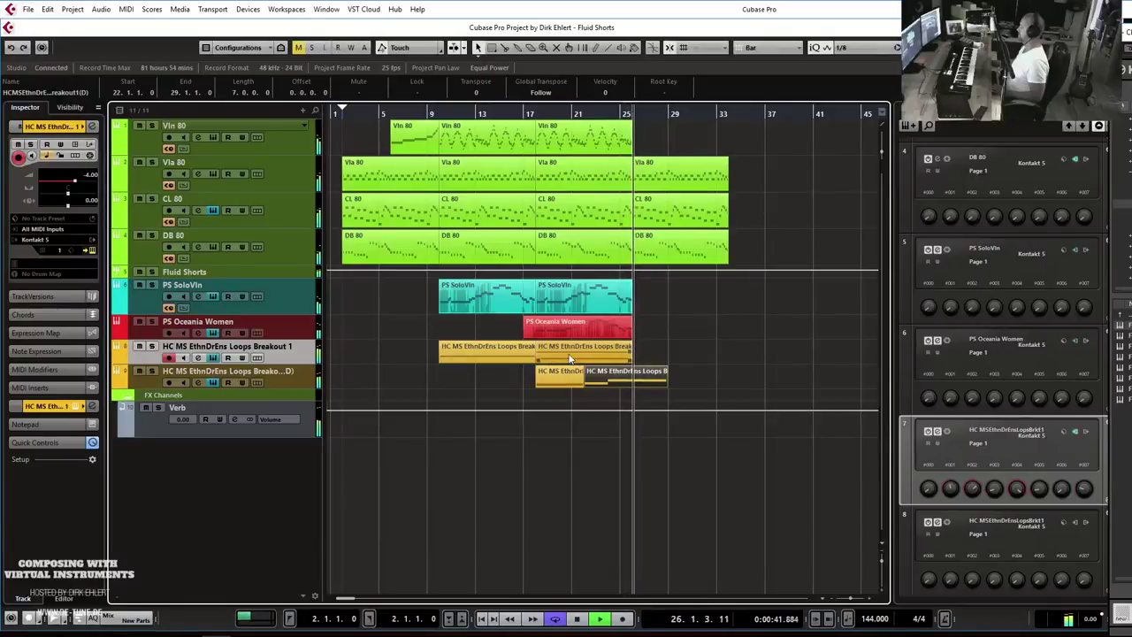
{"action": "double_click", "coordinate": [587, 354]}
{"action": "left_click_drag", "start_coordinate": [263, 436], "coordinate": [281, 501]}
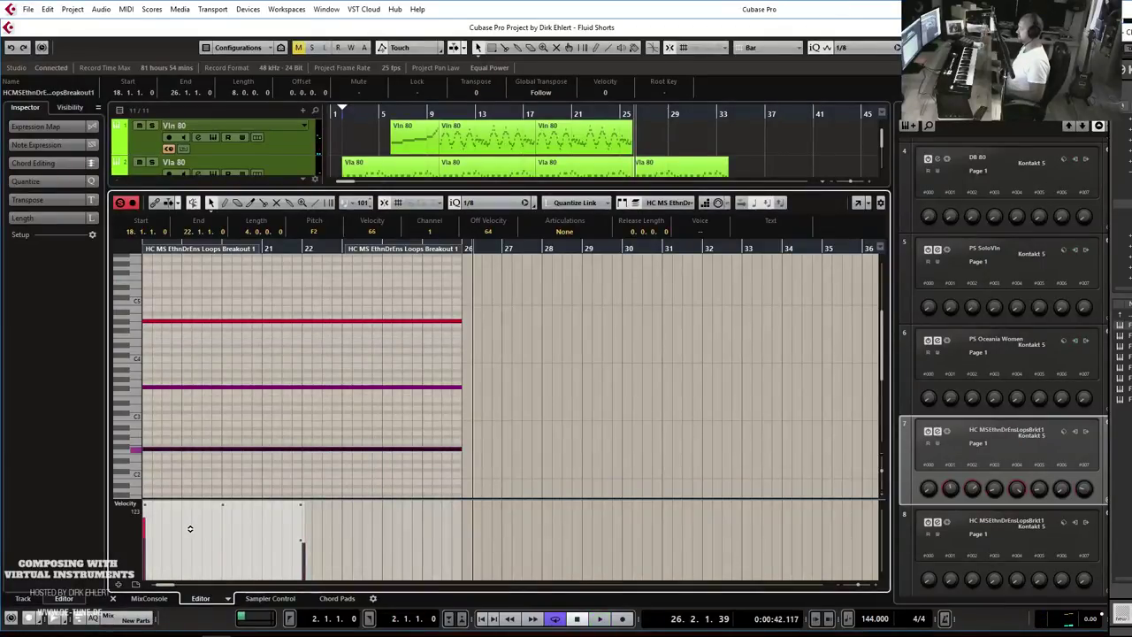
{"action": "left_click_drag", "start_coordinate": [248, 361], "coordinate": [392, 406]}
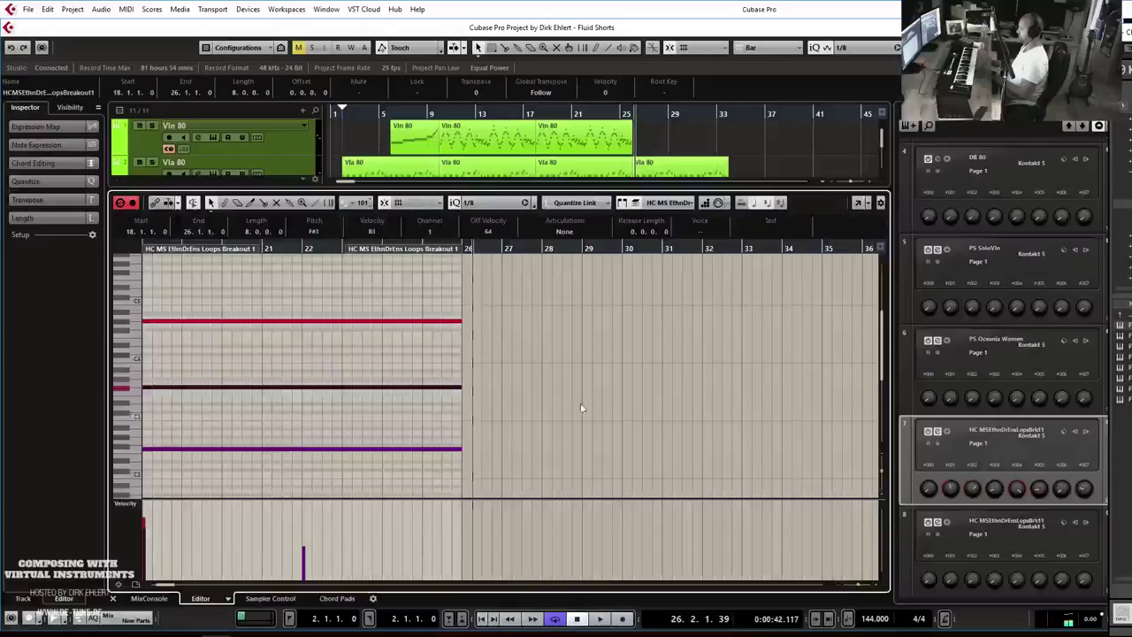
{"action": "key", "text": "Return"}
{"action": "left_click", "coordinate": [309, 383]}
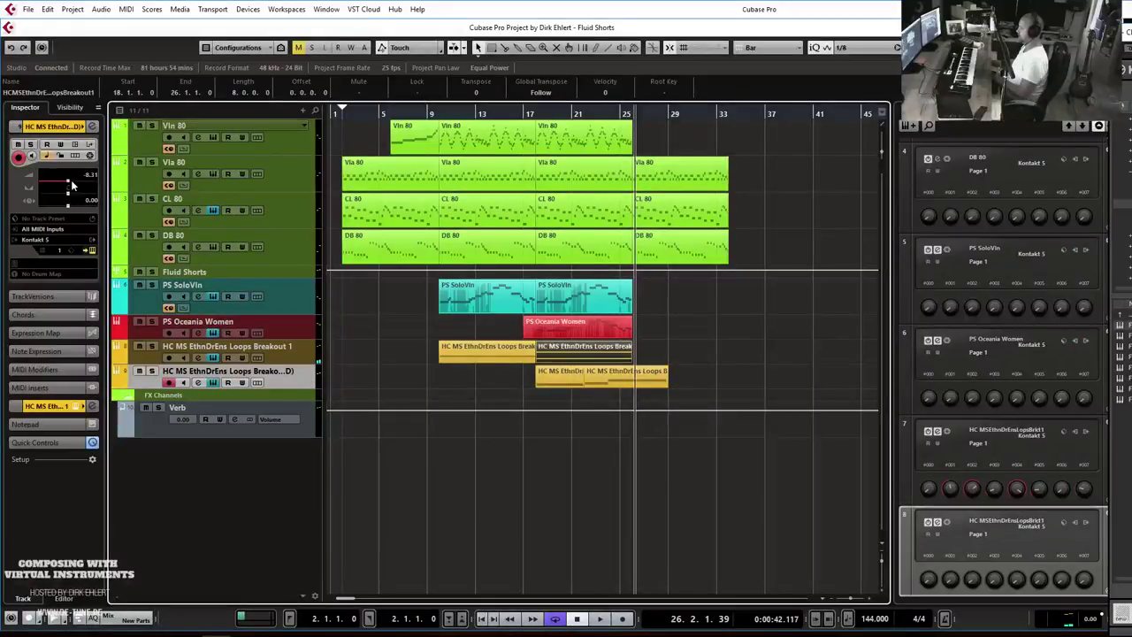
Raise the duplicated loops track's volume and rename it CS DPB 19 Arrival Of Mahkala
{"action": "left_click_drag", "start_coordinate": [67, 184], "coordinate": [74, 184]}
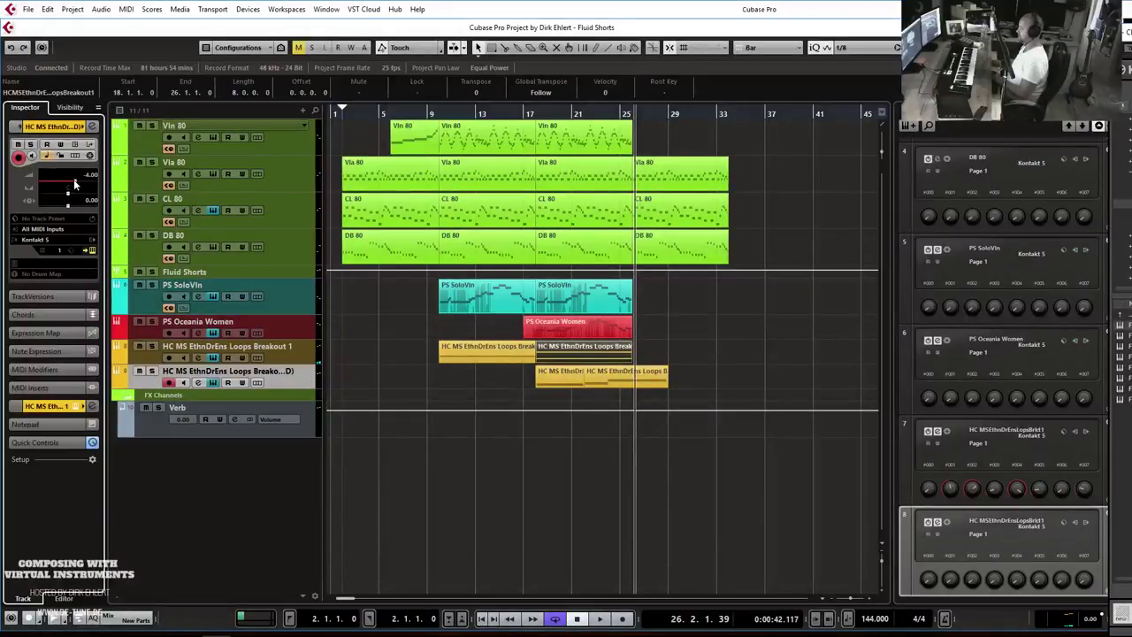
{"action": "double_click", "coordinate": [177, 372]}
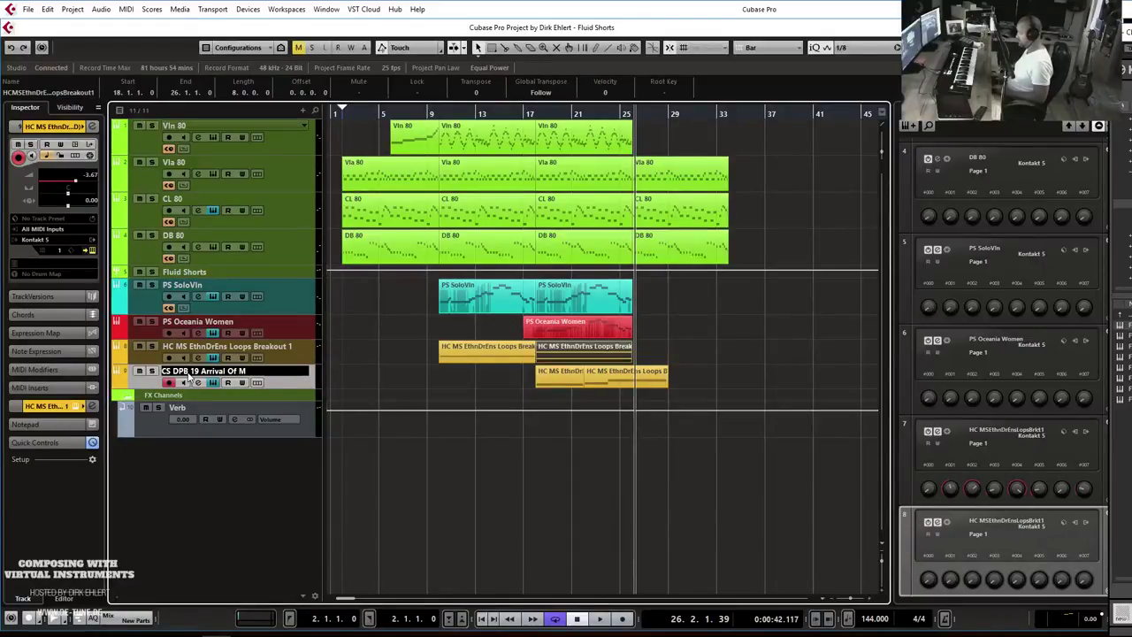
{"action": "key", "text": "Return"}
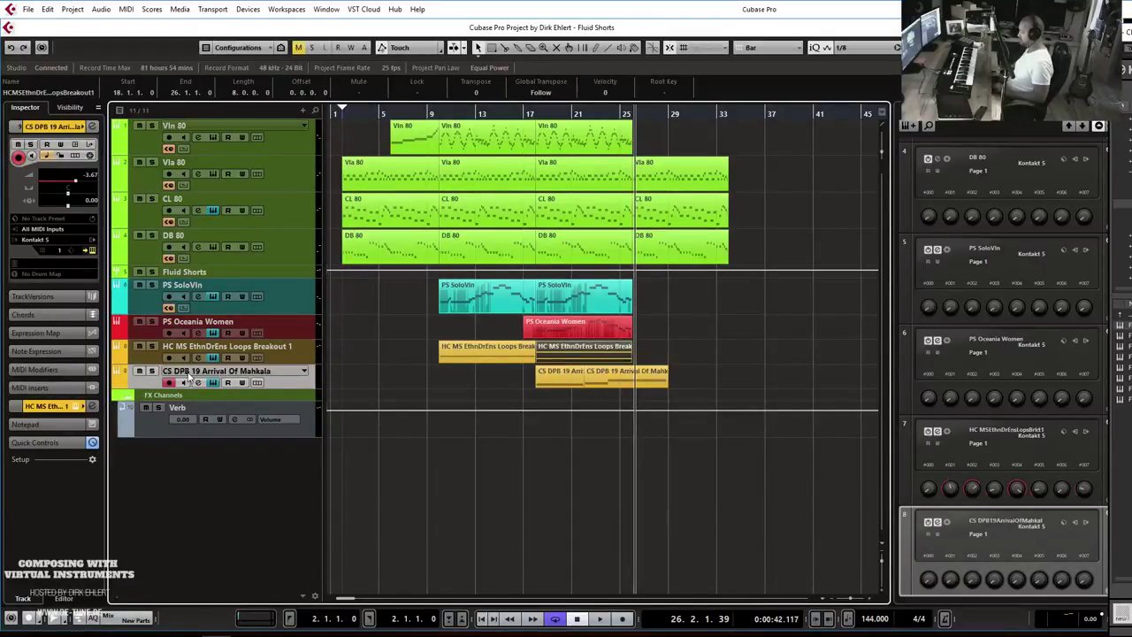
Play the arrangement from bar 17 to audition the renamed track
{"action": "left_click", "coordinate": [526, 110]}
{"action": "key", "text": "space"}
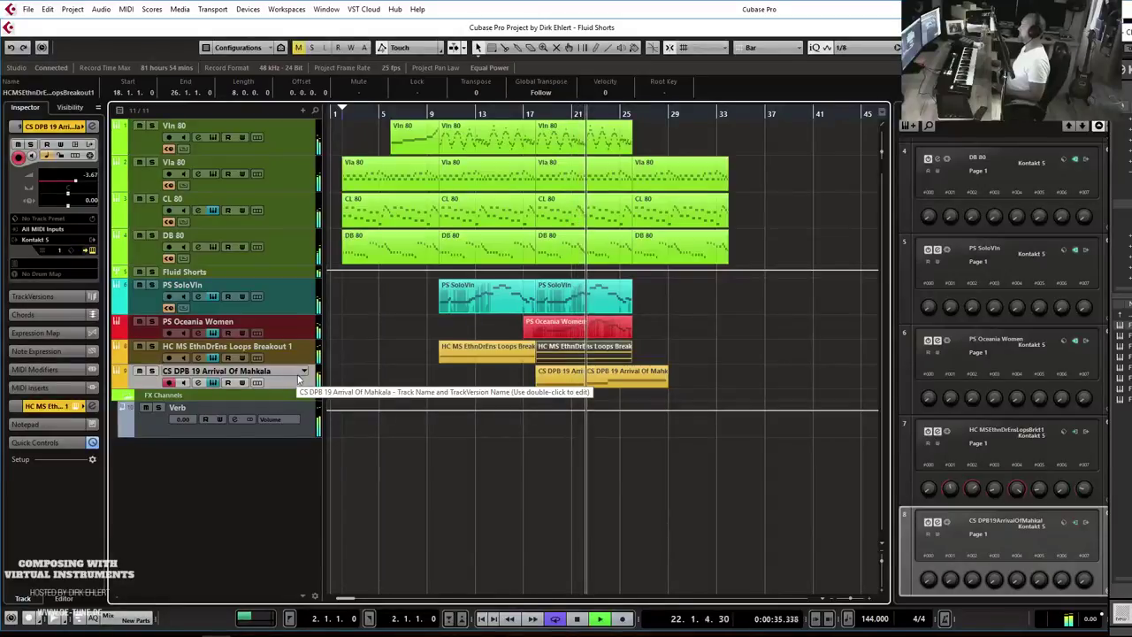
{"action": "key", "text": "h"}
{"action": "key", "text": "h"}
{"action": "key", "text": "h"}
{"action": "key", "text": "h"}
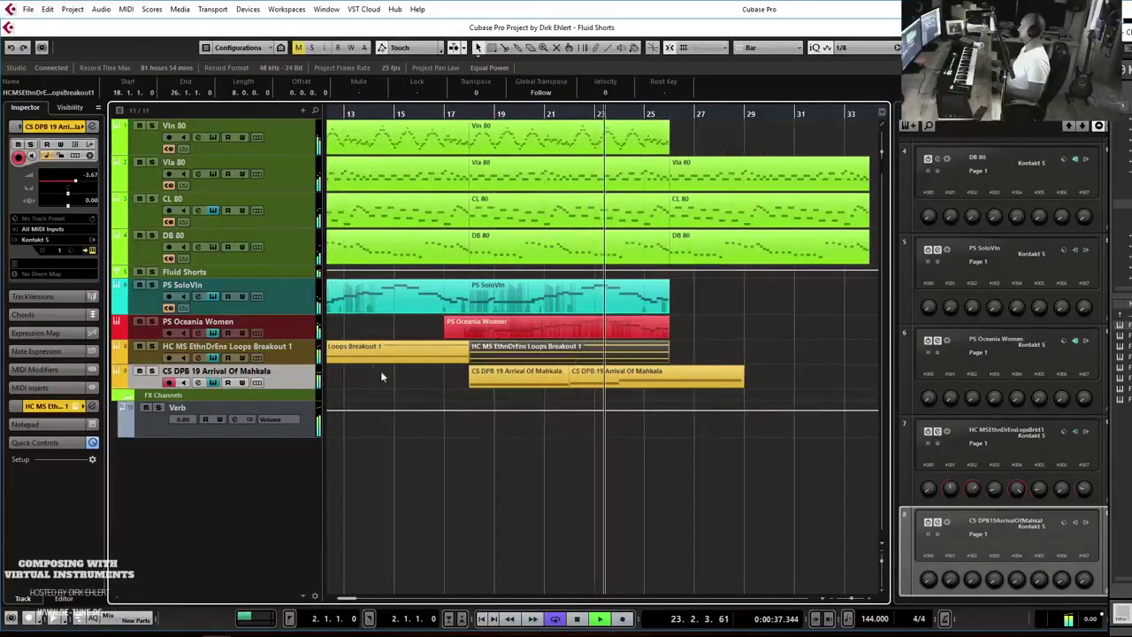
{"action": "key", "text": "g"}
{"action": "key", "text": "g"}
{"action": "key", "text": "g"}
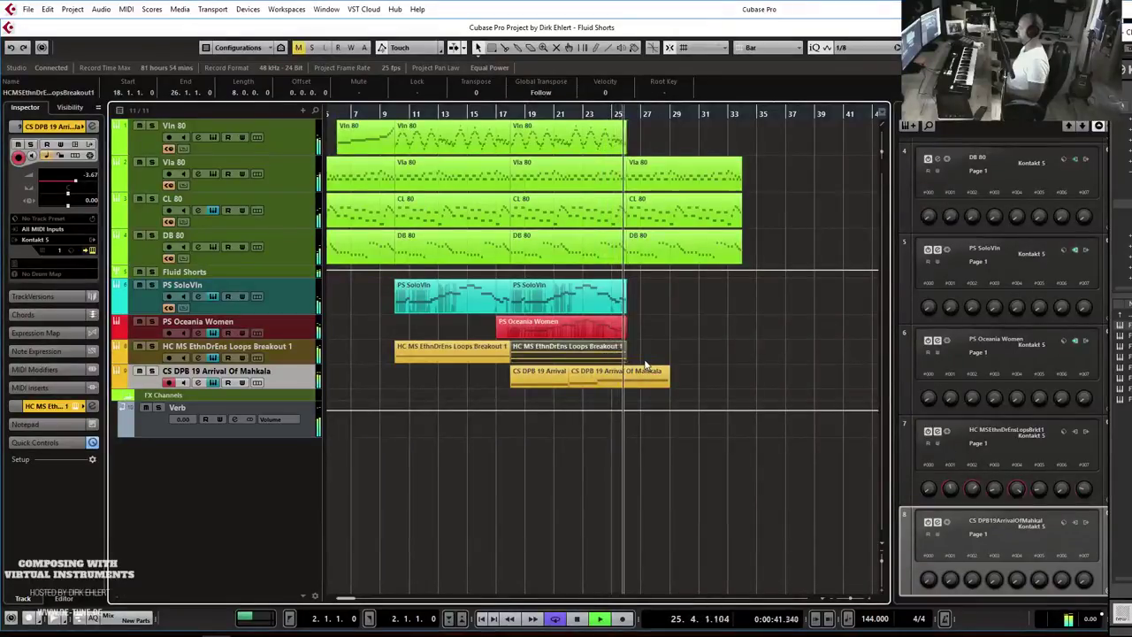
{"action": "double_click", "coordinate": [619, 354]}
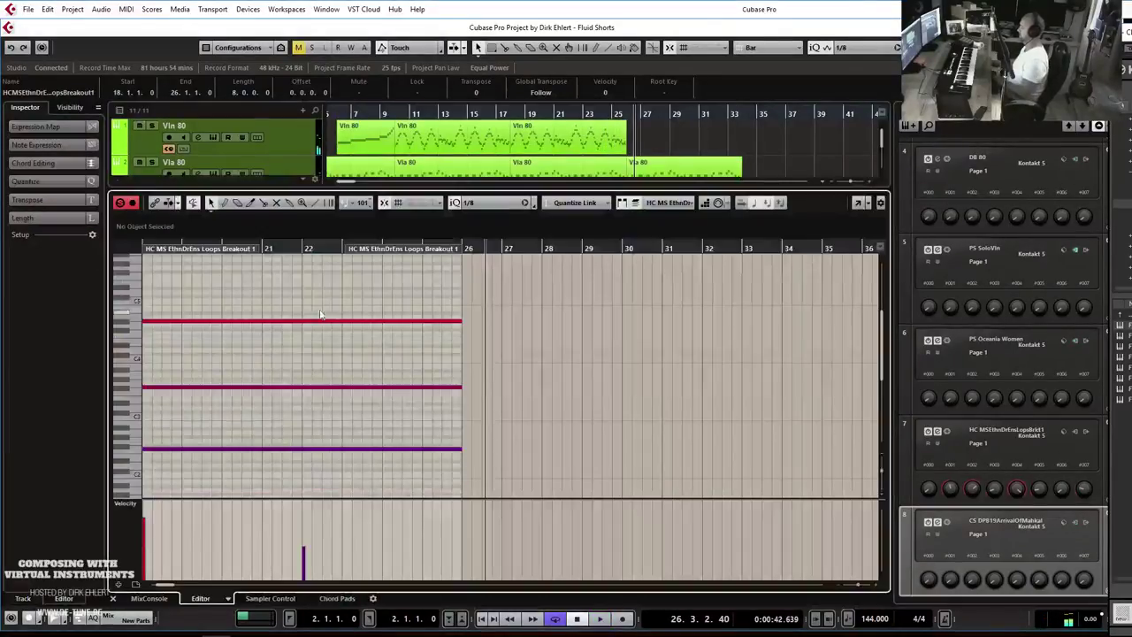
{"action": "left_click", "coordinate": [228, 323]}
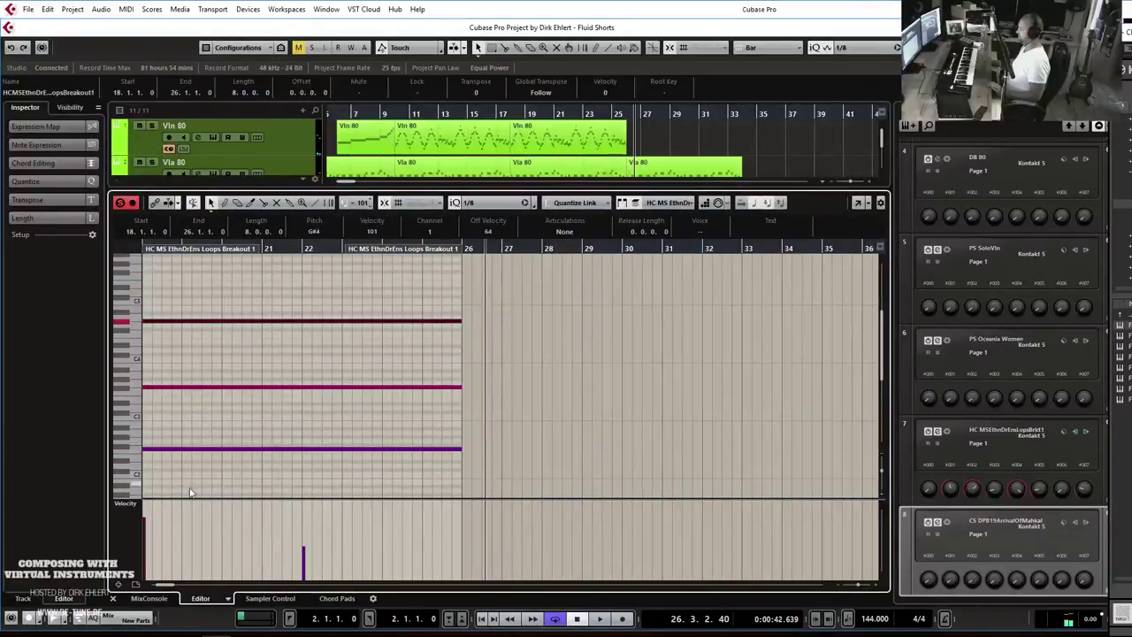
{"action": "left_click", "coordinate": [192, 388]}
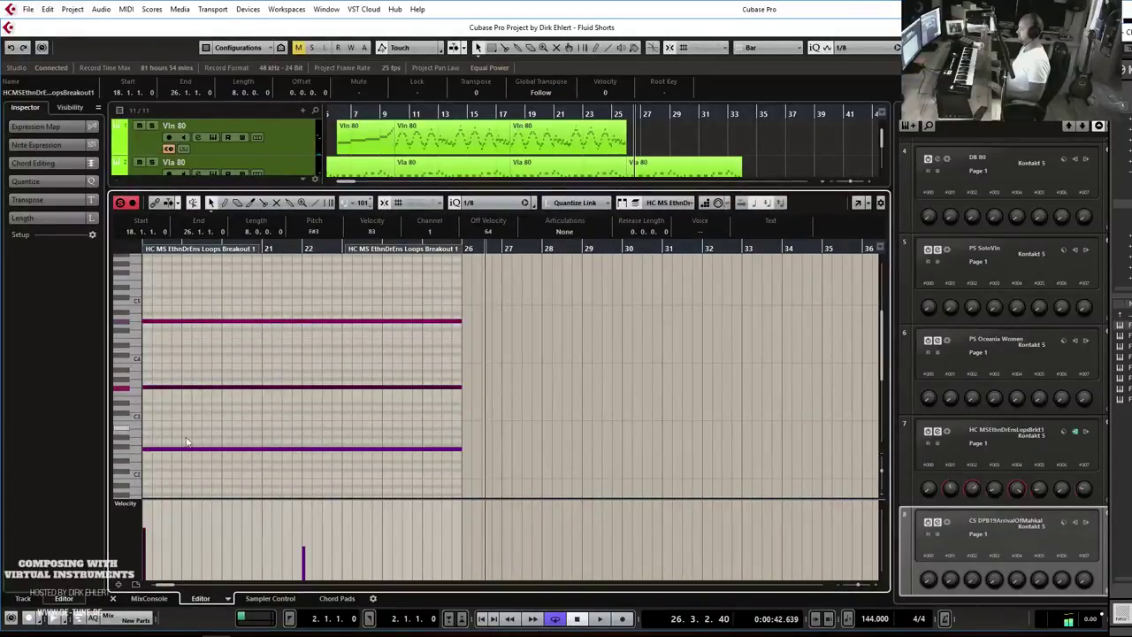
{"action": "left_click_drag", "start_coordinate": [200, 428], "coordinate": [329, 467]}
{"action": "key", "text": "Return"}
Show the Audio Sends section in the Inspector and start playback from bar 10
{"action": "left_click", "coordinate": [299, 350]}
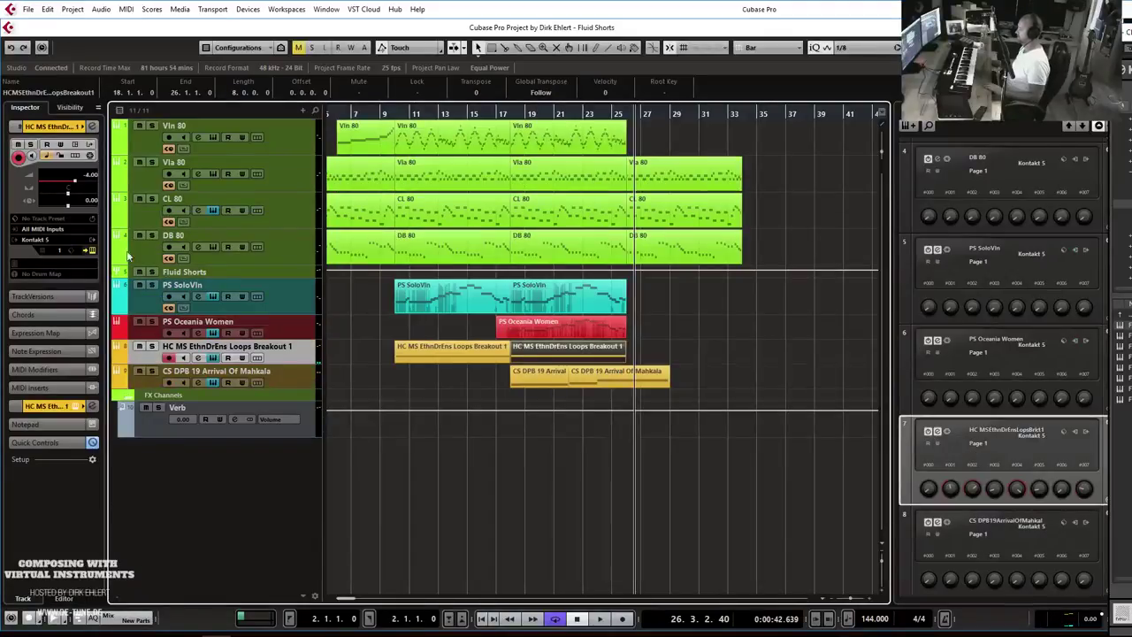
{"action": "left_click", "coordinate": [50, 408]}
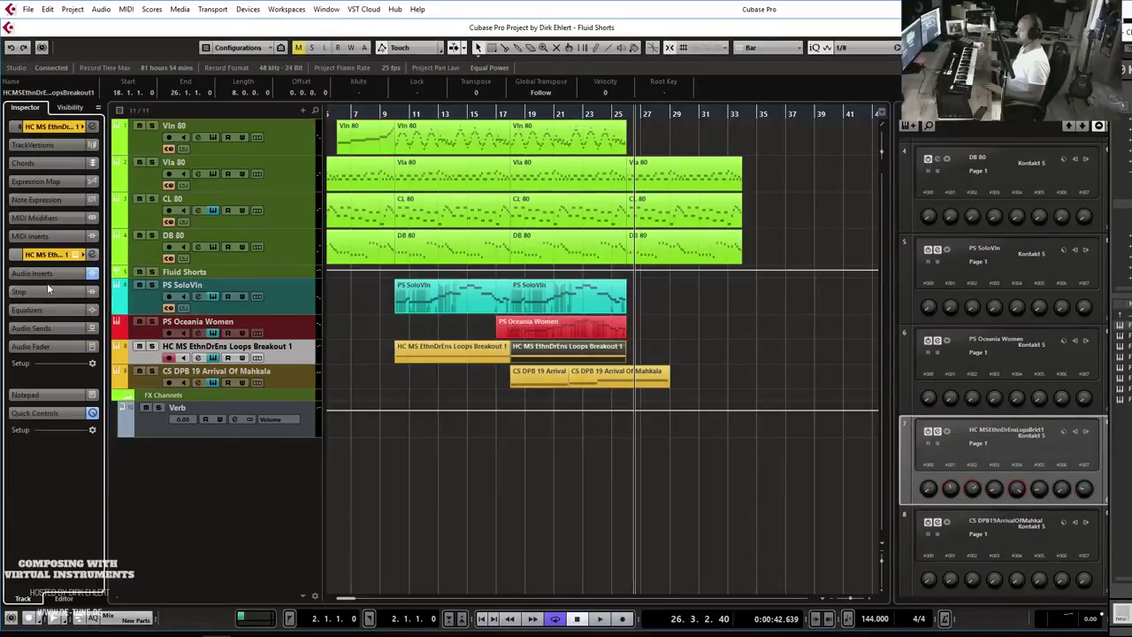
{"action": "left_click", "coordinate": [42, 328]}
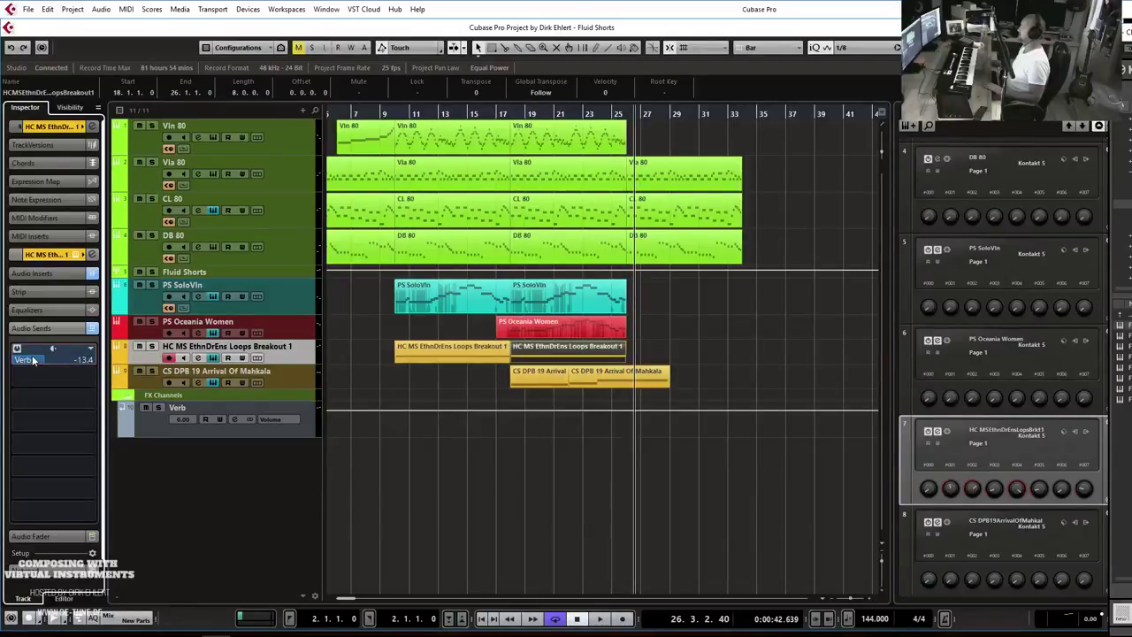
{"action": "left_click", "coordinate": [394, 114]}
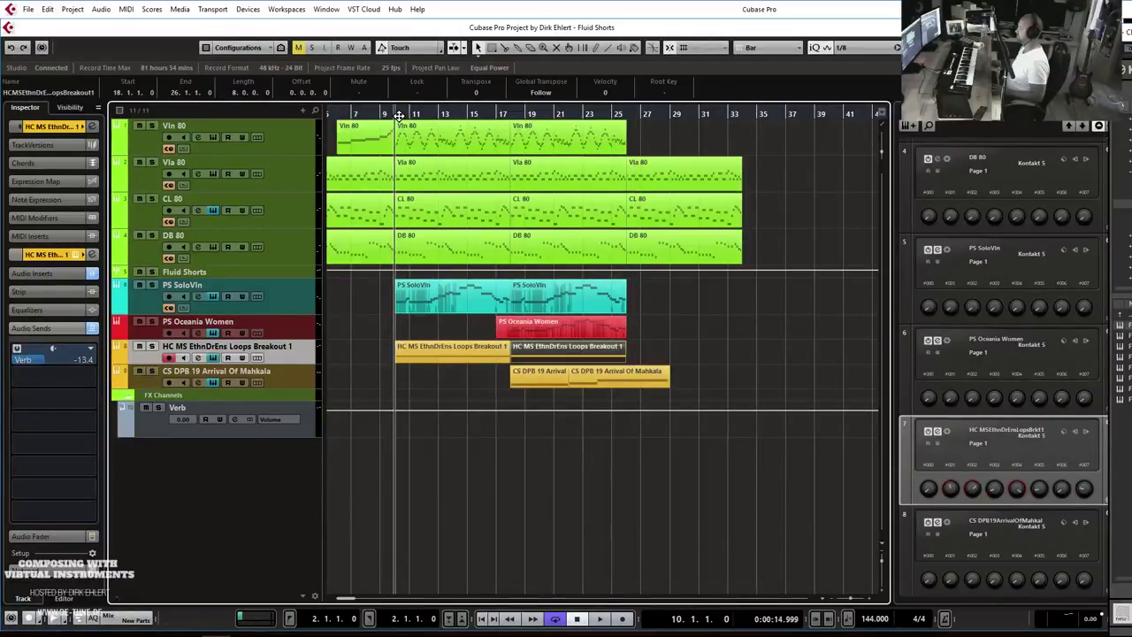
{"action": "key", "text": "space"}
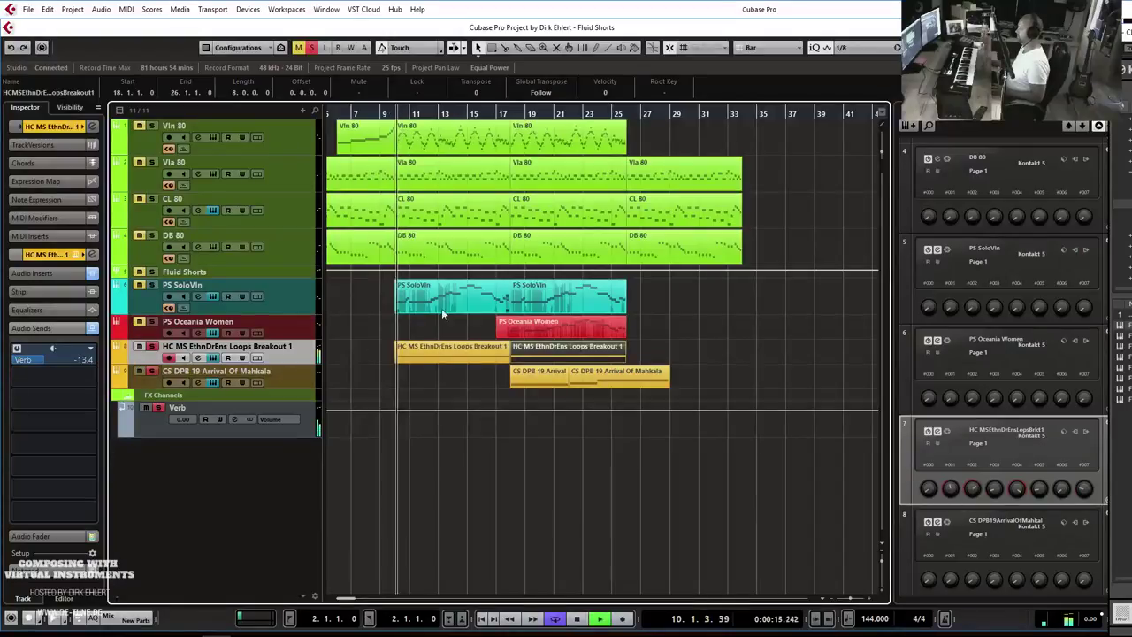
Jump playback ahead to around bar 17 while zooming the arrangement
{"action": "key", "text": "g"}
{"action": "key", "text": "g"}
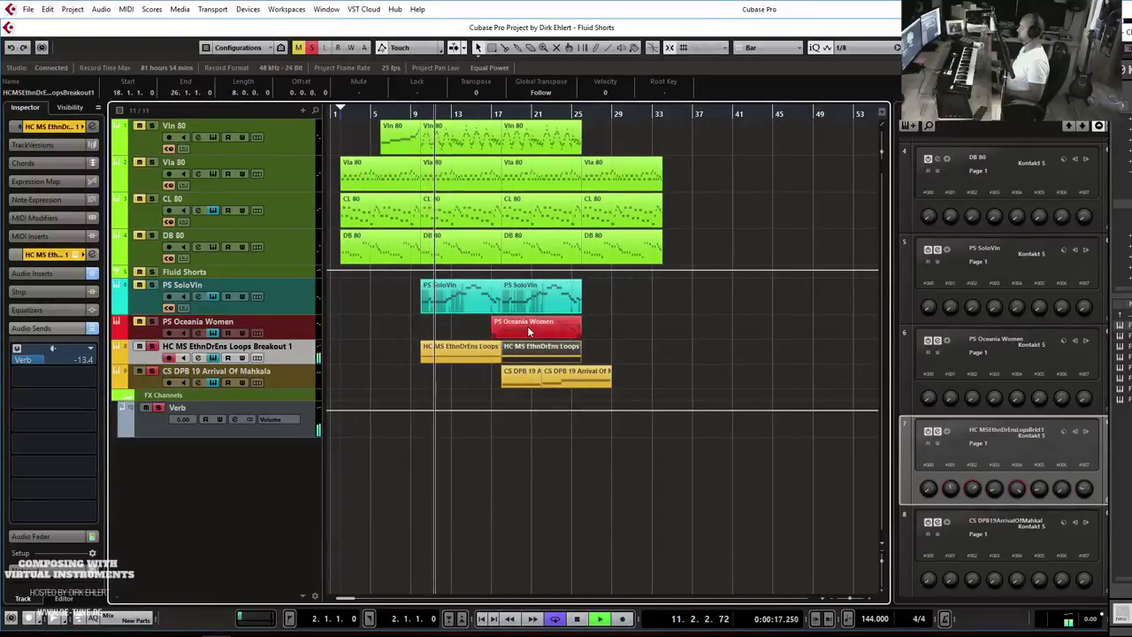
{"action": "left_click", "coordinate": [492, 113]}
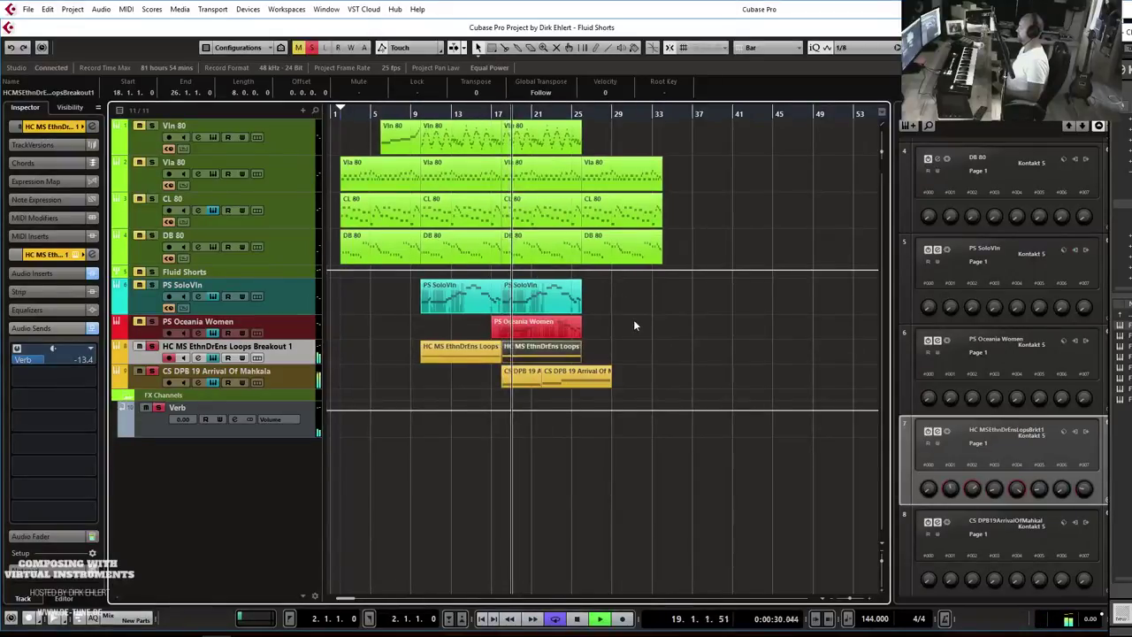
{"action": "key", "text": "h"}
{"action": "key", "text": "h"}
{"action": "key", "text": "g"}
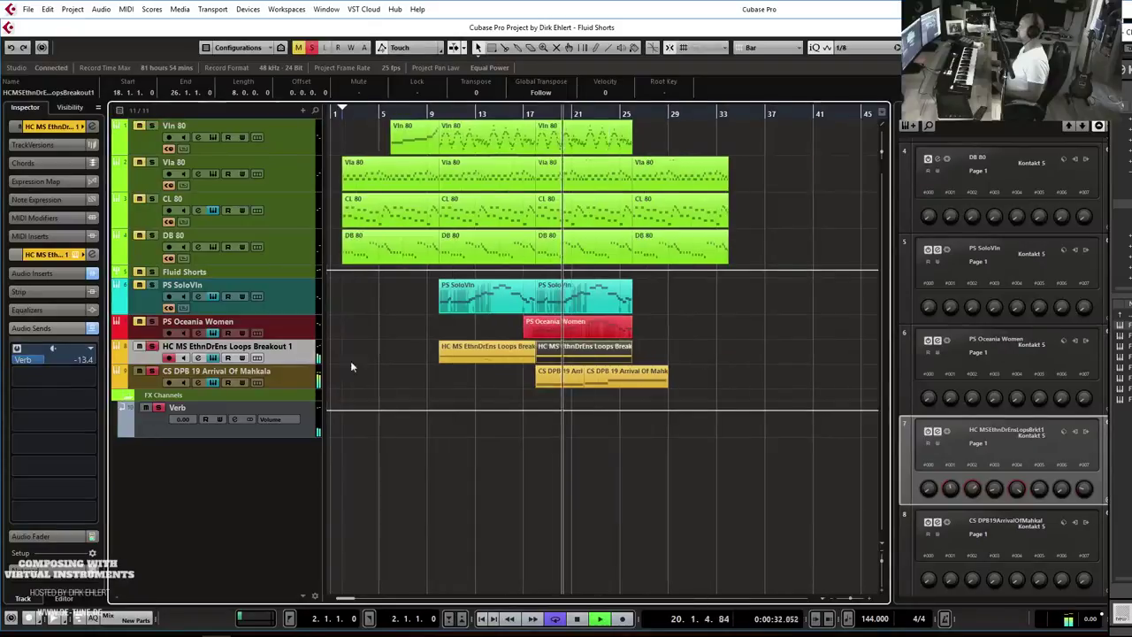
Lower the CS DPB 19 Arrival Of Mahkala track's Verb send to -14.4, then stop playback
{"action": "left_click", "coordinate": [270, 379]}
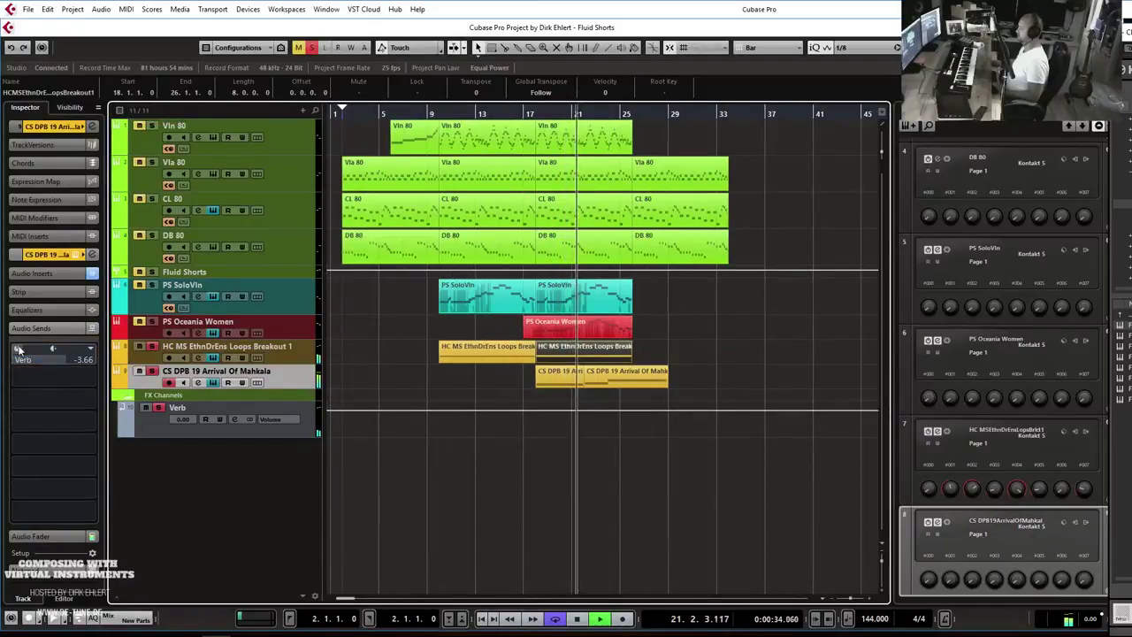
{"action": "left_click_drag", "start_coordinate": [49, 361], "coordinate": [18, 364]}
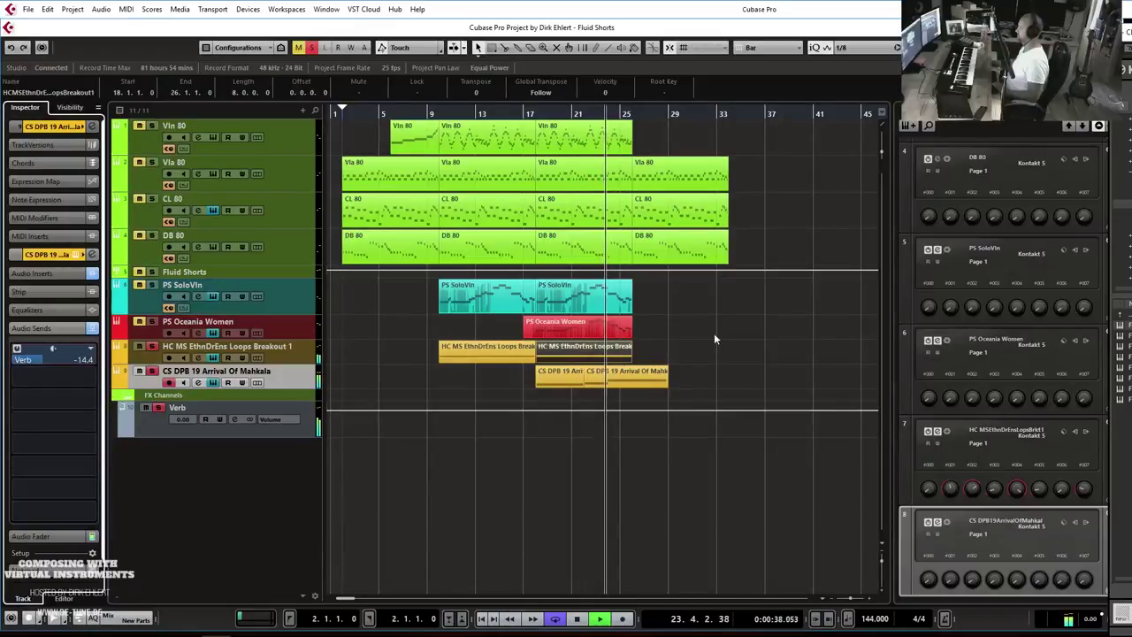
{"action": "key", "text": "h"}
{"action": "key", "text": "h"}
{"action": "key", "text": "h"}
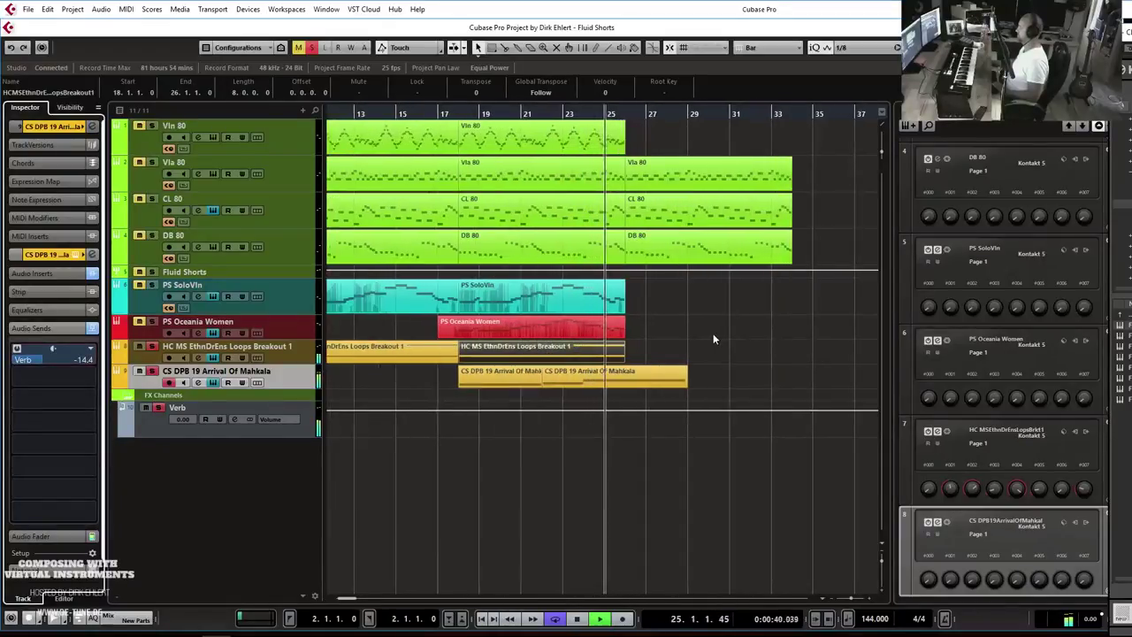
{"action": "key", "text": "g"}
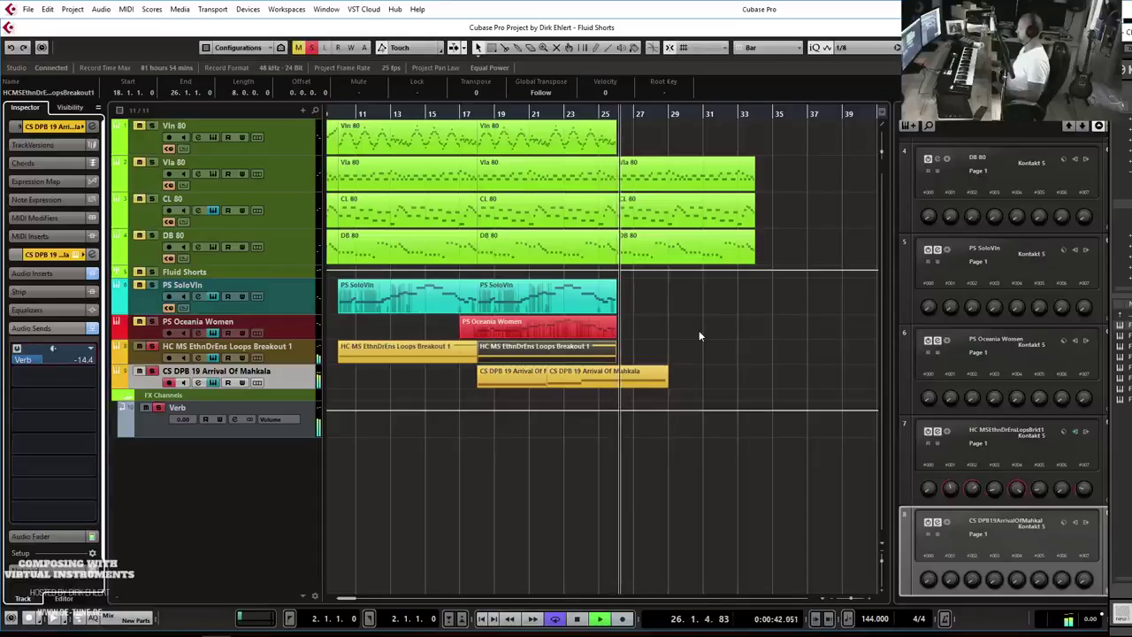
{"action": "key", "text": "space"}
Duplicate the HC MS EthnDrEns Loops Breakout 1 track and delete the copied parts
{"action": "key", "text": "g"}
{"action": "key", "text": "g"}
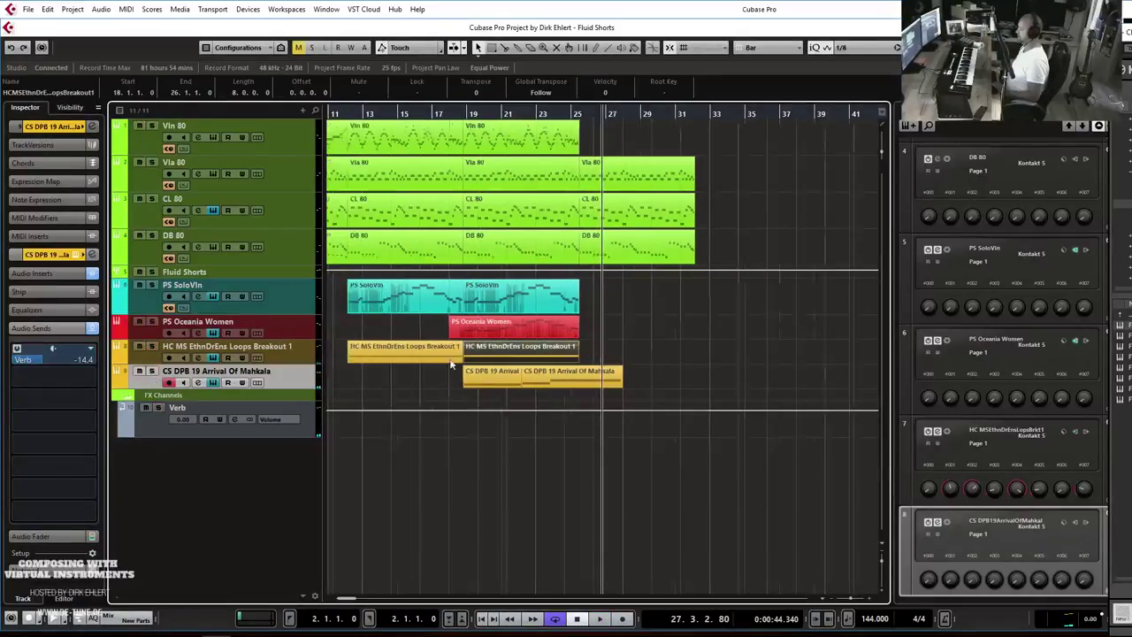
{"action": "right_click", "coordinate": [287, 353]}
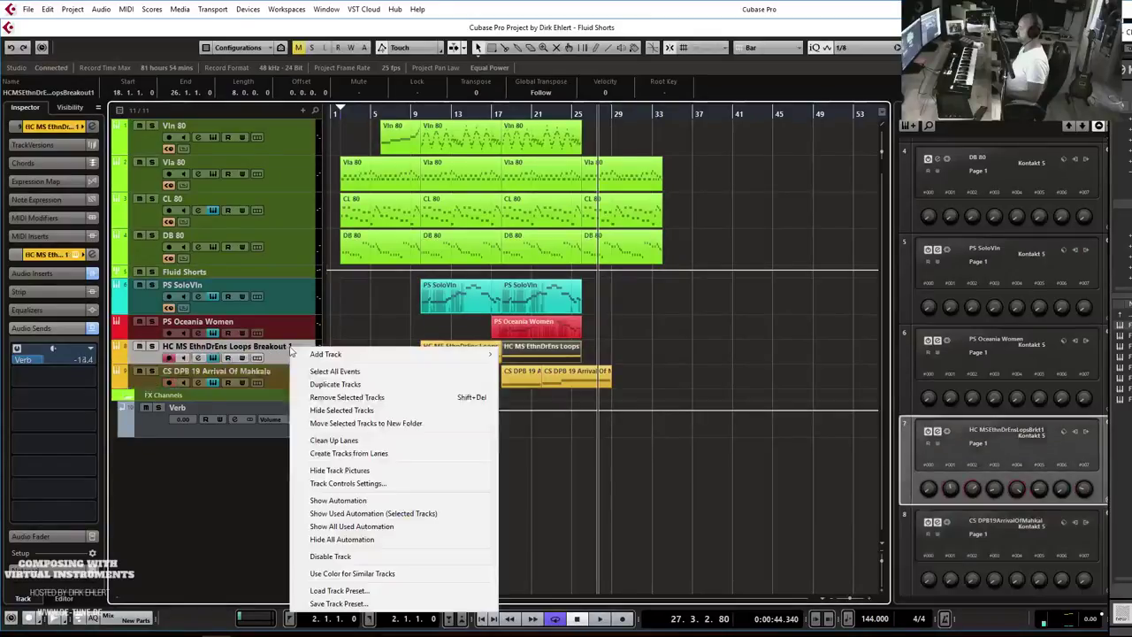
{"action": "left_click", "coordinate": [334, 386]}
{"action": "left_click_drag", "start_coordinate": [617, 378], "coordinate": [425, 380]}
{"action": "key", "text": "Delete"}
Rename the new duplicate track DMG Cymbal Menu
{"action": "double_click", "coordinate": [180, 375]}
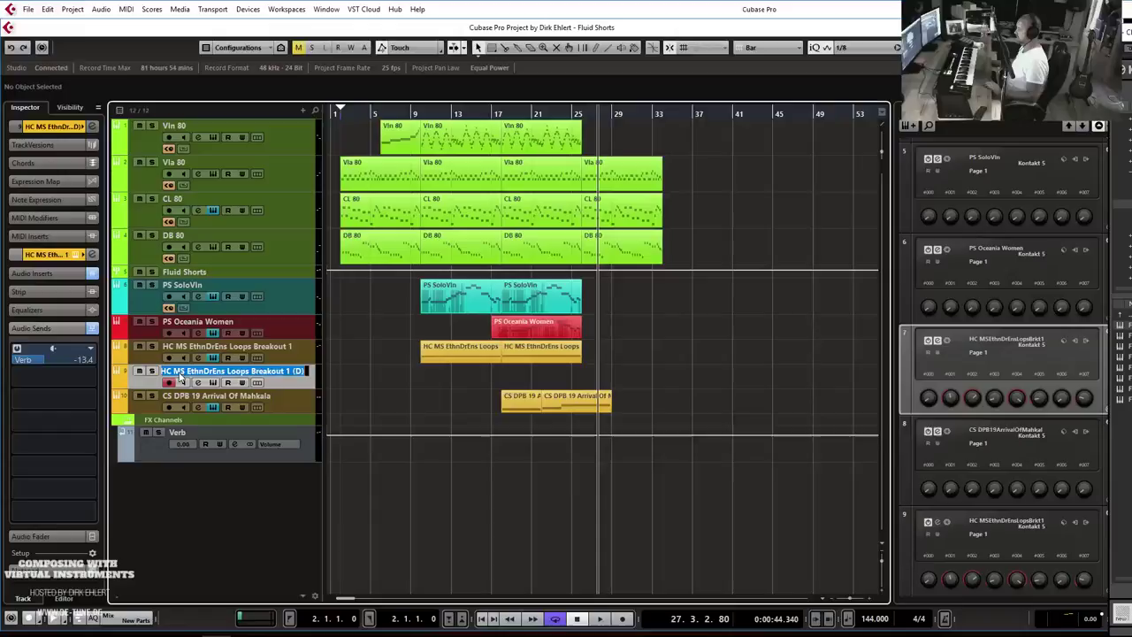
{"action": "type", "text": "DMG Cymbal M"}
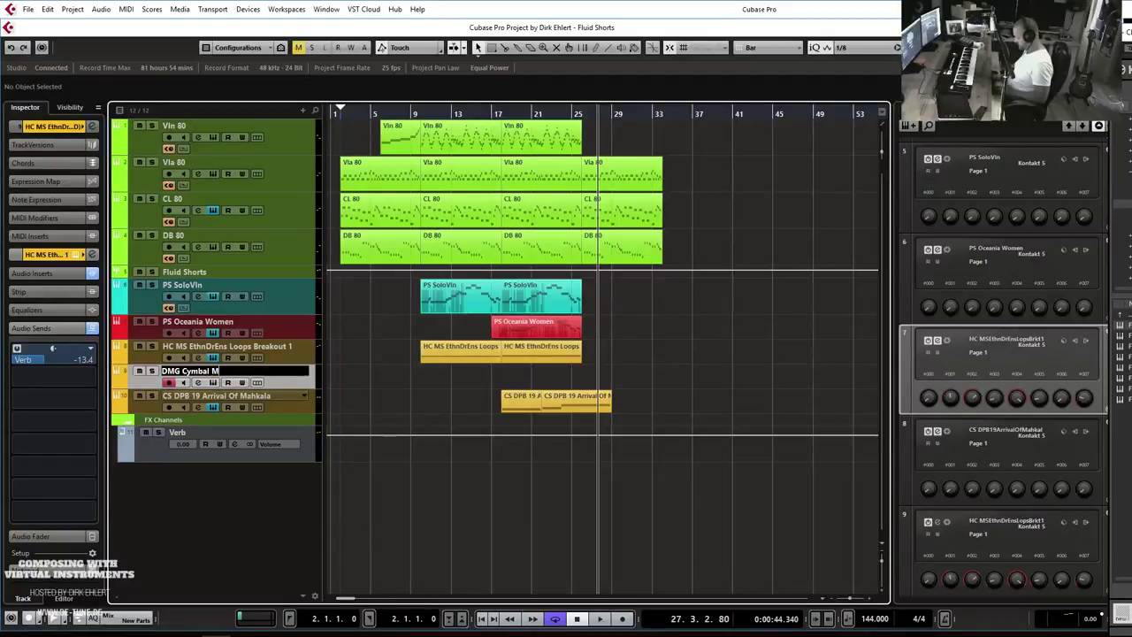
{"action": "key", "text": "Return"}
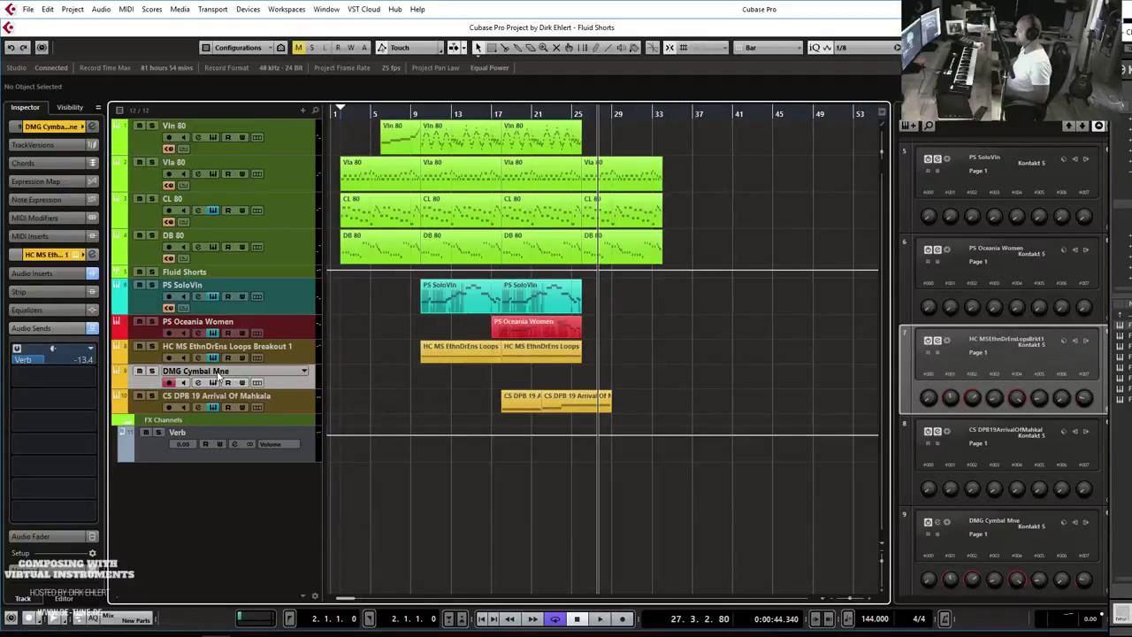
{"action": "double_click", "coordinate": [216, 373]}
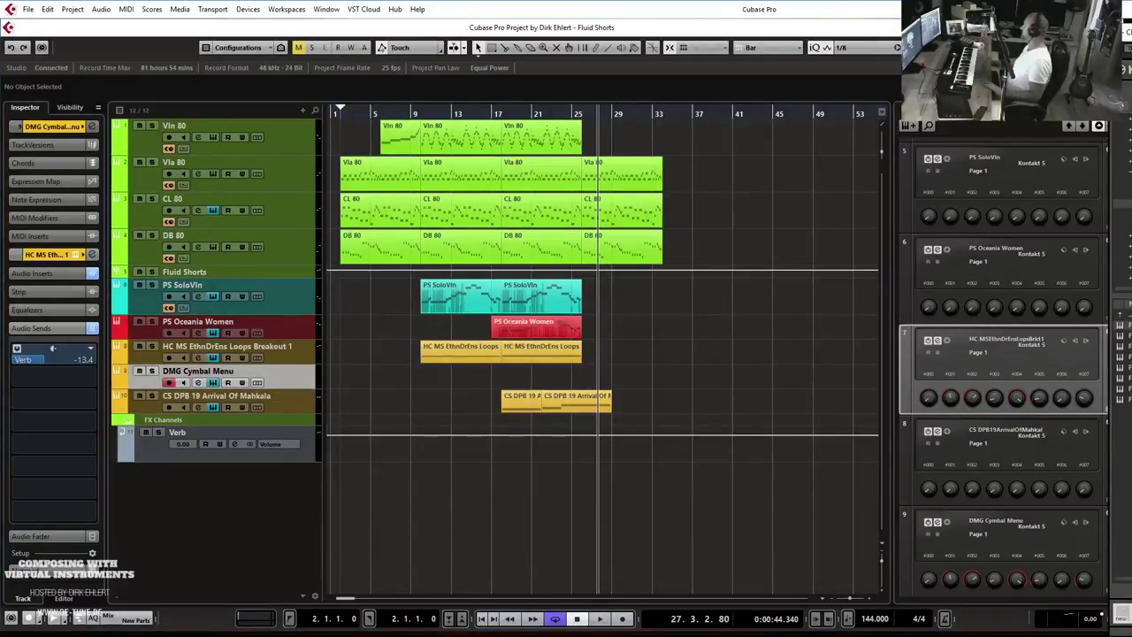
{"action": "left_click", "coordinate": [77, 255]}
Load PERC Cymbals Menu Studio from Damage > Instruments > 03 Metals into Kontakt
{"action": "left_click_drag", "start_coordinate": [447, 6], "coordinate": [349, 6]}
{"action": "left_click", "coordinate": [259, 61]}
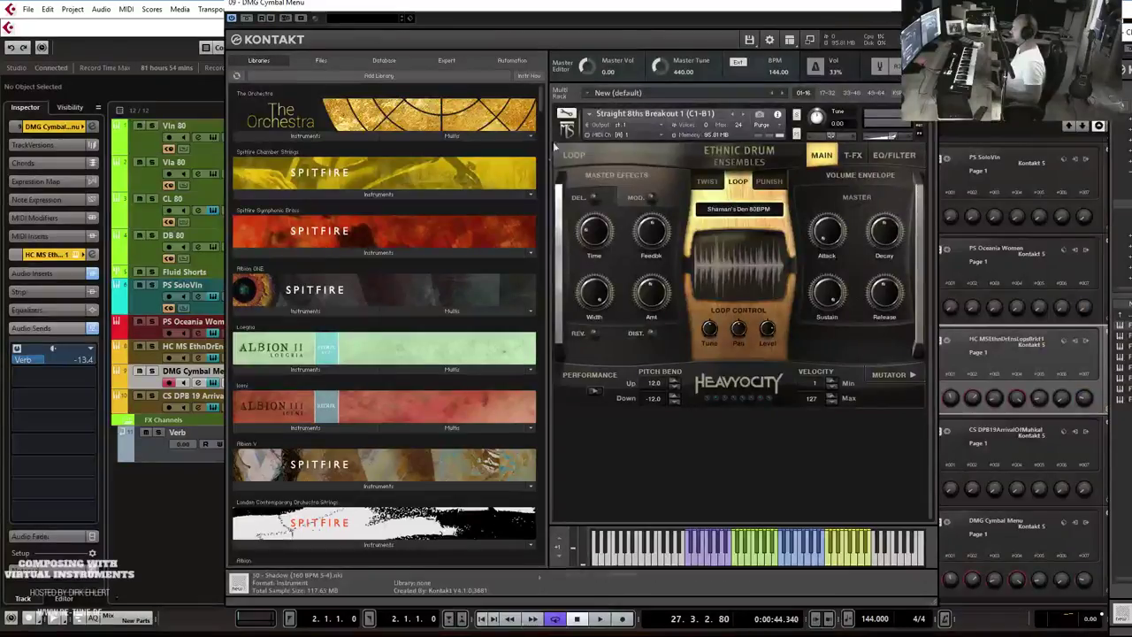
{"action": "left_click_drag", "start_coordinate": [541, 107], "coordinate": [537, 369]}
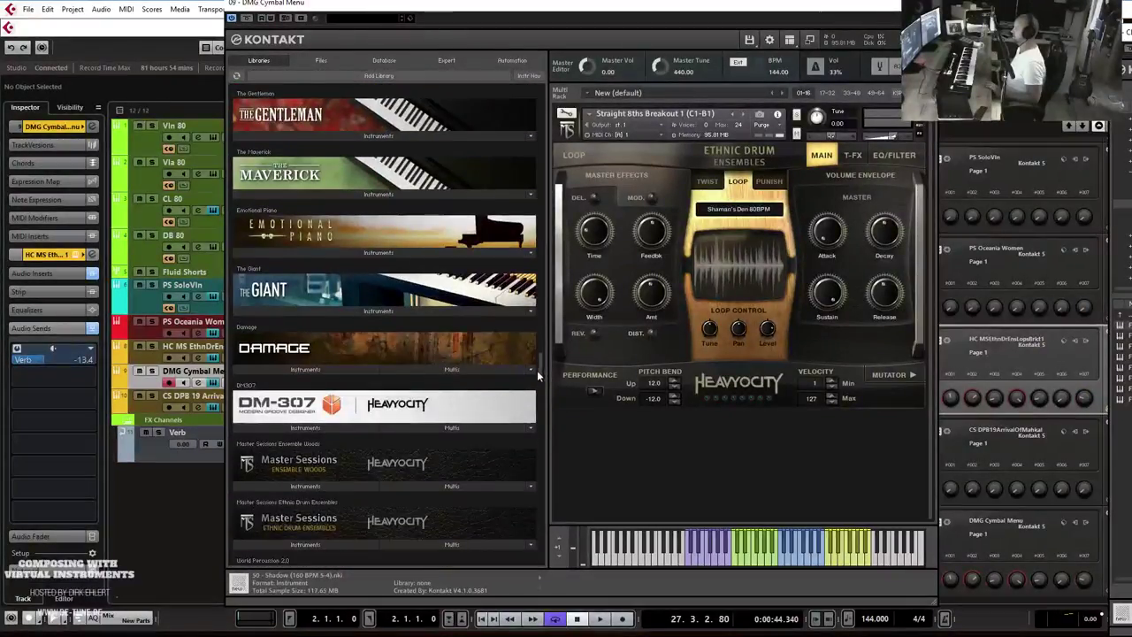
{"action": "left_click", "coordinate": [324, 368]}
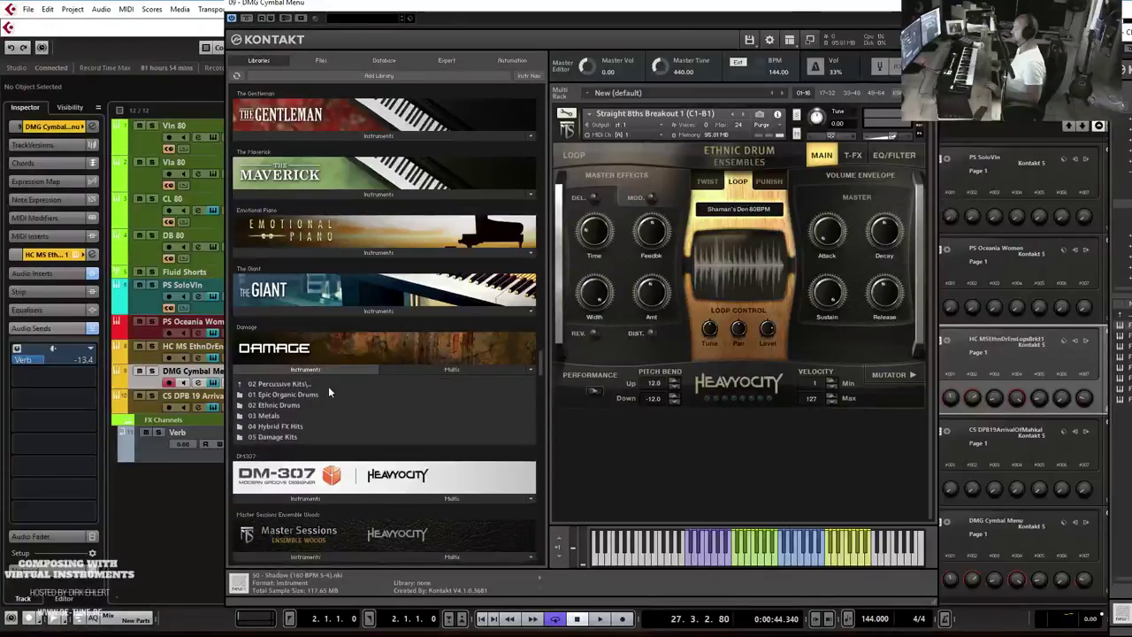
{"action": "left_click", "coordinate": [289, 416]}
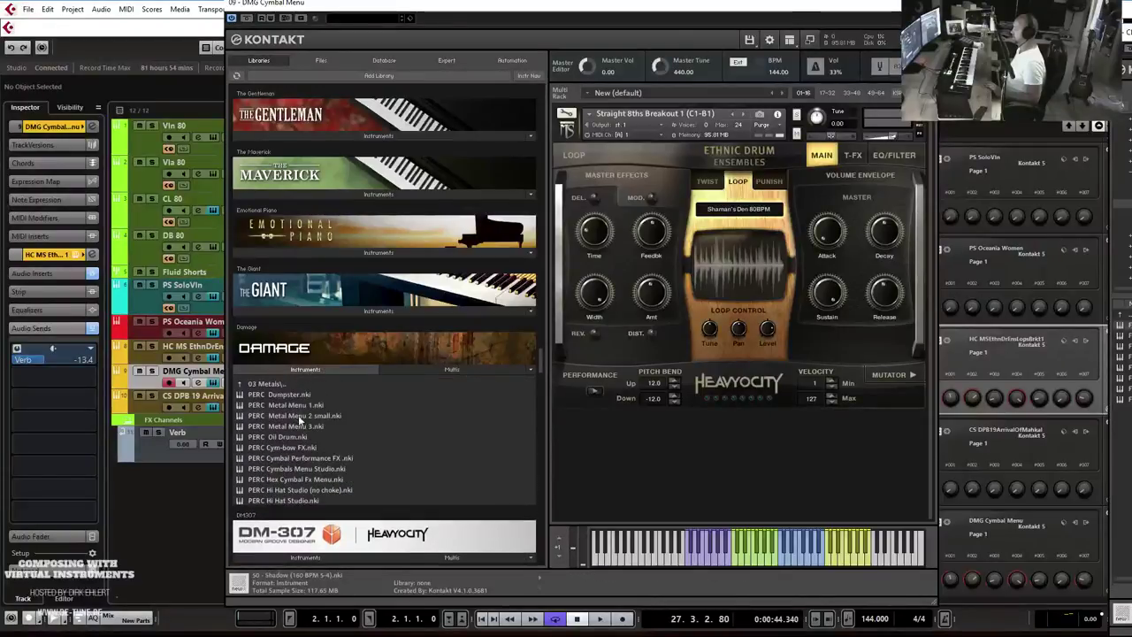
{"action": "left_click", "coordinate": [307, 470]}
{"action": "left_click_drag", "start_coordinate": [668, 126], "coordinate": [668, 127]}
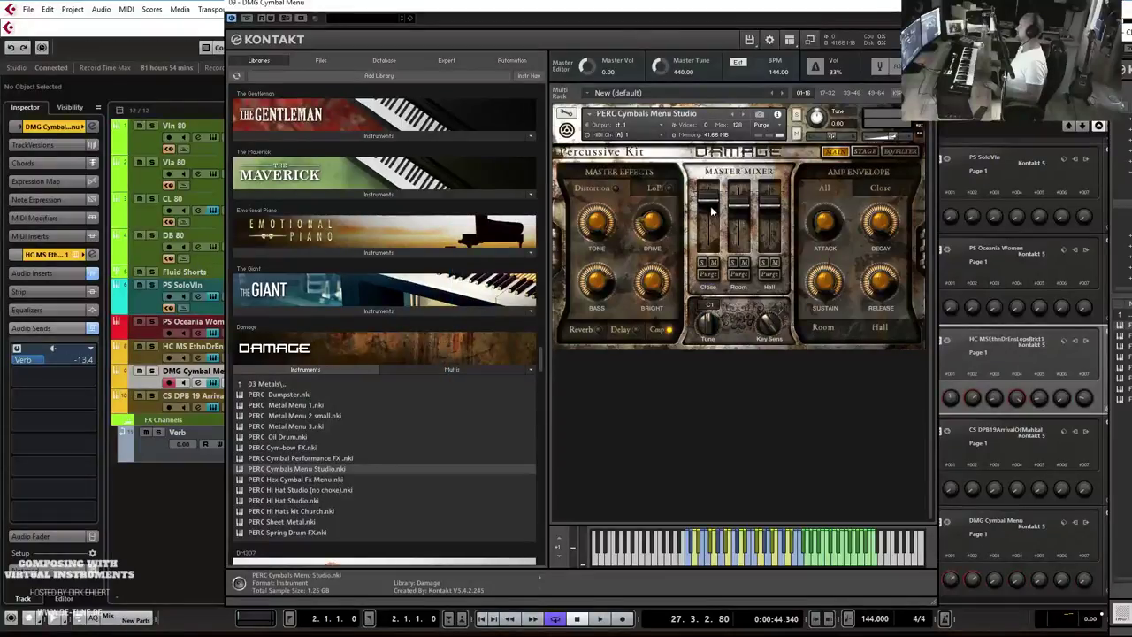
Lower the kit's Close mic level and move the Kontakt window aside
{"action": "left_click_drag", "start_coordinate": [718, 222], "coordinate": [714, 227]}
{"action": "left_click_drag", "start_coordinate": [715, 10], "coordinate": [1131, 24]}
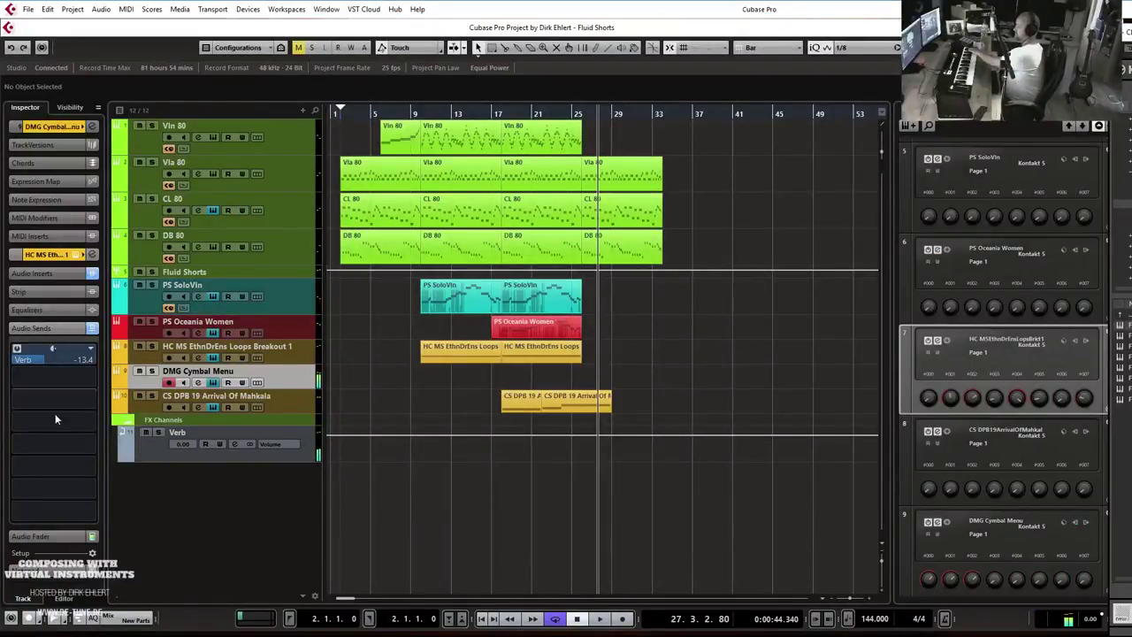
{"action": "left_click", "coordinate": [44, 535]}
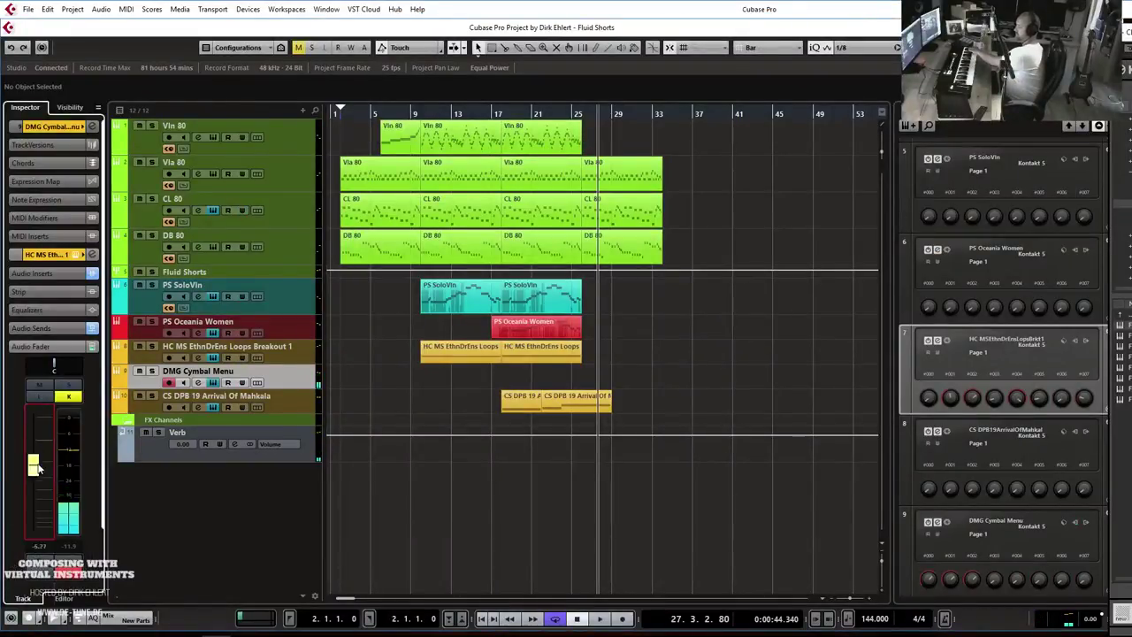
Record a DMG Cymbal Menu part from bar 9 to bar 21, then select CS DPB 19
{"action": "left_click", "coordinate": [410, 116]}
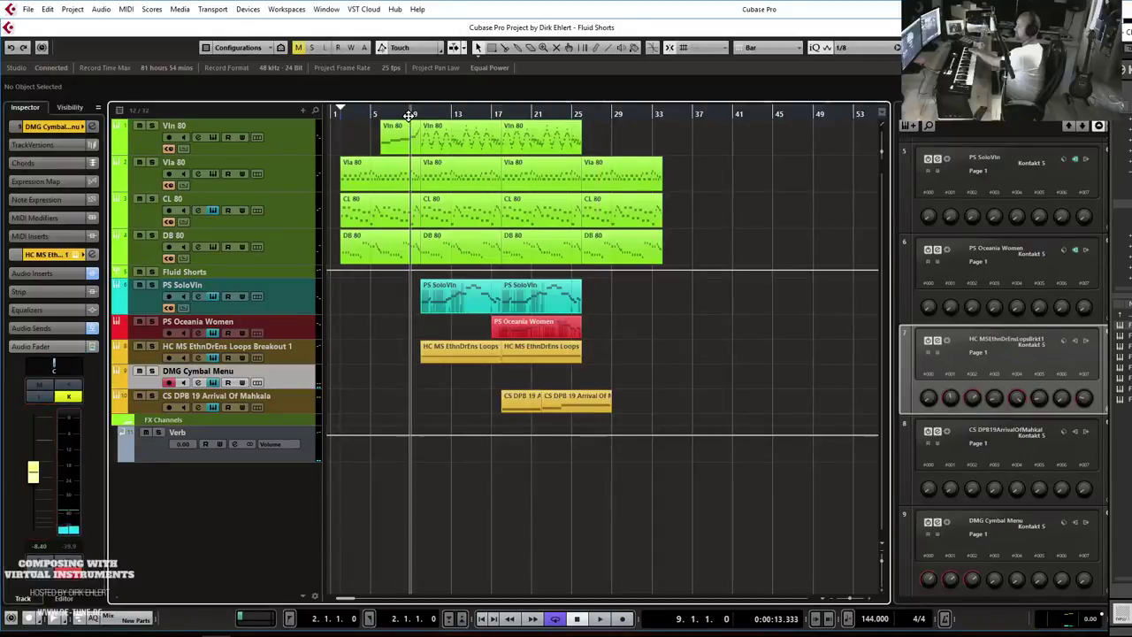
{"action": "key", "text": "KP_Multiply"}
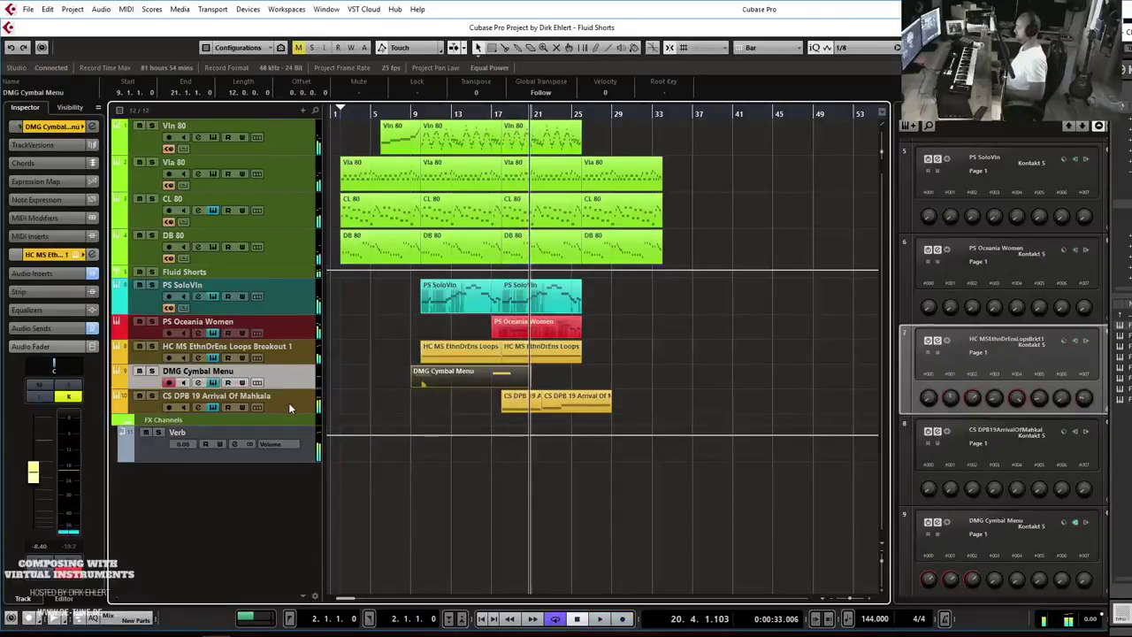
{"action": "left_click", "coordinate": [287, 400]}
{"action": "key", "text": "space"}
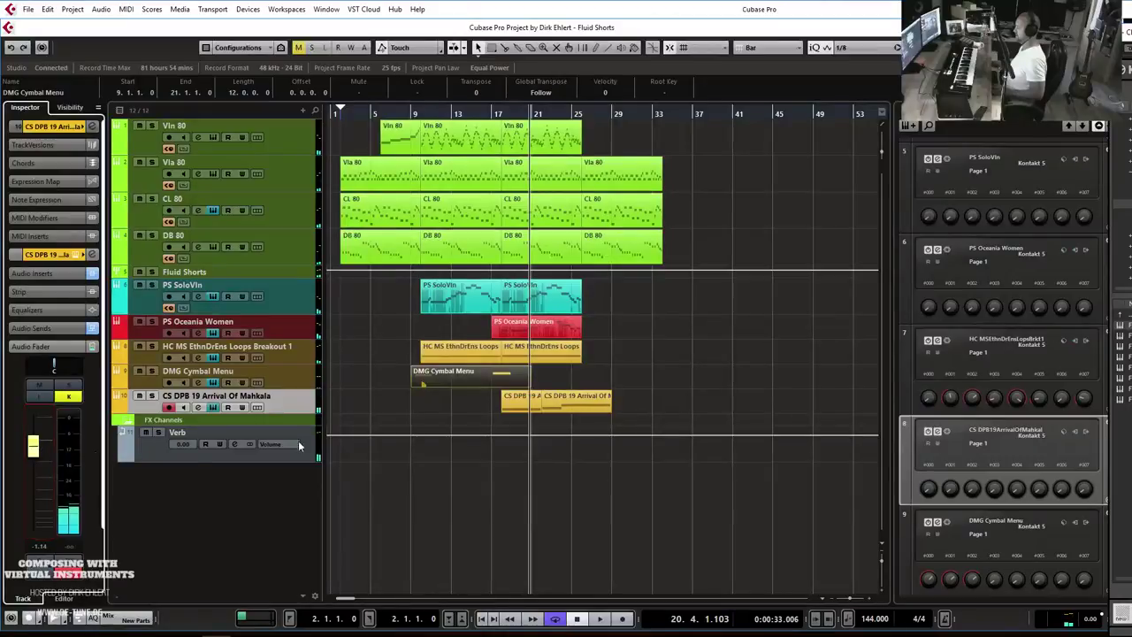
In MixConsole, select the HC MS through CS DPB 19 channels and switch off their sends
{"action": "key", "text": "F3"}
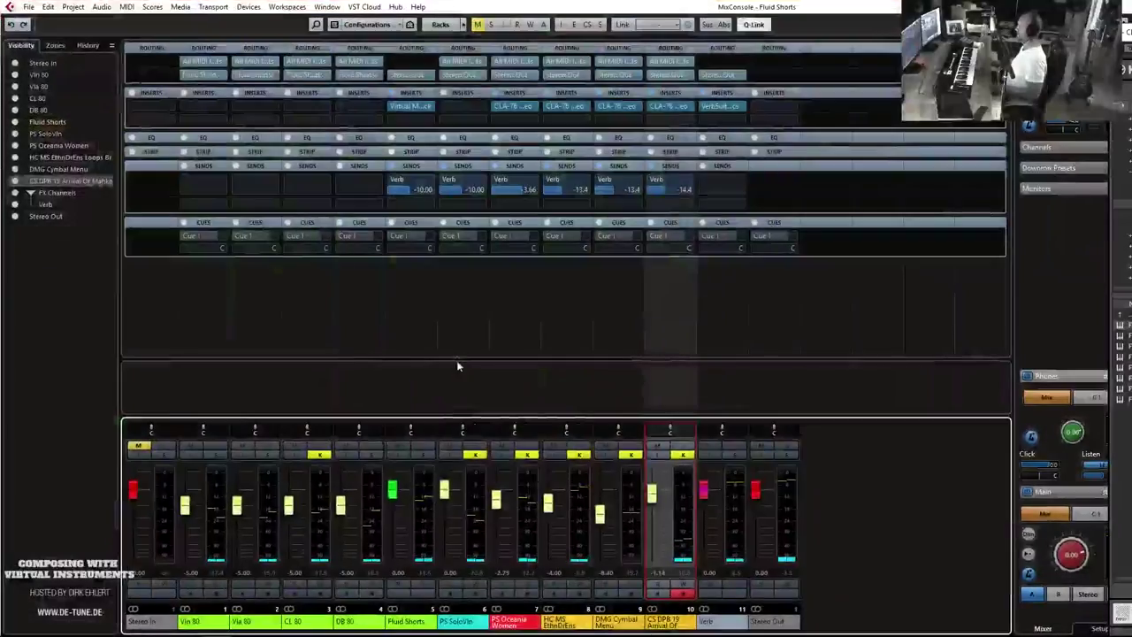
{"action": "left_click", "coordinate": [573, 559]}
{"action": "left_click", "coordinate": [682, 546], "text": "shift"}
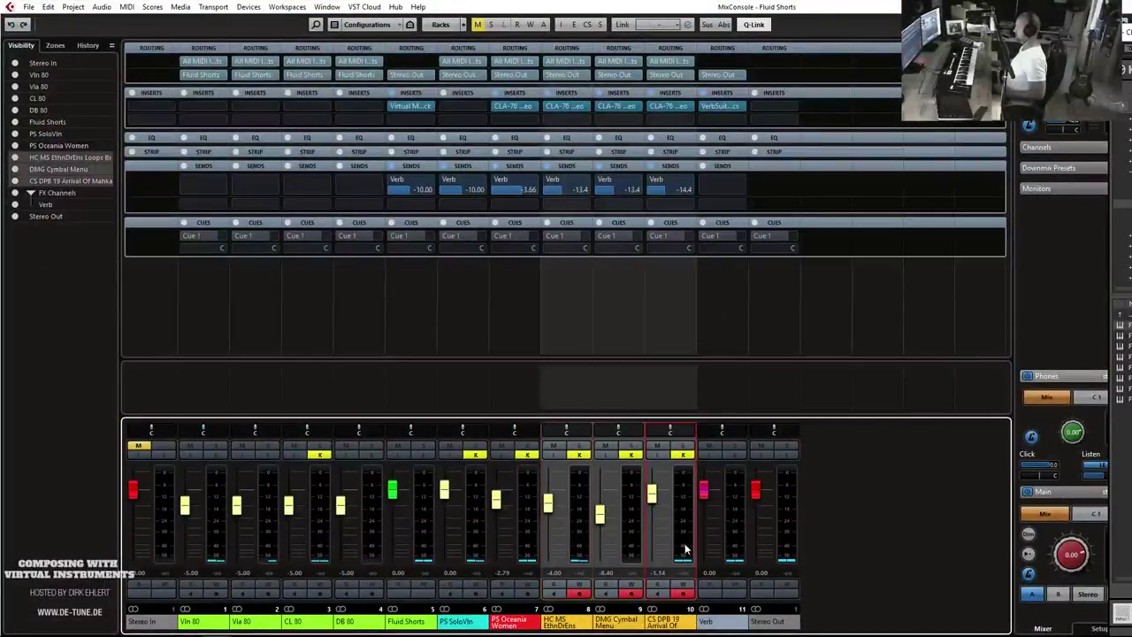
{"action": "left_click", "coordinate": [549, 181]}
Create a group channel named Perc fed by the selected channels and solo it
{"action": "right_click", "coordinate": [564, 557]}
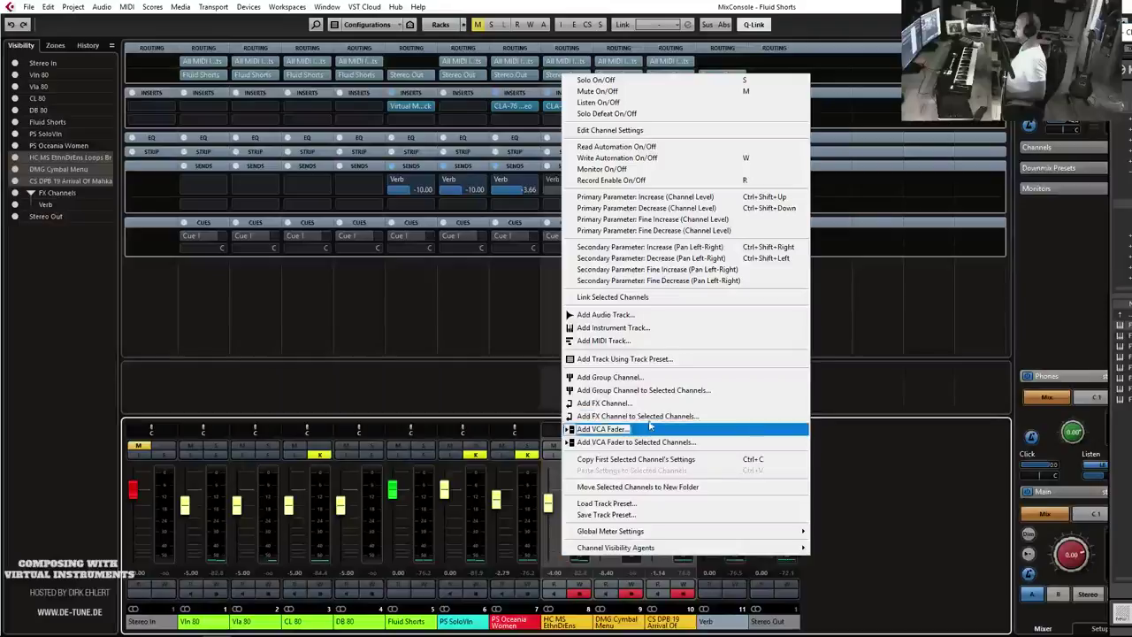
{"action": "left_click", "coordinate": [646, 389]}
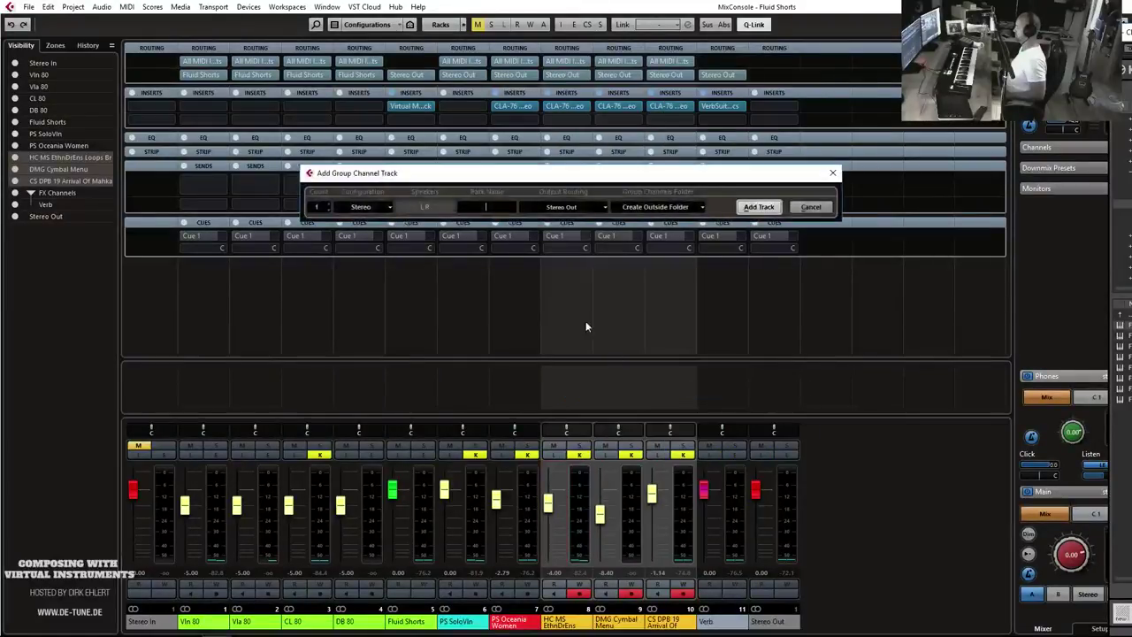
{"action": "type", "text": "Perc"}
{"action": "key", "text": "Return"}
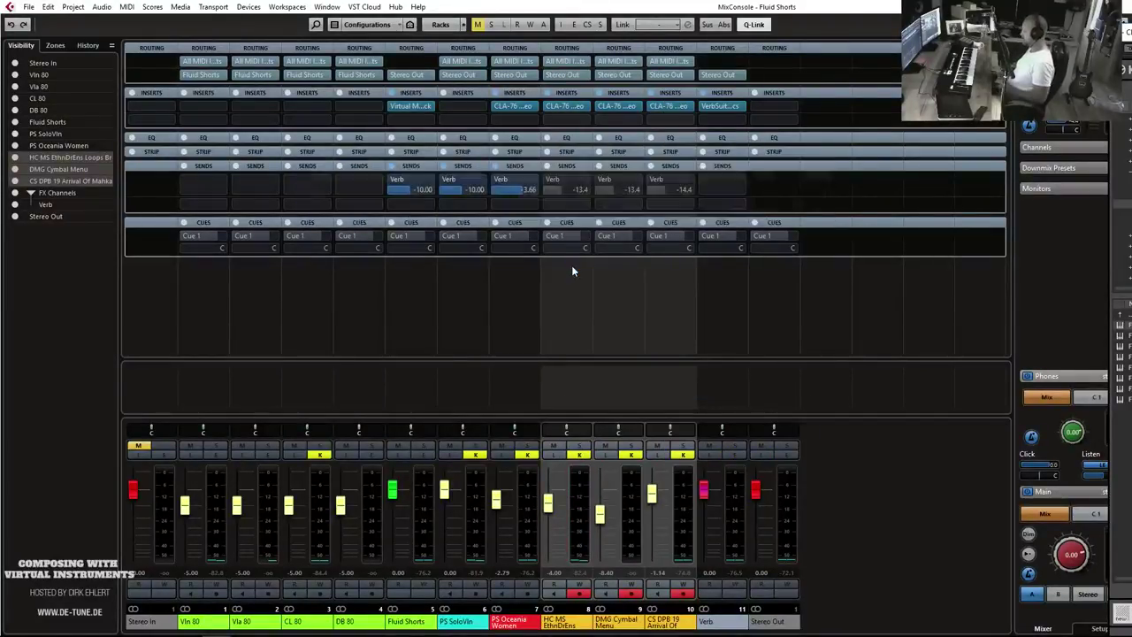
{"action": "left_click", "coordinate": [736, 446]}
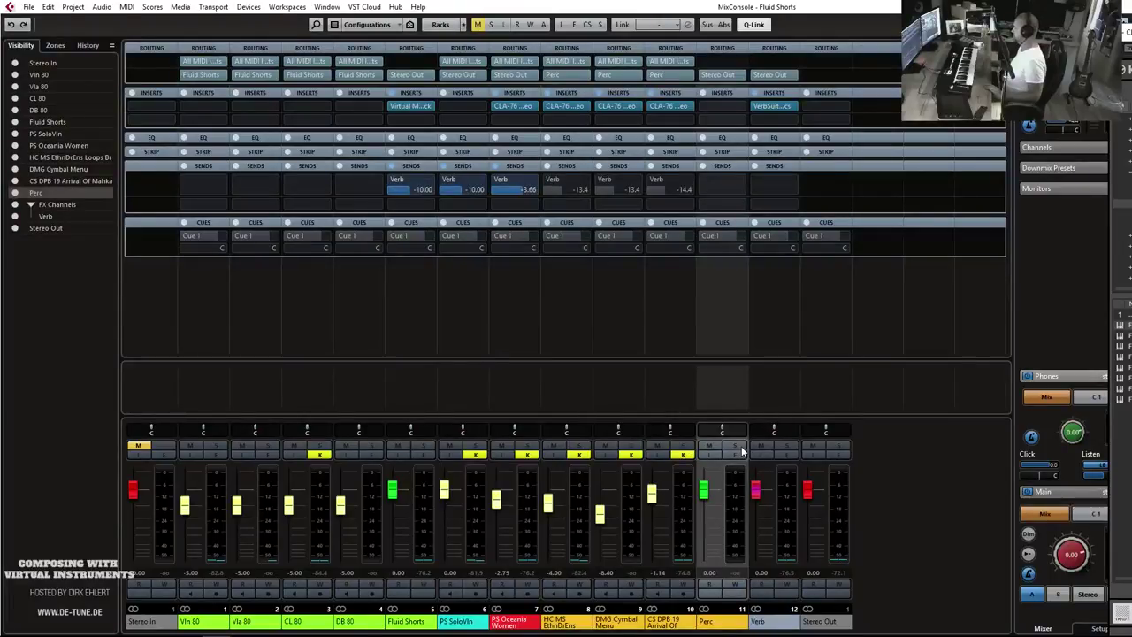
{"action": "left_click_drag", "start_coordinate": [738, 12], "coordinate": [1131, 71]}
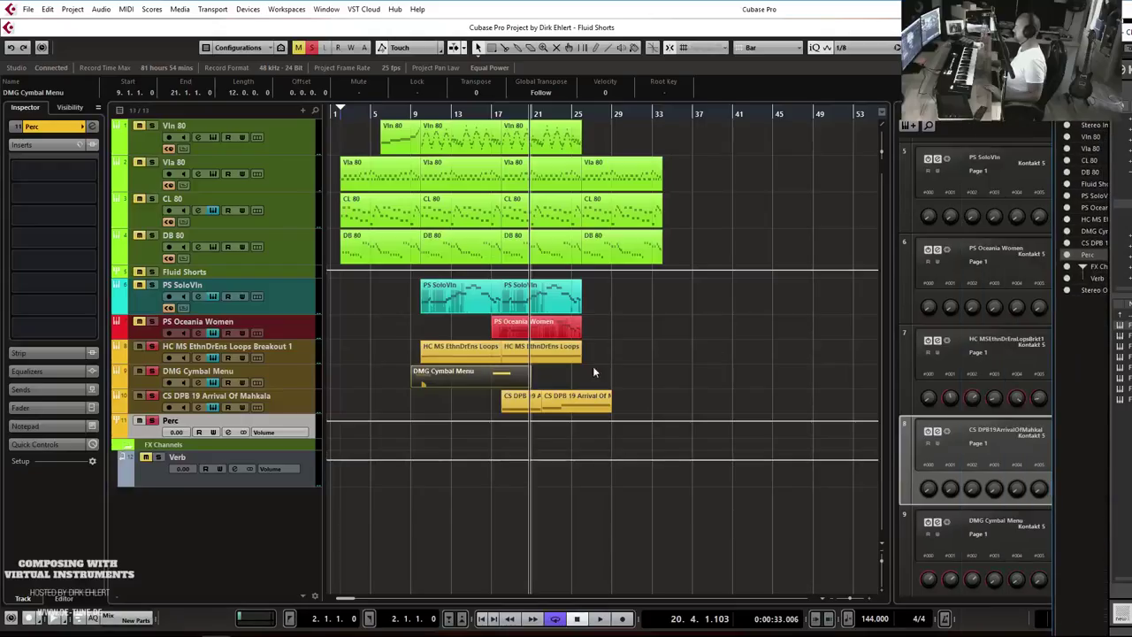
Set a bars 18–26 loop around the second HC MS part and play it back
{"action": "left_click", "coordinate": [531, 359]}
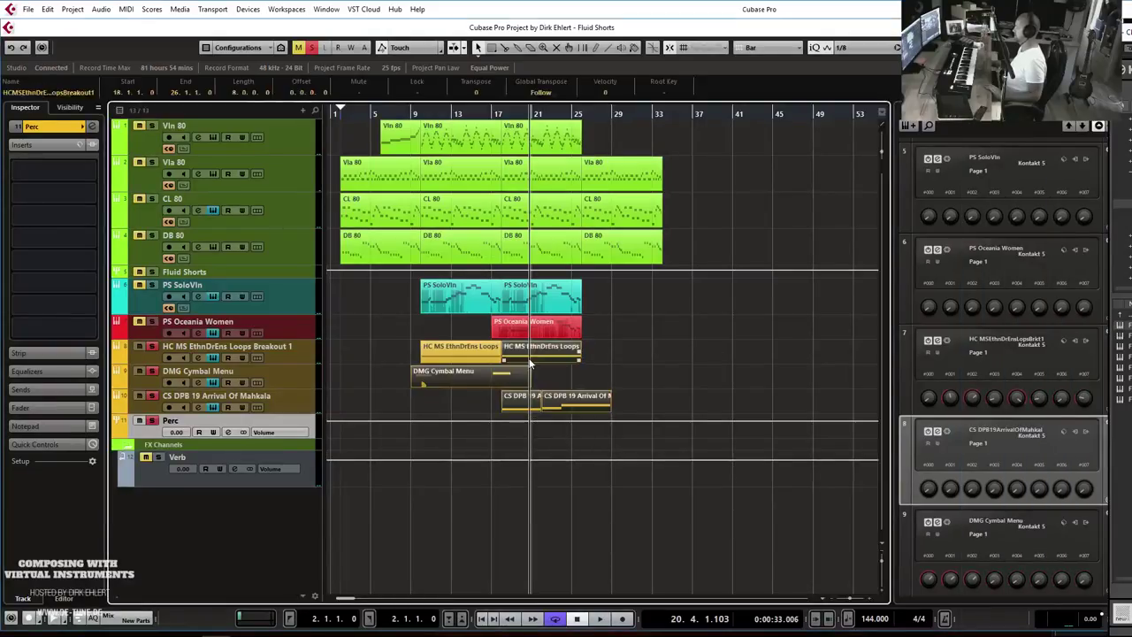
{"action": "left_click", "coordinate": [704, 344]}
{"action": "left_click", "coordinate": [550, 357]}
{"action": "key", "text": "p"}
{"action": "key", "text": "space"}
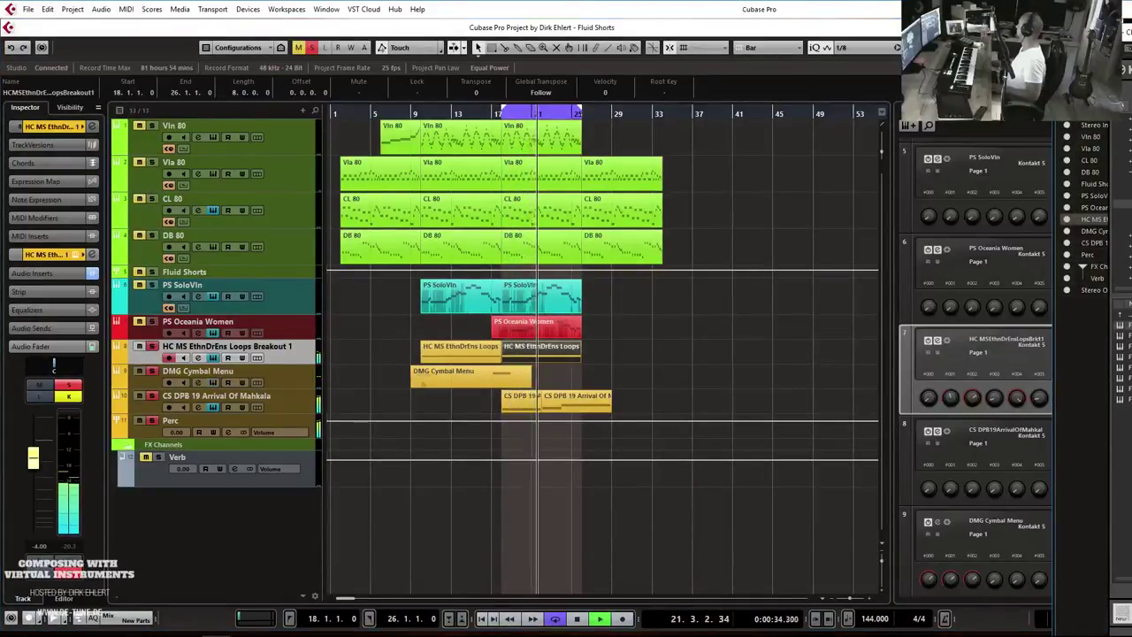
{"action": "key", "text": "F3"}
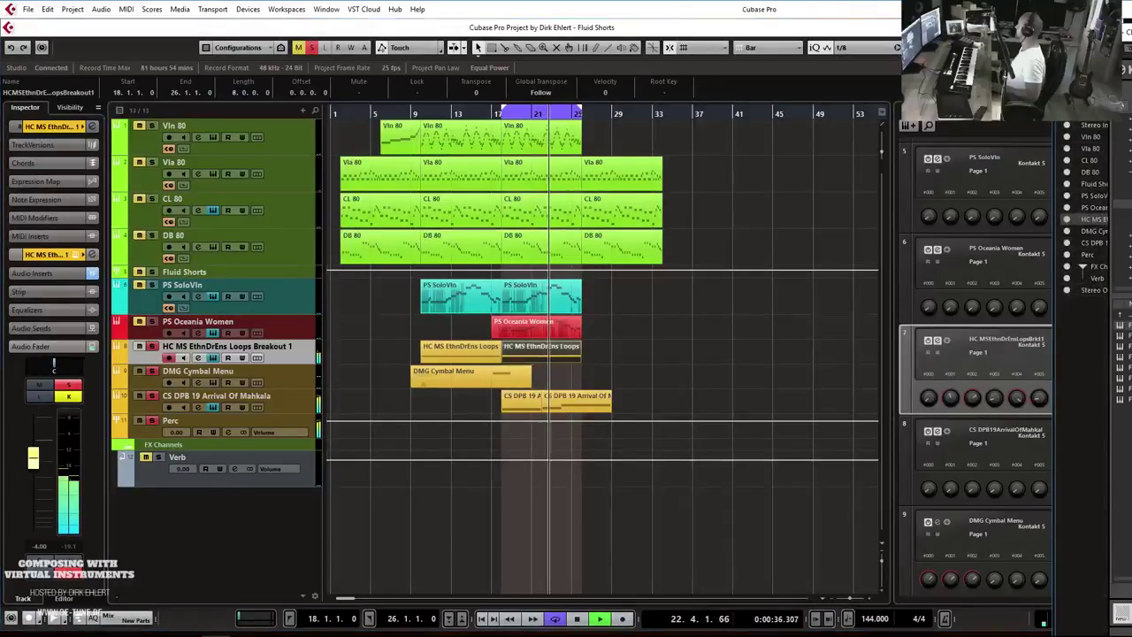
{"action": "key", "text": "F3"}
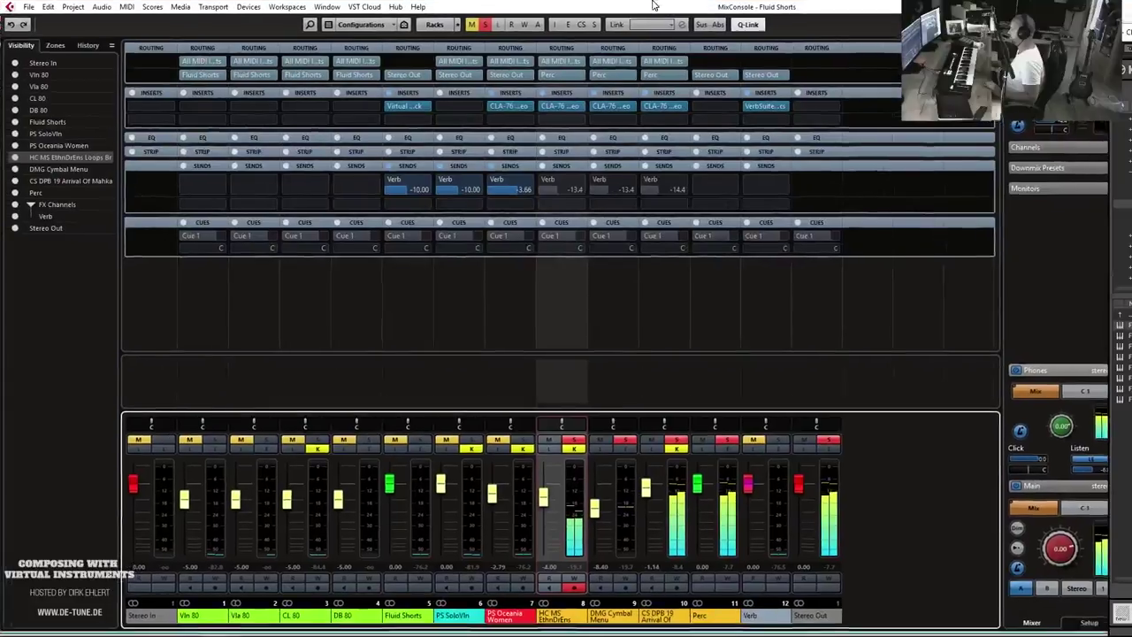
Load Slate's VBC FG-Grey from Dynamics > Slate into Perc's first insert slot
{"action": "left_click", "coordinate": [724, 103]}
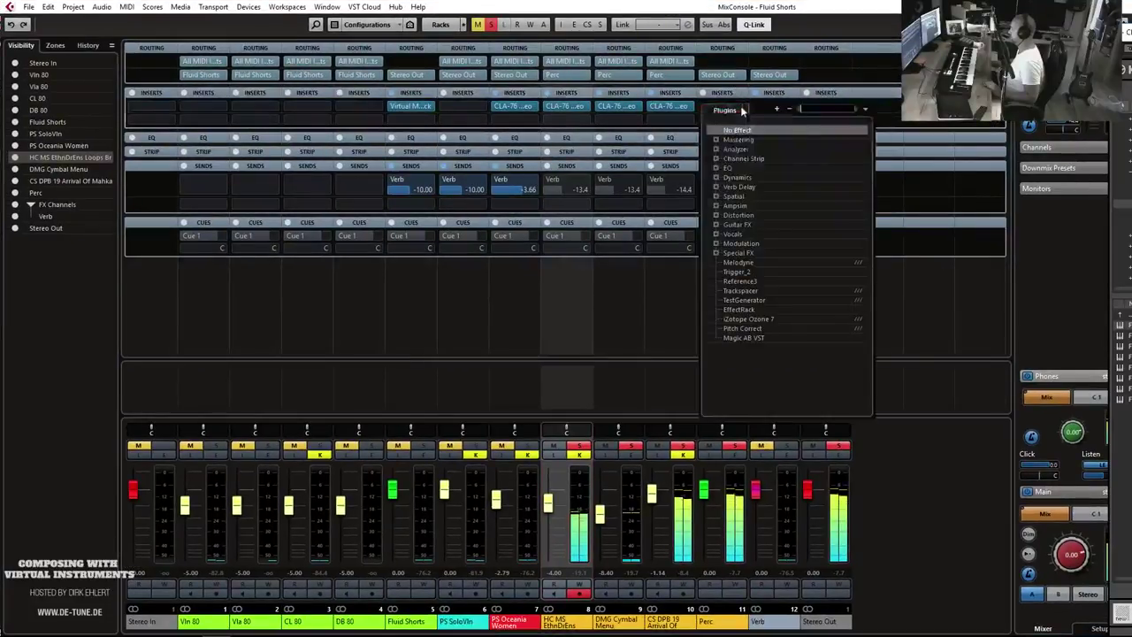
{"action": "left_click", "coordinate": [718, 178]}
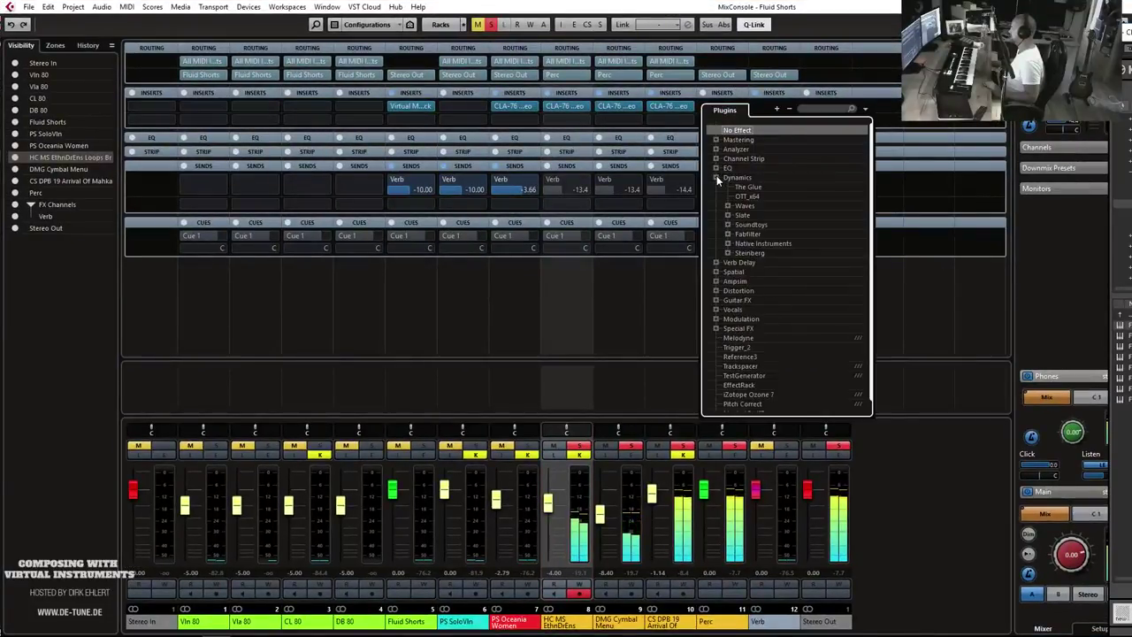
{"action": "left_click", "coordinate": [728, 215]}
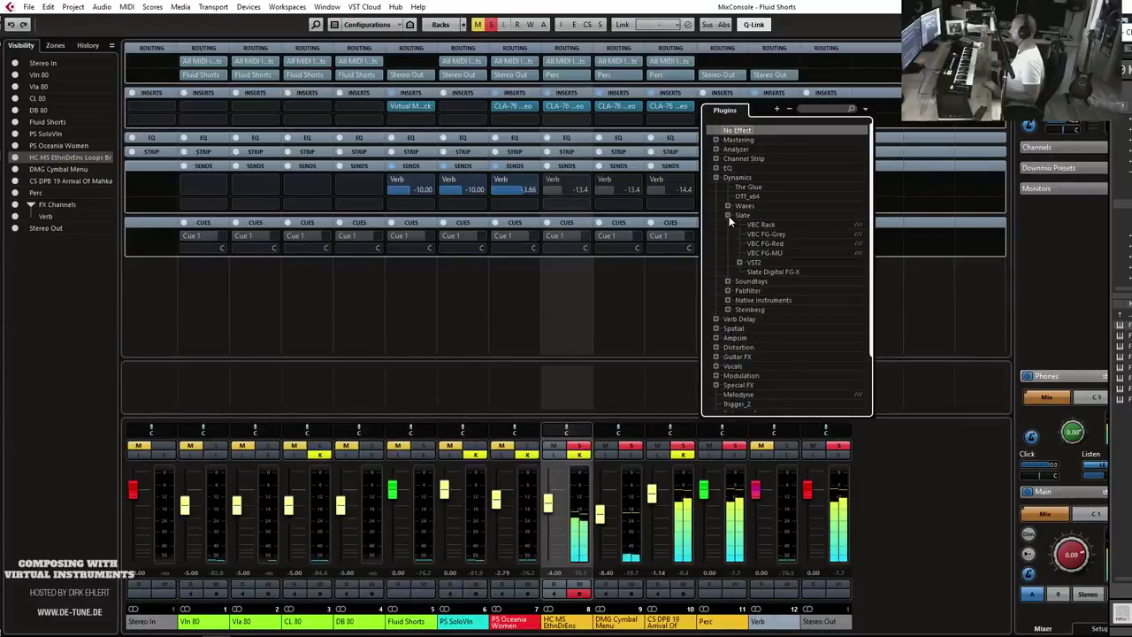
{"action": "left_click", "coordinate": [698, 28]}
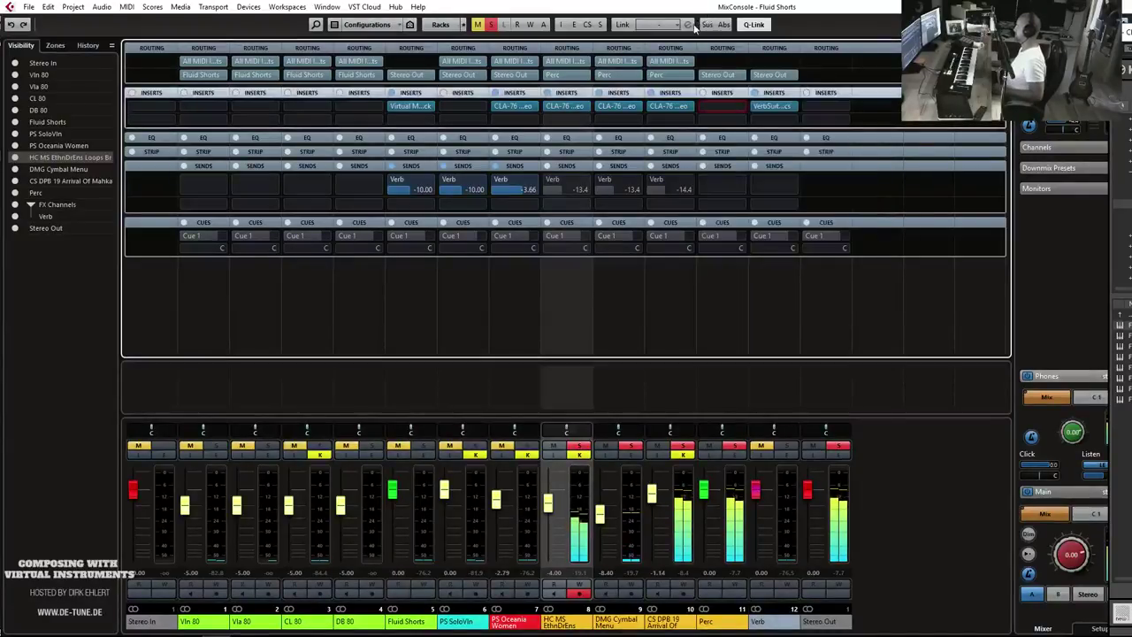
{"action": "left_click", "coordinate": [742, 107]}
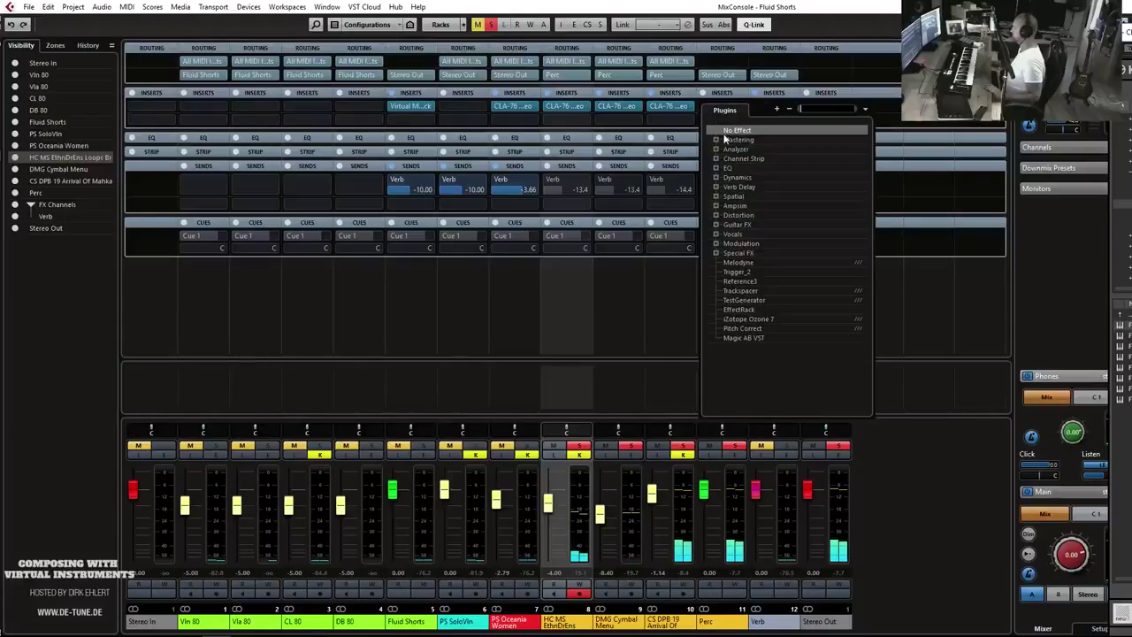
{"action": "left_click", "coordinate": [717, 177]}
{"action": "left_click", "coordinate": [728, 215]}
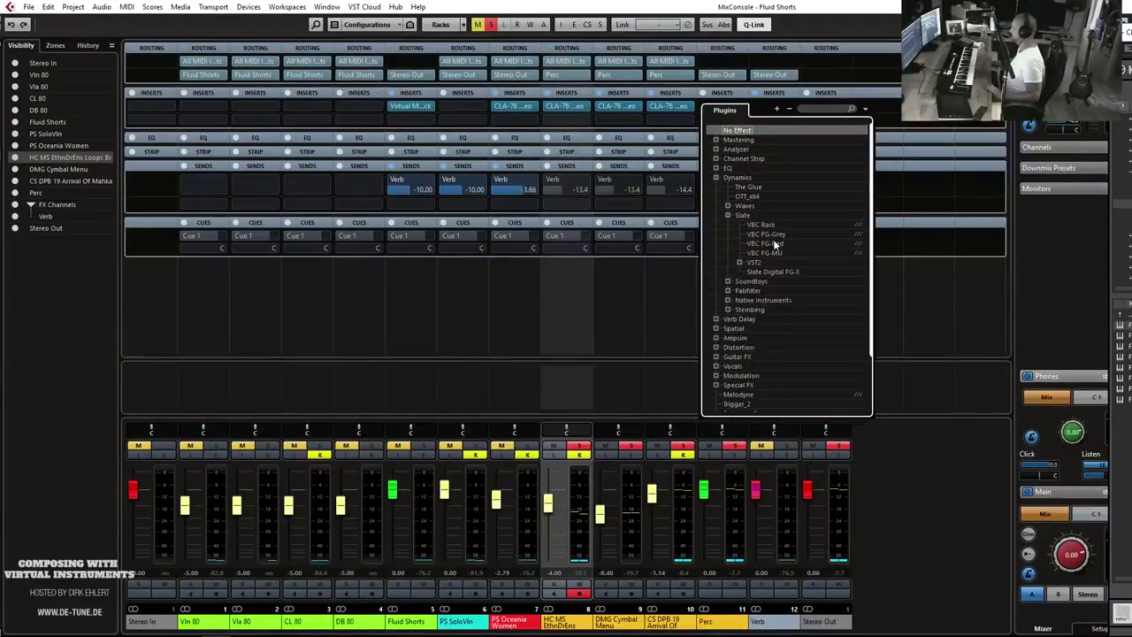
{"action": "left_click", "coordinate": [780, 233]}
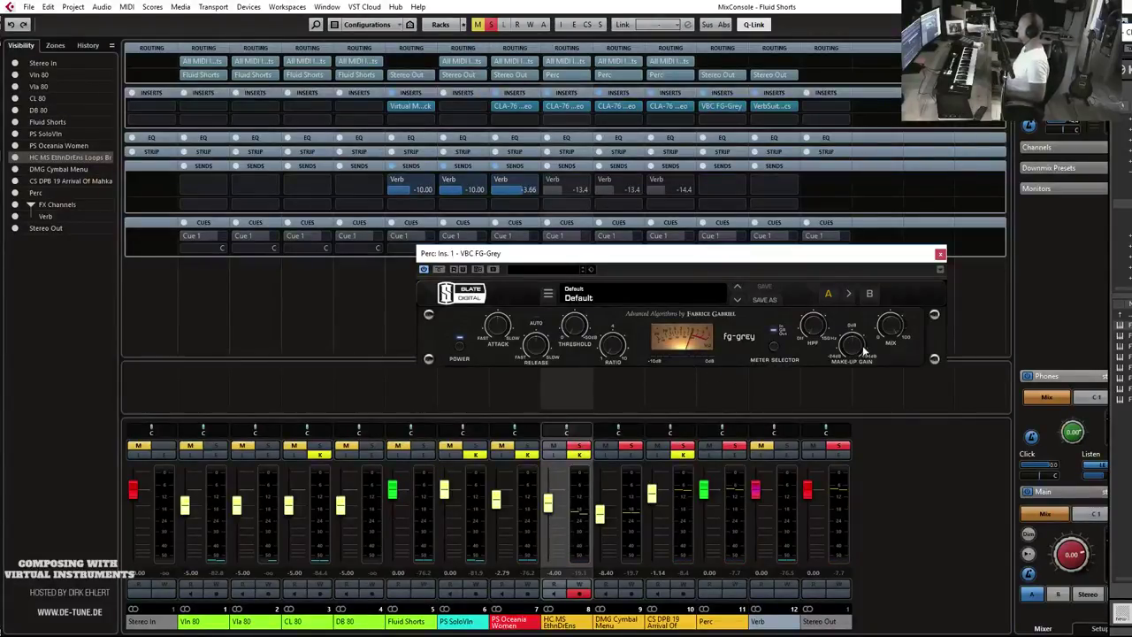
Set the compressor release to 0.4, threshold to about -12.3 dB, and mix to 51%
{"action": "mouse_move", "coordinate": [501, 330]}
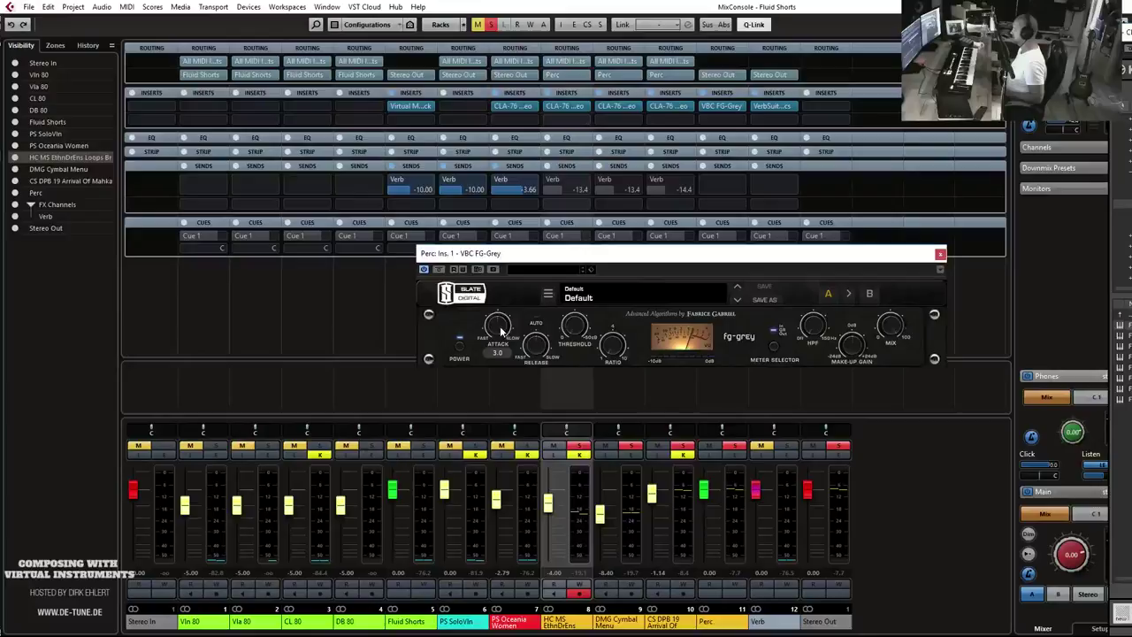
{"action": "left_click_drag", "start_coordinate": [534, 346], "coordinate": [537, 387]}
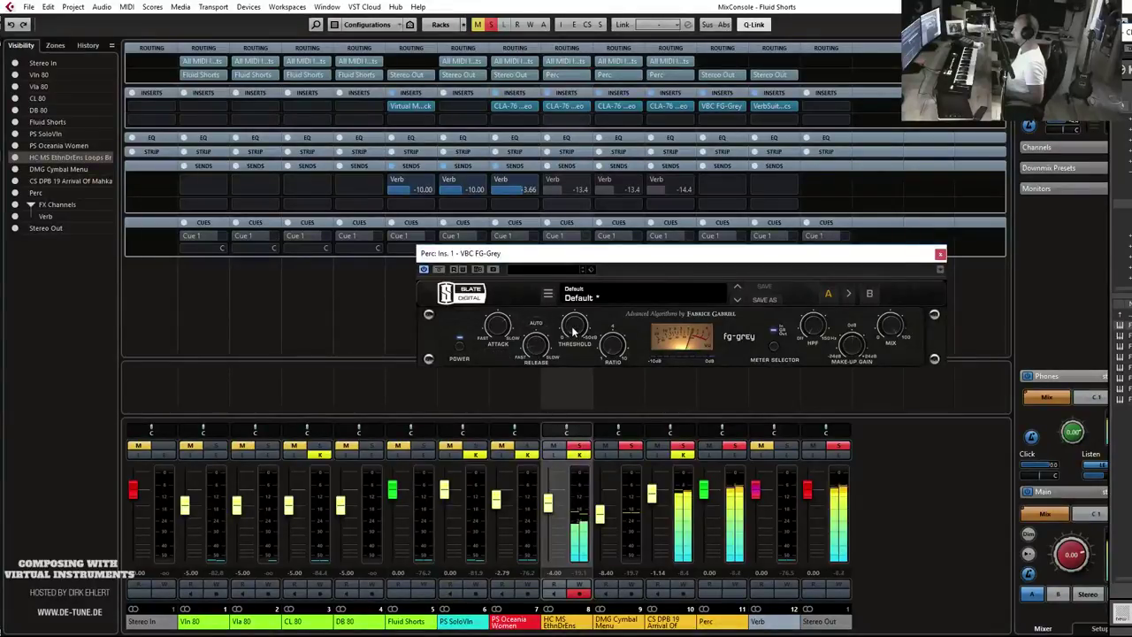
{"action": "mouse_move", "coordinate": [610, 341]}
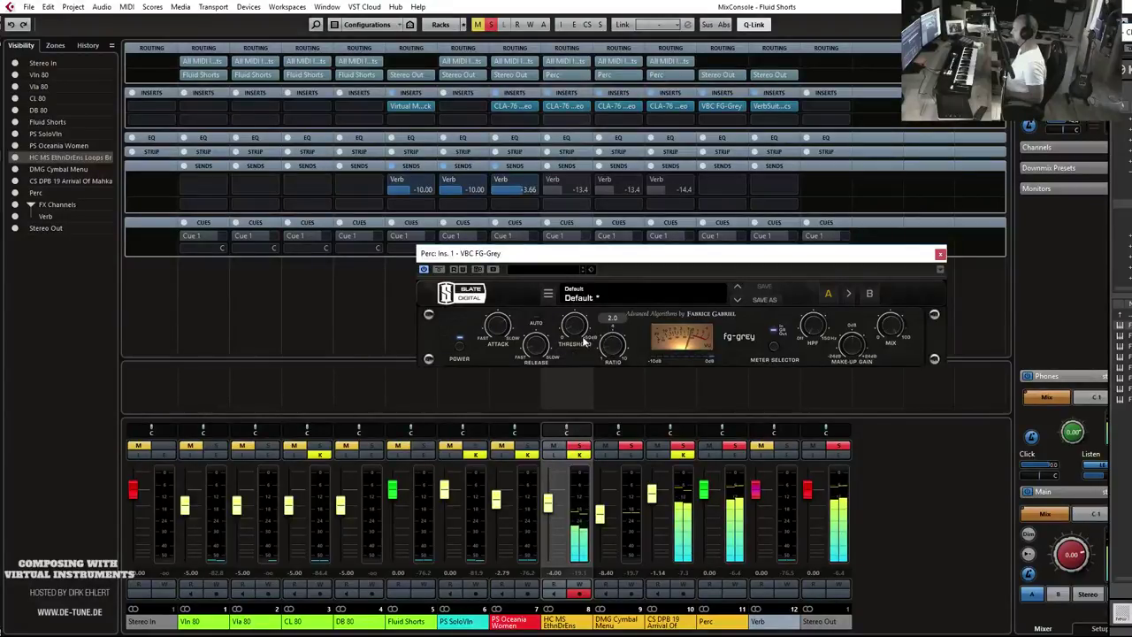
{"action": "left_click_drag", "start_coordinate": [572, 322], "coordinate": [573, 313]}
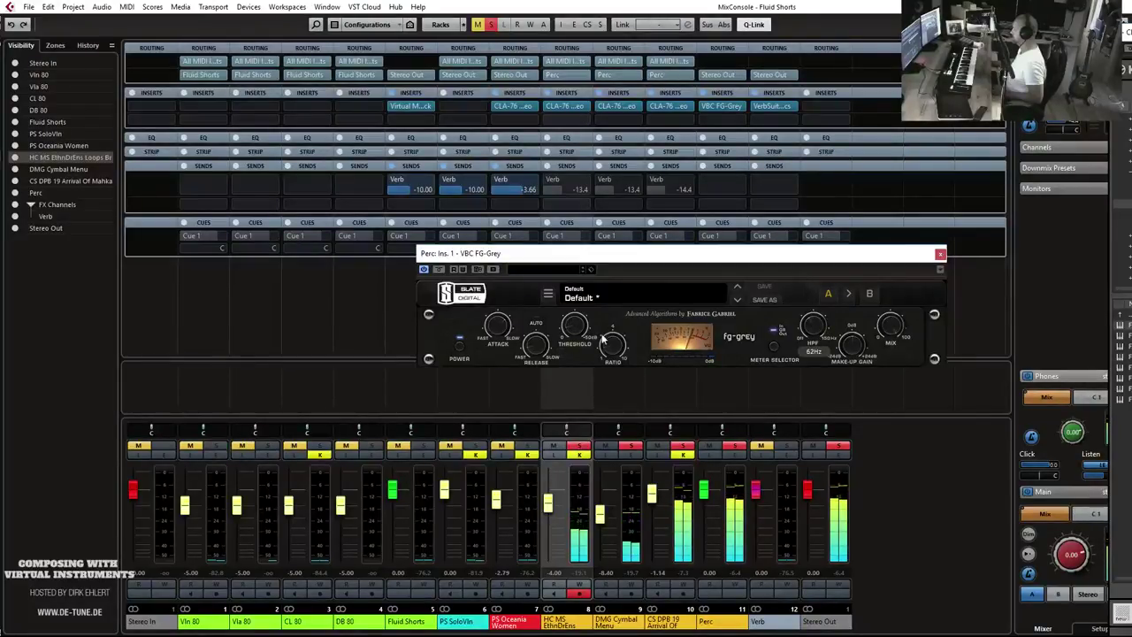
{"action": "left_click_drag", "start_coordinate": [569, 326], "coordinate": [571, 319]}
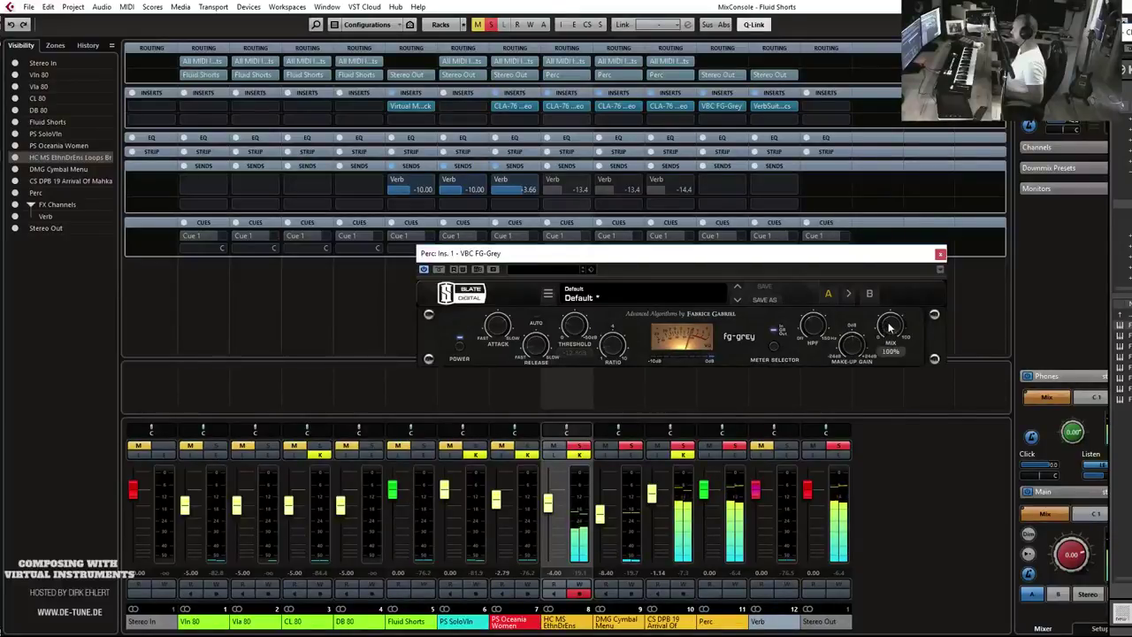
{"action": "left_click_drag", "start_coordinate": [917, 430], "coordinate": [916, 428]}
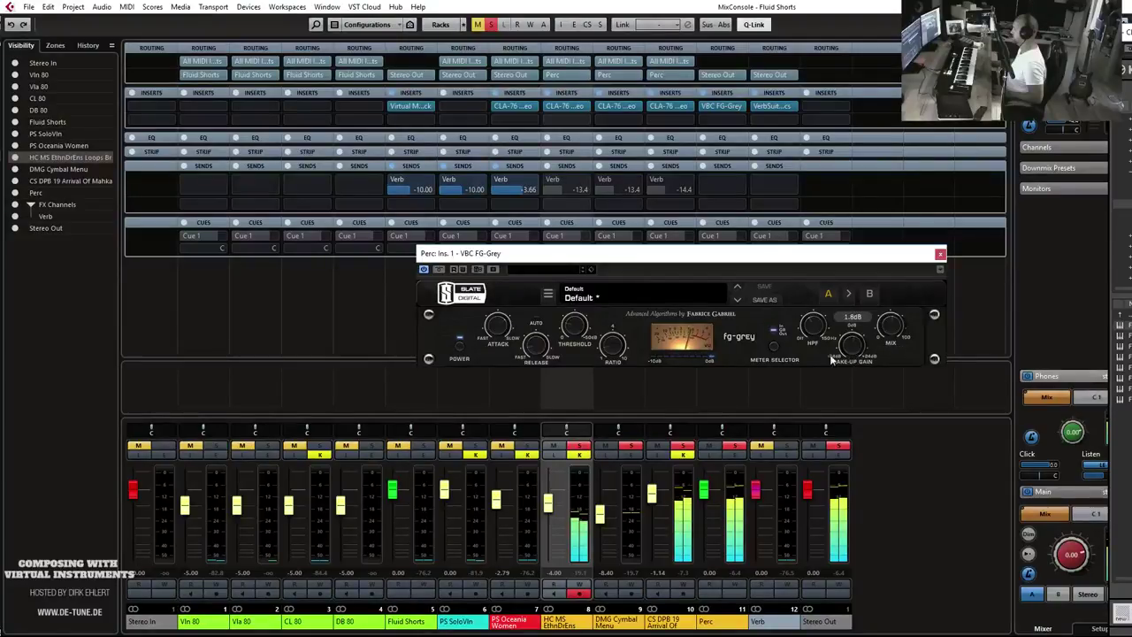
Raise the compressor ratio to 4.0, comparing against bypass before and after
{"action": "left_click", "coordinate": [438, 270]}
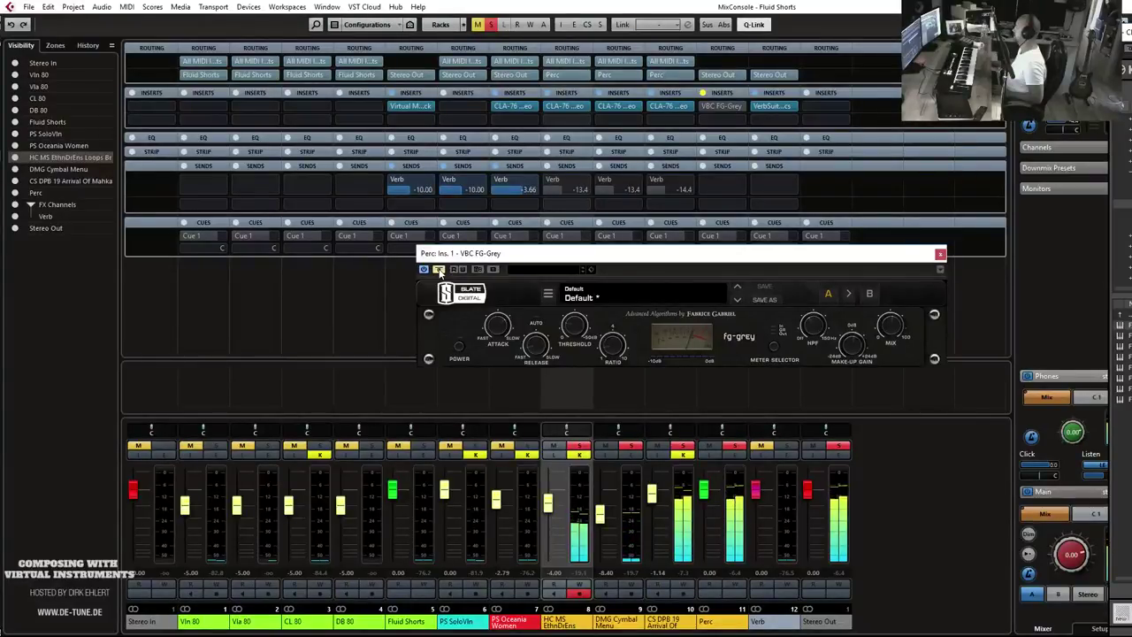
{"action": "left_click", "coordinate": [439, 270]}
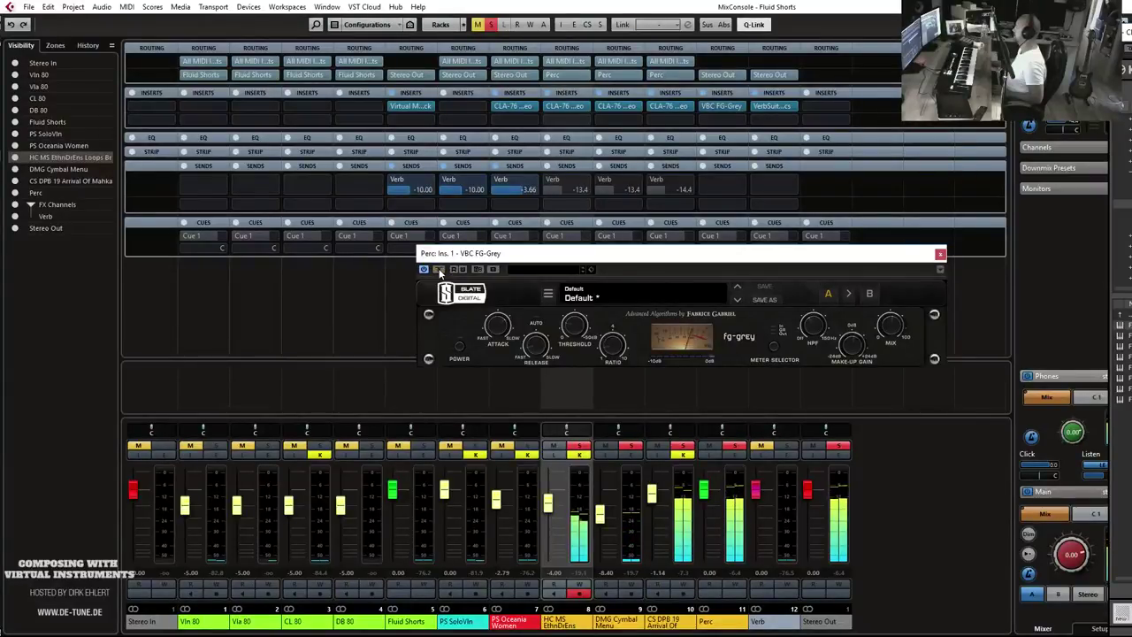
{"action": "left_click", "coordinate": [439, 270]}
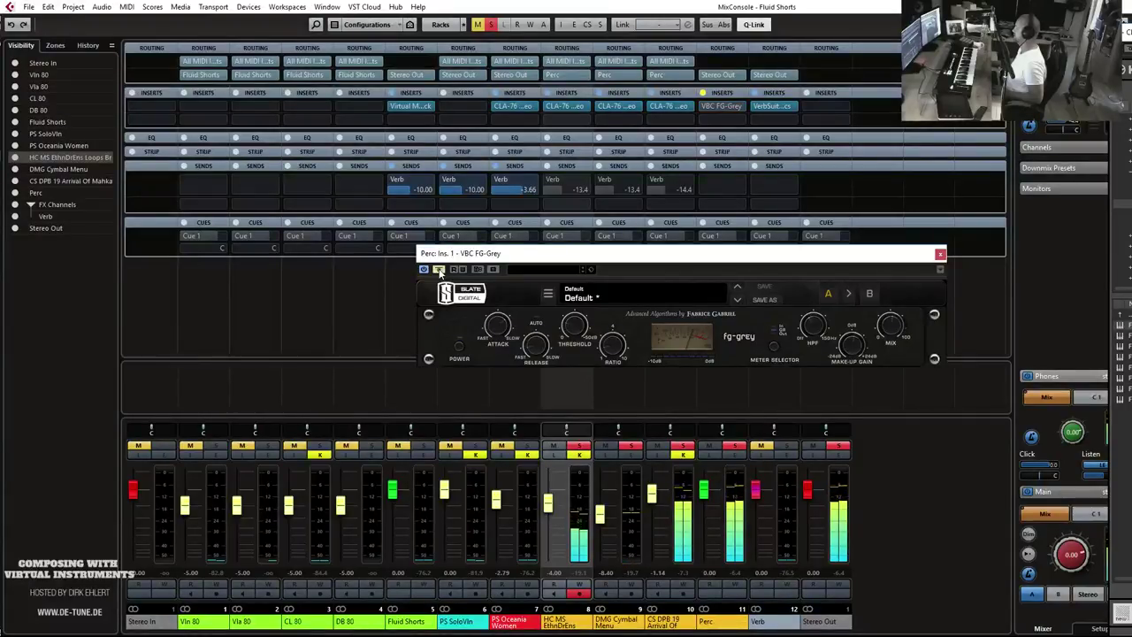
{"action": "left_click", "coordinate": [439, 270]}
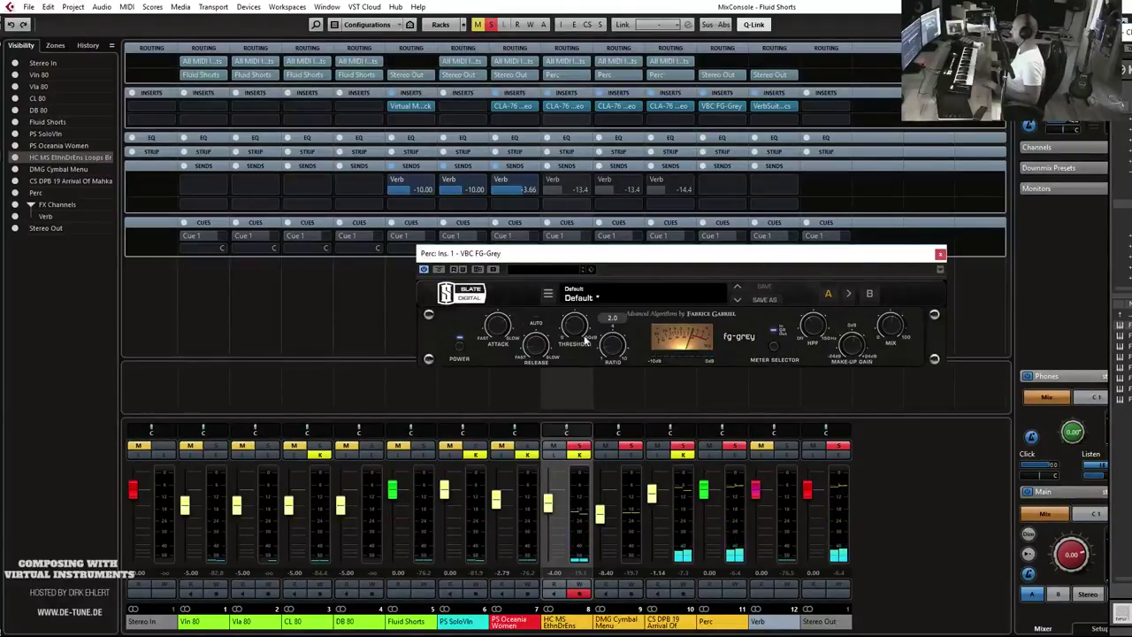
{"action": "left_click_drag", "start_coordinate": [615, 317], "coordinate": [615, 290]}
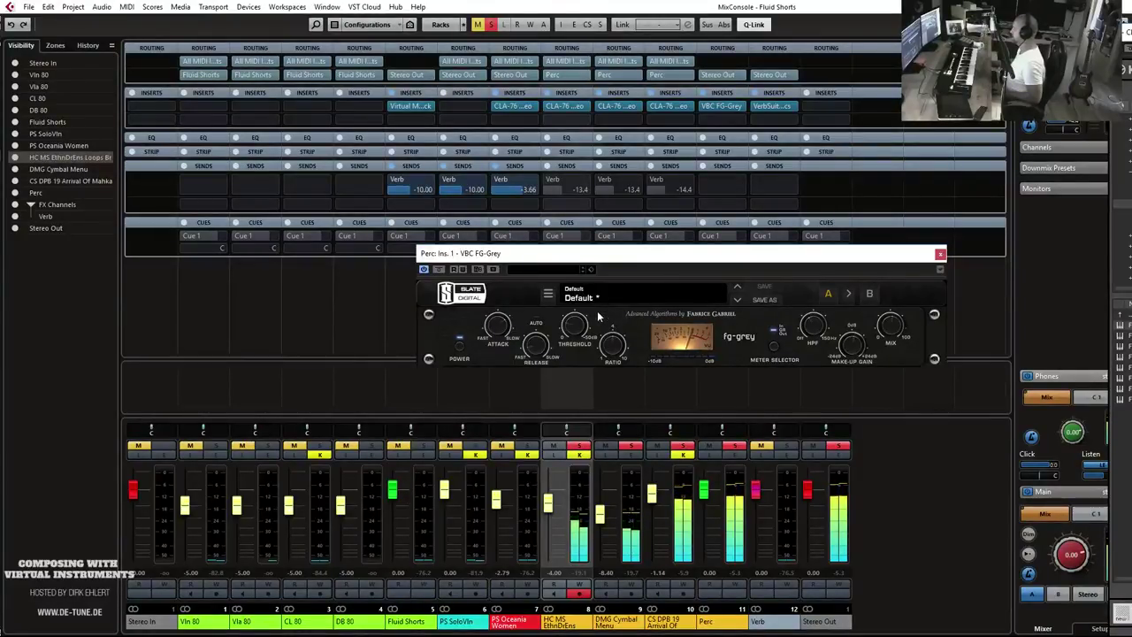
{"action": "mouse_move", "coordinate": [568, 328]}
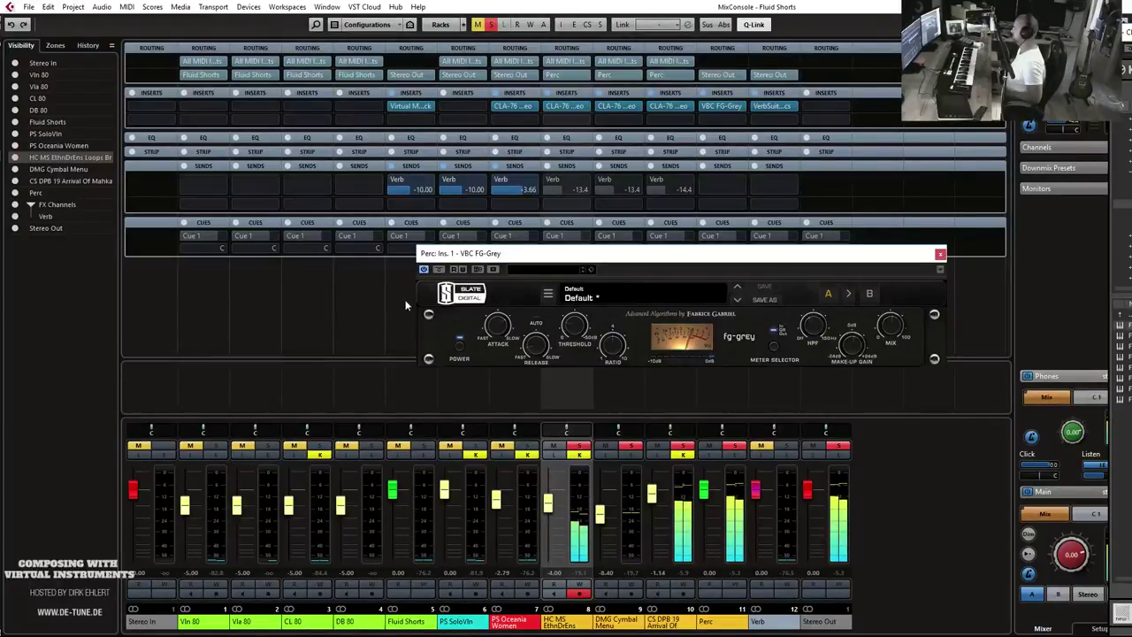
{"action": "left_click", "coordinate": [439, 270]}
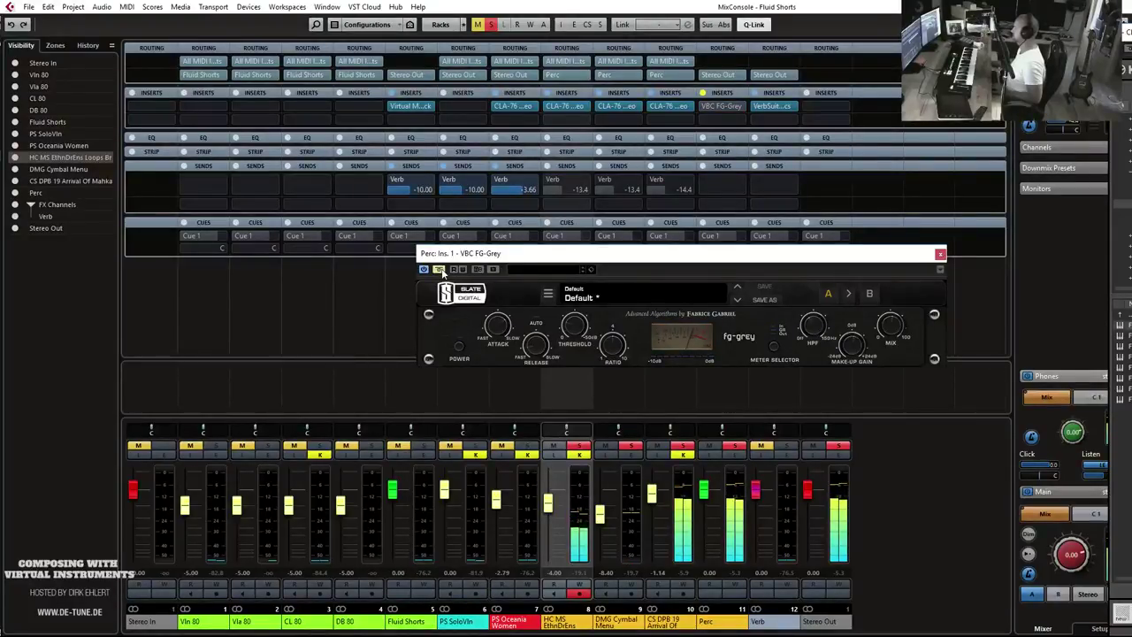
{"action": "left_click", "coordinate": [439, 270]}
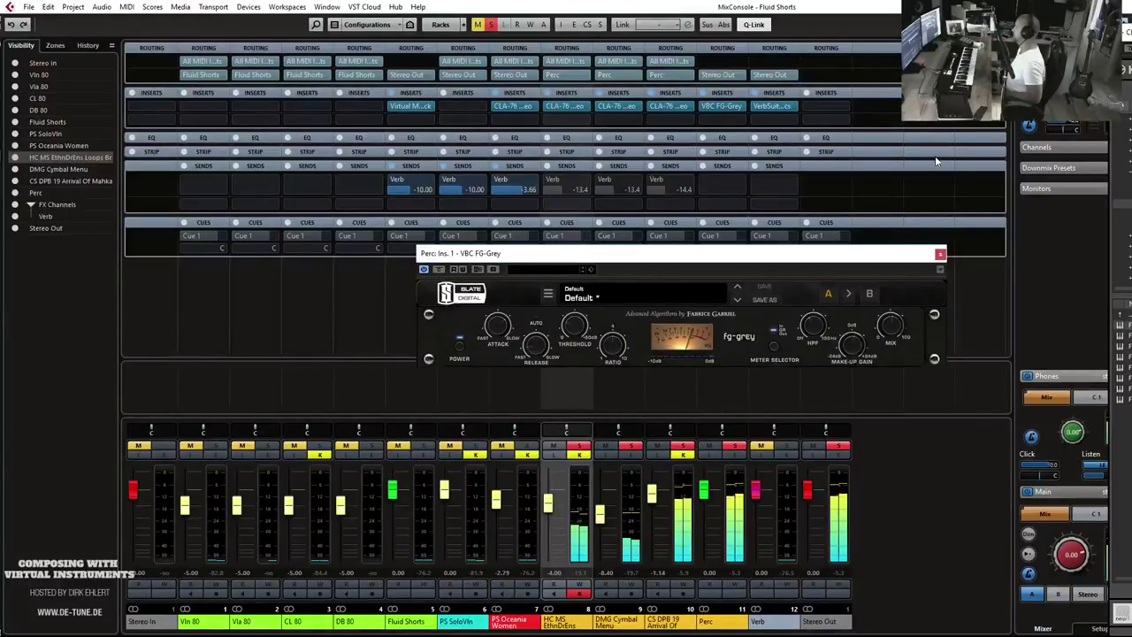
Close the compressor, clear all solos, and close MixConsole
{"action": "left_click", "coordinate": [941, 254]}
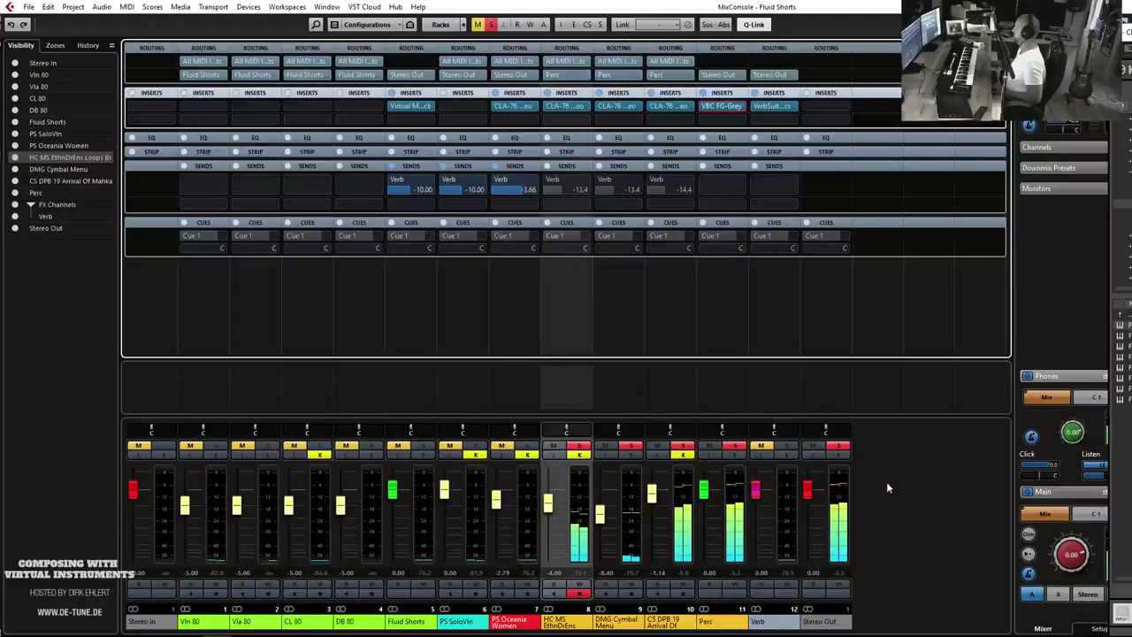
{"action": "left_click", "coordinate": [910, 489]}
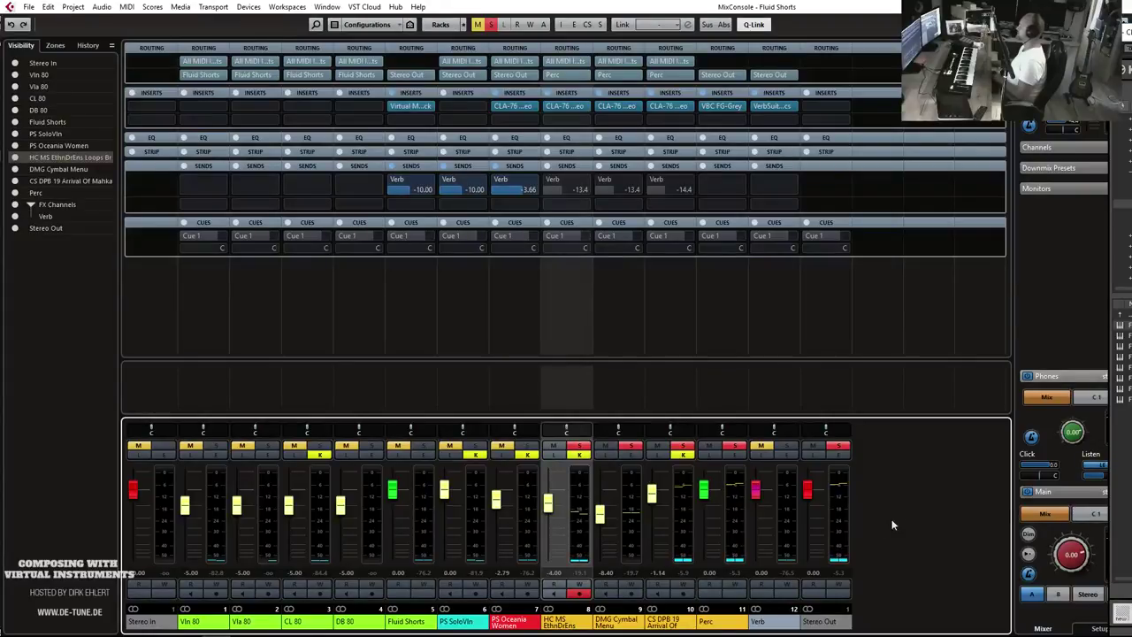
{"action": "left_click", "coordinate": [840, 447]}
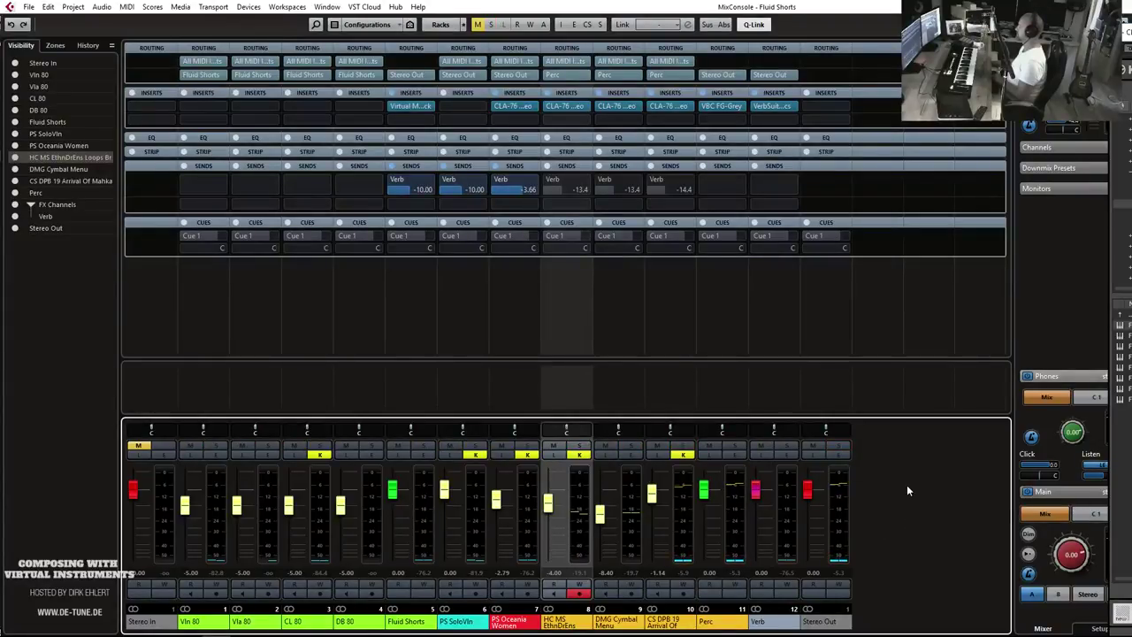
{"action": "key", "text": "F3"}
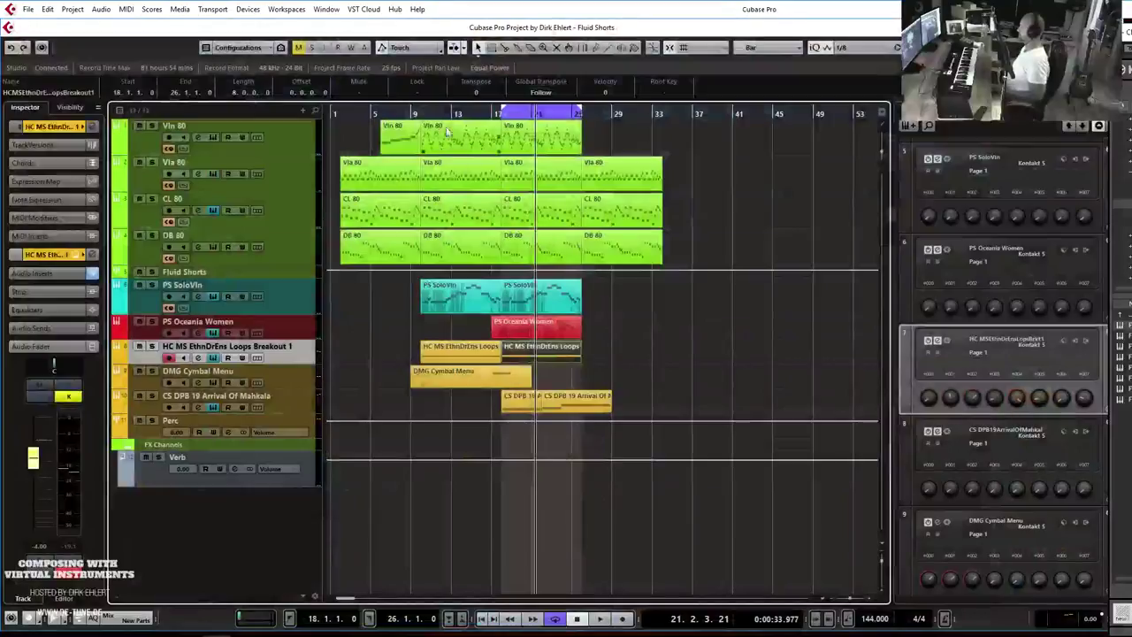
Play from bar 8, raise PS SoloVln's Verb send to -8.89, and show CS DPB 19's fader
{"action": "left_click", "coordinate": [399, 115]}
{"action": "key", "text": "space"}
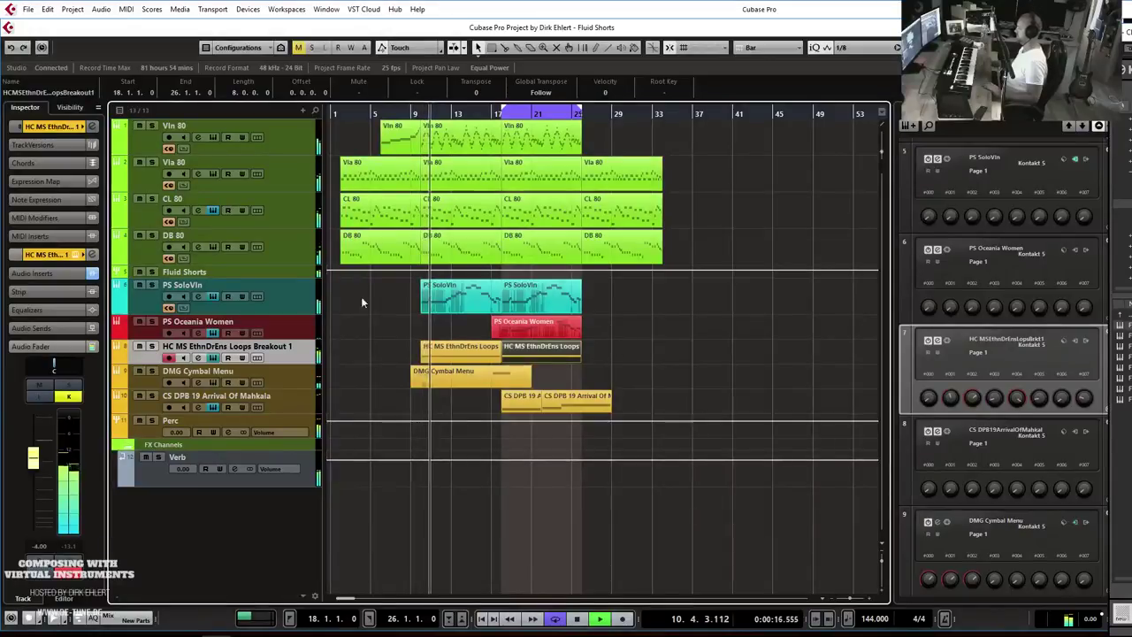
{"action": "left_click", "coordinate": [297, 302]}
{"action": "left_click", "coordinate": [35, 328]}
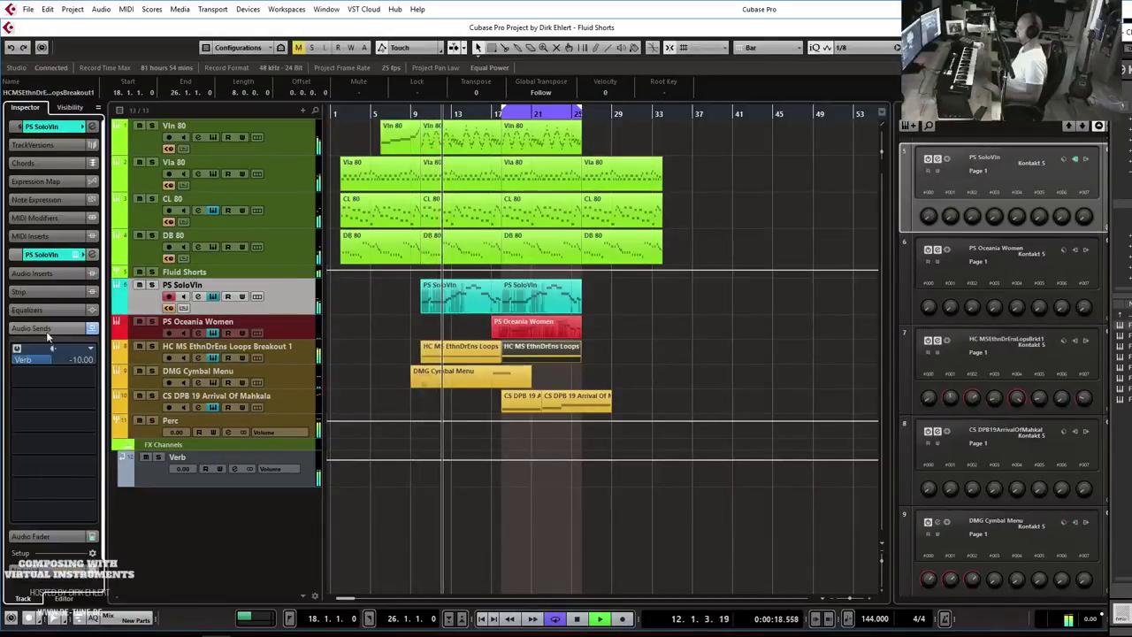
{"action": "left_click", "coordinate": [50, 360]}
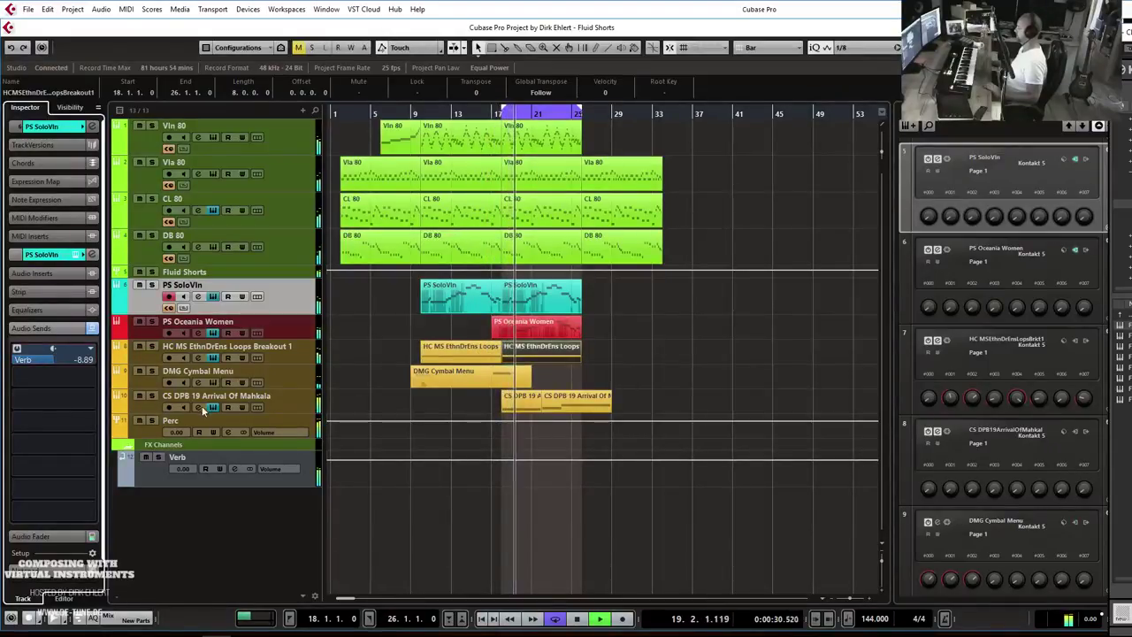
{"action": "left_click", "coordinate": [281, 403]}
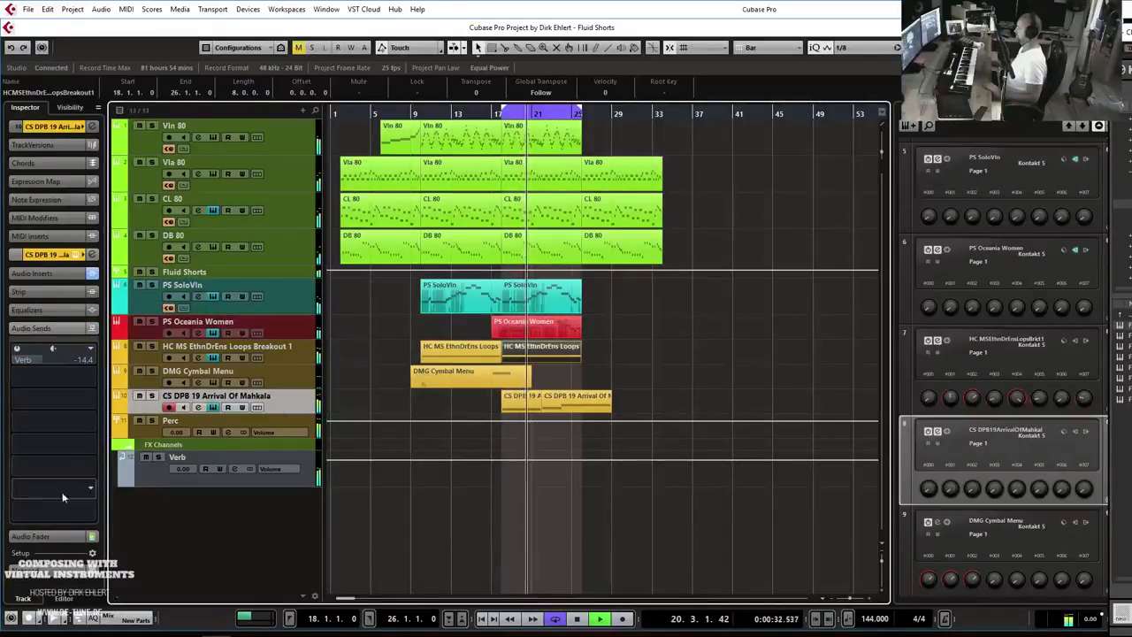
{"action": "left_click", "coordinate": [43, 534]}
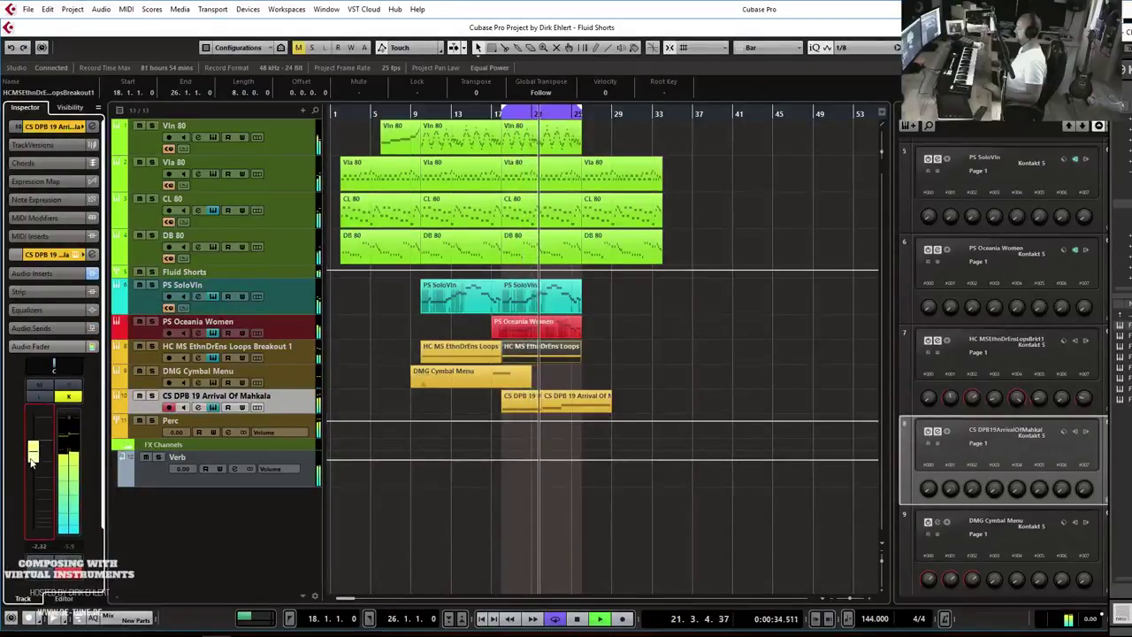
In the MixConsole, route the Perc channel's empty send to Verb, enabled at -13.6
{"action": "key", "text": "F3"}
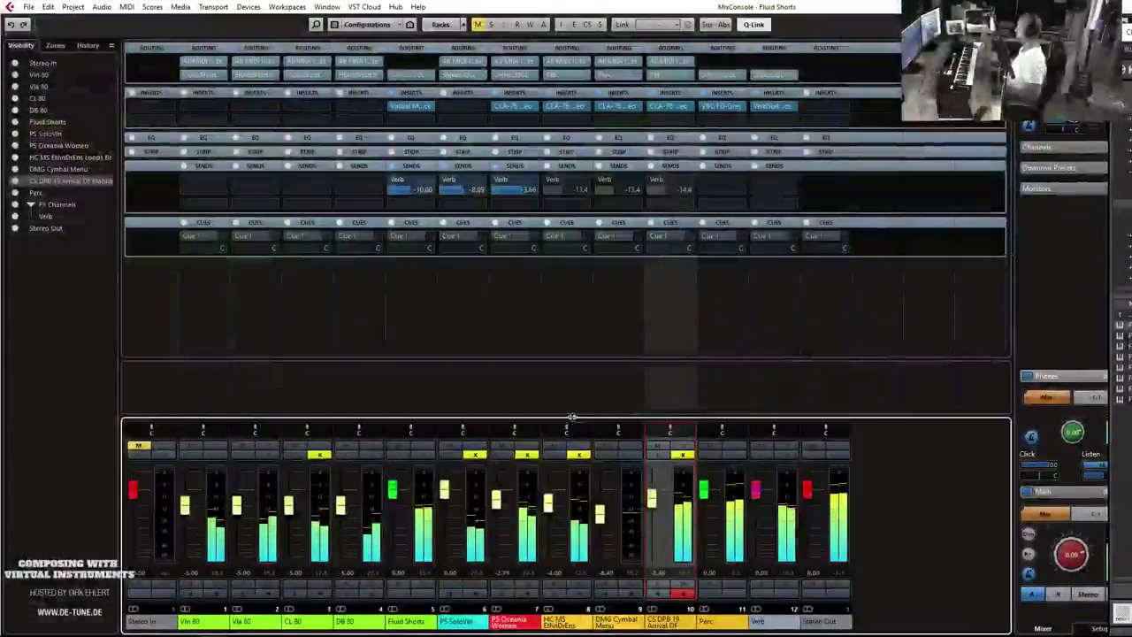
{"action": "left_click", "coordinate": [741, 186]}
{"action": "left_click", "coordinate": [742, 186]}
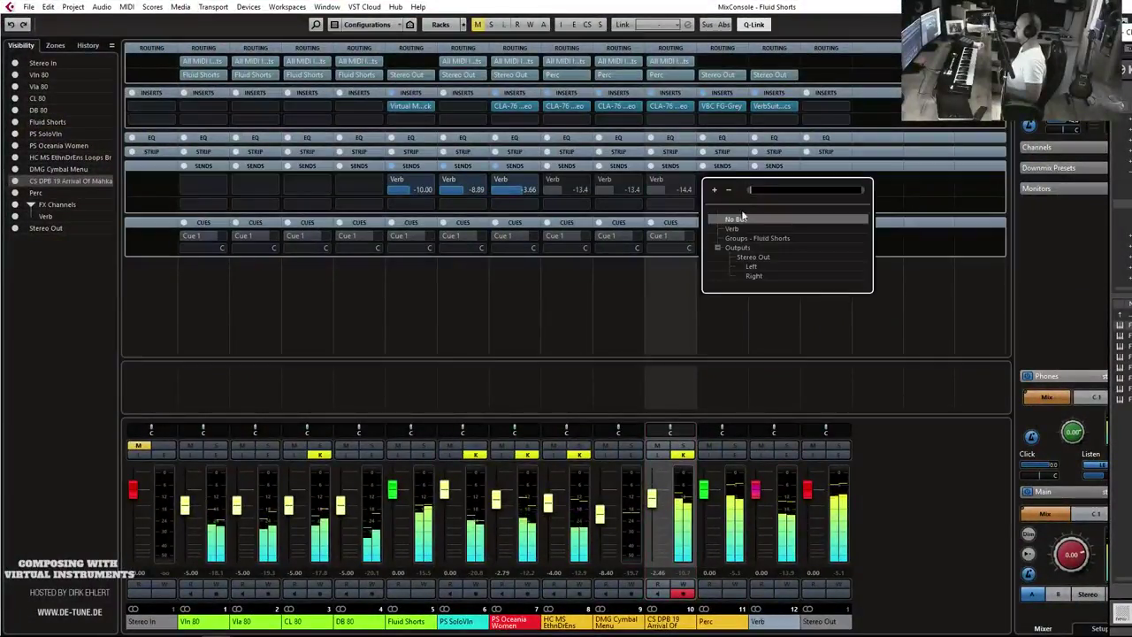
{"action": "left_click", "coordinate": [733, 229]}
{"action": "left_click", "coordinate": [712, 189]}
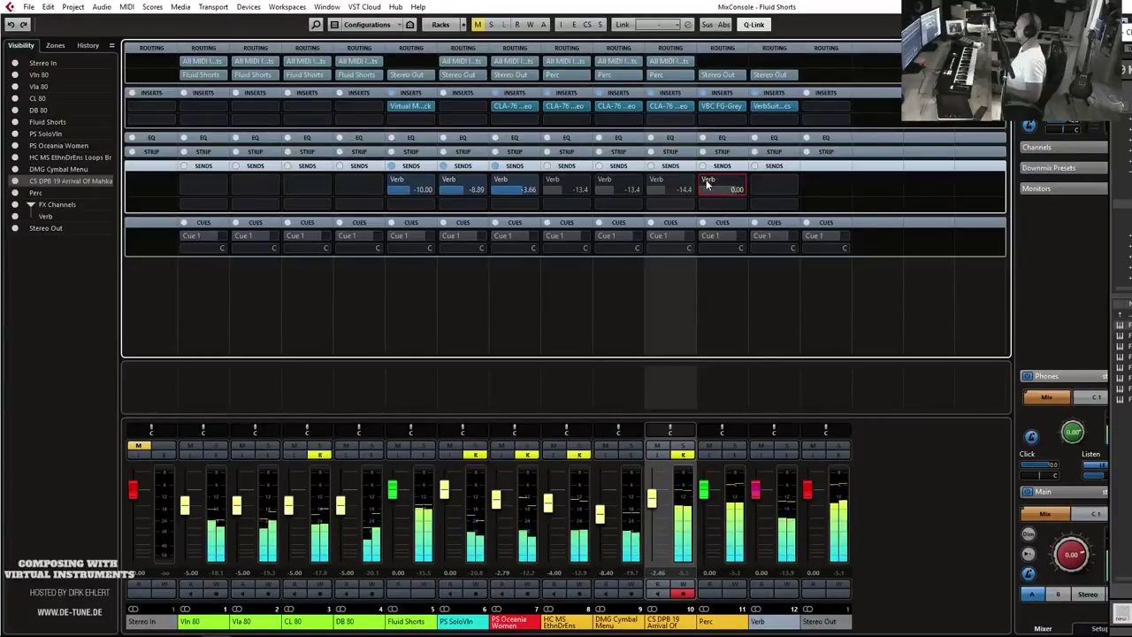
{"action": "left_click_drag", "start_coordinate": [727, 190], "coordinate": [708, 194]}
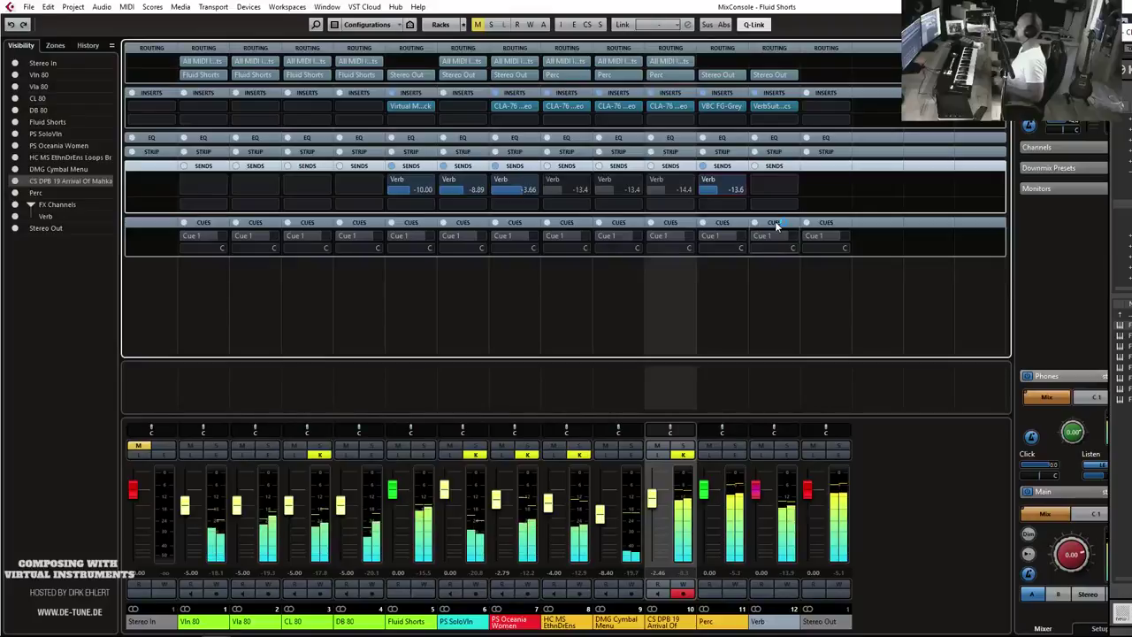
{"action": "left_click", "coordinate": [1098, 7]}
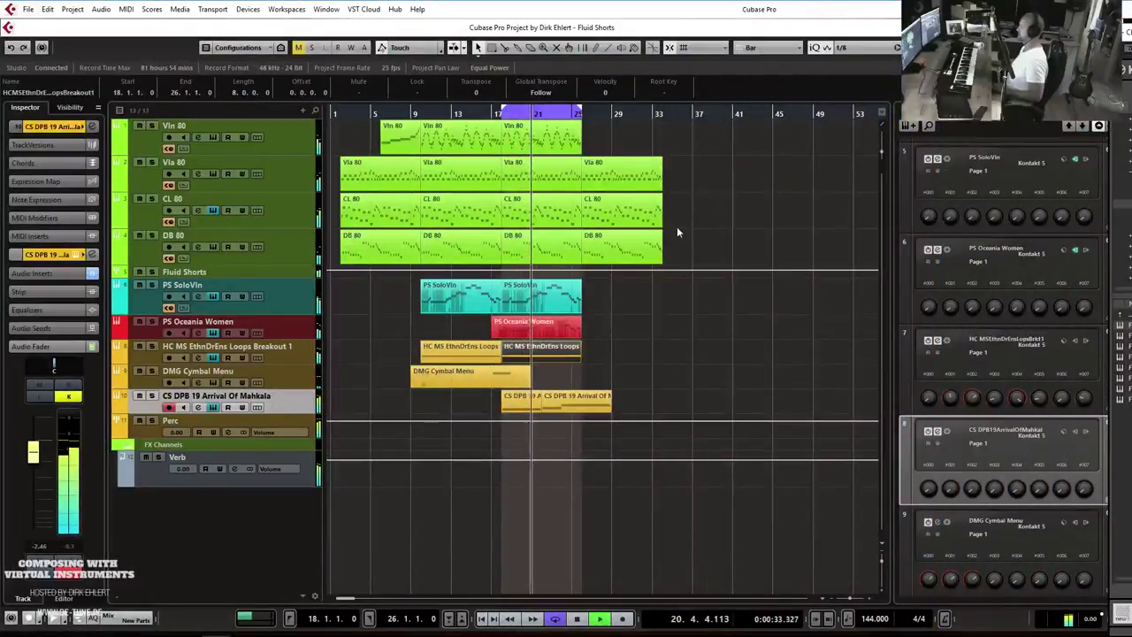
Restart playback from around bar 17 and zoom out to see the whole arrangement
{"action": "left_click", "coordinate": [491, 111]}
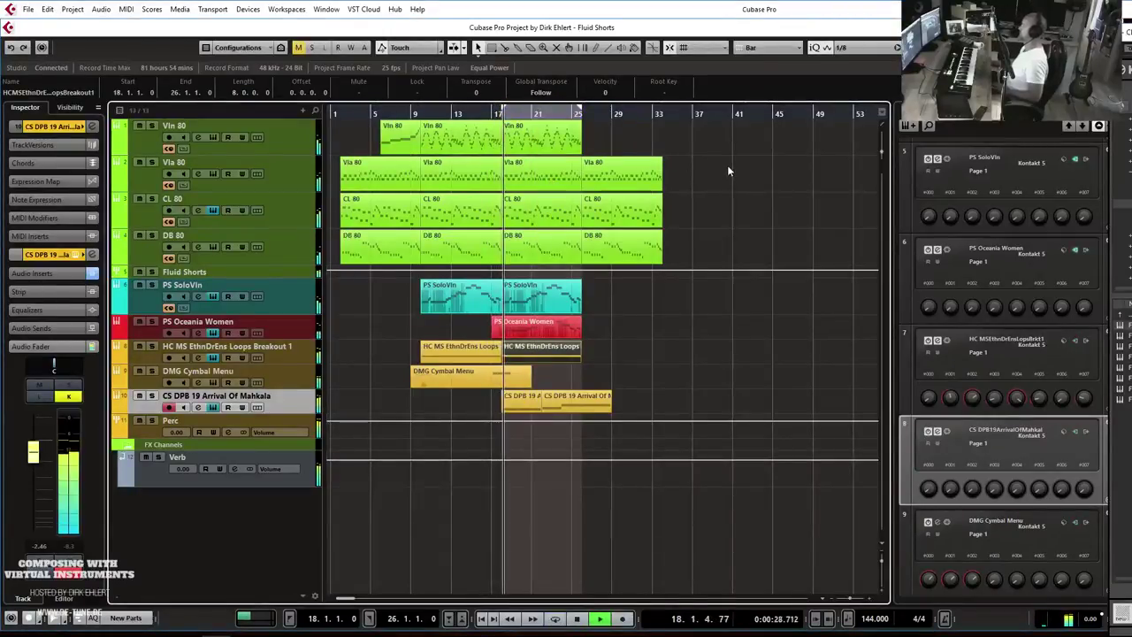
{"action": "key", "text": "g"}
{"action": "key", "text": "g"}
{"action": "key", "text": "h"}
{"action": "key", "text": "h"}
{"action": "key", "text": "h"}
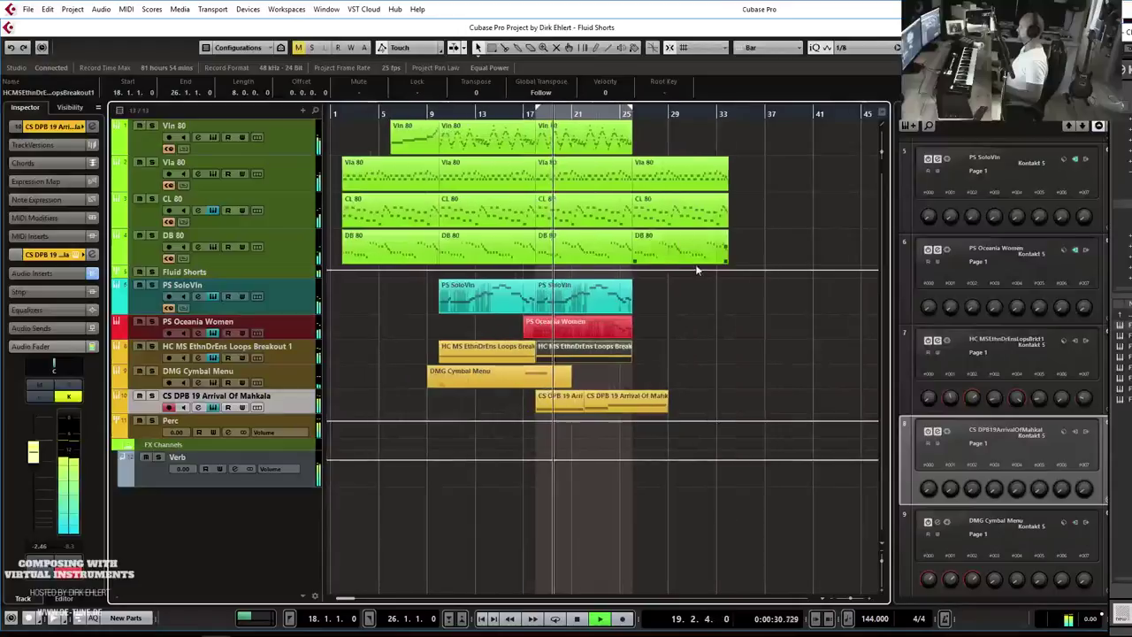
{"action": "key", "text": "g"}
{"action": "key", "text": "g"}
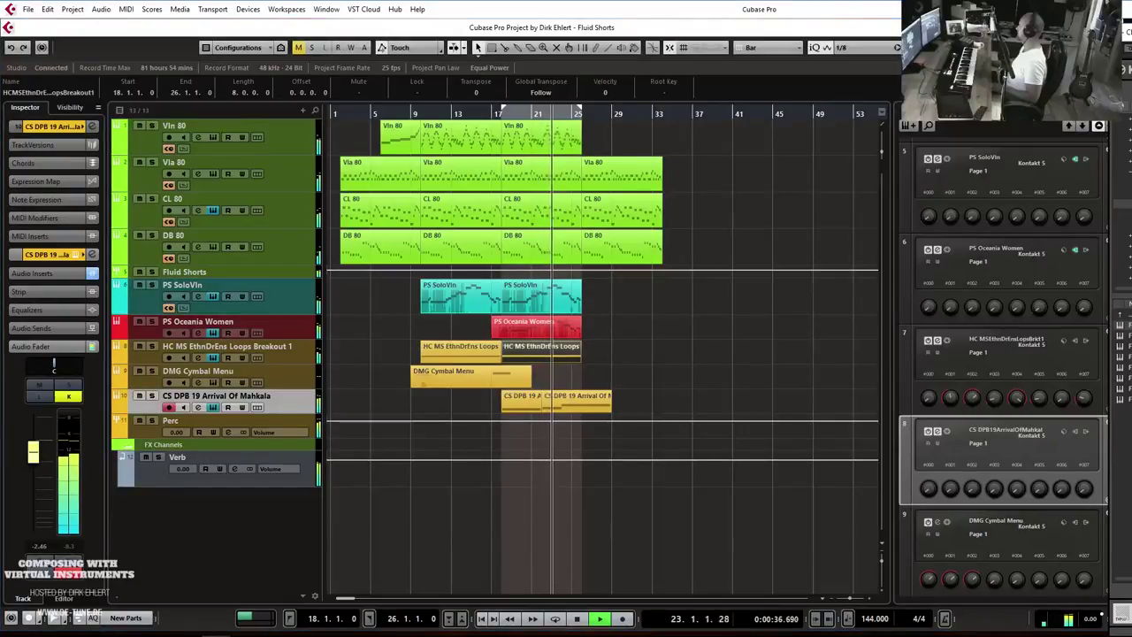
Lower the Perc channel fader to -4.63 dB in the full-screen mixer, then select PS Oceania Women
{"action": "key", "text": "F3"}
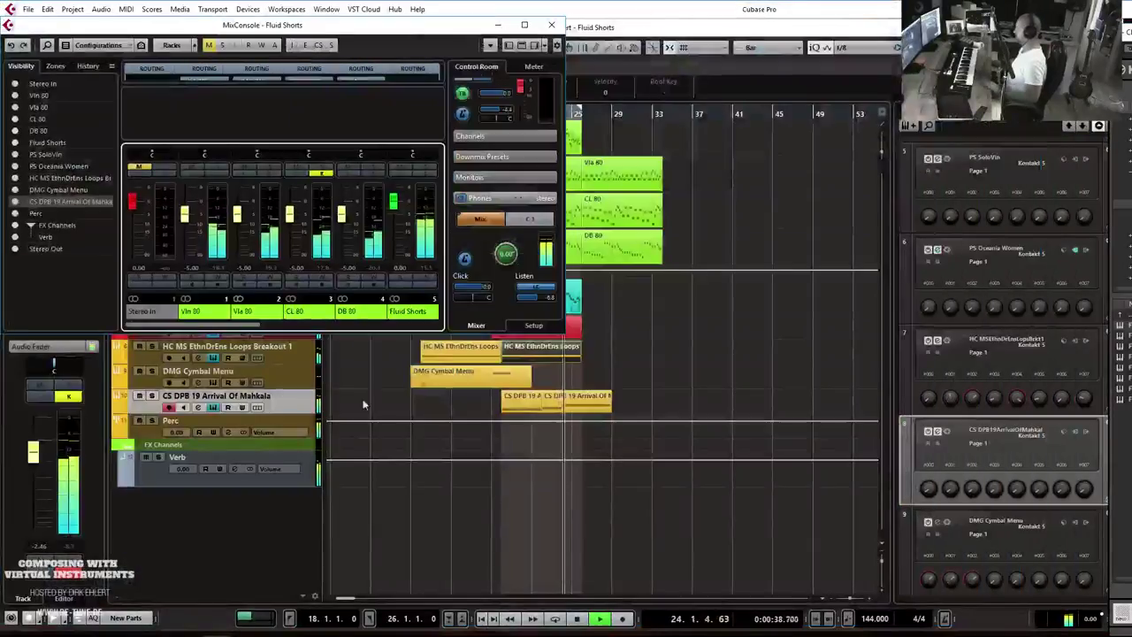
{"action": "left_click", "coordinate": [525, 25]}
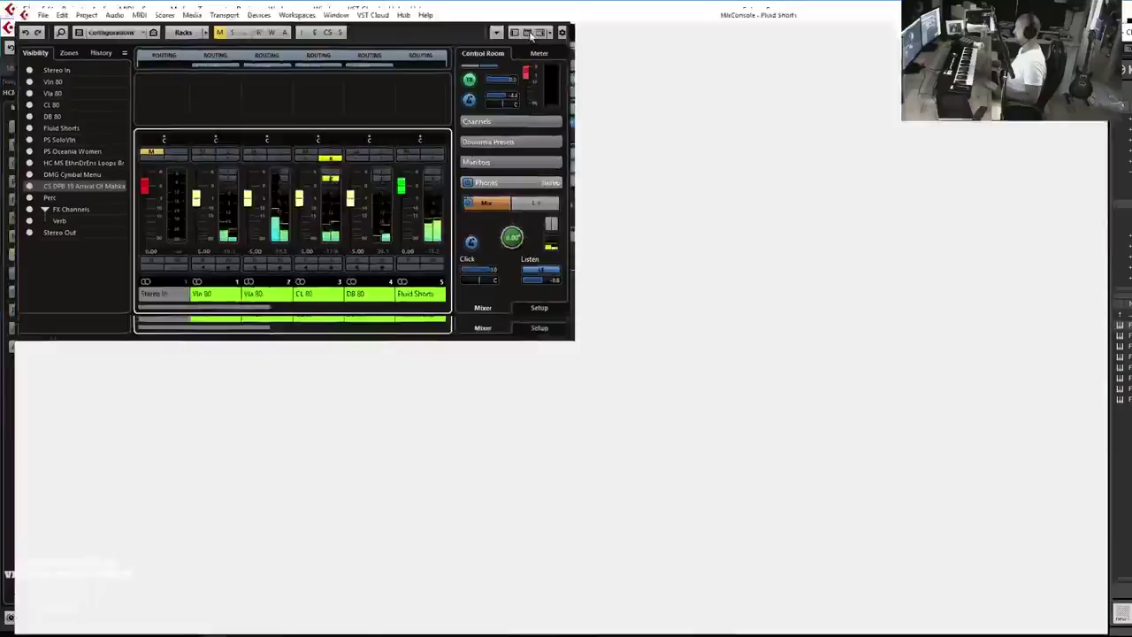
{"action": "left_click_drag", "start_coordinate": [705, 509], "coordinate": [705, 528]}
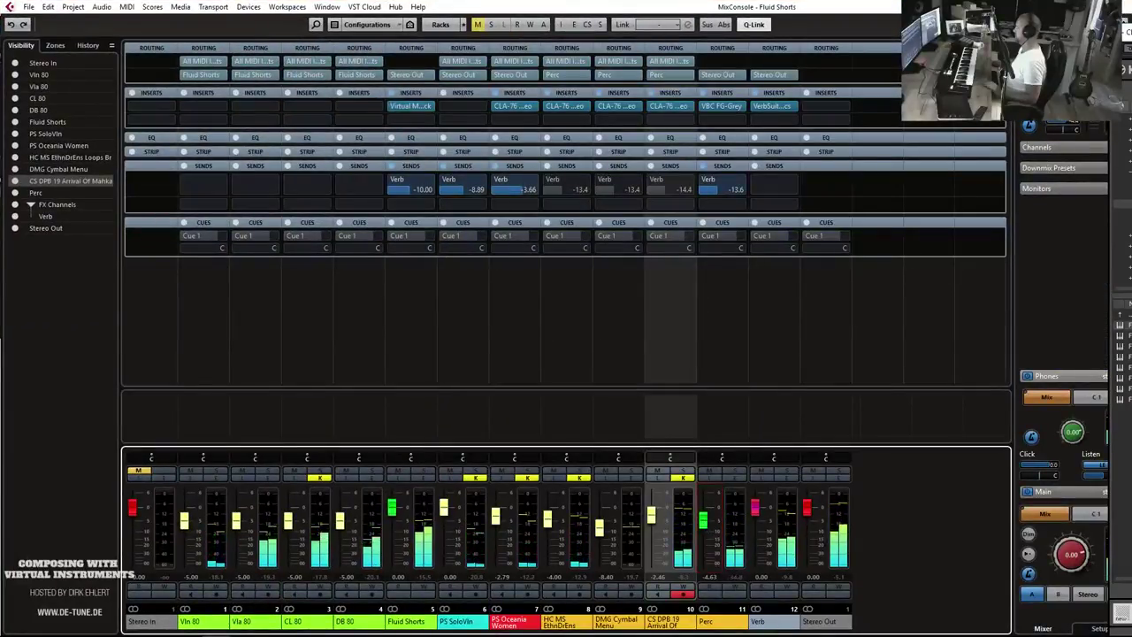
{"action": "key", "text": "F3"}
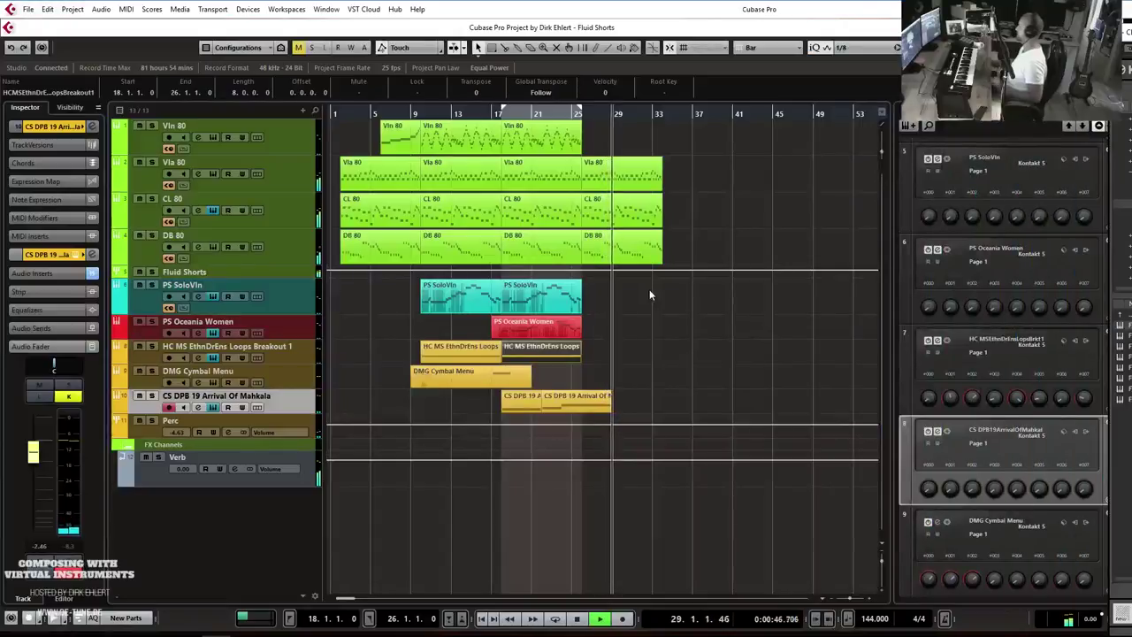
{"action": "left_click", "coordinate": [297, 326]}
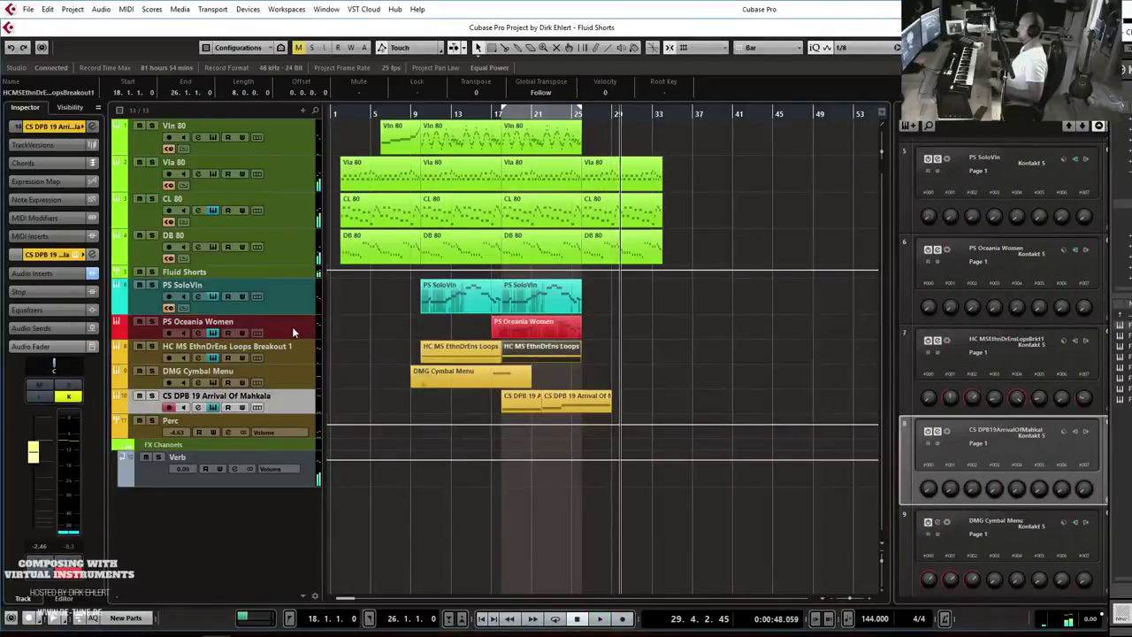
Duplicate the PS Oceania Women track, creating PS Oceania Women (D)
{"action": "right_click", "coordinate": [292, 327]}
{"action": "left_click", "coordinate": [330, 370]}
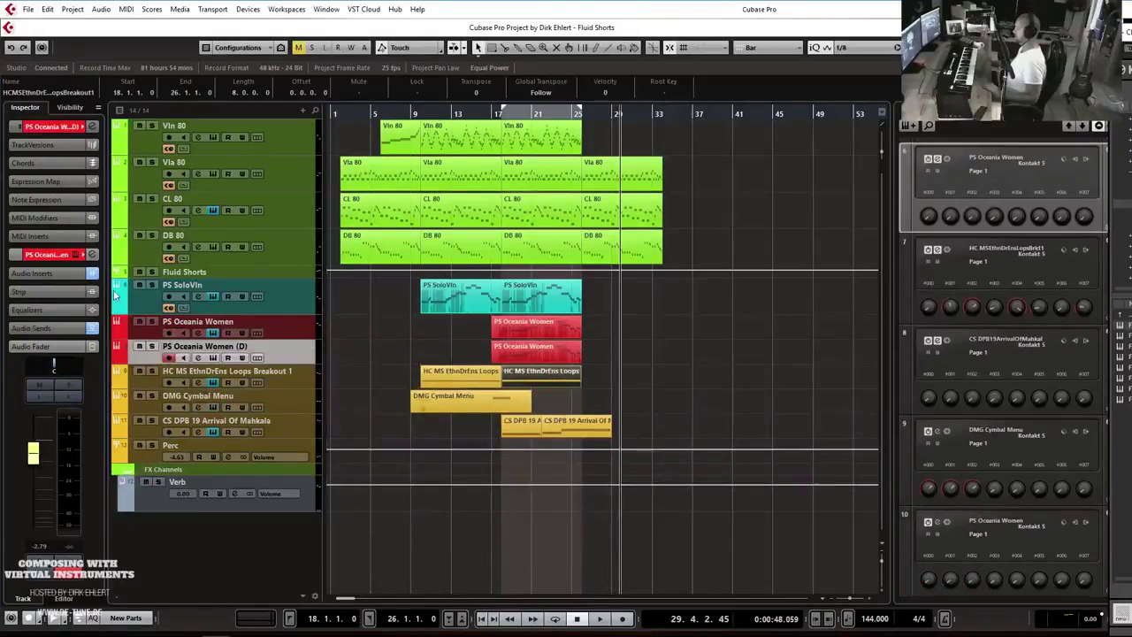
{"action": "left_click", "coordinate": [77, 257]}
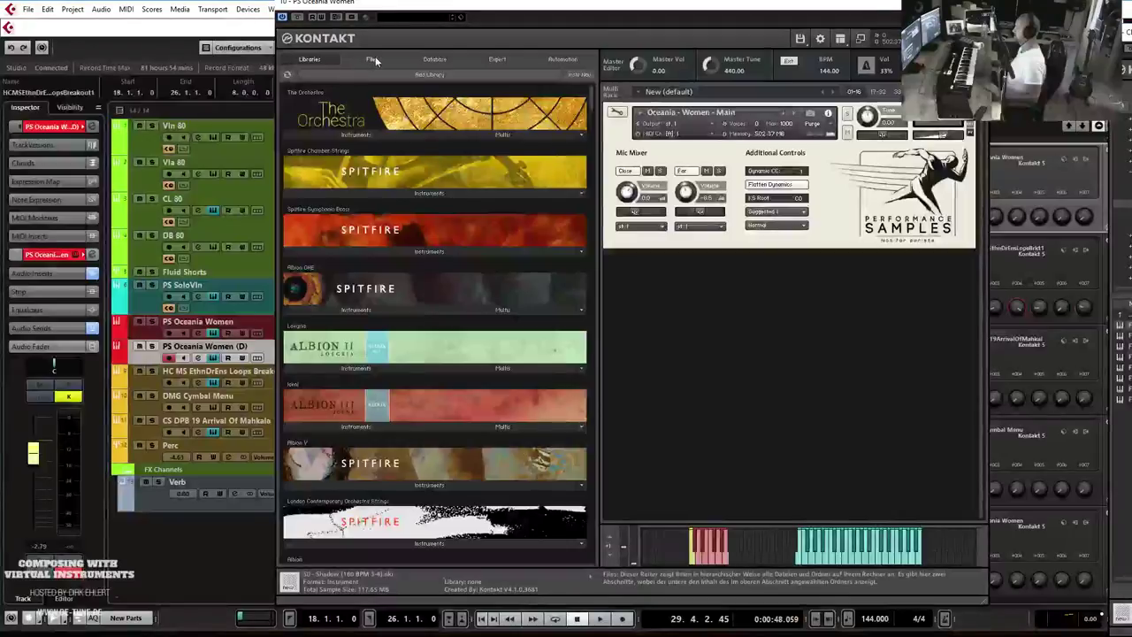
Load Oceania - Men - Rise from D:\Performance Samples\Oceania\Instruments into the duplicate's Kontakt
{"action": "left_click", "coordinate": [373, 60]}
{"action": "scroll", "coordinate": [380, 154], "scroll_direction": "up", "scroll_amount": 5}
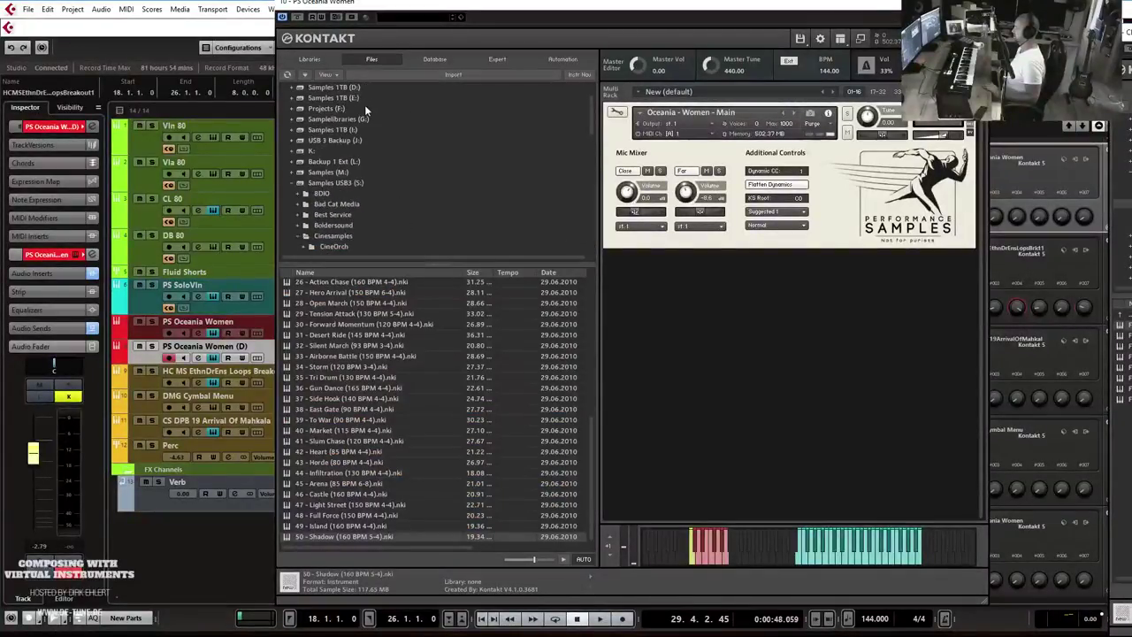
{"action": "left_click", "coordinate": [357, 99]}
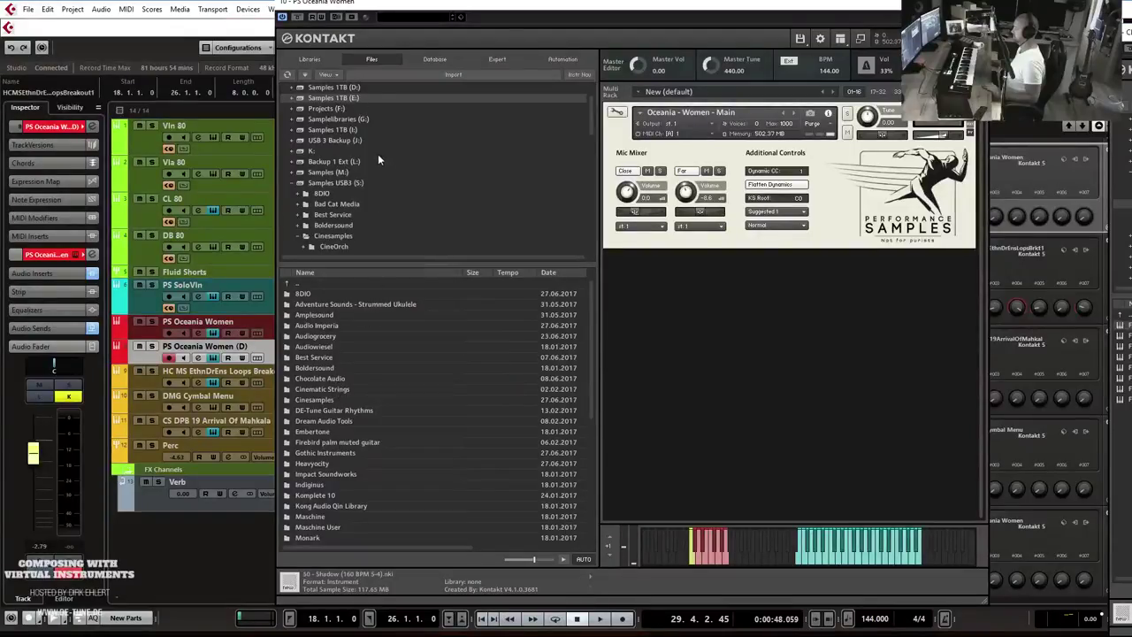
{"action": "left_click", "coordinate": [373, 88]}
{"action": "double_click", "coordinate": [329, 400]}
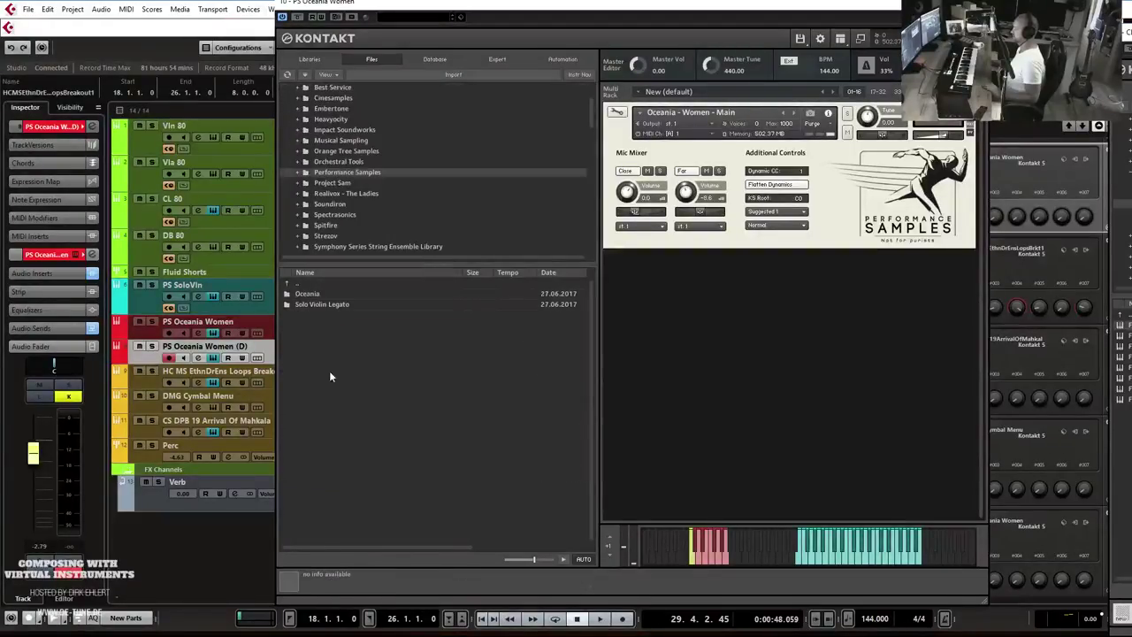
{"action": "double_click", "coordinate": [313, 293]}
{"action": "double_click", "coordinate": [316, 304]}
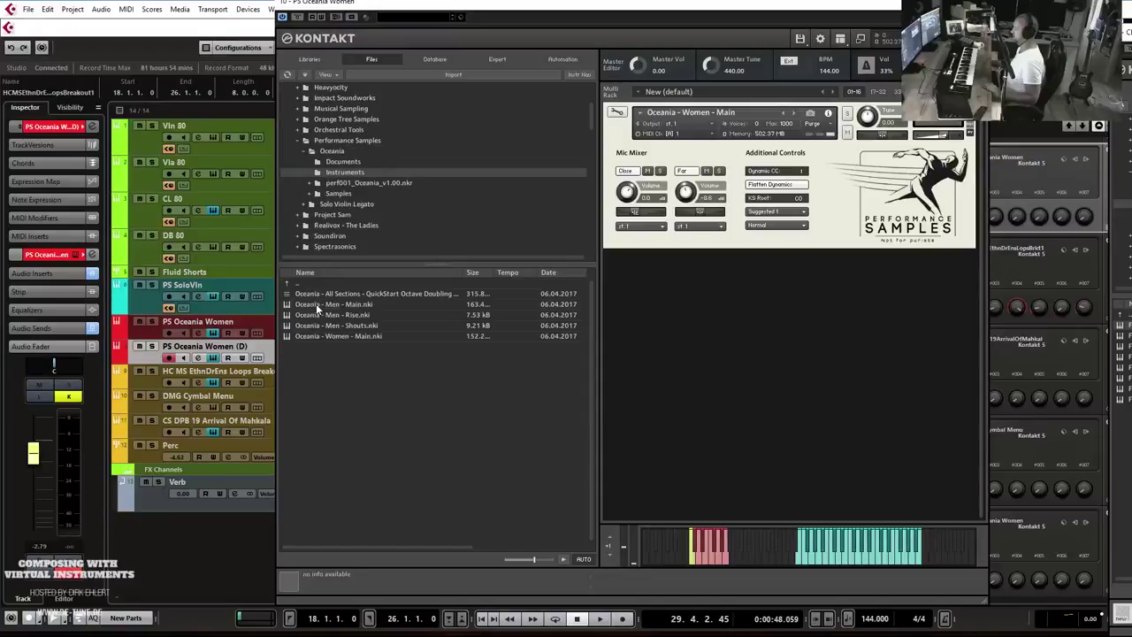
{"action": "left_click", "coordinate": [333, 315]}
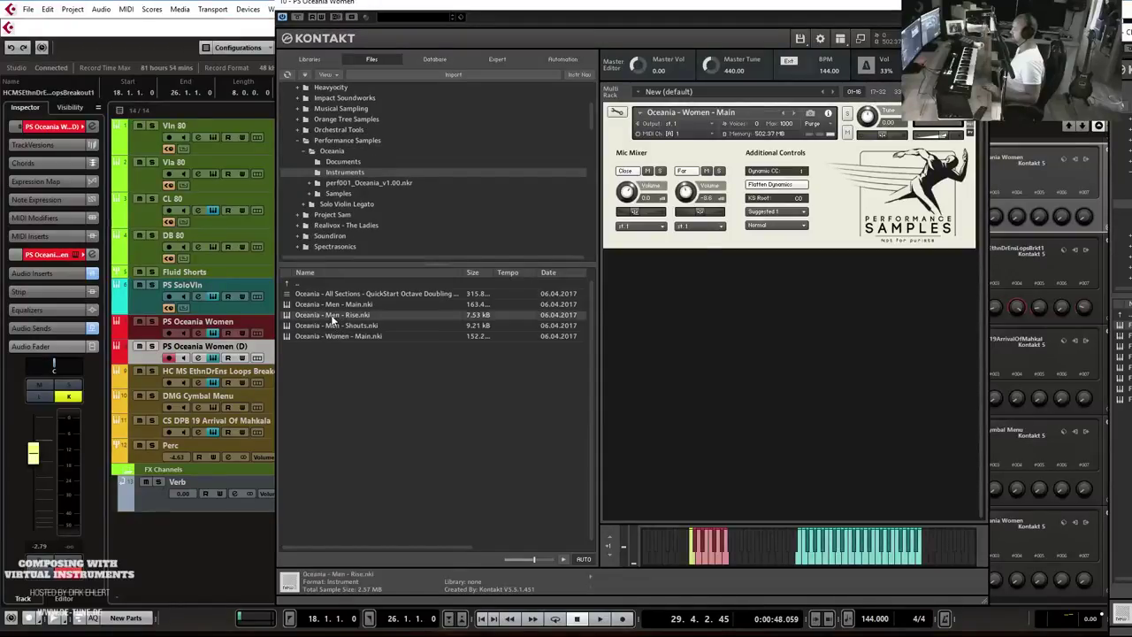
{"action": "left_click_drag", "start_coordinate": [724, 120], "coordinate": [725, 120]}
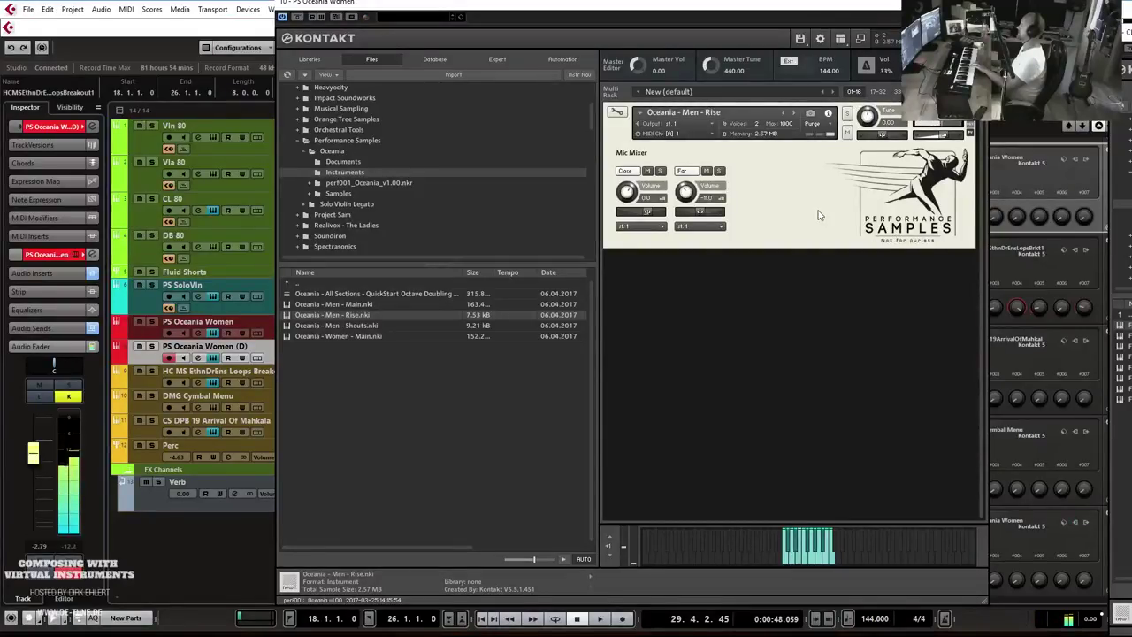
{"action": "left_click", "coordinate": [975, 4]}
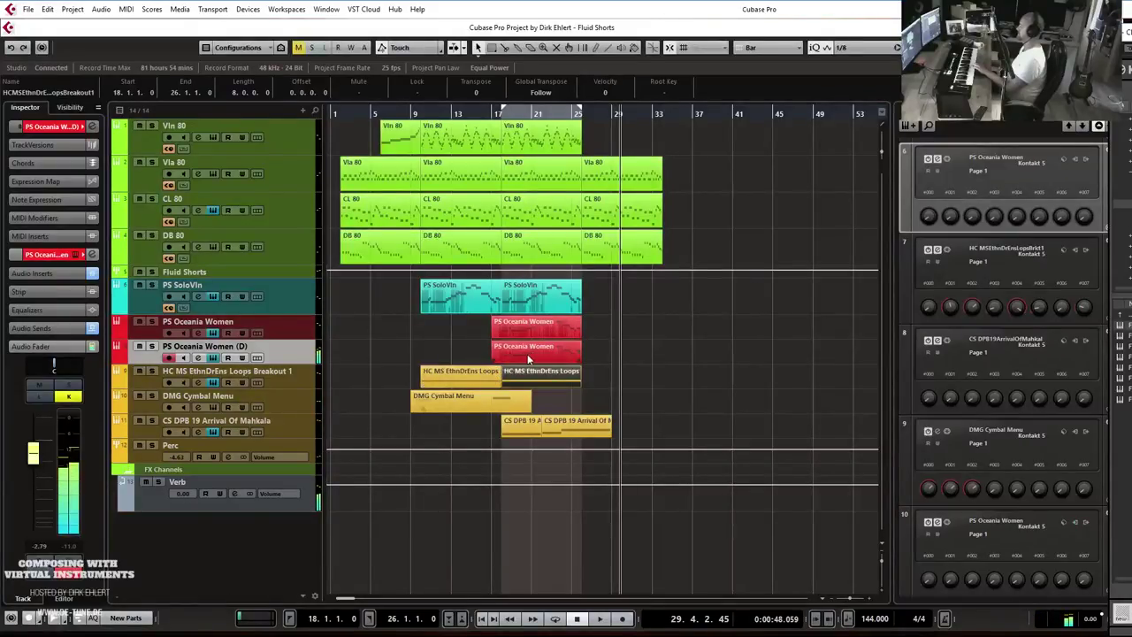
Replace the copied event on PS Oceania Women (D) with an empty bar 16–20 part, opened for editing
{"action": "key", "text": "Delete"}
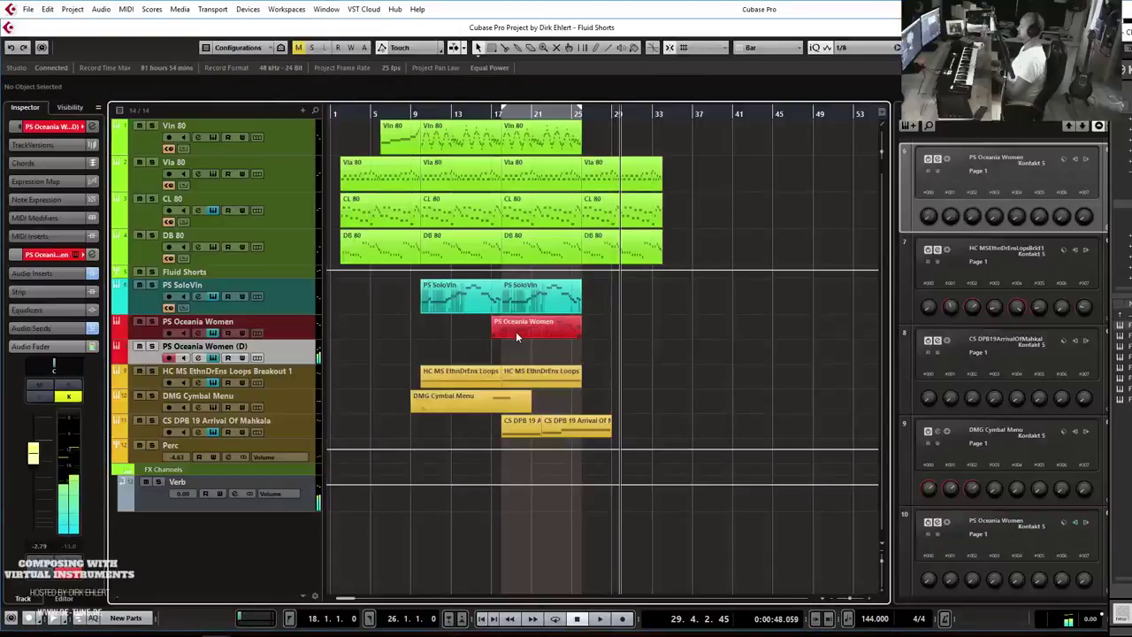
{"action": "left_click_drag", "start_coordinate": [487, 347], "coordinate": [522, 350]}
{"action": "left_click", "coordinate": [501, 115]}
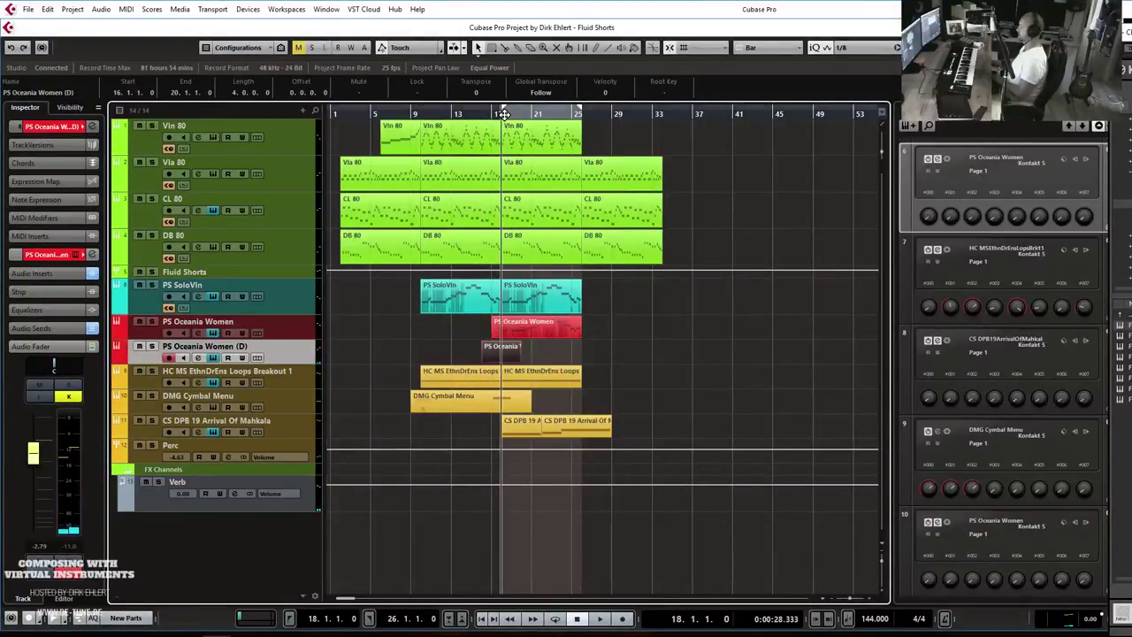
{"action": "double_click", "coordinate": [508, 356]}
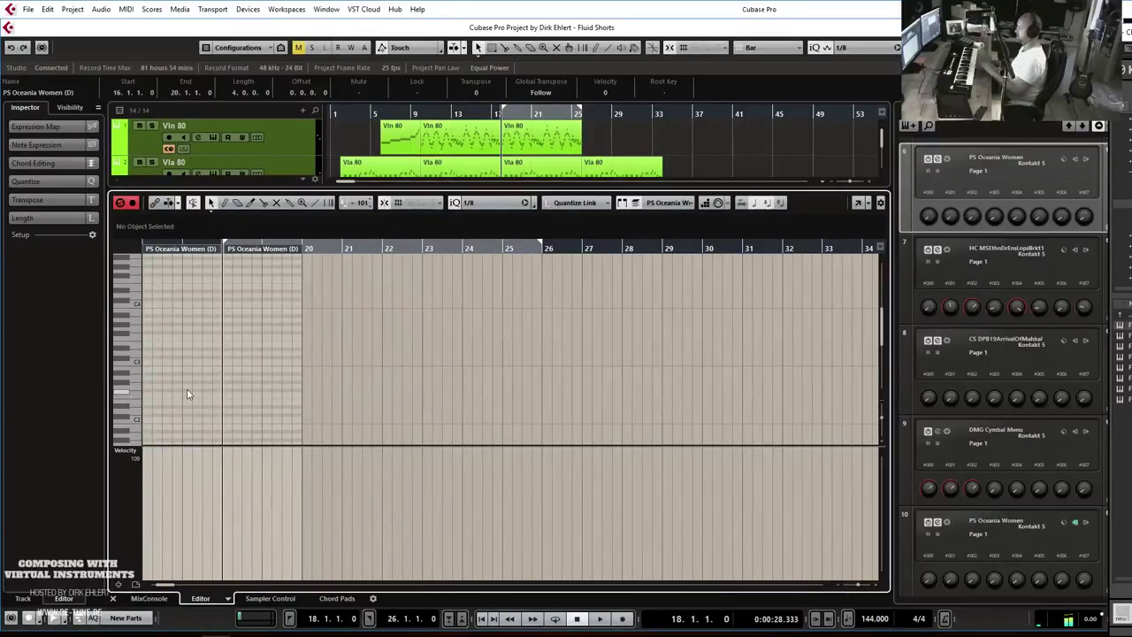
Draw a long G2 note in the part and audition it from around bar 15.4
{"action": "left_click_drag", "start_coordinate": [187, 382], "coordinate": [322, 381]}
{"action": "scroll", "coordinate": [322, 380], "scroll_direction": "left", "scroll_amount": 1}
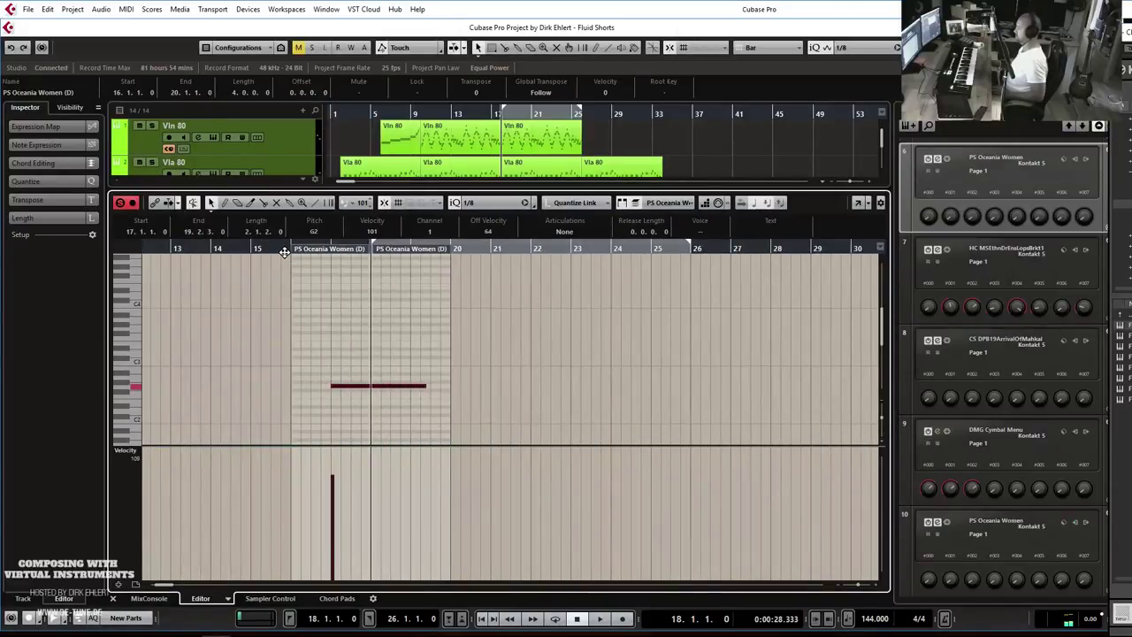
{"action": "left_click", "coordinate": [287, 249]}
{"action": "key", "text": "space"}
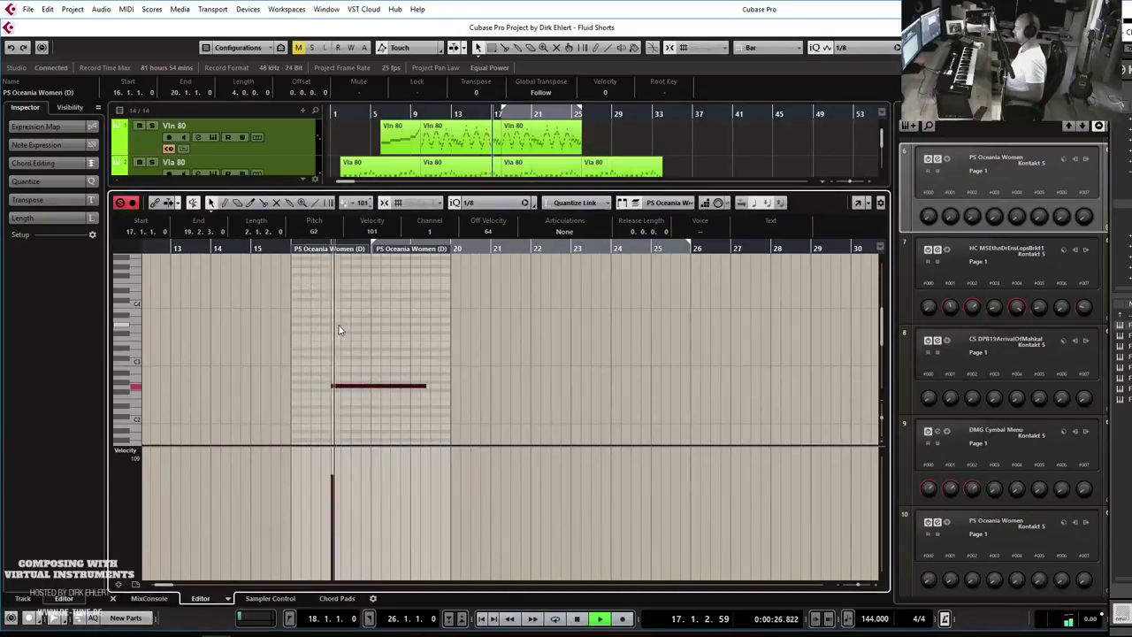
{"action": "key", "text": "space"}
Move the G2 note's start to 16.4.1.0, auditioning the result along the way
{"action": "left_click_drag", "start_coordinate": [332, 387], "coordinate": [319, 387]}
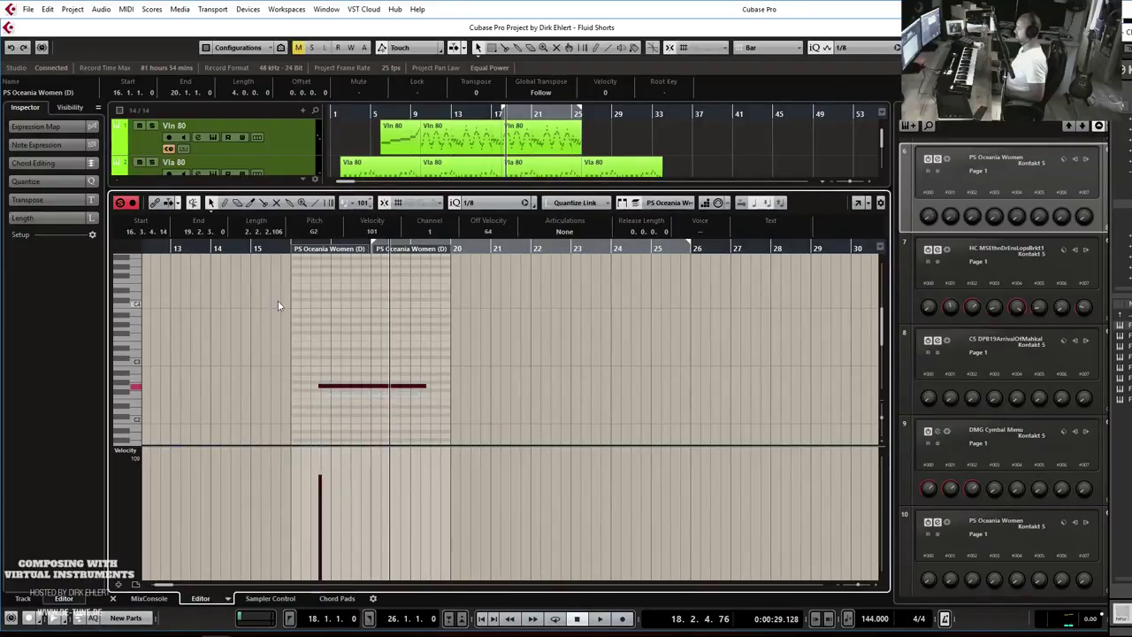
{"action": "left_click", "coordinate": [285, 248]}
{"action": "key", "text": "space"}
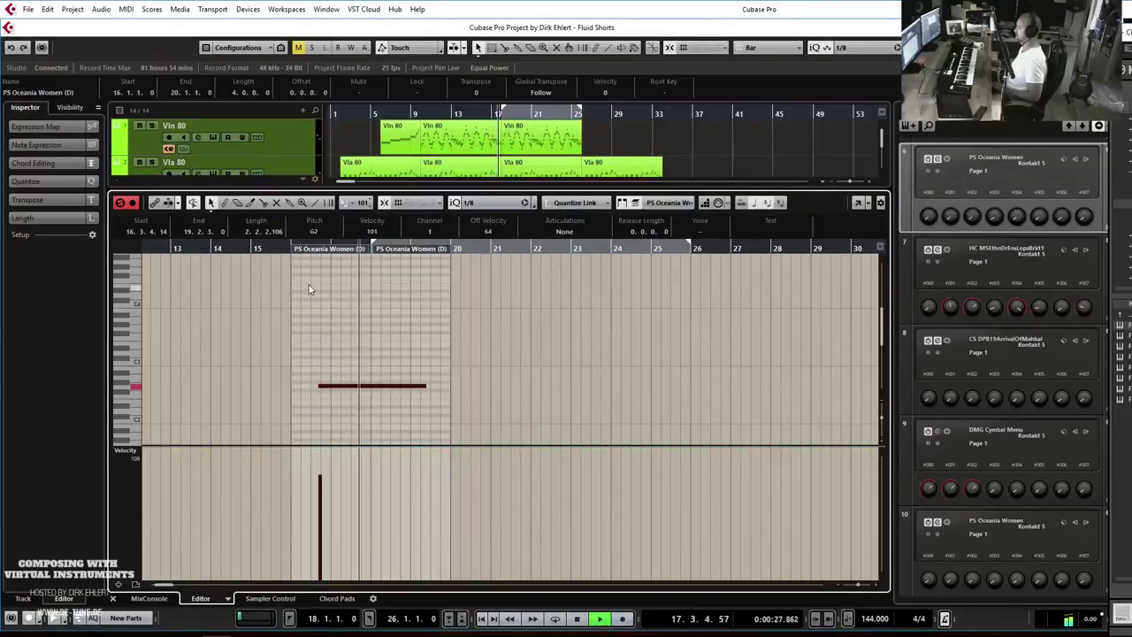
{"action": "key", "text": "space"}
{"action": "left_click_drag", "start_coordinate": [321, 387], "coordinate": [326, 387]}
{"action": "key", "text": "h"}
{"action": "key", "text": "h"}
{"action": "key", "text": "h"}
{"action": "key", "text": "h"}
{"action": "key", "text": "h"}
{"action": "left_click", "coordinate": [268, 251]}
{"action": "key", "text": "space"}
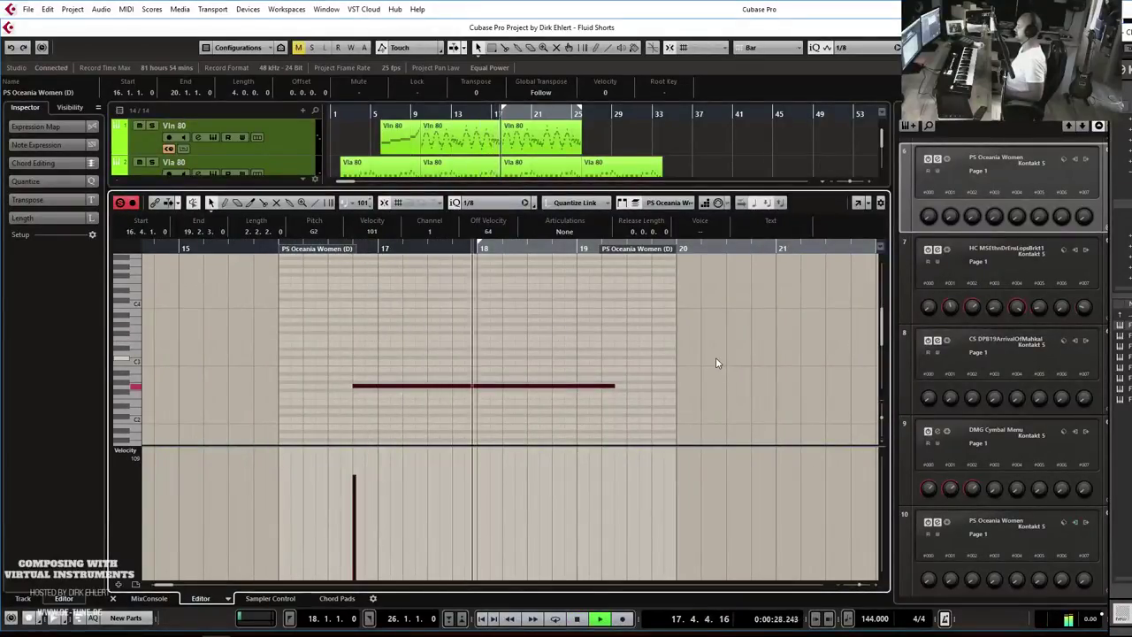
{"action": "key", "text": "space"}
Set the controller lane to CC1 Modulation and draw a rising Line ramp up to bar 18
{"action": "left_click", "coordinate": [126, 450]}
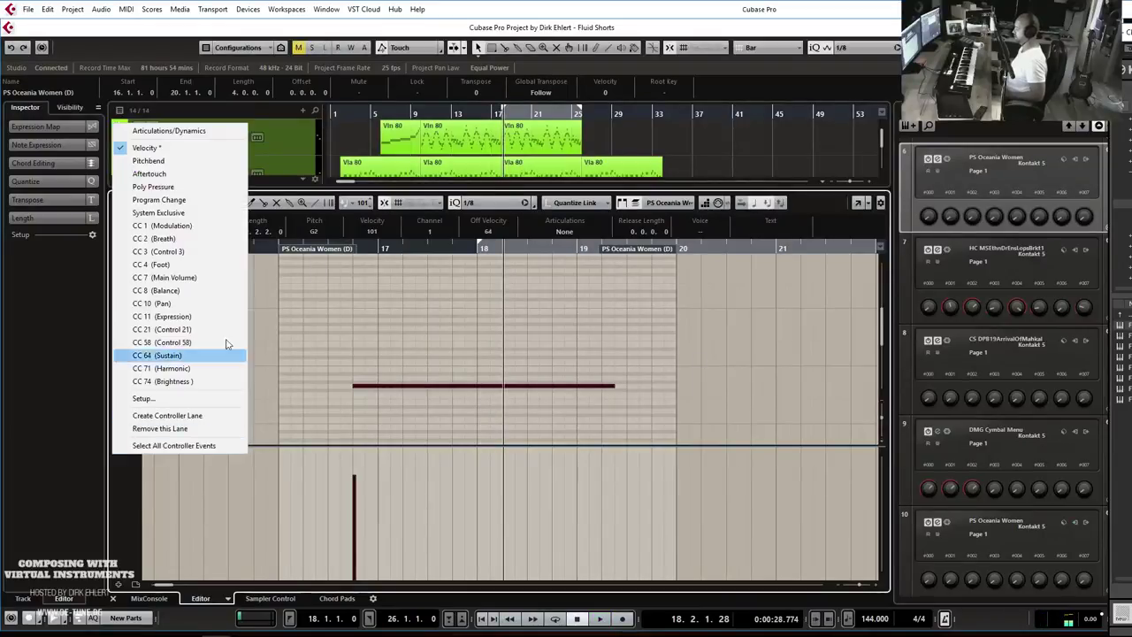
{"action": "left_click", "coordinate": [214, 226]}
{"action": "right_click", "coordinate": [377, 354]}
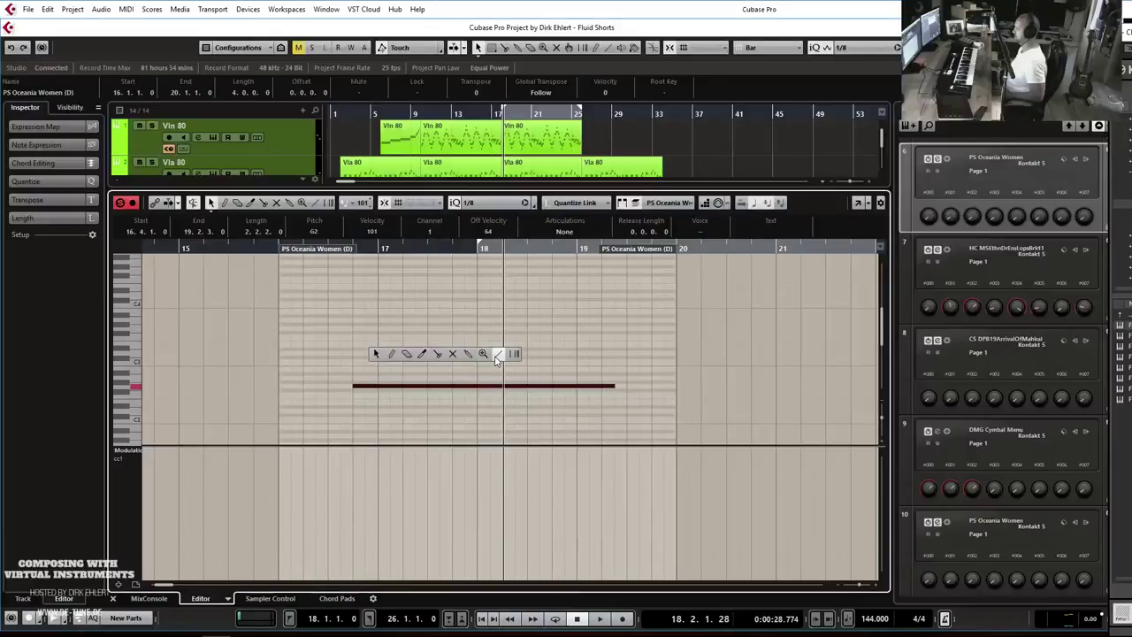
{"action": "left_click", "coordinate": [498, 353]}
{"action": "mouse_move", "coordinate": [341, 577]}
{"action": "left_mouse_down"}
{"action": "mouse_move", "coordinate": [422, 535]}
{"action": "mouse_move", "coordinate": [525, 416]}
{"action": "mouse_move", "coordinate": [466, 384]}
{"action": "mouse_move", "coordinate": [490, 361]}
{"action": "mouse_move", "coordinate": [475, 354]}
{"action": "left_mouse_up"}
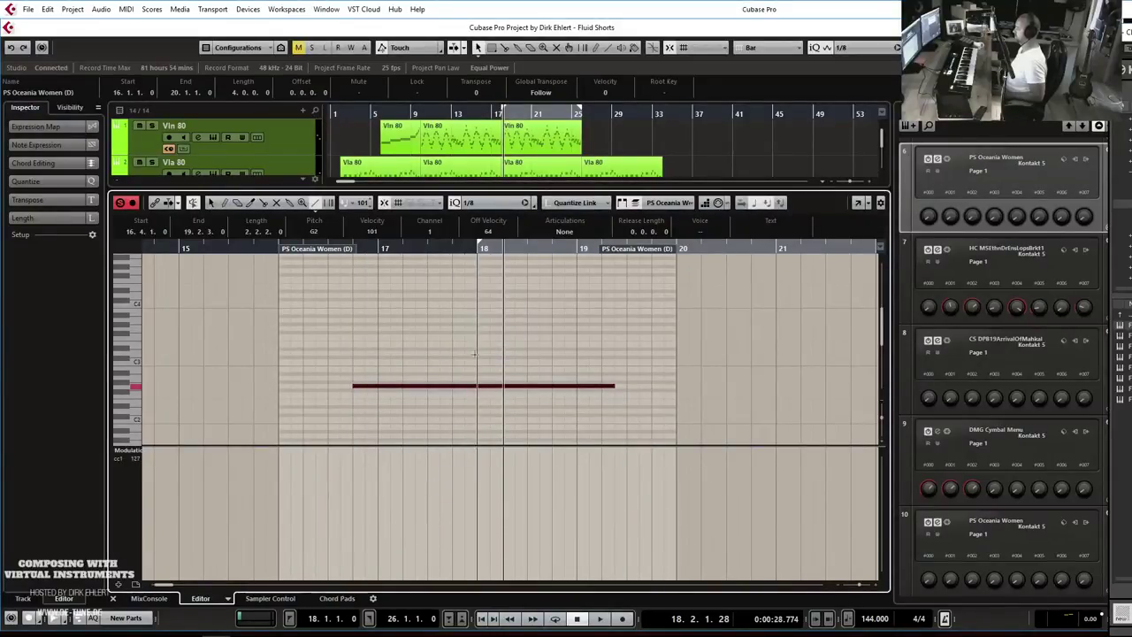
Audition the modulation swell from around bar 16.4, then select all the ramp events
{"action": "left_click", "coordinate": [283, 251]}
{"action": "key", "text": "space"}
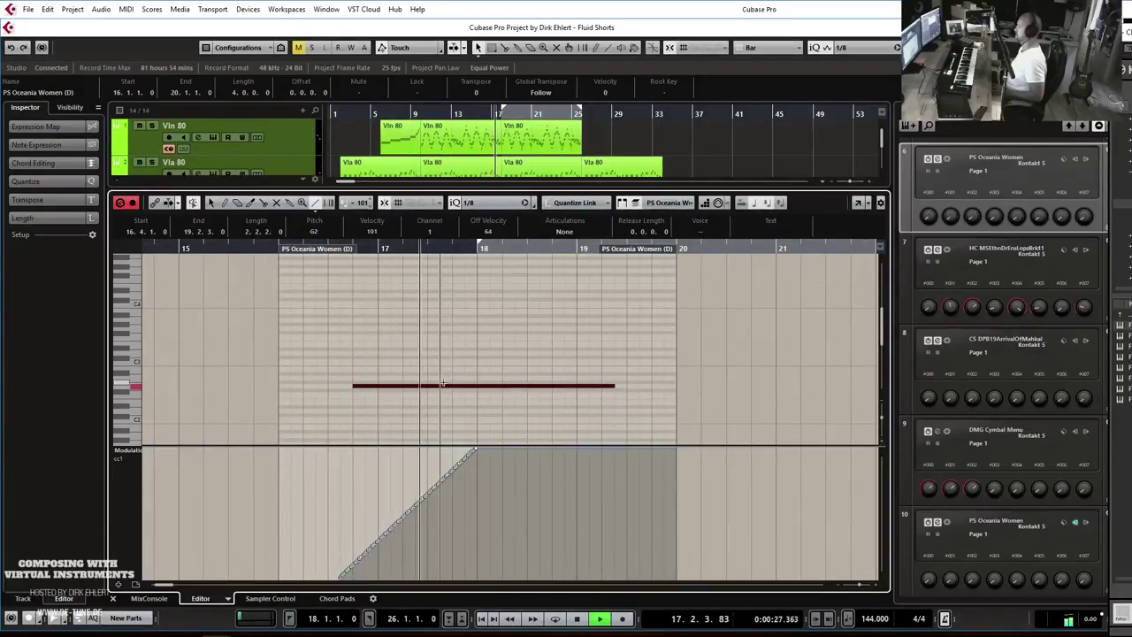
{"action": "key", "text": "space"}
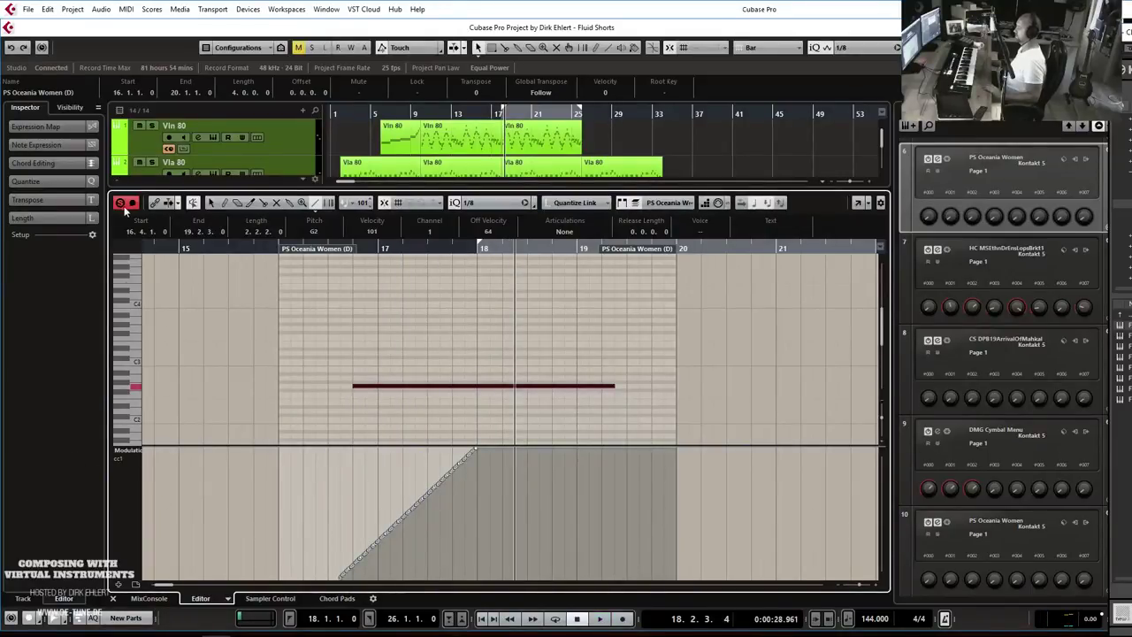
{"action": "left_click", "coordinate": [134, 453]}
{"action": "left_click", "coordinate": [141, 445]}
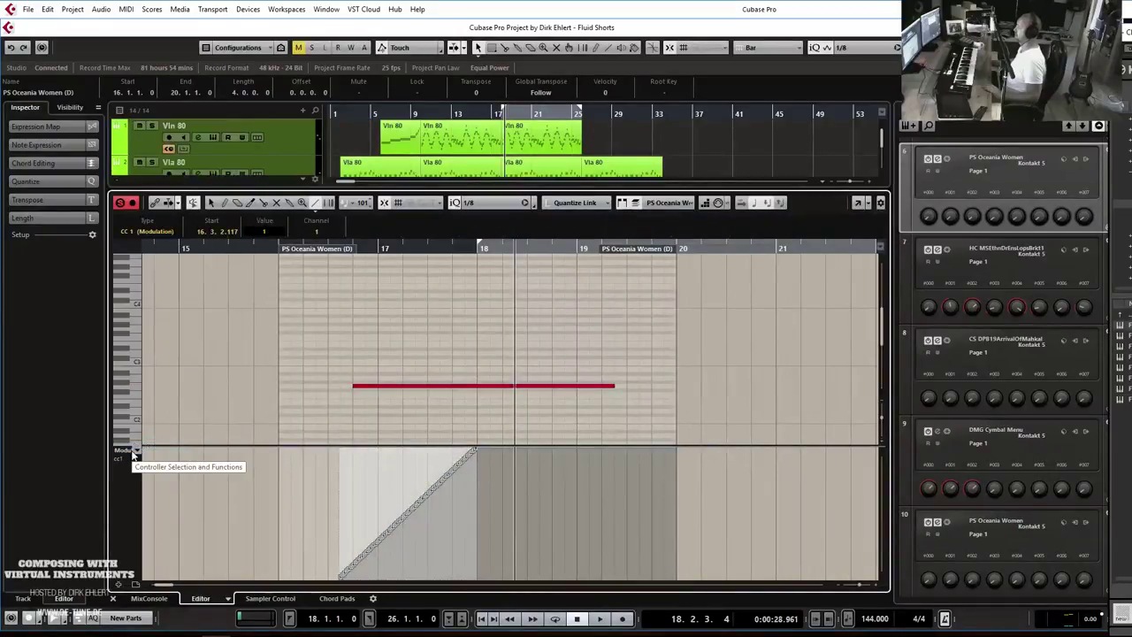
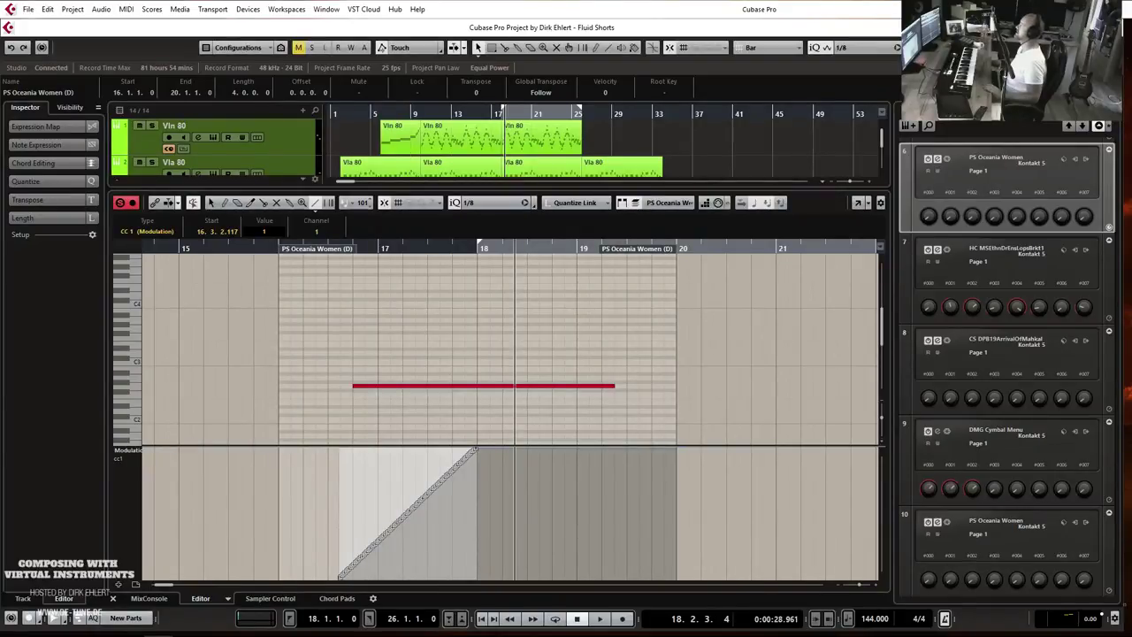
Bring a blank, maximized Chrome tab up over the Fluid Shorts project
{"action": "left_click_drag", "start_coordinate": [460, 636], "coordinate": [335, 1]}
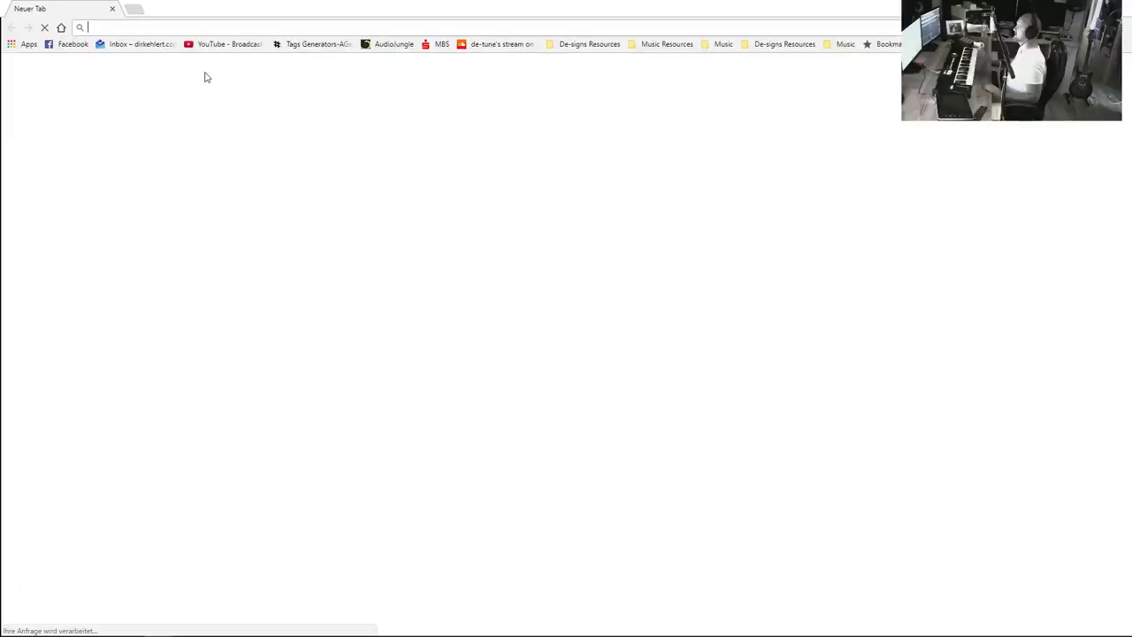
Search Google for 'performance samples'
{"action": "type", "text": "perfv"}
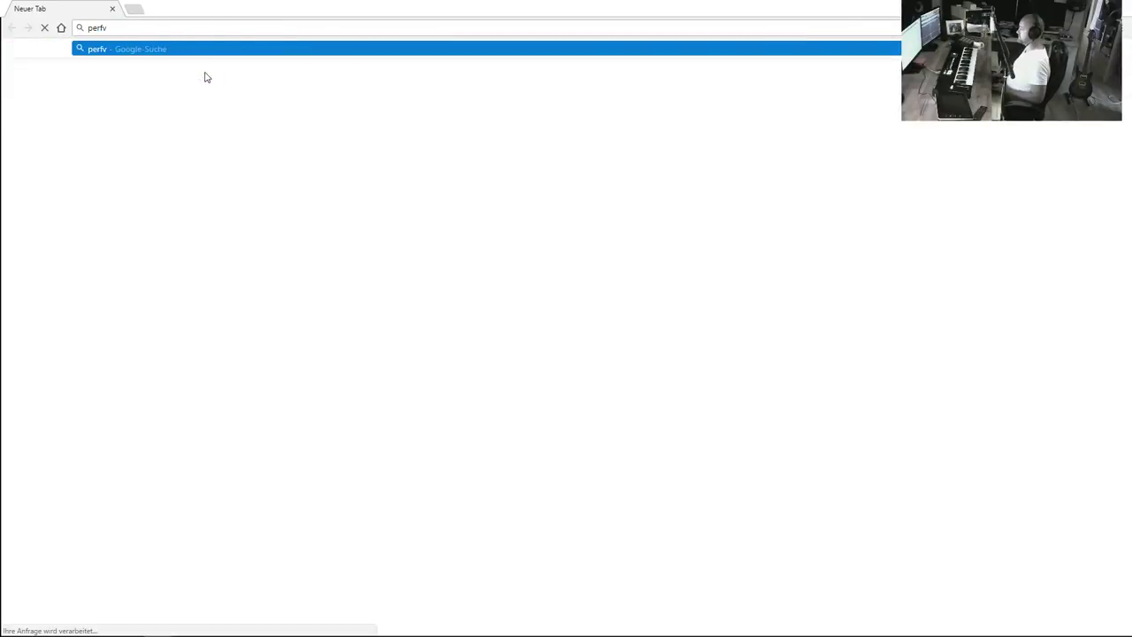
{"action": "key", "text": "BackSpace"}
{"action": "key", "text": "BackSpace"}
{"action": "key", "text": "Down"}
{"action": "key", "text": "Down"}
{"action": "key", "text": "Return"}
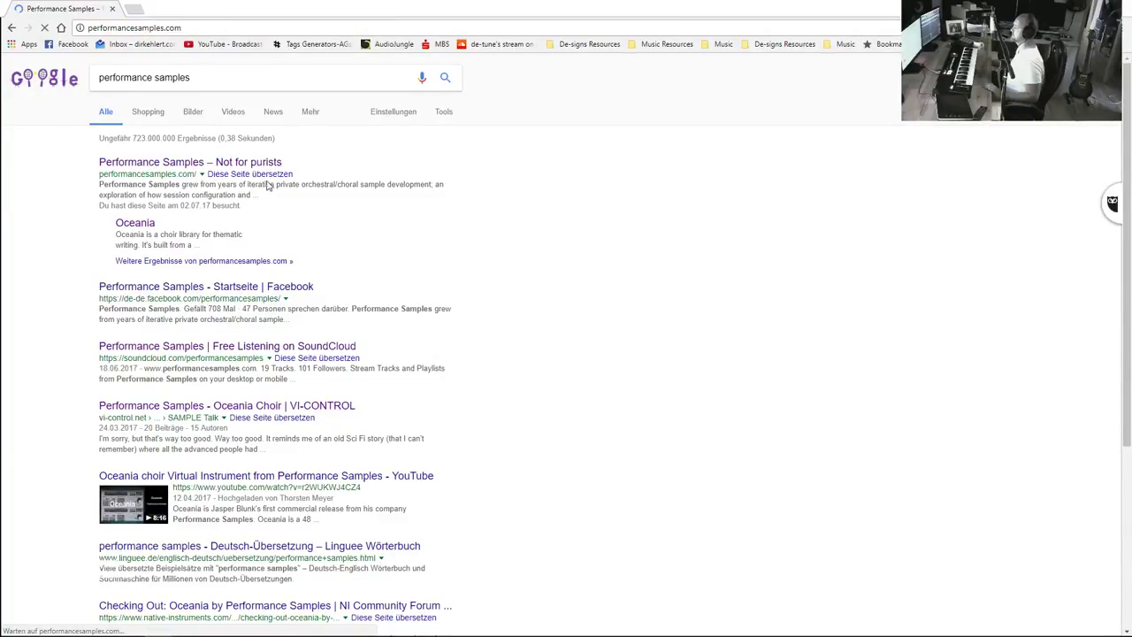
Open the Legacy Selection freebie page and choose its FREE download
{"action": "mouse_move", "coordinate": [735, 151]}
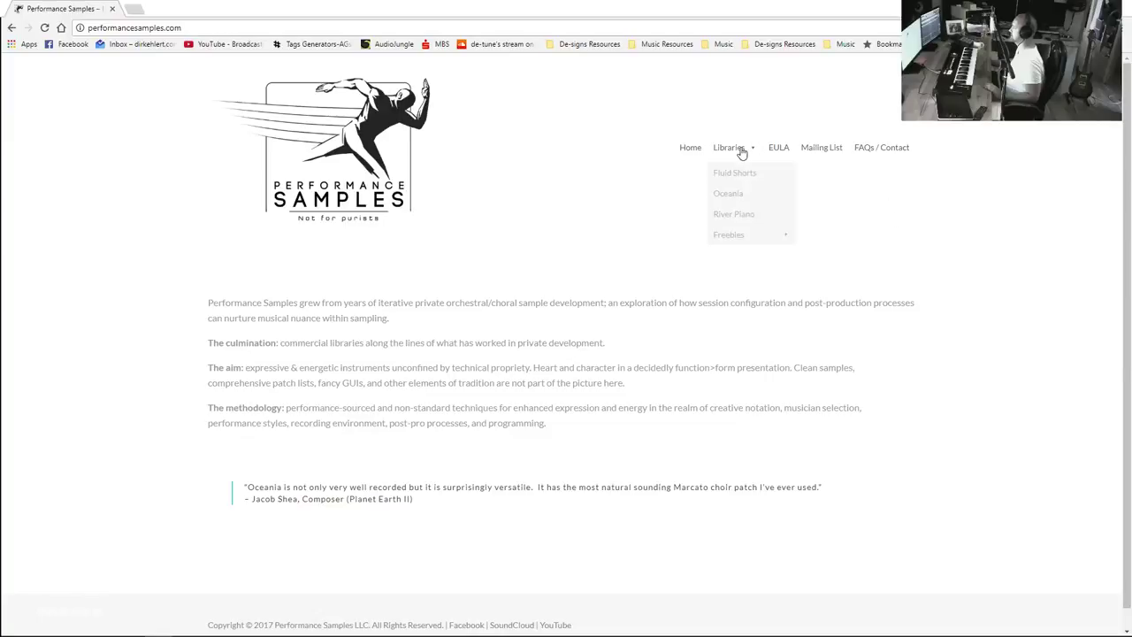
{"action": "mouse_move", "coordinate": [745, 232]}
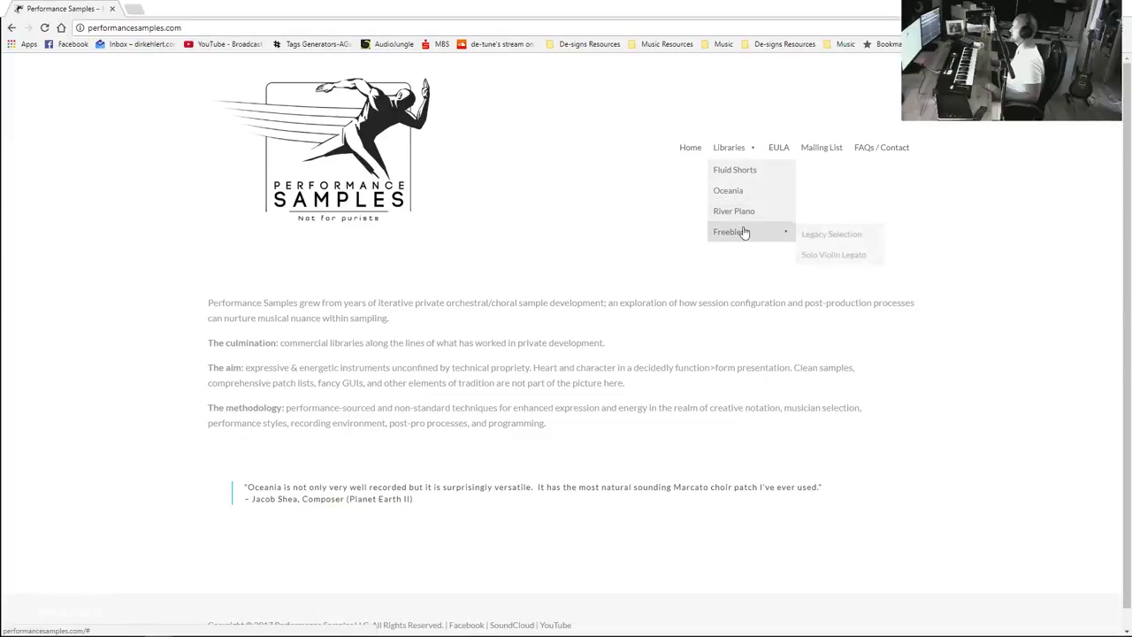
{"action": "left_click", "coordinate": [832, 232]}
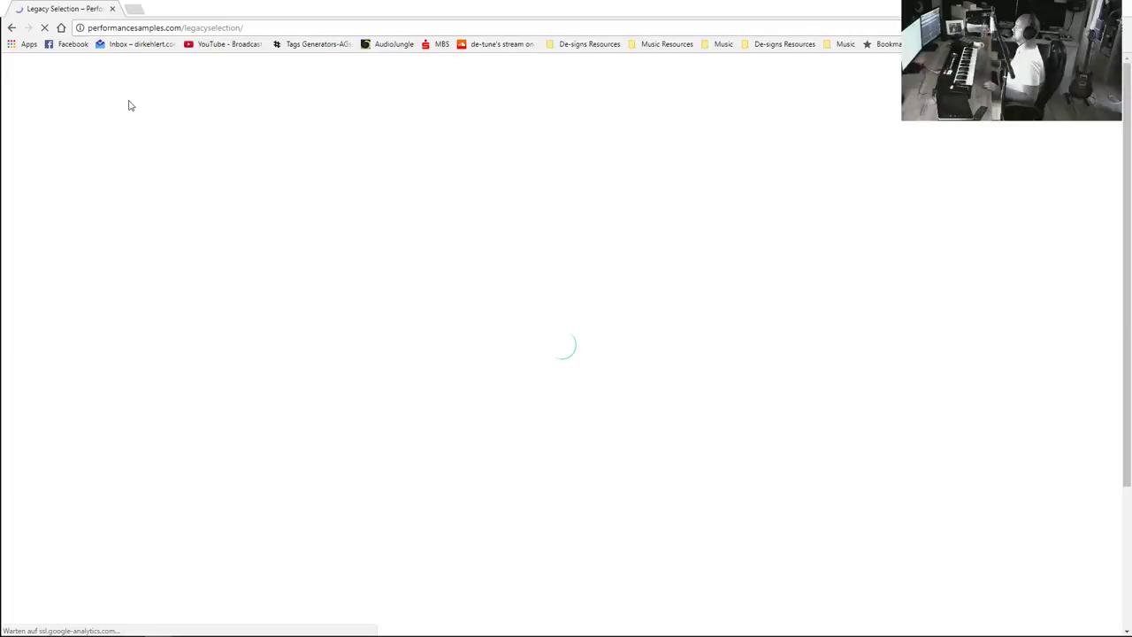
{"action": "scroll", "coordinate": [250, 162], "scroll_direction": "down", "scroll_amount": 2}
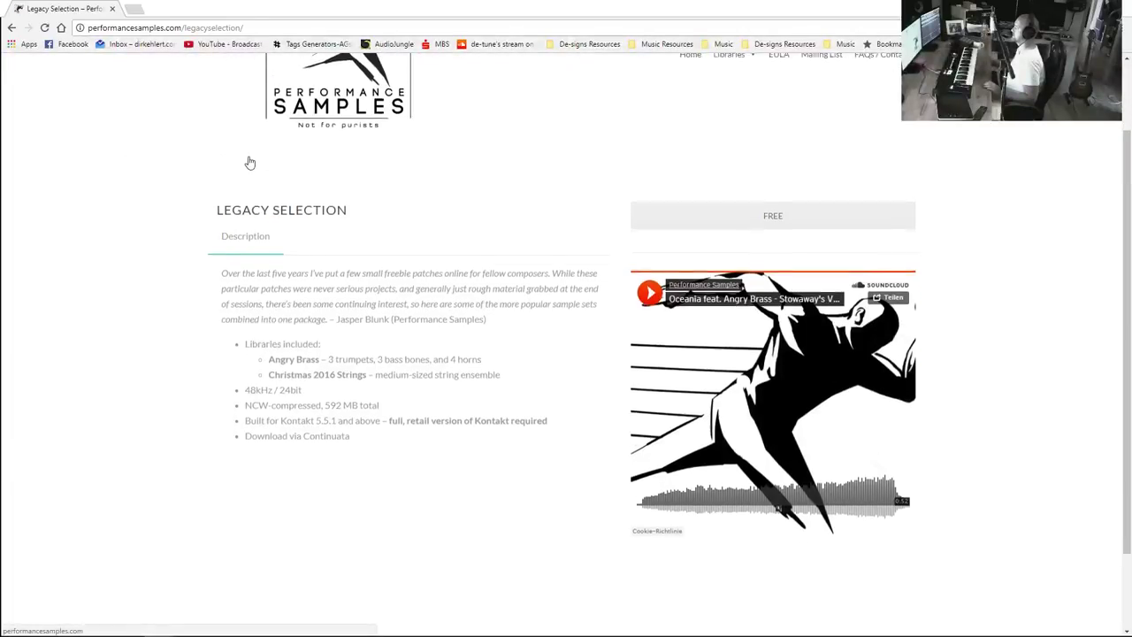
{"action": "scroll", "coordinate": [249, 162], "scroll_direction": "down", "scroll_amount": 1}
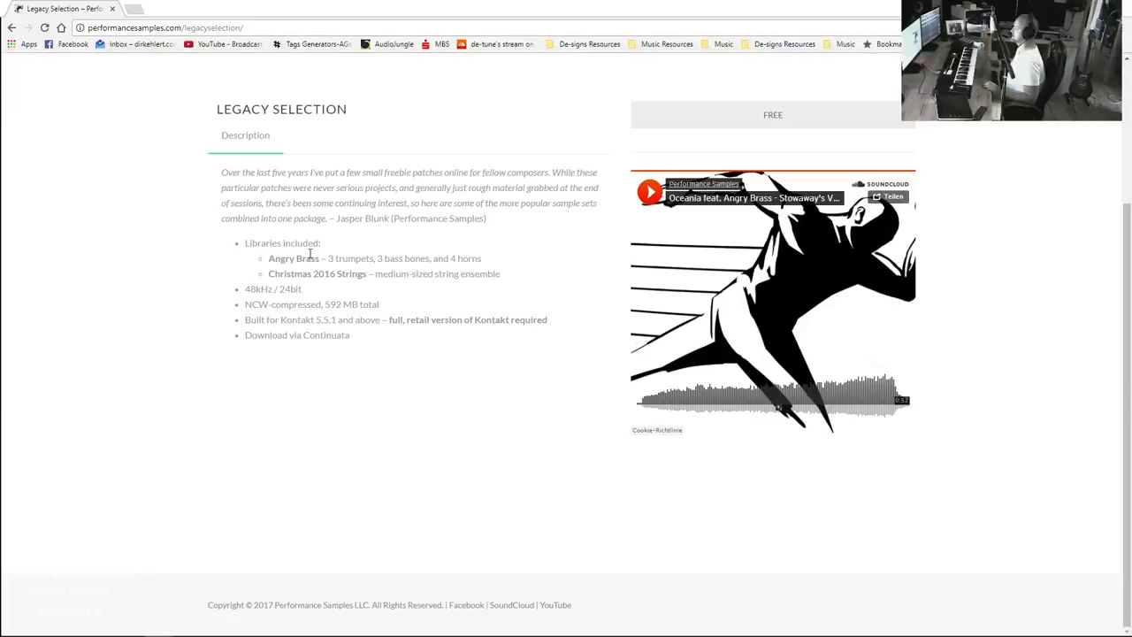
{"action": "scroll", "coordinate": [310, 255], "scroll_direction": "up", "scroll_amount": 1}
{"action": "left_click", "coordinate": [786, 207]}
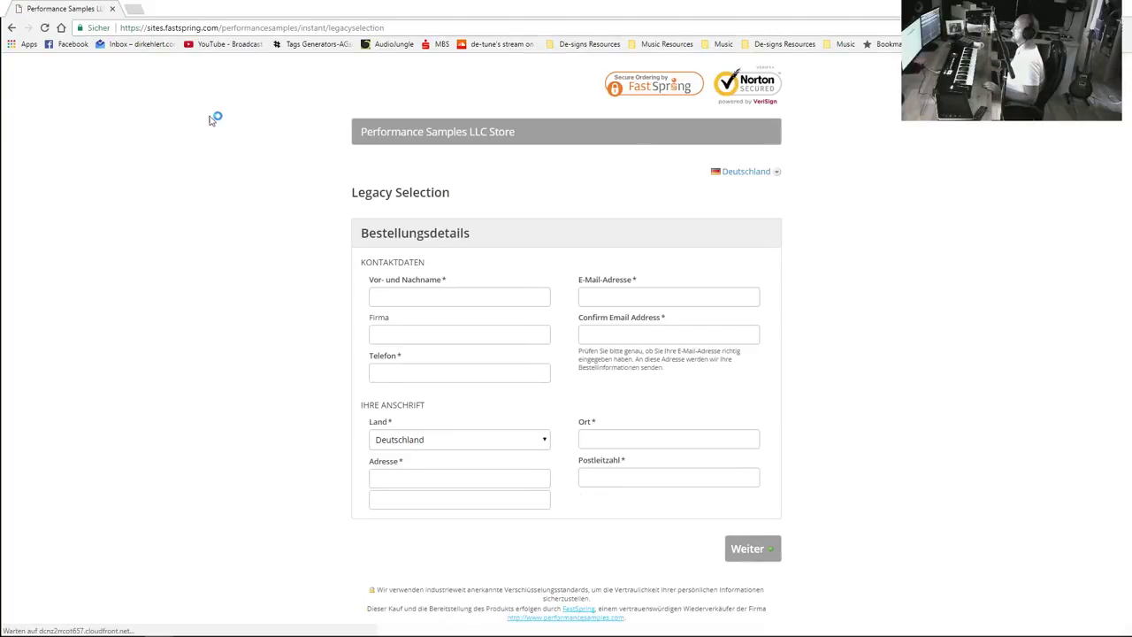
Submit the FastSpring checkout for the free library, resubmitting once the license agreement is accepted
{"action": "left_click", "coordinate": [112, 8]}
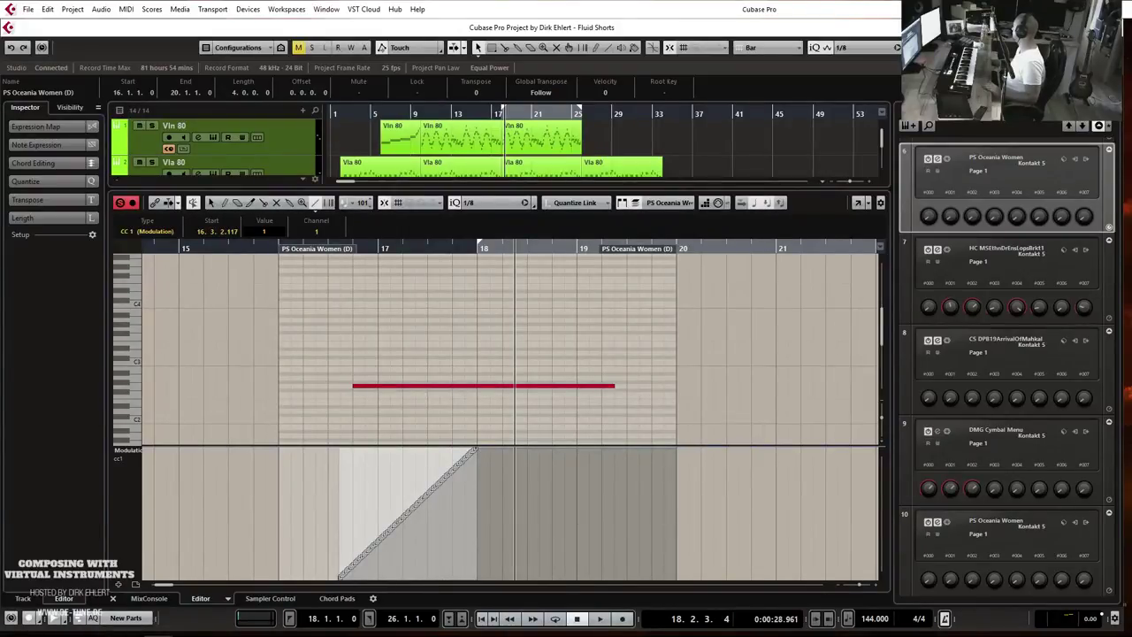
{"action": "left_click_drag", "start_coordinate": [1131, 71], "coordinate": [443, 2]}
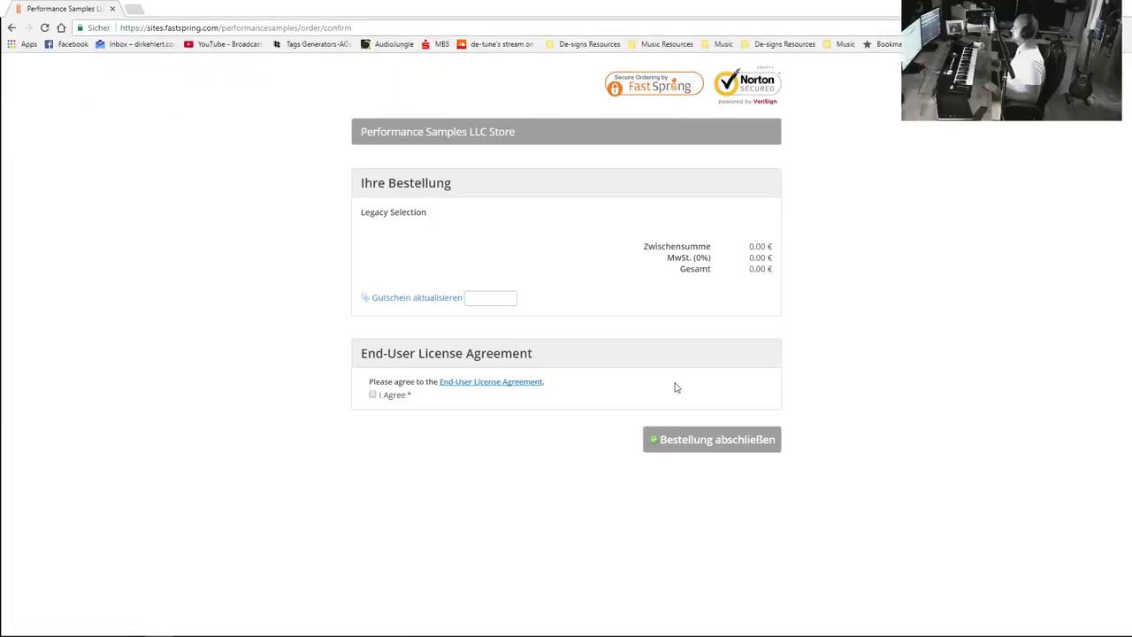
{"action": "left_click", "coordinate": [708, 442]}
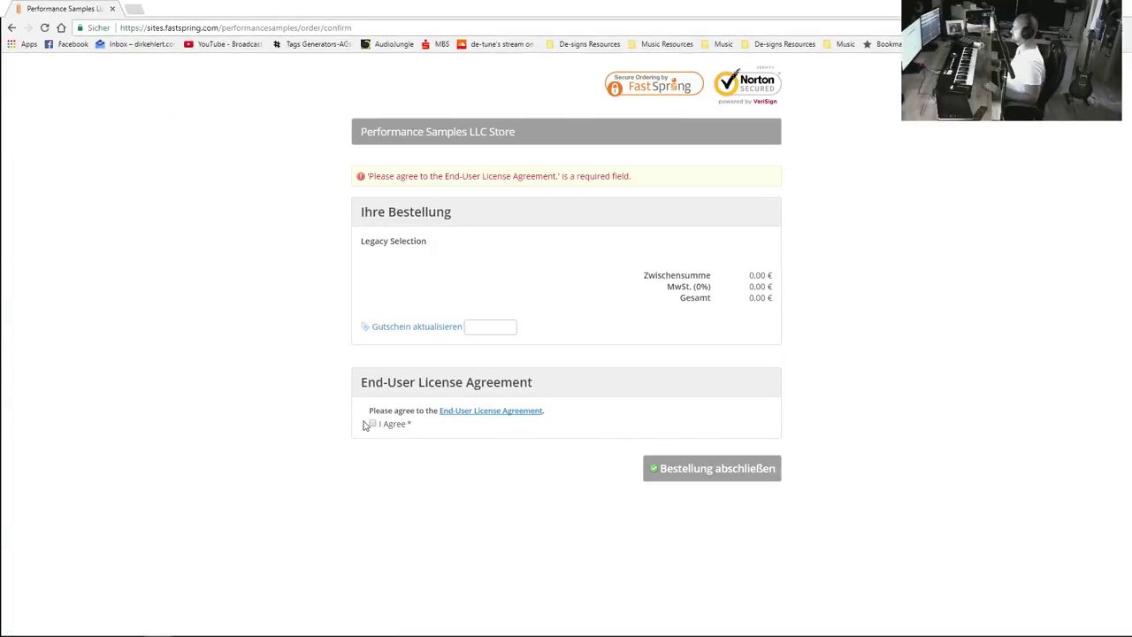
{"action": "left_click", "coordinate": [695, 468]}
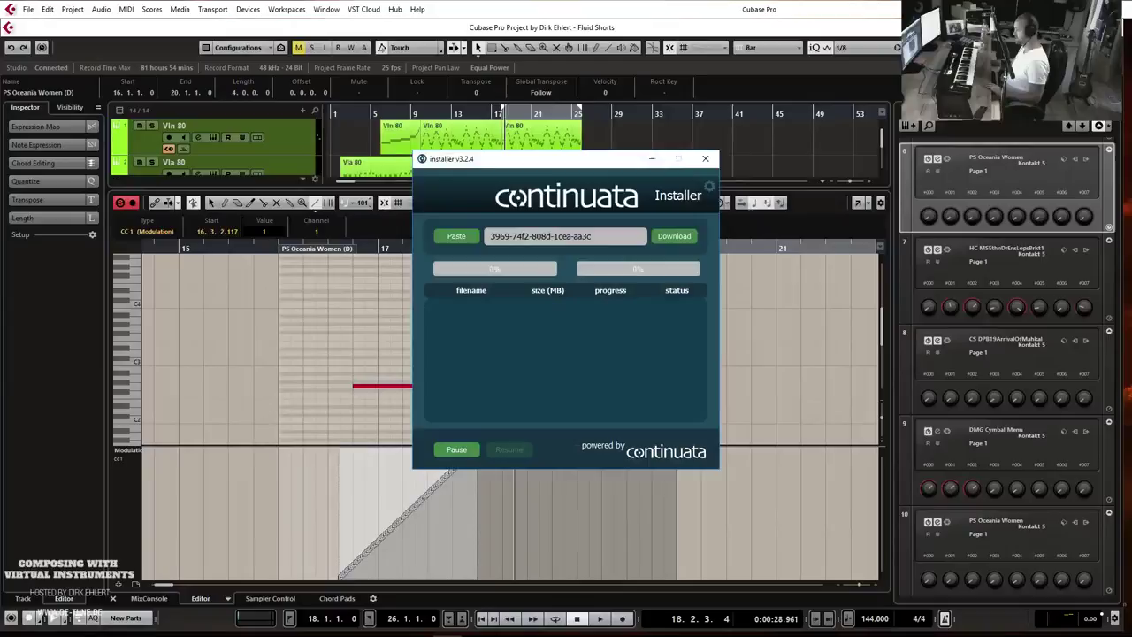
Paste the download code into the Continuata installer and start the download
{"action": "left_click_drag", "start_coordinate": [635, 163], "coordinate": [1131, 185]}
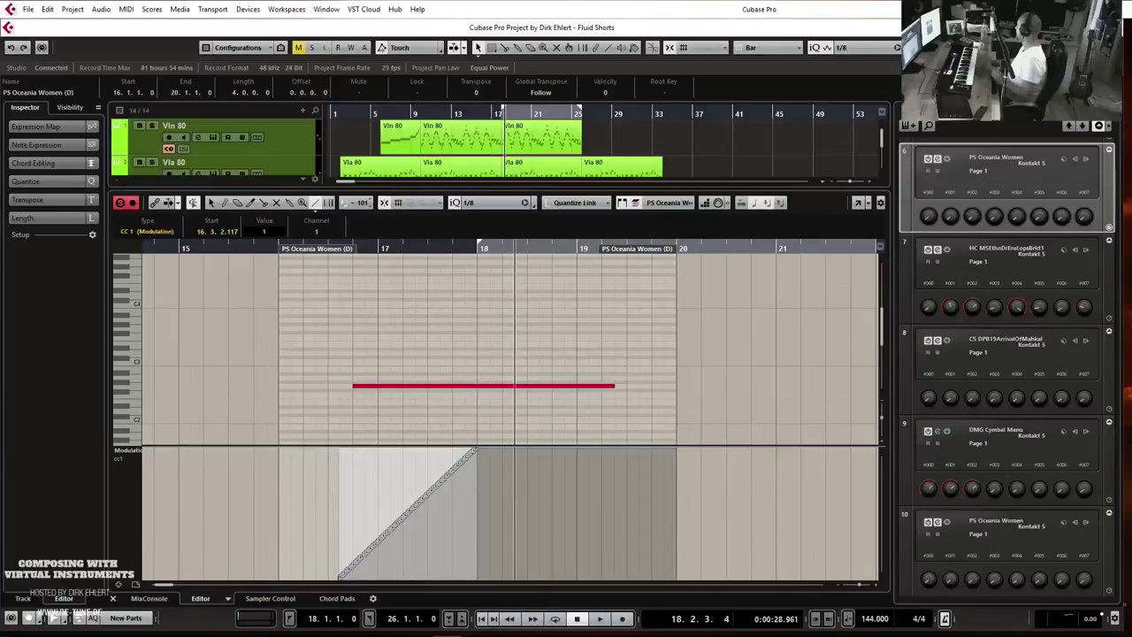
{"action": "left_click_drag", "start_coordinate": [1131, 106], "coordinate": [441, 106]}
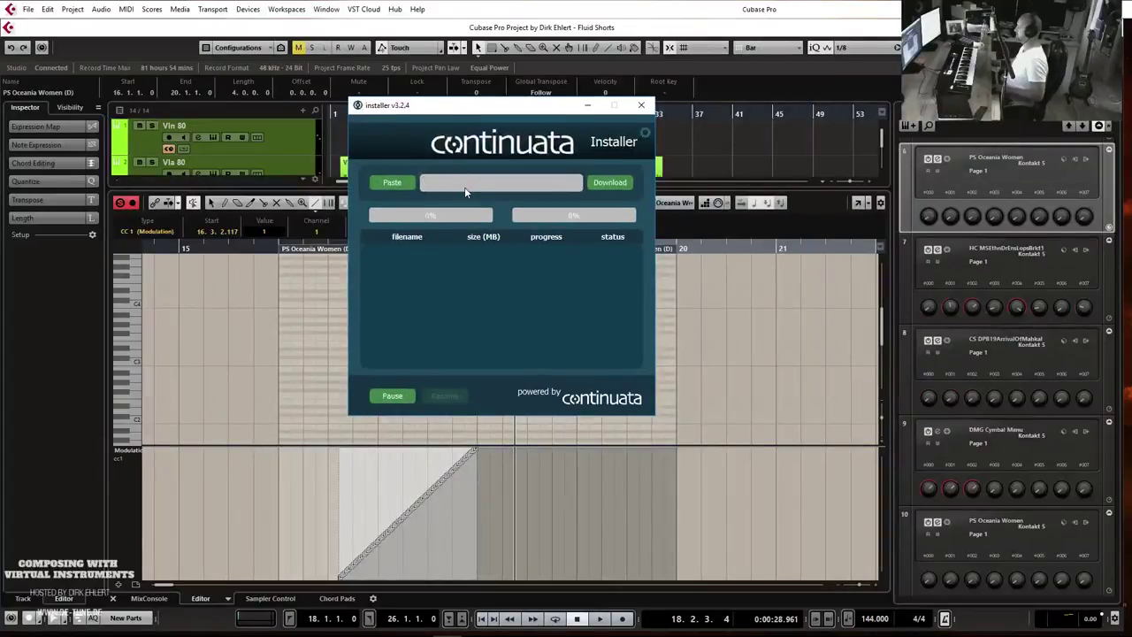
{"action": "left_click", "coordinate": [608, 183]}
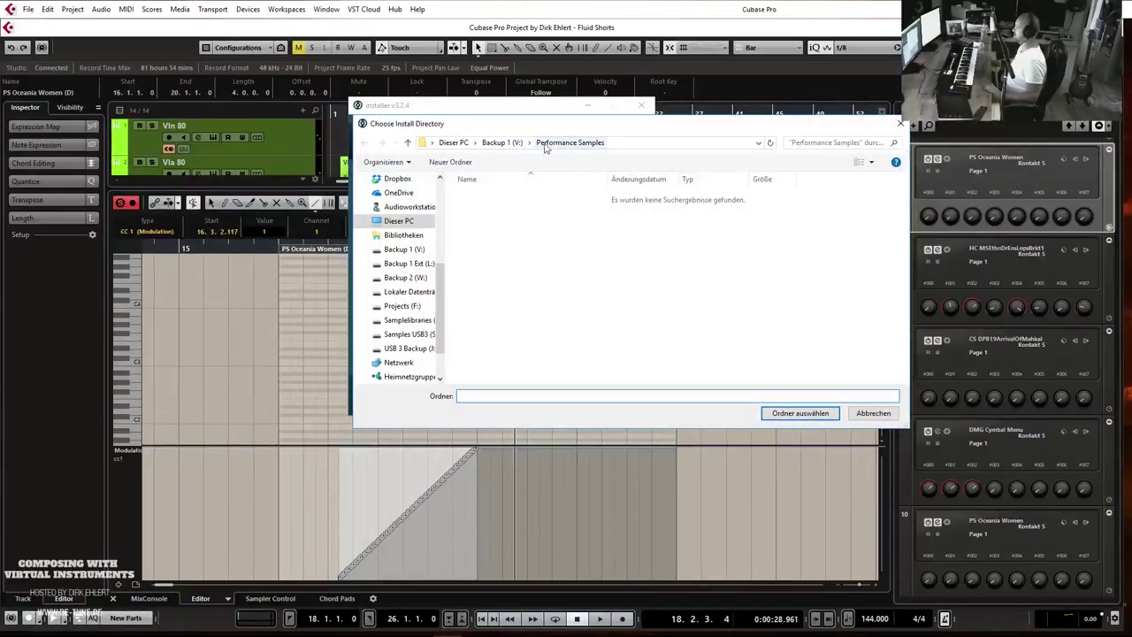
Choose Backup 1 (V:) > Performance Samples as the destination and dismiss the installer
{"action": "left_click", "coordinate": [509, 143]}
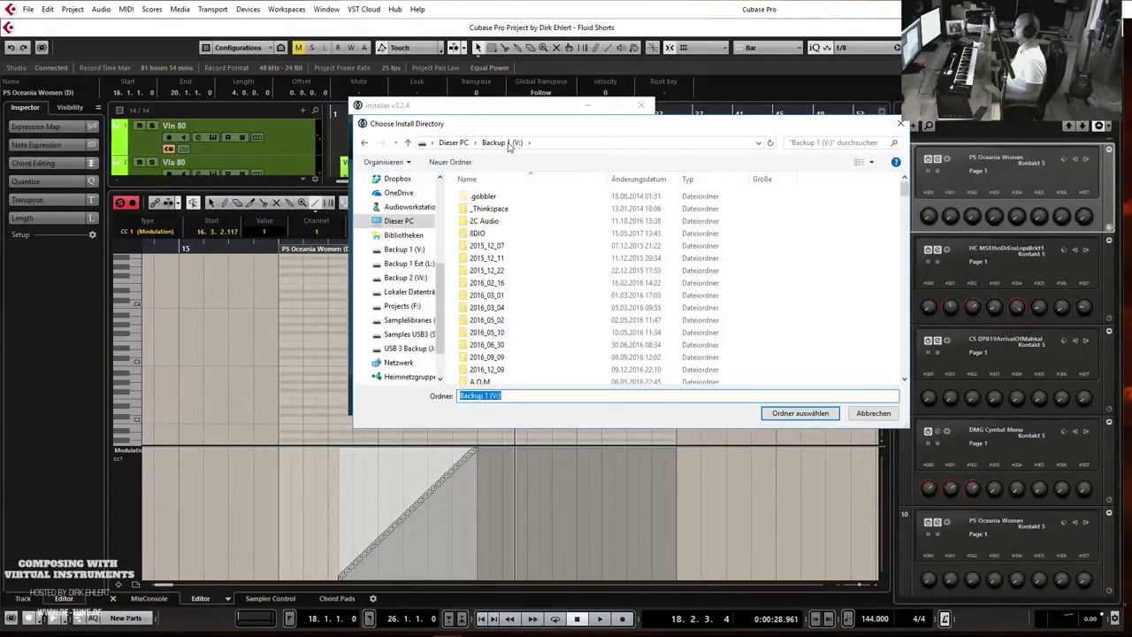
{"action": "scroll", "coordinate": [725, 270], "scroll_direction": "down", "scroll_amount": 10}
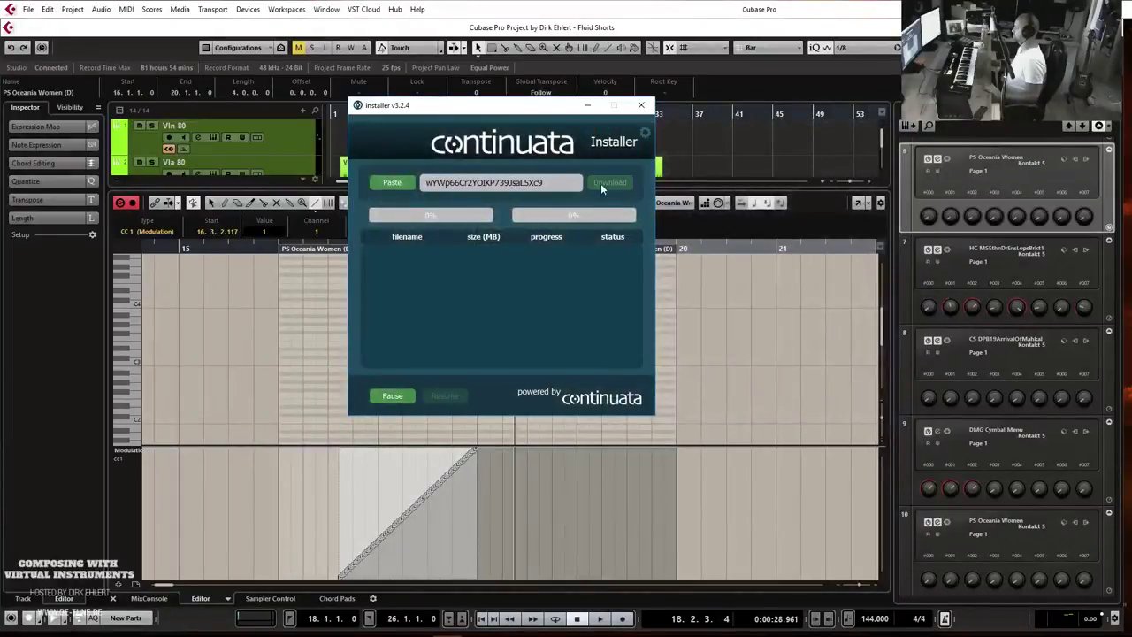
{"action": "left_click", "coordinate": [601, 183]}
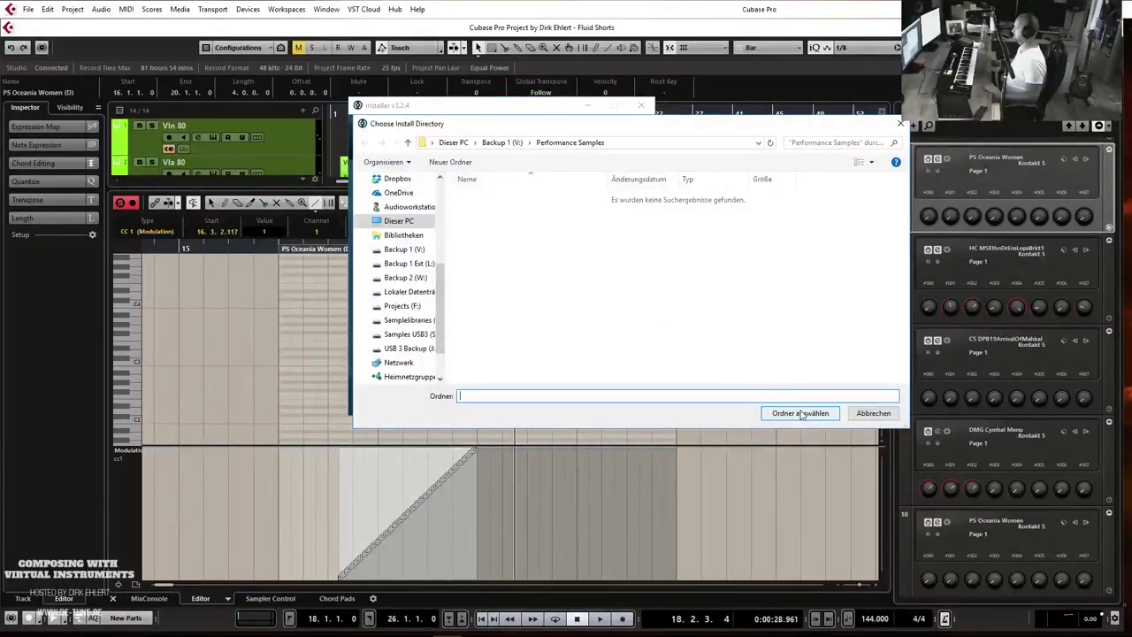
{"action": "left_click", "coordinate": [801, 413]}
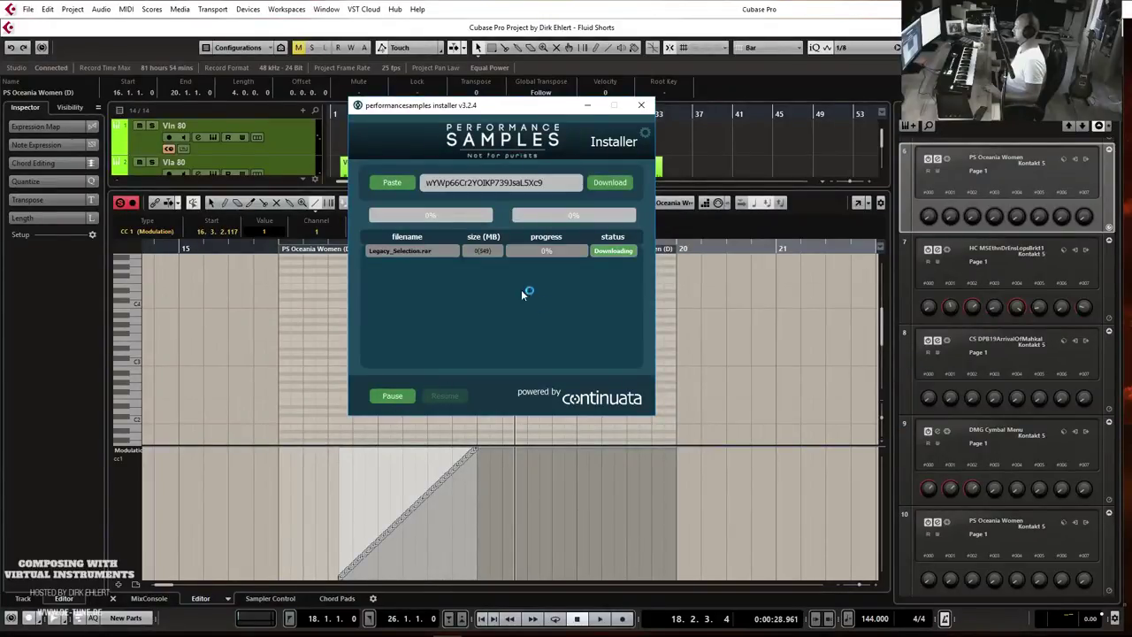
{"action": "left_click", "coordinate": [587, 105]}
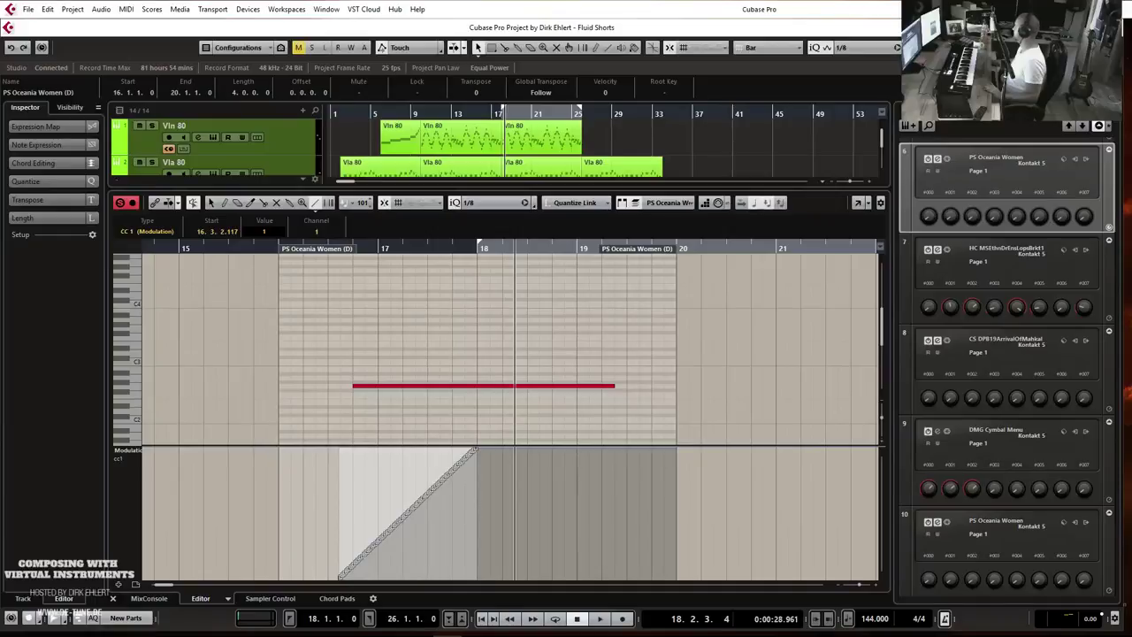
Switch back to the selection tool in the Key Editor and deselect the modulation ramp
{"action": "right_click", "coordinate": [443, 313]}
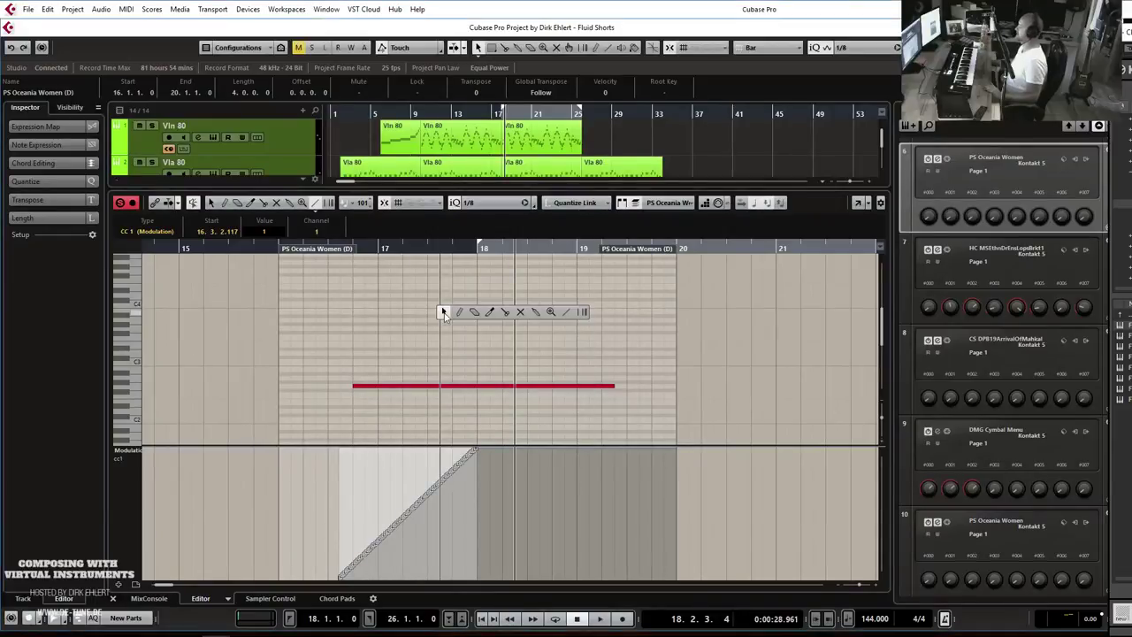
{"action": "left_click", "coordinate": [444, 313]}
{"action": "left_click", "coordinate": [445, 315]}
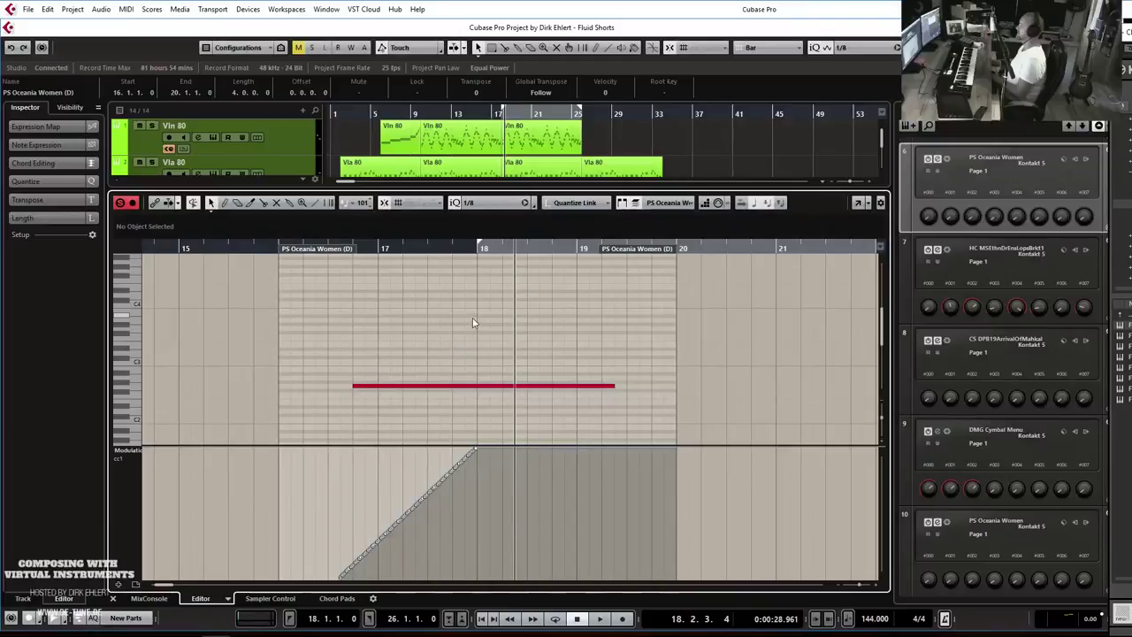
Close the Key Editor, cycle bars 2 to 34, then select the CL 80 track
{"action": "key", "text": "ctrl+e"}
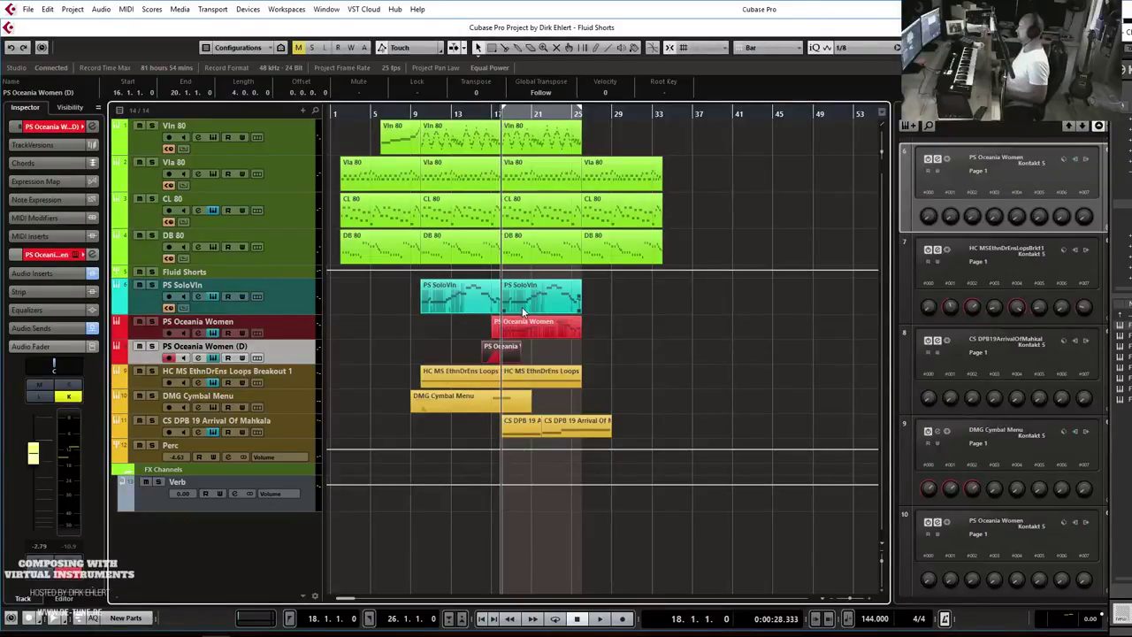
{"action": "left_click", "coordinate": [342, 114]}
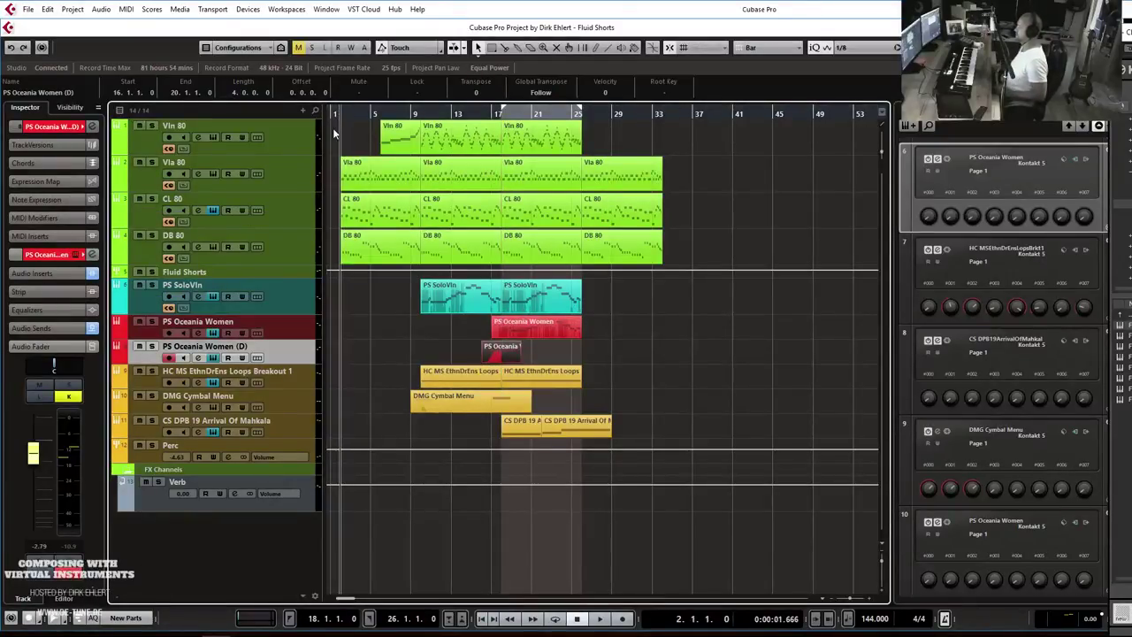
{"action": "key", "text": "ctrl+KP_1"}
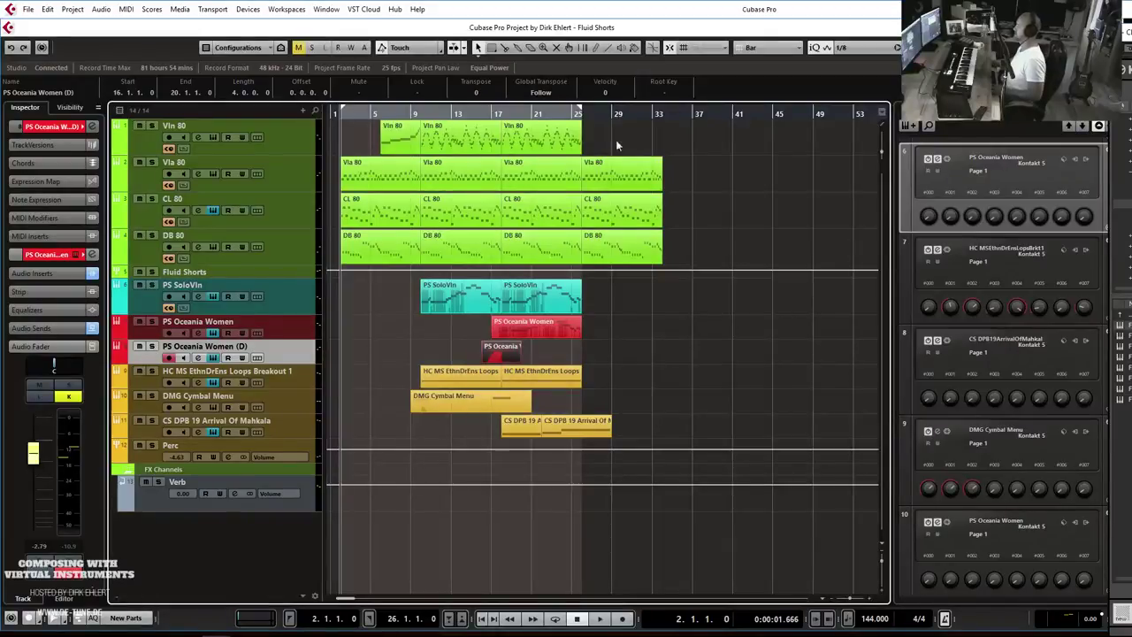
{"action": "left_click_drag", "start_coordinate": [578, 111], "coordinate": [658, 111]}
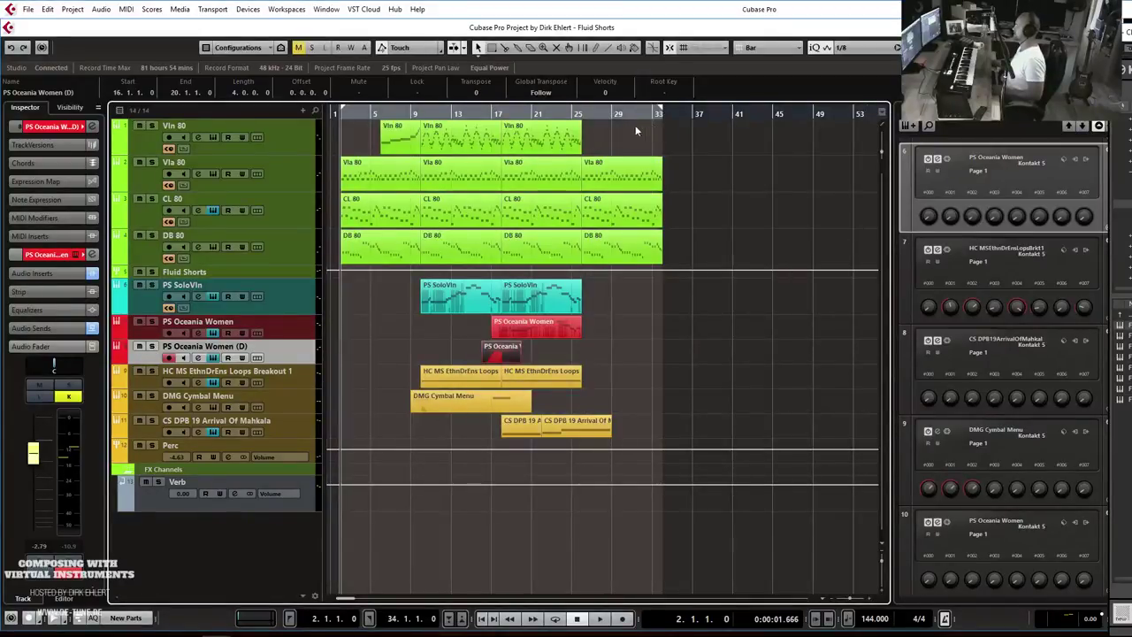
{"action": "left_click", "coordinate": [623, 109]}
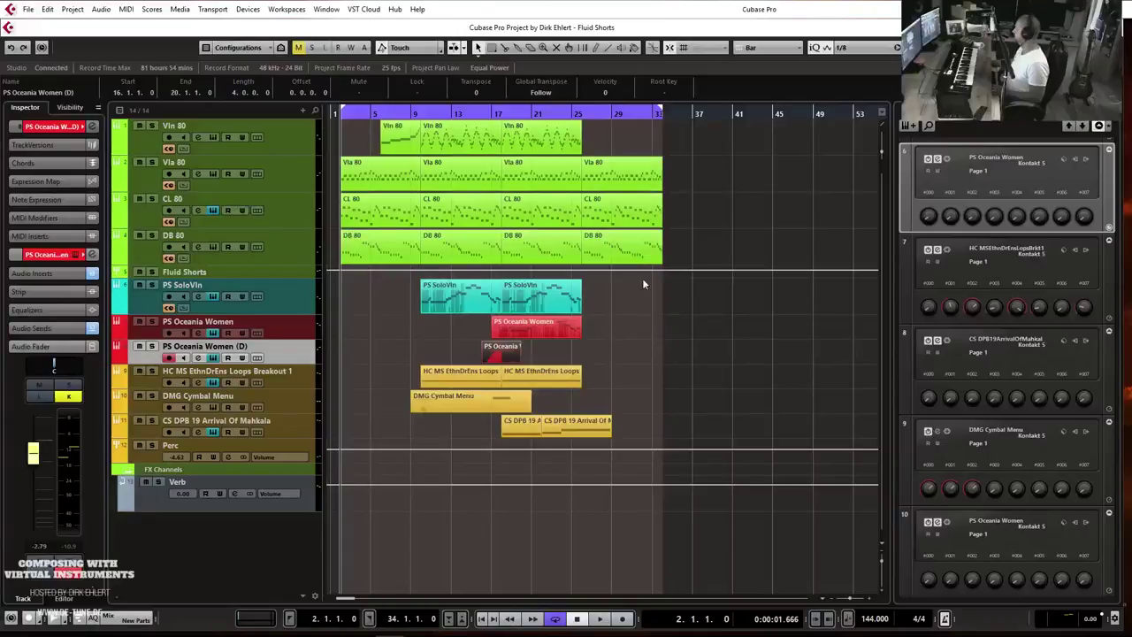
{"action": "left_click", "coordinate": [705, 207]}
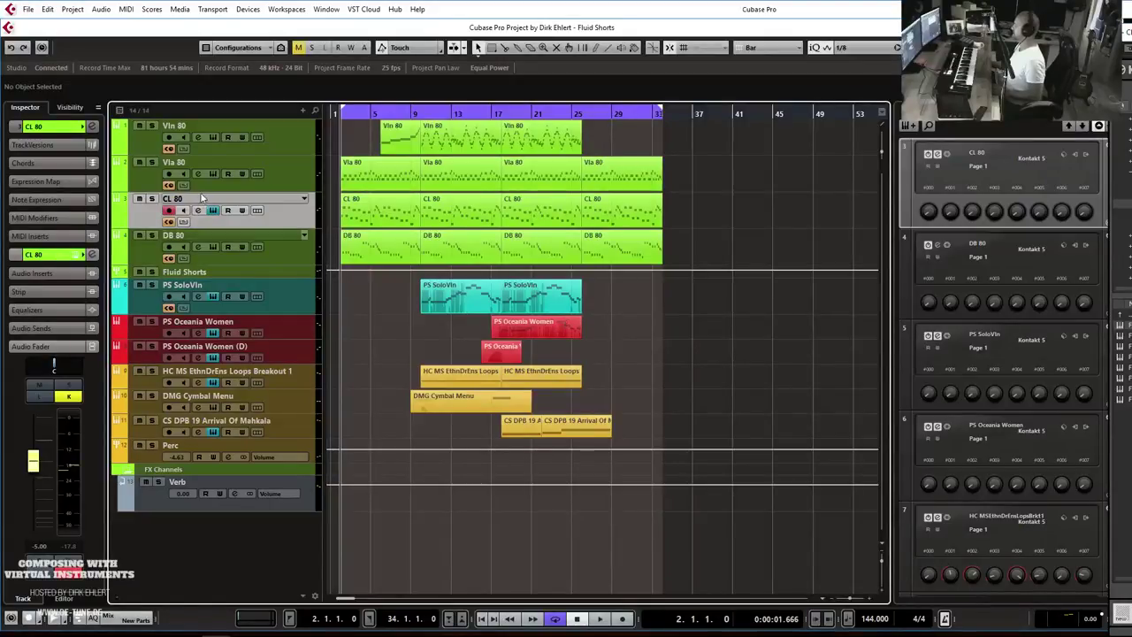
Play the arrangement, enable Read automation on CL 80, and stop near bar 22
{"action": "key", "text": "space"}
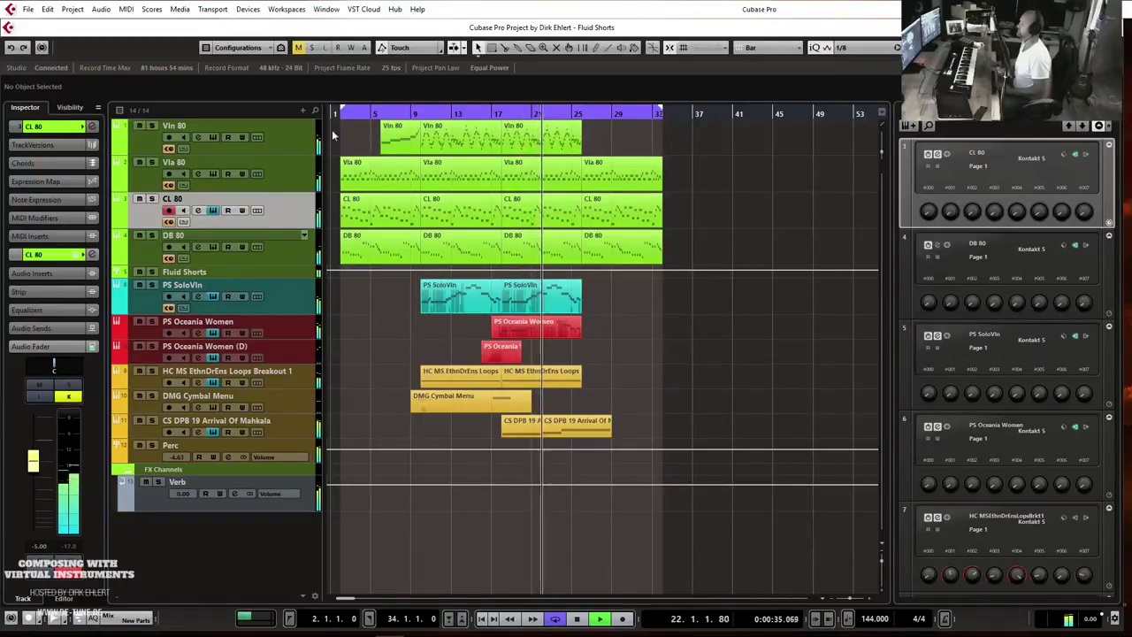
{"action": "left_click", "coordinate": [228, 211]}
{"action": "key", "text": "space"}
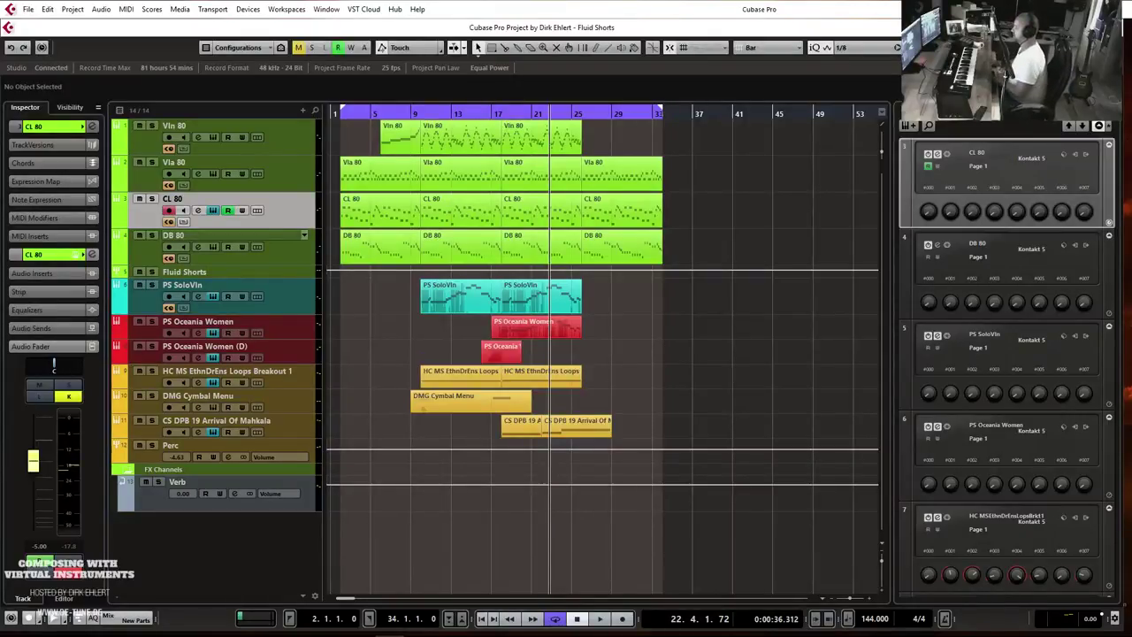
Draw a rising CC11 Expression line ramp ending at bar 18 in the PS Oceania Women (D) part
{"action": "double_click", "coordinate": [501, 350]}
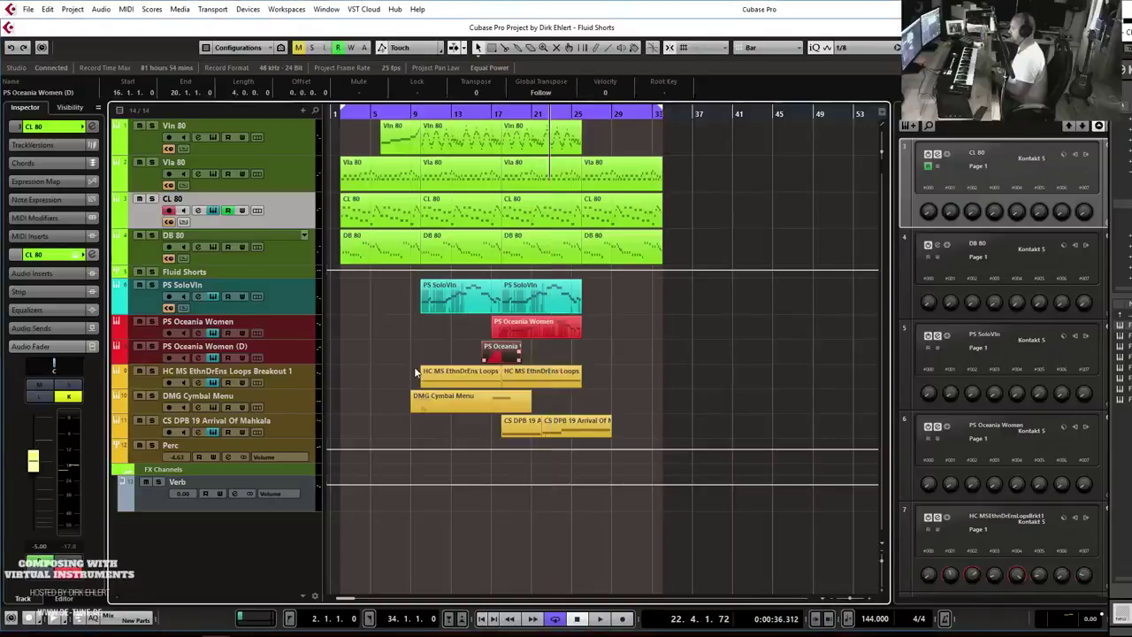
{"action": "left_click", "coordinate": [127, 451]}
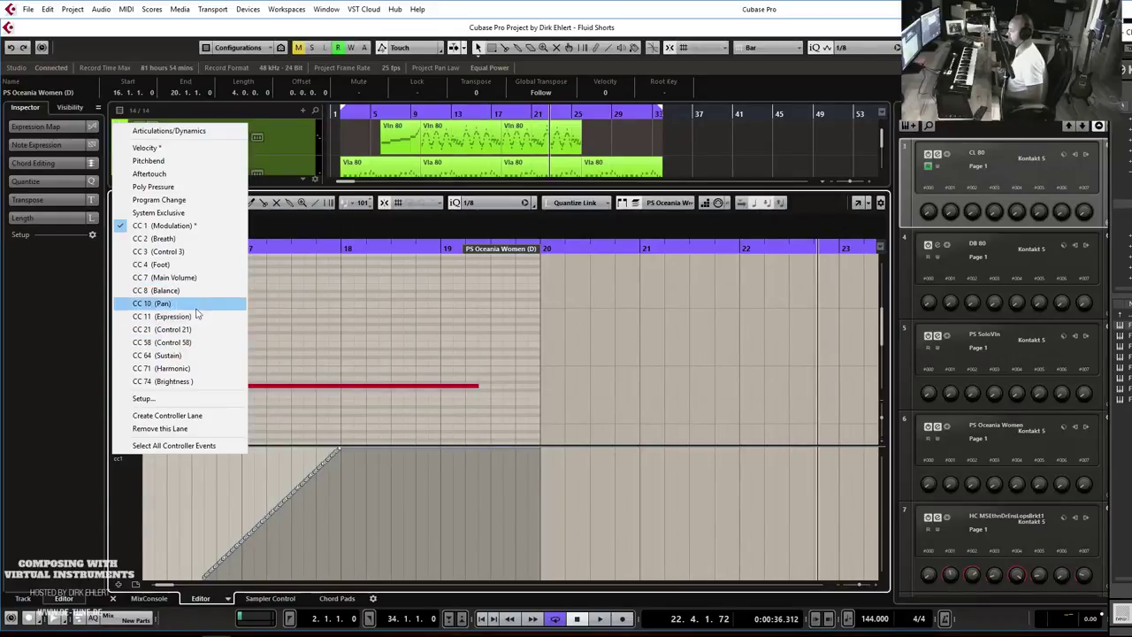
{"action": "left_click", "coordinate": [202, 316]}
{"action": "left_click", "coordinate": [461, 285]}
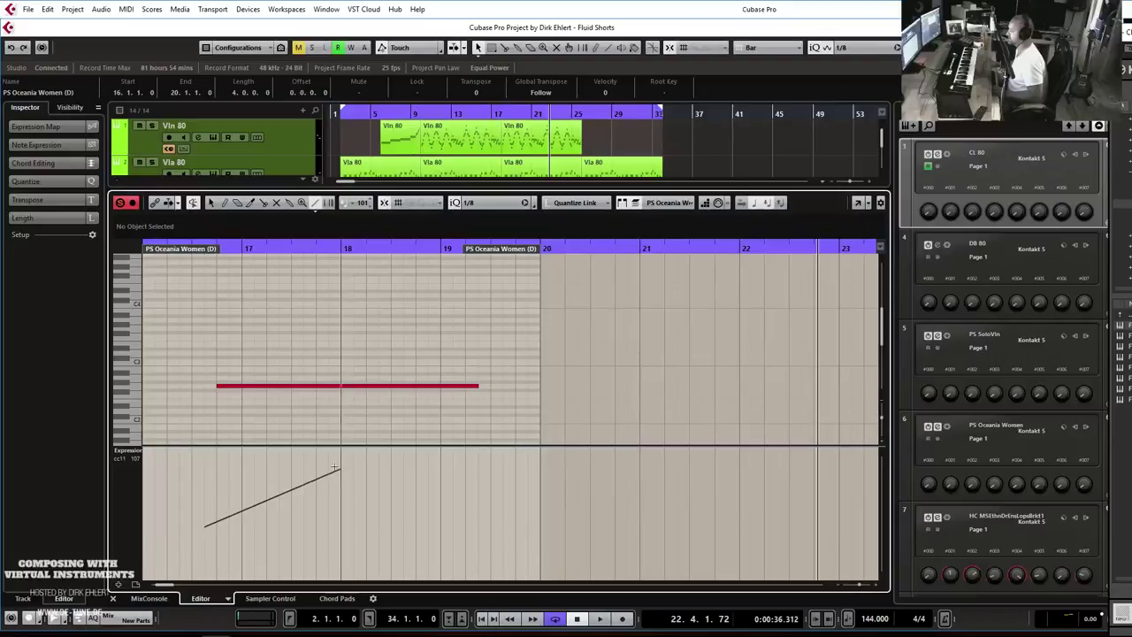
{"action": "left_click_drag", "start_coordinate": [340, 453], "coordinate": [341, 453]}
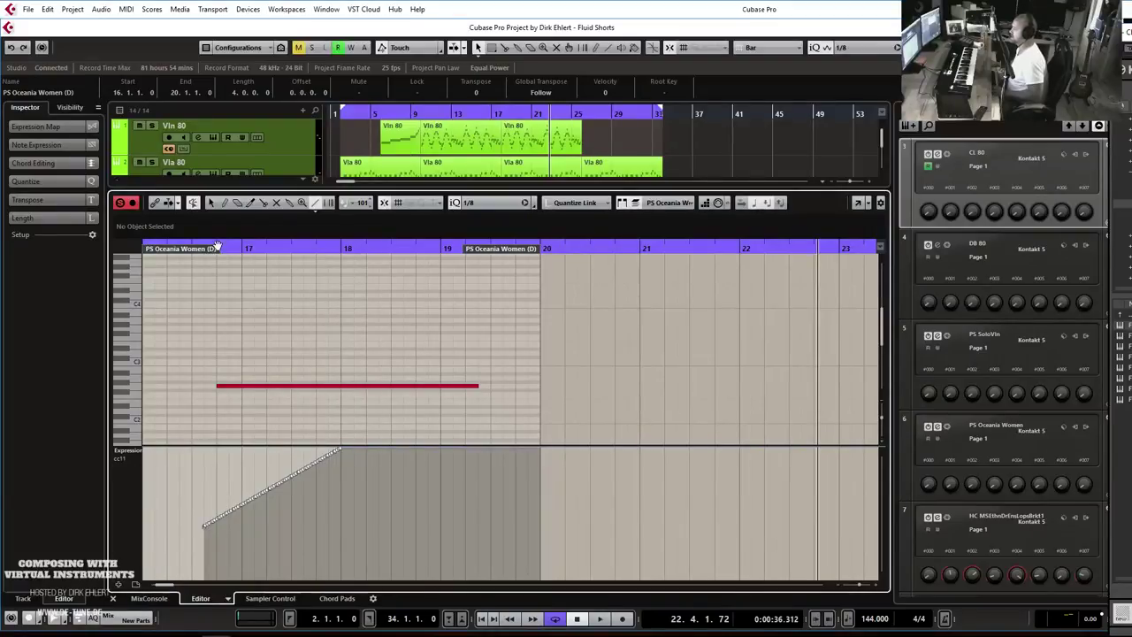
{"action": "key", "text": "1"}
Select the CC11 ramp events and audition the swell from about bar 16.3
{"action": "left_click_drag", "start_coordinate": [254, 248], "coordinate": [191, 249]}
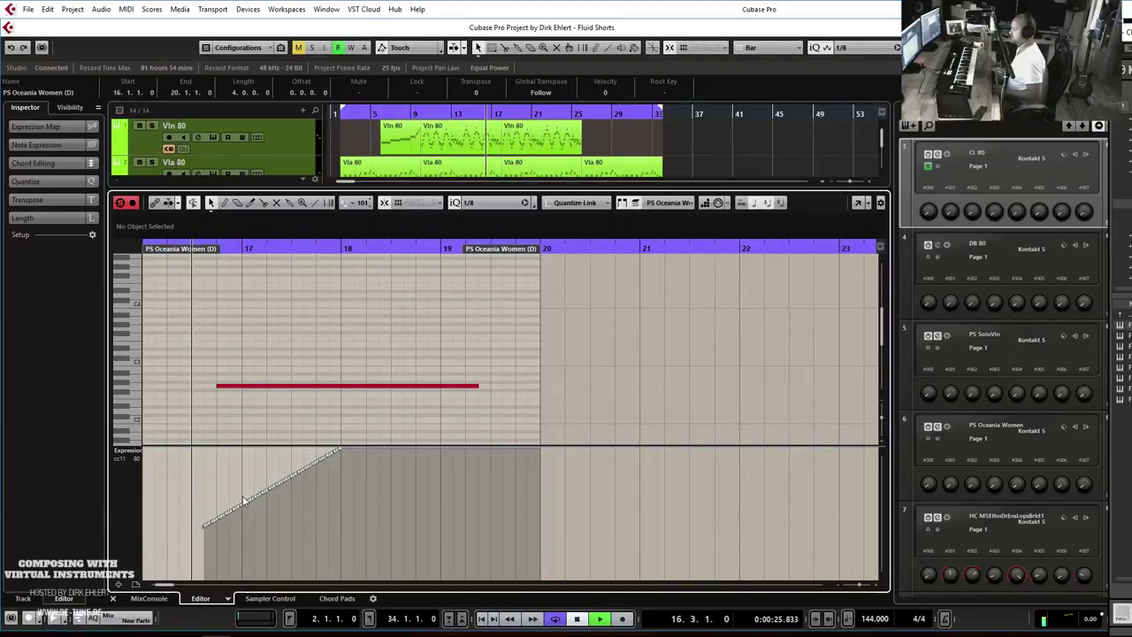
{"action": "key", "text": "space"}
{"action": "left_click_drag", "start_coordinate": [166, 545], "coordinate": [340, 446]}
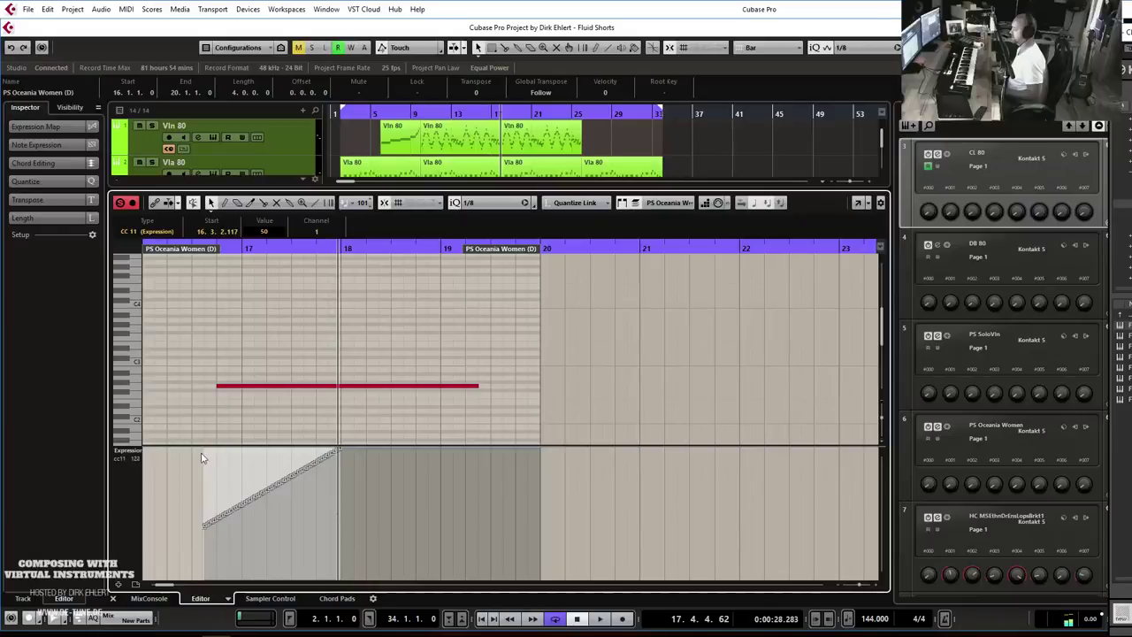
{"action": "left_click", "coordinate": [200, 249]}
{"action": "key", "text": "space"}
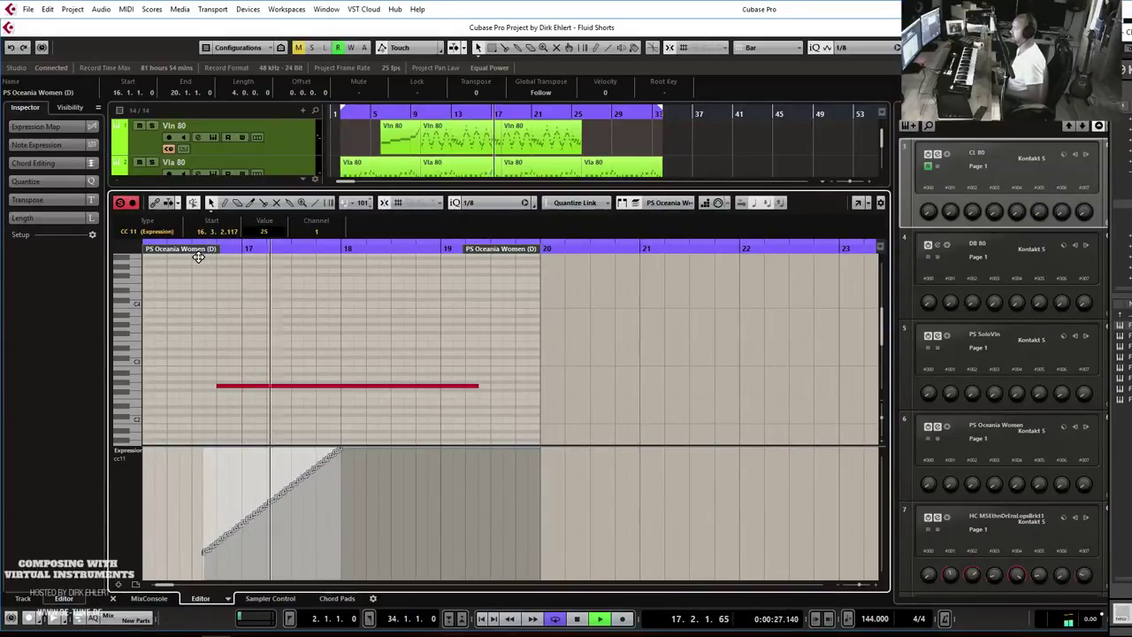
{"action": "key", "text": "space"}
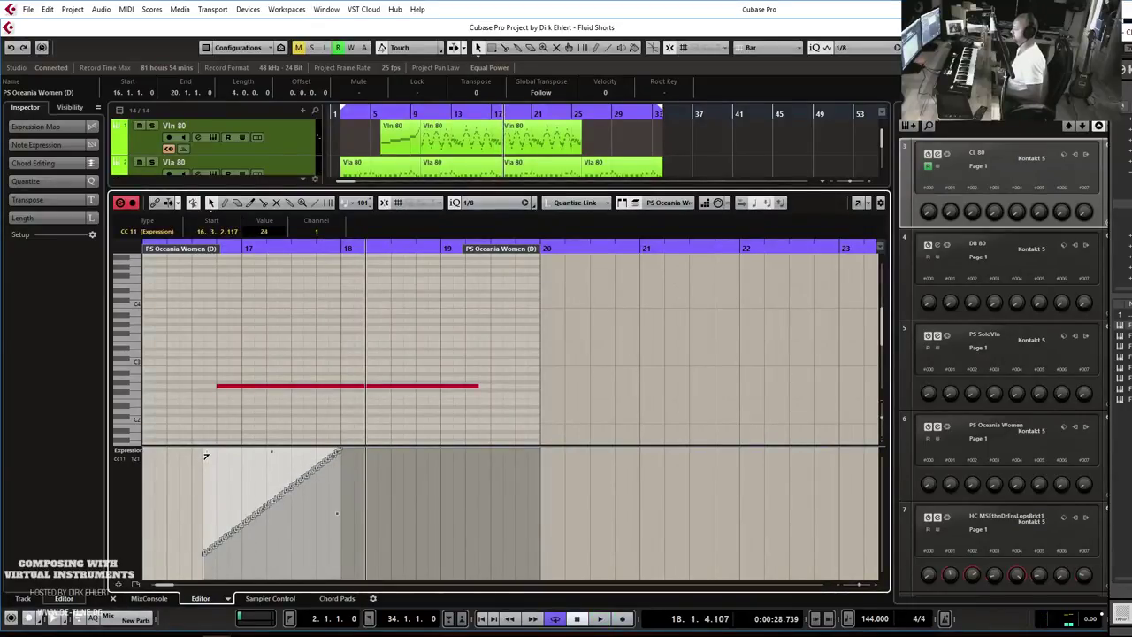
{"action": "left_click", "coordinate": [237, 250]}
{"action": "left_click", "coordinate": [192, 250]}
{"action": "key", "text": "space"}
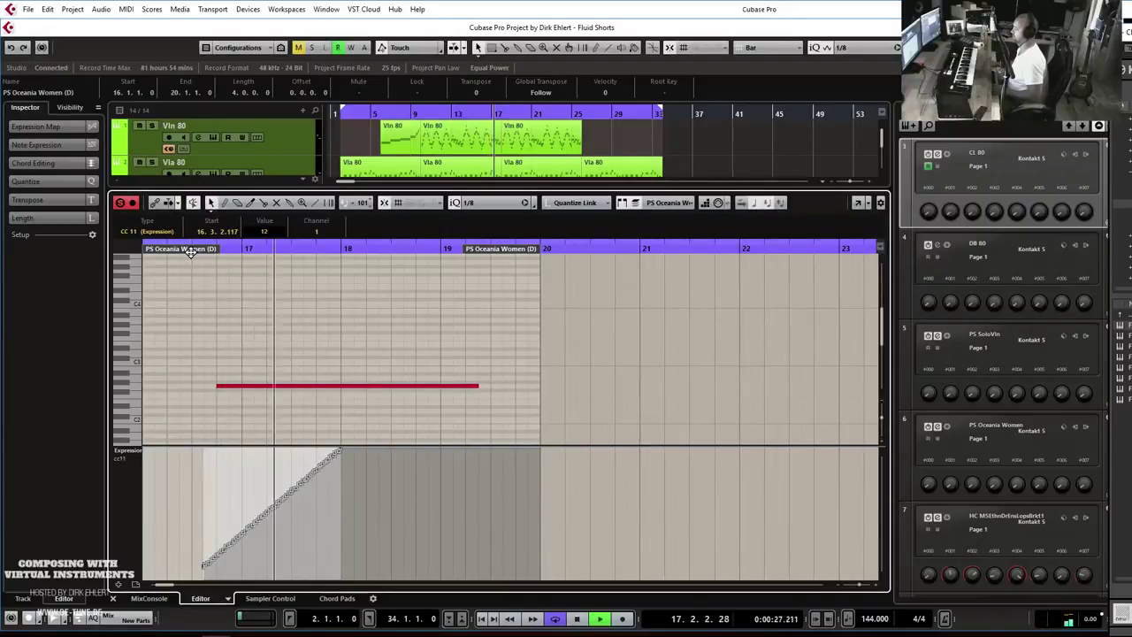
{"action": "key", "text": "space"}
Close the editor and play from around bar 13 with the Oceania track selected
{"action": "key", "text": "Return"}
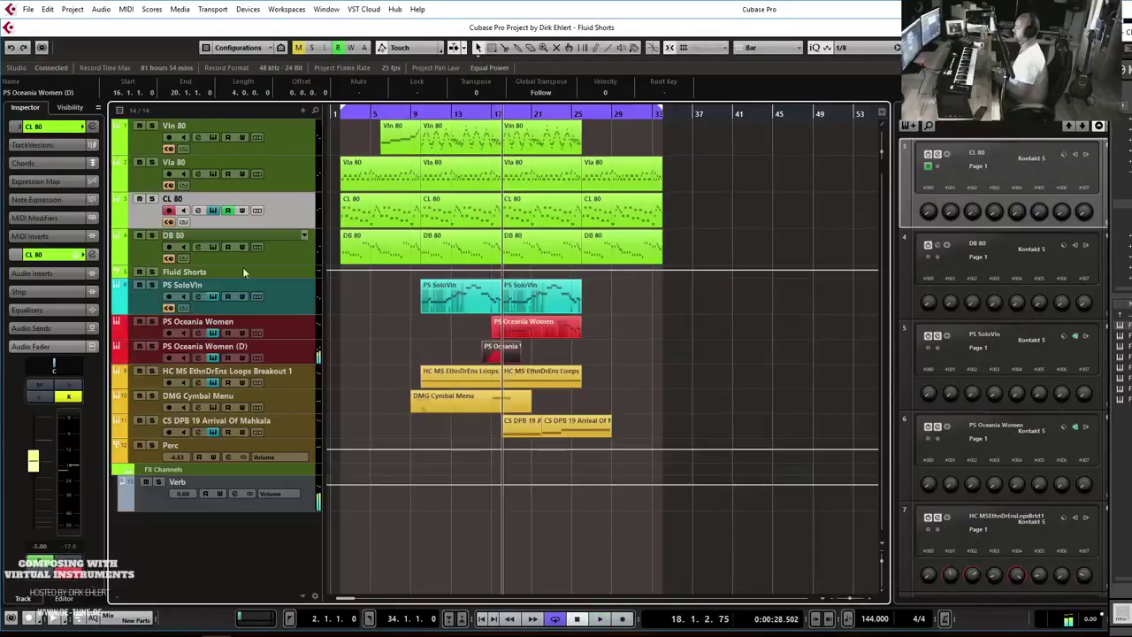
{"action": "left_click", "coordinate": [459, 114]}
{"action": "key", "text": "space"}
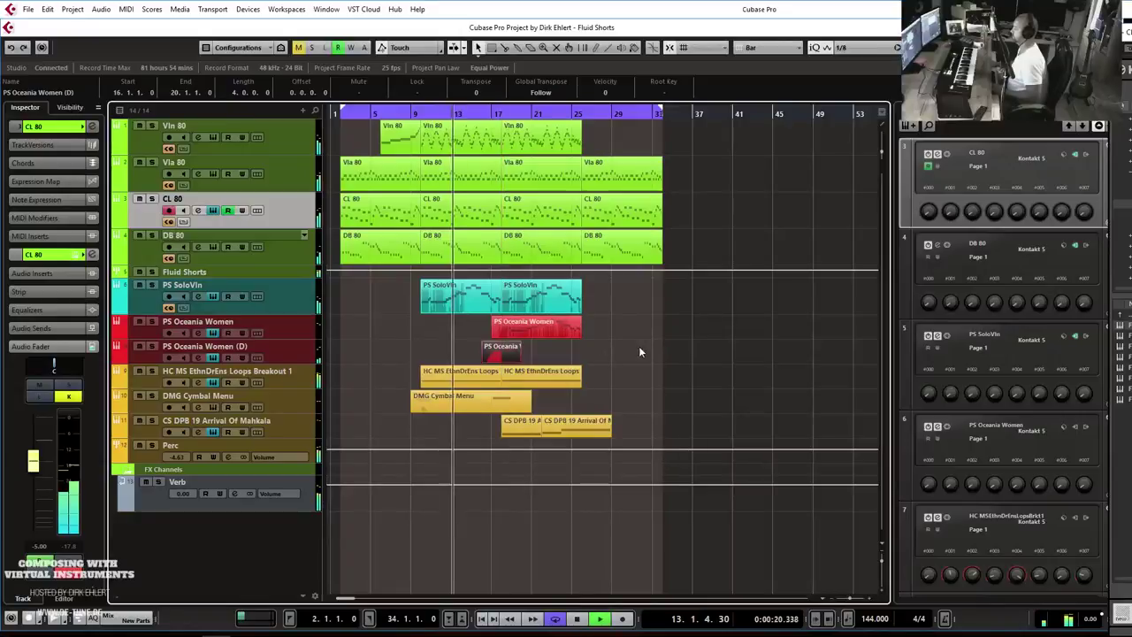
{"action": "left_click", "coordinate": [663, 350]}
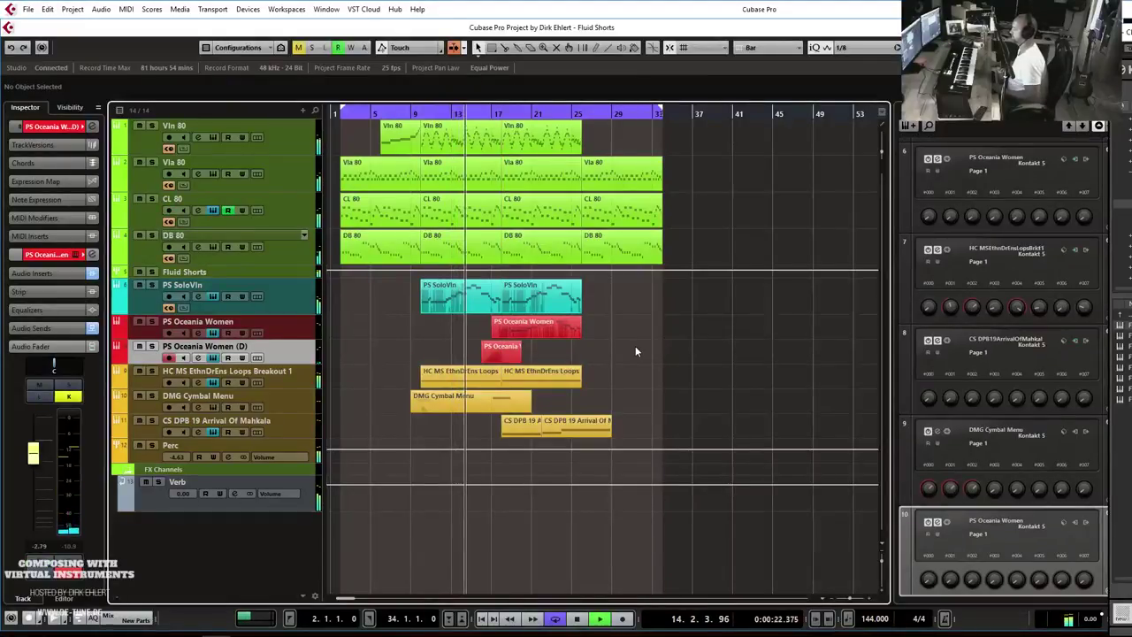
Rename the track to 'PS Oceania Men Riser' and solo the percussion tracks
{"action": "double_click", "coordinate": [208, 347]}
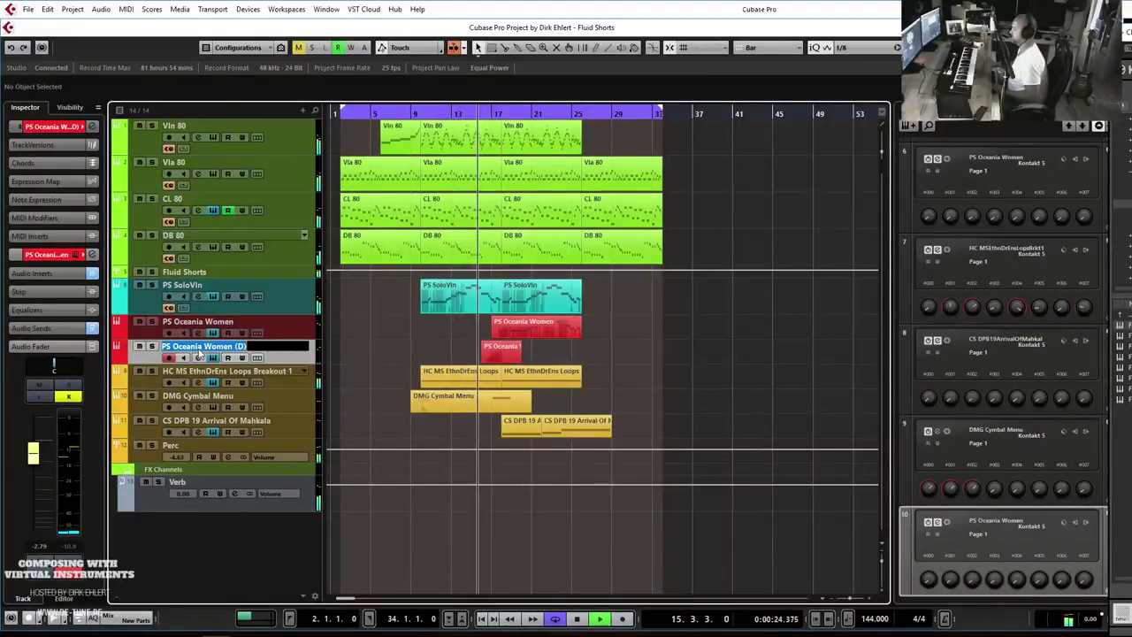
{"action": "left_click_drag", "start_coordinate": [204, 346], "coordinate": [306, 352]}
{"action": "type", "text": "M"}
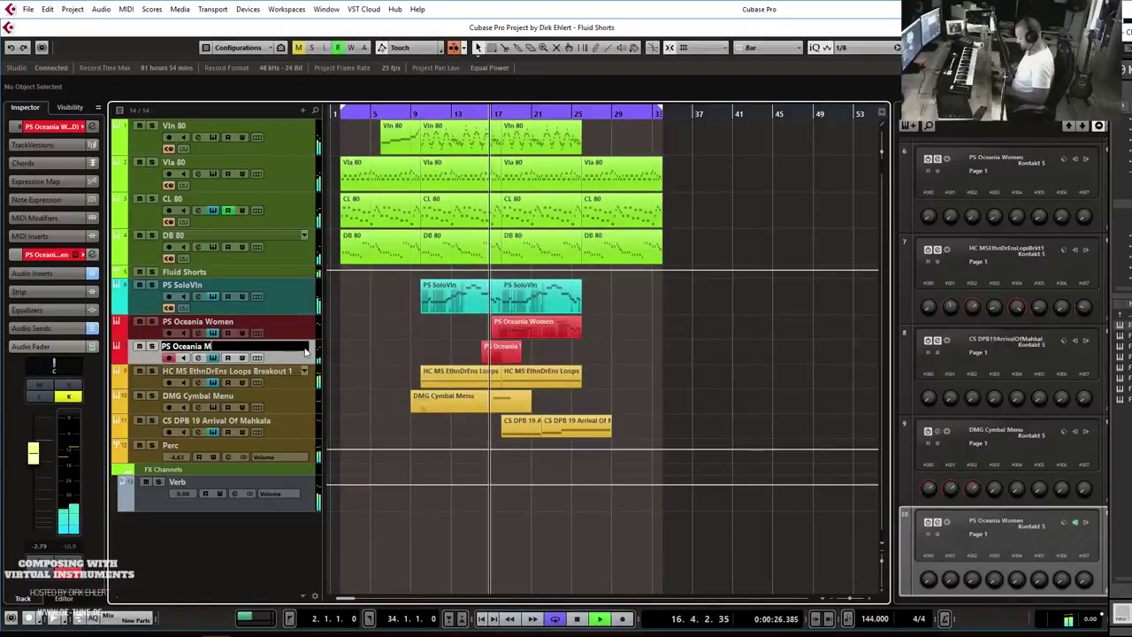
{"action": "type", "text": "en Riser"}
{"action": "key", "text": "Return"}
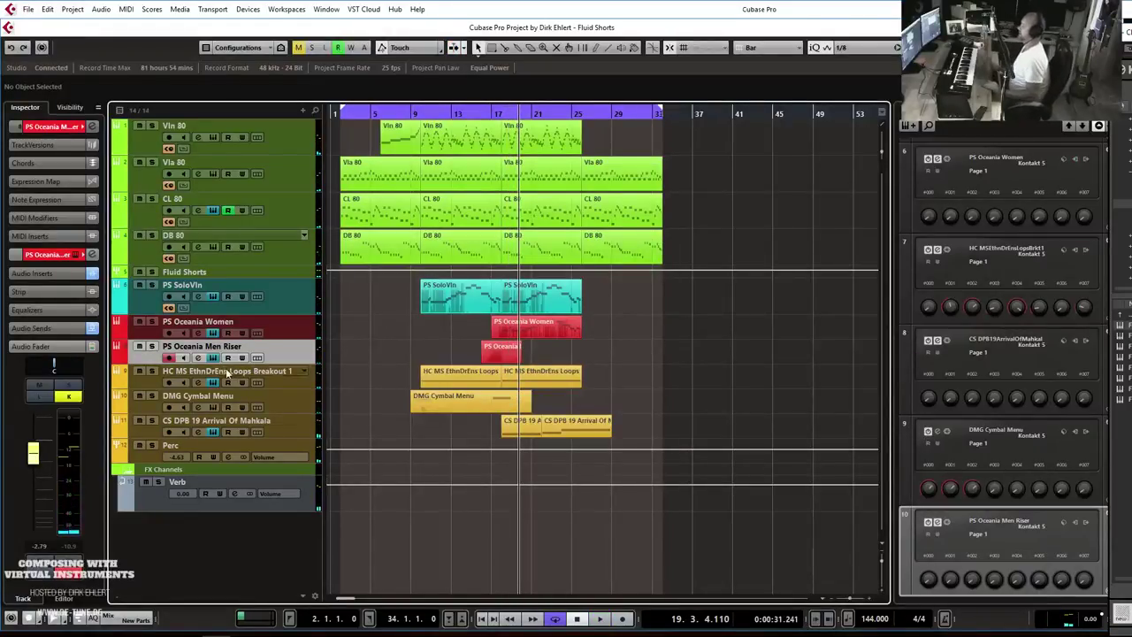
{"action": "left_click", "coordinate": [152, 447]}
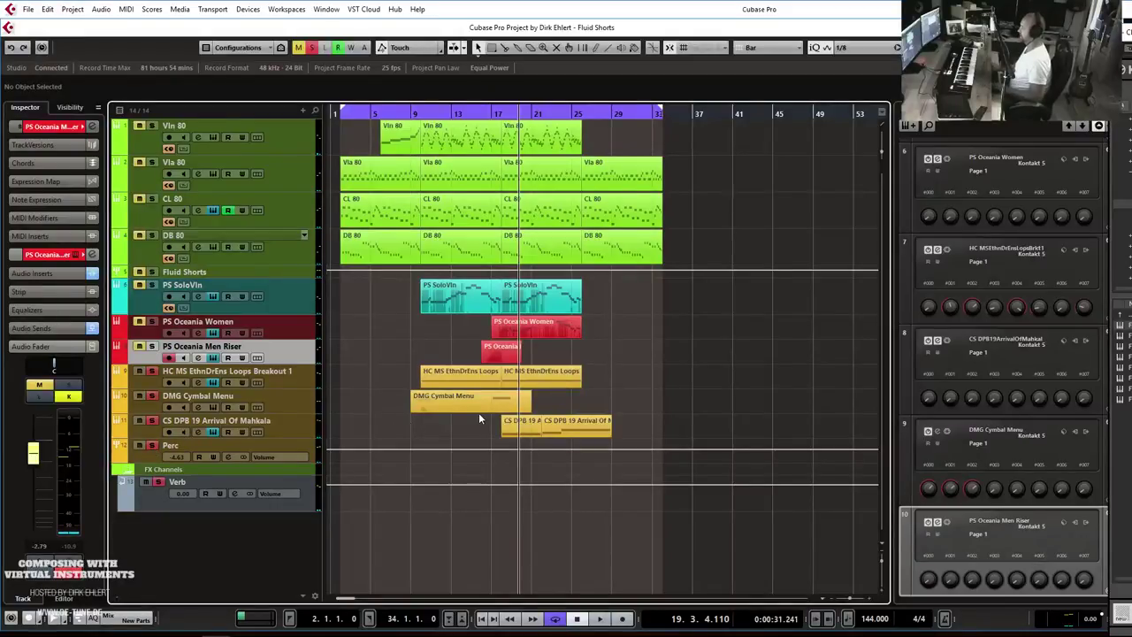
Zoom in, audition around bars 18 and 10, then open the MixConsole from HC MS EthnDrEns
{"action": "key", "text": "h"}
{"action": "key", "text": "h"}
{"action": "key", "text": "h"}
{"action": "key", "text": "h"}
{"action": "left_click", "coordinate": [563, 113]}
{"action": "key", "text": "space"}
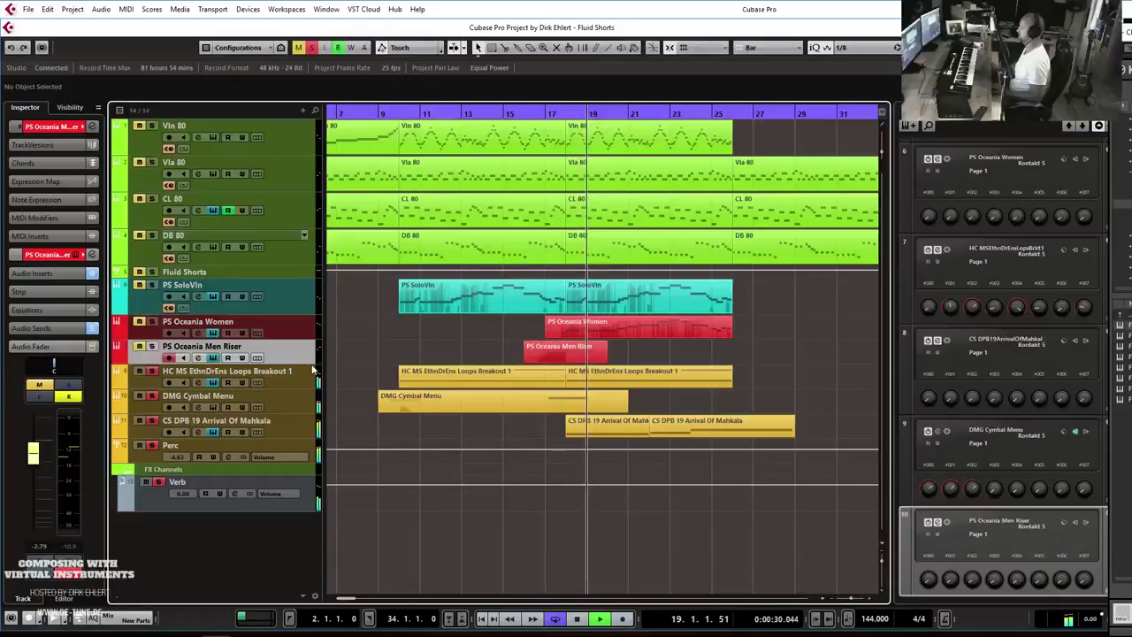
{"action": "key", "text": "space"}
{"action": "left_click", "coordinate": [398, 121]}
{"action": "key", "text": "space"}
{"action": "left_click", "coordinate": [394, 114]}
{"action": "key", "text": "space"}
{"action": "left_click", "coordinate": [267, 377]}
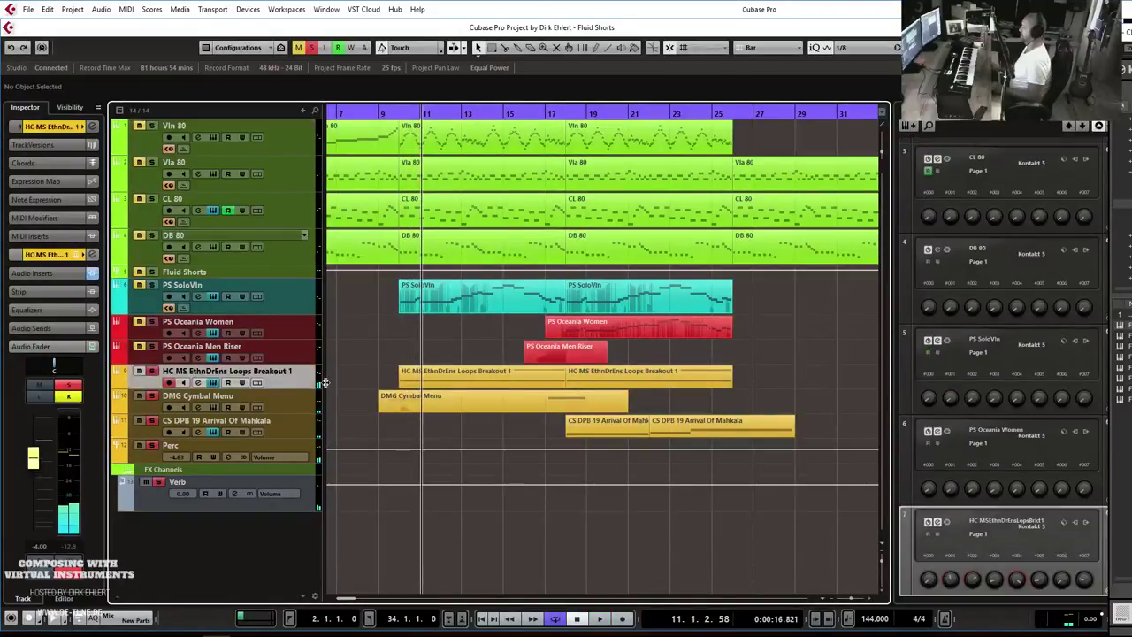
{"action": "key", "text": "F3"}
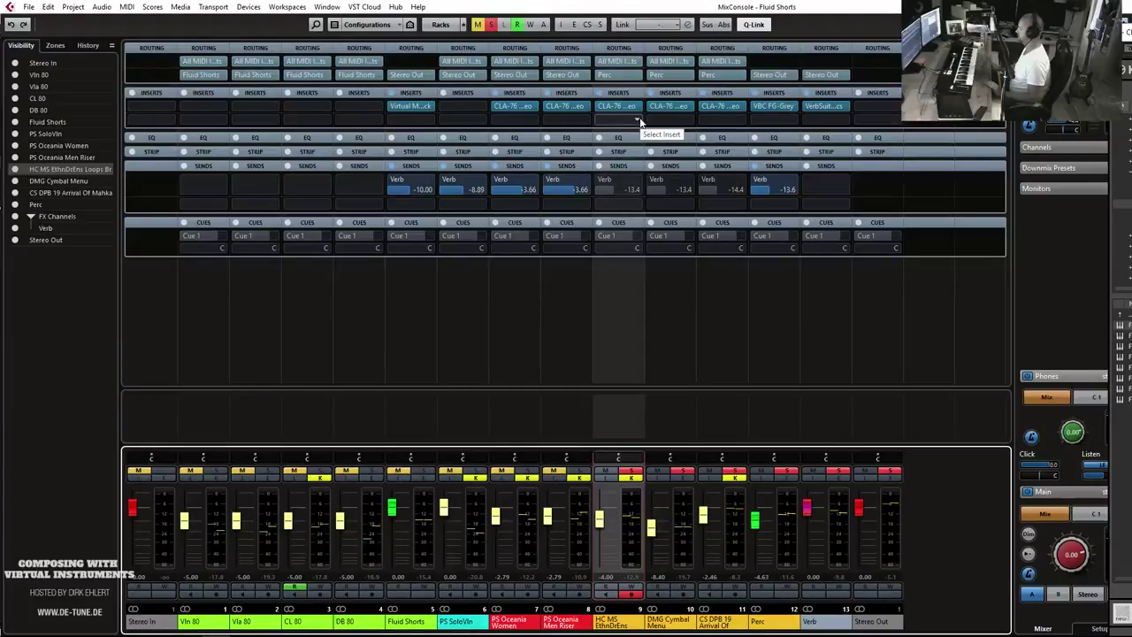
Set the CLA-76 insert on channels 9–11 to No Effect and play from bar 9
{"action": "left_click", "coordinate": [734, 557], "text": "shift"}
{"action": "left_click", "coordinate": [633, 117]}
{"action": "left_click", "coordinate": [630, 124]}
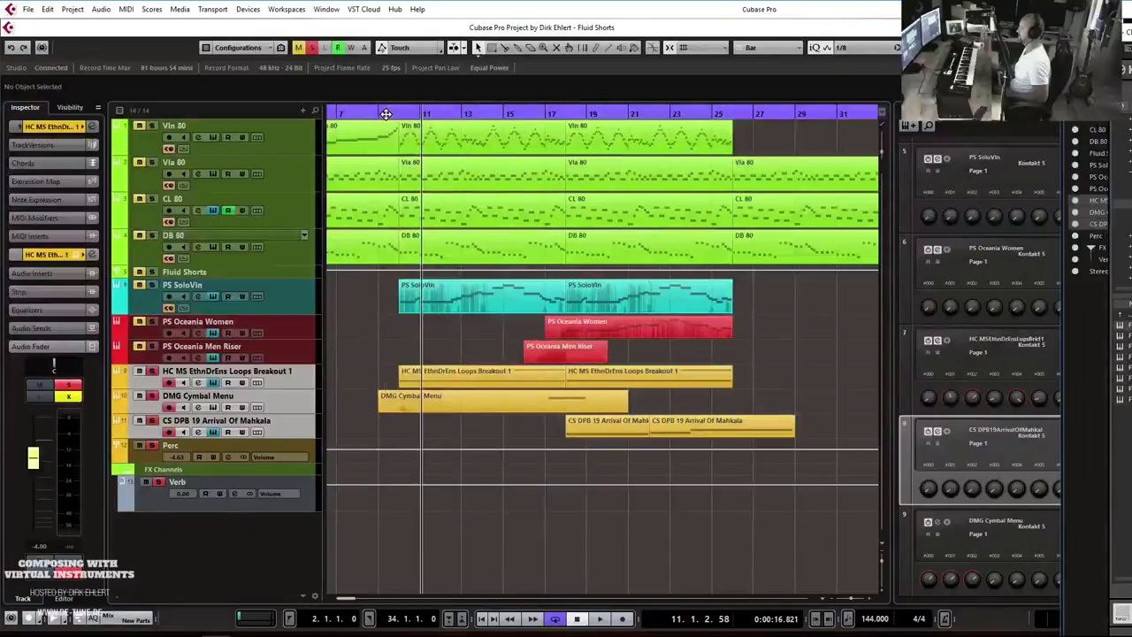
{"action": "left_click", "coordinate": [386, 114]}
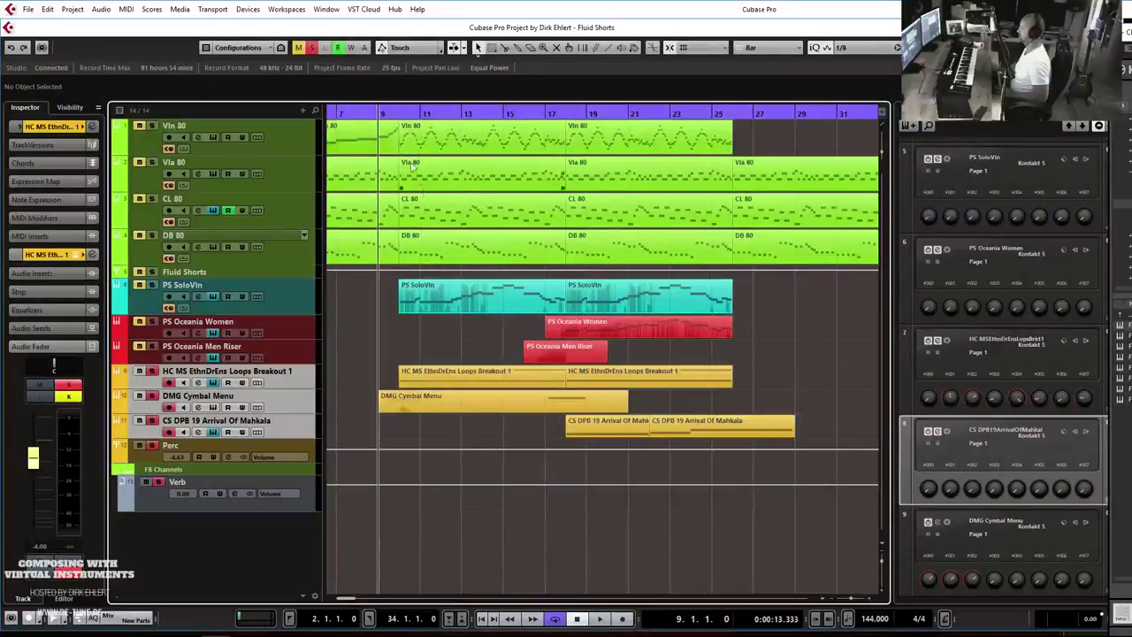
{"action": "key", "text": "space"}
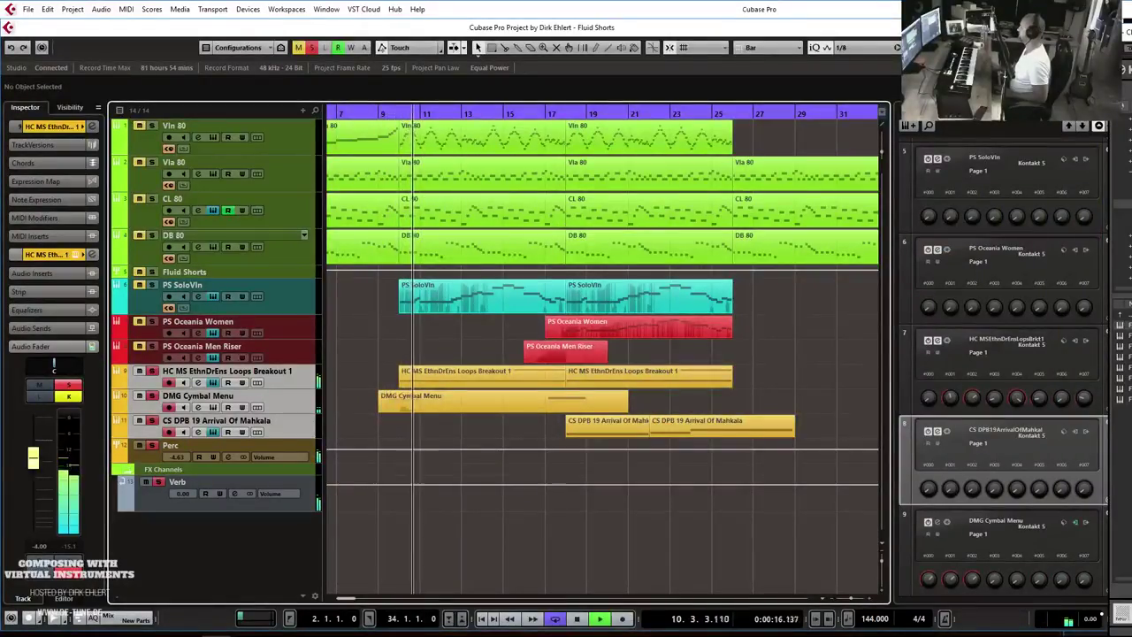
Open Perc's VBC FG-Grey compressor, close the MixConsole, and return playback to bar 2
{"action": "left_click_drag", "start_coordinate": [1131, 86], "coordinate": [1131, 50]}
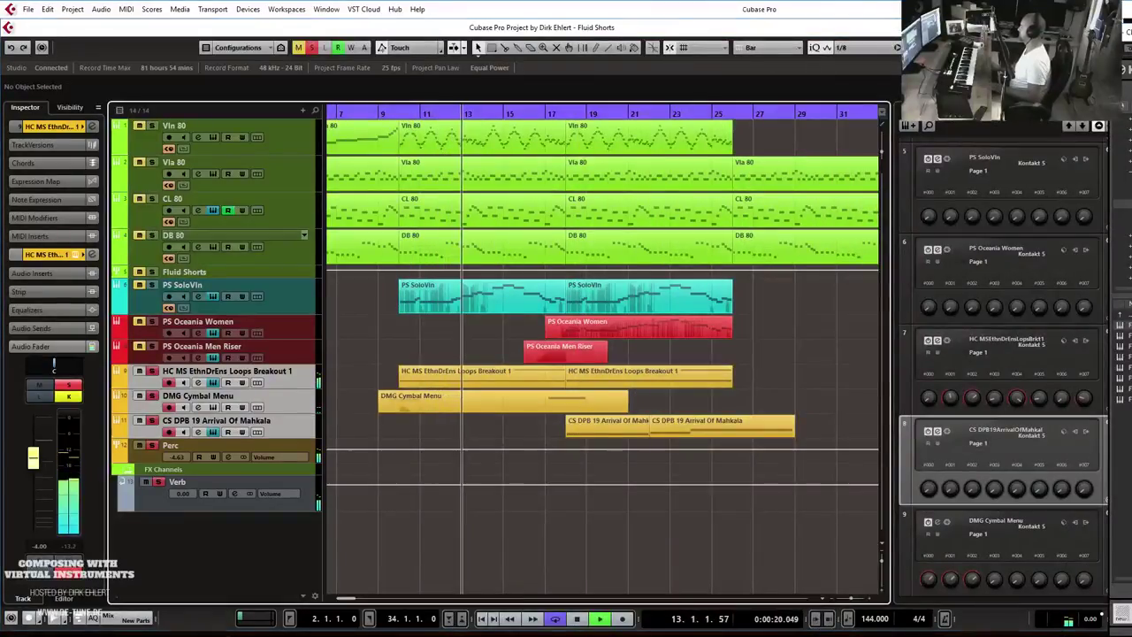
{"action": "key", "text": "F3"}
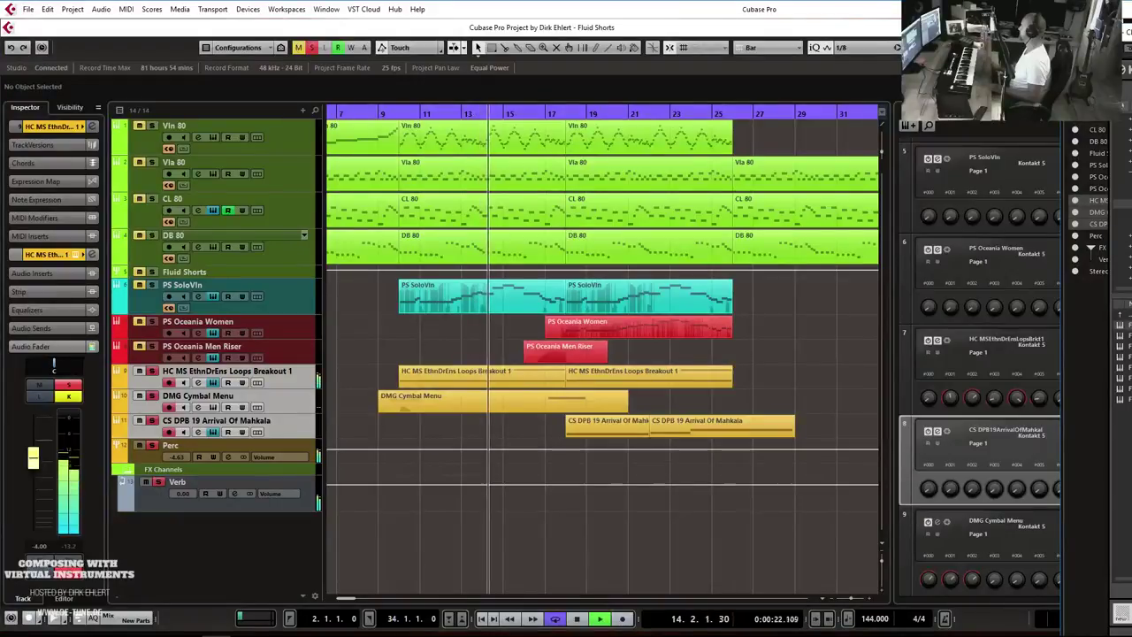
{"action": "left_click_drag", "start_coordinate": [1131, 39], "coordinate": [448, 2]}
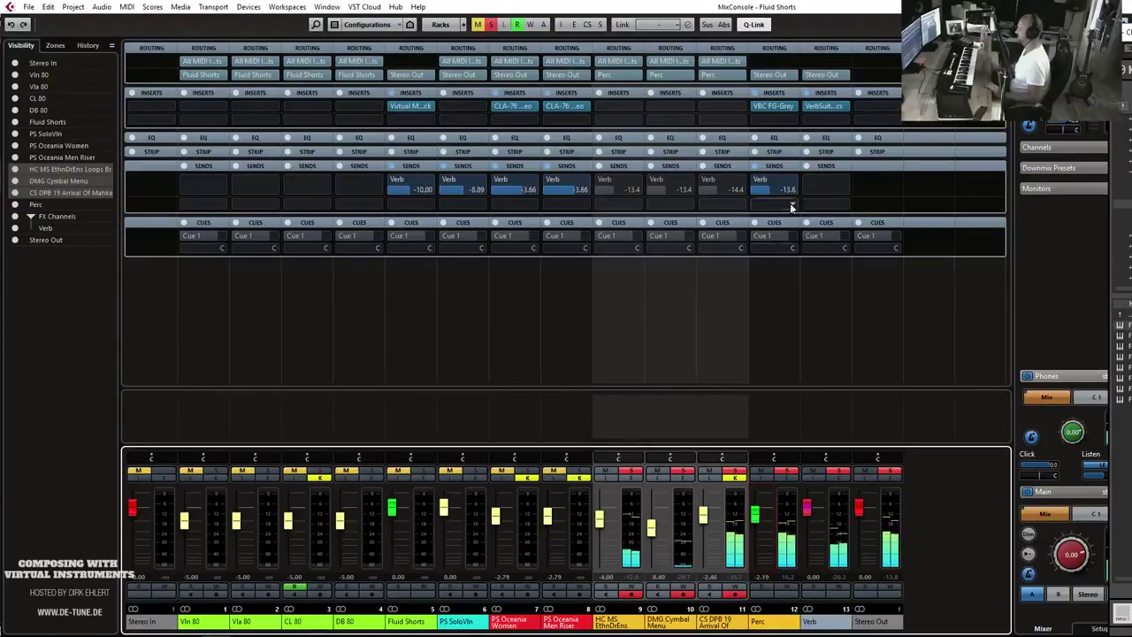
{"action": "left_click", "coordinate": [767, 108]}
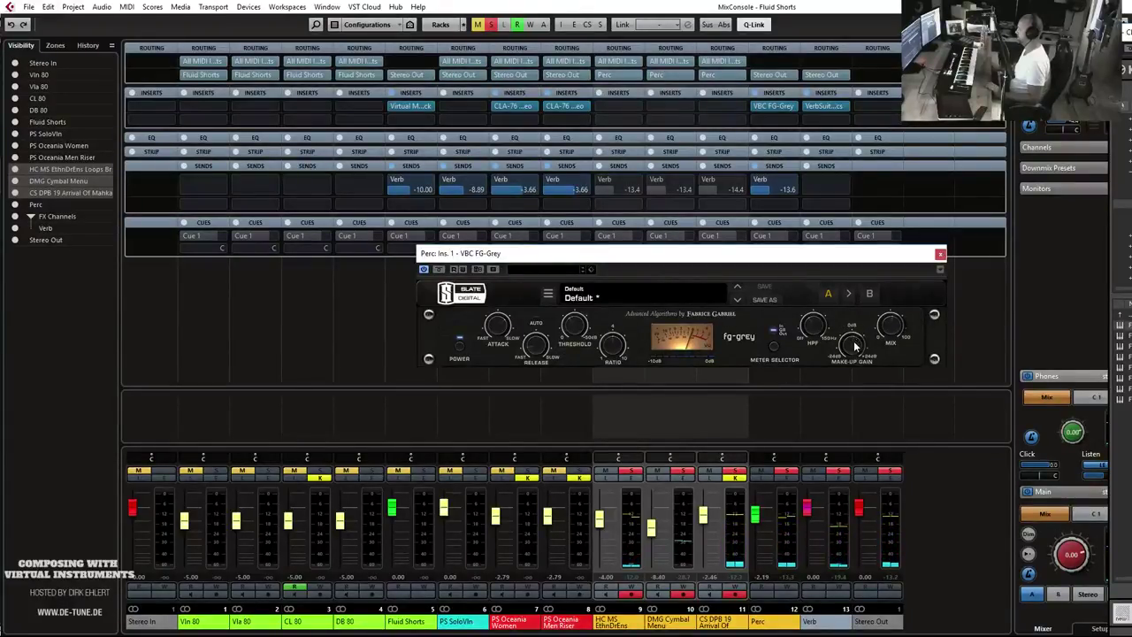
{"action": "left_click_drag", "start_coordinate": [891, 256], "coordinate": [1128, 243]}
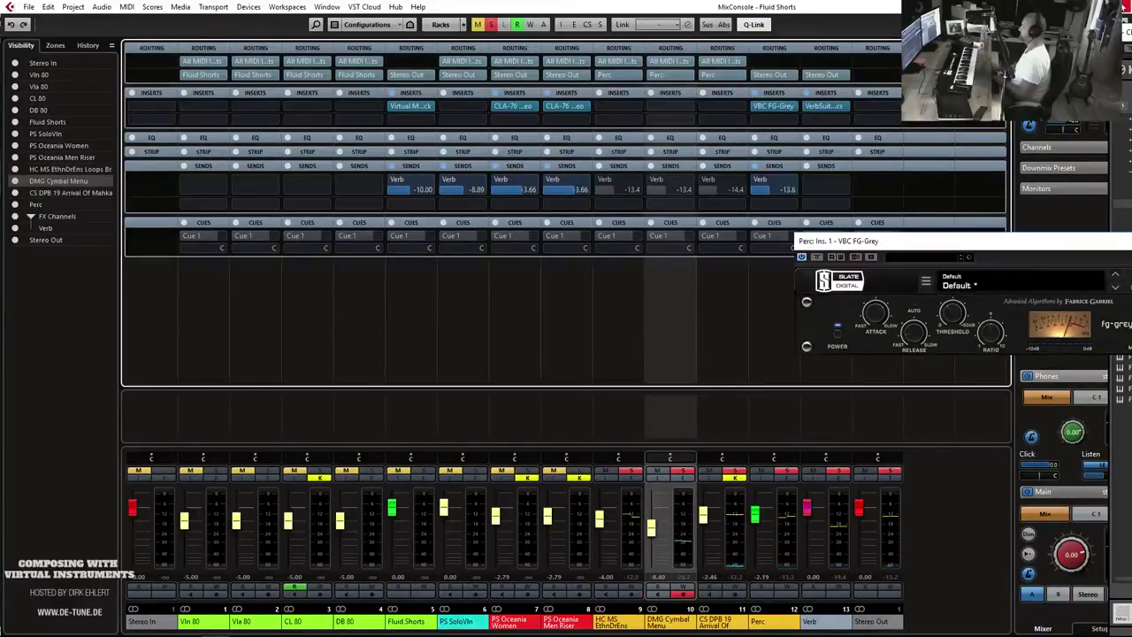
{"action": "left_click", "coordinate": [1097, 8]}
{"action": "middle_click", "coordinate": [514, 339]}
{"action": "key", "text": "KP_1"}
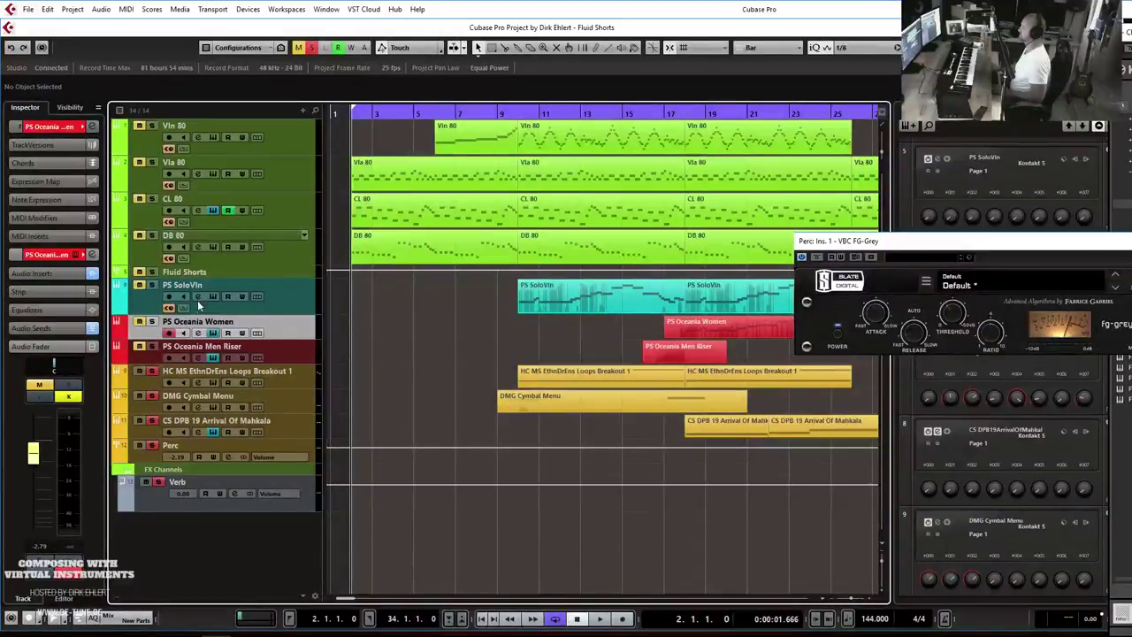
Unmute all tracks and play the arrangement from the start, stopping around bar 8
{"action": "left_click", "coordinate": [299, 48]}
{"action": "key", "text": "space"}
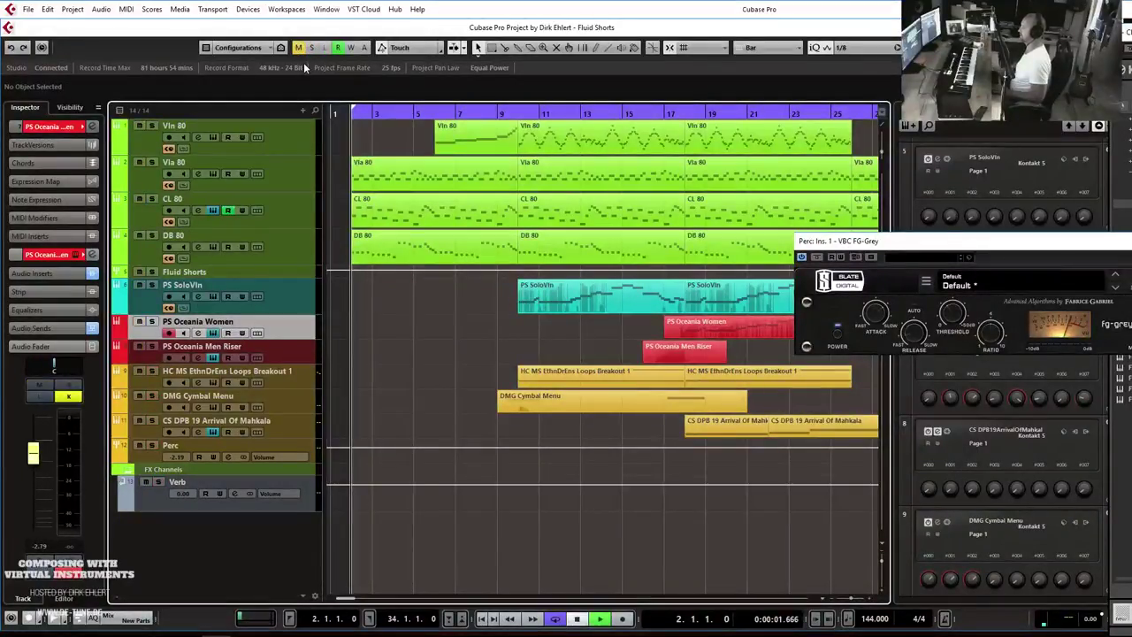
{"action": "key", "text": "g"}
{"action": "key", "text": "g"}
{"action": "key", "text": "g"}
{"action": "key", "text": "g"}
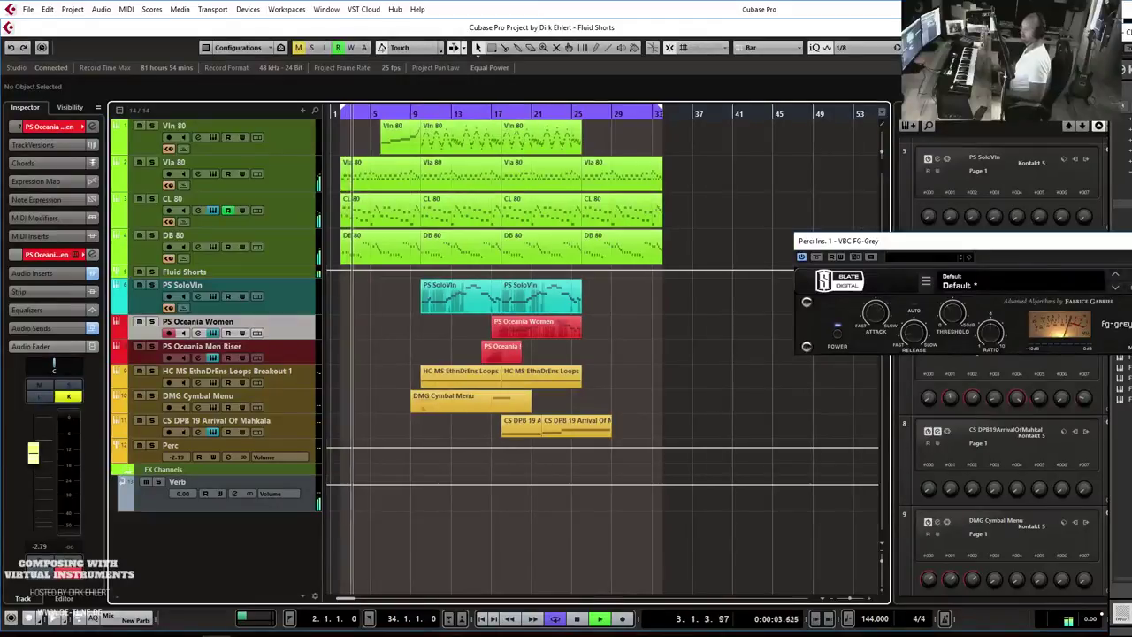
{"action": "left_click", "coordinate": [1131, 240]}
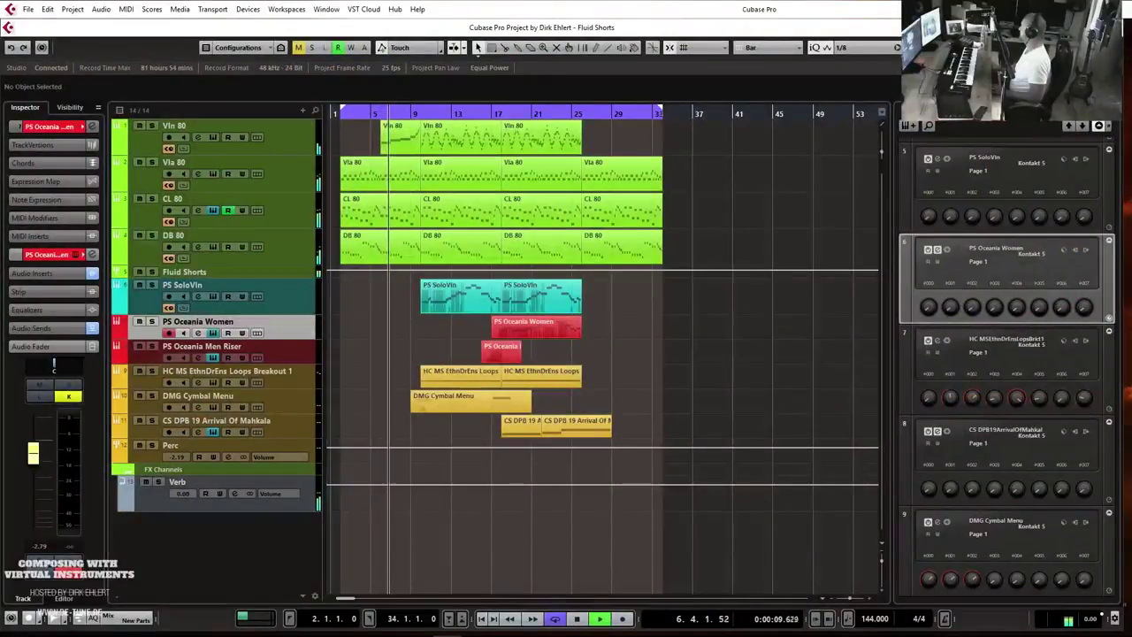
{"action": "left_click", "coordinate": [394, 274]}
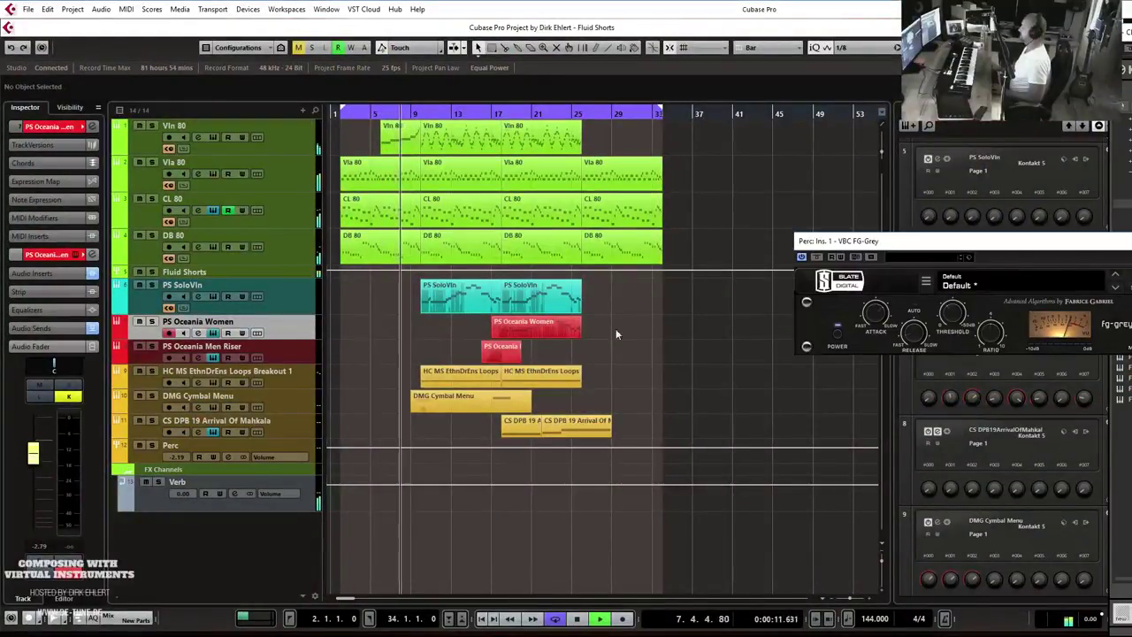
{"action": "key", "text": "space"}
{"action": "key", "text": "Up"}
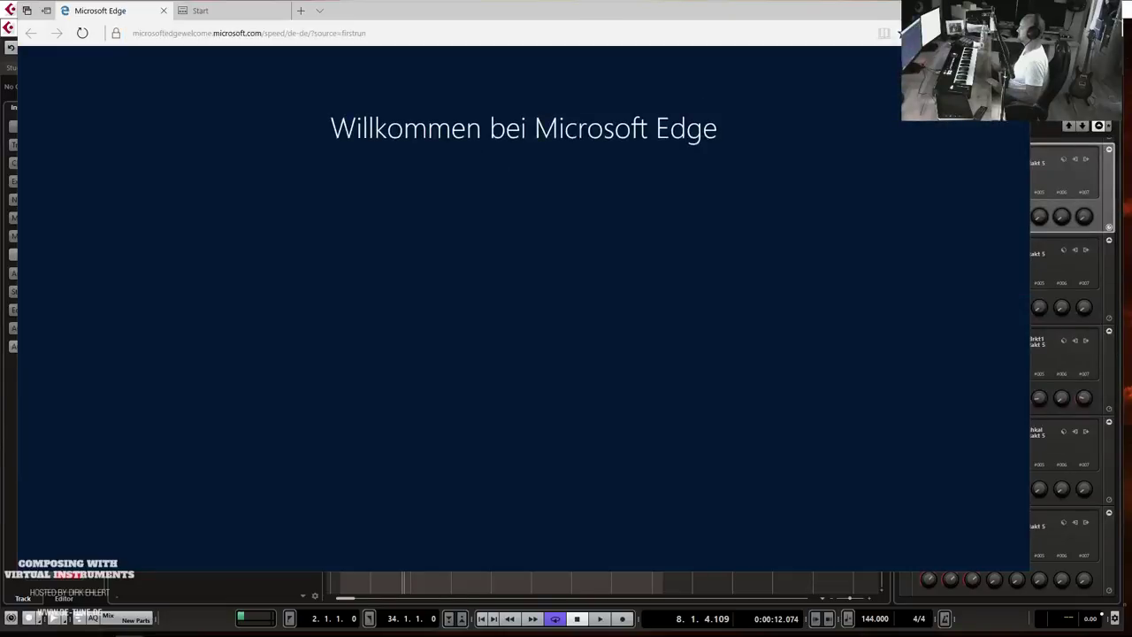
Close Microsoft Edge with all its tabs, confirming with 'Alle schließen'
{"action": "key", "text": "alt+F4"}
{"action": "left_click", "coordinate": [465, 325]}
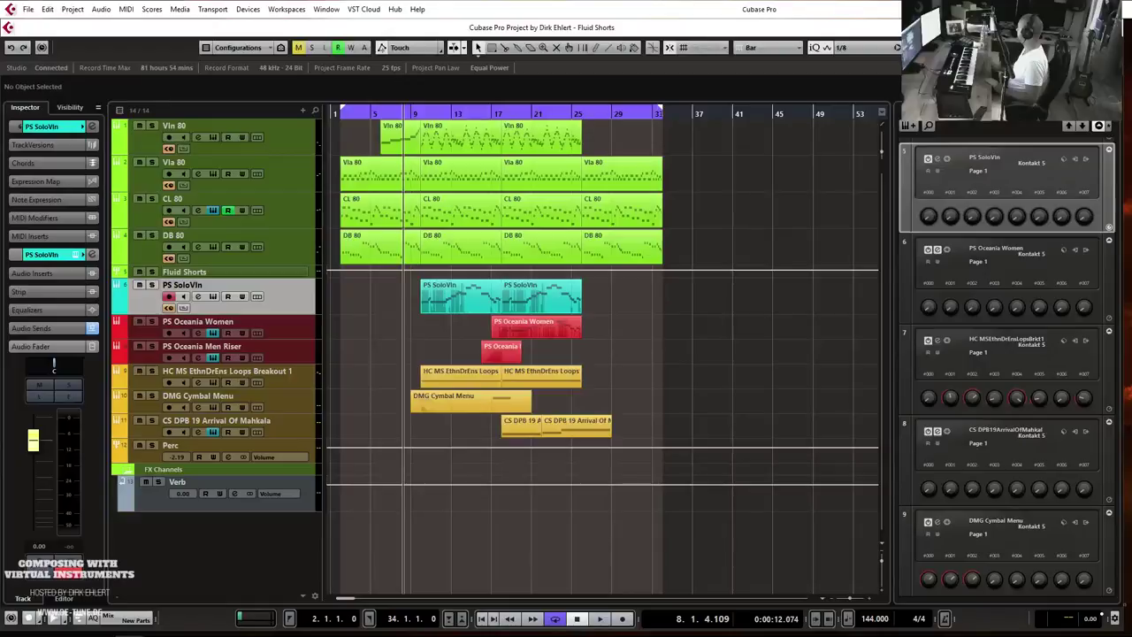
Select the Legacy Selection folder in Performance Samples for moving
{"action": "key", "text": "alt+Tab"}
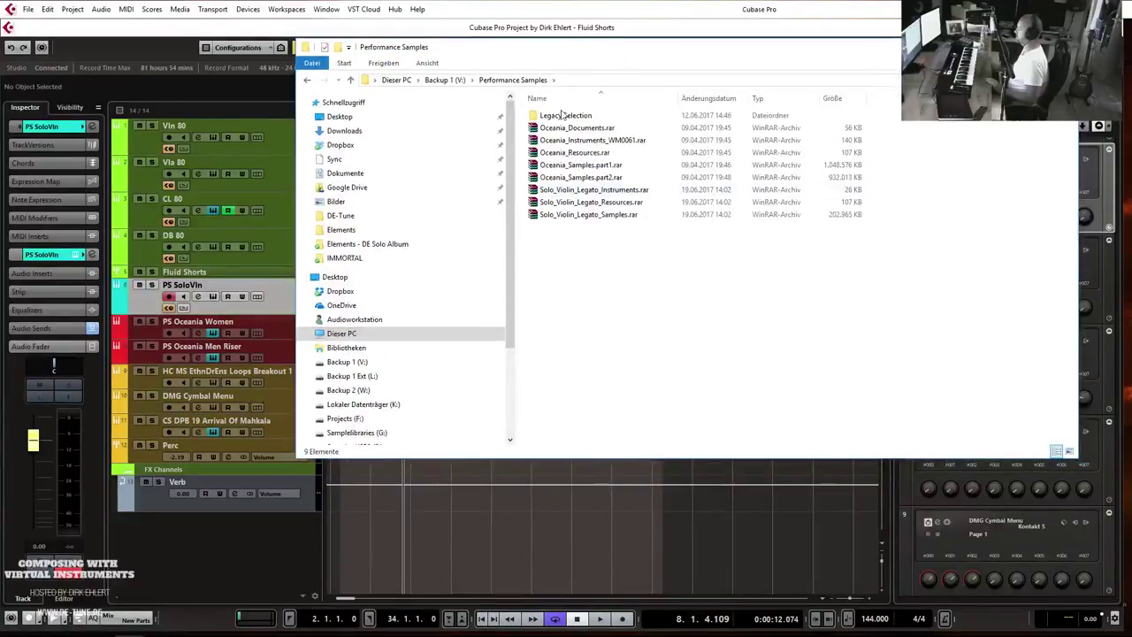
{"action": "double_click", "coordinate": [563, 115]}
{"action": "double_click", "coordinate": [563, 141]}
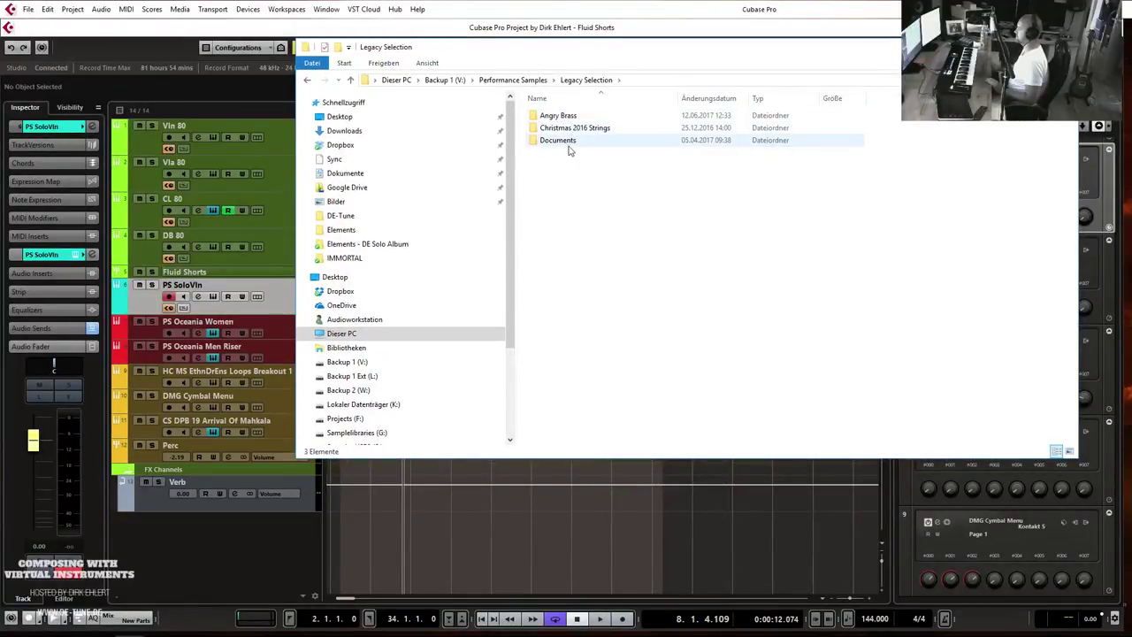
{"action": "left_click", "coordinate": [584, 79]}
{"action": "left_click", "coordinate": [522, 79]}
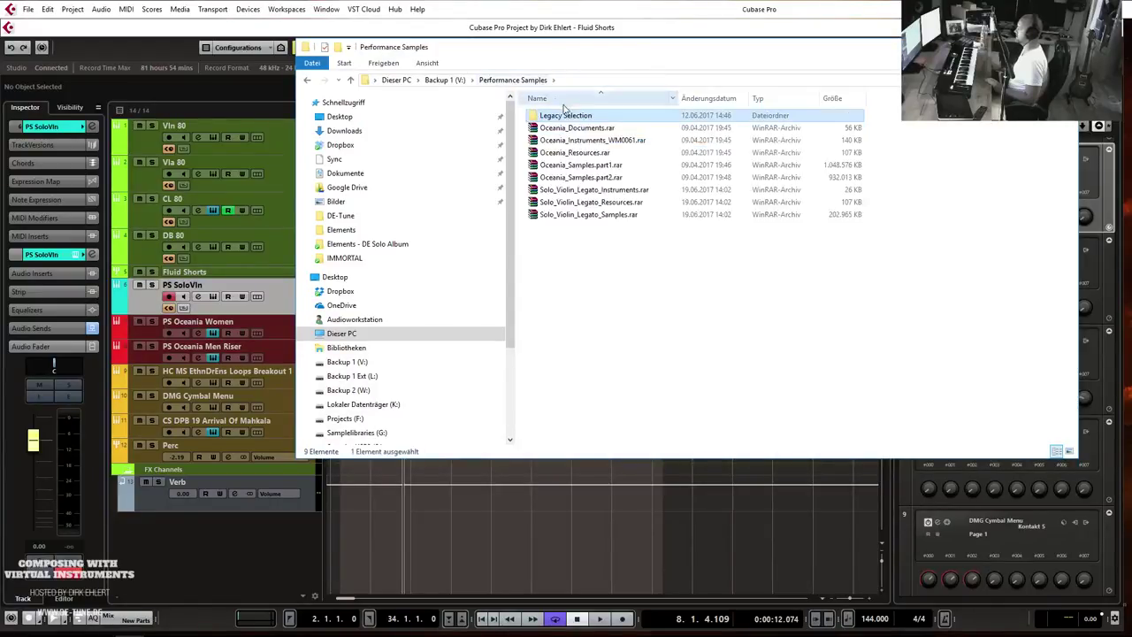
{"action": "left_click", "coordinate": [560, 110]}
{"action": "left_click", "coordinate": [601, 258]}
{"action": "left_click", "coordinate": [560, 116]}
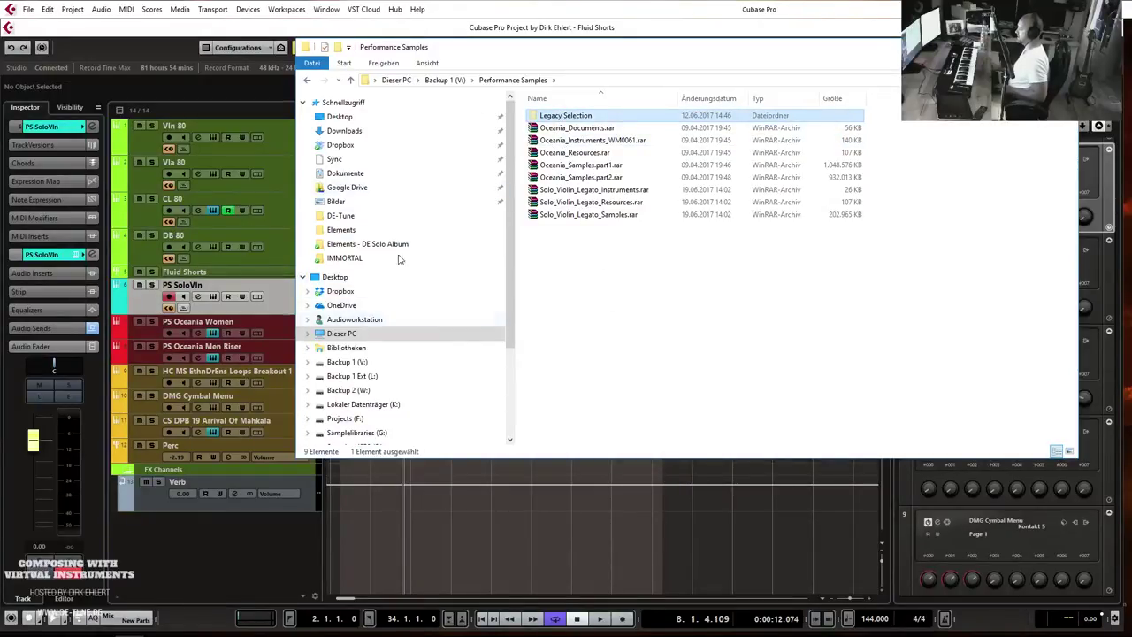
Paste Legacy Selection into Performance Samples on Samples 1TB (E:), then close Explorer
{"action": "left_click", "coordinate": [338, 335]}
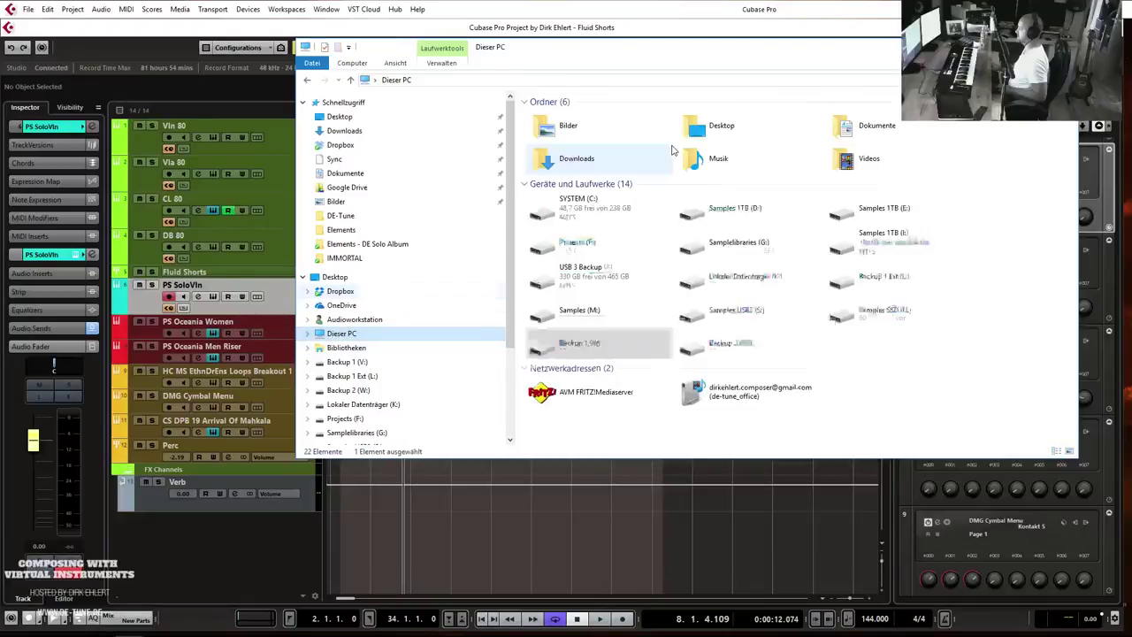
{"action": "double_click", "coordinate": [870, 206]}
{"action": "scroll", "coordinate": [598, 291], "scroll_direction": "down", "scroll_amount": 6}
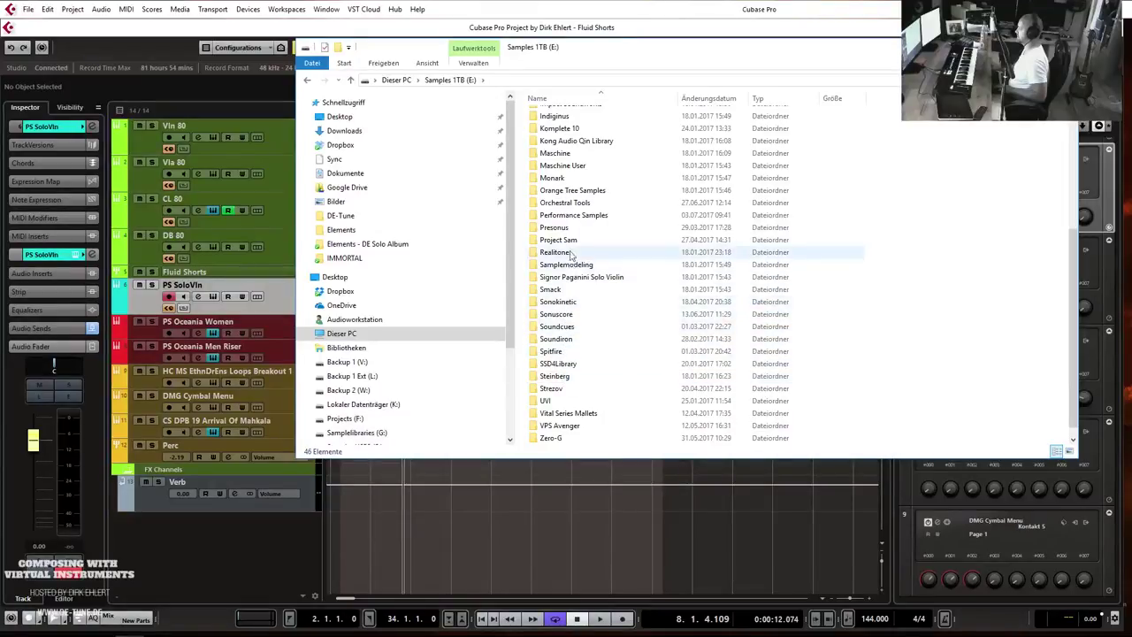
{"action": "double_click", "coordinate": [569, 216]}
{"action": "key", "text": "ctrl+v"}
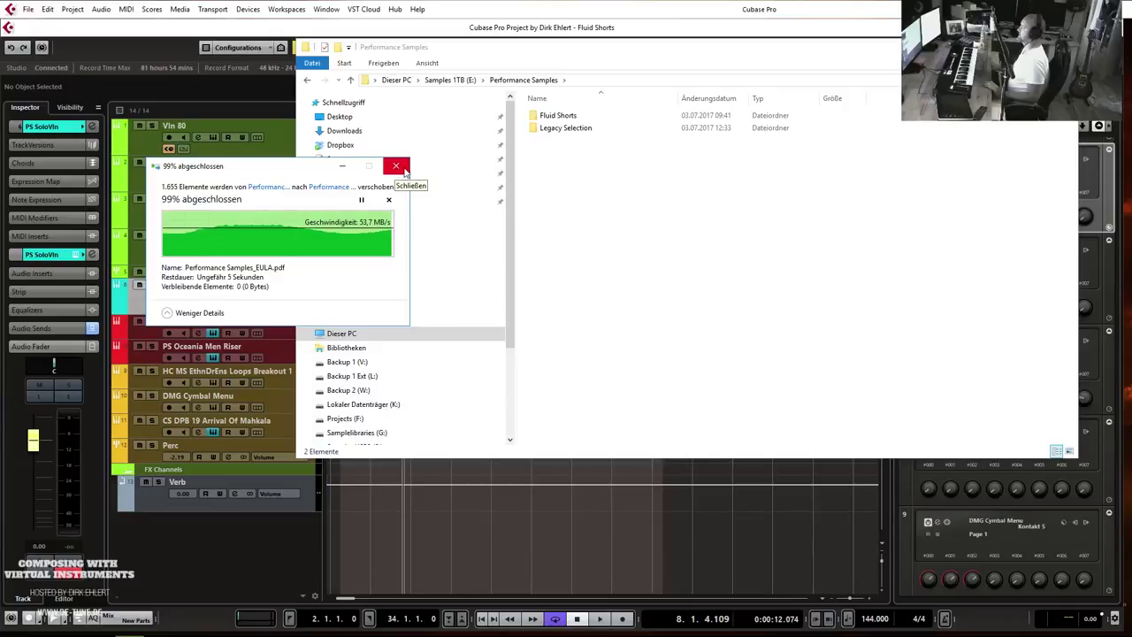
{"action": "left_click", "coordinate": [766, 129]}
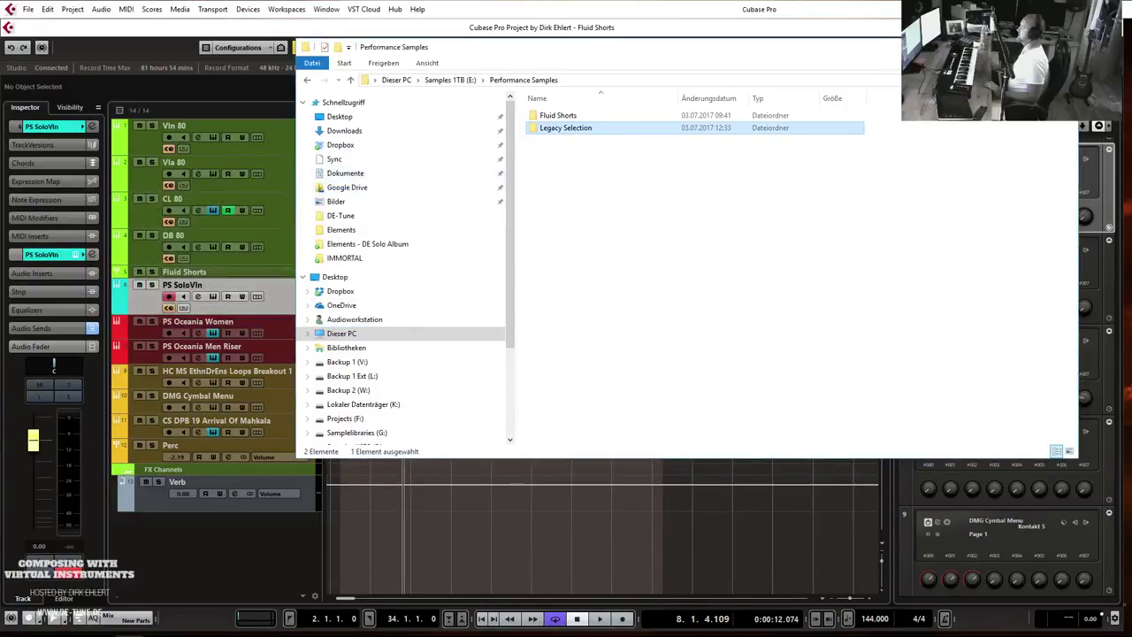
{"action": "left_click", "coordinate": [1067, 45]}
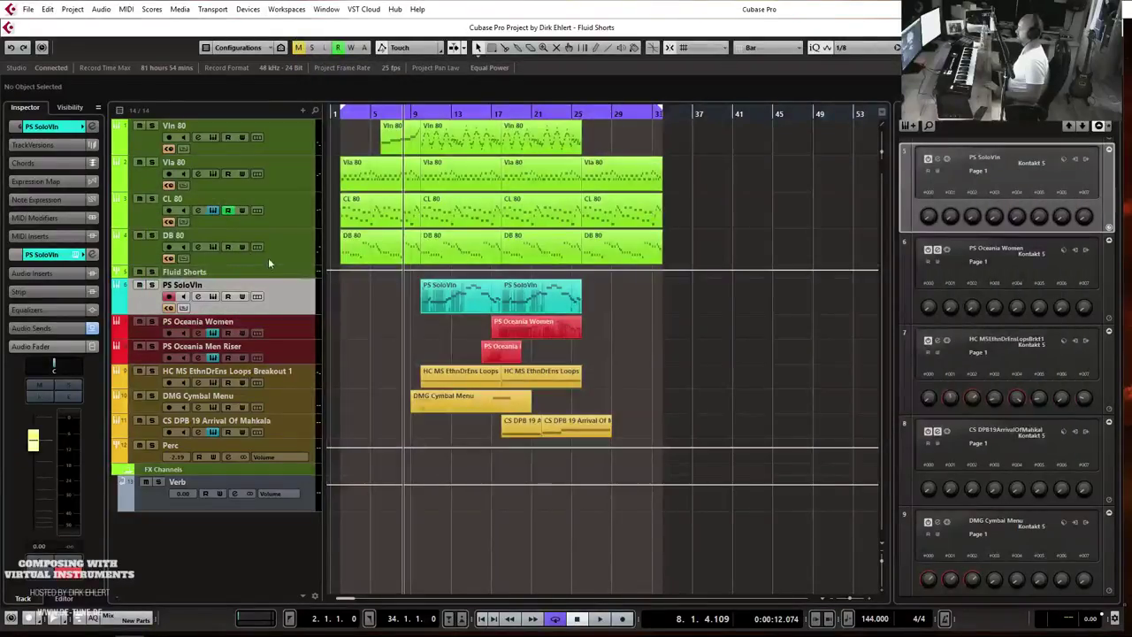
Duplicate the DB 80 track
{"action": "right_click", "coordinate": [292, 245]}
{"action": "left_click", "coordinate": [255, 235]}
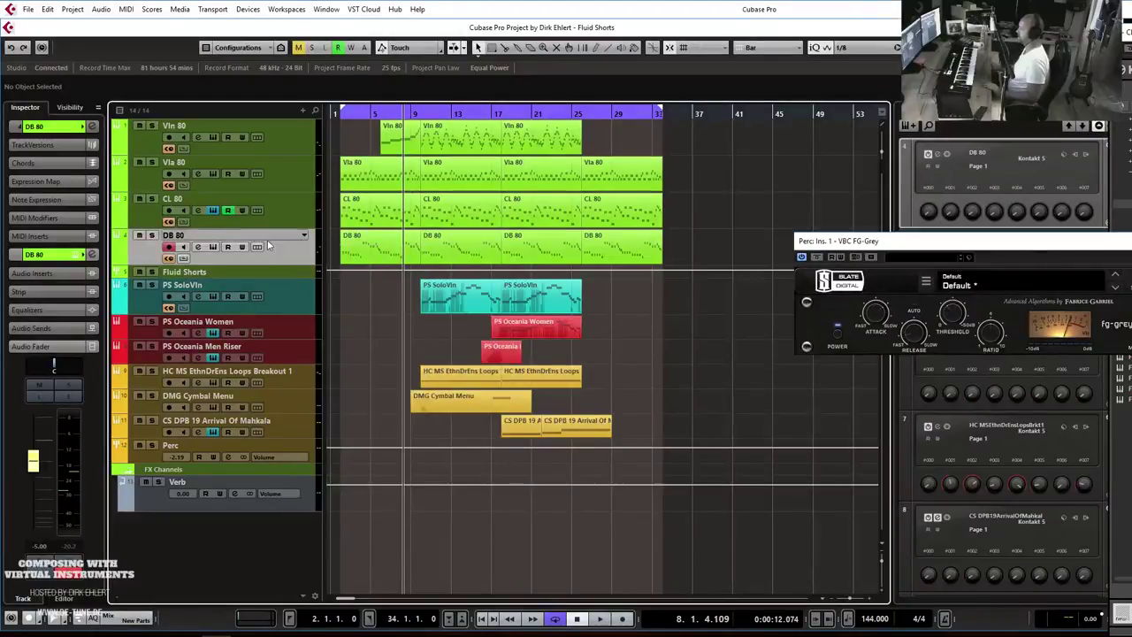
{"action": "right_click", "coordinate": [285, 246]}
{"action": "left_click", "coordinate": [372, 284]}
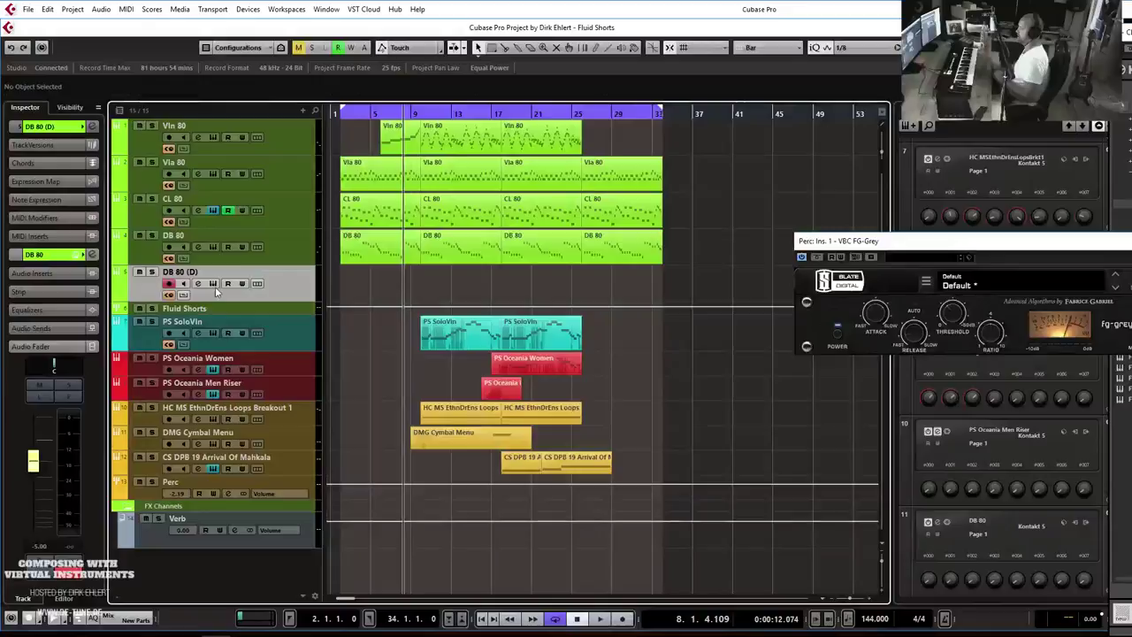
Route the duplicate to Stereo Out, add an active Verb send, colour it yellow, name it 'Angry Brass'
{"action": "key", "text": "F3"}
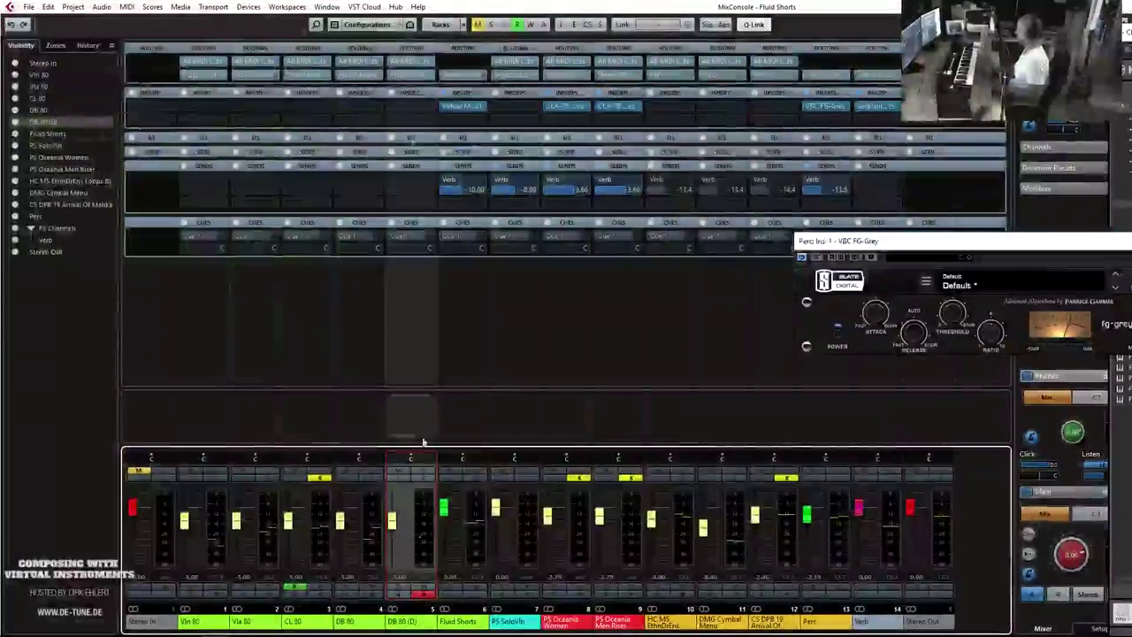
{"action": "left_click", "coordinate": [407, 75]}
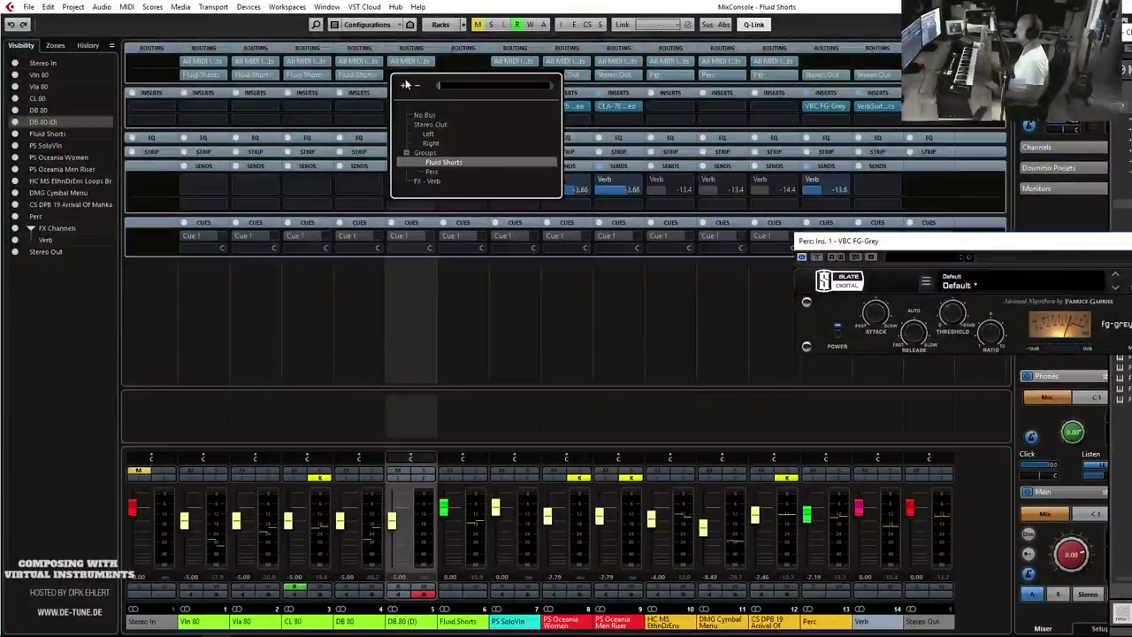
{"action": "left_click", "coordinate": [437, 124]}
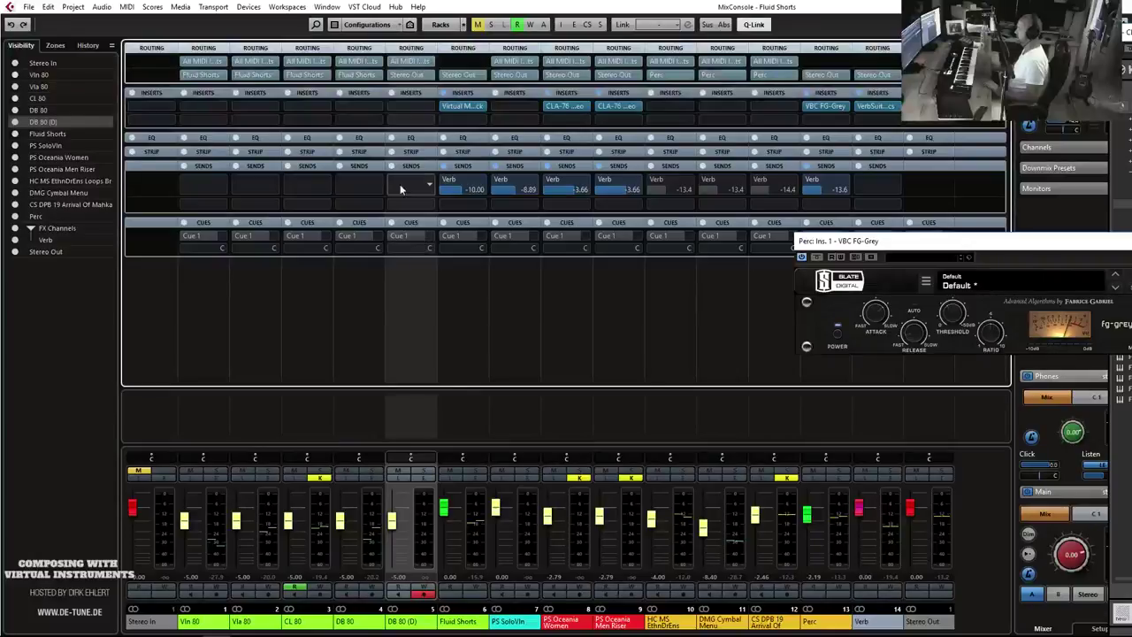
{"action": "left_click", "coordinate": [429, 184]}
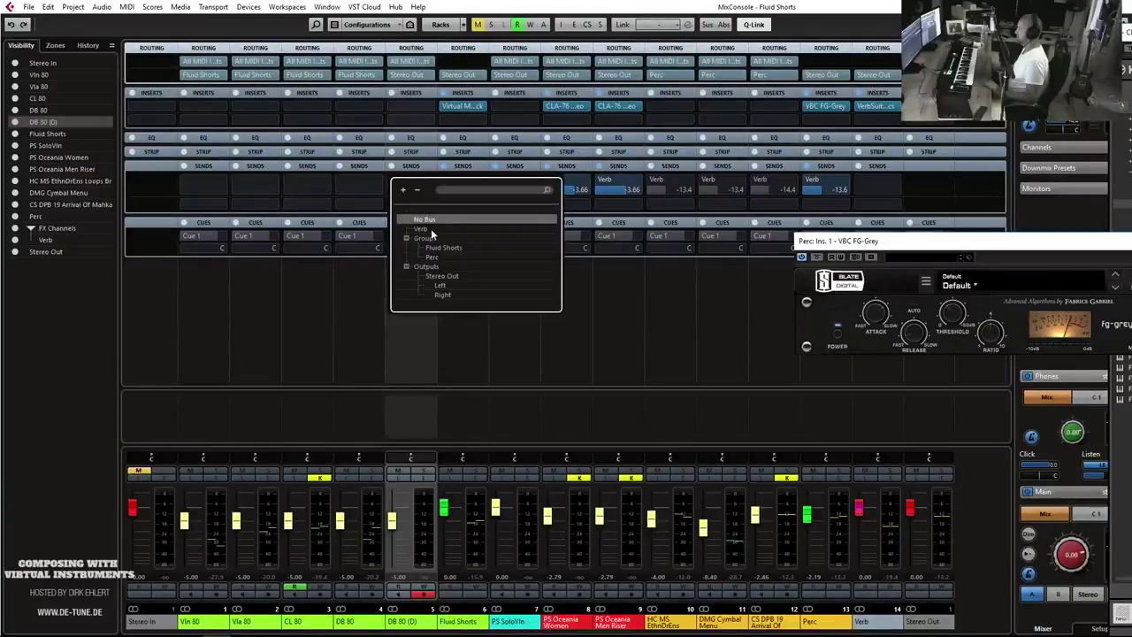
{"action": "left_click", "coordinate": [432, 234]}
{"action": "left_click", "coordinate": [394, 181]}
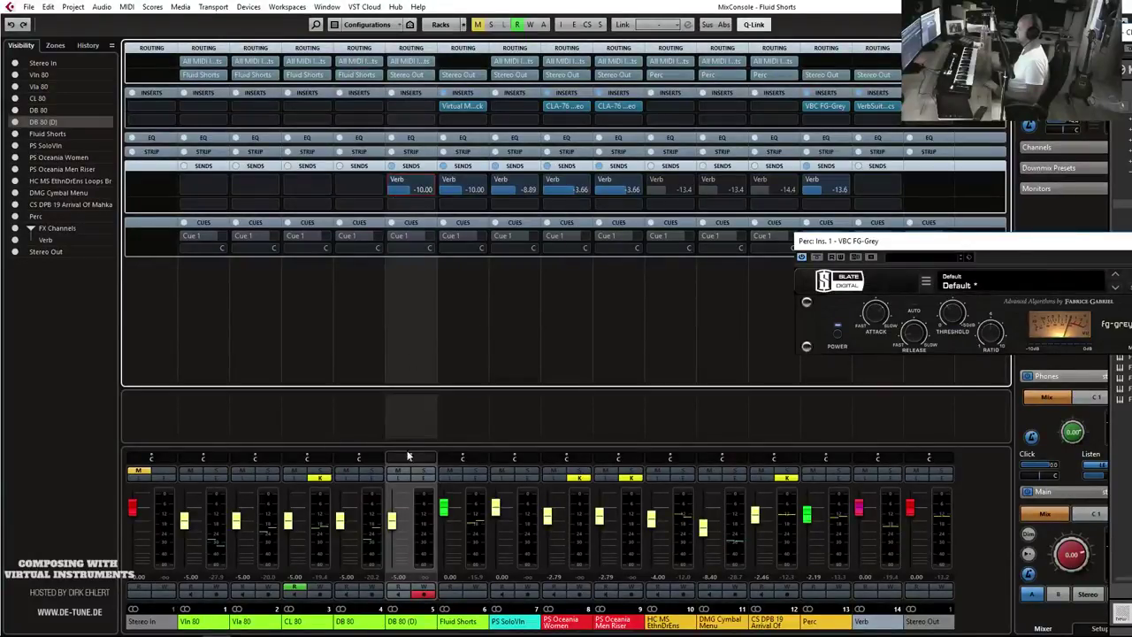
{"action": "left_click", "coordinate": [433, 622]}
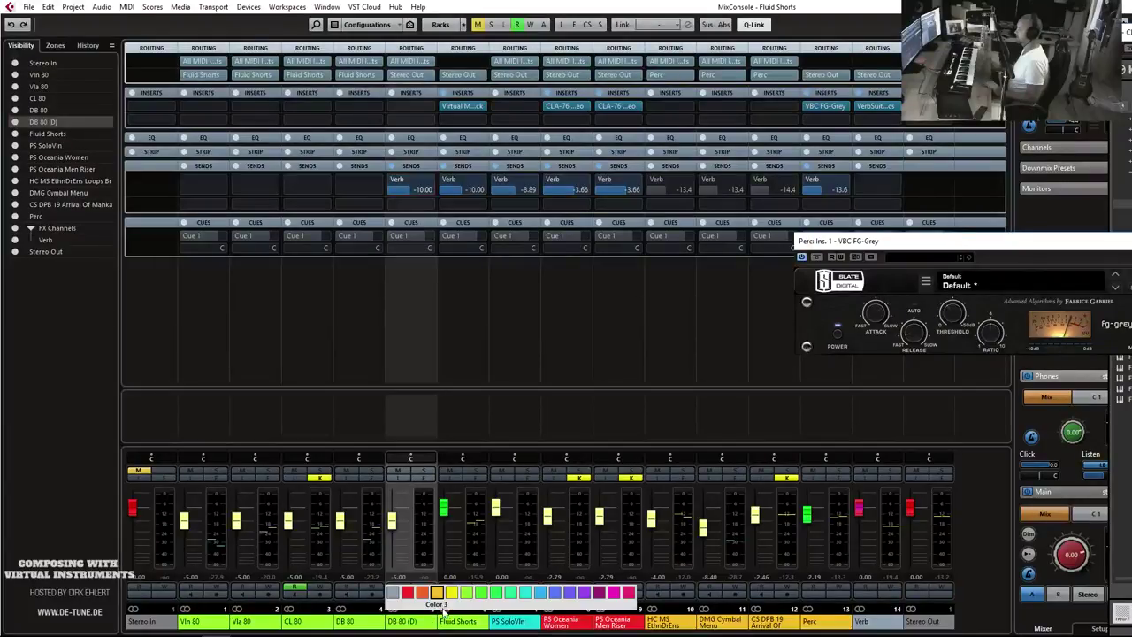
{"action": "left_click", "coordinate": [452, 594]}
{"action": "double_click", "coordinate": [406, 622]}
{"action": "type", "text": "Angry Brass"}
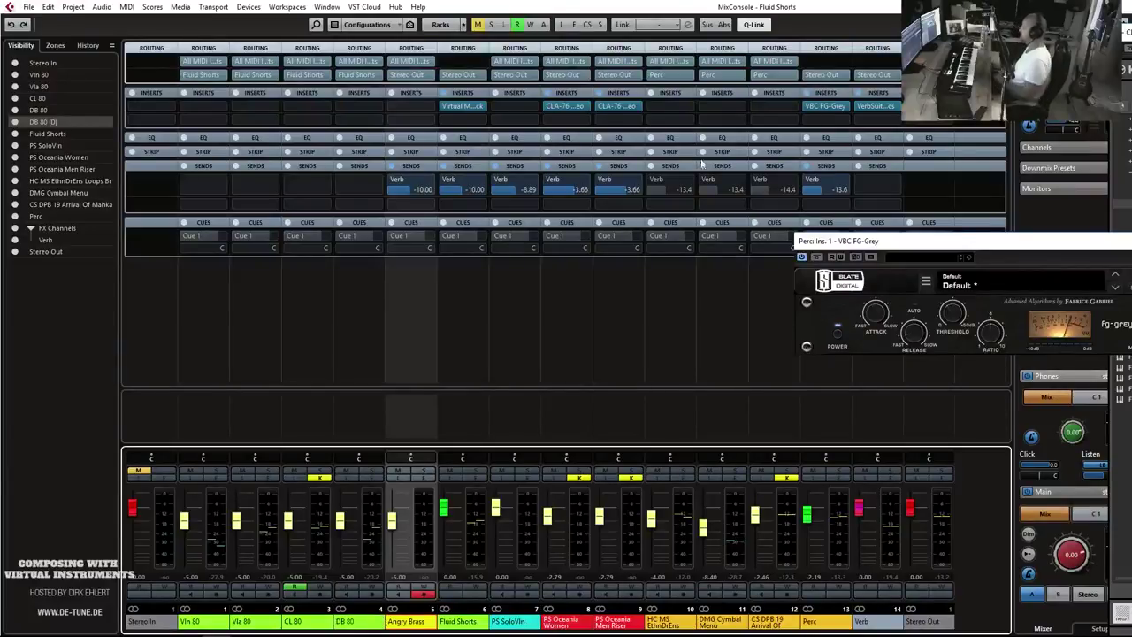
{"action": "key", "text": "Return"}
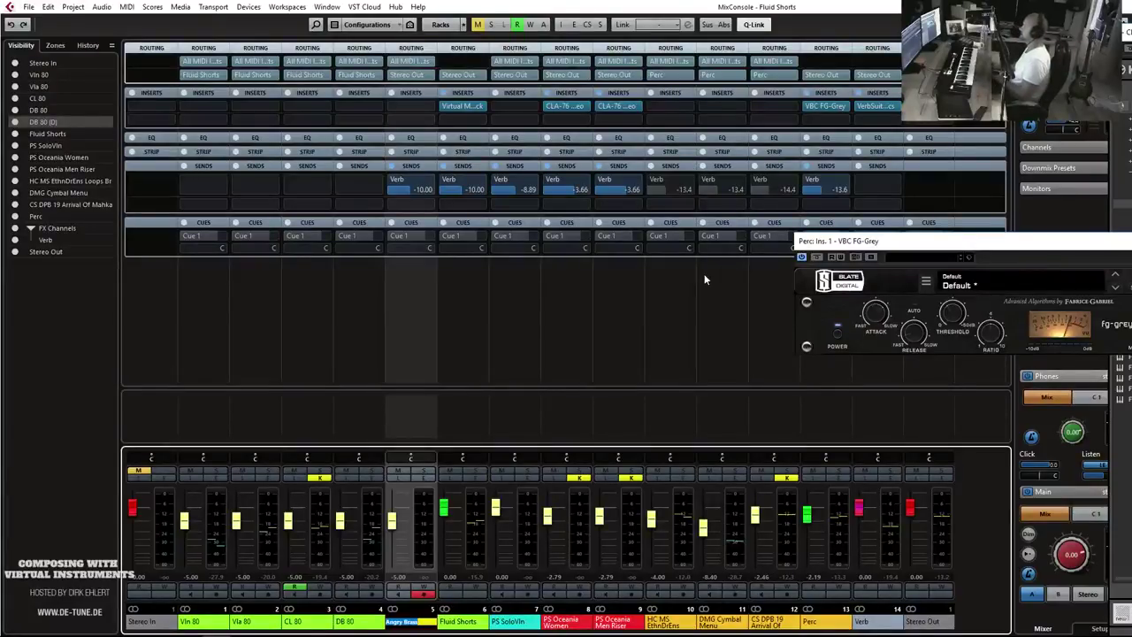
Open the Angry Brass track's Kontakt and browse the Samples 1TB (E:) drive
{"action": "left_click_drag", "start_coordinate": [887, 245], "coordinate": [1131, 263]}
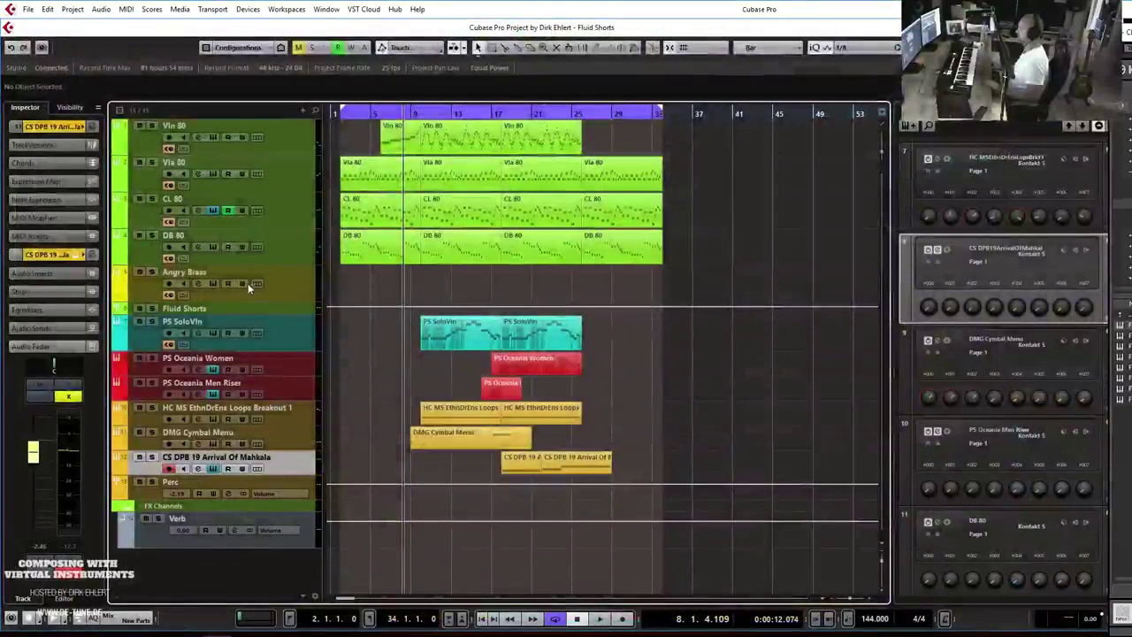
{"action": "left_click", "coordinate": [291, 281]}
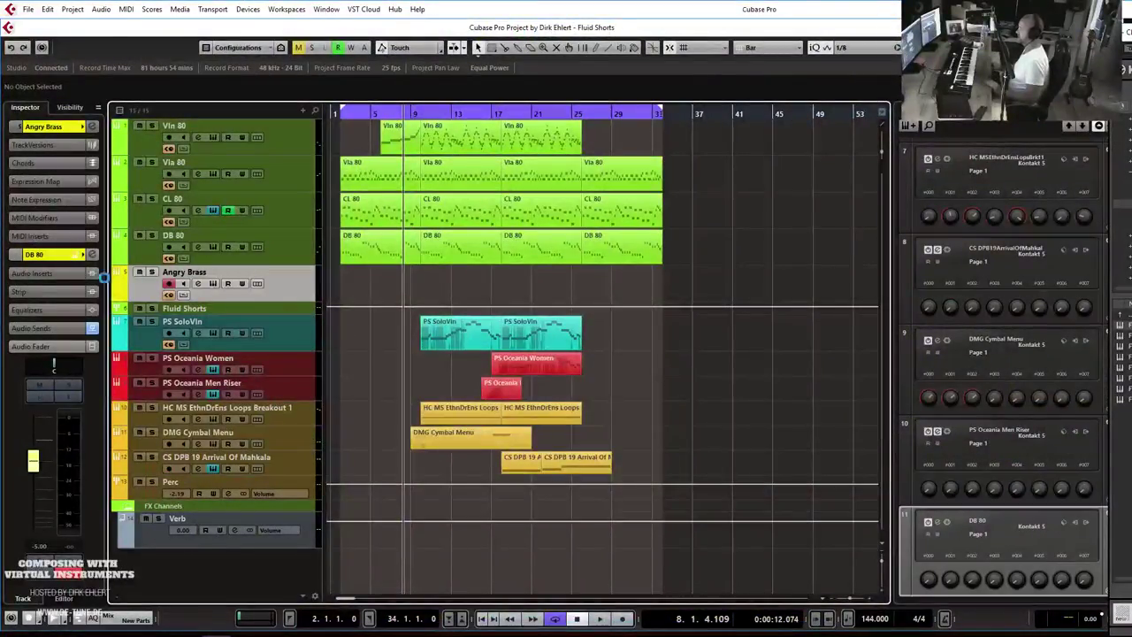
{"action": "left_click", "coordinate": [77, 253]}
{"action": "scroll", "coordinate": [116, 211], "scroll_direction": "down", "scroll_amount": 4}
{"action": "left_click", "coordinate": [95, 214]}
{"action": "scroll", "coordinate": [91, 444], "scroll_direction": "down", "scroll_amount": 4}
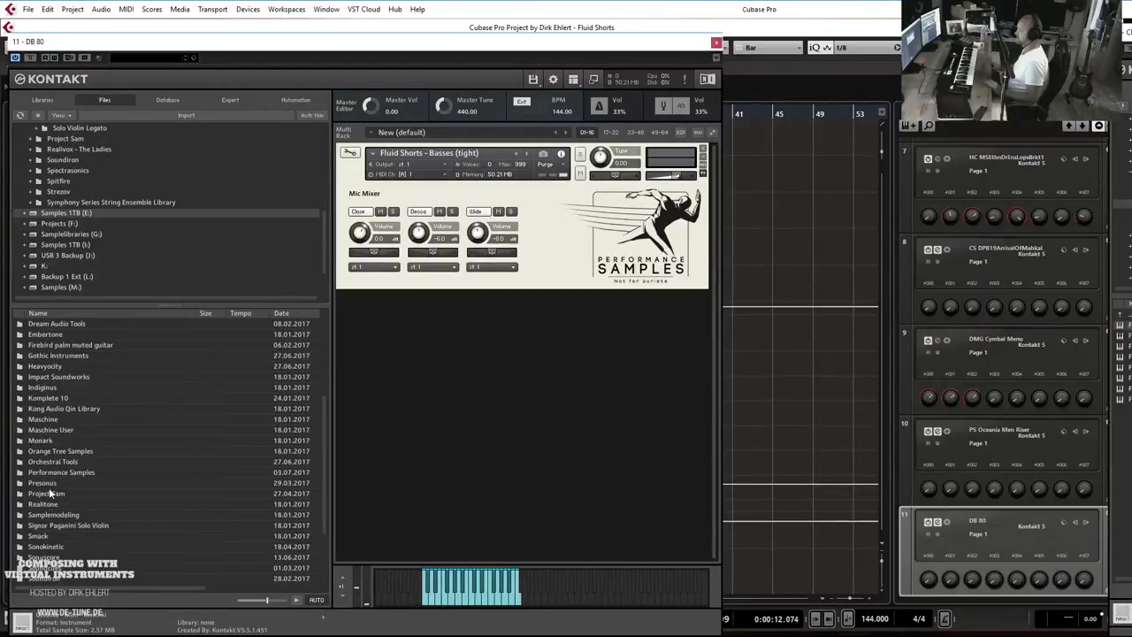
Load Angry Brass - Horns from Legacy Selection in place of Fluid Shorts basses, volume -2.4
{"action": "double_click", "coordinate": [52, 473]}
{"action": "double_click", "coordinate": [48, 345]}
{"action": "double_click", "coordinate": [53, 335]}
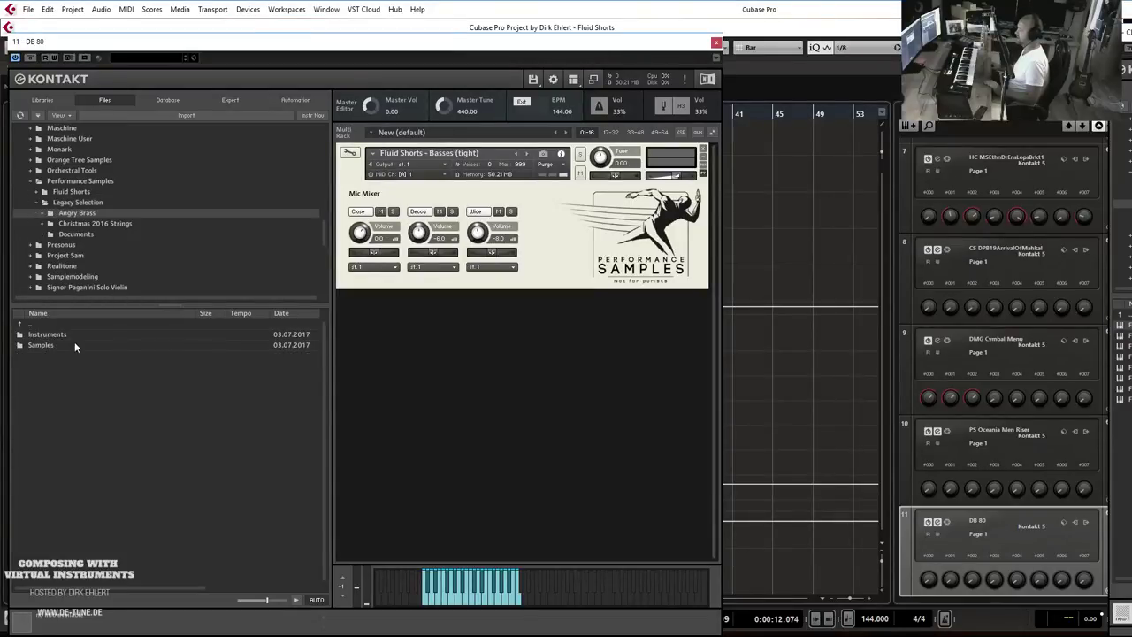
{"action": "double_click", "coordinate": [66, 335]}
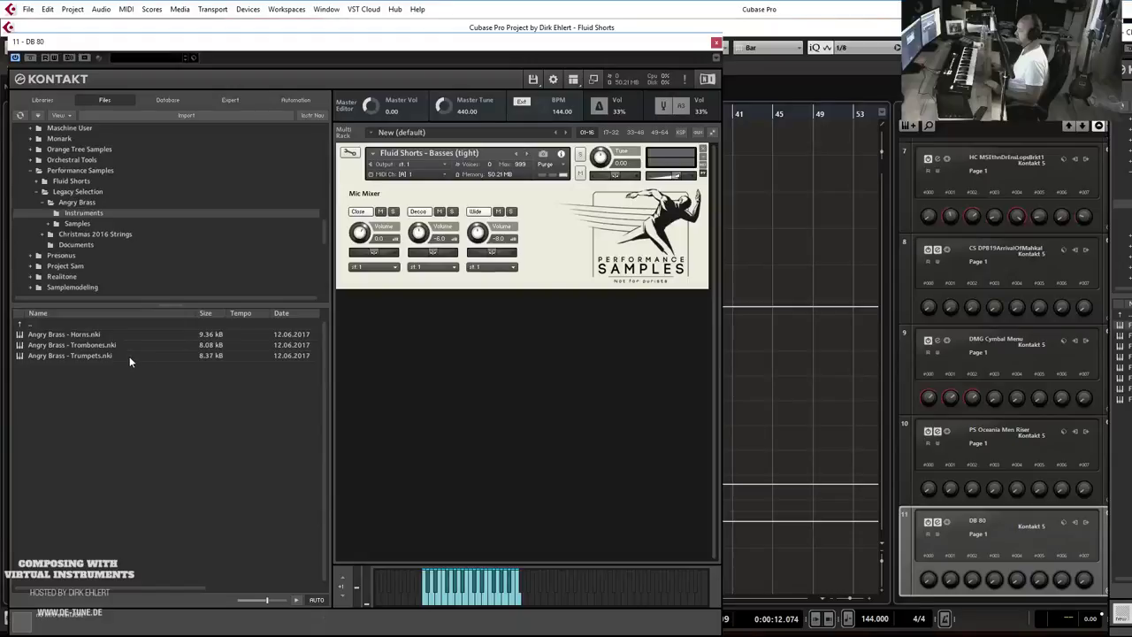
{"action": "left_click", "coordinate": [47, 336]}
{"action": "left_click_drag", "start_coordinate": [491, 164], "coordinate": [479, 158]}
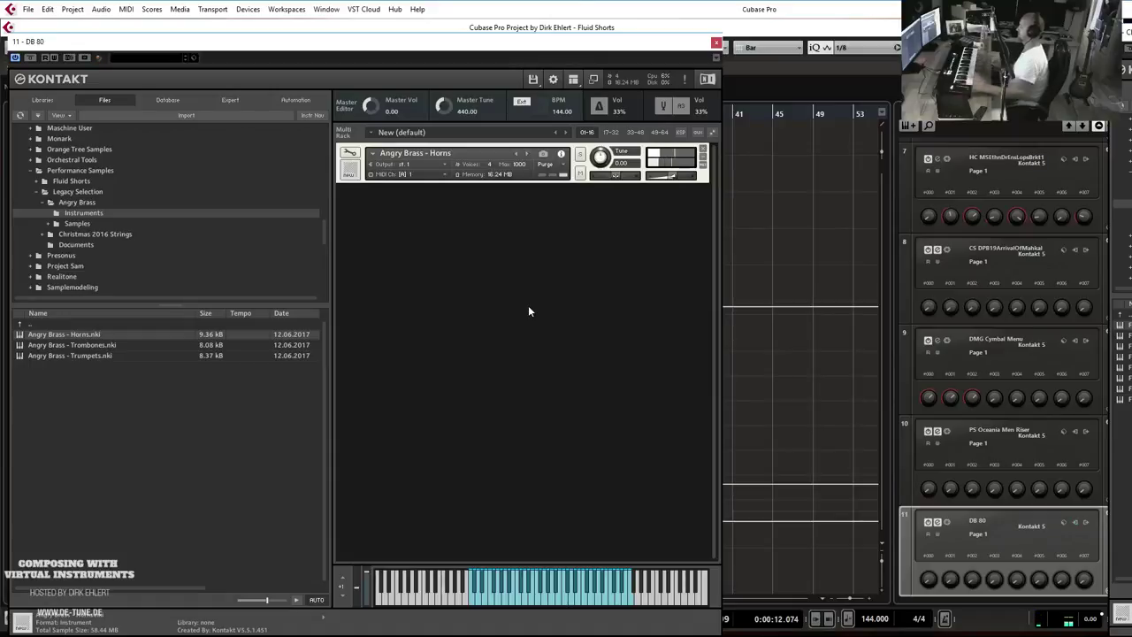
{"action": "left_click", "coordinate": [350, 154]}
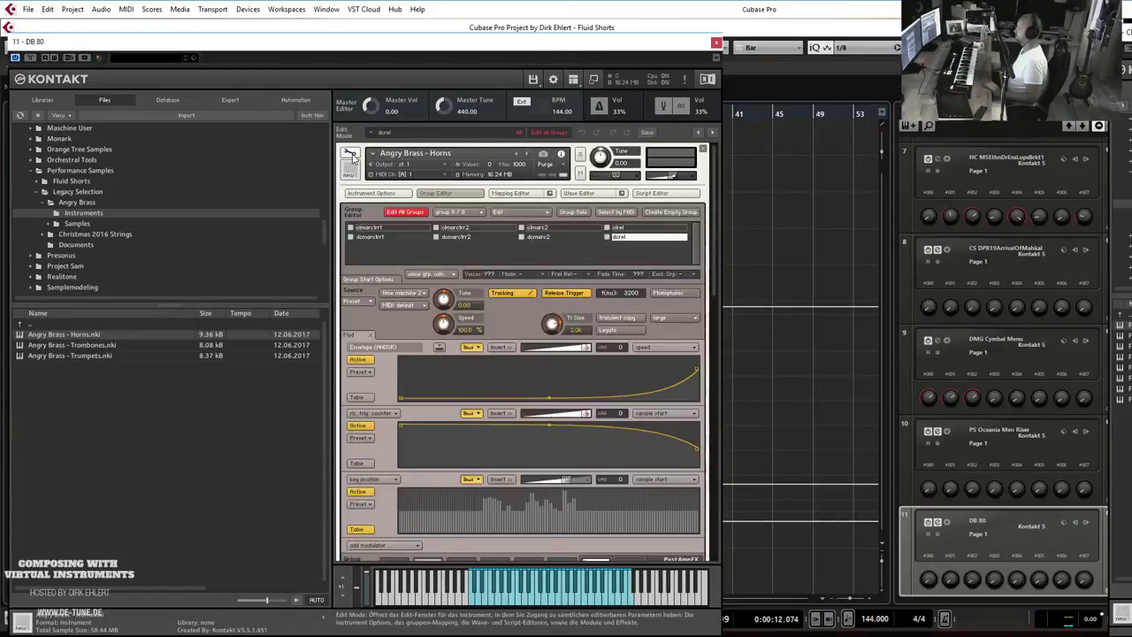
{"action": "left_click", "coordinate": [350, 154]}
{"action": "left_click_drag", "start_coordinate": [674, 181], "coordinate": [676, 181]}
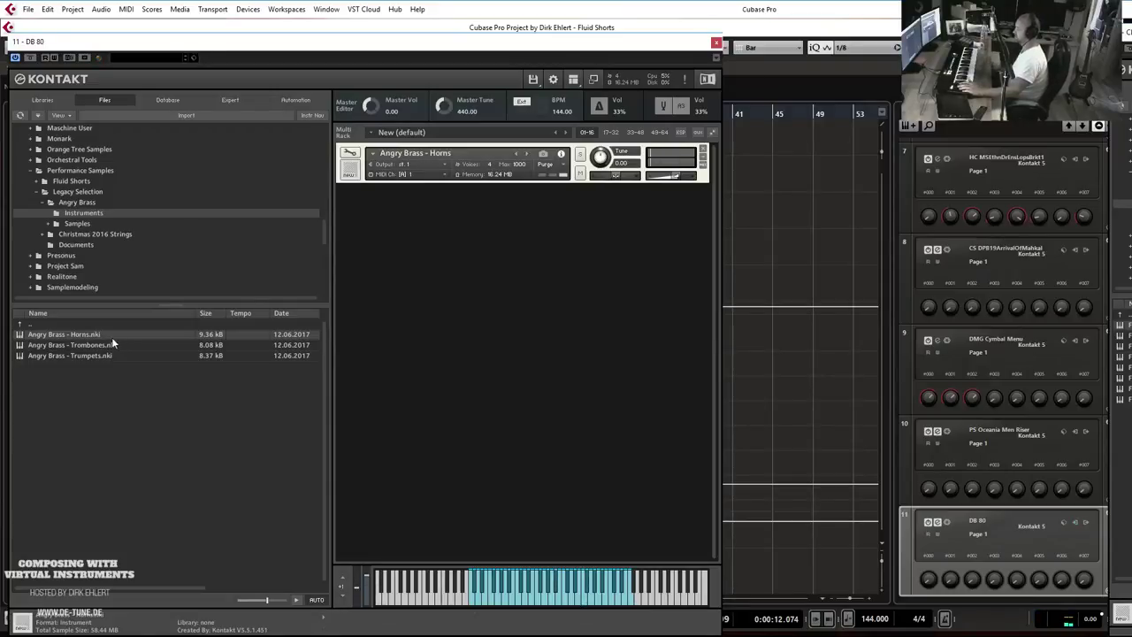
Try the Angry Brass - Trombones patch, reload Horns, and close Kontakt
{"action": "left_click_drag", "start_coordinate": [88, 347], "coordinate": [462, 272]}
{"action": "left_click_drag", "start_coordinate": [455, 151], "coordinate": [457, 153]}
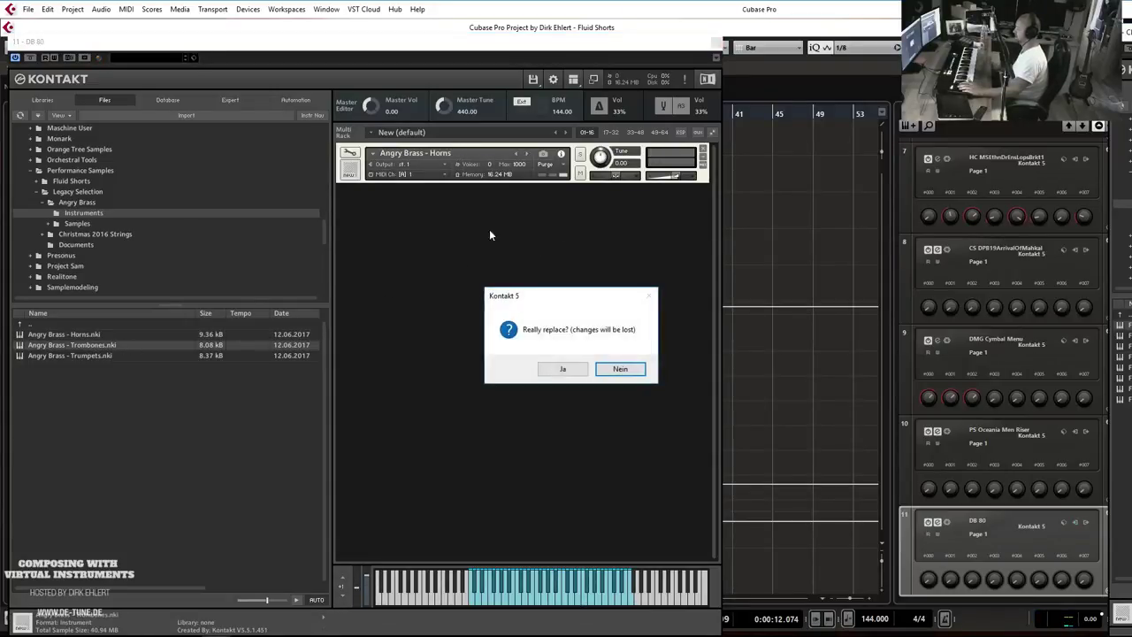
{"action": "left_click", "coordinate": [562, 370]}
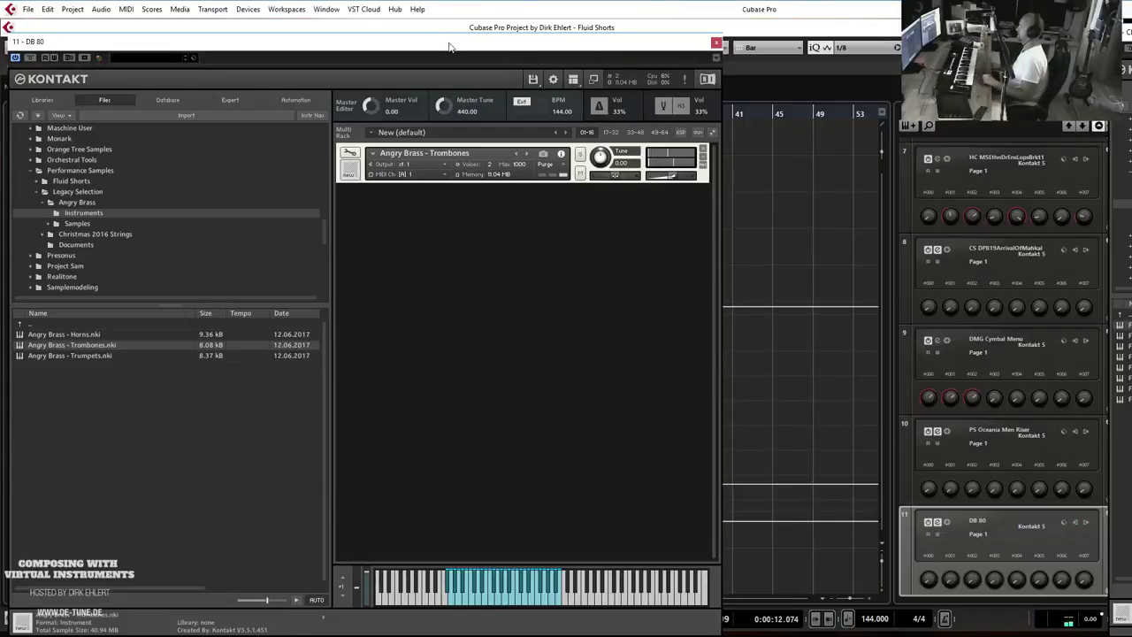
{"action": "left_click_drag", "start_coordinate": [73, 336], "coordinate": [424, 177]}
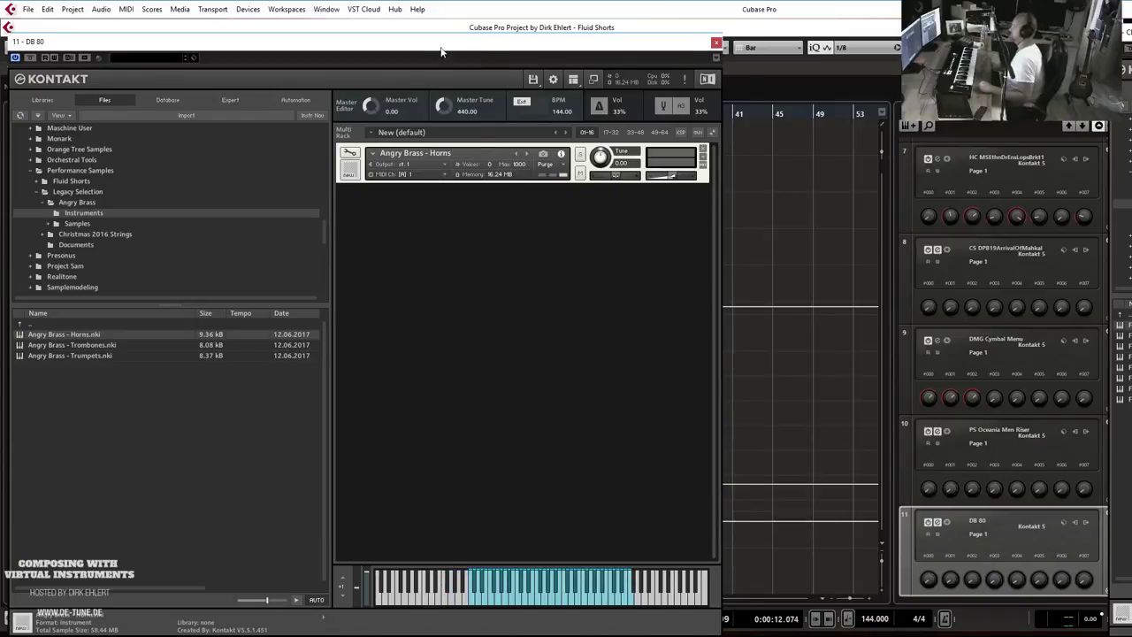
{"action": "key", "text": "ctrl+w"}
{"action": "left_click", "coordinate": [469, 117]}
Rename the track to 'Angry Brass Hrns'
{"action": "double_click", "coordinate": [184, 271]}
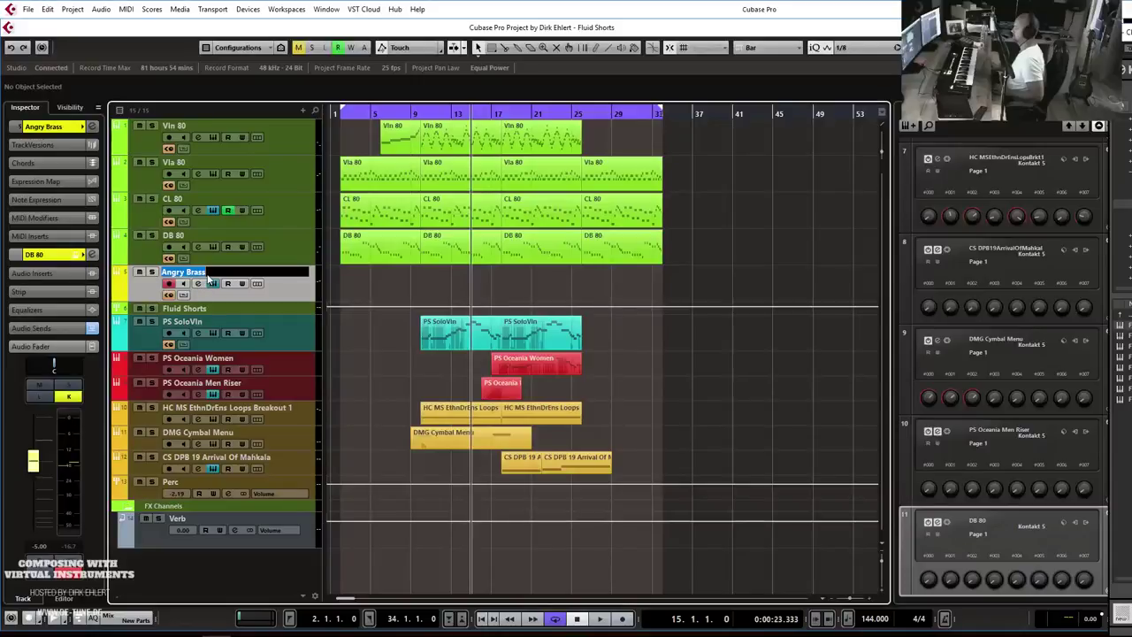
{"action": "type", "text": "Hrns"}
{"action": "key", "text": "Return"}
Audition the track, set its volume to 0.00 dB, and bring the Kontakt window back
{"action": "key", "text": "space"}
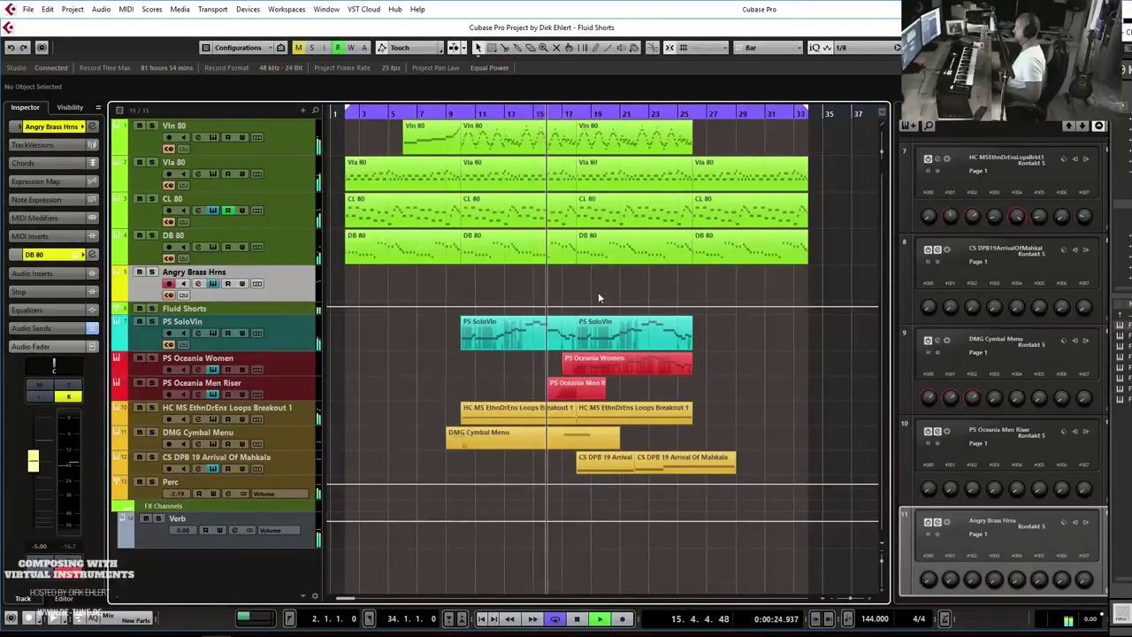
{"action": "key", "text": "h"}
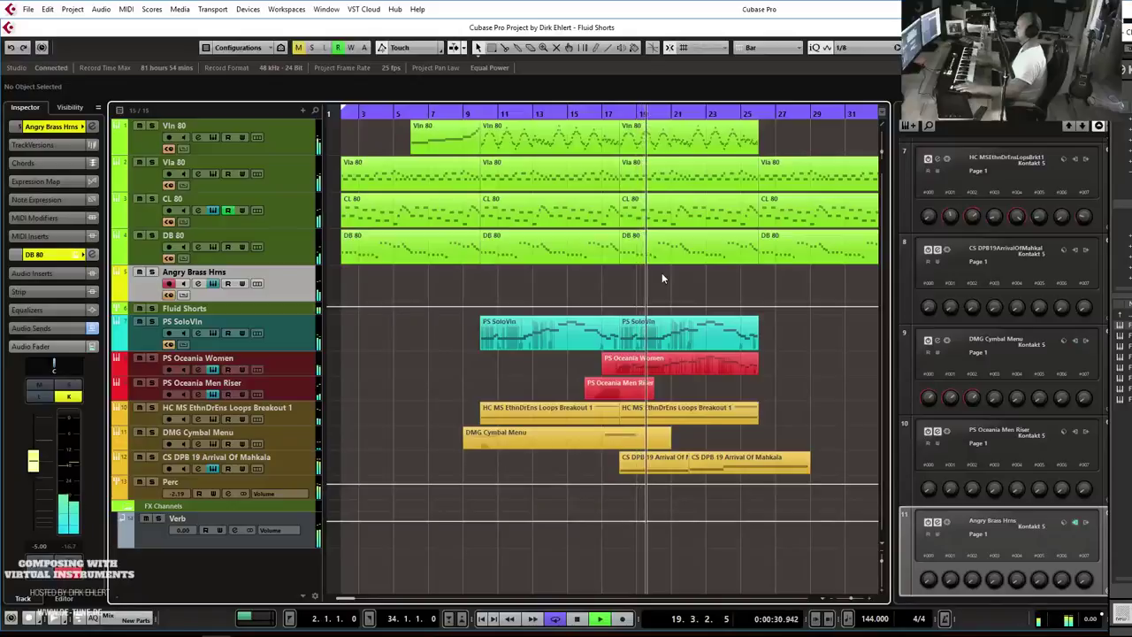
{"action": "key", "text": "space"}
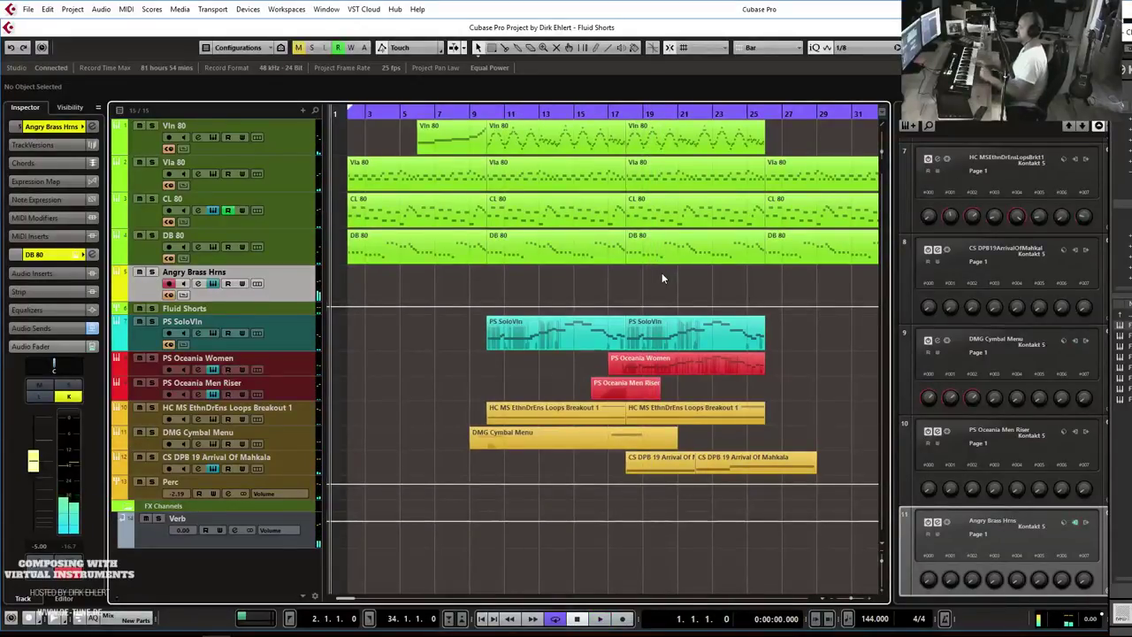
{"action": "left_click", "coordinate": [39, 467], "text": "ctrl"}
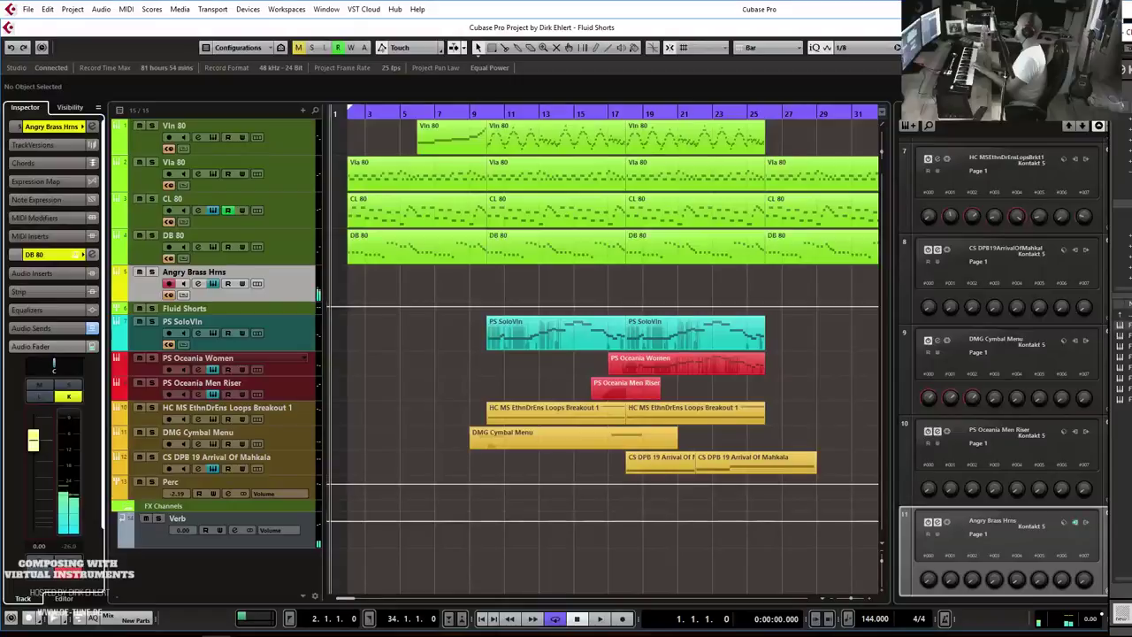
{"action": "left_click_drag", "start_coordinate": [0, 99], "coordinate": [507, 99]}
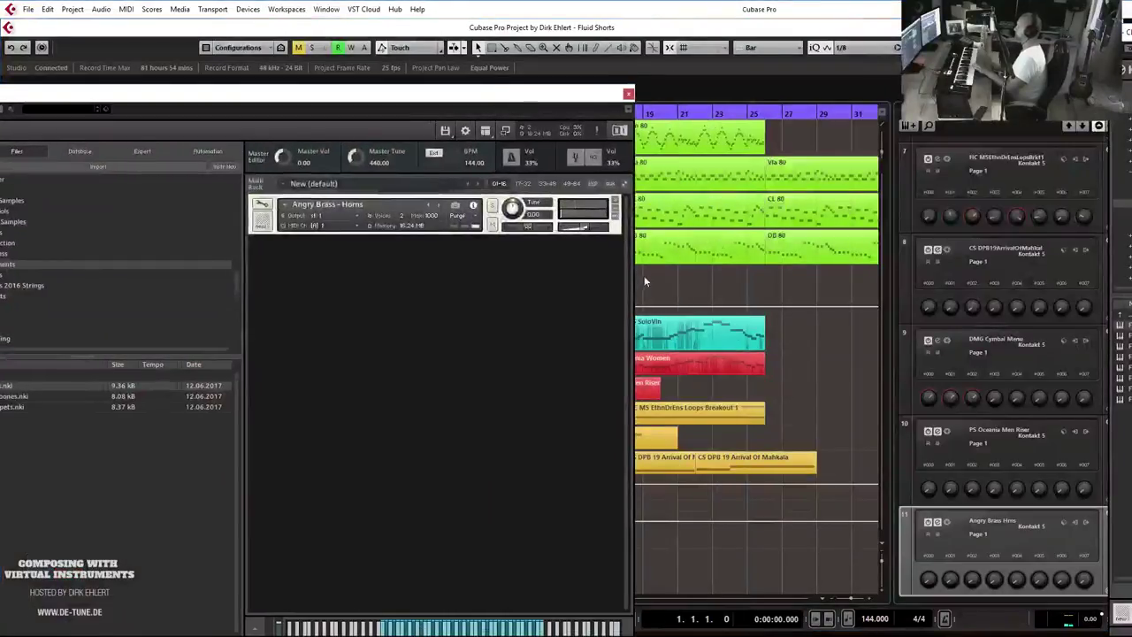
{"action": "left_click_drag", "start_coordinate": [583, 228], "coordinate": [589, 232]}
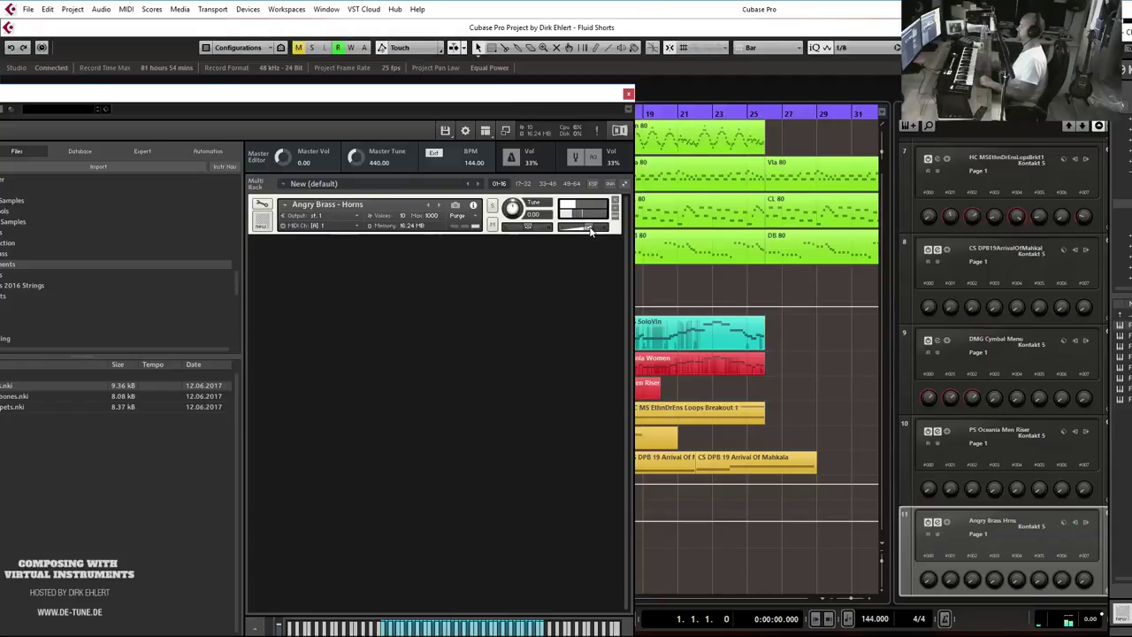
{"action": "left_click_drag", "start_coordinate": [328, 91], "coordinate": [372, 98]}
{"action": "left_click", "coordinate": [673, 101]}
Play from bar 9, zoom in at bar 17, and open the PS Oceania Women part's notes
{"action": "double_click", "coordinate": [469, 113]}
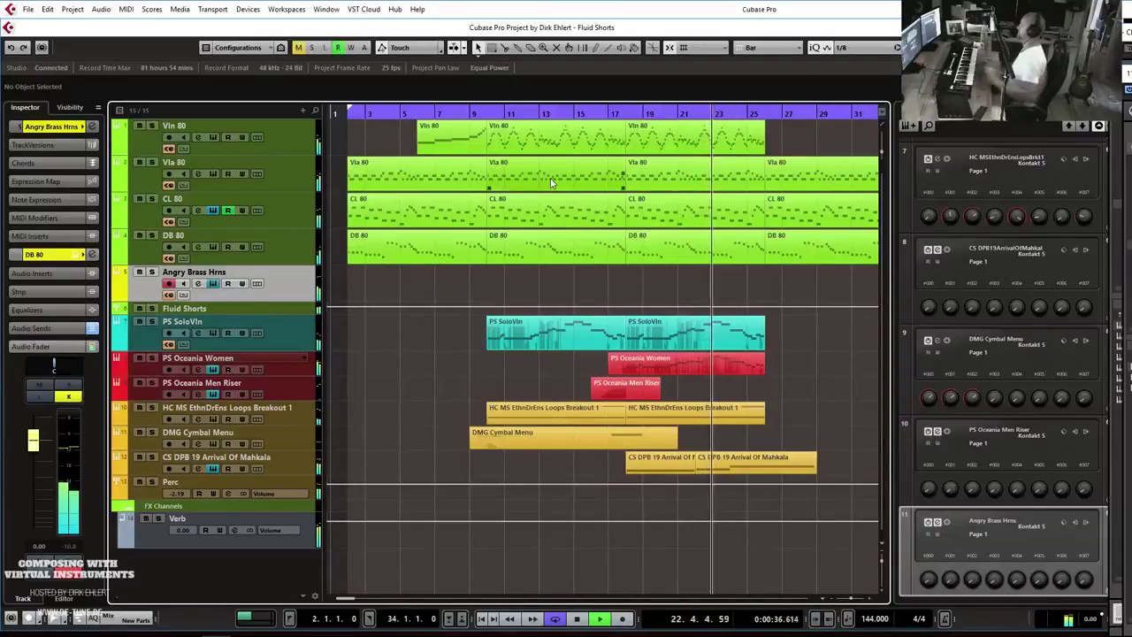
{"action": "key", "text": "space"}
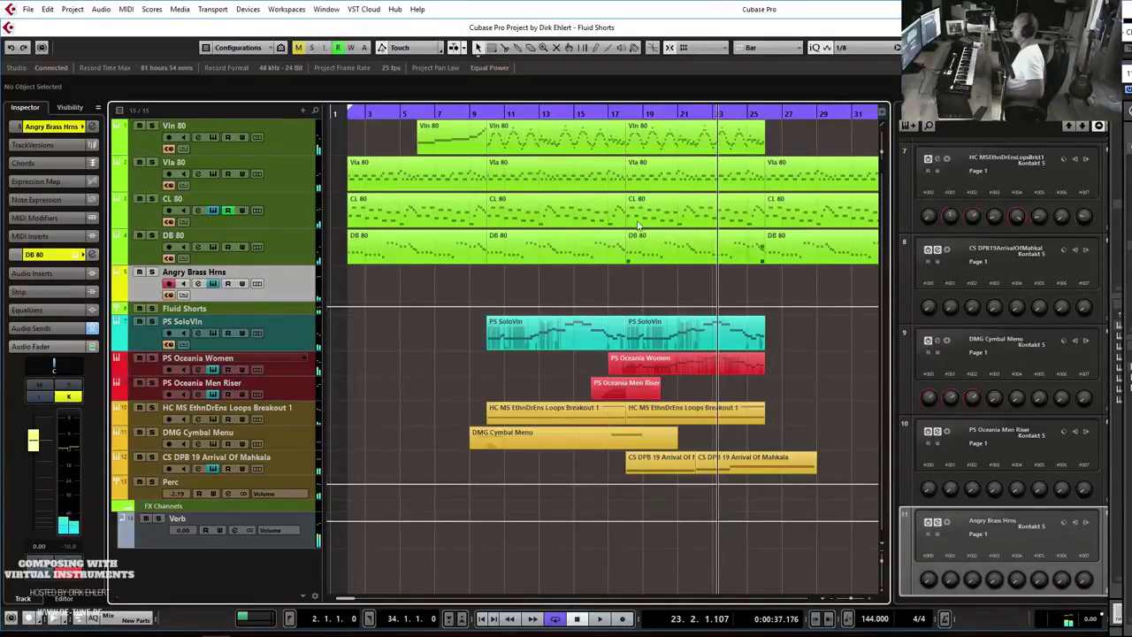
{"action": "left_click", "coordinate": [616, 118]}
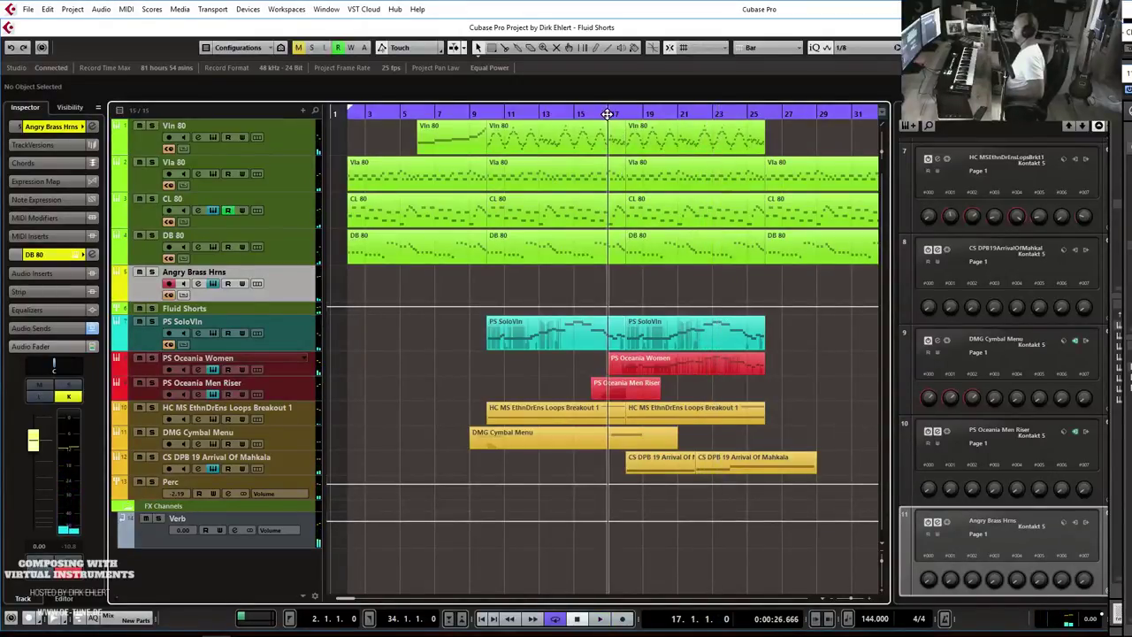
{"action": "left_click", "coordinate": [267, 372]}
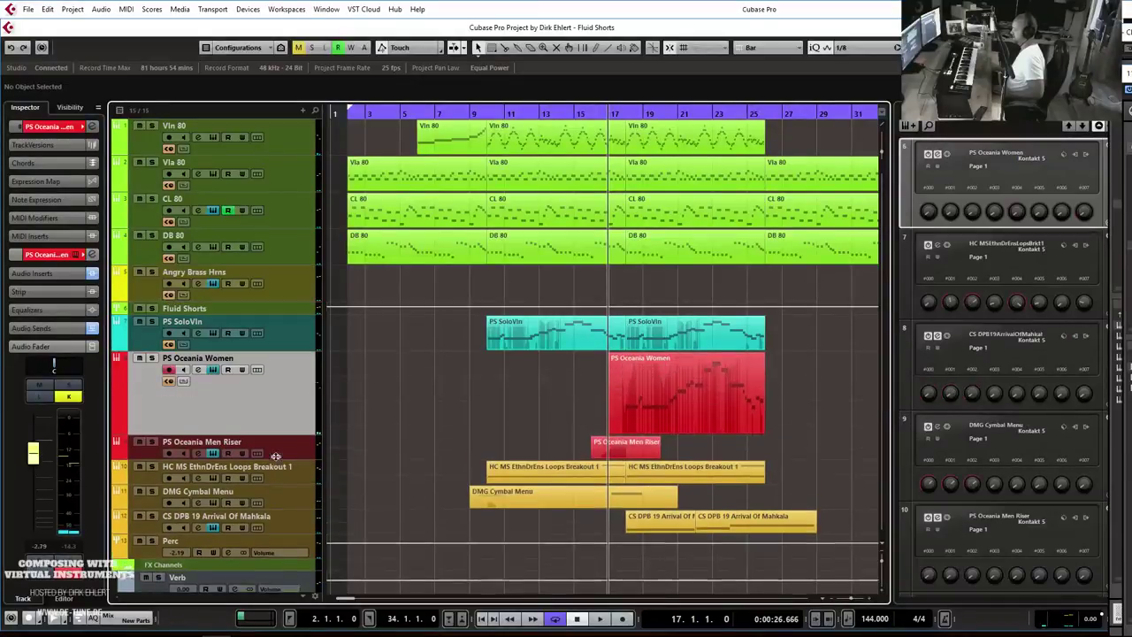
{"action": "key", "text": "h"}
{"action": "key", "text": "h"}
{"action": "key", "text": "h"}
{"action": "key", "text": "h"}
{"action": "key", "text": "h"}
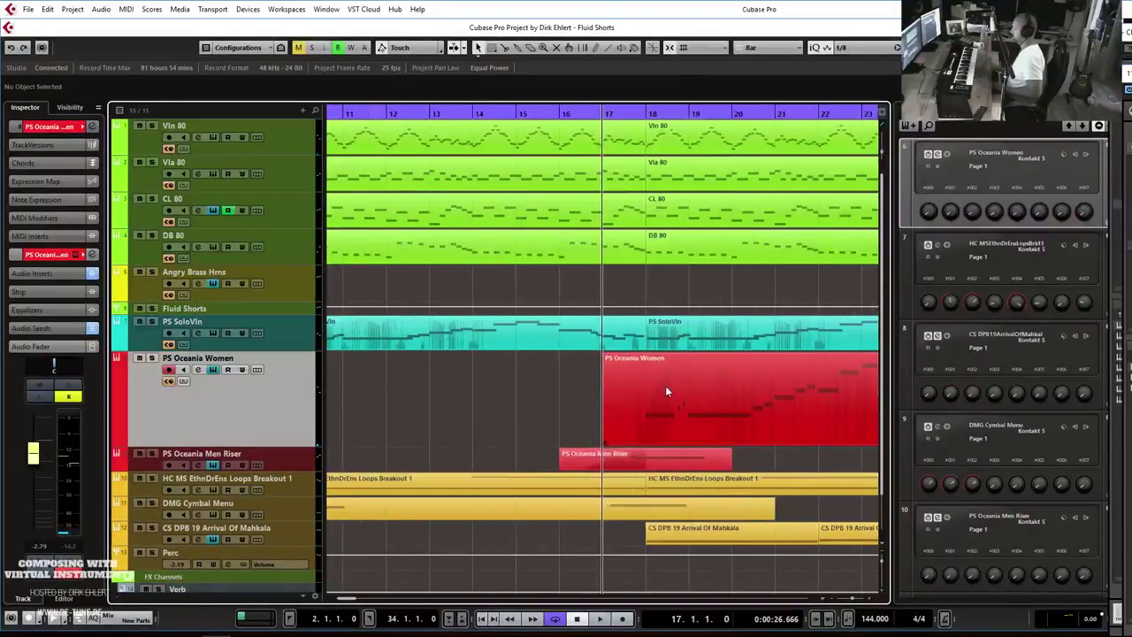
{"action": "scroll", "coordinate": [667, 379], "scroll_direction": "right", "scroll_amount": 3}
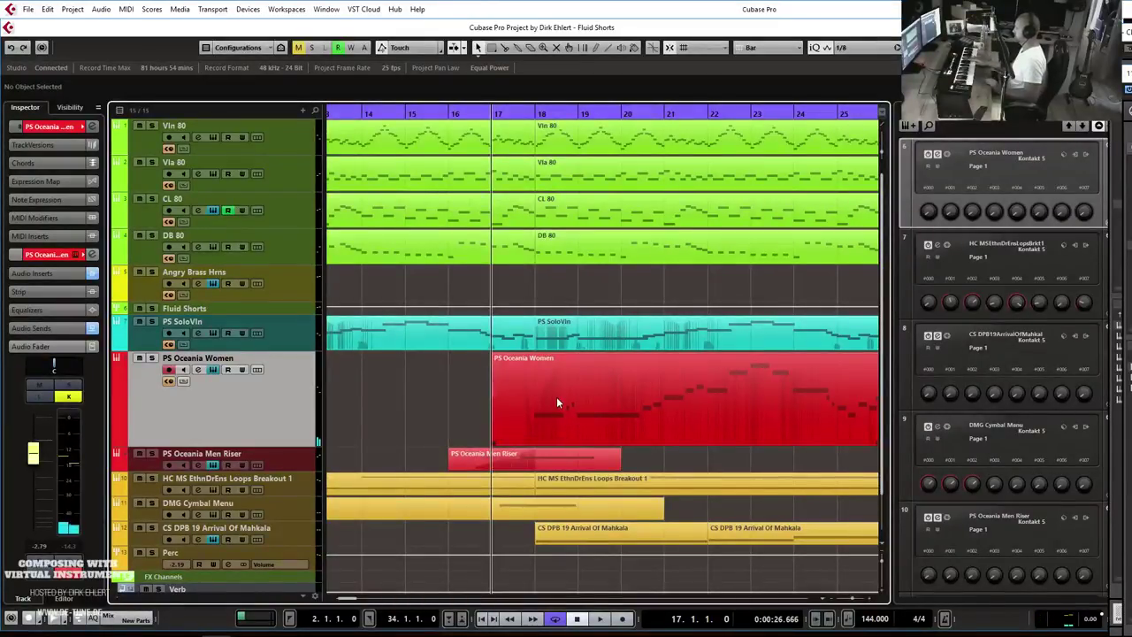
{"action": "left_click", "coordinate": [289, 284]}
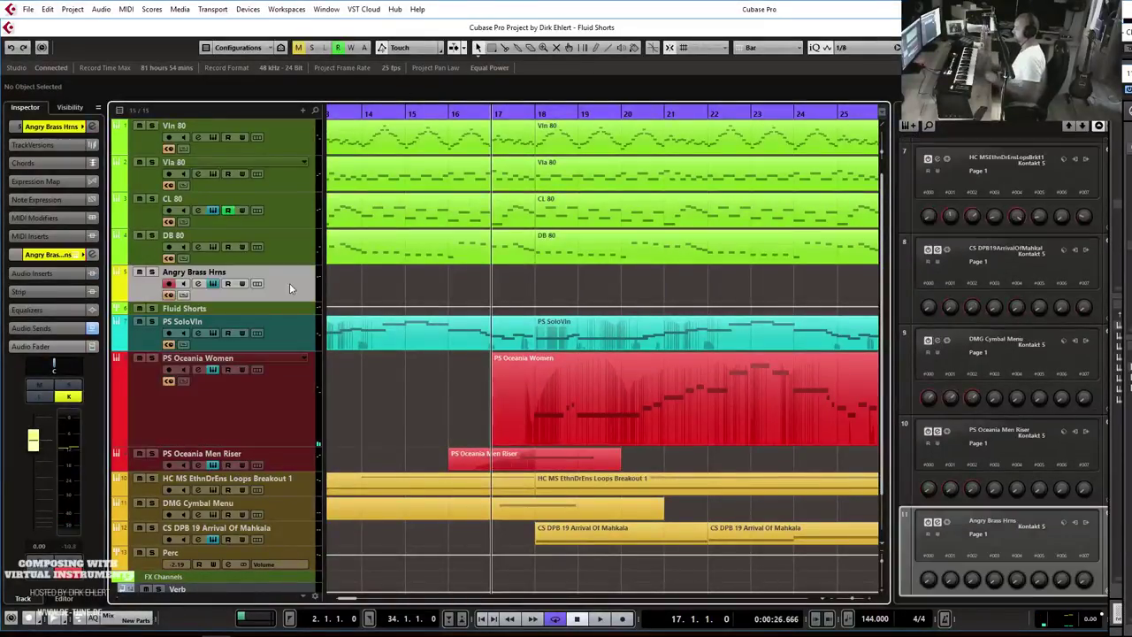
{"action": "double_click", "coordinate": [558, 392]}
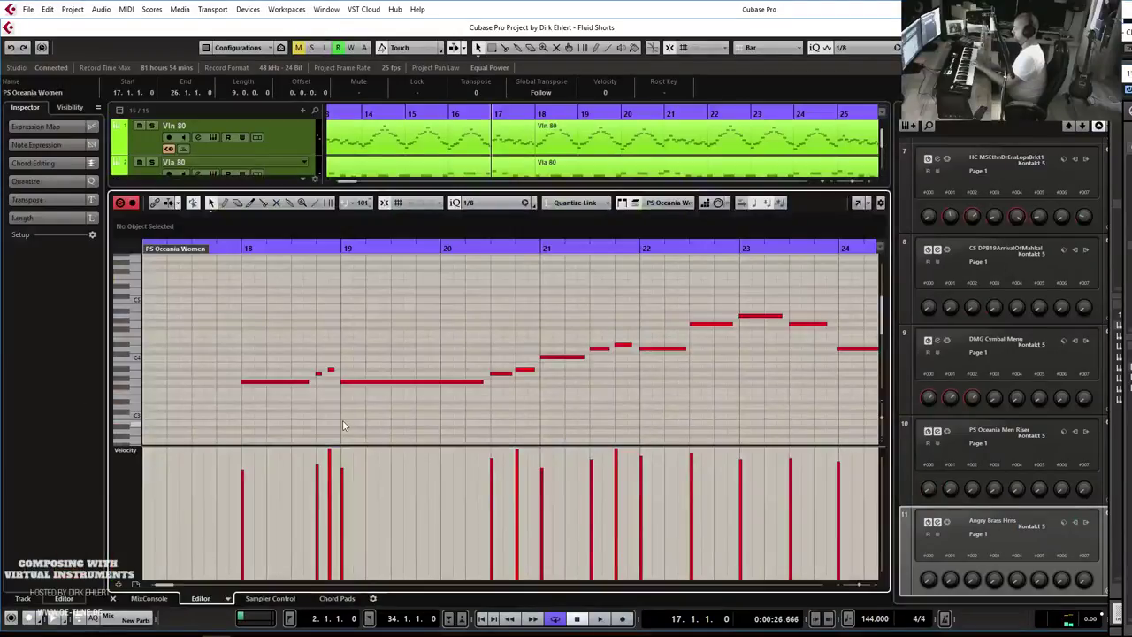
Audition from bar 17, then copy the Oceania Women melody part onto Angry Brass Hrns
{"action": "key", "text": "Return"}
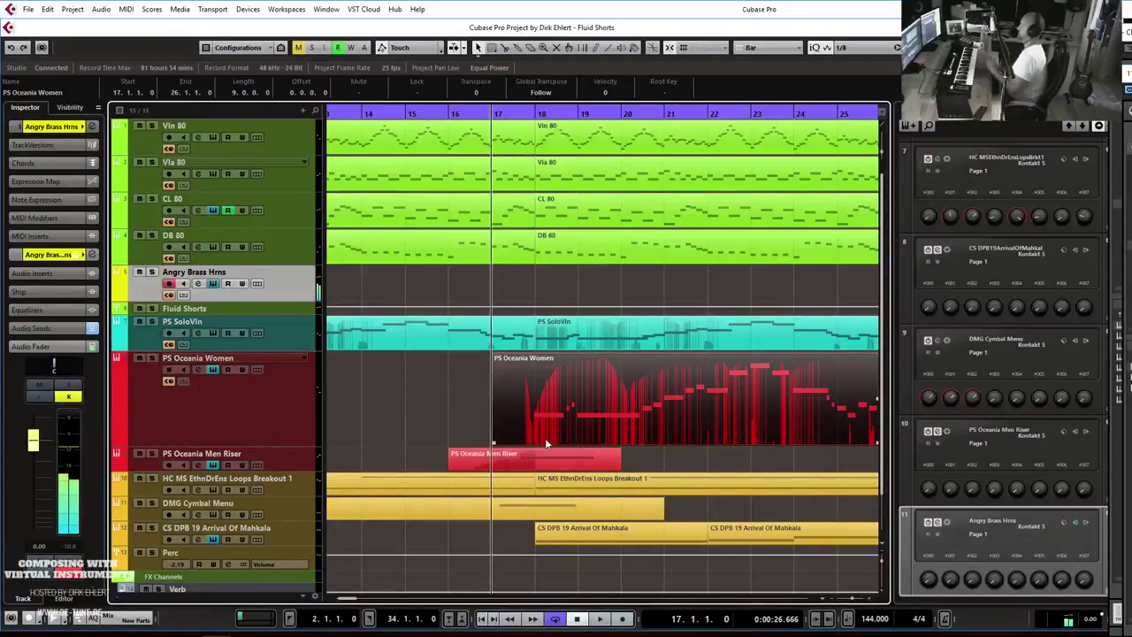
{"action": "key", "text": "space"}
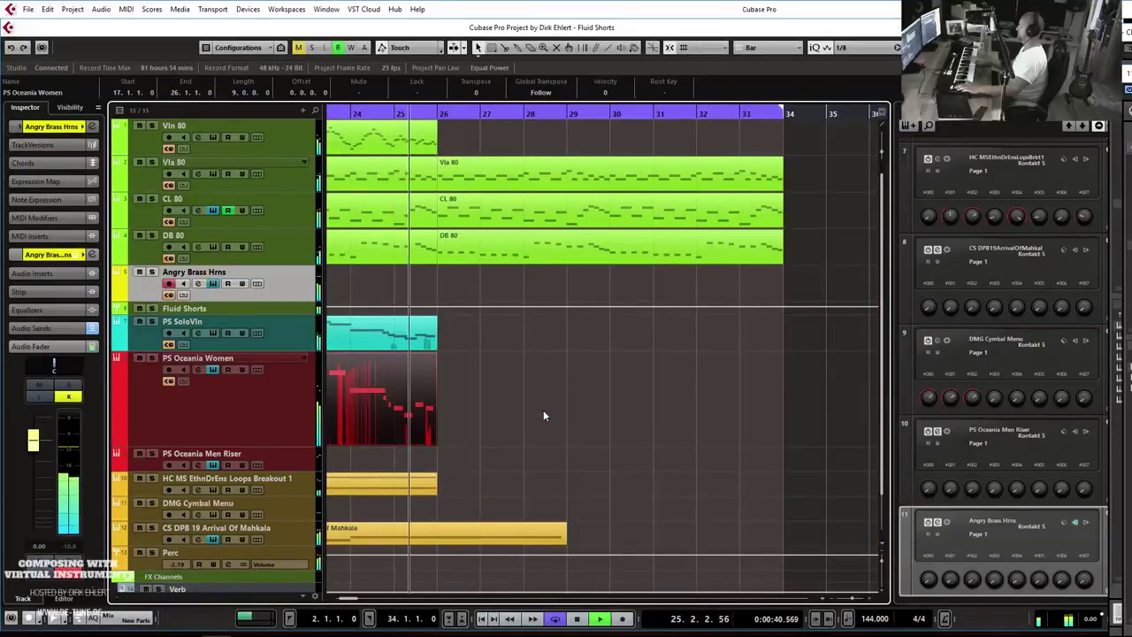
{"action": "key", "text": "space"}
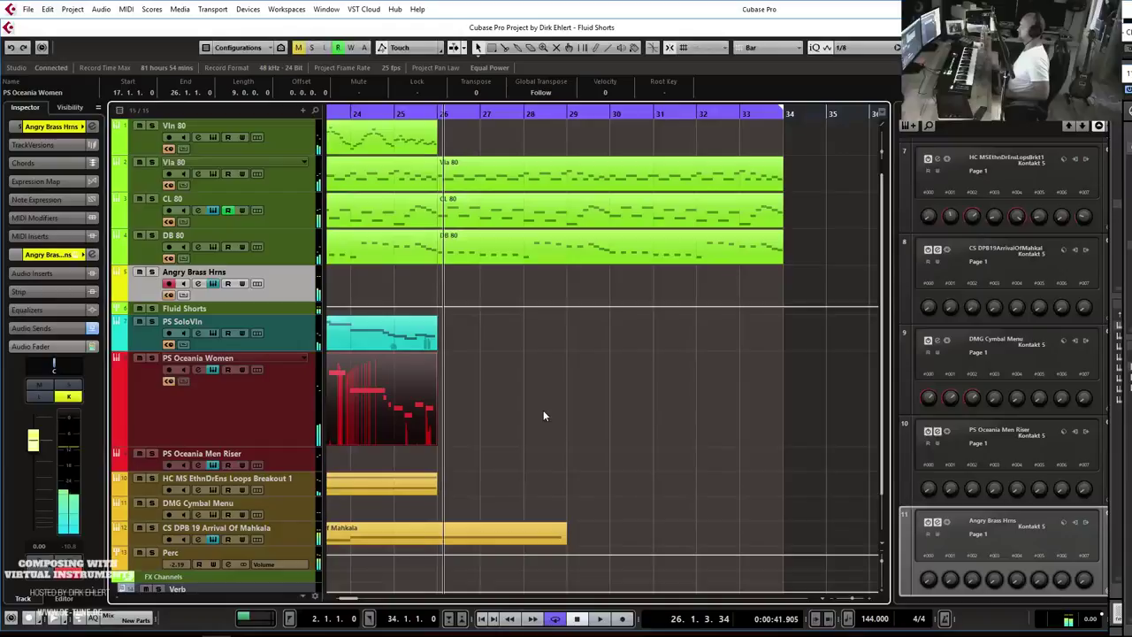
{"action": "key", "text": "shift+KP_Multiply"}
{"action": "scroll", "coordinate": [531, 409], "scroll_direction": "left", "scroll_amount": 3}
Turn off cycle, trim the brass part to start at bar 17, and quantize its notes
{"action": "scroll", "coordinate": [522, 400], "scroll_direction": "left", "scroll_amount": 3}
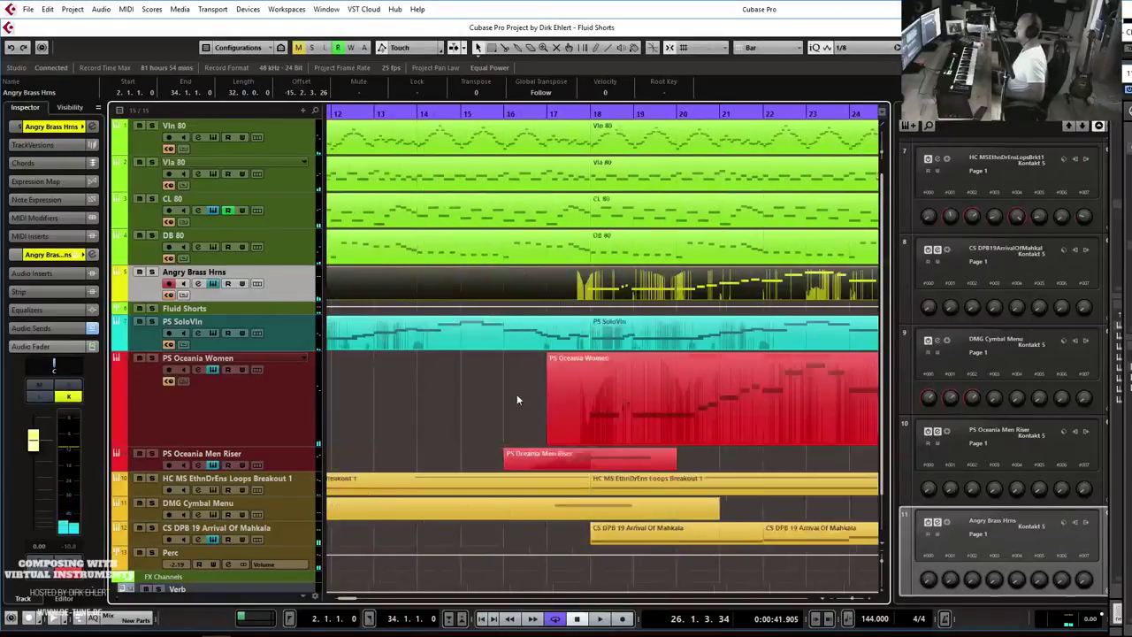
{"action": "left_click", "coordinate": [562, 108]}
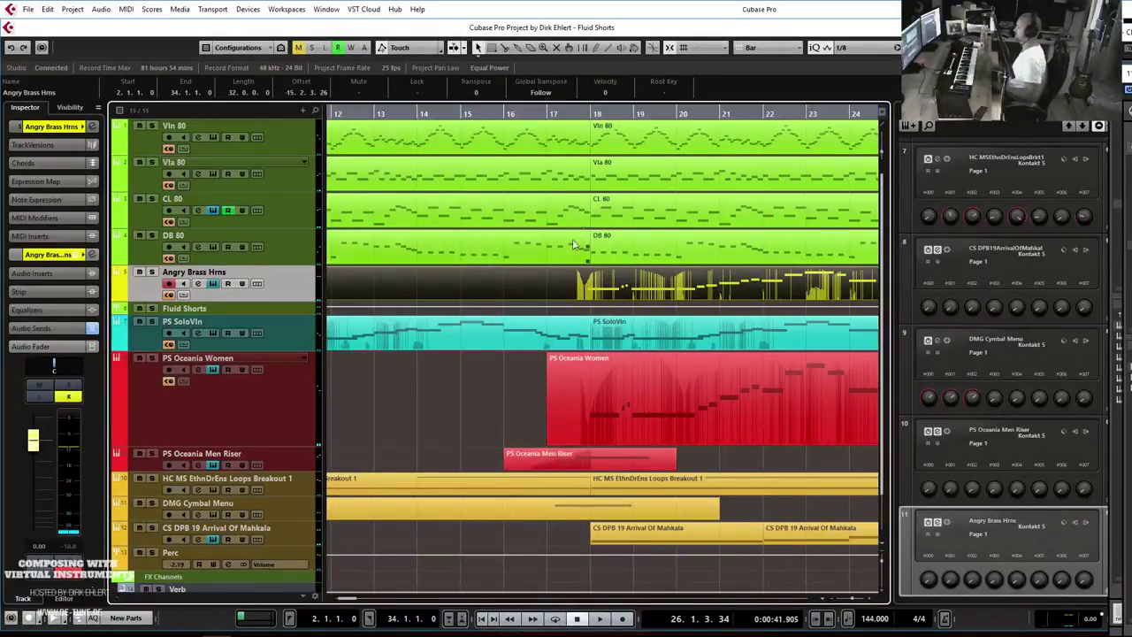
{"action": "left_click", "coordinate": [551, 281], "text": "alt"}
{"action": "left_click", "coordinate": [519, 284]}
{"action": "key", "text": "Delete"}
{"action": "double_click", "coordinate": [580, 285]}
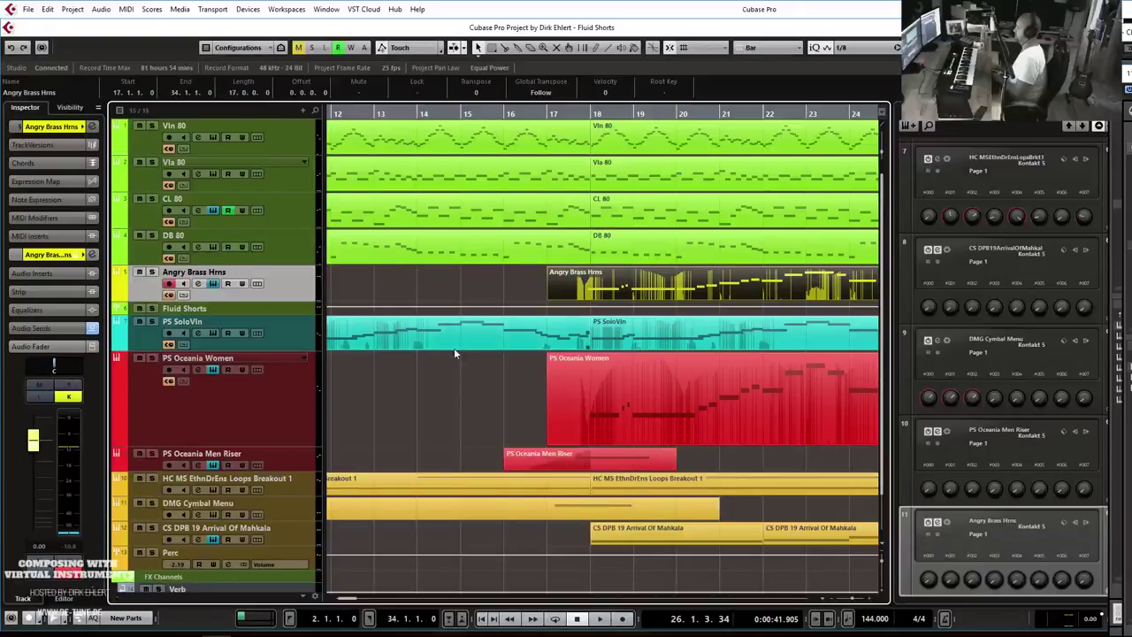
{"action": "scroll", "coordinate": [372, 332], "scroll_direction": "left", "scroll_amount": 4}
{"action": "key", "text": "ctrl+a"}
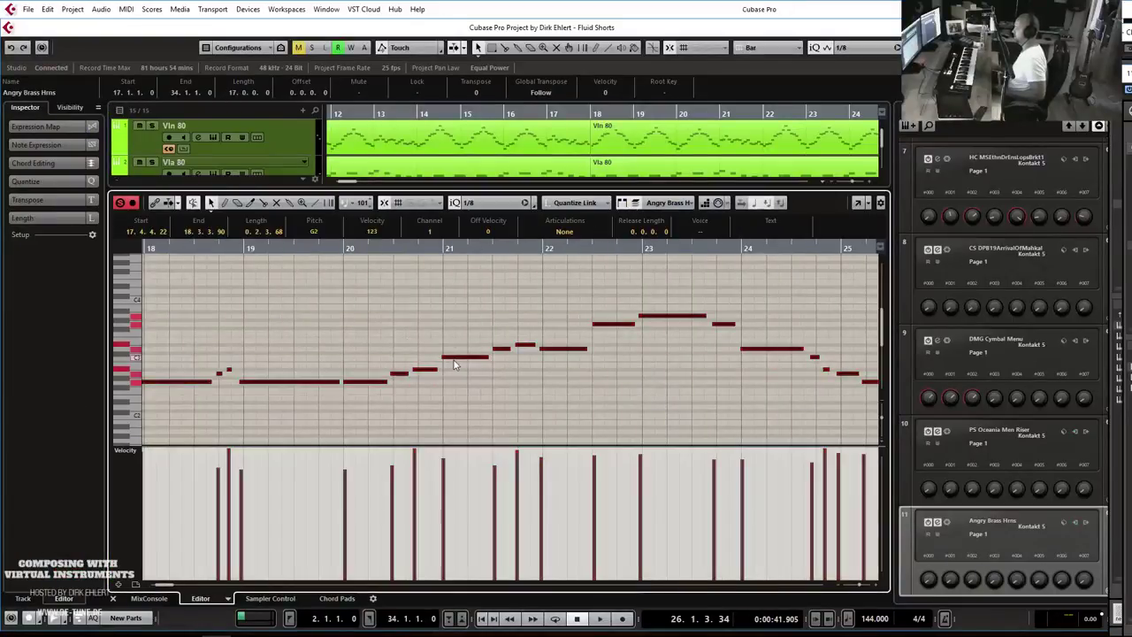
{"action": "left_click_drag", "start_coordinate": [448, 363], "coordinate": [452, 360]}
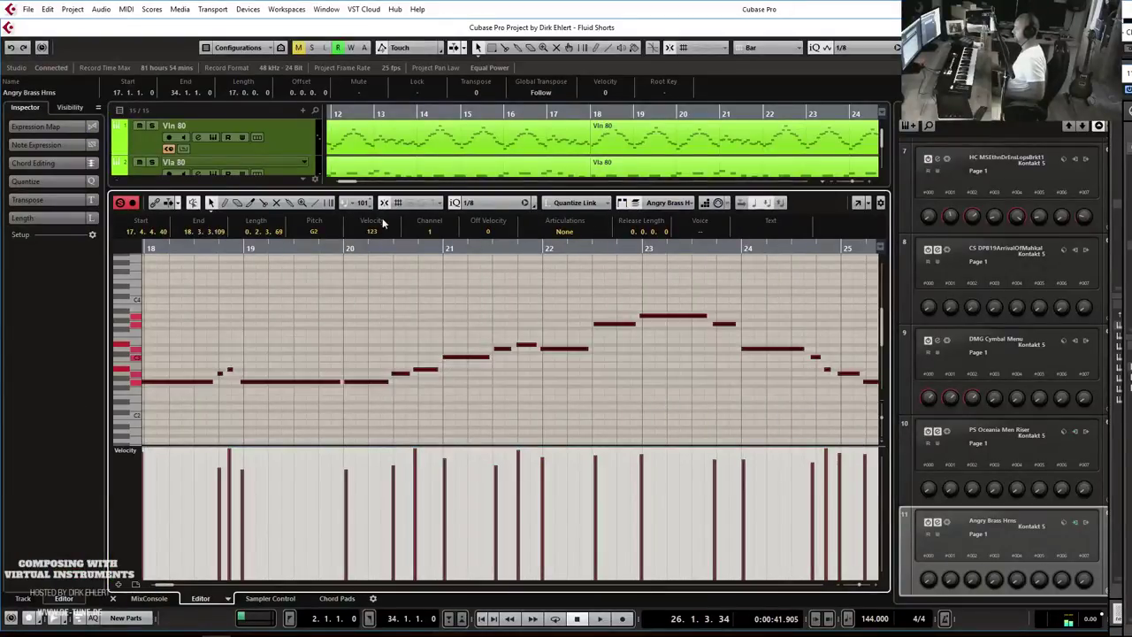
{"action": "key", "text": "q"}
{"action": "key", "text": "q"}
{"action": "key", "text": "q"}
{"action": "key", "text": "q"}
{"action": "scroll", "coordinate": [459, 268], "scroll_direction": "down", "scroll_amount": 3}
{"action": "scroll", "coordinate": [459, 270], "scroll_direction": "left", "scroll_amount": 3}
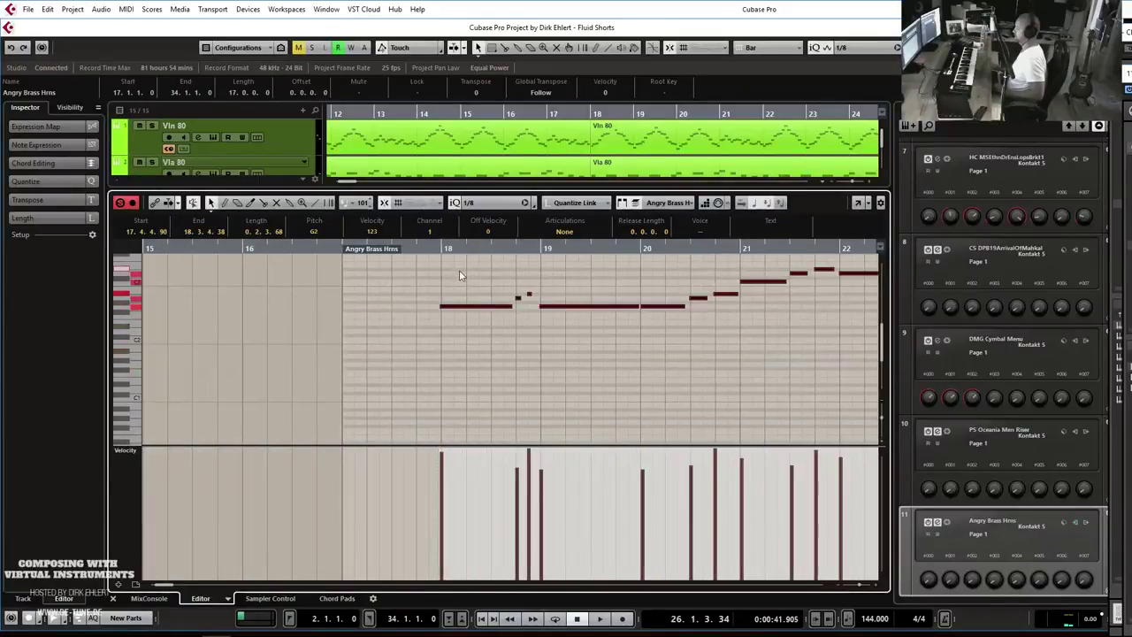
{"action": "key", "text": "Return"}
Play from bar 17 and raise the Angry Brass Hrns volume to 1.05
{"action": "left_click", "coordinate": [545, 113]}
{"action": "key", "text": "space"}
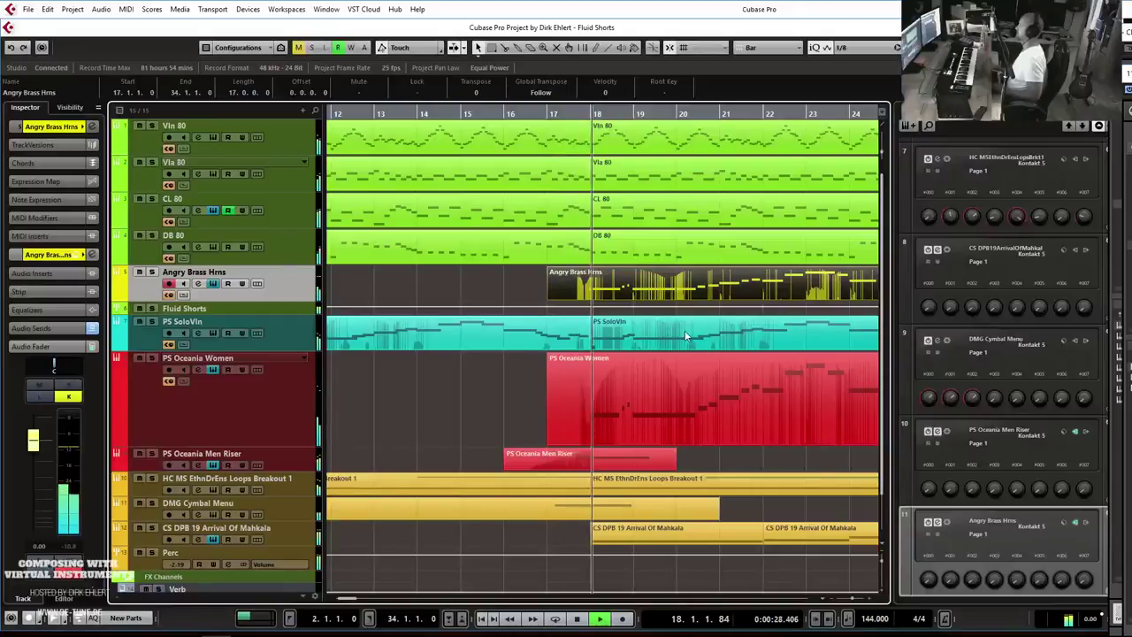
{"action": "key", "text": "g"}
{"action": "key", "text": "h"}
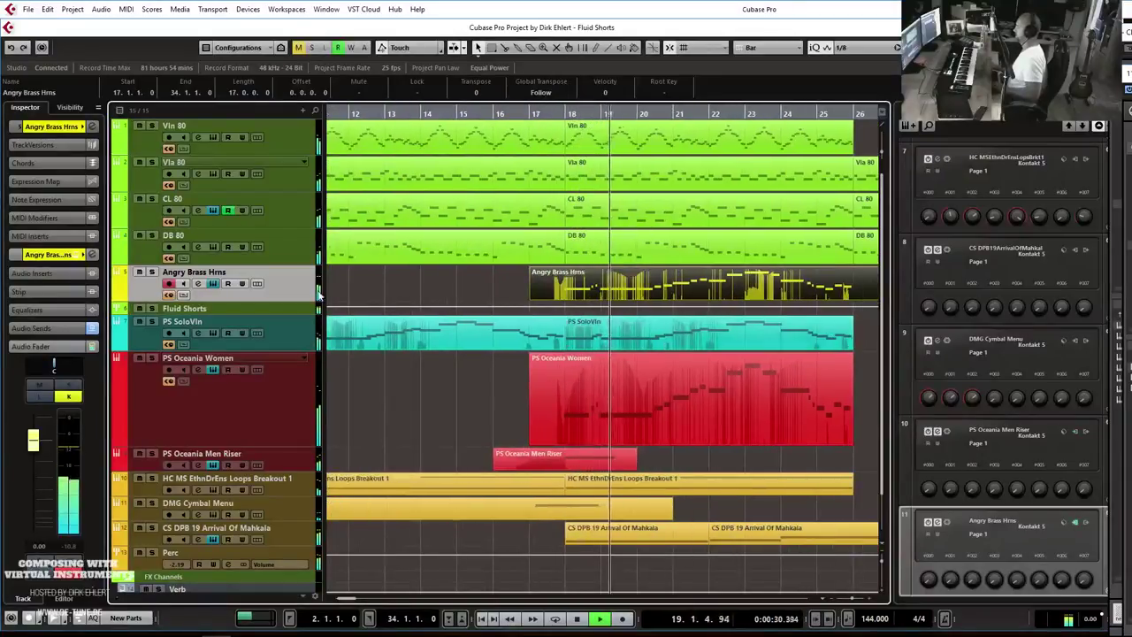
{"action": "left_click_drag", "start_coordinate": [36, 447], "coordinate": [35, 445]}
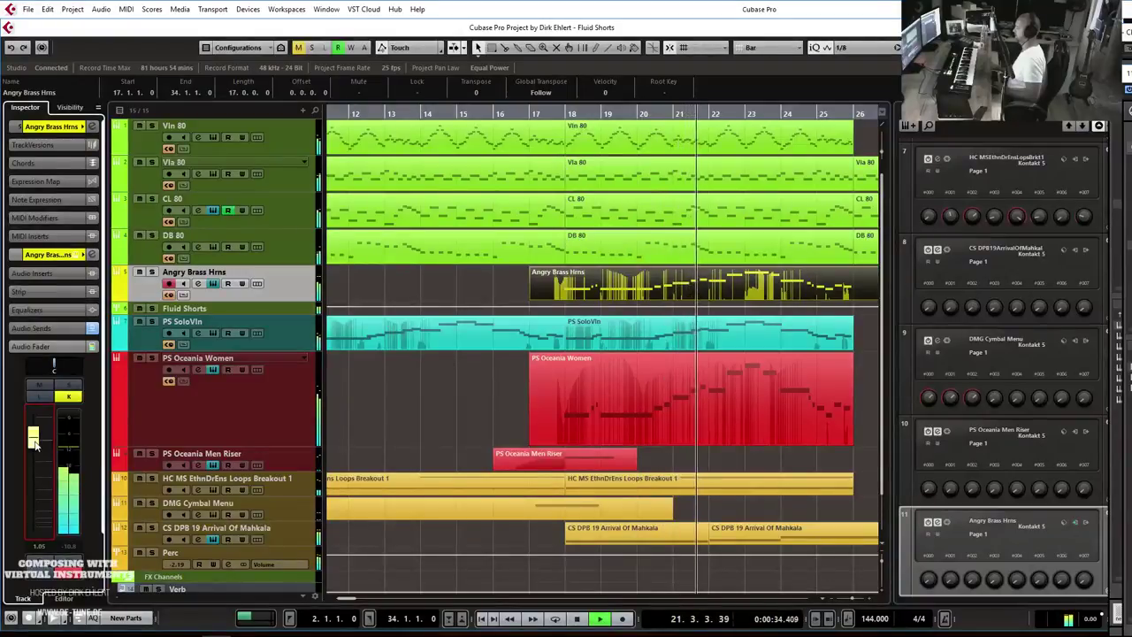
{"action": "key", "text": "h"}
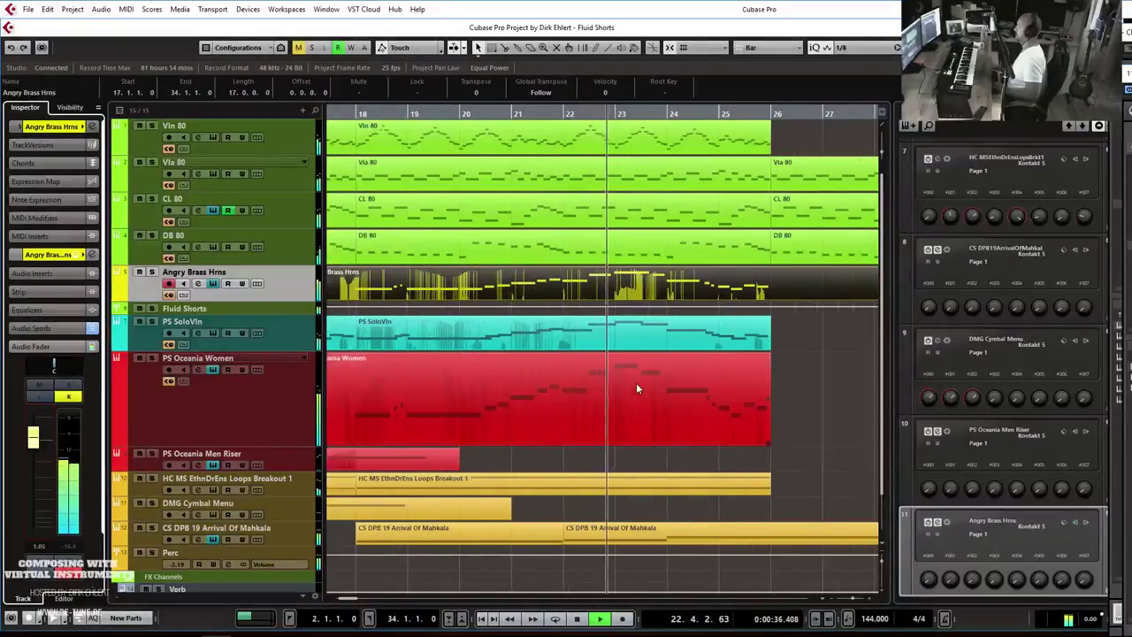
{"action": "key", "text": "g"}
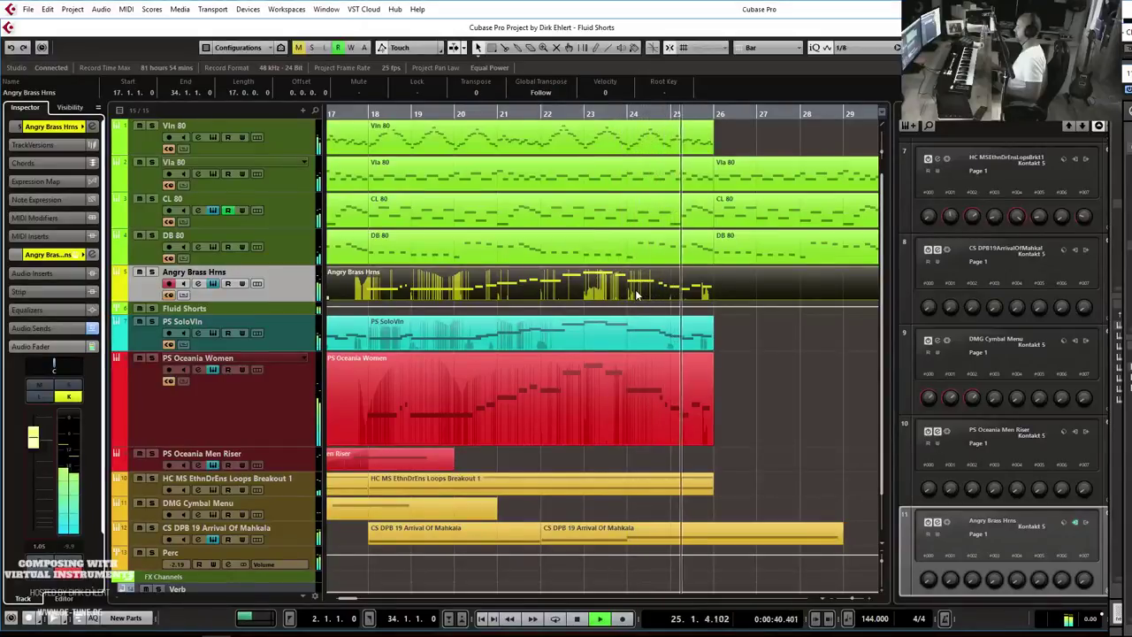
{"action": "key", "text": "space"}
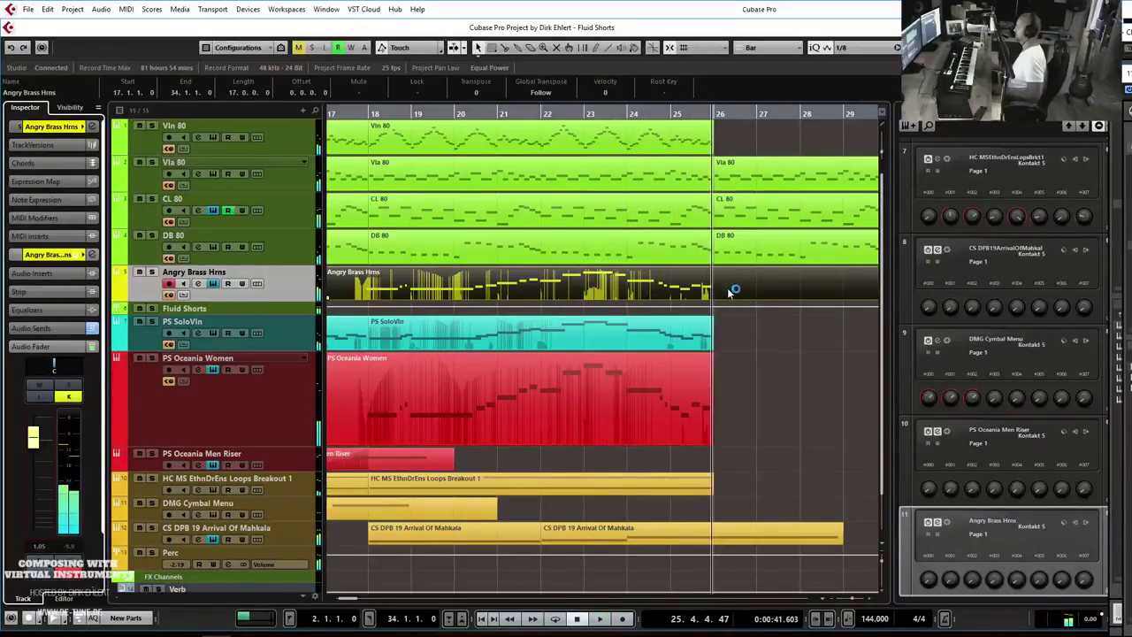
Split the part at bar 26, delete the tail, and draw an empty part to bar 31
{"action": "left_click", "coordinate": [720, 288]}
{"action": "key", "text": "1"}
{"action": "left_click", "coordinate": [775, 347]}
{"action": "left_click", "coordinate": [749, 286]}
{"action": "key", "text": "Delete"}
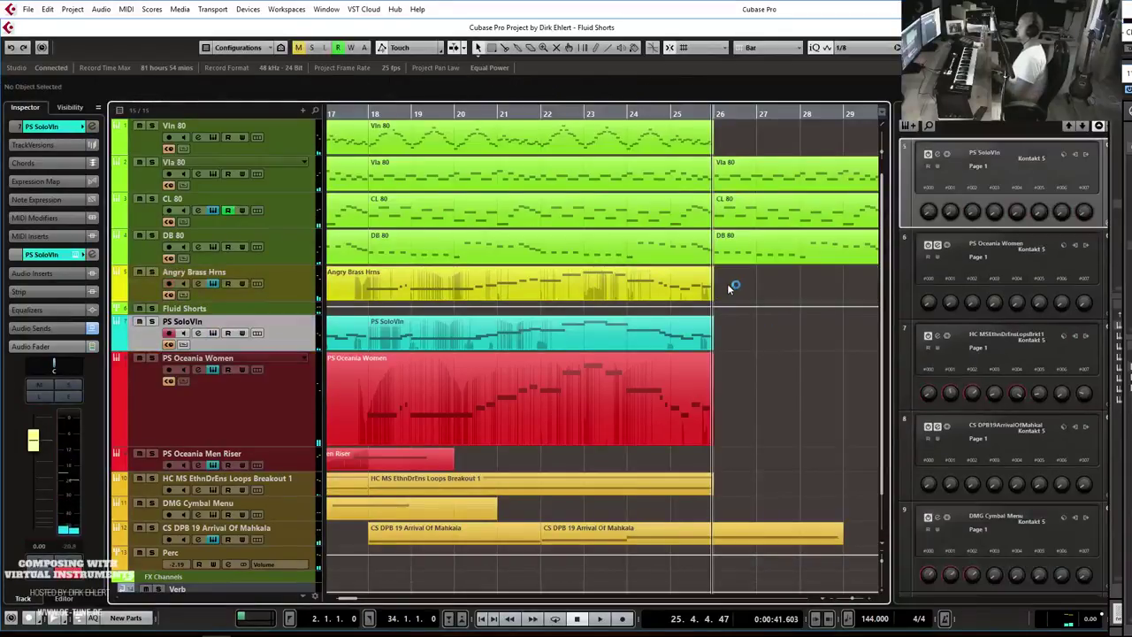
{"action": "left_click_drag", "start_coordinate": [720, 285], "coordinate": [873, 284]}
{"action": "double_click", "coordinate": [736, 271]}
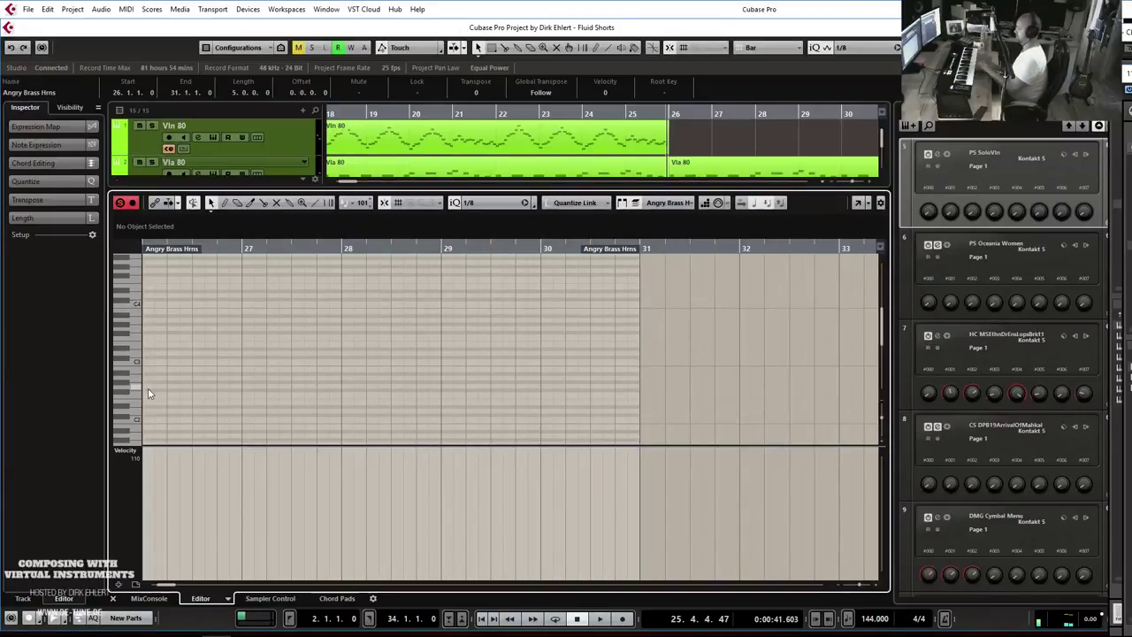
Draw a note from bar 26 to 30 with a rising CC1 Modulation curve, then play from bar 23
{"action": "left_click_drag", "start_coordinate": [144, 386], "coordinate": [543, 372]}
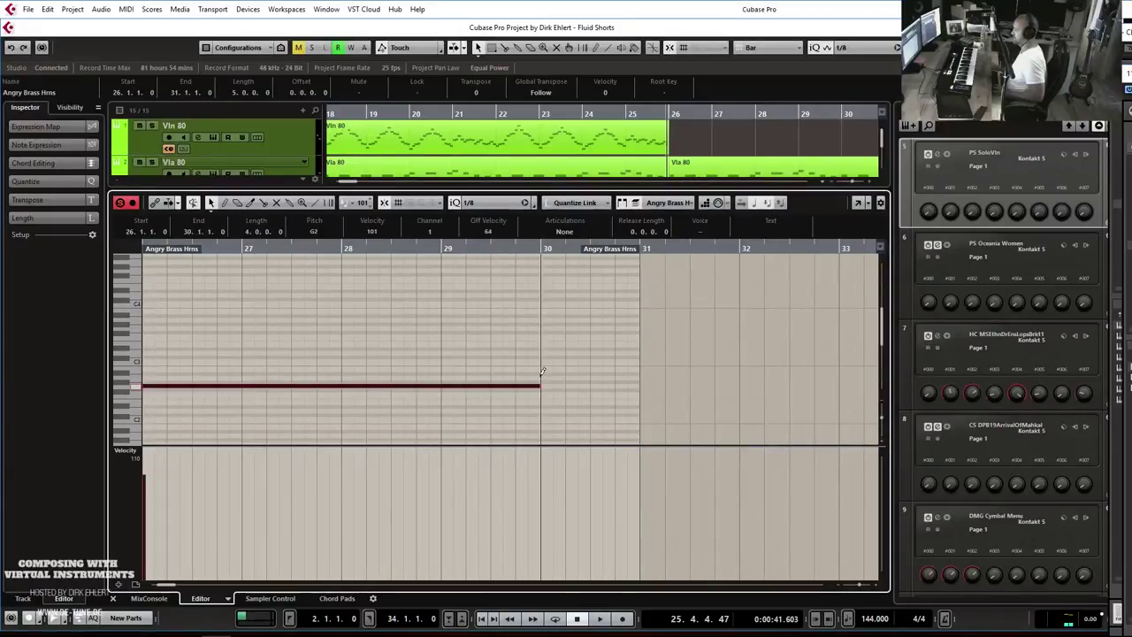
{"action": "left_click", "coordinate": [123, 452]}
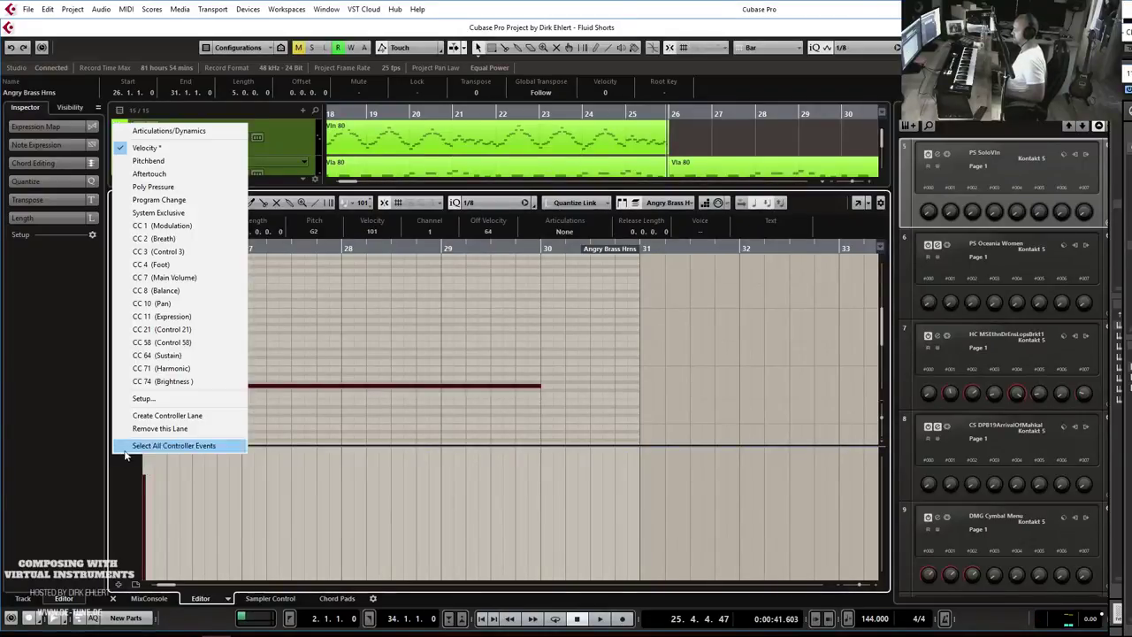
{"action": "left_click", "coordinate": [173, 148]}
{"action": "left_click_drag", "start_coordinate": [192, 445], "coordinate": [142, 398]}
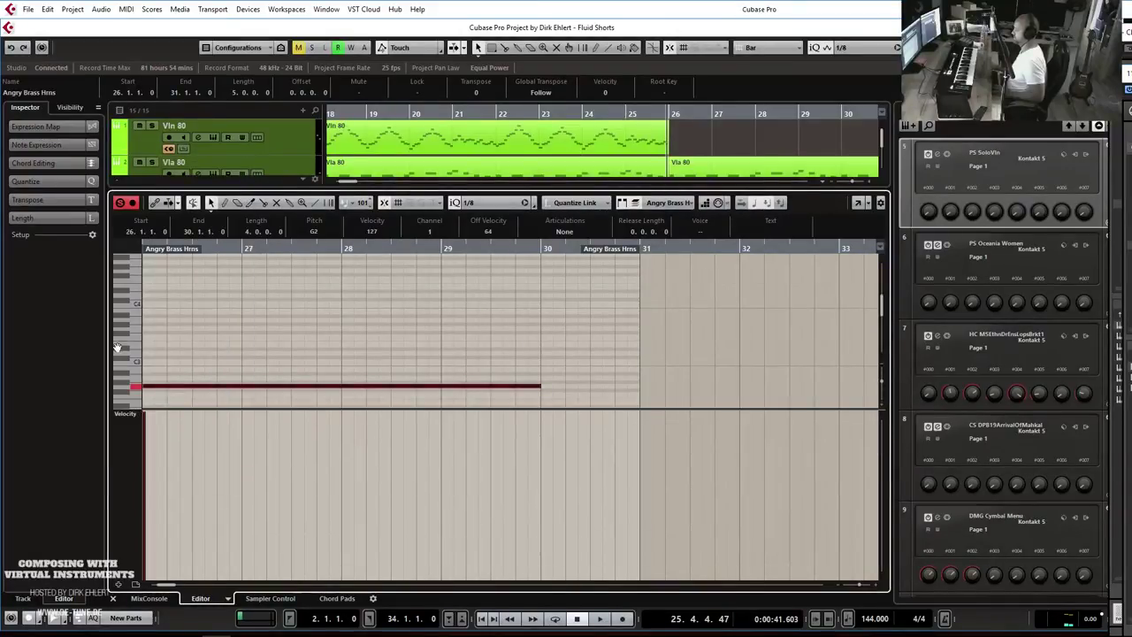
{"action": "left_click", "coordinate": [134, 414]}
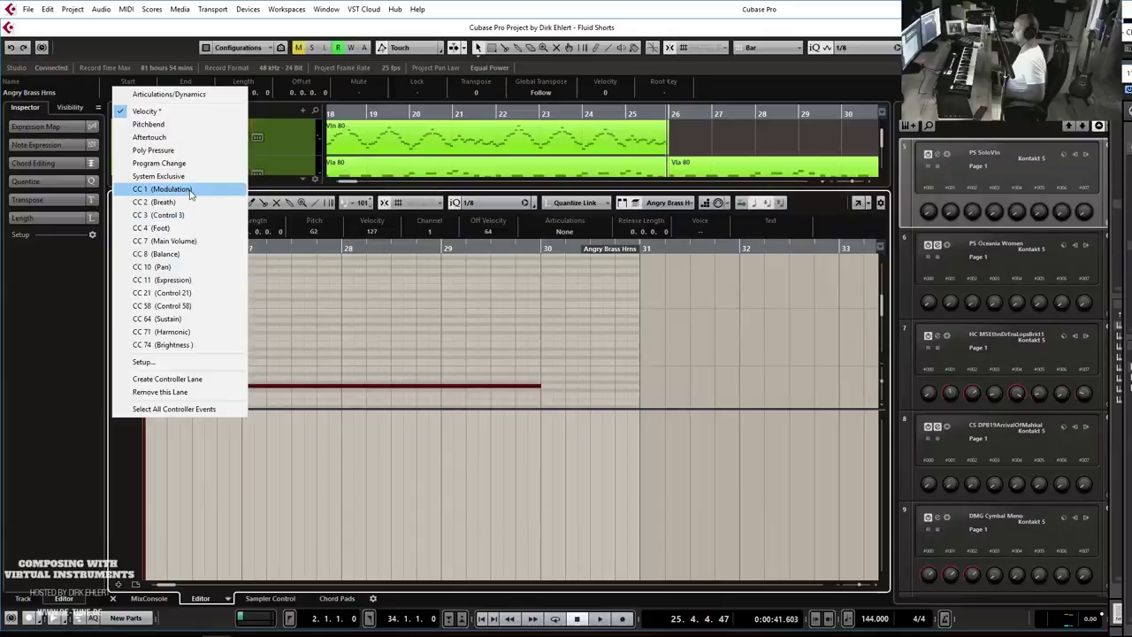
{"action": "left_click", "coordinate": [155, 187]}
{"action": "left_click_drag", "start_coordinate": [156, 442], "coordinate": [156, 347]}
{"action": "key", "text": "Return"}
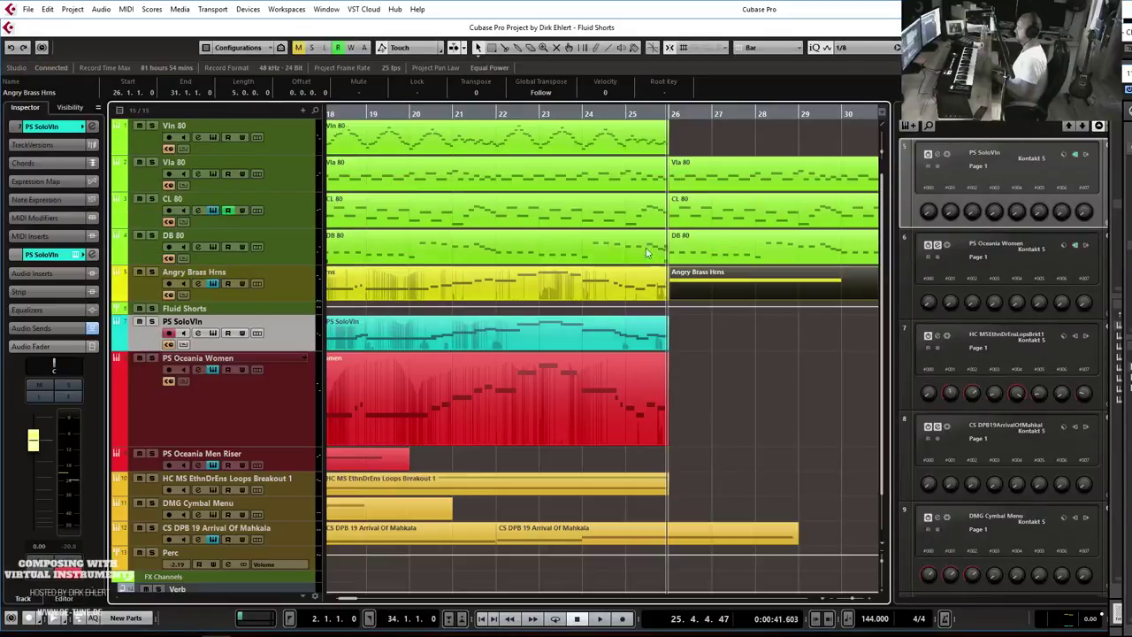
{"action": "double_click", "coordinate": [612, 118]}
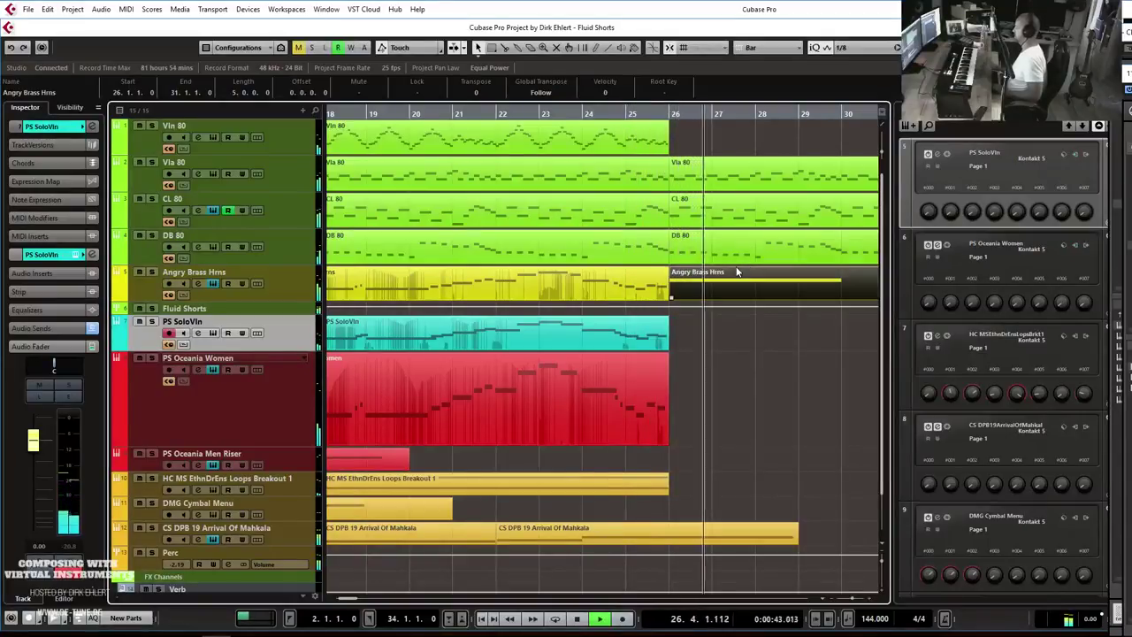
Duplicate the Angry Brass Hrns track and rename the copy Angry Brass Trombones
{"action": "key", "text": "g"}
{"action": "key", "text": "g"}
{"action": "key", "text": "g"}
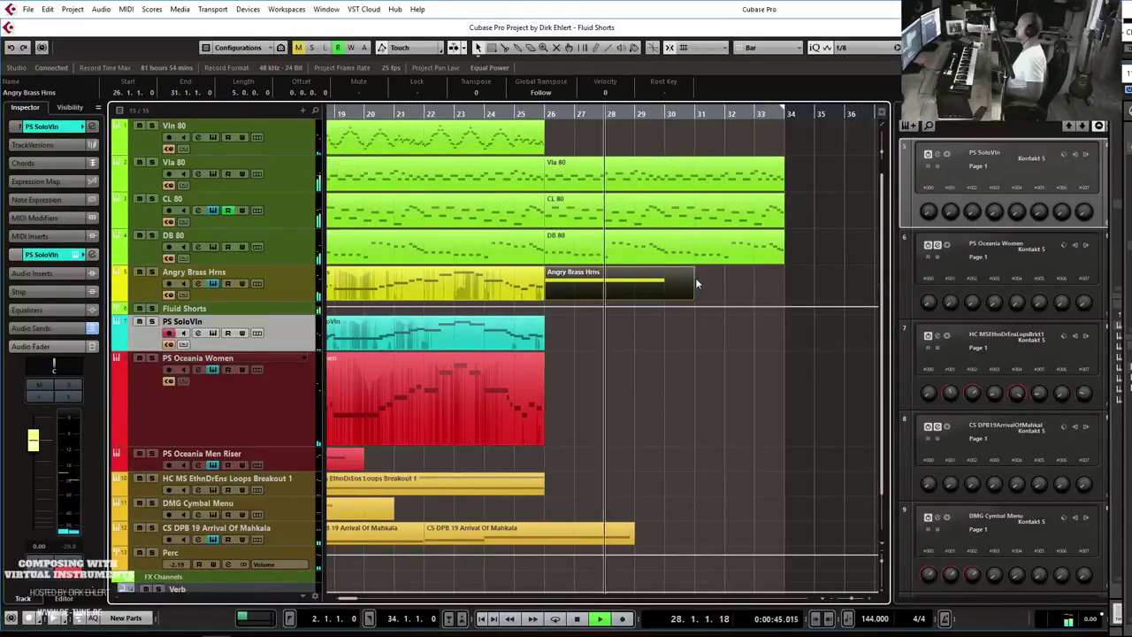
{"action": "key", "text": "space"}
{"action": "right_click", "coordinate": [301, 280]}
{"action": "left_click", "coordinate": [274, 331]}
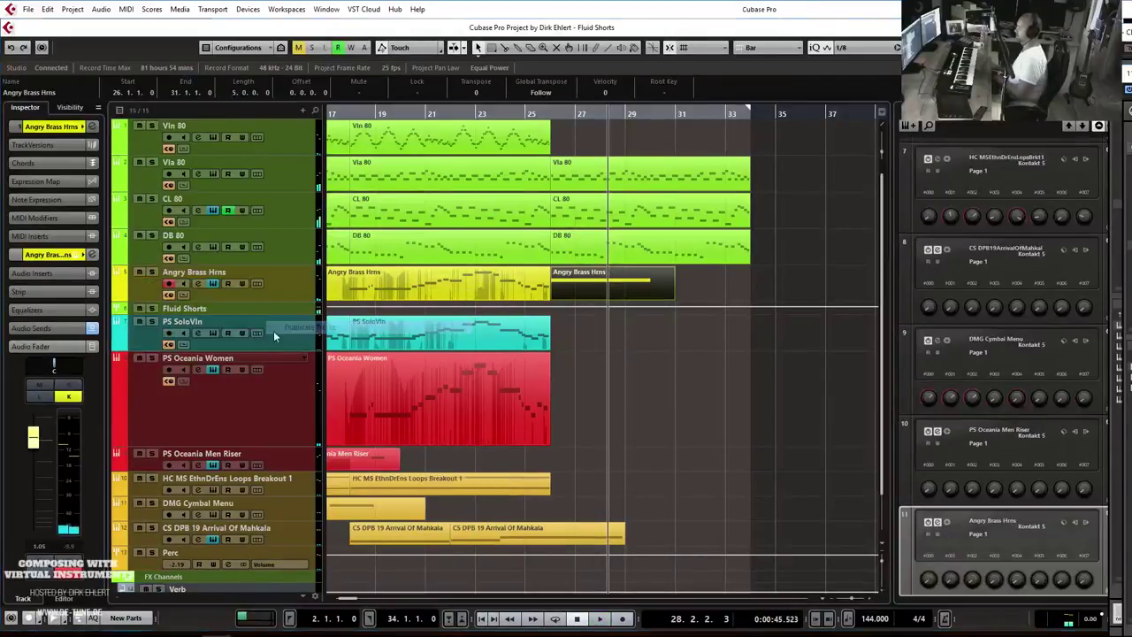
{"action": "double_click", "coordinate": [212, 309]}
{"action": "left_click_drag", "start_coordinate": [211, 308], "coordinate": [304, 325]}
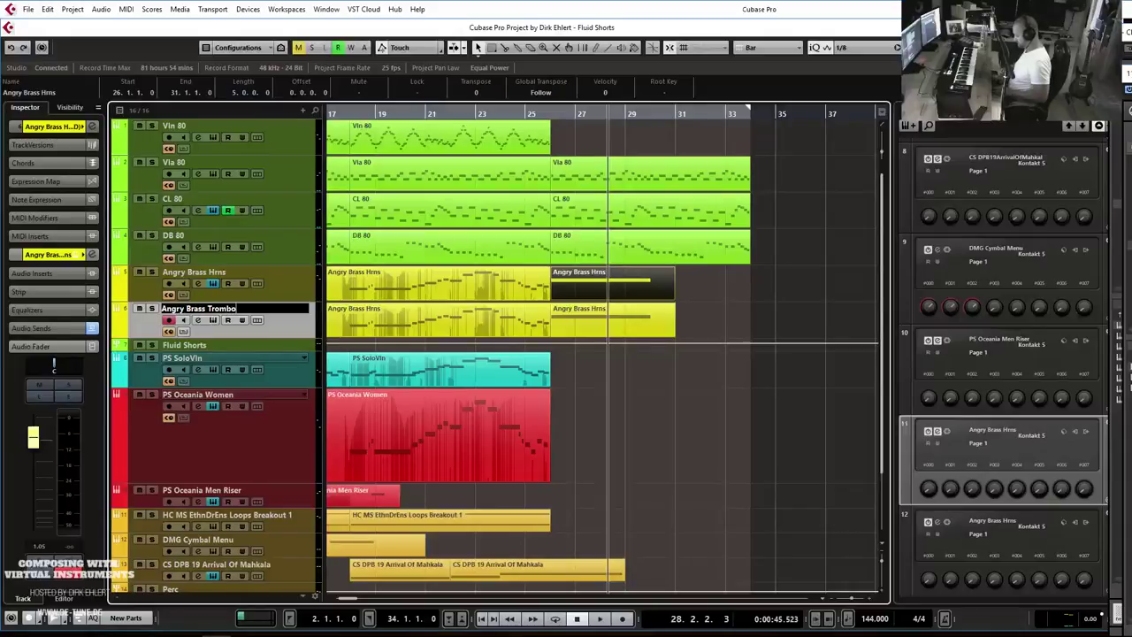
{"action": "key", "text": "Return"}
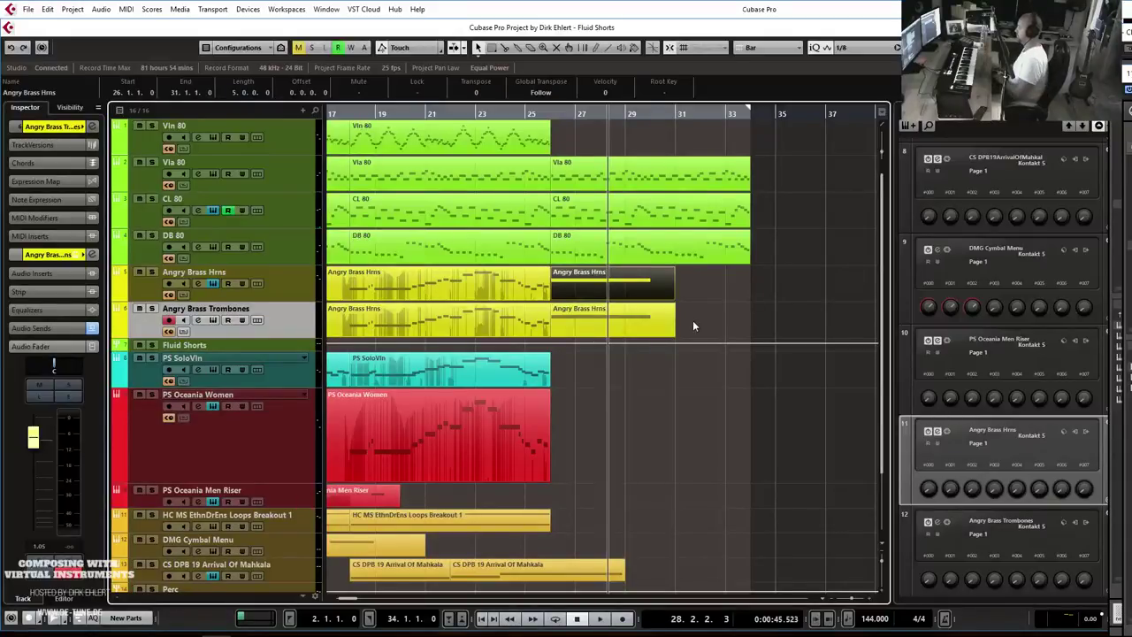
Delete the copied parts from the Trombones track and bring up its Kontakt instrument
{"action": "left_click_drag", "start_coordinate": [692, 320], "coordinate": [141, 323]}
{"action": "key", "text": "Delete"}
{"action": "left_click", "coordinate": [77, 253]}
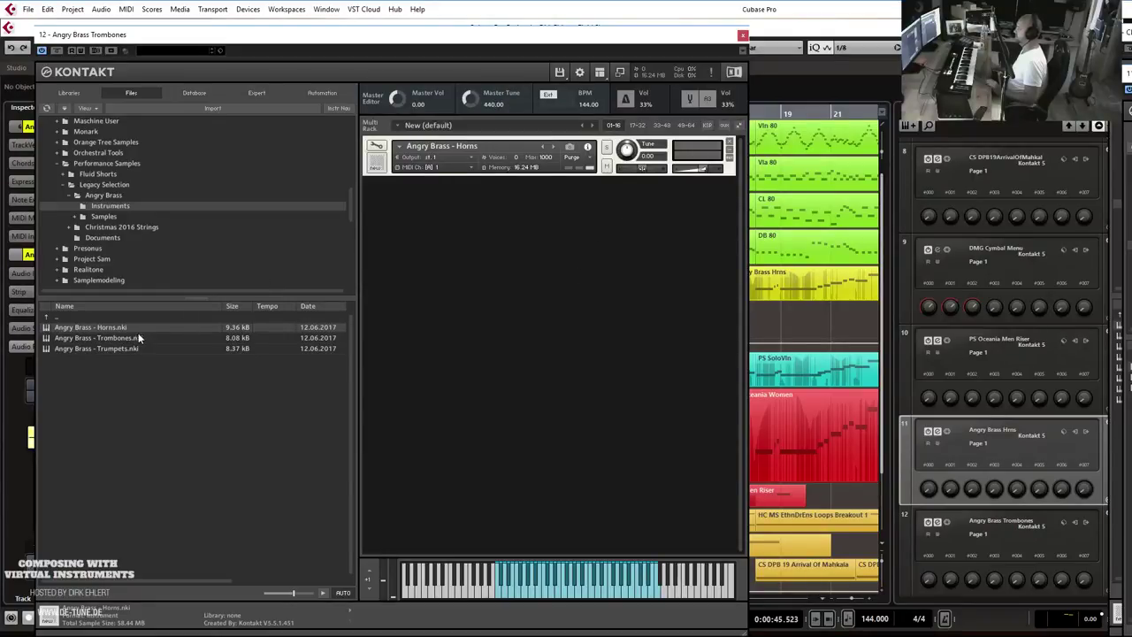
Replace Horns with Angry Brass - Trombones.nki in Kontakt, then audition the arrangement from bar 16
{"action": "left_click_drag", "start_coordinate": [139, 338], "coordinate": [398, 304]}
{"action": "left_click_drag", "start_coordinate": [485, 149], "coordinate": [486, 151]}
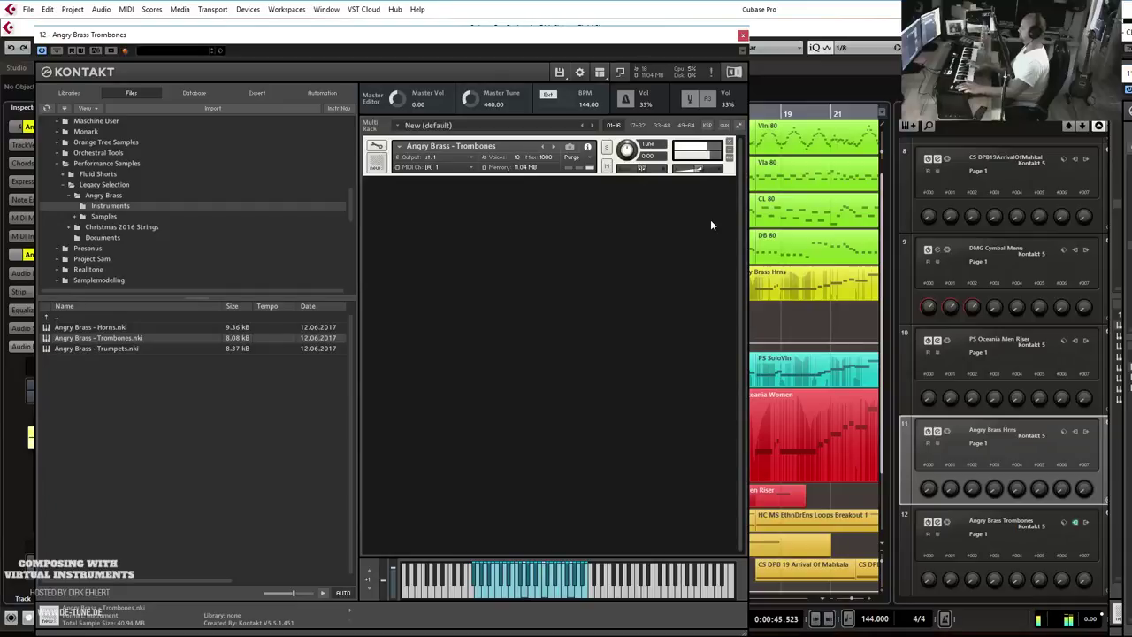
{"action": "left_click_drag", "start_coordinate": [560, 36], "coordinate": [1131, 27]}
{"action": "left_click", "coordinate": [708, 112]}
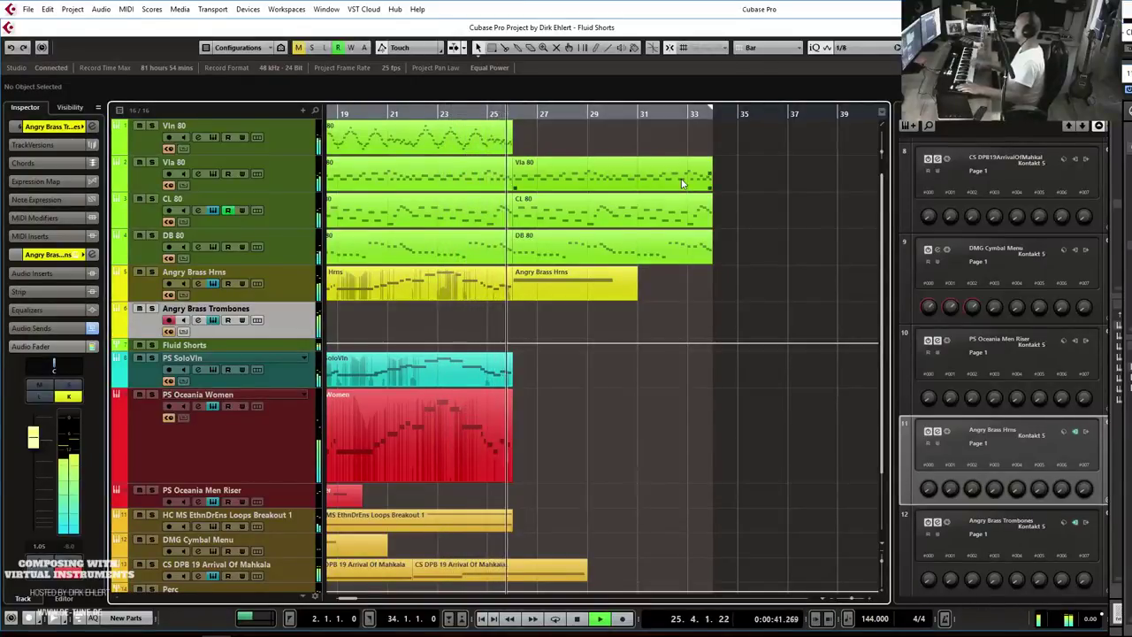
{"action": "key", "text": "space"}
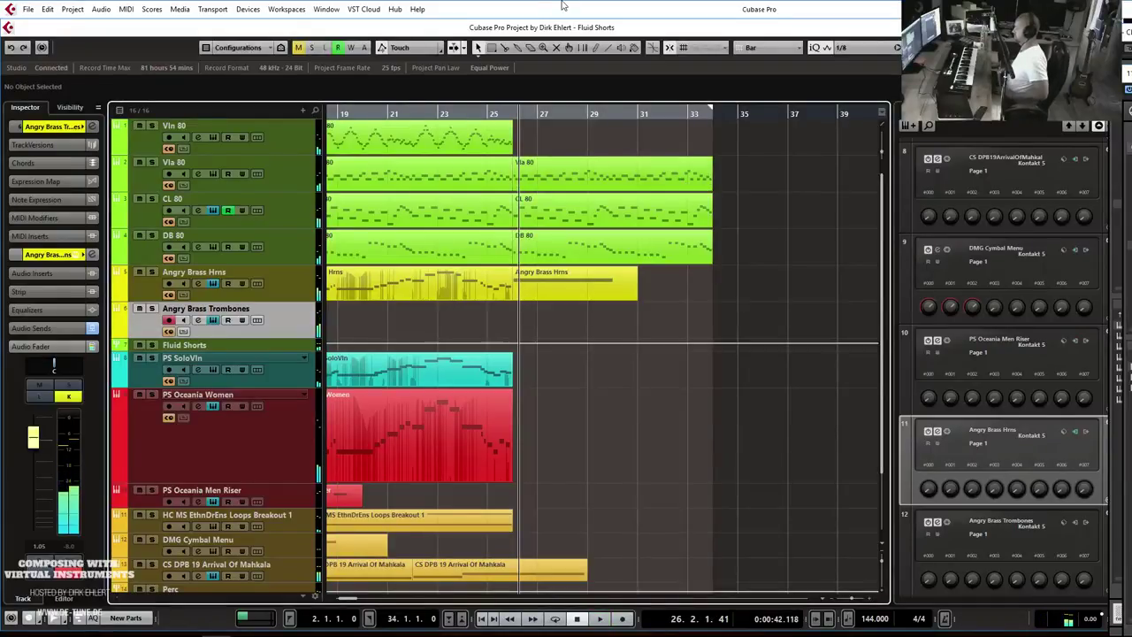
Copy the last trombone note to G1 in bar 26 and extend the three-note chord into bar 27
{"action": "double_click", "coordinate": [461, 336]}
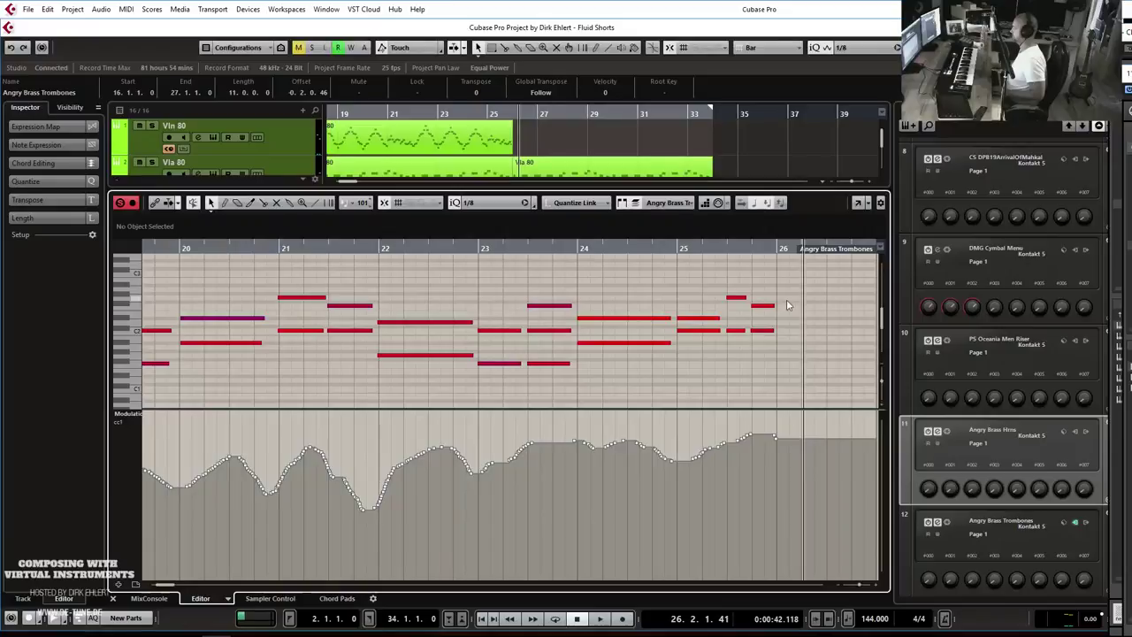
{"action": "left_click_drag", "start_coordinate": [767, 307], "coordinate": [786, 357]}
{"action": "left_click_drag", "start_coordinate": [794, 280], "coordinate": [814, 365]}
{"action": "left_click_drag", "start_coordinate": [799, 297], "coordinate": [705, 307]}
{"action": "key", "text": "Return"}
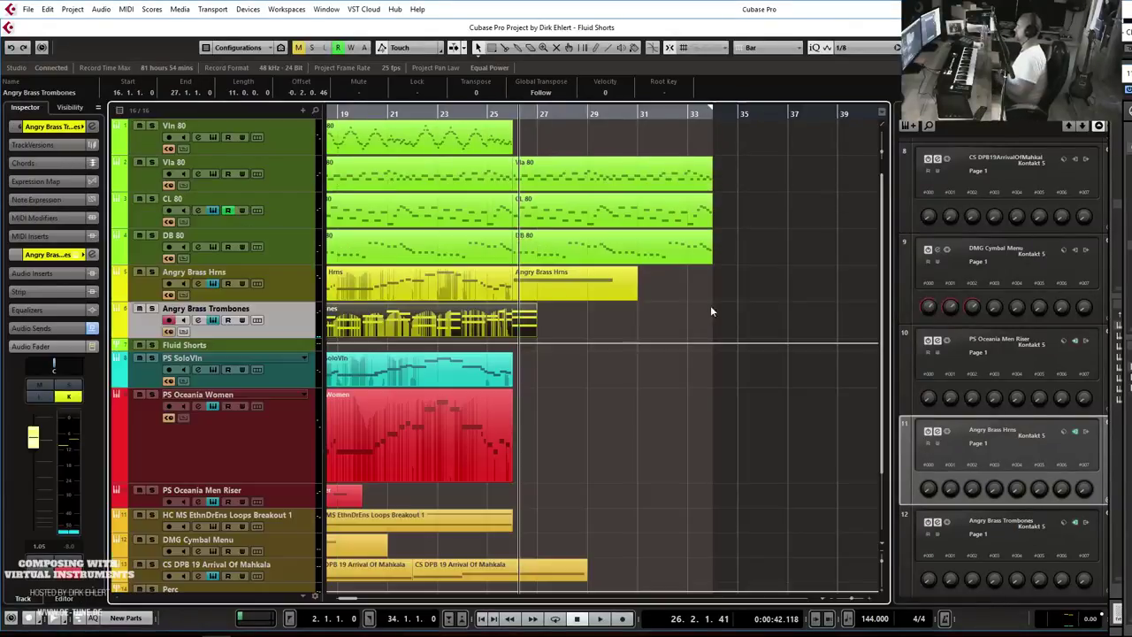
Play from bar 16 and trim the Angry Brass Trombones part to start at bar 17
{"action": "scroll", "coordinate": [770, 322], "scroll_direction": "down", "scroll_amount": 3}
{"action": "scroll", "coordinate": [770, 322], "scroll_direction": "left", "scroll_amount": 3}
{"action": "left_click", "coordinate": [538, 114]}
{"action": "key", "text": "space"}
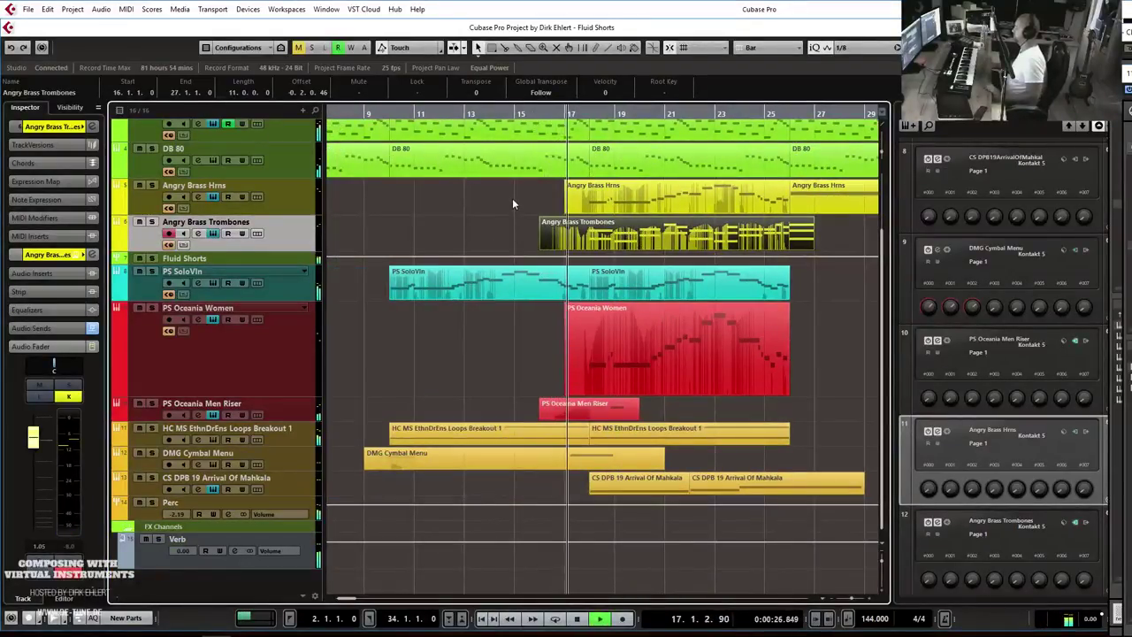
{"action": "left_click", "coordinate": [512, 199]}
{"action": "left_click_drag", "start_coordinate": [541, 249], "coordinate": [563, 253]}
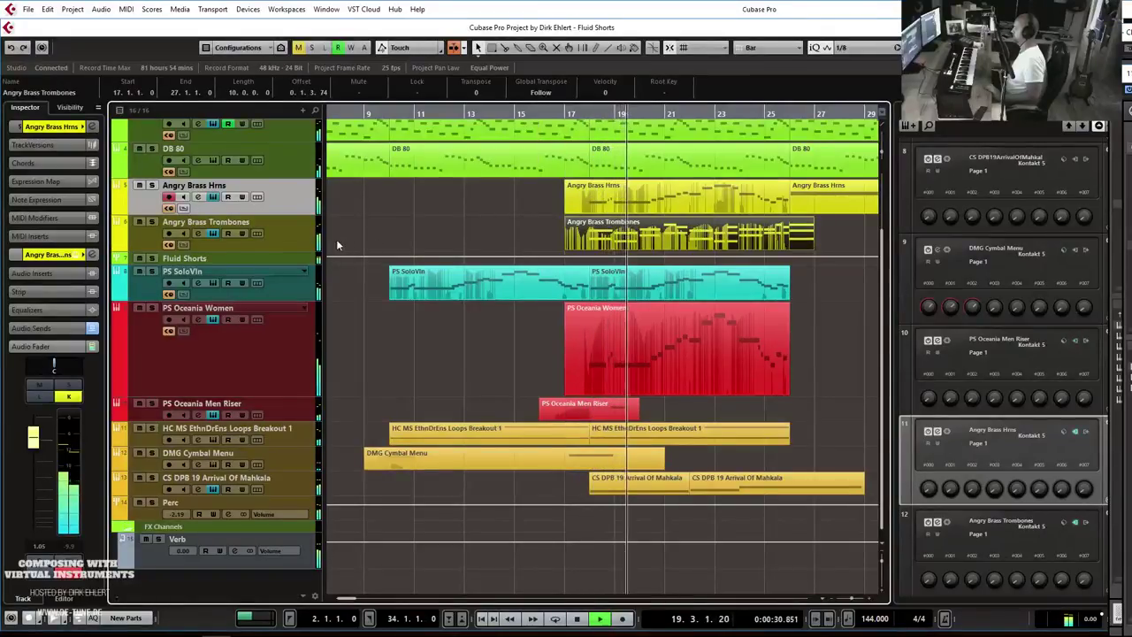
{"action": "left_click", "coordinate": [265, 244]}
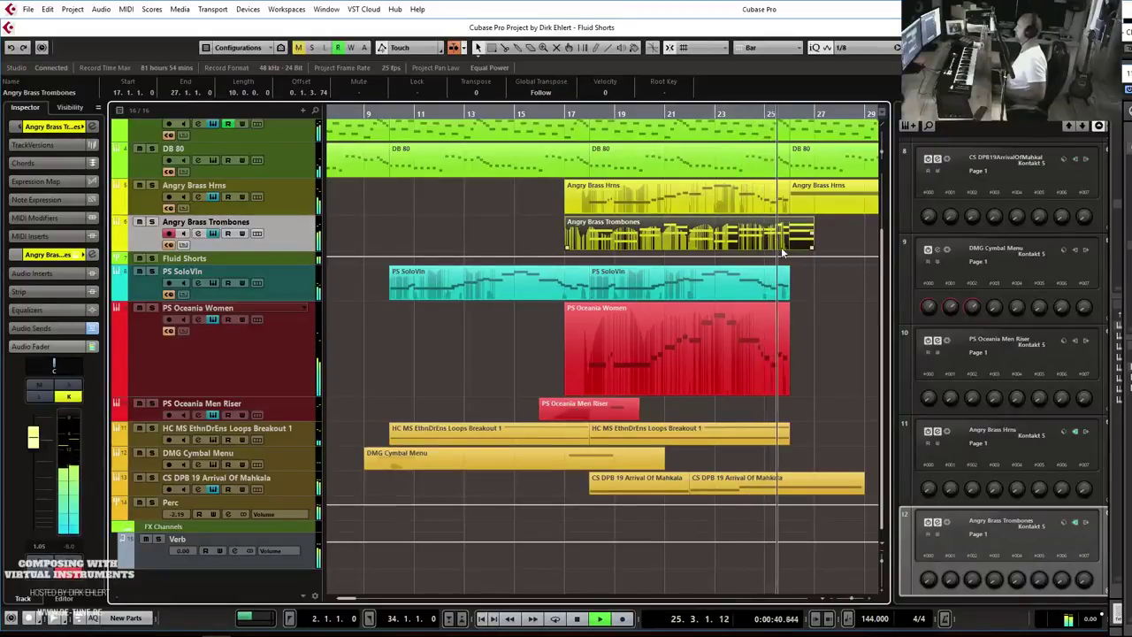
Move the small trombone note near bar 25 down nine semitones and audition it from bar 25
{"action": "double_click", "coordinate": [632, 248]}
{"action": "left_click_drag", "start_coordinate": [740, 275], "coordinate": [762, 330]}
{"action": "left_click", "coordinate": [744, 287]}
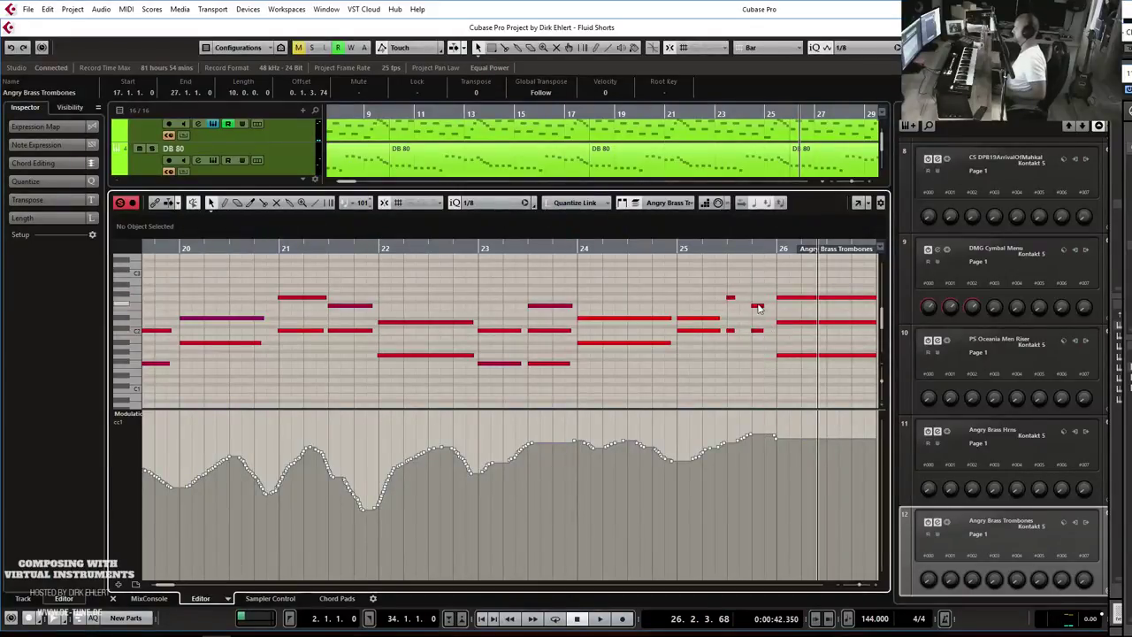
{"action": "left_click_drag", "start_coordinate": [758, 332], "coordinate": [756, 392]}
{"action": "left_click", "coordinate": [681, 249]}
{"action": "key", "text": "space"}
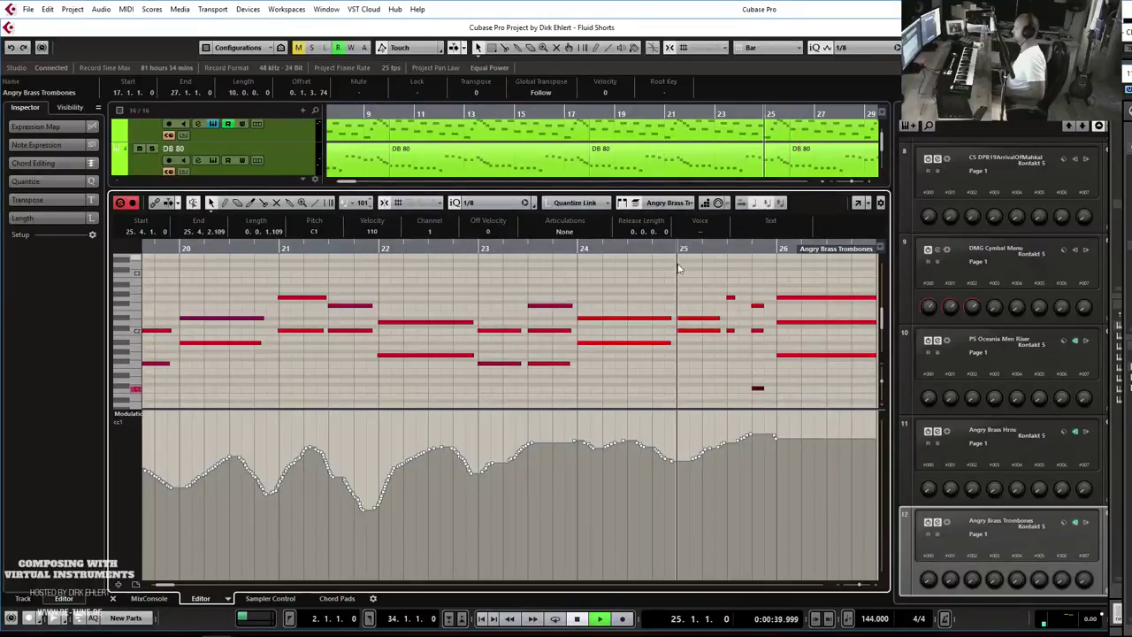
{"action": "key", "text": "space"}
{"action": "key", "text": "Return"}
Open both brass parts in the note editor and play the horn part from around bar 17
{"action": "left_click_drag", "start_coordinate": [556, 230], "coordinate": [610, 207]}
{"action": "key", "text": "Return"}
{"action": "scroll", "coordinate": [477, 267], "scroll_direction": "left", "scroll_amount": 3}
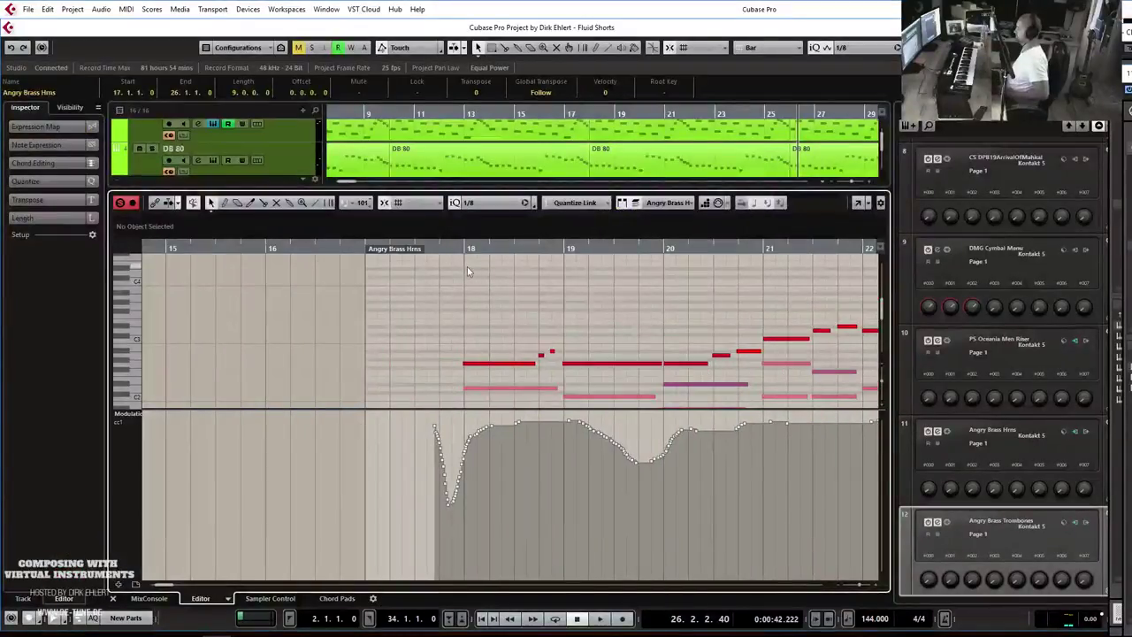
{"action": "left_click", "coordinate": [434, 248]}
{"action": "key", "text": "space"}
{"action": "scroll", "coordinate": [607, 298], "scroll_direction": "down", "scroll_amount": 4}
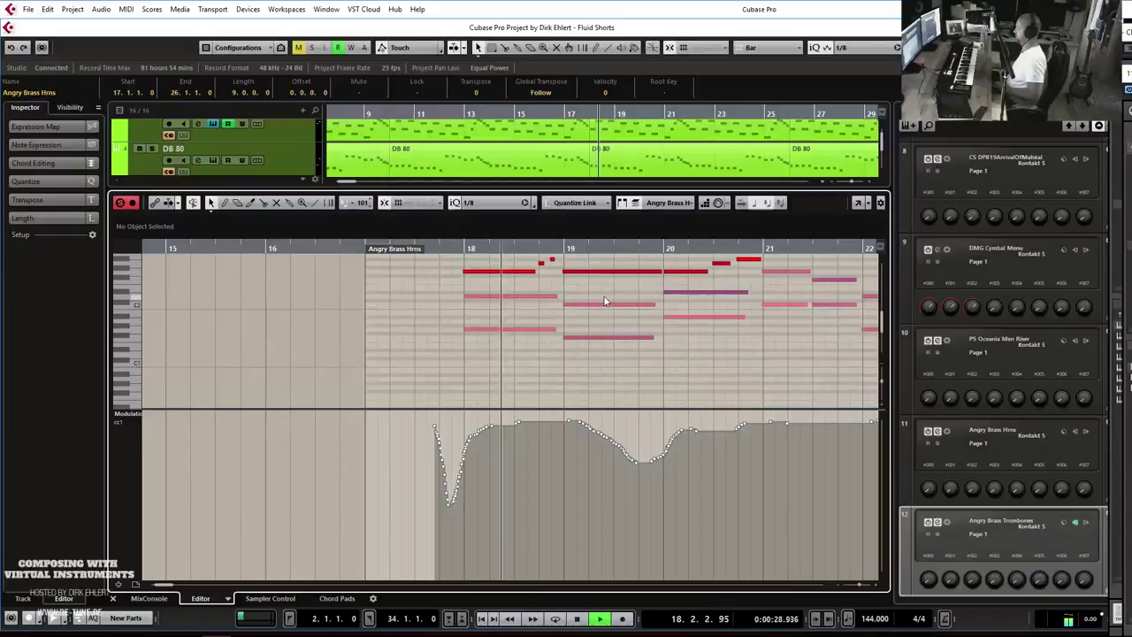
Zoom in on the horn notes, inspect one note, replay from bar 24, then close the editor
{"action": "key", "text": "g"}
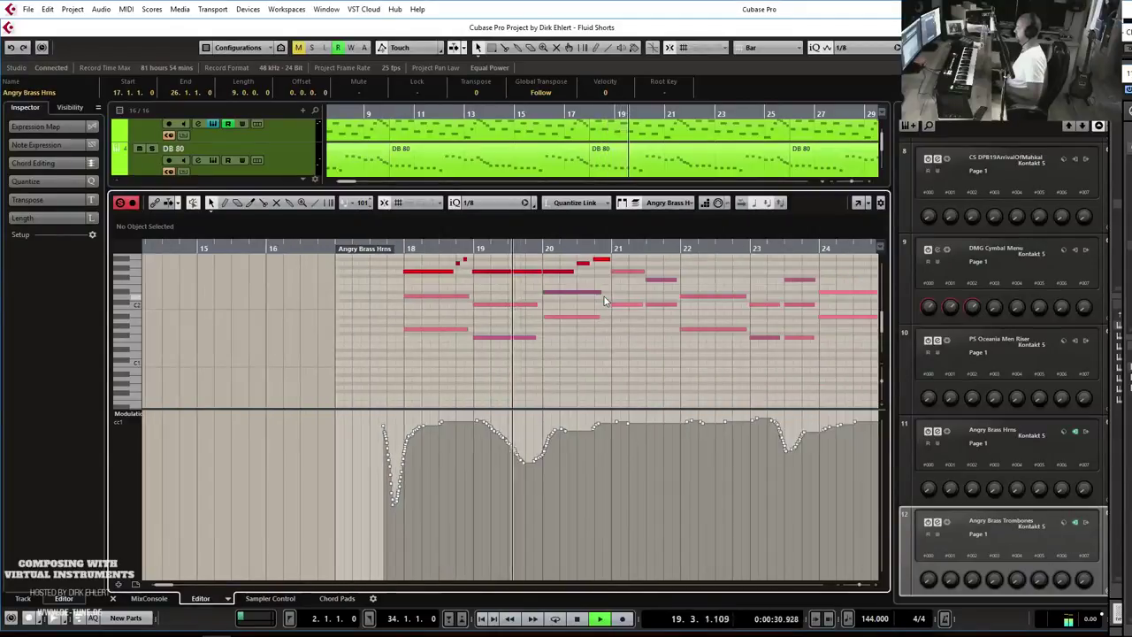
{"action": "key", "text": "h"}
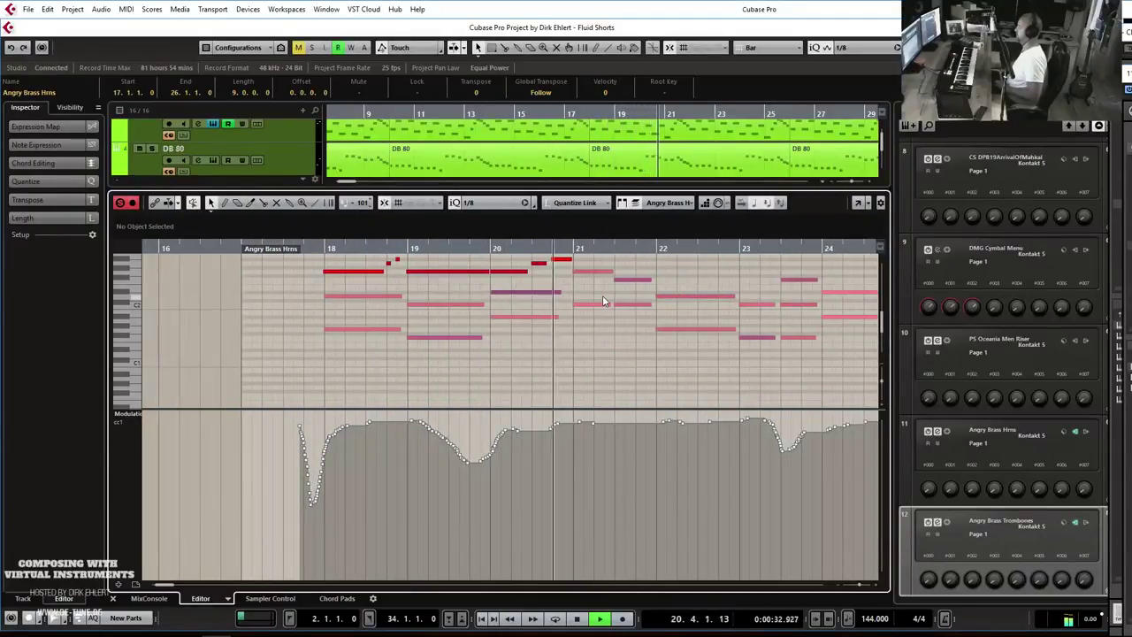
{"action": "key", "text": "h"}
{"action": "scroll", "coordinate": [613, 297], "scroll_direction": "up", "scroll_amount": 3}
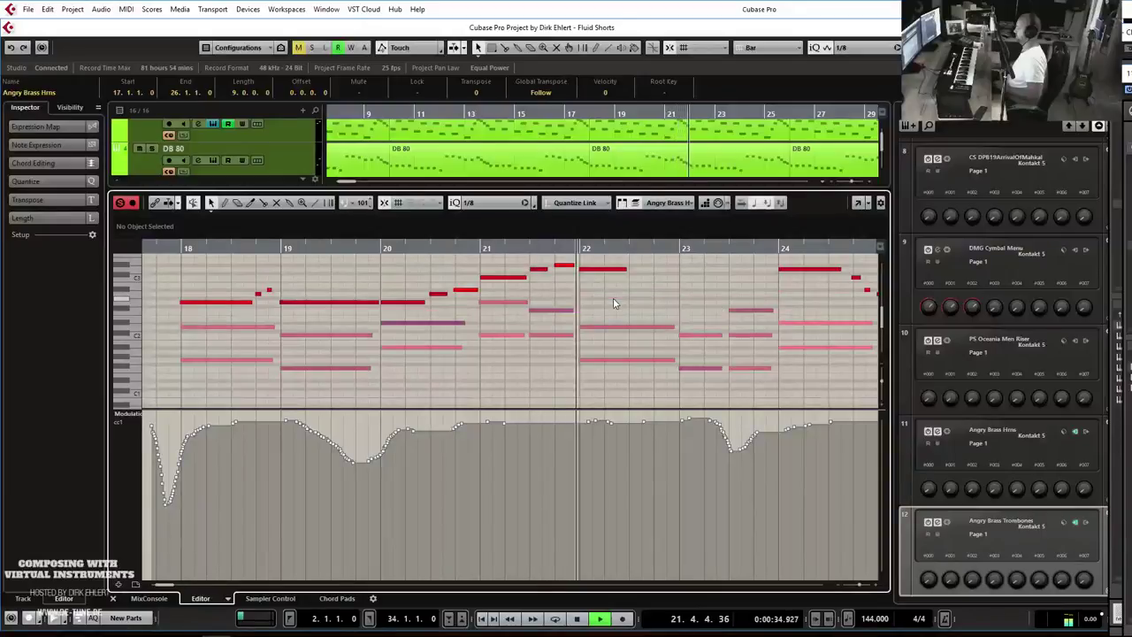
{"action": "scroll", "coordinate": [613, 298], "scroll_direction": "up", "scroll_amount": 2}
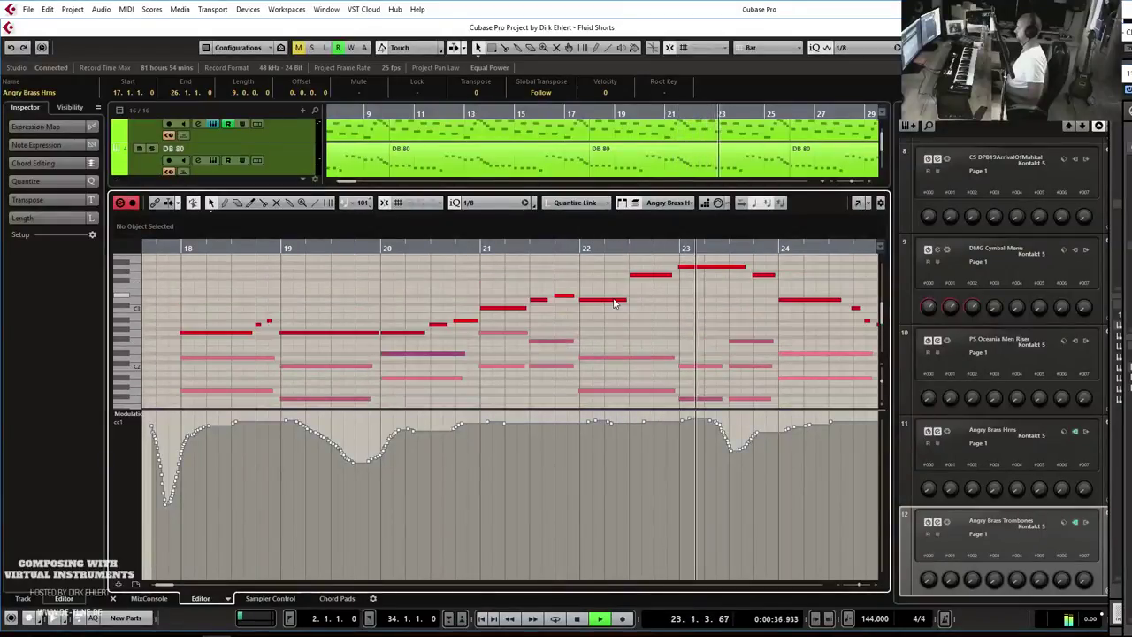
{"action": "key", "text": "g"}
{"action": "key", "text": "g"}
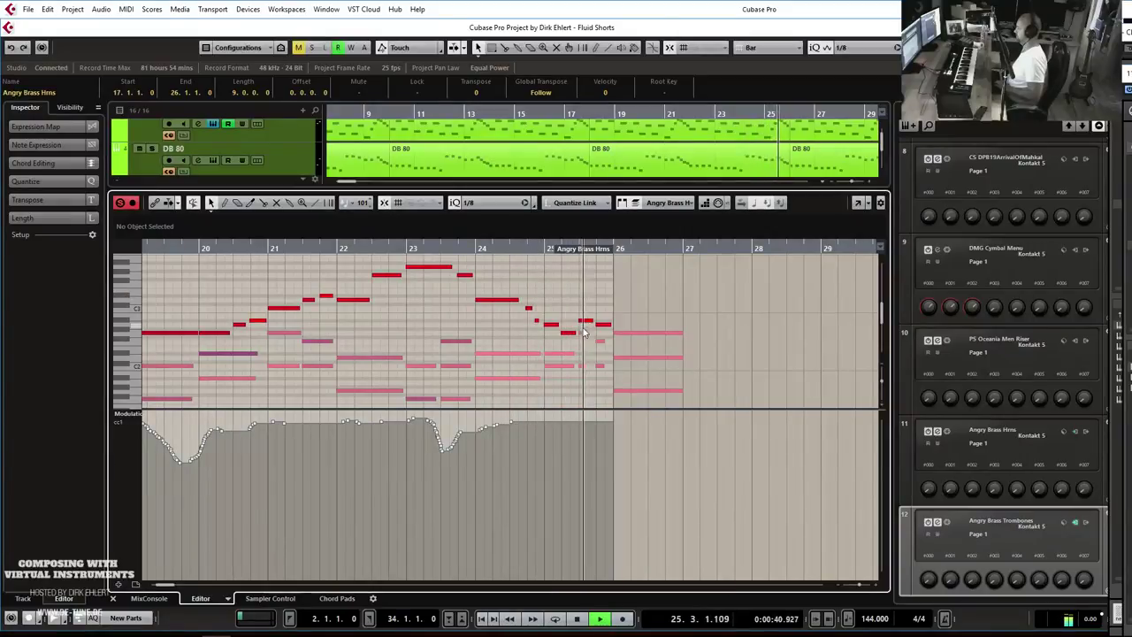
{"action": "left_click", "coordinate": [553, 327]}
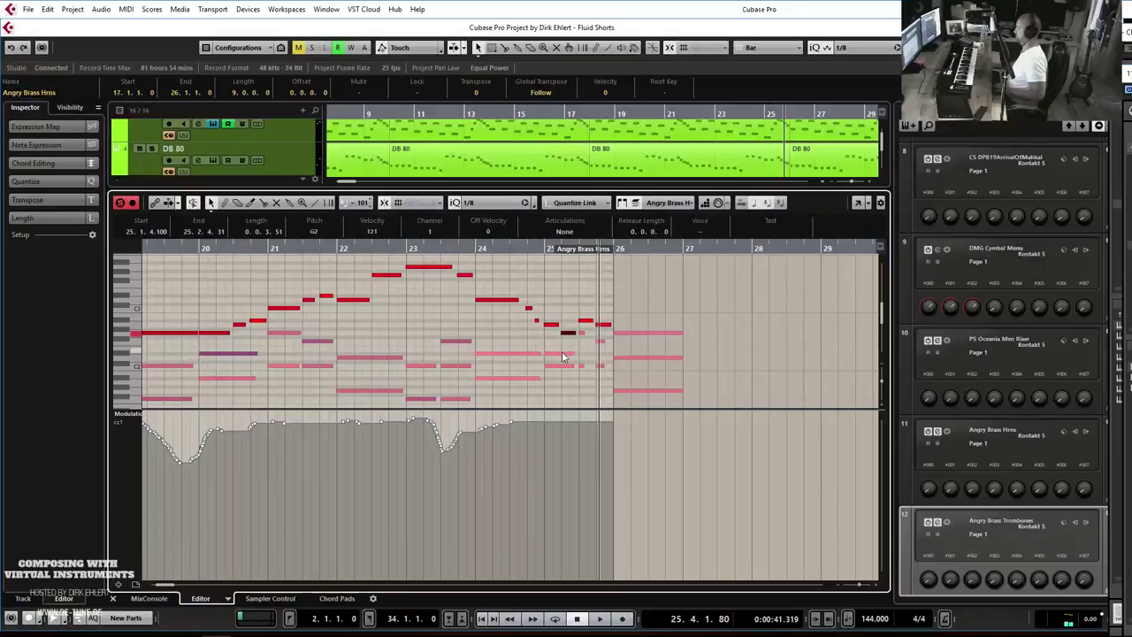
{"action": "double_click", "coordinate": [478, 245]}
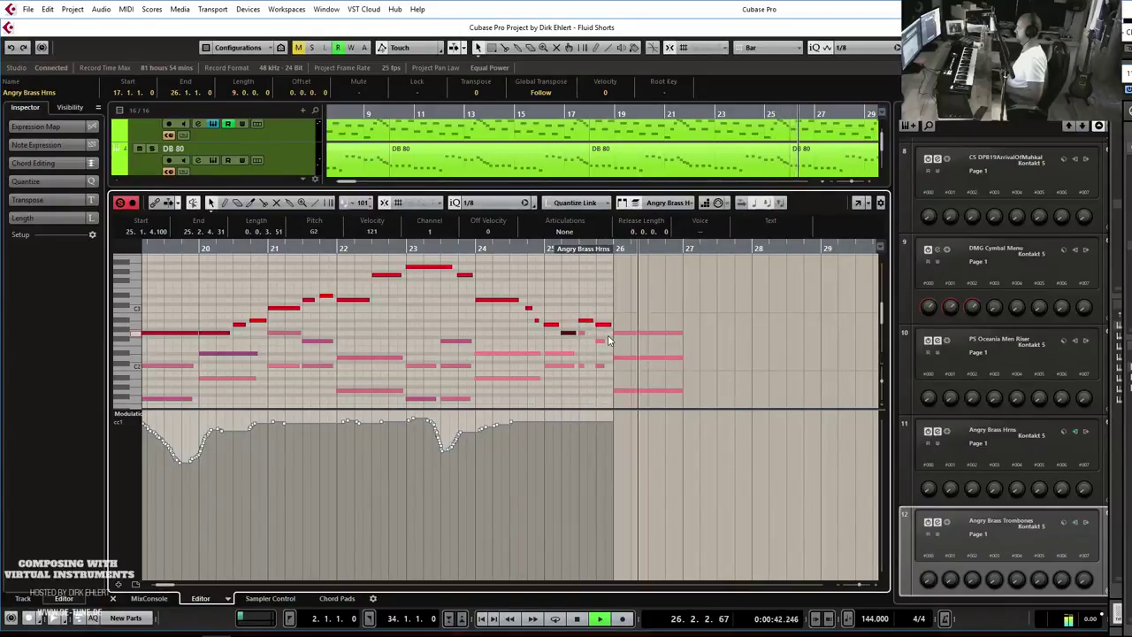
{"action": "key", "text": "ctrl+e"}
Zoom out to the whole arrangement, return to bar 2 and shorten the PS Oceania Women track
{"action": "key", "text": "space"}
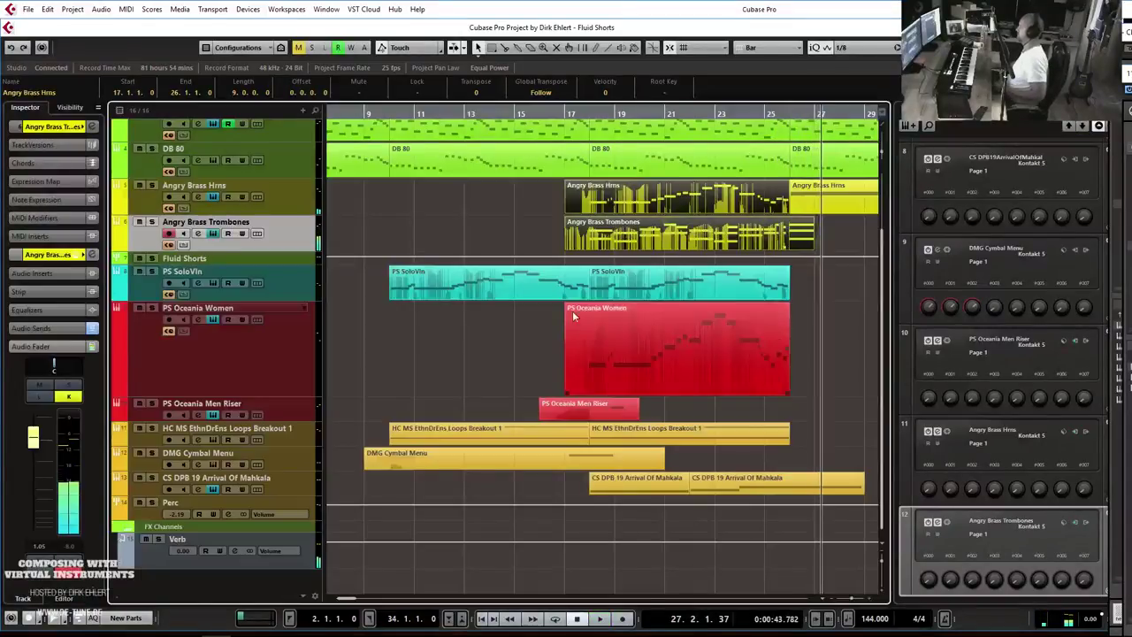
{"action": "left_click", "coordinate": [570, 114]}
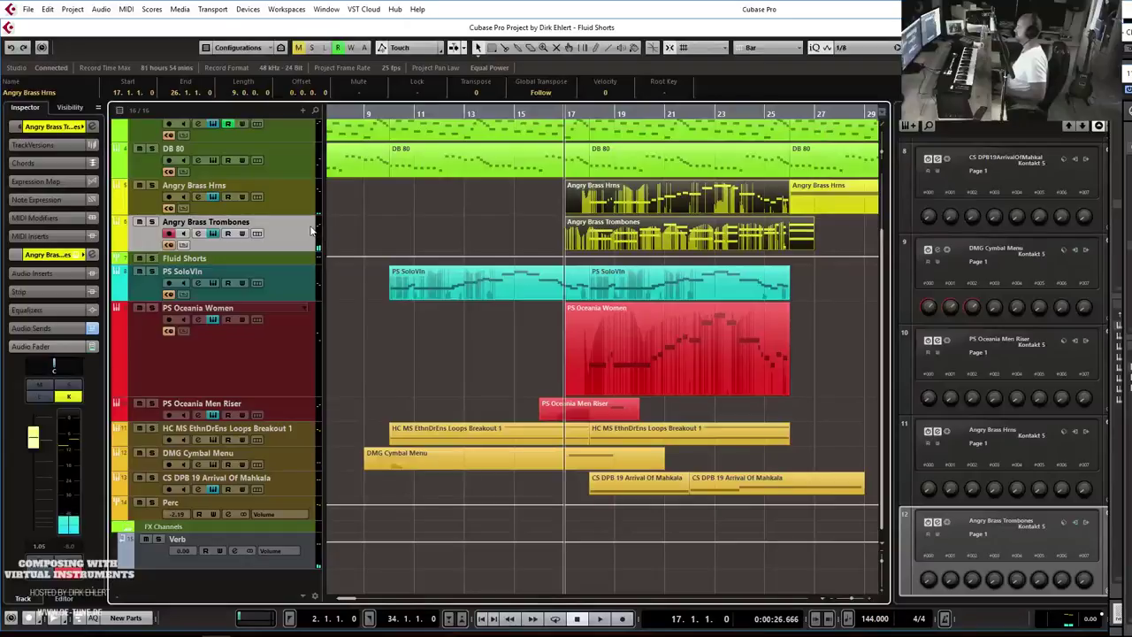
{"action": "scroll", "coordinate": [382, 239], "scroll_direction": "up", "scroll_amount": 2}
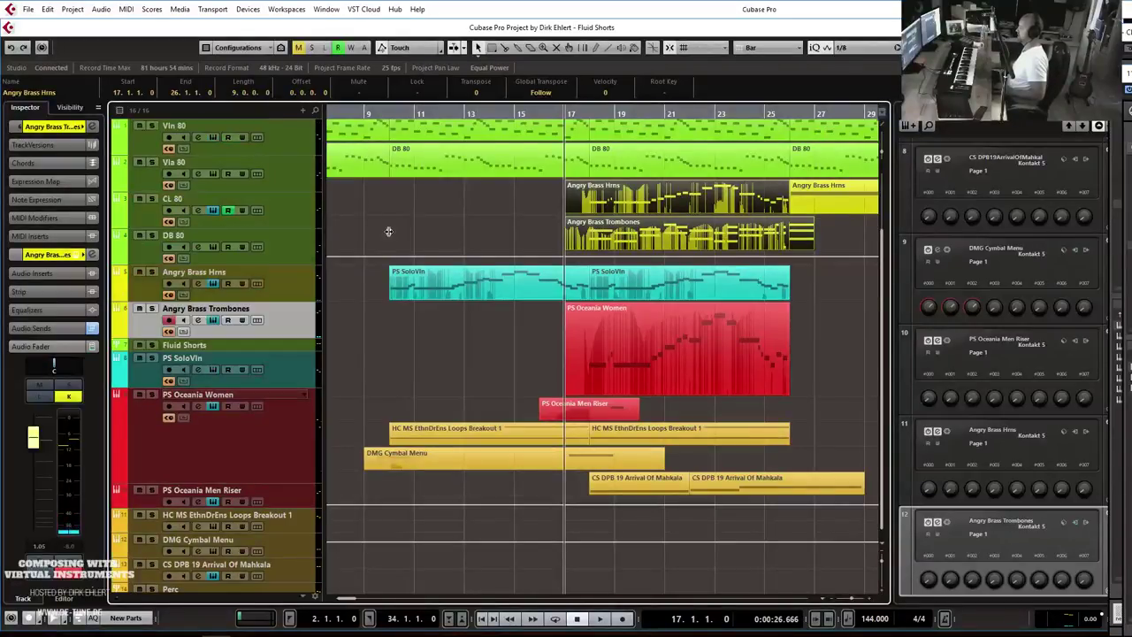
{"action": "key", "text": "g"}
{"action": "key", "text": "g"}
{"action": "key", "text": "g"}
{"action": "key", "text": "g"}
{"action": "key", "text": "g"}
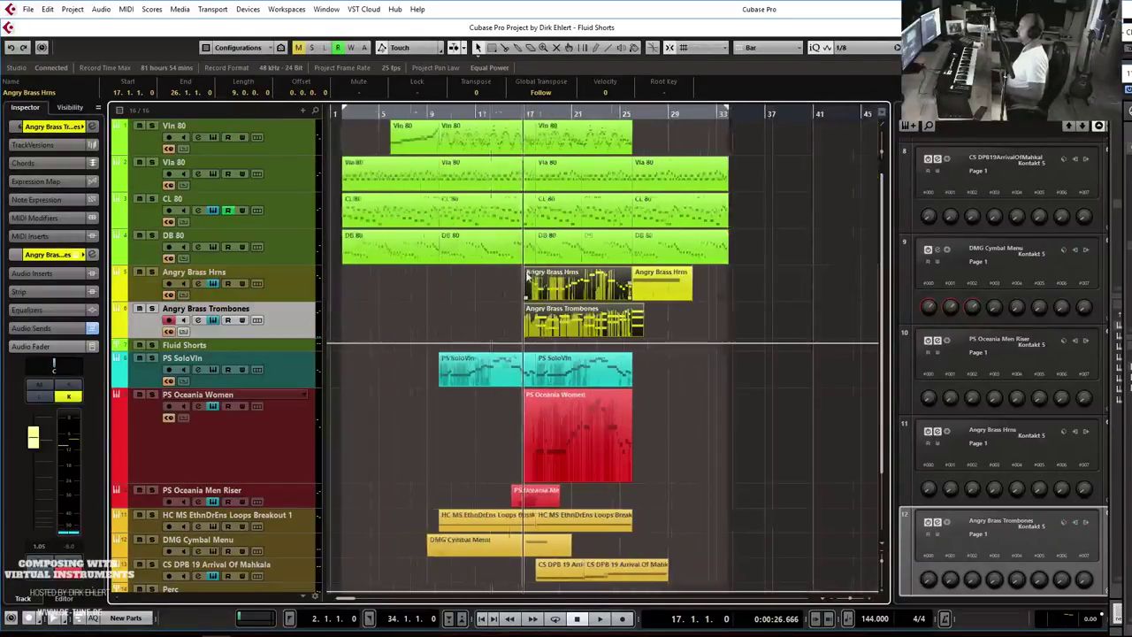
{"action": "key", "text": "KP_1"}
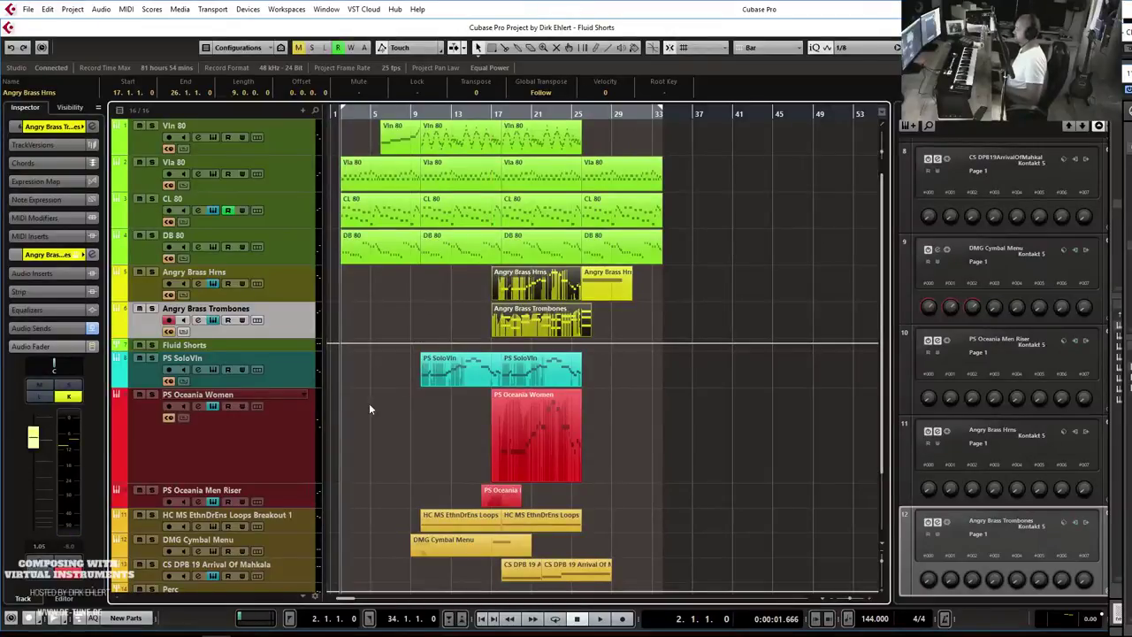
{"action": "left_click_drag", "start_coordinate": [288, 479], "coordinate": [292, 425]}
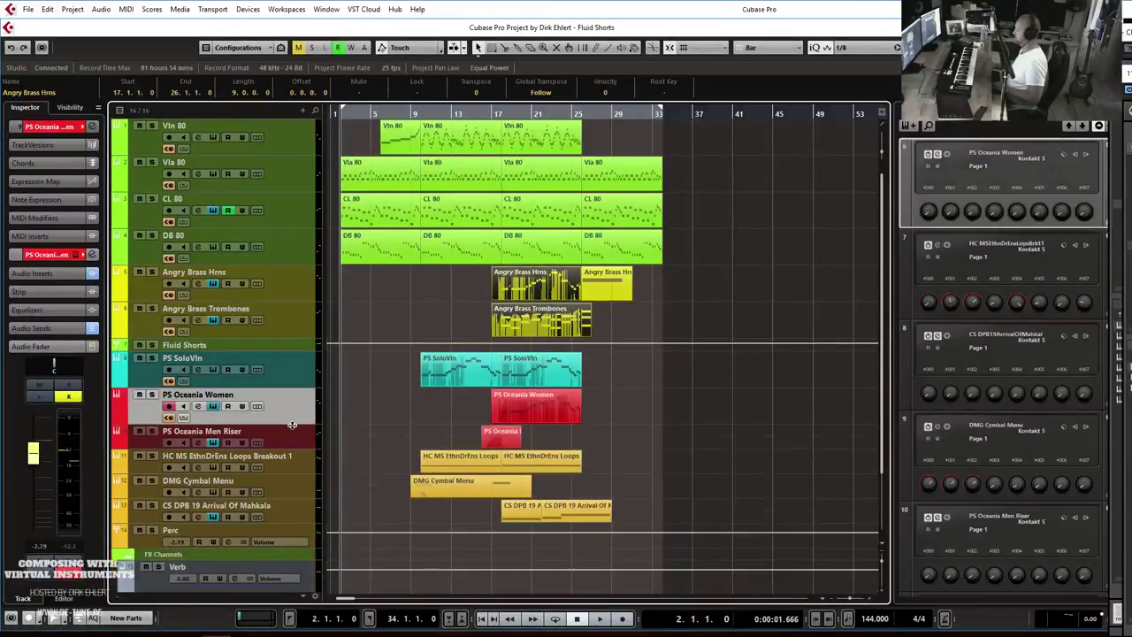
Copy the PS Oceania Men Riser part to bar 24, add a DMG Cymbal Menu part at bar 16, and open the mixer
{"action": "left_click", "coordinate": [635, 458]}
{"action": "left_click_drag", "start_coordinate": [501, 437], "coordinate": [582, 437]}
{"action": "left_click", "coordinate": [716, 433]}
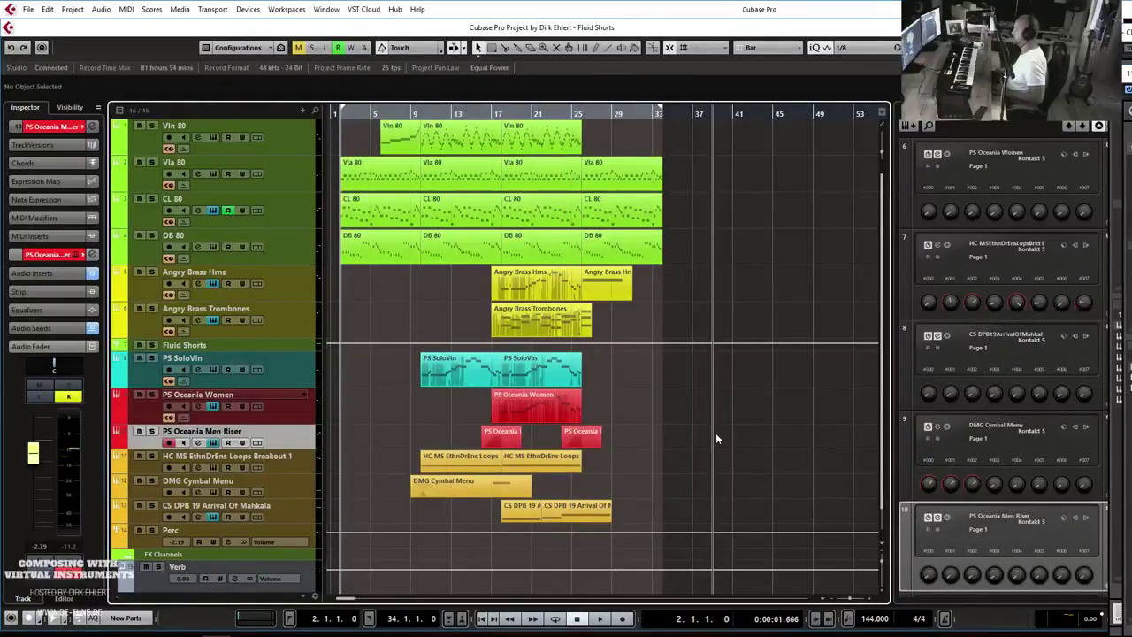
{"action": "left_click_drag", "start_coordinate": [416, 488], "coordinate": [561, 491]}
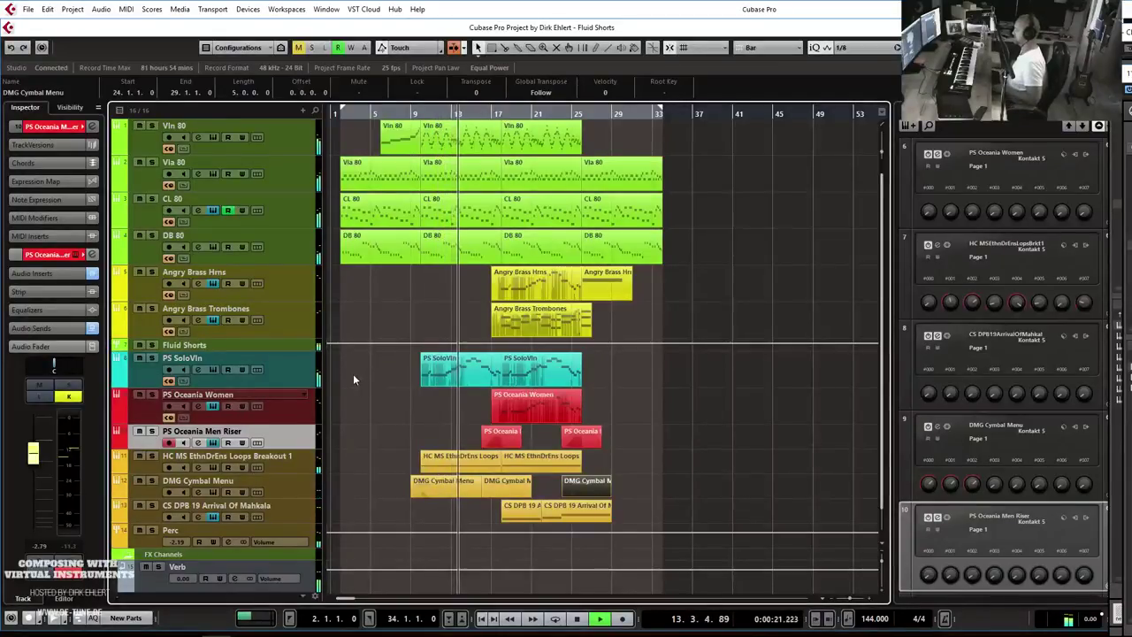
{"action": "key", "text": "F3"}
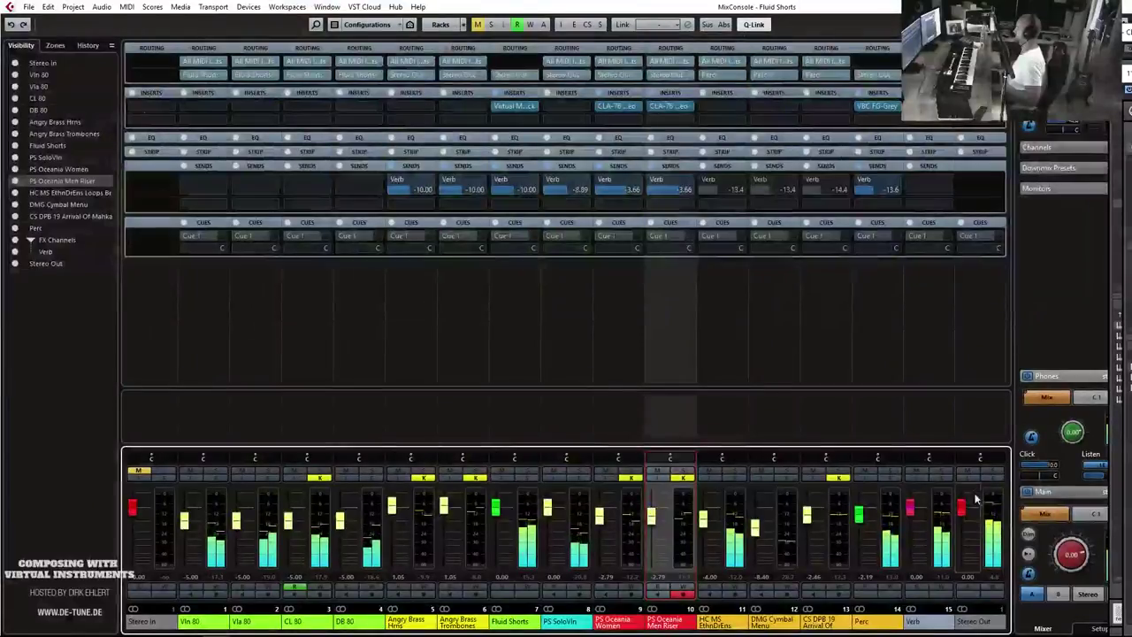
Select Stereo Out, enlarge the fader area, select the CS DPB 19 Arrival Of Mahkala channel, then close the mixer
{"action": "left_click", "coordinate": [998, 529]}
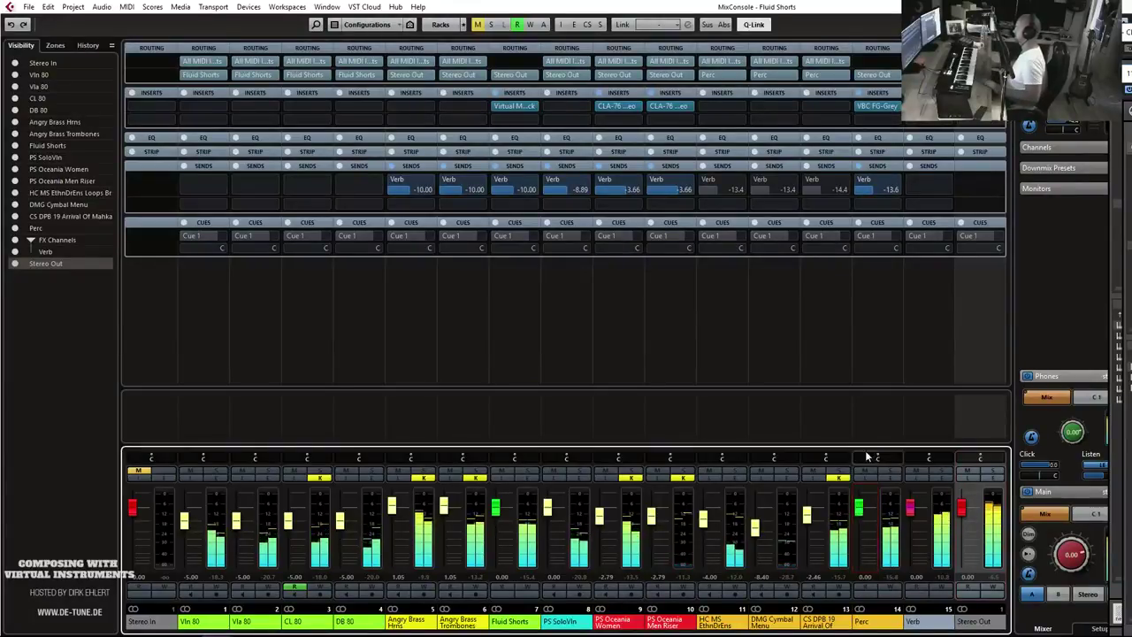
{"action": "left_click_drag", "start_coordinate": [867, 446], "coordinate": [868, 385]}
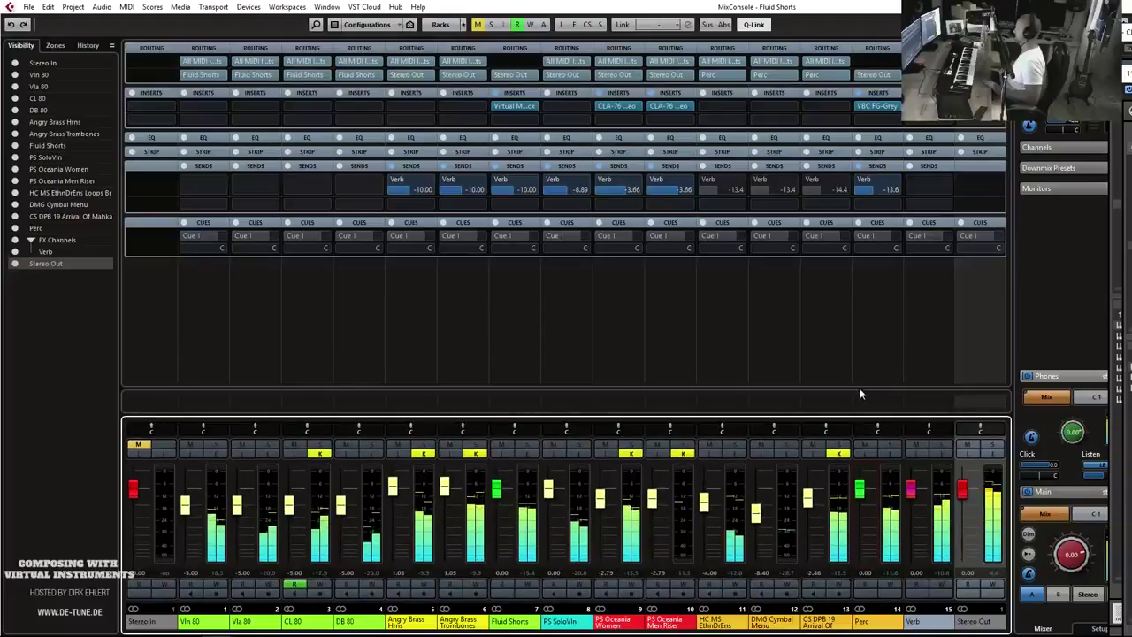
{"action": "left_click", "coordinate": [828, 316]}
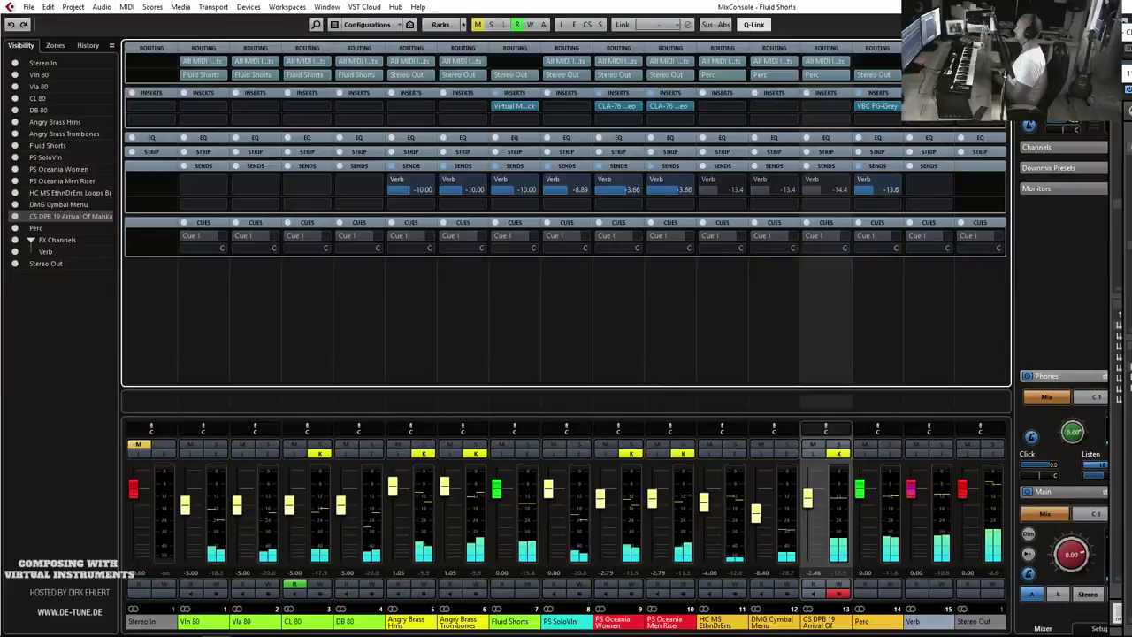
{"action": "key", "text": "F3"}
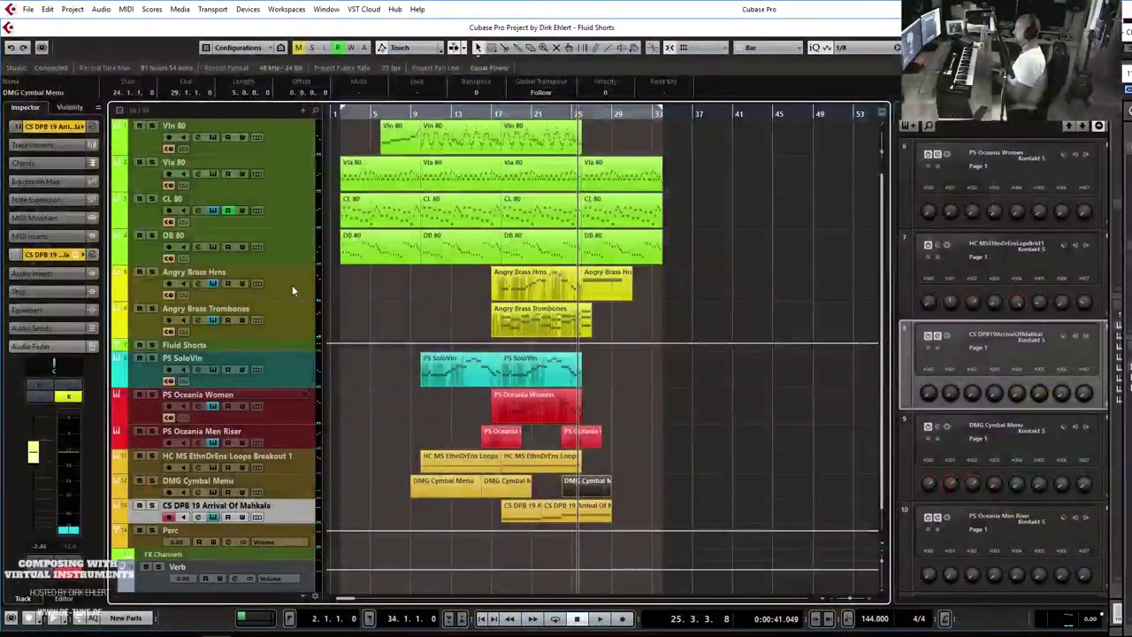
Solo the Angry Brass Hrns track and play it from around bar 16
{"action": "left_click", "coordinate": [293, 287]}
{"action": "left_click", "coordinate": [146, 330]}
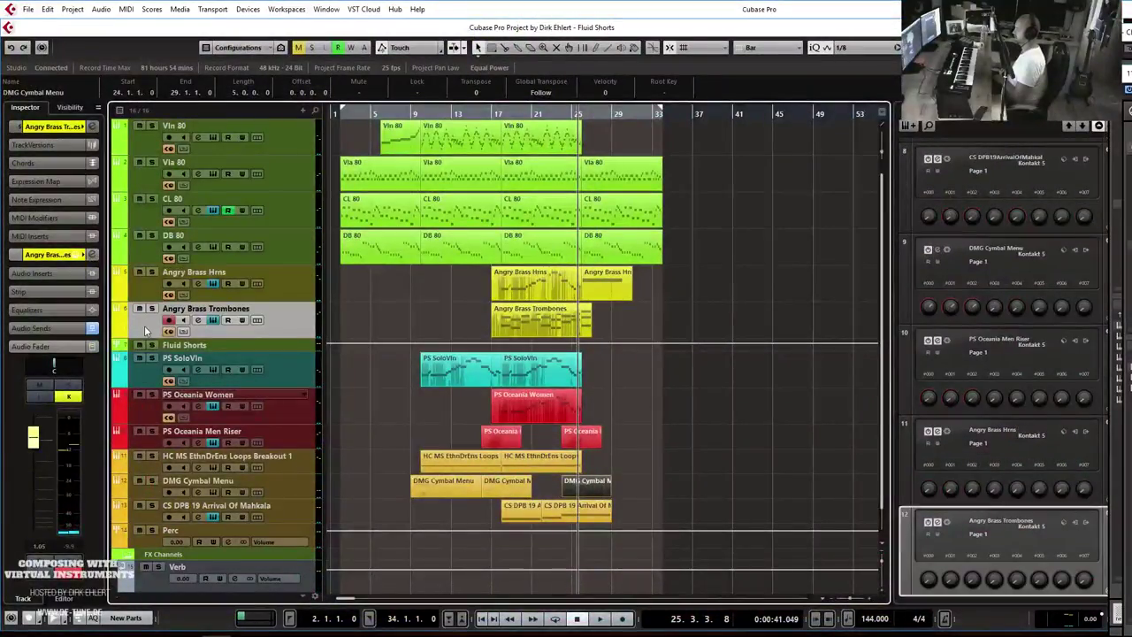
{"action": "left_click", "coordinate": [50, 126]}
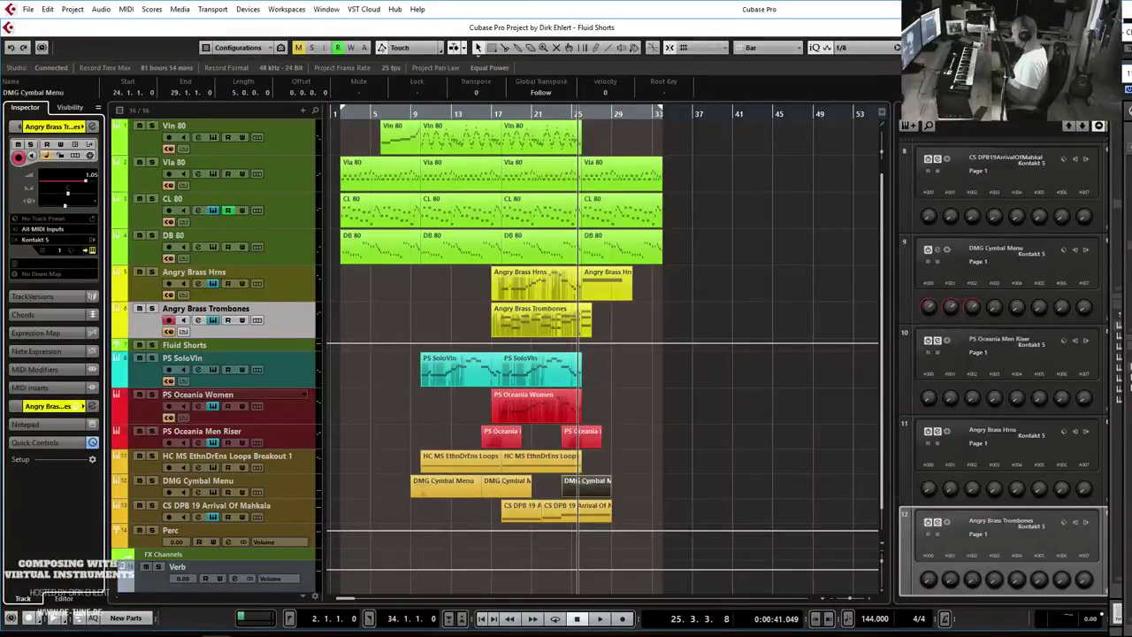
{"action": "left_click", "coordinate": [277, 285]}
{"action": "left_click", "coordinate": [151, 272]}
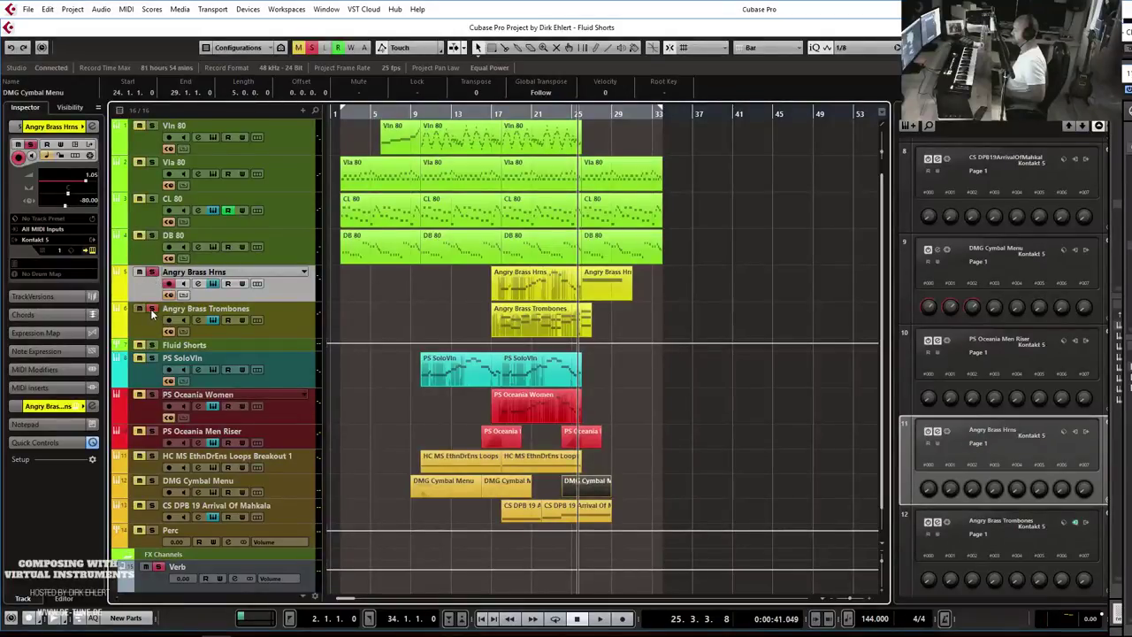
{"action": "double_click", "coordinate": [485, 113]}
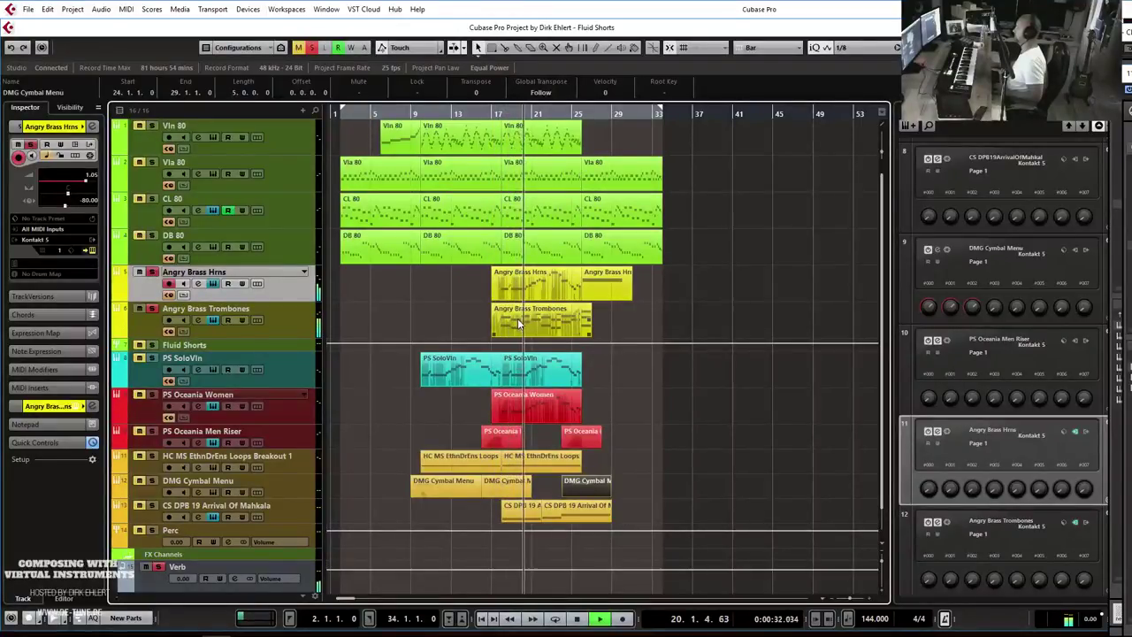
{"action": "key", "text": "space"}
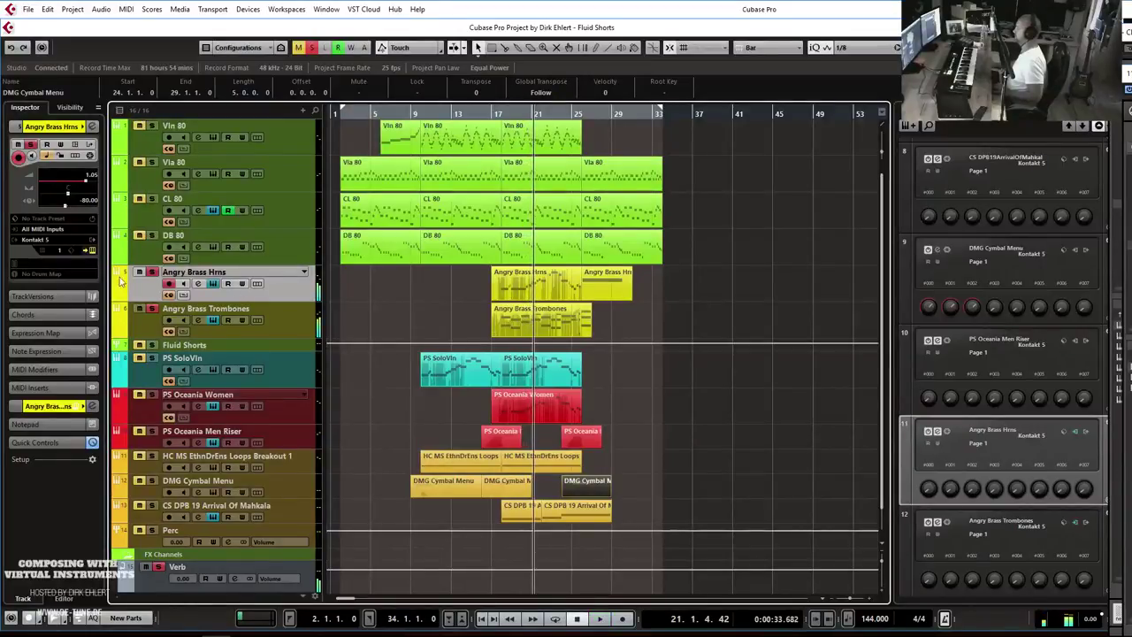
Change the horns' track delay from -80.00 to -40.00 and audition from bar 17
{"action": "left_click", "coordinate": [85, 201]}
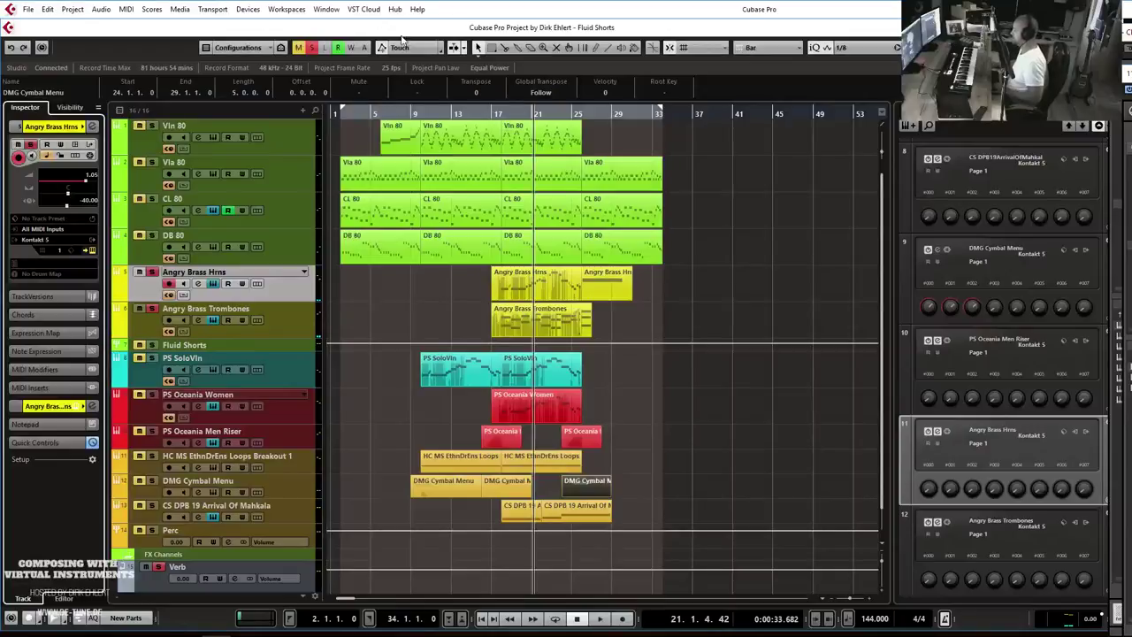
{"action": "left_click", "coordinate": [485, 113]}
{"action": "key", "text": "space"}
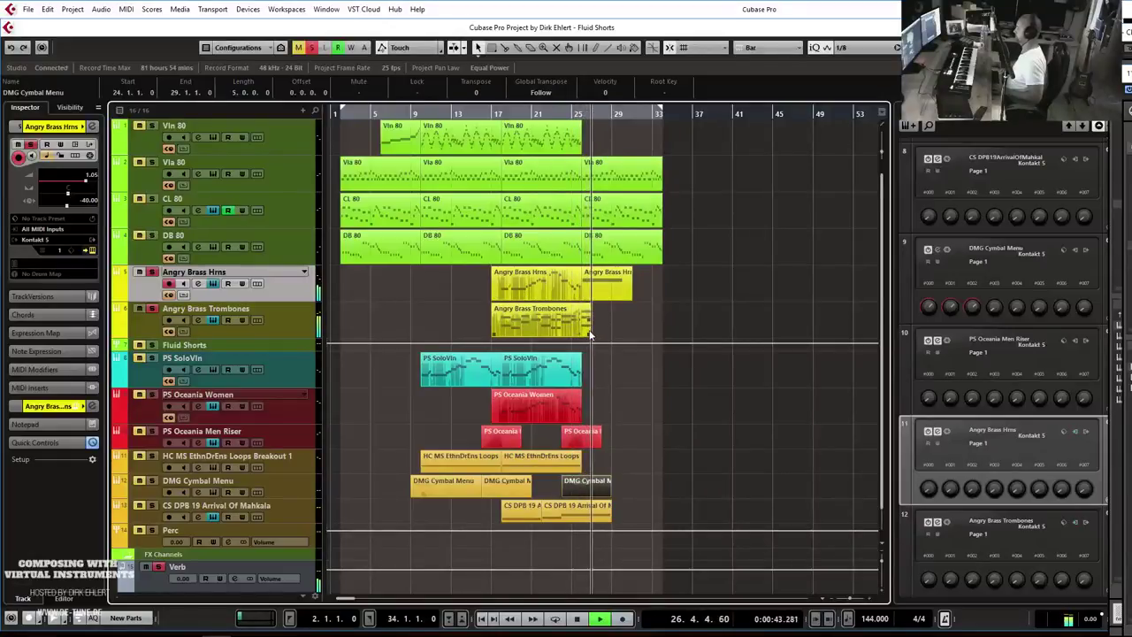
{"action": "key", "text": "space"}
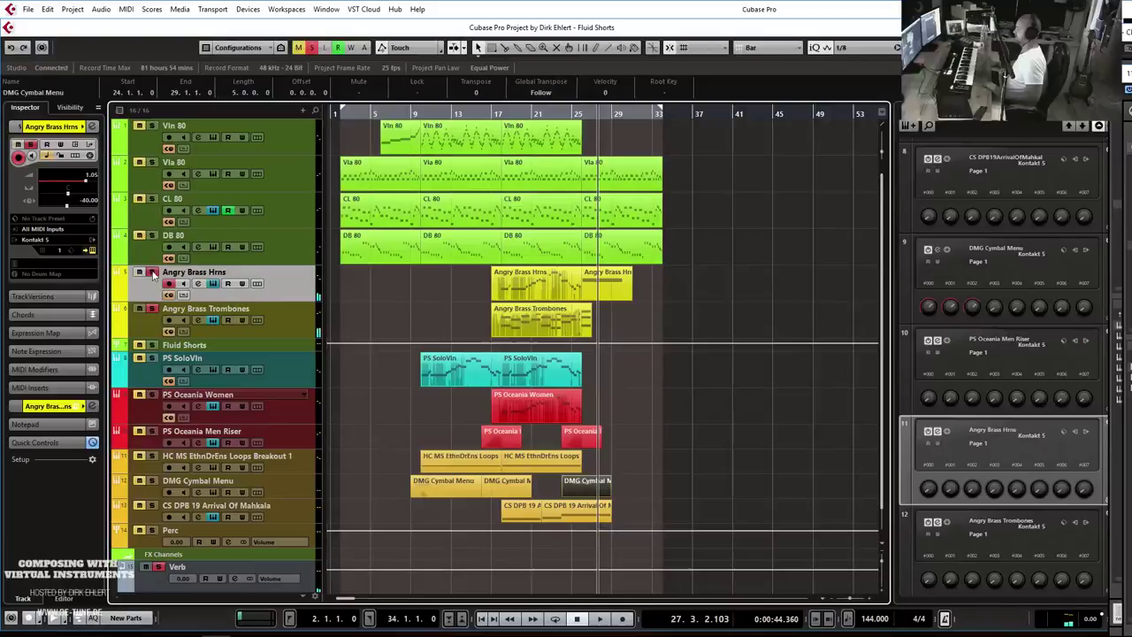
Duplicate the DB 80 track, delete its copied parts, and bring up its Kontakt instrument
{"action": "right_click", "coordinate": [140, 256]}
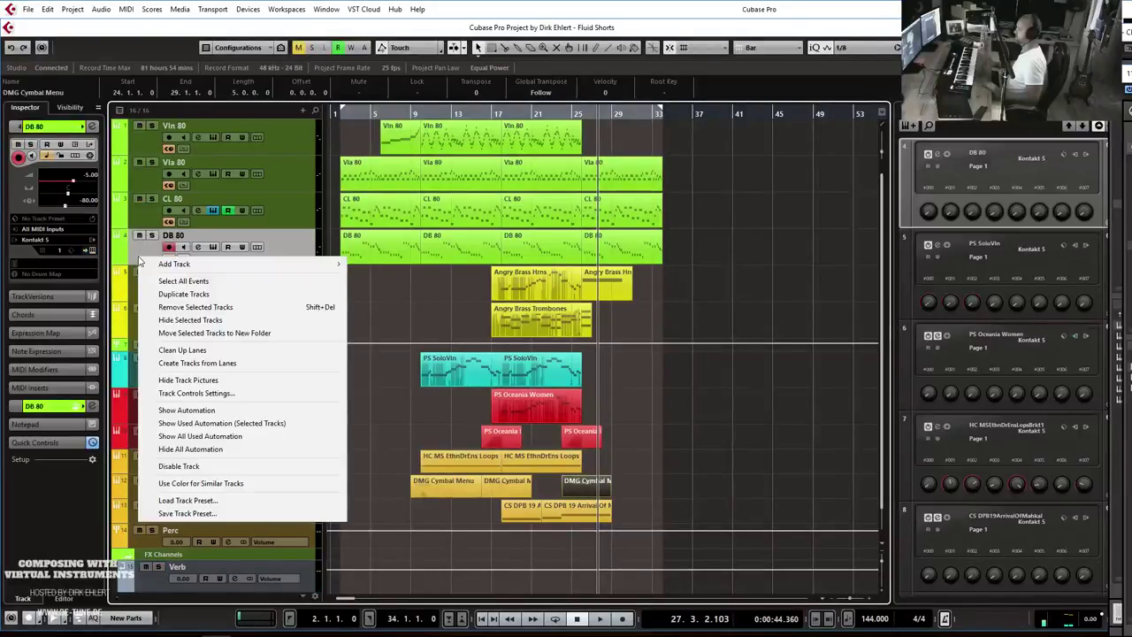
{"action": "left_click", "coordinate": [193, 295]}
{"action": "key", "text": "alt+d"}
{"action": "left_click_drag", "start_coordinate": [699, 279], "coordinate": [362, 291]}
{"action": "key", "text": "Delete"}
{"action": "left_click", "coordinate": [92, 250]}
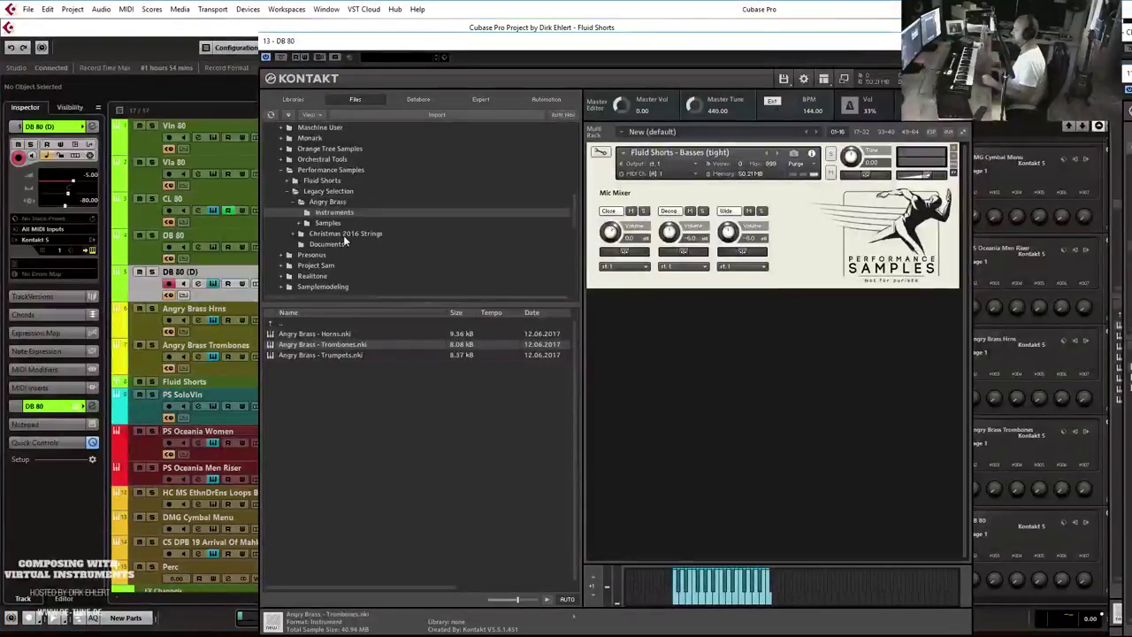
From Christmas 2016 Strings, try Full Strings FX, Marcatos and Spiccatos, then load Low Strings - Marcatos
{"action": "left_click", "coordinate": [337, 233]}
{"action": "double_click", "coordinate": [305, 334]}
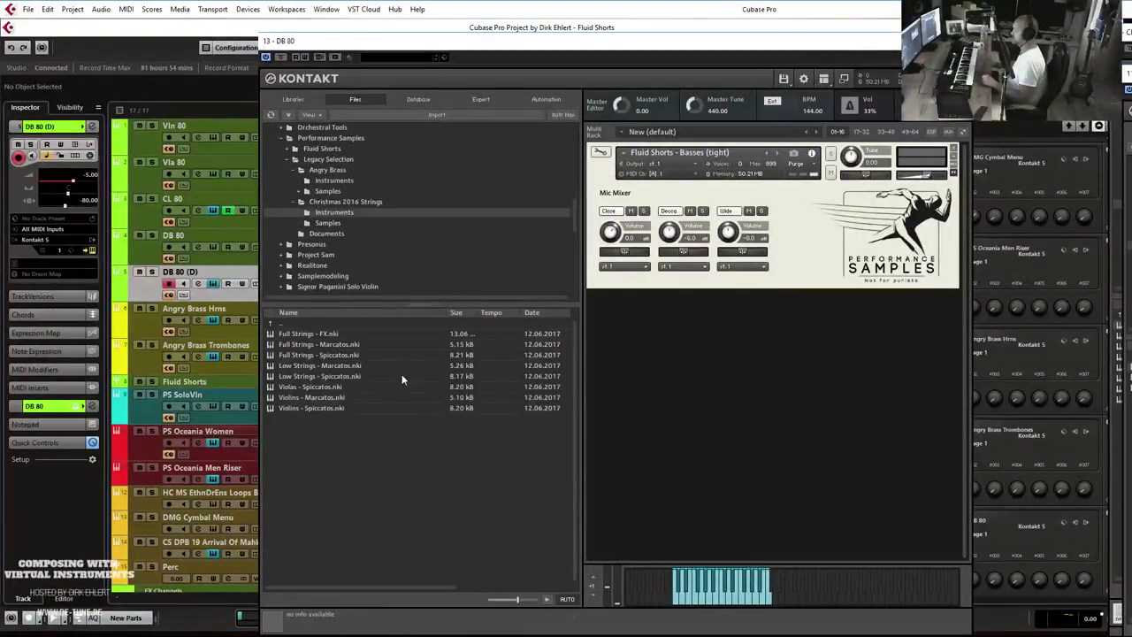
{"action": "left_click_drag", "start_coordinate": [330, 334], "coordinate": [750, 153]}
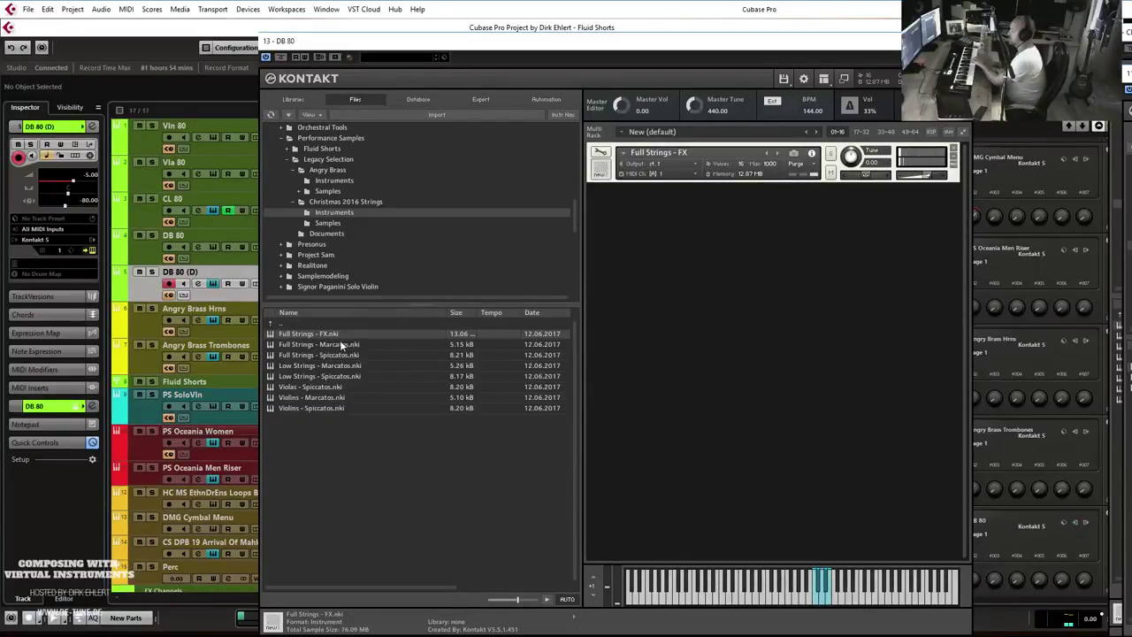
{"action": "left_click_drag", "start_coordinate": [341, 343], "coordinate": [606, 230]}
{"action": "left_click_drag", "start_coordinate": [659, 163], "coordinate": [660, 165]}
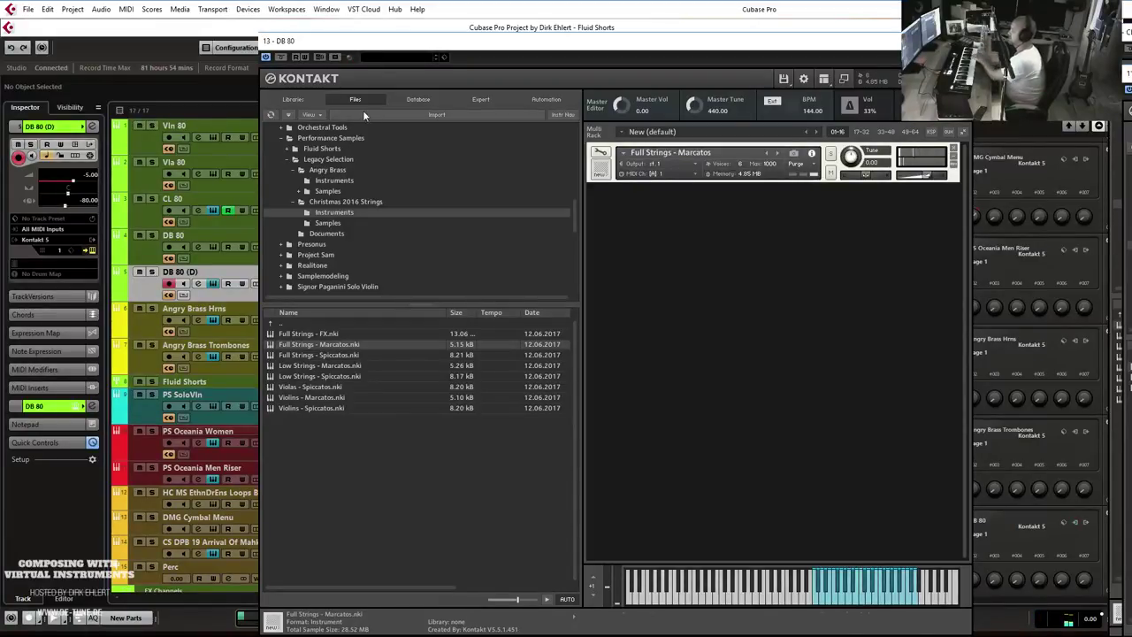
{"action": "left_click", "coordinate": [779, 158]}
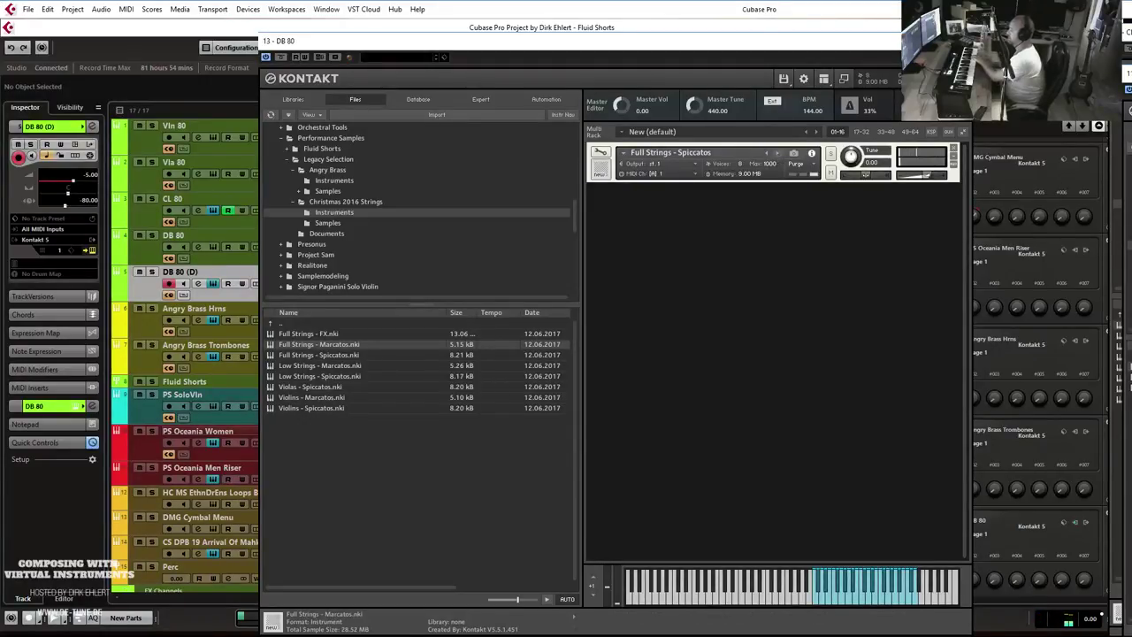
{"action": "double_click", "coordinate": [291, 366]}
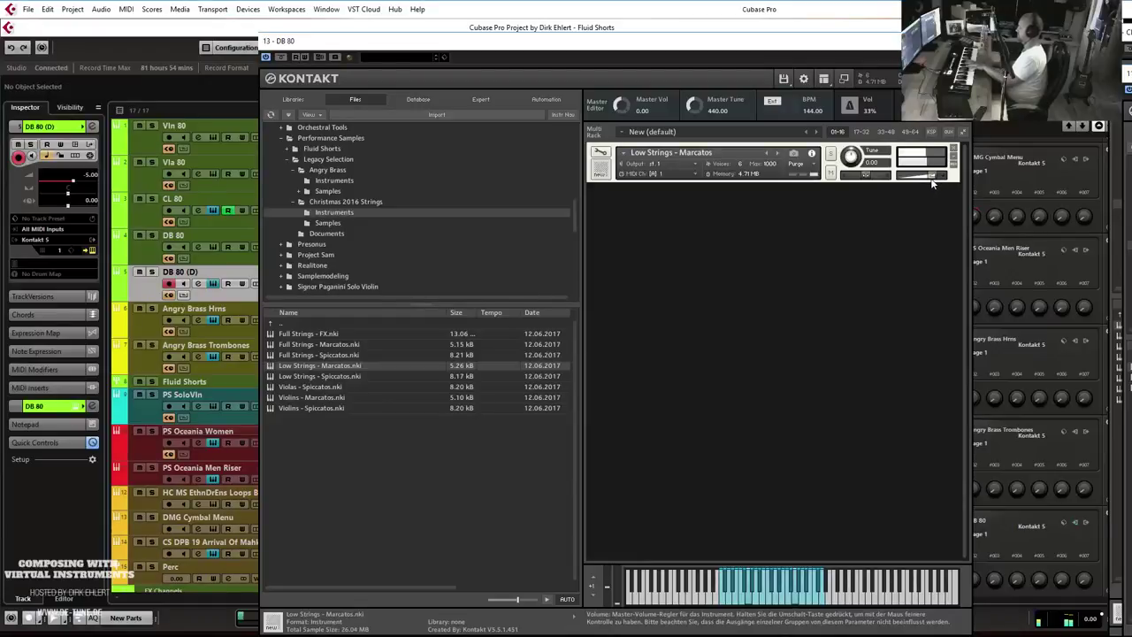
Record a new part on the DB 80 (D) track starting at bar 25
{"action": "left_click_drag", "start_coordinate": [656, 43], "coordinate": [1131, 99]}
{"action": "left_click", "coordinate": [576, 116]}
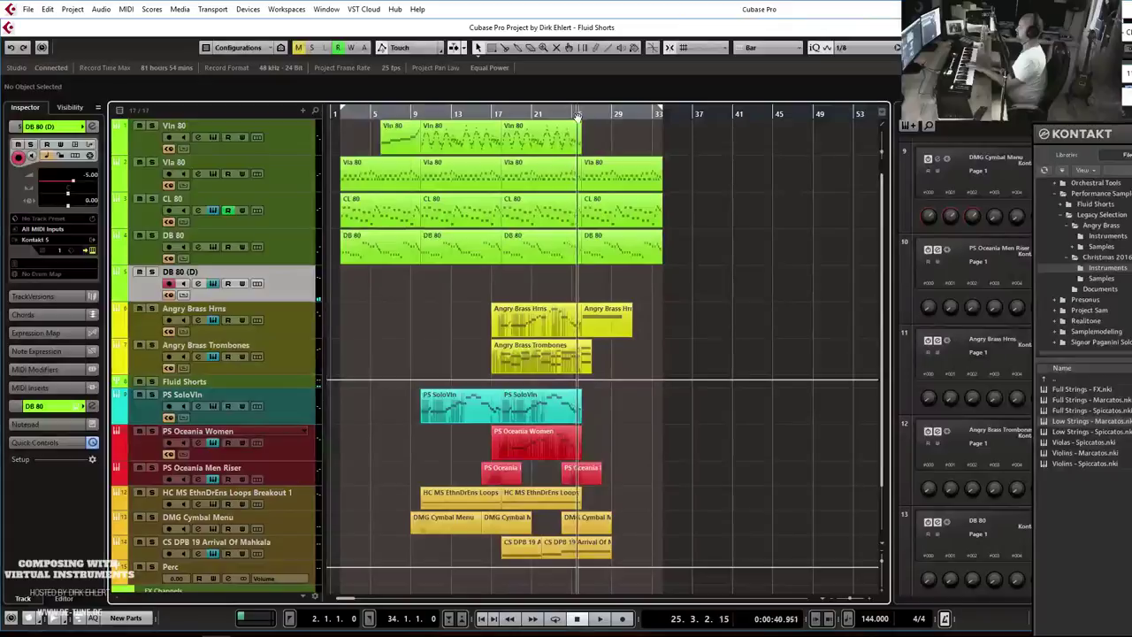
{"action": "key", "text": "KP_Multiply"}
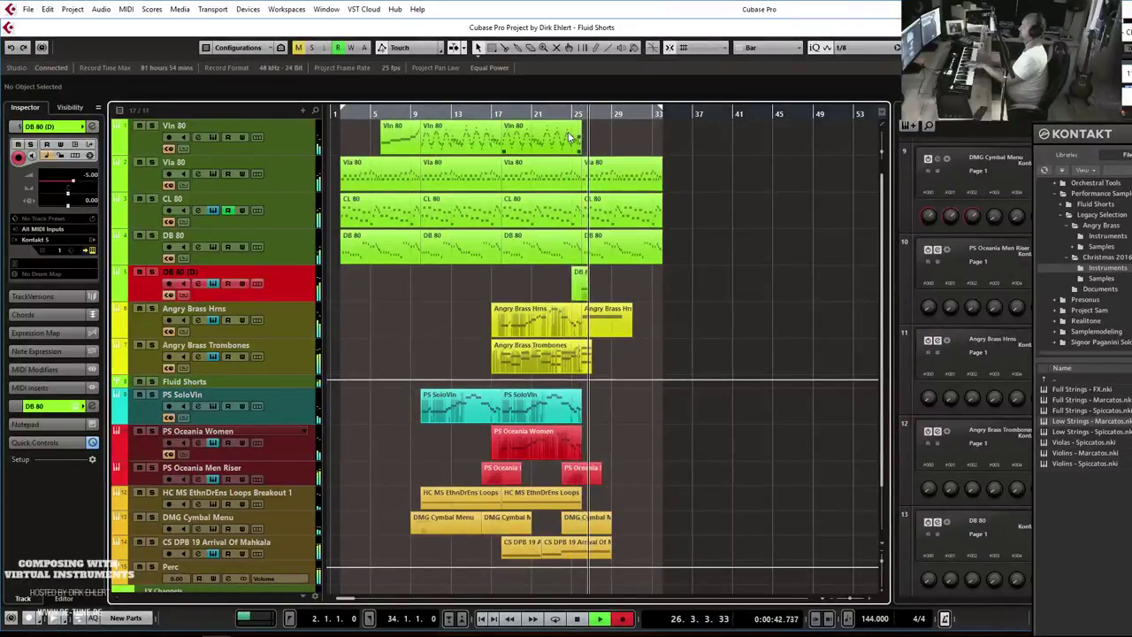
Stop recording and rename the DB 80 (D) track to 'Freebie Low Strings Marc'
{"action": "key", "text": "space"}
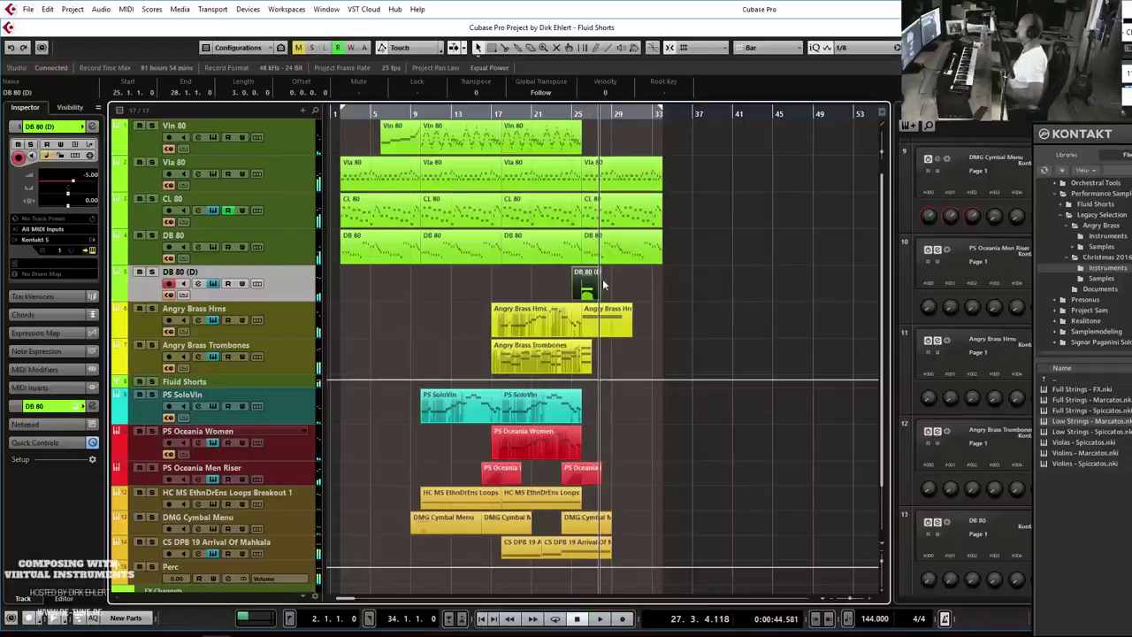
{"action": "double_click", "coordinate": [184, 274]}
{"action": "type", "text": "Freebie Low Strings Marc"}
{"action": "key", "text": "Return"}
{"action": "key", "text": "Return"}
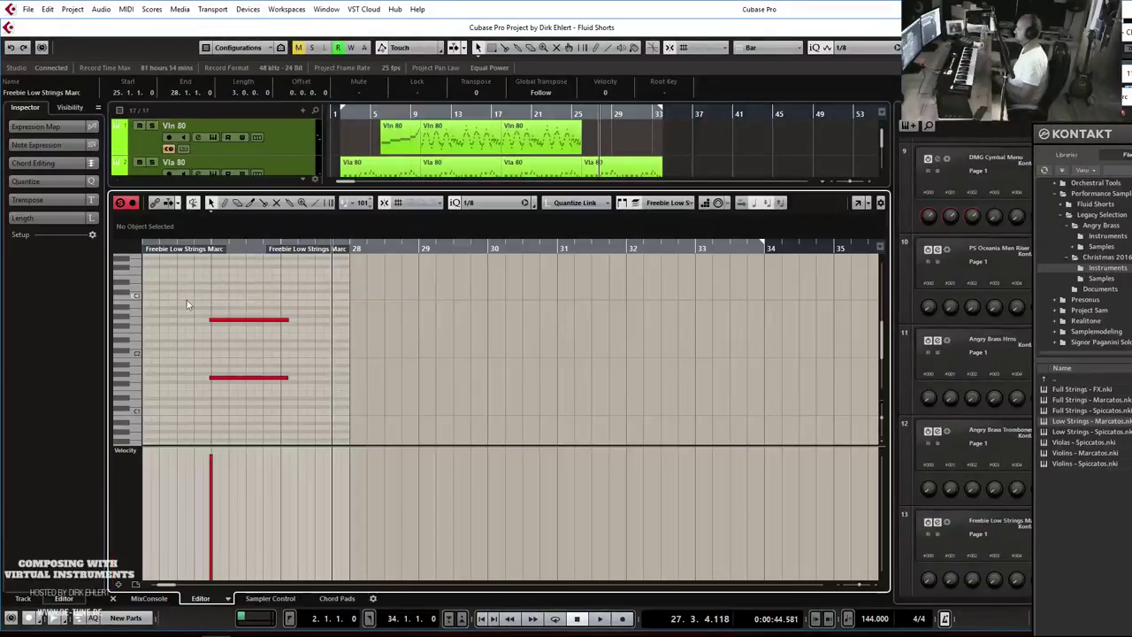
Quantize the two recorded notes to the grid and play them back
{"action": "key", "text": "q"}
{"action": "left_click", "coordinate": [454, 203]}
{"action": "key", "text": "space"}
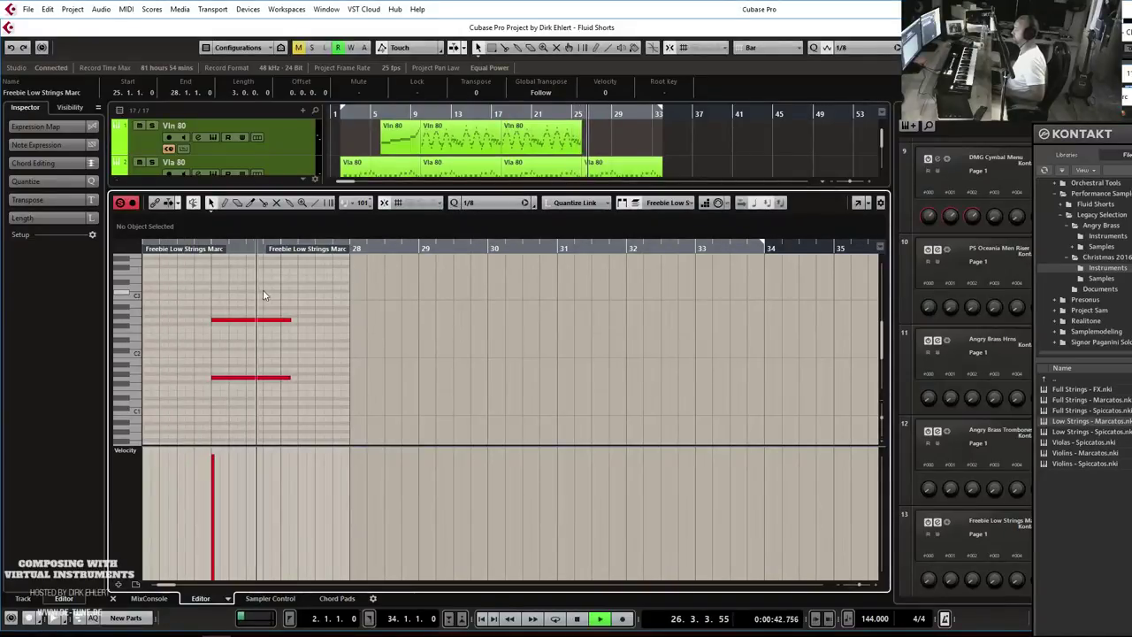
{"action": "key", "text": "space"}
Set the Freebie Low Strings Marc track delay to -20.00
{"action": "key", "text": "ctrl+e"}
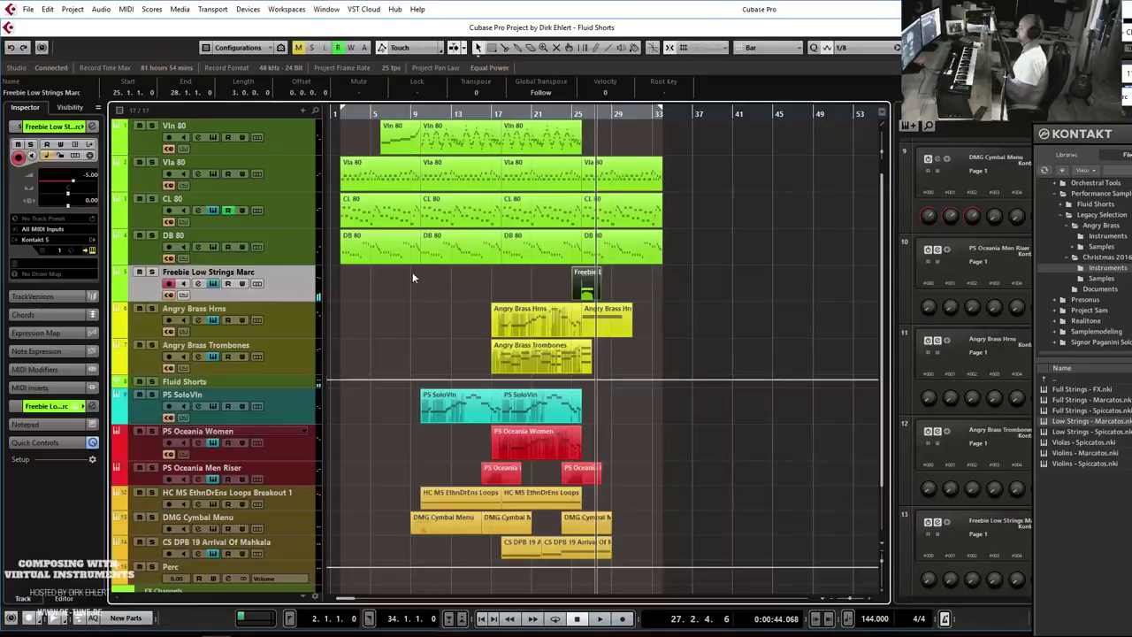
{"action": "double_click", "coordinate": [86, 203]}
{"action": "type", "text": "-20"}
{"action": "key", "text": "Return"}
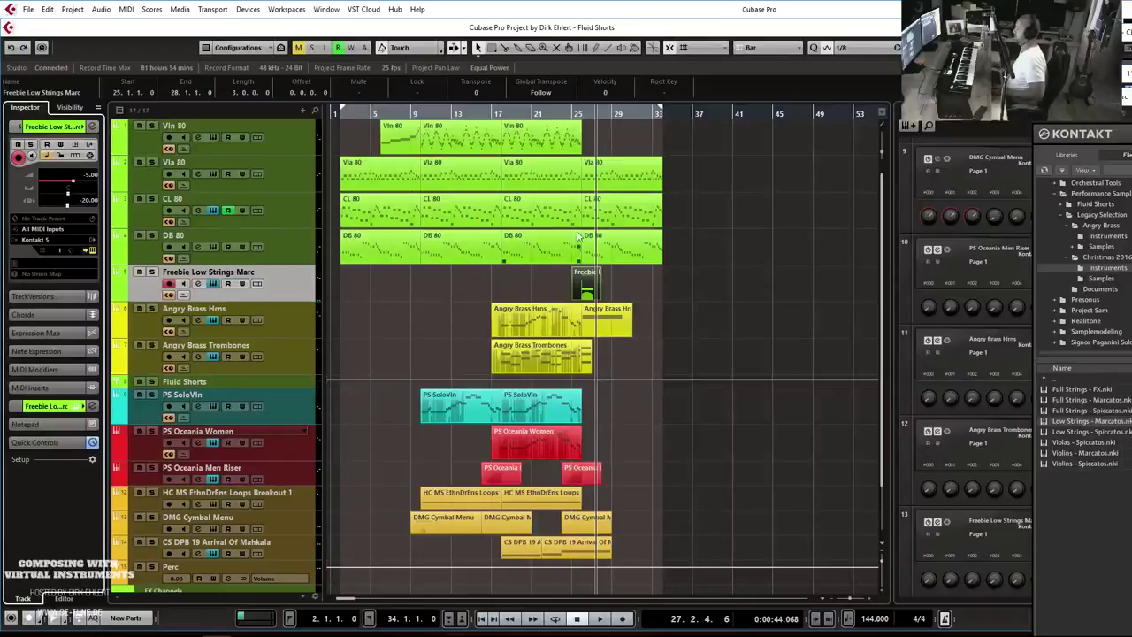
Audition the strings from bar 24 soloed alone, then soloed with Angry Brass Trombones
{"action": "left_click", "coordinate": [563, 115]}
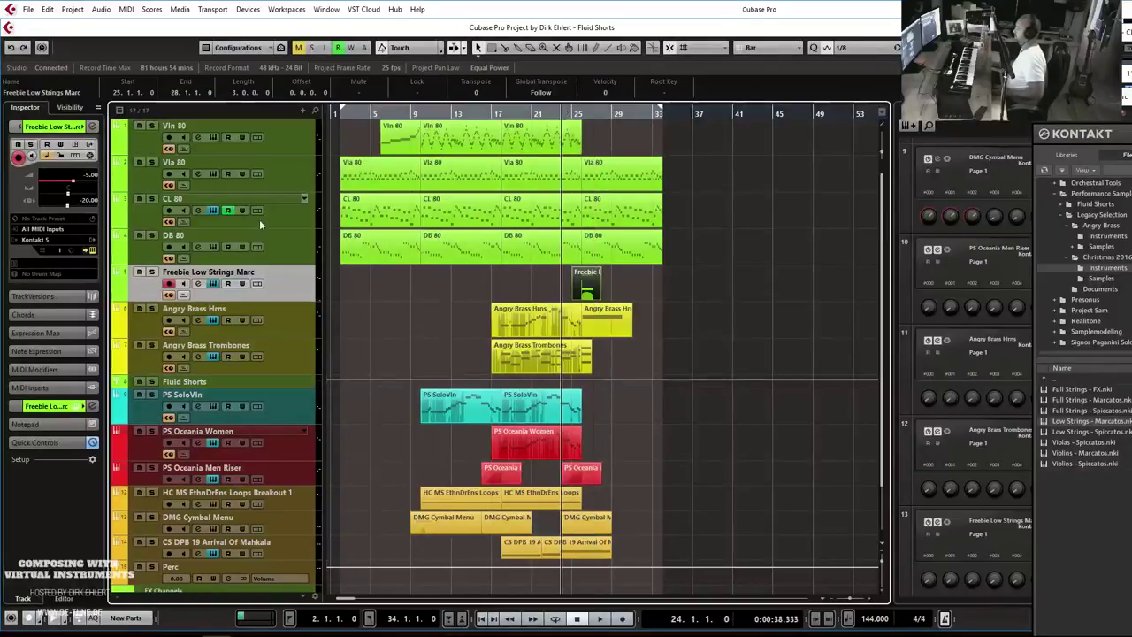
{"action": "left_click", "coordinate": [153, 272]}
{"action": "key", "text": "space"}
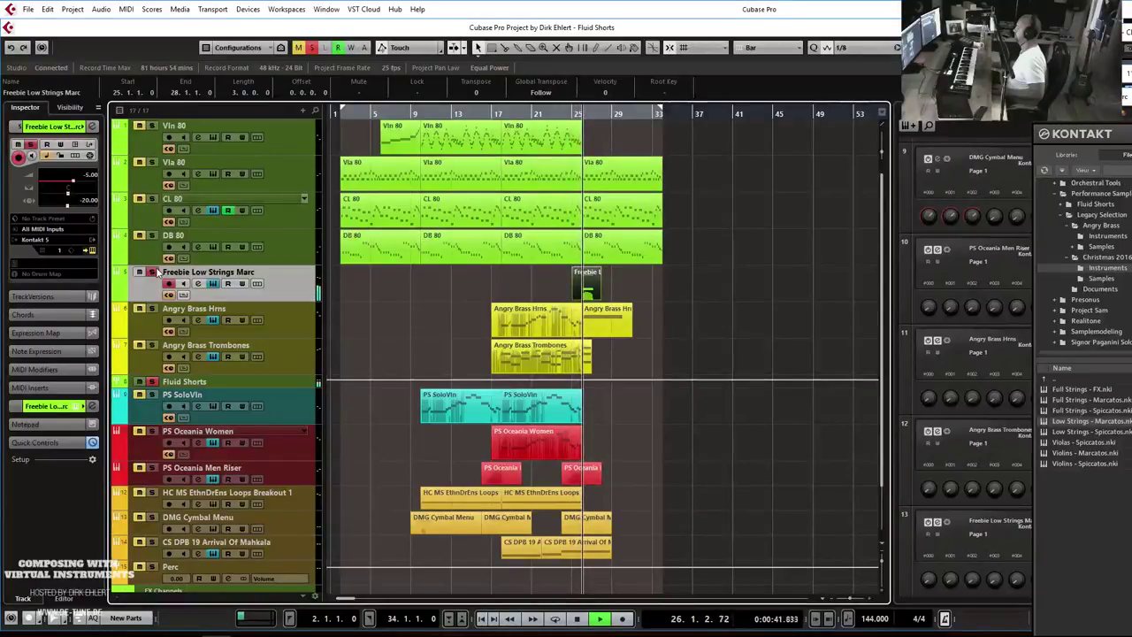
{"action": "key", "text": "space"}
{"action": "left_click", "coordinate": [152, 272]}
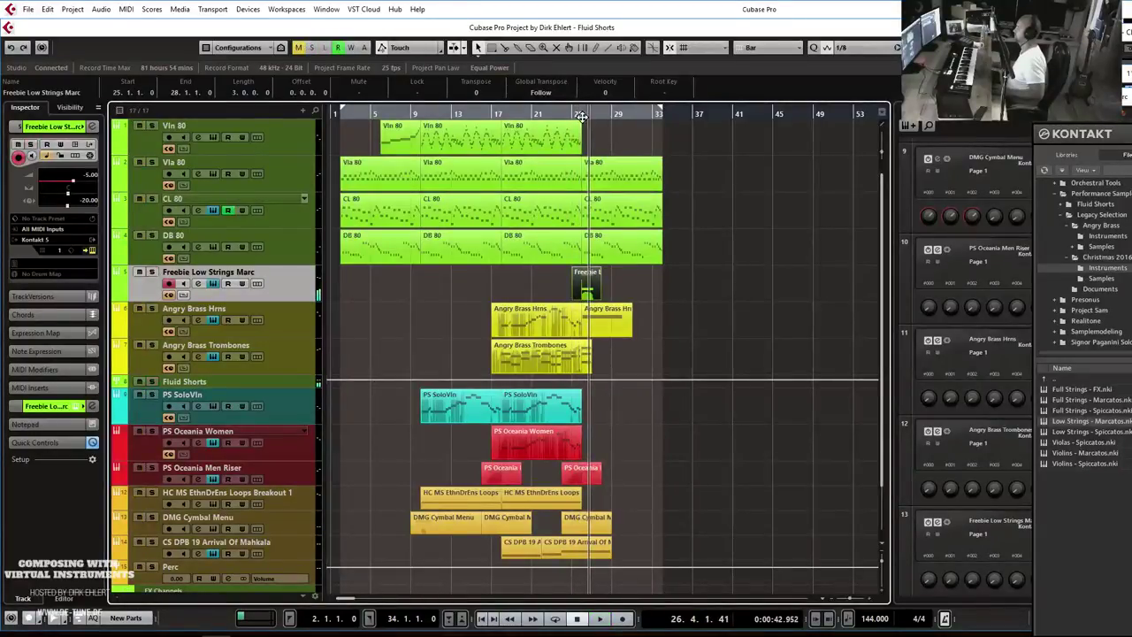
{"action": "left_click", "coordinate": [561, 116]}
{"action": "left_click", "coordinate": [152, 345]}
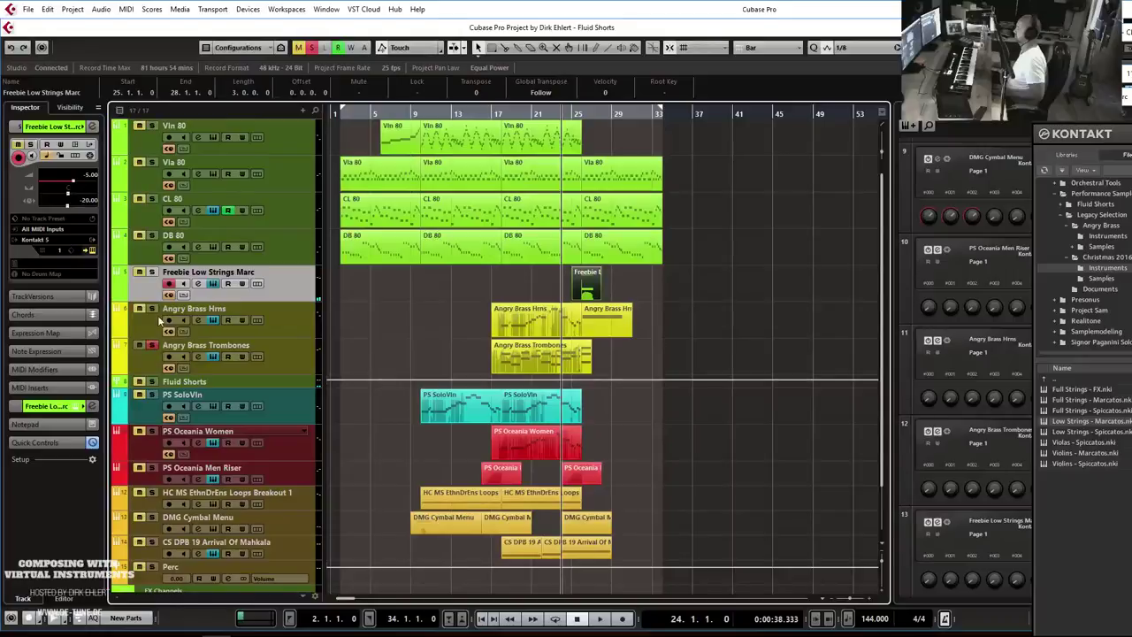
{"action": "left_click", "coordinate": [152, 272]}
{"action": "key", "text": "space"}
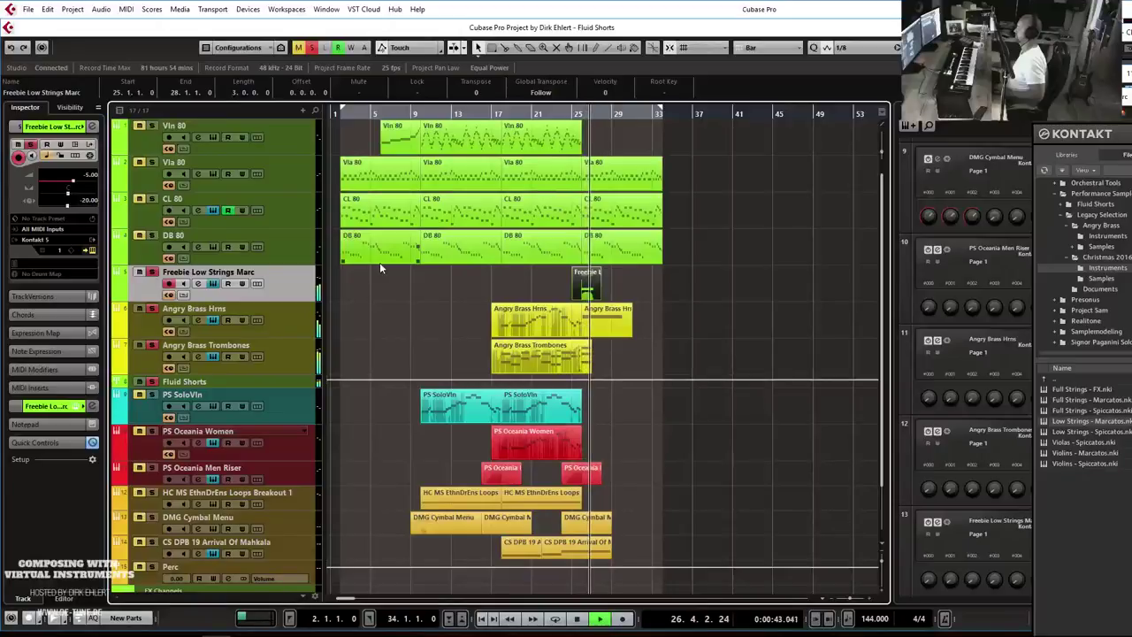
{"action": "key", "text": "space"}
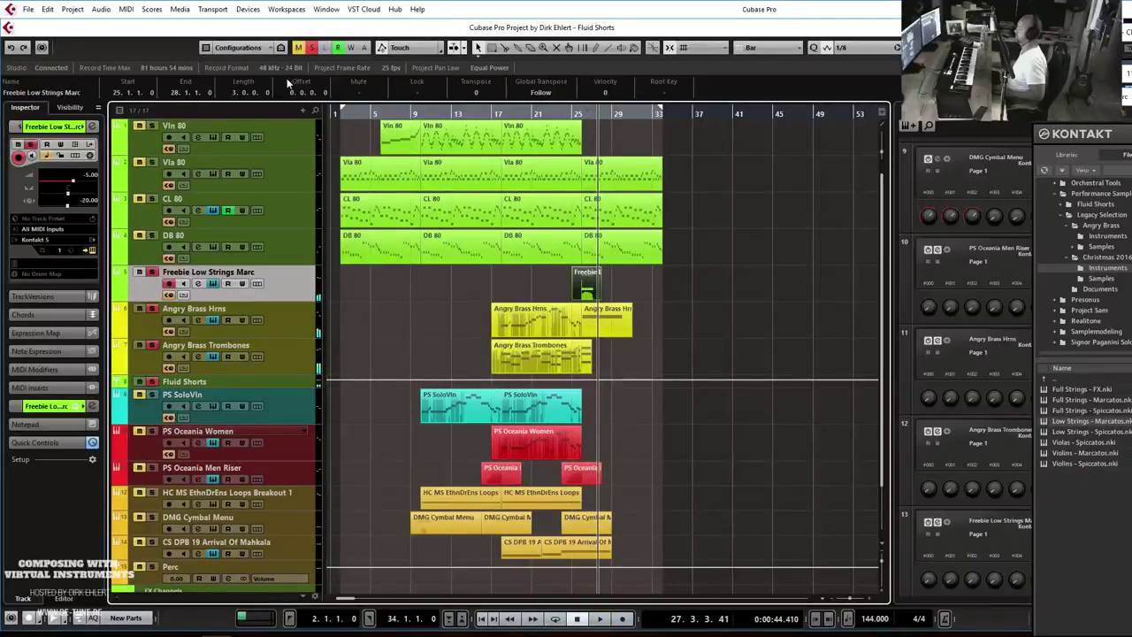
Clear all solos, play the arrangement from the start, and bring up the mixer
{"action": "left_click", "coordinate": [311, 51]}
{"action": "key", "text": "KP_1"}
{"action": "key", "text": "space"}
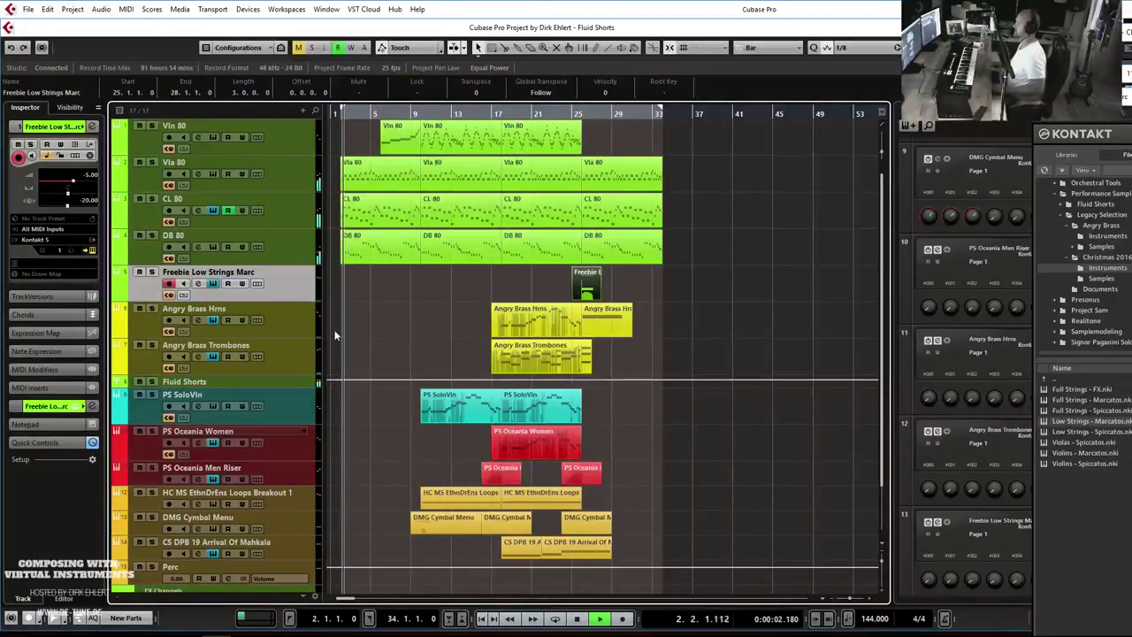
{"action": "key", "text": "F3"}
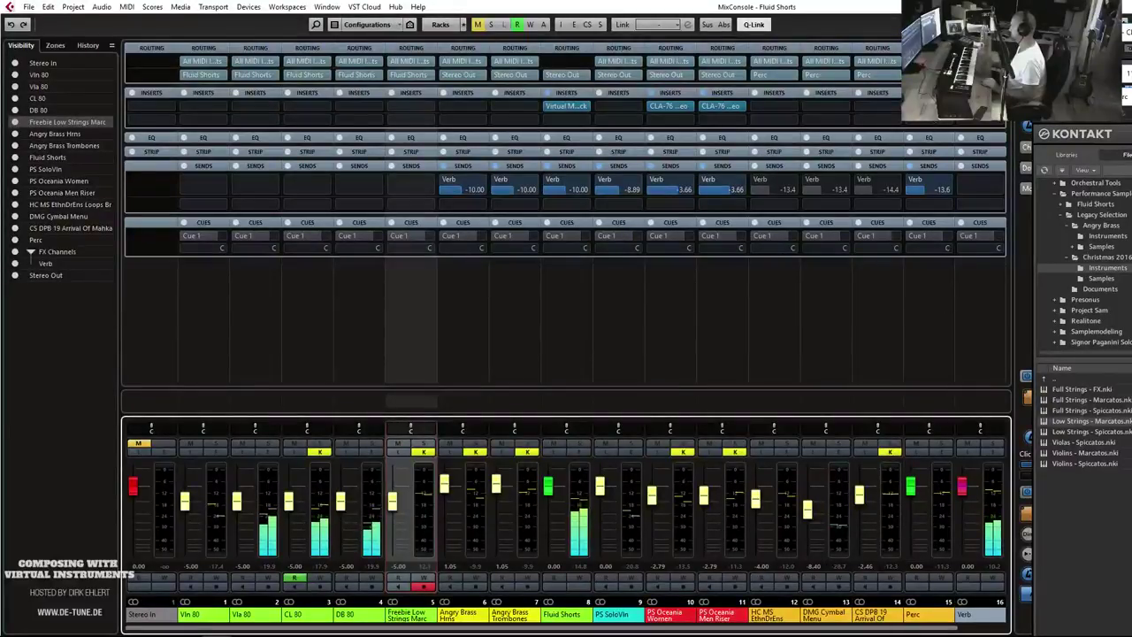
Check the Perc channel's VBC FG-Grey compressor, then scroll the mixer right to reveal Stereo Out
{"action": "left_click", "coordinate": [929, 115]}
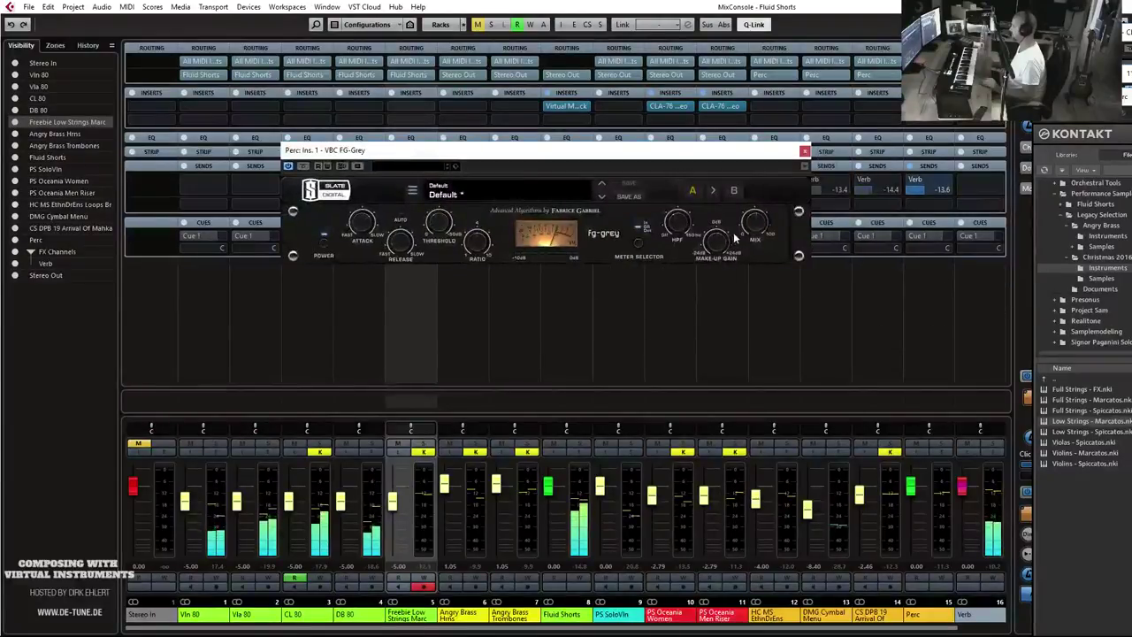
{"action": "mouse_move", "coordinate": [717, 247]}
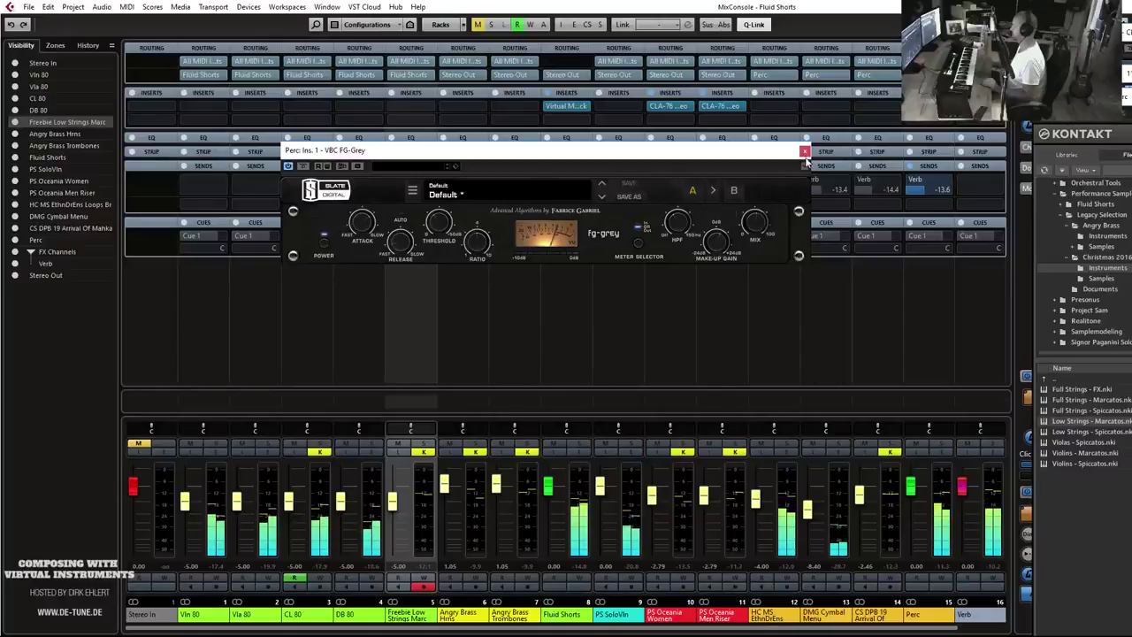
{"action": "left_click", "coordinate": [804, 152]}
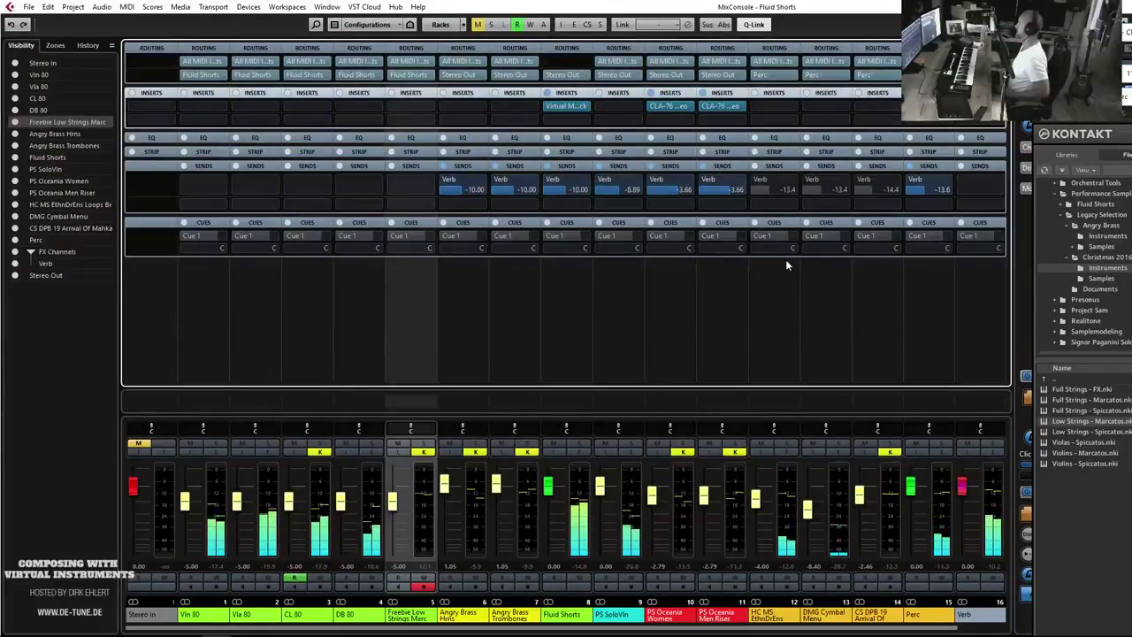
{"action": "left_click", "coordinate": [972, 629]}
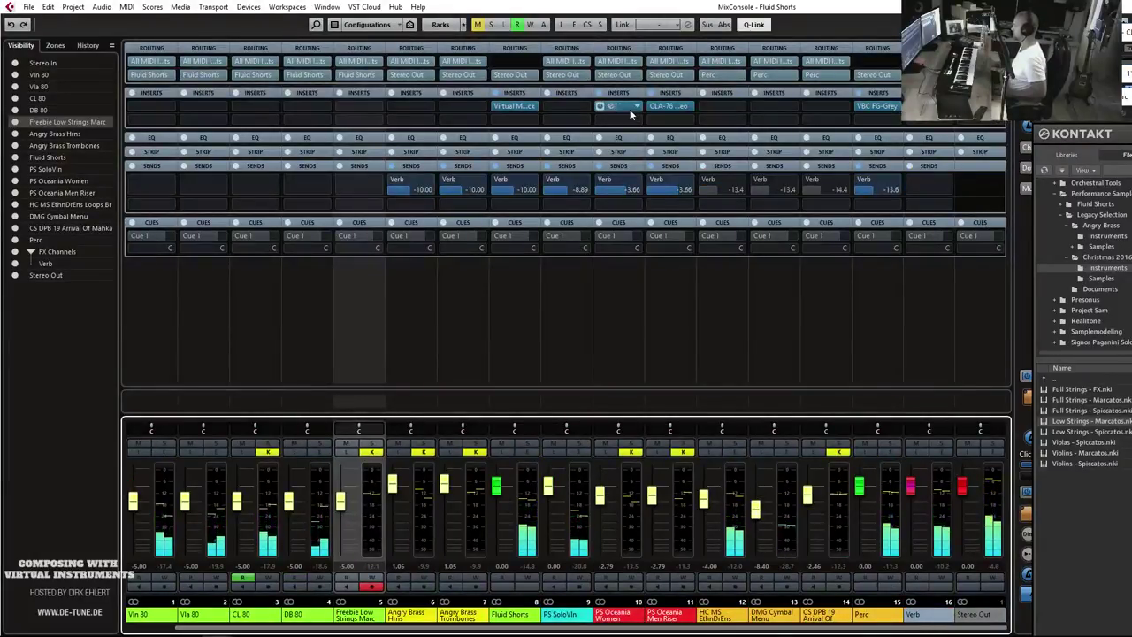
Move the Virtual Mix Rack onto Stereo Out and remove its Hollywood, FG-S, FG-116 and AirEQ modules
{"action": "left_click_drag", "start_coordinate": [510, 107], "coordinate": [982, 115]}
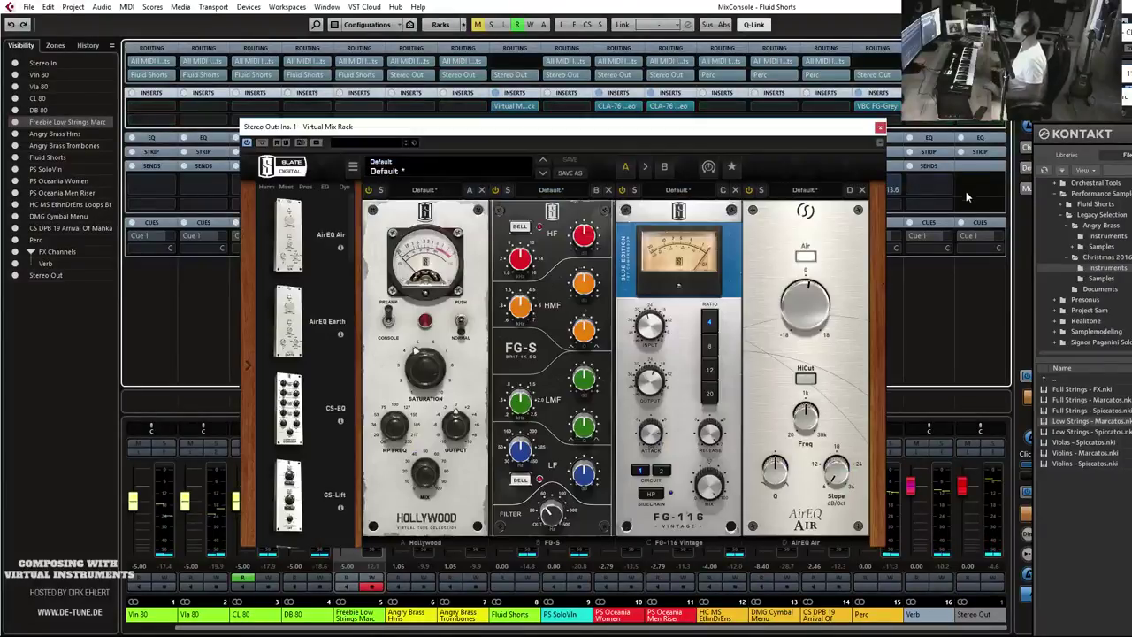
{"action": "left_click", "coordinate": [482, 191]}
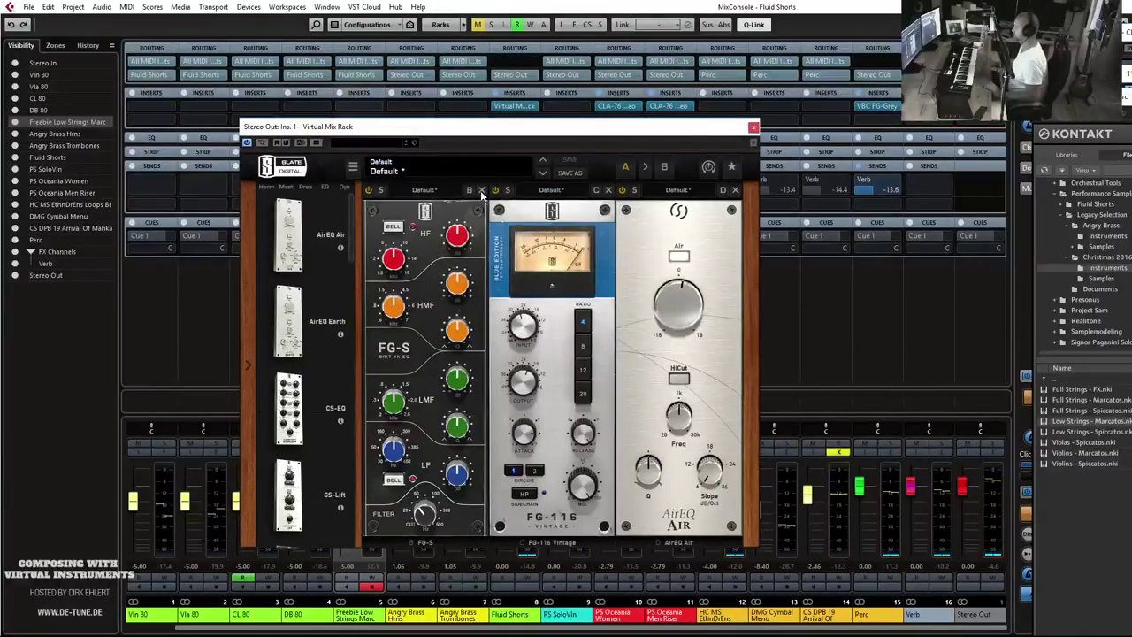
{"action": "left_click", "coordinate": [483, 191]}
{"action": "left_click", "coordinate": [608, 189]}
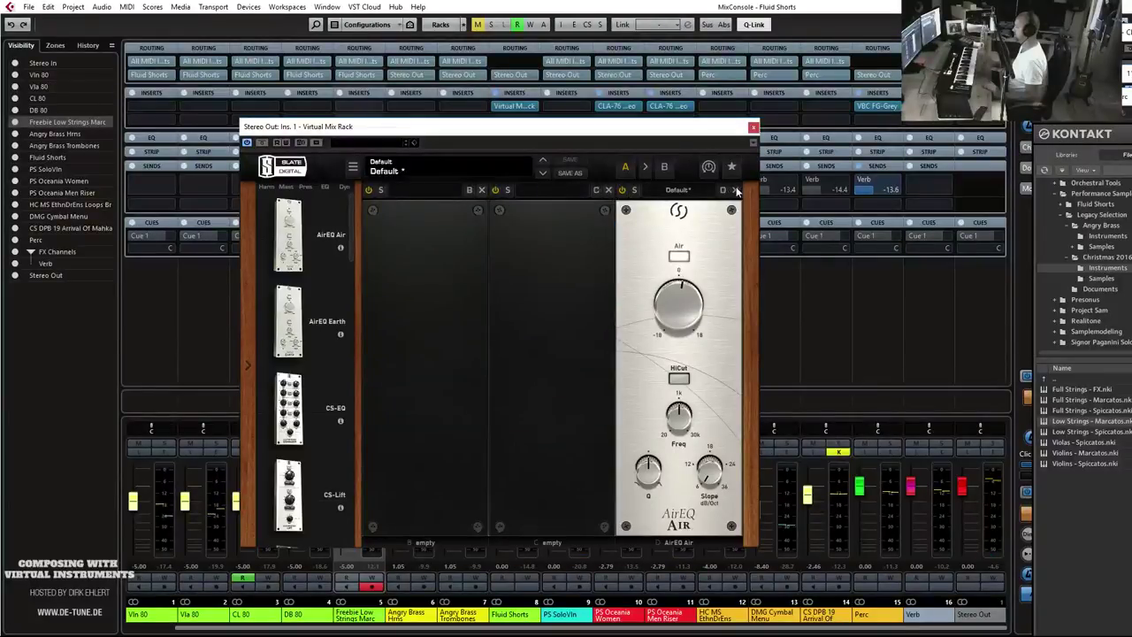
{"action": "left_click", "coordinate": [735, 190]}
Add VCC MixBuss with noise reduction on, plus Revival with Thickness at 7.50
{"action": "left_click_drag", "start_coordinate": [351, 234], "coordinate": [460, 474]}
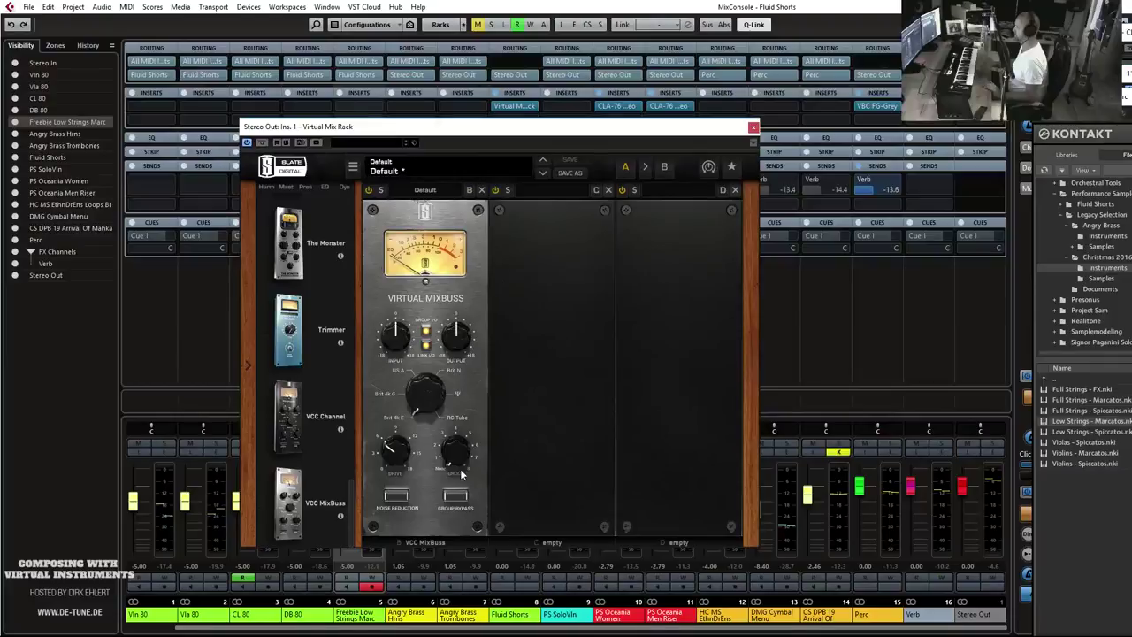
{"action": "left_click", "coordinate": [397, 497]}
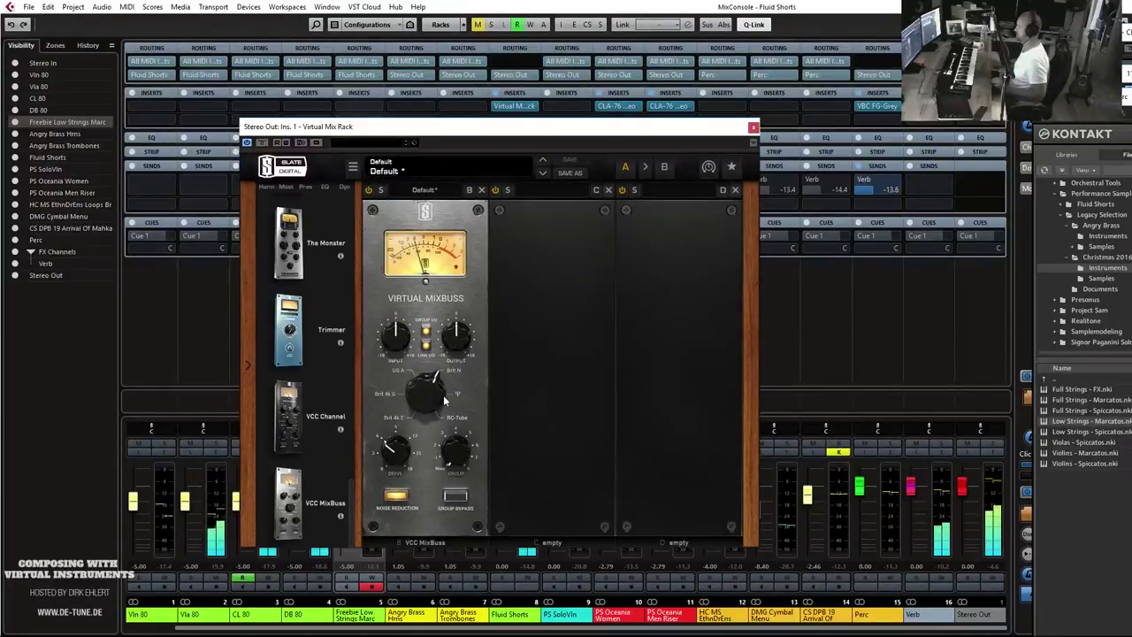
{"action": "left_click_drag", "start_coordinate": [352, 500], "coordinate": [334, 431]}
{"action": "left_click_drag", "start_coordinate": [304, 364], "coordinate": [571, 336]}
{"action": "left_click_drag", "start_coordinate": [541, 461], "coordinate": [582, 363]}
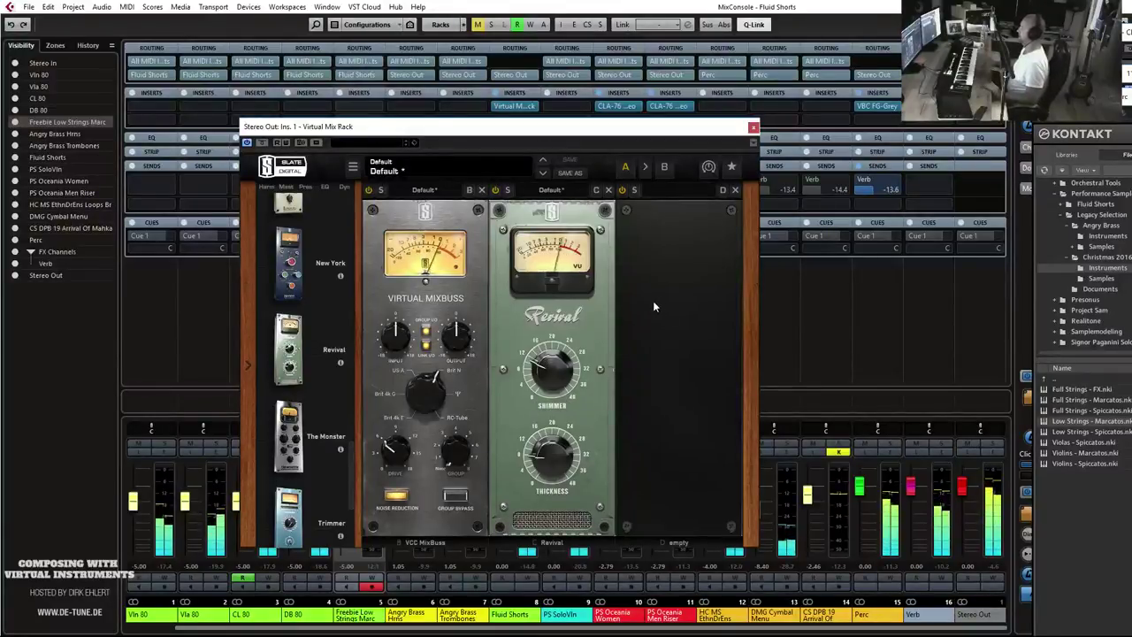
Select Stereo Out, enlarge the fader section, and close the mix rack window
{"action": "left_click", "coordinate": [993, 482]}
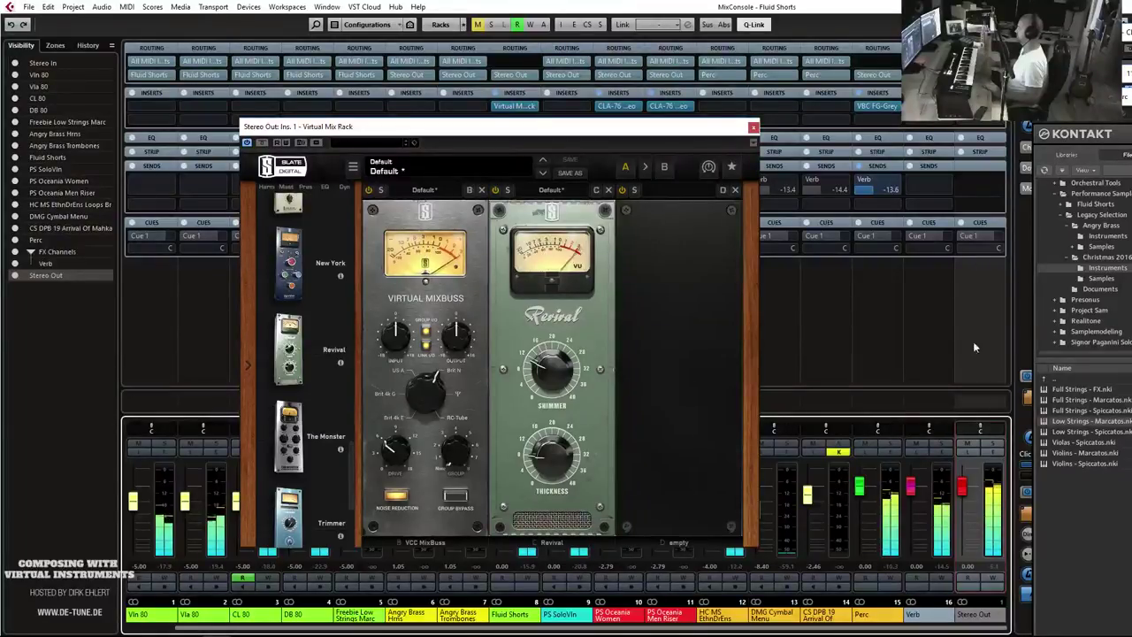
{"action": "left_click_drag", "start_coordinate": [977, 387], "coordinate": [975, 256]}
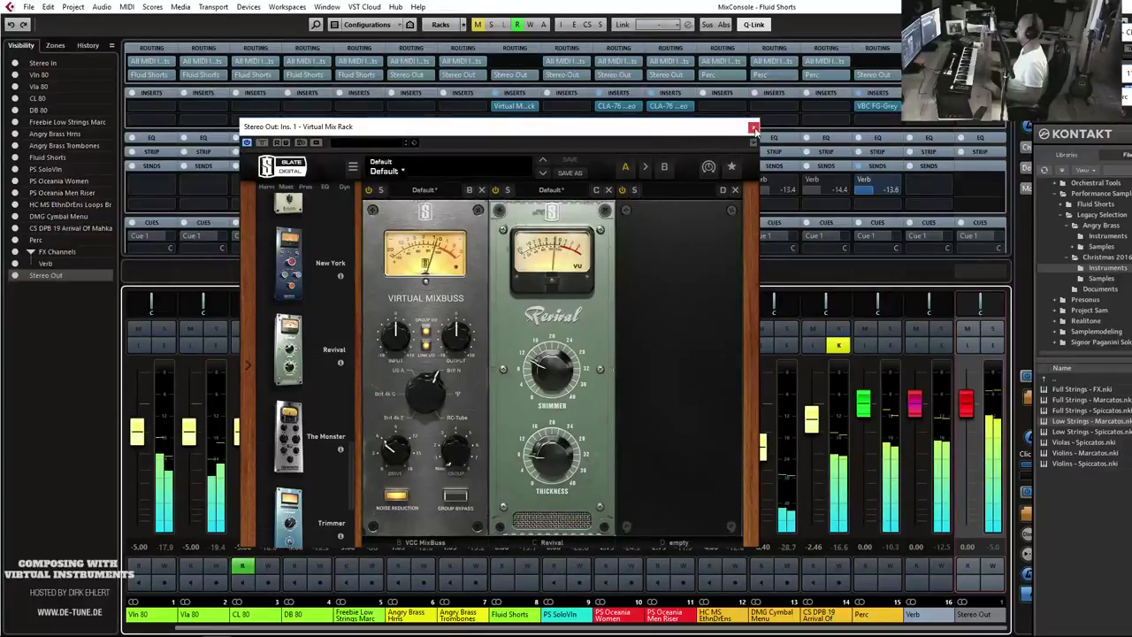
{"action": "left_click", "coordinate": [754, 127]}
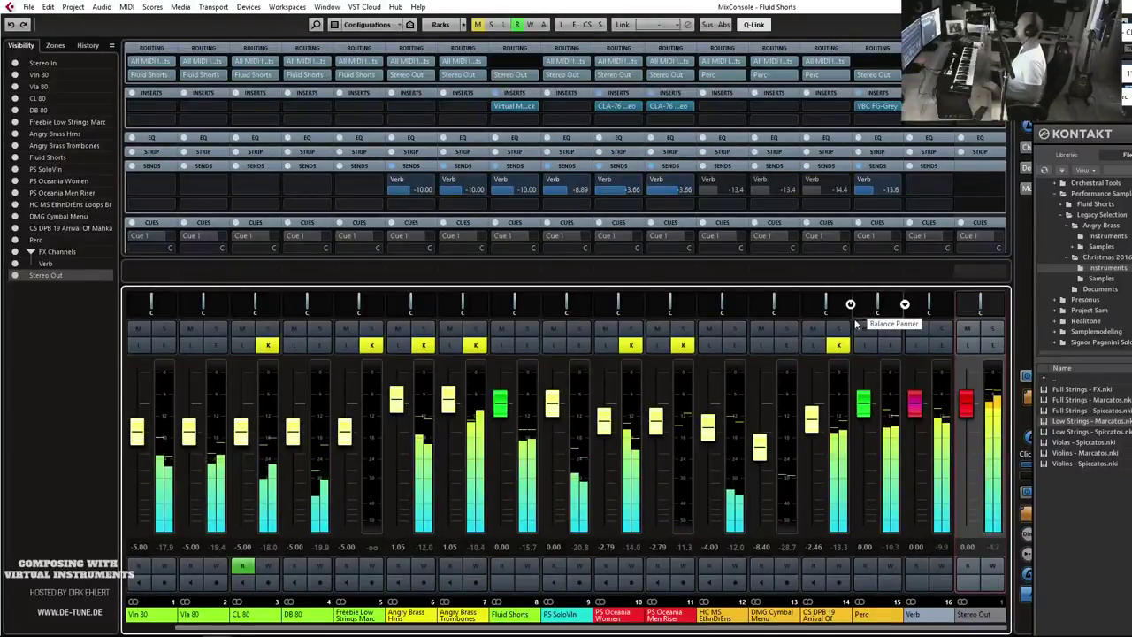
Nudge up the EthnDrEns and Arrival Of Mahkala faders (to -0.81 dB), recheck Perc's compressor, and close the mixer
{"action": "left_click_drag", "start_coordinate": [712, 434], "coordinate": [710, 423]}
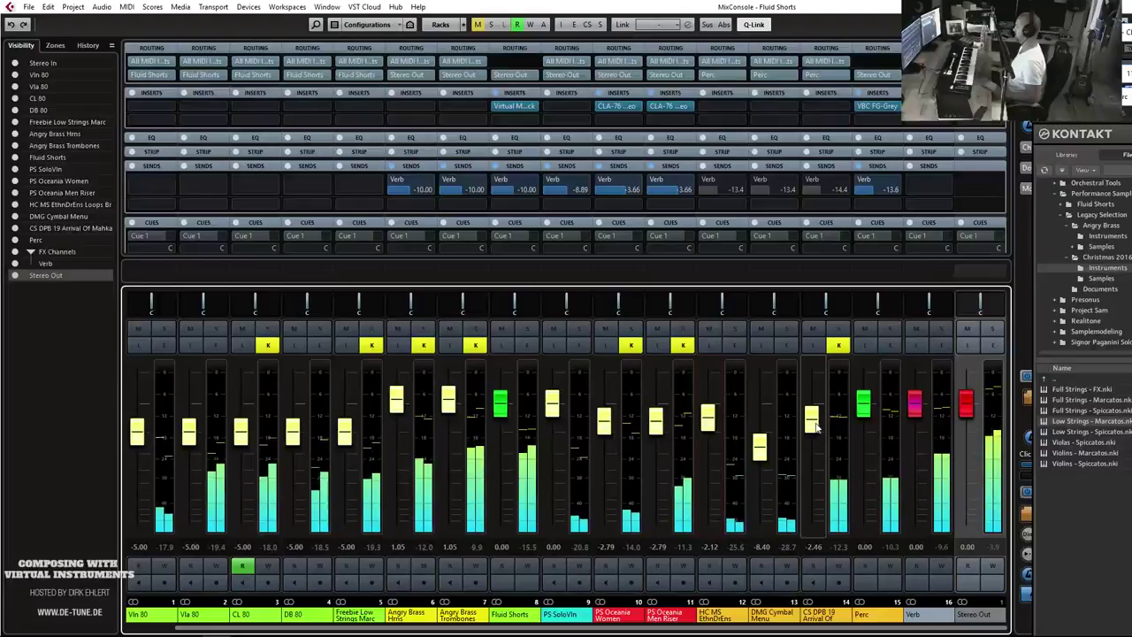
{"action": "left_click_drag", "start_coordinate": [815, 427], "coordinate": [815, 416]}
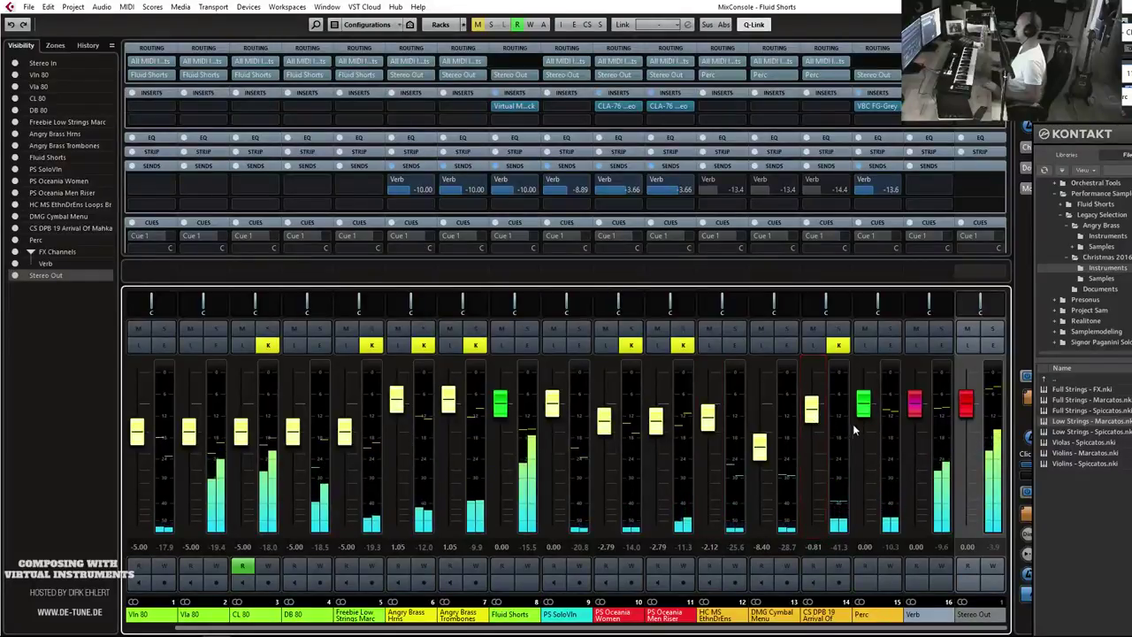
{"action": "left_click", "coordinate": [875, 106]}
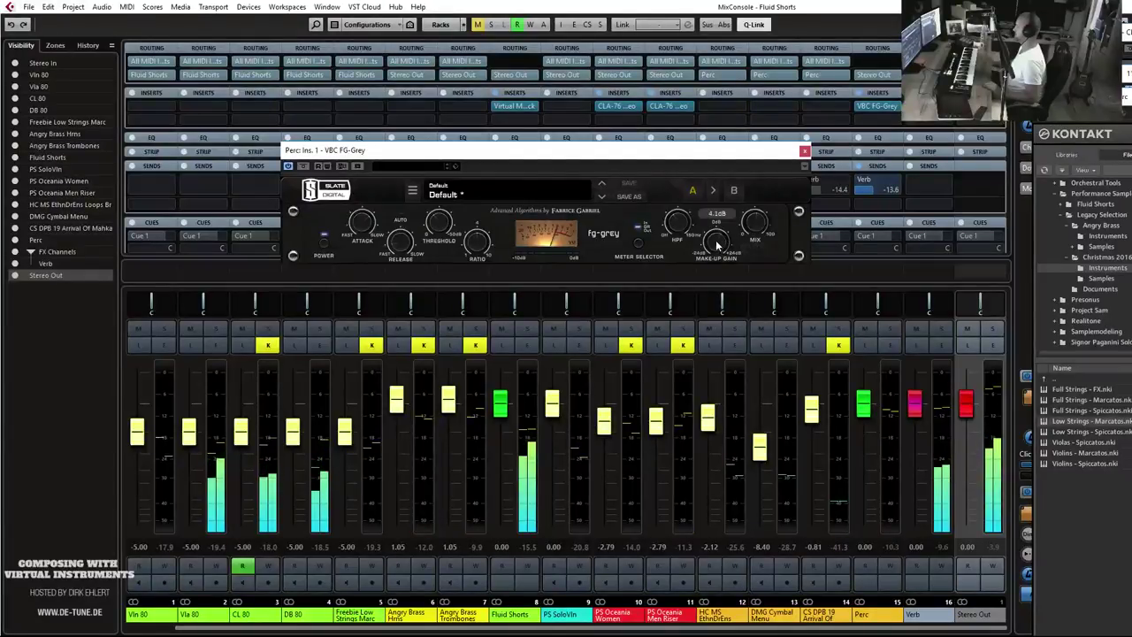
{"action": "left_click", "coordinate": [804, 152]}
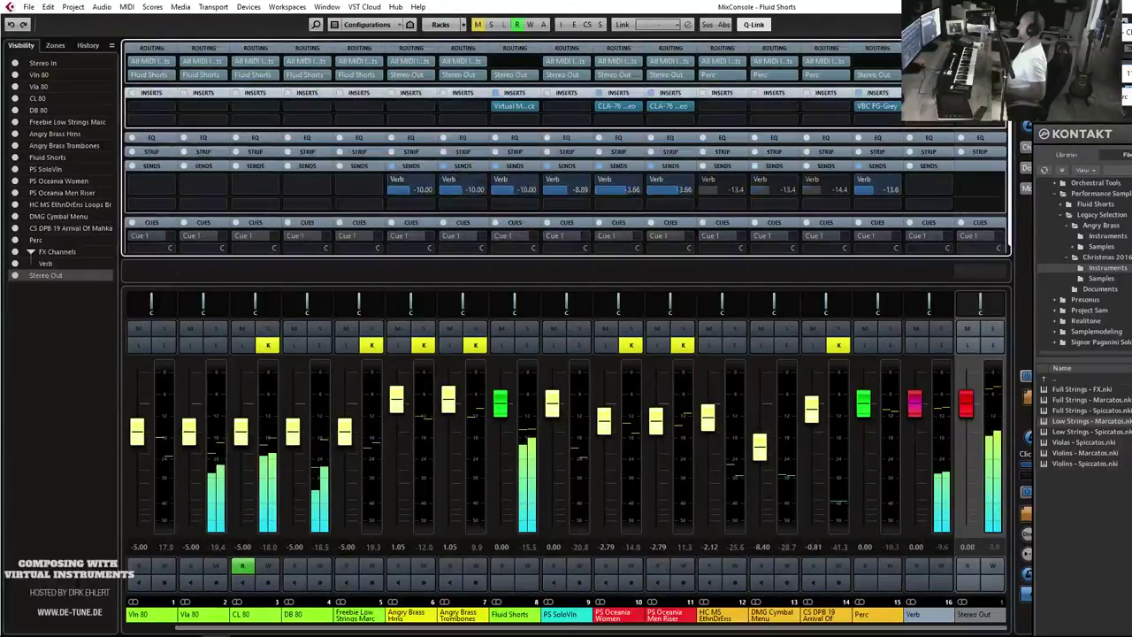
{"action": "key", "text": "F3"}
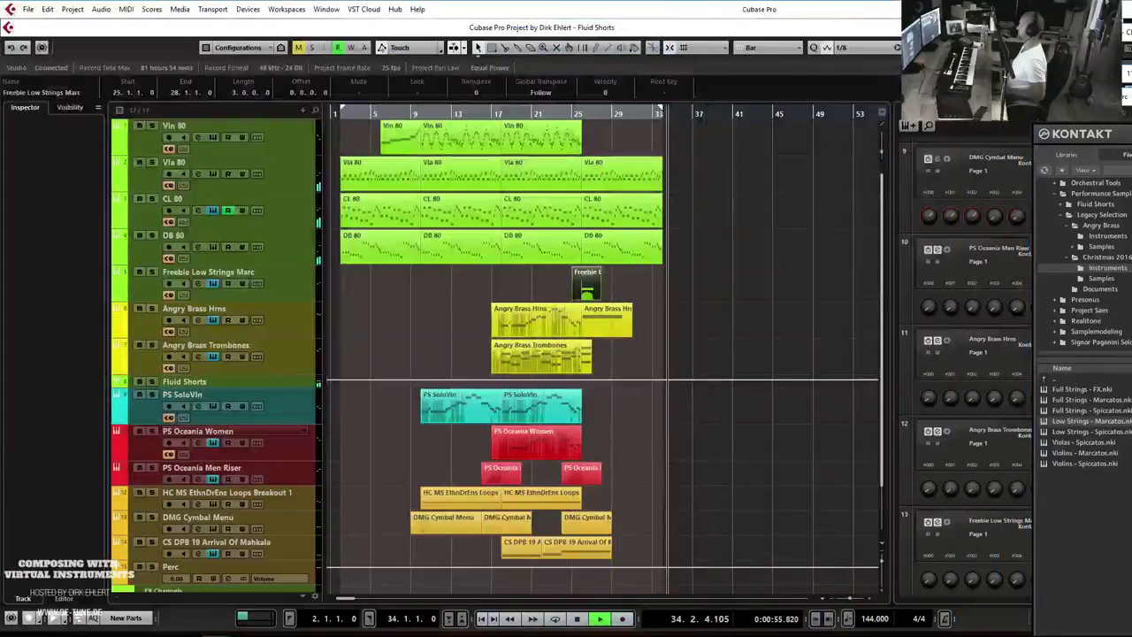
Copy the low strings part to bar 33 and audition it from around bar 32
{"action": "left_click_drag", "start_coordinate": [575, 292], "coordinate": [656, 294]}
{"action": "double_click", "coordinate": [655, 293]}
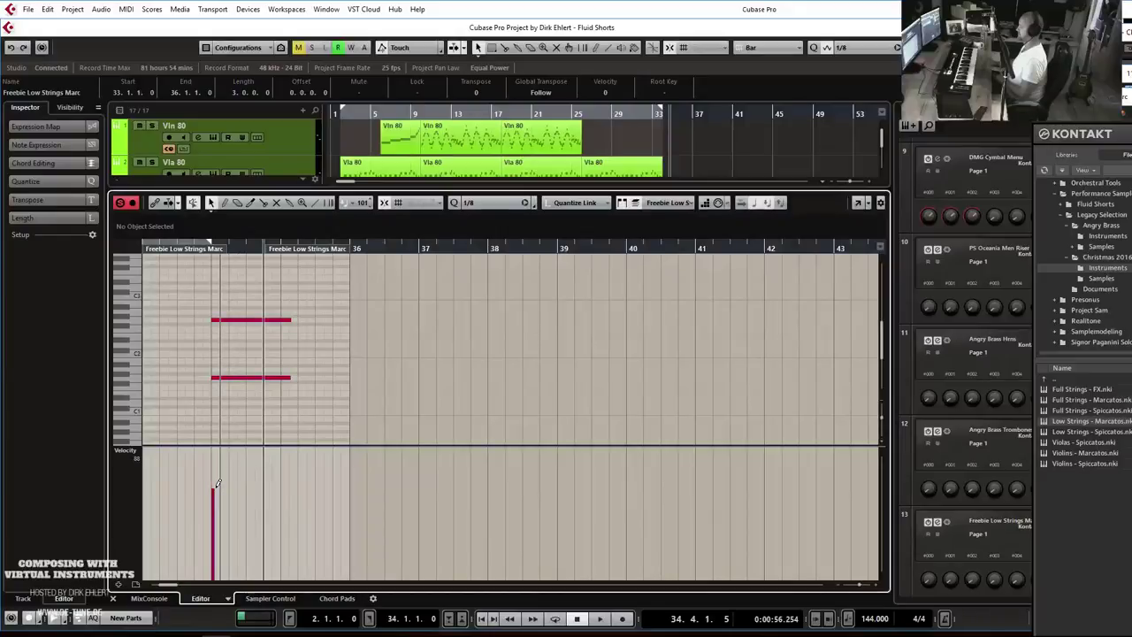
{"action": "key", "text": "Return"}
{"action": "left_click", "coordinate": [644, 113]}
{"action": "key", "text": "space"}
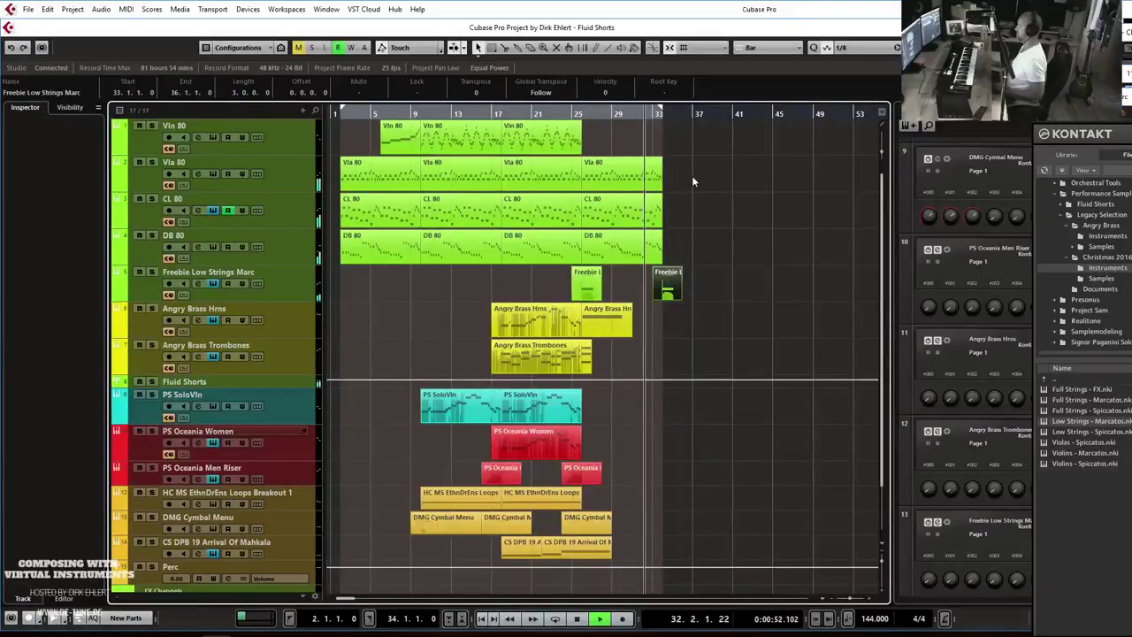
{"action": "key", "text": "h"}
{"action": "key", "text": "h"}
{"action": "key", "text": "h"}
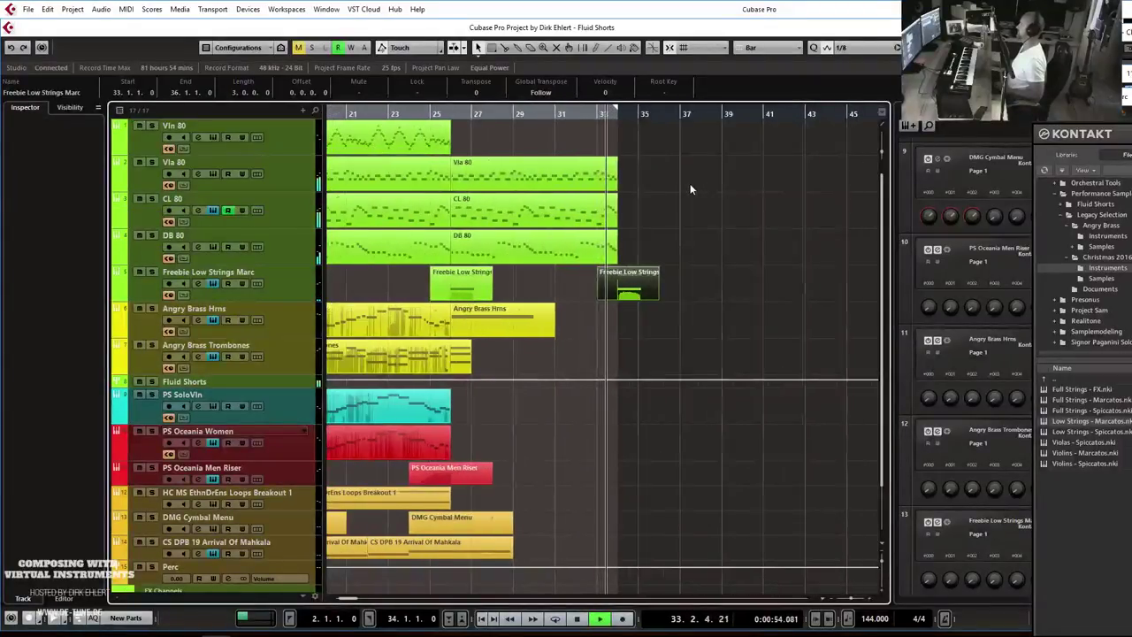
{"action": "key", "text": "g"}
{"action": "key", "text": "space"}
Give the Freebie Low Strings Marc track a -60 track delay and audition from bar 33
{"action": "left_click", "coordinate": [251, 299]}
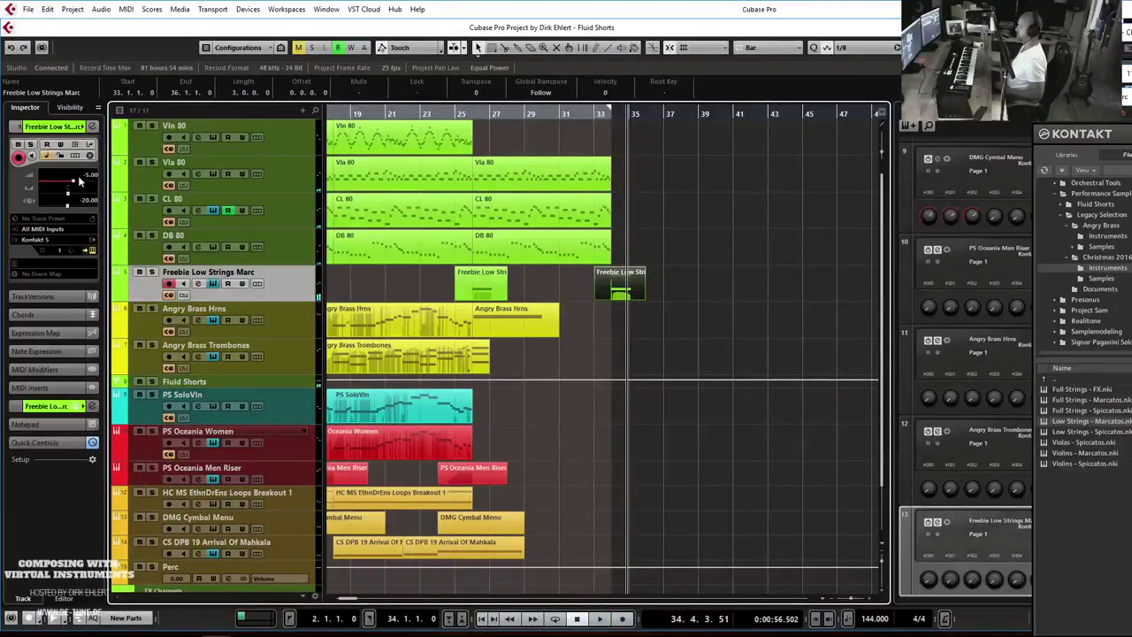
{"action": "double_click", "coordinate": [85, 204]}
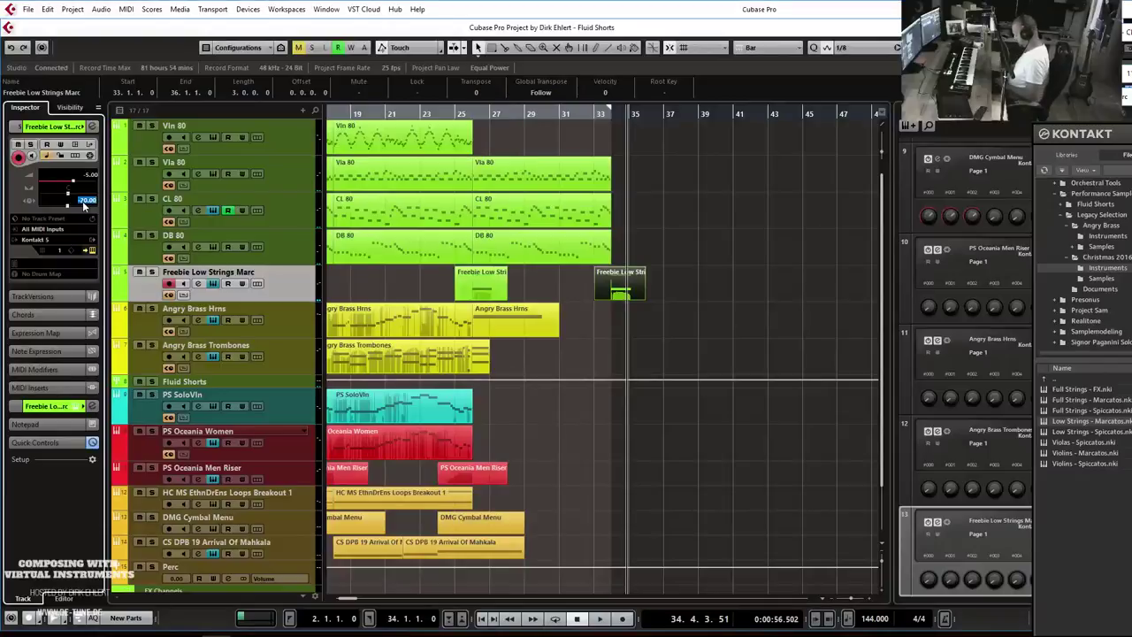
{"action": "type", "text": "-60"}
{"action": "key", "text": "Return"}
{"action": "left_click", "coordinate": [593, 115]}
{"action": "key", "text": "space"}
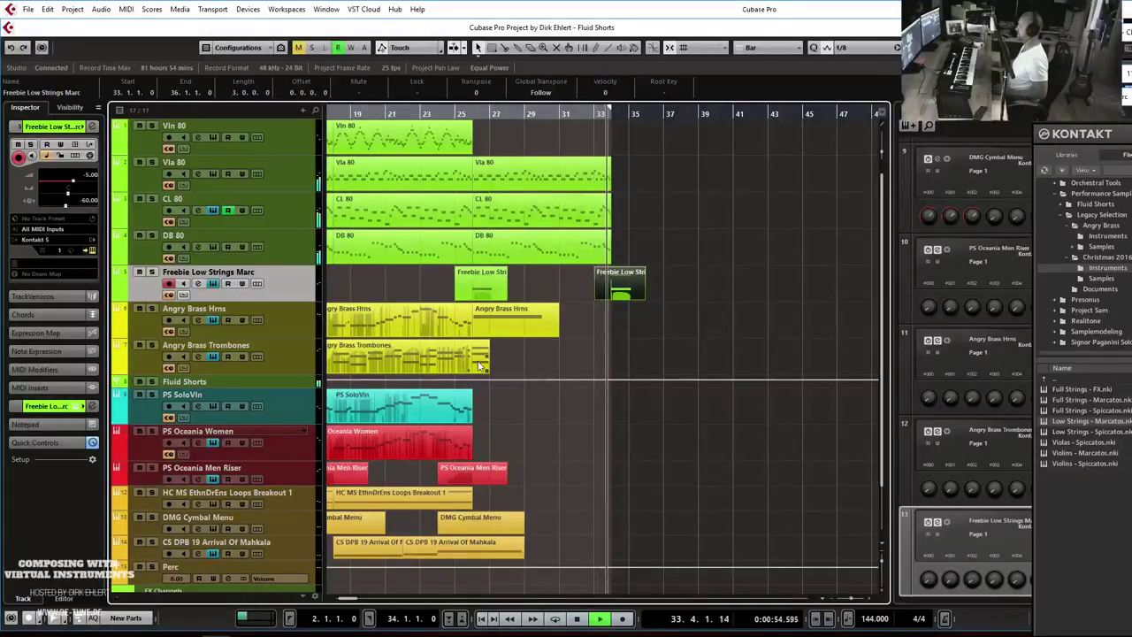
{"action": "key", "text": "space"}
Copy the DMG Cymbal Menu part to bar 33
{"action": "left_click_drag", "start_coordinate": [479, 513], "coordinate": [611, 520]}
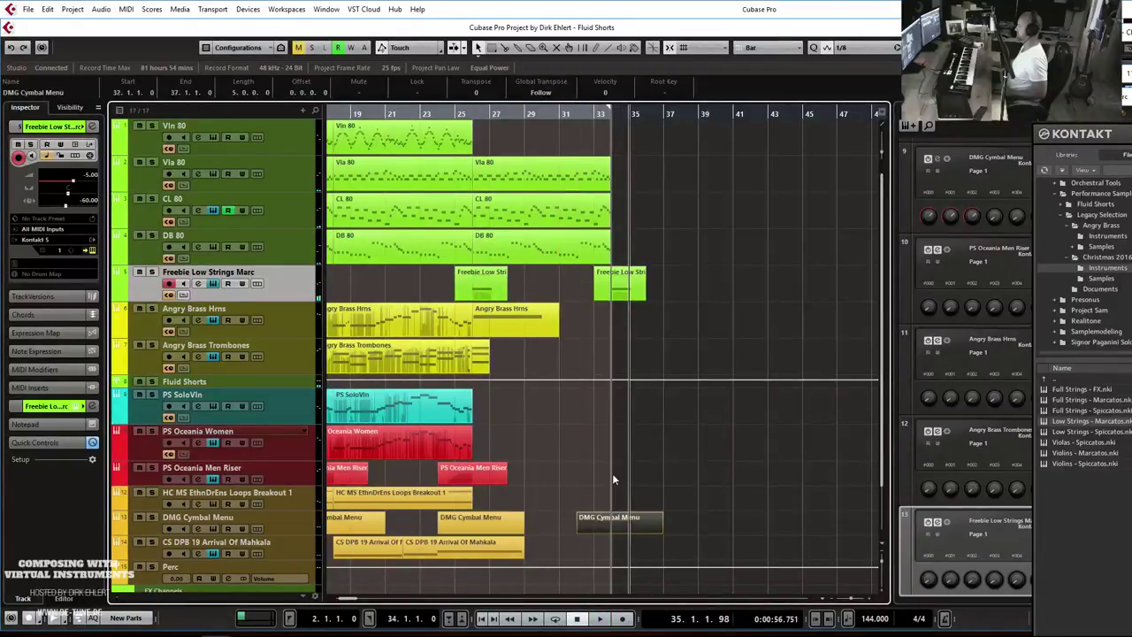
{"action": "scroll", "coordinate": [625, 407], "scroll_direction": "left", "scroll_amount": 5}
{"action": "scroll", "coordinate": [590, 247], "scroll_direction": "down", "scroll_amount": 1}
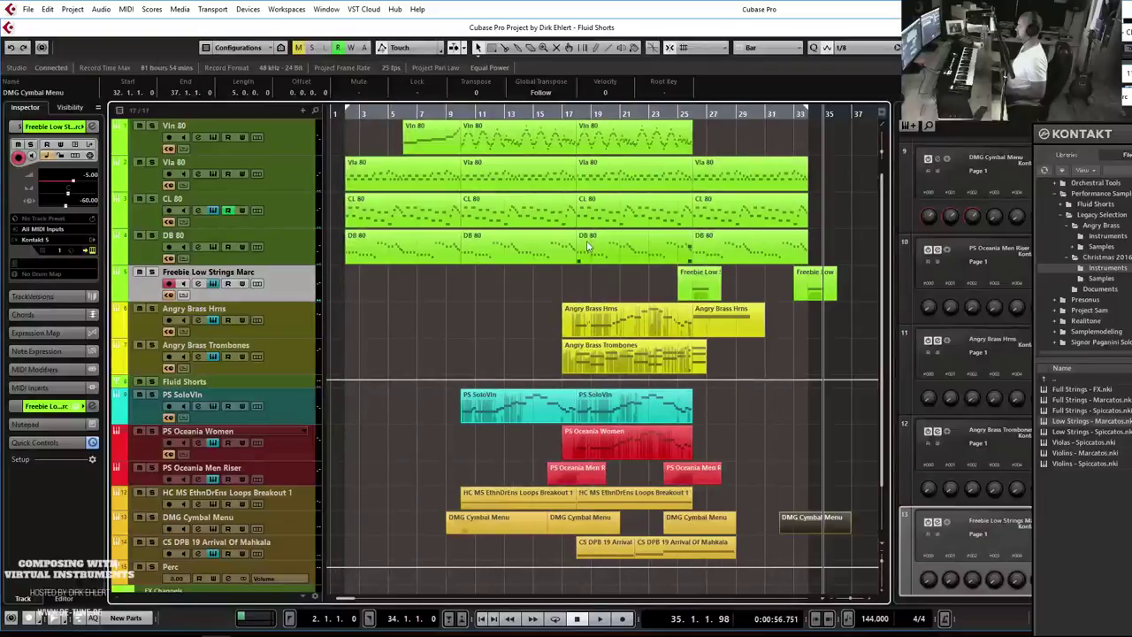
Copy a Vln 80 part to bar 30, audition from bar 29, and open its notes
{"action": "left_click_drag", "start_coordinate": [566, 134], "coordinate": [779, 138]}
{"action": "left_click", "coordinate": [737, 112]}
{"action": "key", "text": "space"}
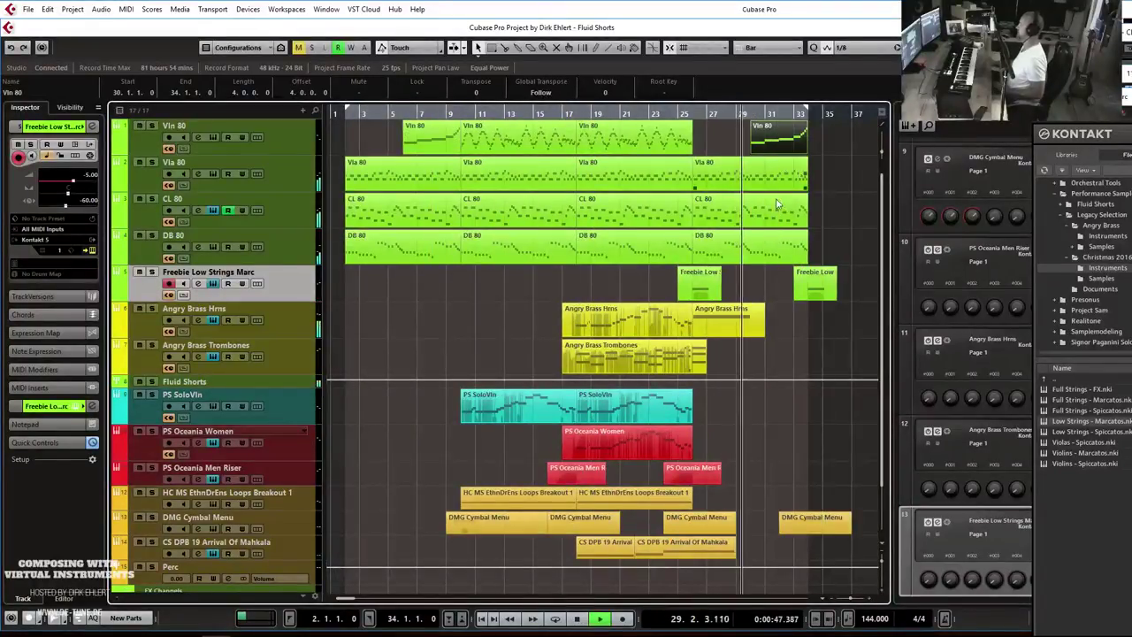
{"action": "key", "text": "h"}
{"action": "key", "text": "h"}
{"action": "key", "text": "h"}
{"action": "key", "text": "h"}
{"action": "key", "text": "h"}
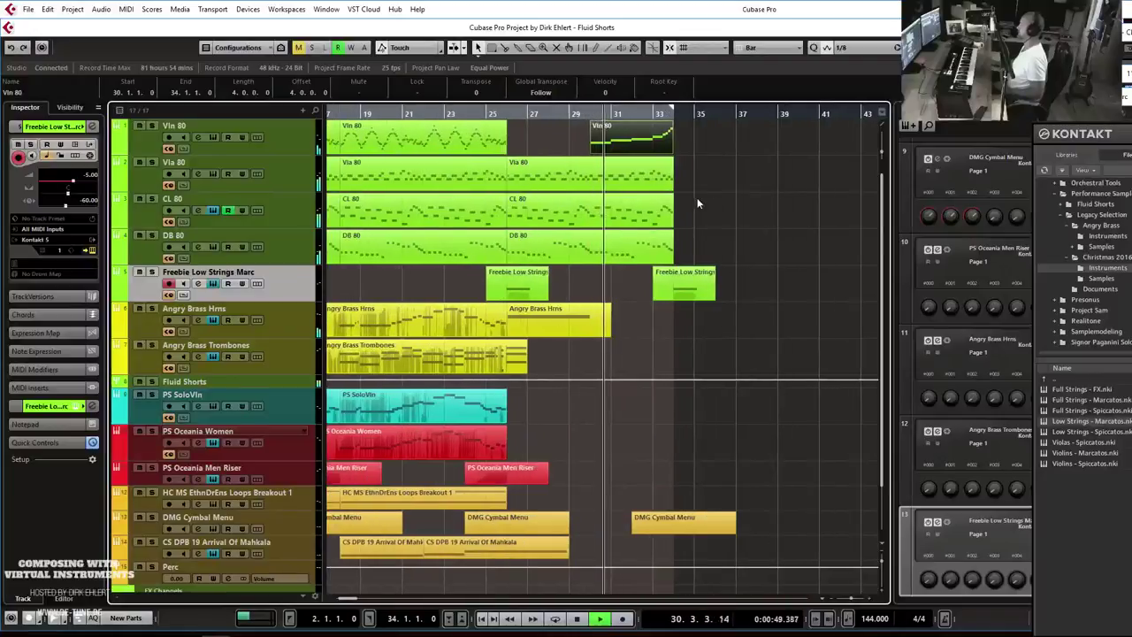
{"action": "key", "text": "g"}
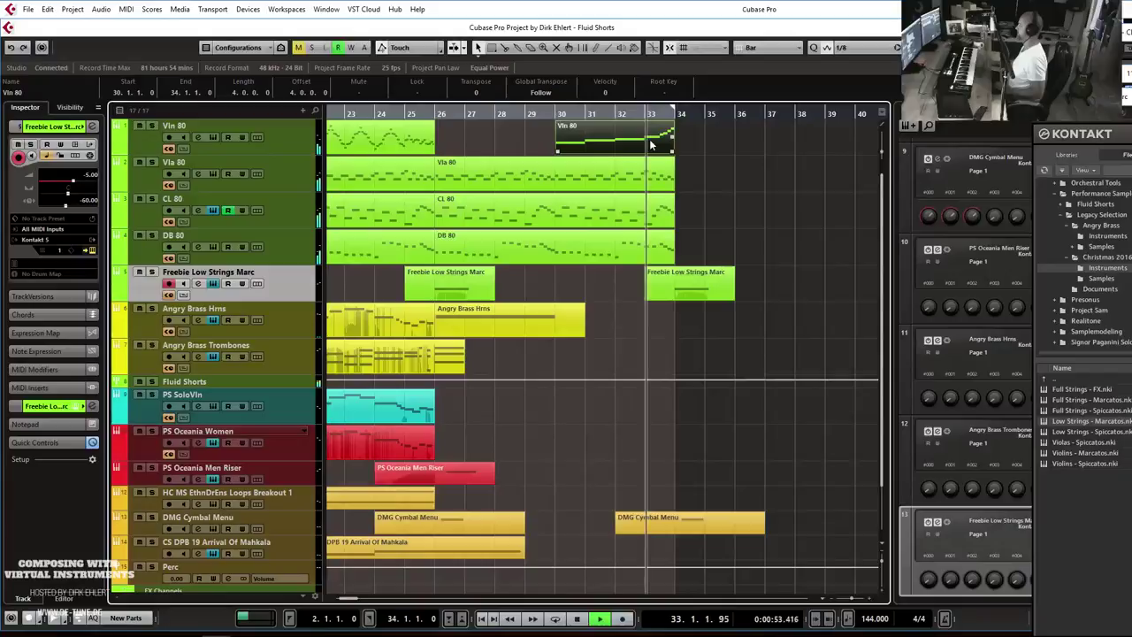
{"action": "key", "text": "space"}
{"action": "double_click", "coordinate": [661, 153]}
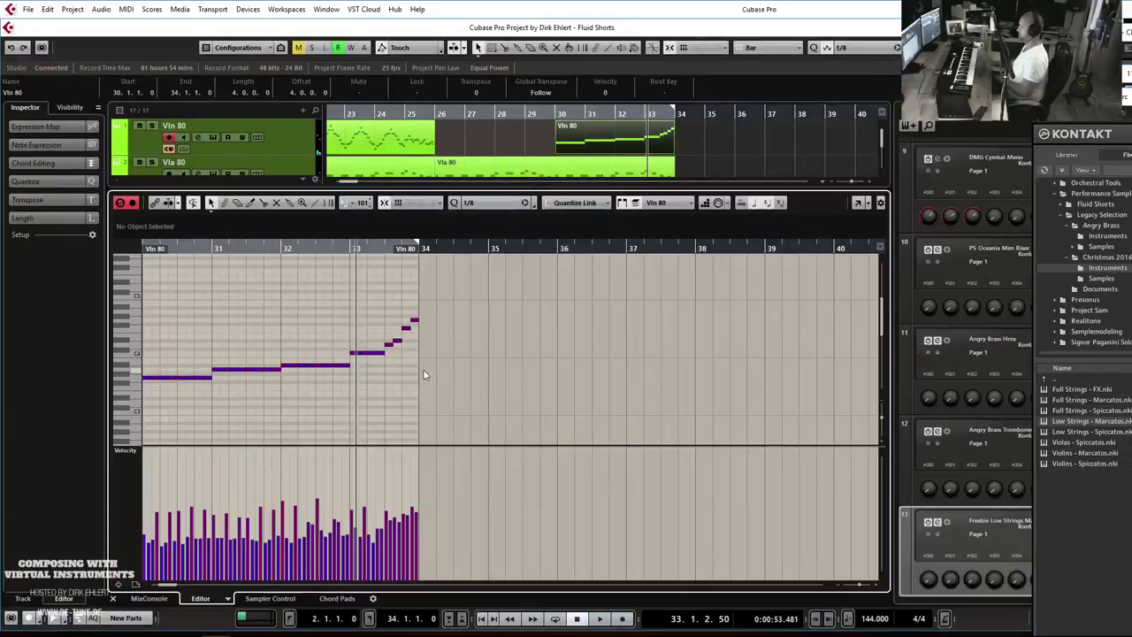
Delete the rising run of notes in bar 33 and set the quantize grid to 1/16
{"action": "key", "text": "h"}
{"action": "key", "text": "h"}
{"action": "key", "text": "h"}
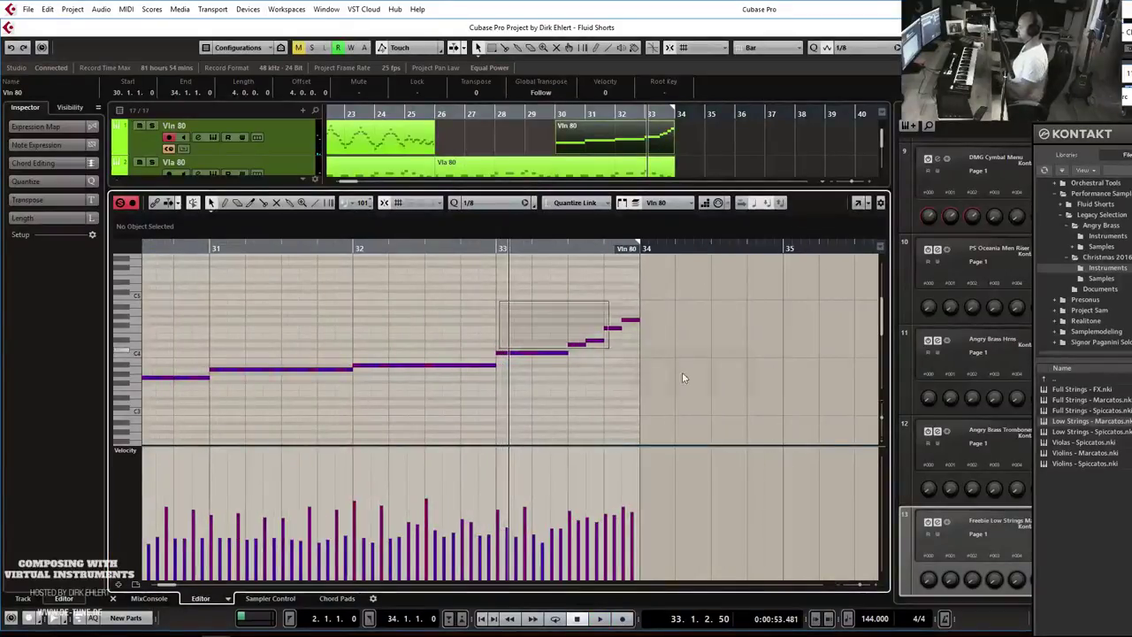
{"action": "left_click_drag", "start_coordinate": [500, 300], "coordinate": [683, 377]}
{"action": "key", "text": "Delete"}
{"action": "left_click", "coordinate": [480, 206]}
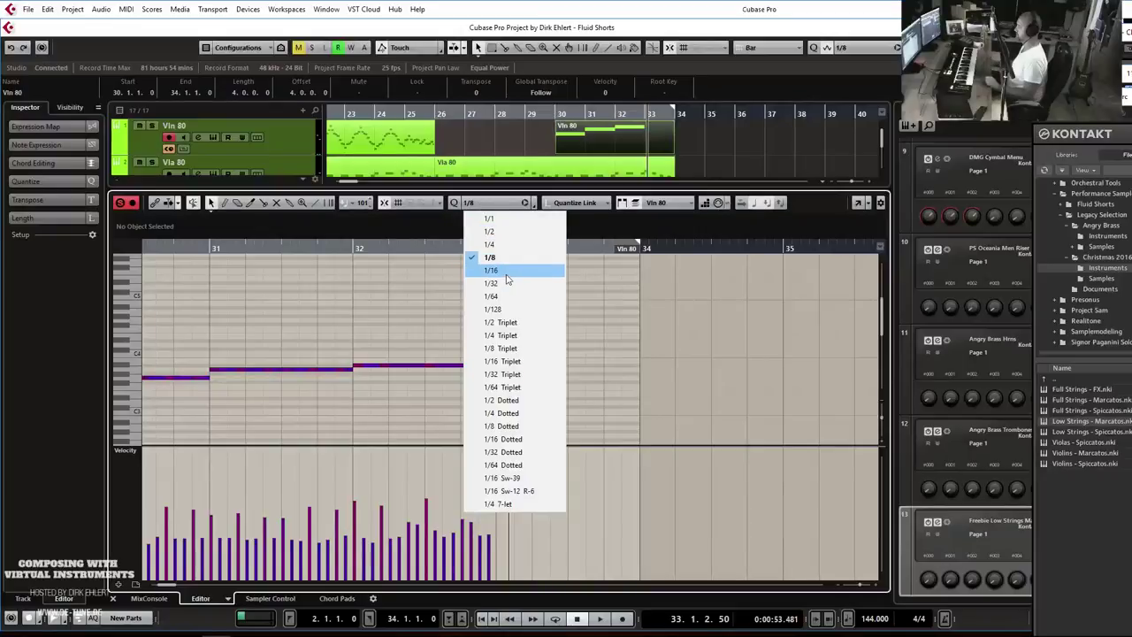
{"action": "left_click", "coordinate": [517, 269]}
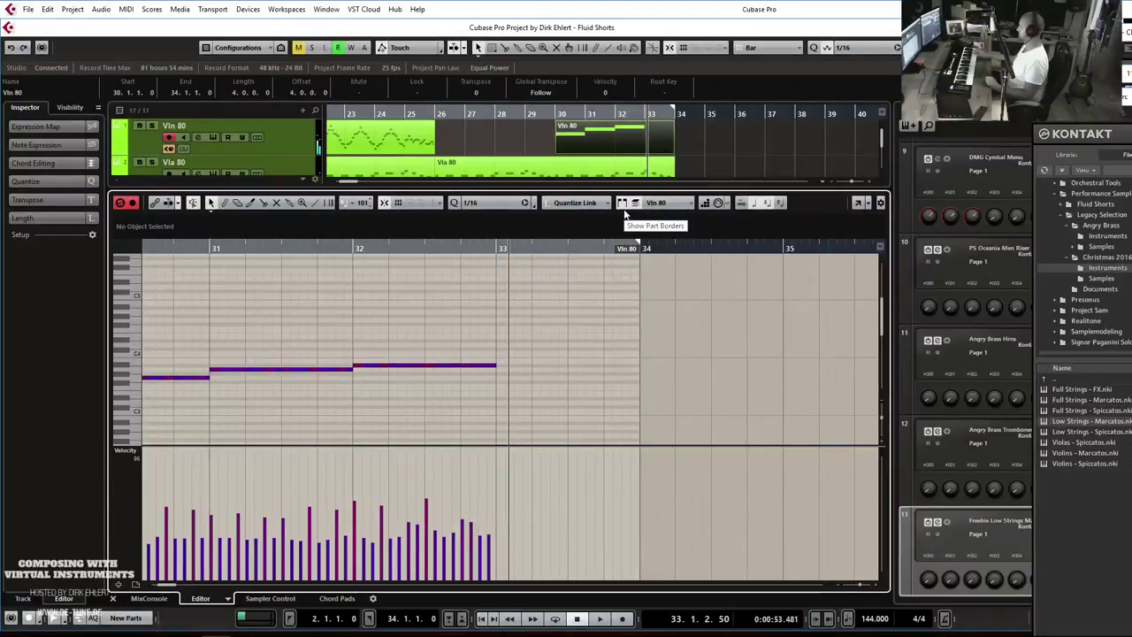
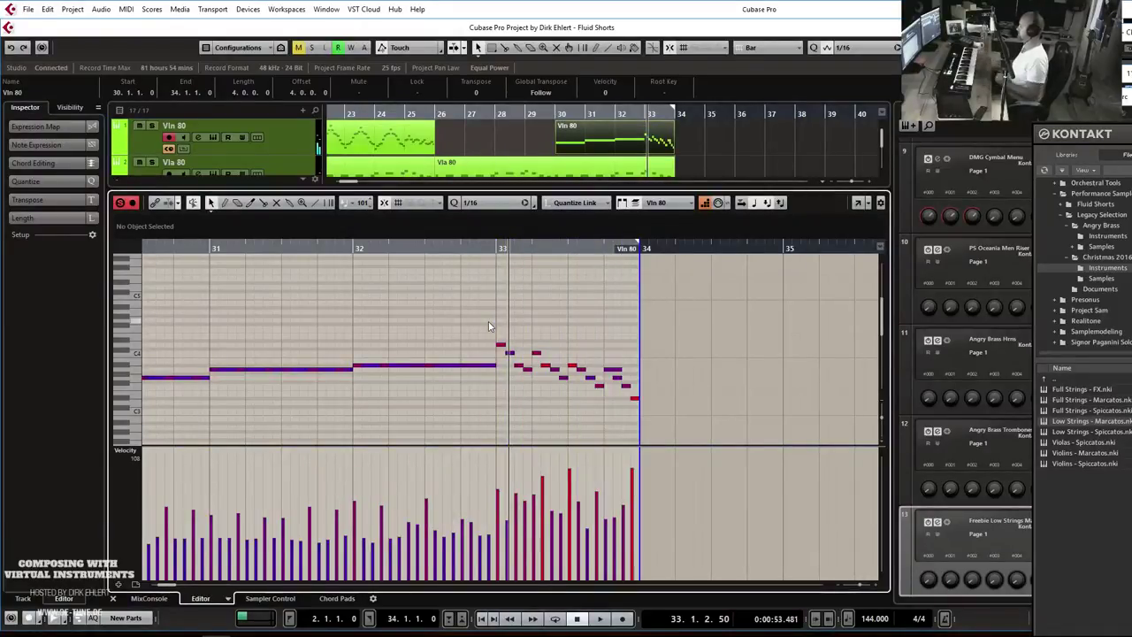
Raise the velocities of the closing notes of the bar-33 violin run, one to 89
{"action": "left_click", "coordinate": [614, 379]}
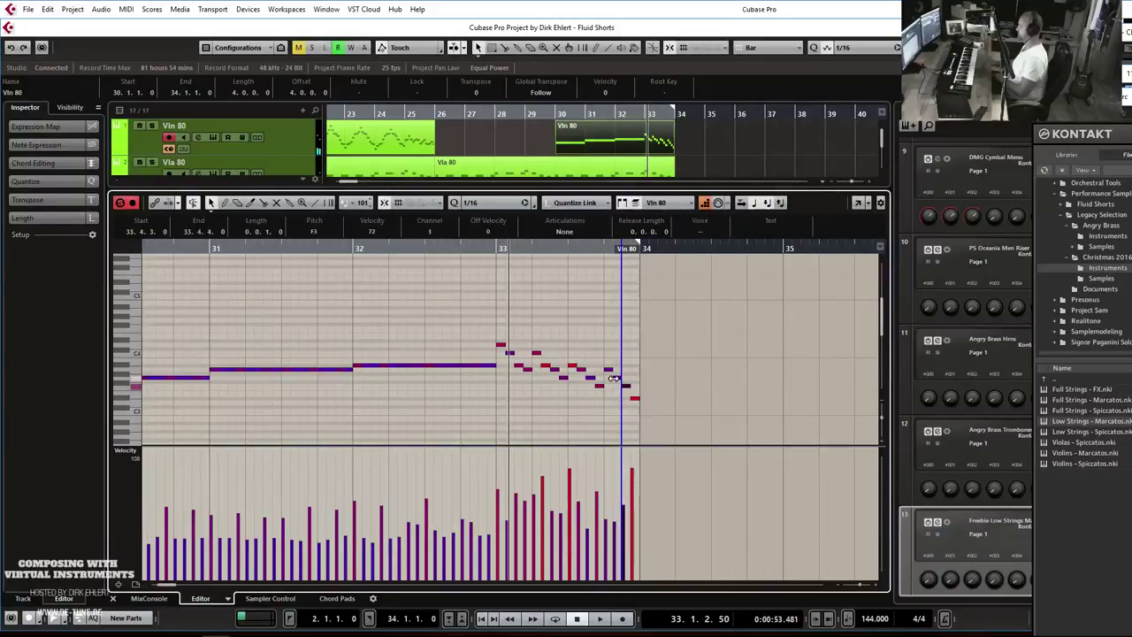
{"action": "left_click", "coordinate": [583, 486]}
{"action": "left_click", "coordinate": [605, 484]}
{"action": "left_click", "coordinate": [624, 485]}
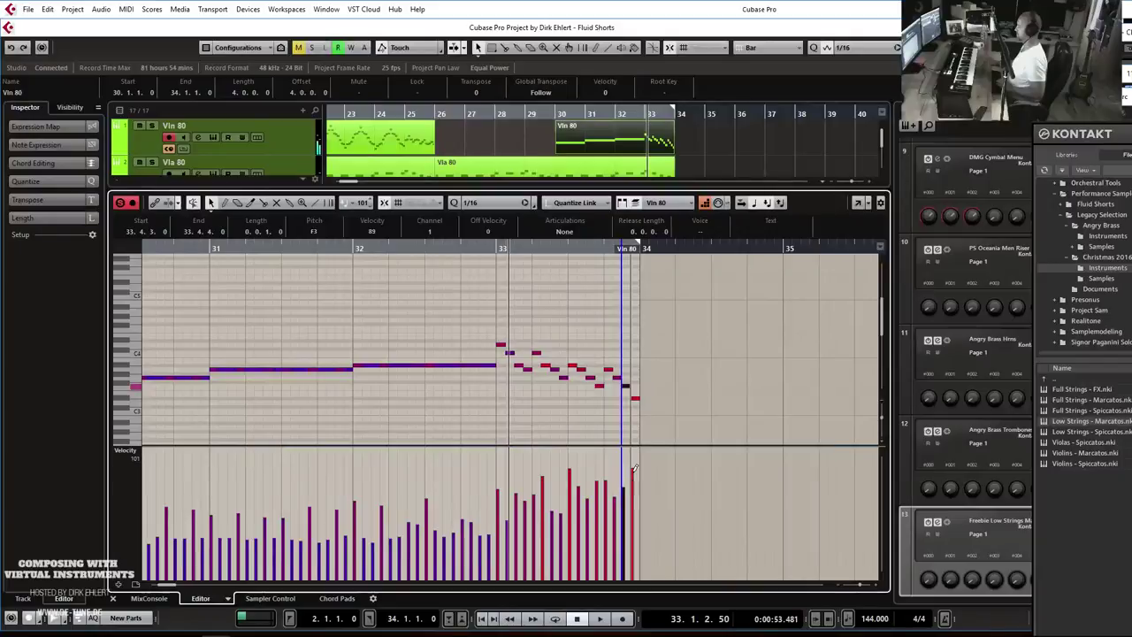
{"action": "left_click", "coordinate": [634, 467]}
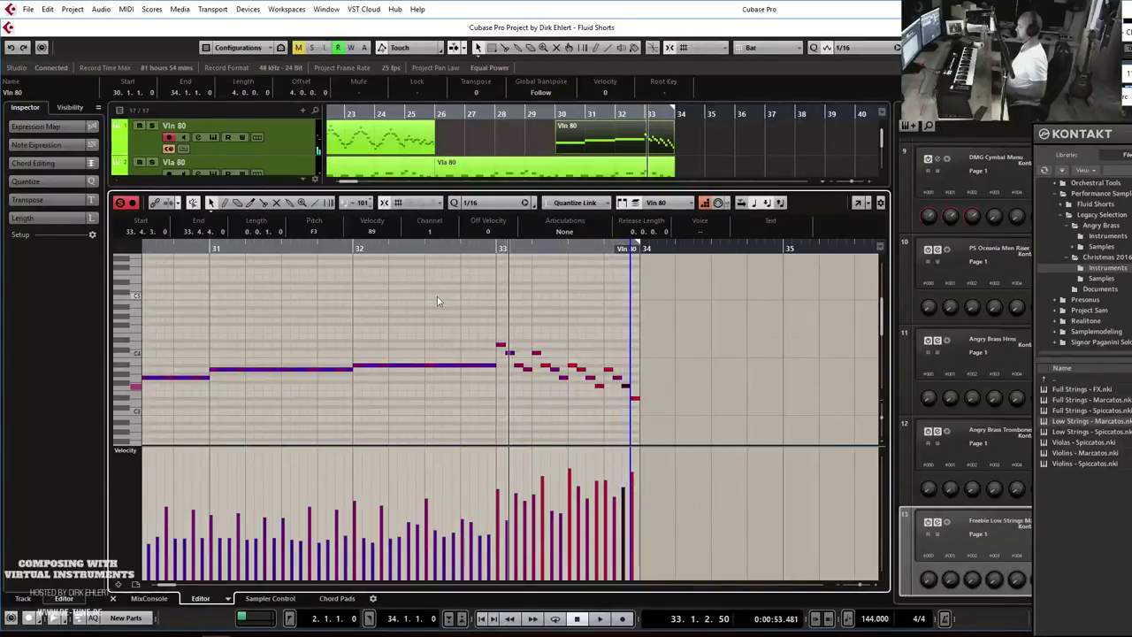
Close the Key Editor and play the violin ending back from bar 30
{"action": "key", "text": "Return"}
{"action": "left_click", "coordinate": [555, 114]}
{"action": "key", "text": "space"}
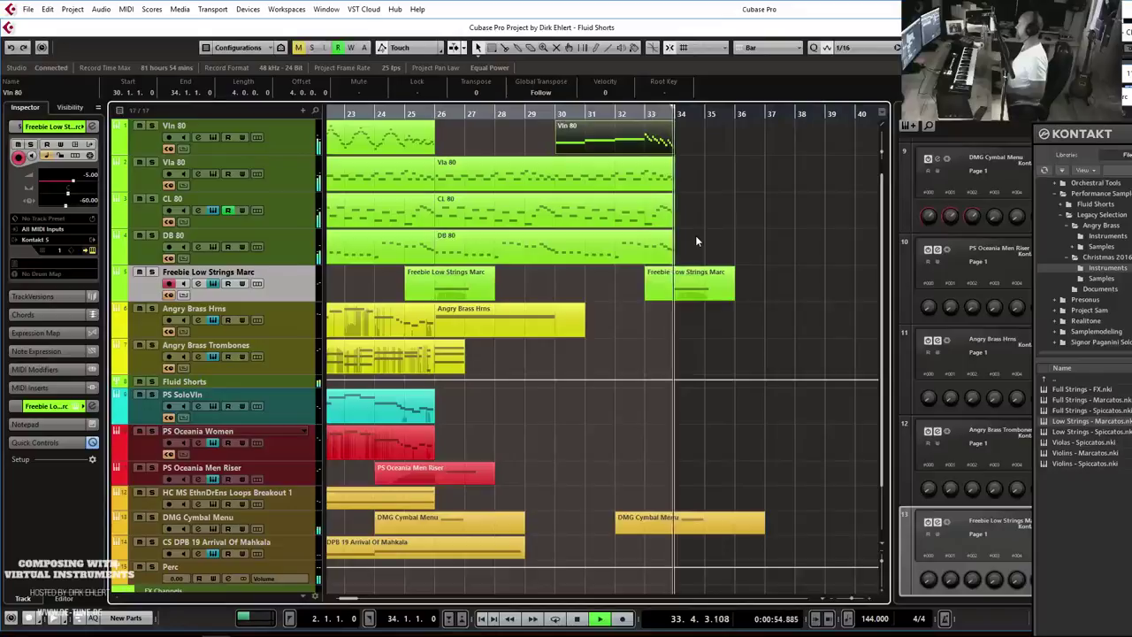
Review the arrangement, selecting the DMG Cymbal Menu and CS DPB 19 Arrival Of Mahkala tracks
{"action": "key", "text": "h"}
{"action": "key", "text": "g"}
{"action": "key", "text": "g"}
{"action": "key", "text": "g"}
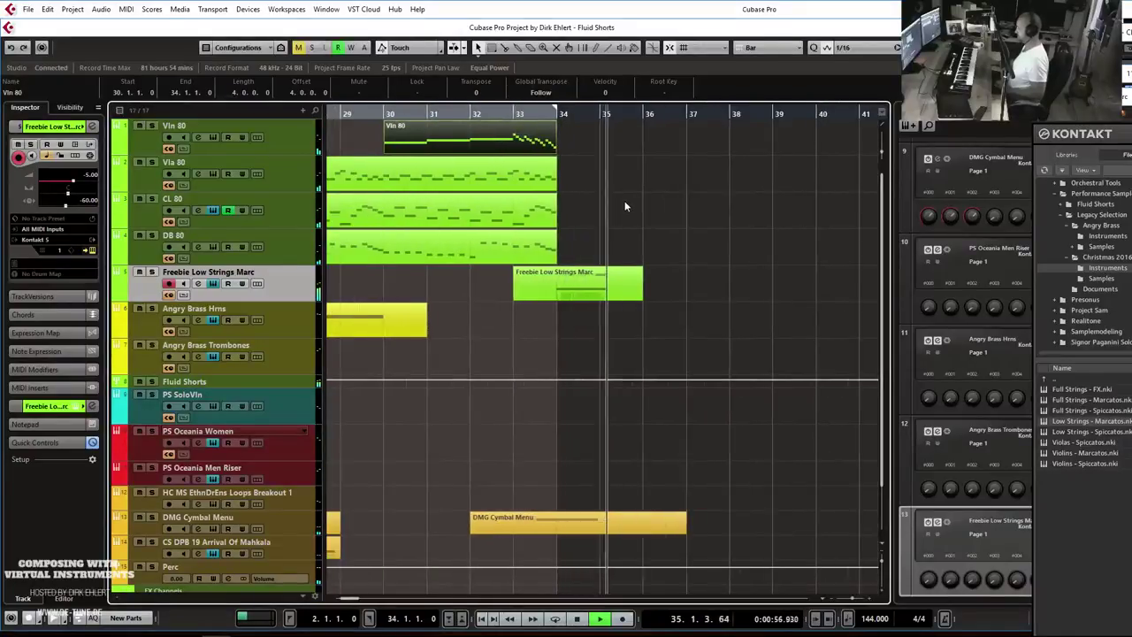
{"action": "scroll", "coordinate": [654, 261], "scroll_direction": "down", "scroll_amount": 2}
{"action": "scroll", "coordinate": [655, 261], "scroll_direction": "up", "scroll_amount": 2}
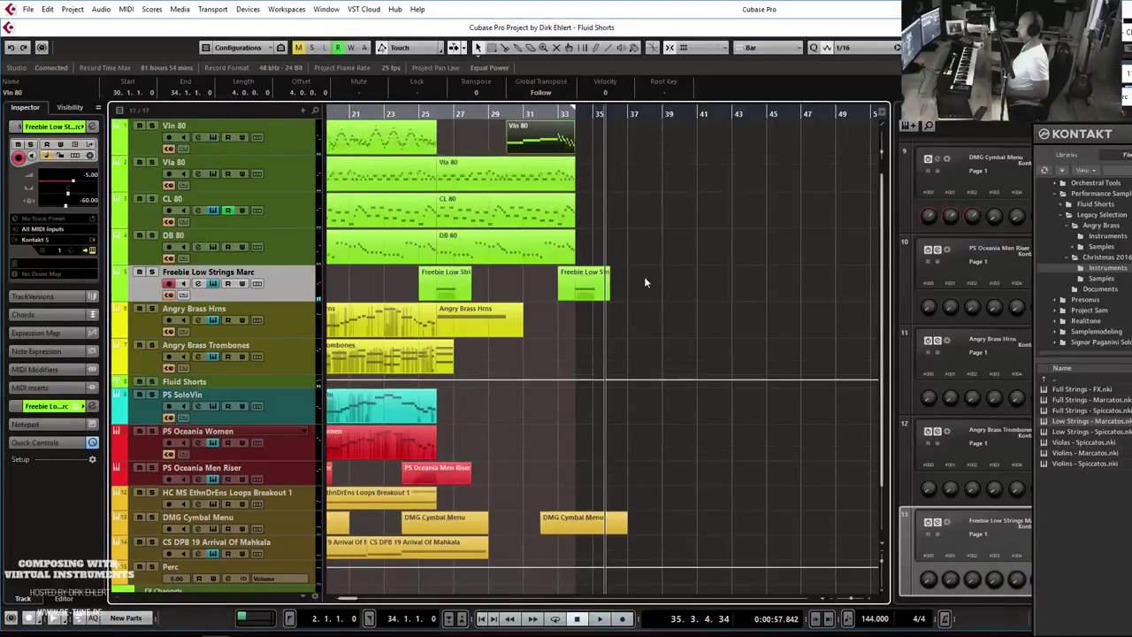
{"action": "left_click", "coordinate": [286, 521]}
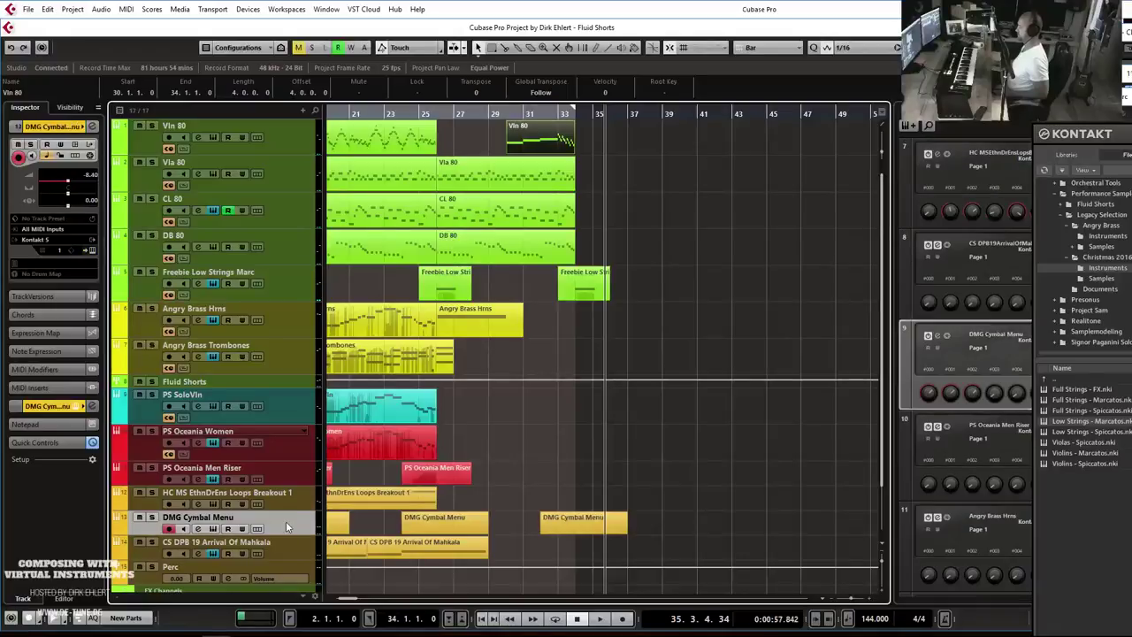
{"action": "left_click", "coordinate": [298, 541]}
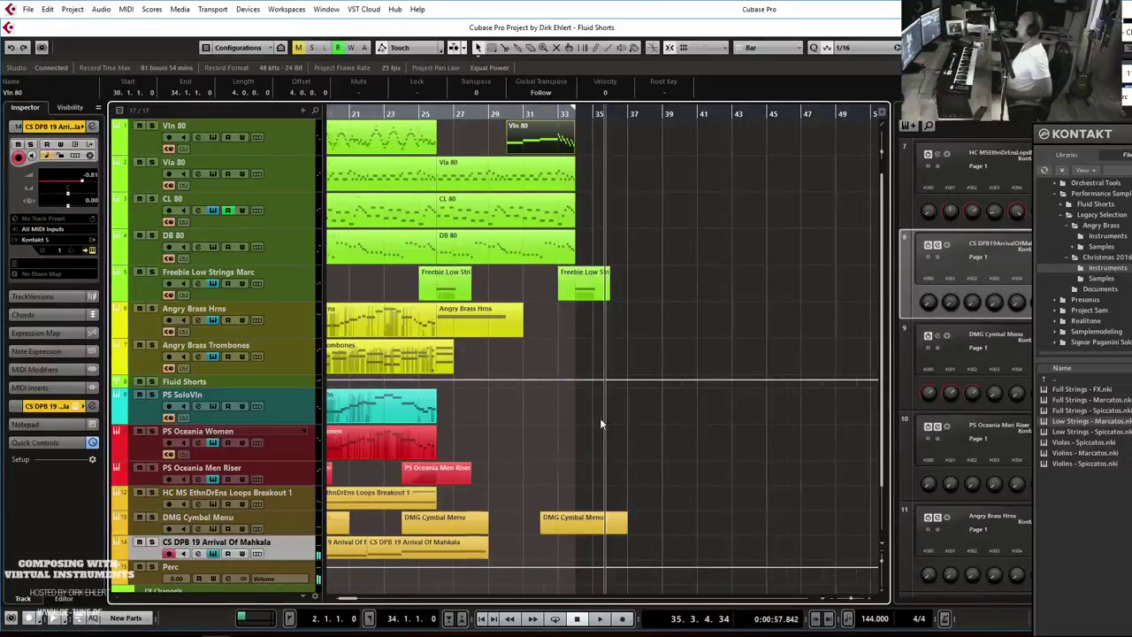
Return to the left locator and play the whole Fluid Shorts arrangement from the start
{"action": "scroll", "coordinate": [601, 423], "scroll_direction": "left", "scroll_amount": 3}
{"action": "scroll", "coordinate": [593, 395], "scroll_direction": "down", "scroll_amount": 2}
{"action": "key", "text": "KP_1"}
{"action": "key", "text": "space"}
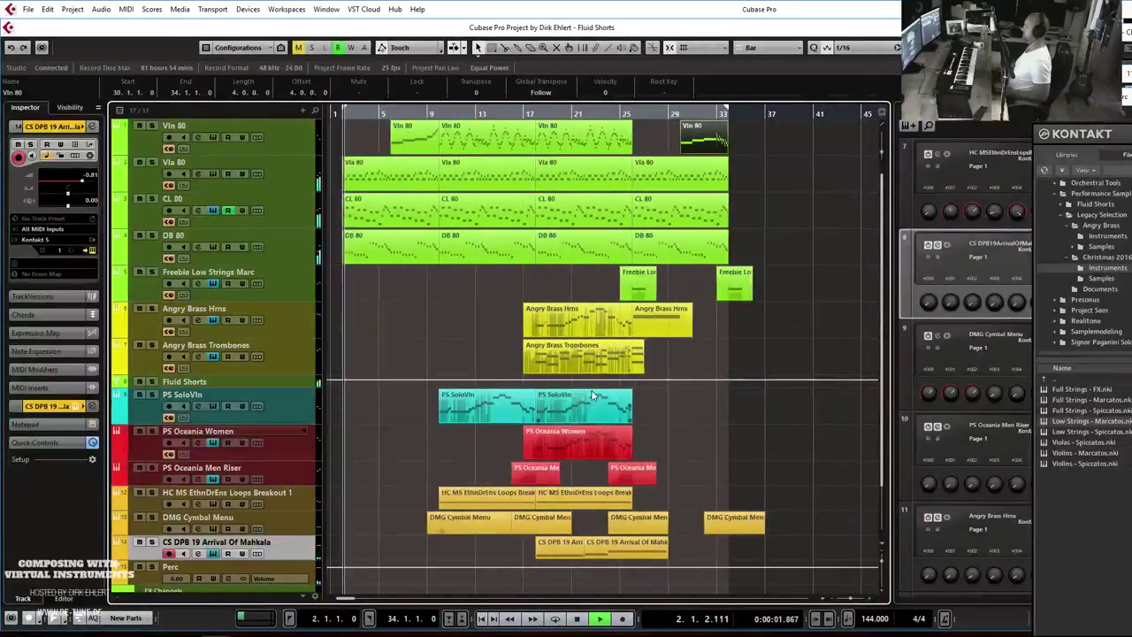
{"action": "scroll", "coordinate": [567, 354], "scroll_direction": "down", "scroll_amount": 3}
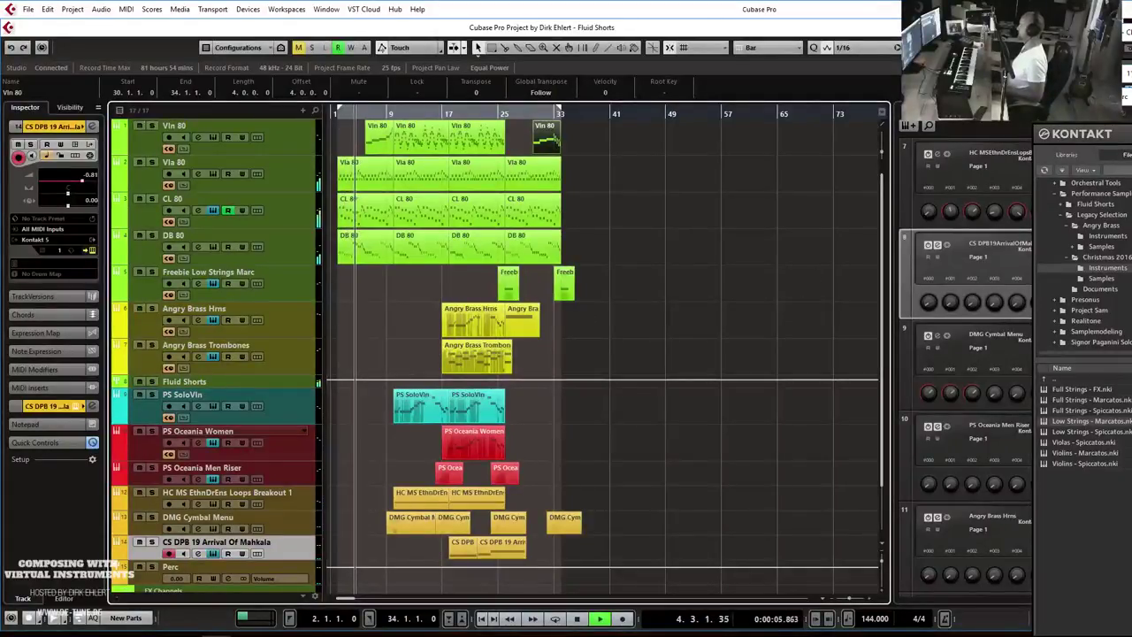
Insert a Steinberg Maximizer on Stereo Out, set to Modern with Optimize around 44.5 %
{"action": "key", "text": "F3"}
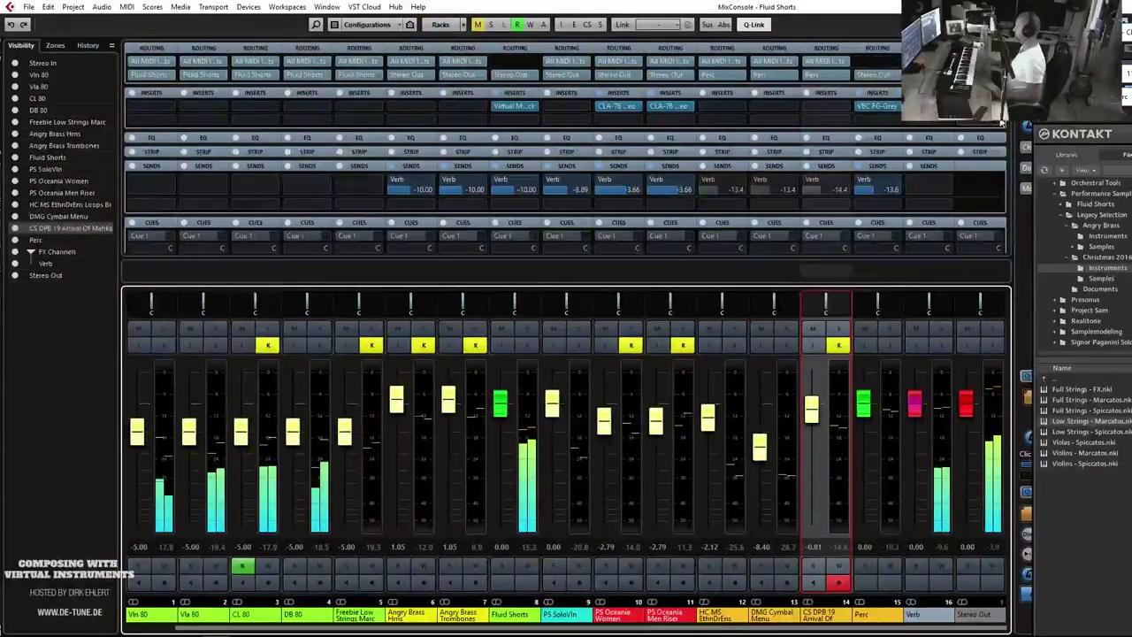
{"action": "left_click", "coordinate": [1000, 108]}
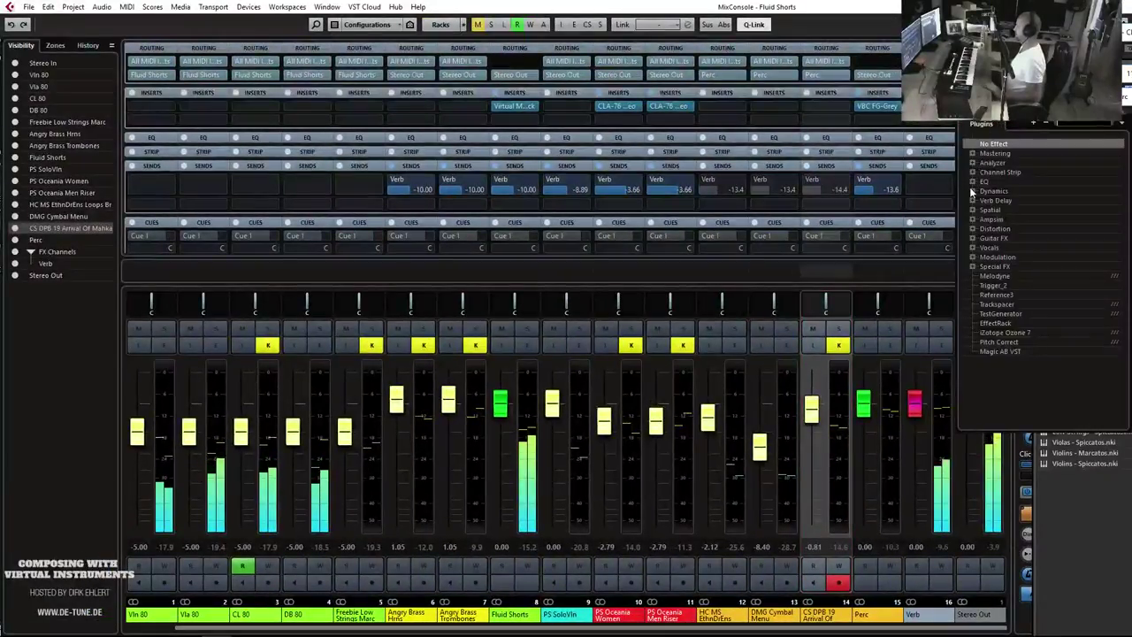
{"action": "left_click", "coordinate": [970, 188]}
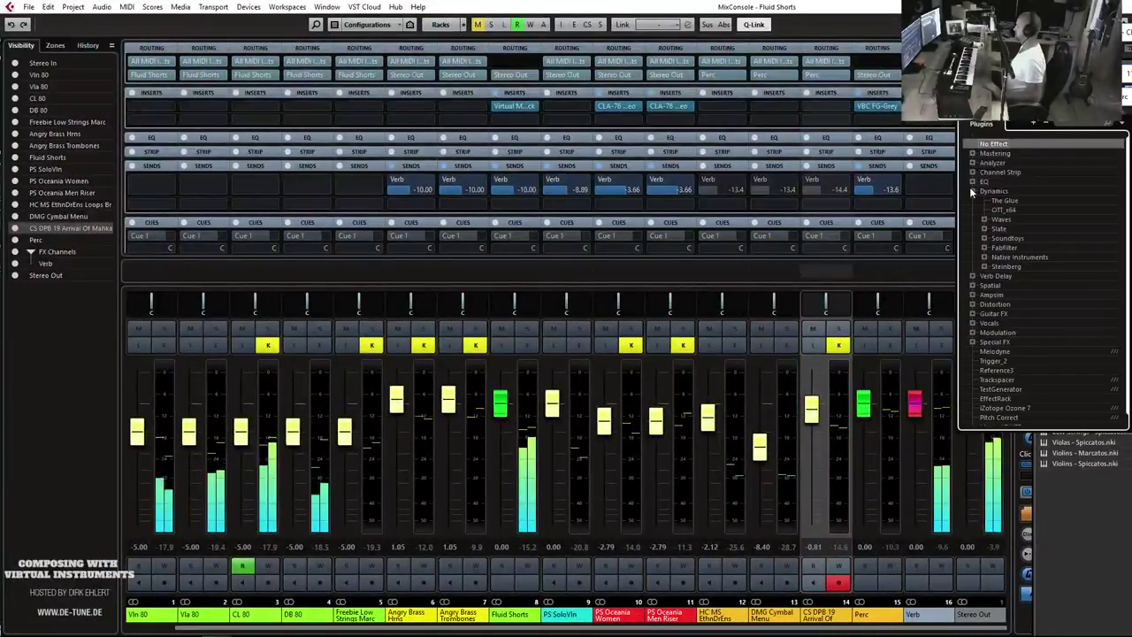
{"action": "left_click", "coordinate": [985, 267]}
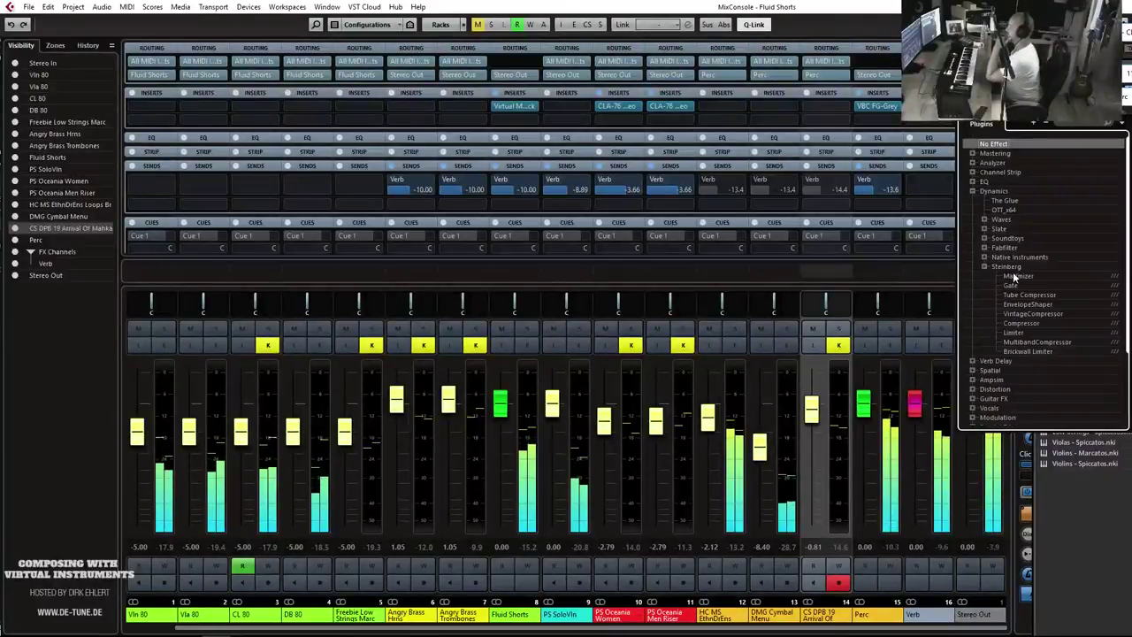
{"action": "left_click", "coordinate": [1028, 276]}
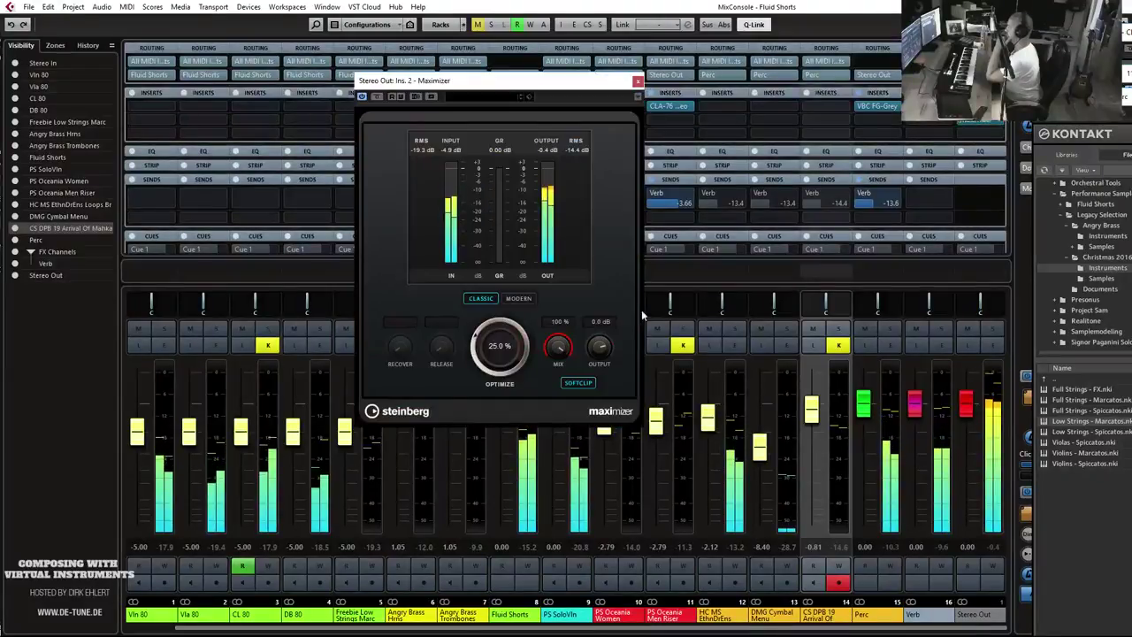
{"action": "left_click", "coordinate": [513, 298]}
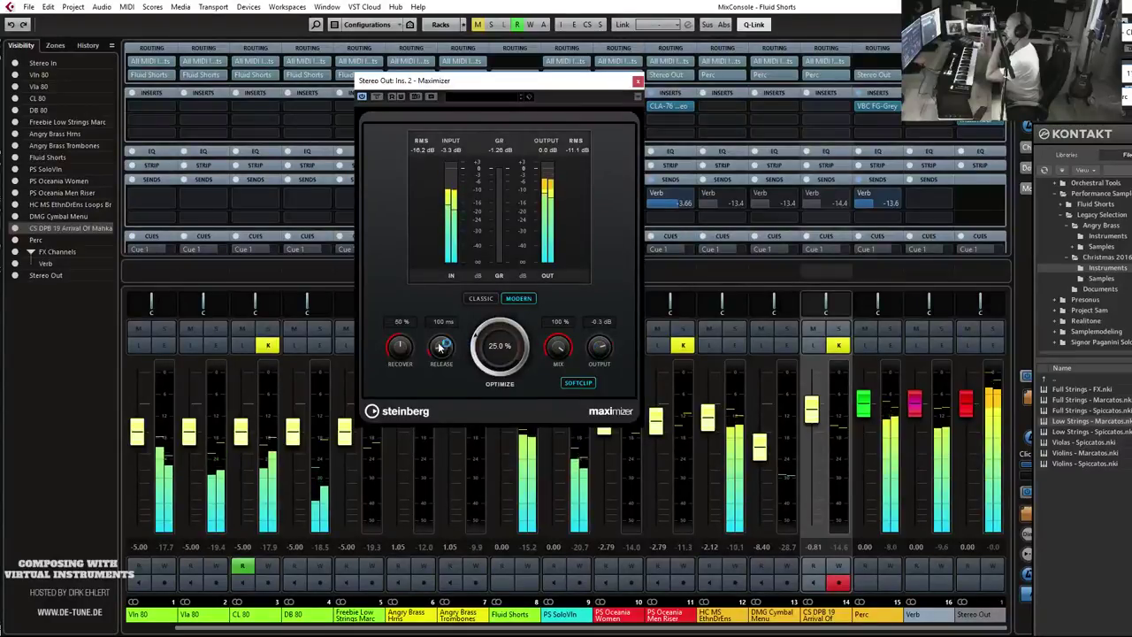
{"action": "left_click_drag", "start_coordinate": [480, 323], "coordinate": [477, 323]}
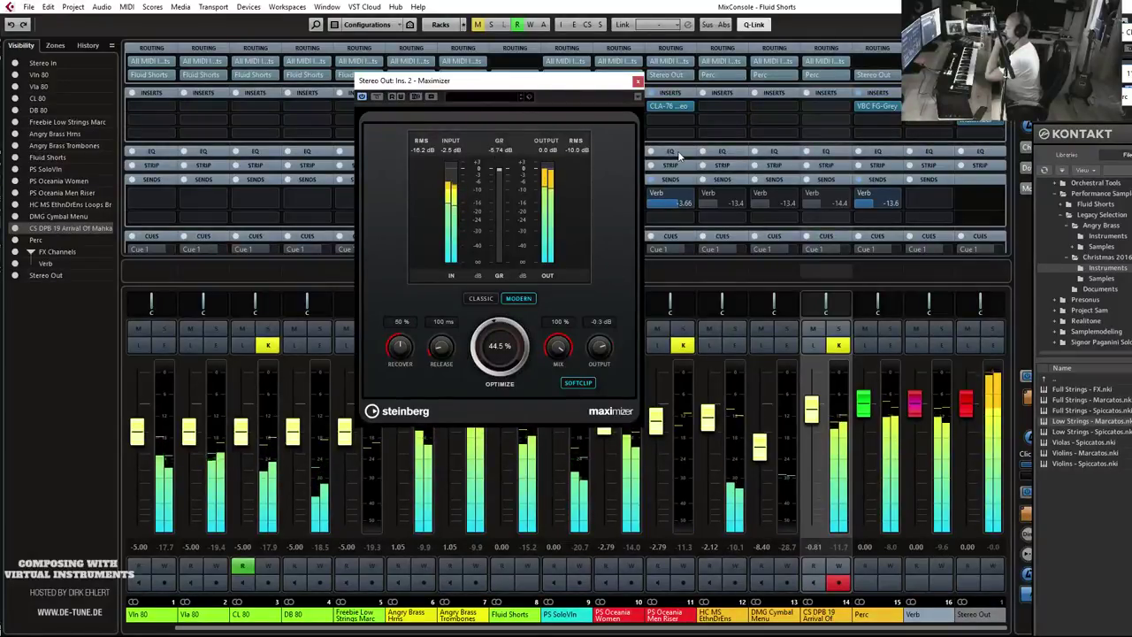
{"action": "left_click", "coordinate": [638, 82]}
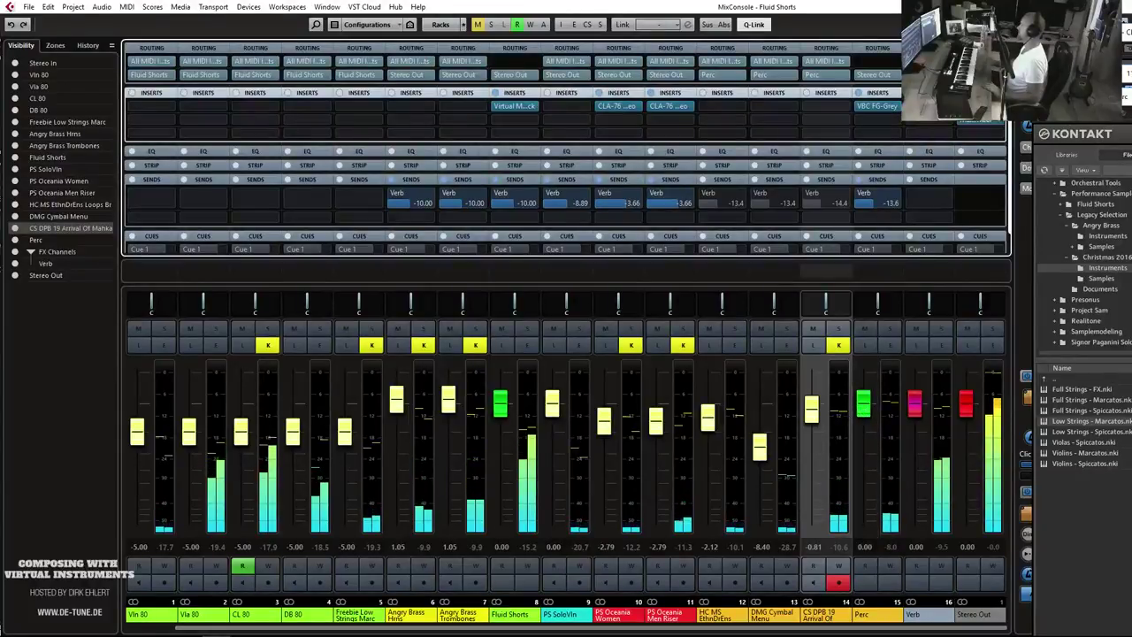
Stop playback and shorten the held bar-26 Angry Brass Hrns note to end at 26.4.4.83
{"action": "key", "text": "F3"}
{"action": "key", "text": "space"}
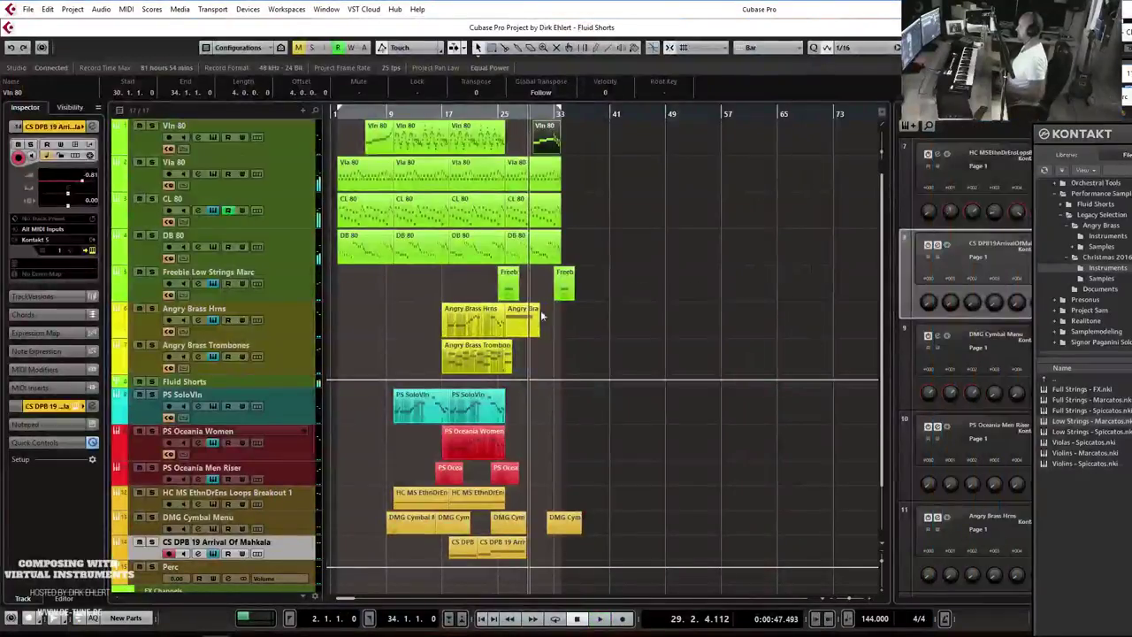
{"action": "double_click", "coordinate": [539, 316]}
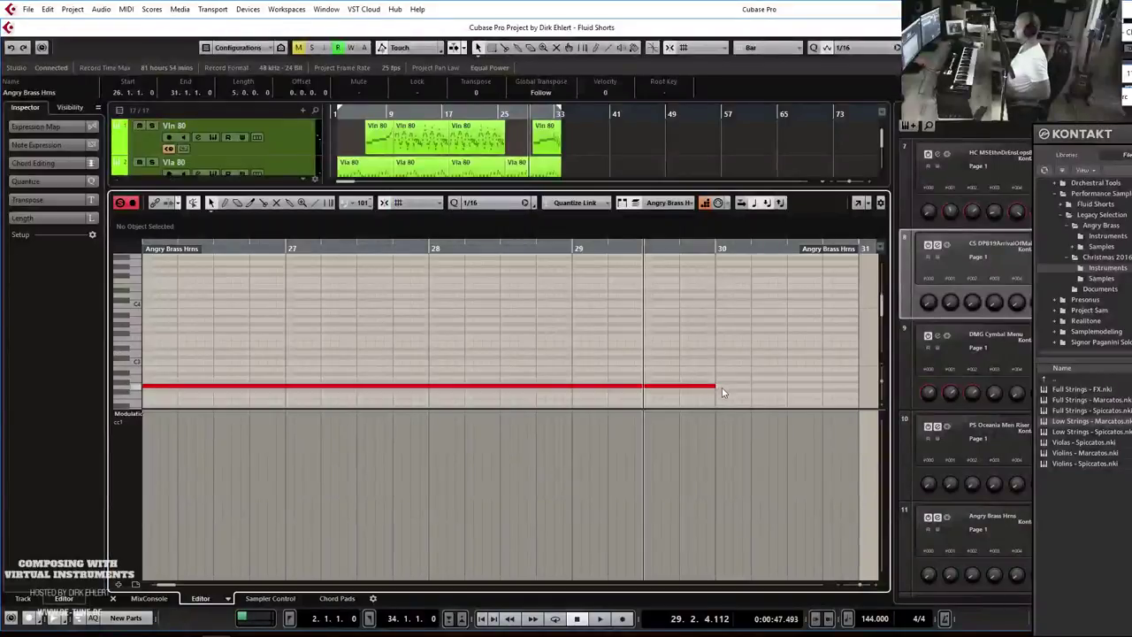
{"action": "left_click_drag", "start_coordinate": [715, 387], "coordinate": [593, 392]}
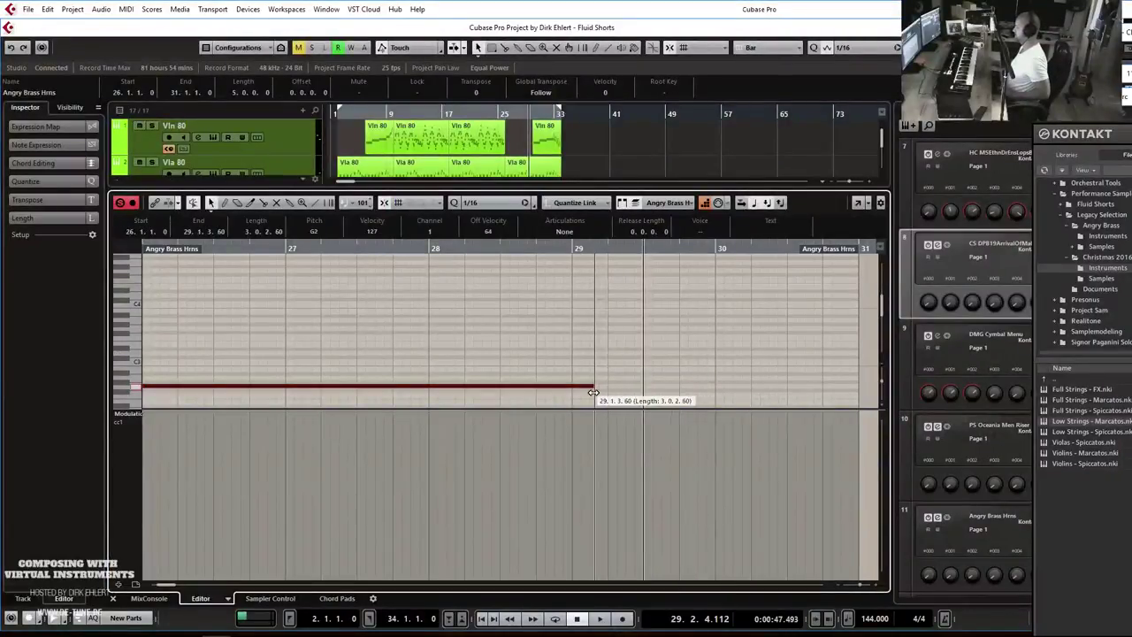
{"action": "key", "text": "ctrl+e"}
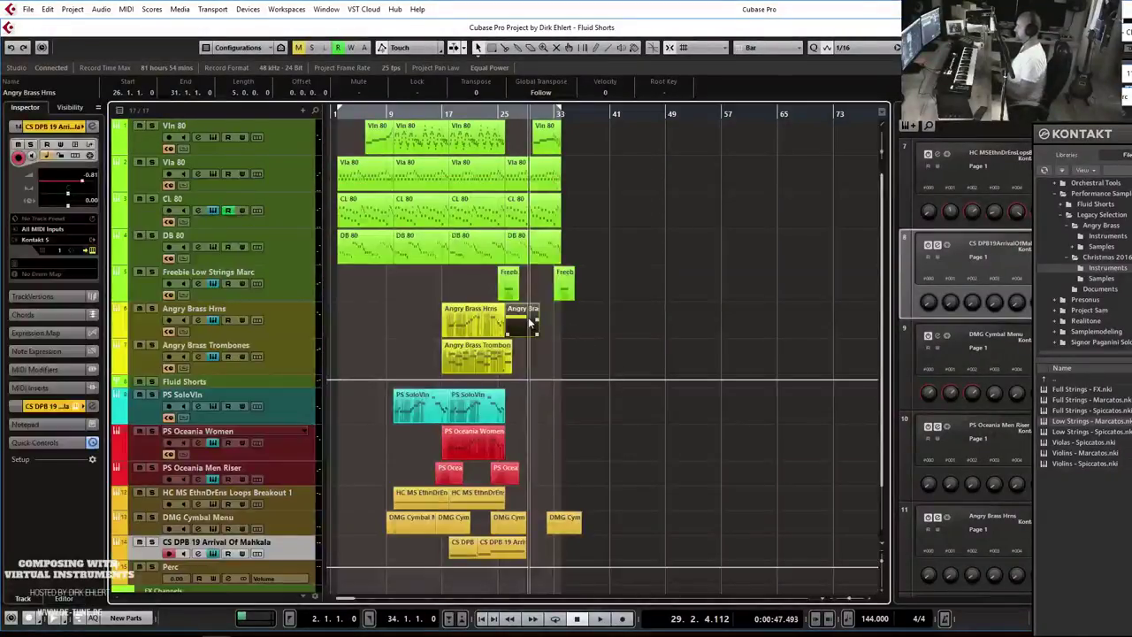
{"action": "double_click", "coordinate": [528, 318]}
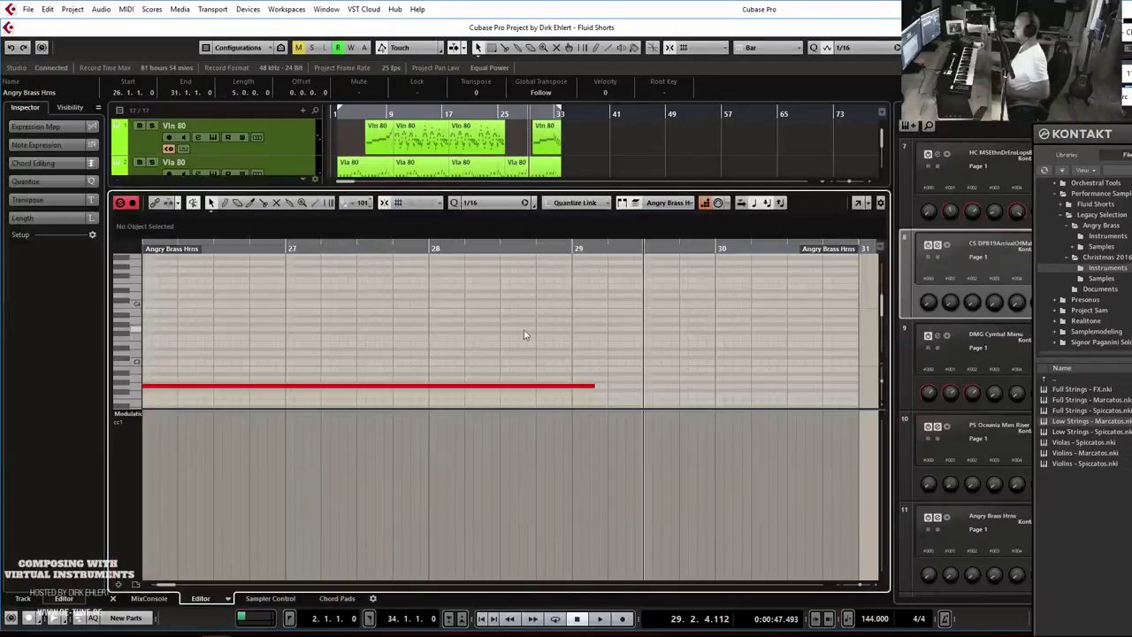
{"action": "left_click_drag", "start_coordinate": [594, 387], "coordinate": [291, 402]}
{"action": "key", "text": "ctrl+e"}
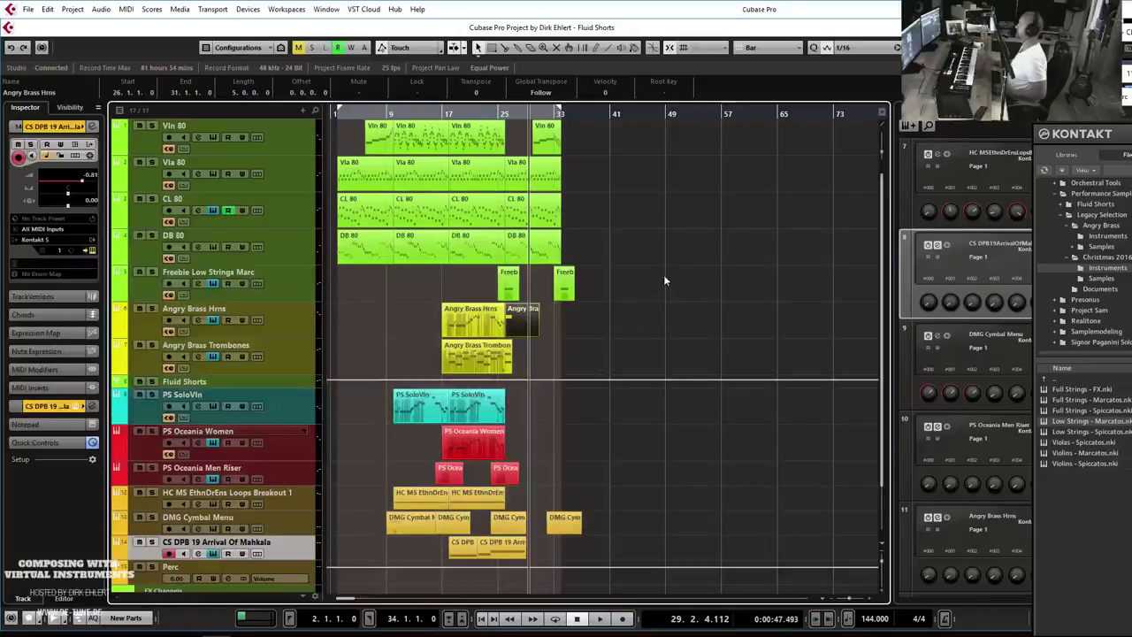
{"action": "key", "text": "g"}
{"action": "scroll", "coordinate": [528, 387], "scroll_direction": "down", "scroll_amount": 2}
{"action": "left_click", "coordinate": [246, 436]}
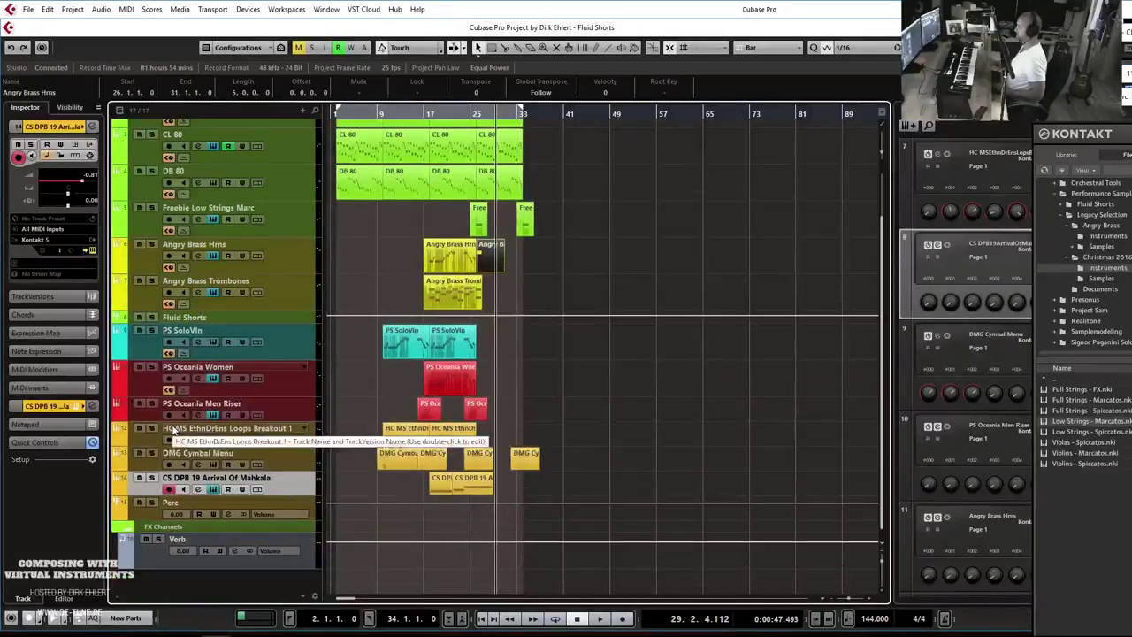
{"action": "left_click", "coordinate": [81, 182], "text": "ctrl"}
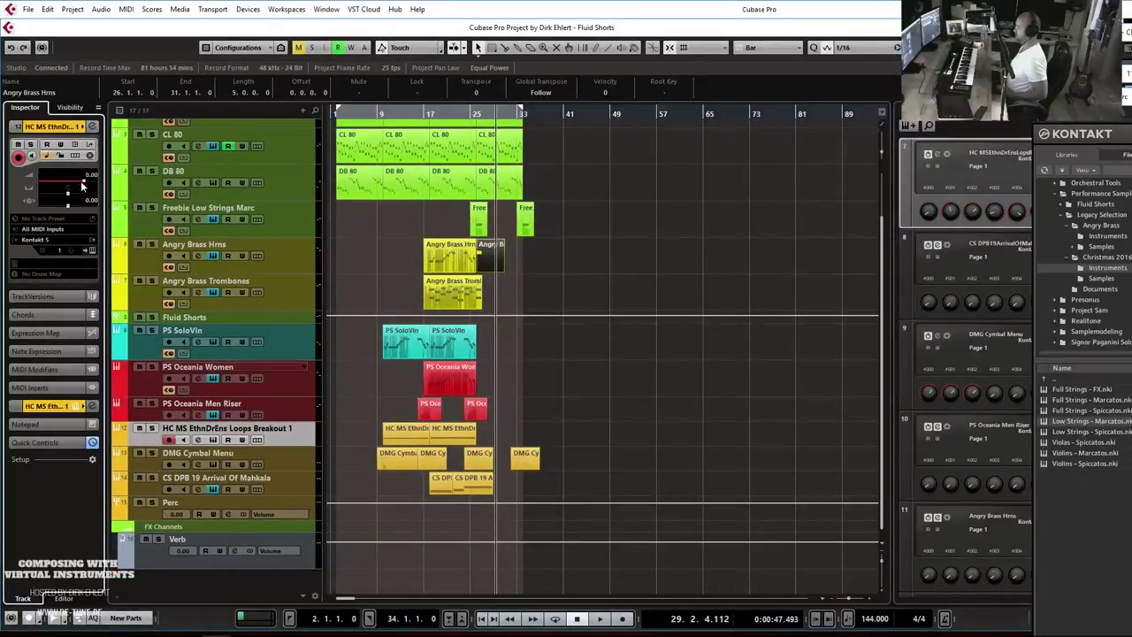
{"action": "left_click", "coordinate": [378, 114]}
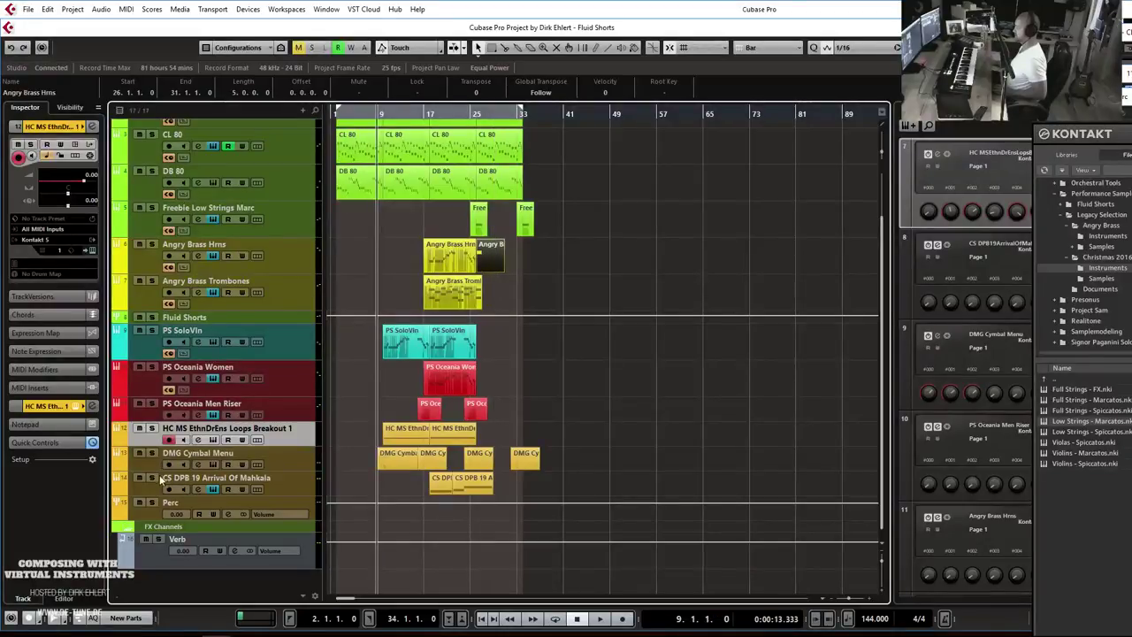
{"action": "left_click", "coordinate": [152, 503]}
{"action": "key", "text": "space"}
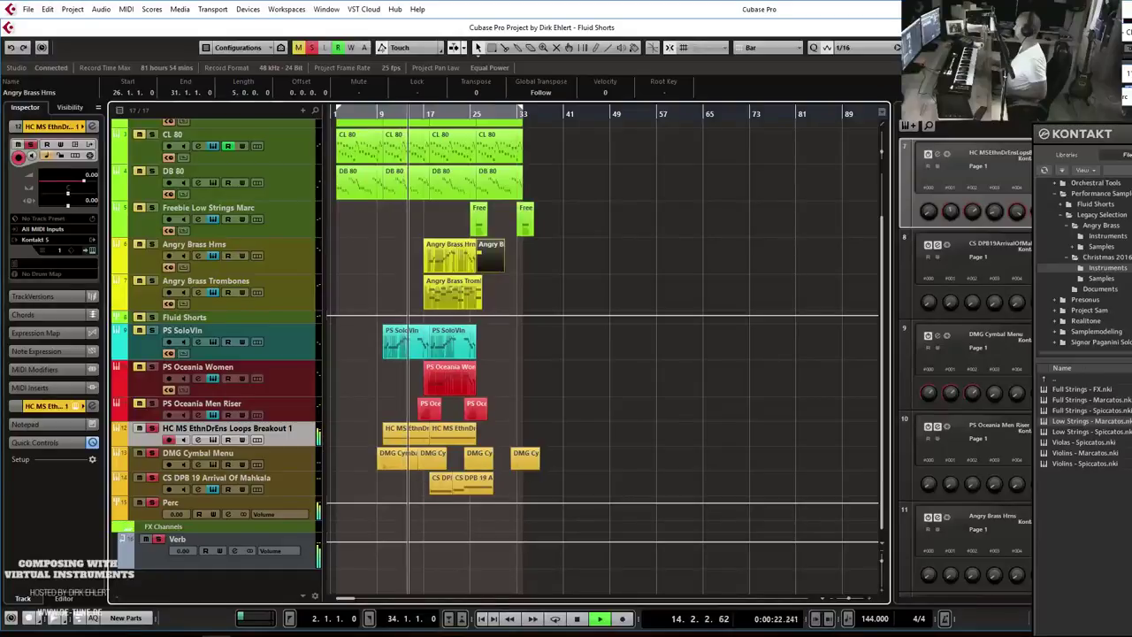
{"action": "key", "text": "ctrl+w"}
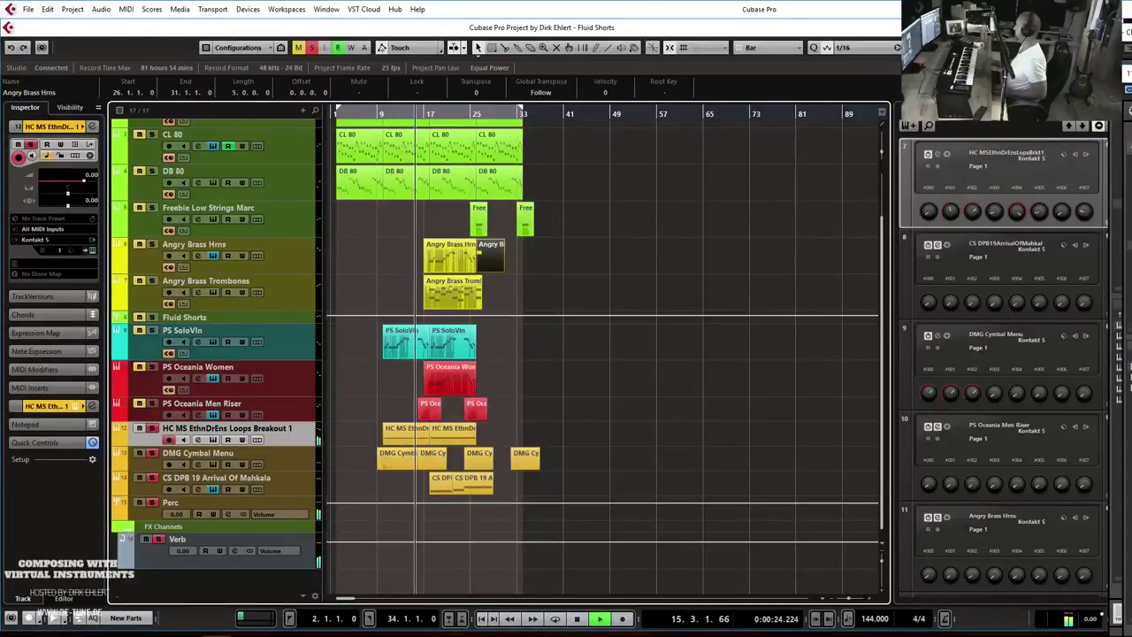
{"action": "key", "text": "space"}
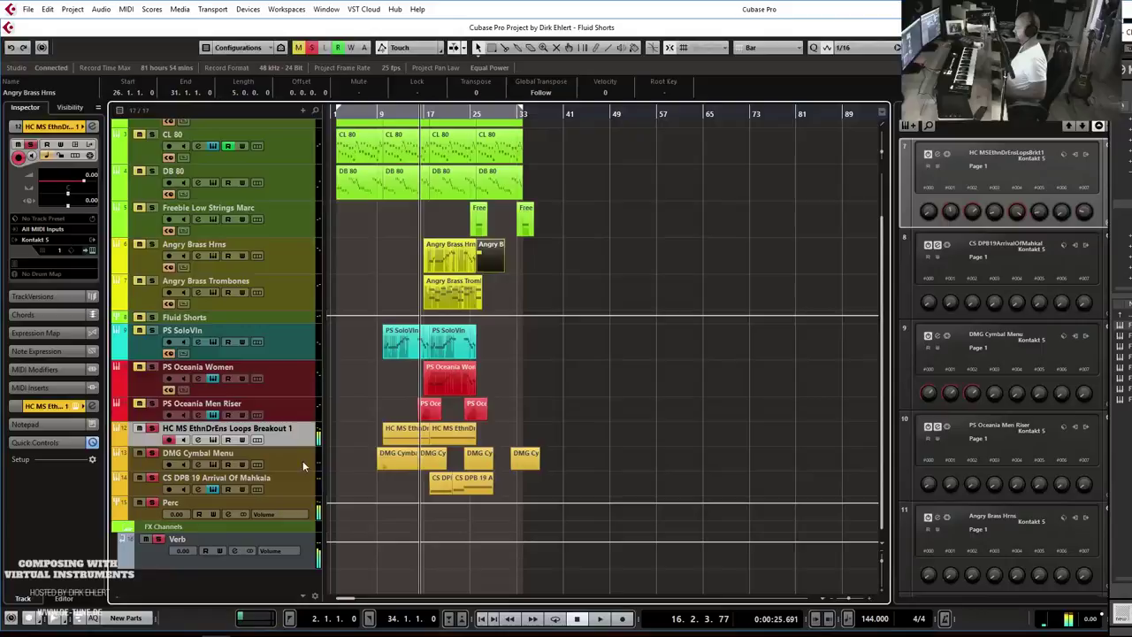
{"action": "left_click", "coordinate": [92, 248]}
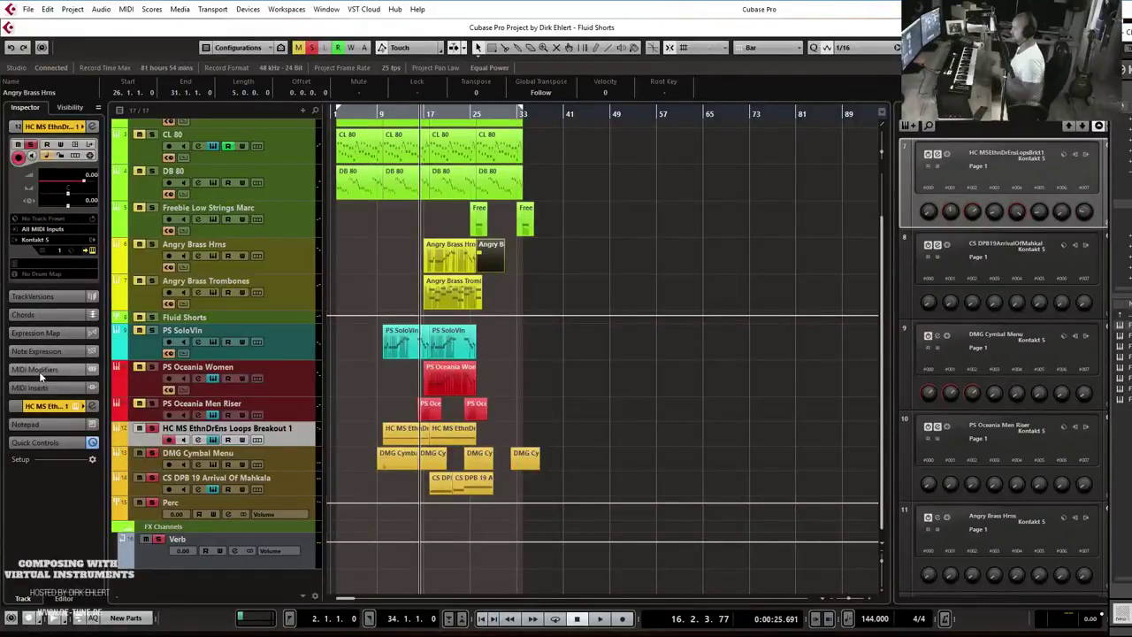
Insert FabFilter Pro-Q 2 in the first Audio Insert slot of the HC MS EthnDrEns track
{"action": "left_click", "coordinate": [39, 402]}
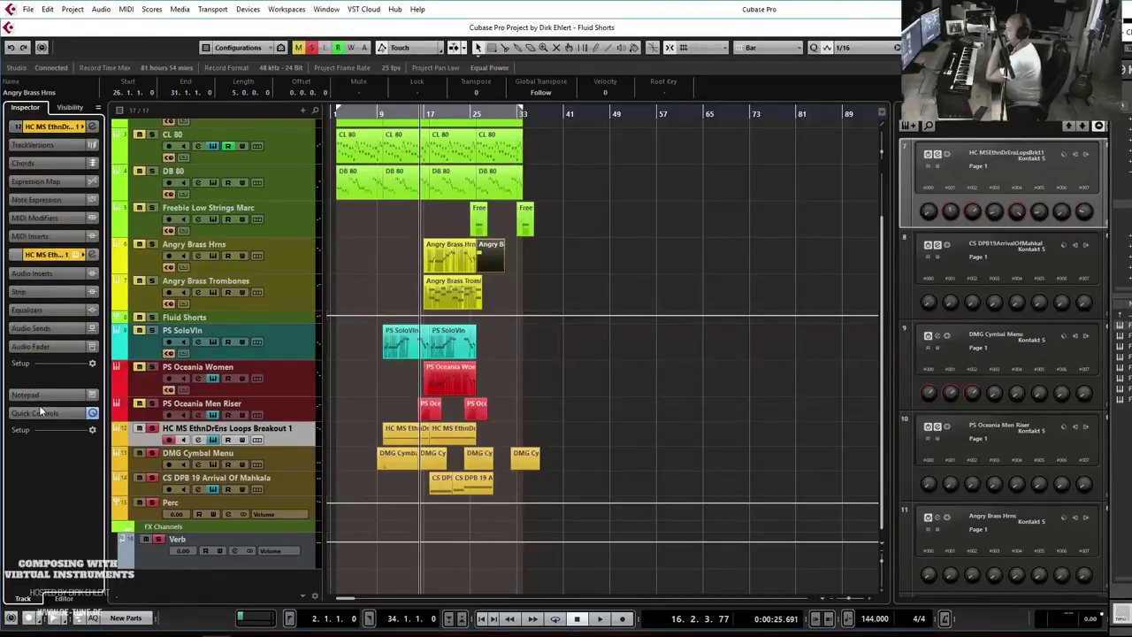
{"action": "left_click", "coordinate": [71, 274]}
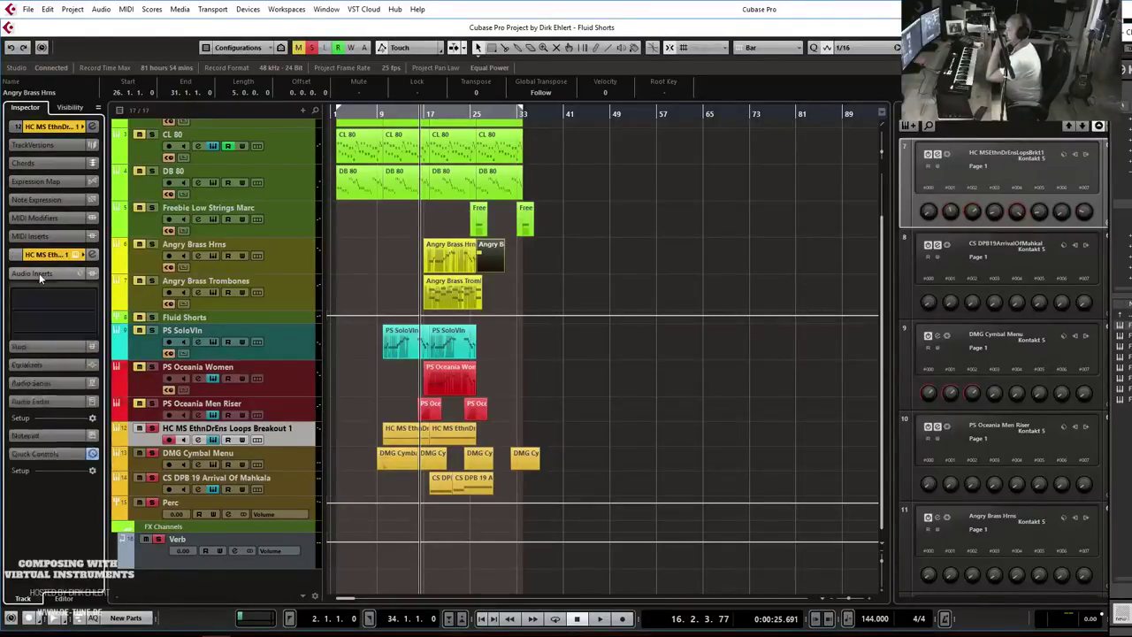
{"action": "left_click", "coordinate": [88, 297]}
{"action": "left_click", "coordinate": [28, 356]}
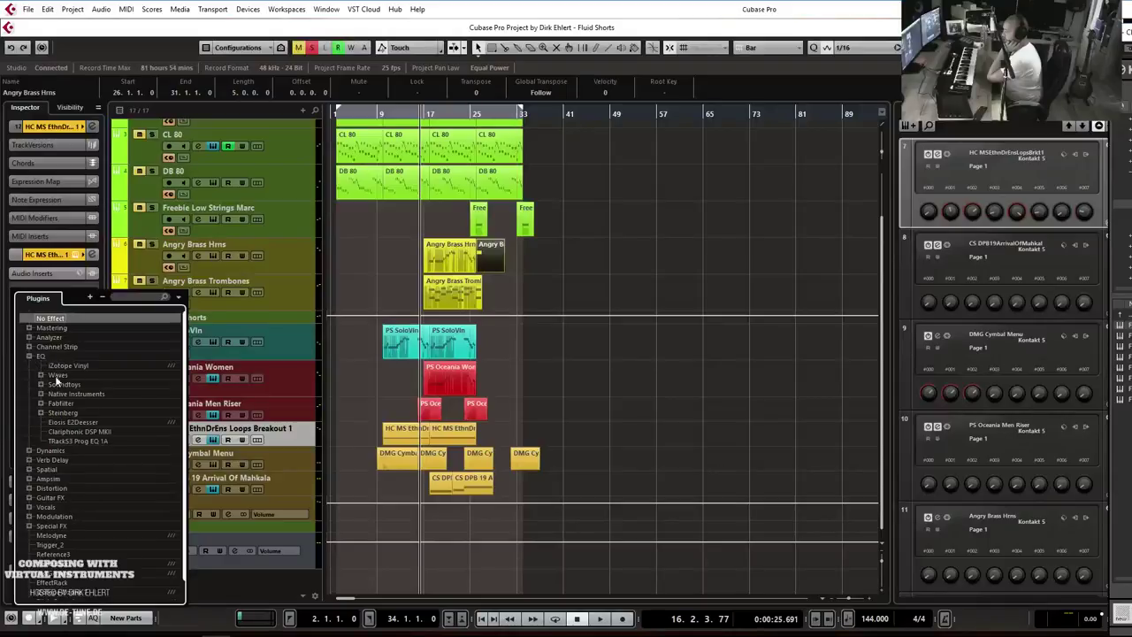
{"action": "left_click", "coordinate": [41, 403]}
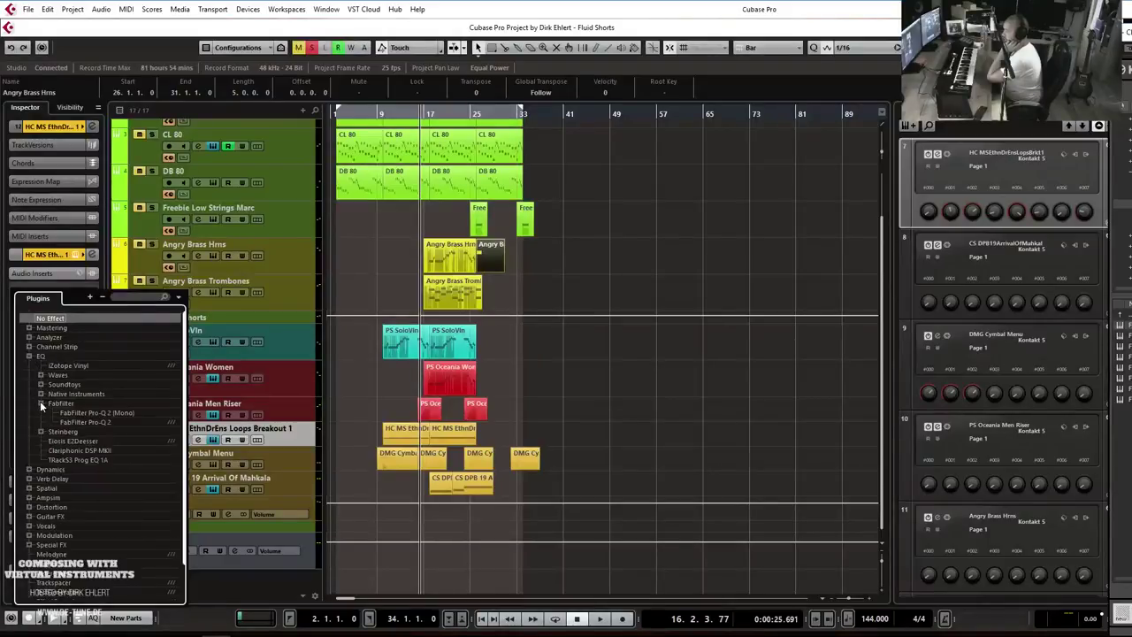
{"action": "left_click", "coordinate": [87, 422]}
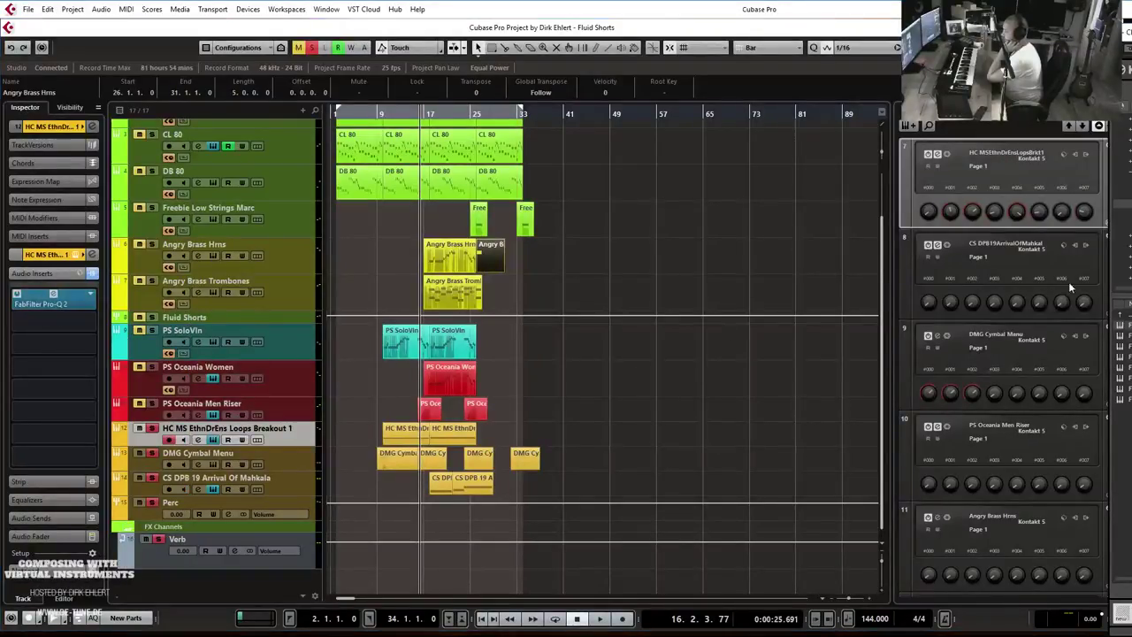
Add a 48 dB/oct Low Cut band in Pro-Q 2 and raise its frequency
{"action": "left_click_drag", "start_coordinate": [1131, 39], "coordinate": [213, 55]}
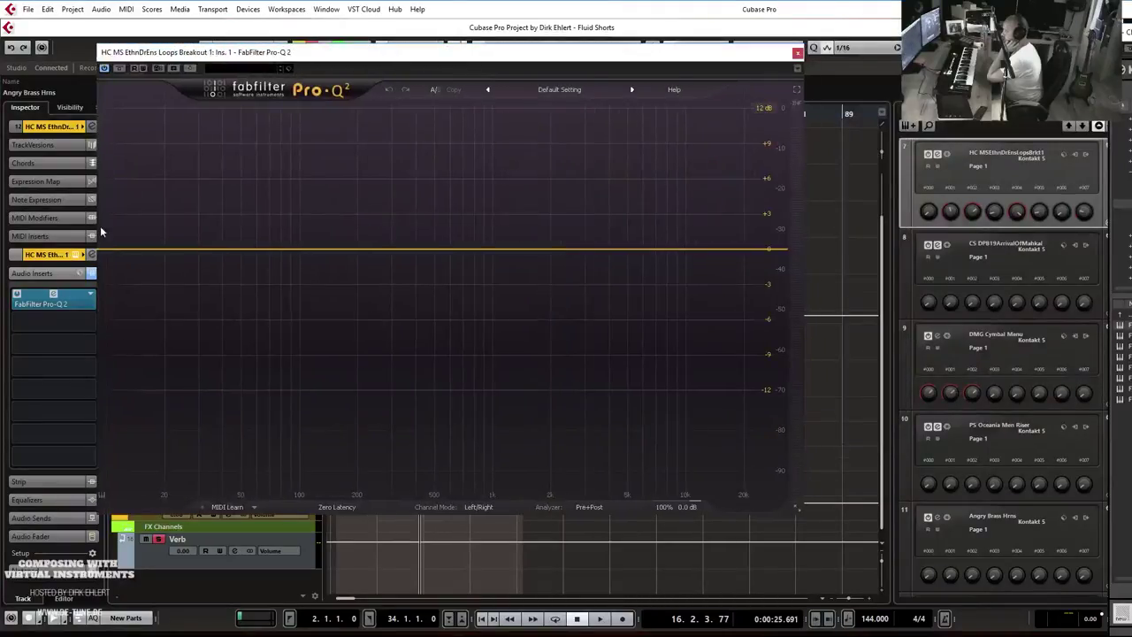
{"action": "double_click", "coordinate": [103, 252]}
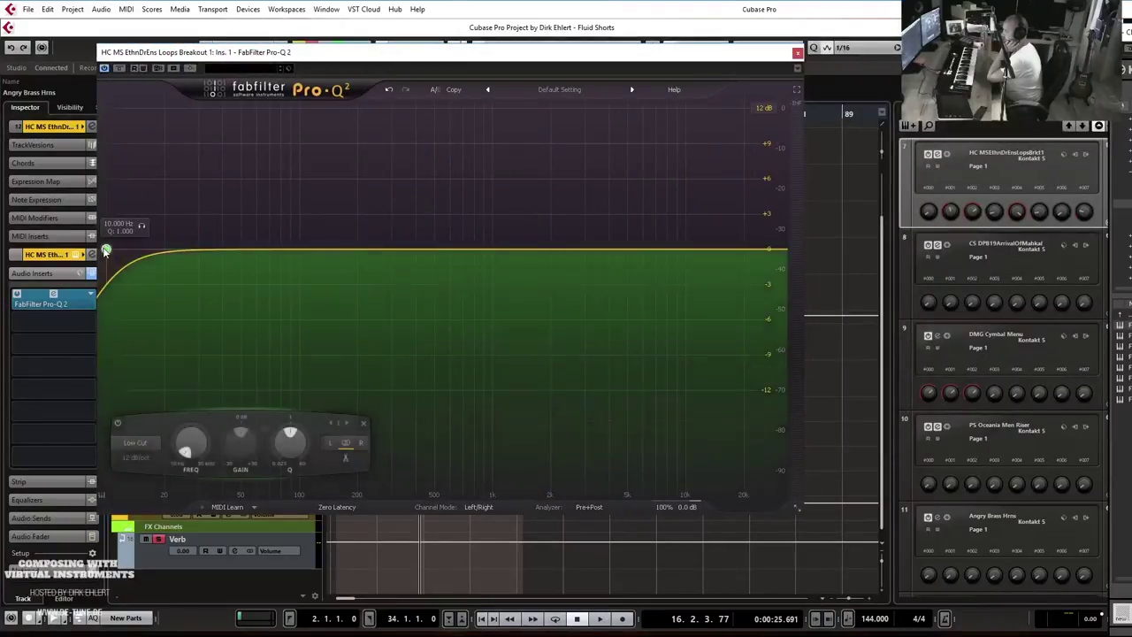
{"action": "left_click", "coordinate": [135, 457]}
{"action": "left_click", "coordinate": [151, 551]}
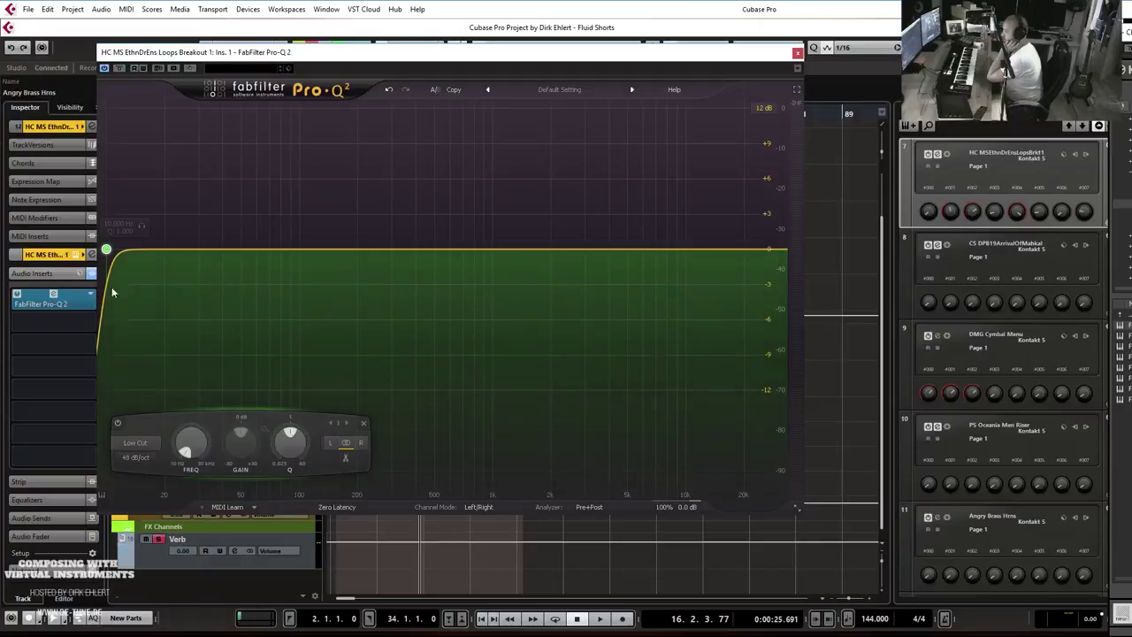
{"action": "left_click_drag", "start_coordinate": [108, 254], "coordinate": [198, 258]}
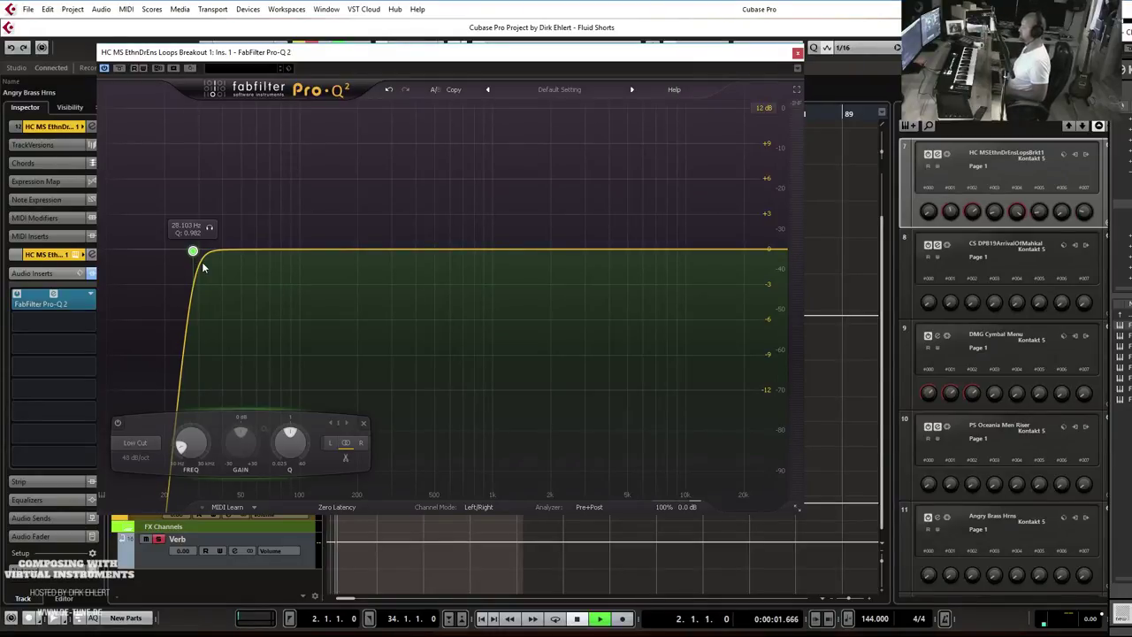
Fine-tune the low cut to about 34 Hz and add a 1.76 dB bell dip near 88 Hz
{"action": "left_click_drag", "start_coordinate": [254, 56], "coordinate": [740, 77]}
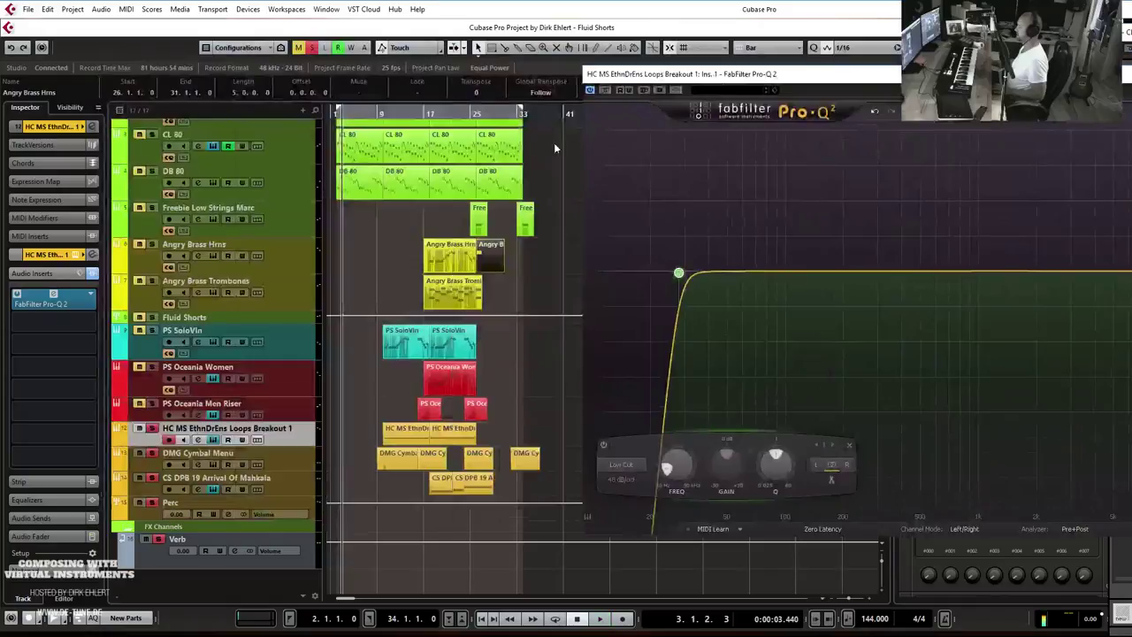
{"action": "left_click_drag", "start_coordinate": [411, 116], "coordinate": [377, 116]}
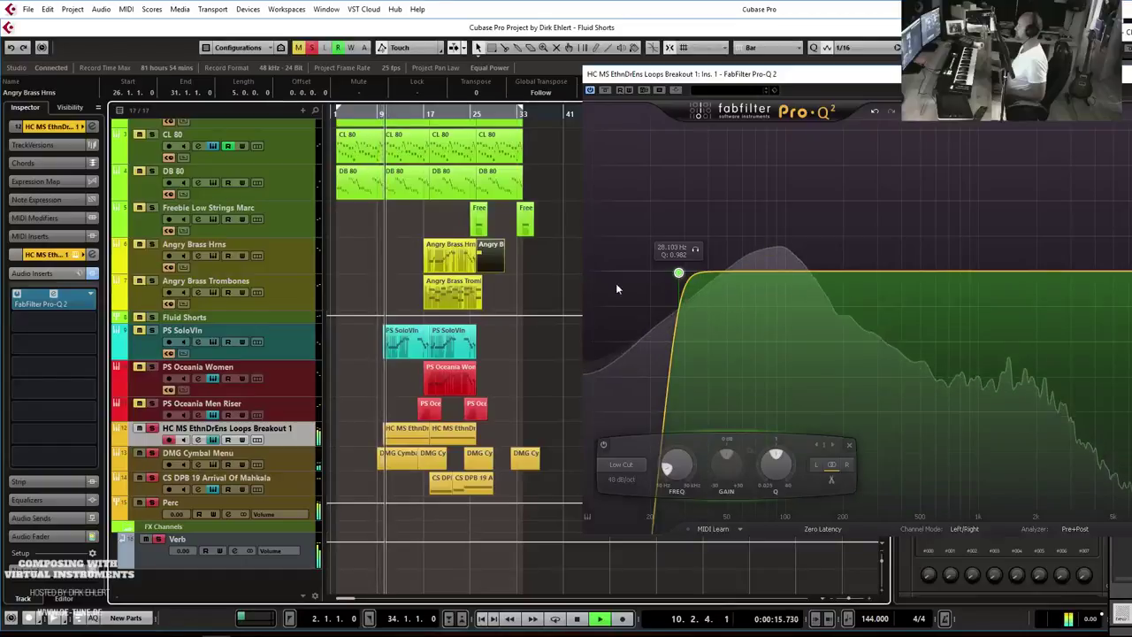
{"action": "left_click_drag", "start_coordinate": [679, 273], "coordinate": [708, 275]}
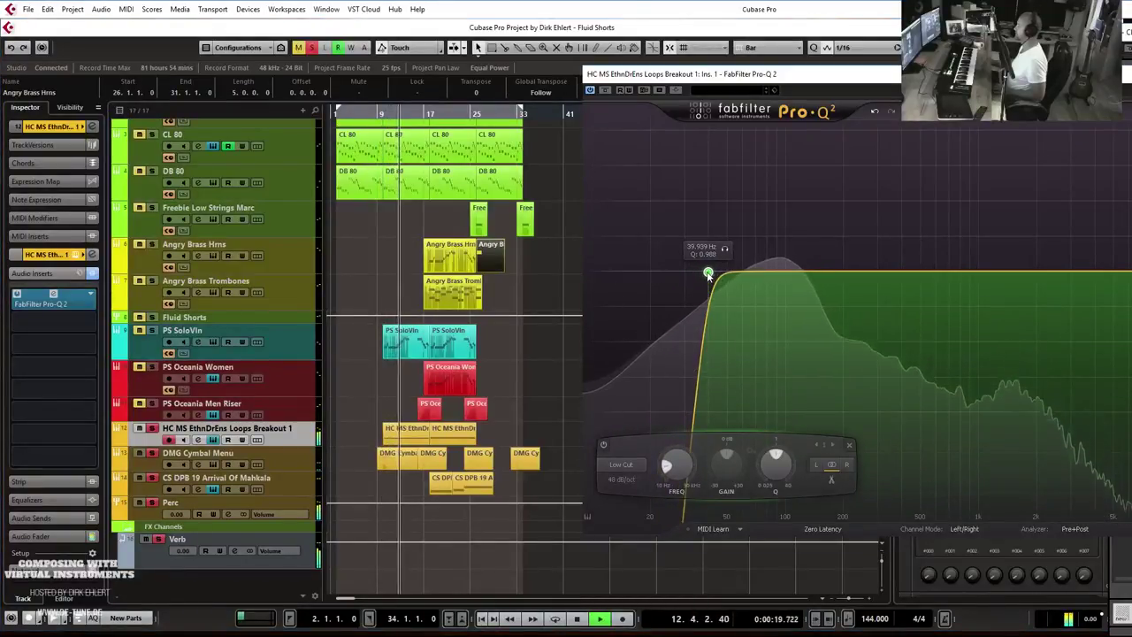
{"action": "left_click_drag", "start_coordinate": [776, 273], "coordinate": [775, 291]}
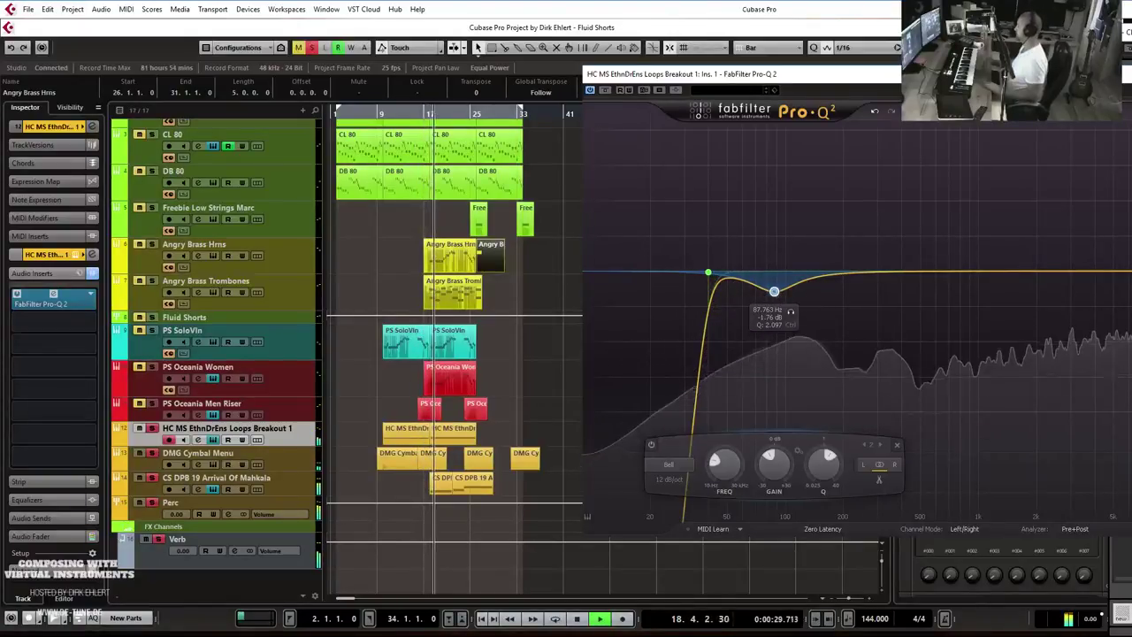
{"action": "key", "text": "ctrl+w"}
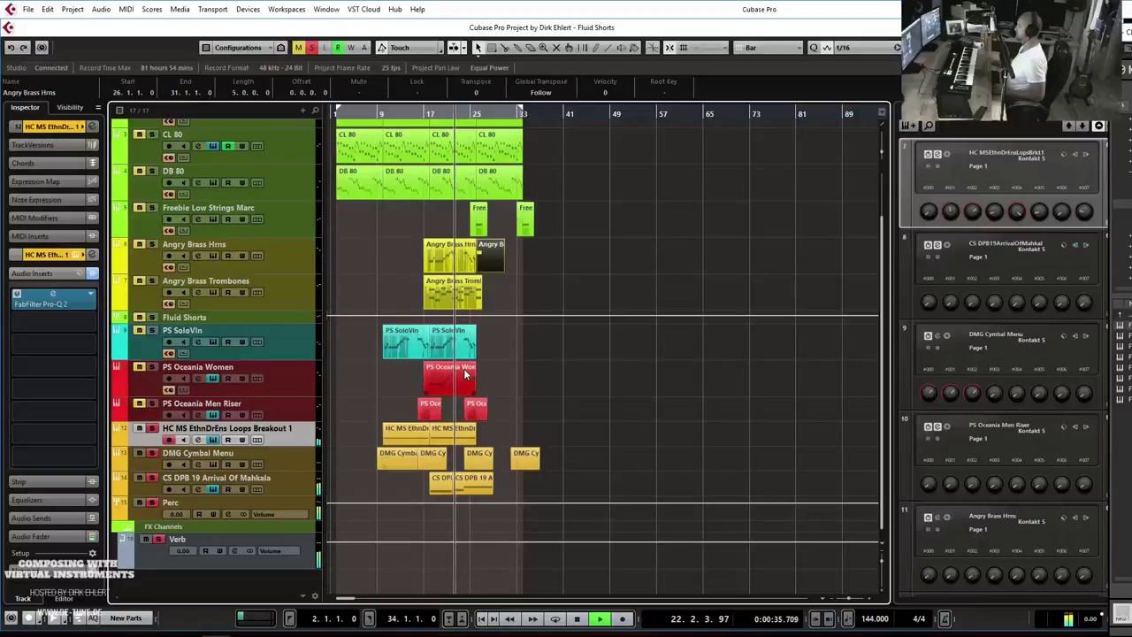
Stop playback, return to the start, and shrink Vln 80 through DB 80 to minimal height
{"action": "key", "text": "space"}
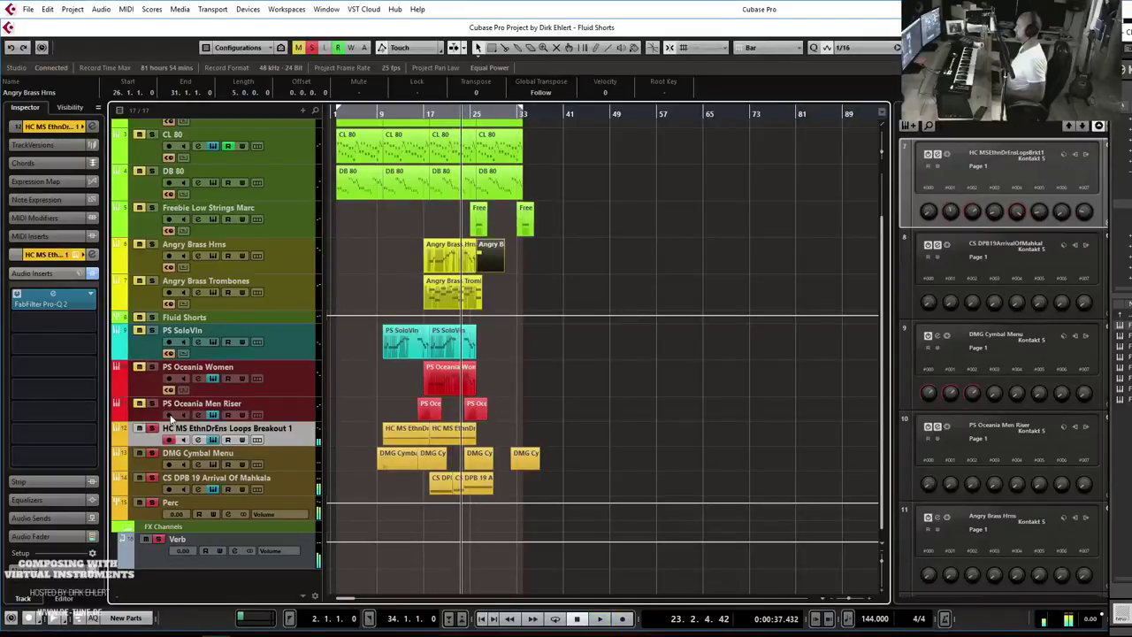
{"action": "left_click", "coordinate": [152, 501]}
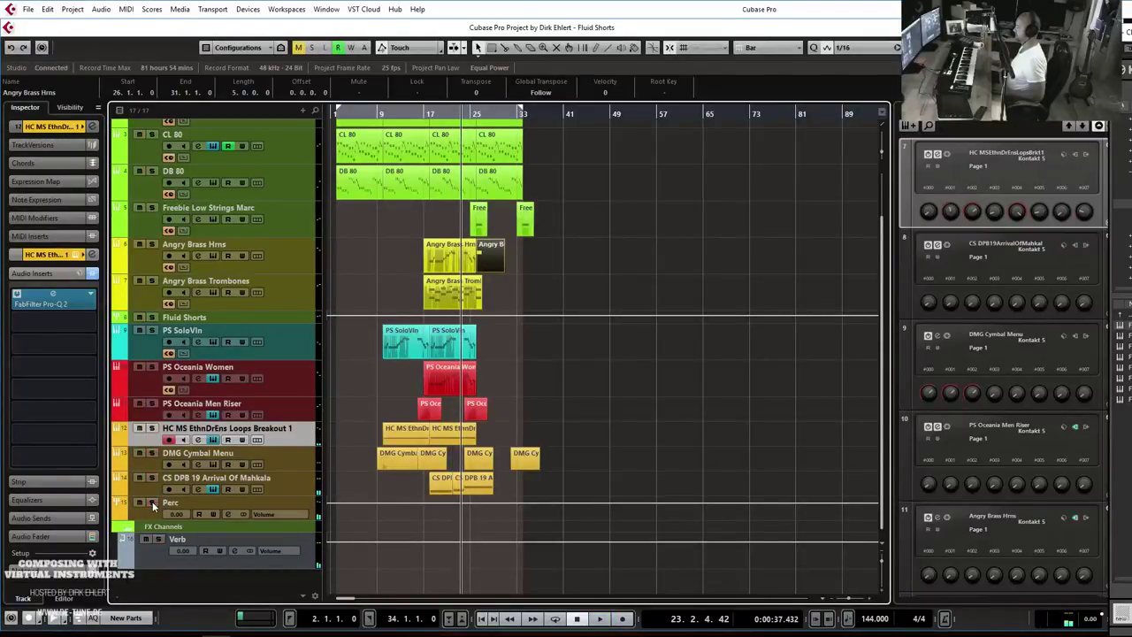
{"action": "key", "text": "KP_1"}
{"action": "key", "text": "h"}
{"action": "key", "text": "h"}
{"action": "key", "text": "h"}
{"action": "key", "text": "h"}
{"action": "key", "text": "h"}
{"action": "key", "text": "h"}
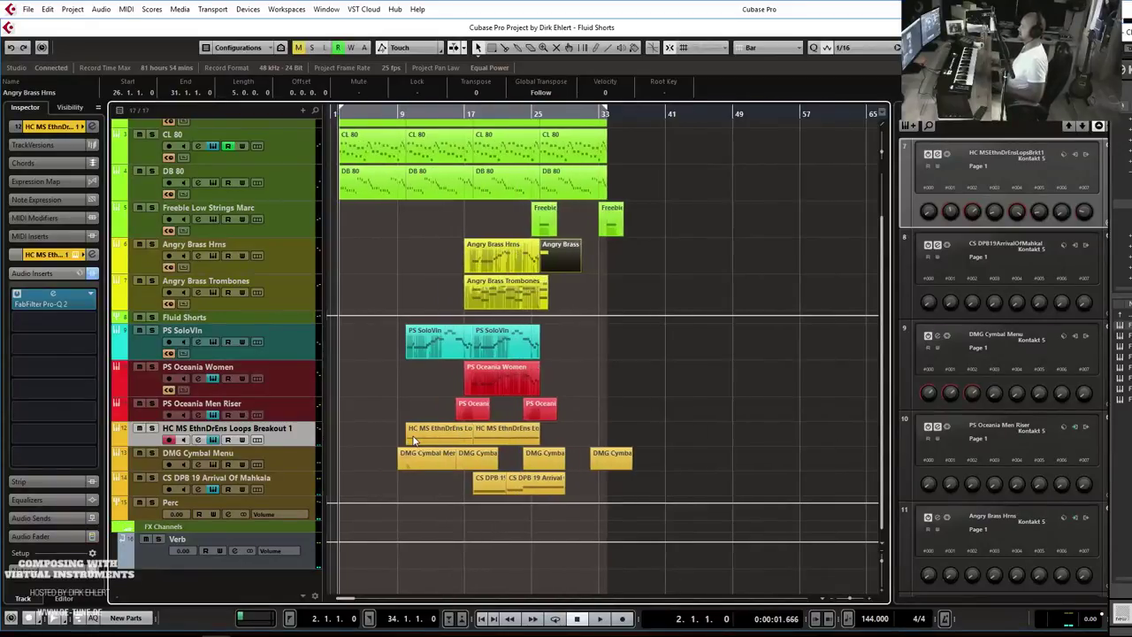
{"action": "left_click", "coordinate": [278, 222]}
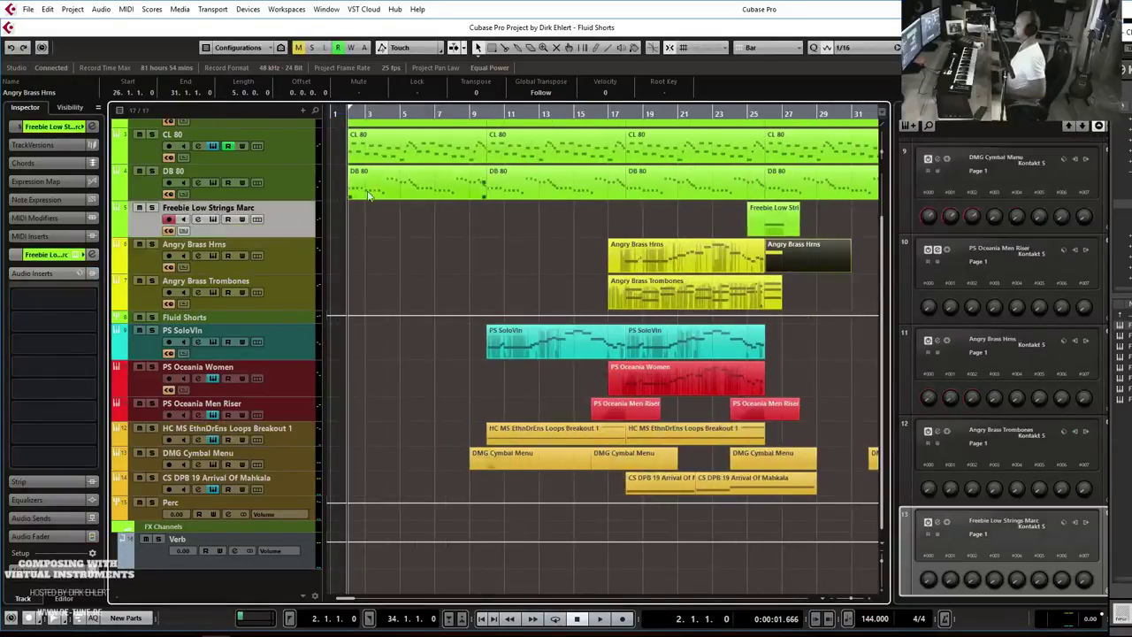
{"action": "scroll", "coordinate": [345, 253], "scroll_direction": "up", "scroll_amount": 2}
{"action": "left_click", "coordinate": [285, 163]}
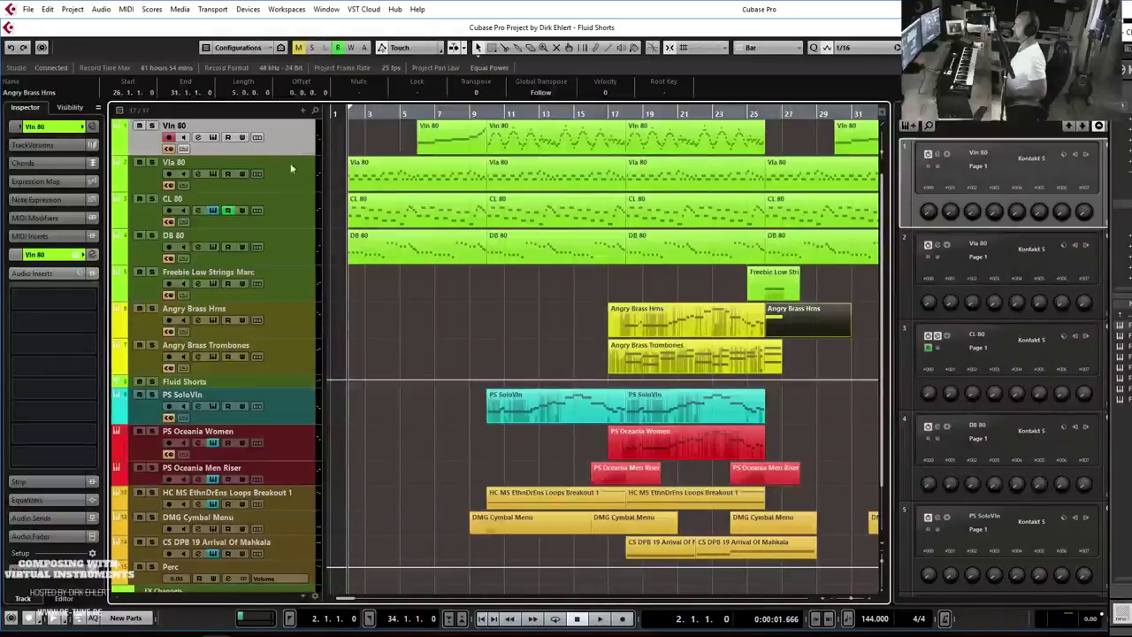
{"action": "left_click", "coordinate": [295, 246], "text": "shift"}
{"action": "left_click_drag", "start_coordinate": [298, 264], "coordinate": [296, 252]}
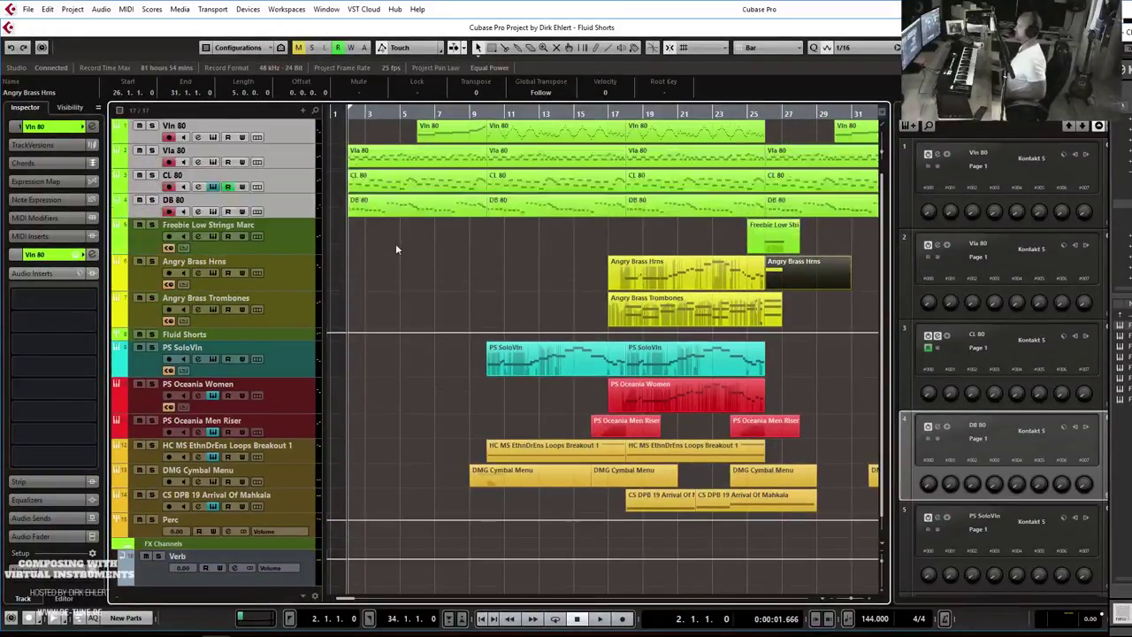
Play the arrangement from the start, zoomed out, and bring up the MixConsole
{"action": "left_click", "coordinate": [375, 235]}
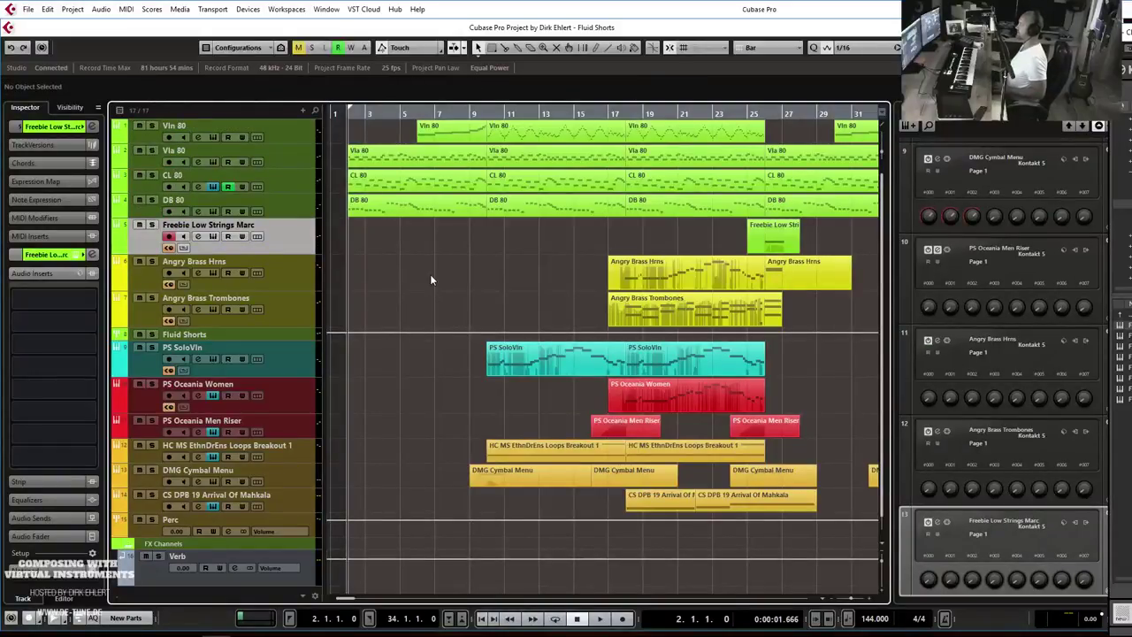
{"action": "key", "text": "space"}
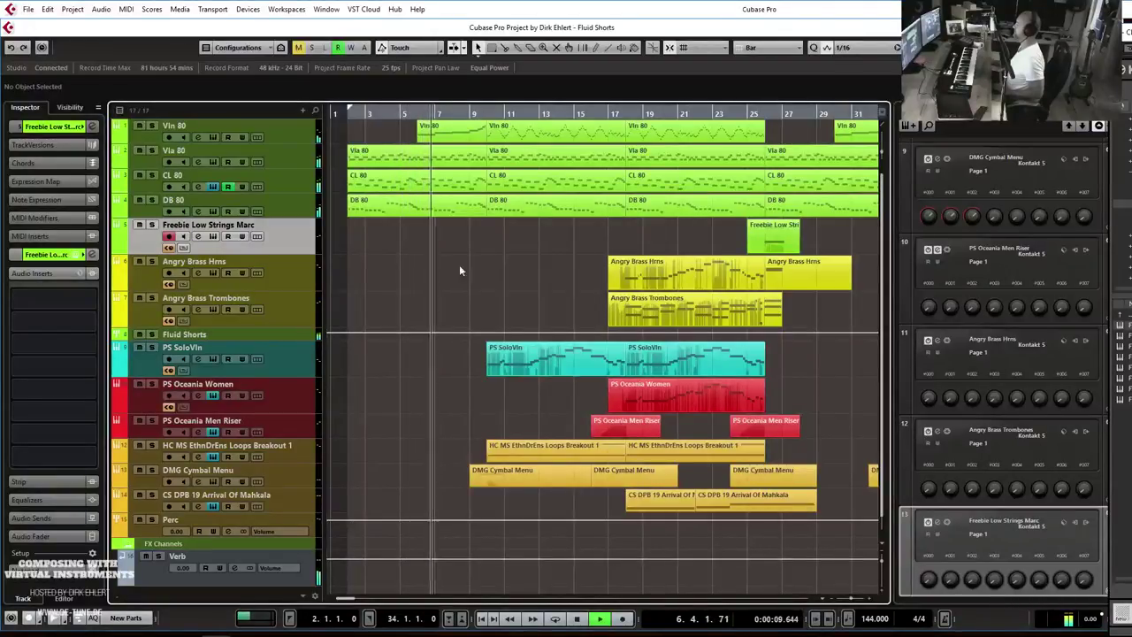
{"action": "key", "text": "g"}
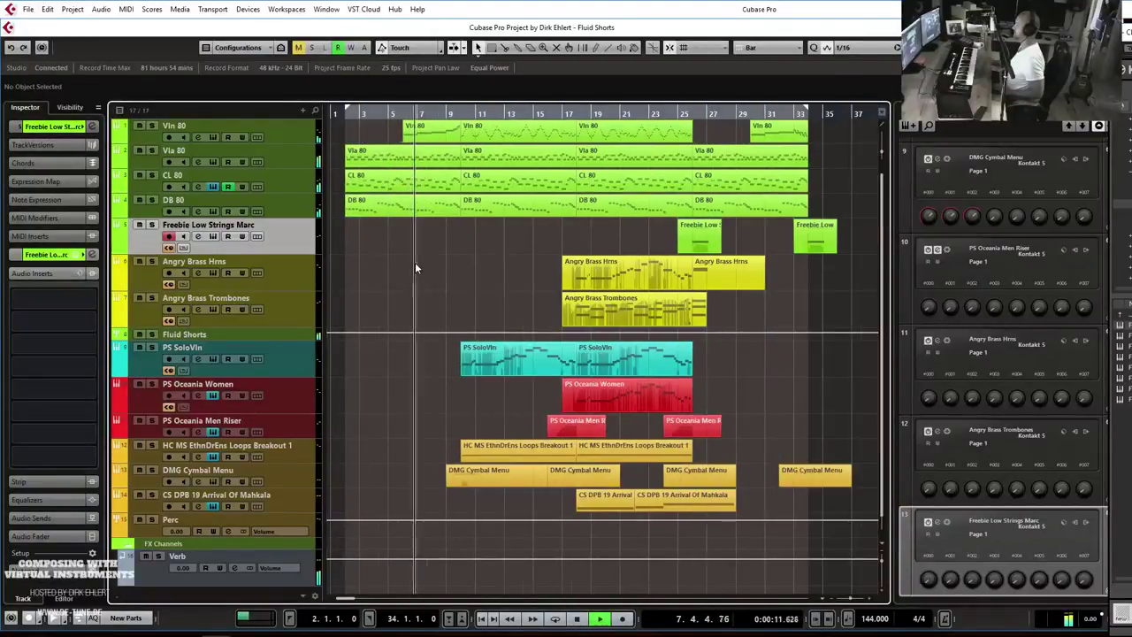
{"action": "key", "text": "g"}
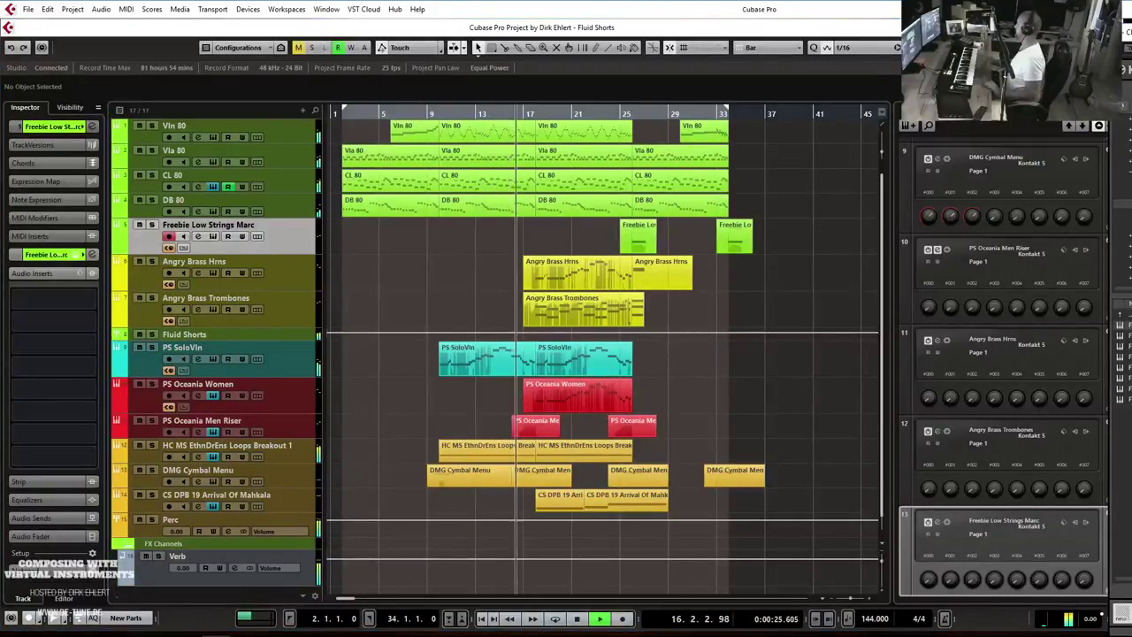
{"action": "key", "text": "F3"}
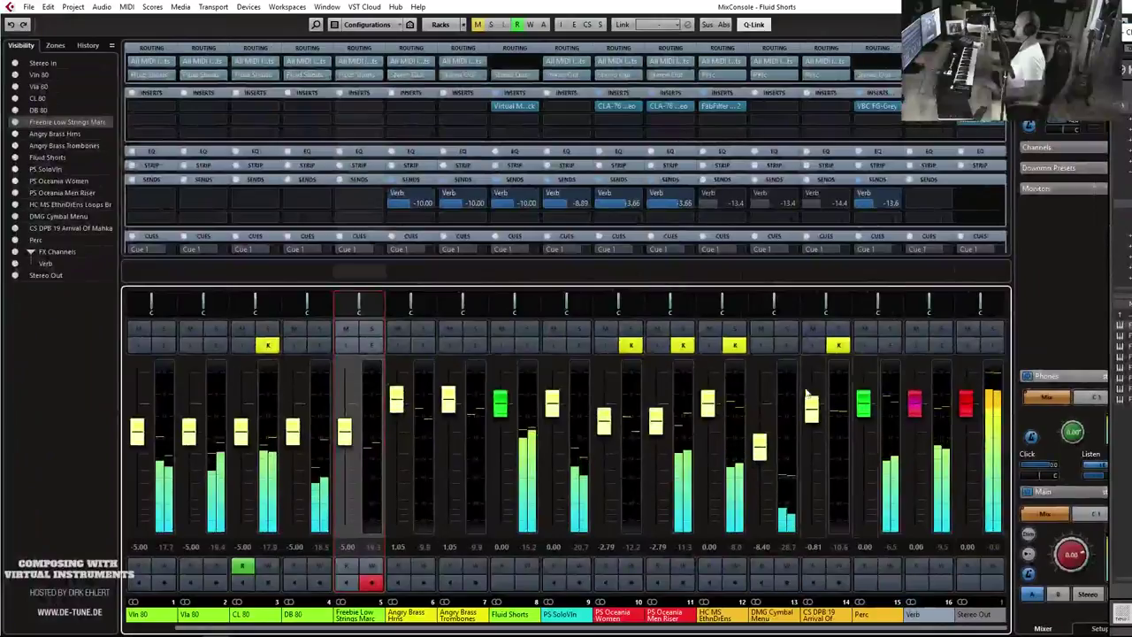
Set the HC MS EthnDrEns fader to -0.56 dB and switch off its automation Read
{"action": "left_click_drag", "start_coordinate": [709, 412], "coordinate": [710, 416]}
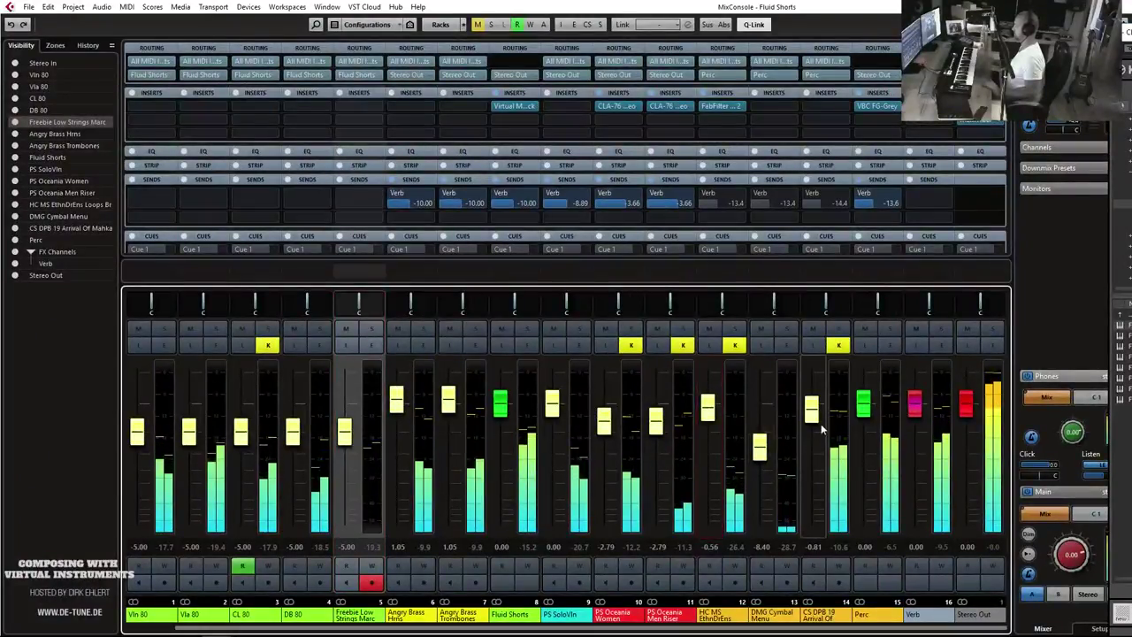
{"action": "left_click", "coordinate": [841, 351]}
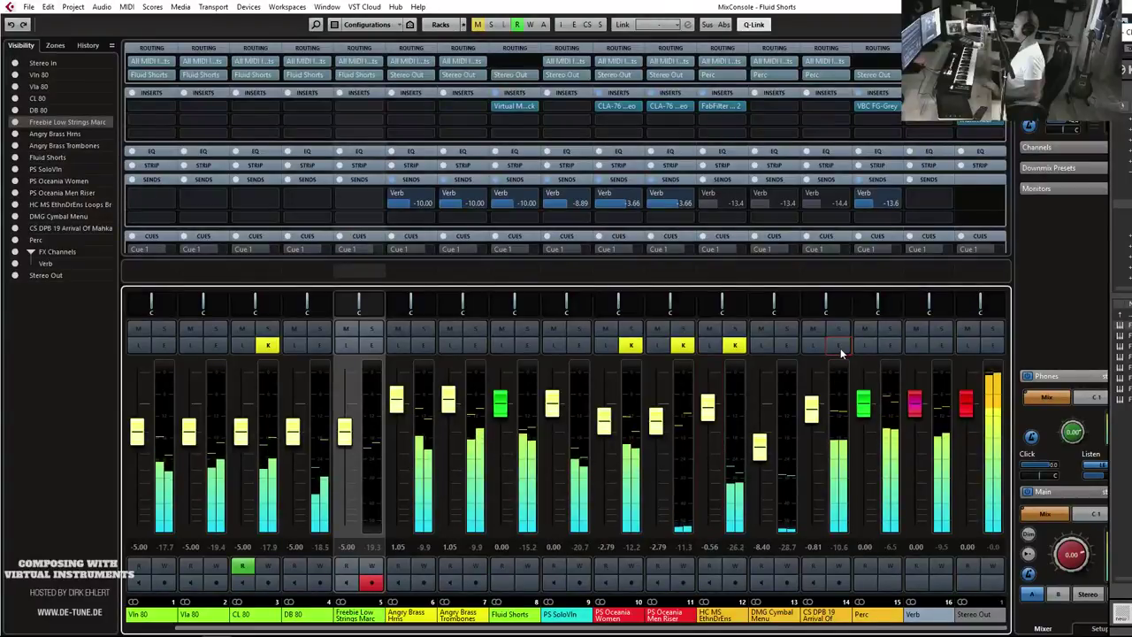
{"action": "left_click", "coordinate": [840, 346]}
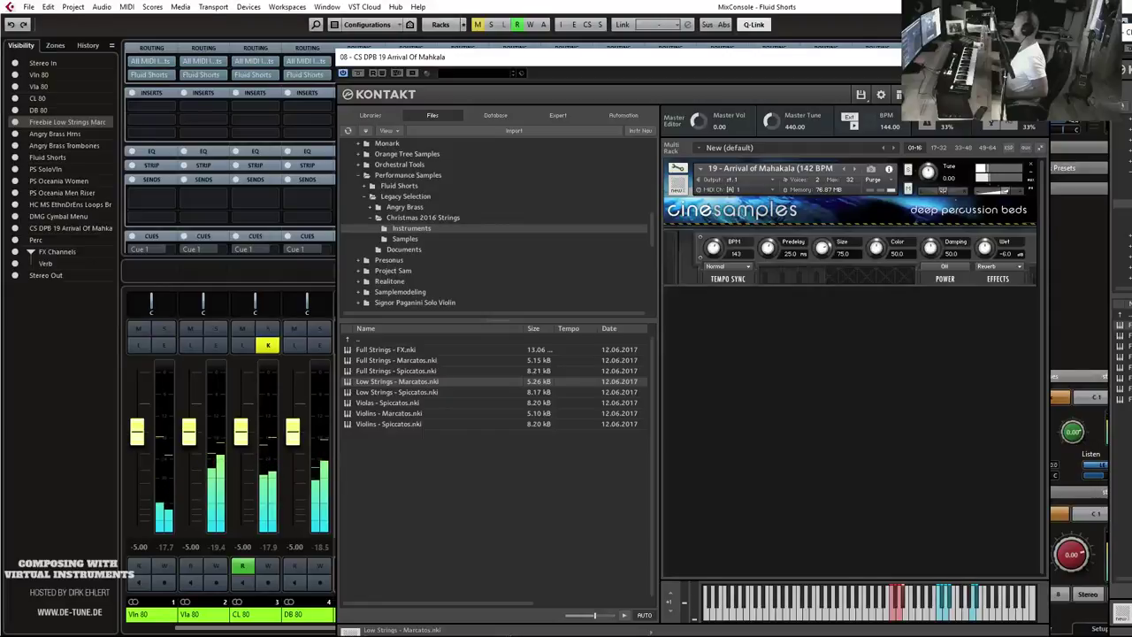
{"action": "left_click", "coordinate": [1039, 57]}
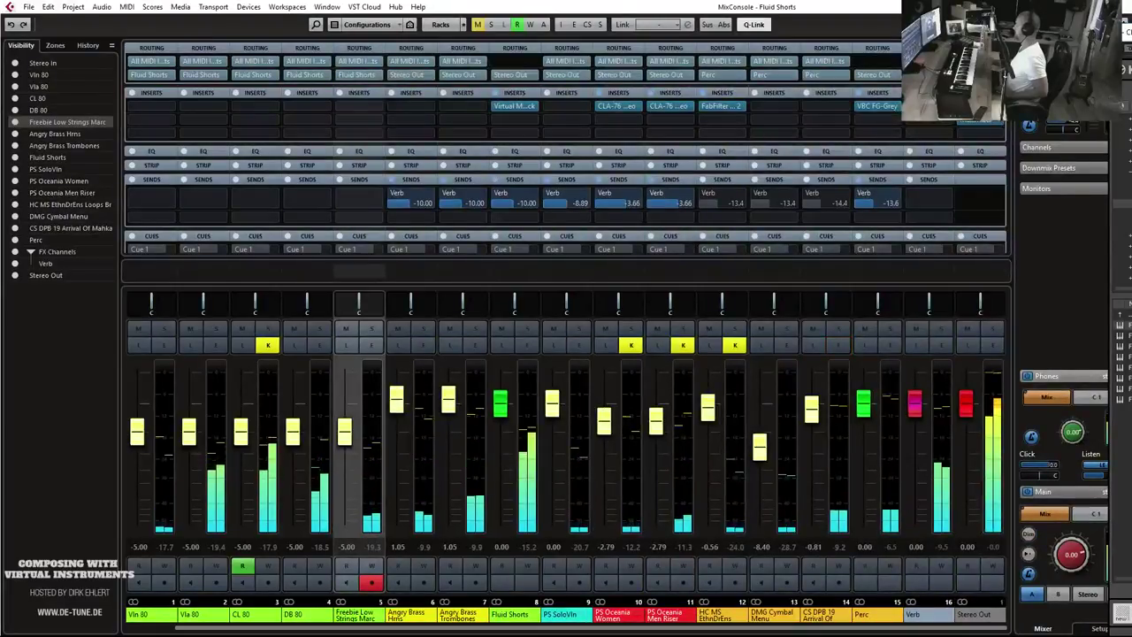
{"action": "left_click", "coordinate": [735, 345]}
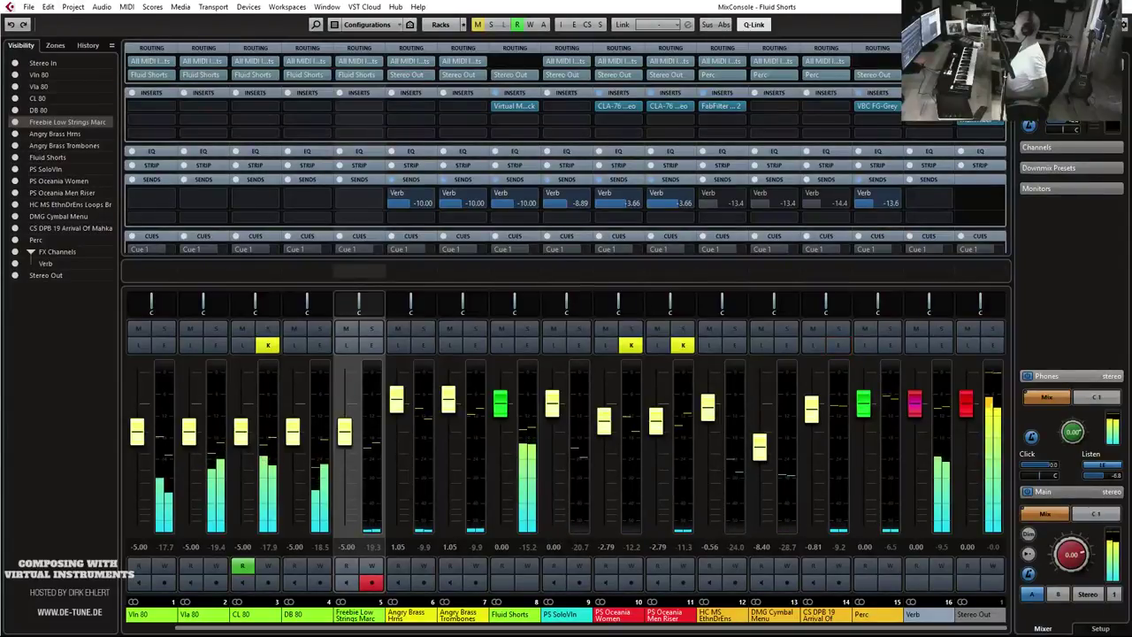
{"action": "left_click", "coordinate": [1125, 8]}
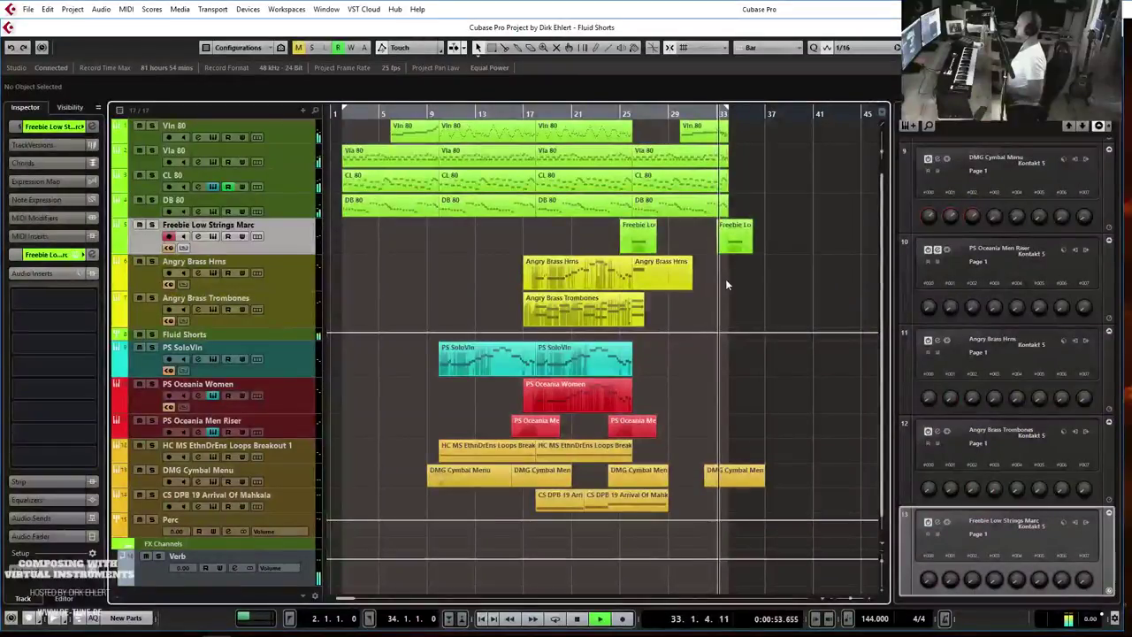
Stop playback past bar 36, return to 2.1.1.0, and zoom in on the opening bars
{"action": "key", "text": "h"}
{"action": "key", "text": "h"}
{"action": "key", "text": "h"}
{"action": "key", "text": "g"}
{"action": "key", "text": "g"}
{"action": "key", "text": "g"}
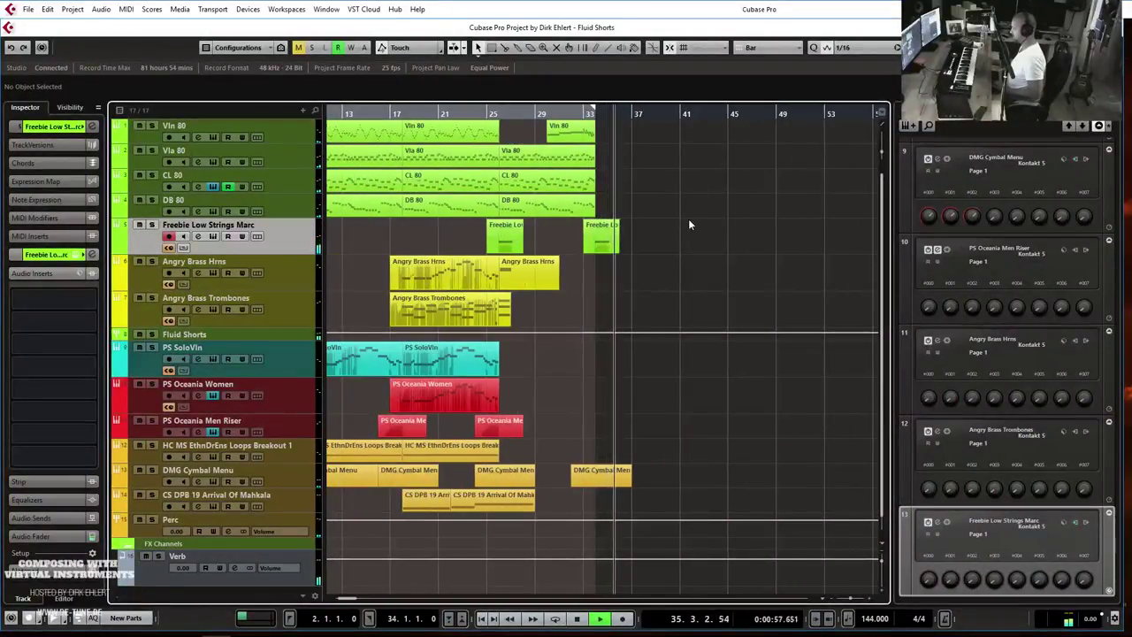
{"action": "key", "text": "space"}
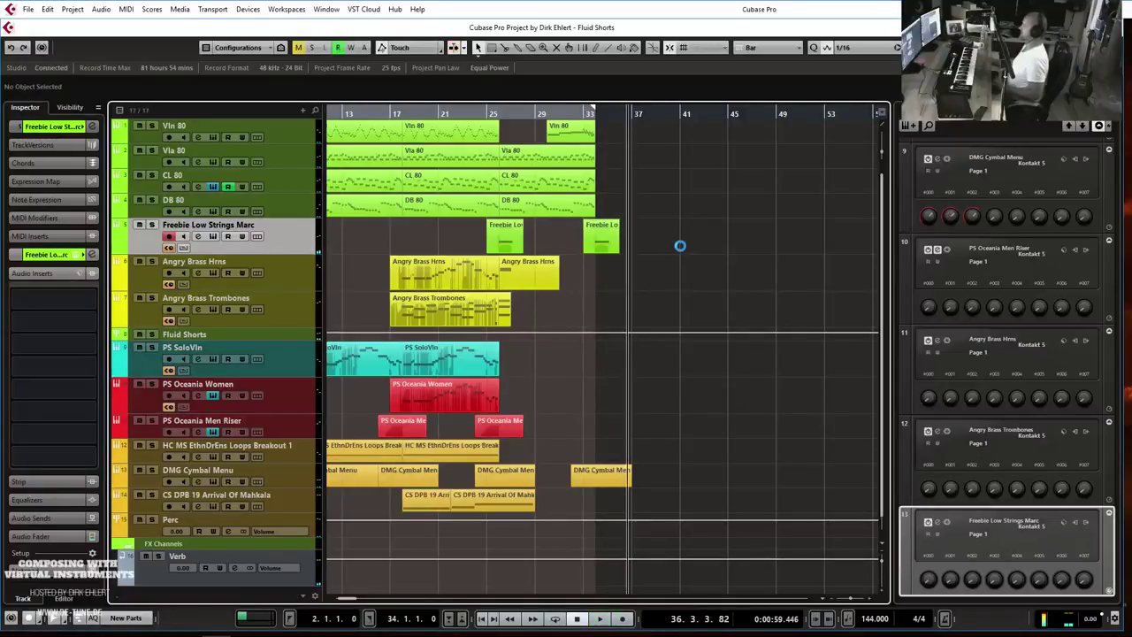
{"action": "key", "text": "KP_1"}
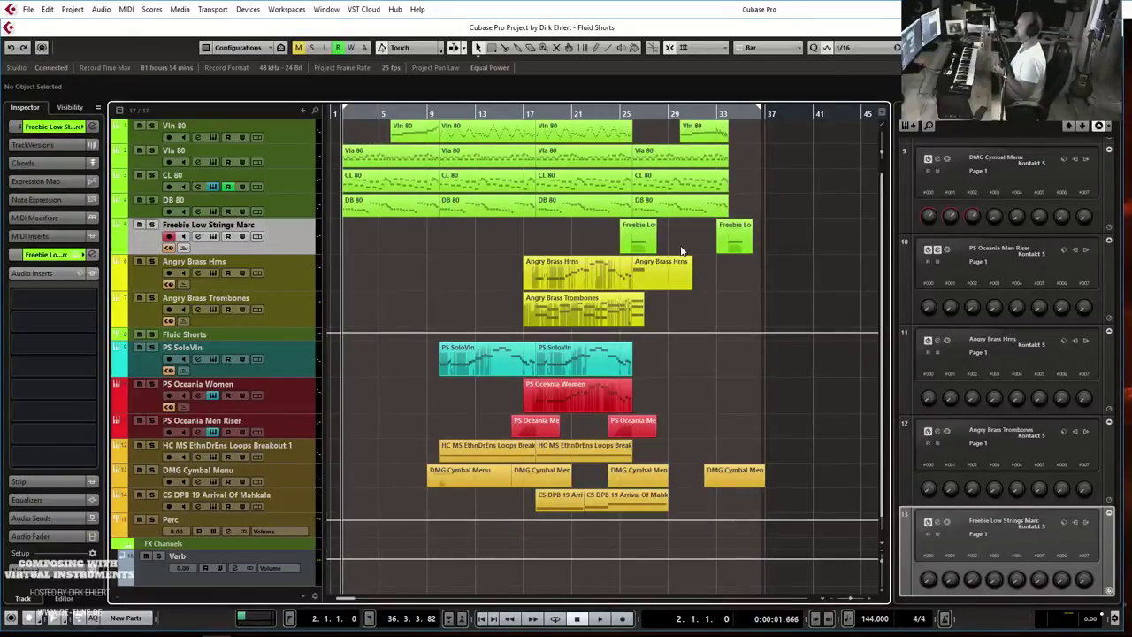
{"action": "key", "text": "h"}
{"action": "key", "text": "h"}
{"action": "key", "text": "h"}
{"action": "key", "text": "h"}
{"action": "key", "text": "h"}
{"action": "key", "text": "h"}
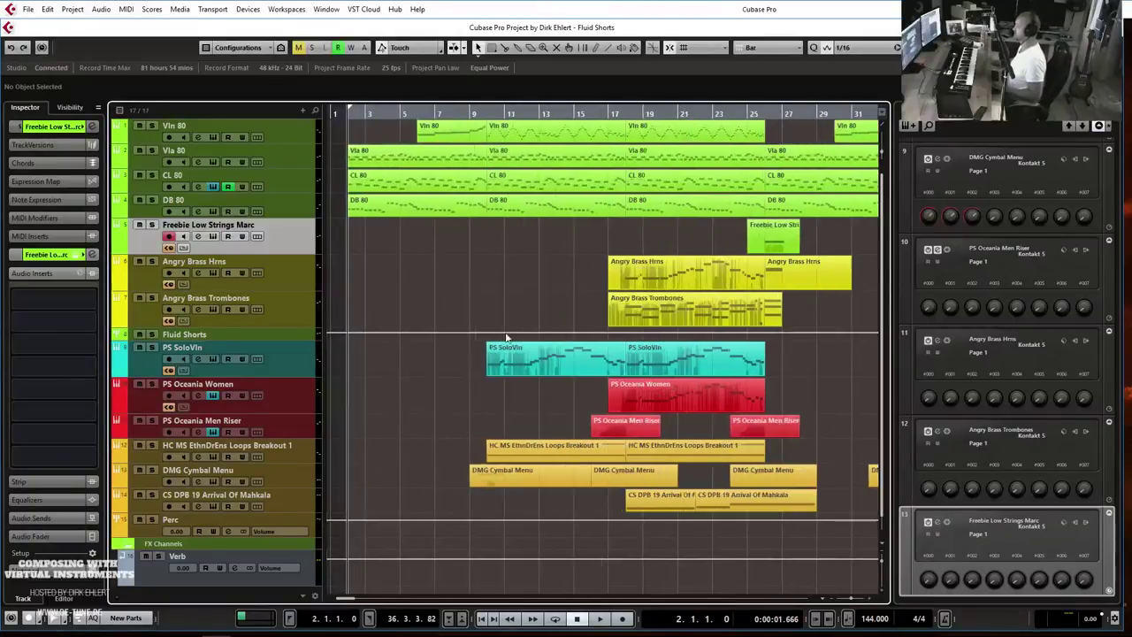
{"action": "key", "text": "h"}
{"action": "key", "text": "h"}
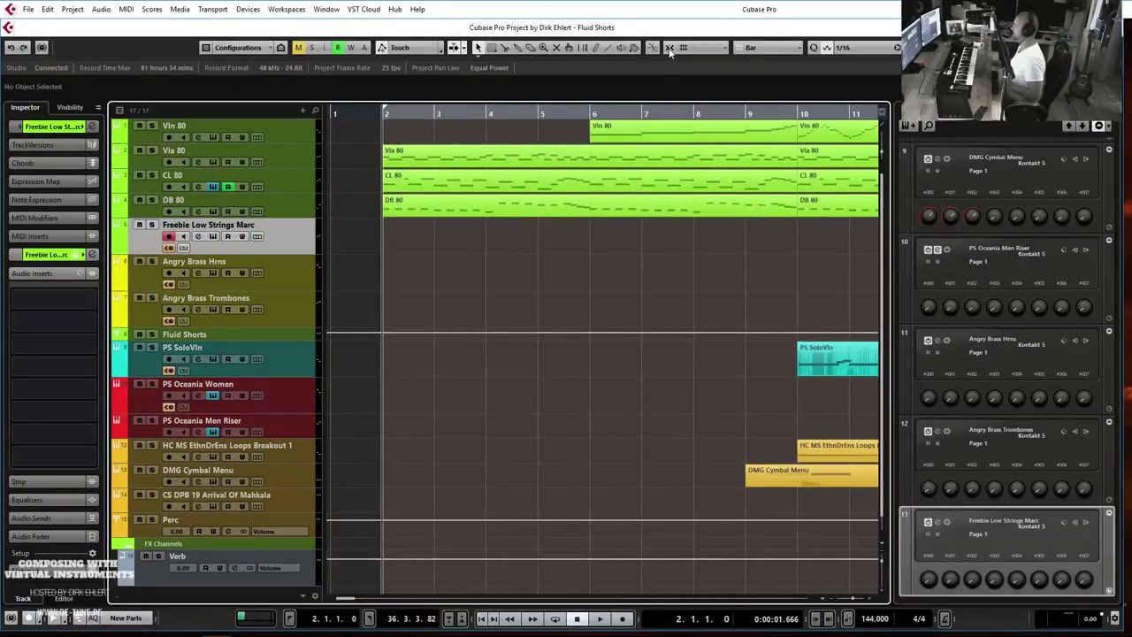
Move the left locator to 1.4.3.87 and make the PS Oceania Women track row shorter
{"action": "left_click_drag", "start_coordinate": [385, 112], "coordinate": [380, 110]}
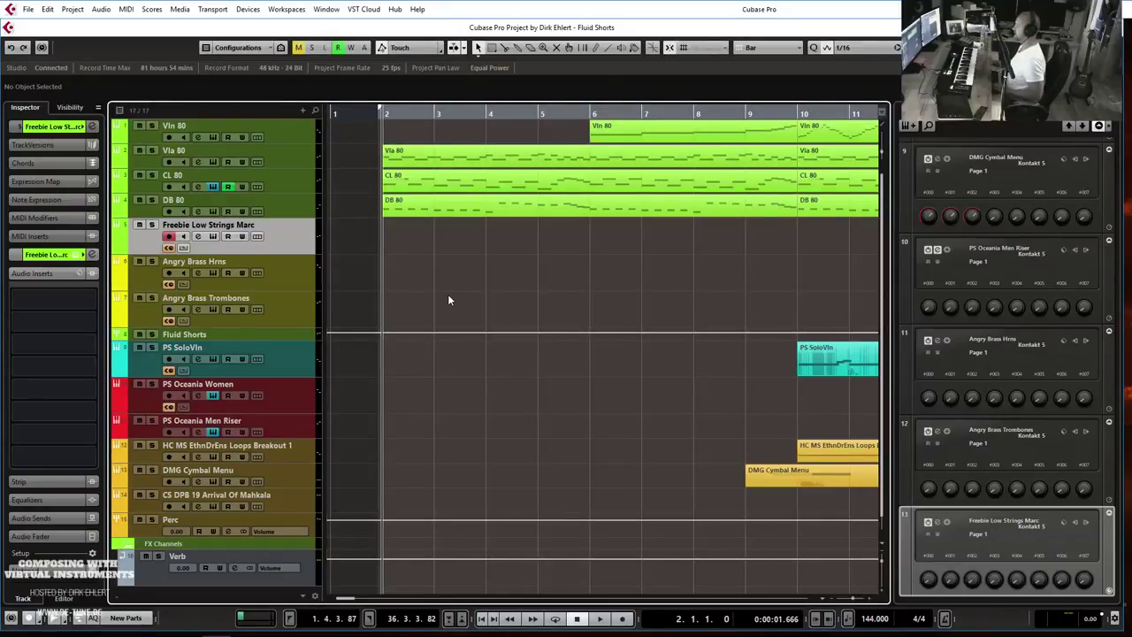
{"action": "key", "text": "g"}
{"action": "key", "text": "g"}
{"action": "key", "text": "g"}
{"action": "key", "text": "g"}
{"action": "key", "text": "g"}
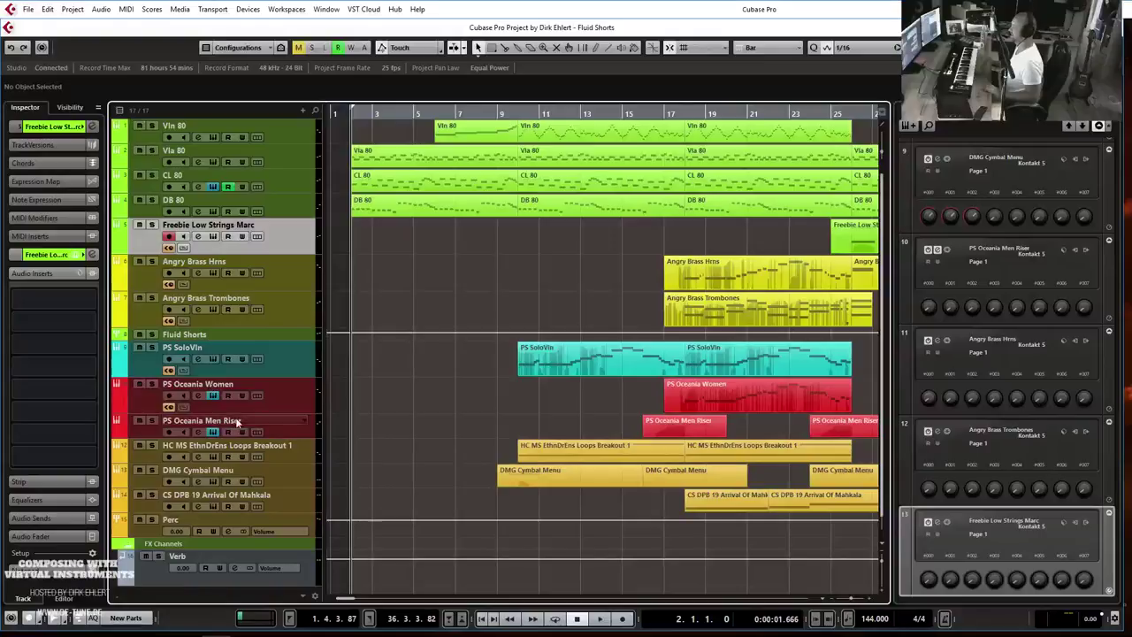
{"action": "left_click_drag", "start_coordinate": [248, 414], "coordinate": [249, 404]}
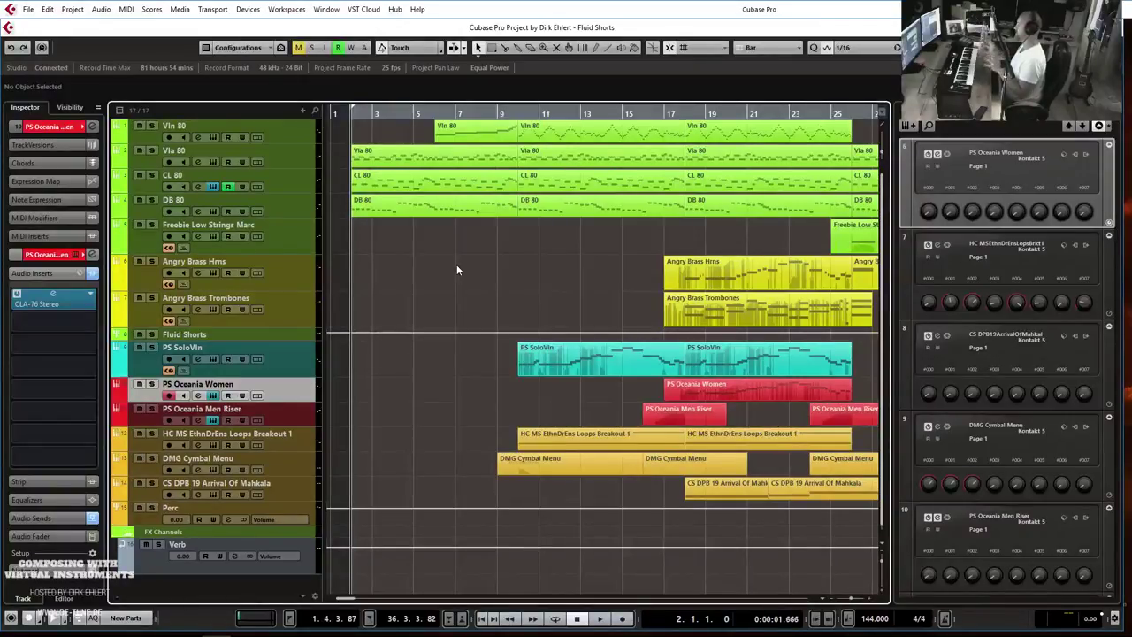
{"action": "key", "text": "g"}
{"action": "key", "text": "g"}
{"action": "key", "text": "g"}
{"action": "key", "text": "g"}
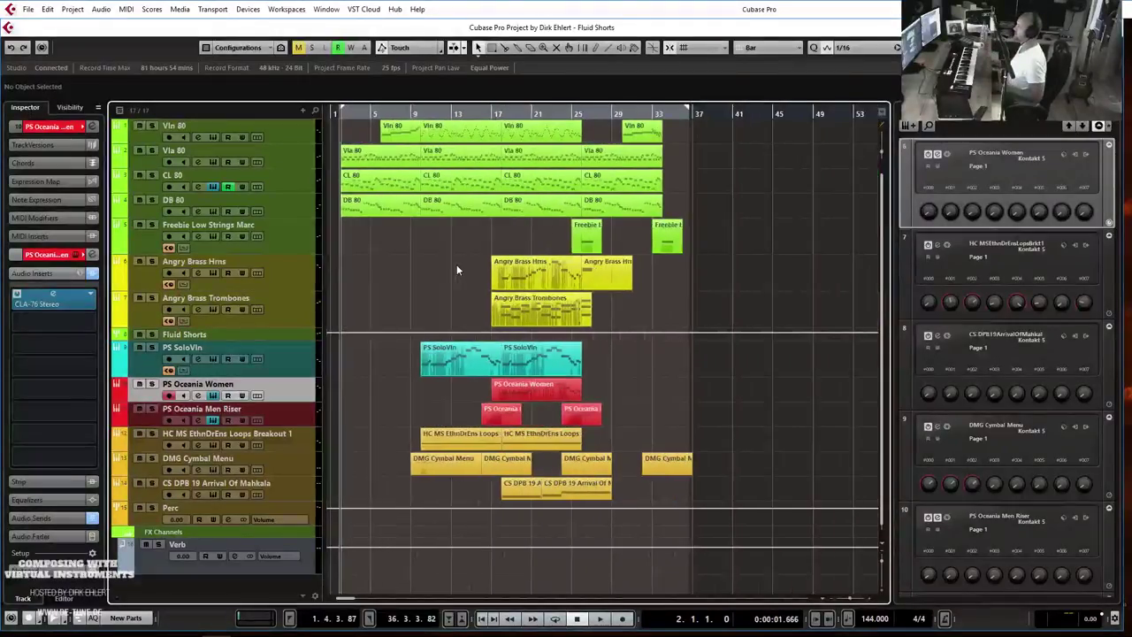
Select the CL 80 track, then the Vln 80 track
{"action": "left_click", "coordinate": [296, 188]}
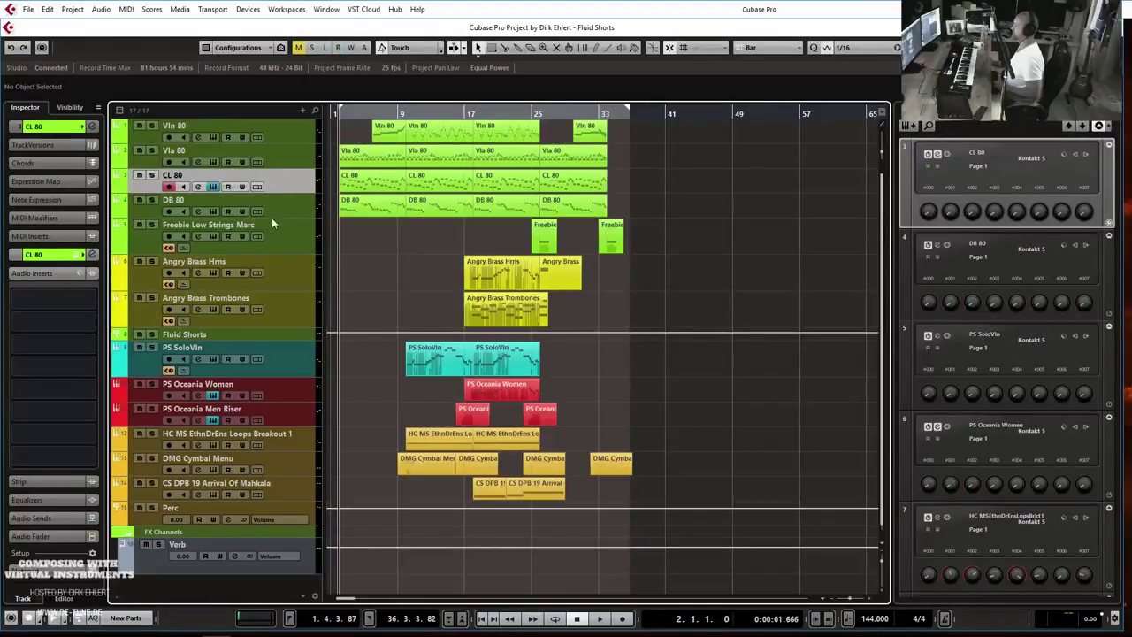
{"action": "key", "text": "g"}
{"action": "key", "text": "g"}
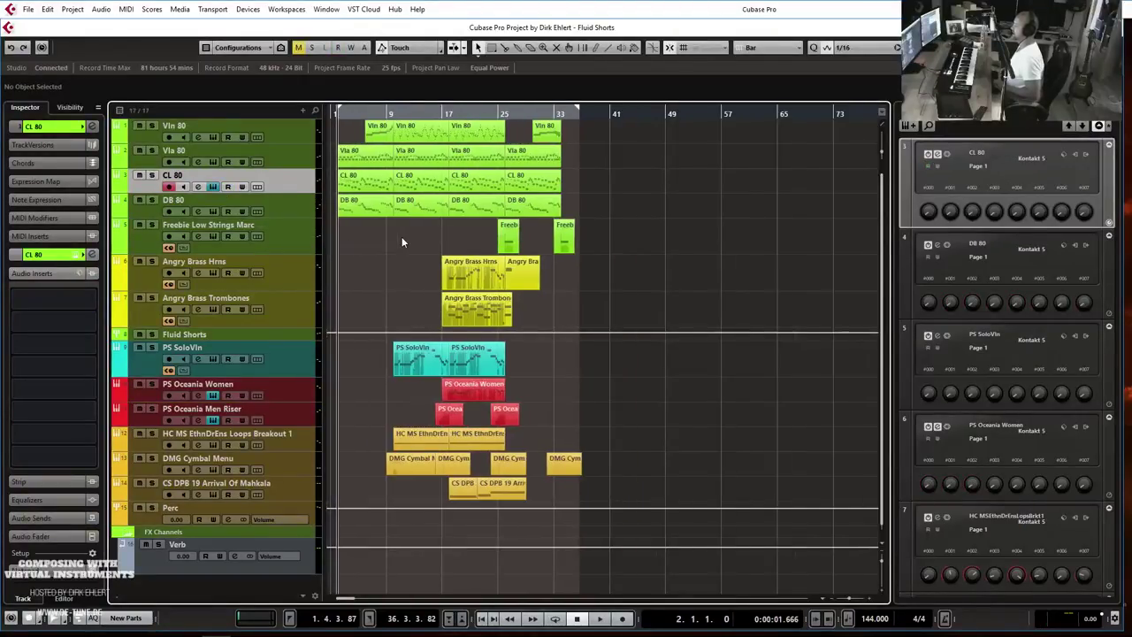
{"action": "key", "text": "h"}
{"action": "key", "text": "h"}
{"action": "key", "text": "h"}
{"action": "key", "text": "h"}
{"action": "key", "text": "h"}
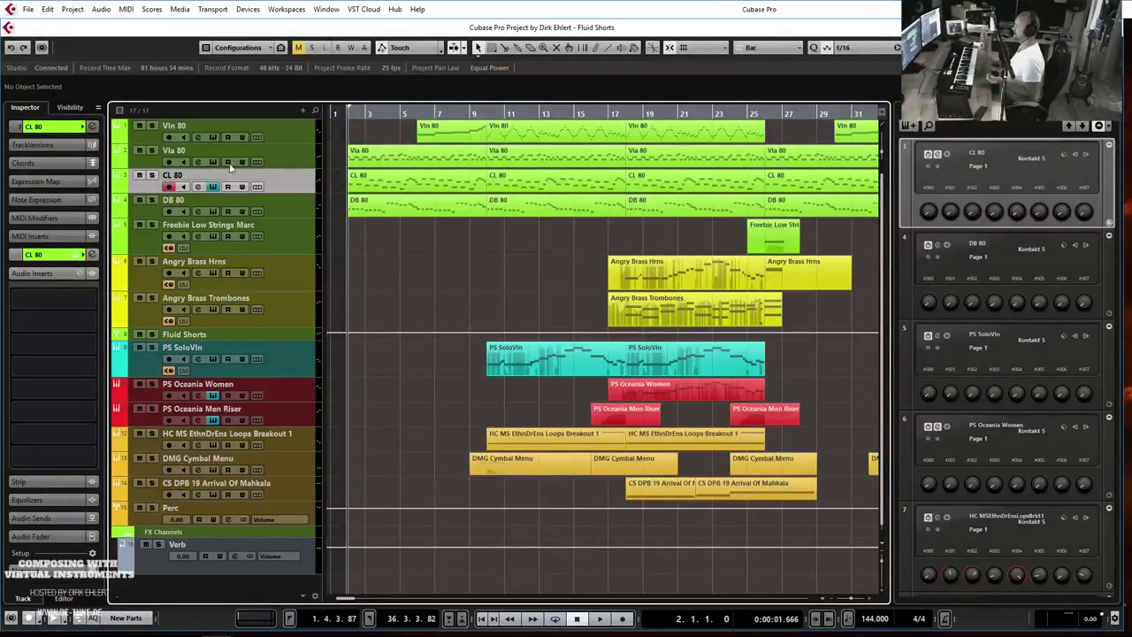
{"action": "left_click", "coordinate": [196, 131]}
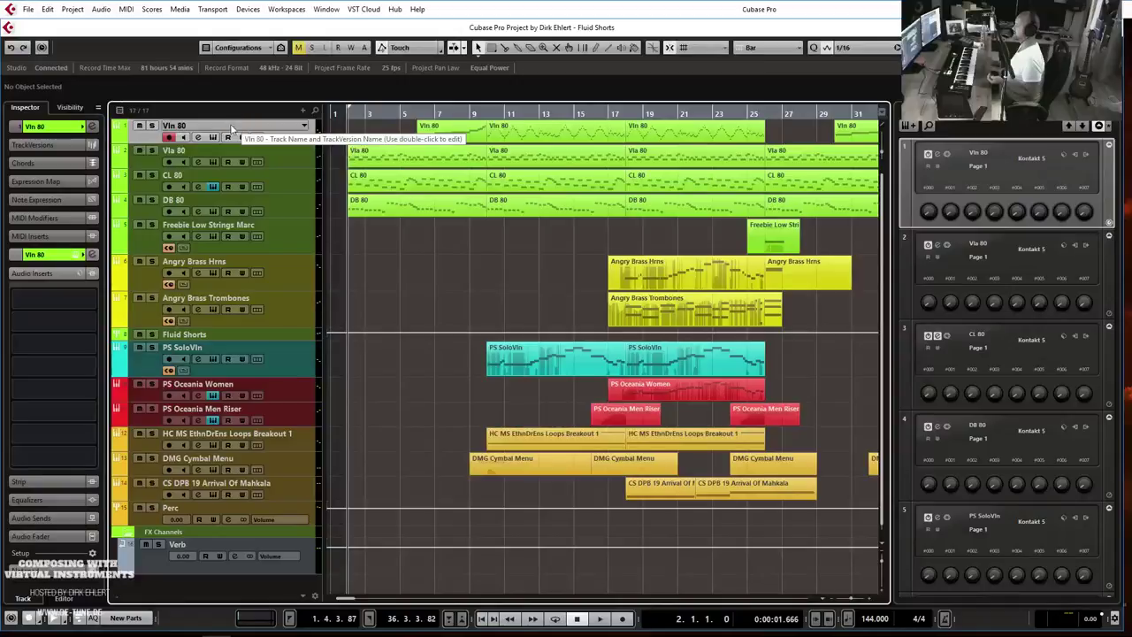
{"action": "scroll", "coordinate": [331, 174], "scroll_direction": "down", "scroll_amount": 3}
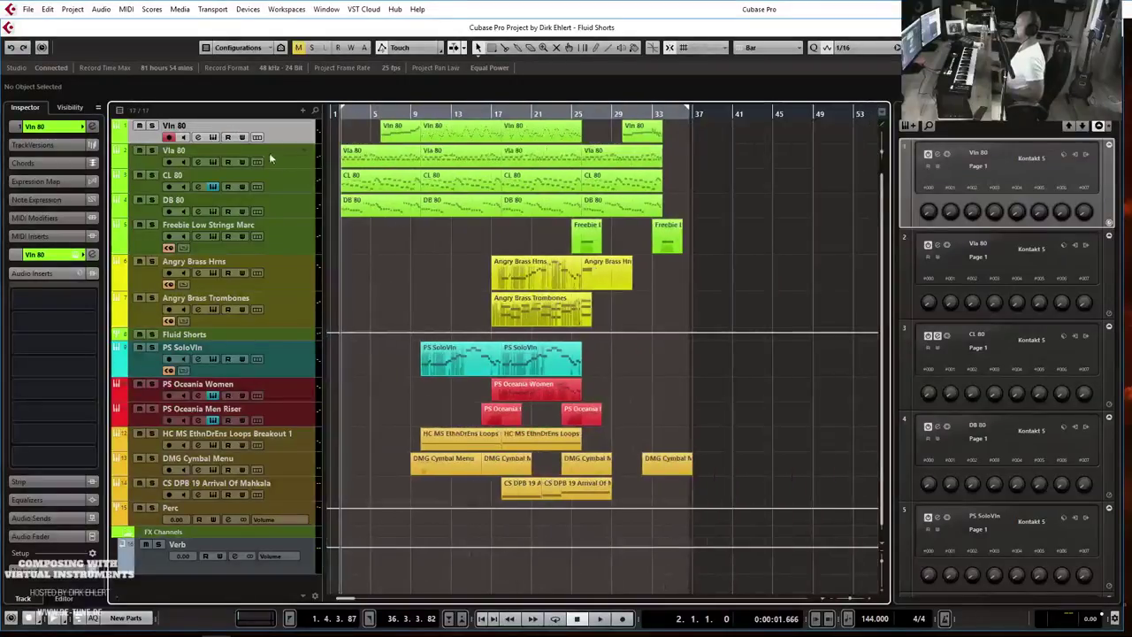
Replace Vln 80's Kontakt patch with Fluid Shorts Violins (normal).nki and lower Wide mic to -8.0 dB
{"action": "left_click", "coordinate": [73, 253]}
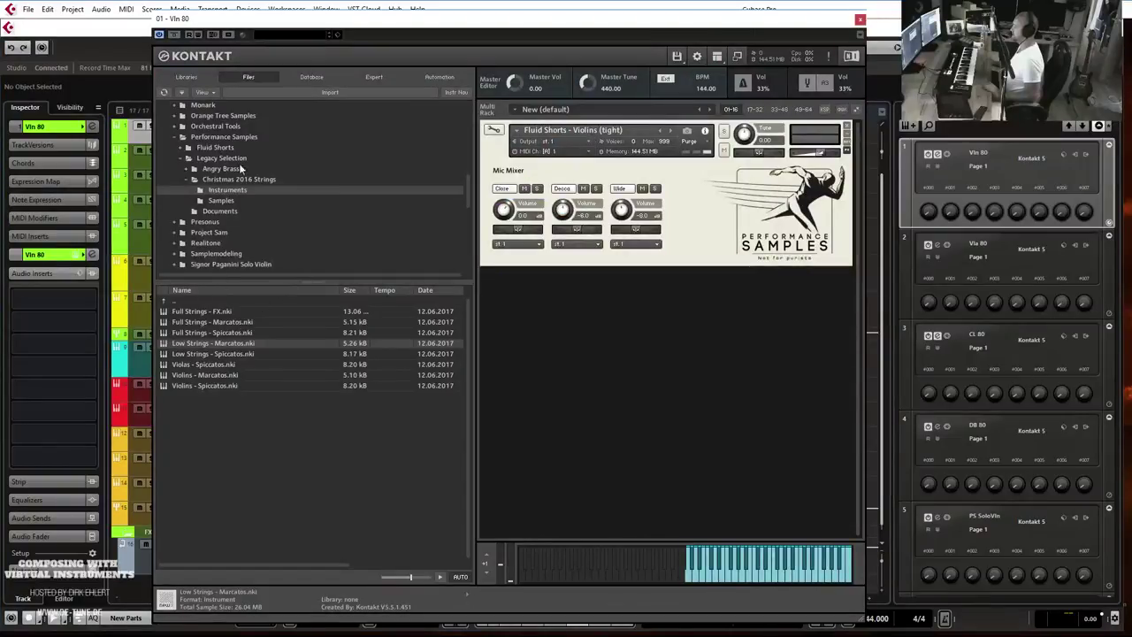
{"action": "left_click", "coordinate": [212, 148]}
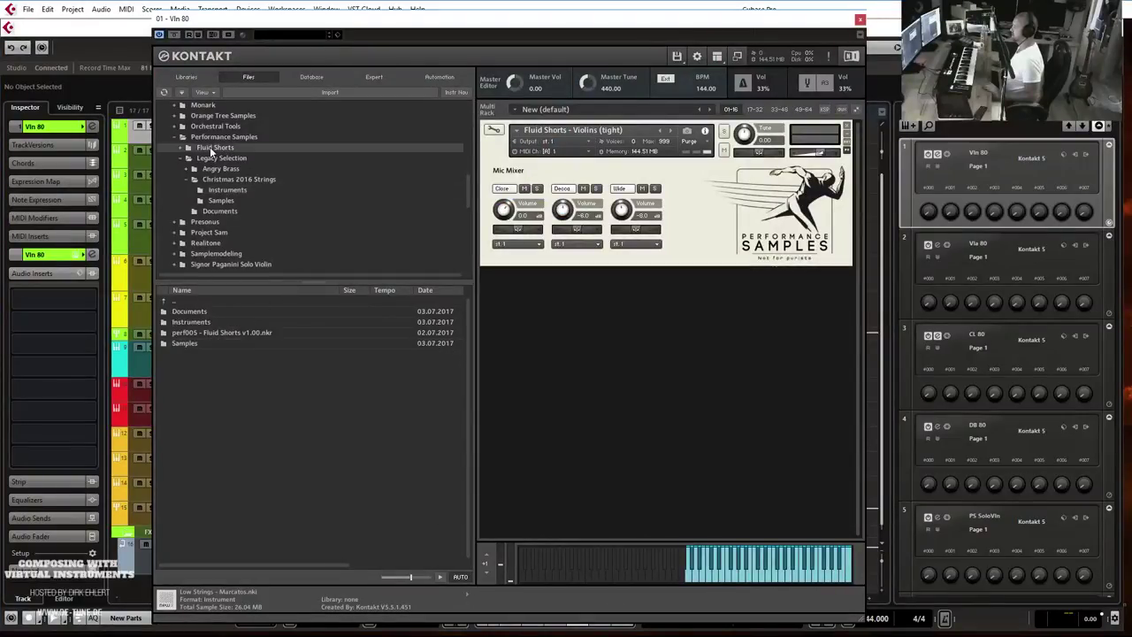
{"action": "double_click", "coordinate": [195, 322]}
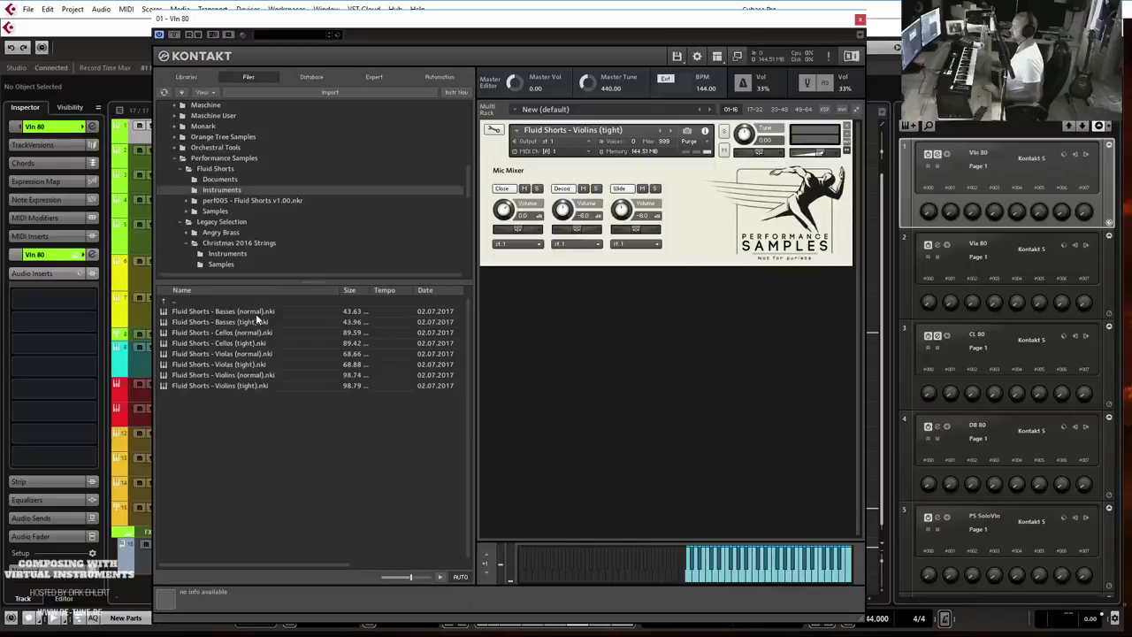
{"action": "left_click", "coordinate": [263, 375]}
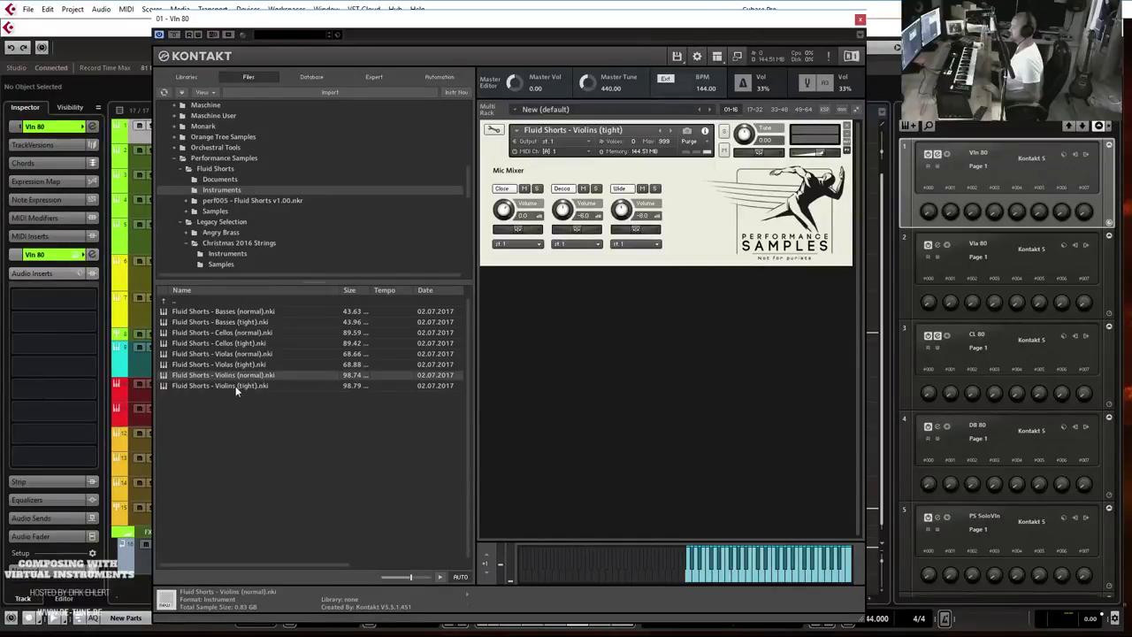
{"action": "left_click_drag", "start_coordinate": [633, 175], "coordinate": [633, 177]}
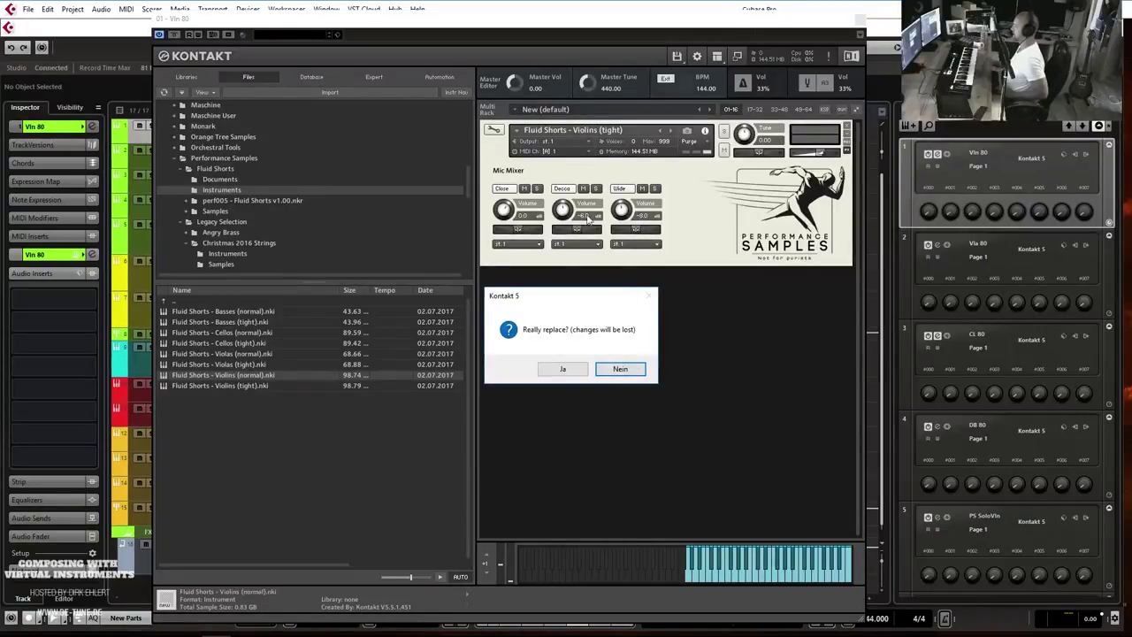
{"action": "left_click_drag", "start_coordinate": [573, 298], "coordinate": [537, 233]}
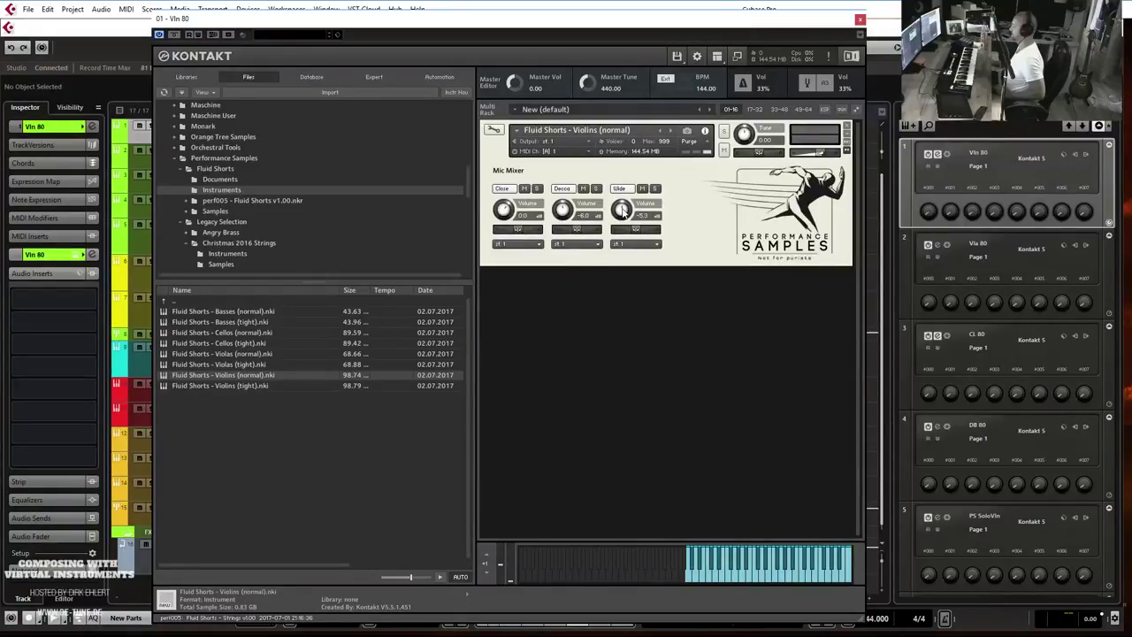
{"action": "left_click_drag", "start_coordinate": [623, 209], "coordinate": [626, 321]}
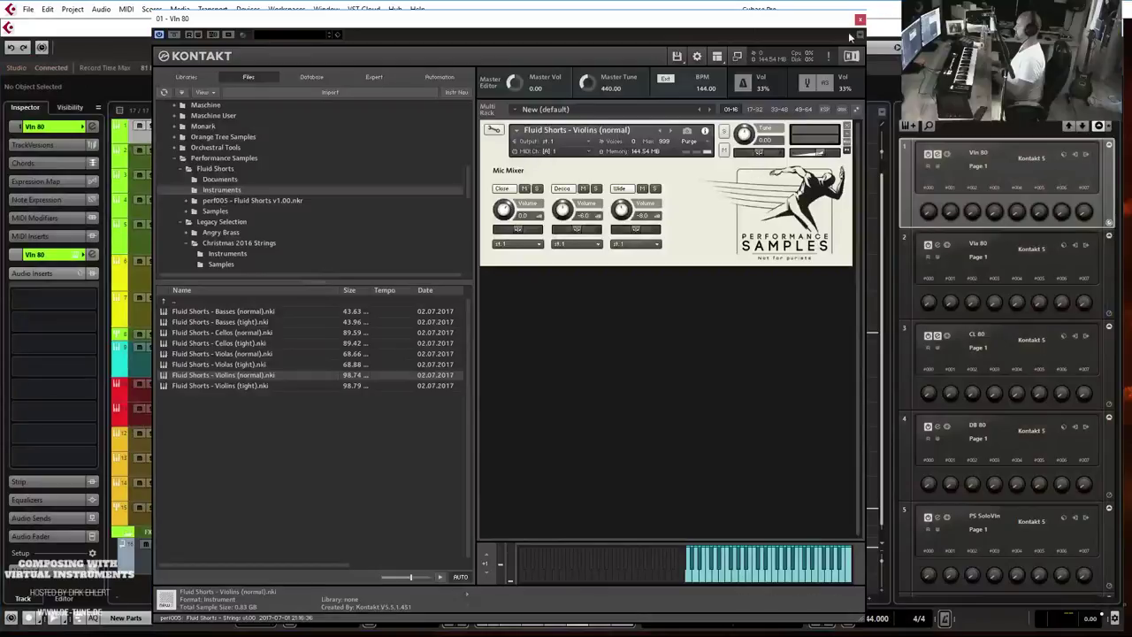
{"action": "left_click", "coordinate": [860, 19]}
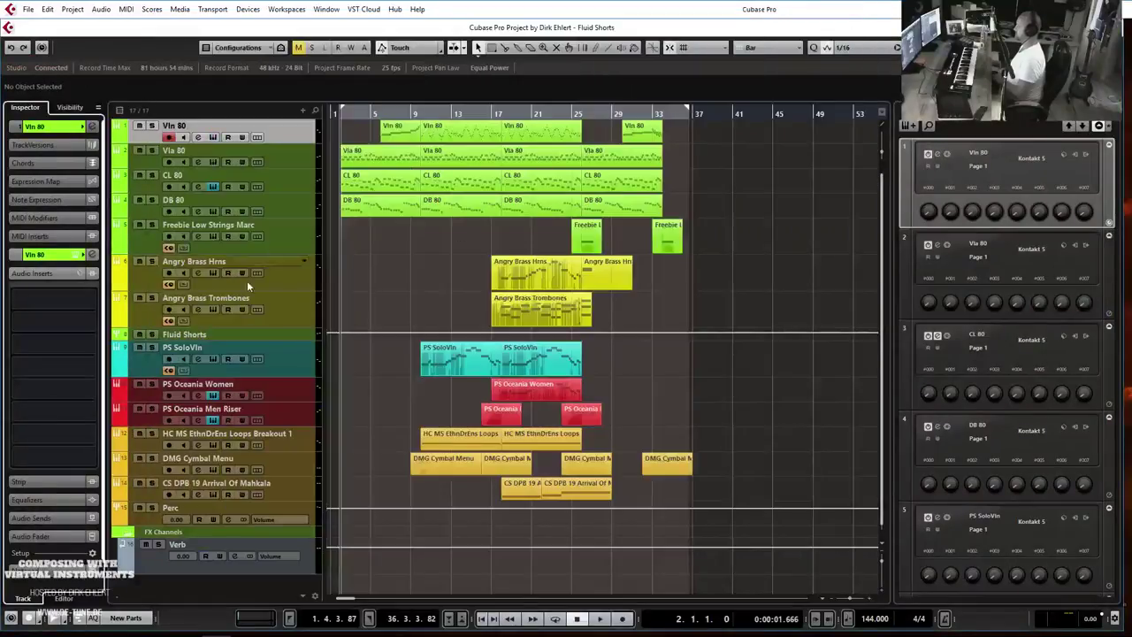
Rename the Vln 80 track to Vln
{"action": "double_click", "coordinate": [184, 129]}
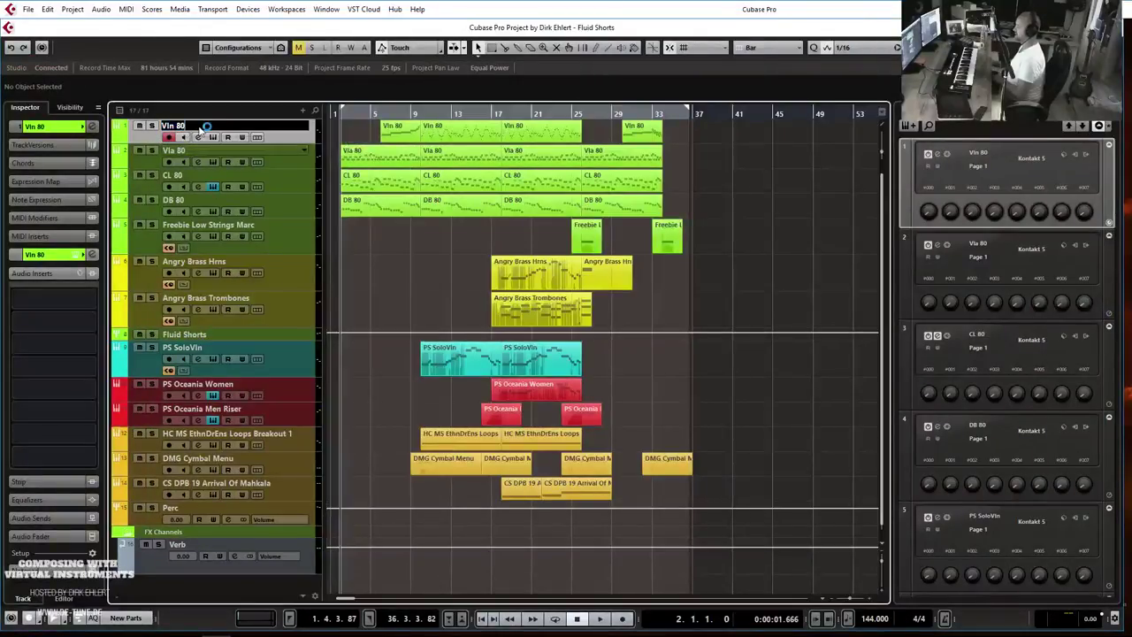
{"action": "key", "text": "Return"}
{"action": "left_click", "coordinate": [53, 128]}
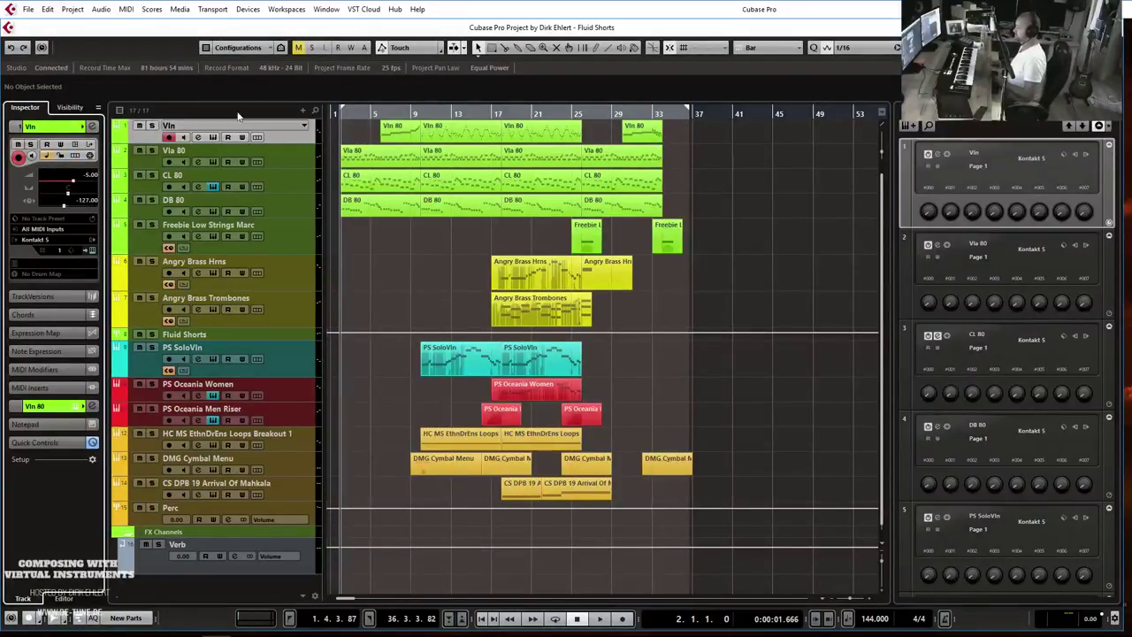
Rename Vla 80 to Vla and bring up its Kontakt instrument with the Violas (tight) patch
{"action": "left_click", "coordinate": [285, 151]}
{"action": "double_click", "coordinate": [214, 146]}
{"action": "type", "text": "Vla"}
{"action": "key", "text": "Return"}
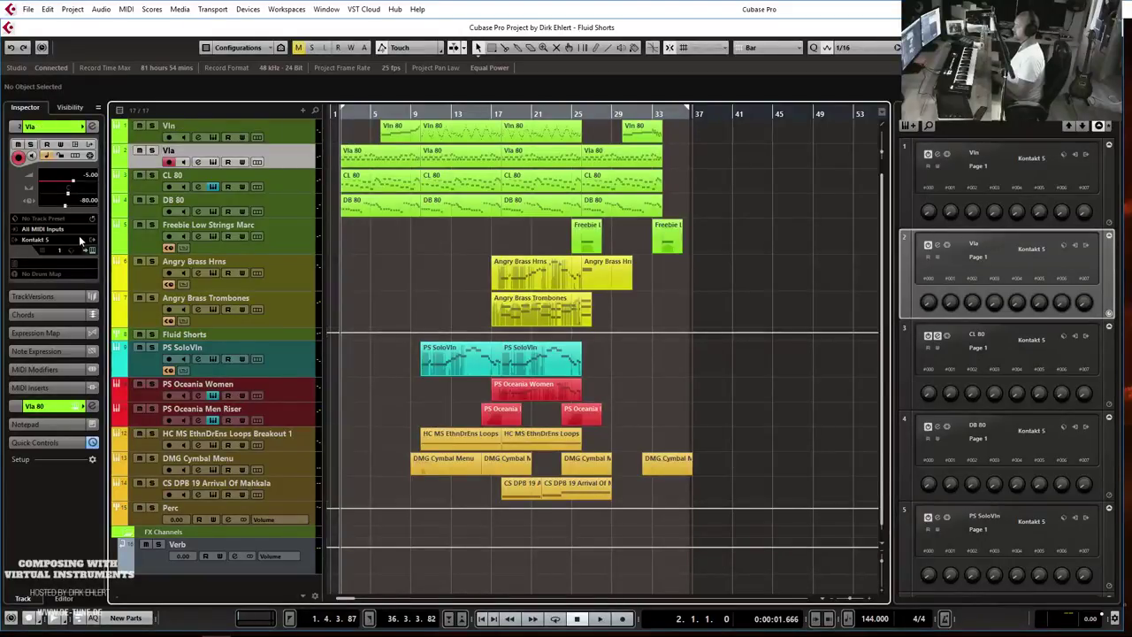
{"action": "double_click", "coordinate": [86, 200]}
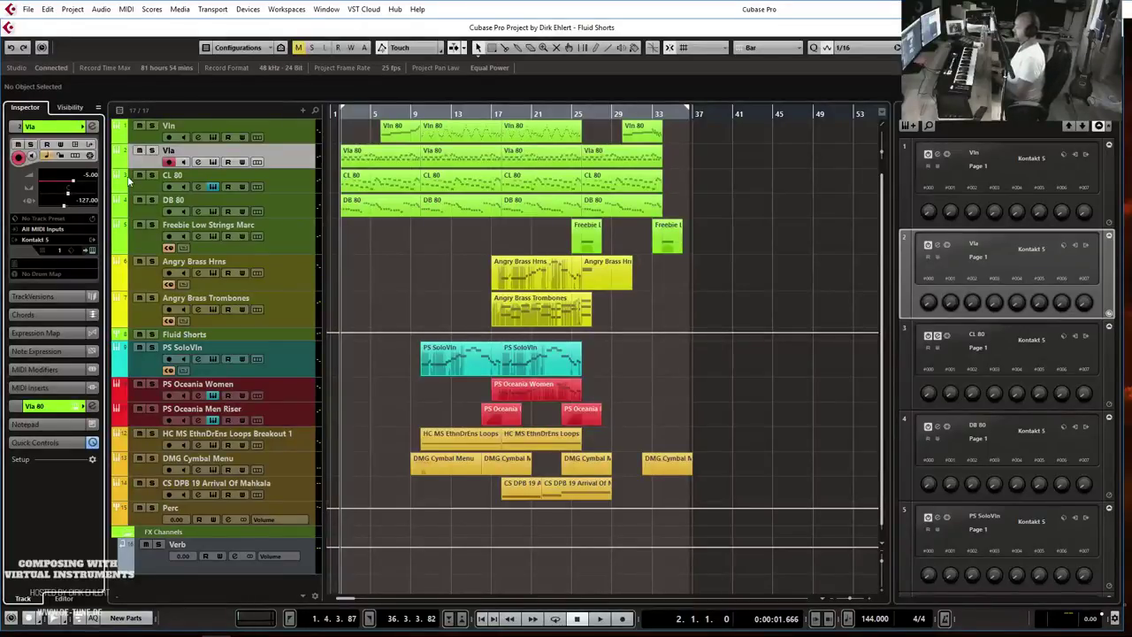
{"action": "left_click", "coordinate": [94, 248]}
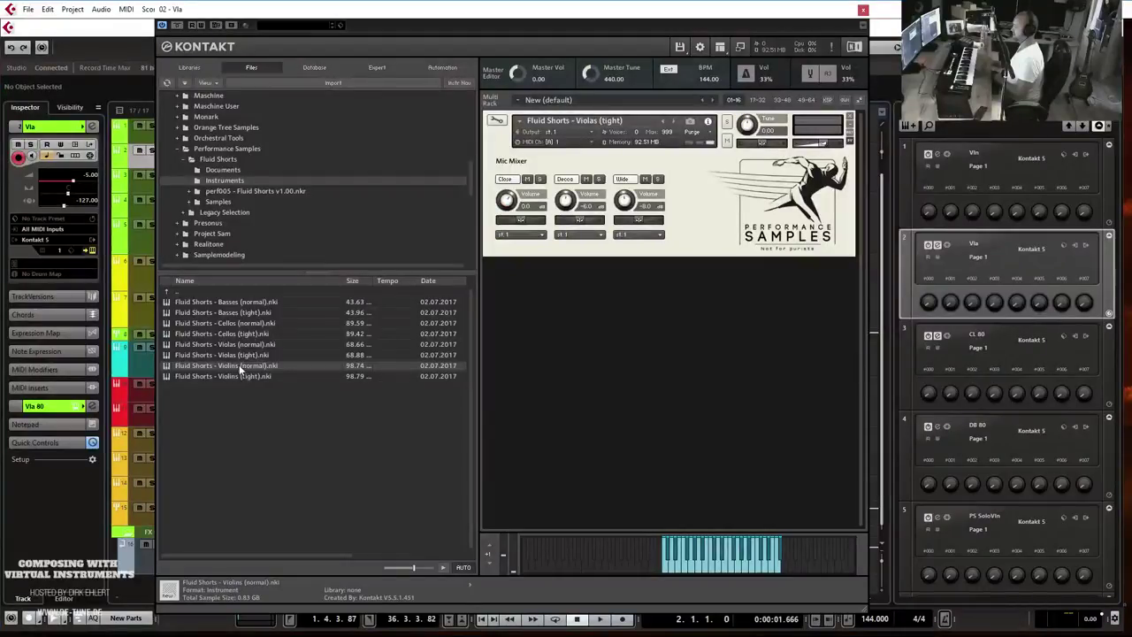
Replace the Violas (tight) patch with Fluid Shorts - Violas (normal).nki
{"action": "left_click", "coordinate": [230, 344]}
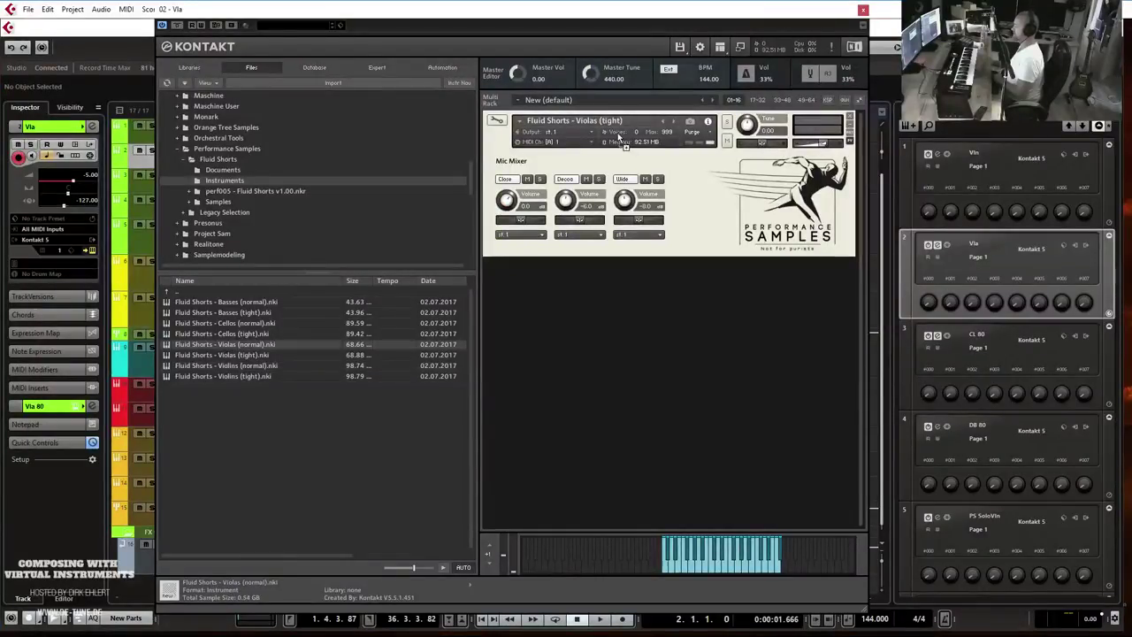
{"action": "left_click_drag", "start_coordinate": [618, 133], "coordinate": [617, 135]}
{"action": "left_click", "coordinate": [568, 370]}
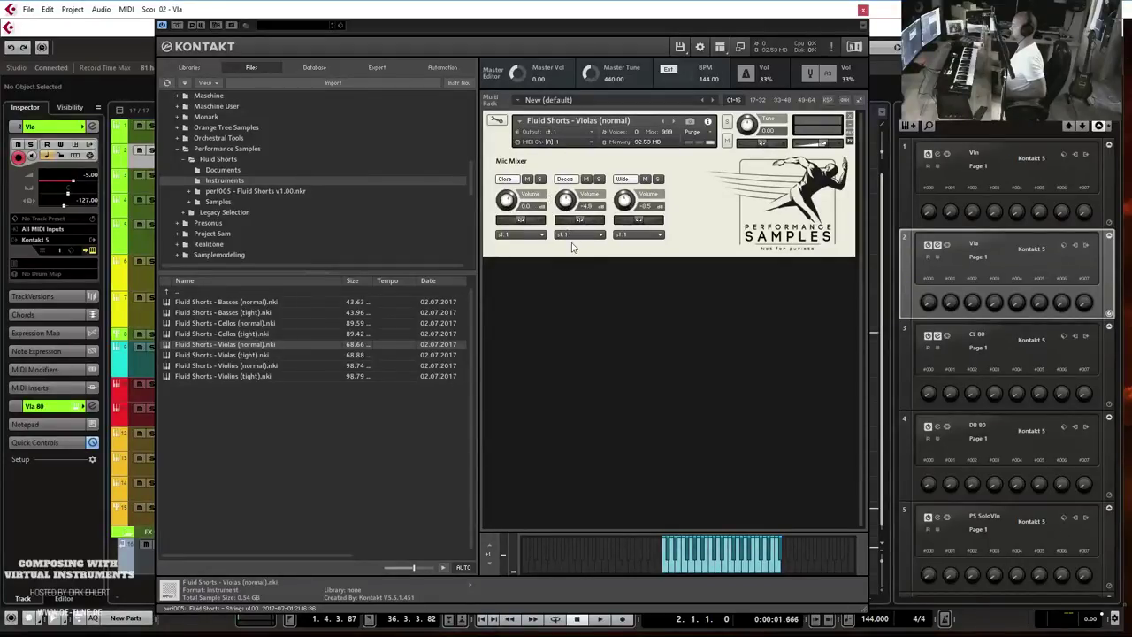
Set the viola Decca mic to -6.0 dB and Wide to -8.0 dB, then close Kontakt
{"action": "left_click_drag", "start_coordinate": [572, 253], "coordinate": [576, 267]}
{"action": "left_click_drag", "start_coordinate": [626, 201], "coordinate": [626, 199]}
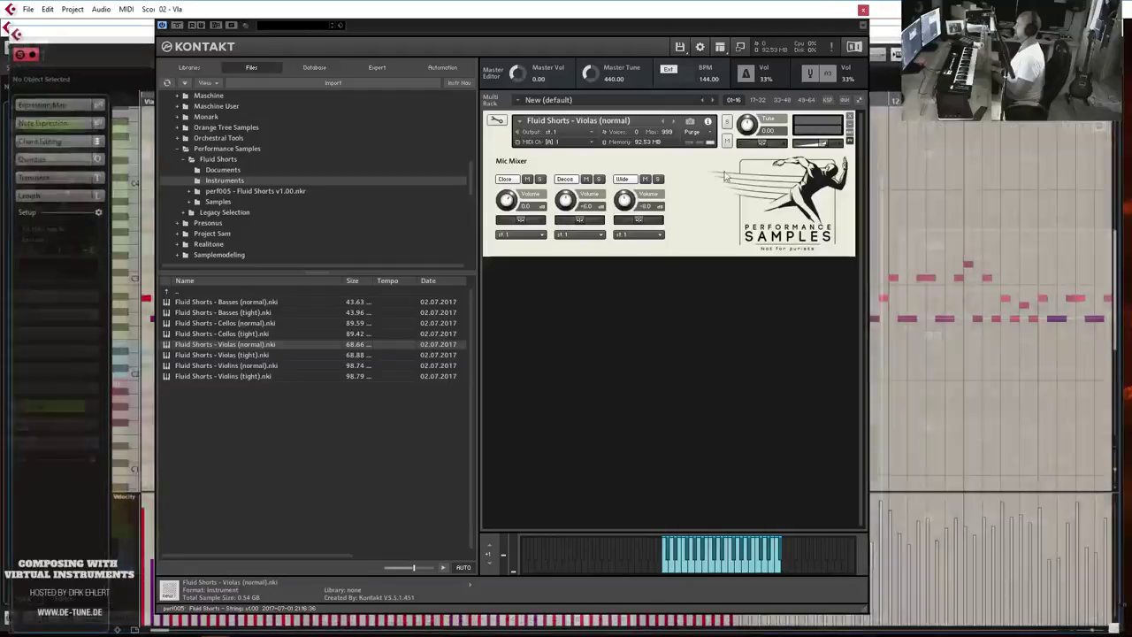
{"action": "left_click", "coordinate": [864, 10]}
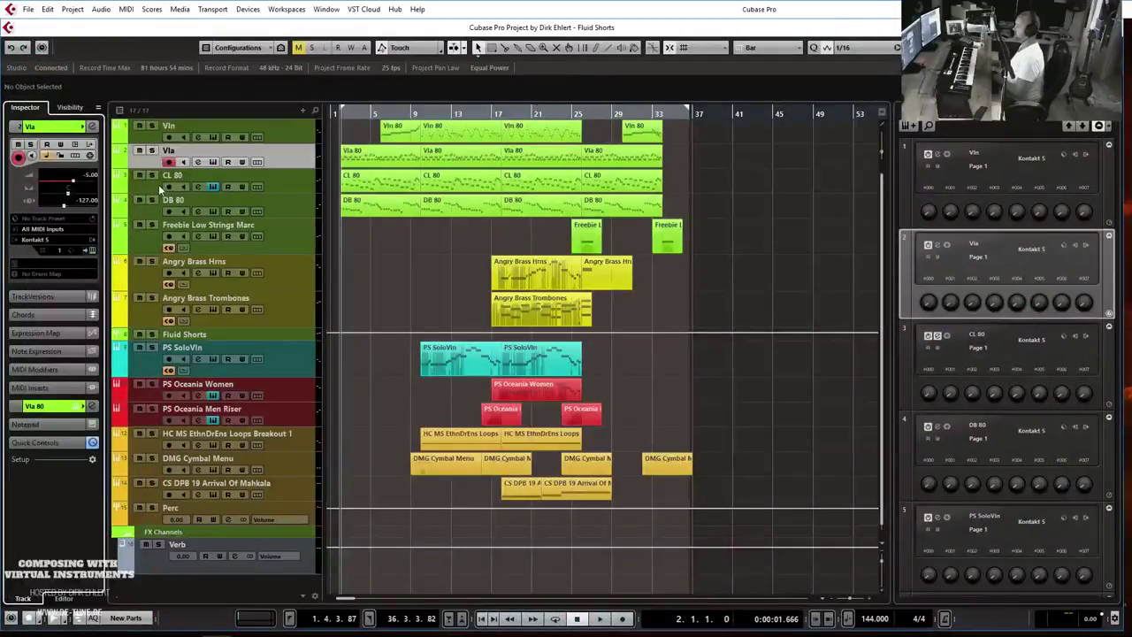
Rename the CL 80 cello track to CL and bring up its Kontakt instrument
{"action": "double_click", "coordinate": [186, 176]}
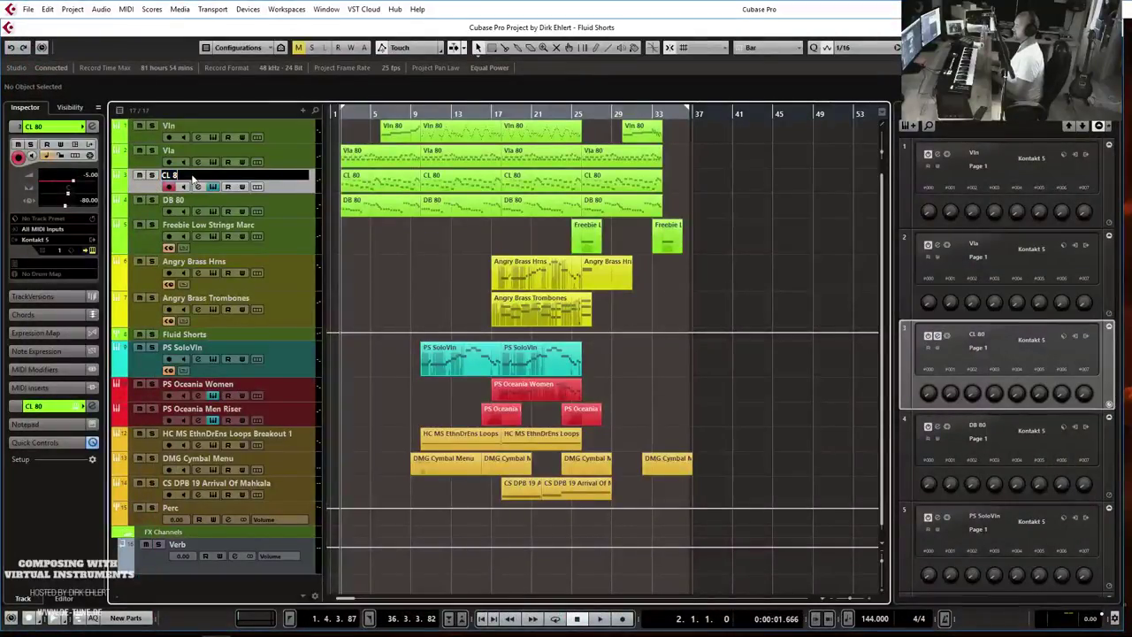
{"action": "key", "text": "Return"}
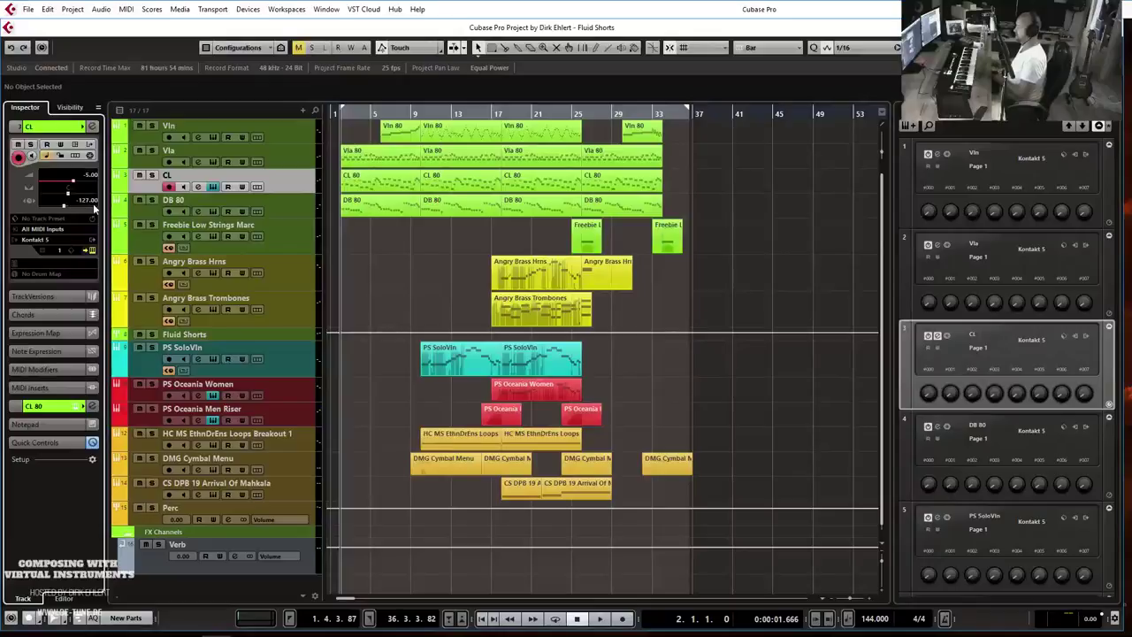
{"action": "left_click", "coordinate": [92, 250]}
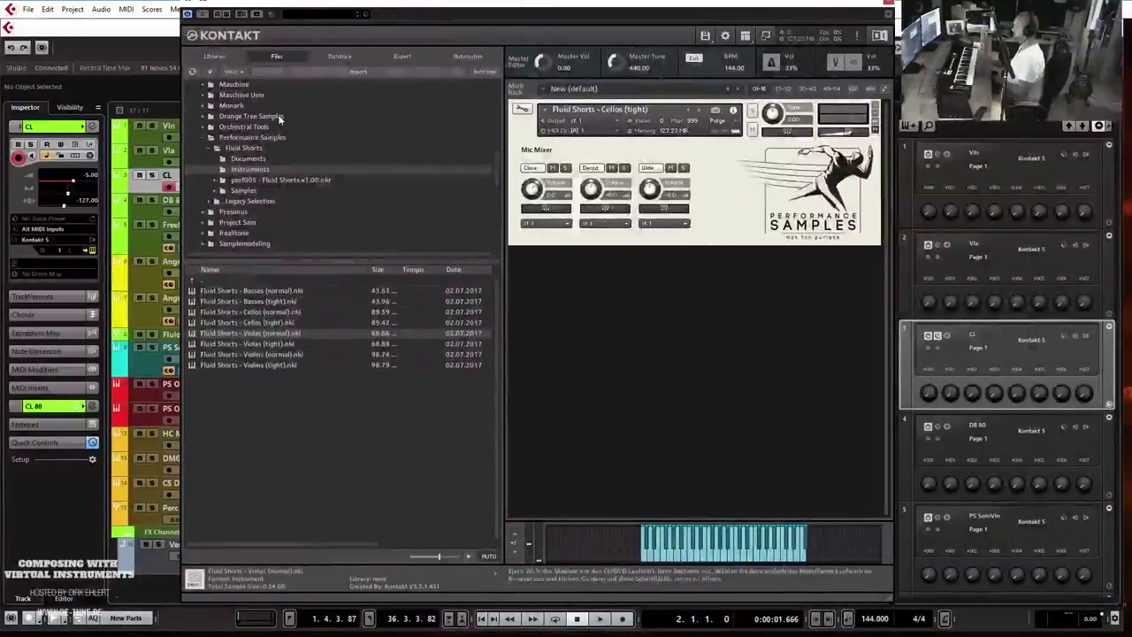
Load Cellos (normal) over Cellos (tight) and lower the Wide mic to -8.0 dB
{"action": "left_click", "coordinate": [260, 313]}
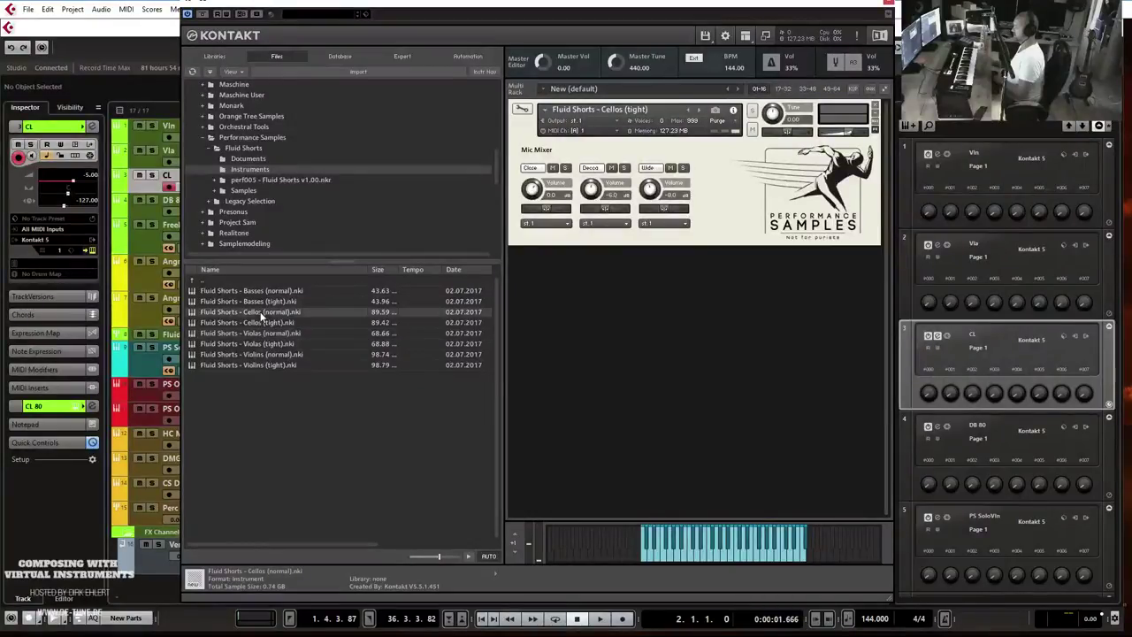
{"action": "left_click_drag", "start_coordinate": [260, 313], "coordinate": [622, 121]}
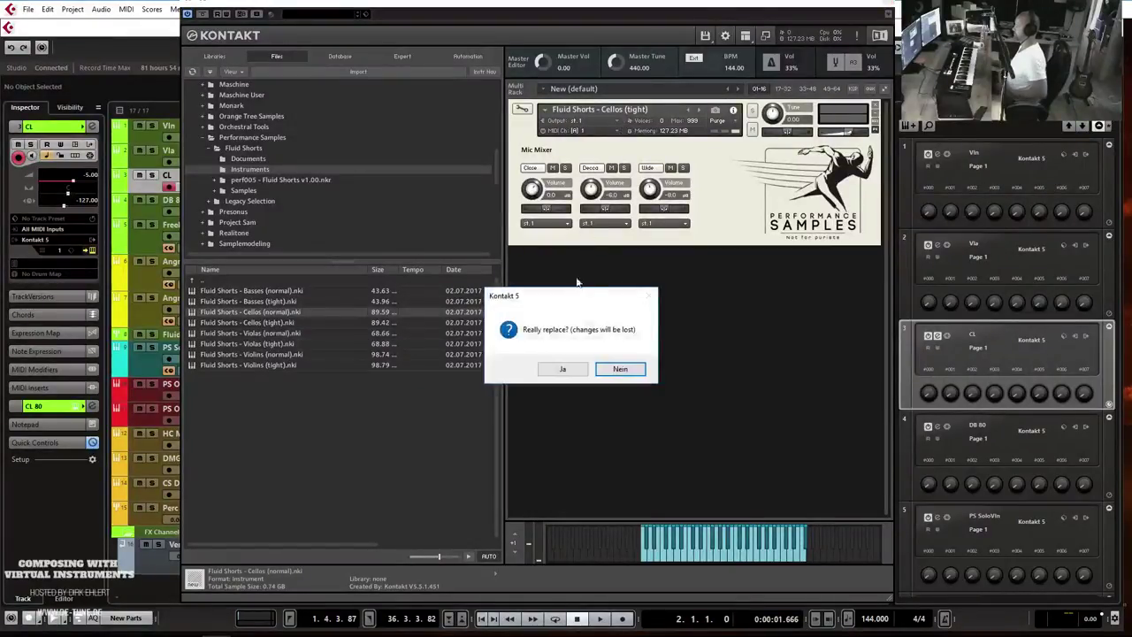
{"action": "left_click", "coordinate": [563, 369]}
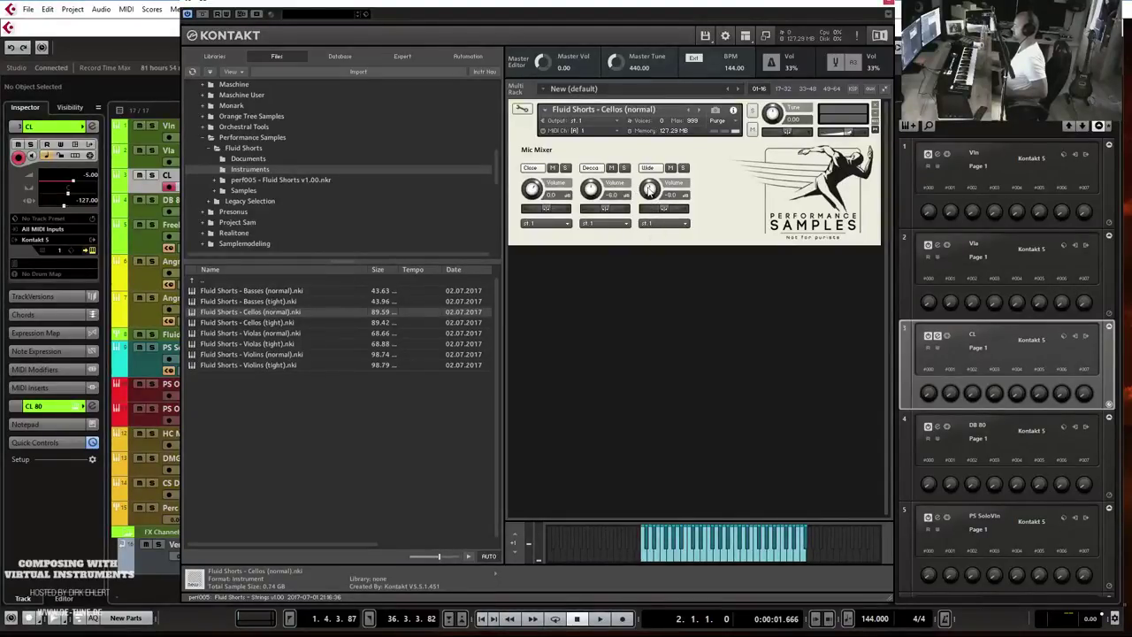
{"action": "left_click_drag", "start_coordinate": [649, 190], "coordinate": [650, 202]}
Close the cello sampler and set the DB 80 track's delay to -127
{"action": "left_click", "coordinate": [890, 4]}
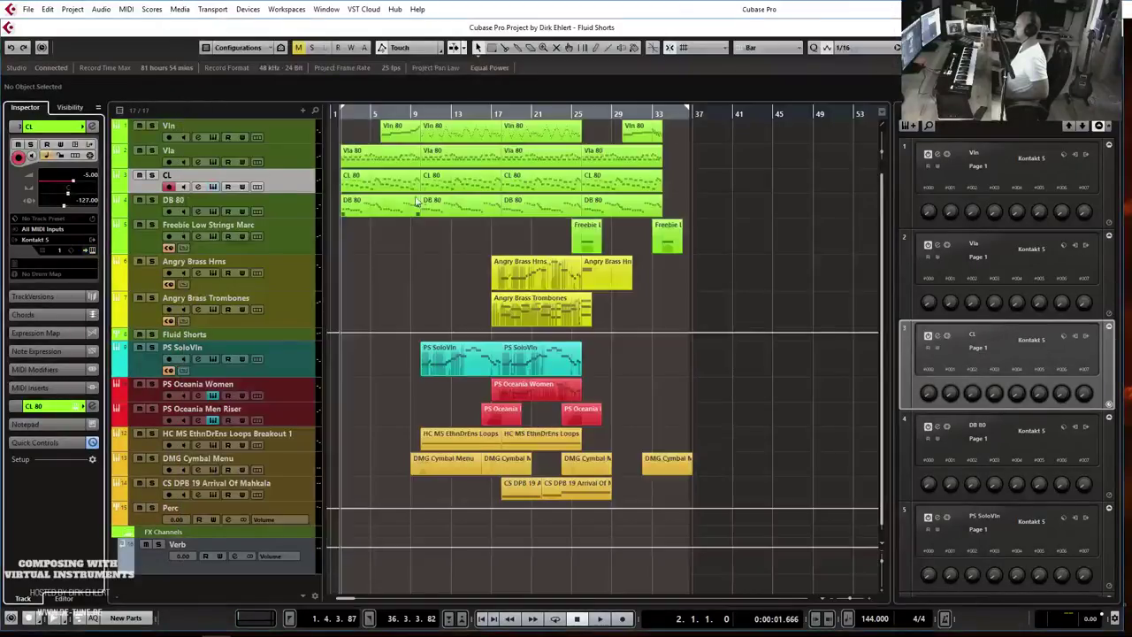
{"action": "left_click", "coordinate": [198, 208]}
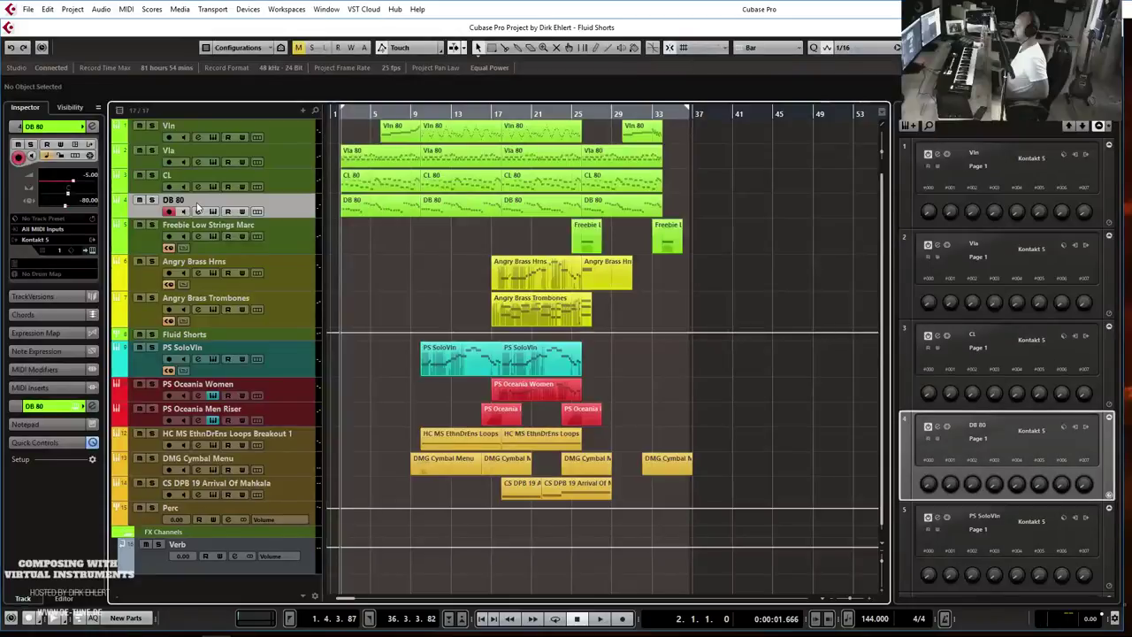
{"action": "left_click", "coordinate": [91, 205]}
{"action": "type", "text": "-127"}
{"action": "key", "text": "Return"}
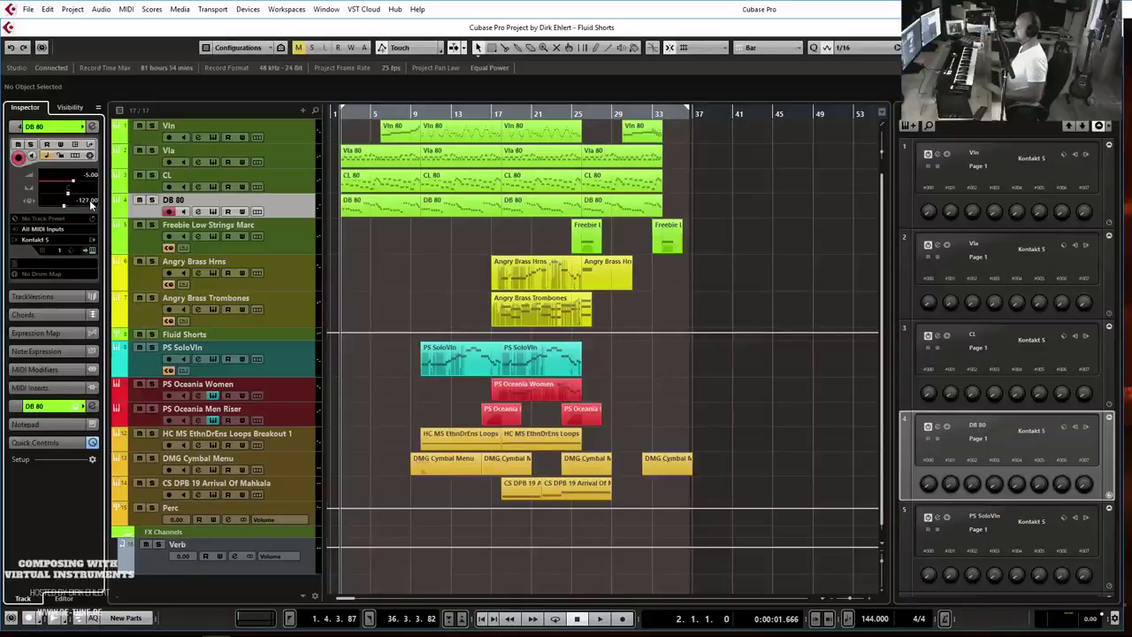
Load Basses (normal) over Basses (tight), nudge Wide to -8.0 dB, and close Kontakt
{"action": "left_click", "coordinate": [91, 252]}
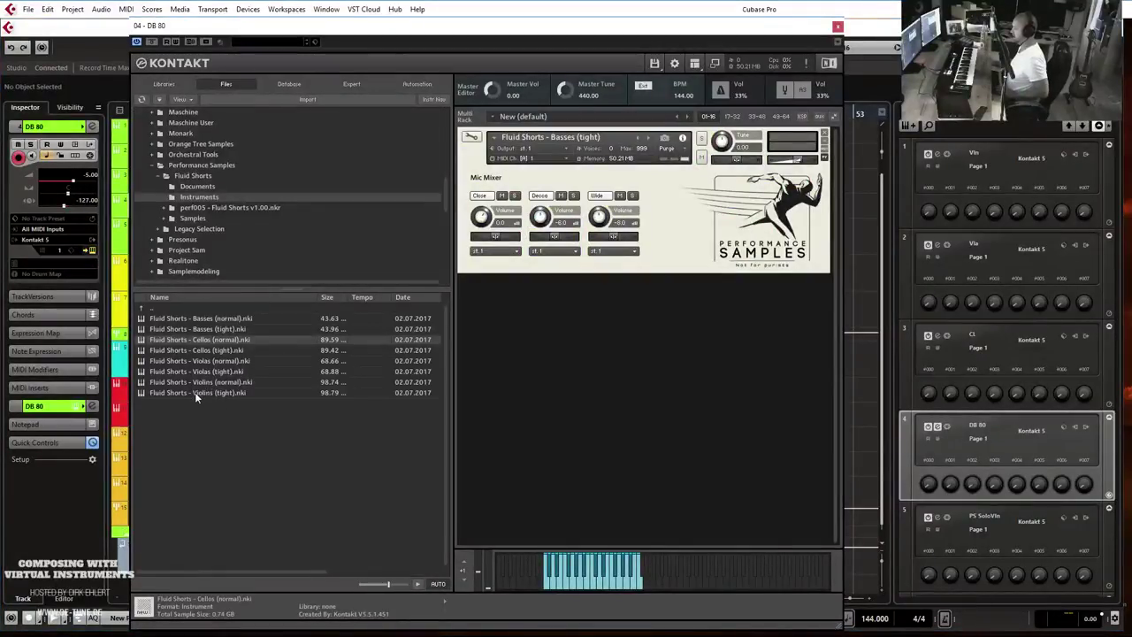
{"action": "left_click", "coordinate": [199, 320]}
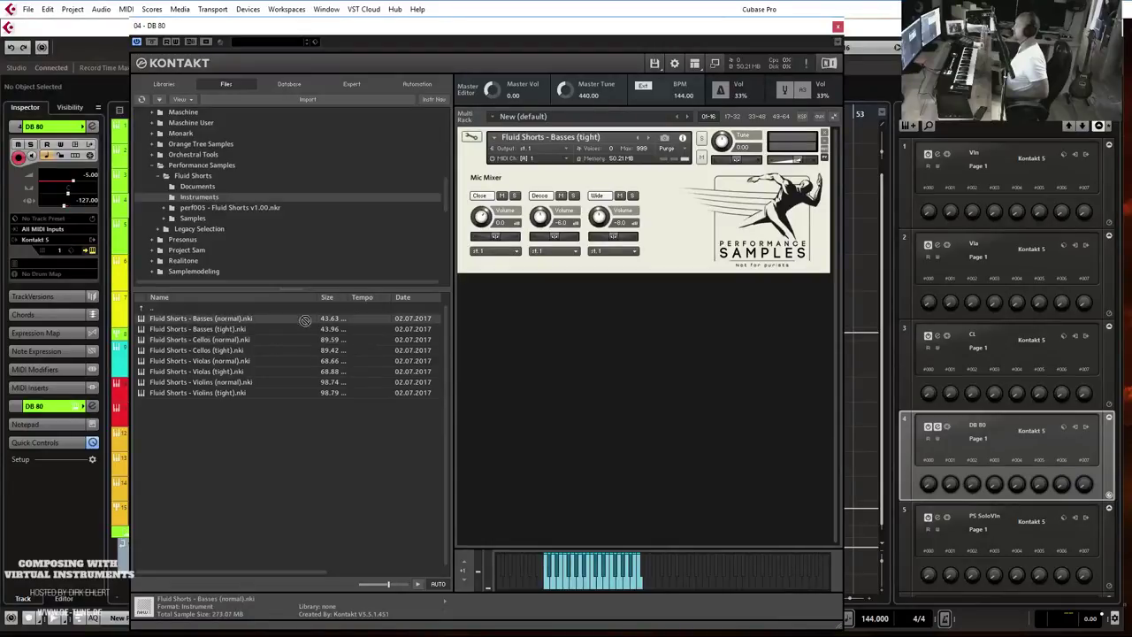
{"action": "left_click_drag", "start_coordinate": [555, 157], "coordinate": [555, 158]}
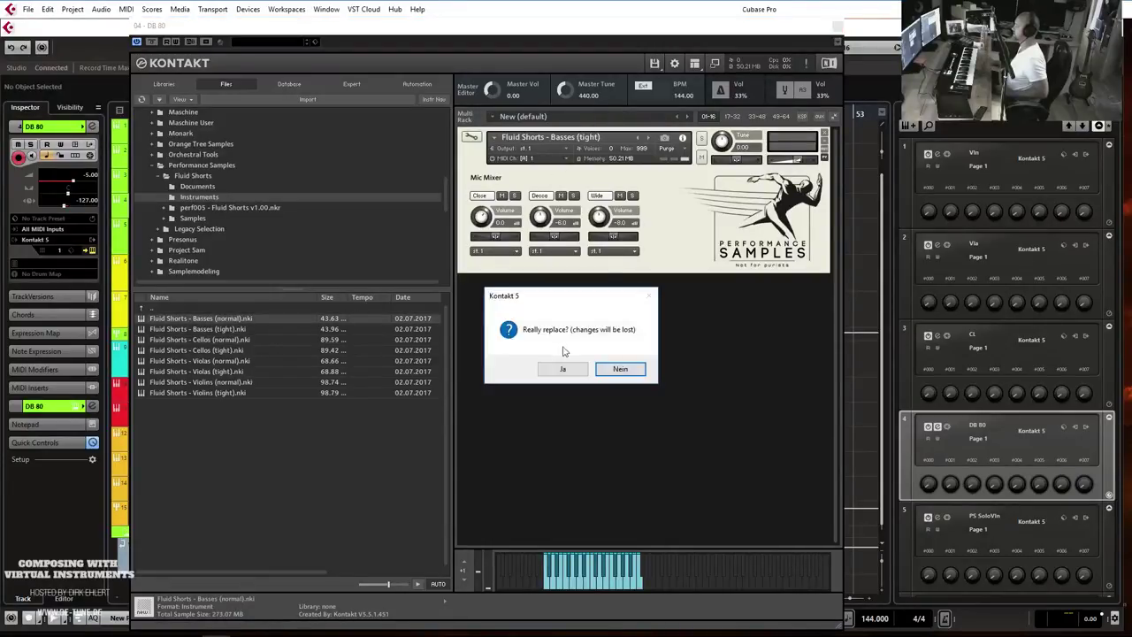
{"action": "left_click", "coordinate": [570, 372]}
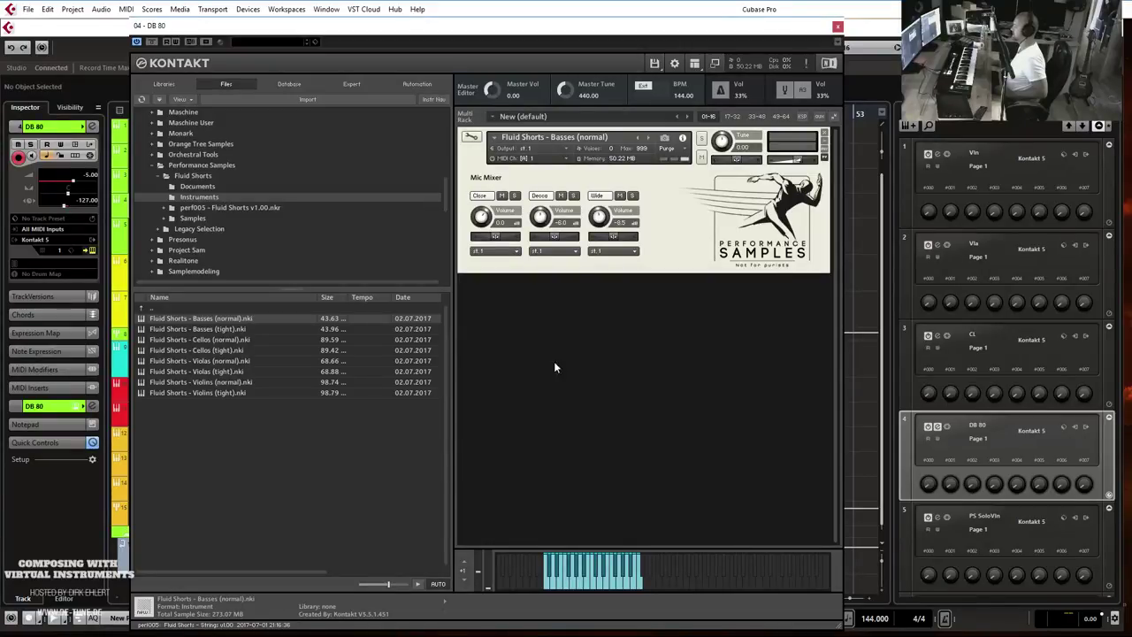
{"action": "left_click_drag", "start_coordinate": [597, 218], "coordinate": [597, 216]}
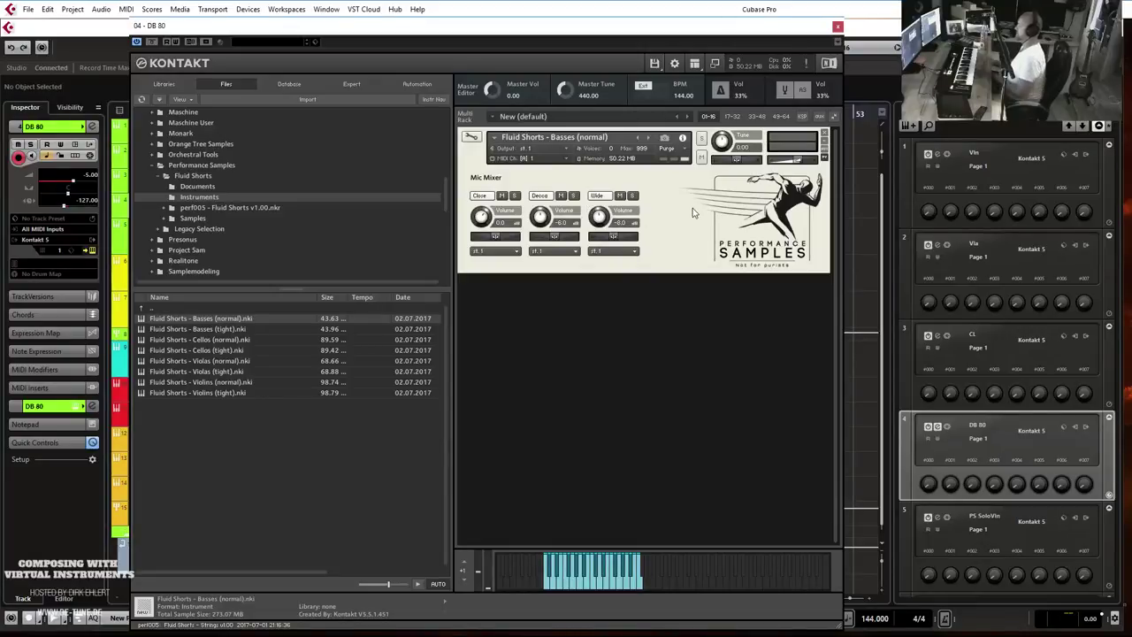
{"action": "key", "text": "Return"}
{"action": "key", "text": "Return"}
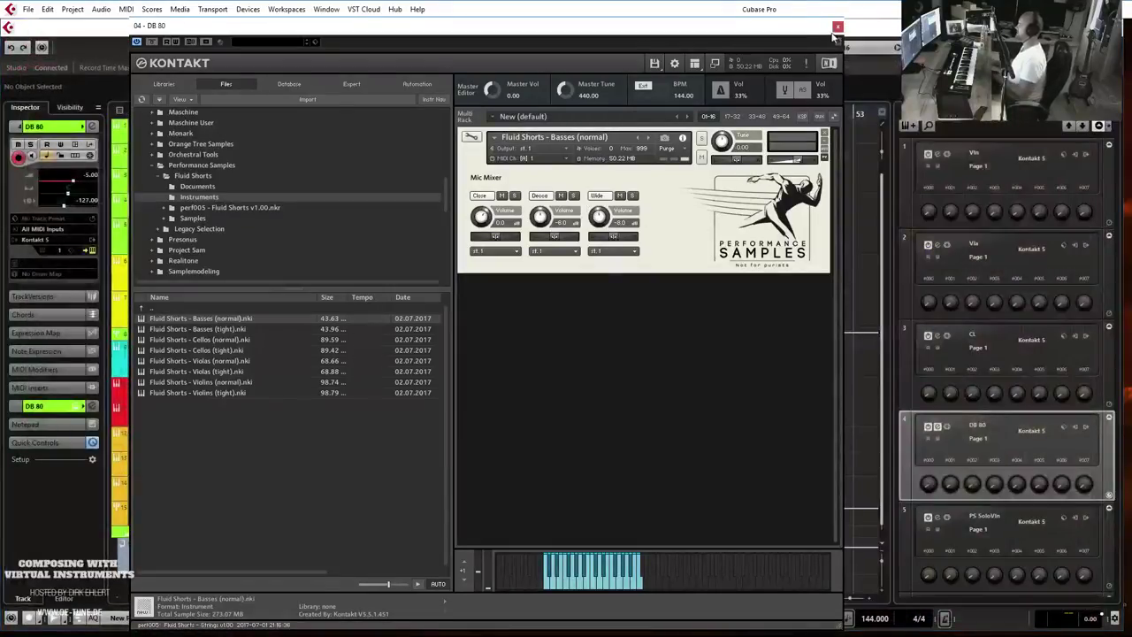
{"action": "left_click", "coordinate": [838, 26]}
Play Fluid Shorts from bar 1 zoomed out to the full arrangement, selecting PS Oceania Women
{"action": "key", "text": "h"}
{"action": "key", "text": "h"}
{"action": "key", "text": "h"}
{"action": "key", "text": "h"}
{"action": "key", "text": "h"}
{"action": "key", "text": "h"}
{"action": "key", "text": "h"}
{"action": "key", "text": "h"}
{"action": "key", "text": "h"}
{"action": "key", "text": "h"}
{"action": "key", "text": "h"}
{"action": "key", "text": "h"}
{"action": "key", "text": "h"}
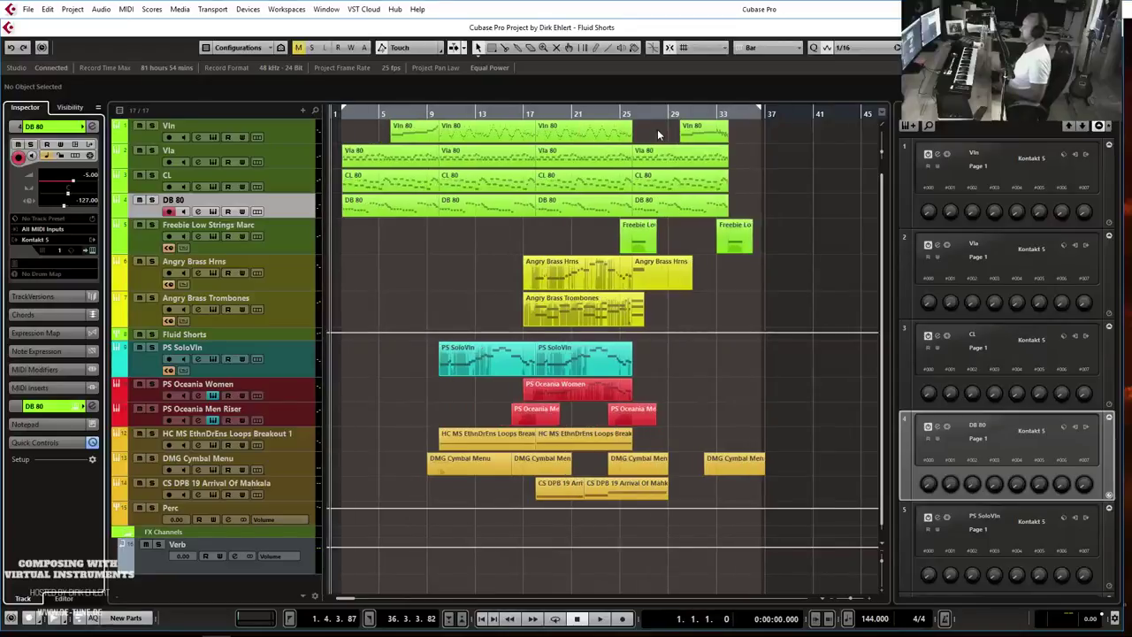
{"action": "key", "text": "space"}
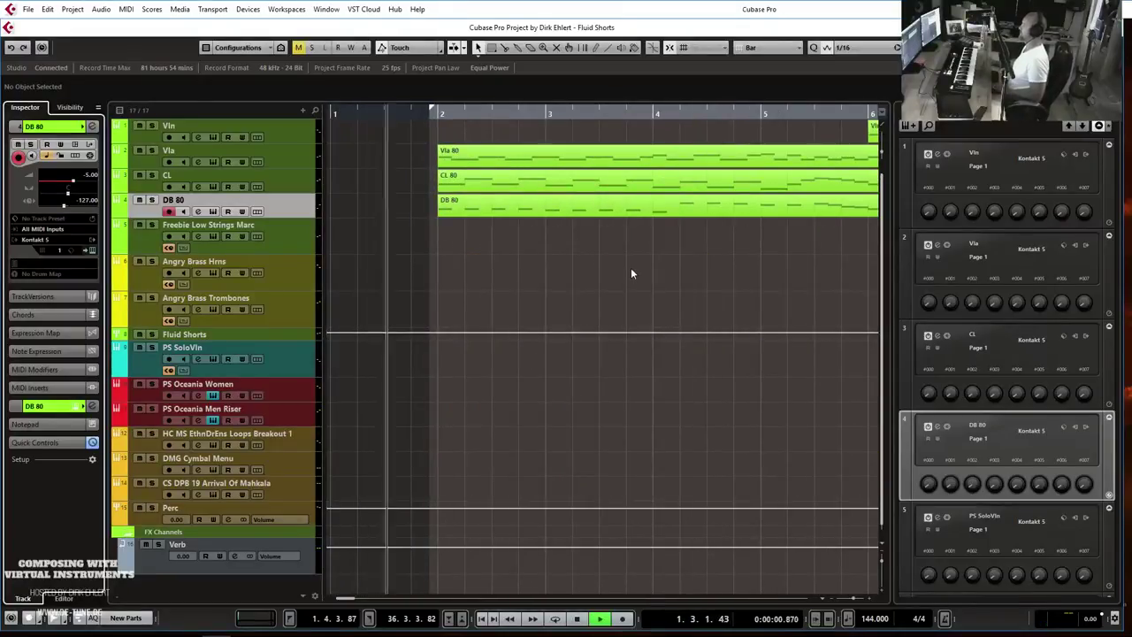
{"action": "key", "text": "g"}
{"action": "key", "text": "g"}
{"action": "key", "text": "g"}
{"action": "key", "text": "g"}
{"action": "key", "text": "g"}
{"action": "key", "text": "g"}
{"action": "key", "text": "g"}
{"action": "key", "text": "g"}
{"action": "key", "text": "g"}
{"action": "key", "text": "g"}
{"action": "key", "text": "g"}
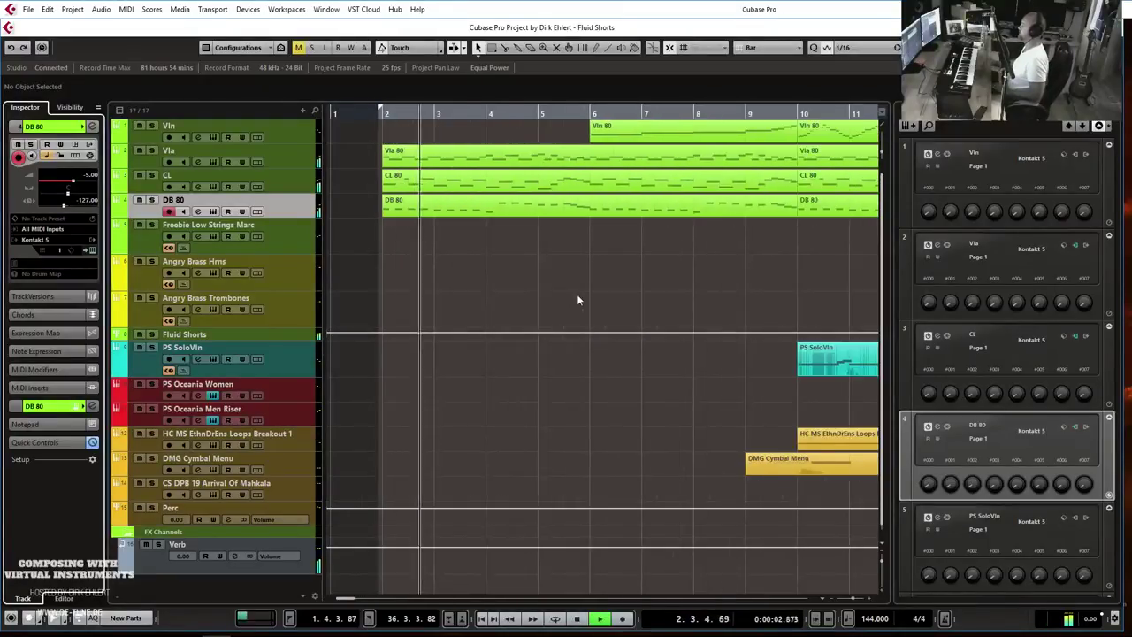
{"action": "key", "text": "g"}
{"action": "key", "text": "g"}
{"action": "key", "text": "g"}
{"action": "key", "text": "g"}
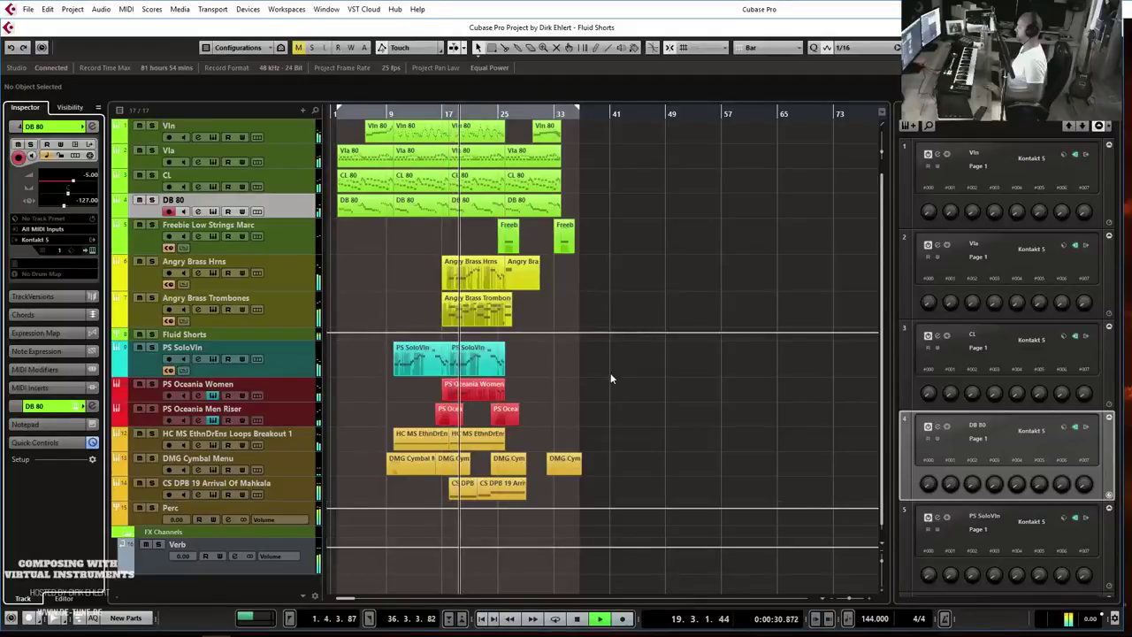
{"action": "left_click", "coordinate": [292, 397]}
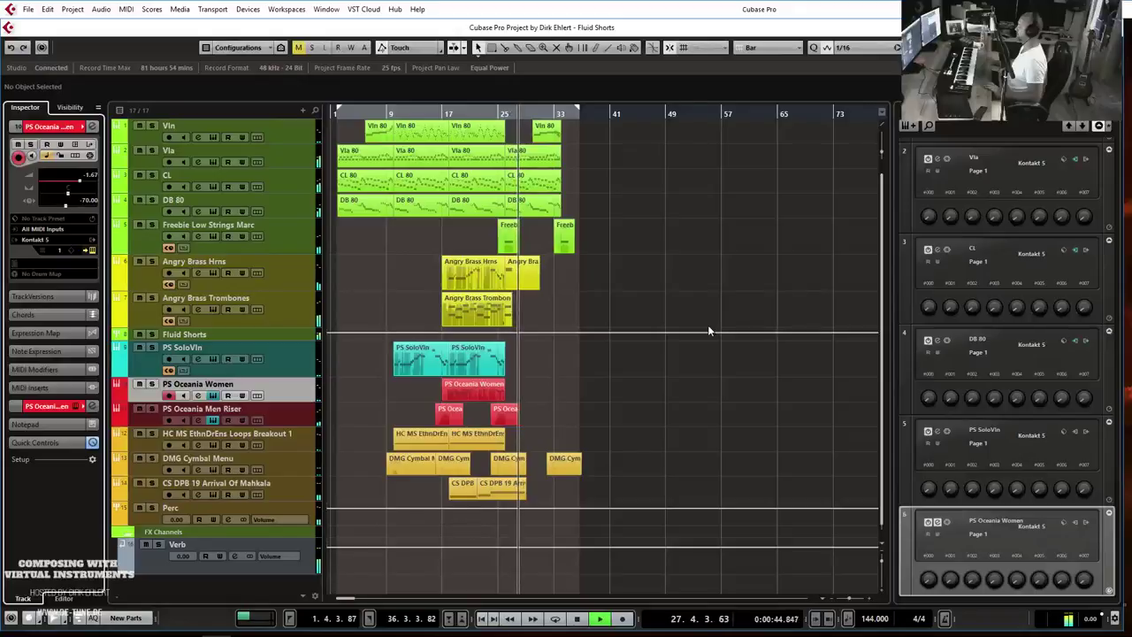
Copy the Angry Brass Hrns and Trombones ending parts toward bar 34
{"action": "left_click", "coordinate": [297, 301]}
{"action": "left_click_drag", "start_coordinate": [297, 290], "coordinate": [298, 275]}
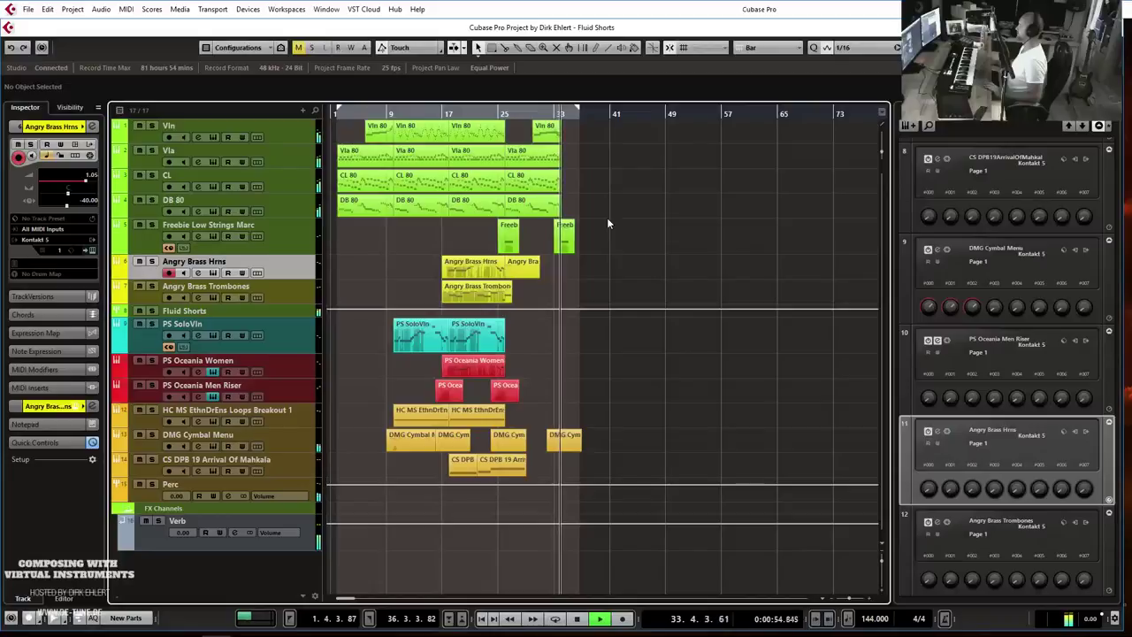
{"action": "key", "text": "space"}
{"action": "left_click_drag", "start_coordinate": [524, 274], "coordinate": [580, 272]}
{"action": "left_click_drag", "start_coordinate": [506, 302], "coordinate": [568, 299]}
Draw a falling CC1 modulation curve under the trombone chord and play from bar 32
{"action": "double_click", "coordinate": [567, 299]}
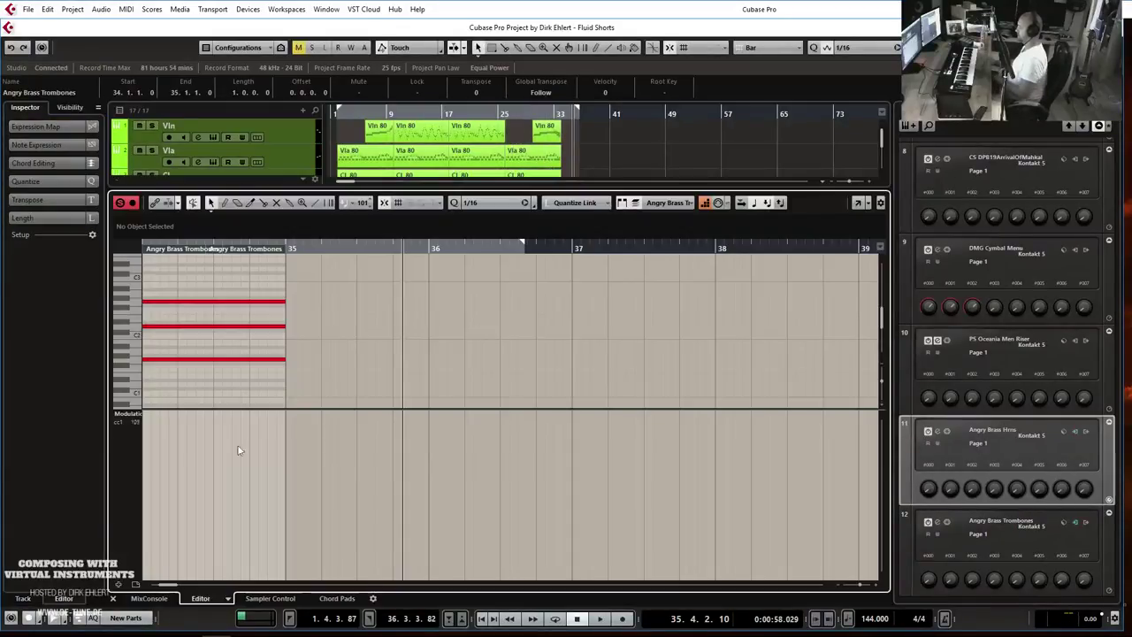
{"action": "left_click", "coordinate": [148, 447]}
{"action": "left_click_drag", "start_coordinate": [144, 448], "coordinate": [242, 502]}
{"action": "key", "text": "Return"}
{"action": "left_click", "coordinate": [554, 113]}
{"action": "key", "text": "space"}
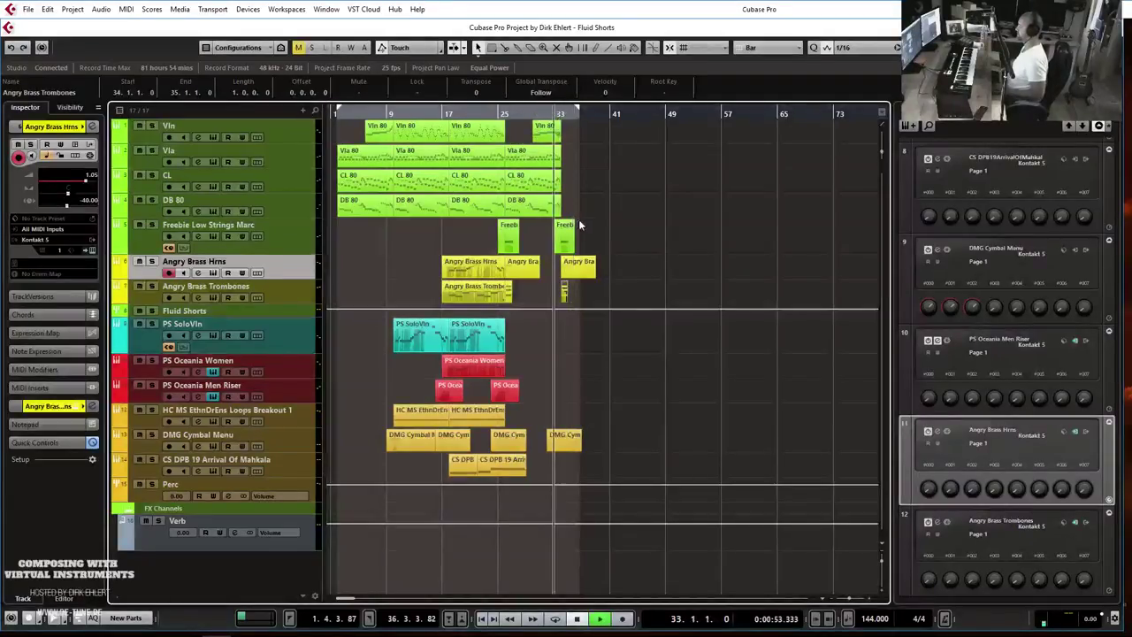
Redraw the trombone ending's modulation curve and replay from just before the ending
{"action": "key", "text": "h"}
{"action": "key", "text": "h"}
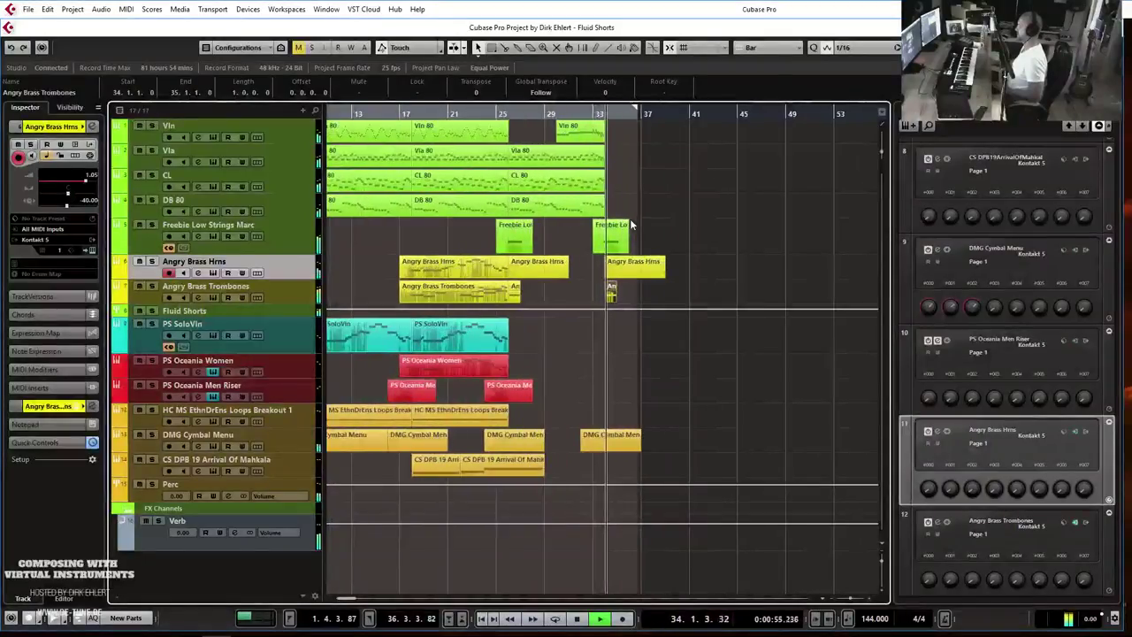
{"action": "key", "text": "space"}
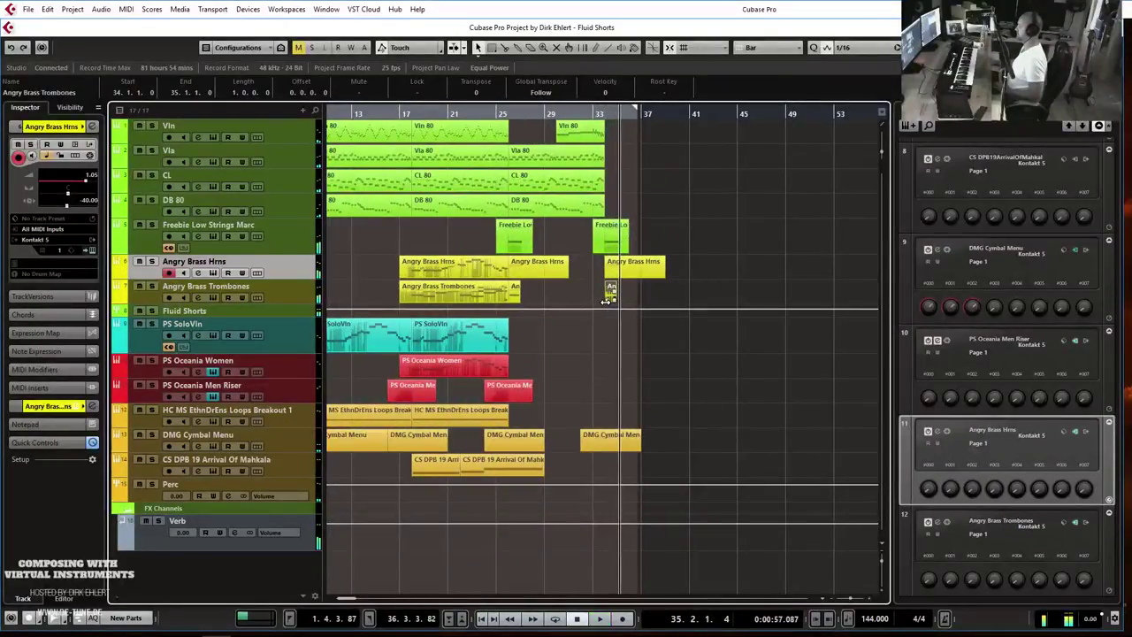
{"action": "double_click", "coordinate": [608, 294]}
{"action": "left_click_drag", "start_coordinate": [267, 479], "coordinate": [409, 500]}
{"action": "key", "text": "Return"}
{"action": "left_click", "coordinate": [580, 116]}
{"action": "key", "text": "space"}
Redraw the trombone modulation as a descending line across bar 34, deleting the stray point
{"action": "key", "text": "h"}
{"action": "key", "text": "h"}
{"action": "key", "text": "h"}
{"action": "key", "text": "h"}
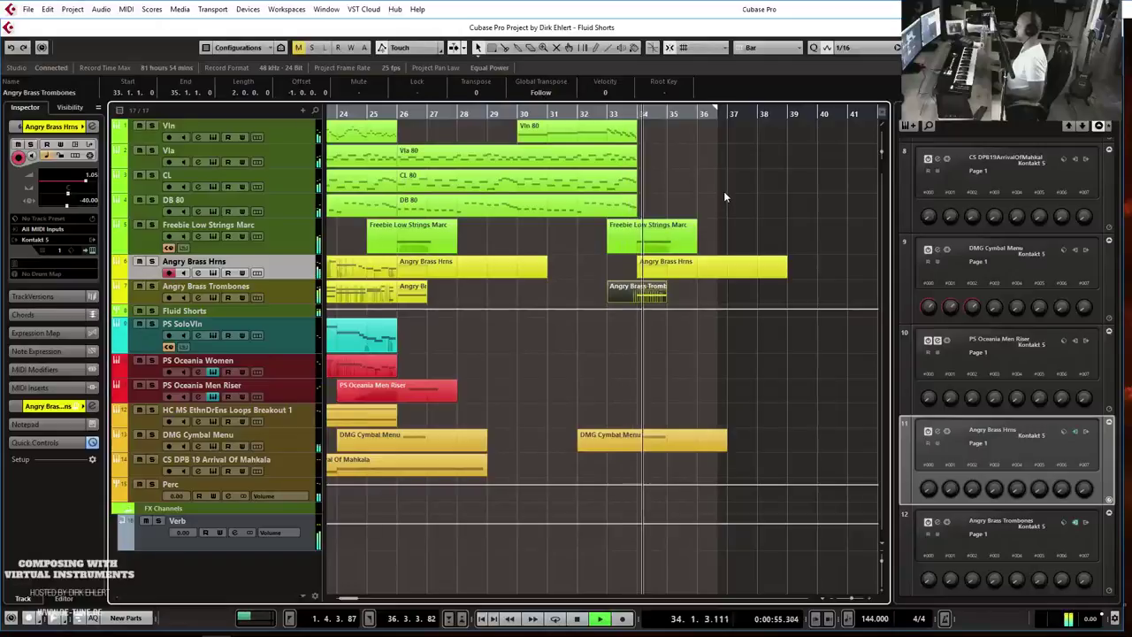
{"action": "left_click", "coordinate": [659, 278]}
{"action": "key", "text": "space"}
{"action": "double_click", "coordinate": [650, 294]}
{"action": "left_click_drag", "start_coordinate": [259, 517], "coordinate": [400, 564]}
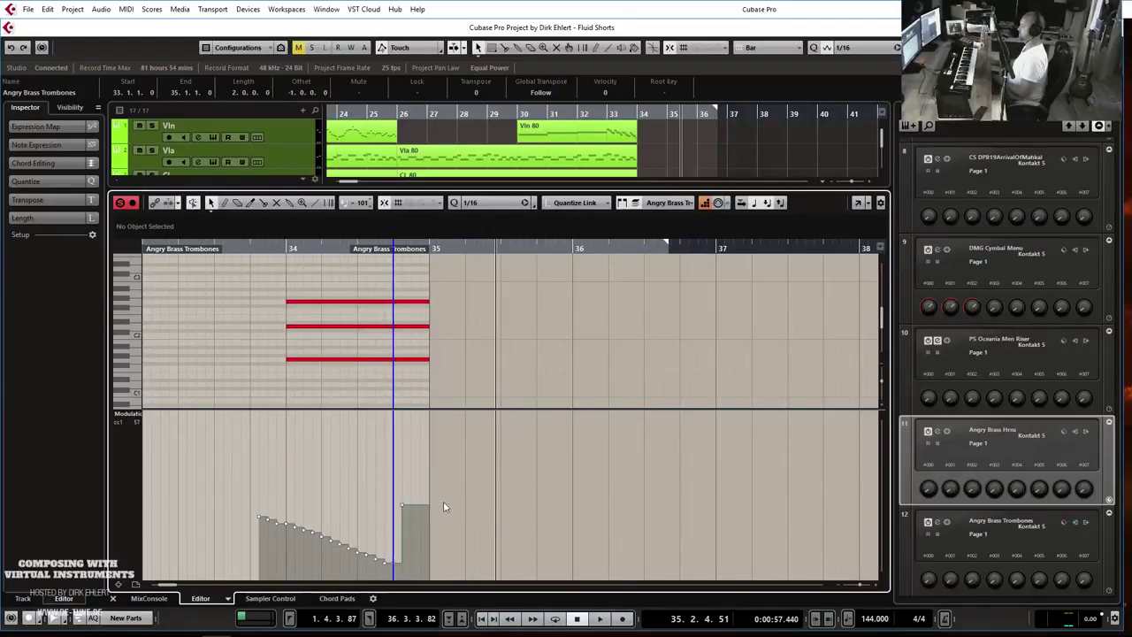
{"action": "left_click_drag", "start_coordinate": [423, 514], "coordinate": [423, 513]}
{"action": "key", "text": "Delete"}
{"action": "key", "text": "Return"}
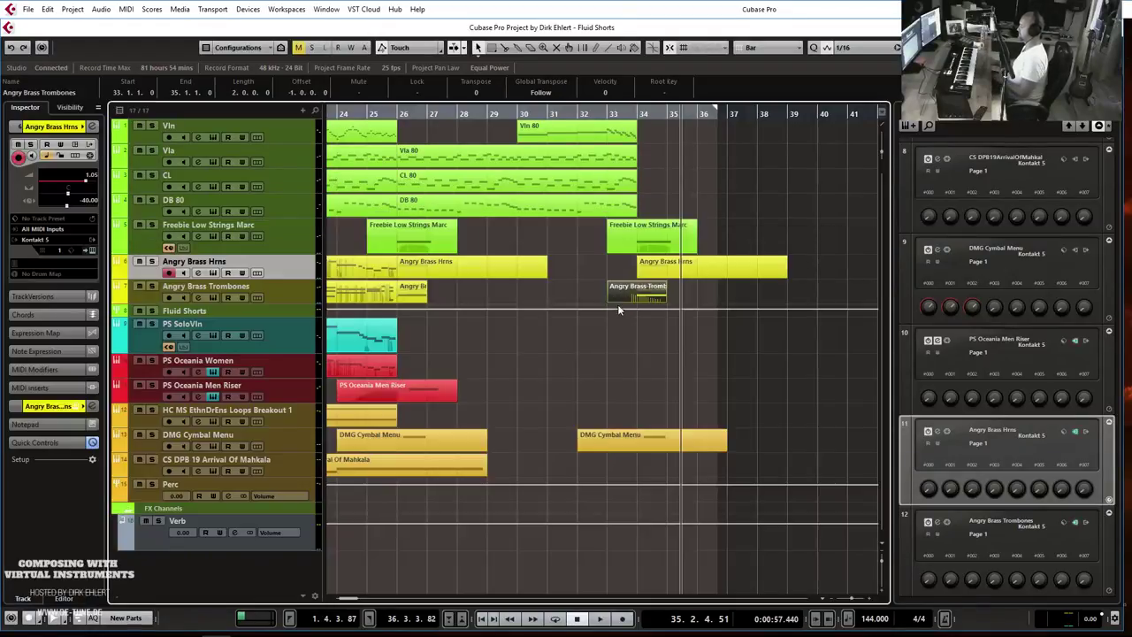
Extend the final Hrns part to start at bar 33, add a falling modulation curve, replay from bar 32
{"action": "double_click", "coordinate": [677, 270]}
{"action": "scroll", "coordinate": [294, 328], "scroll_direction": "left", "scroll_amount": 3}
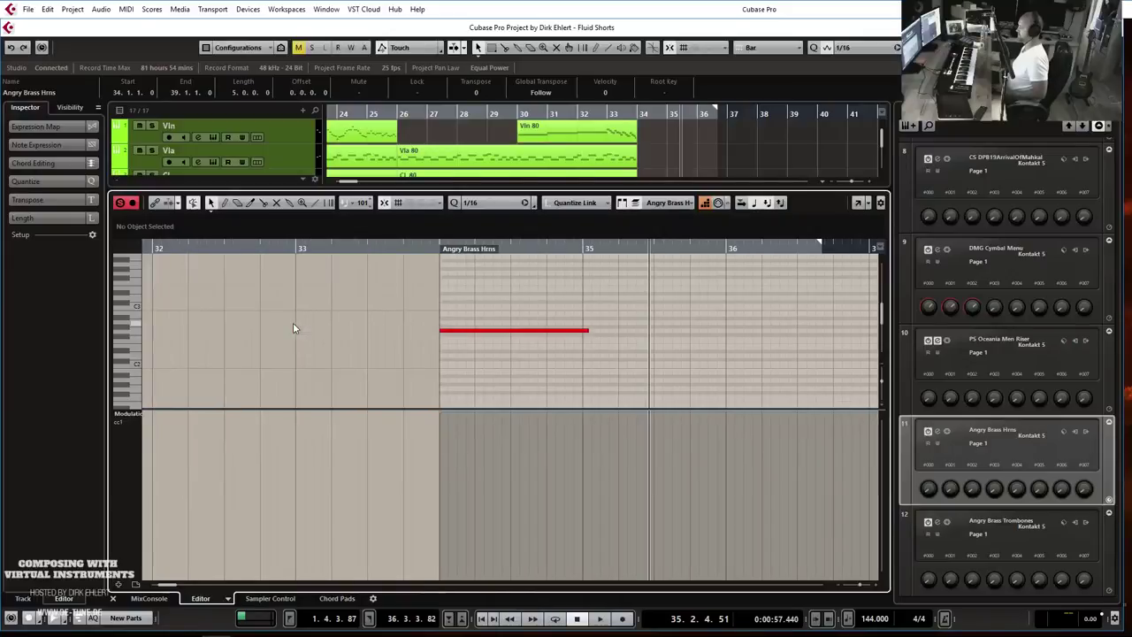
{"action": "left_click_drag", "start_coordinate": [448, 255], "coordinate": [303, 256]}
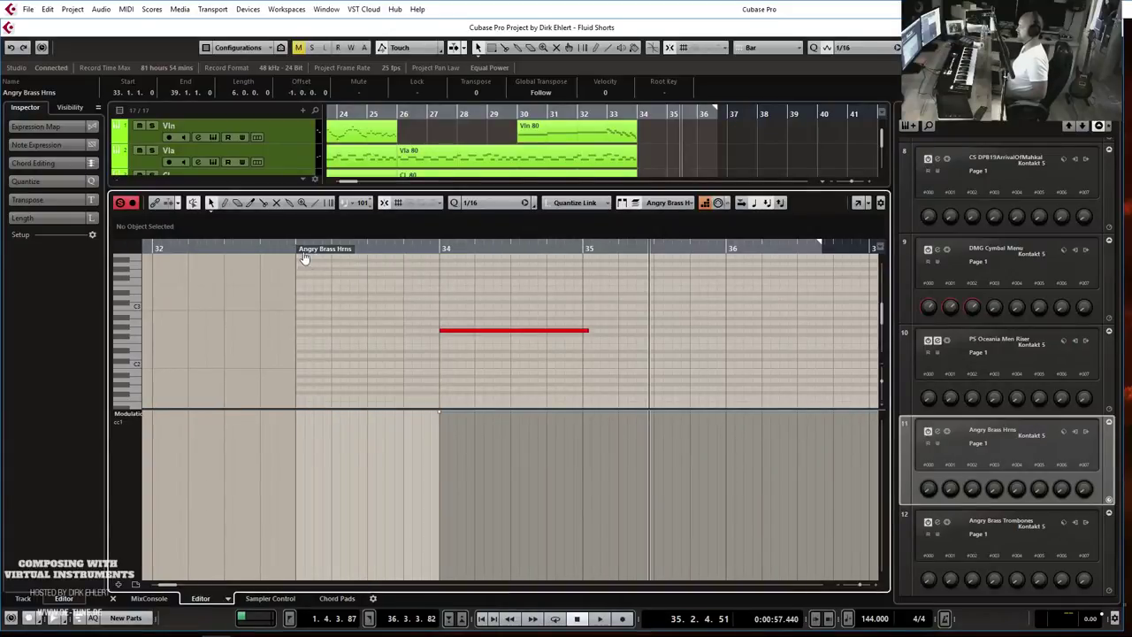
{"action": "mouse_move", "coordinate": [433, 444]}
{"action": "left_mouse_down"}
{"action": "mouse_move", "coordinate": [579, 472]}
{"action": "mouse_move", "coordinate": [628, 494]}
{"action": "left_mouse_up"}
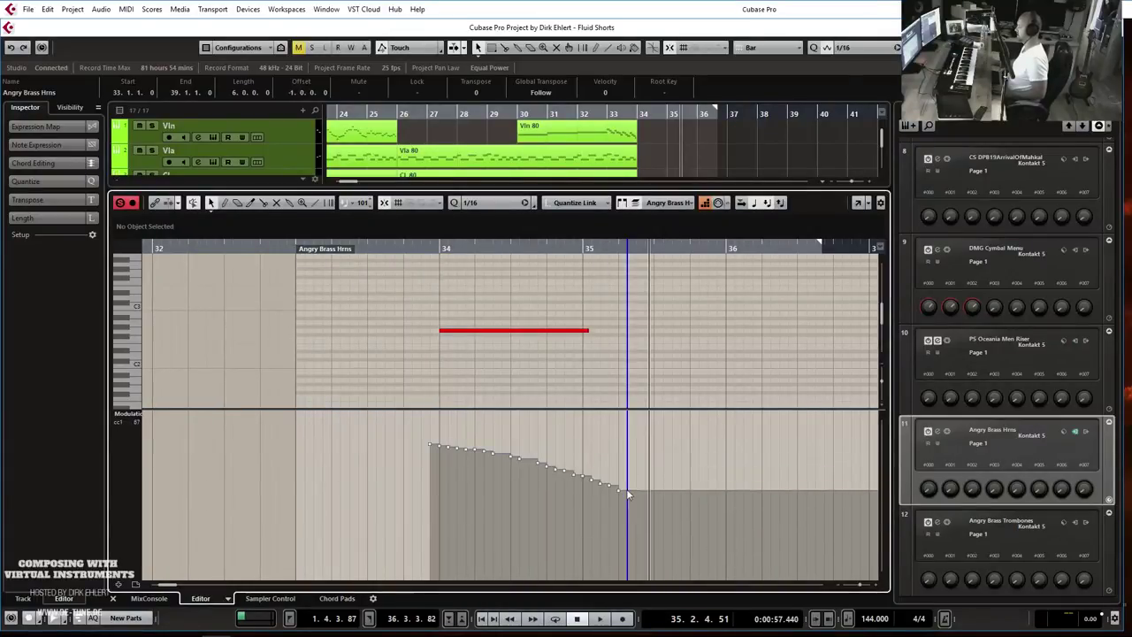
{"action": "key", "text": "Return"}
{"action": "left_click", "coordinate": [593, 122]}
{"action": "key", "text": "space"}
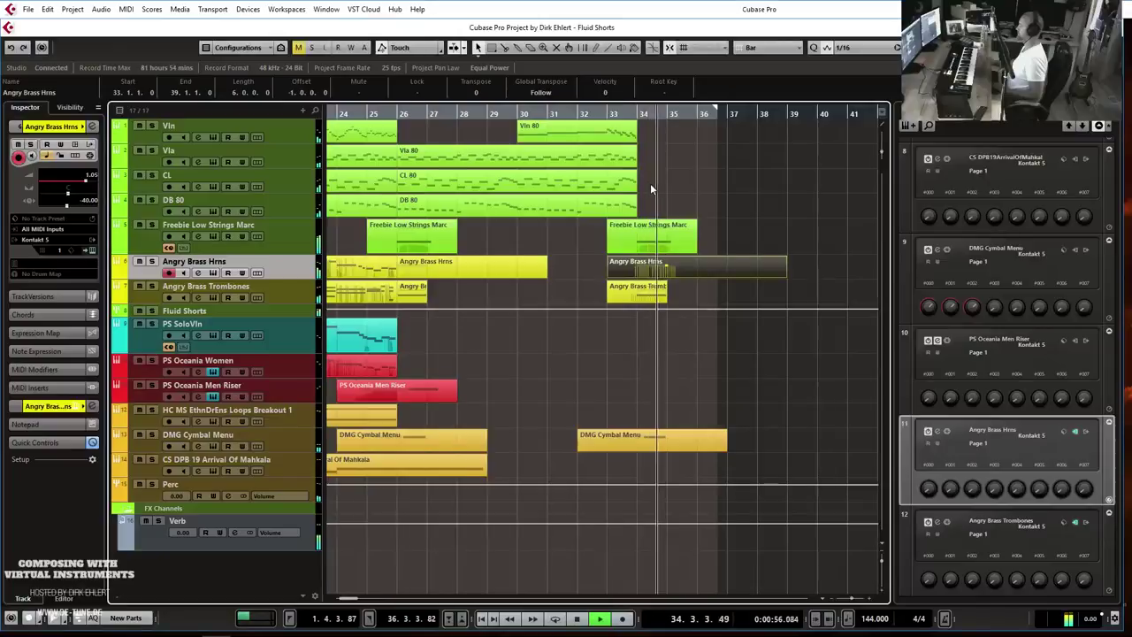
Draw a final DB 80 note at bar 34
{"action": "key", "text": "h"}
{"action": "key", "text": "h"}
{"action": "key", "text": "h"}
{"action": "key", "text": "space"}
{"action": "left_click", "coordinate": [593, 216]}
{"action": "double_click", "coordinate": [593, 216]}
{"action": "scroll", "coordinate": [567, 345], "scroll_direction": "right", "scroll_amount": 5}
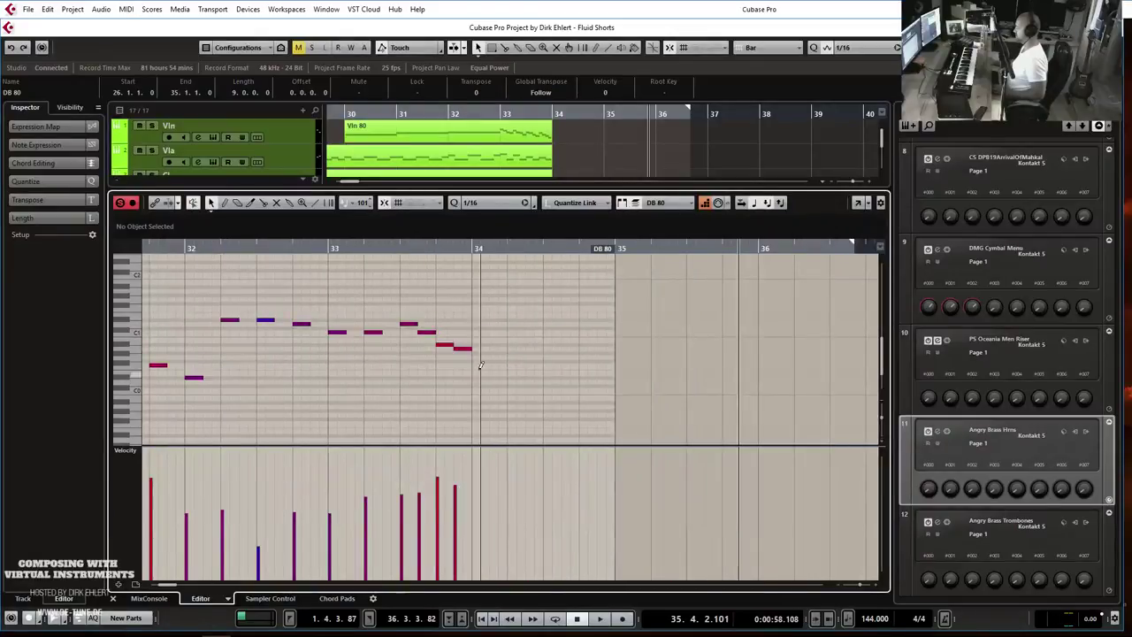
{"action": "left_click_drag", "start_coordinate": [478, 355], "coordinate": [498, 354]}
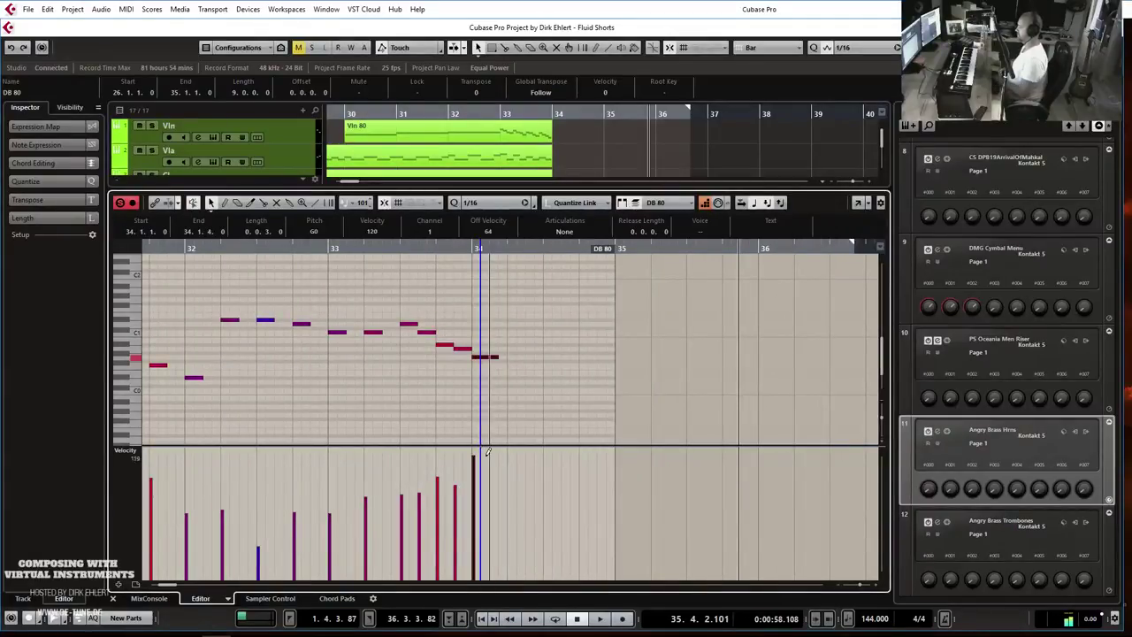
{"action": "key", "text": "Return"}
Draw a final CL note at bar 34
{"action": "key", "text": "Up"}
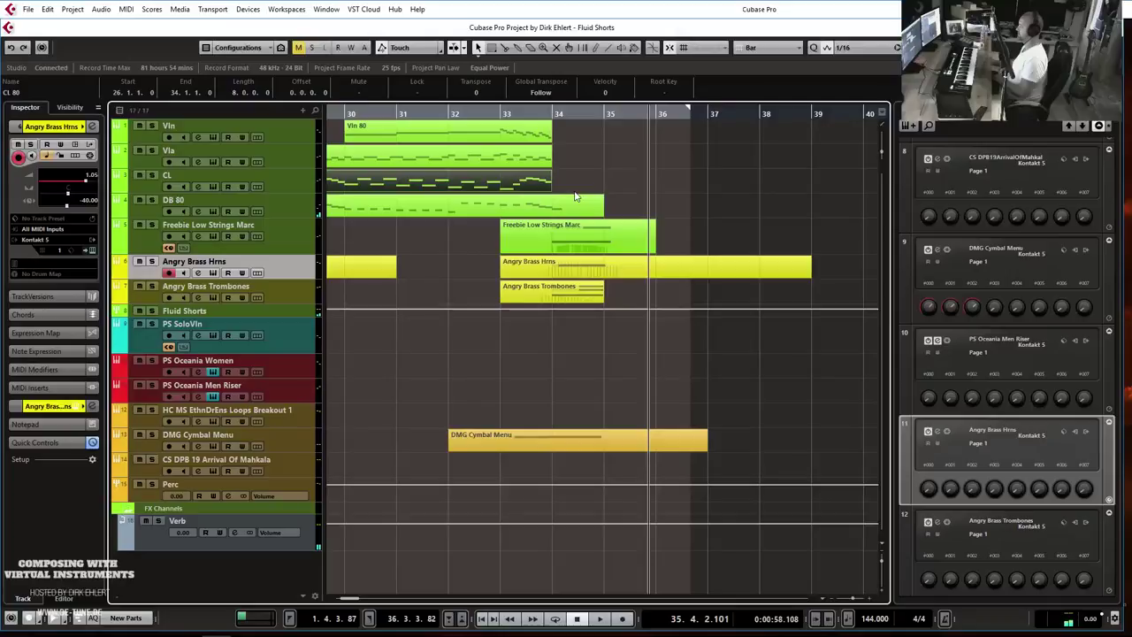
{"action": "key", "text": "Return"}
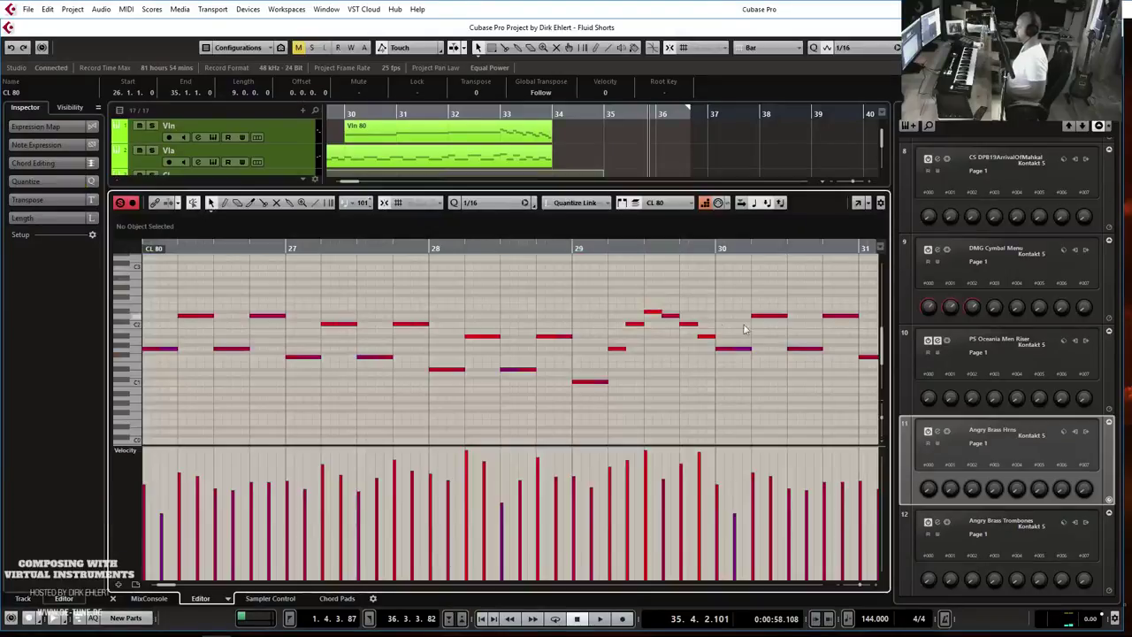
{"action": "scroll", "coordinate": [698, 324], "scroll_direction": "right", "scroll_amount": 3}
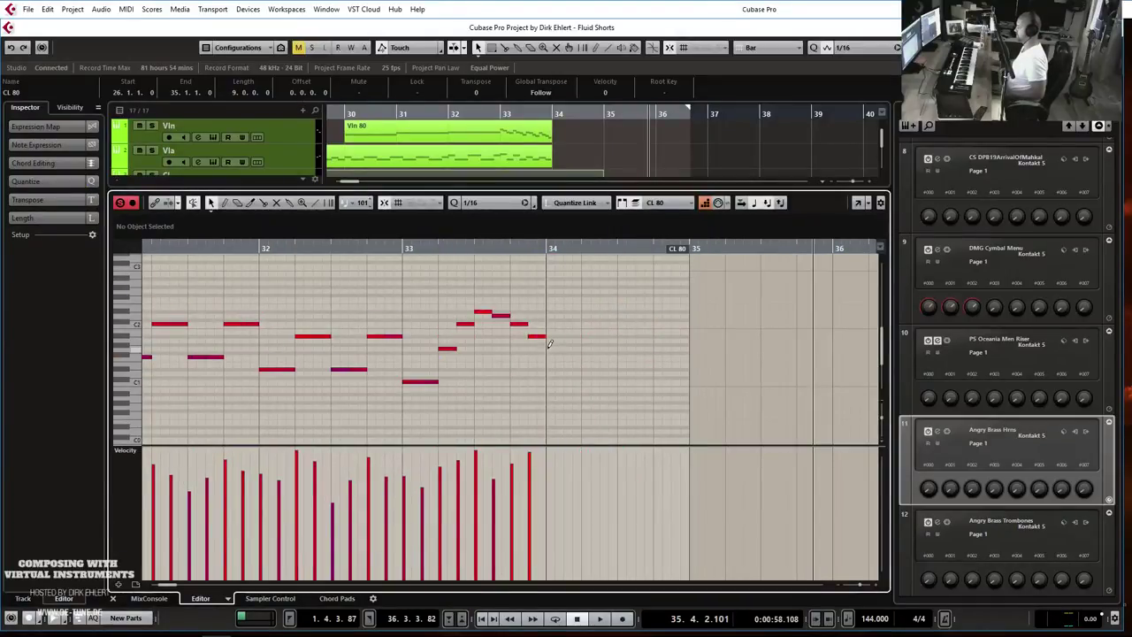
{"action": "left_click_drag", "start_coordinate": [549, 346], "coordinate": [575, 346]}
{"action": "key", "text": "Return"}
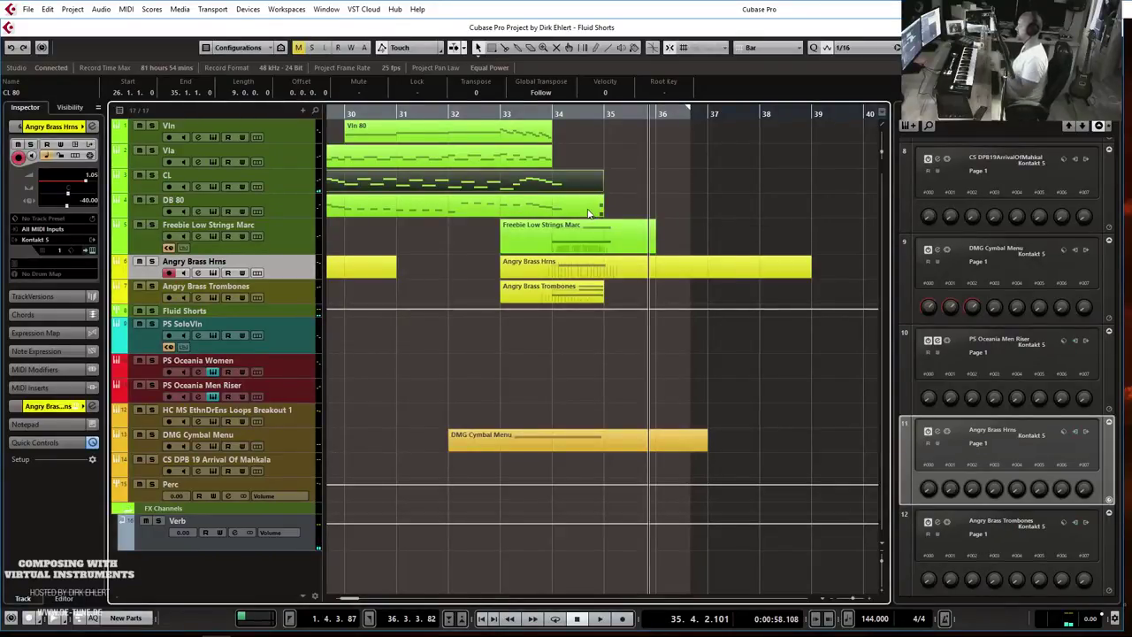
Extend the Vla part to bar 35 and lengthen its last note past bar 34
{"action": "left_click_drag", "start_coordinate": [551, 162], "coordinate": [577, 161]}
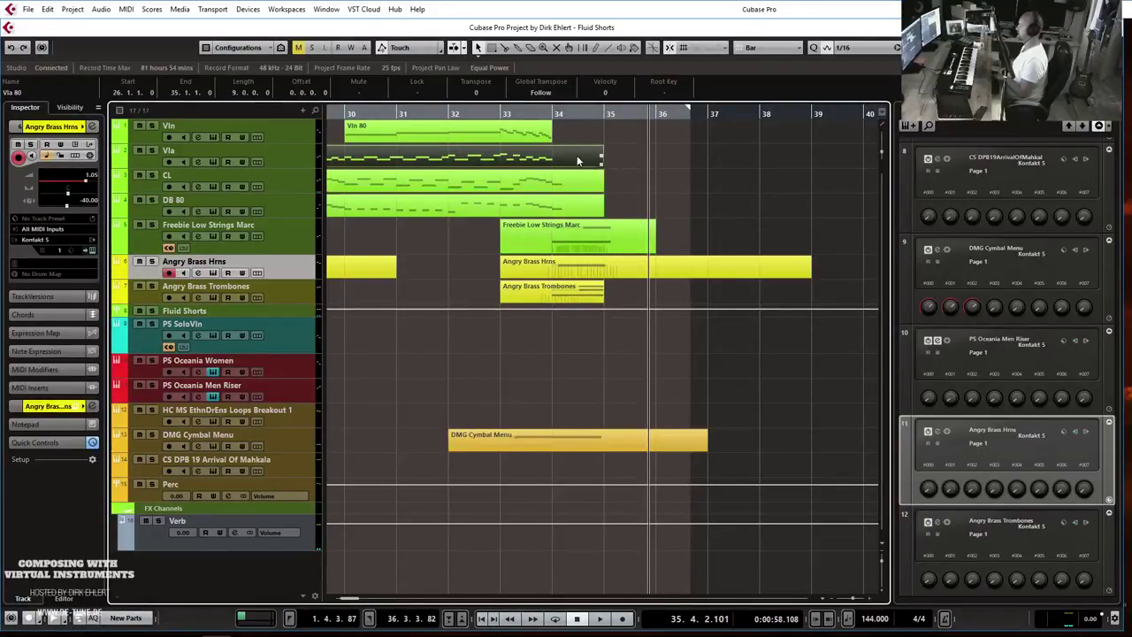
{"action": "key", "text": "Return"}
{"action": "scroll", "coordinate": [790, 294], "scroll_direction": "right", "scroll_amount": 10}
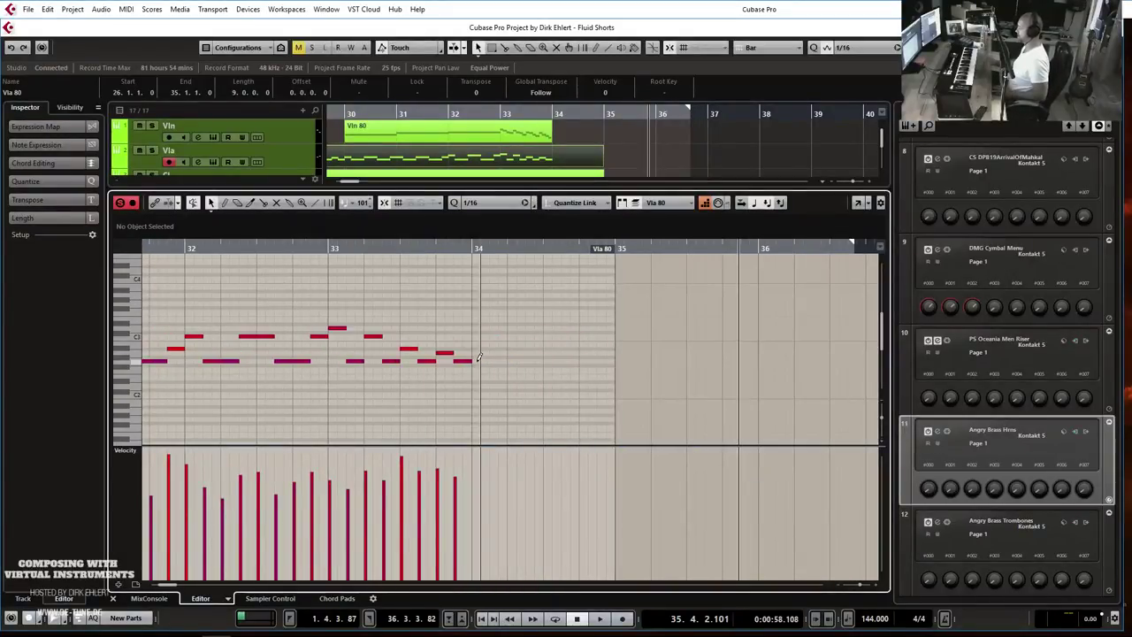
{"action": "left_click_drag", "start_coordinate": [479, 358], "coordinate": [517, 357]}
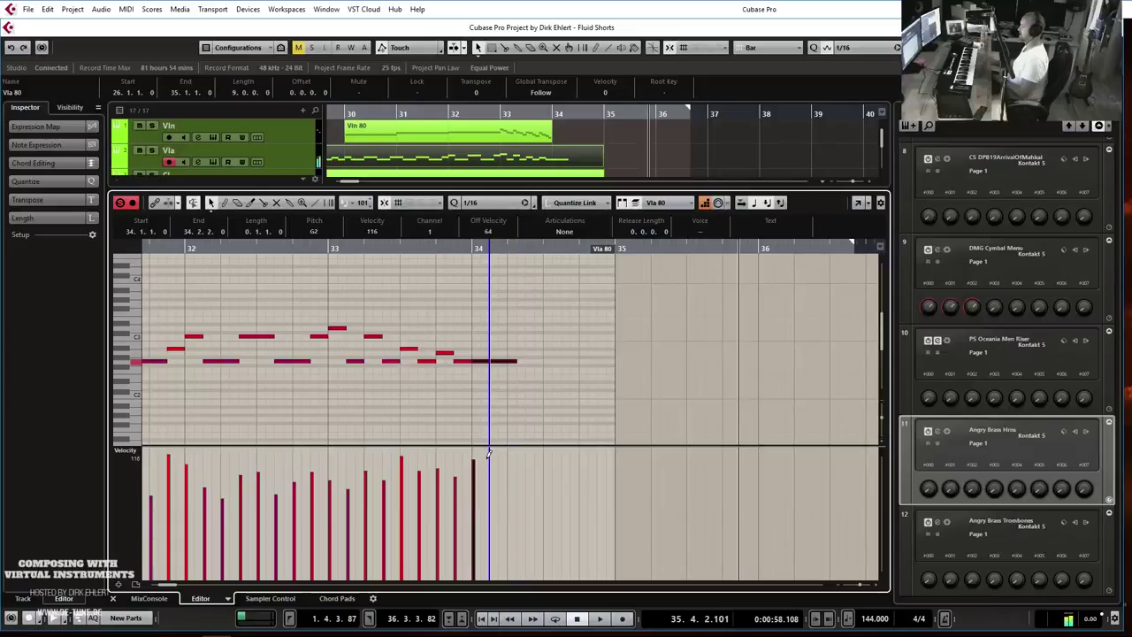
{"action": "key", "text": "Return"}
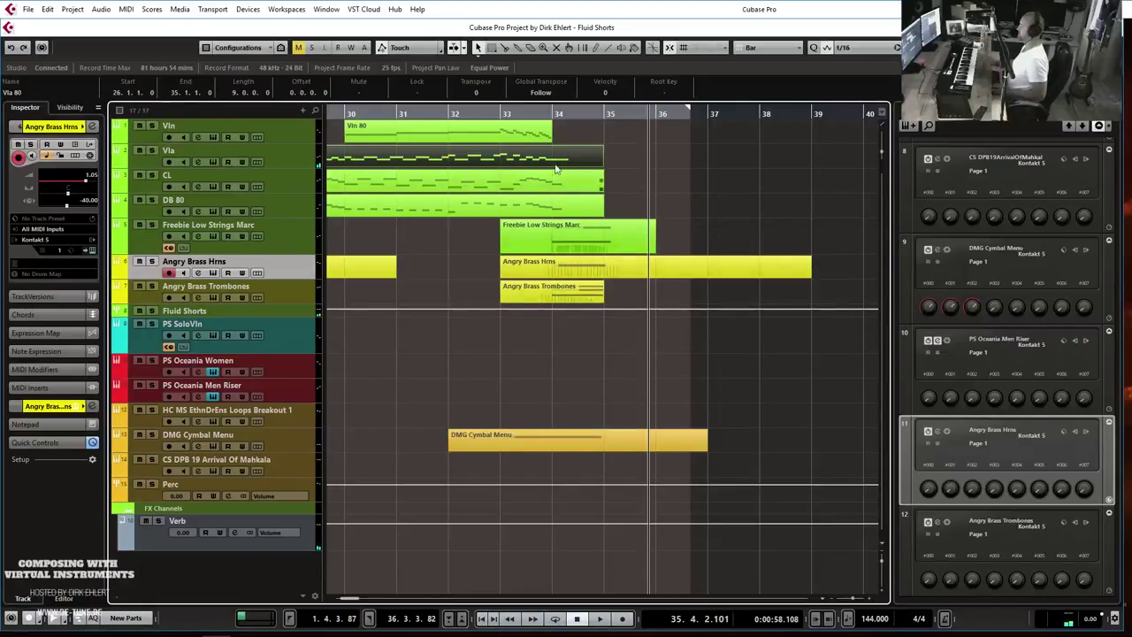
Extend the Vln 80 part to bar 35, add a final note at bar 34, and replay from bar 33
{"action": "left_click_drag", "start_coordinate": [550, 140], "coordinate": [605, 141]}
{"action": "key", "text": "Return"}
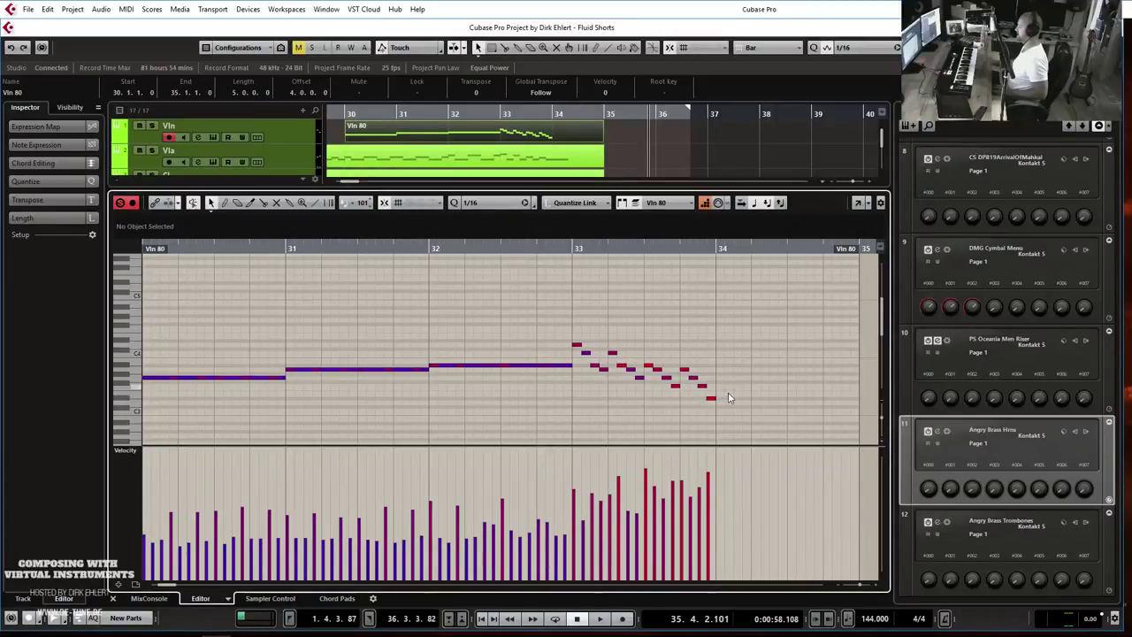
{"action": "left_click_drag", "start_coordinate": [718, 377], "coordinate": [739, 374]}
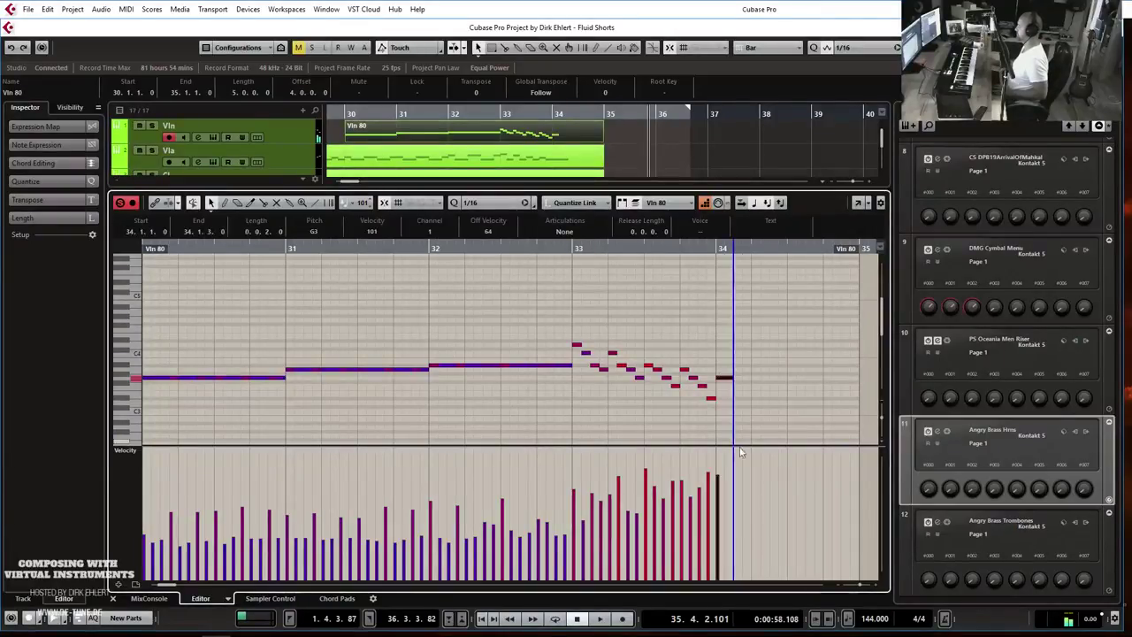
{"action": "key", "text": "Return"}
{"action": "left_click", "coordinate": [499, 115]}
{"action": "key", "text": "space"}
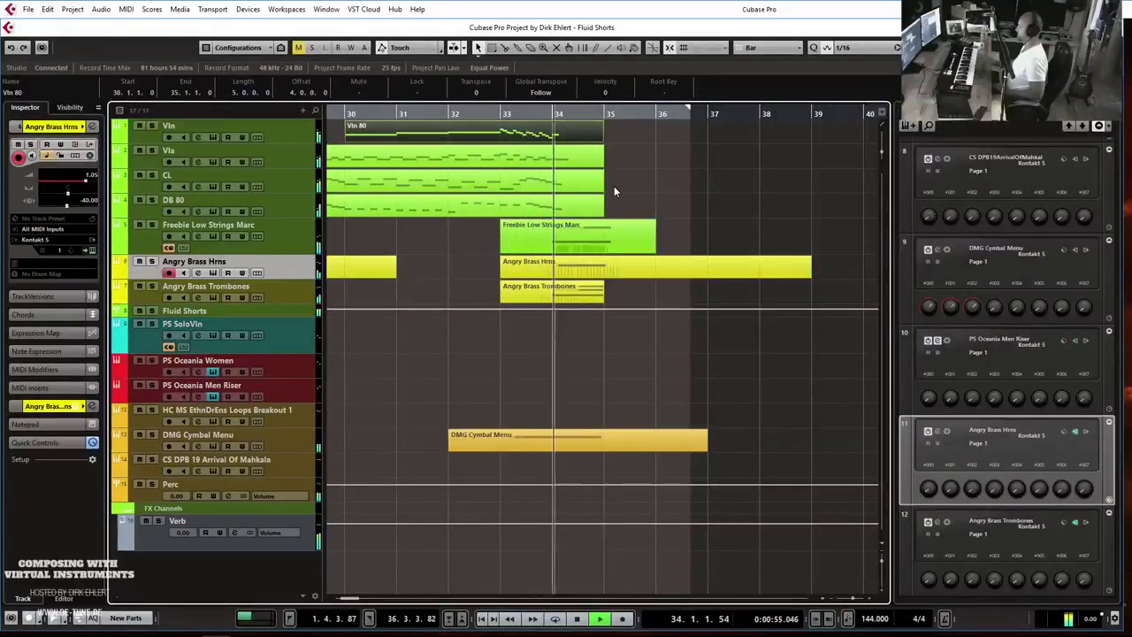
Stop playback and move the right locator to 38.1.1.0
{"action": "key", "text": "h"}
{"action": "key", "text": "h"}
{"action": "key", "text": "g"}
{"action": "key", "text": "g"}
{"action": "key", "text": "g"}
{"action": "key", "text": "g"}
{"action": "key", "text": "g"}
{"action": "key", "text": "g"}
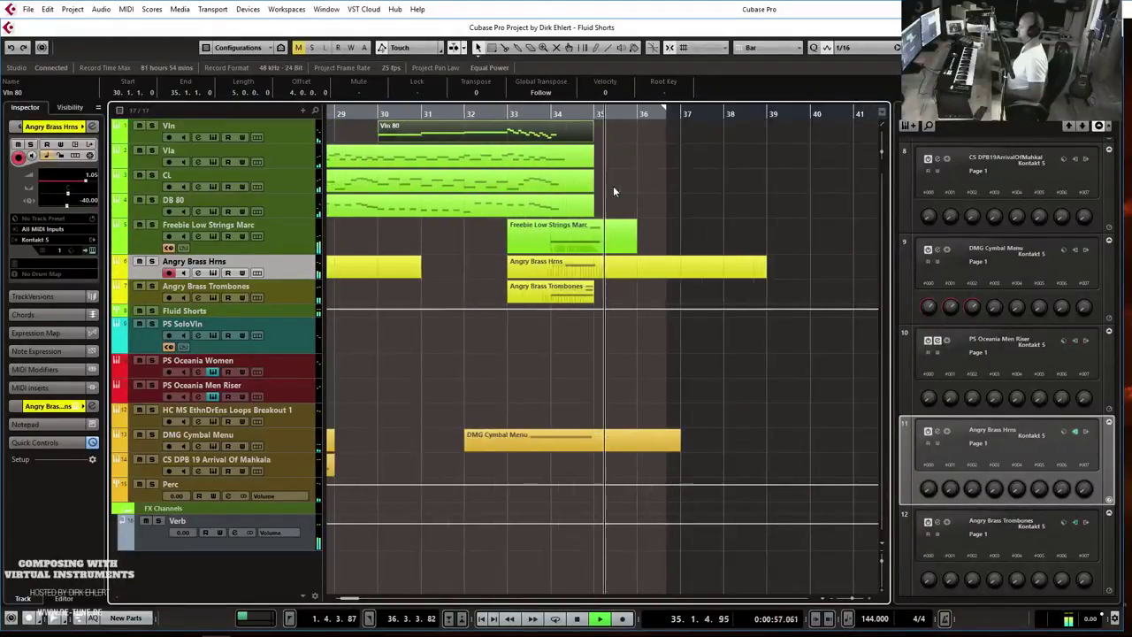
{"action": "key", "text": "g"}
{"action": "key", "text": "g"}
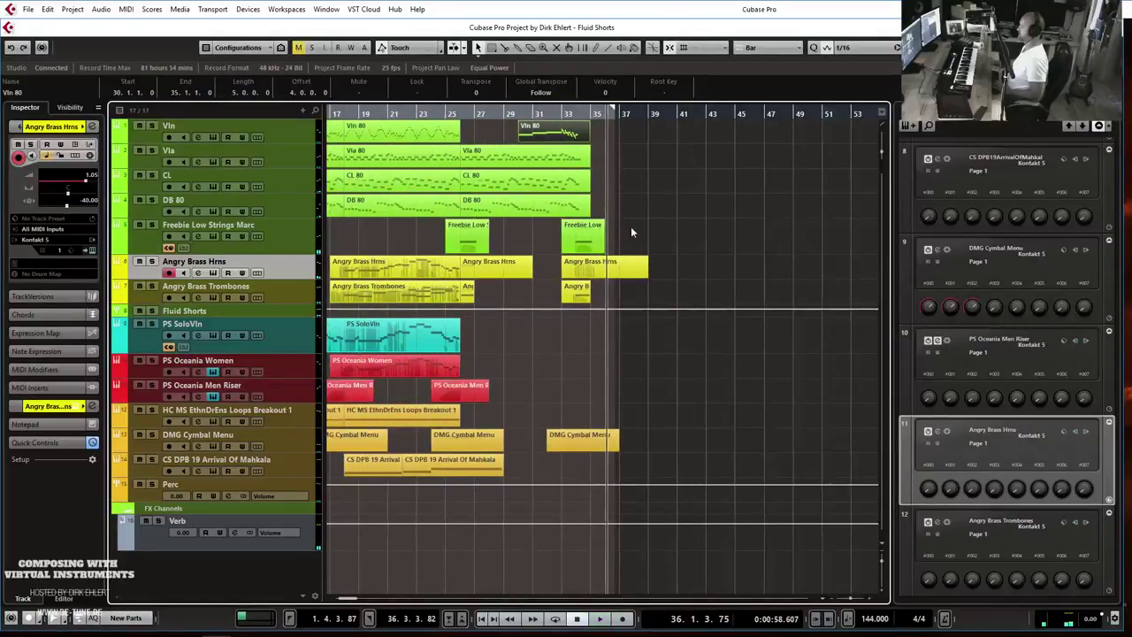
{"action": "key", "text": "space"}
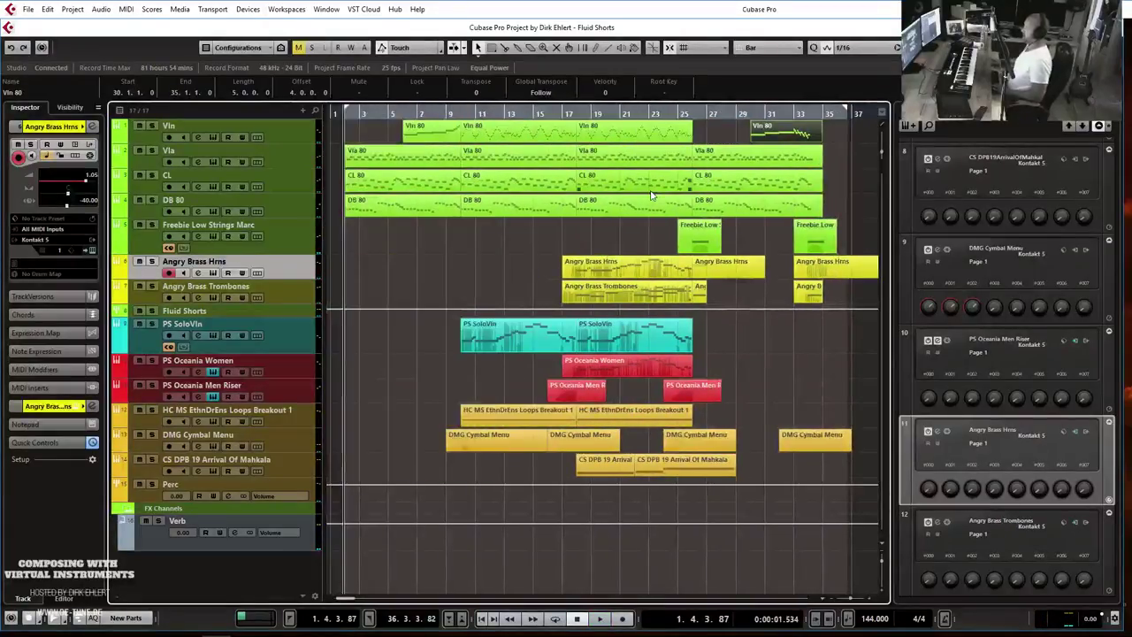
{"action": "key", "text": "g"}
{"action": "key", "text": "g"}
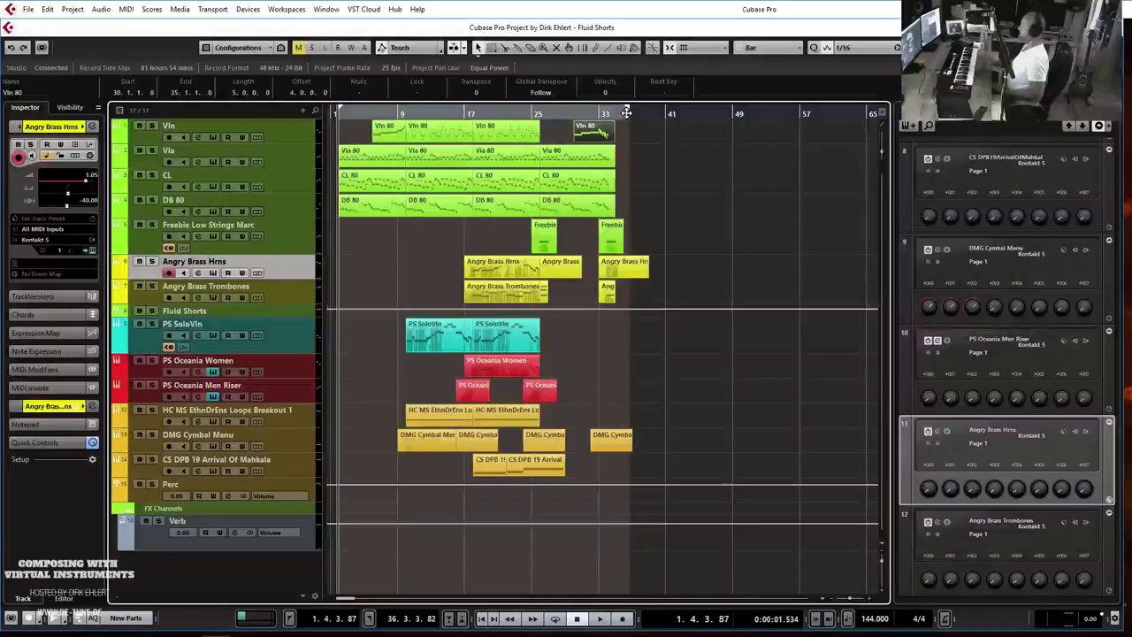
{"action": "left_click_drag", "start_coordinate": [639, 113], "coordinate": [635, 113]}
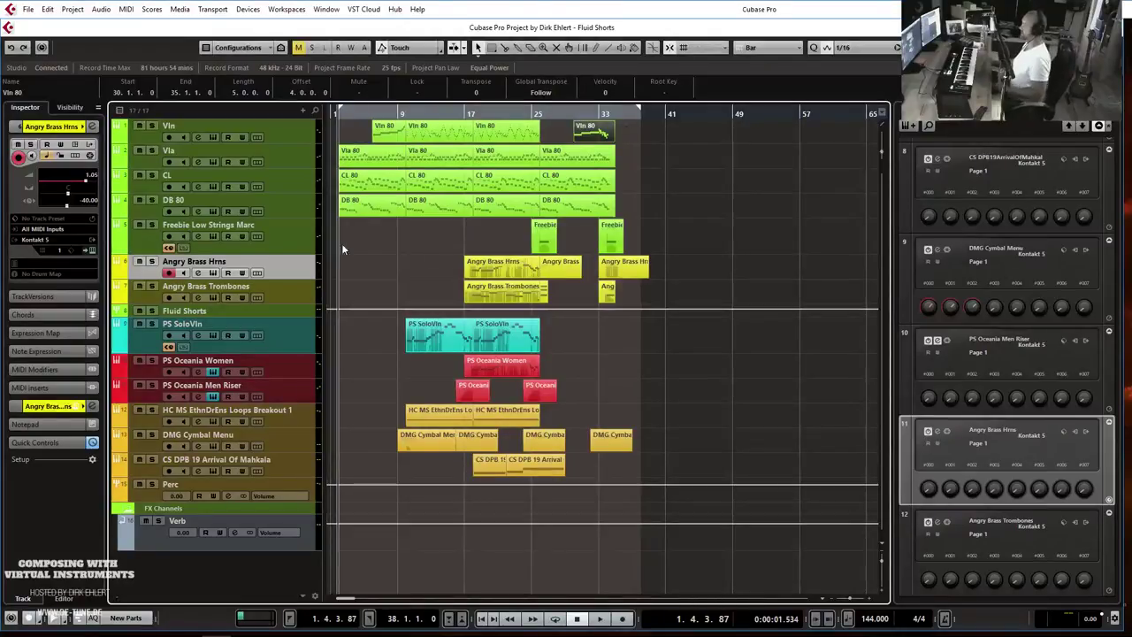
Select the Vln track and zoom out to the whole arrangement
{"action": "key", "text": "h"}
{"action": "key", "text": "h"}
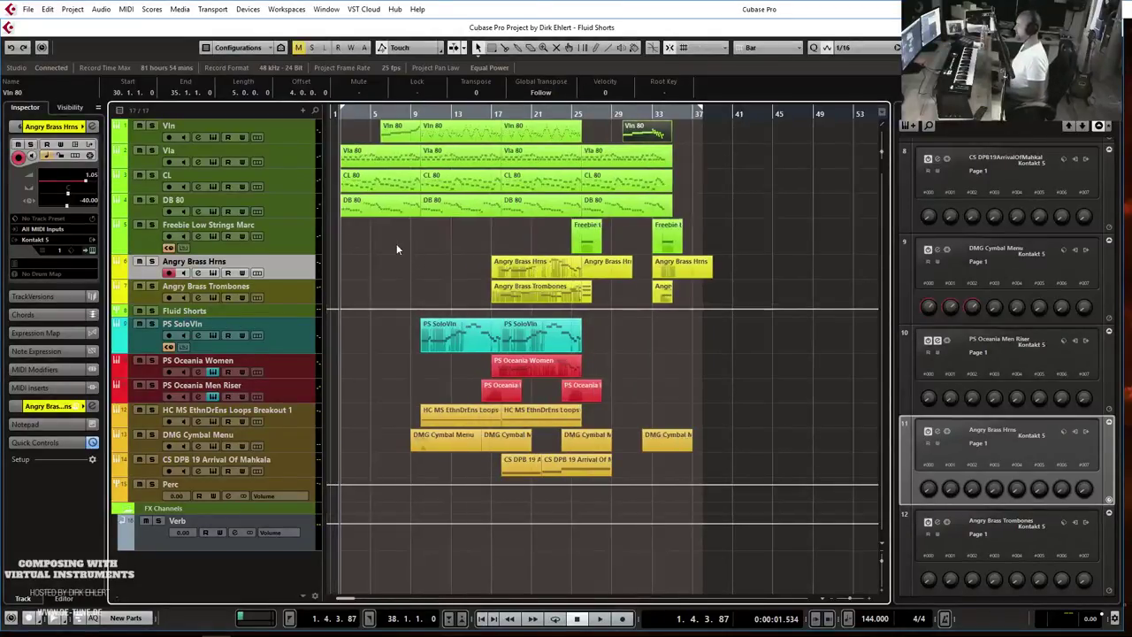
{"action": "key", "text": "h"}
{"action": "key", "text": "h"}
{"action": "key", "text": "h"}
{"action": "key", "text": "h"}
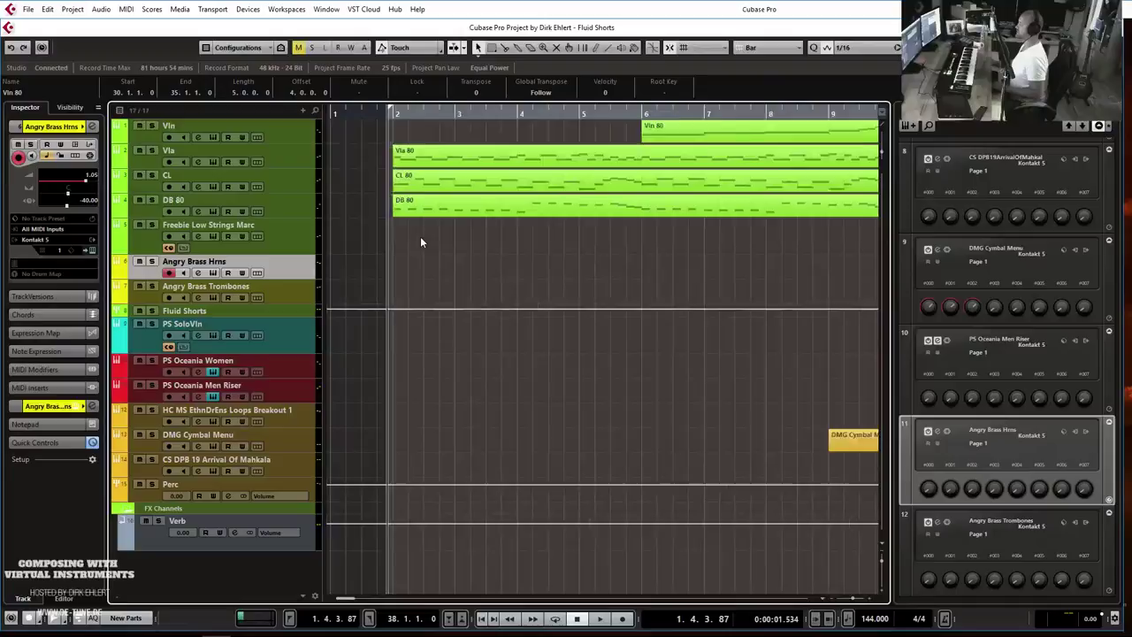
{"action": "key", "text": "g"}
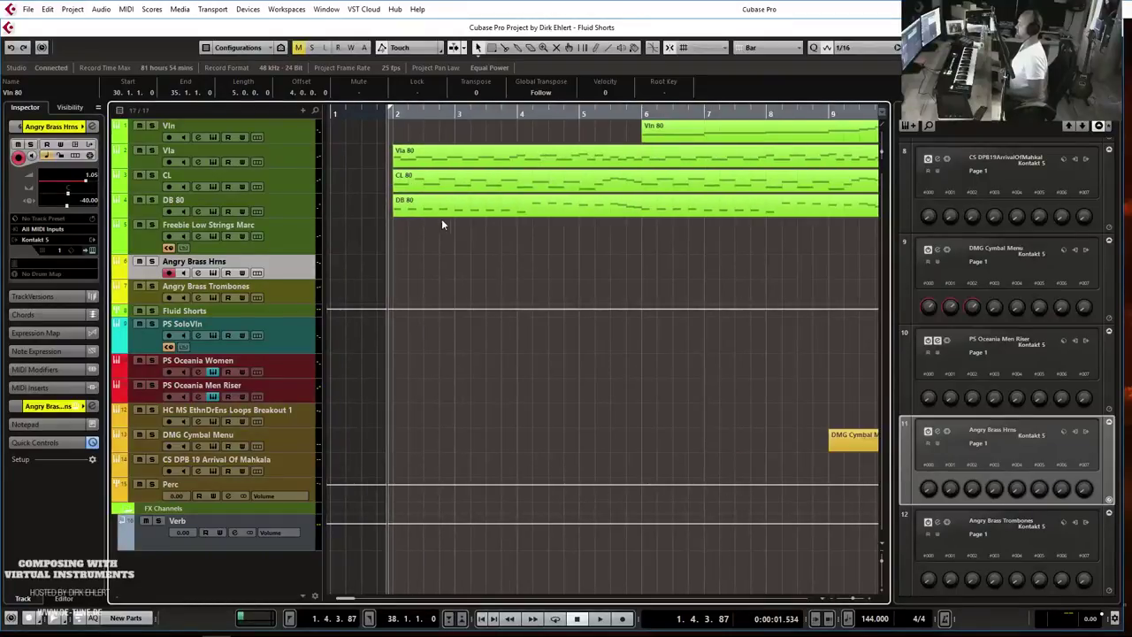
{"action": "left_click", "coordinate": [291, 138]}
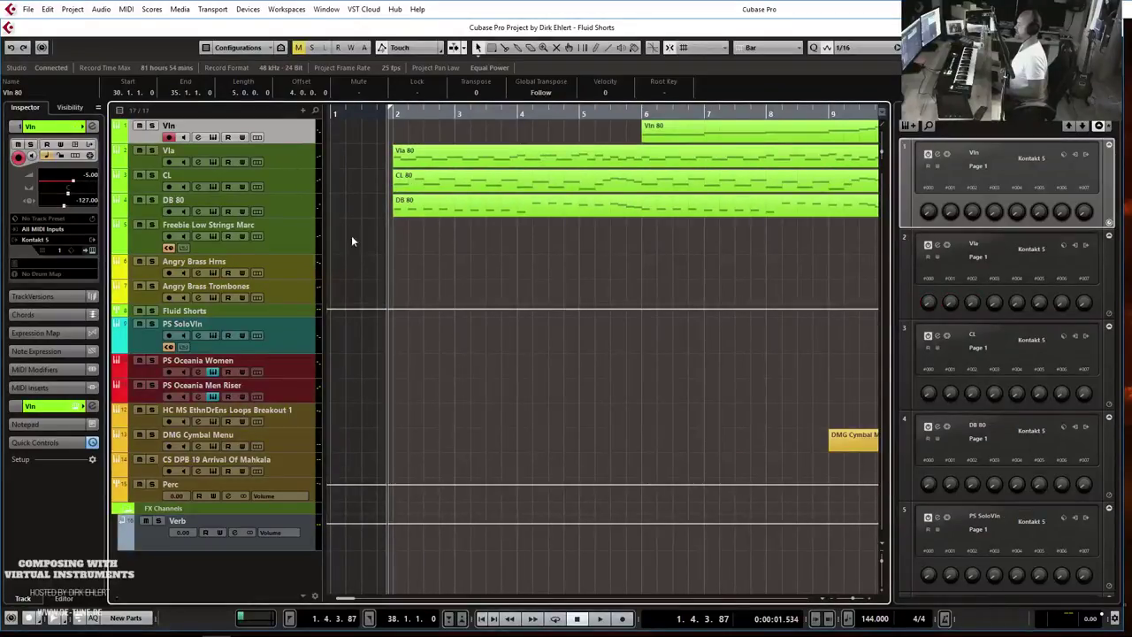
{"action": "key", "text": "g"}
{"action": "key", "text": "g"}
{"action": "key", "text": "g"}
{"action": "key", "text": "g"}
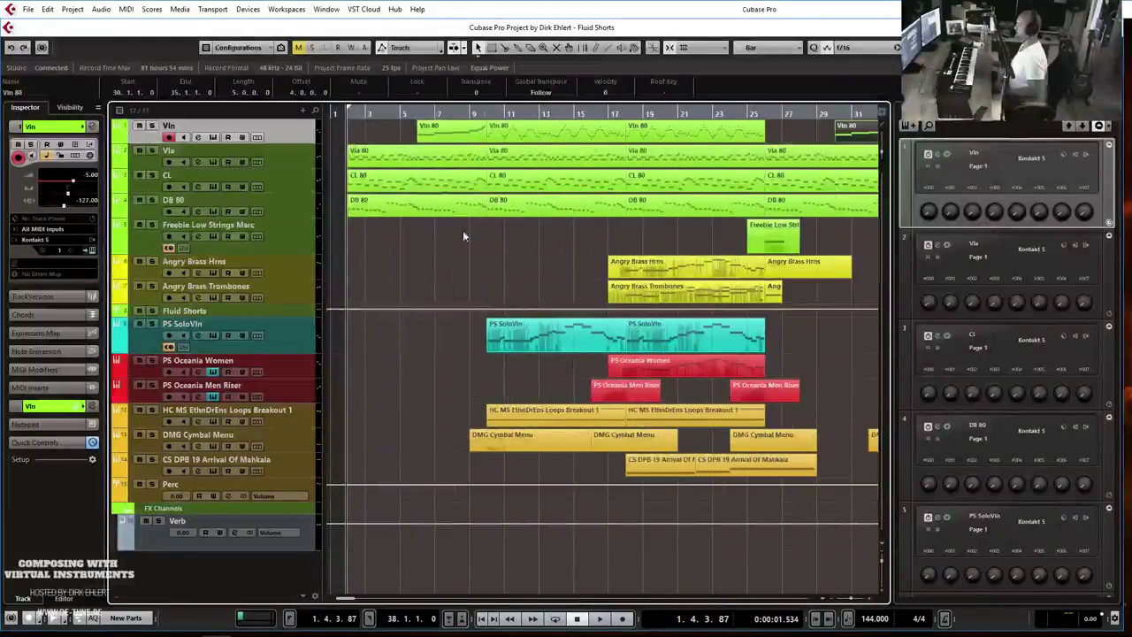
{"action": "key", "text": "g"}
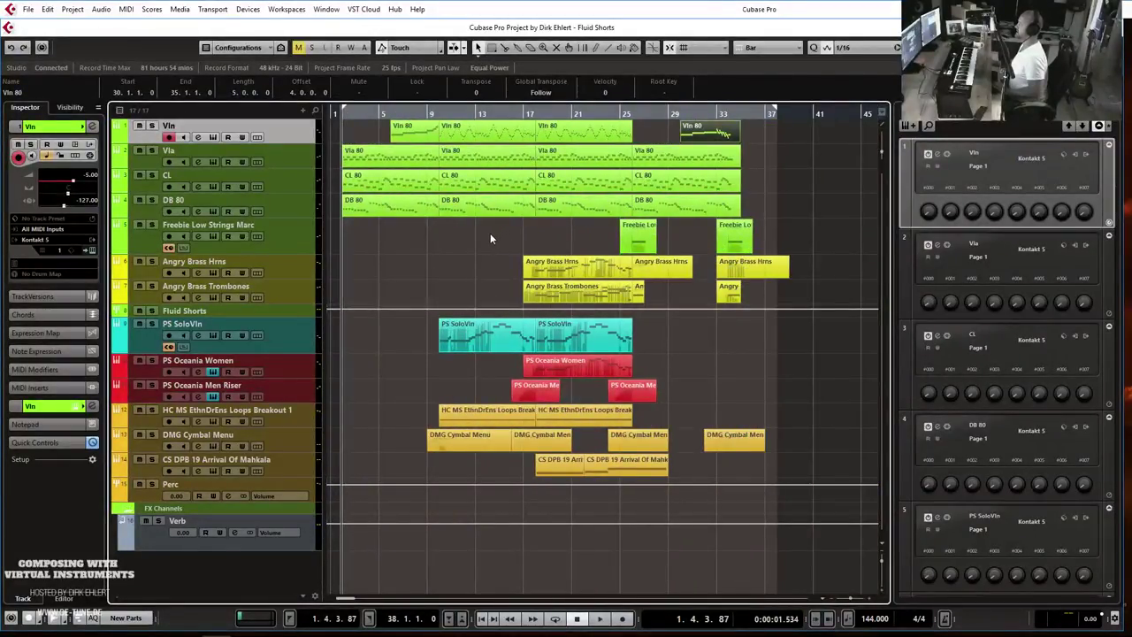
Play the full arrangement, lowering HC MS EthnDrEns Loops Breakout 1's volume to -4.00
{"action": "key", "text": "space"}
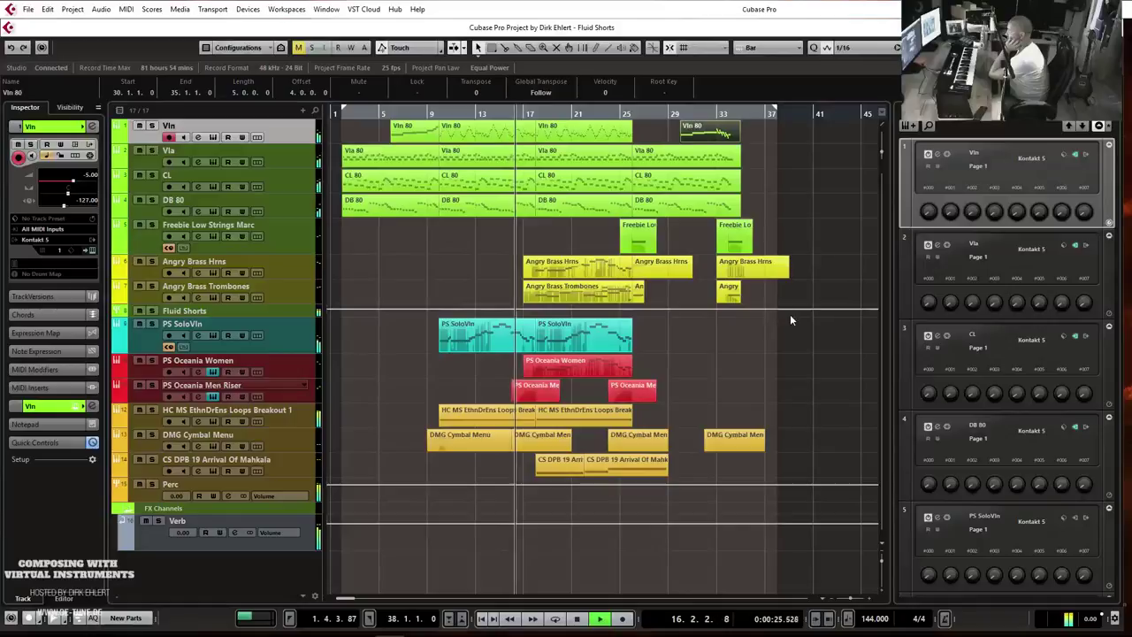
{"action": "left_click", "coordinate": [292, 411]}
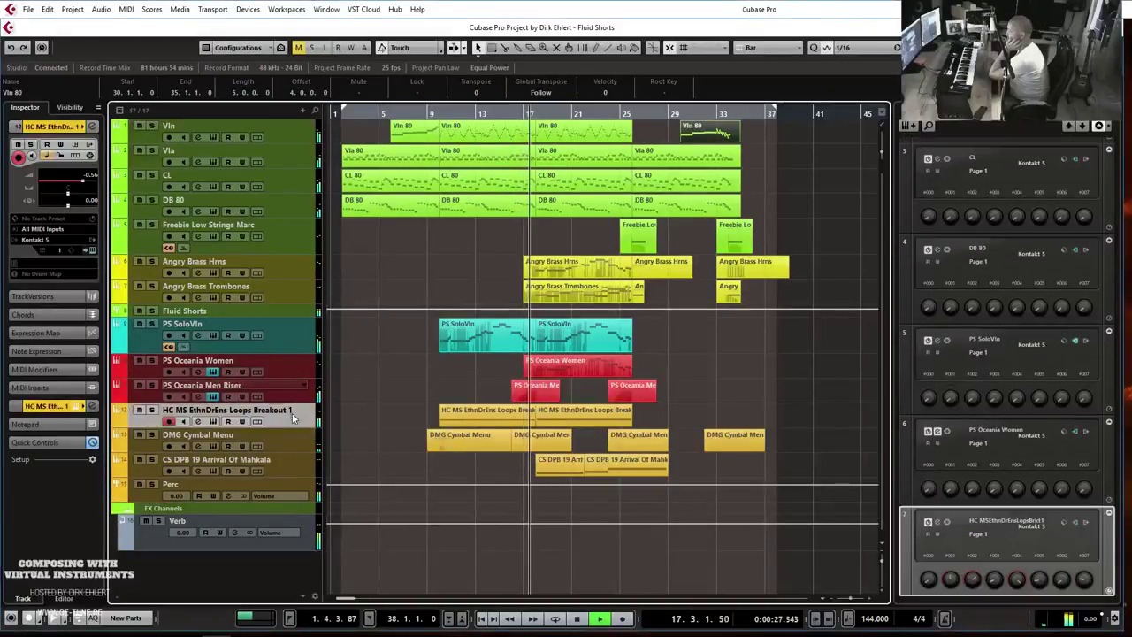
{"action": "left_click_drag", "start_coordinate": [82, 181], "coordinate": [75, 182]}
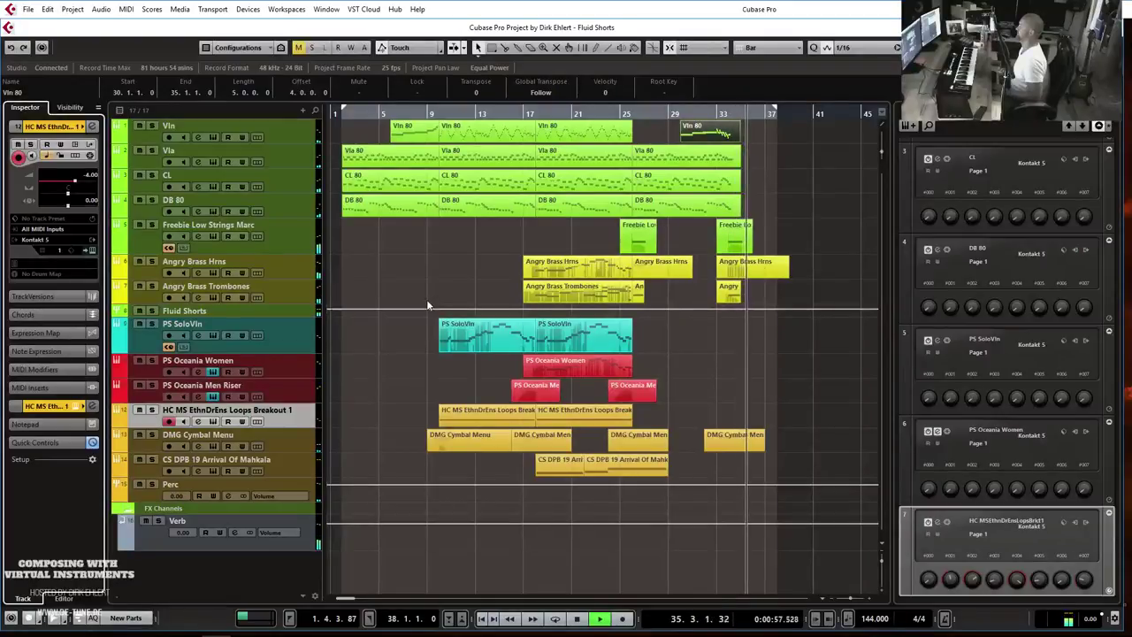
{"action": "key", "text": "space"}
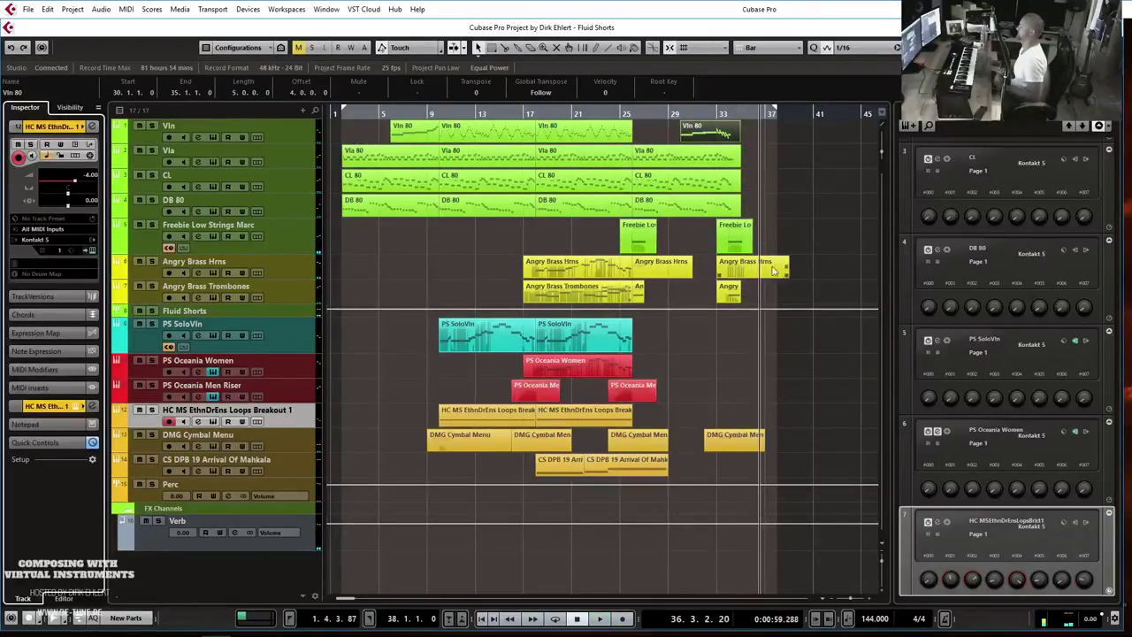